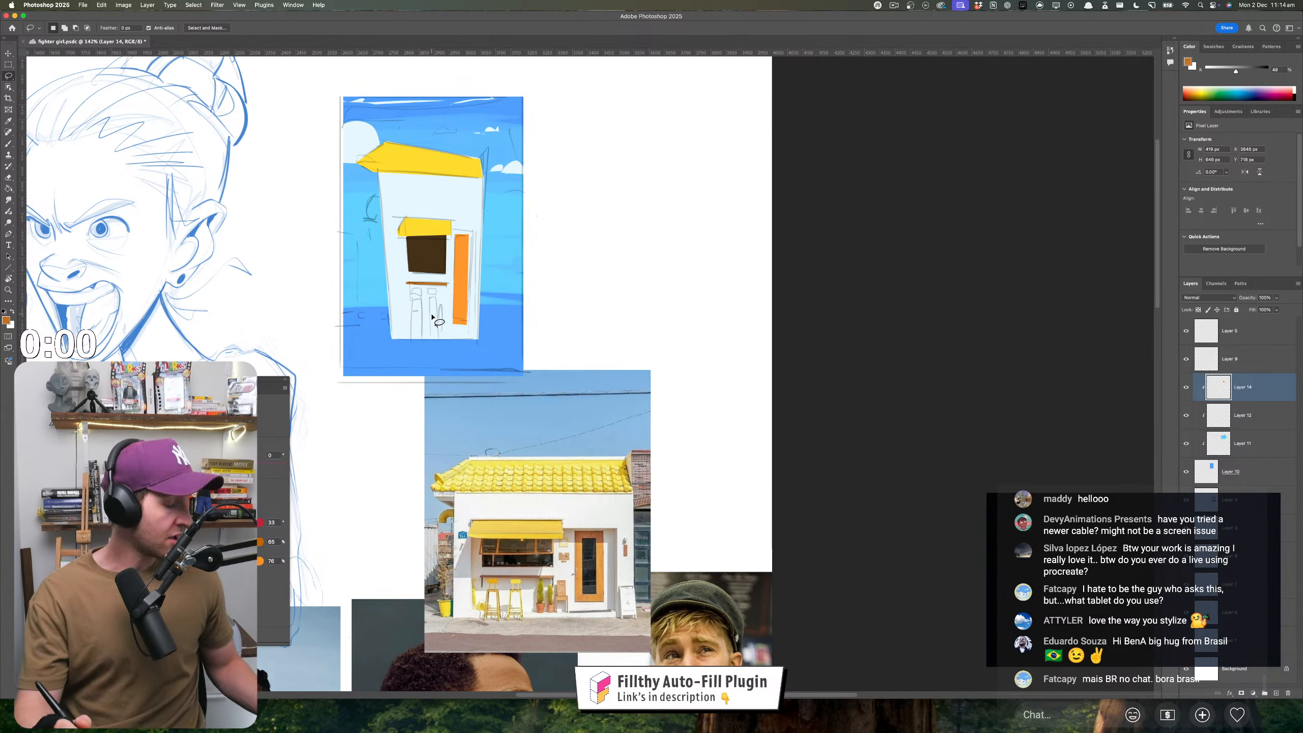
- Sample the door's orange and block in a small lighter-orange sign board beside the door with the Lasso
key("i")
left_click(460, 256)
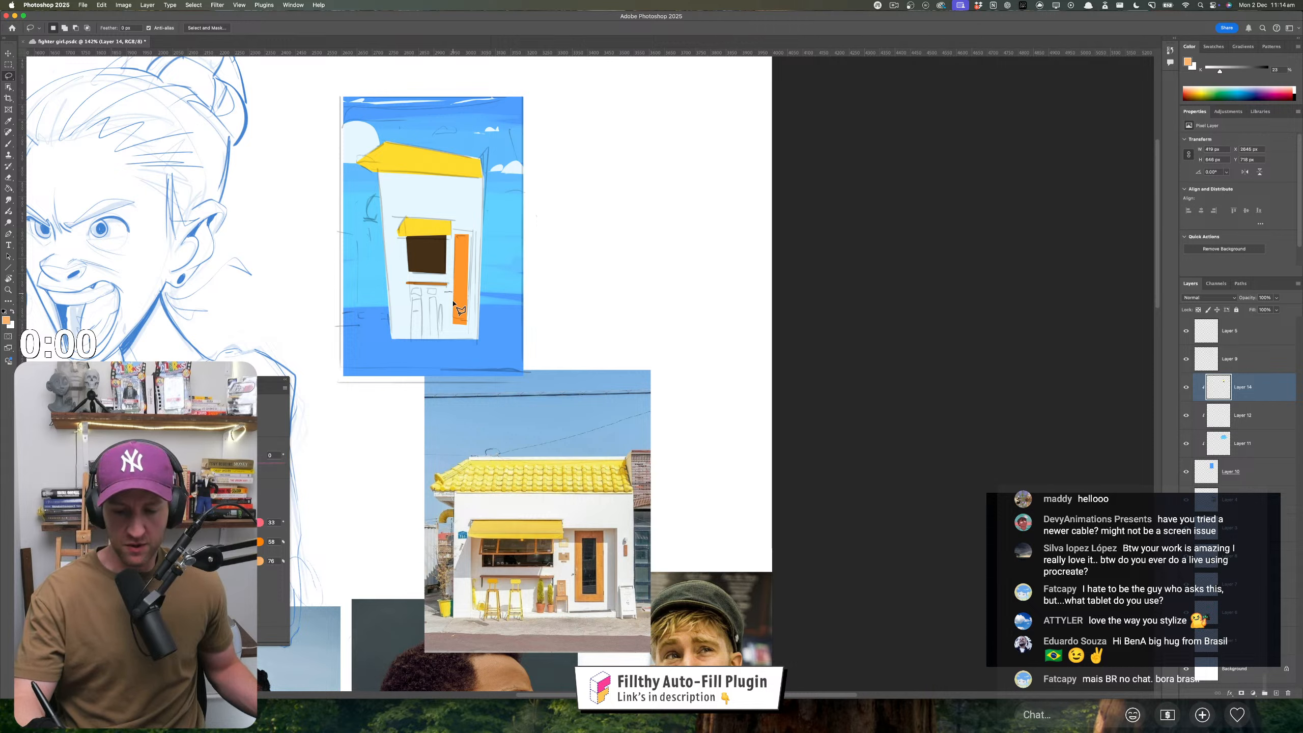
mouse_move(453, 303)
left_mouse_down()
mouse_move(449, 325)
mouse_move(448, 292)
left_mouse_up()
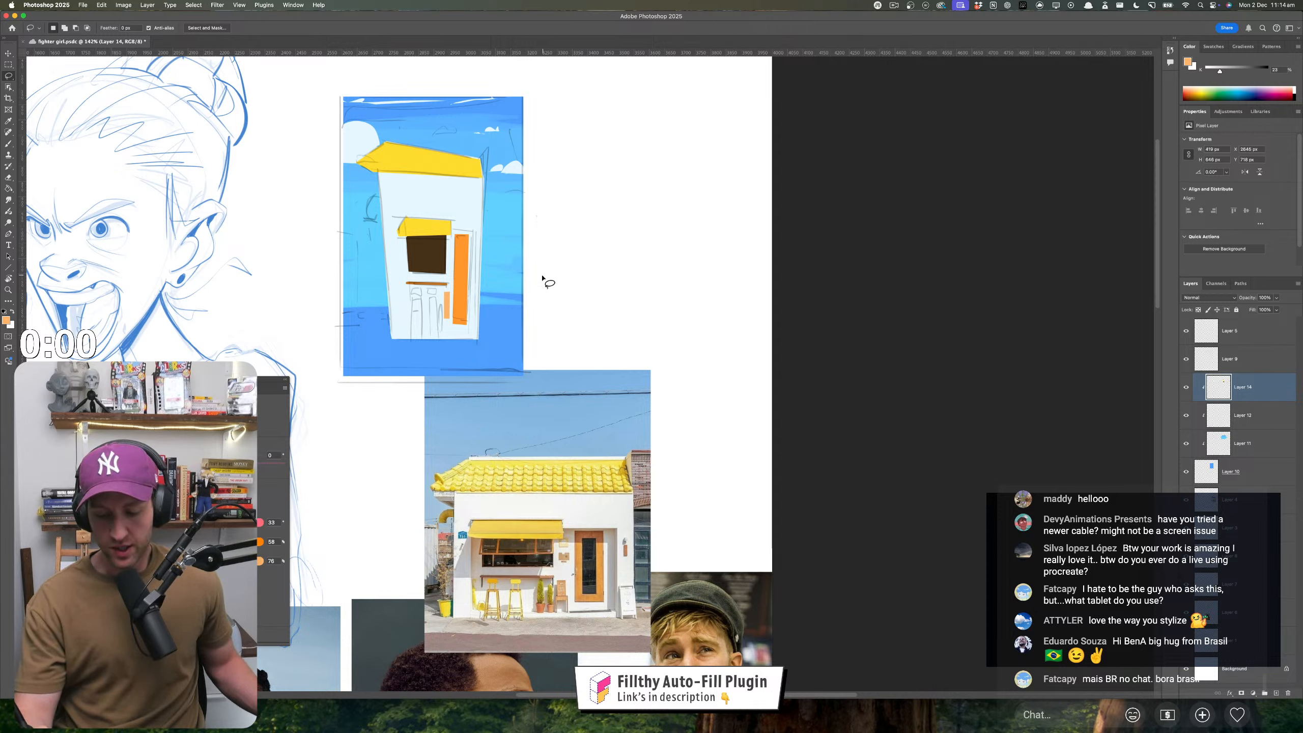
- Sample the awning's yellow, shift its hue to orange, and block in the left stool's backrest below the counter
key("i")
left_click(435, 228)
key("l")
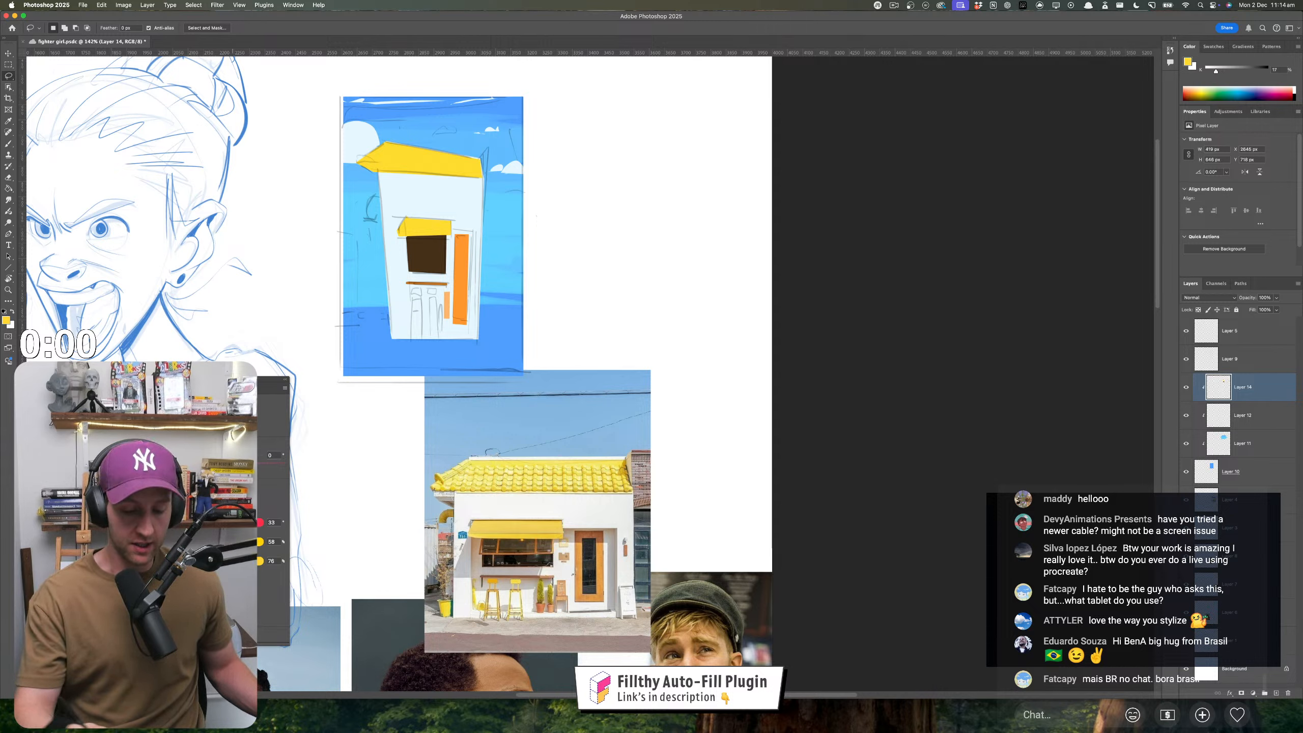
left_click(97, 522)
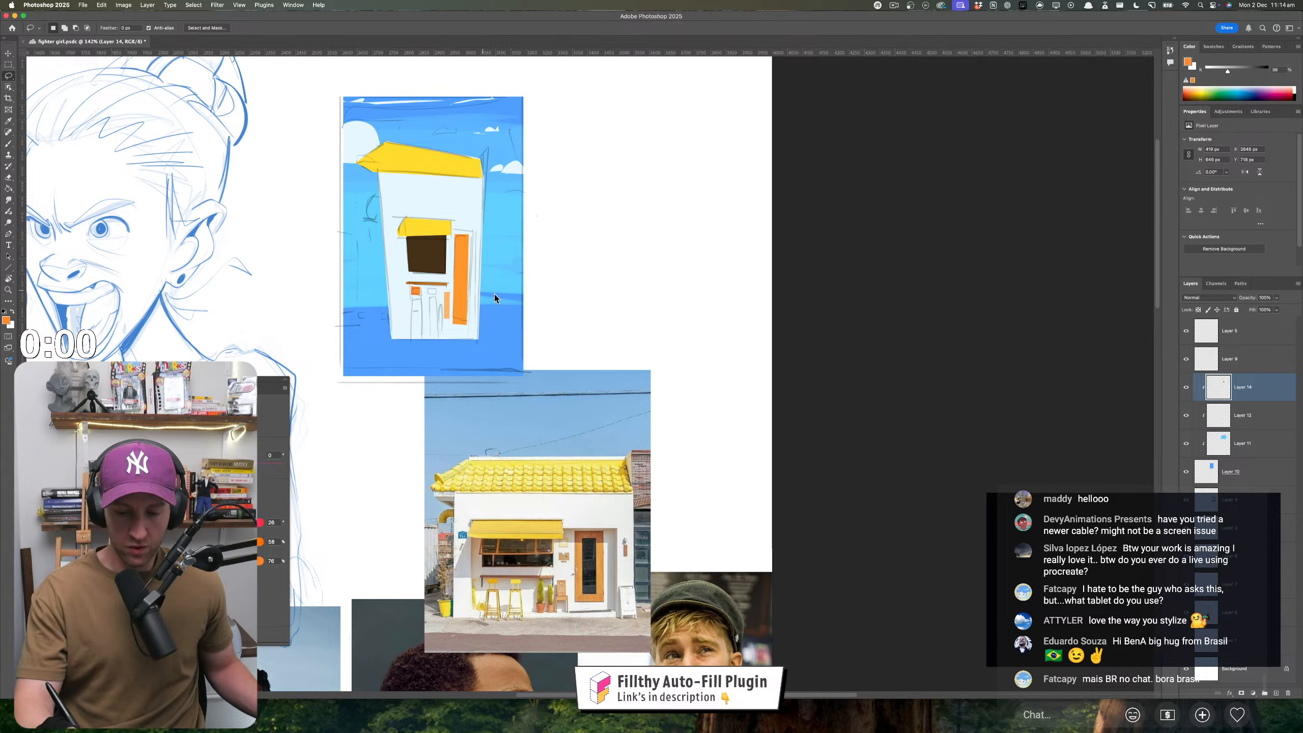
- Block in the left stool's seat and its thin legs in the same orange using straight-edged lasso shapes
left_click(410, 300, "alt")
left_click(421, 302, "alt")
left_click(411, 301, "alt")
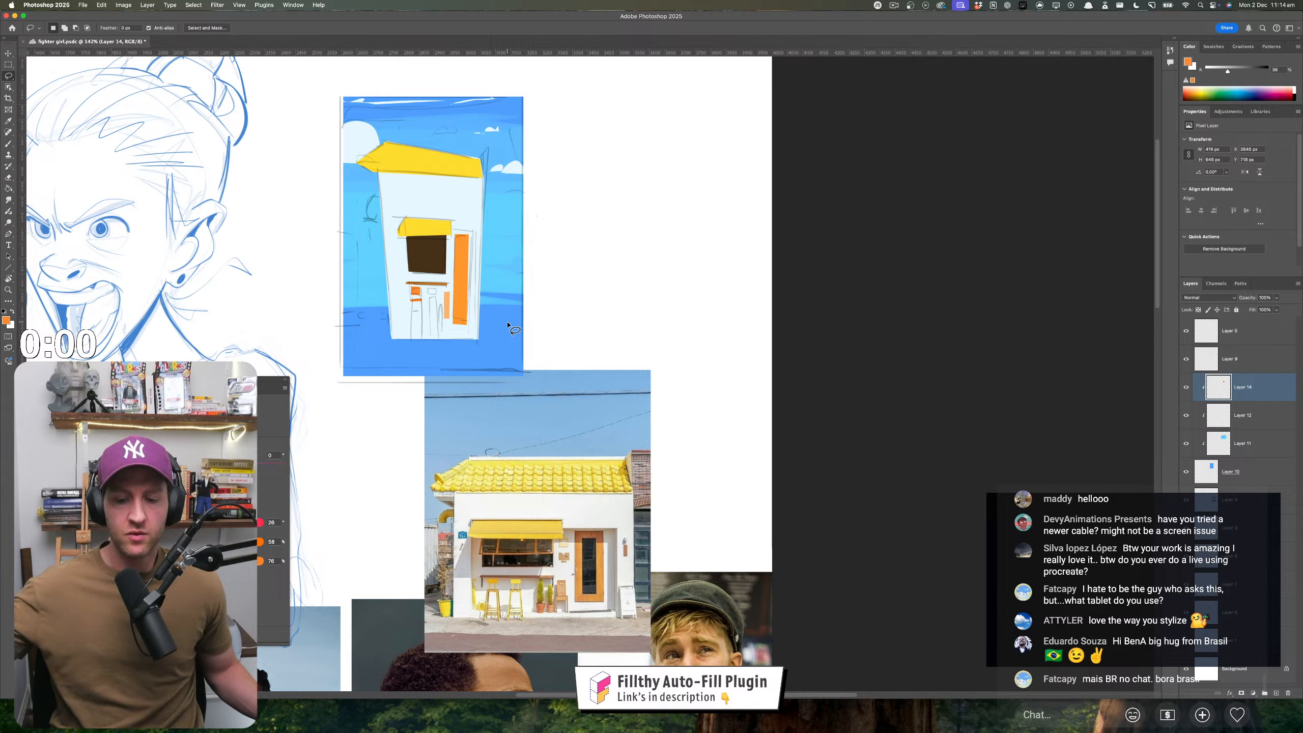
left_click(412, 302, "alt")
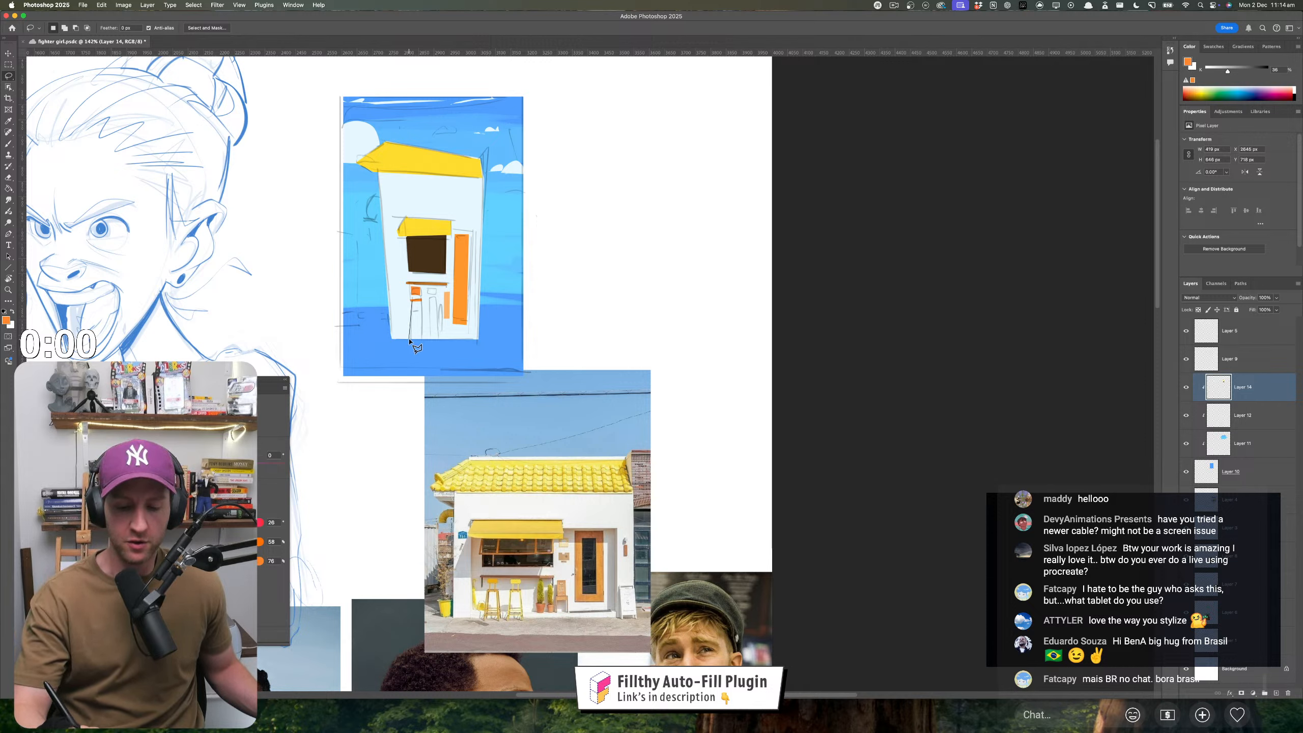
left_click(420, 303, "alt")
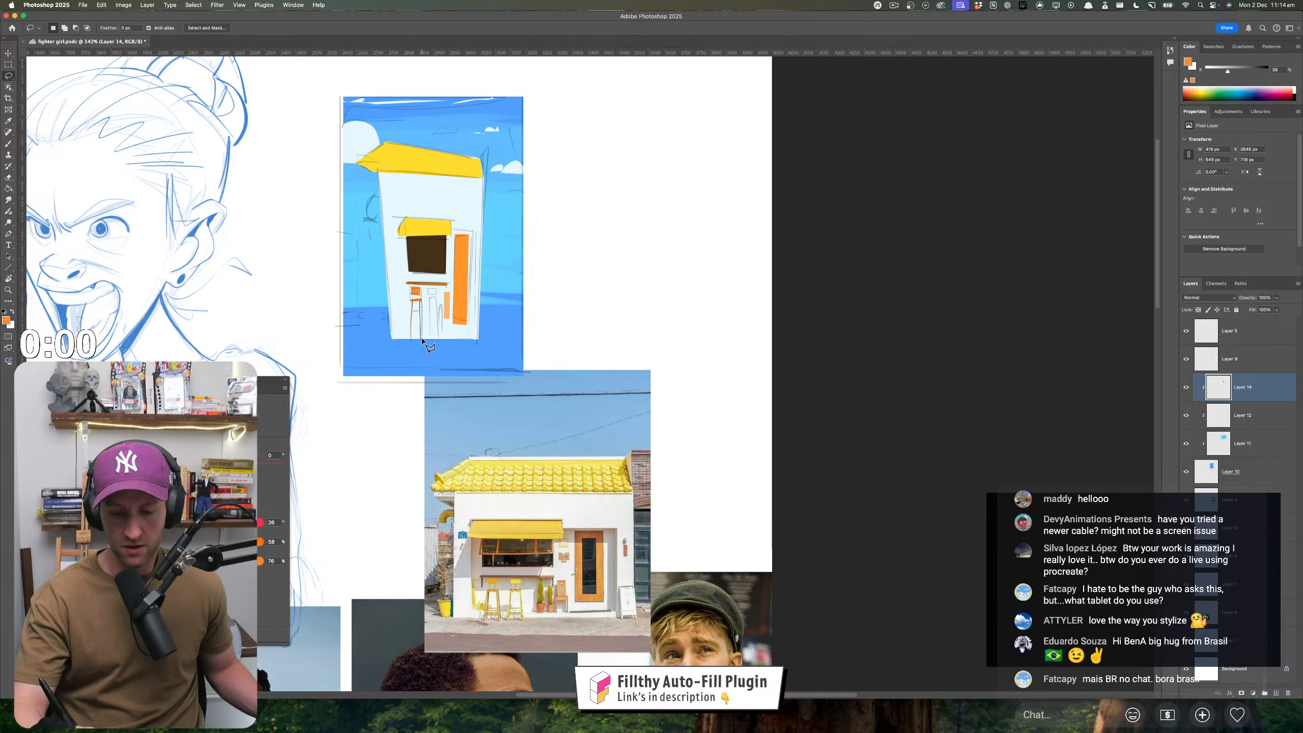
left_click(421, 339, "alt")
left_click(421, 301, "alt")
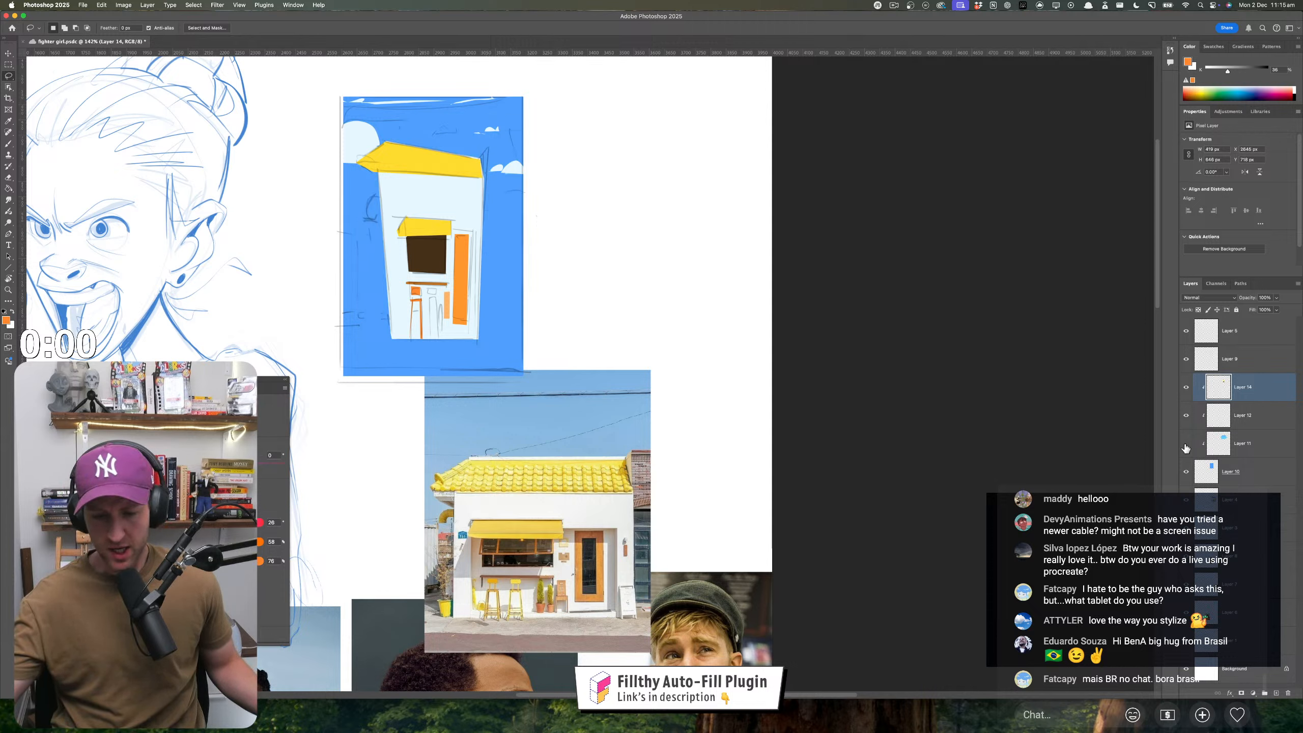
- Toggle the visibility of Layers 11, 12 and 14 to examine what each one contains
left_click(1236, 436)
left_click(1186, 416)
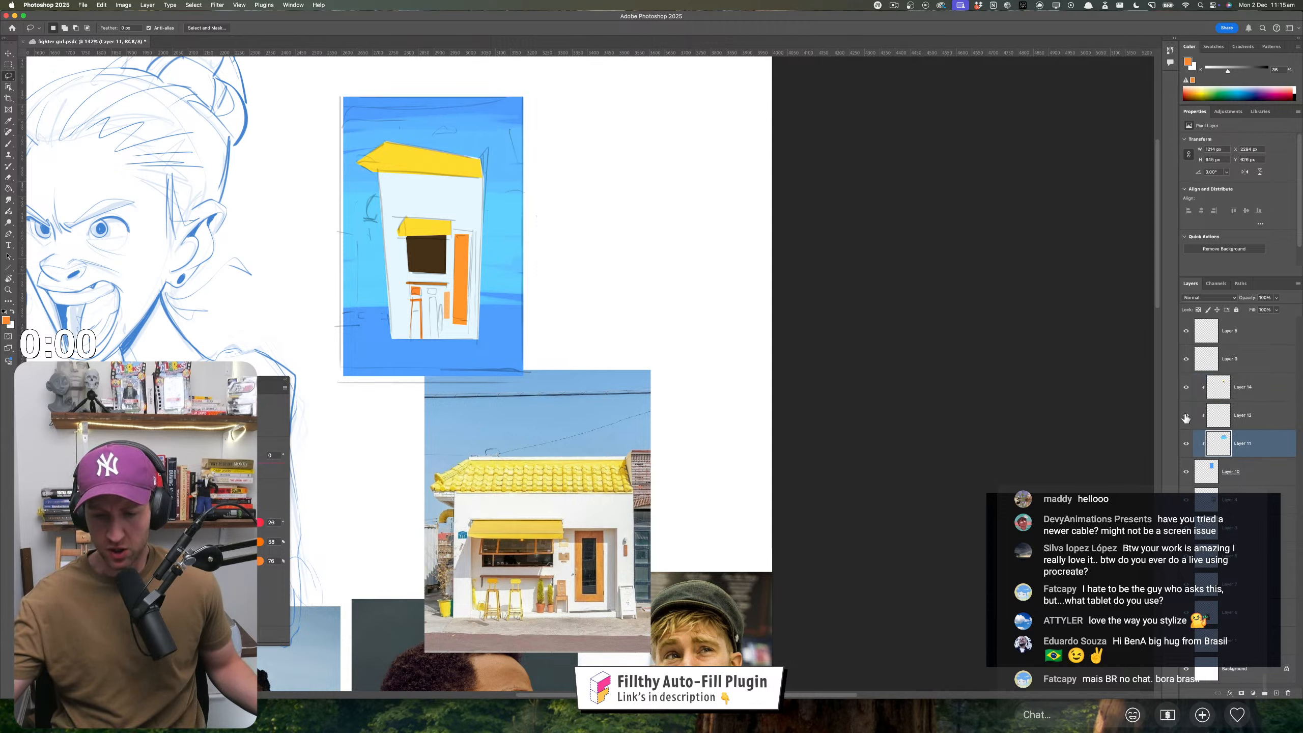
left_click(1186, 417)
left_click(1186, 388)
left_click(1188, 390)
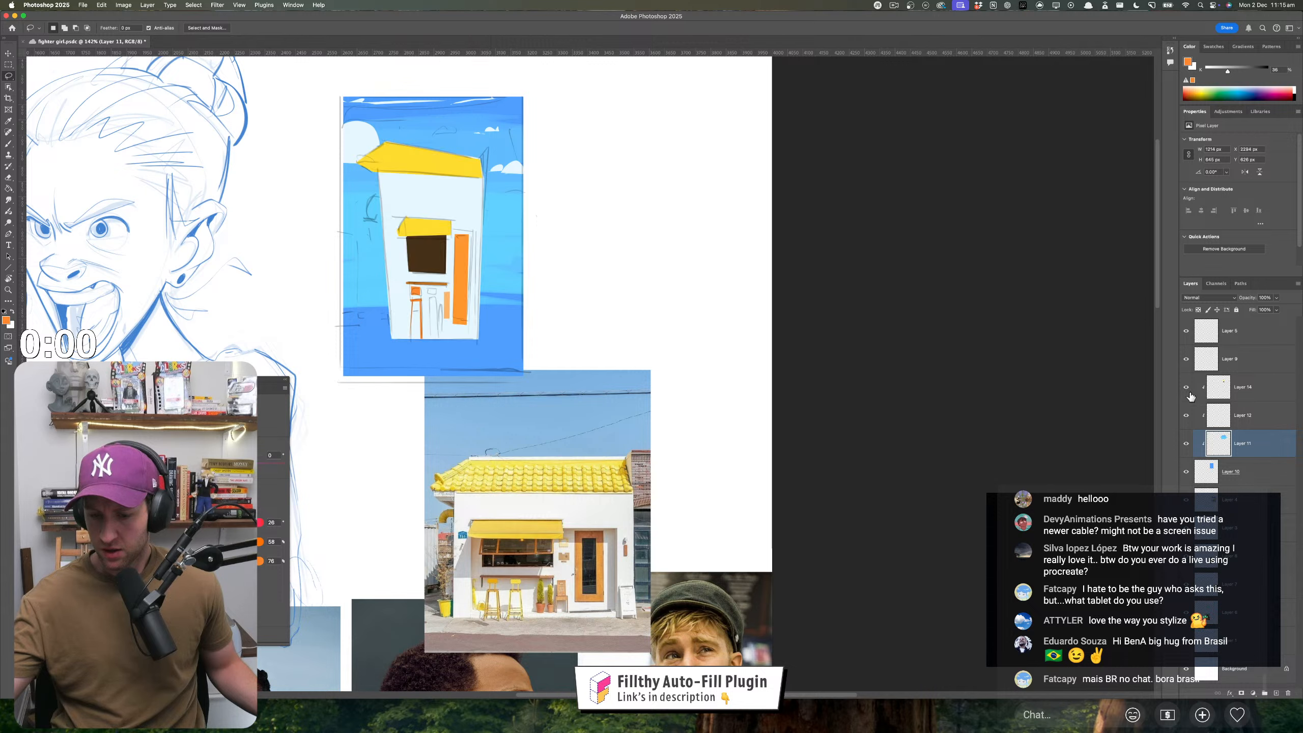
left_click(1186, 414)
left_click(1185, 415)
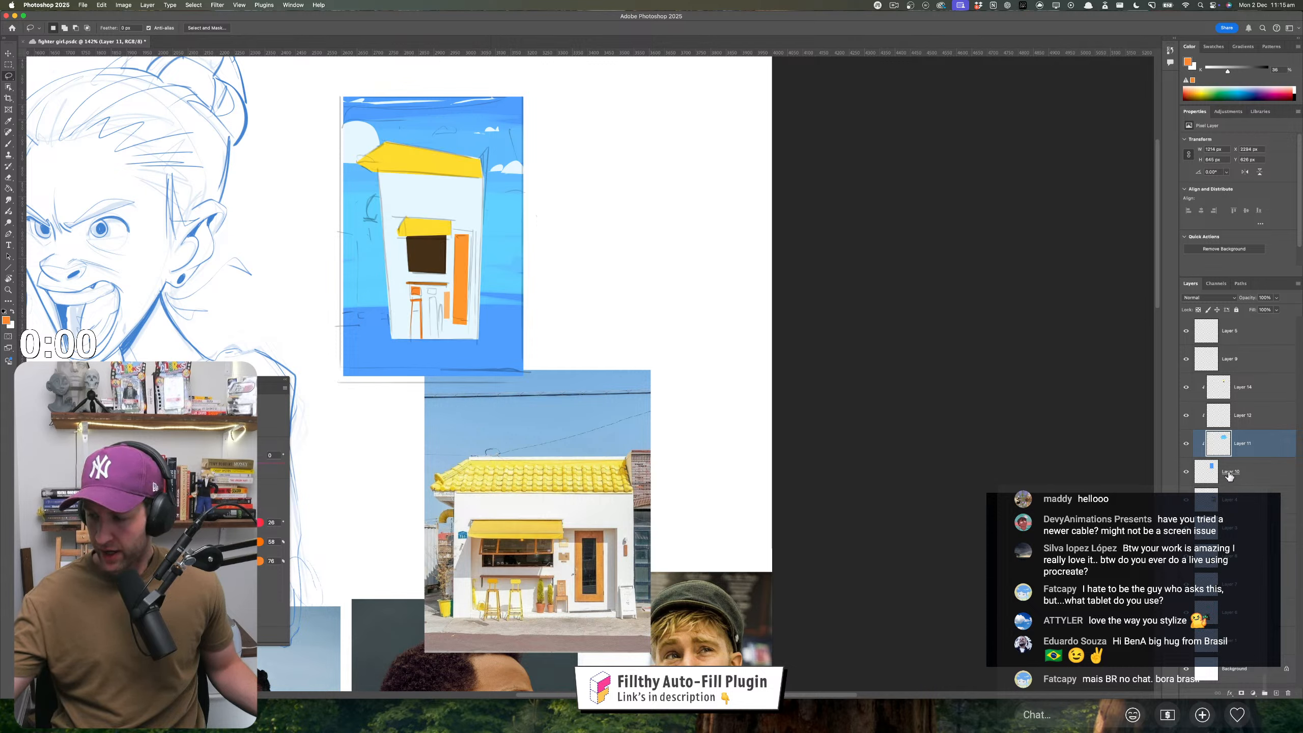
- Release Layers 12 and 14 from the clipping group and merge Layer 11 with the blue background layer beneath it
left_click(1256, 476, "shift")
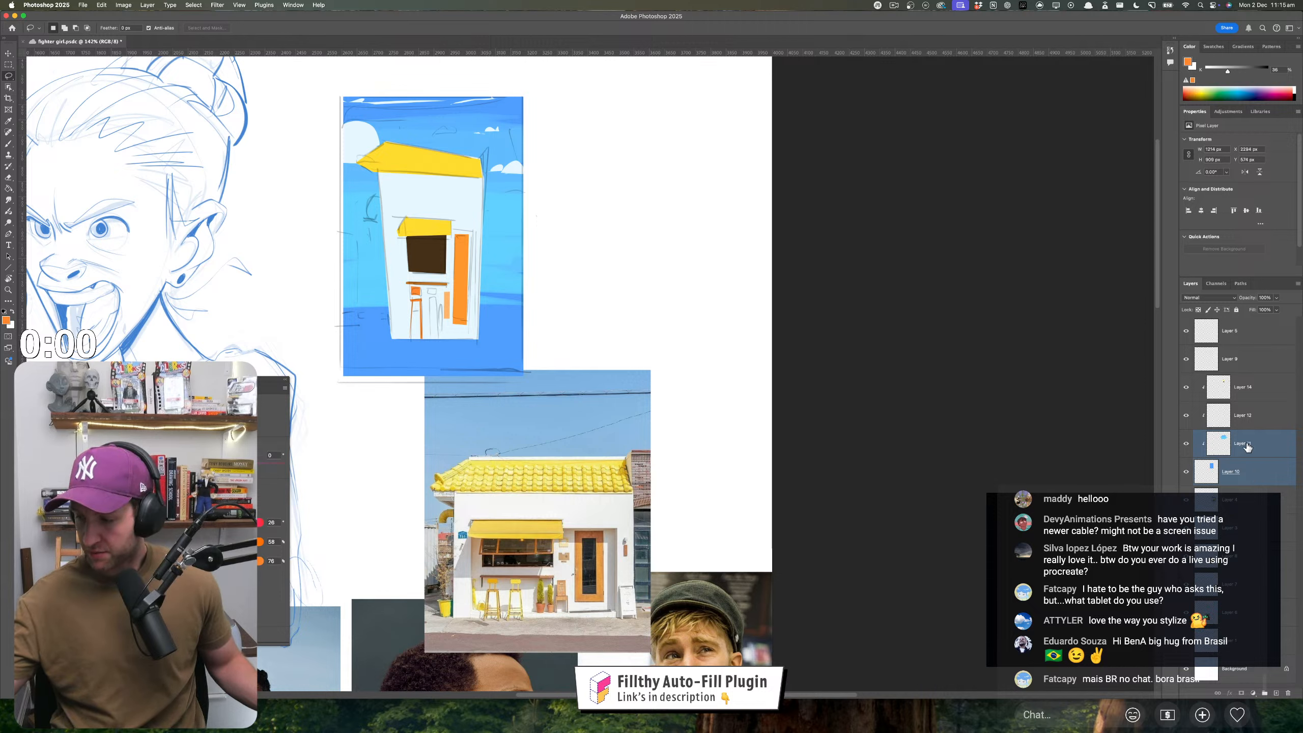
left_click(1255, 429)
key("super+alt+g")
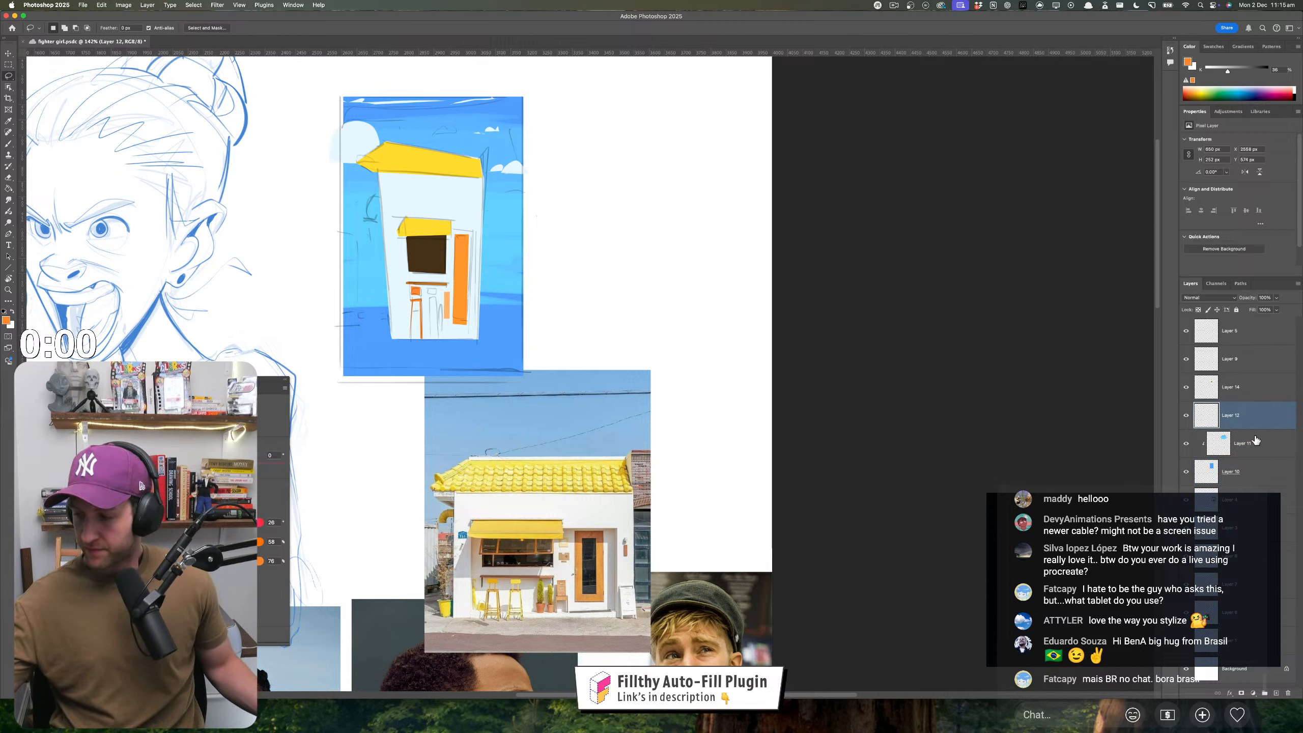
left_click(1251, 450)
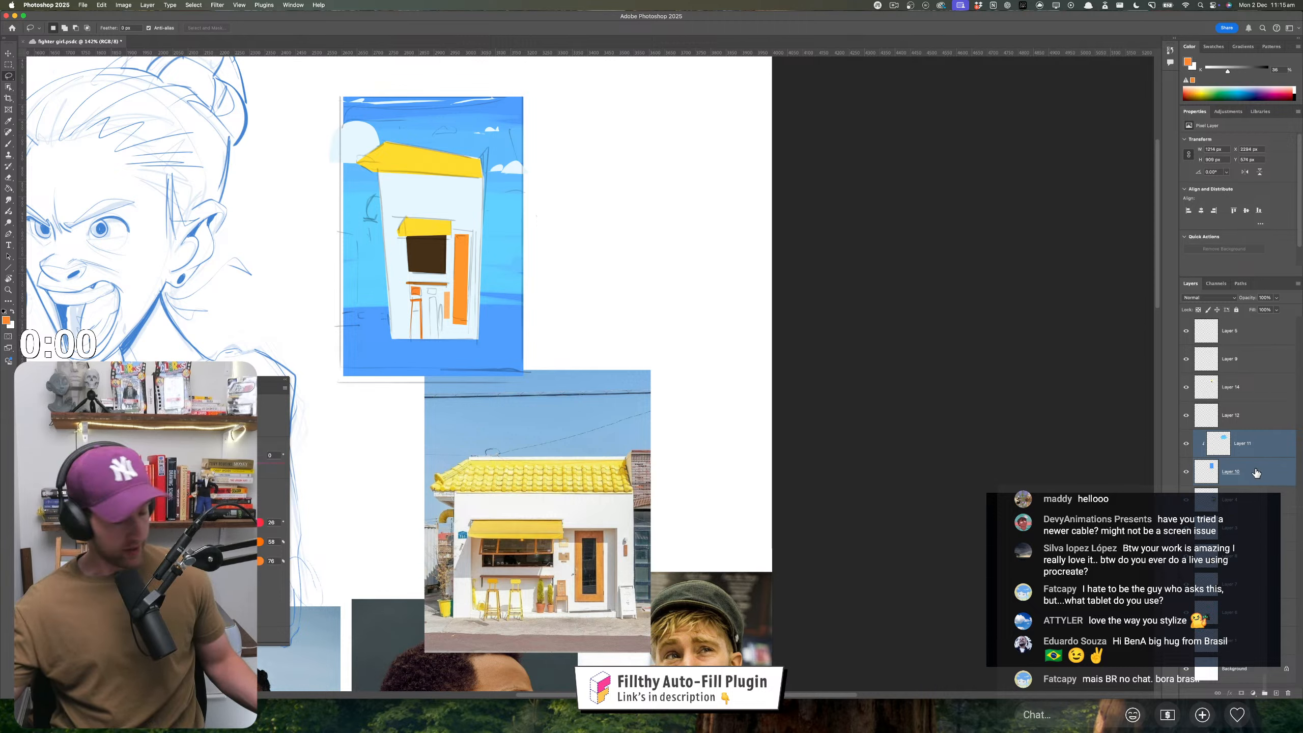
key("super+e")
- Clip Layer 12 with the moon and clouds to the merged background layer
left_click(1186, 416)
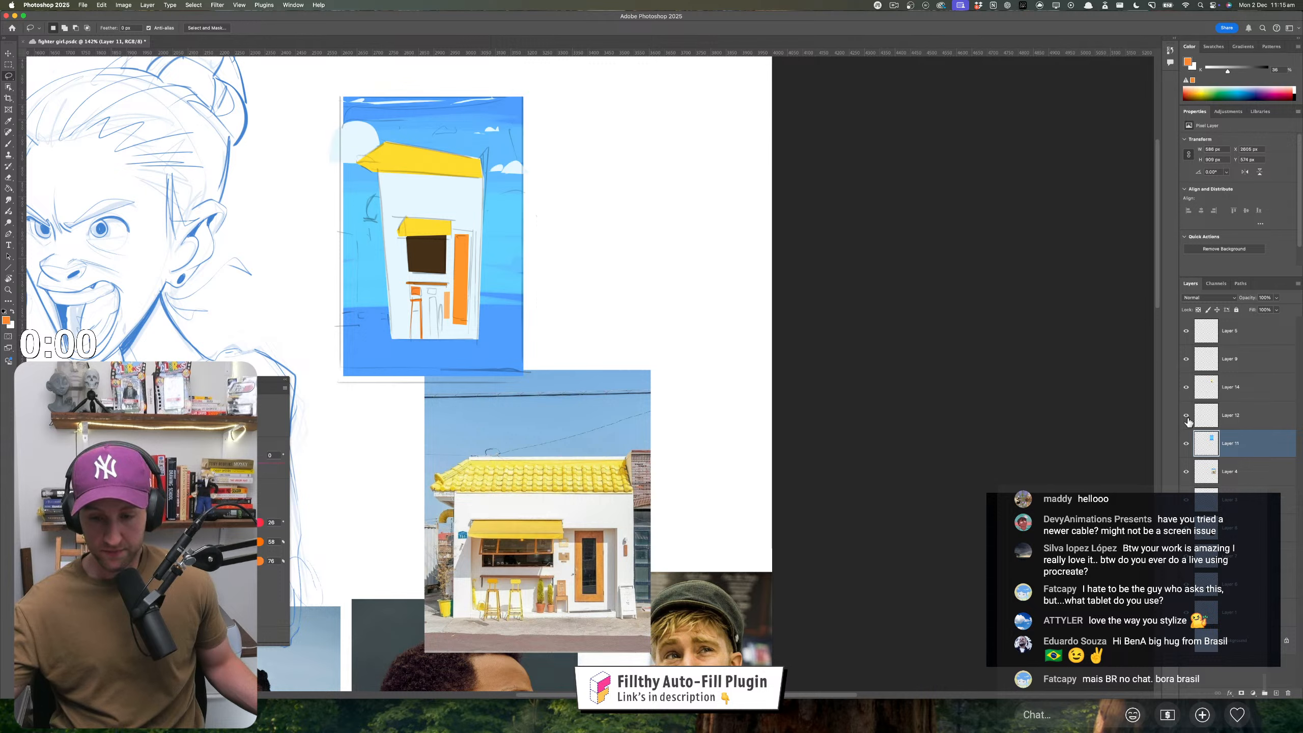
left_click(1242, 425)
left_click(1244, 430, "alt")
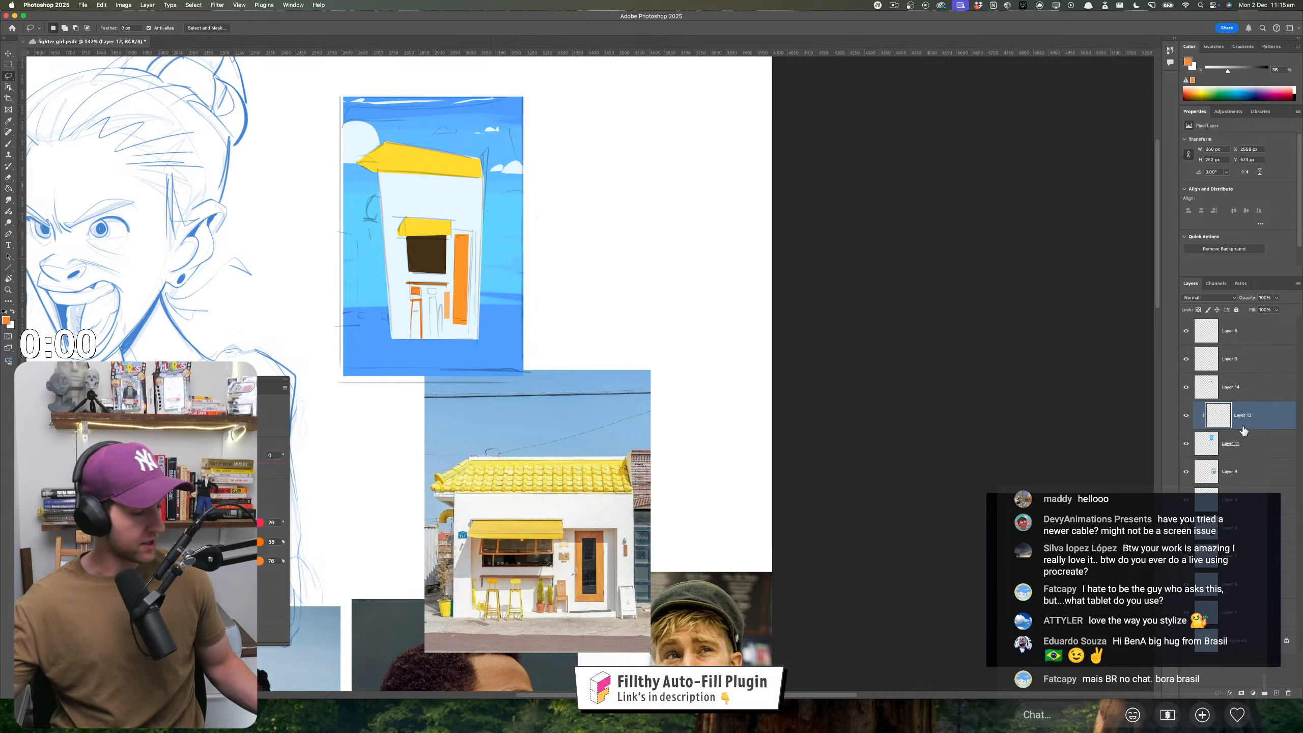
- Add a clipped layer directly above the merged background and fill a pale peach ground strip across the base of the scene
left_click(1241, 442)
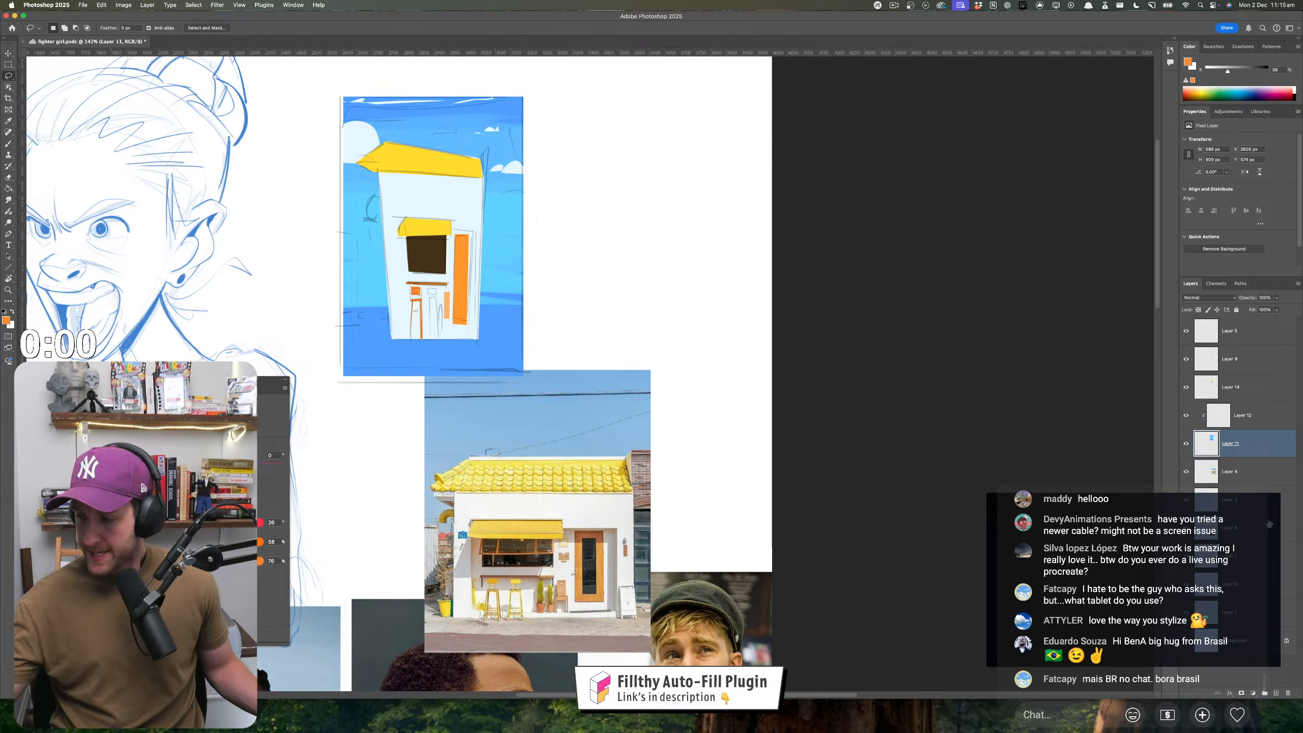
left_click(1275, 693)
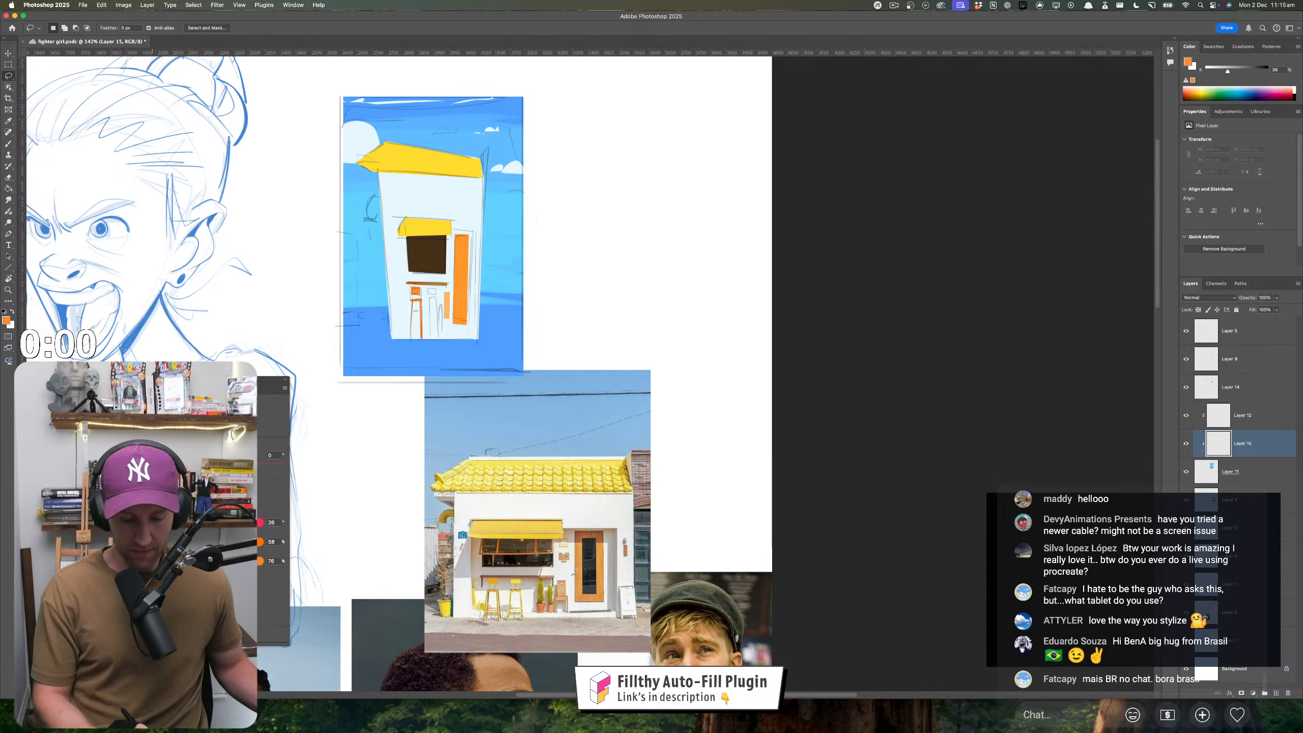
mouse_move(342, 327)
left_mouse_down()
mouse_move(532, 326)
mouse_move(523, 396)
mouse_move(298, 390)
left_mouse_up()
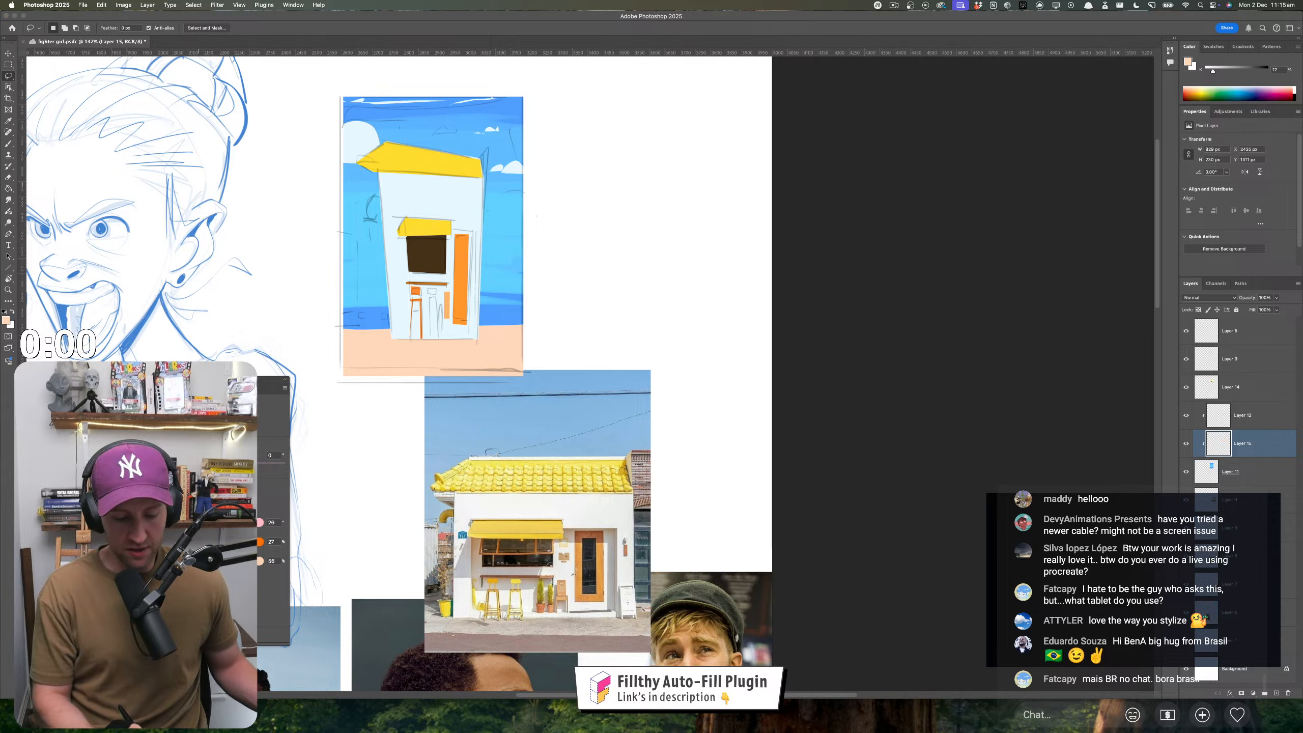
- Darken the ground colour to a muted brown and block in an uneven shadow band across the lower foreground
left_click(198, 560)
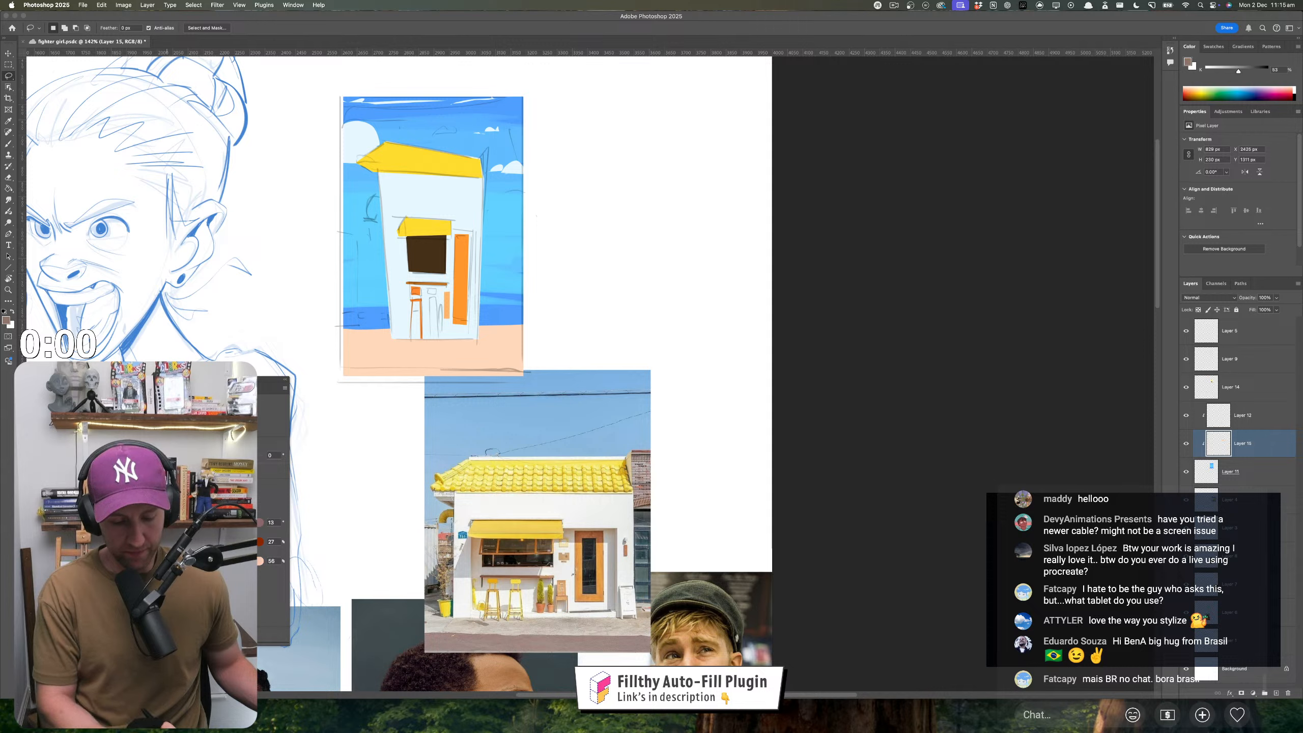
left_click_drag(193, 561, 194, 560)
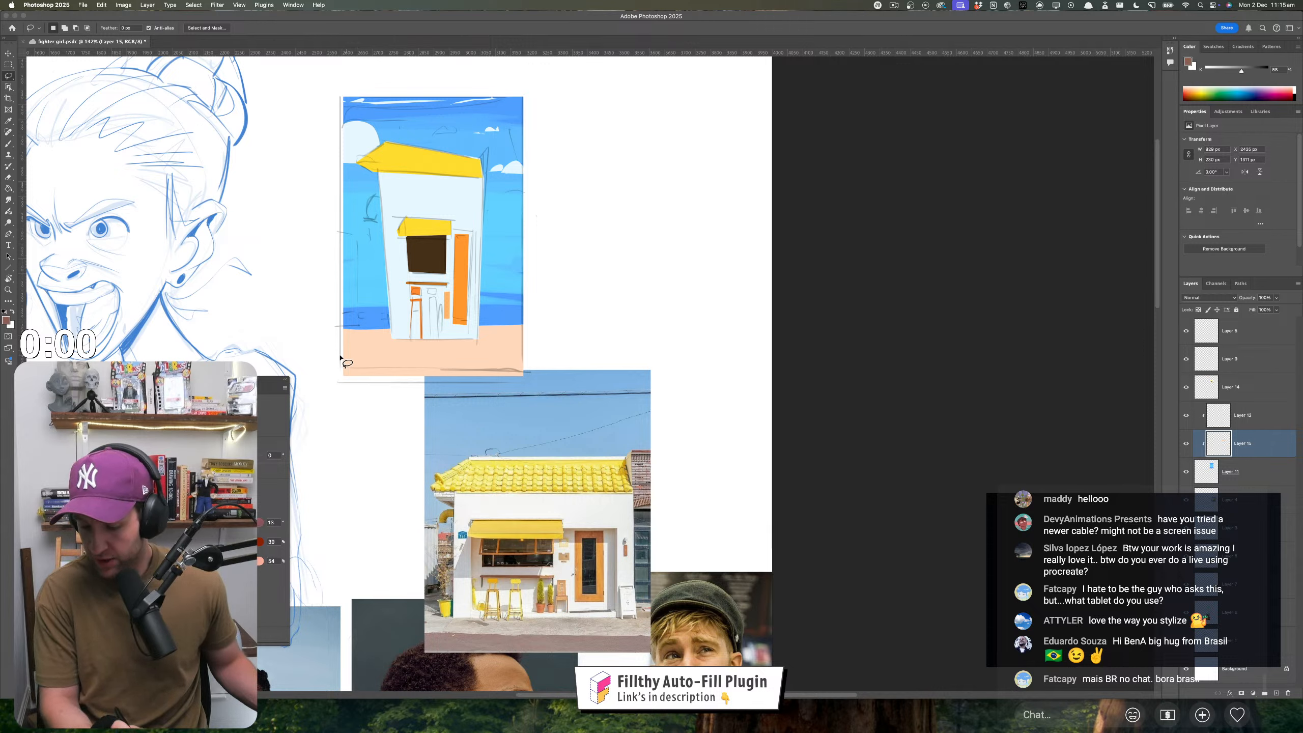
left_click_drag(340, 357, 565, 365)
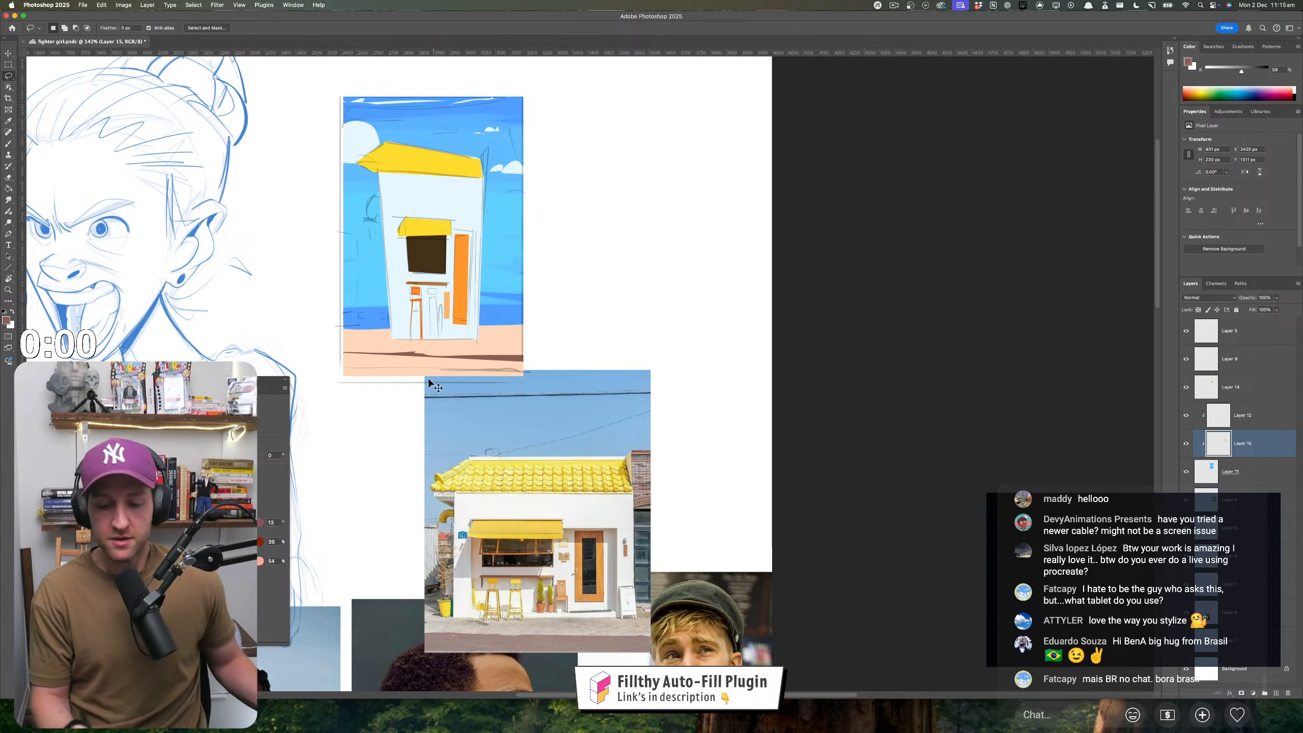
mouse_move(328, 353)
left_mouse_down()
mouse_move(441, 362)
mouse_move(570, 395)
mouse_move(313, 395)
left_mouse_up()
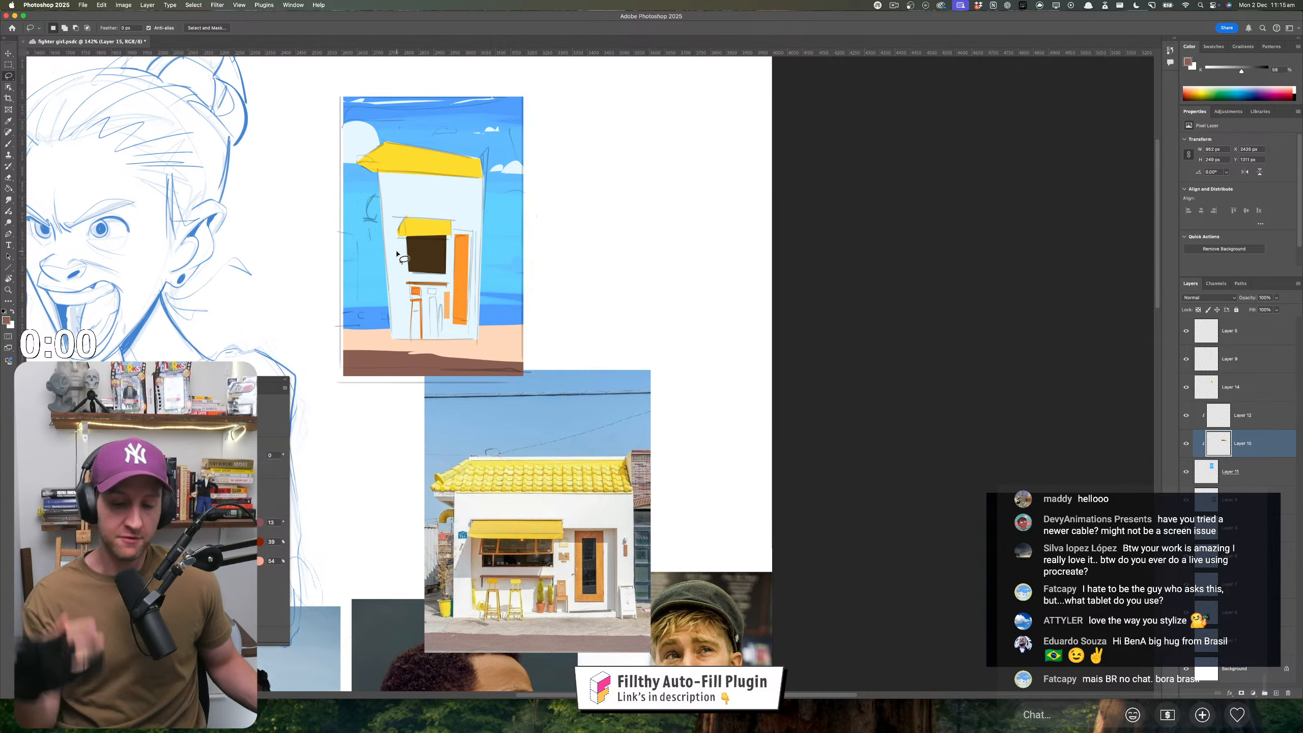
- Select the house on Layer 14 and recolour its wall to a warm off-white with the Paint Bucket
key("v")
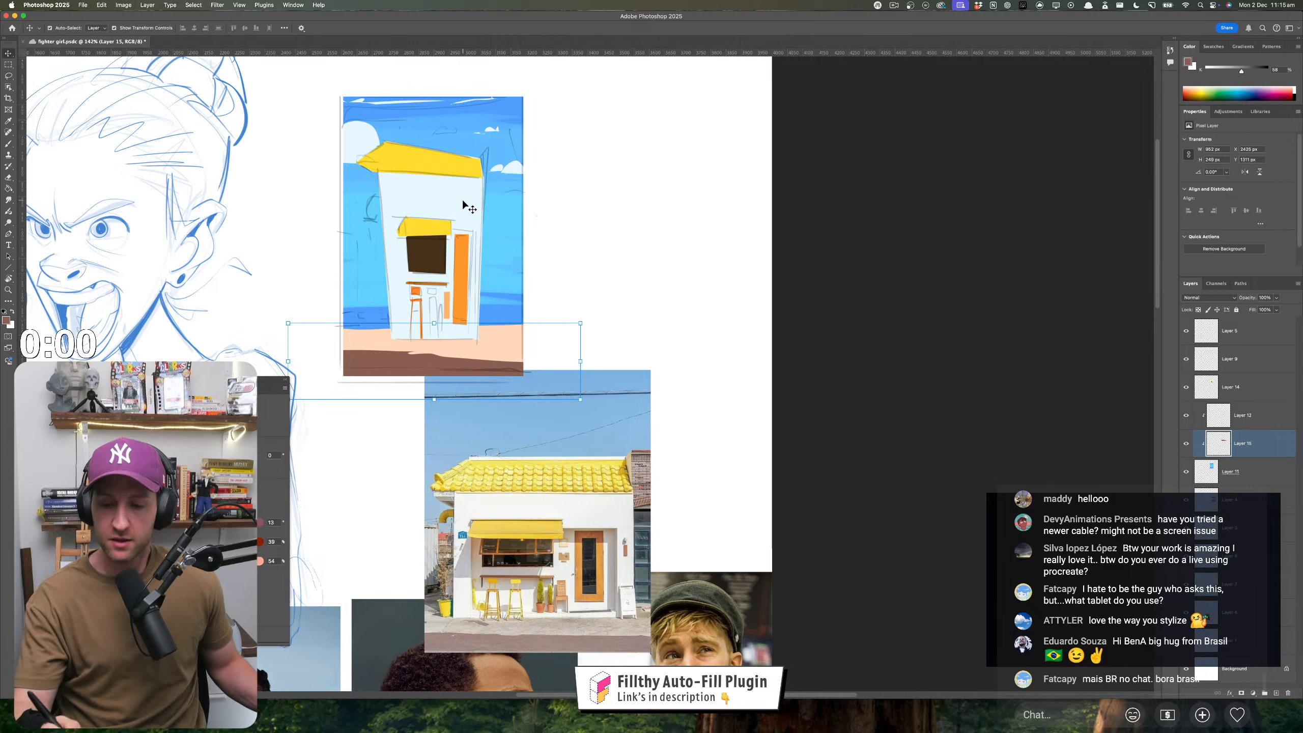
left_click(464, 205)
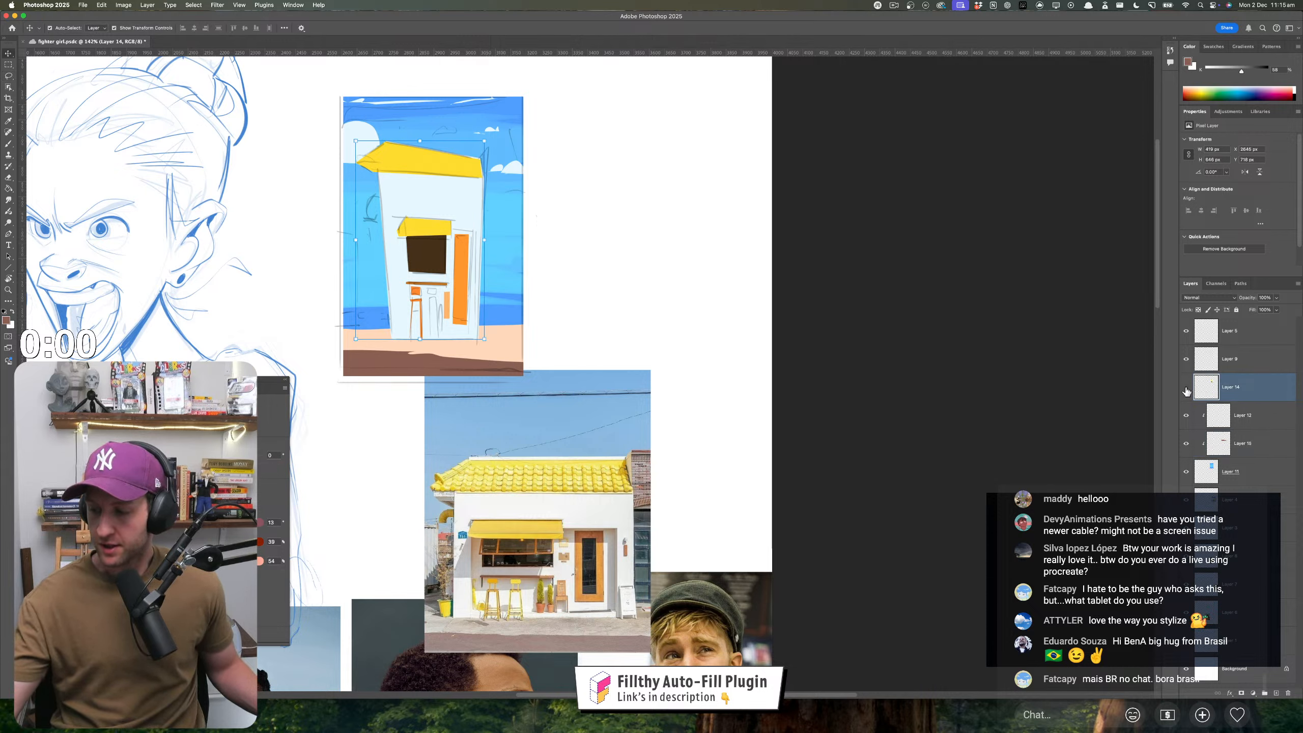
key("g")
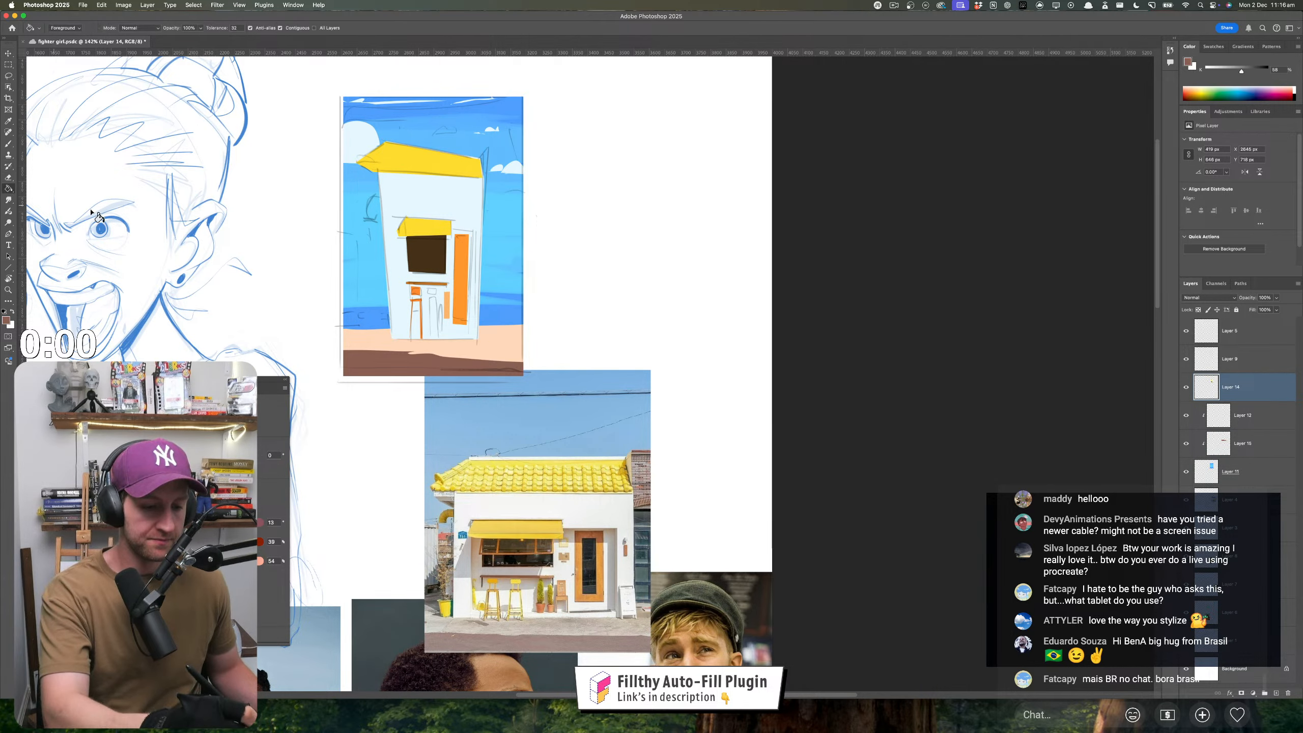
left_click(426, 323, "alt")
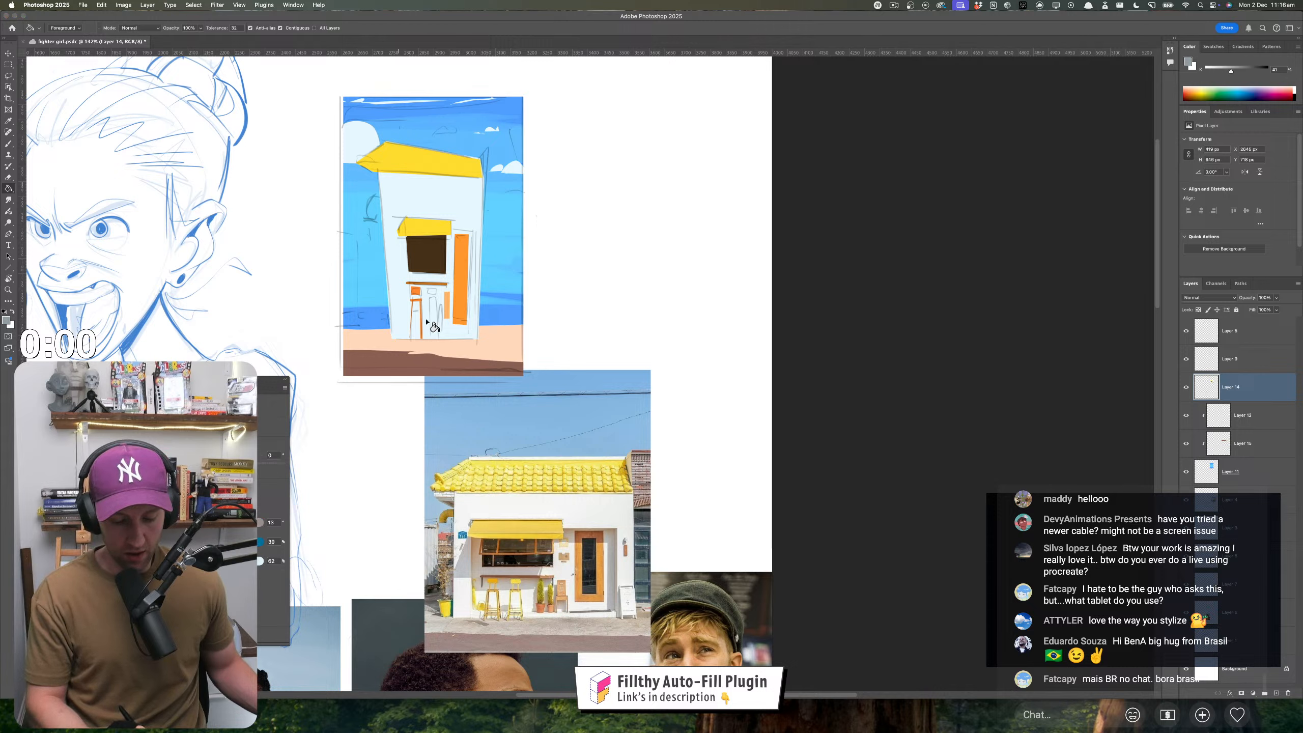
left_click(465, 199)
key("super+z")
left_click_drag(206, 560, 260, 560)
left_click(477, 232)
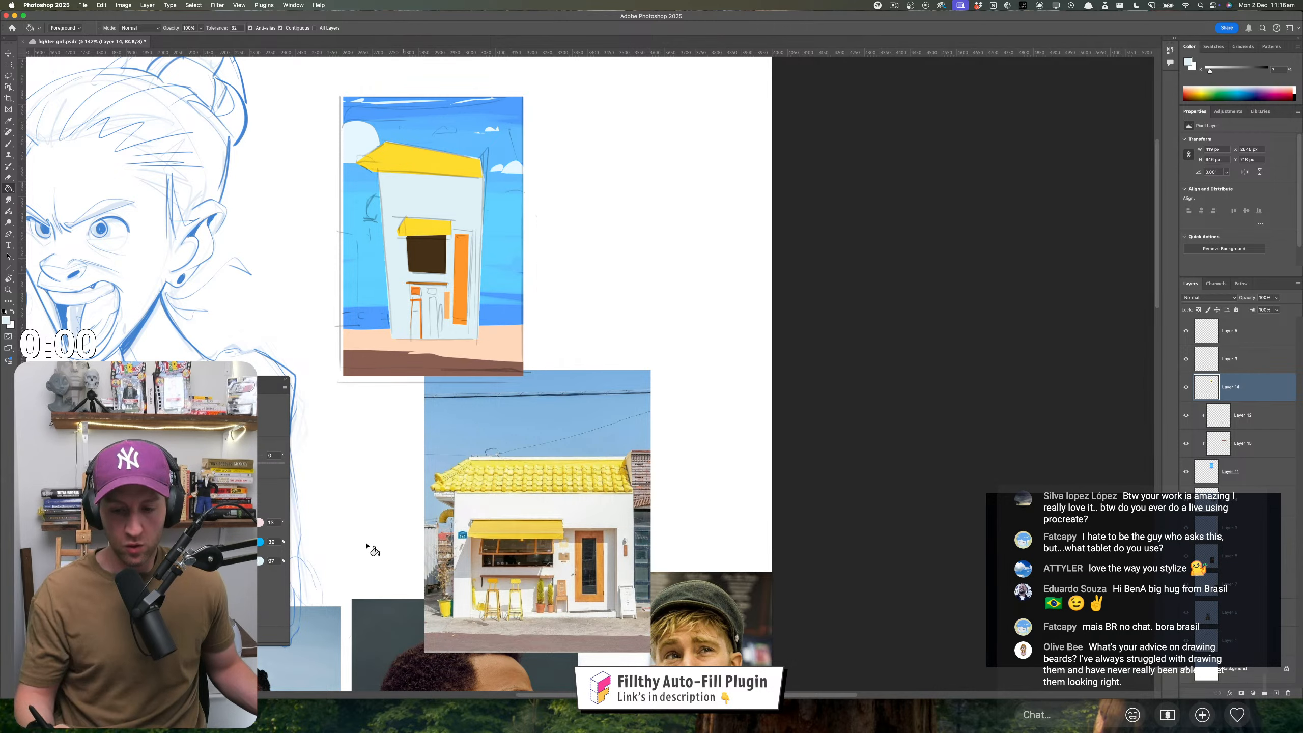
left_click_drag(210, 523, 173, 522)
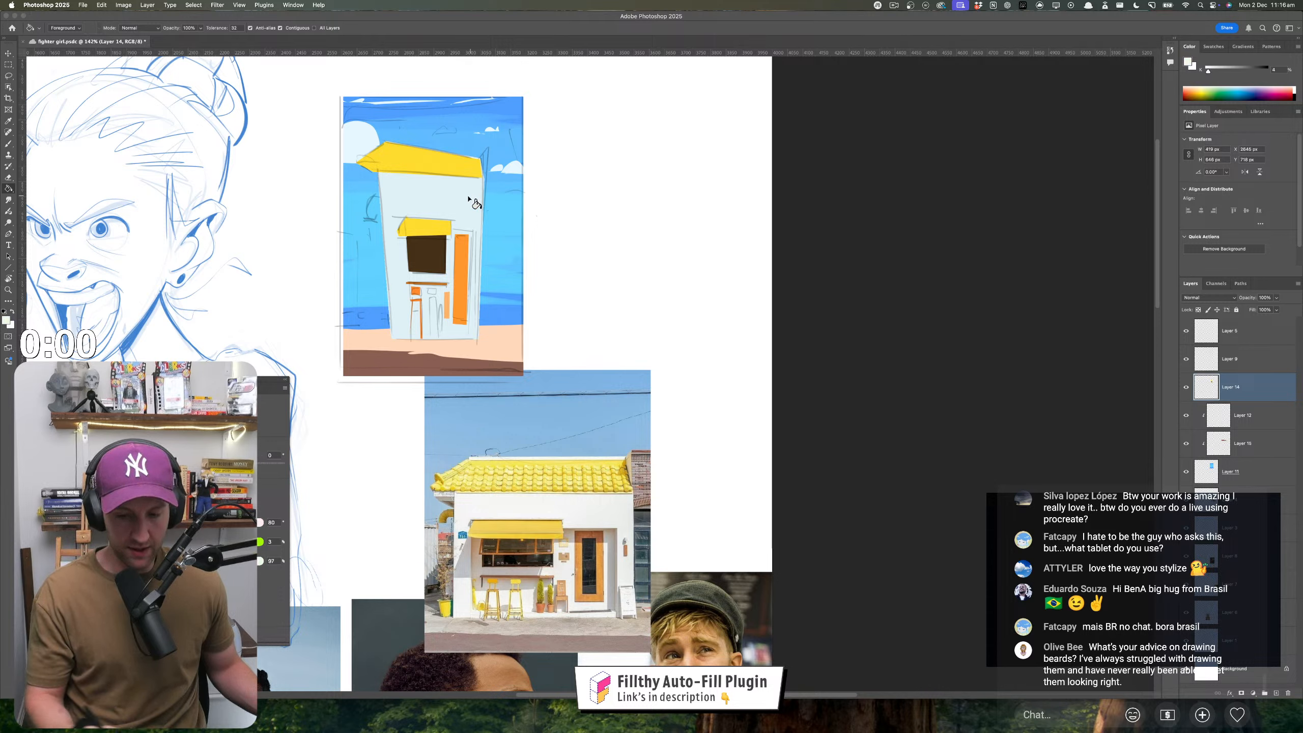
left_click(474, 216)
left_click_drag(259, 561, 260, 561)
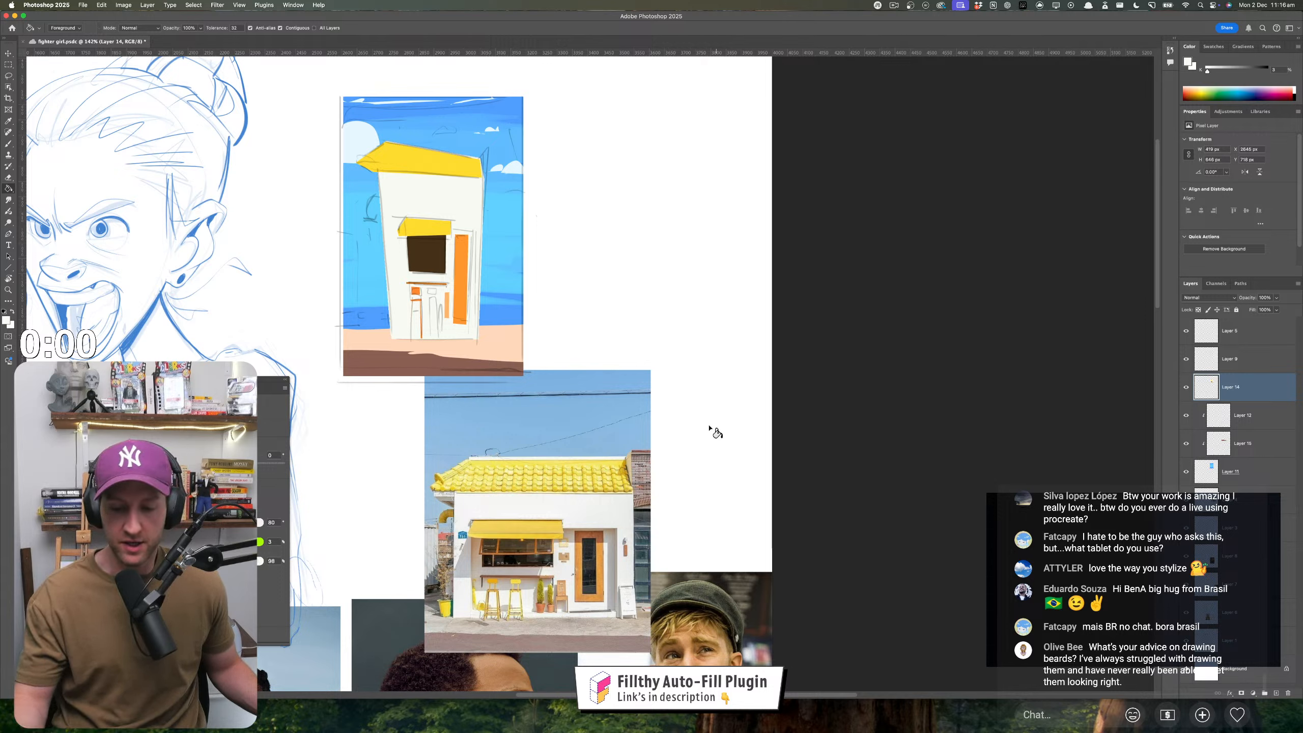
- Add a new layer above the house layer and clip it to the house, with the Lasso ready for details
key("l")
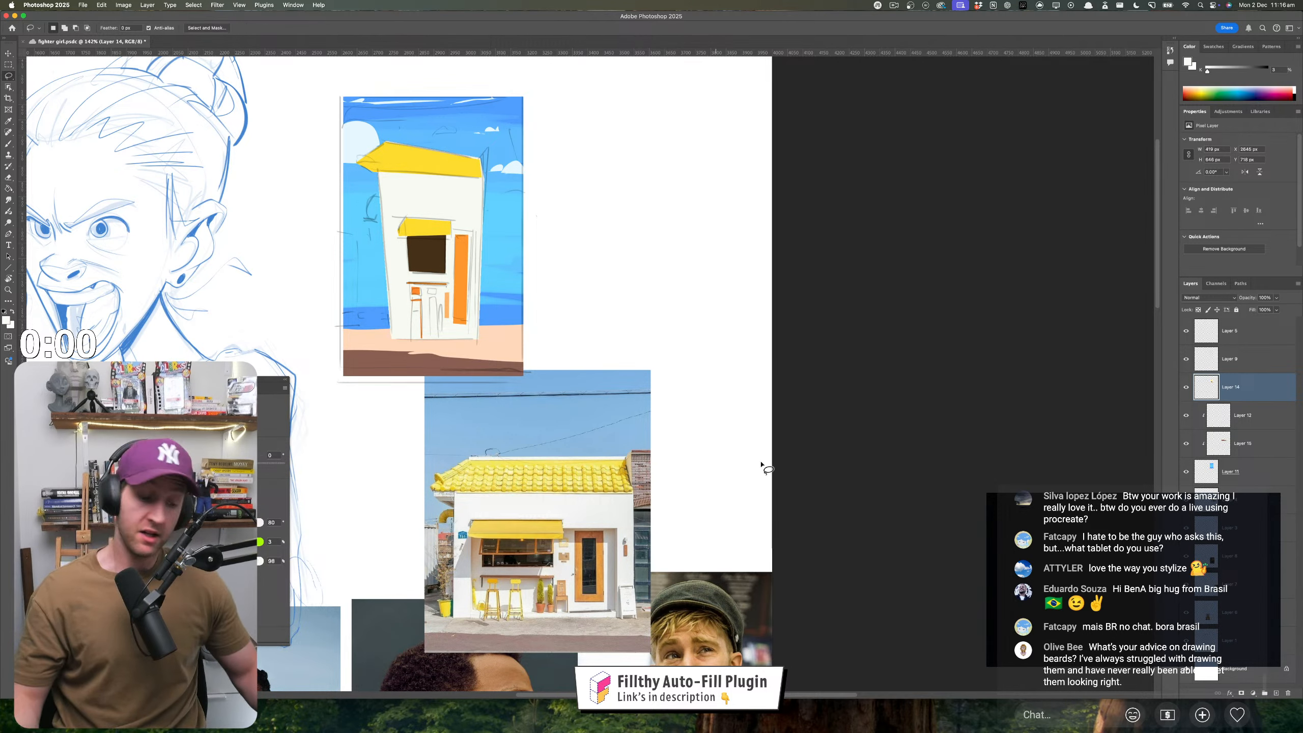
left_click(1277, 692)
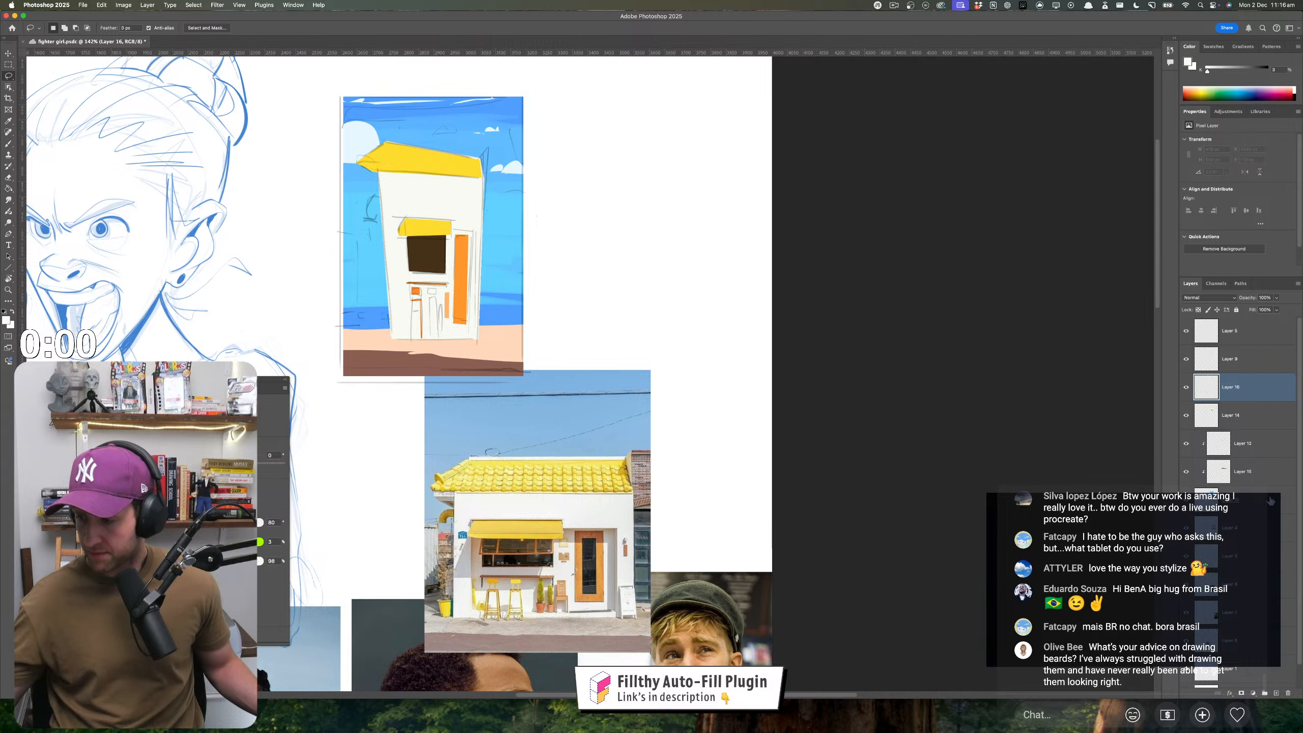
left_click(1243, 400, "alt")
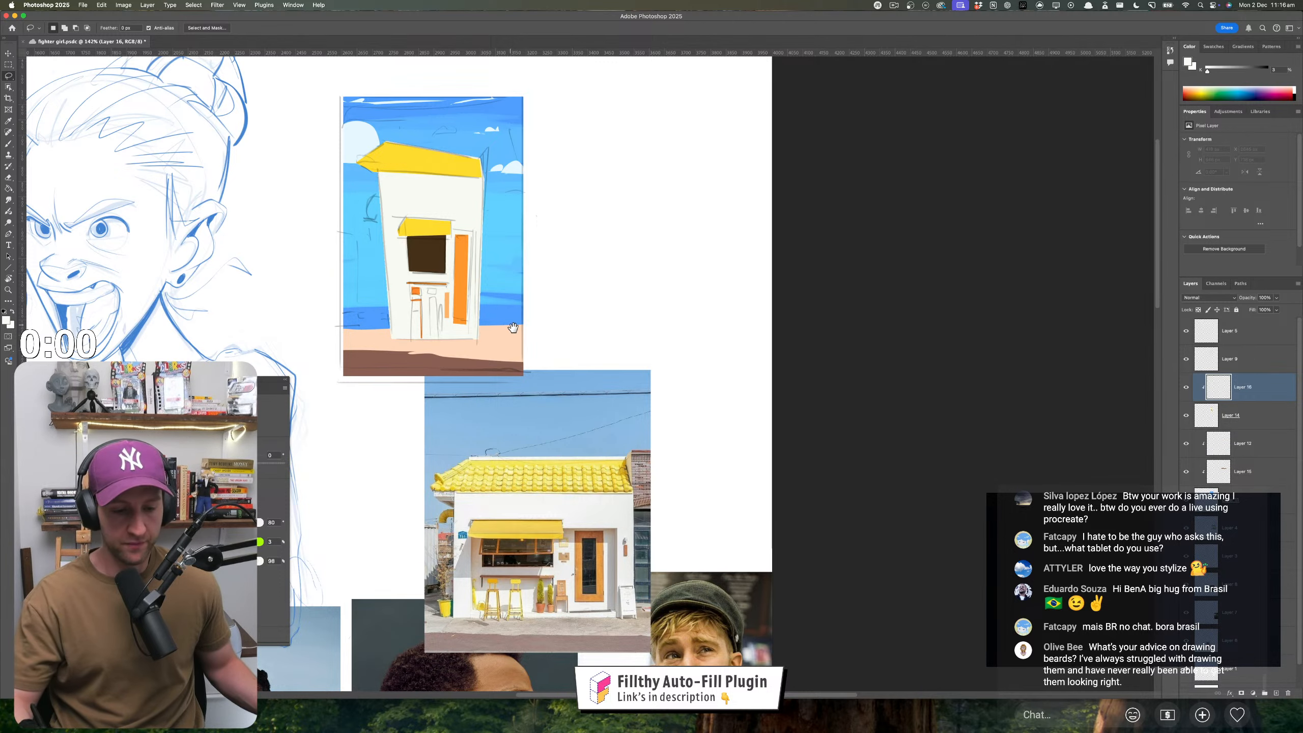
- Examine the tiled roof, awning, window and door in the reference photo and compare them with the painted house
scroll(609, 287, "up", 2)
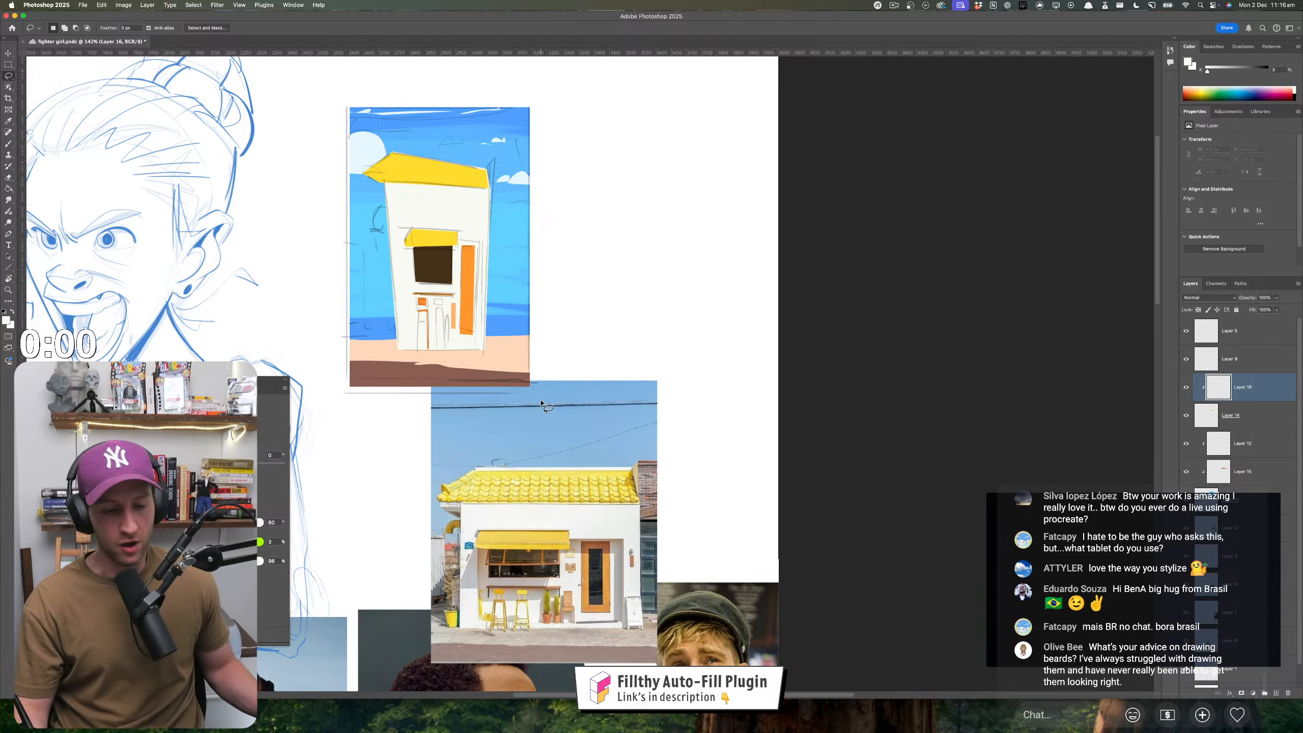
left_click_drag(457, 519, 398, 284)
key("z")
key("b")
left_click(310, 232)
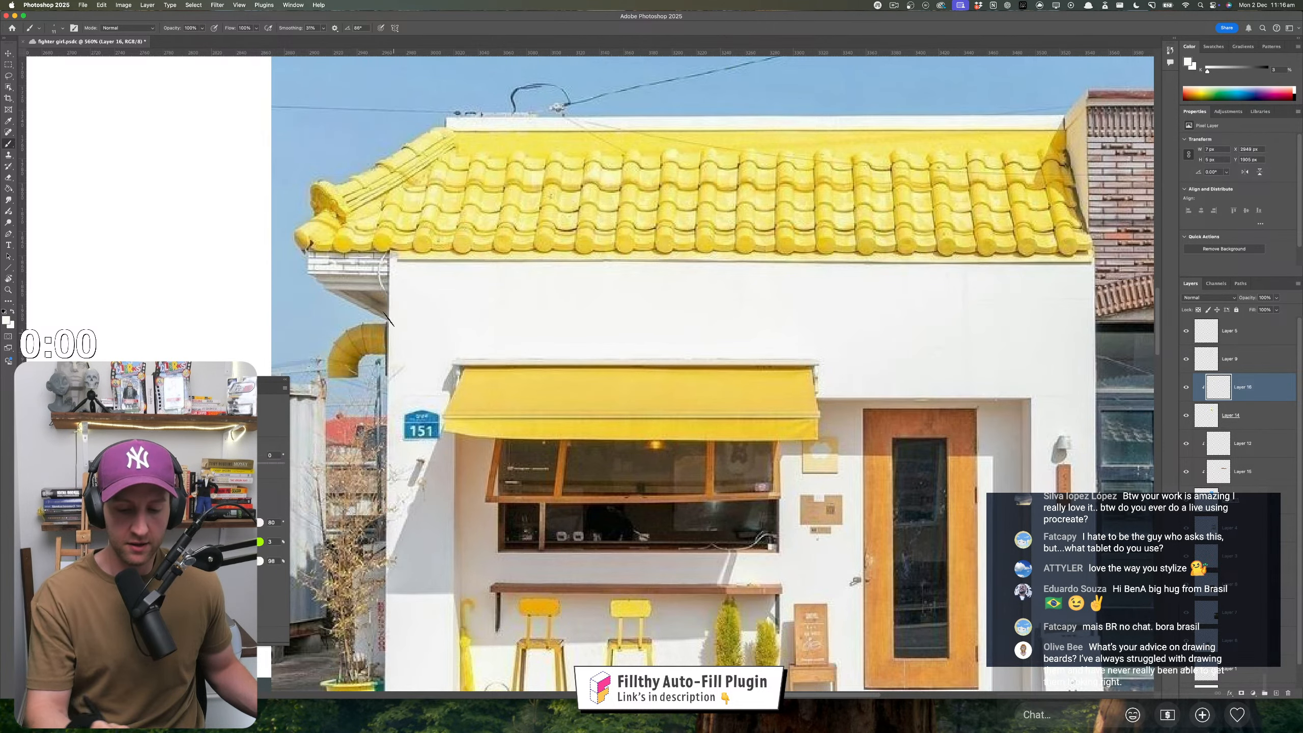
scroll(418, 350, "up", 5)
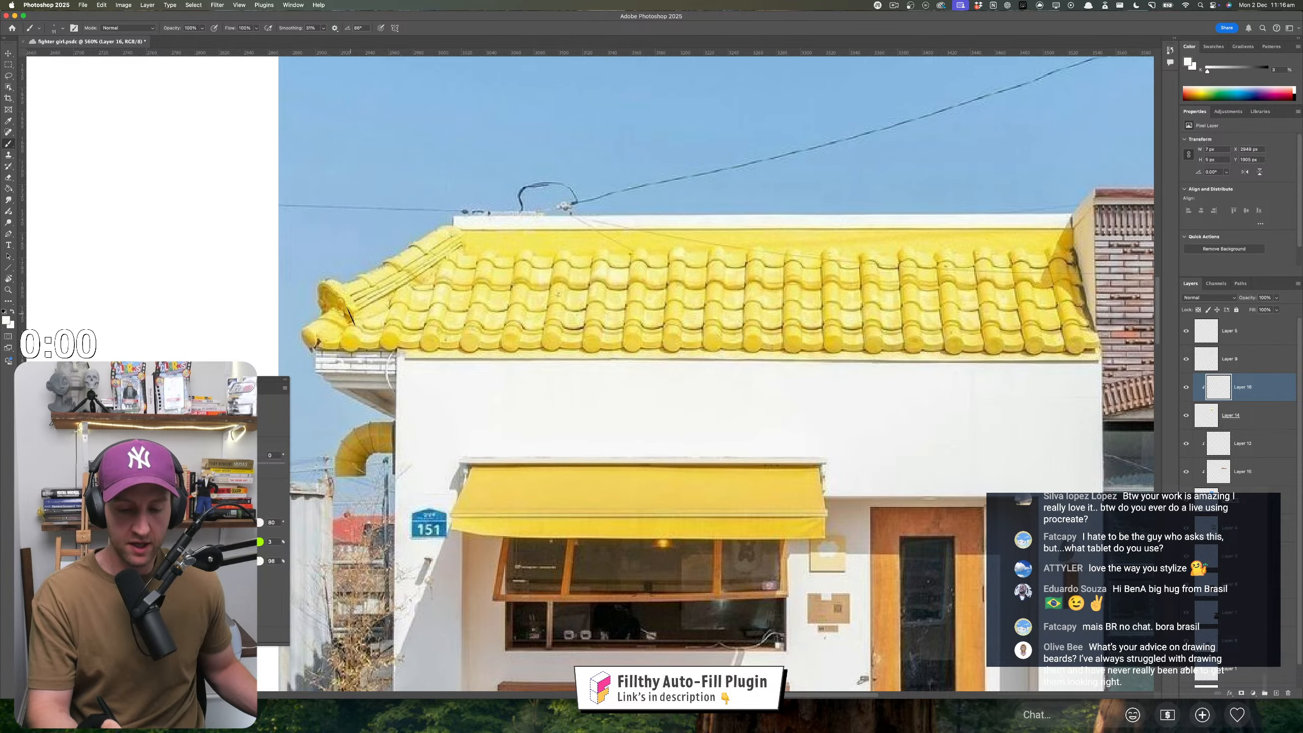
left_click_drag(324, 339, 774, 582)
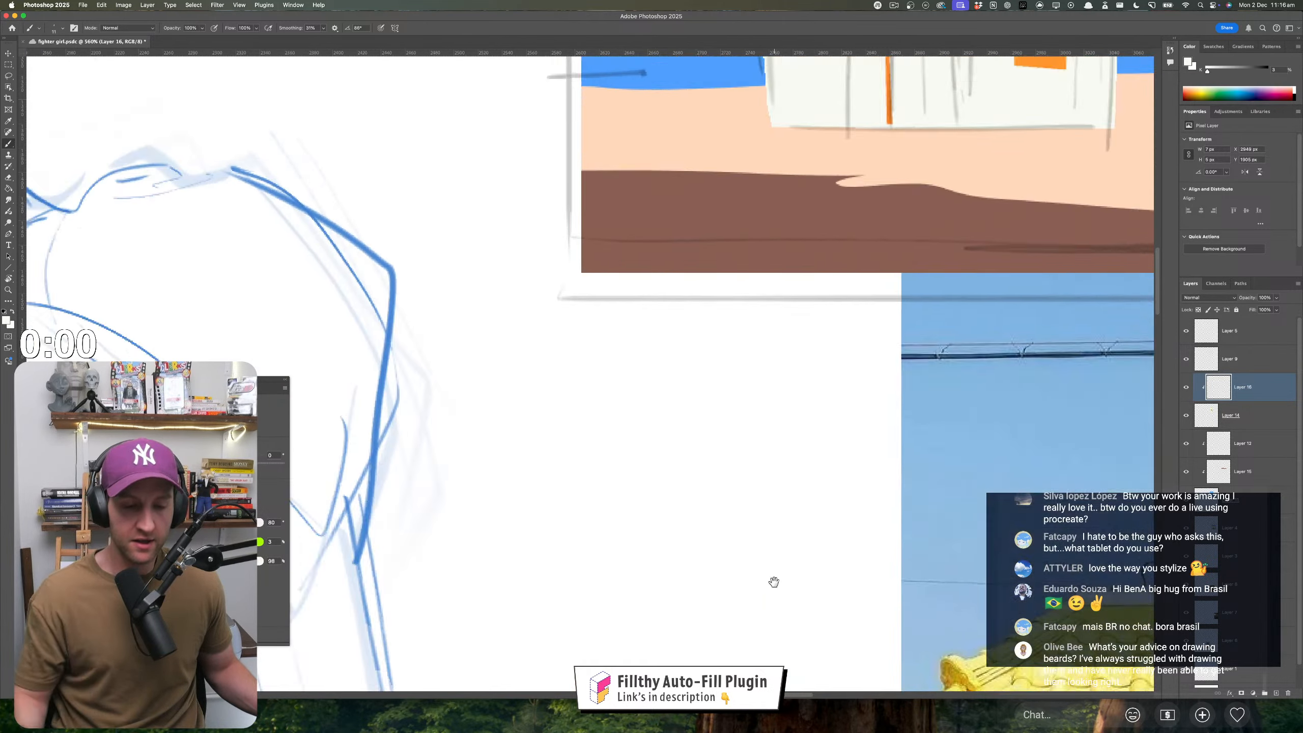
left_click_drag(561, 401, 470, 522)
left_click_drag(477, 314, 518, 314)
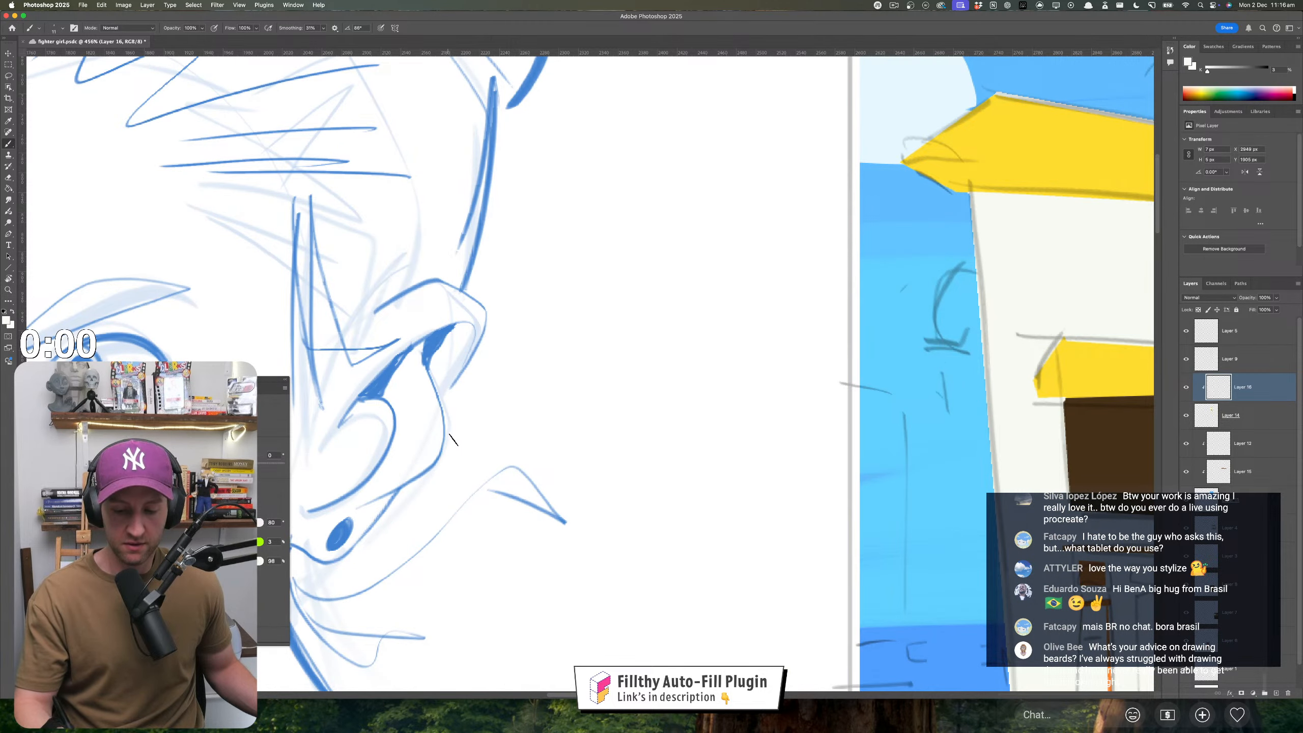
key("z")
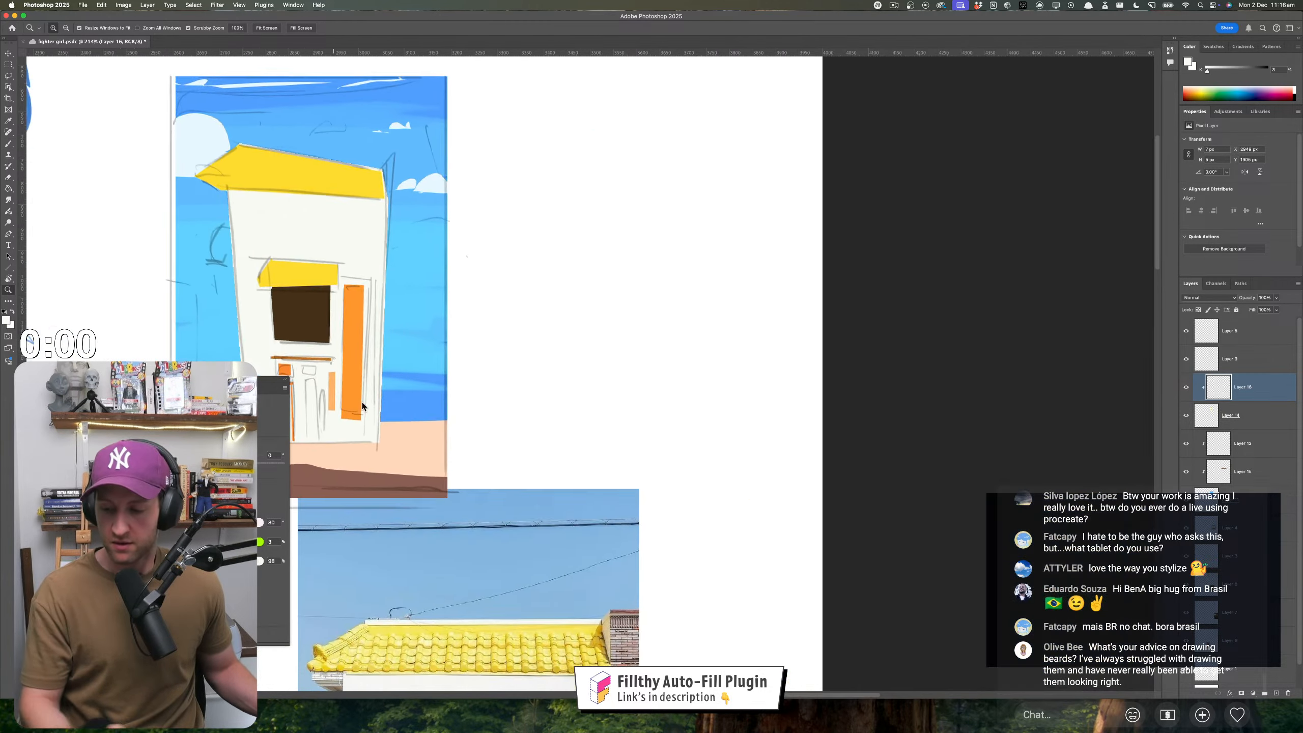
mouse_move(543, 488)
left_mouse_down()
mouse_move(435, 402)
mouse_move(573, 372)
mouse_move(531, 318)
mouse_move(582, 349)
left_mouse_up()
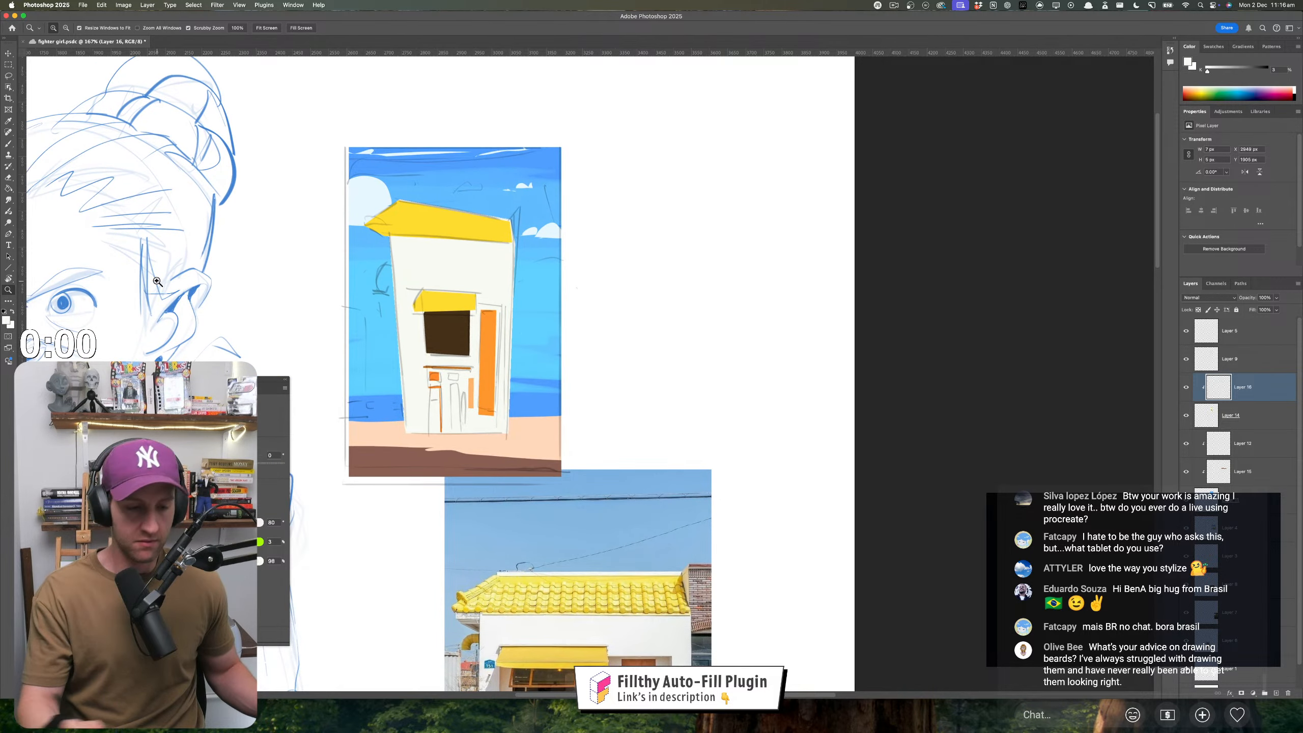
key("l")
left_click_drag(573, 434, 545, 374)
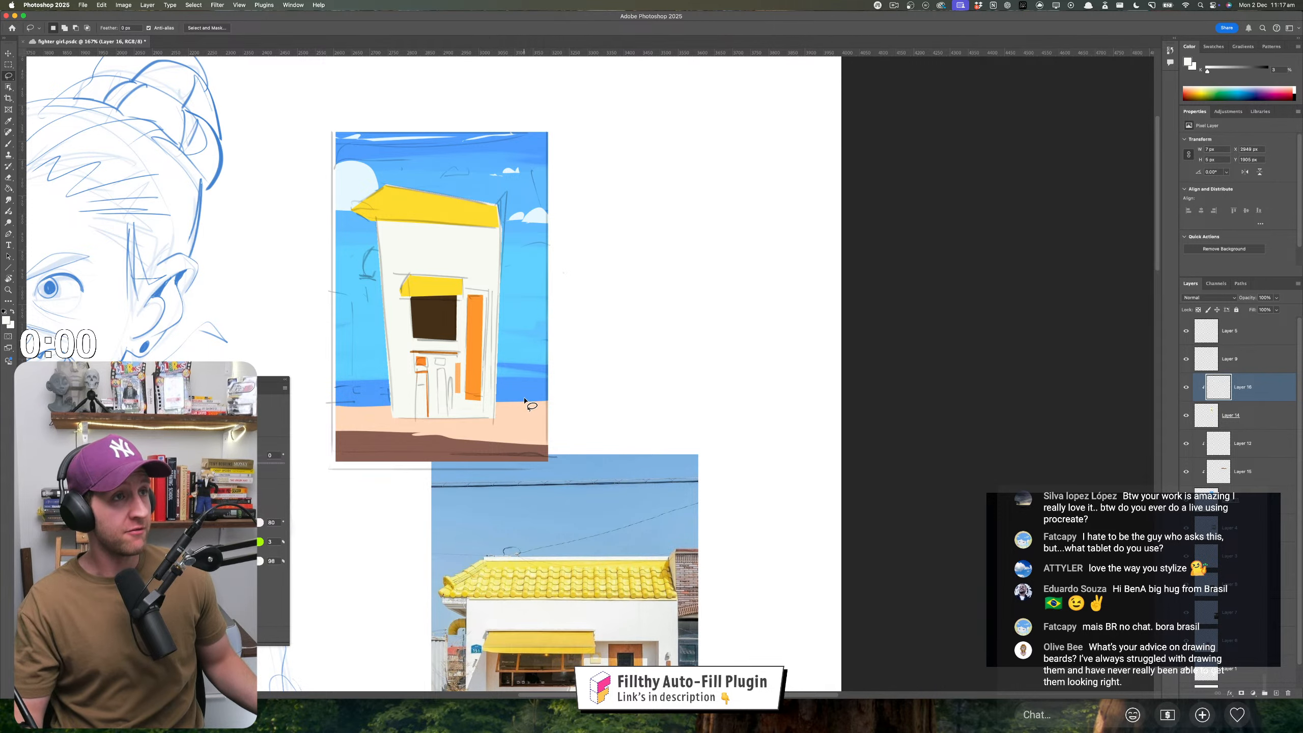
scroll(544, 393, "down", 2)
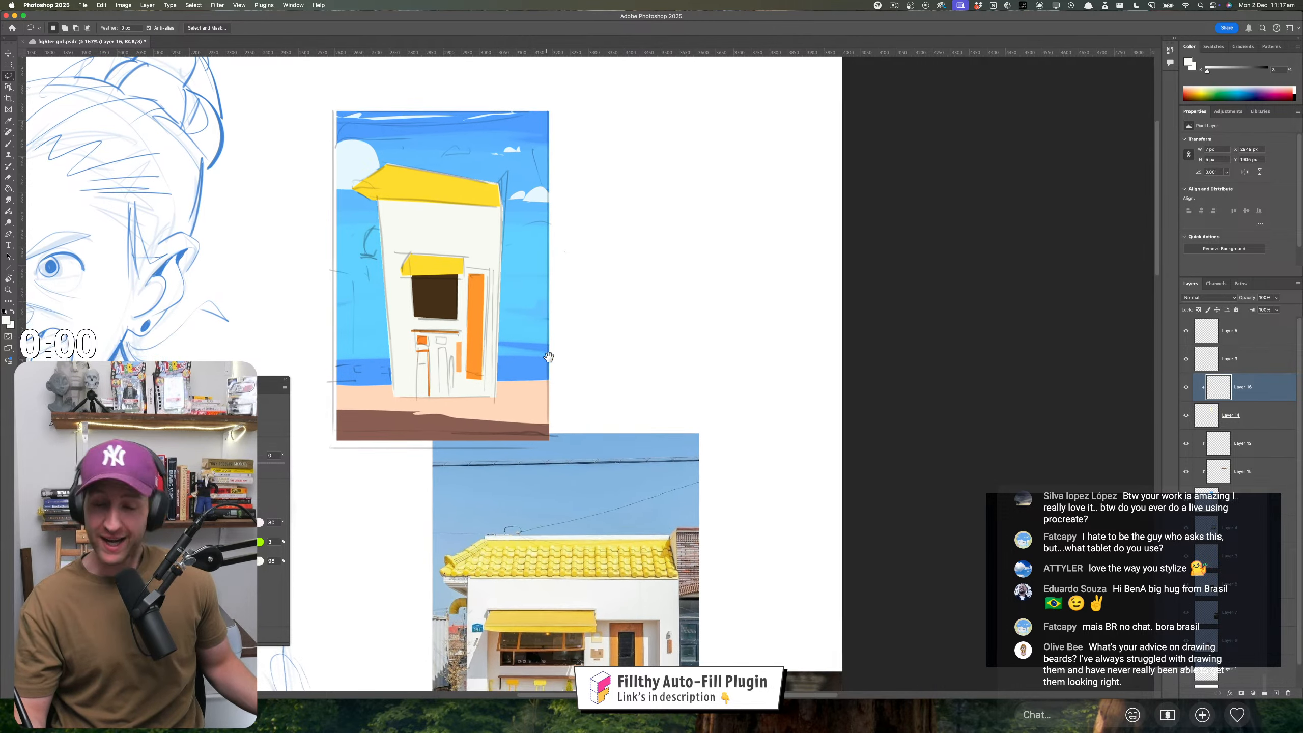
scroll(551, 411, "up", 3)
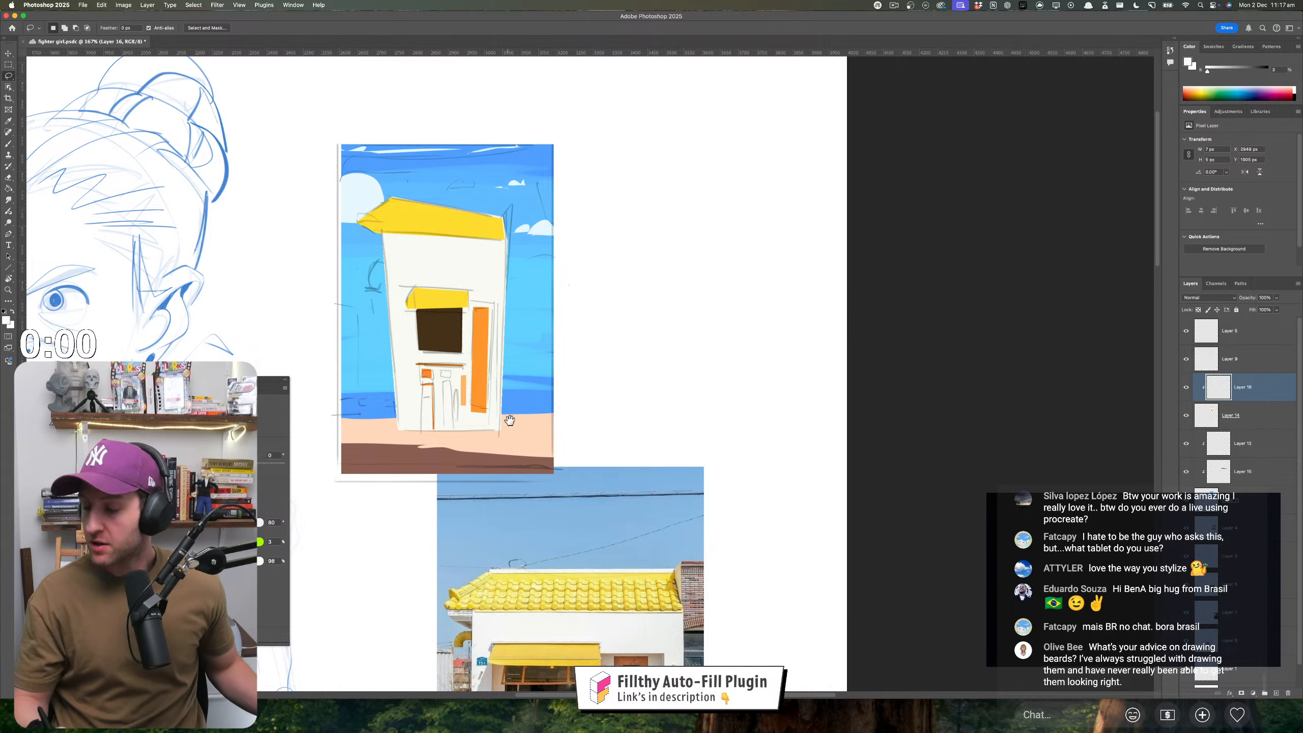
left_click_drag(513, 443, 521, 438)
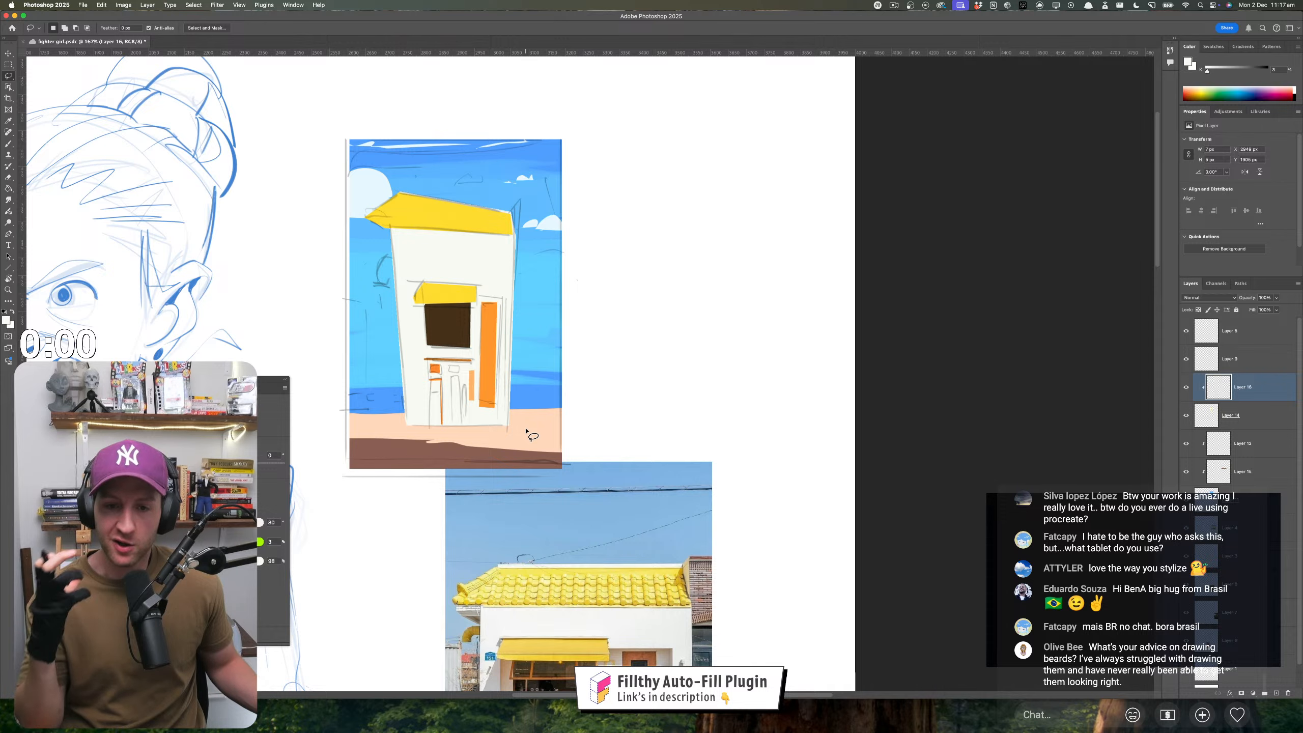
mouse_move(600, 363)
left_mouse_down()
mouse_move(703, 352)
mouse_move(586, 376)
left_mouse_up()
left_click_drag(433, 435, 422, 435)
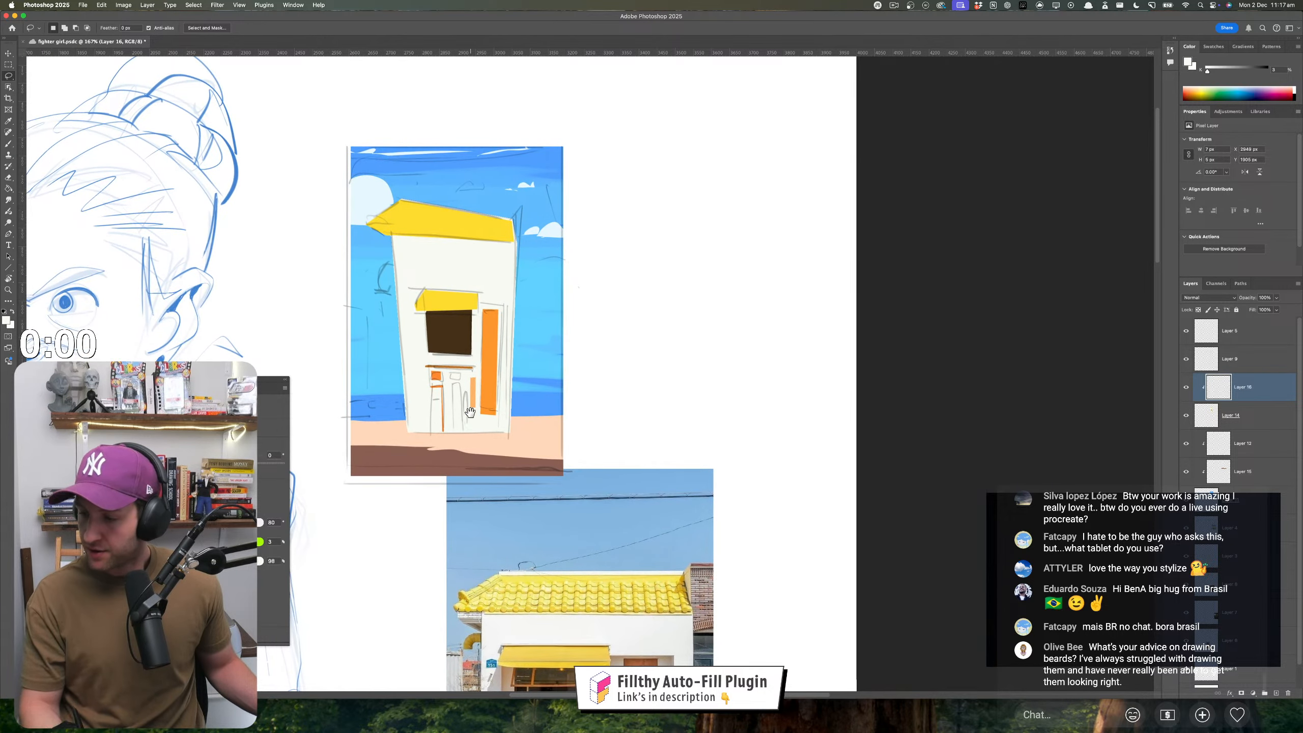
- Set the blend mode of the layer clipped to the house to Multiply, keeping the Lasso active
left_click(1209, 297)
left_click(1202, 329)
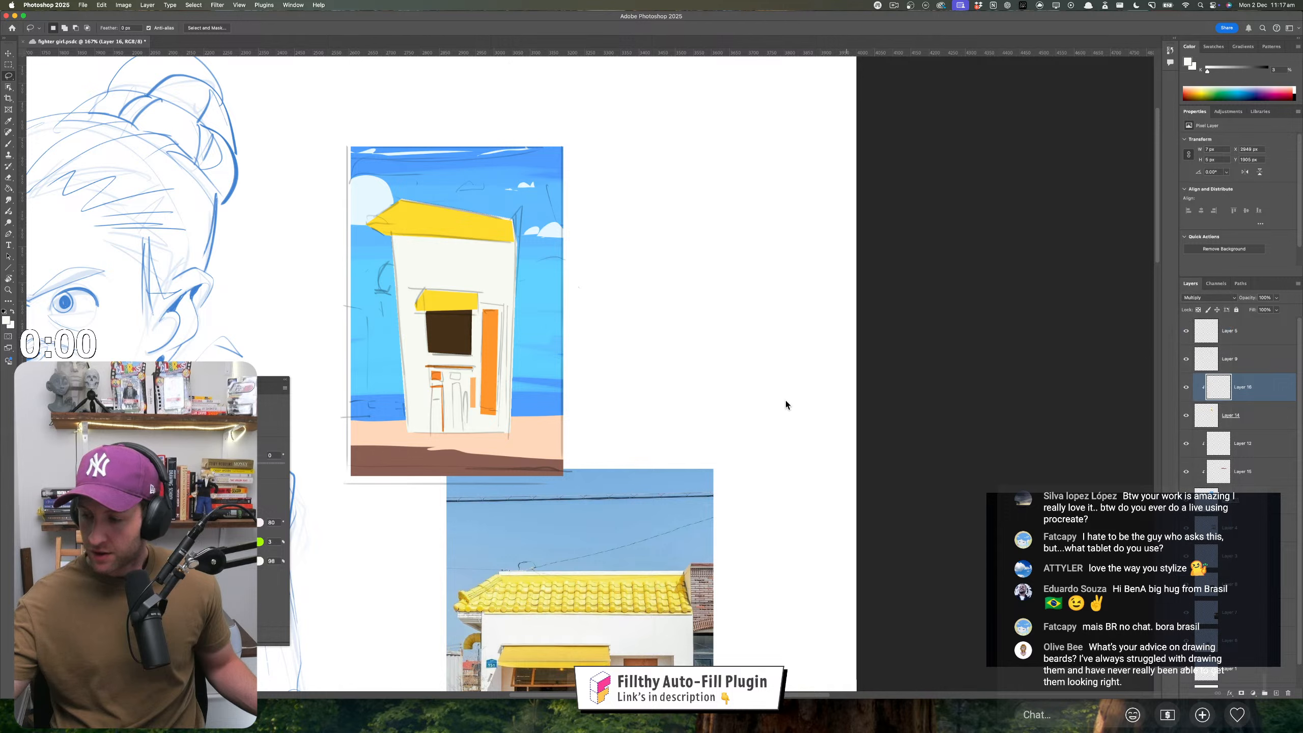
left_click_drag(716, 346, 593, 247)
key("z")
key("l")
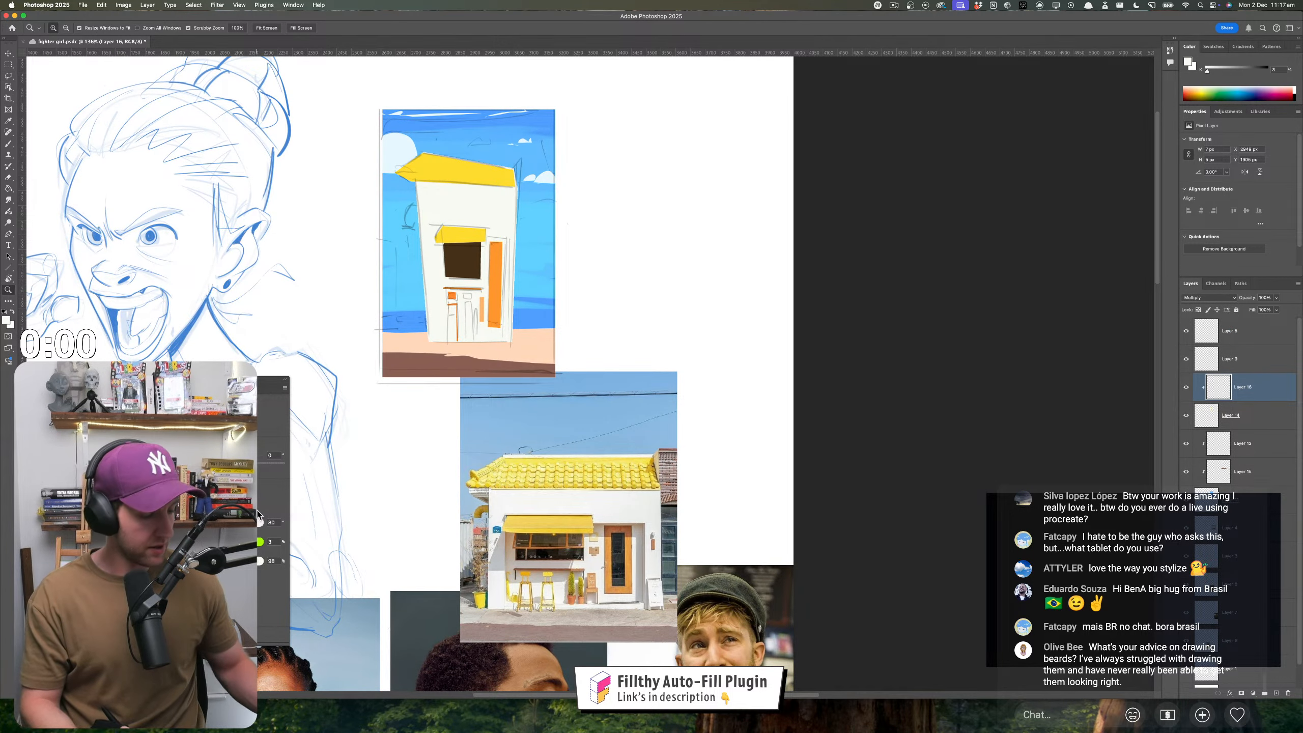
- Choose a light blue colour and fill a lassoed shadow around the top and side of the orange door
left_click(189, 542)
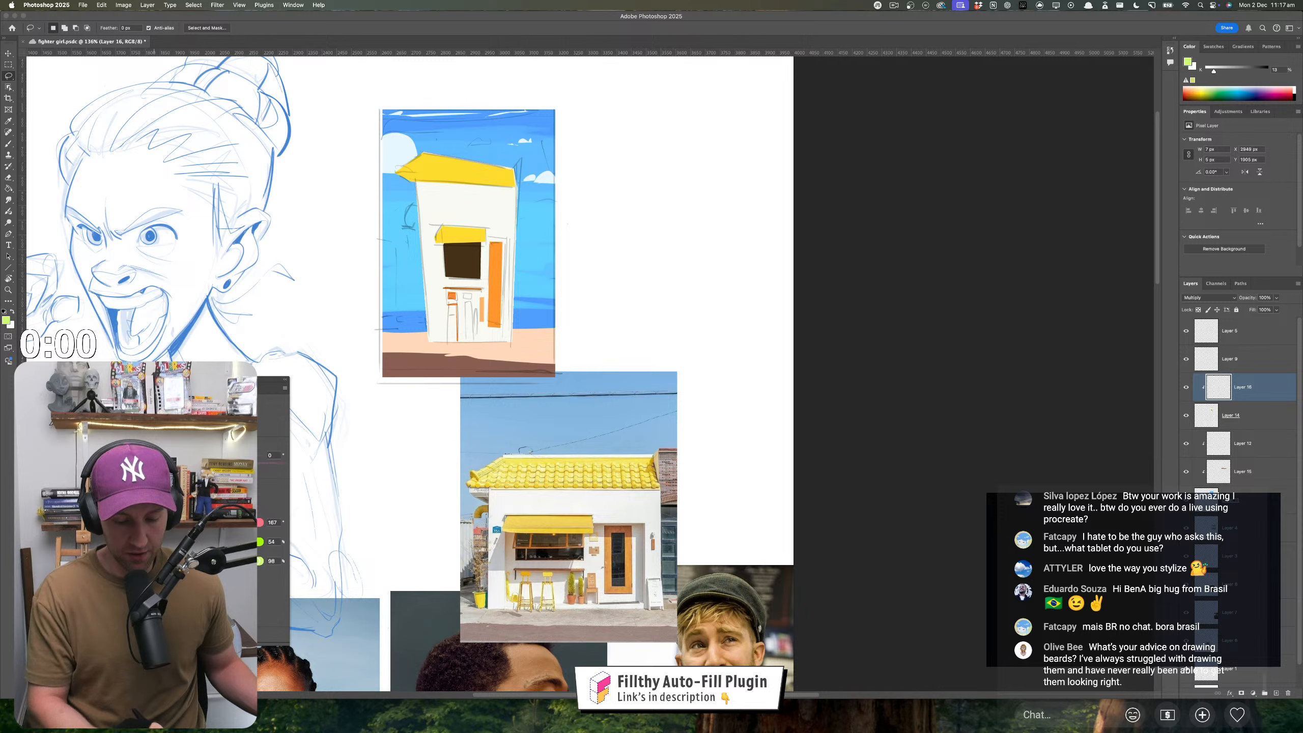
left_click(190, 522)
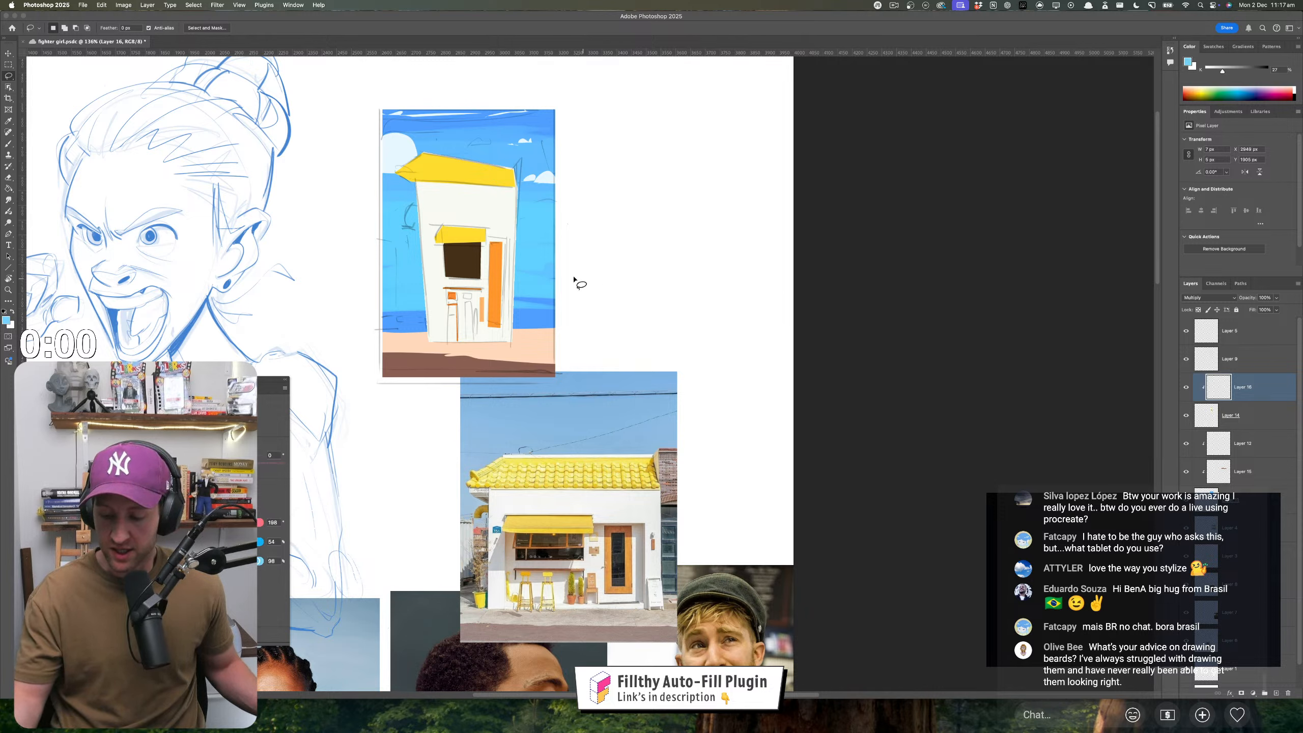
mouse_move(486, 237)
left_mouse_down()
mouse_move(508, 240)
mouse_move(508, 336)
mouse_move(509, 252)
mouse_move(484, 242)
left_mouse_up()
key("alt+BackSpace")
key("ctrl+d")
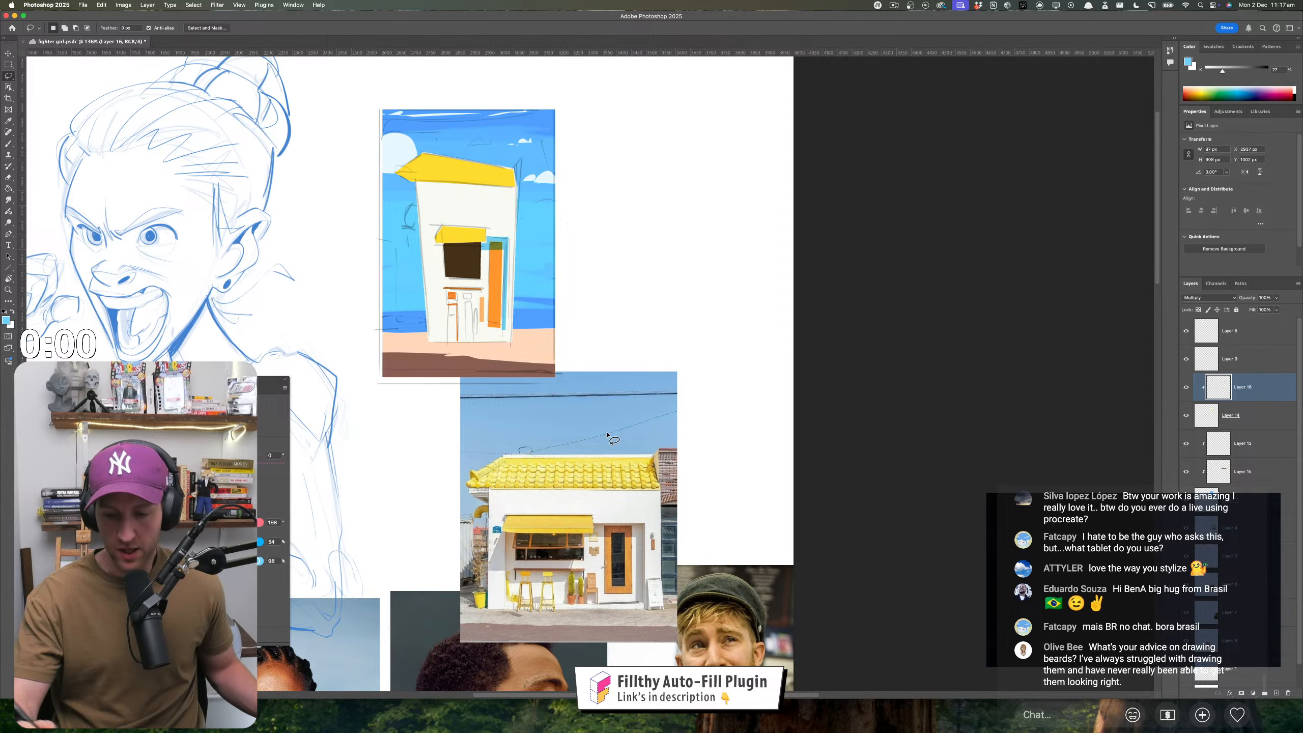
- Move the storefront reference photo beside the painting so both can be seen next to each other
left_click_drag(579, 550, 664, 677)
mouse_move(580, 577)
left_mouse_down()
mouse_move(597, 620)
mouse_move(559, 631)
mouse_move(588, 597)
left_mouse_up()
scroll(663, 338, "down", 3)
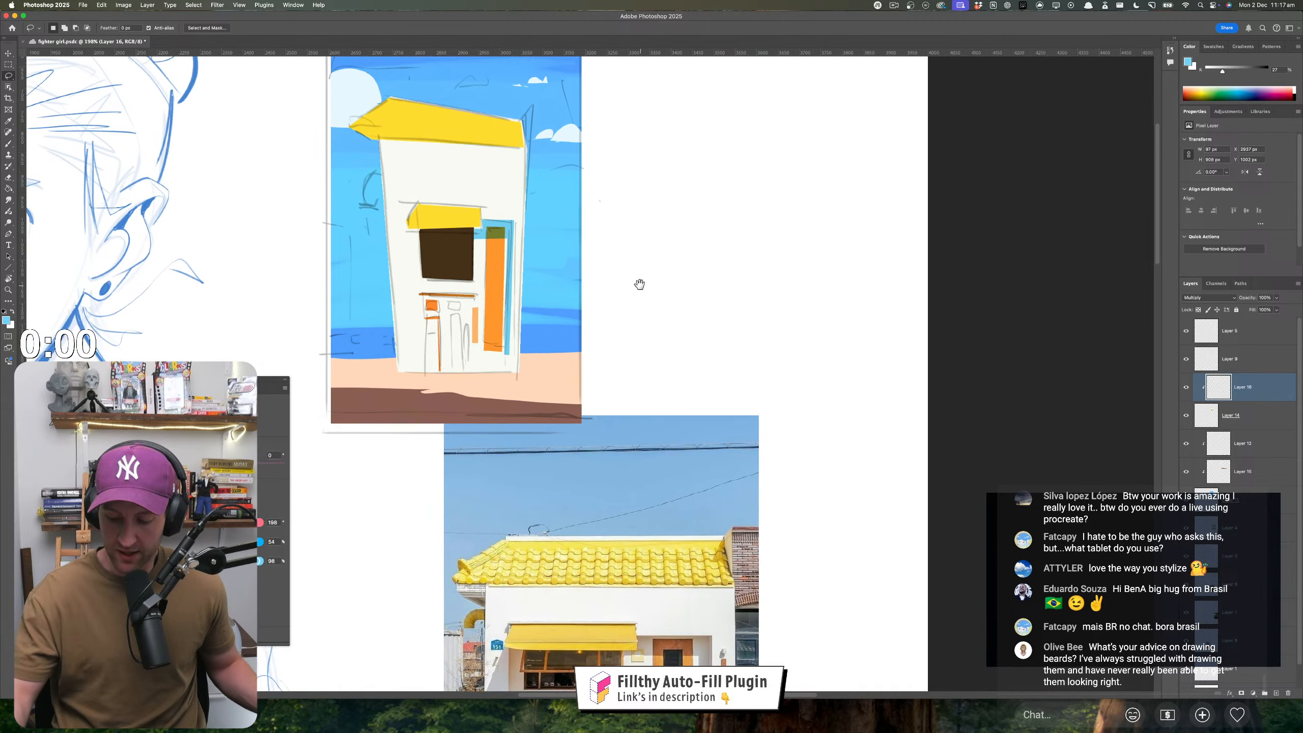
left_click_drag(631, 327, 613, 339)
key("v")
mouse_move(607, 607)
left_mouse_down()
mouse_move(736, 399)
mouse_move(741, 360)
left_mouse_up()
left_click_drag(498, 410, 477, 436)
left_click_drag(477, 436, 516, 439)
left_click_drag(471, 467, 497, 594)
left_click_drag(480, 547, 486, 523)
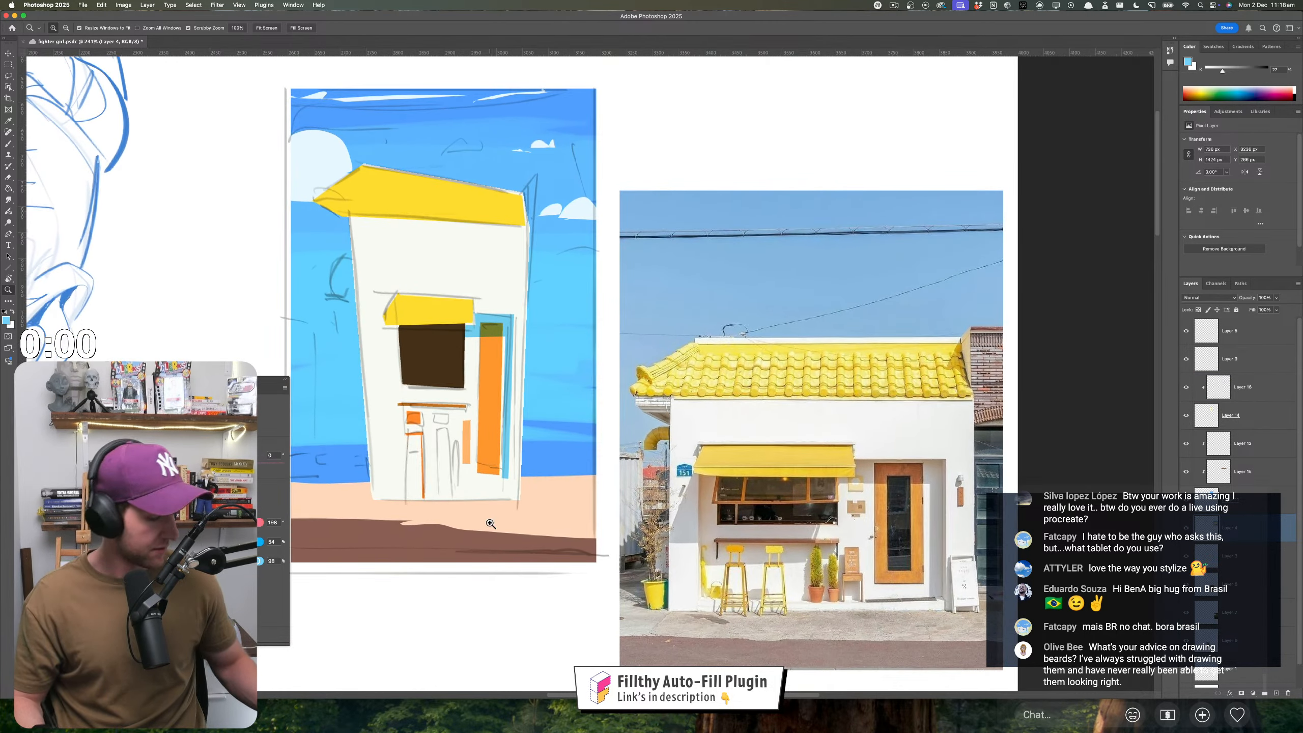
- Select the clipped Multiply layer and fill a light blue lassoed shadow below the awning, across the window and counter
key("l")
scroll(507, 528, "down", 3)
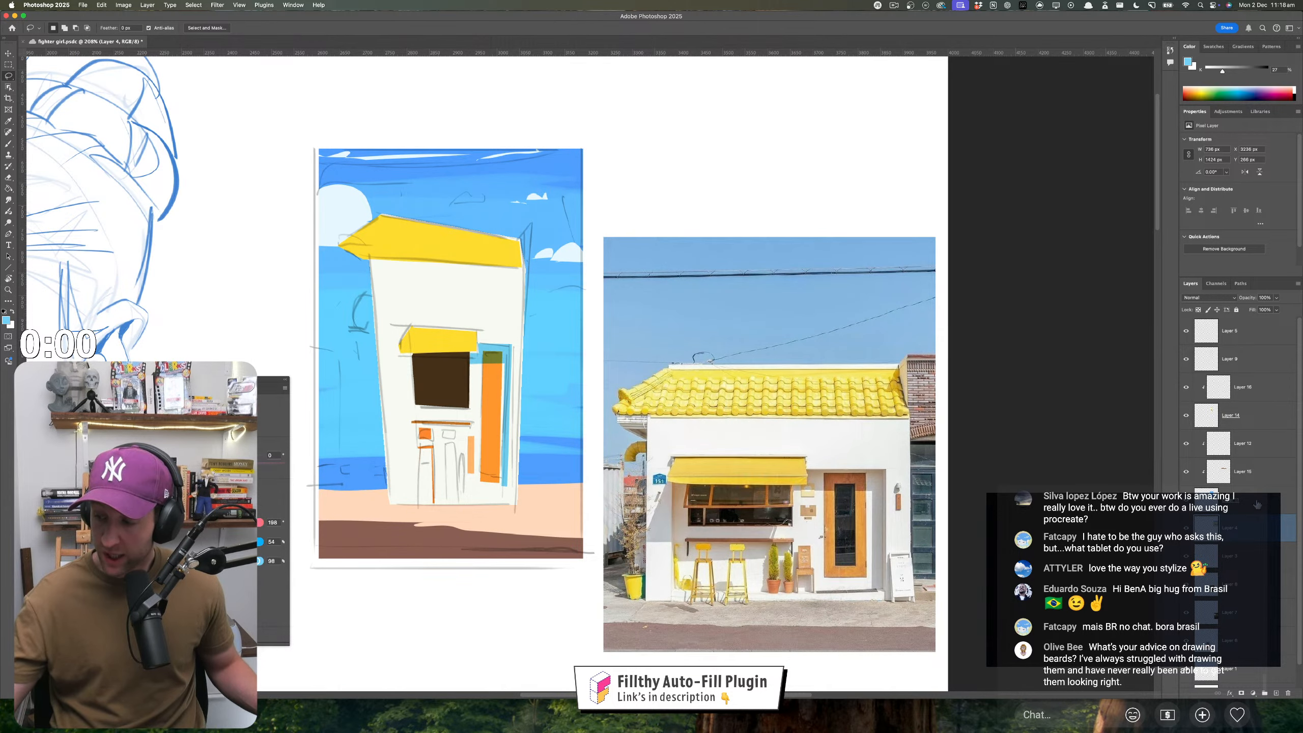
left_click(1233, 392)
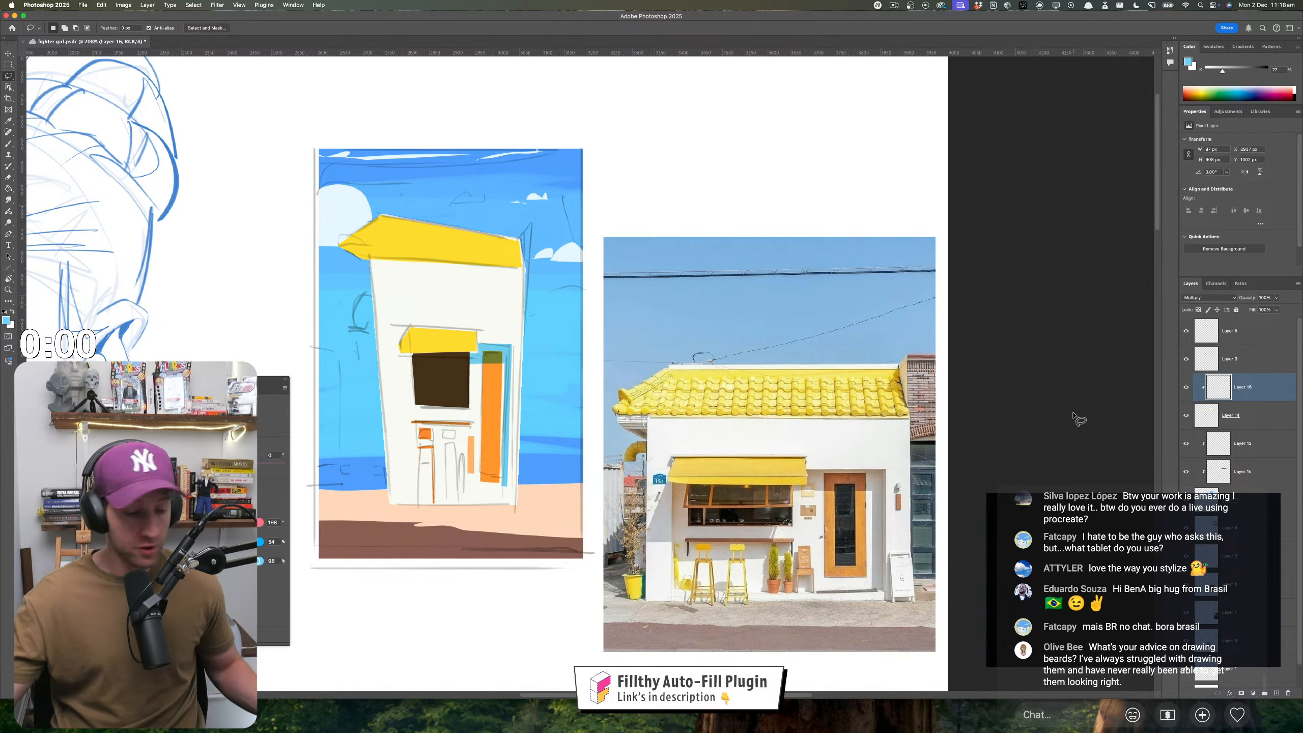
scroll(615, 544, "right", 2)
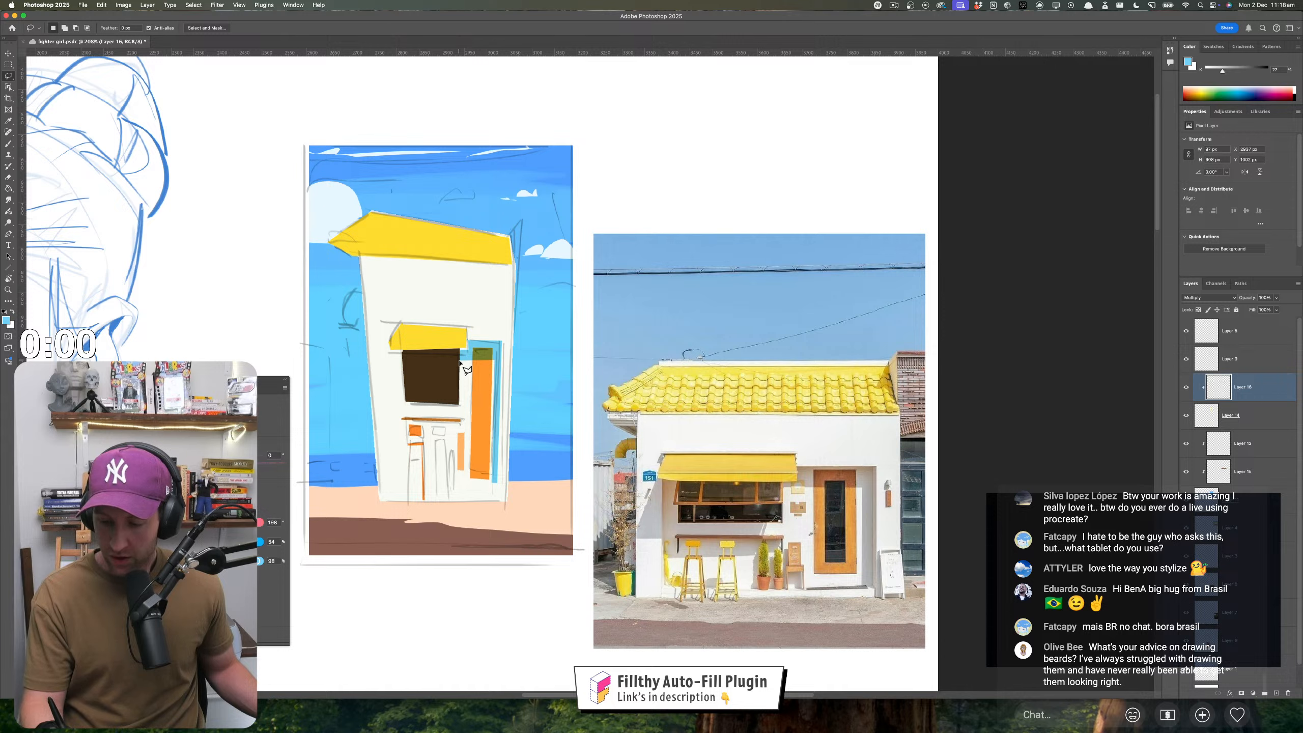
left_click(459, 362)
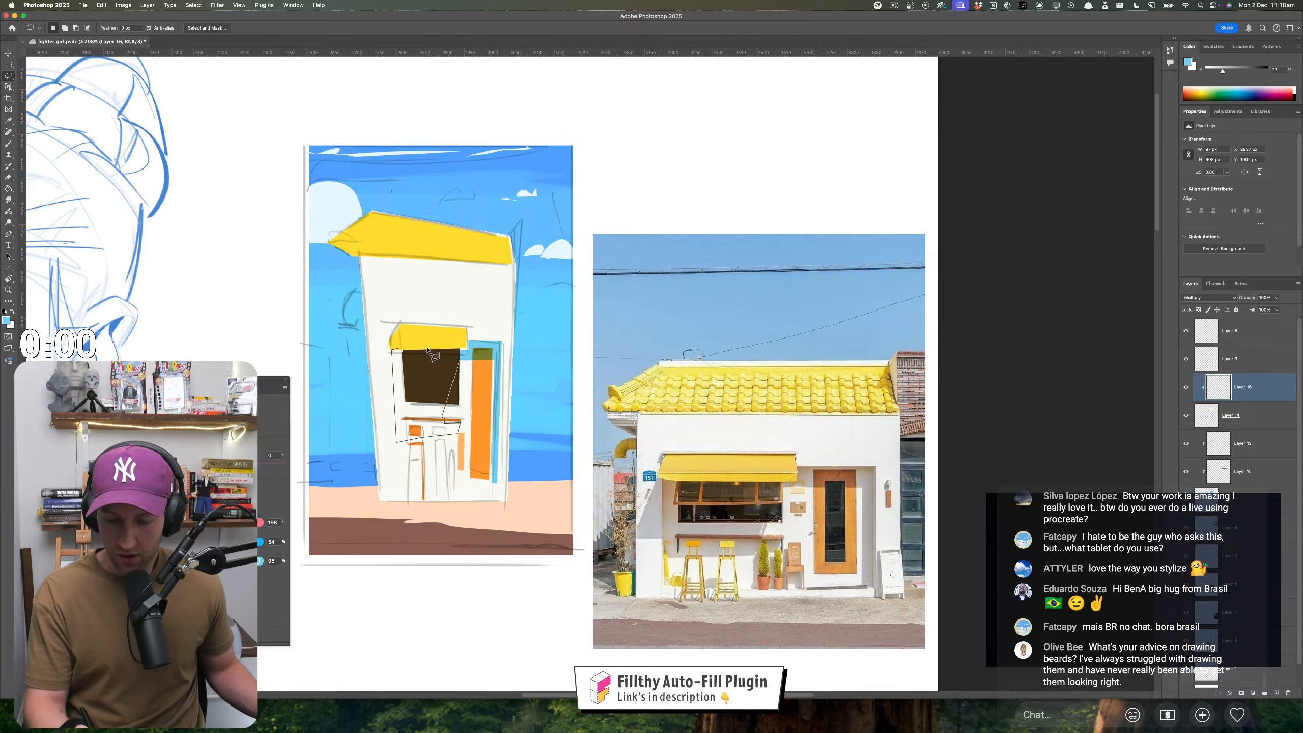
left_click(392, 354)
left_click(459, 351)
key("alt+BackSpace")
key("ctrl+d")
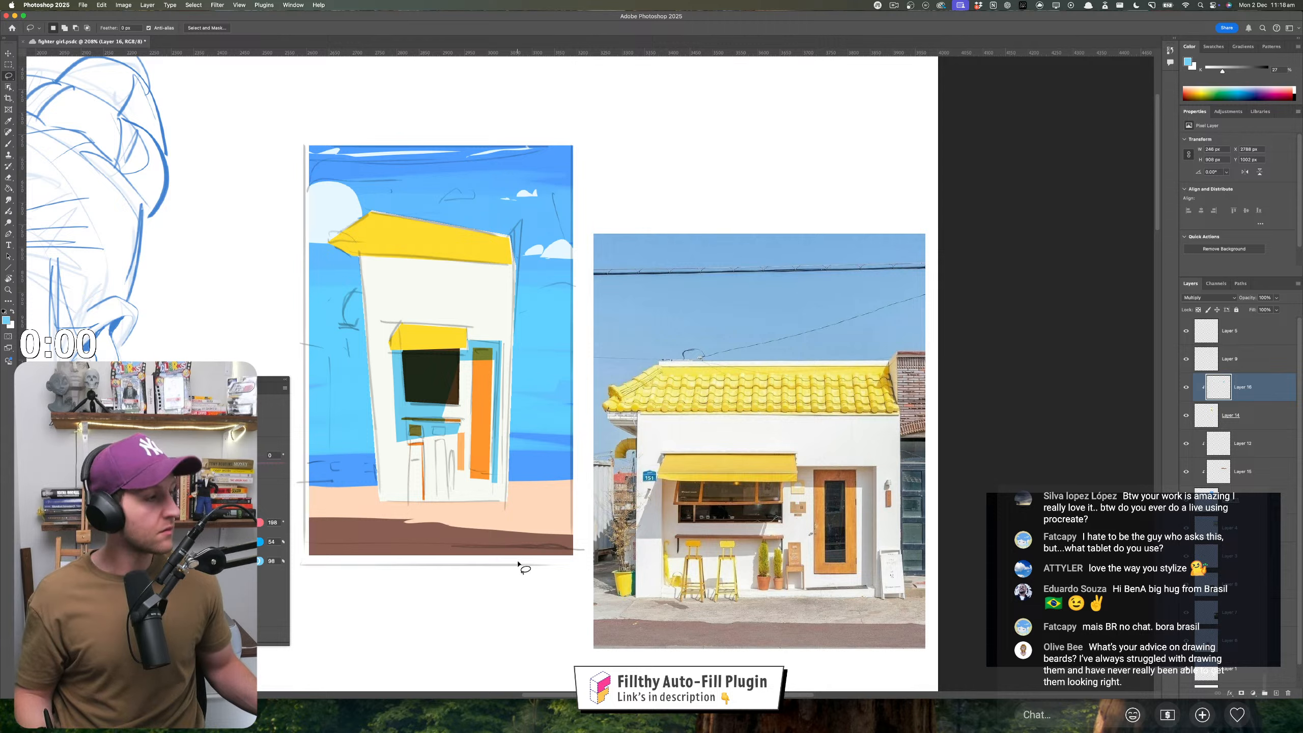
- Extend the awning's blue shadow with a slanted wedge across the wall beside the dark window
left_click(391, 348)
left_click(372, 422)
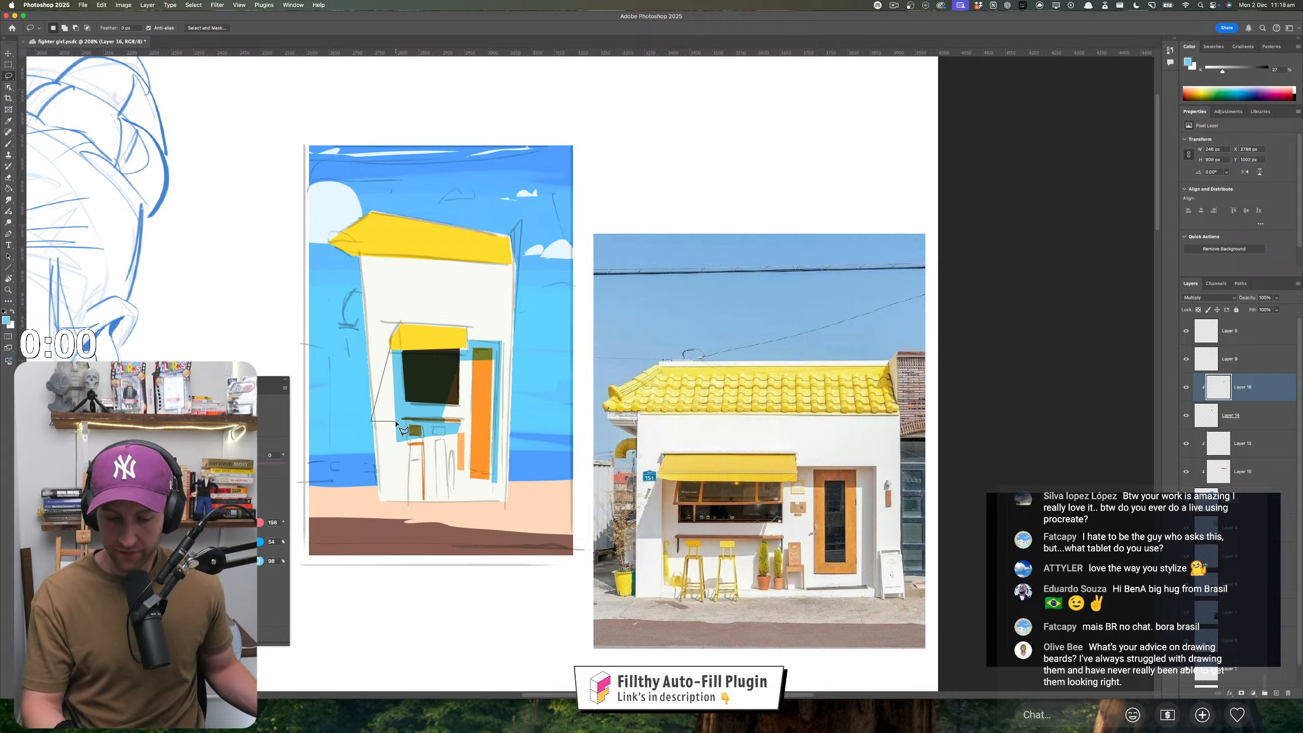
left_click(399, 423)
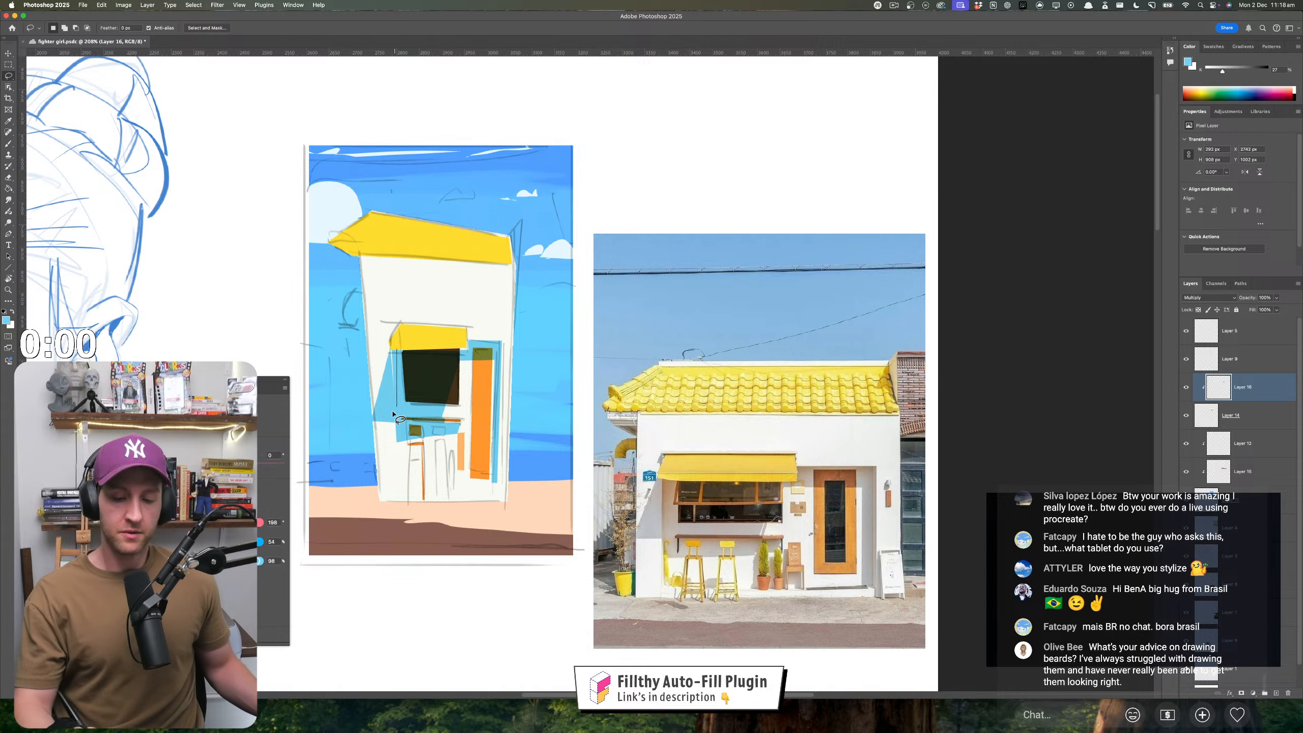
- Add small light blue shadow shapes beside the narrow orange panel near the door and along the awning
left_click_drag(552, 589, 555, 588)
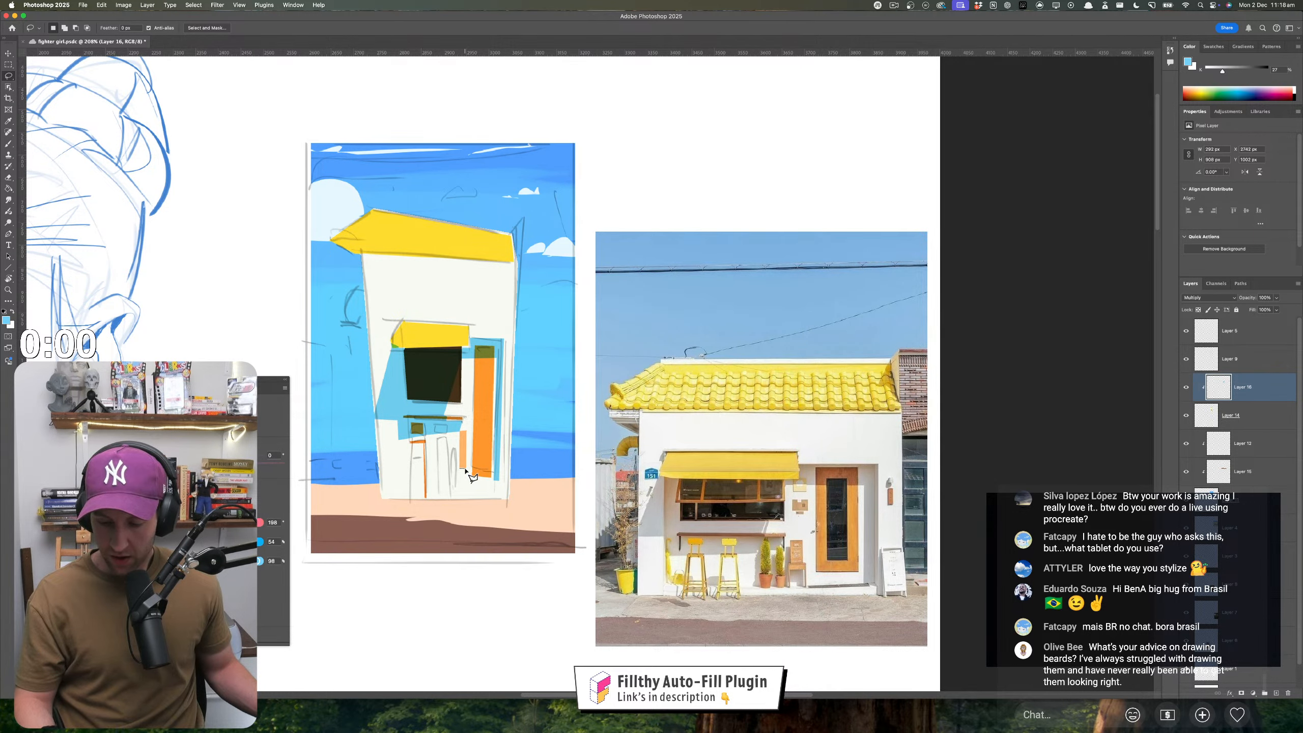
left_click(462, 497)
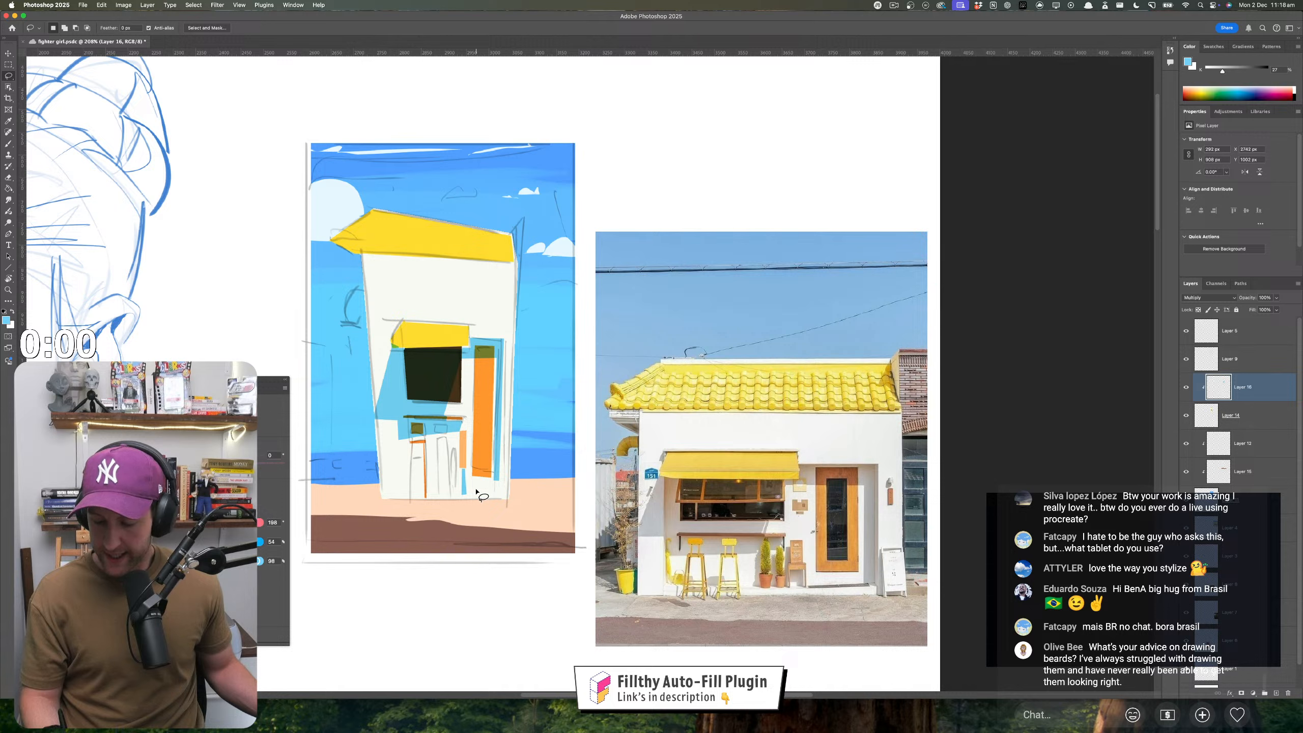
left_click(399, 321, "alt")
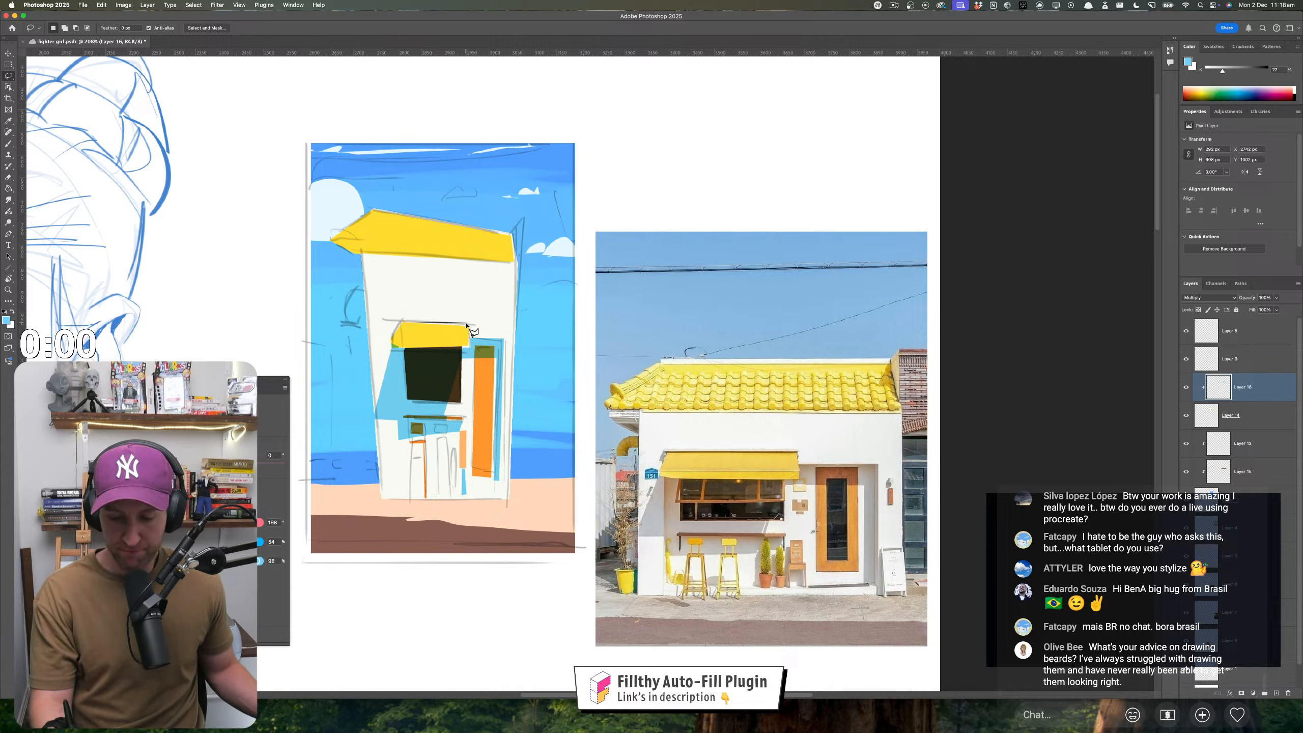
double_click(468, 340)
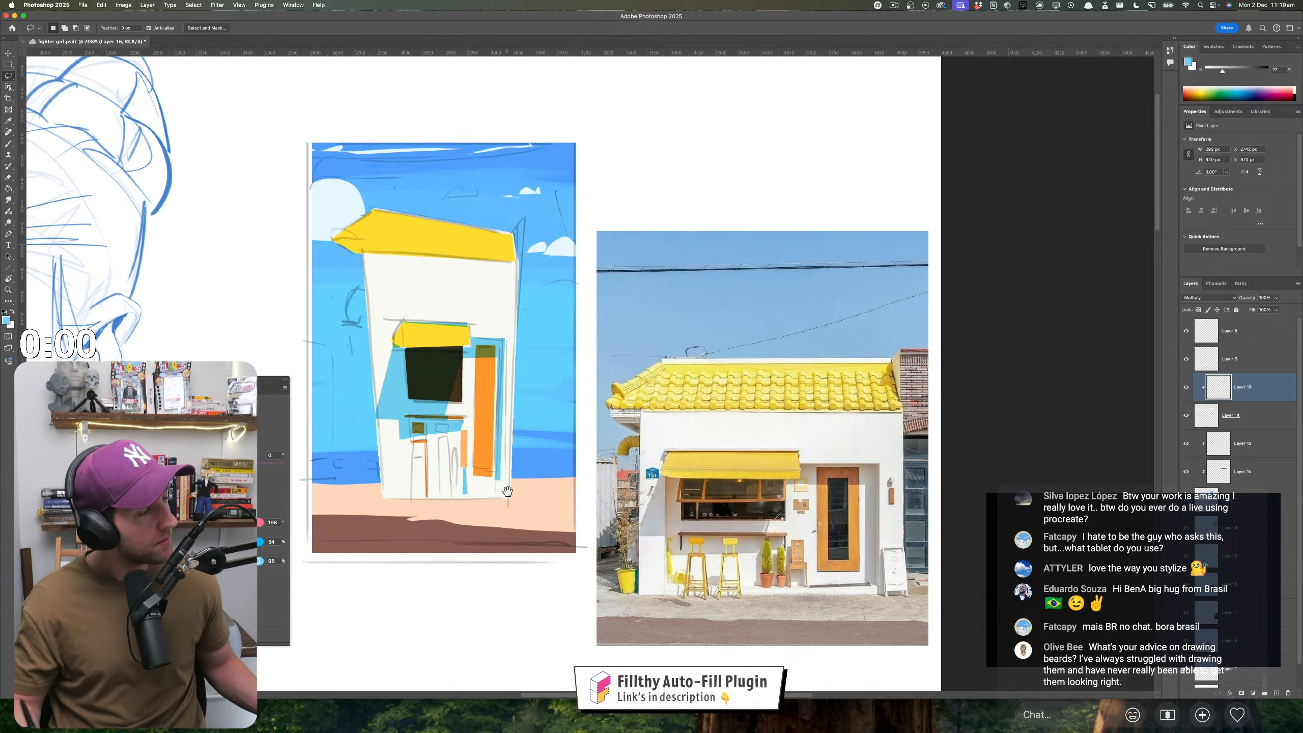
mouse_move(505, 491)
left_mouse_down()
mouse_move(517, 486)
mouse_move(494, 477)
left_mouse_up()
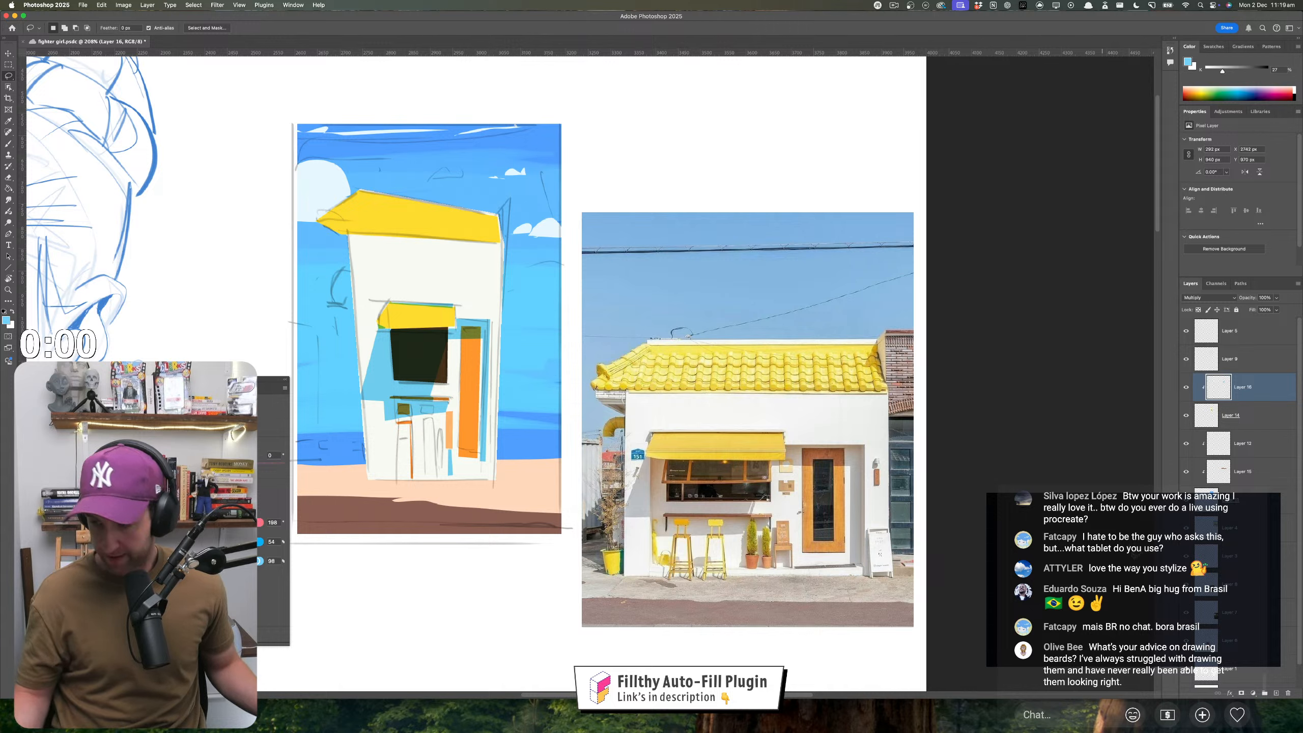
- Add a new layer above the shadows, sample the door's orange, and block in small yellow stool seats with an orange accent below the counter
left_click(1275, 694)
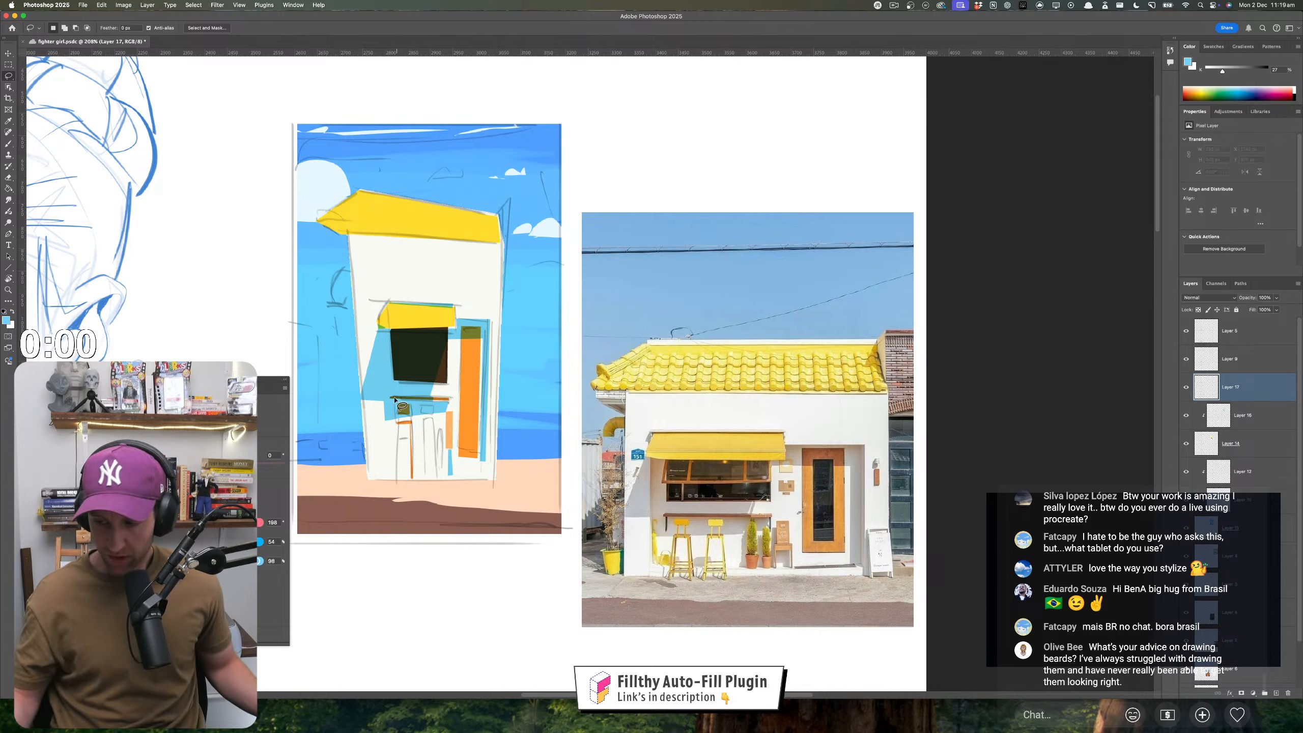
key("i")
left_click(467, 429)
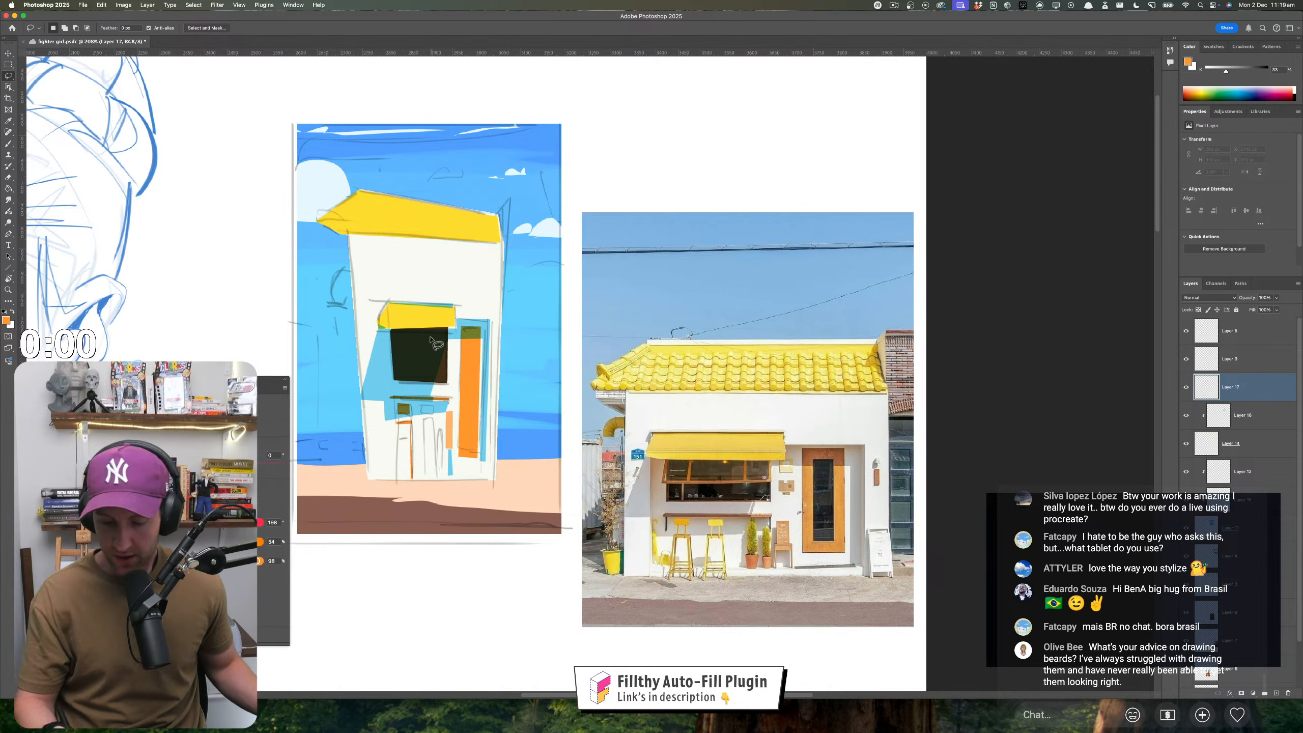
key("l")
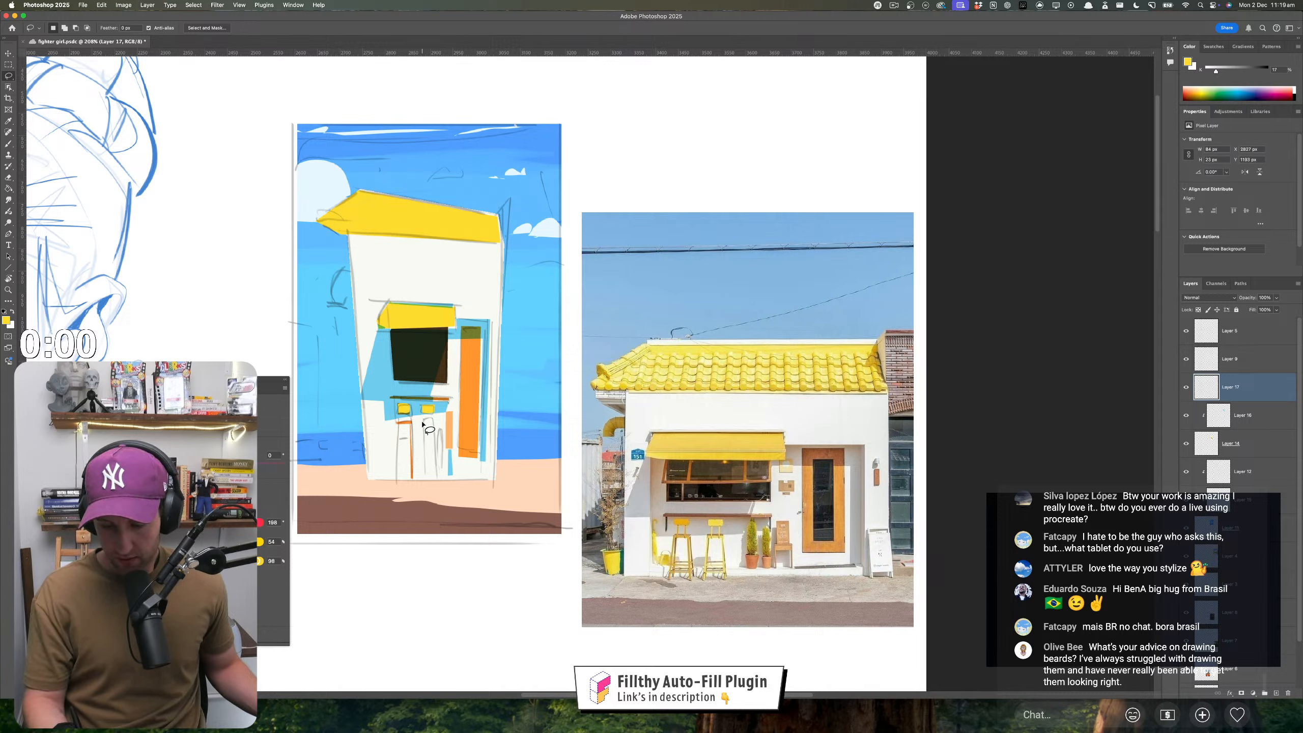
- Undo the last mark and fill thin yellow lassoed legs for the two stools in front of the counter
key("super+z")
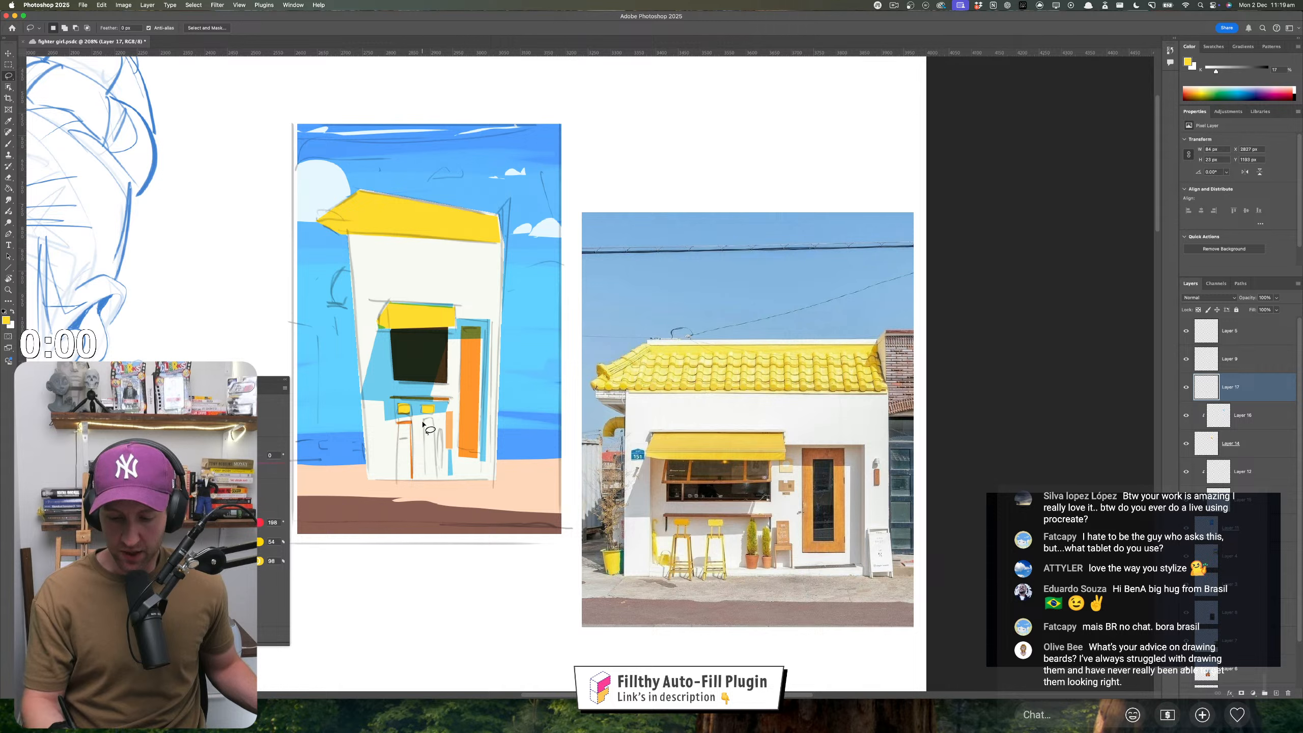
mouse_move(434, 424)
left_mouse_down()
mouse_move(436, 482)
mouse_move(434, 429)
left_mouse_up()
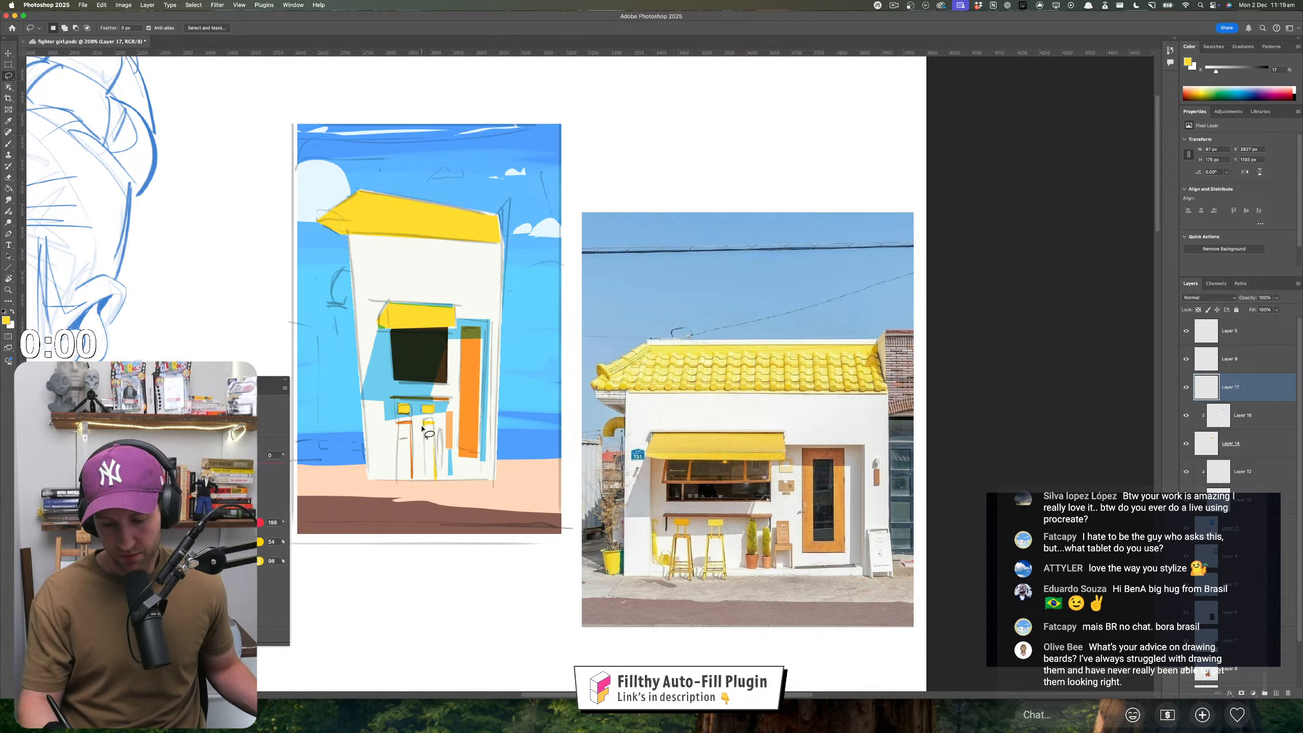
left_click_drag(423, 485, 429, 427)
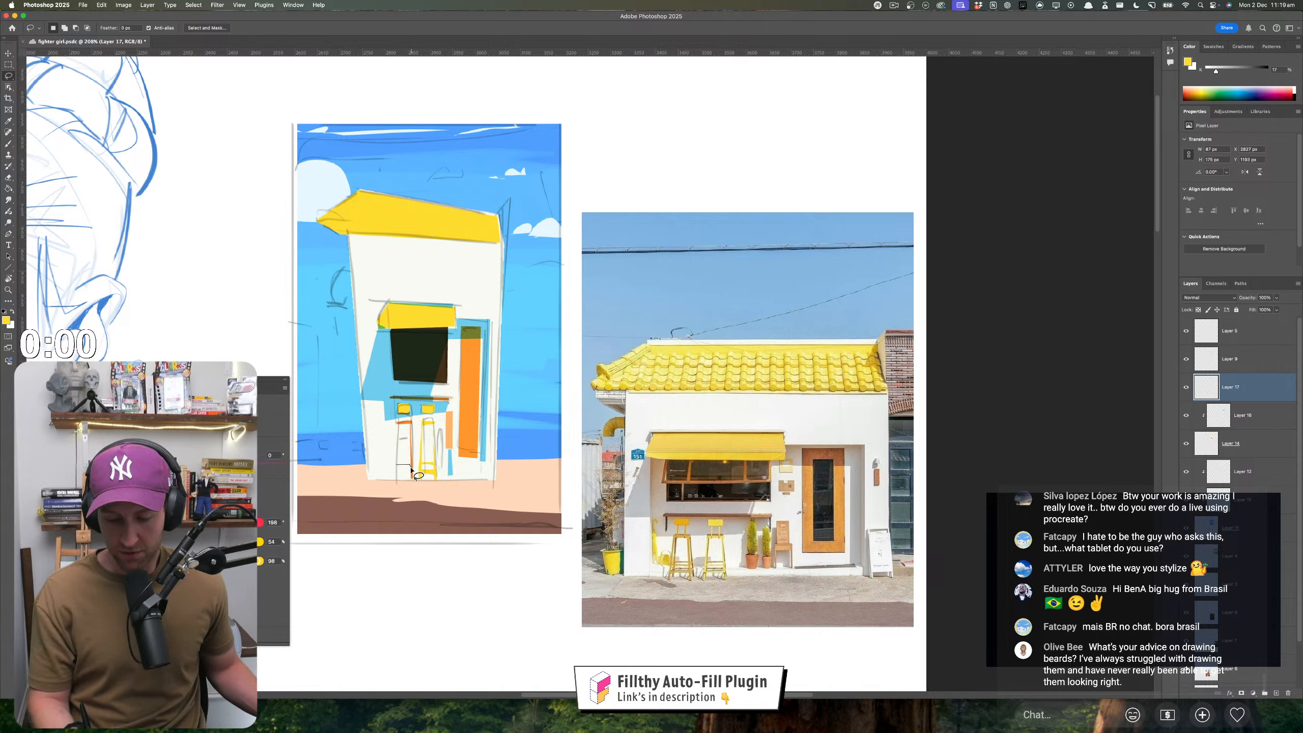
mouse_move(411, 469)
left_mouse_down()
mouse_move(396, 465)
mouse_move(394, 493)
mouse_move(404, 425)
left_mouse_up()
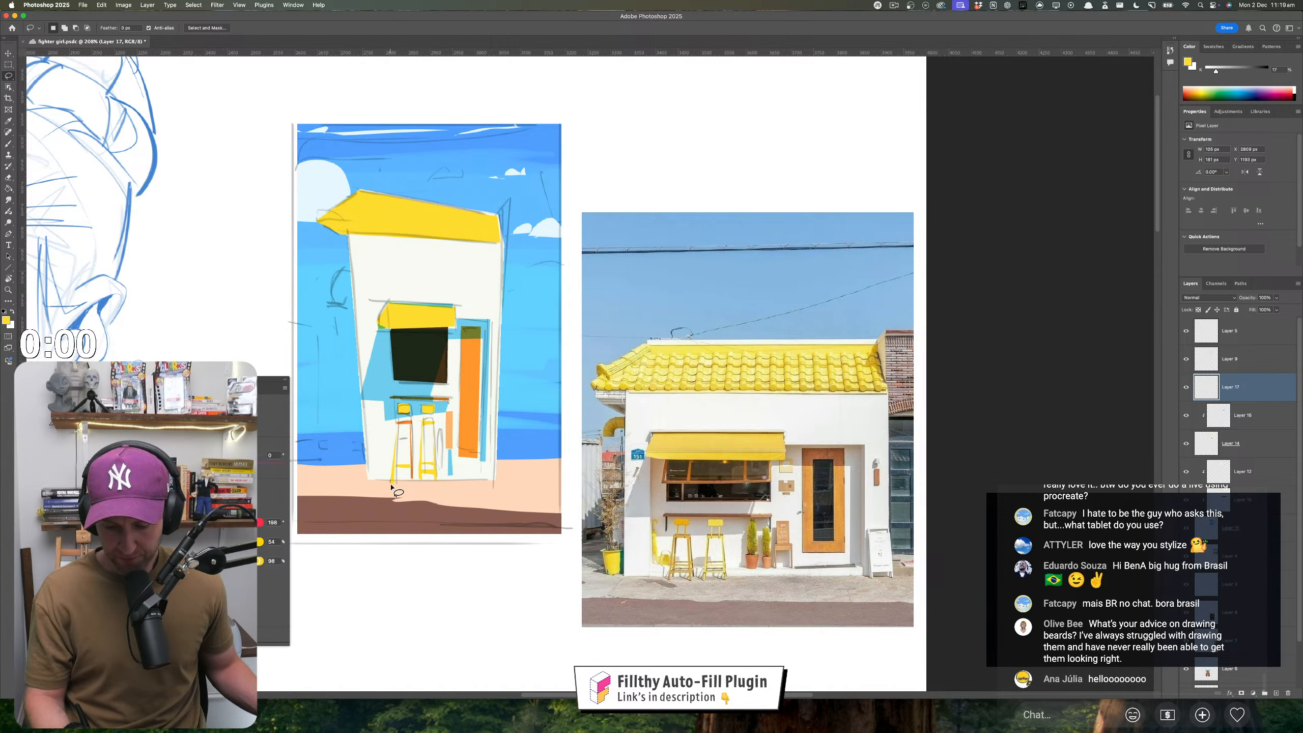
- Select the sand layer, sample its peach colour, and refill the sand with a paler cream-pink tone
left_click(482, 498, "super")
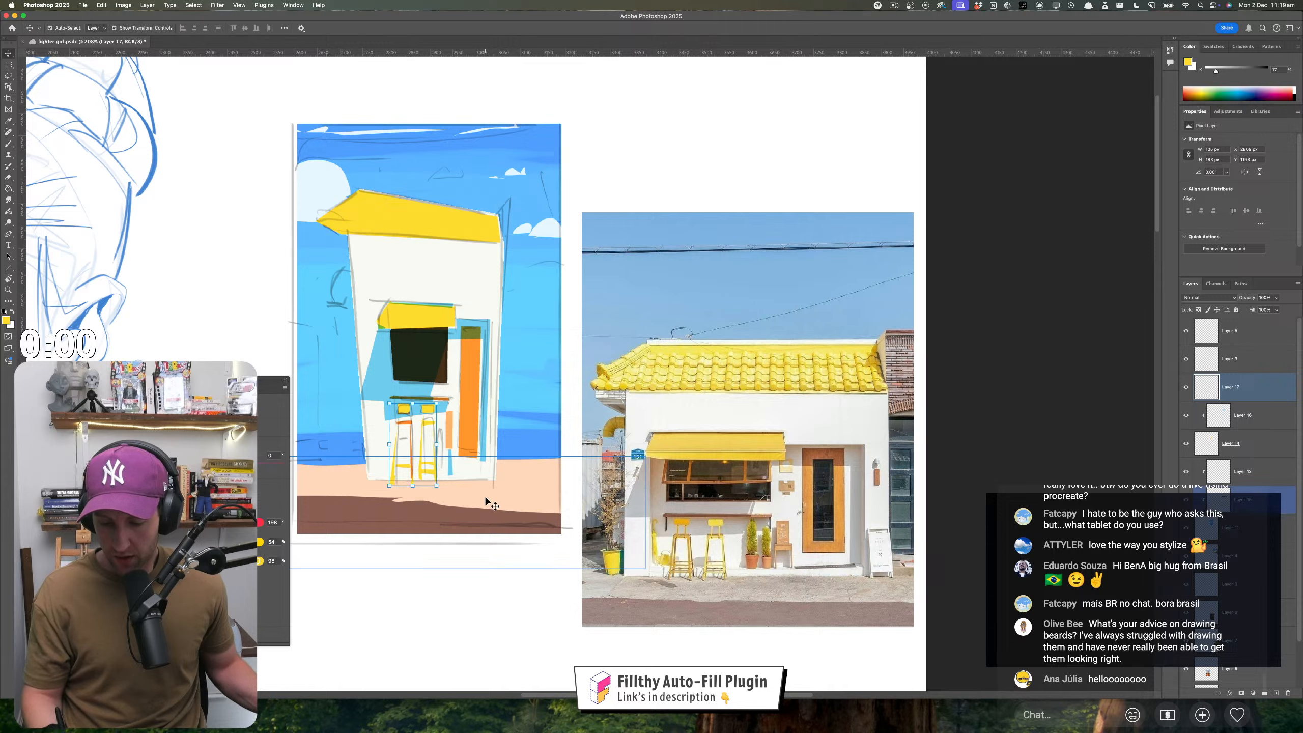
key("g")
left_click(518, 488, "alt")
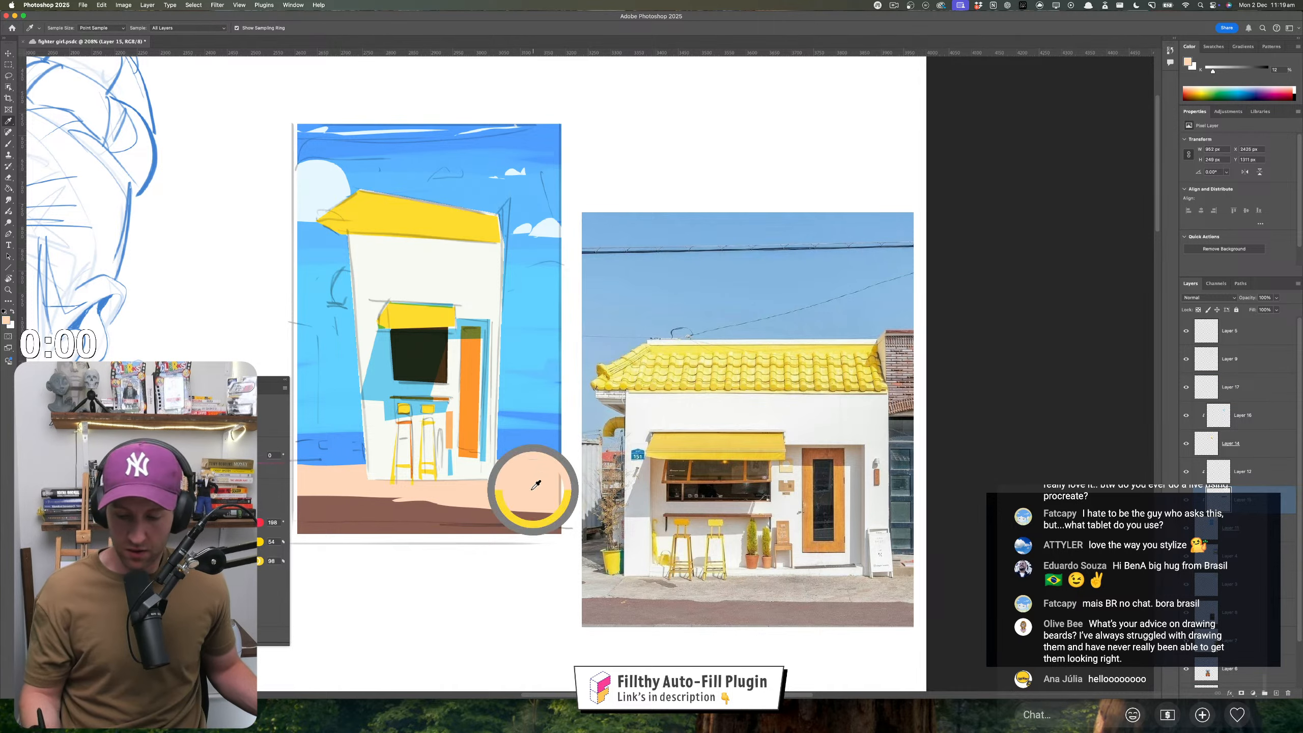
left_click(365, 492)
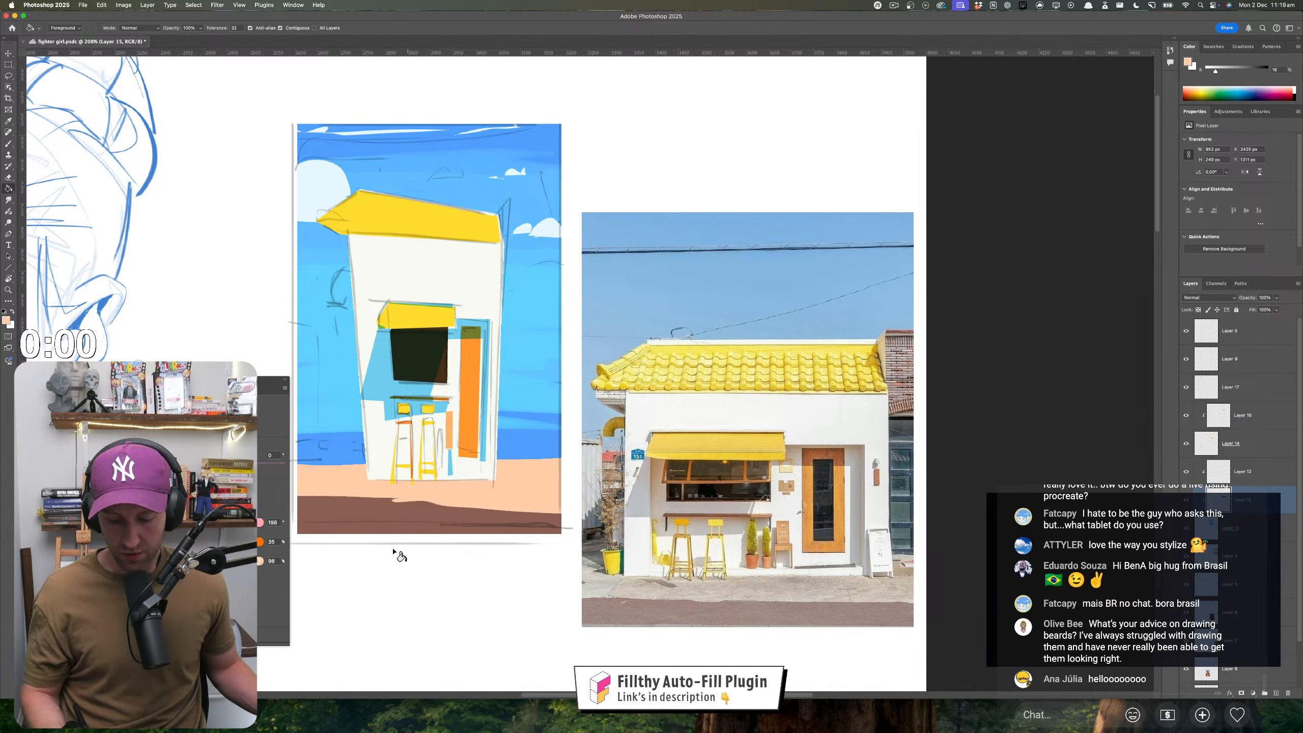
left_click(328, 500)
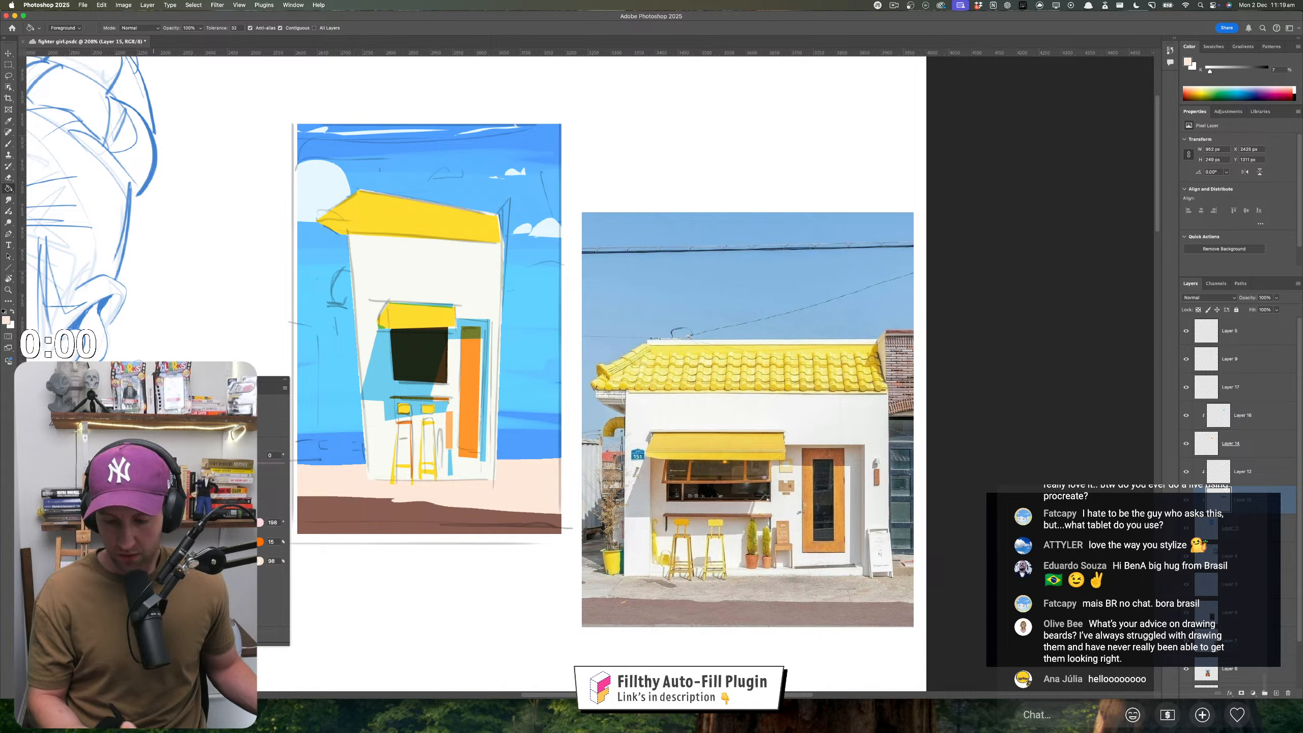
- Lasso and fill subtle off-white streaks fanning across the sand in front of the orange door
key("l")
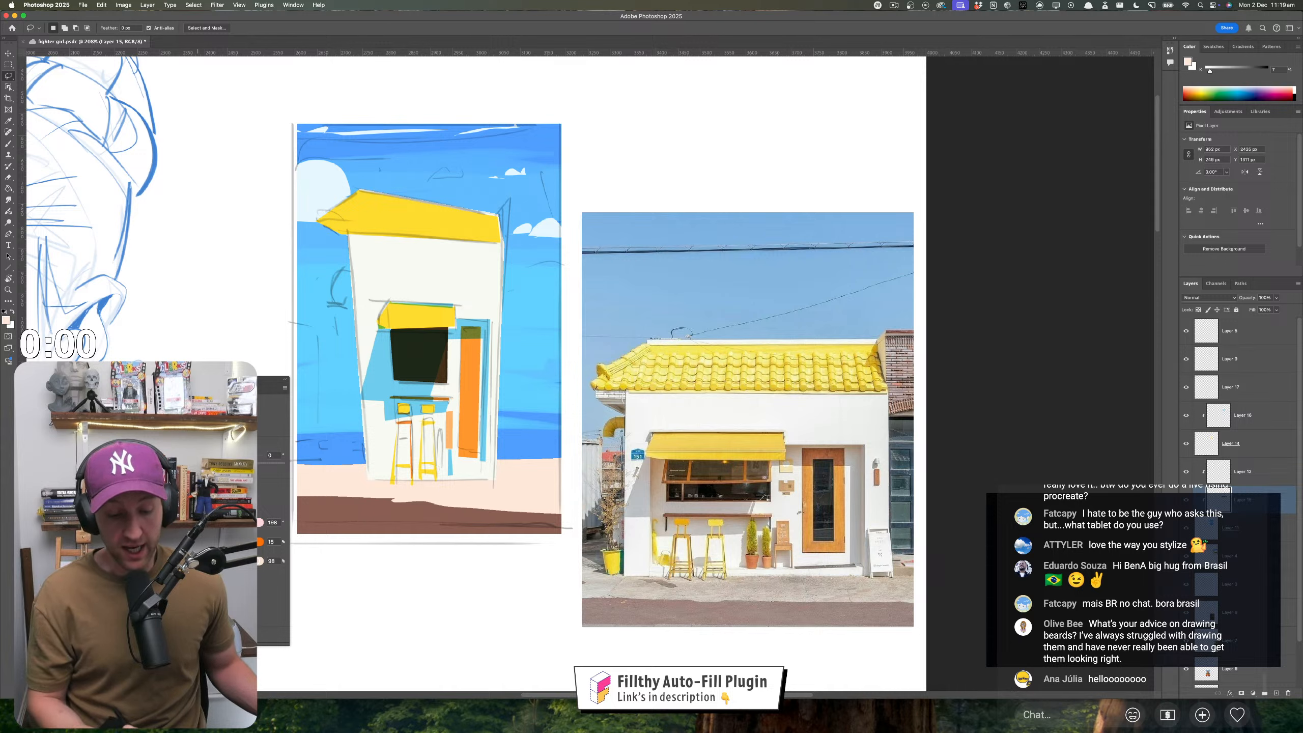
key("i")
key("l")
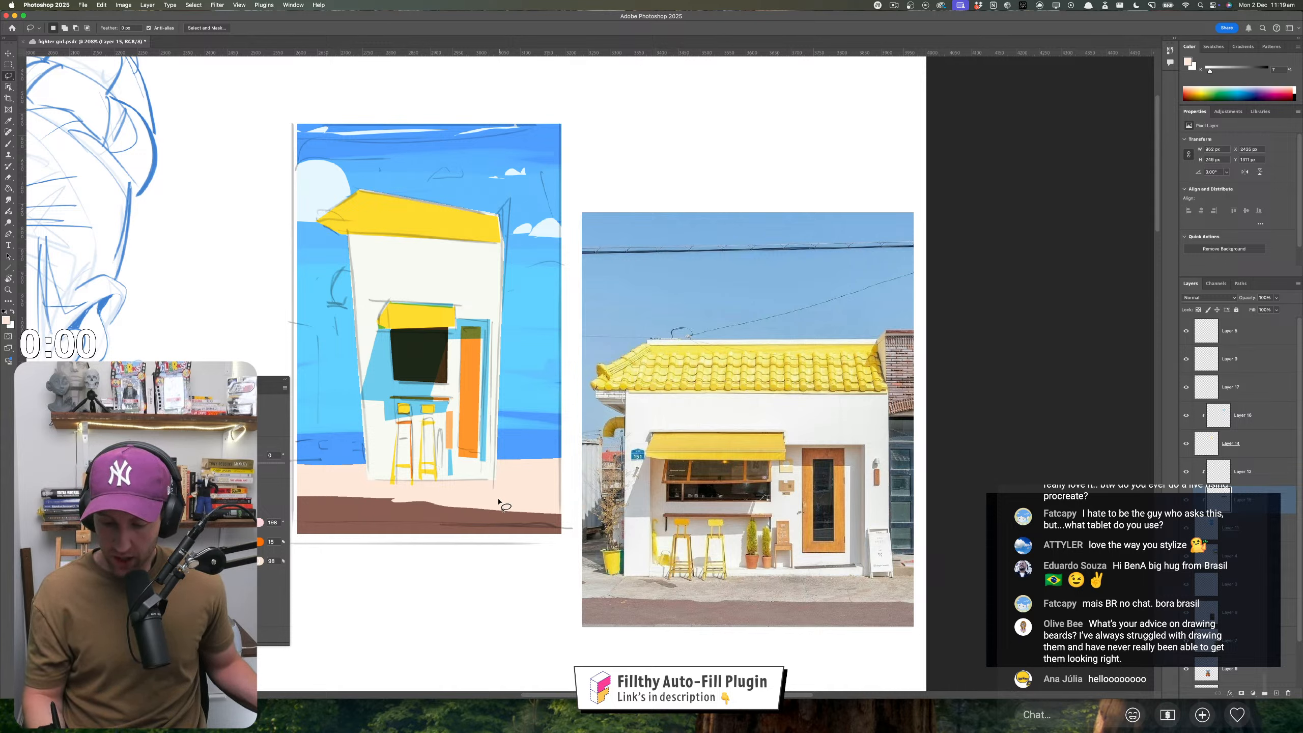
left_click_drag(490, 488, 504, 506)
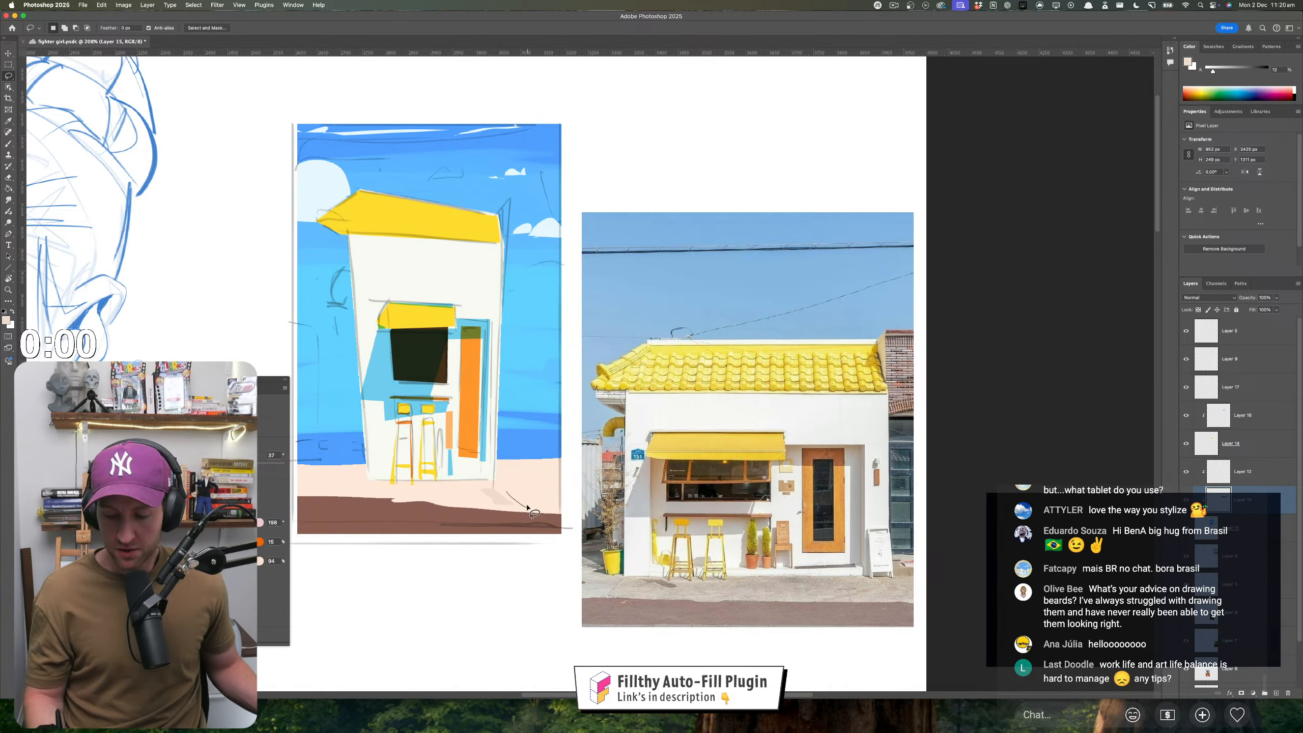
mouse_move(529, 508)
left_mouse_down()
mouse_move(472, 504)
mouse_move(454, 495)
mouse_move(484, 504)
mouse_move(430, 494)
left_mouse_up()
left_click(642, 248)
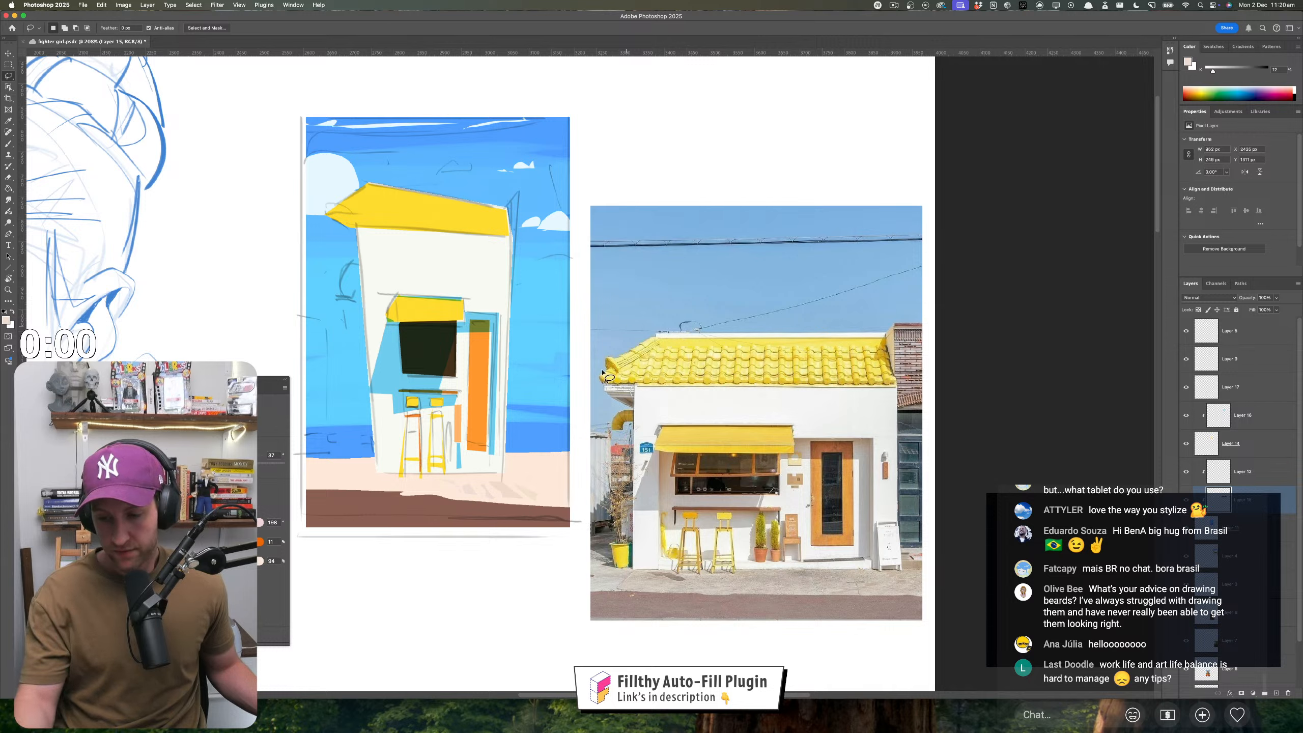
left_click_drag(478, 480, 504, 480)
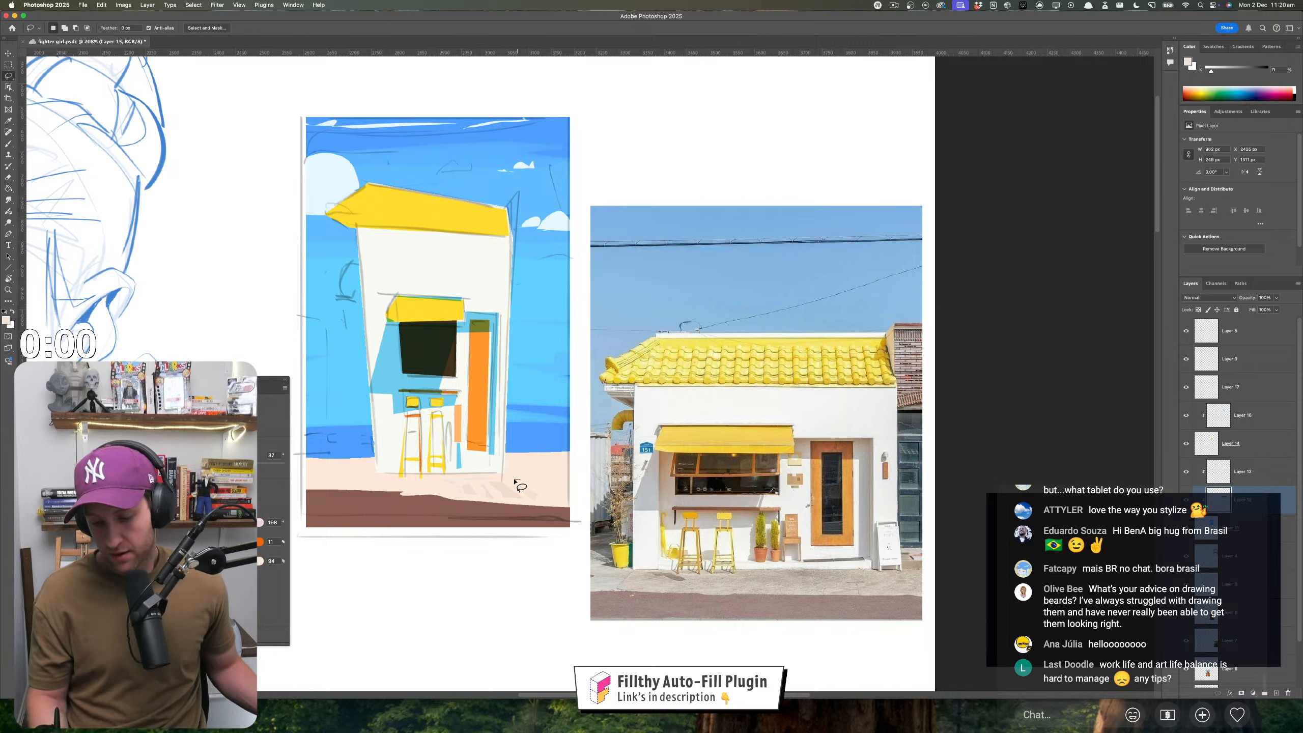
left_click(515, 482)
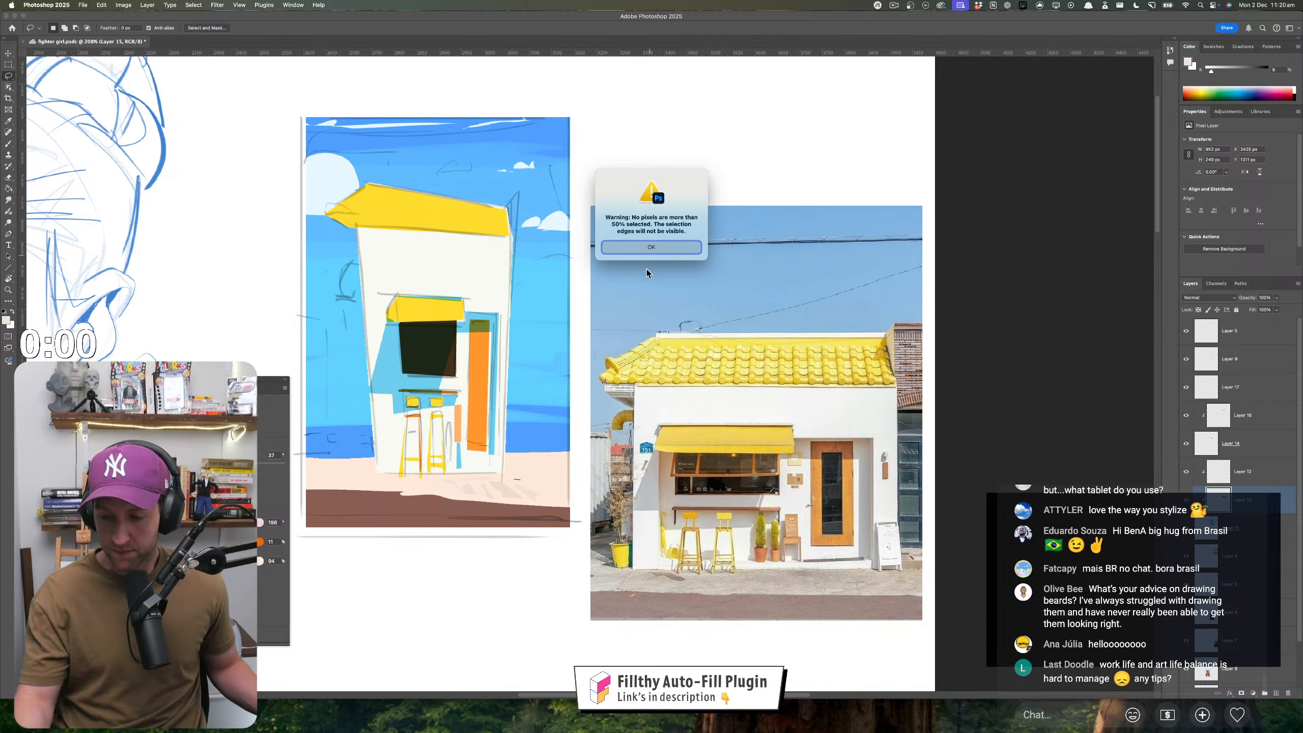
left_click(648, 248)
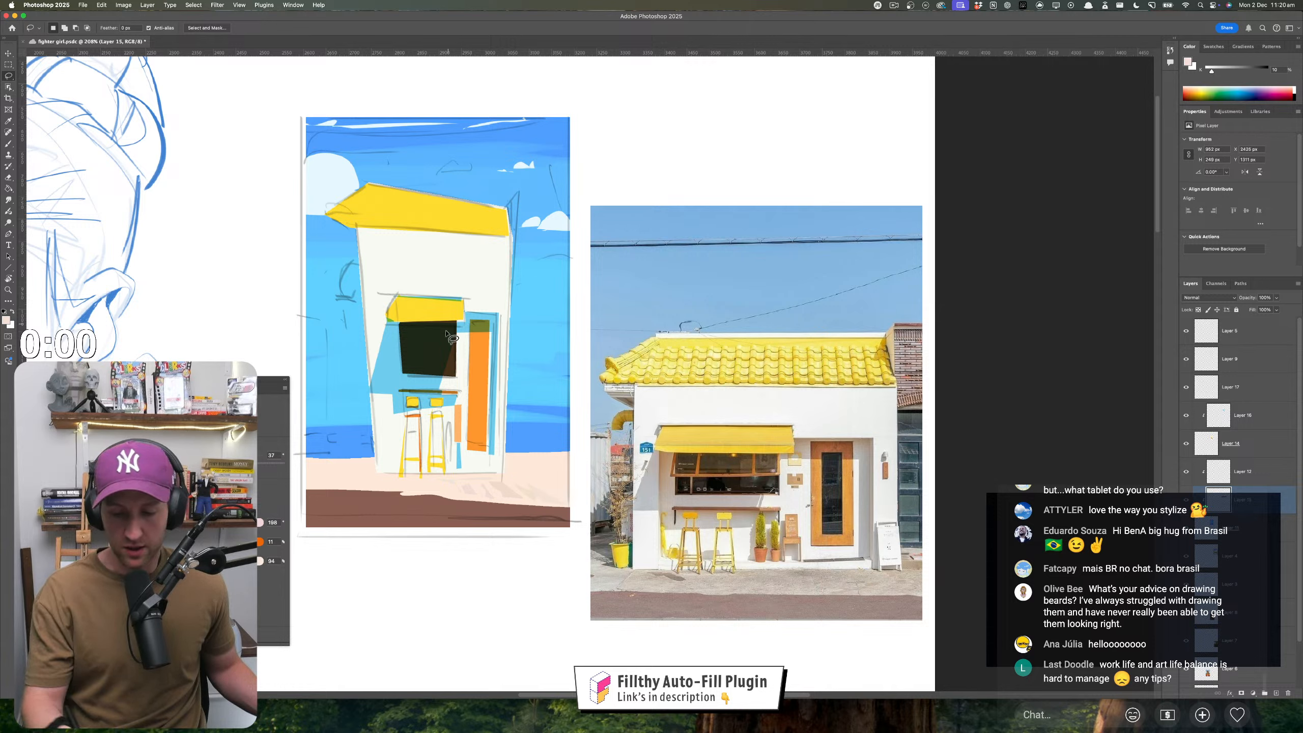
- Continue the faint pale lassoed streaks across the rest of the sand, beneath the stools and out toward both picture edges
mouse_move(354, 477)
left_mouse_down()
mouse_move(290, 482)
mouse_move(374, 471)
left_mouse_up()
key("Return")
mouse_move(386, 476)
left_mouse_down()
mouse_move(380, 485)
mouse_move(387, 477)
left_mouse_up()
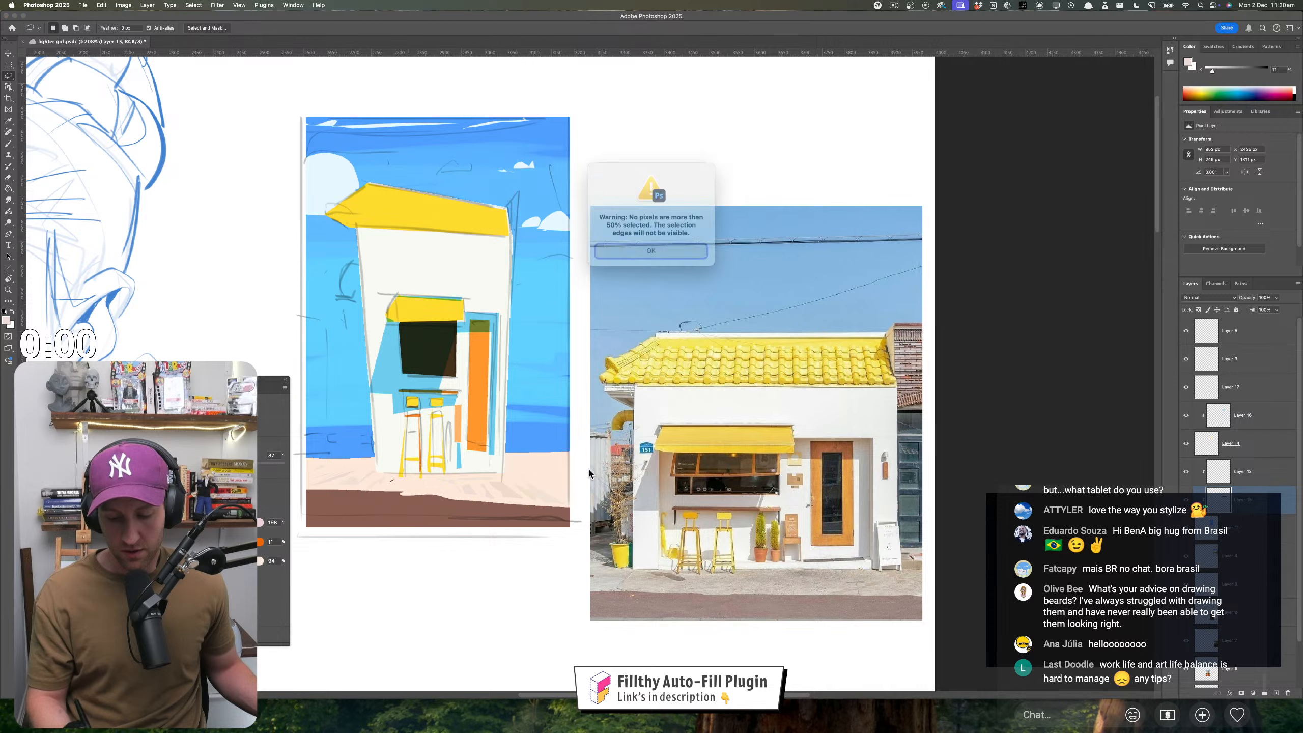
key("Return")
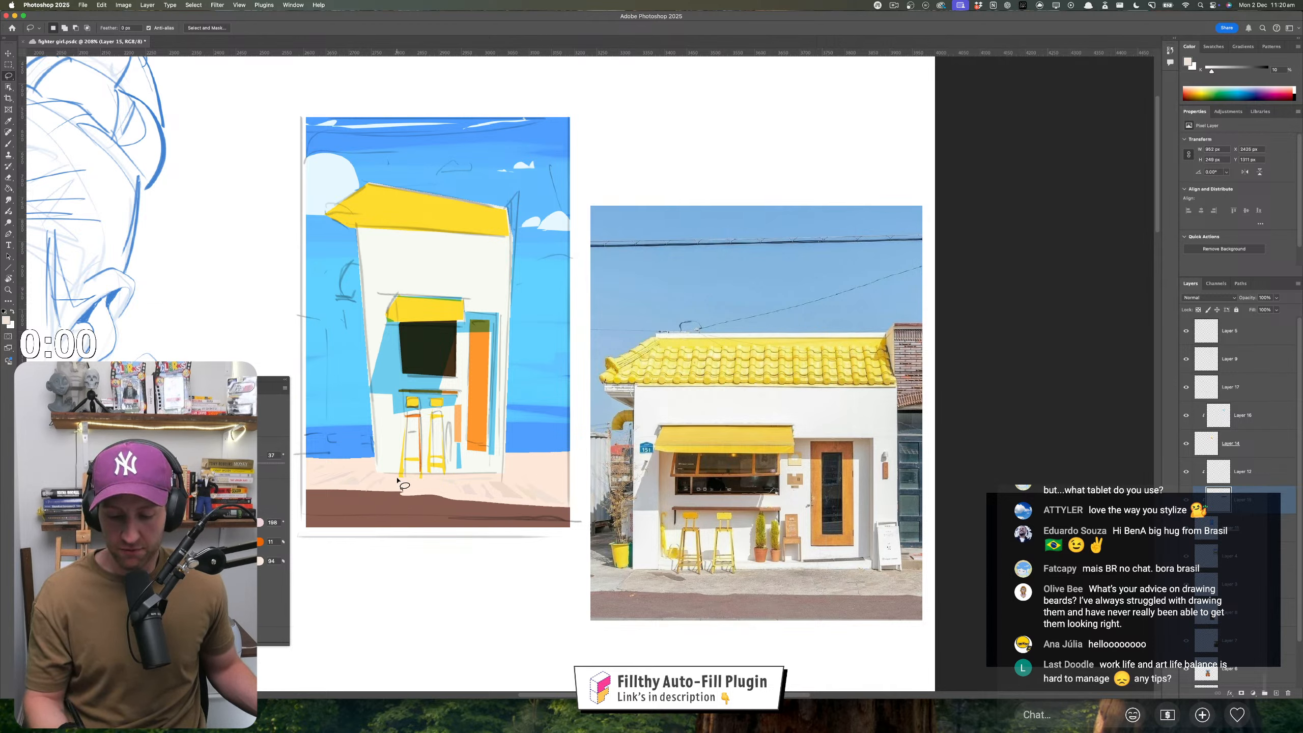
mouse_move(402, 482)
left_mouse_down()
mouse_move(446, 488)
mouse_move(429, 481)
mouse_move(544, 482)
mouse_move(499, 481)
left_mouse_up()
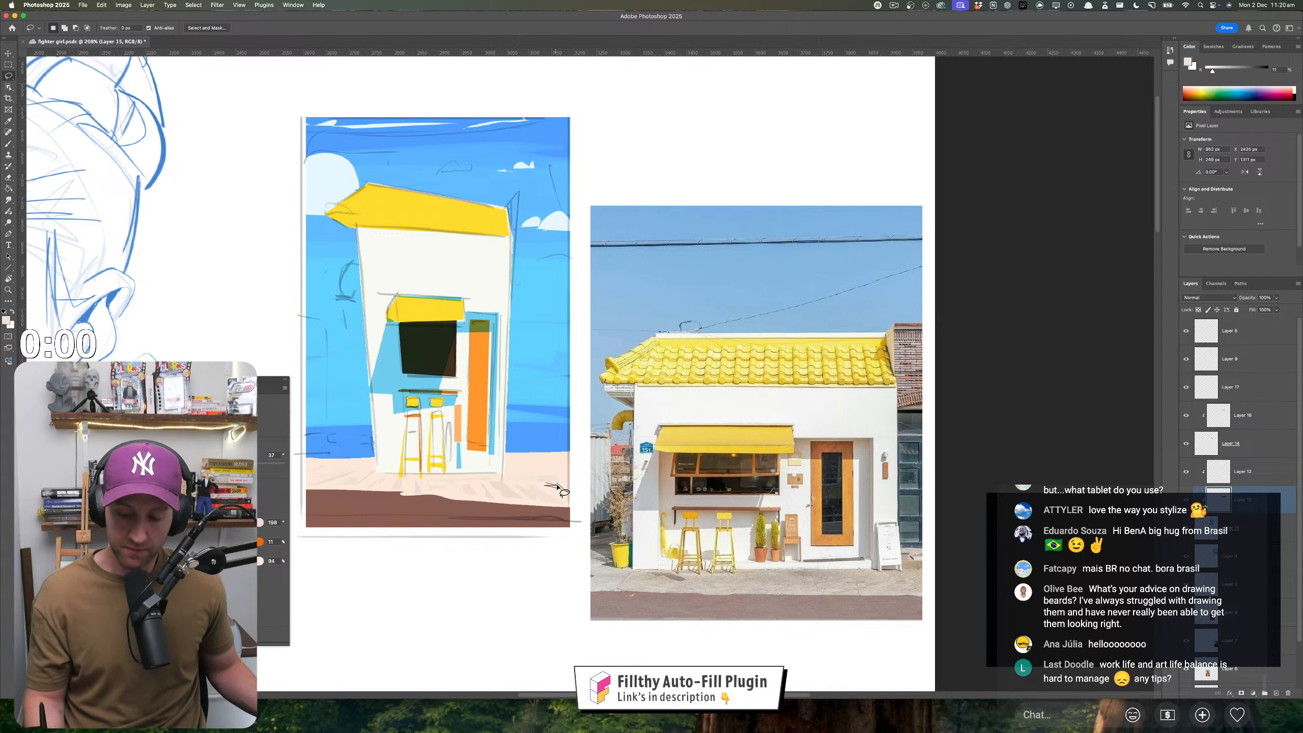
left_click_drag(527, 502, 442, 492)
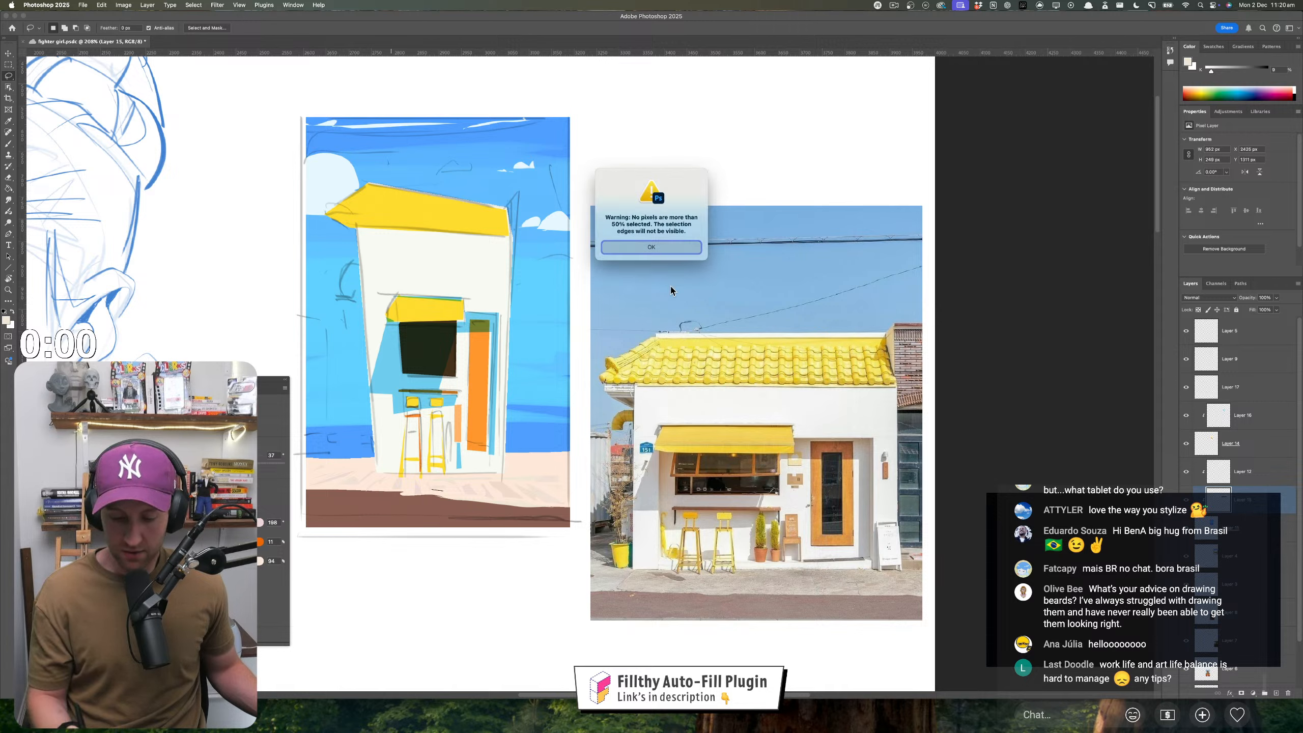
left_click(651, 248)
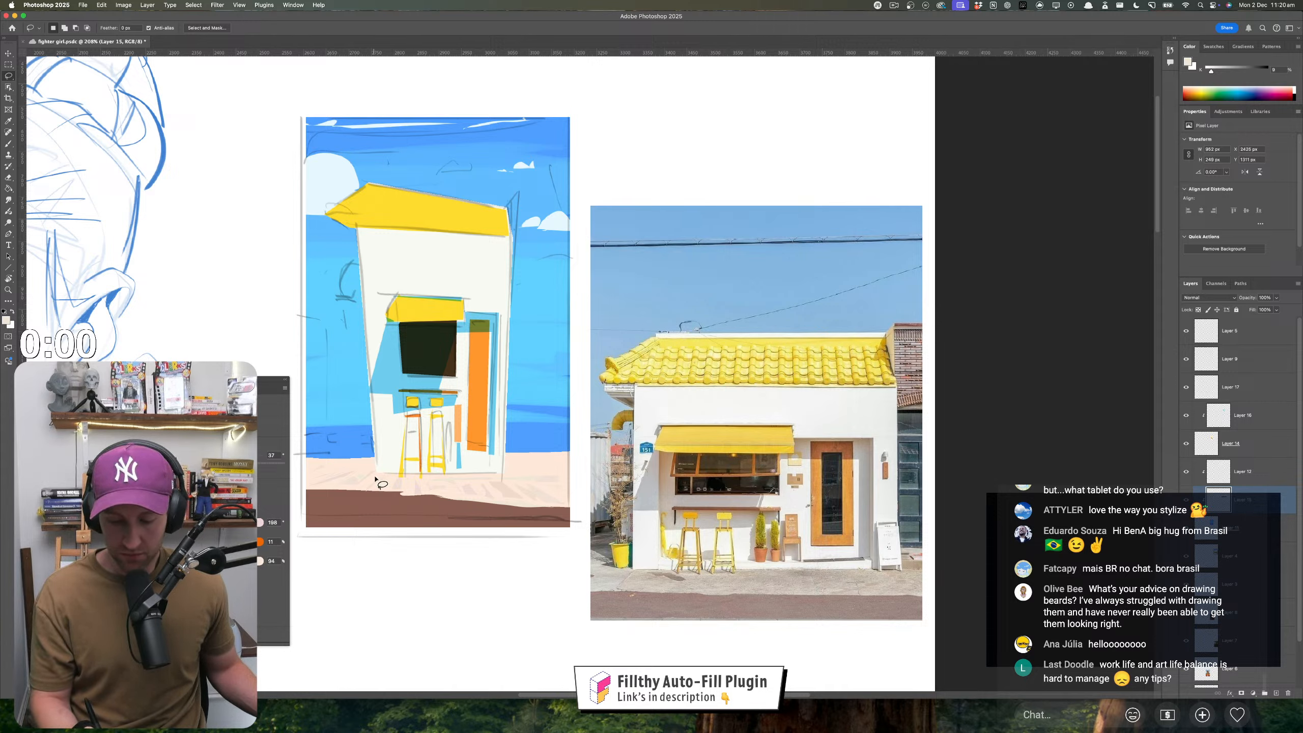
mouse_move(377, 475)
left_mouse_down()
mouse_move(489, 480)
mouse_move(549, 509)
mouse_move(510, 491)
mouse_move(568, 494)
mouse_move(416, 493)
left_mouse_up()
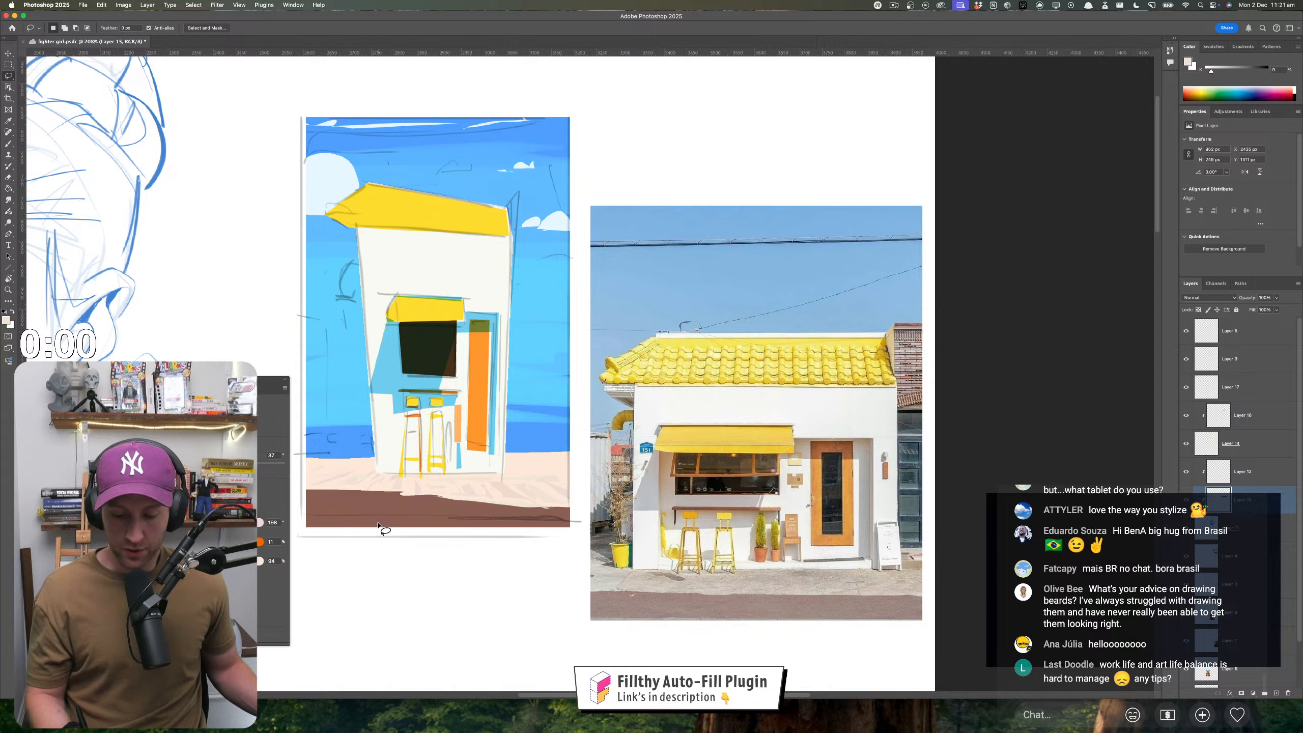
- Sample the dark brown foreground strip and fill thin lassoed streaks of slightly varied brown across it
key("i")
left_click(373, 502)
key("l")
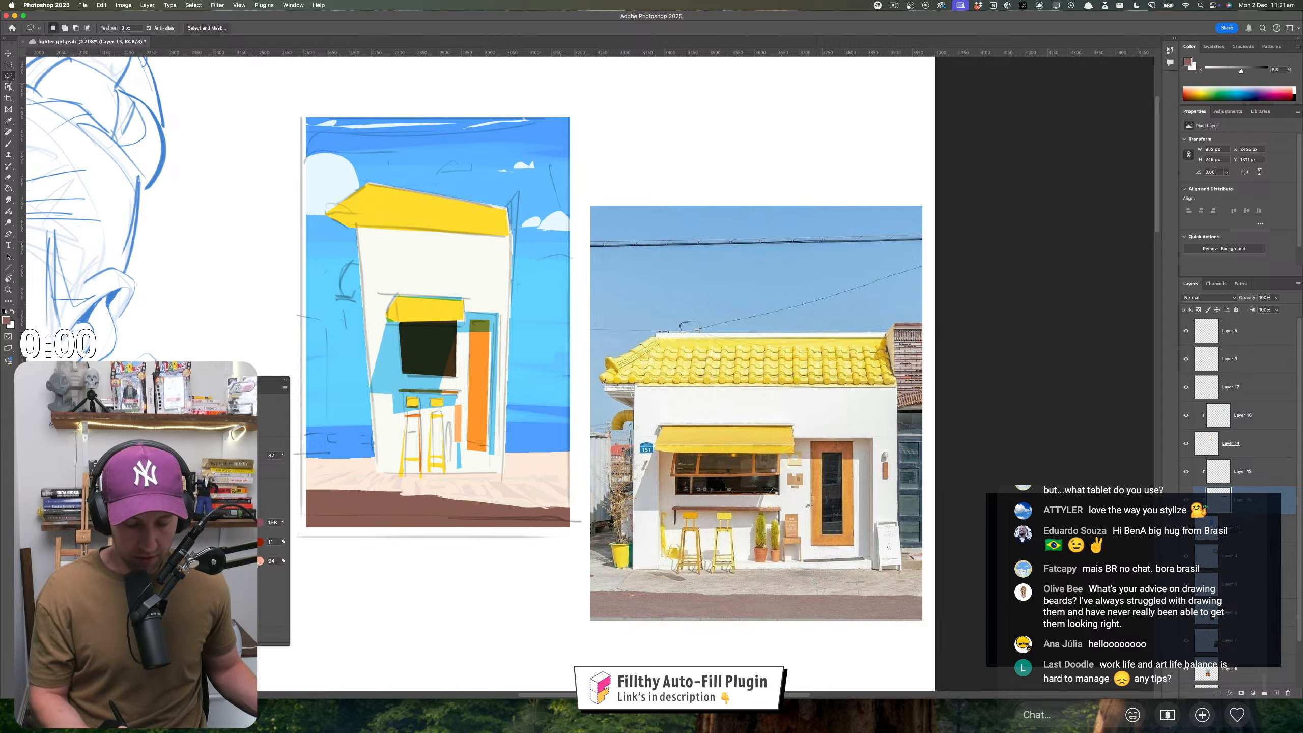
left_click(141, 522)
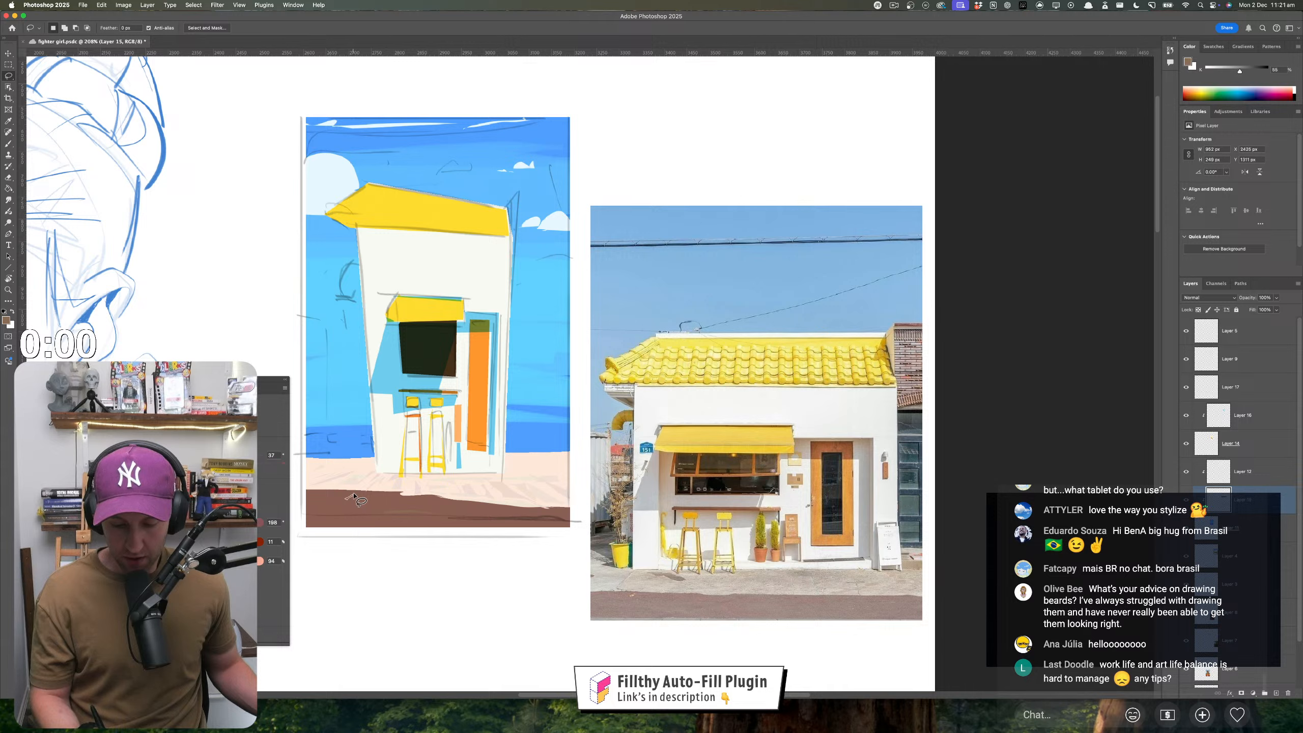
key("super+z")
mouse_move(305, 516)
left_mouse_down()
mouse_move(513, 528)
mouse_move(299, 540)
left_mouse_up()
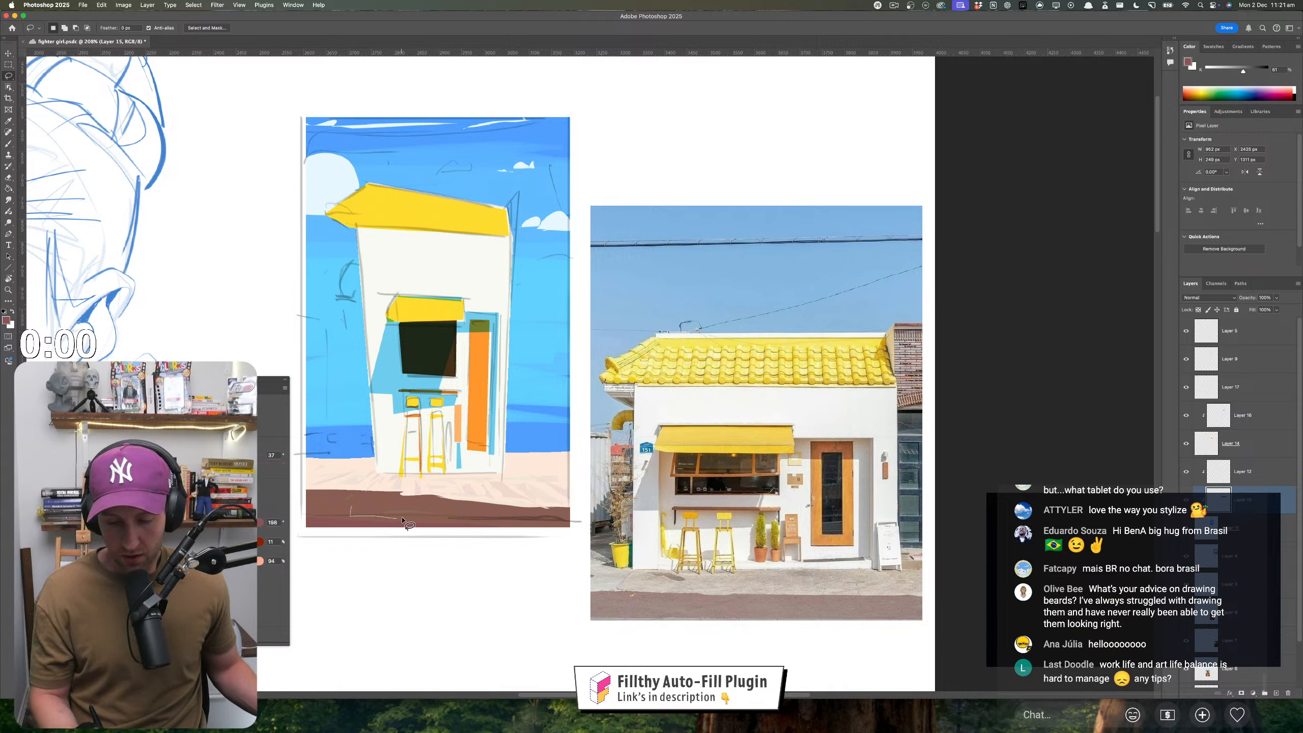
mouse_move(374, 502)
left_mouse_down()
mouse_move(363, 522)
mouse_move(372, 510)
mouse_move(475, 521)
left_mouse_up()
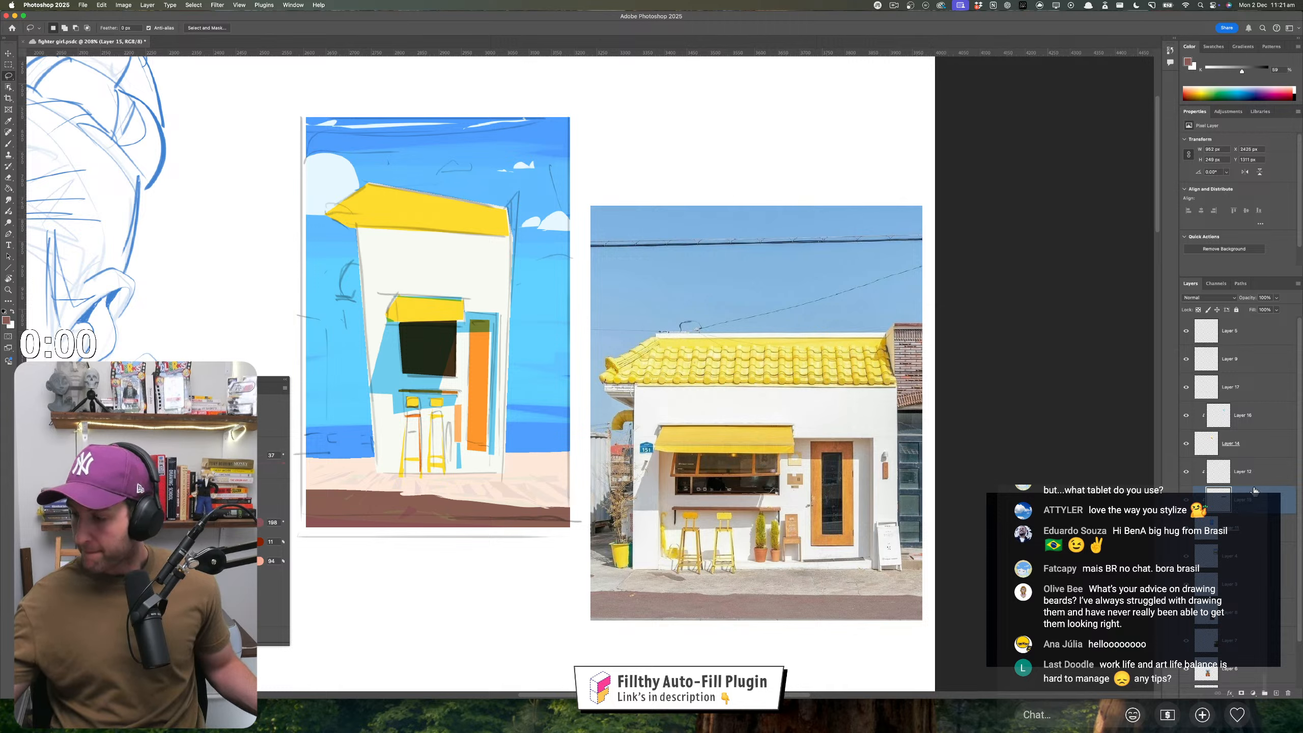
- Toggle the stool and sketch layers to identify them, and select all layers from the stools down to the sand
left_click(1186, 387)
left_click(1186, 389)
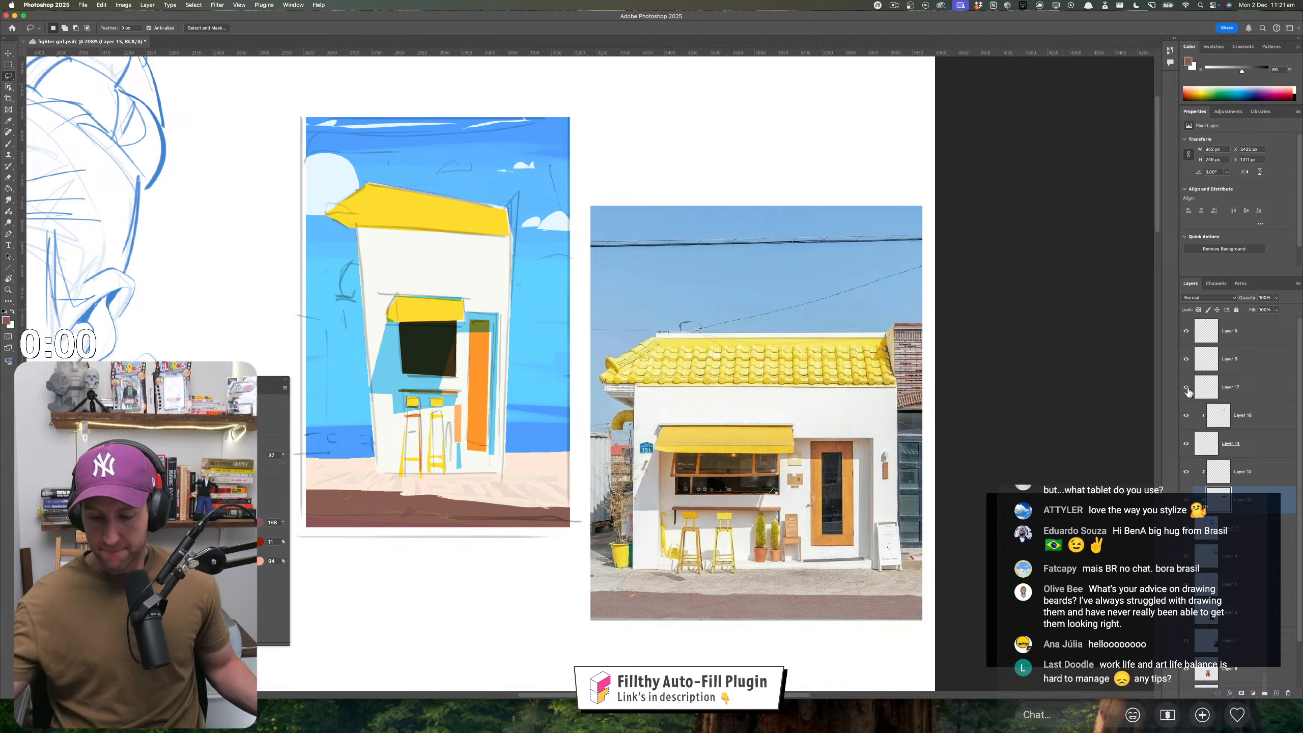
left_click(1186, 361)
left_click(1186, 361)
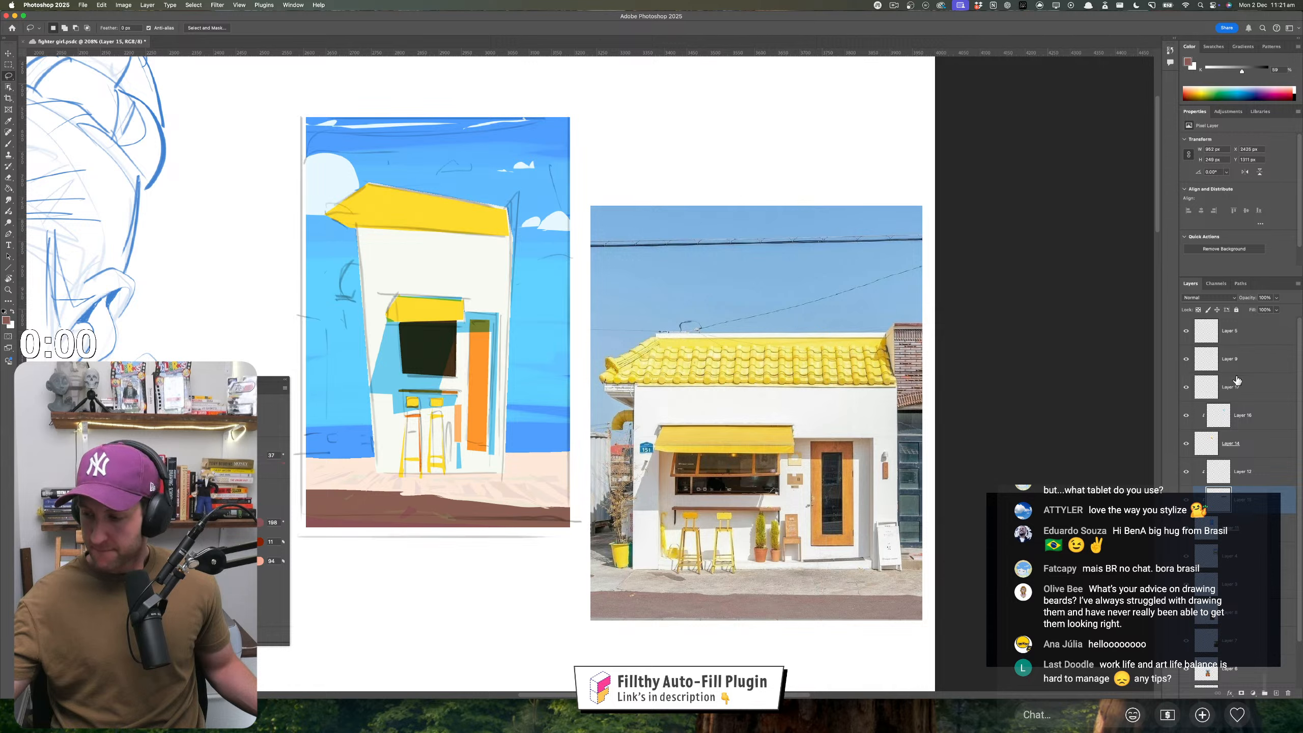
left_click(1237, 382)
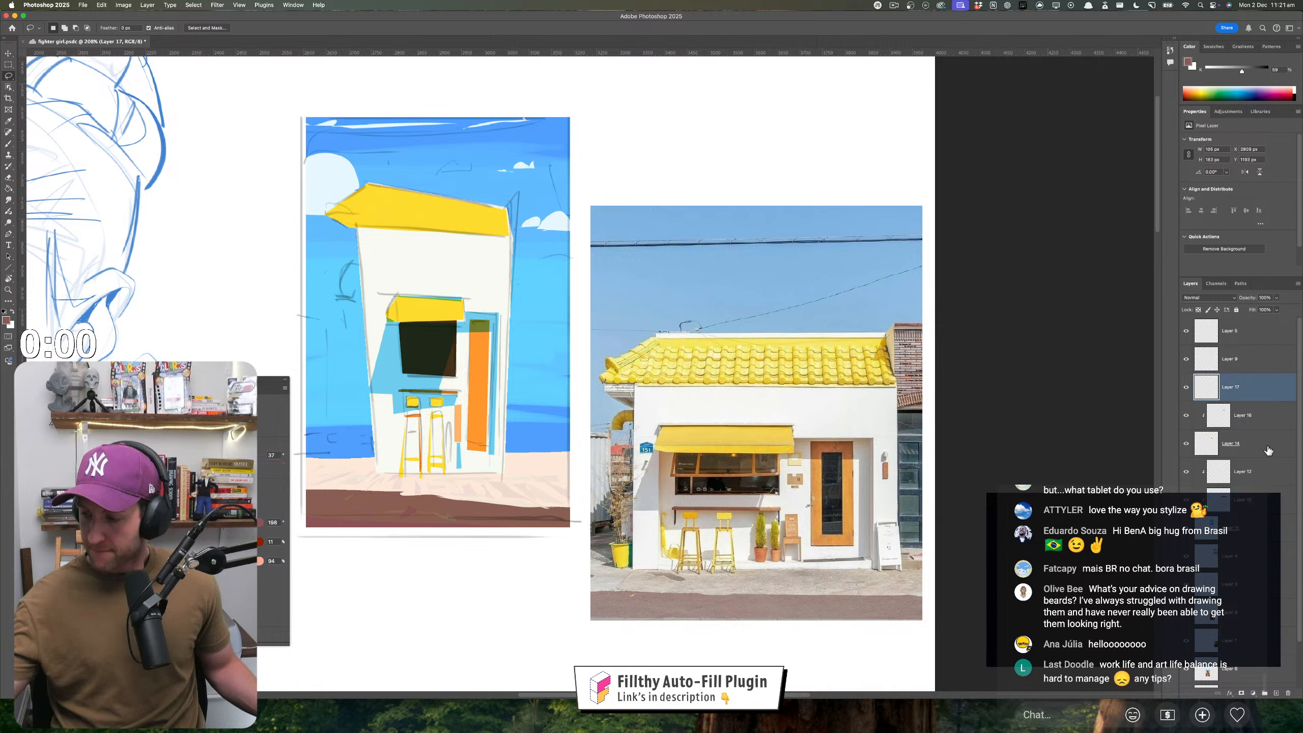
left_click(1245, 504, "shift")
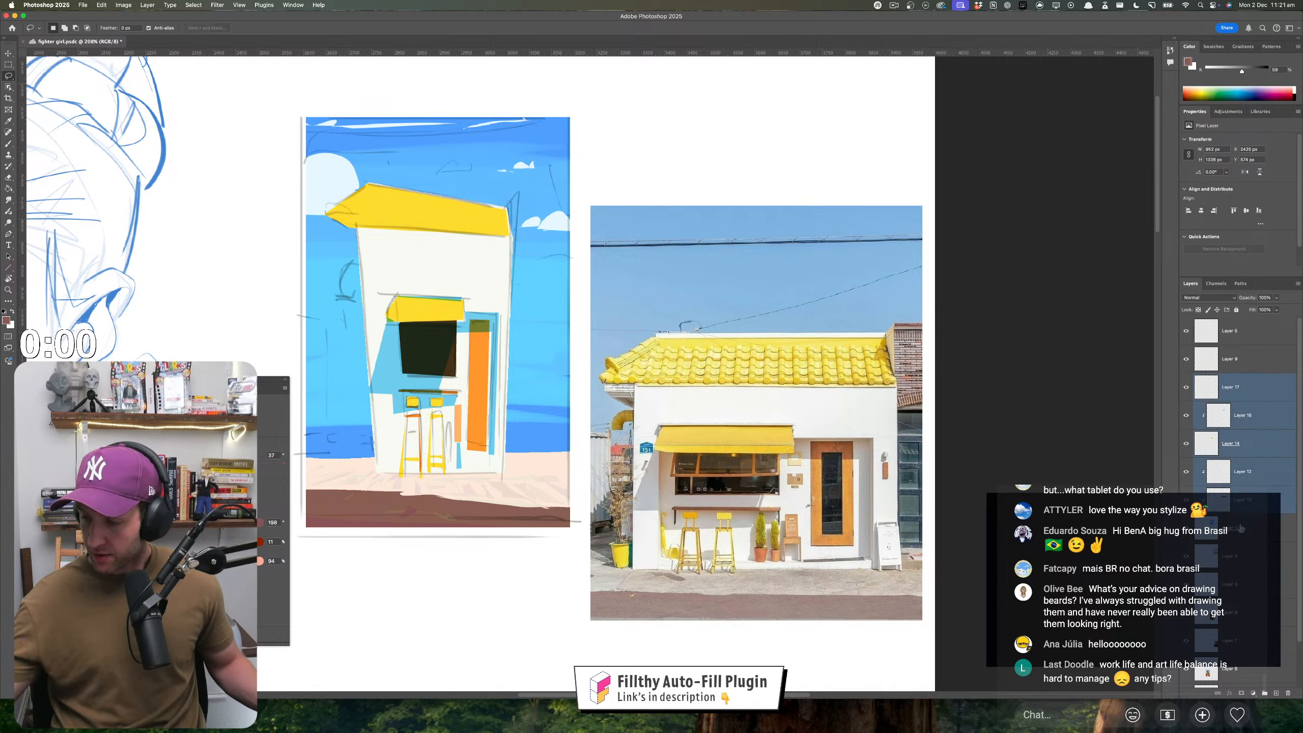
- Switch the background and building layers off and on to check which parts of the painting each contains
left_click(1186, 529)
left_click(1186, 530)
left_click(1187, 530)
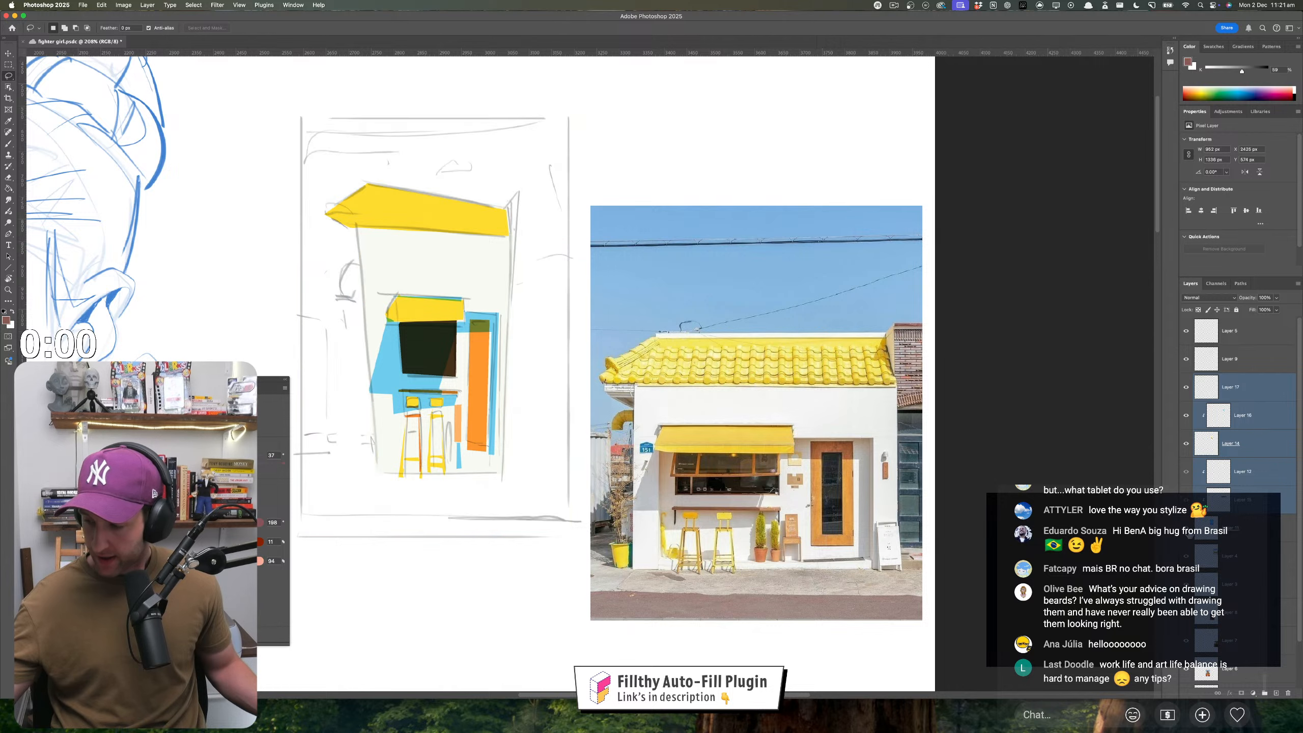
left_click(1186, 529)
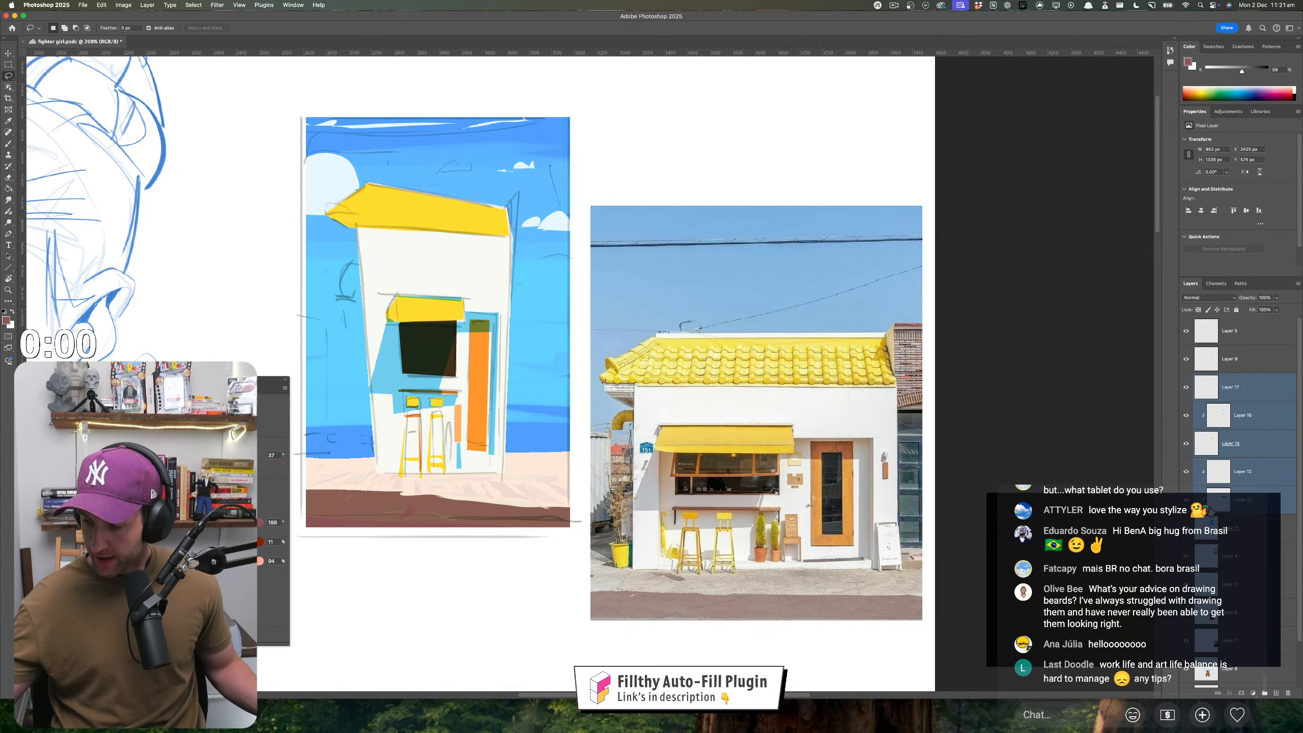
left_click(1186, 480)
left_click(1186, 480)
left_click(1186, 480)
left_click(1186, 479)
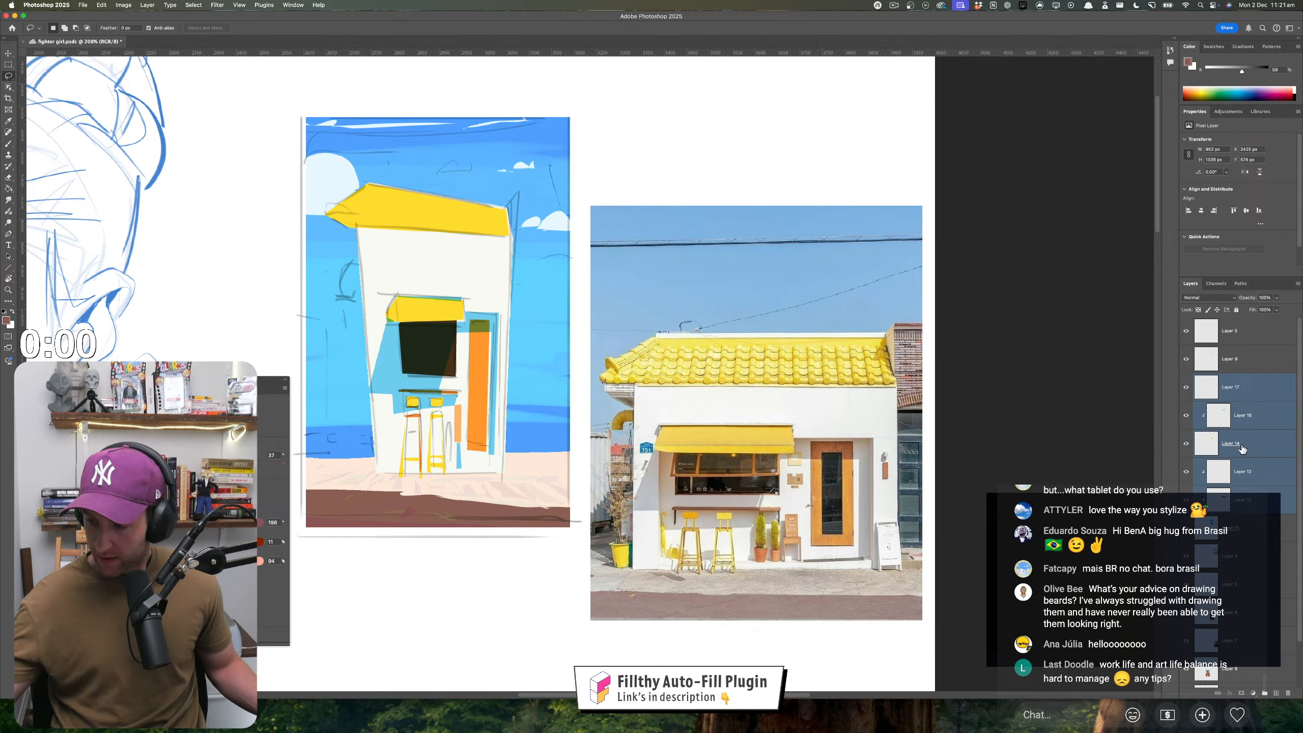
- Merge the painted layers from Layer 17 down through Layer 11 into a single layer, one group at a time
left_click(1241, 449)
left_click(1233, 399, "shift")
key("super+e")
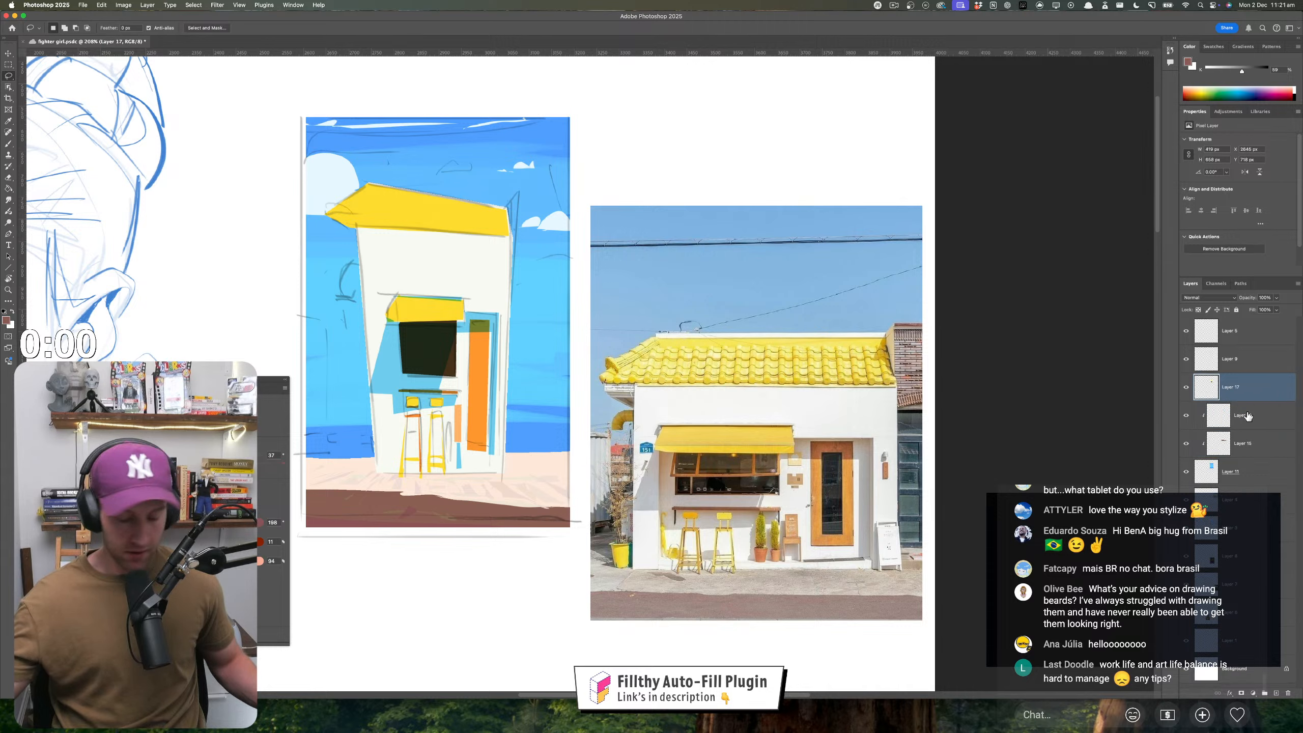
left_click(1254, 425)
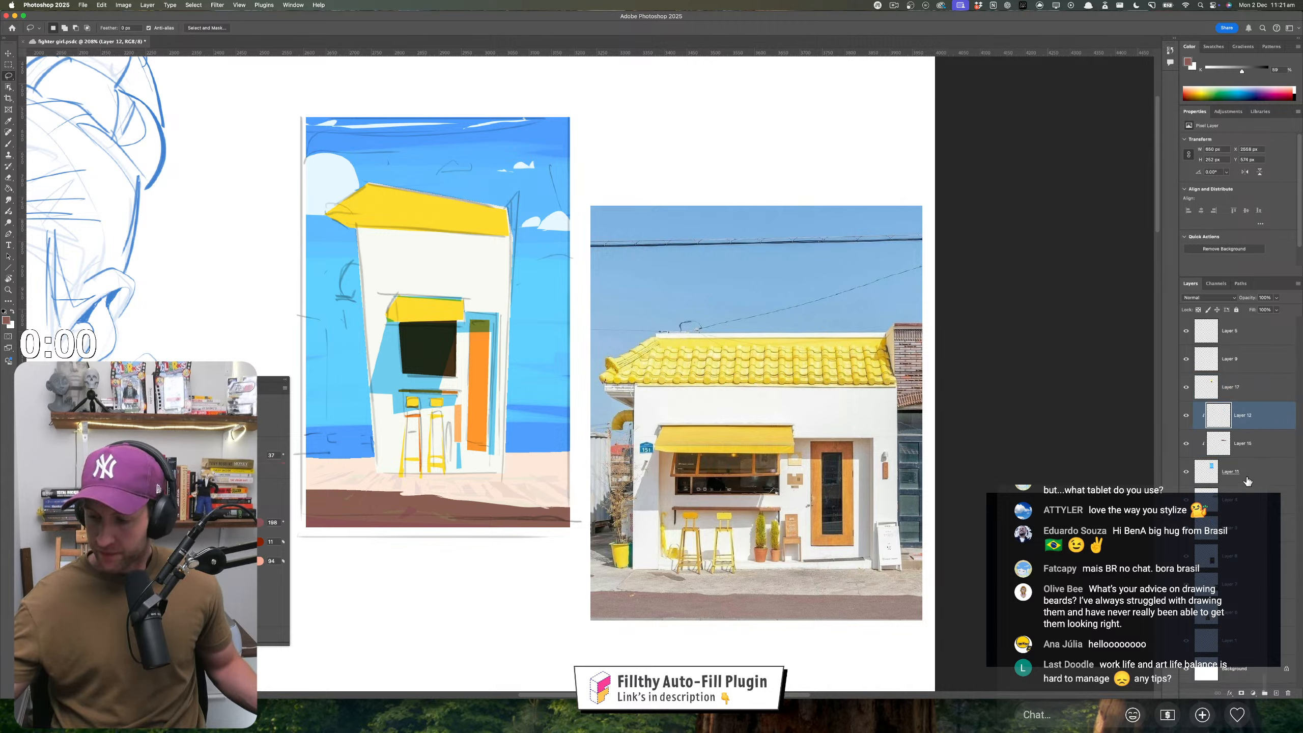
left_click(1250, 472, "shift")
key("super+e")
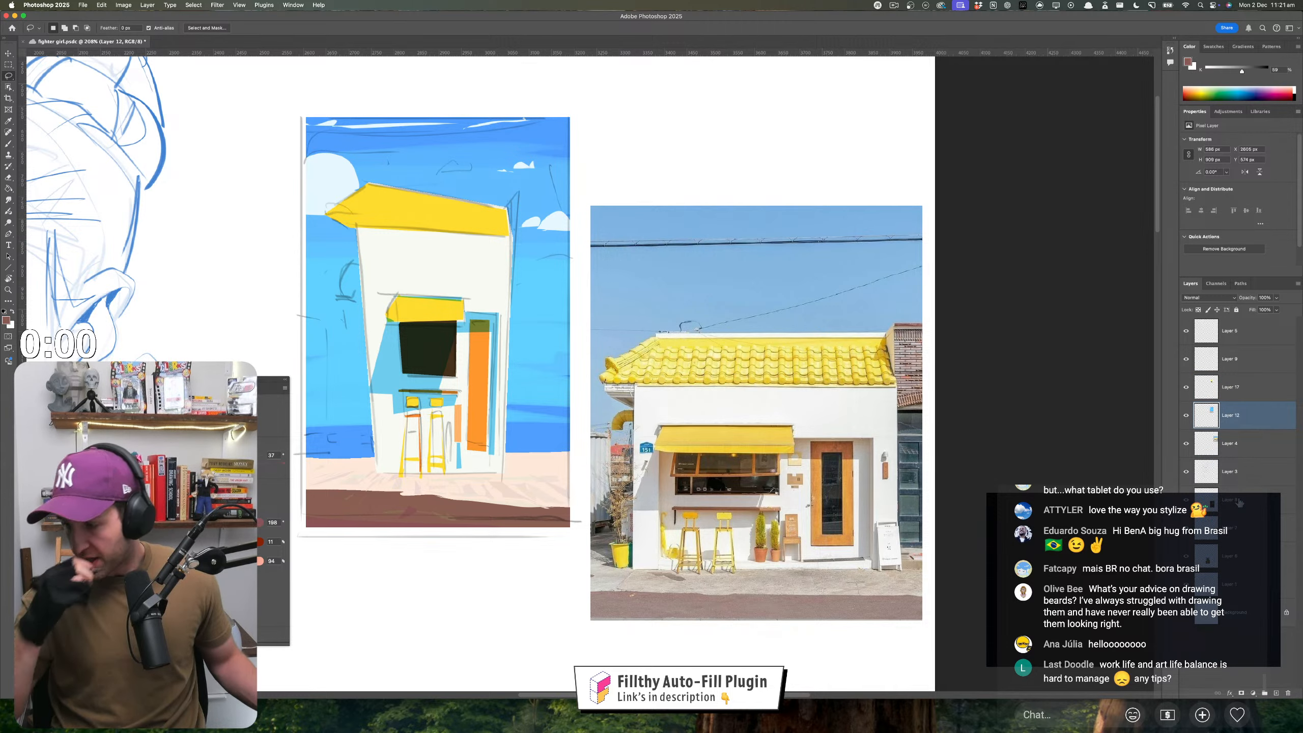
left_click(1234, 392, "shift")
key("super+e")
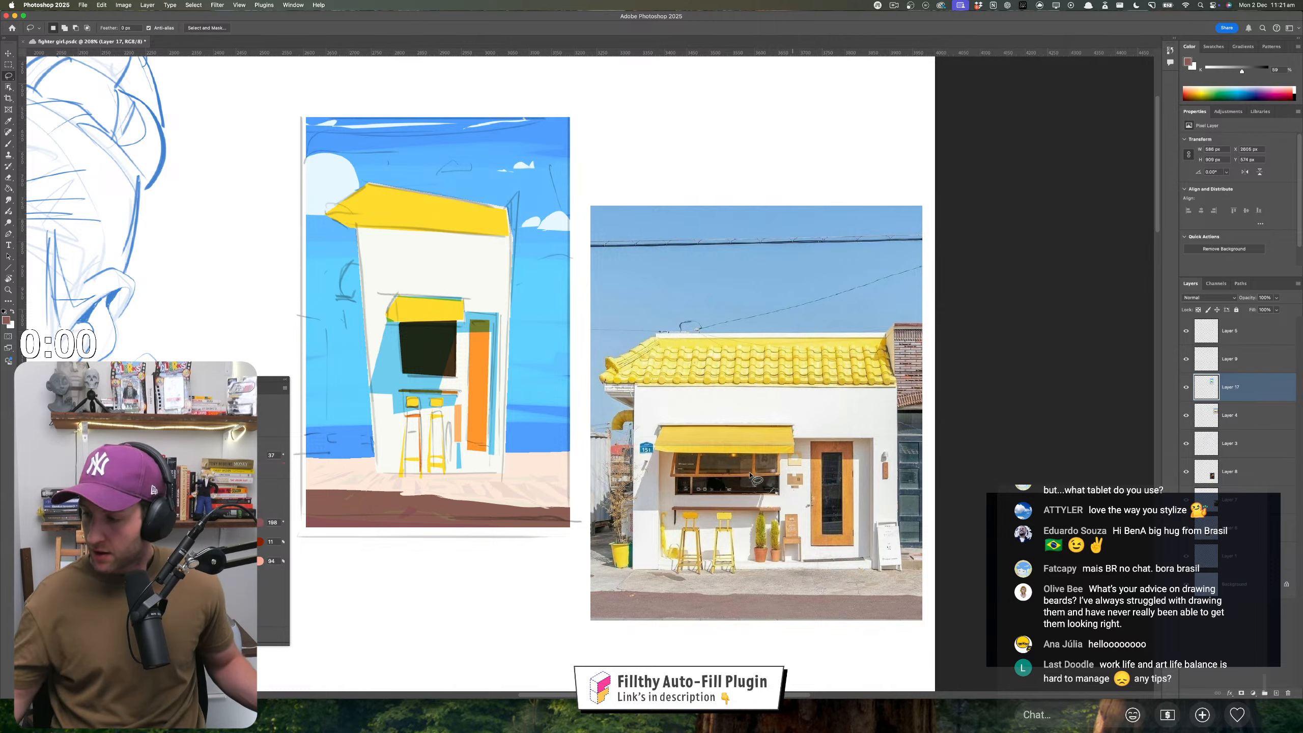
- Lasso and fill a brown wall shape with an arched lower edge beside the building's right side, reaching the picture edge
key("i")
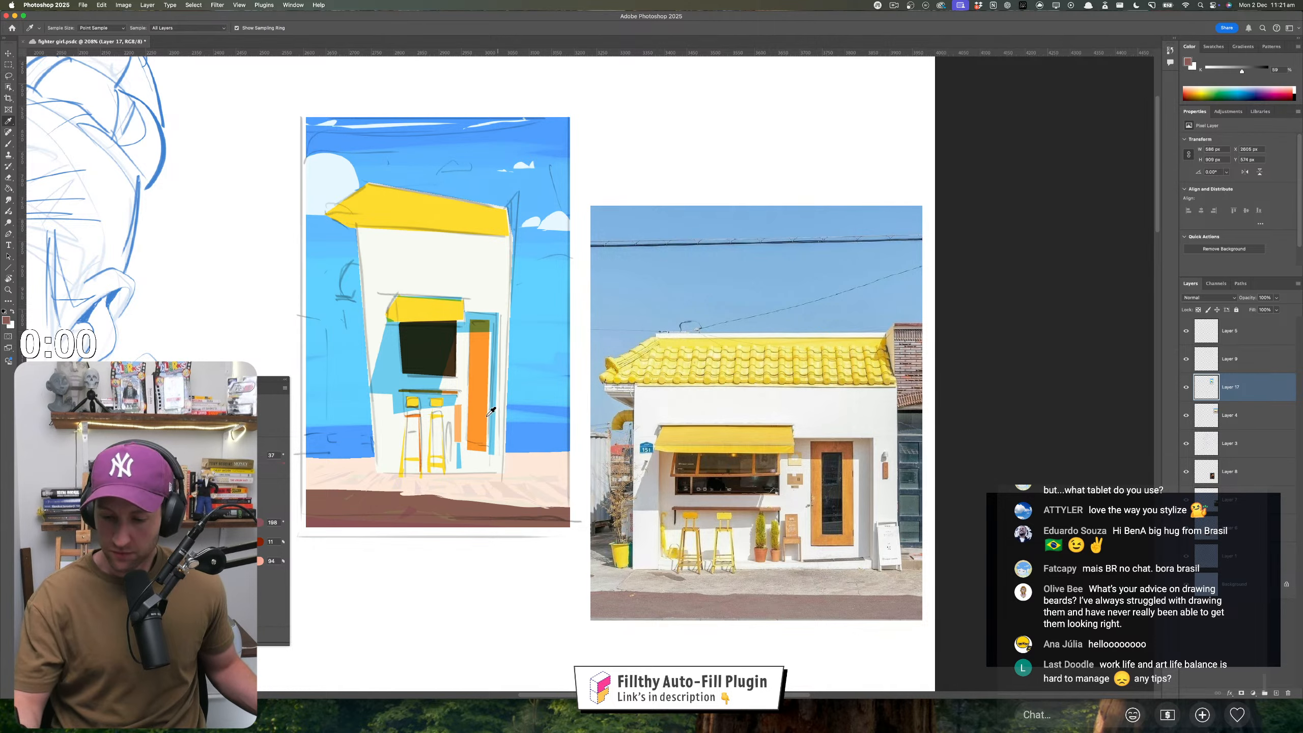
key("l")
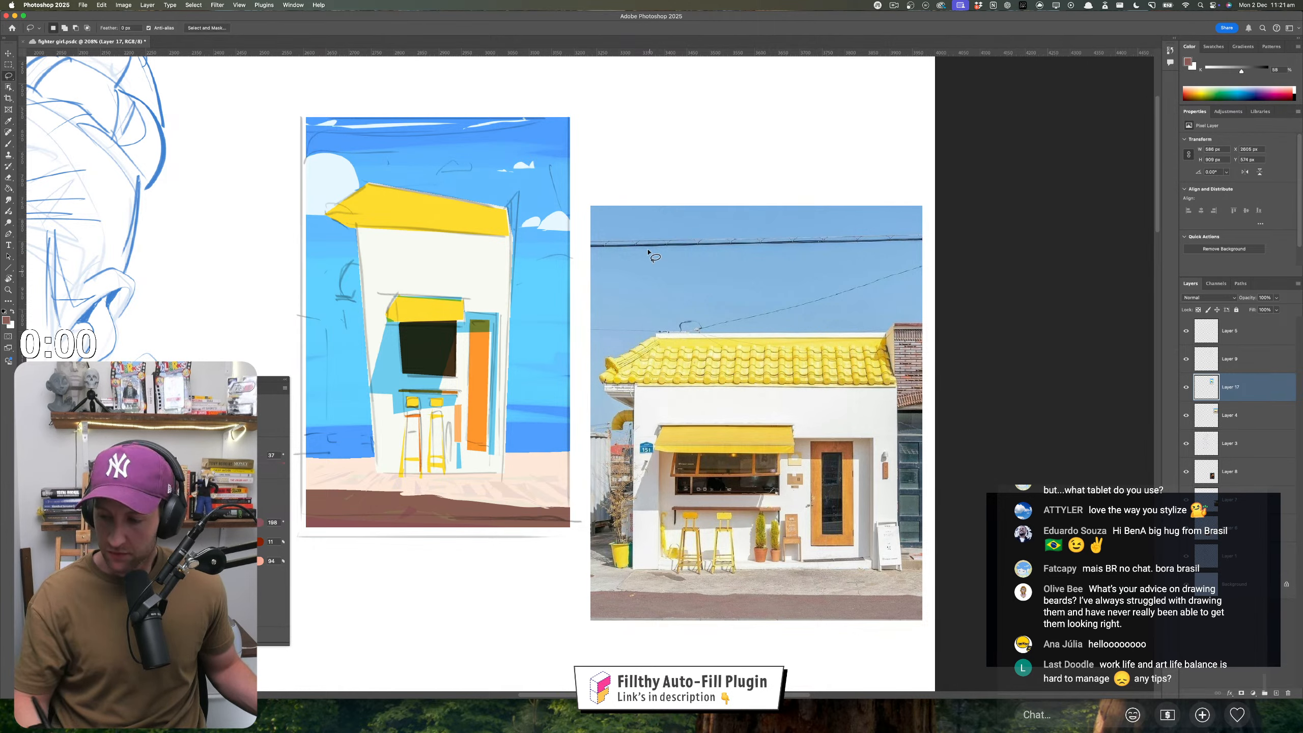
left_click(519, 192)
left_click(575, 189)
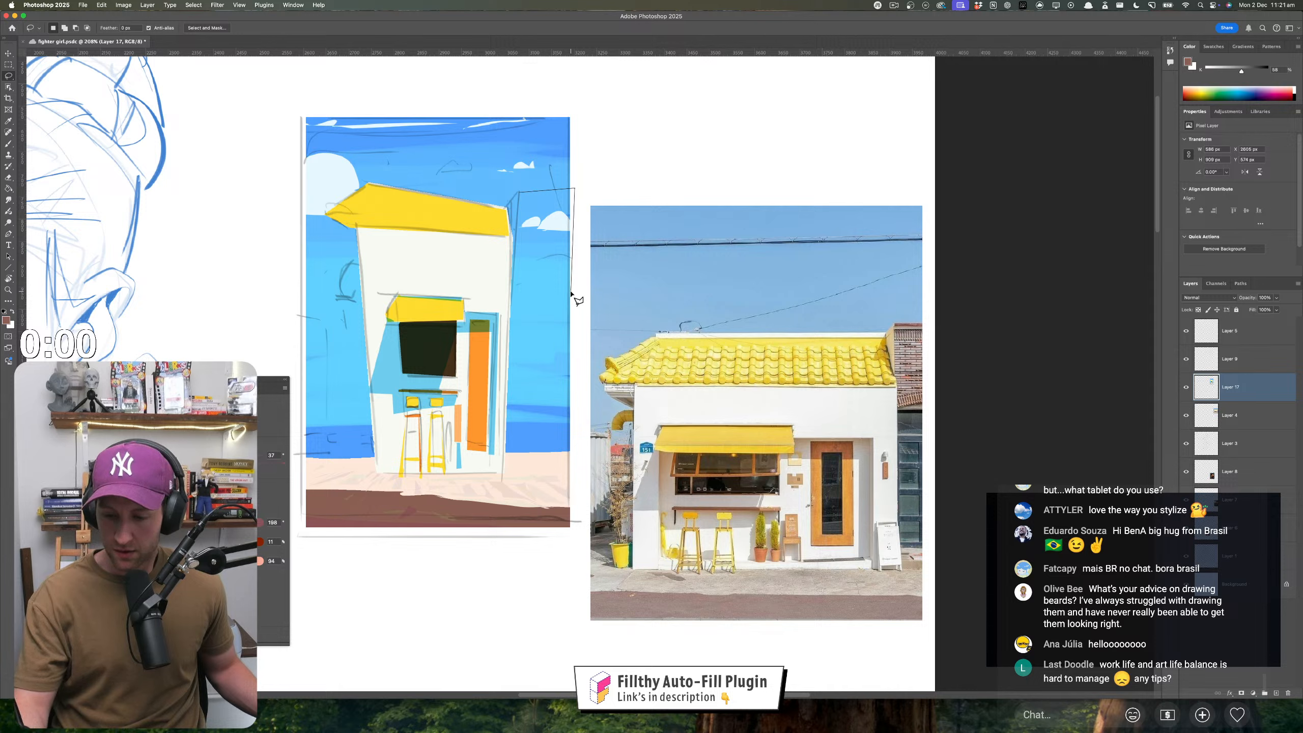
left_click_drag(511, 311, 519, 192)
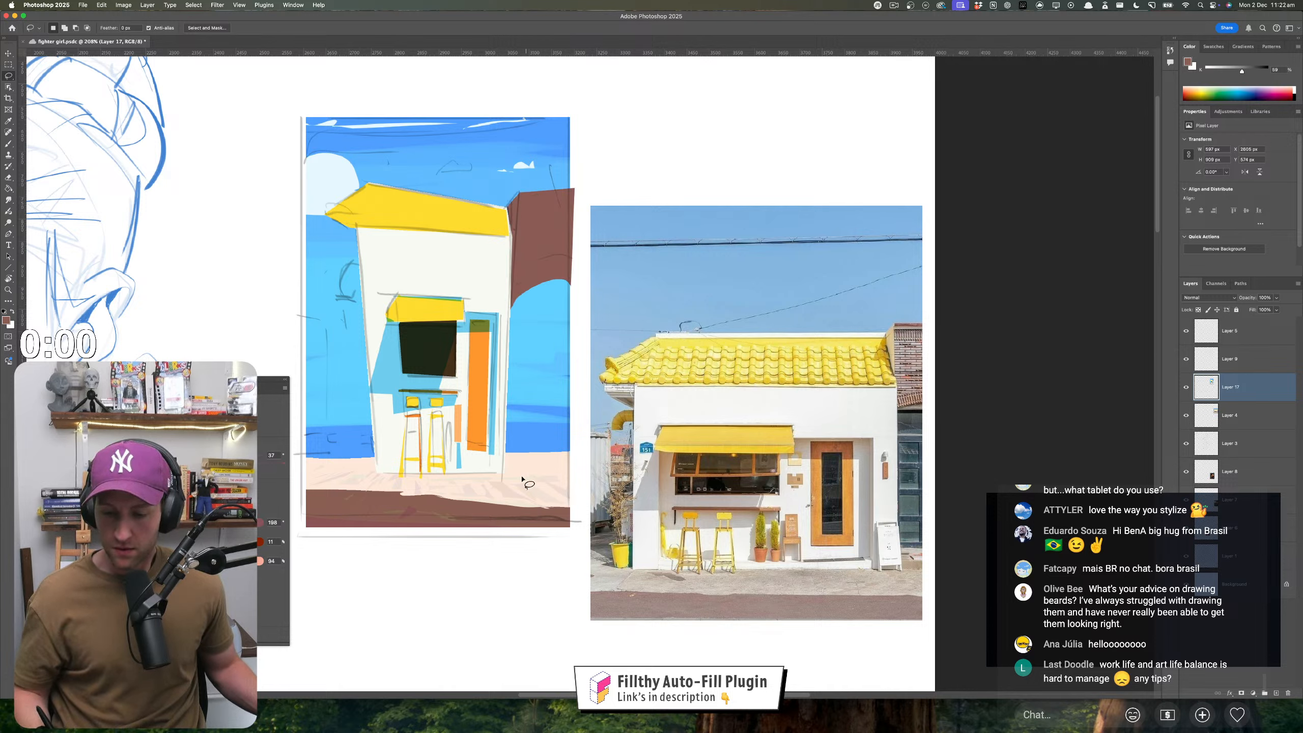
- Sample the door's orange and fill a thin lassoed vertical strip on the wall to the right of the door
key("i")
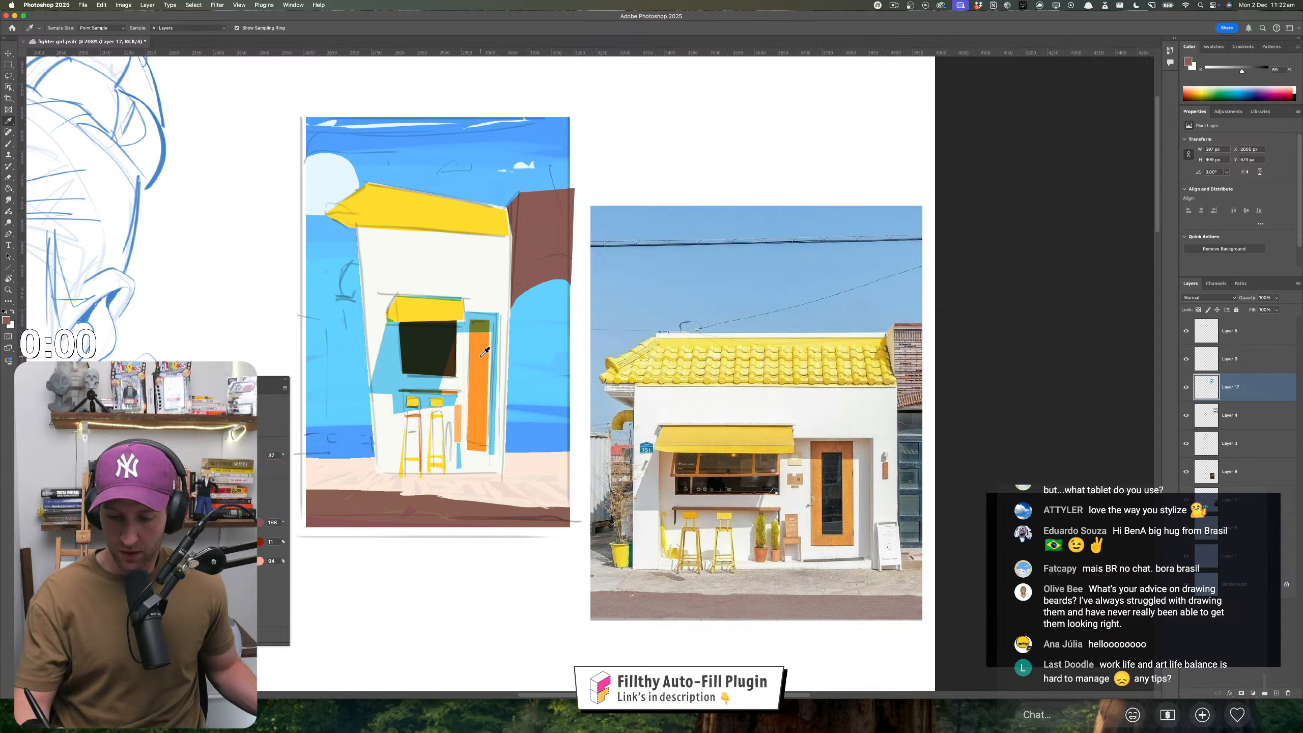
left_click(481, 358)
key("l")
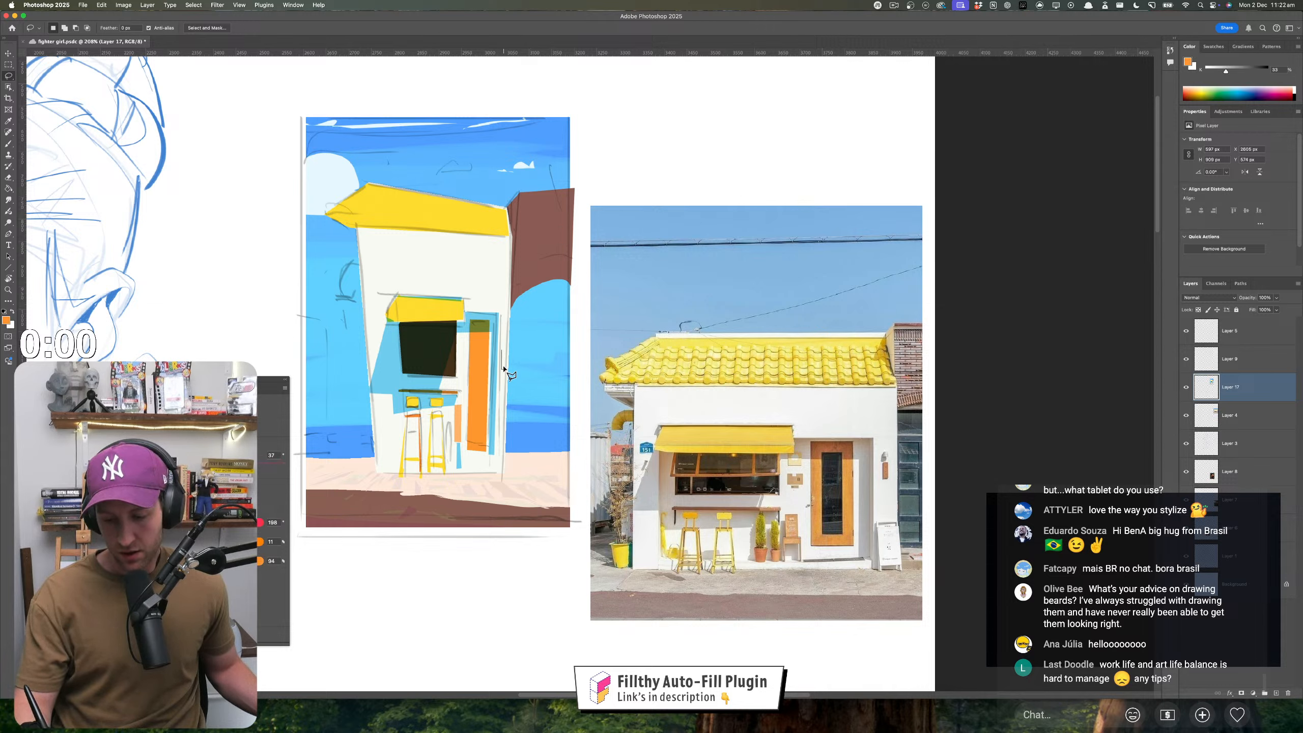
left_click_drag(503, 368, 503, 370)
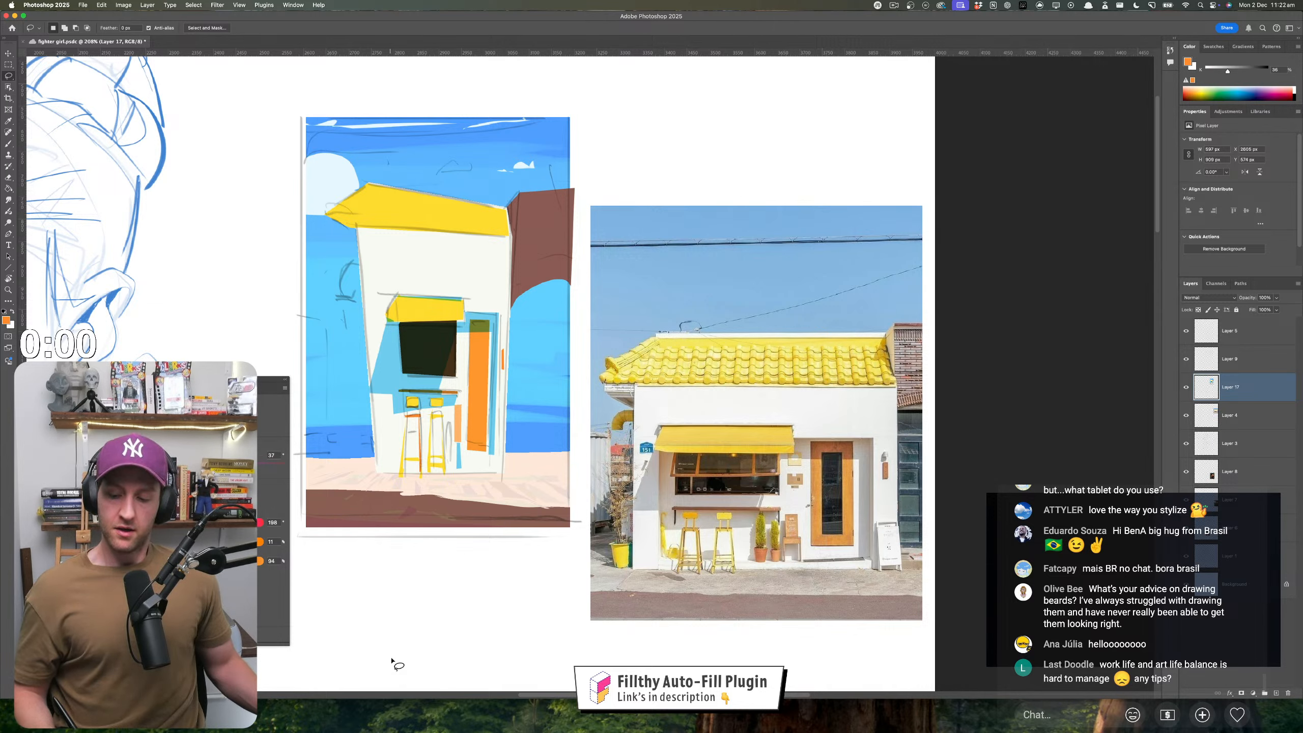
- Sample the light blue beside the door, shift it to violet-blue, and fill a small house-shaped sign left of the awning
key("i")
left_click(492, 313)
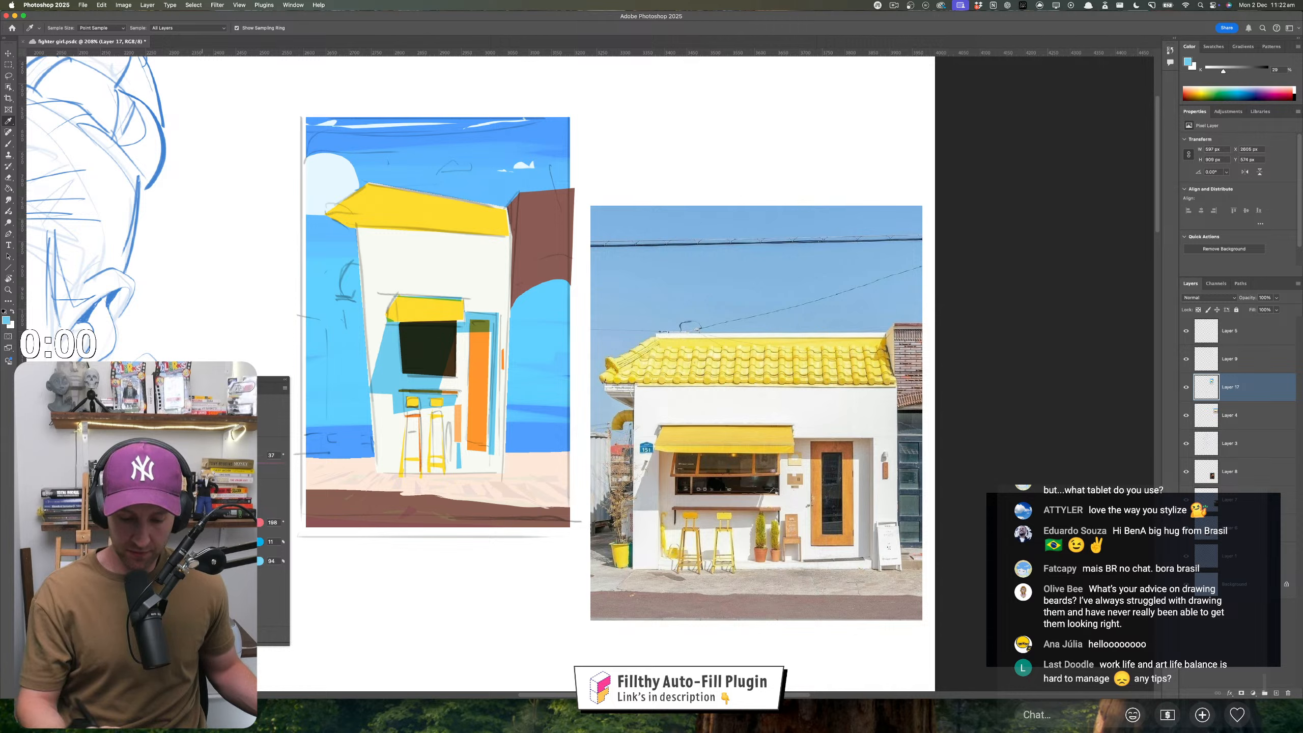
key("l")
left_click(203, 523)
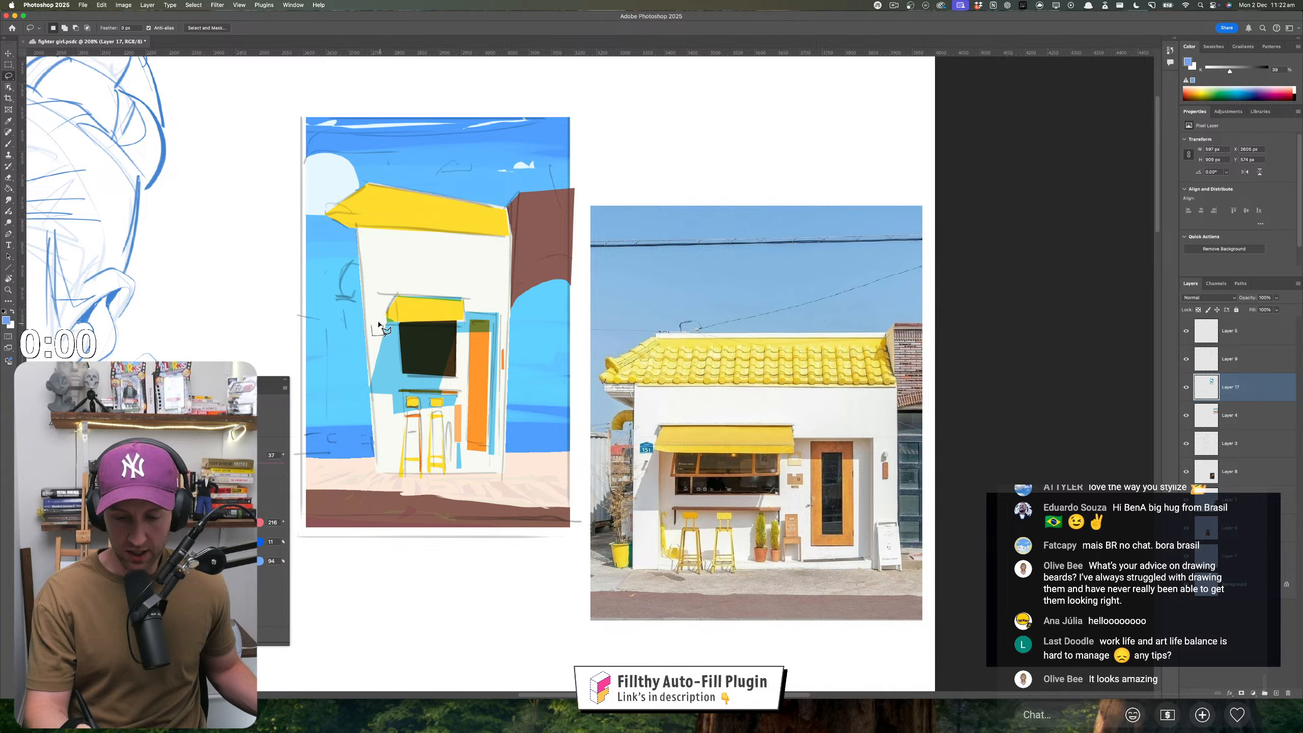
left_click_drag(372, 325, 374, 334)
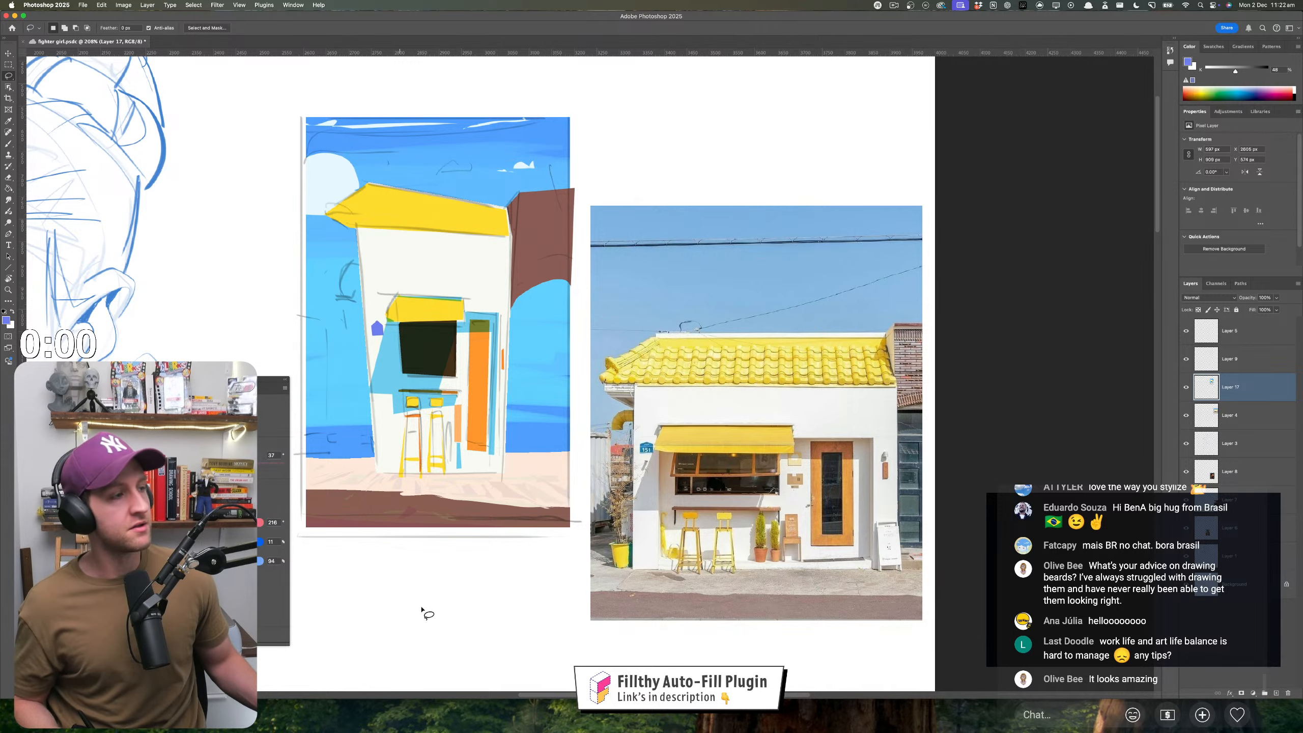
- Sample the olive green at the top of the door and fill the sketched curved pipe on the building's left side
scroll(479, 552, "left", 1)
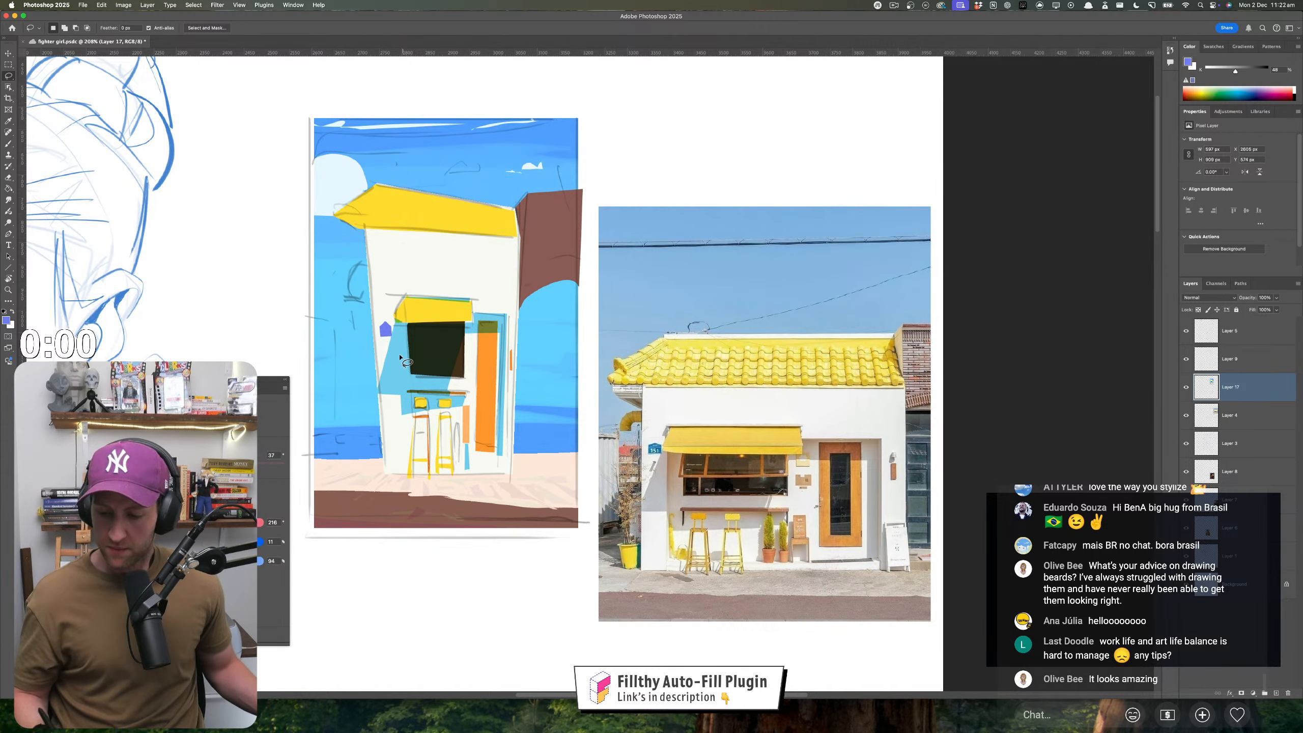
key("i")
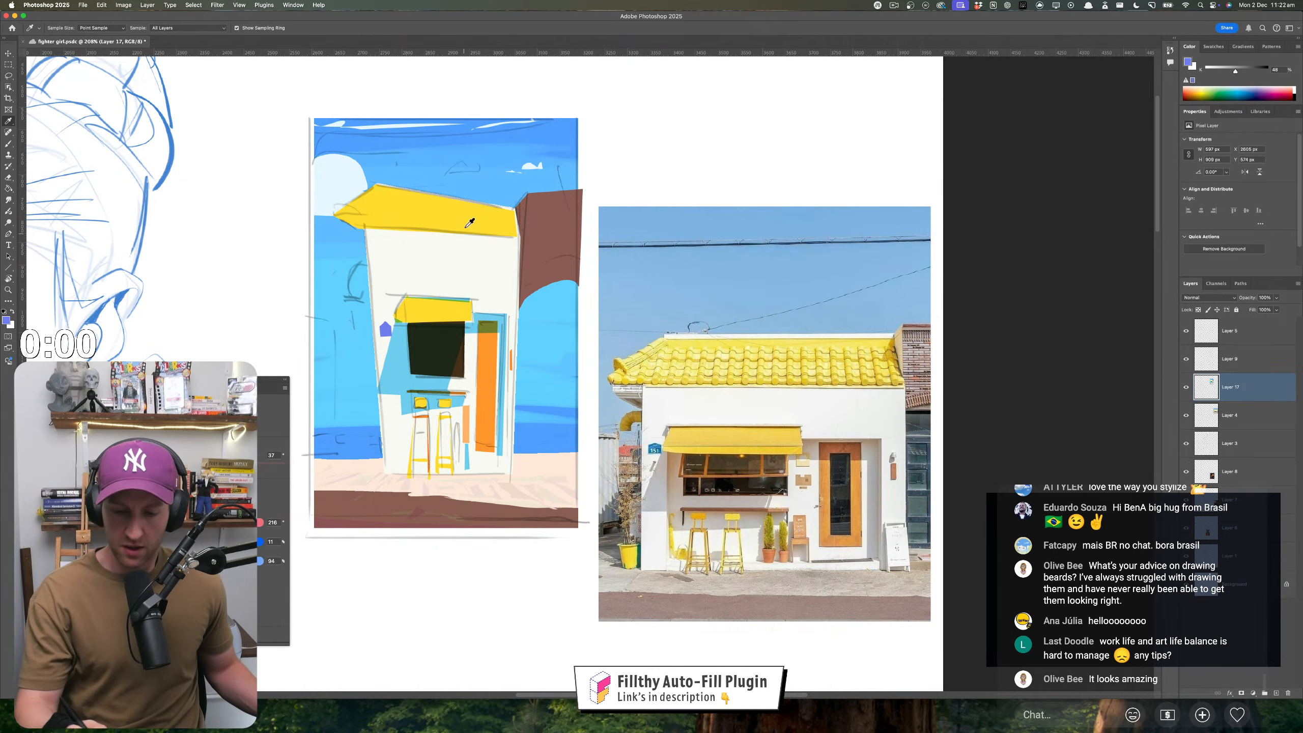
left_click(486, 326)
key("l")
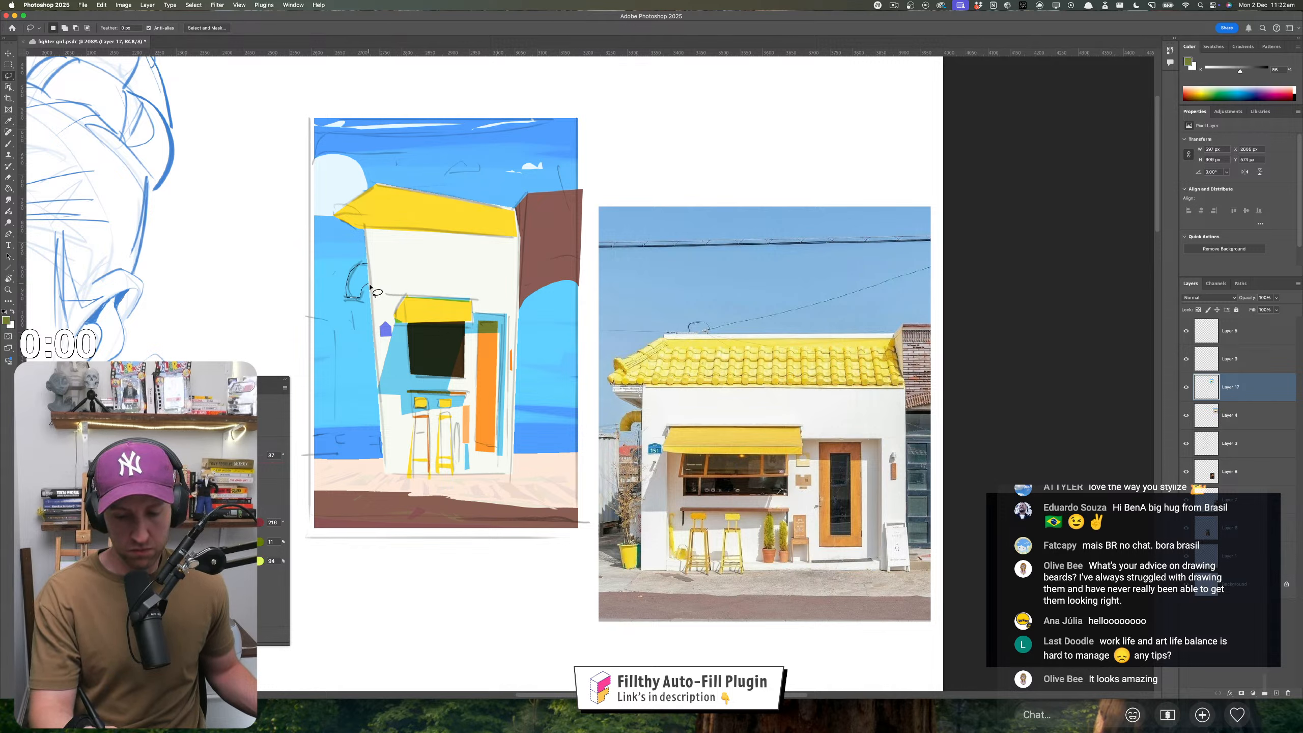
left_click_drag(370, 287, 371, 290)
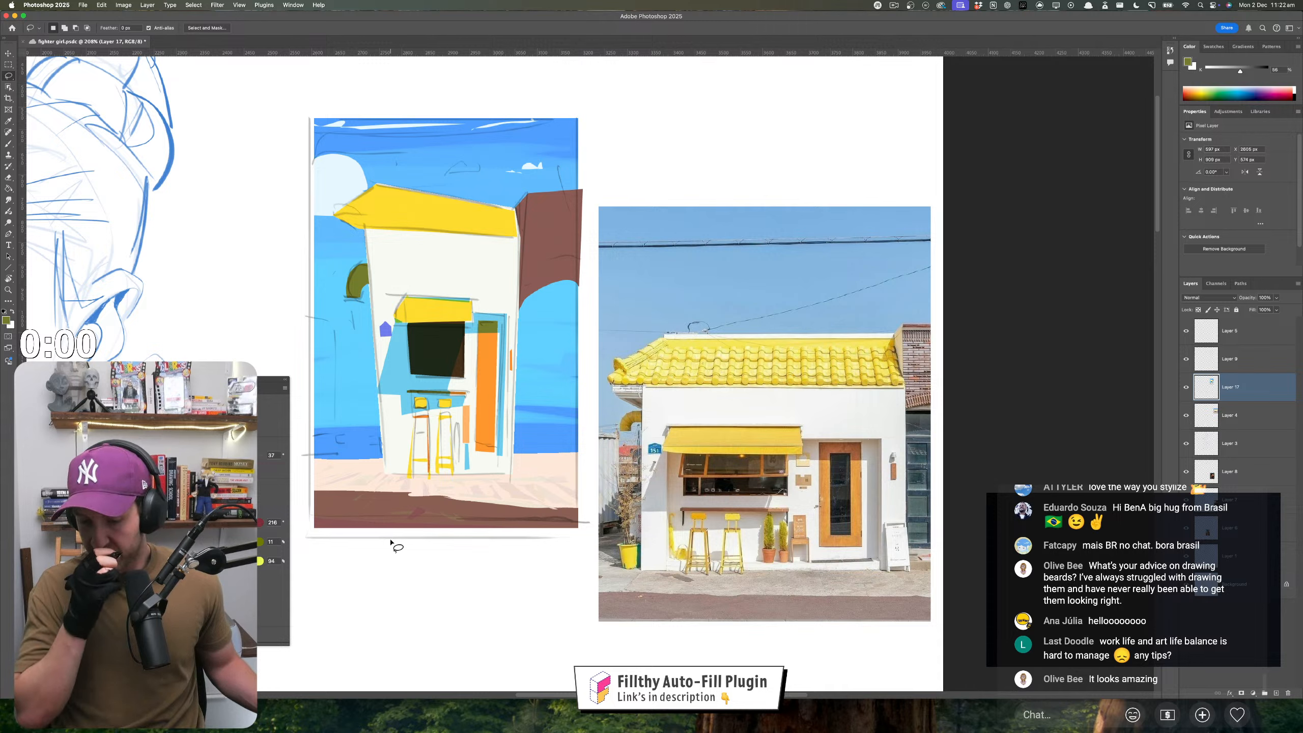
- Mix pinks at 90% brightness and fill two lassoed horizontal bars against the sea left of the building
left_click(179, 522)
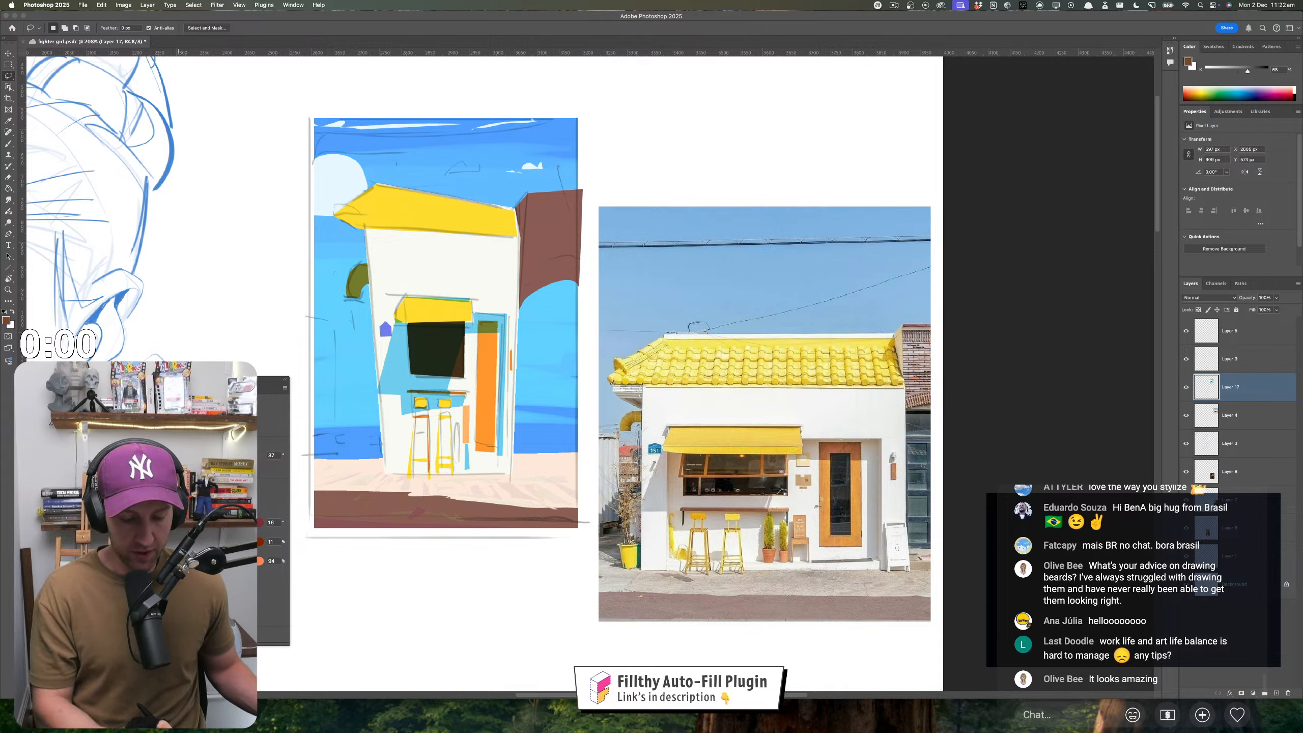
left_click_drag(232, 542, 157, 541)
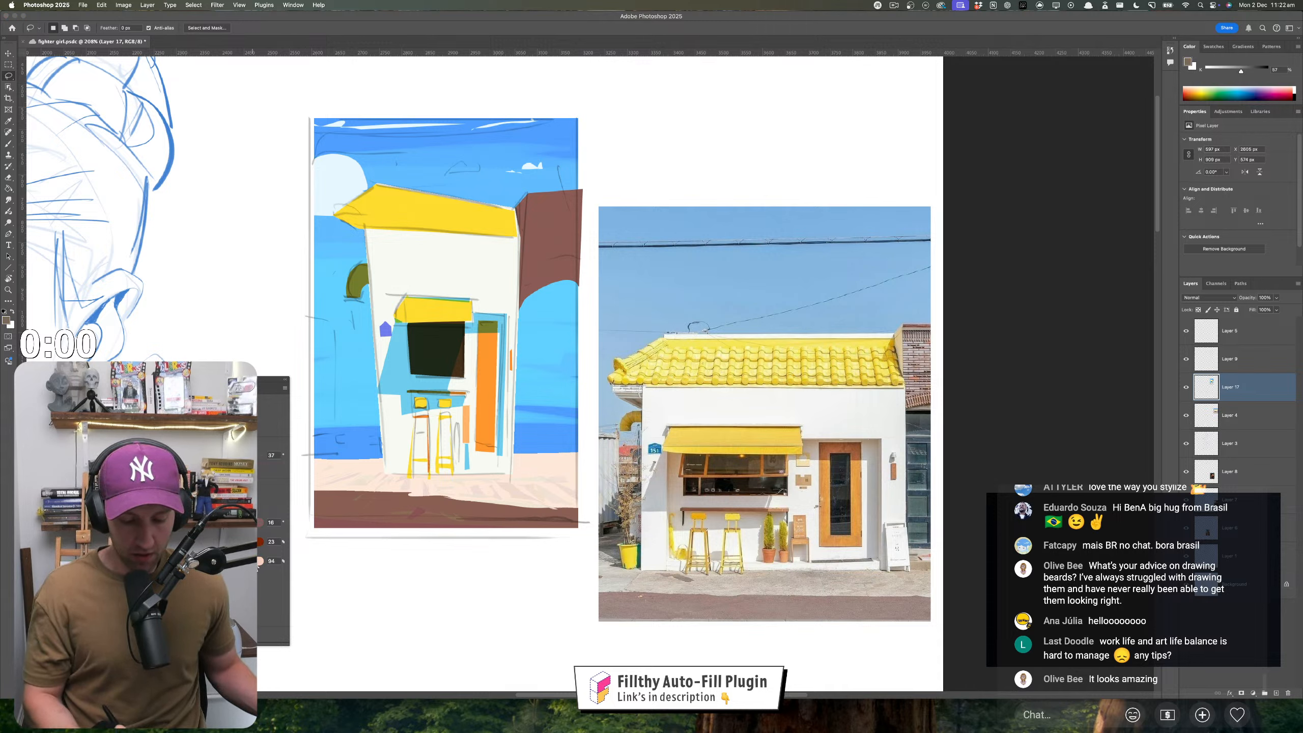
left_click_drag(253, 564, 259, 563)
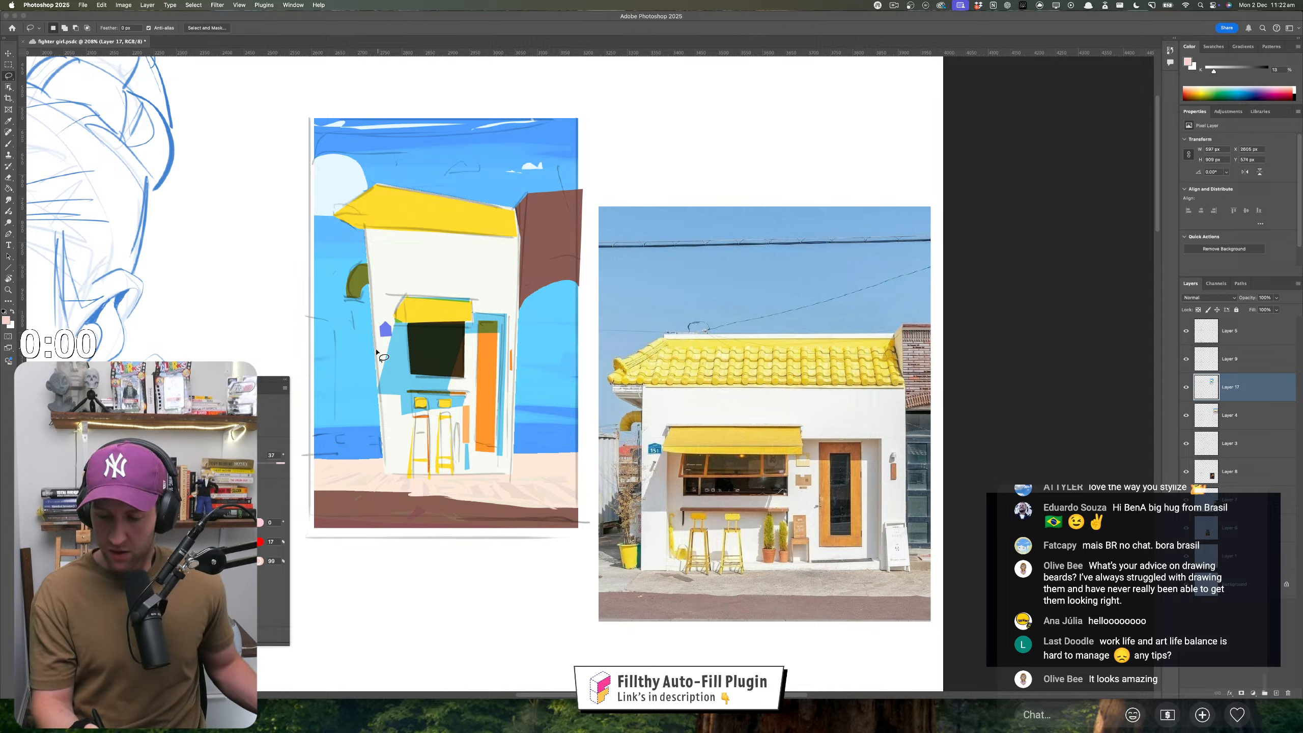
left_click_drag(370, 361, 346, 356)
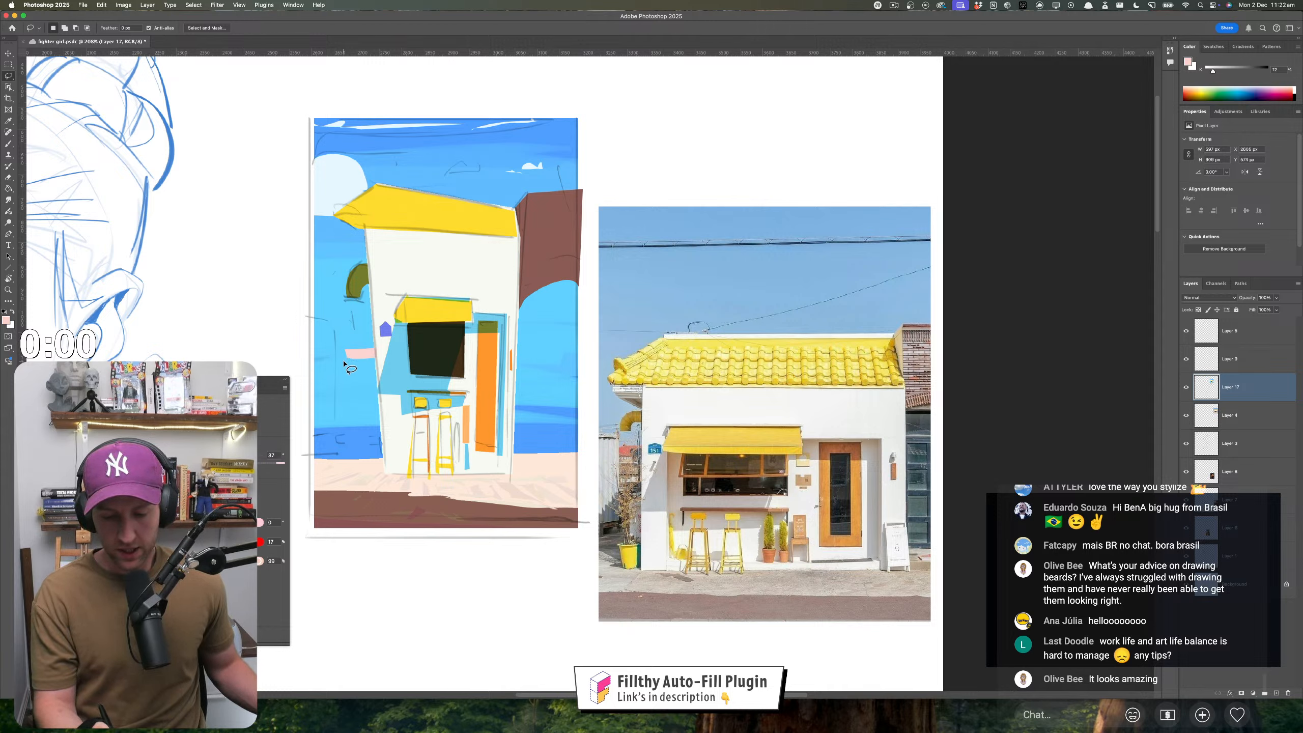
left_click_drag(154, 544, 182, 544)
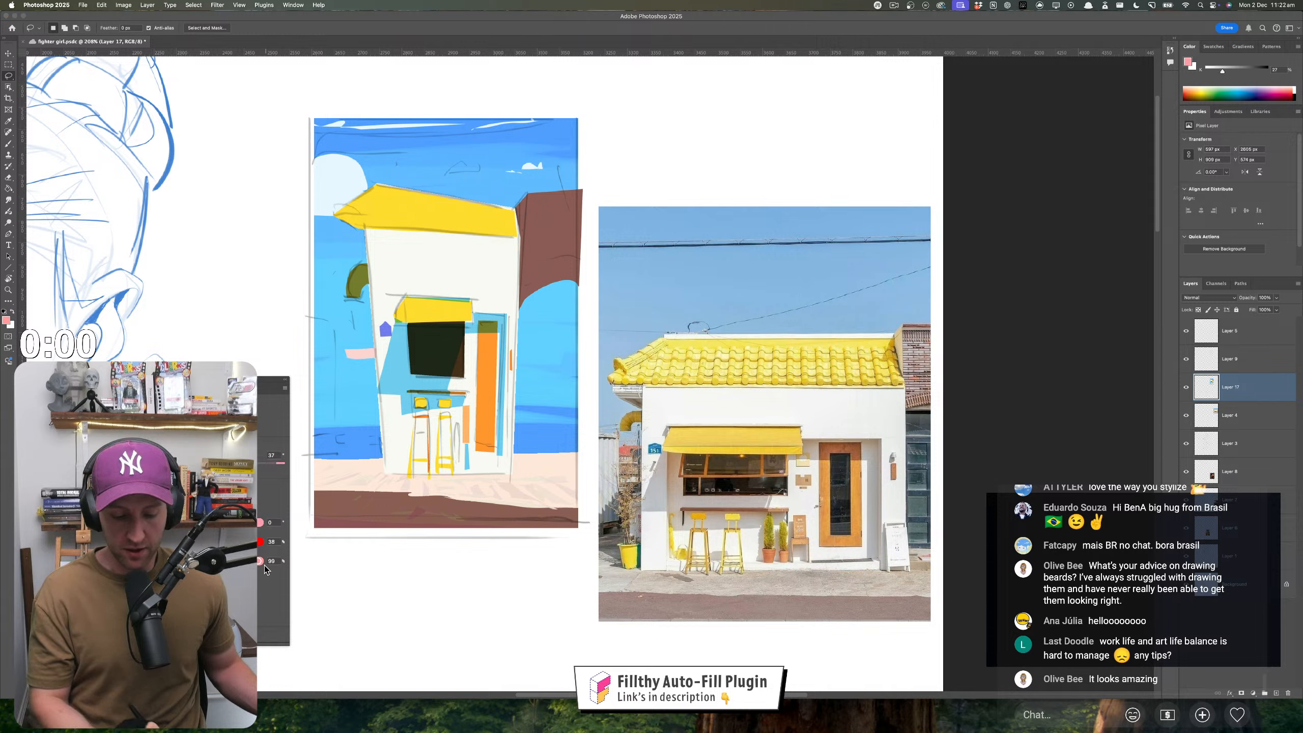
mouse_move(350, 359)
left_mouse_down()
mouse_move(387, 362)
mouse_move(354, 351)
mouse_move(374, 353)
mouse_move(369, 373)
mouse_move(371, 354)
mouse_move(377, 366)
mouse_move(349, 373)
left_mouse_up()
- Lock the layer's transparent pixels and fill a lassoed pale pink block along the picture's left edge beside the bars
key("i")
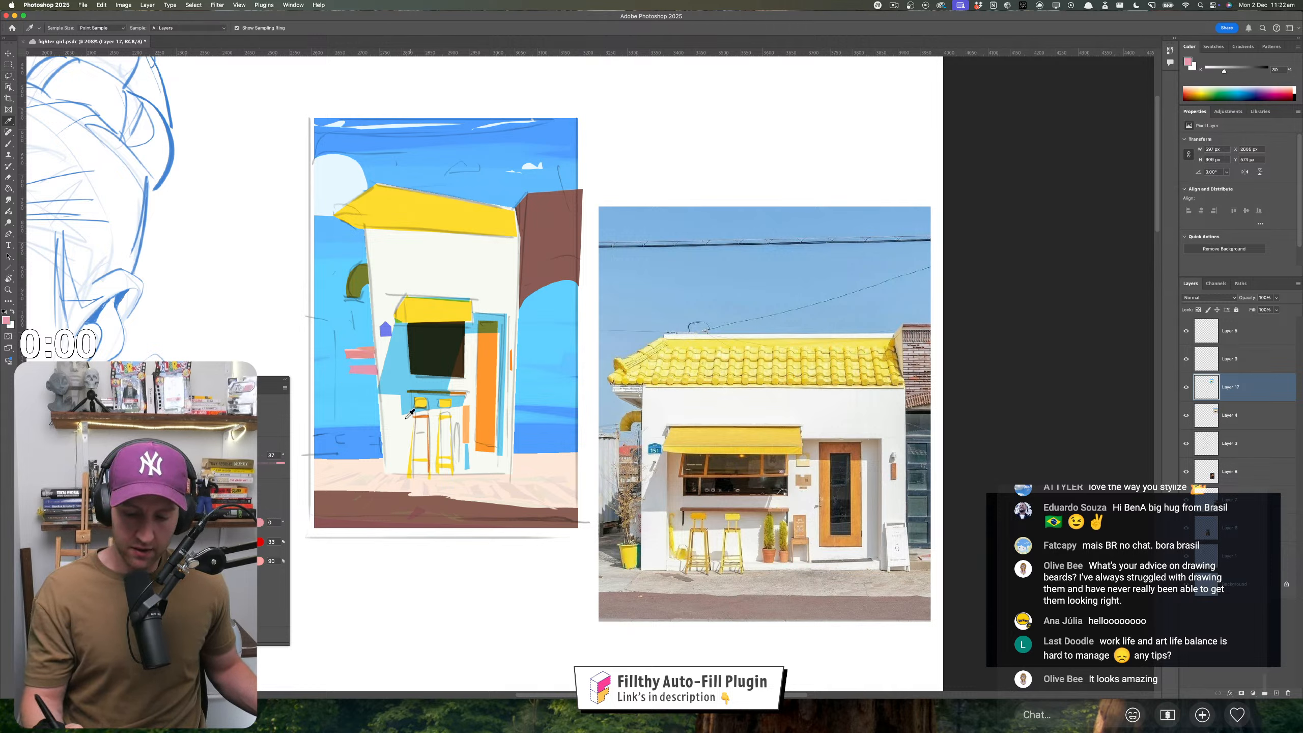
key("l")
left_click(217, 541)
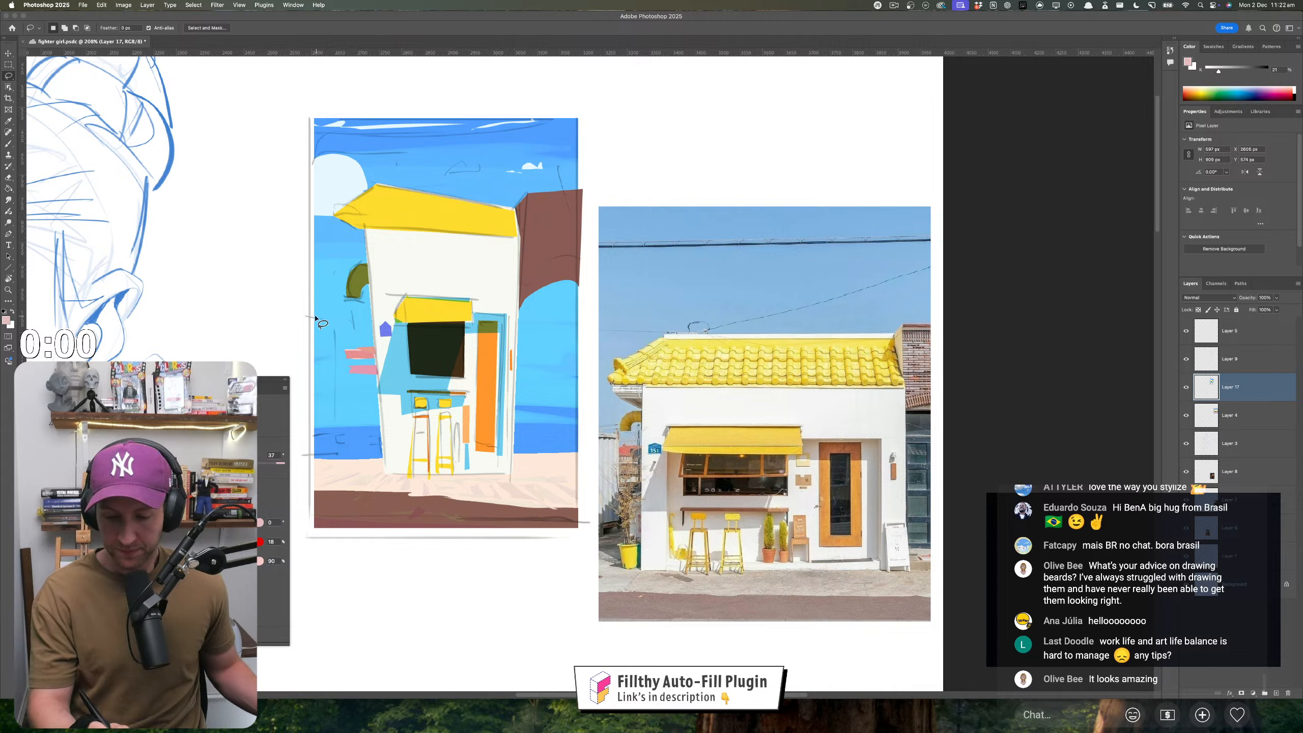
mouse_move(343, 327)
left_mouse_down()
mouse_move(342, 435)
mouse_move(314, 439)
left_mouse_up()
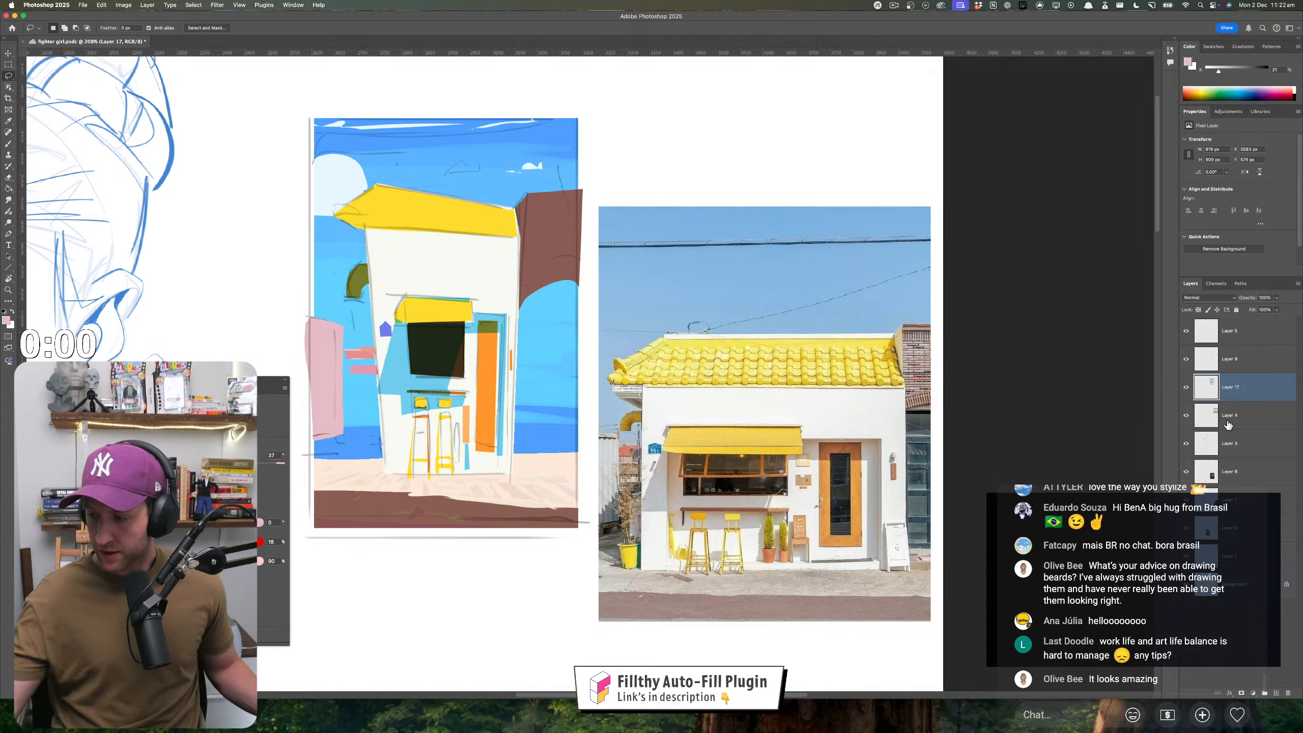
key("super+z")
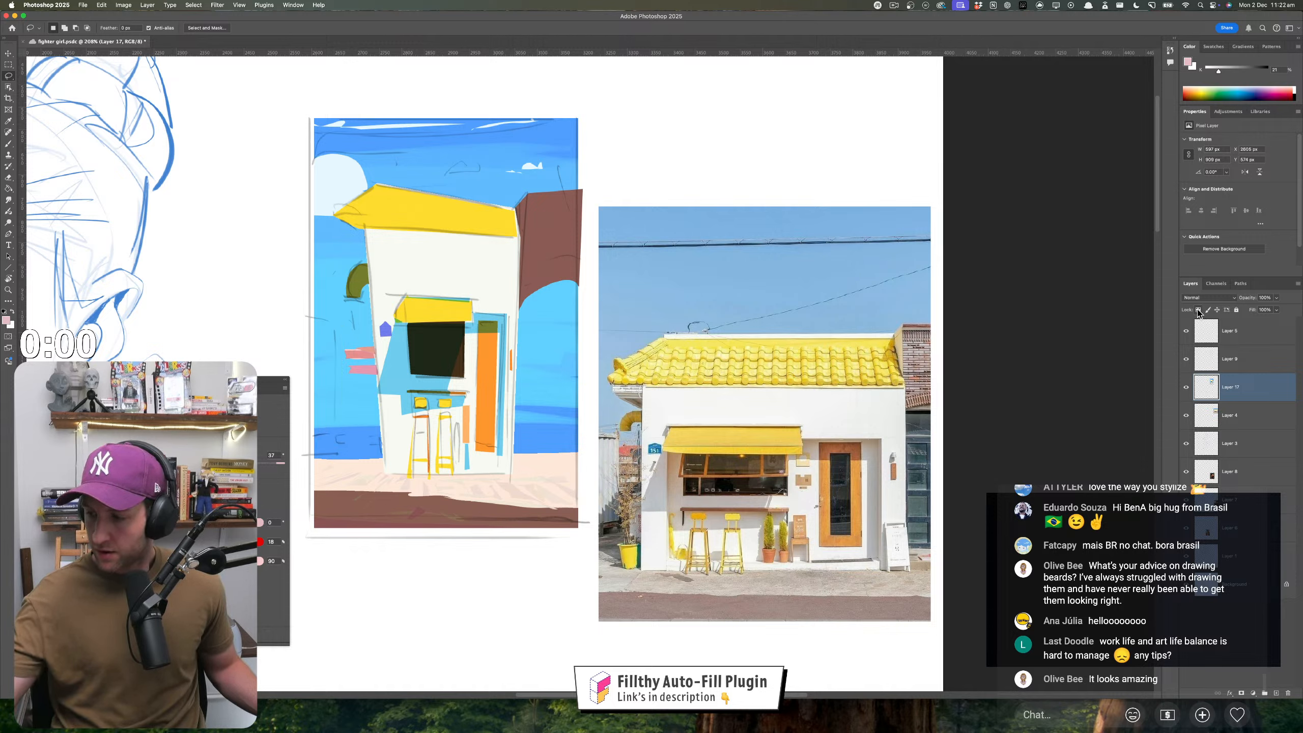
mouse_move(316, 331)
left_mouse_down()
mouse_move(351, 368)
mouse_move(348, 450)
mouse_move(319, 452)
mouse_move(352, 428)
mouse_move(344, 455)
mouse_move(303, 454)
left_mouse_up()
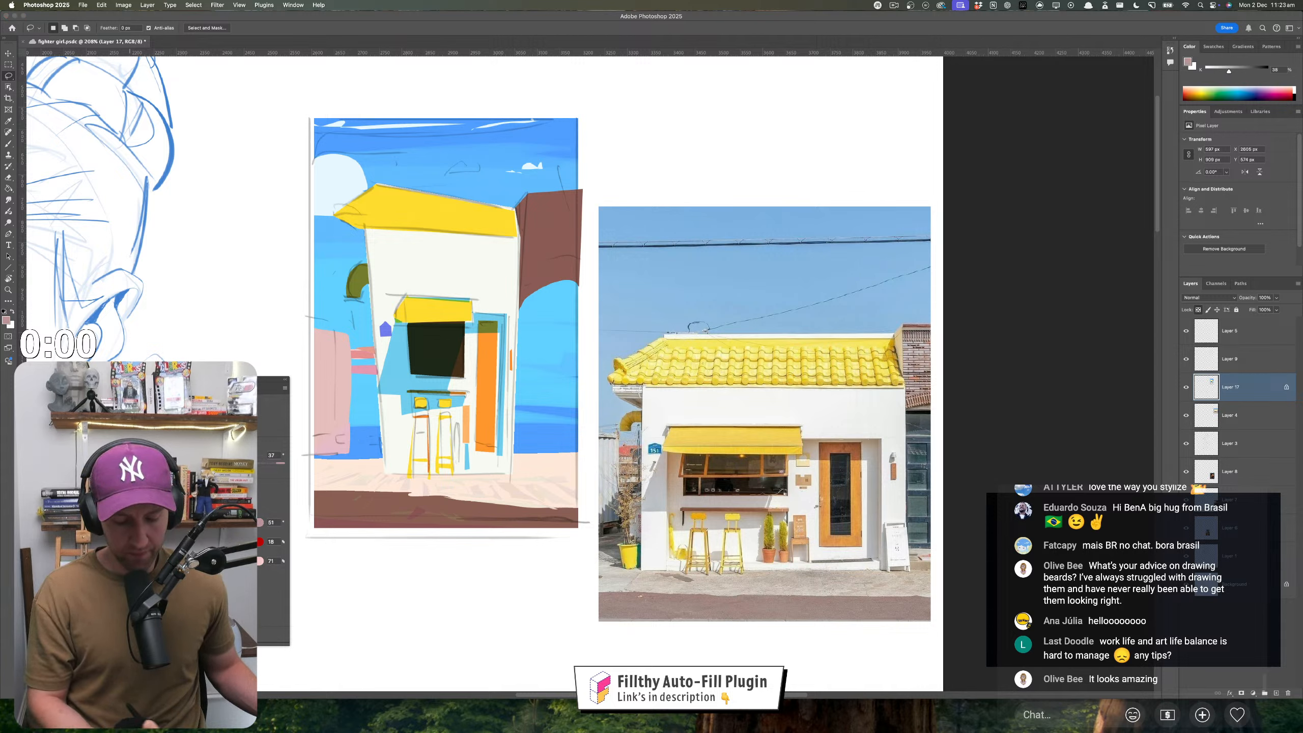
- Shift the colour to a muted grey-teal and fill a lassoed shadow over the base of the pink block
left_click(352, 412, "alt")
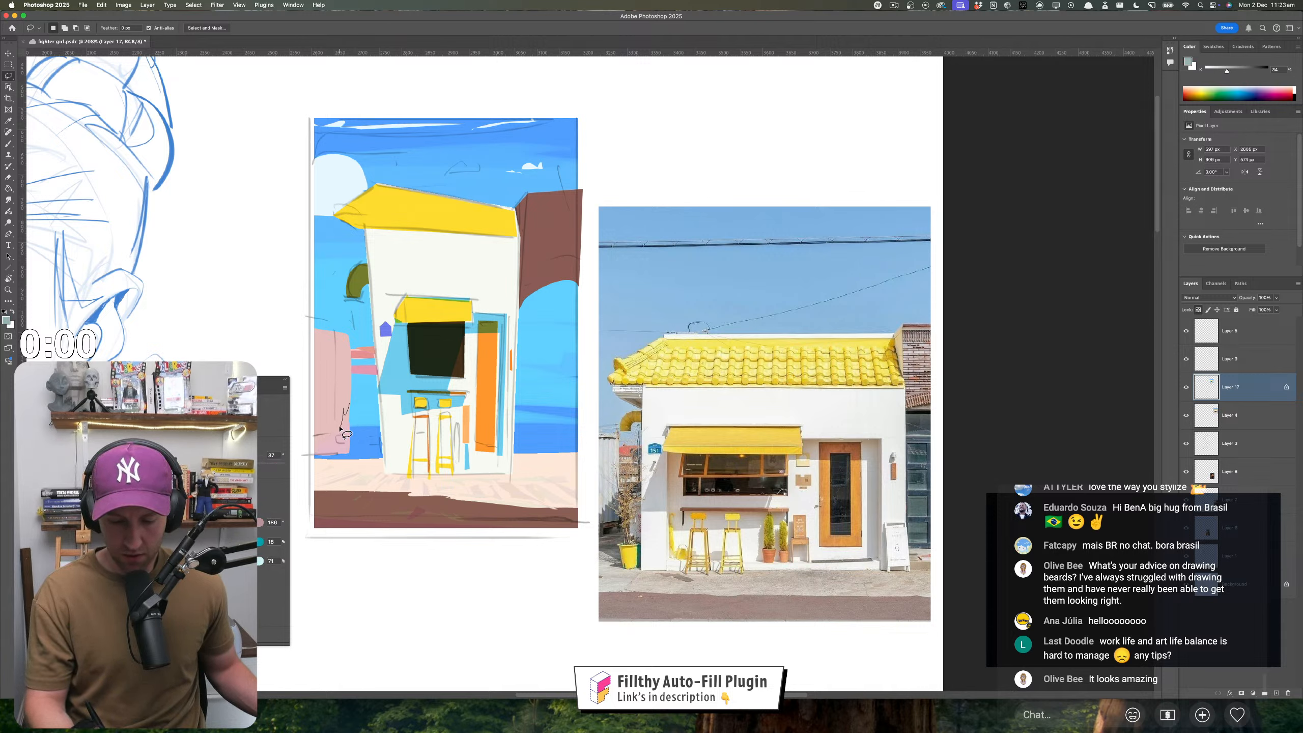
left_click_drag(335, 456, 310, 454)
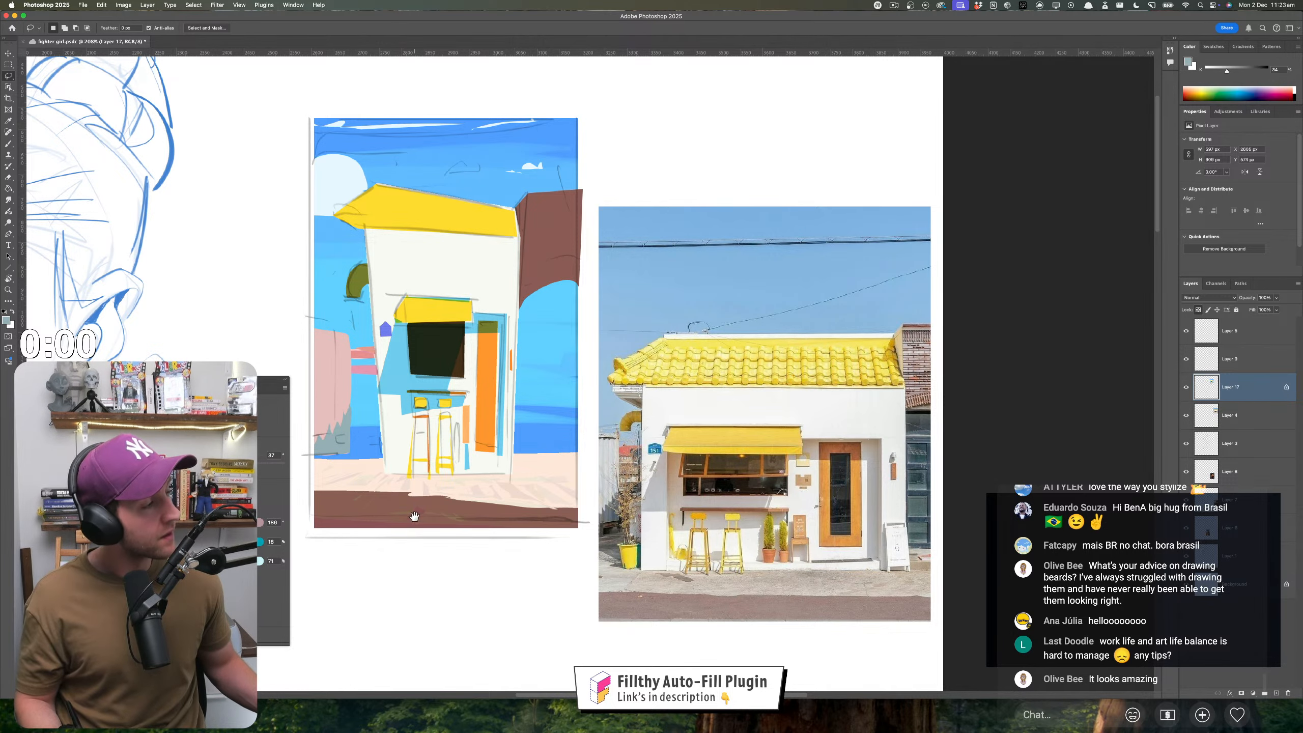
- Mix a deeper, more saturated teal and fill the area under the brown arch down to the sand
scroll(513, 478, "left", 1)
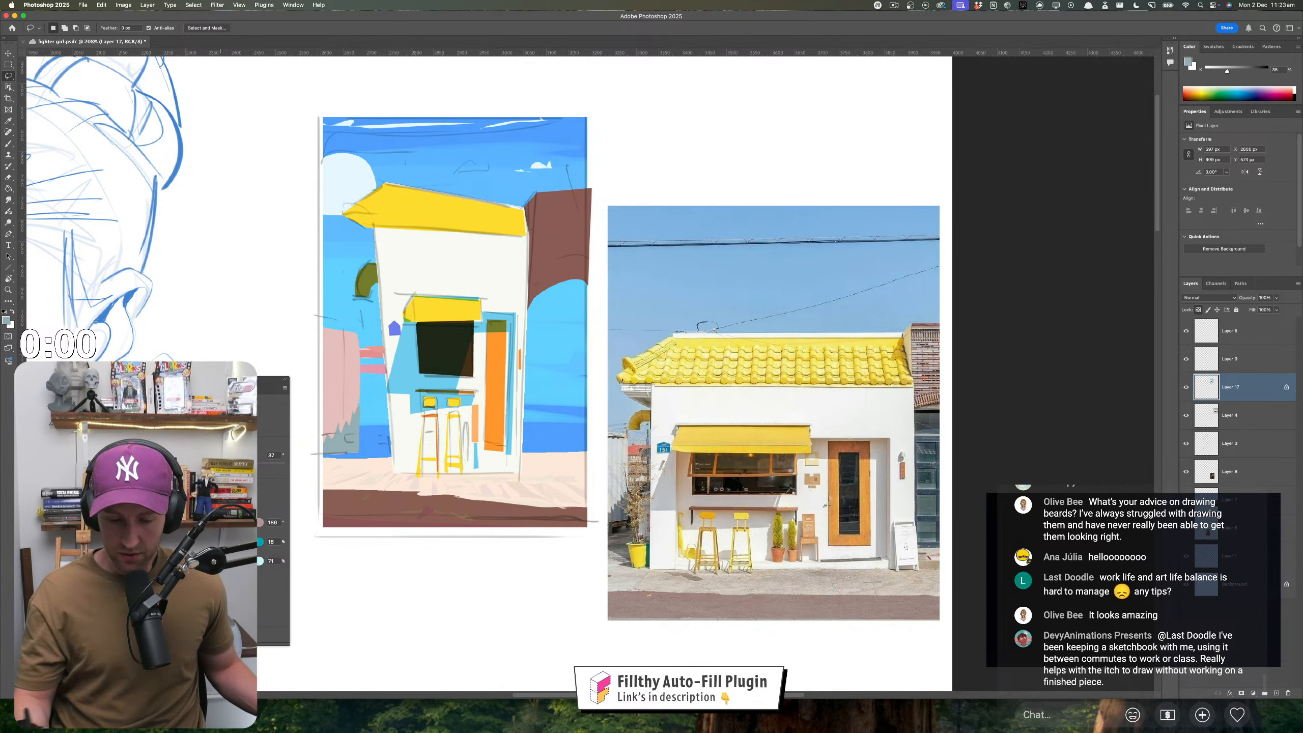
left_click_drag(216, 561, 157, 542)
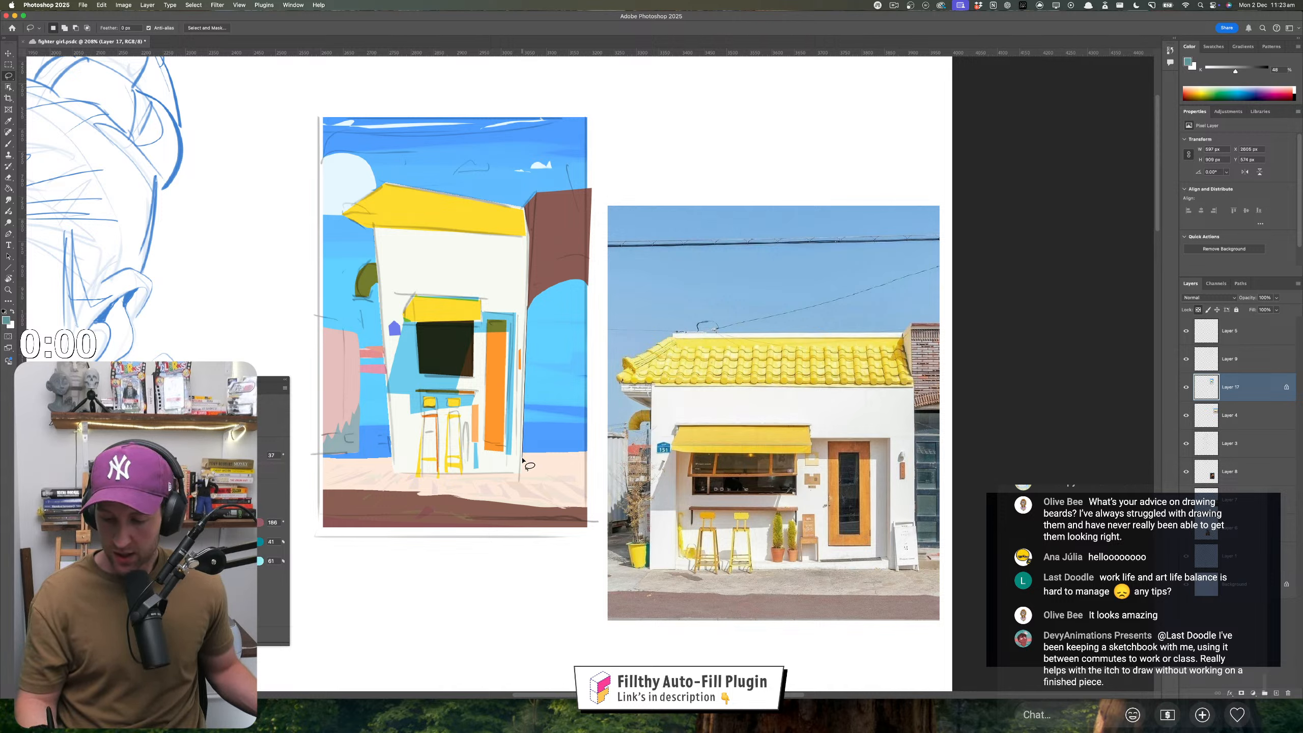
left_click(522, 455)
left_click(589, 456)
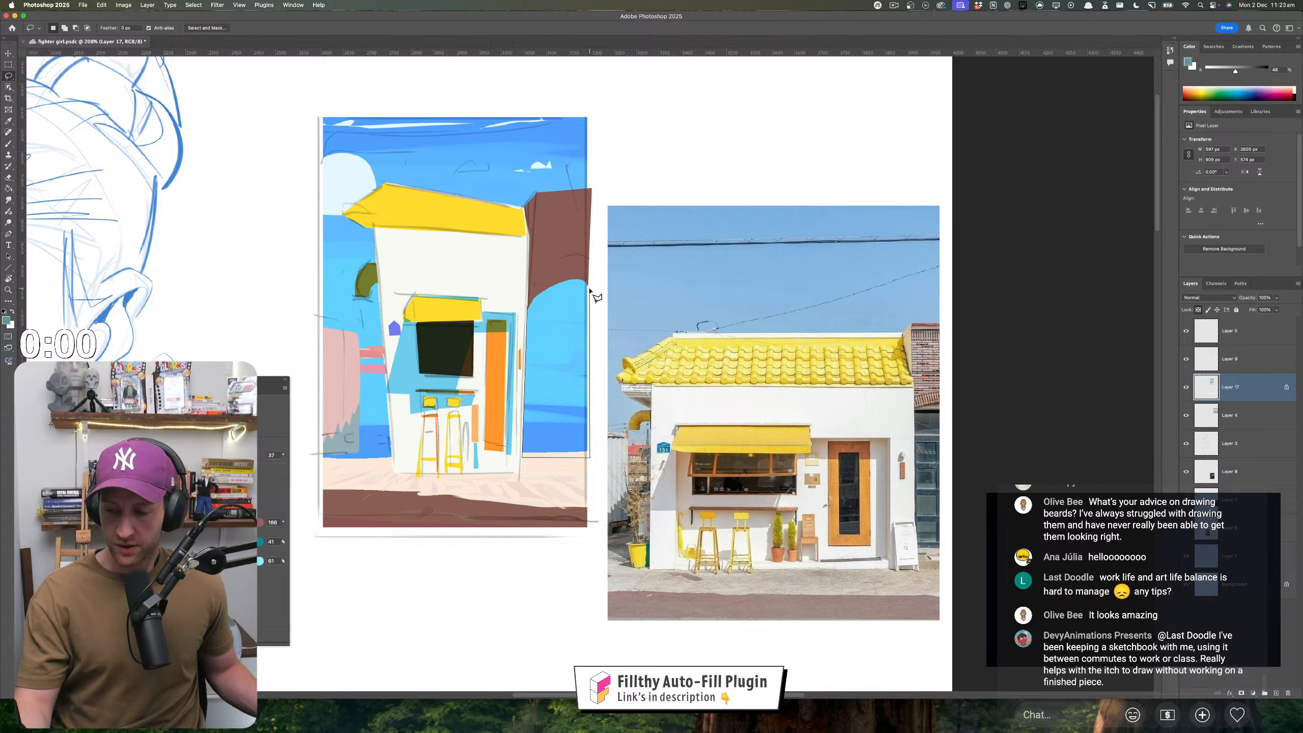
left_click(530, 306)
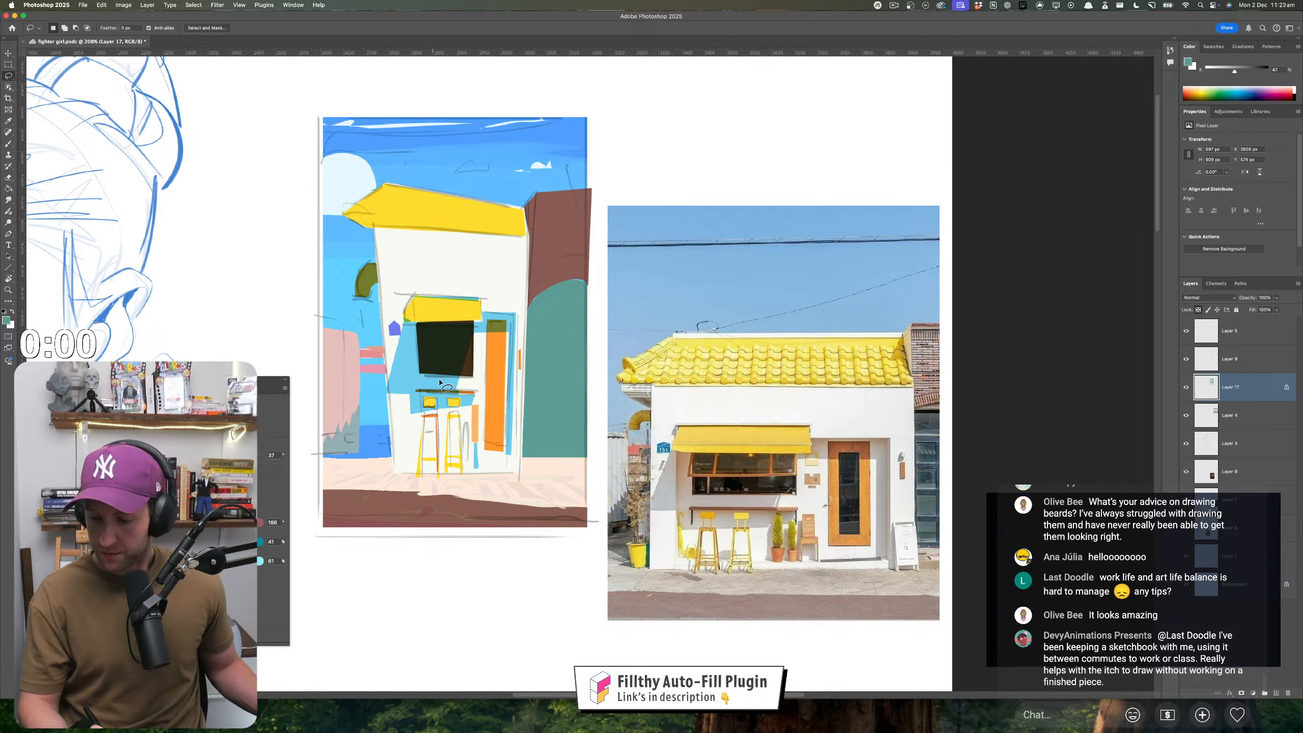
- Mix a dark blue and fill a lassoed thin strip along the top edge of the yellow awning
key("i")
left_click(437, 303)
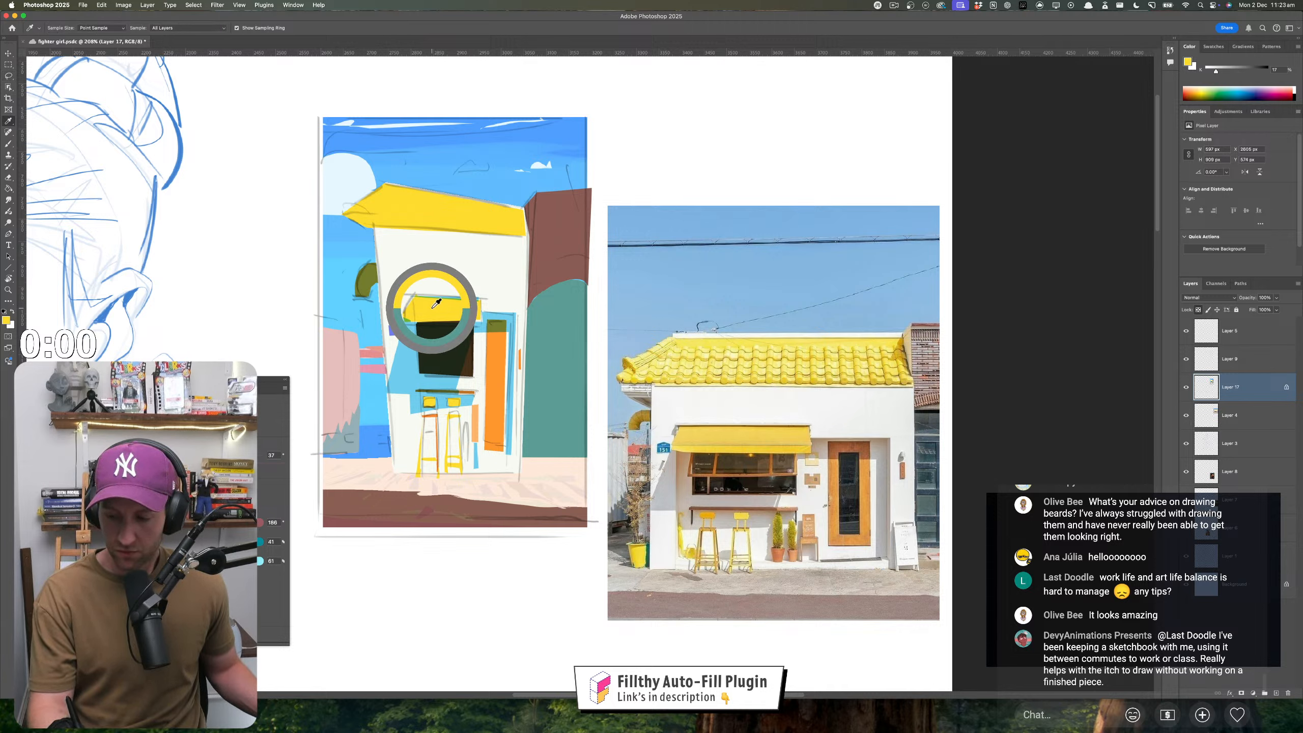
key("l")
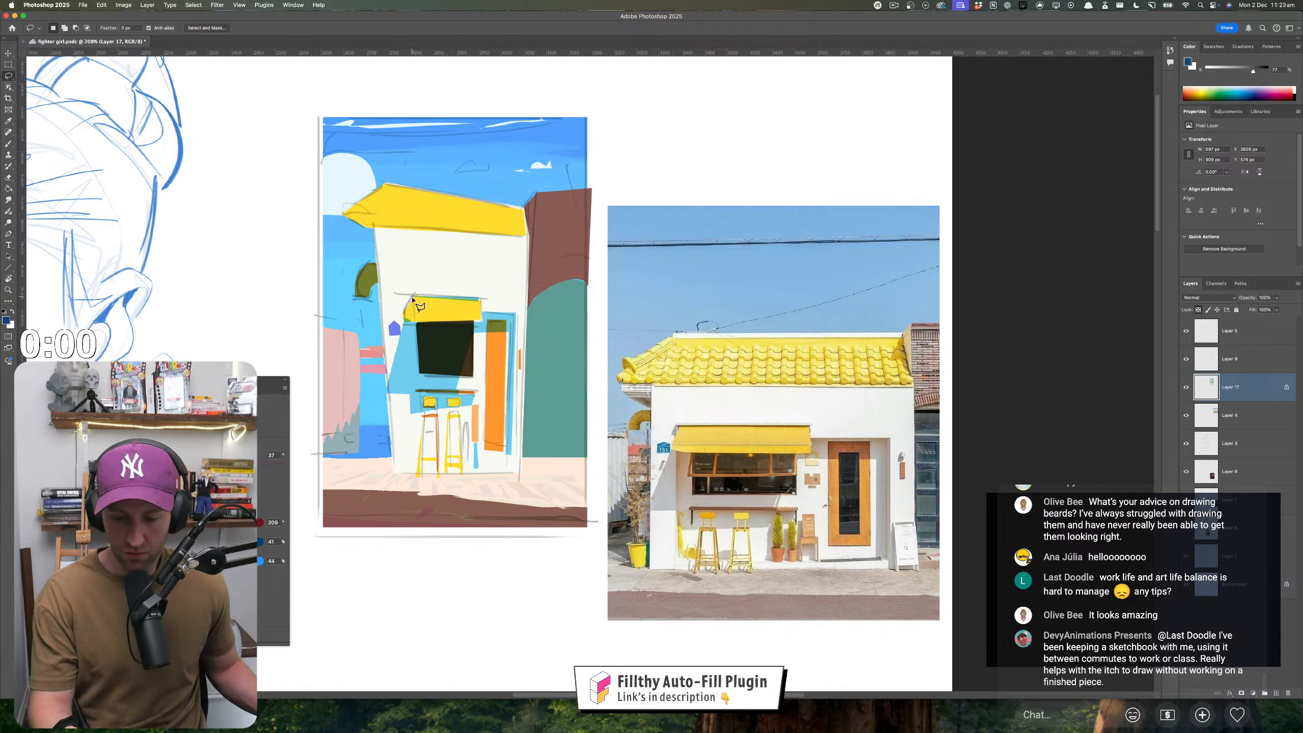
mouse_move(413, 298)
left_mouse_down()
mouse_move(481, 301)
mouse_move(413, 300)
left_mouse_up()
key("alt+BackSpace")
key("super+z")
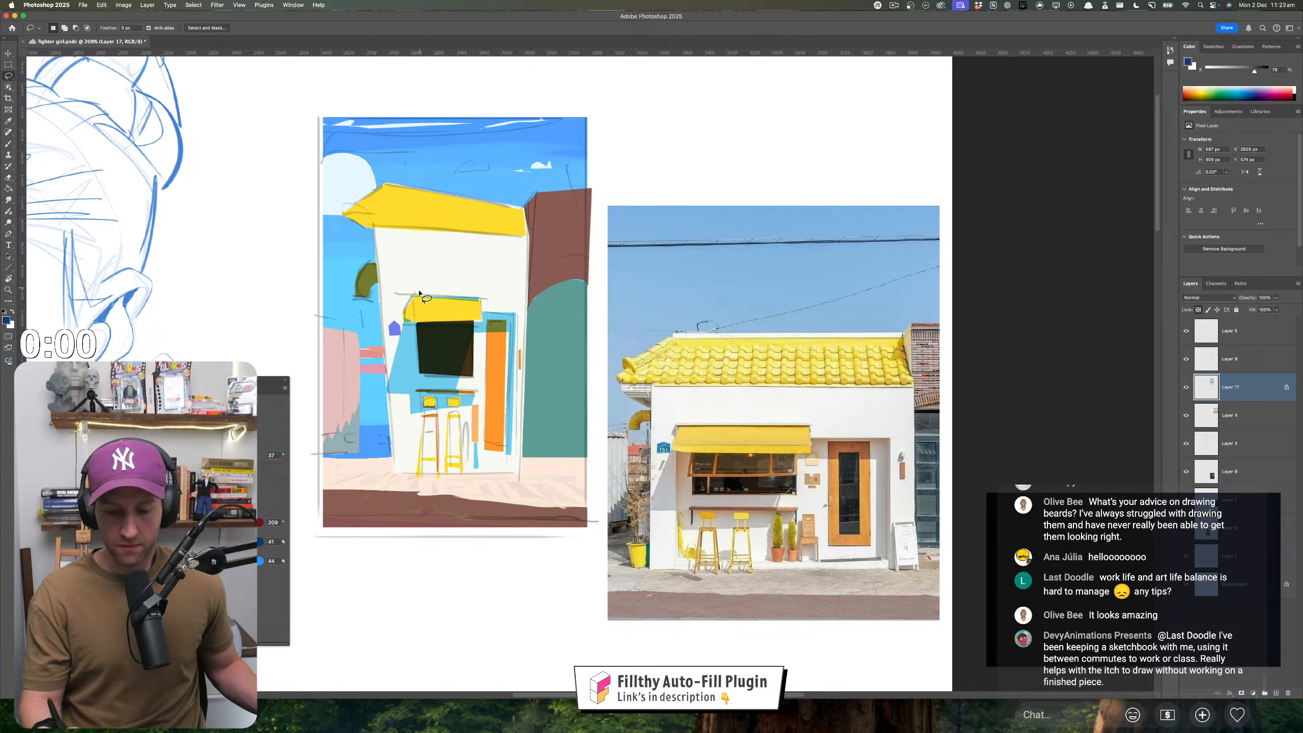
mouse_move(413, 297)
left_mouse_down()
mouse_move(492, 301)
mouse_move(413, 297)
left_mouse_up()
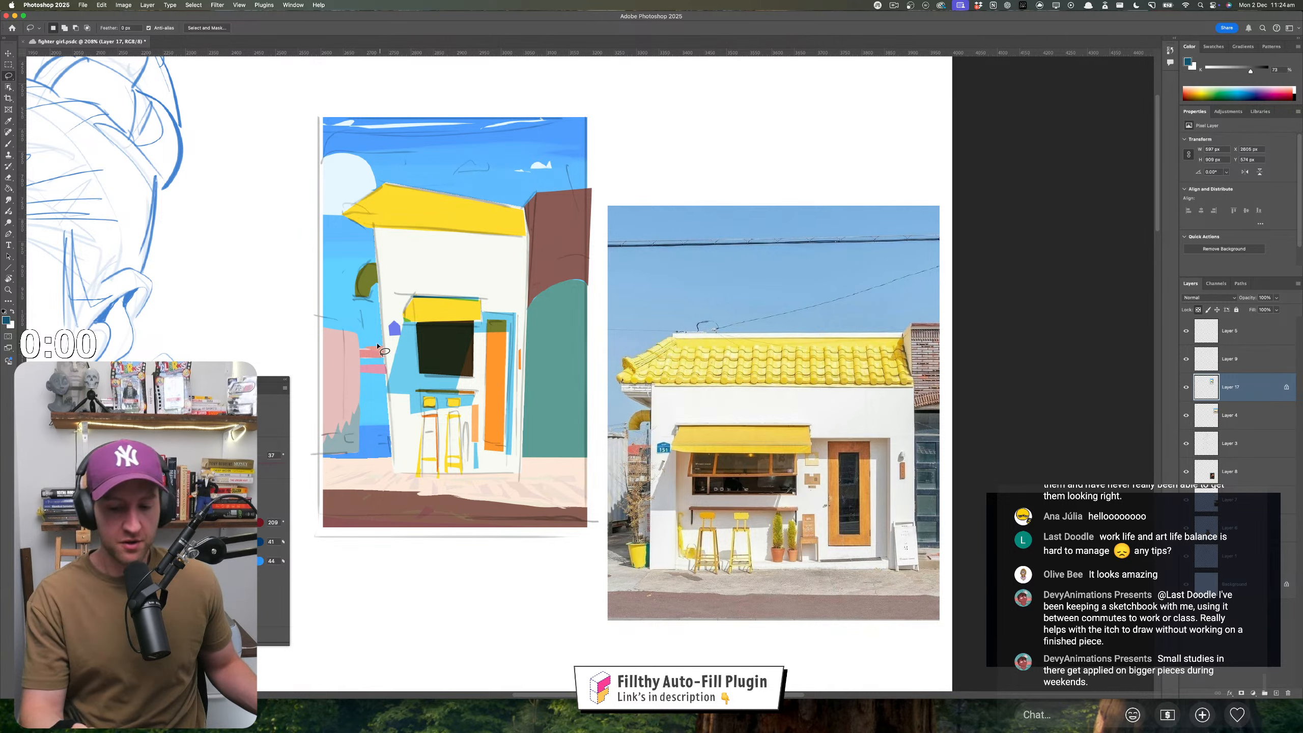
- Fill the gap between the two pink horizontal bars with sampled pale pink and recolour the neighbouring pink block pale lavender-grey
key("i")
left_click(359, 355)
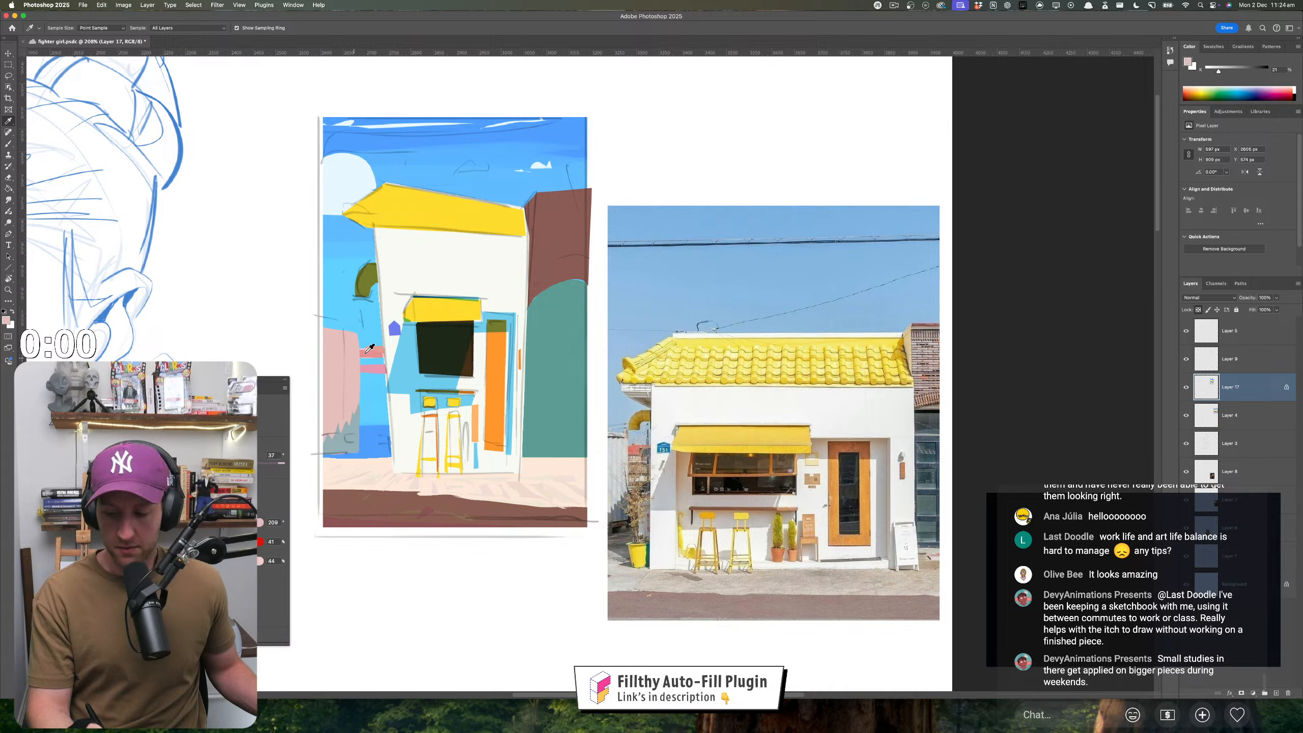
key("l")
left_click_drag(383, 368, 364, 354)
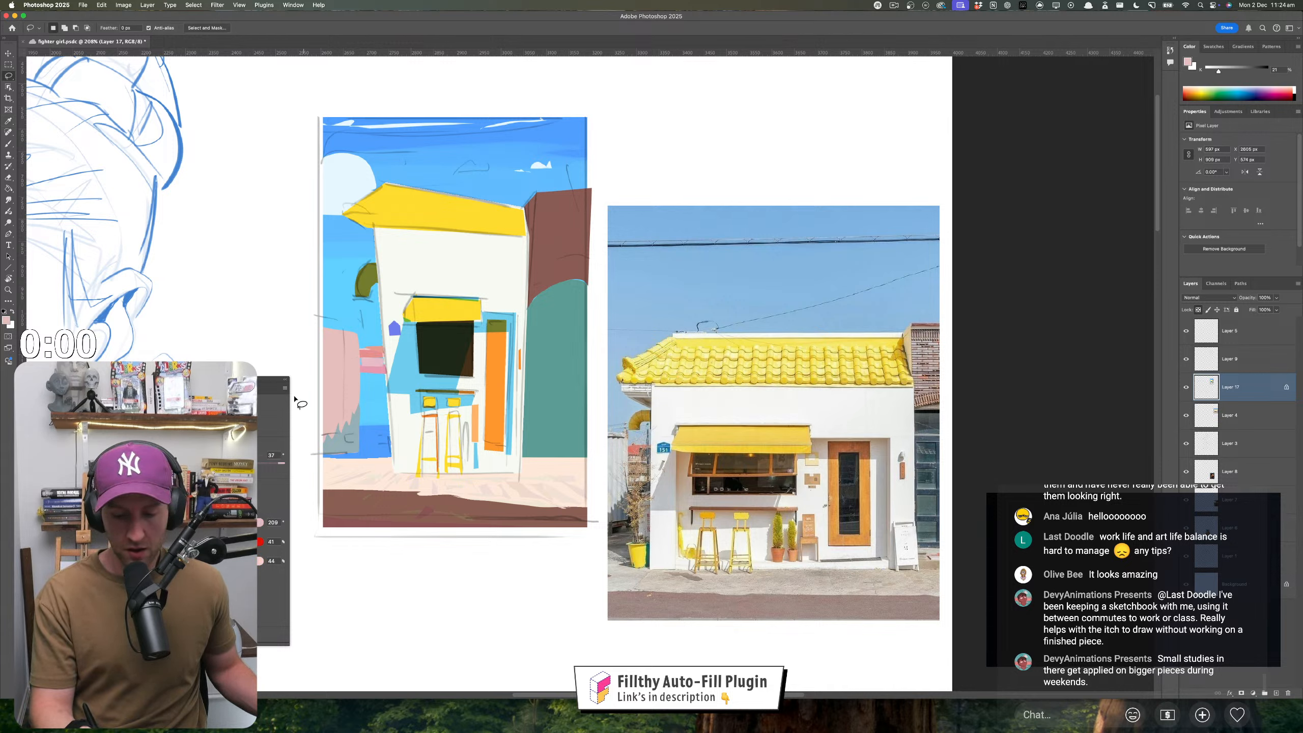
key("g")
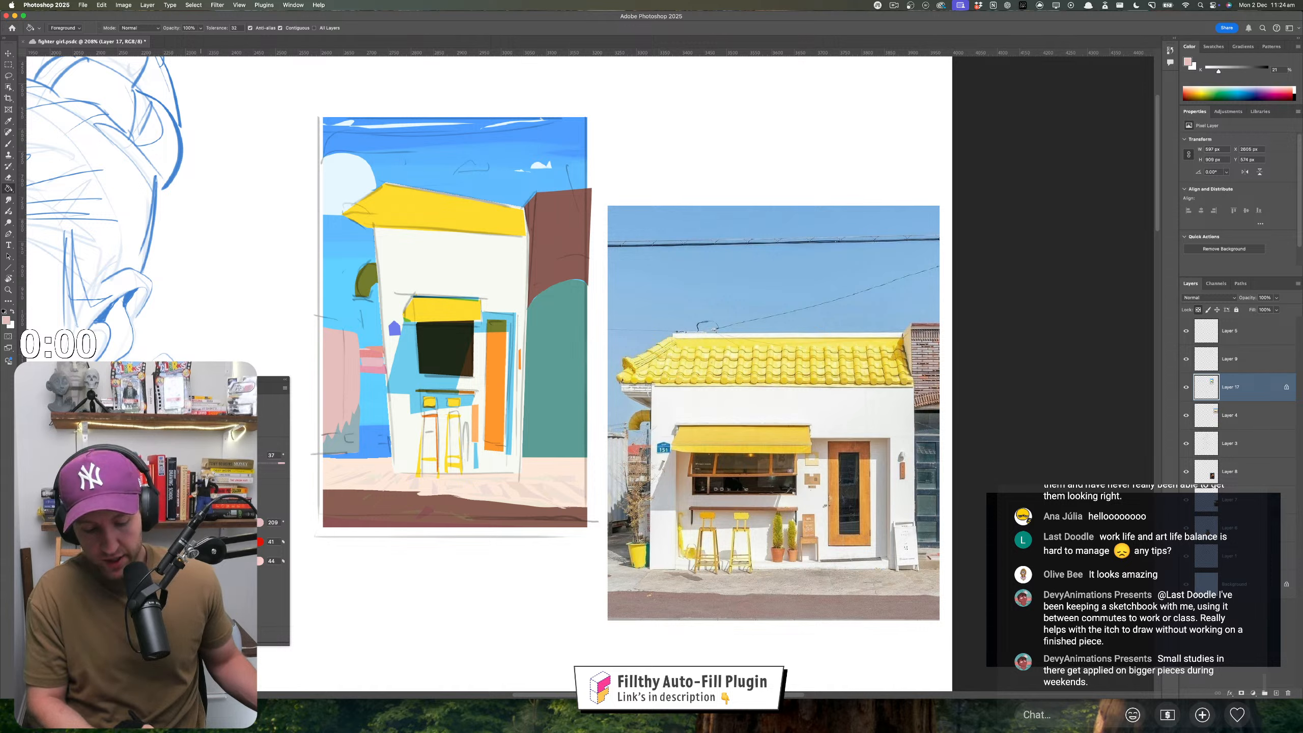
left_click(345, 394)
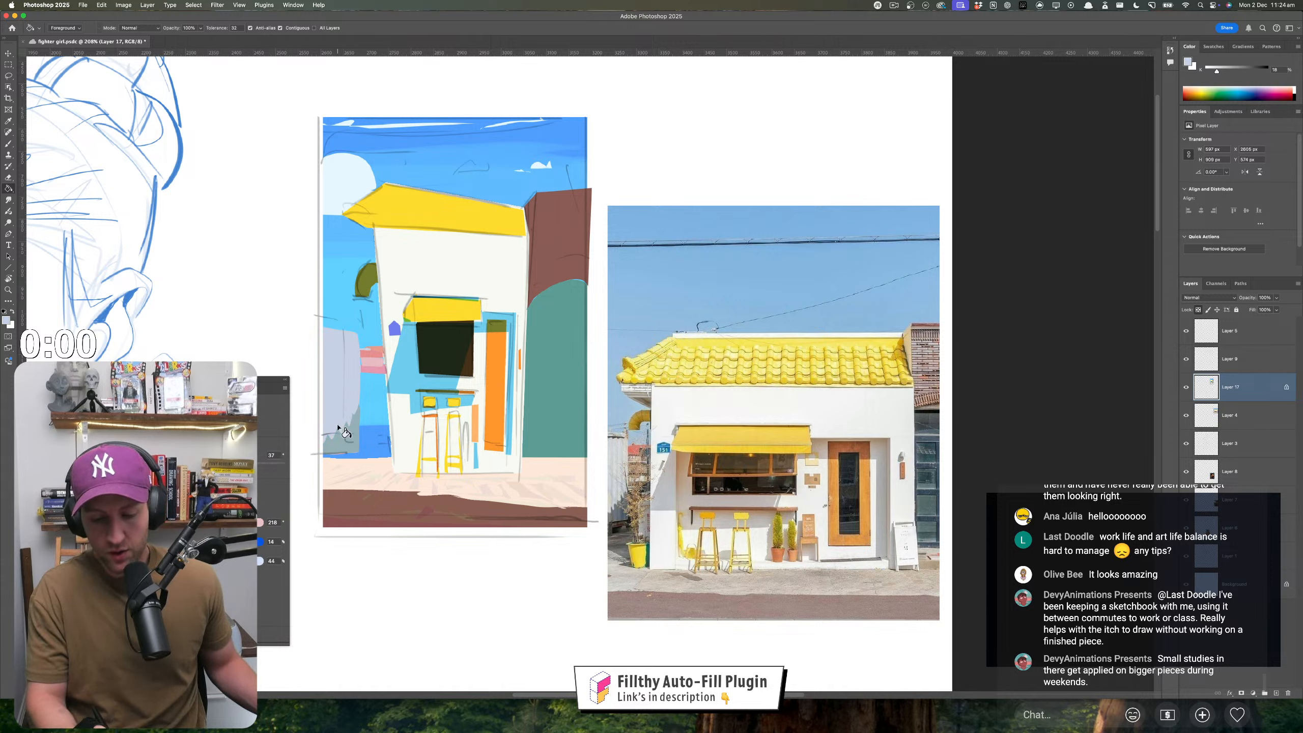
- Sample the stool's yellow, shift it to lime yellow and fill a lassoed plant pot beside the building's base
key("i")
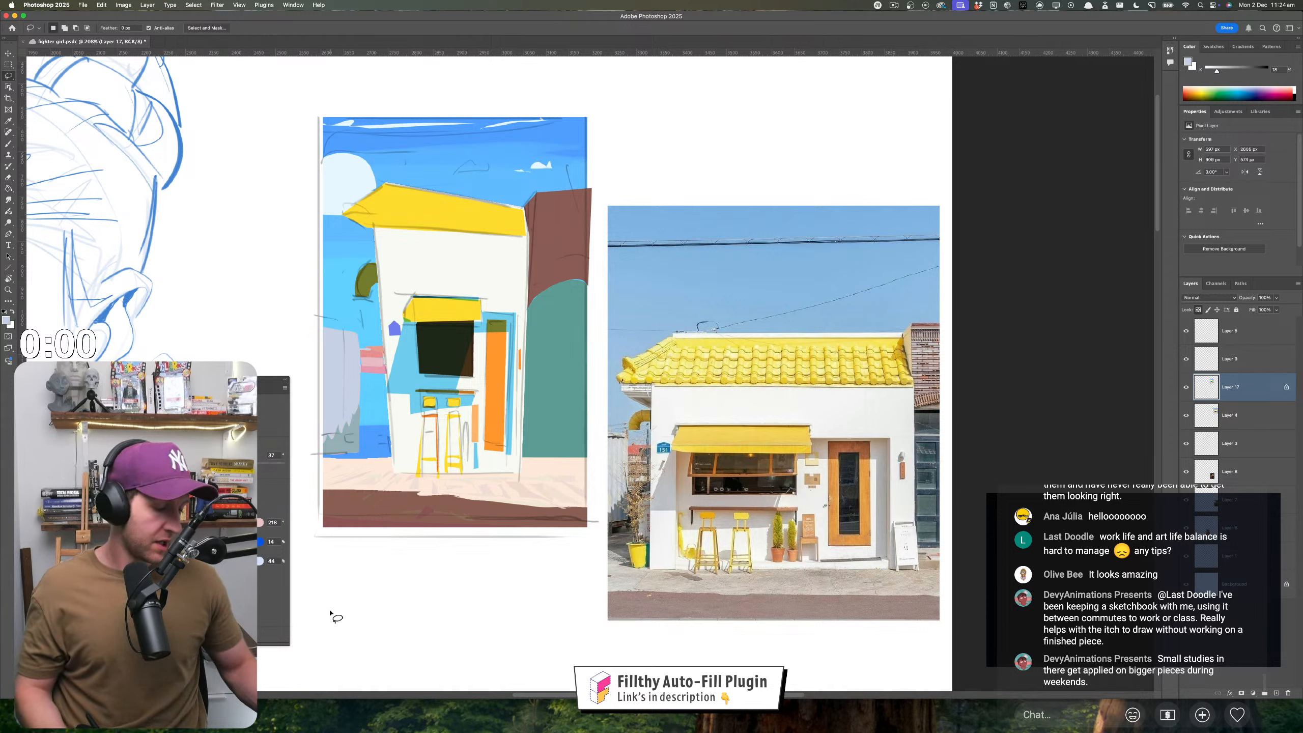
left_click(435, 395)
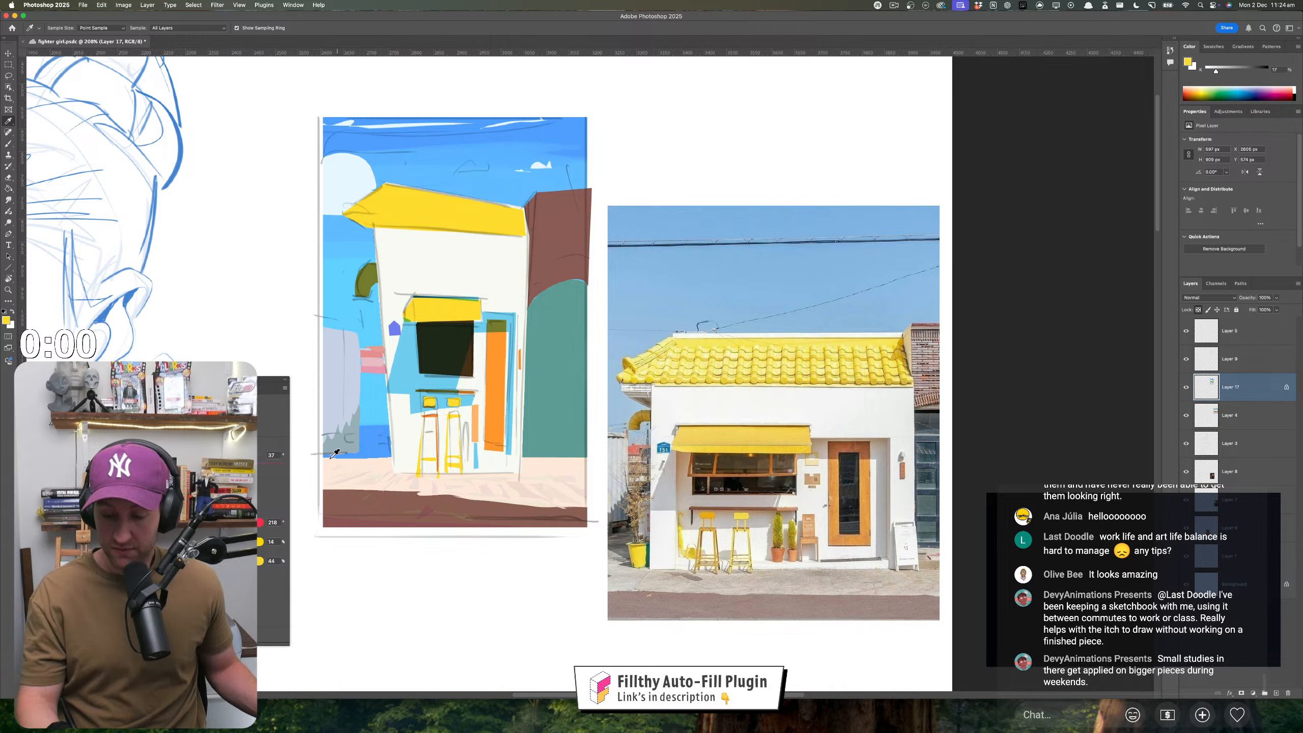
key("l")
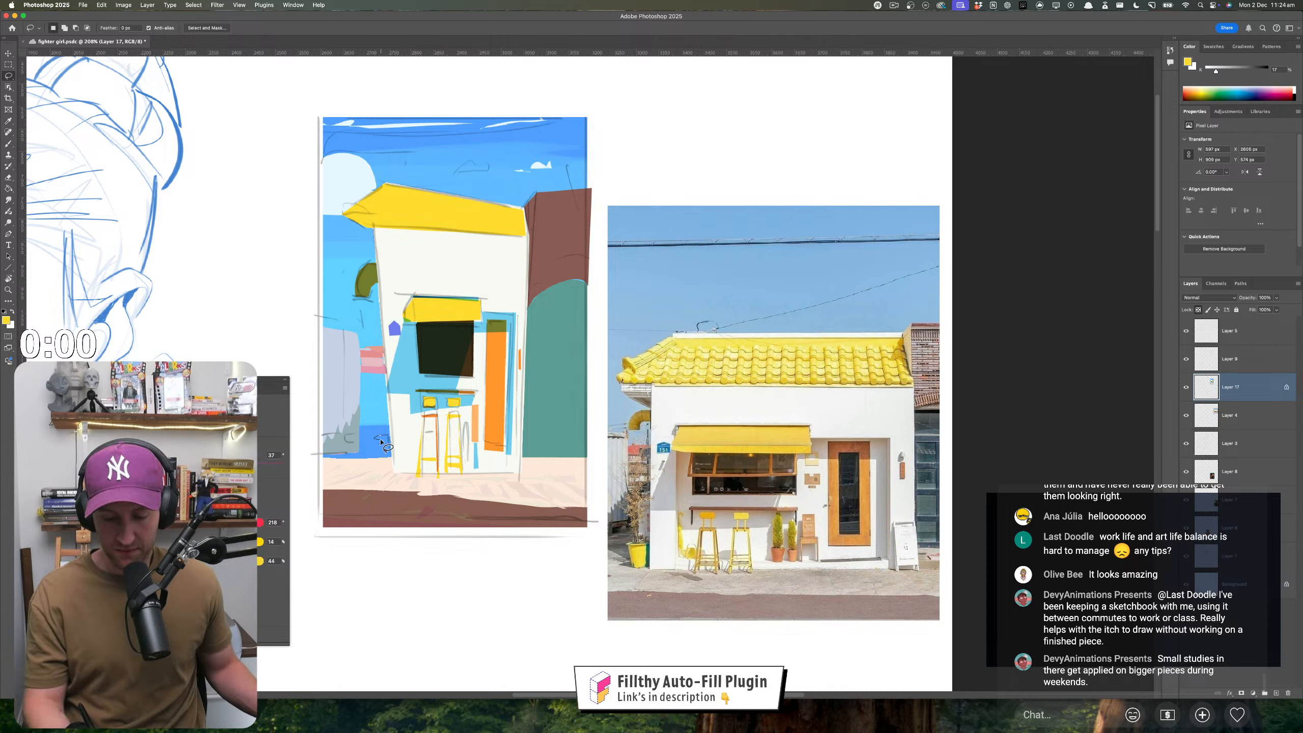
mouse_move(377, 444)
left_mouse_down()
mouse_move(388, 476)
mouse_move(403, 464)
mouse_move(377, 436)
left_mouse_up()
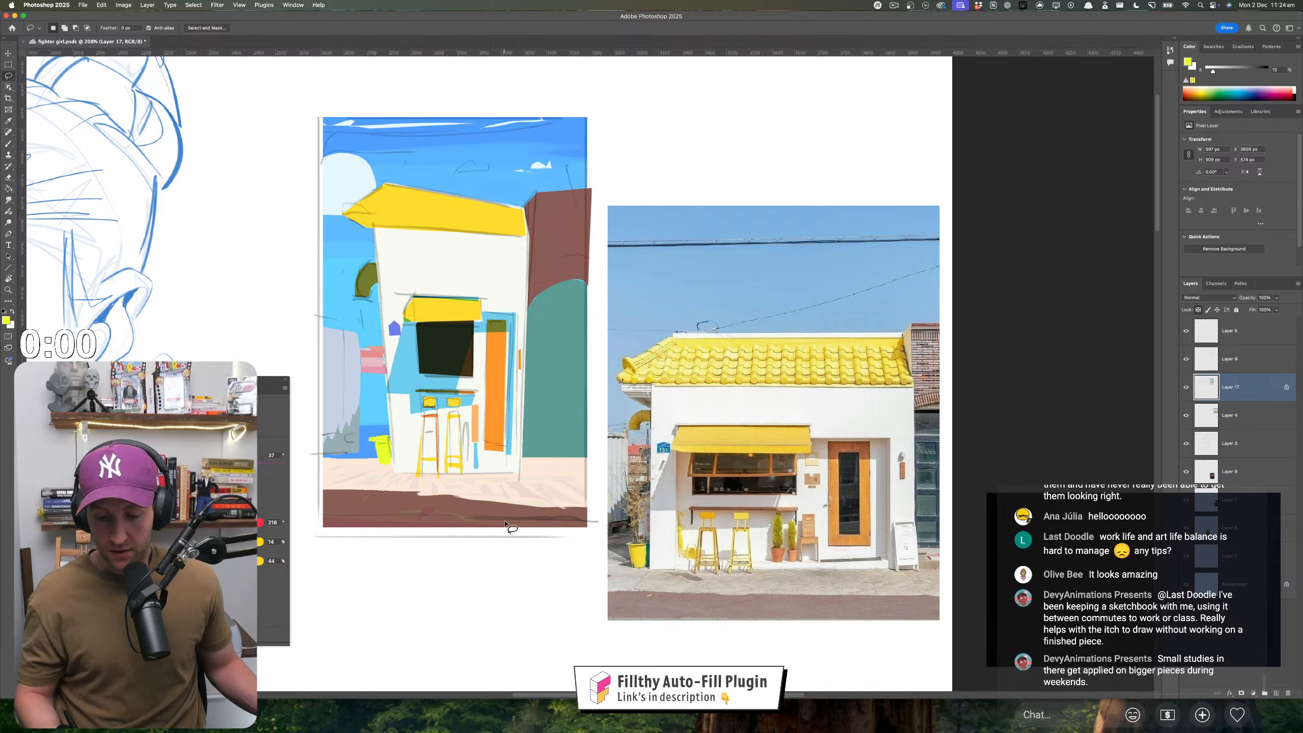
- Hide the rough line-sketch layer above the colour layers so only the painted shapes show
left_click_drag(455, 566, 428, 569)
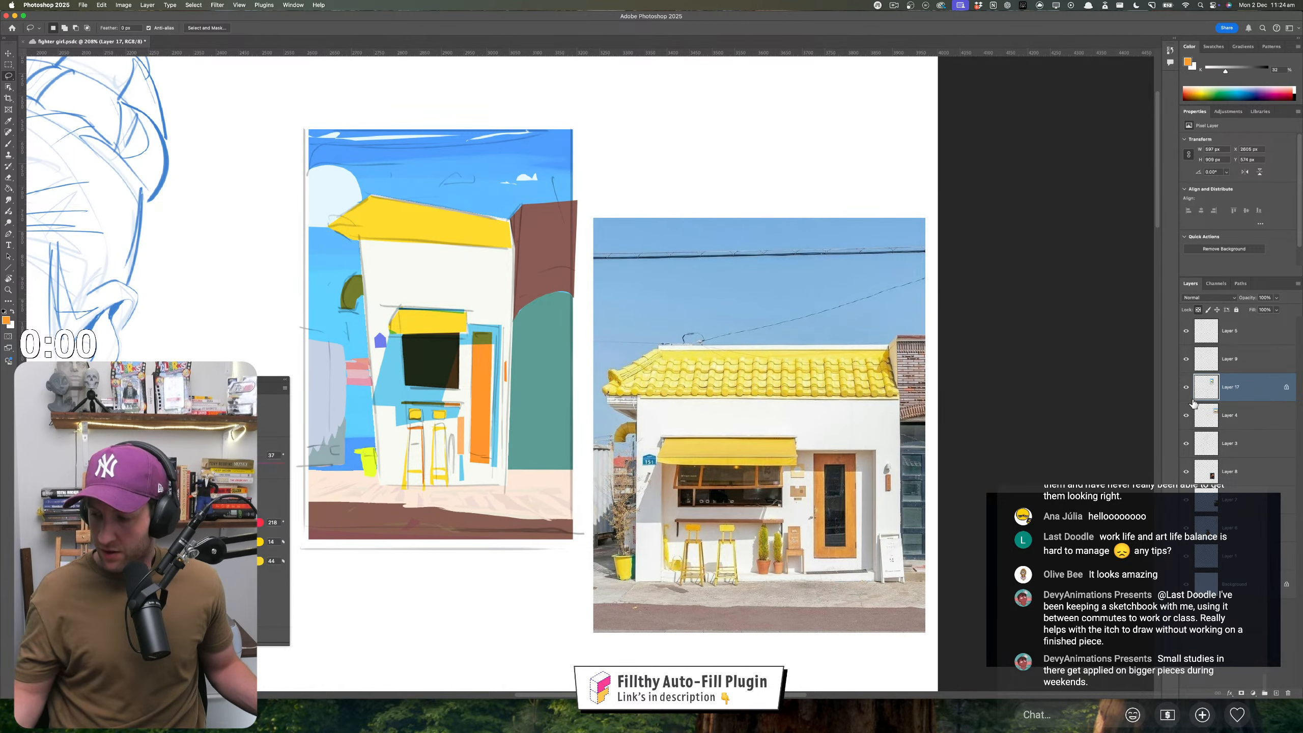
left_click(1185, 359)
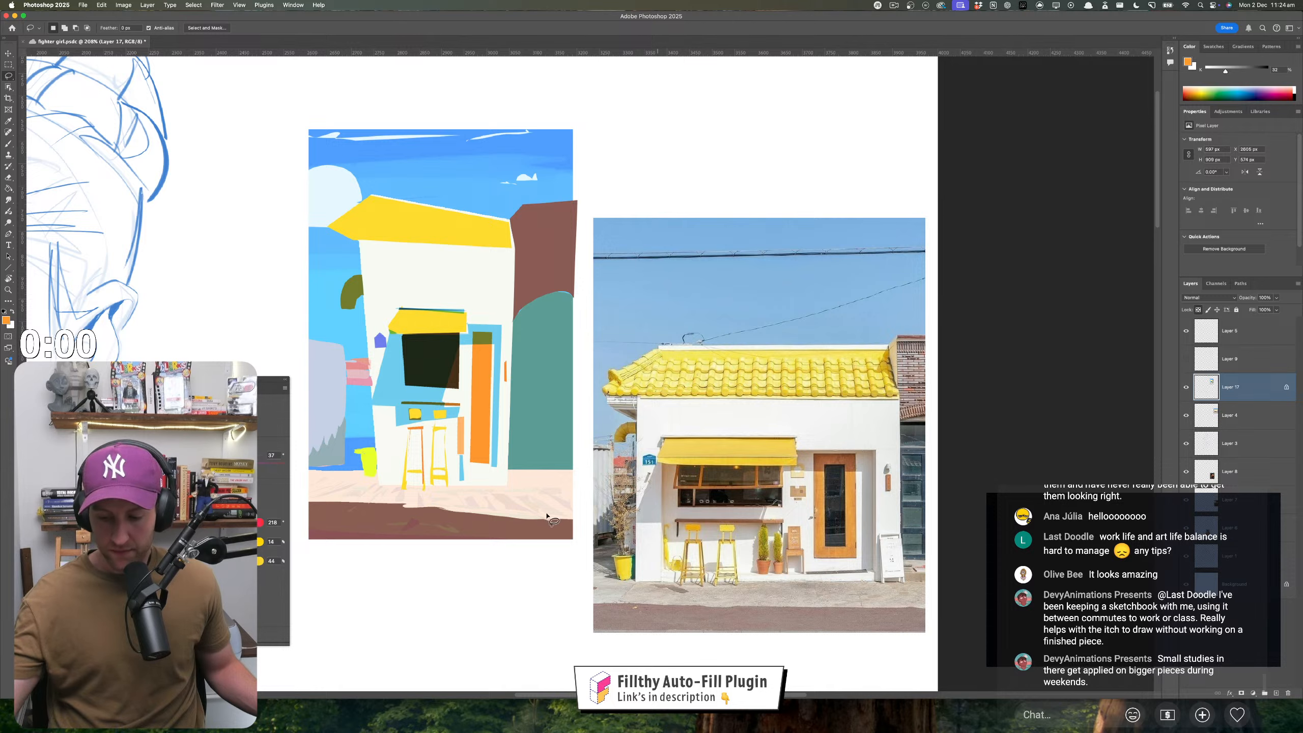
left_click_drag(456, 518, 451, 513)
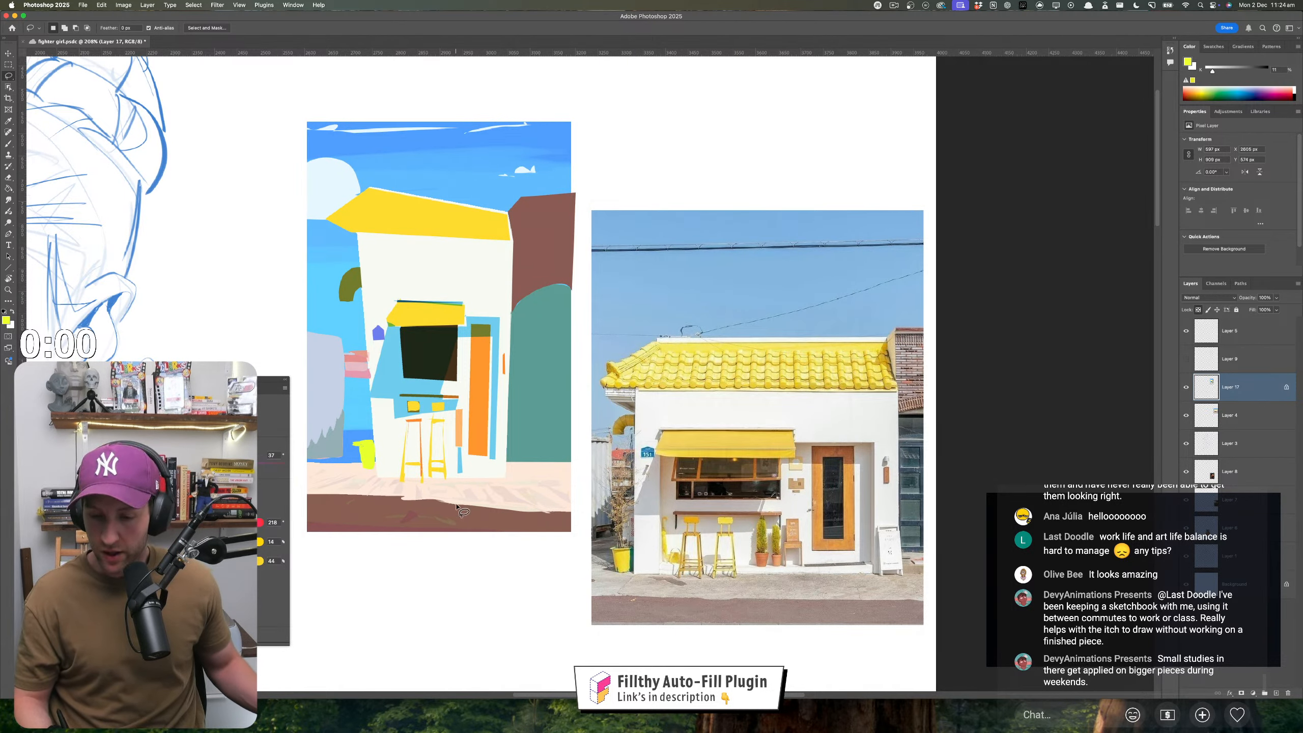
key("i")
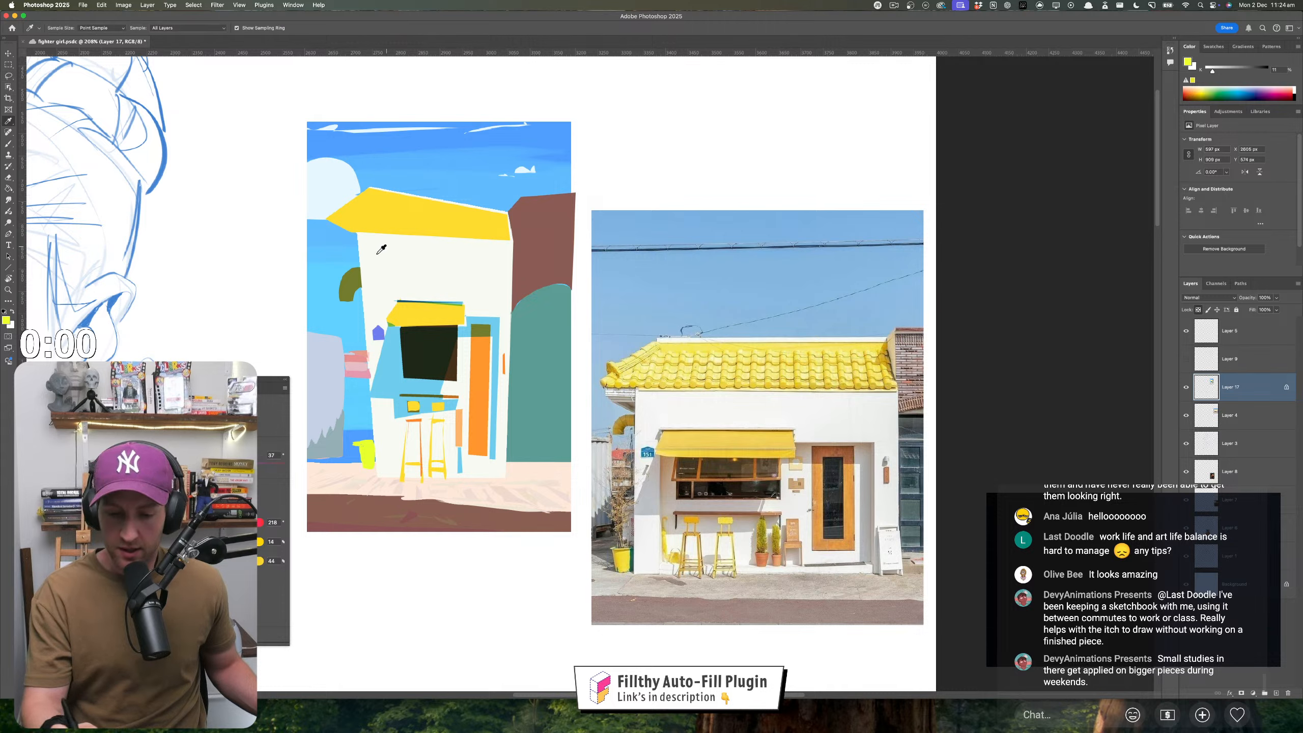
left_click(379, 254)
key("l")
key("x")
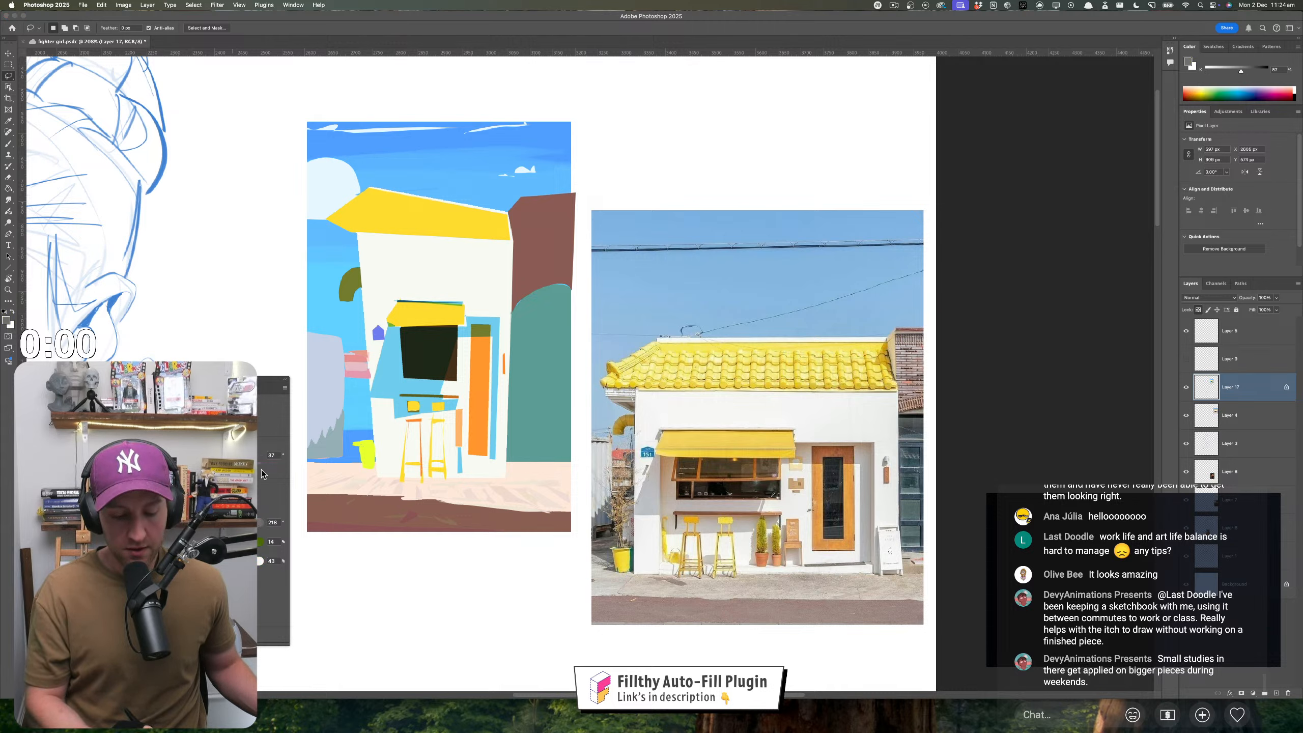
mouse_move(355, 233)
left_mouse_down()
mouse_move(331, 237)
mouse_move(360, 245)
left_mouse_up()
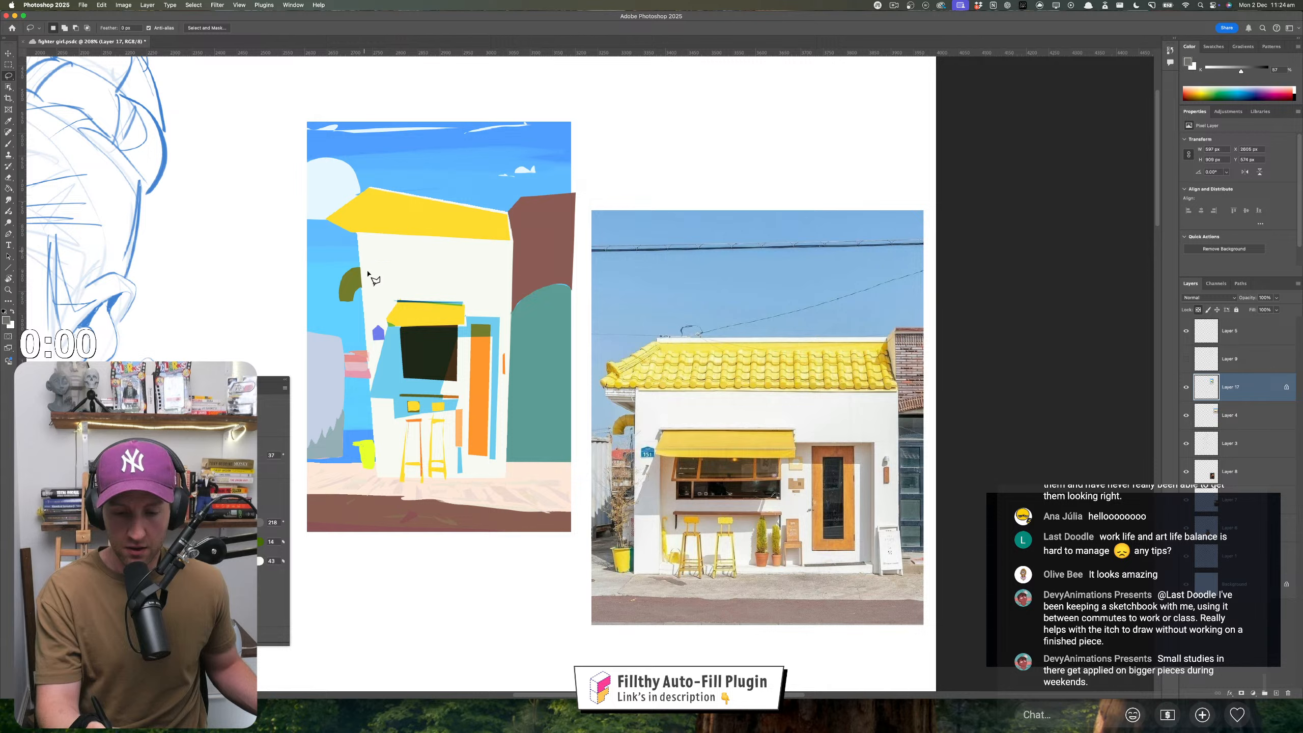
key("ctrl+d")
- Fill a lassoed white eave board under the roof's overhang at the wall's upper corner
key("x")
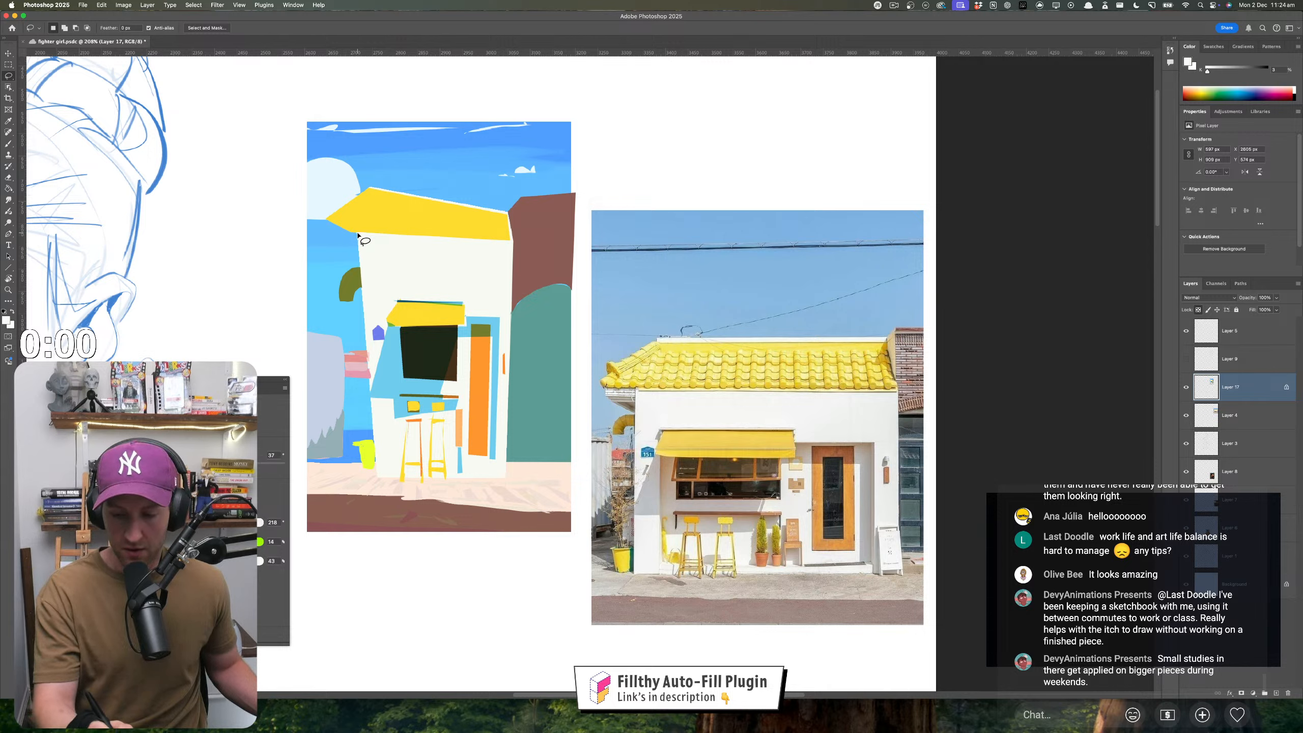
mouse_move(357, 234)
left_mouse_down()
mouse_move(331, 232)
mouse_move(334, 246)
mouse_move(358, 247)
mouse_move(360, 231)
mouse_move(476, 319)
mouse_move(361, 264)
mouse_move(334, 239)
left_mouse_up()
key("alt+BackSpace")
key("ctrl+d")
- Sample the light blue beside the awning and fill a small shadow shape on the underside of the white eave
key("i")
left_click(466, 320)
key("l")
key("alt+BackSpace")
key("ctrl+d")
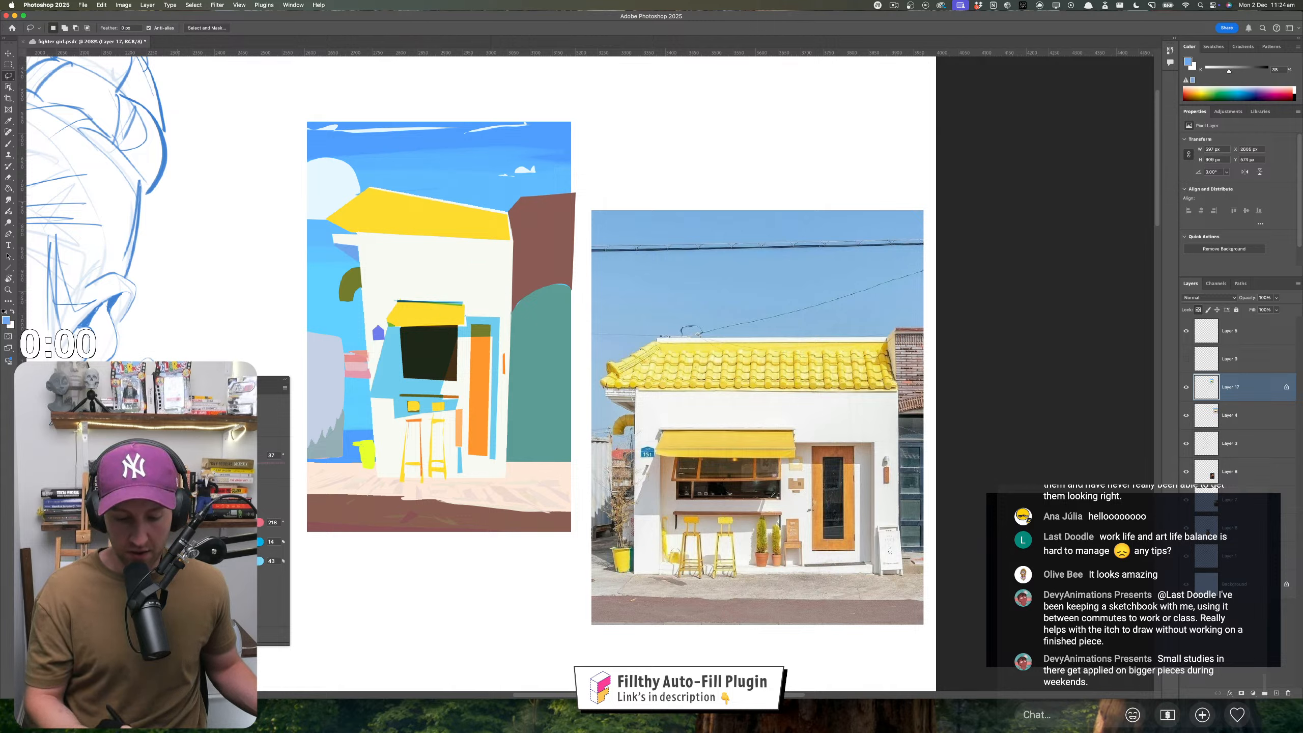
- Darken the blue and fill a smaller lassoed shadow accent within the eave's blue underside
left_click(178, 482)
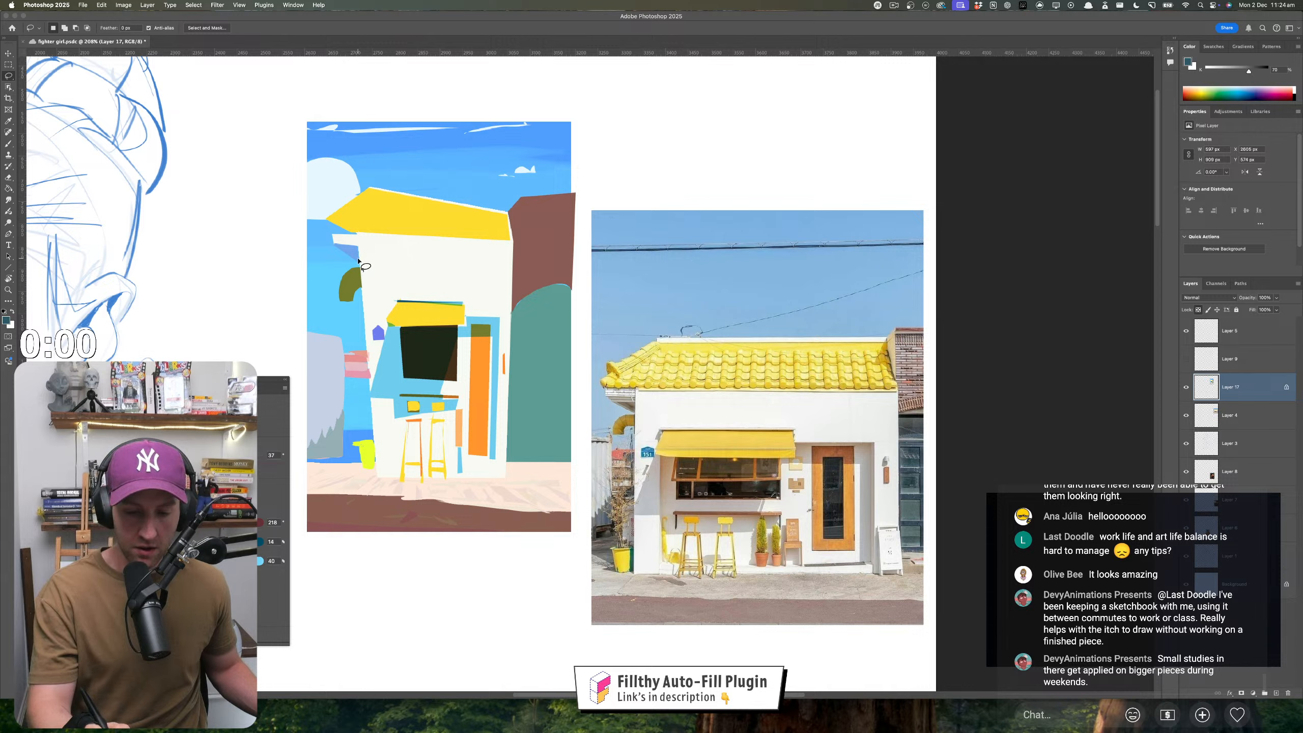
mouse_move(347, 249)
left_mouse_down()
mouse_move(359, 261)
mouse_move(348, 244)
left_mouse_up()
key("alt+BackSpace")
key("ctrl+d")
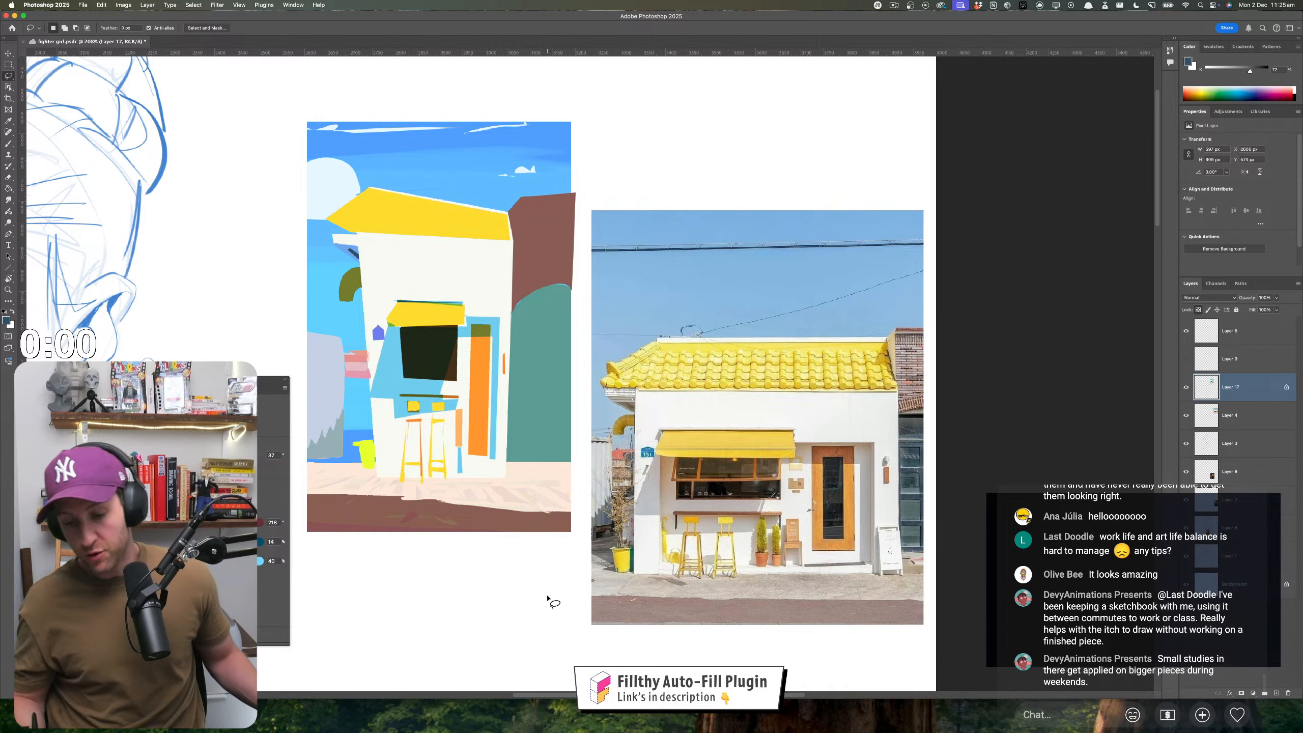
- Mix a dark olive from the awning's yellow and fill a thin lassoed shadow line across the wall beneath the roof board
key("i")
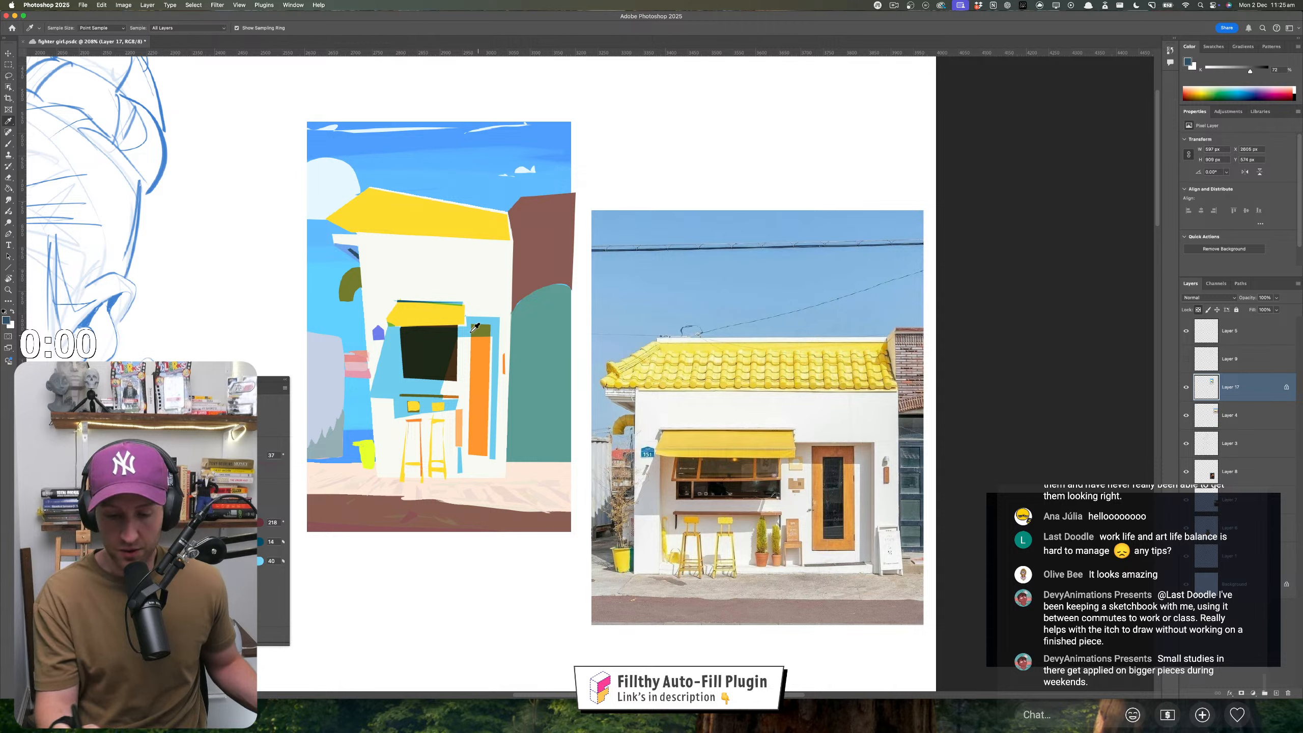
left_click(436, 310)
key("l")
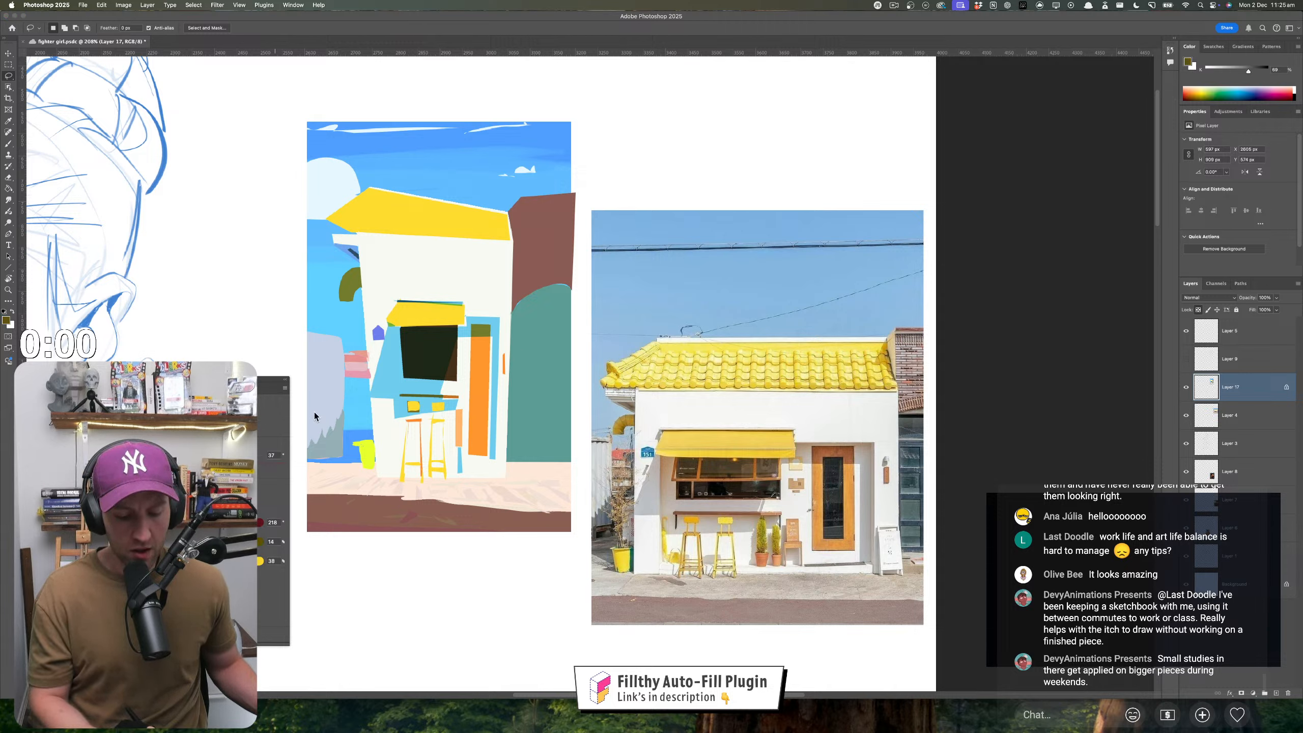
mouse_move(361, 237)
left_mouse_down()
mouse_move(515, 250)
mouse_move(505, 245)
left_mouse_up()
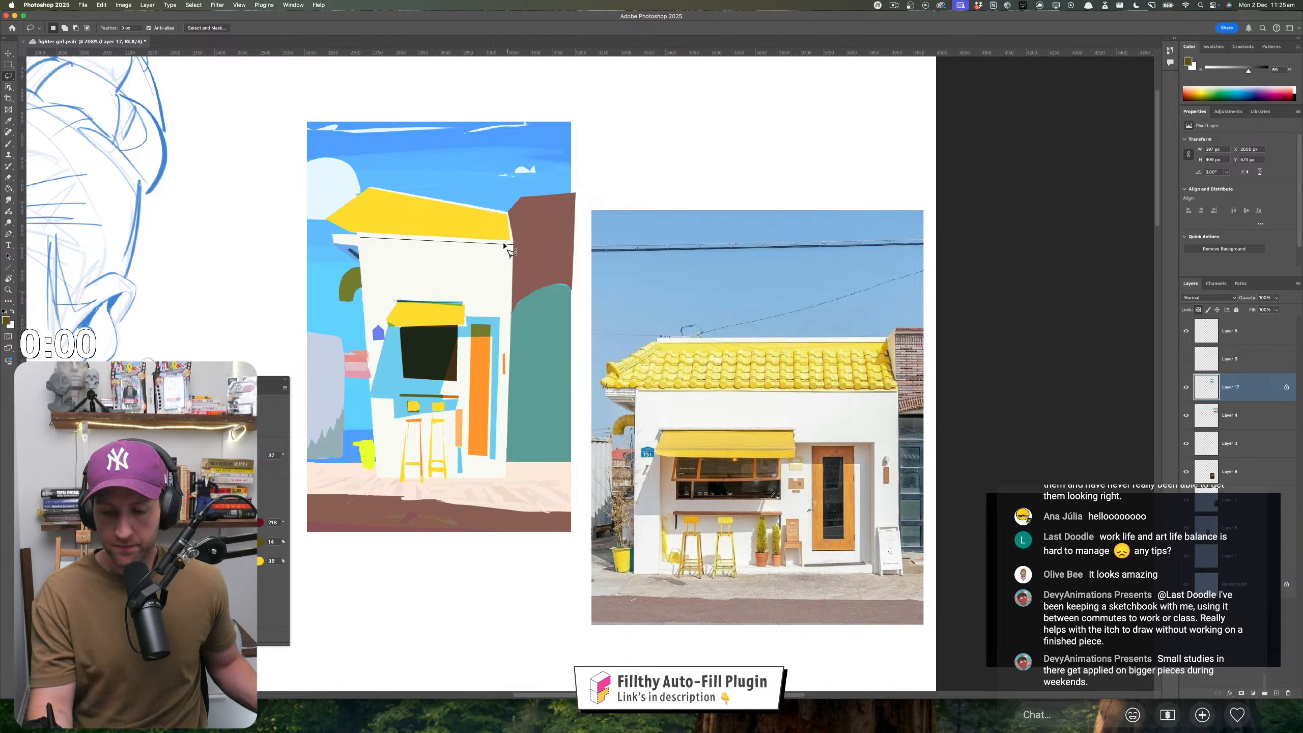
left_click(356, 236, "alt")
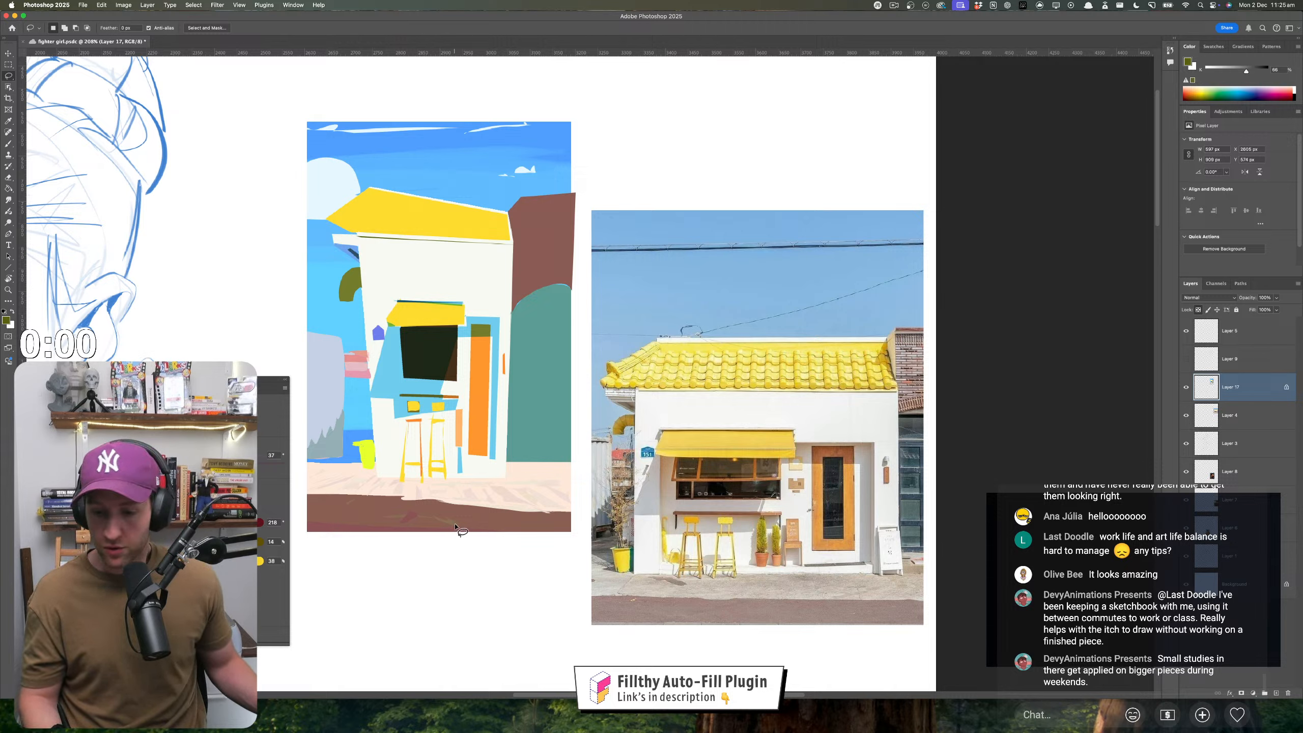
- Lighten the sampled roof yellow to a pale cream and fill a lassoed strip along the board under the roof
key("i")
left_click(476, 225)
key("l")
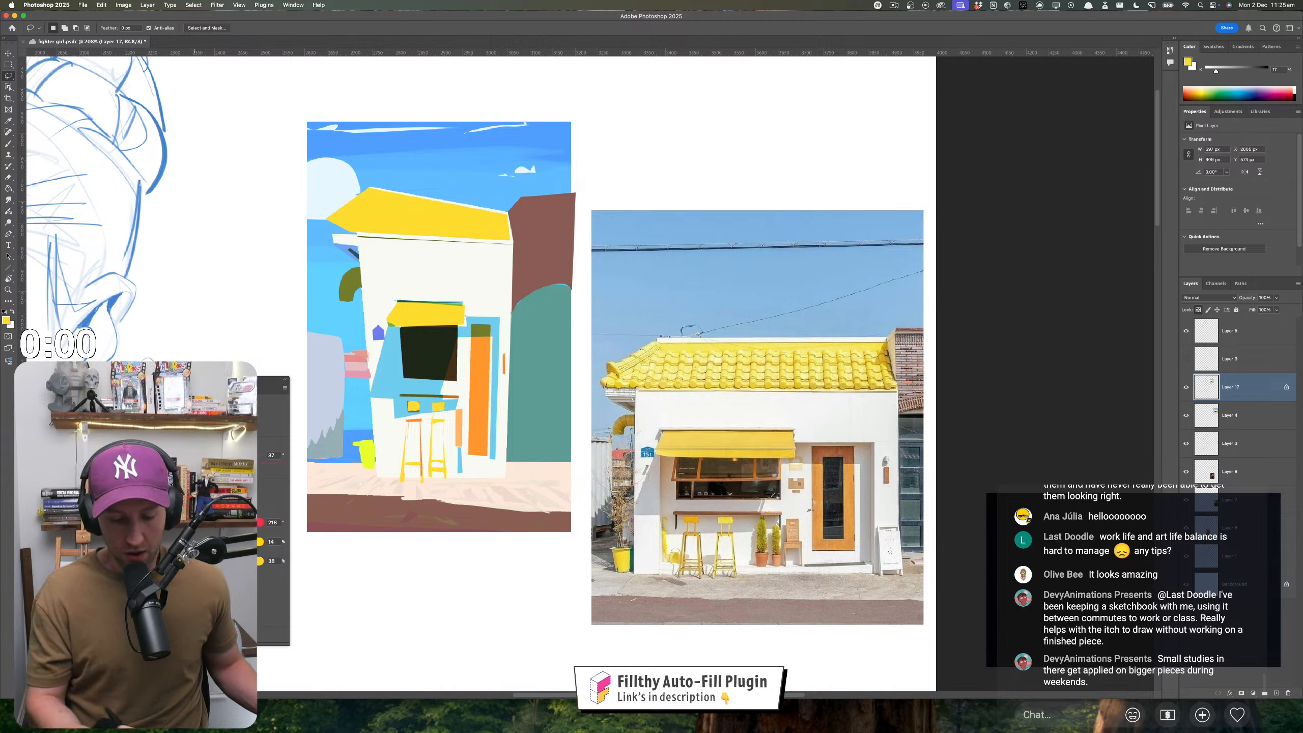
left_click(139, 477)
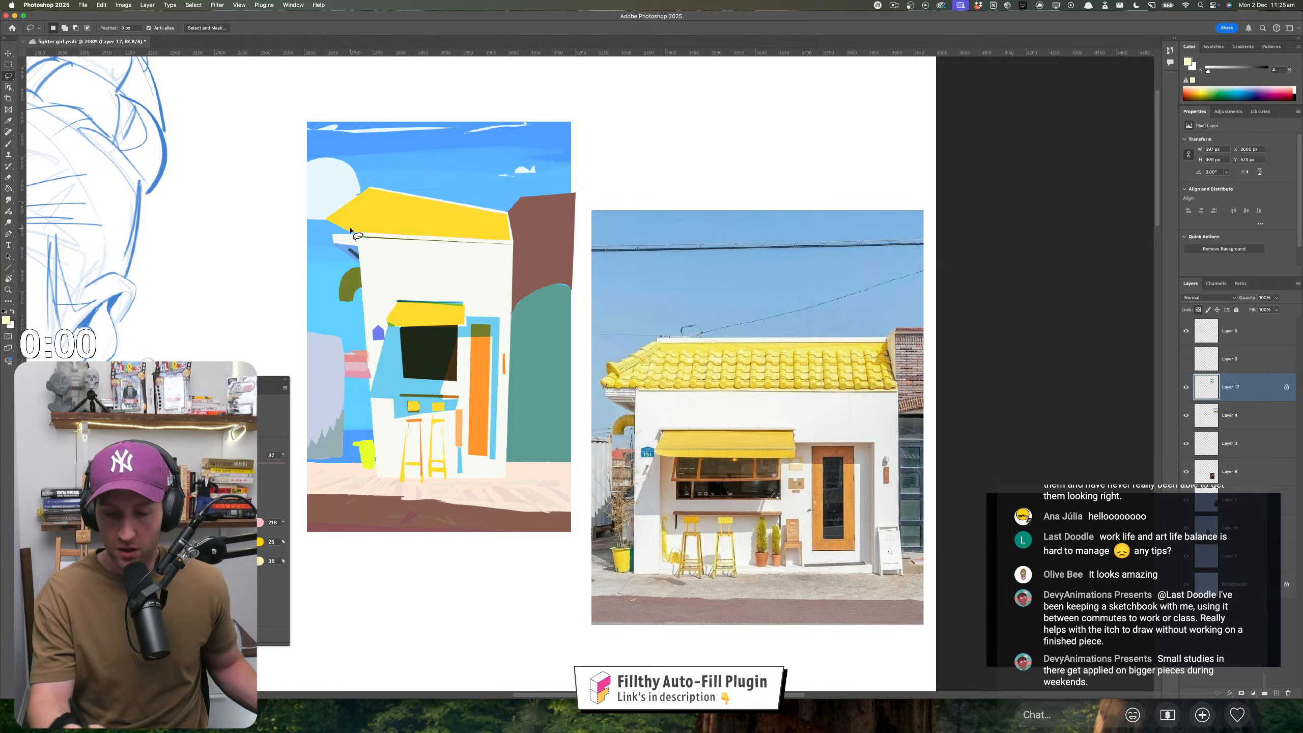
mouse_move(349, 229)
left_mouse_down()
mouse_move(515, 236)
mouse_move(350, 231)
left_mouse_up()
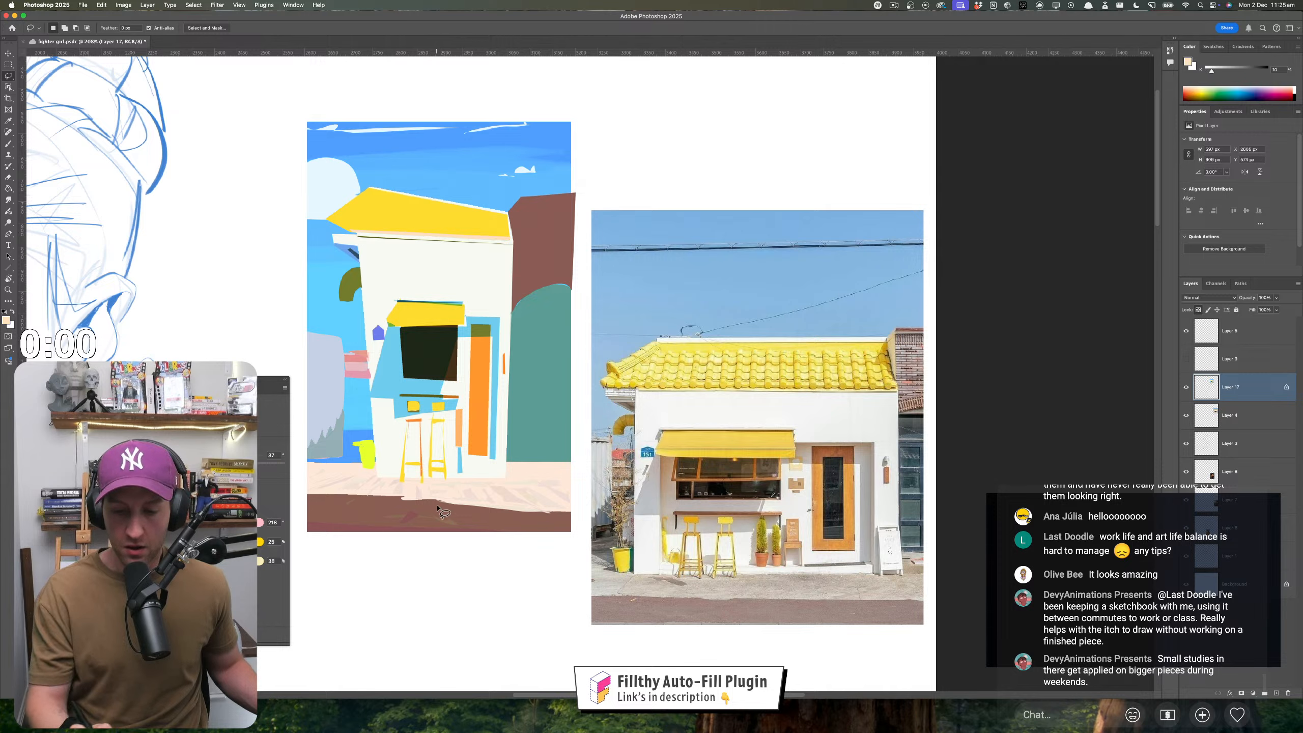
left_click_drag(468, 514, 470, 512)
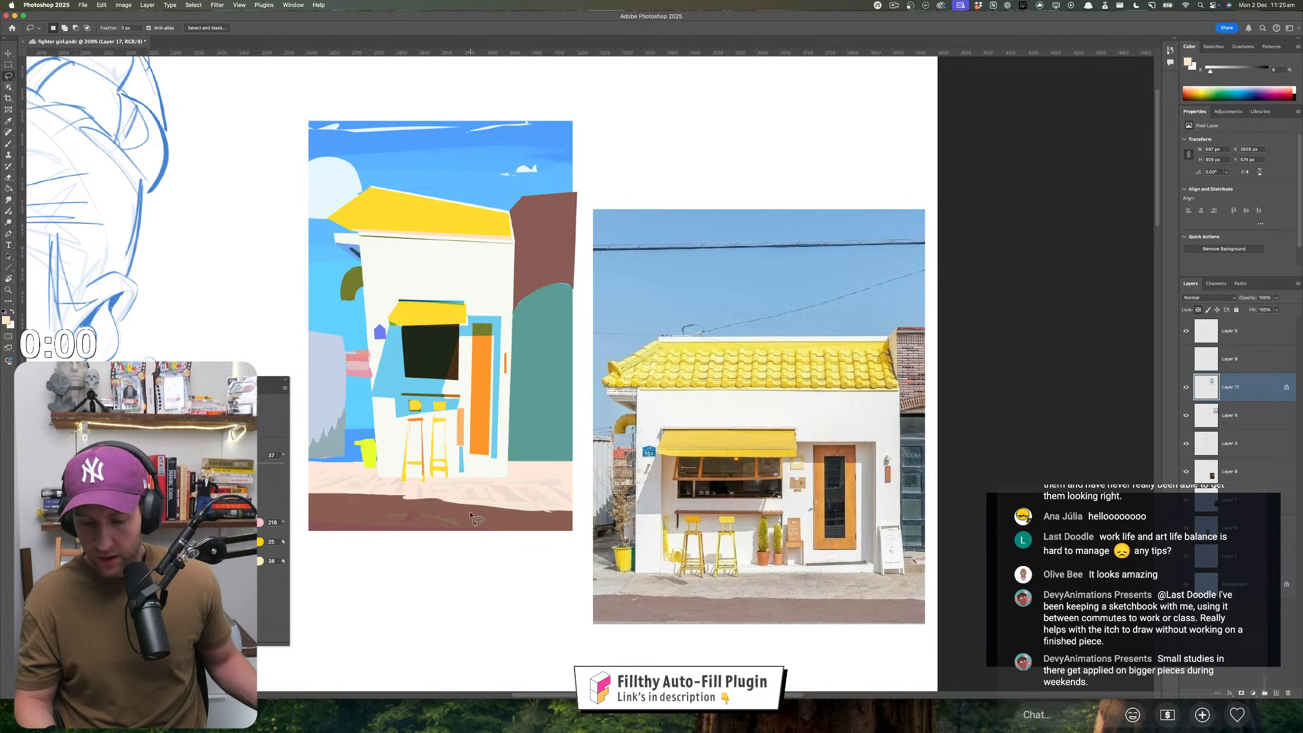
- Sample the awning's yellow, darken it to olive and fill a thin lassoed line across the awning's lower part
left_click(431, 308)
left_click(170, 561)
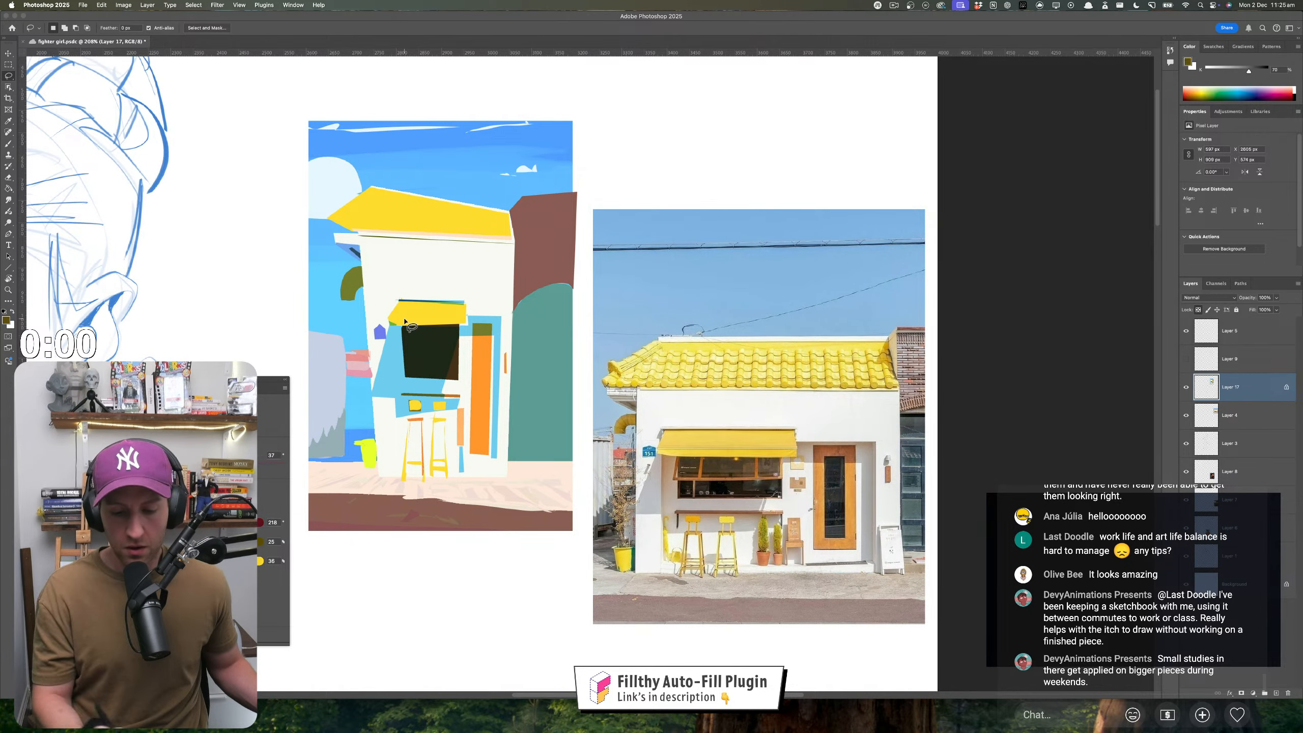
left_click_drag(389, 317, 464, 319)
left_click(464, 319, "alt")
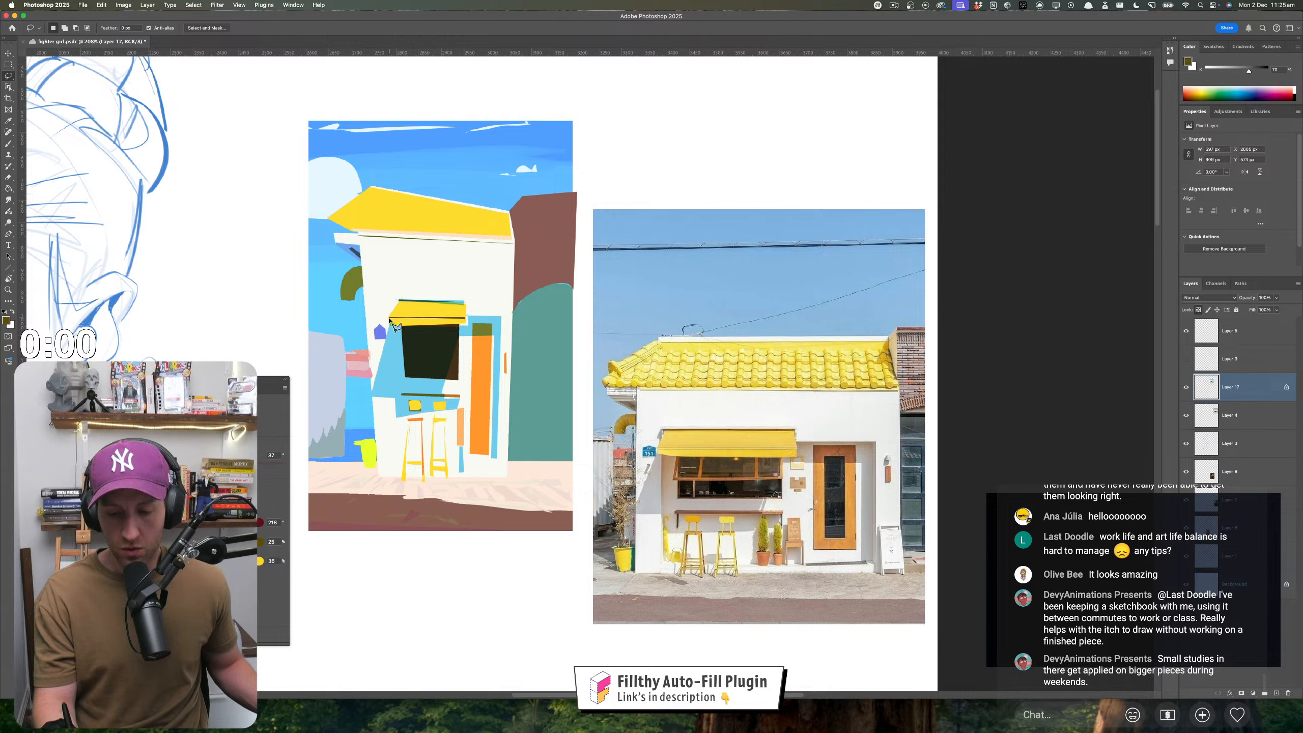
left_click(389, 318, "alt")
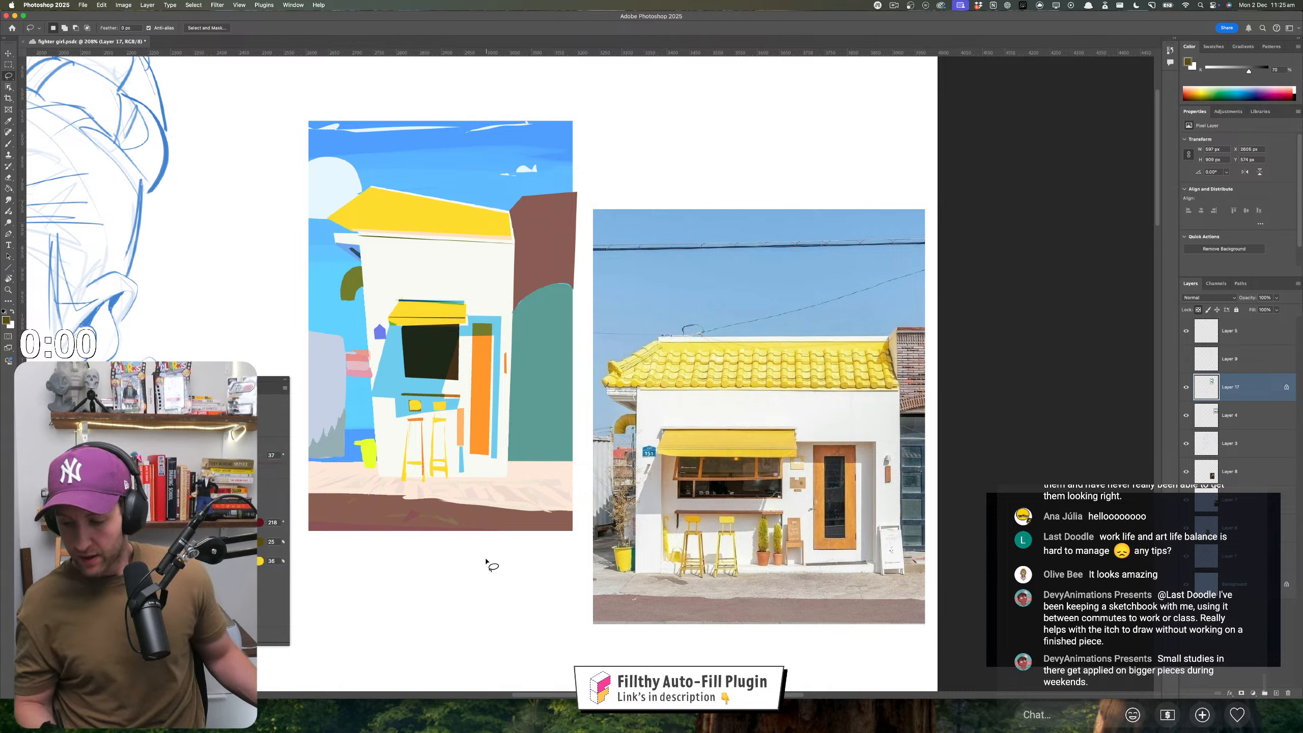
- Try straight olive and orange lines along the dark window's edge beneath the awning with the Line tool
left_click(9, 267)
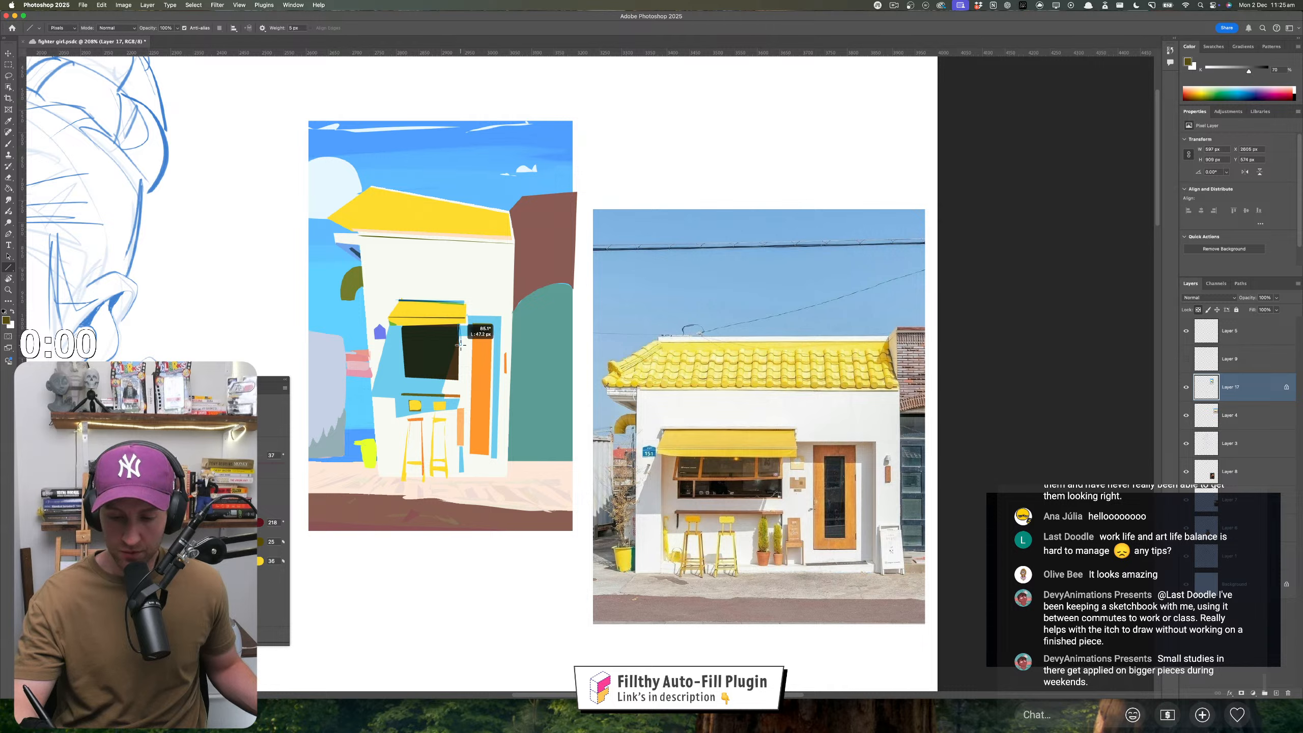
left_click(479, 357, "alt")
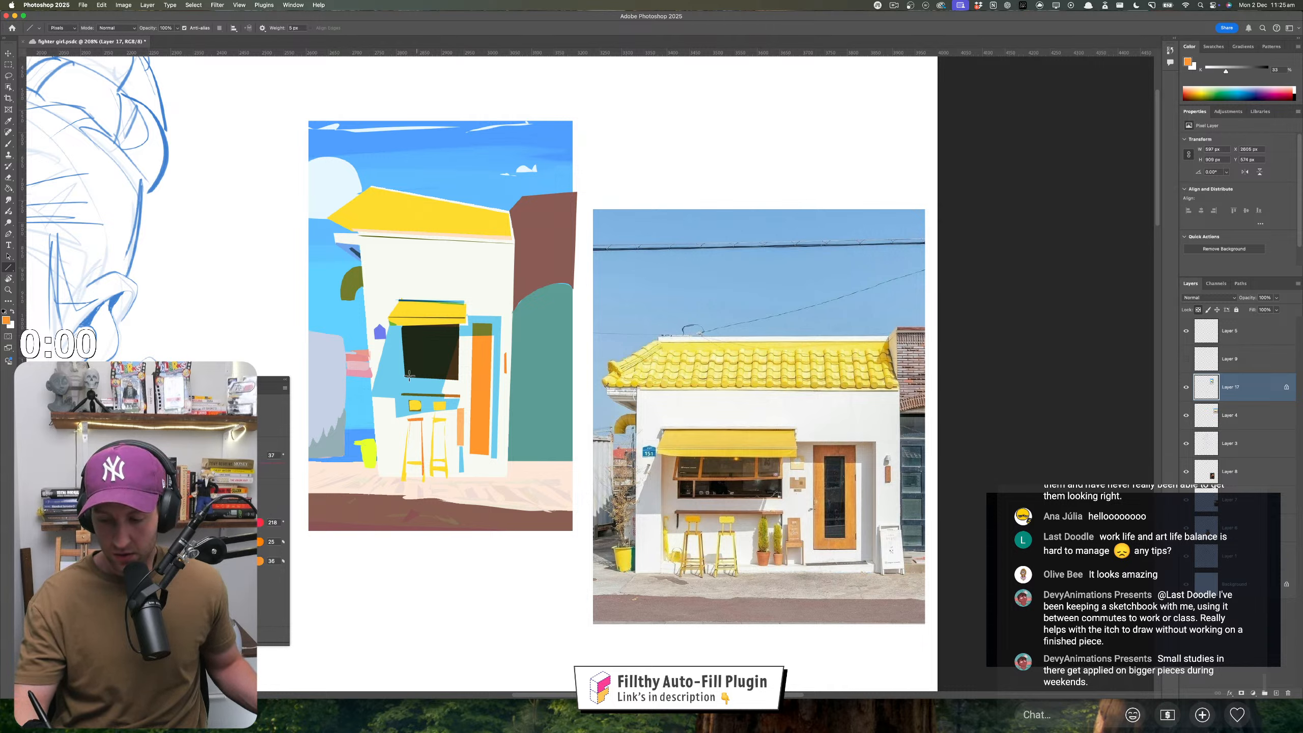
left_click(458, 332, "alt")
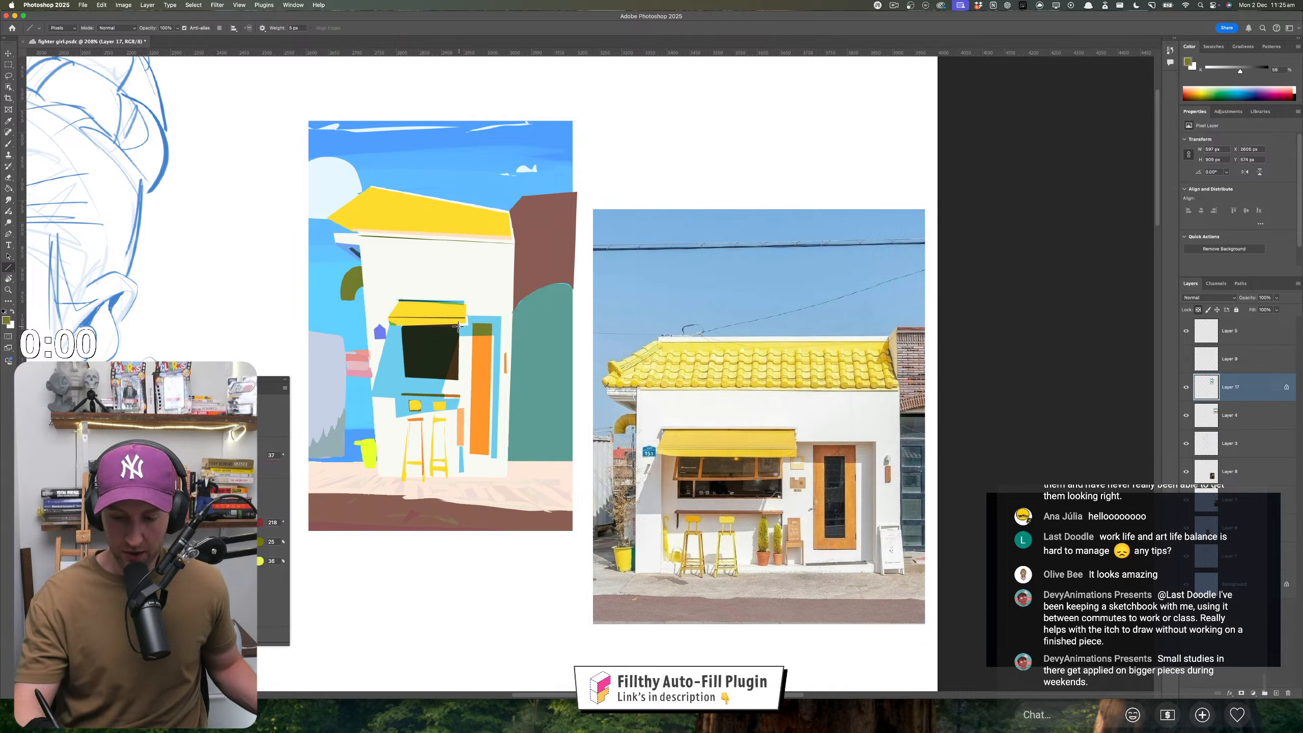
left_click_drag(459, 326, 459, 345)
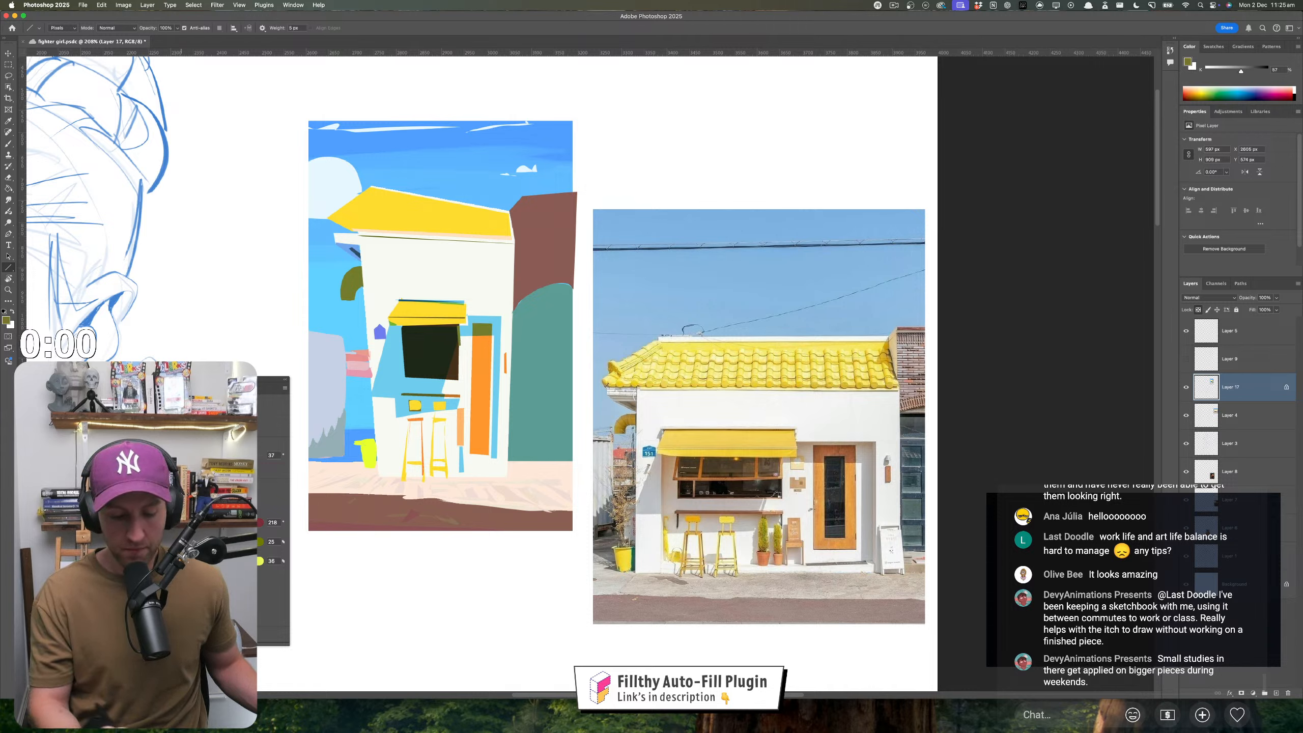
left_click(477, 340, "alt")
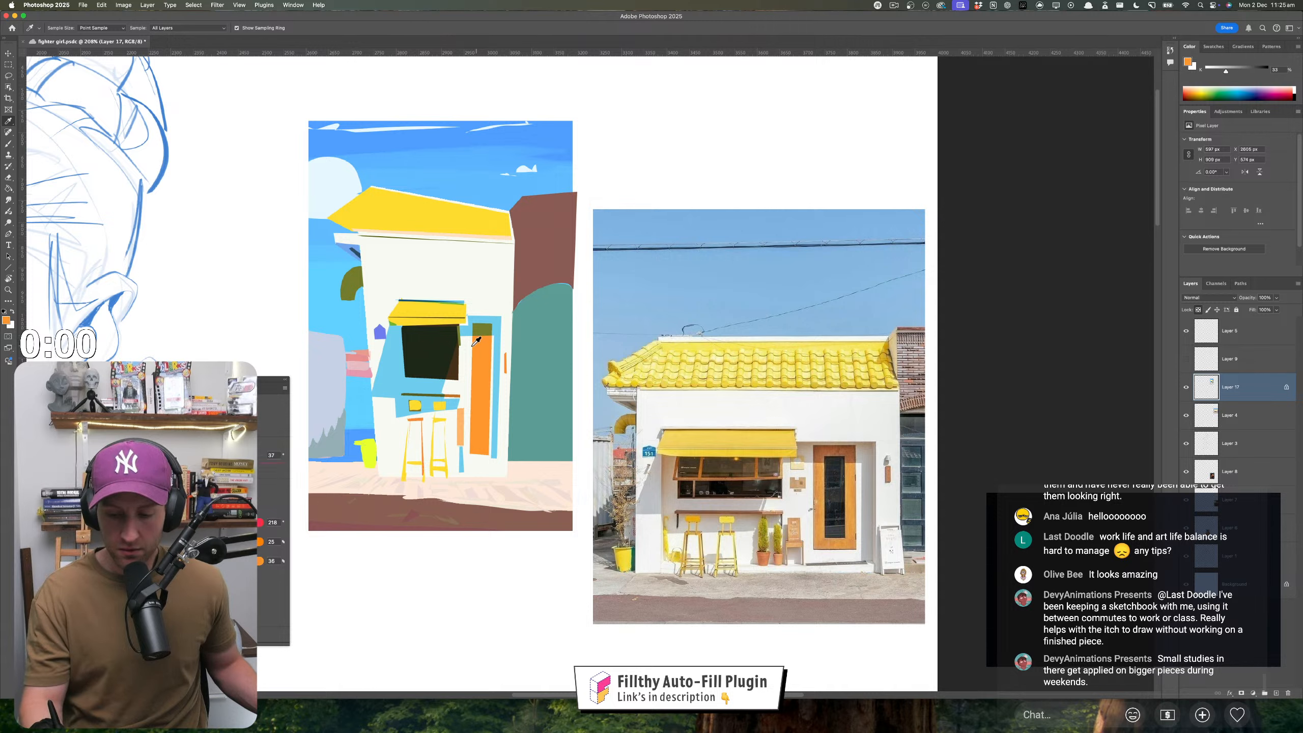
left_click_drag(458, 323, 460, 352)
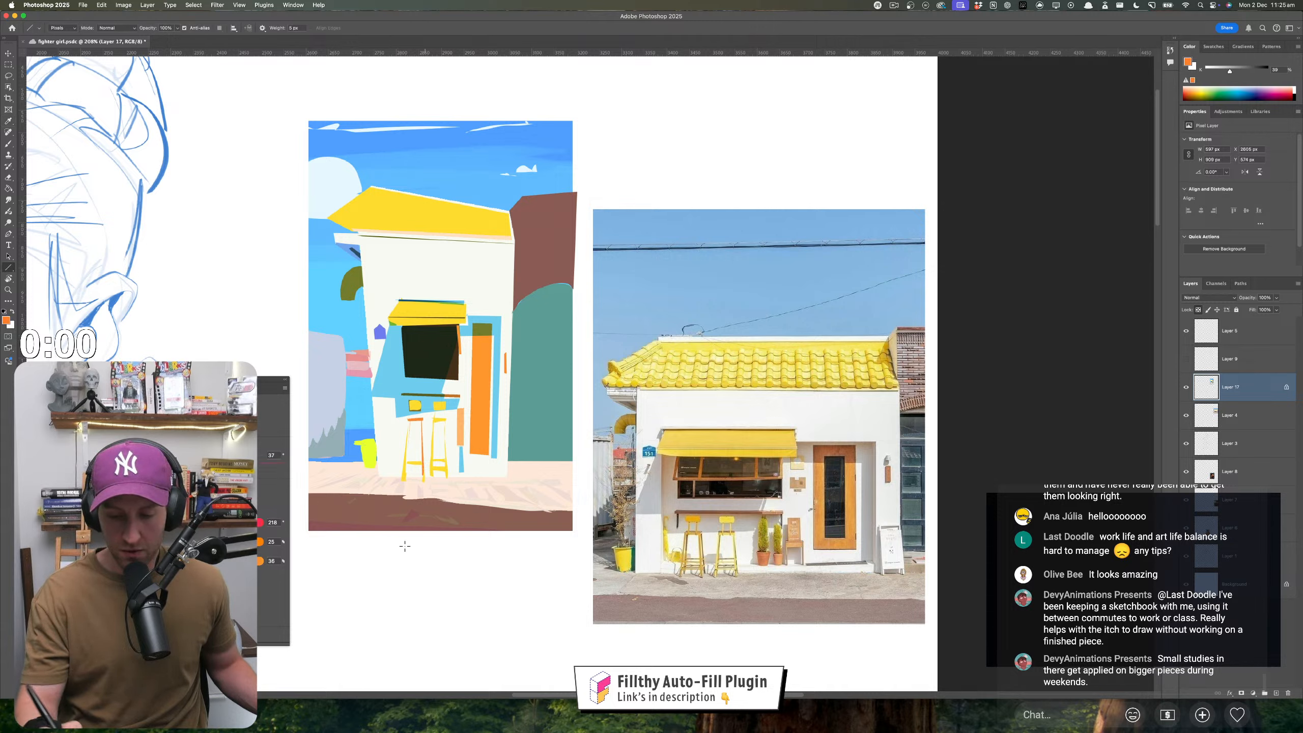
- Darken the orange to brown and draw straight frame lines across the dark window beneath the awning
left_click(161, 560)
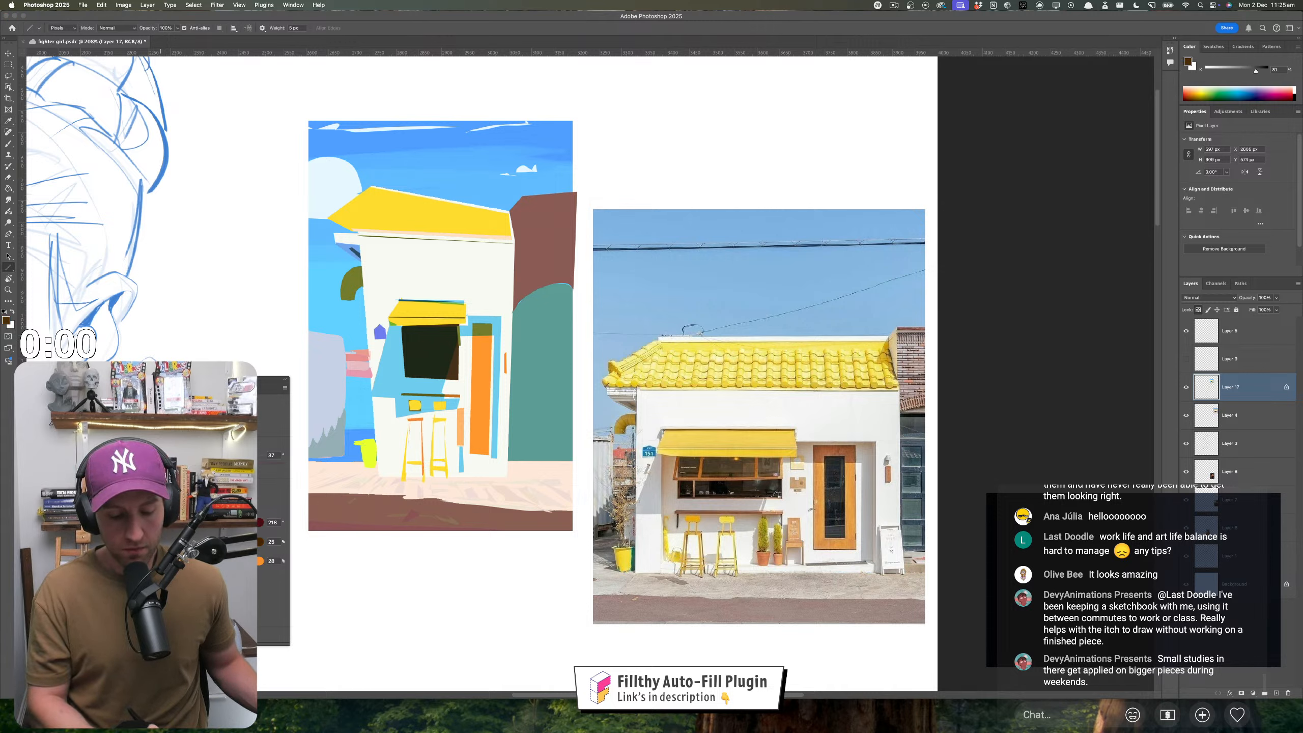
left_click(161, 561)
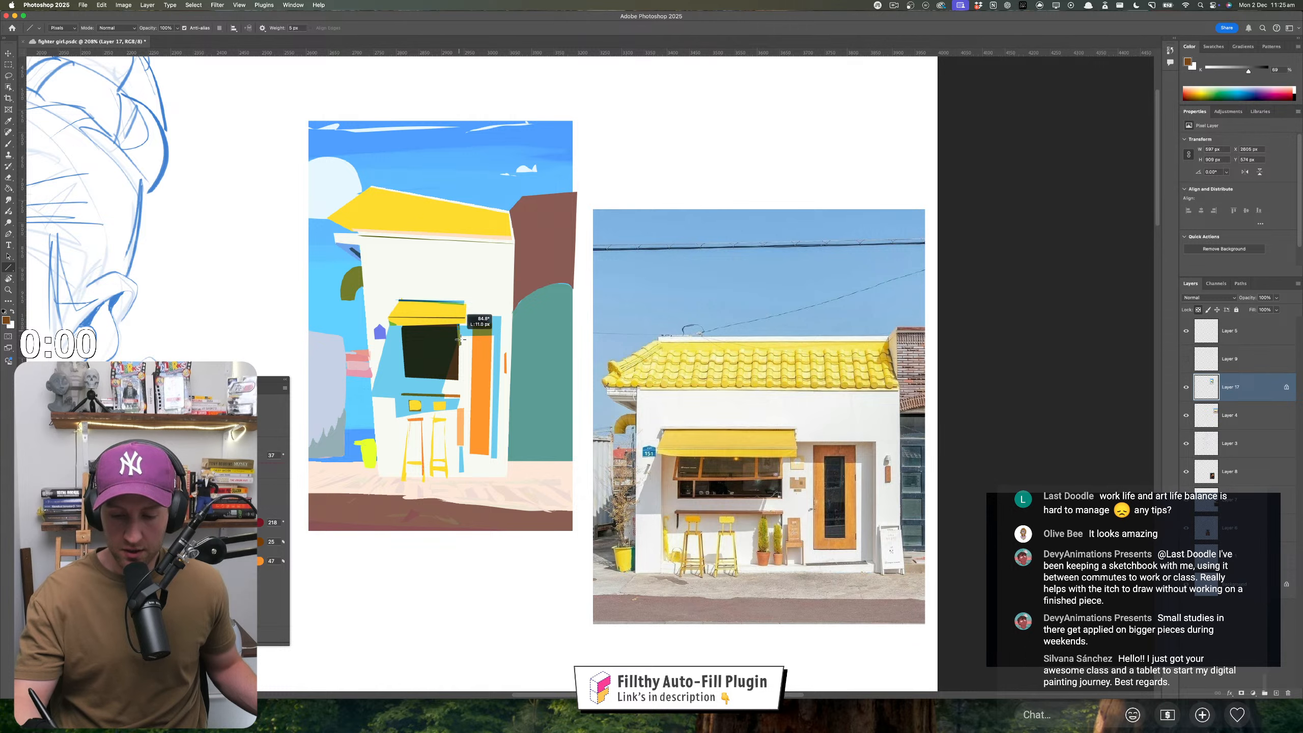
left_click_drag(458, 324, 460, 349)
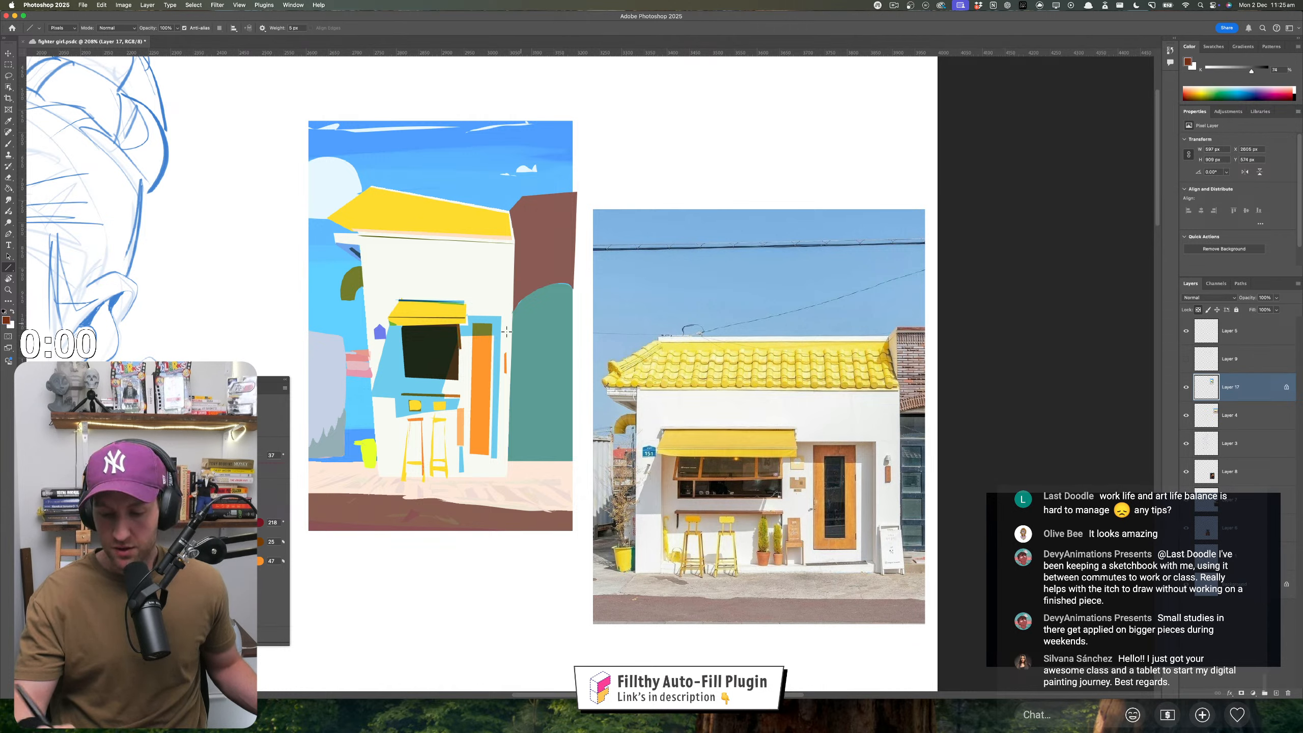
left_click(161, 560)
left_click(161, 560)
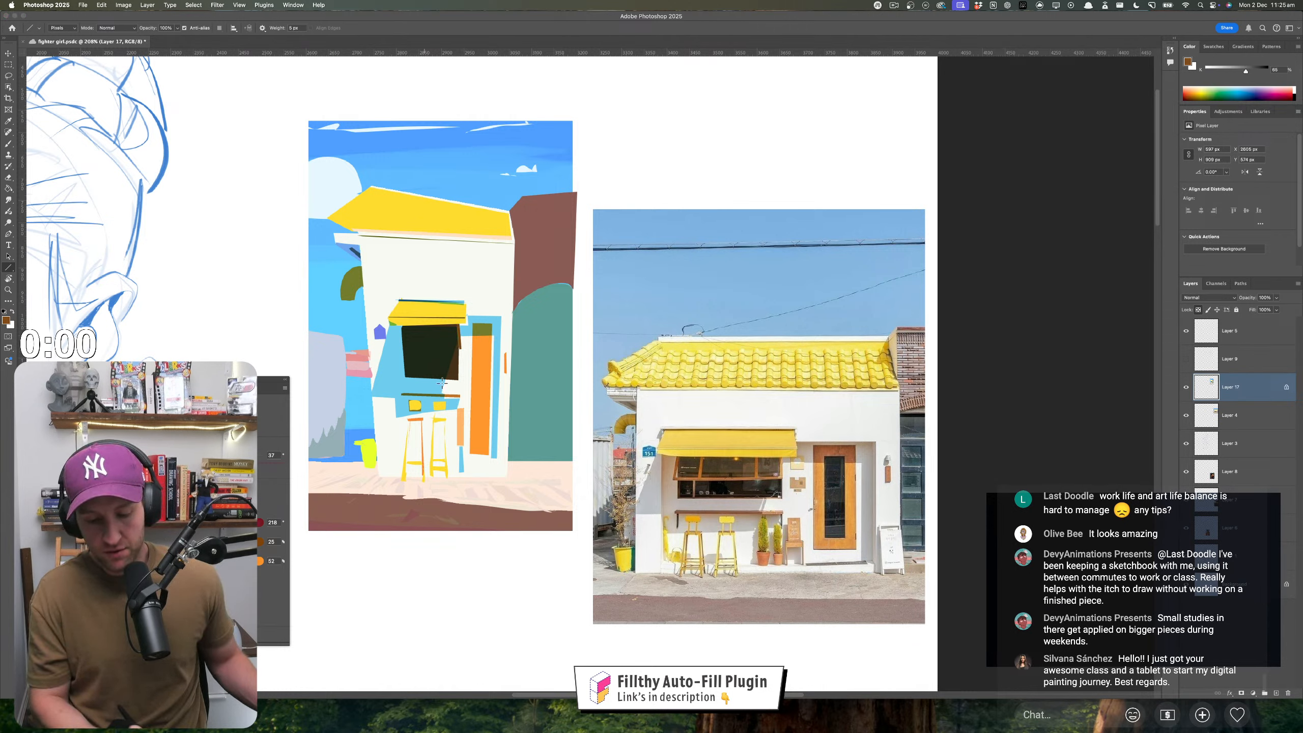
left_click(191, 561)
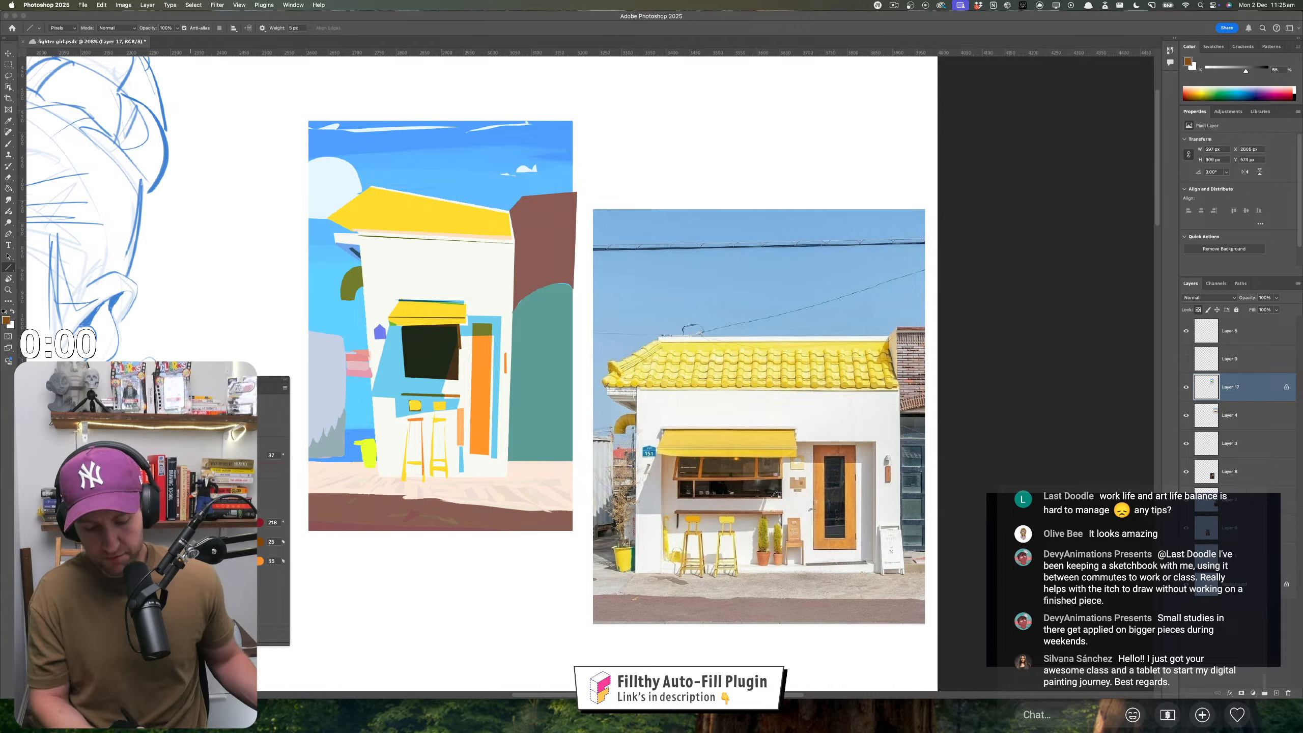
mouse_move(460, 348)
left_mouse_down()
mouse_move(395, 349)
mouse_move(448, 329)
mouse_move(449, 349)
left_mouse_up()
- Sample the window frame's brown and draw a straight line along the counter below the window
left_click(411, 394, "alt")
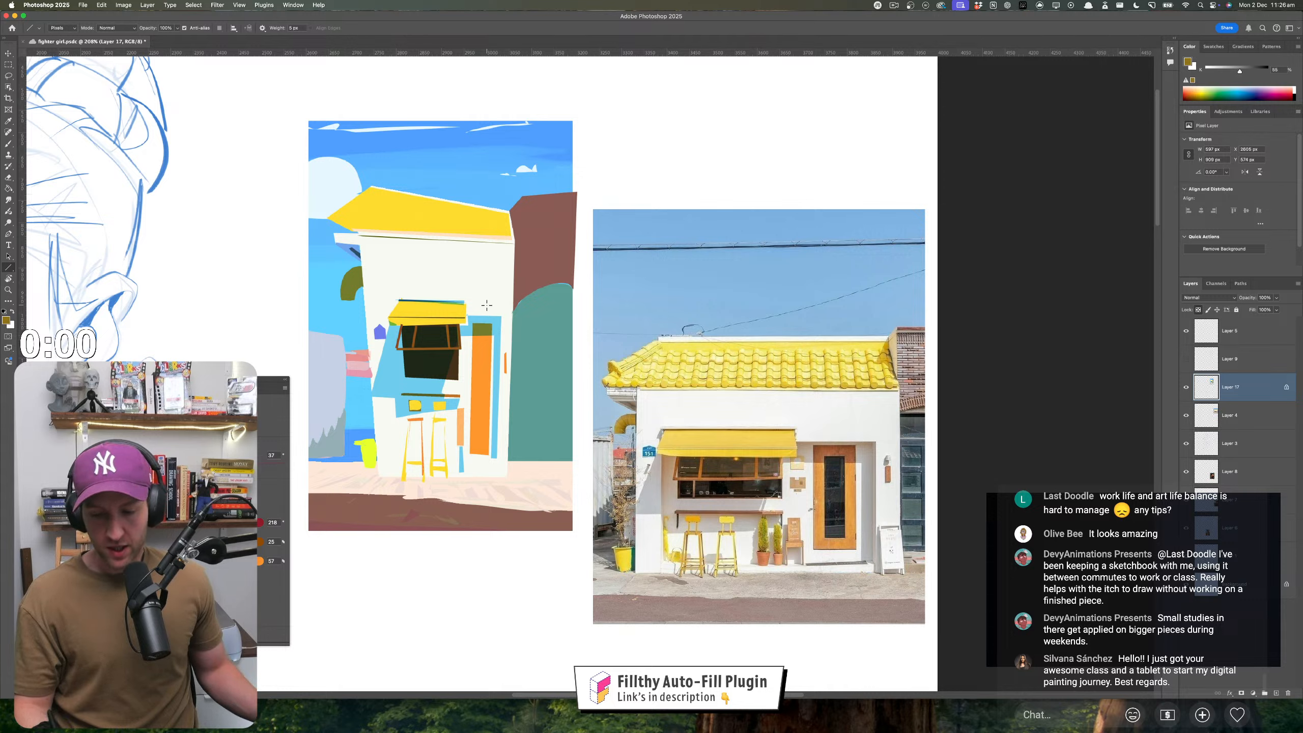
left_click(415, 333, "alt")
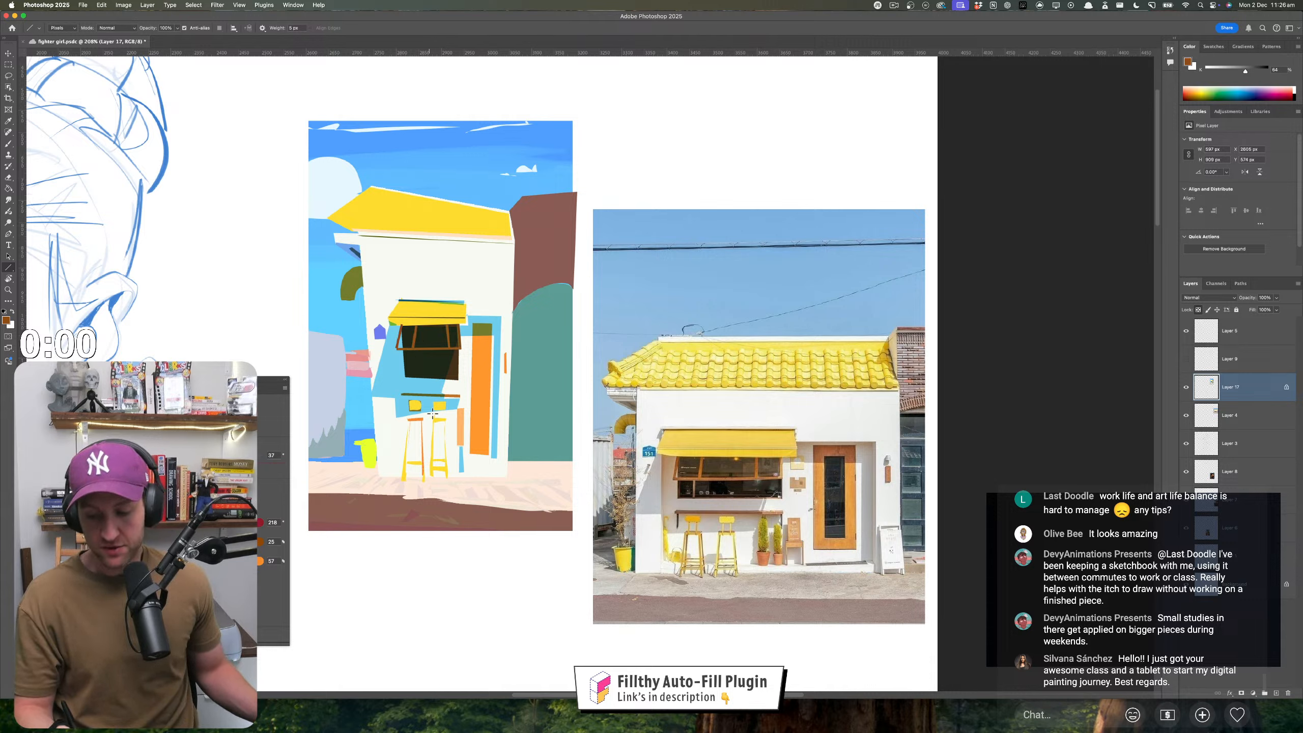
left_click_drag(399, 392, 446, 399)
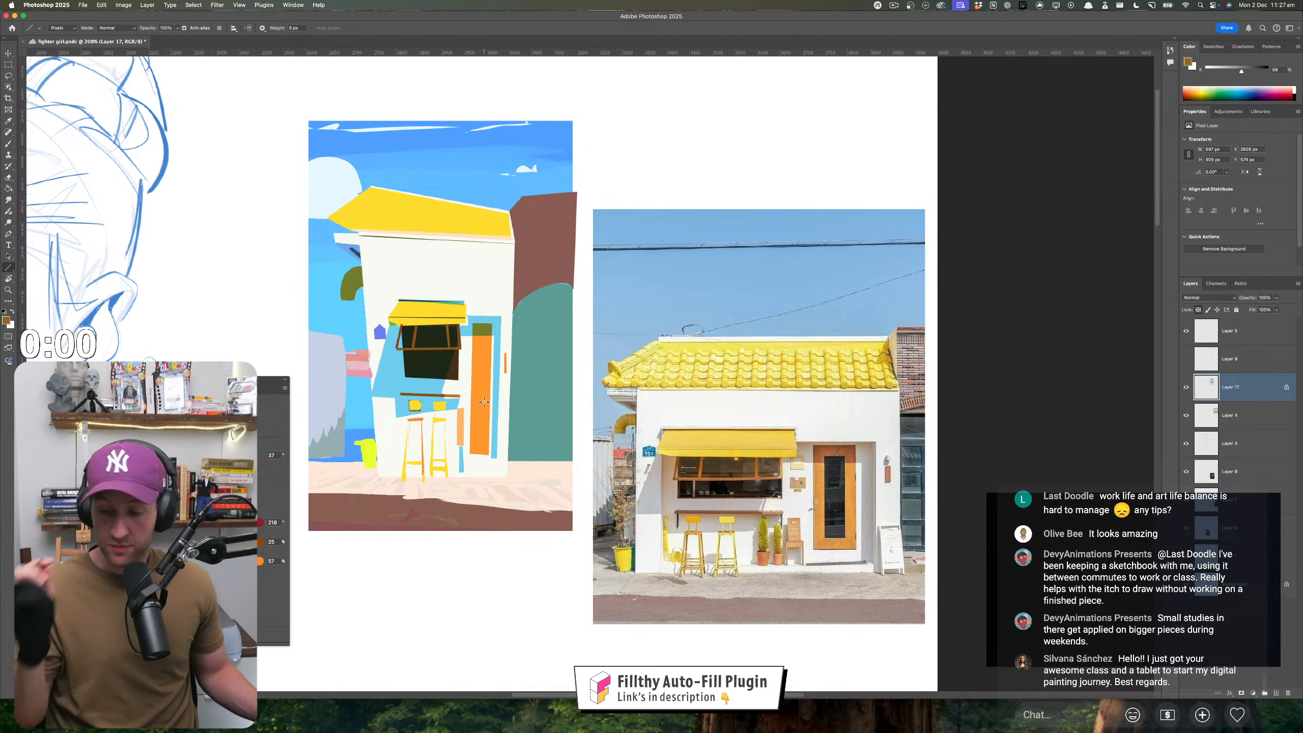
- Sample the window's near-black and build a tall glass panel in the orange door from vertical lines, tidying it with lassoed fills
key("i")
left_click(436, 351)
key("u")
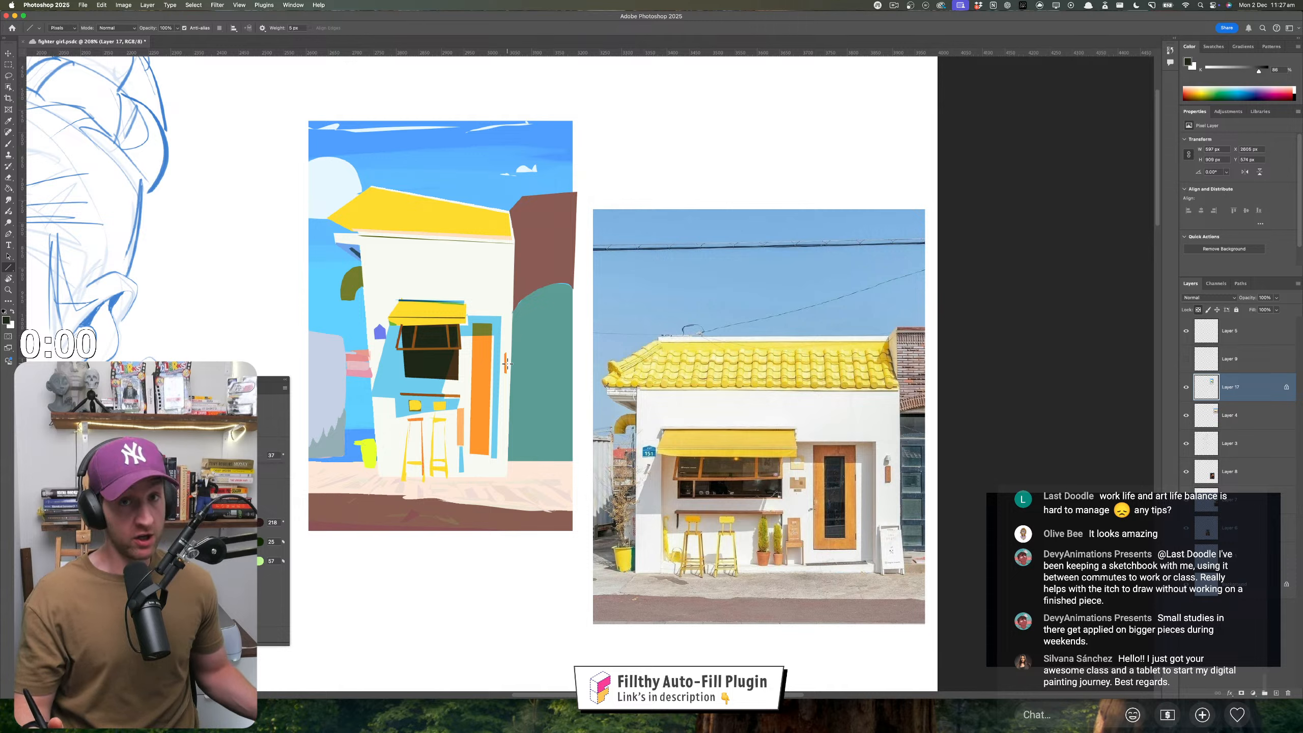
left_click_drag(479, 332, 477, 446)
left_click_drag(480, 331, 477, 444)
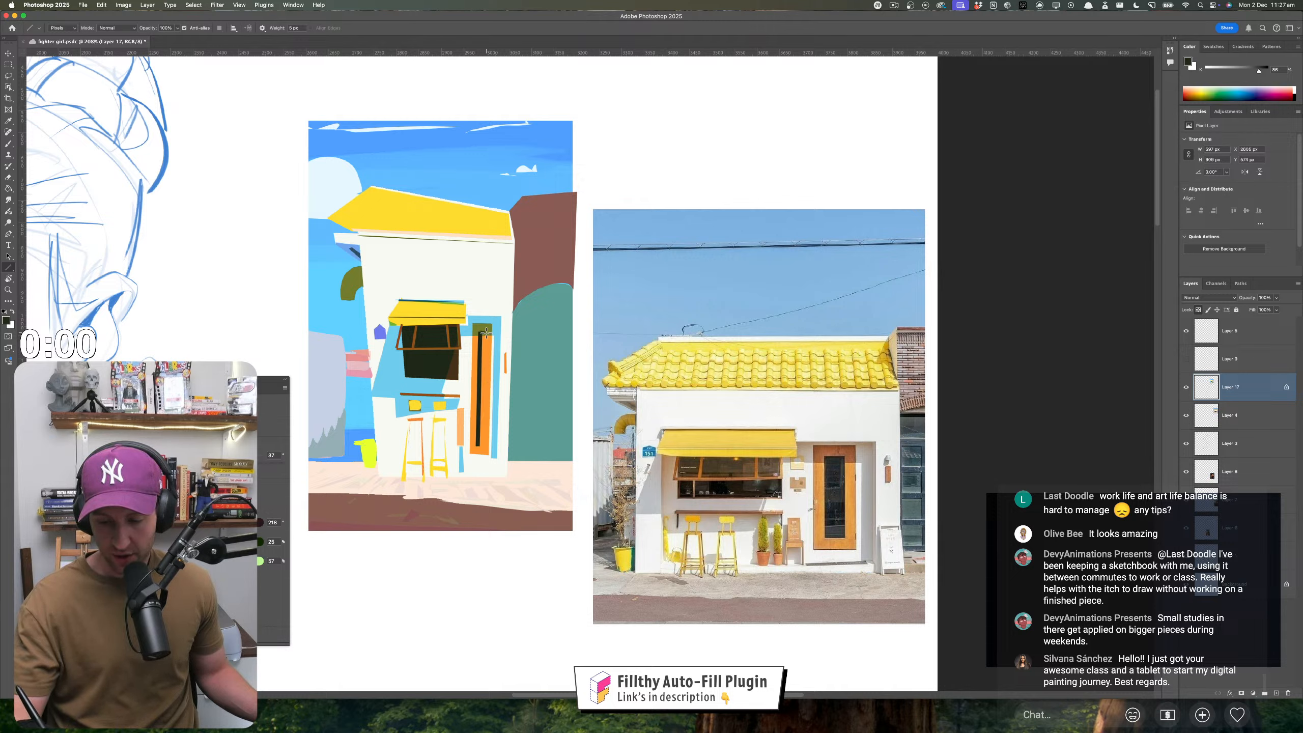
left_click_drag(485, 332, 483, 444)
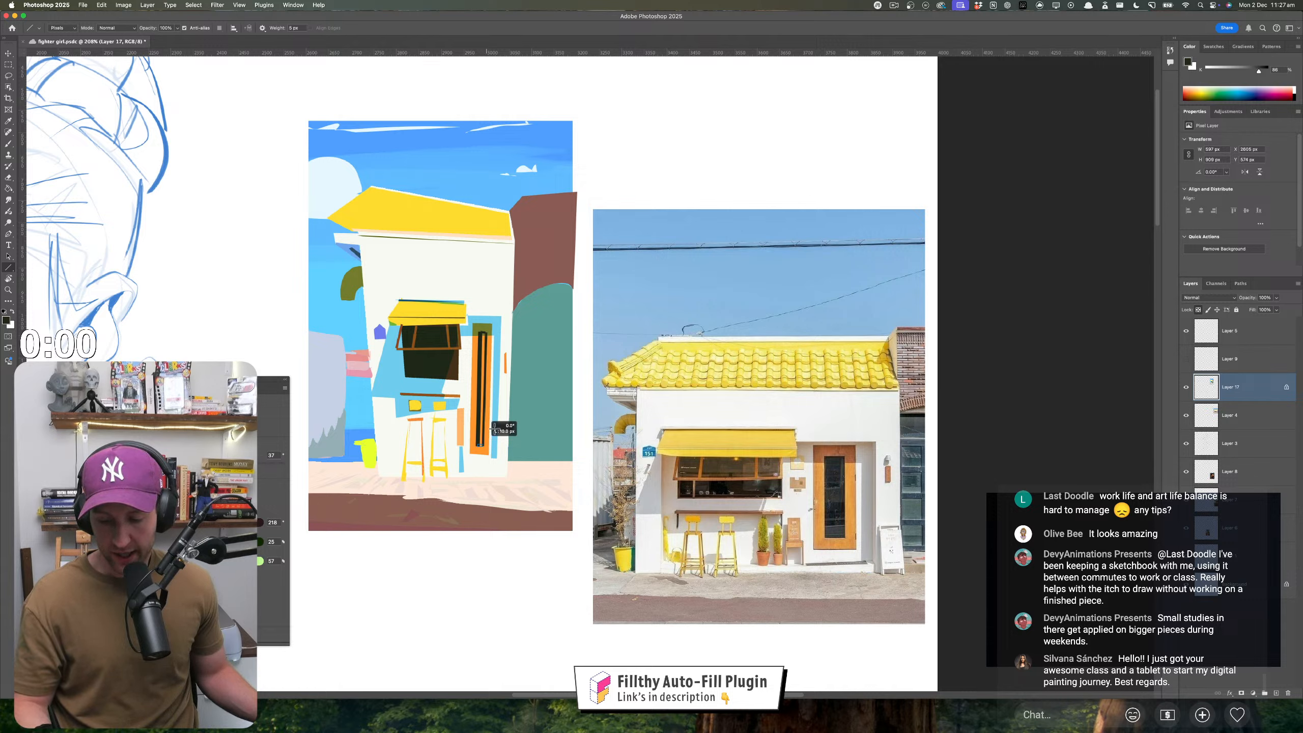
left_click_drag(483, 338, 482, 444)
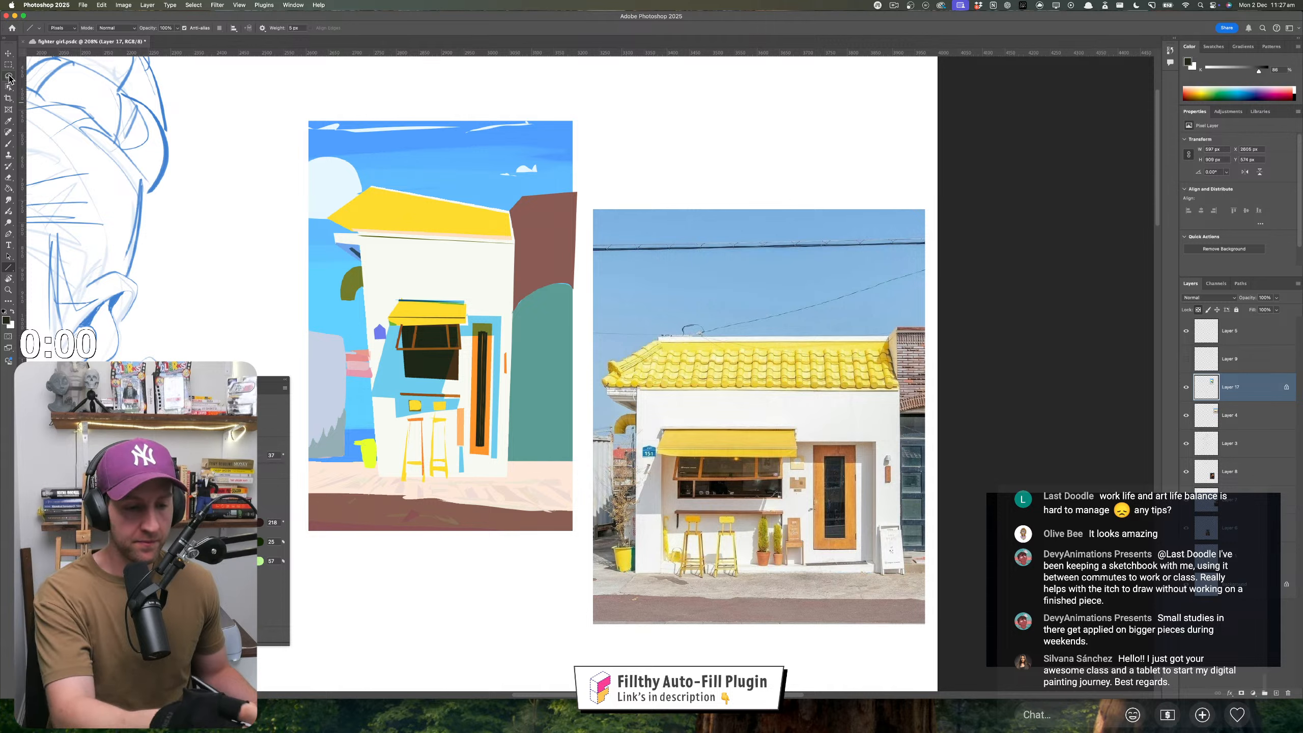
key("l")
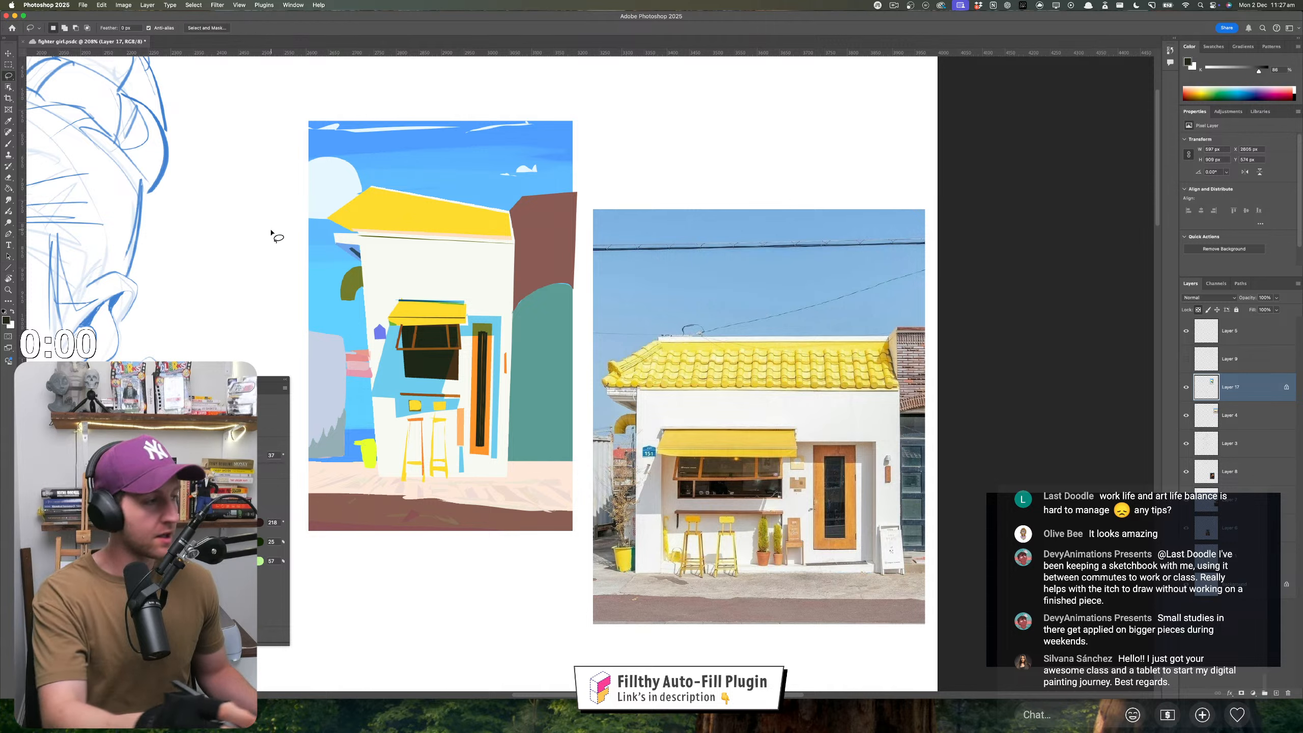
left_click(487, 332, "alt")
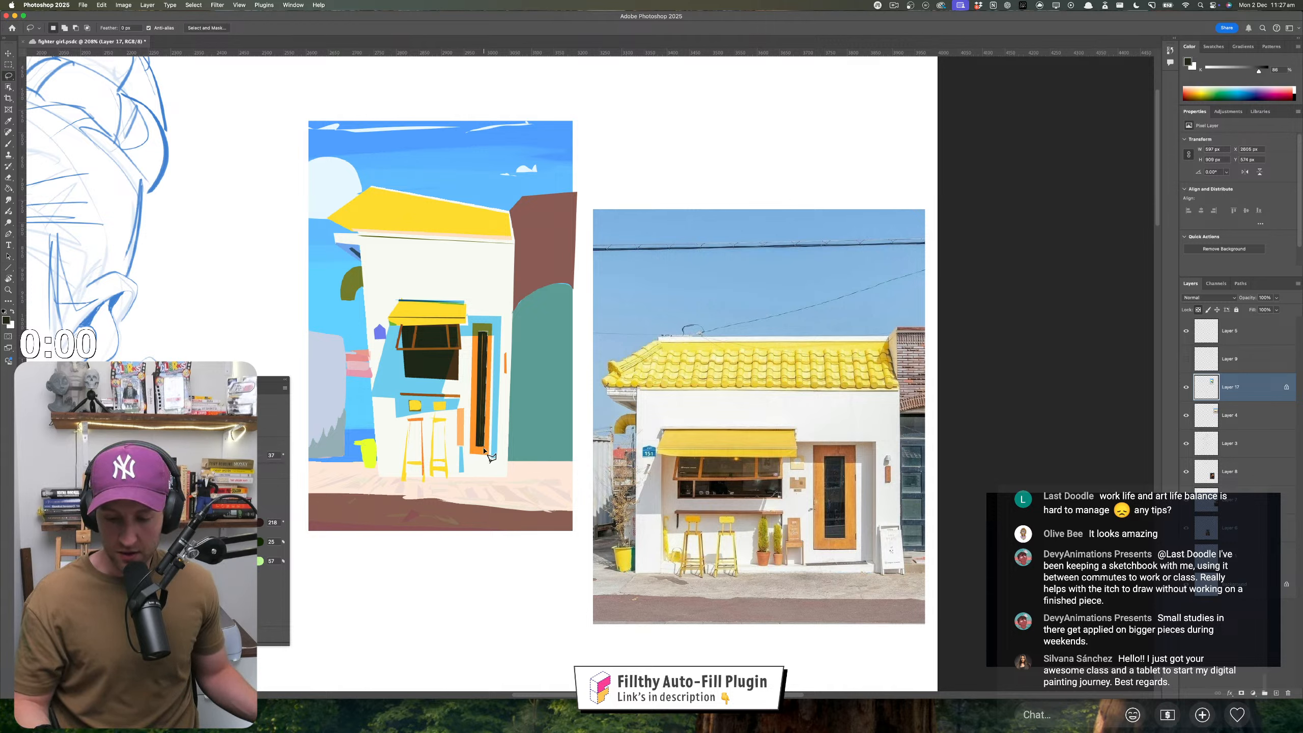
left_click(480, 445)
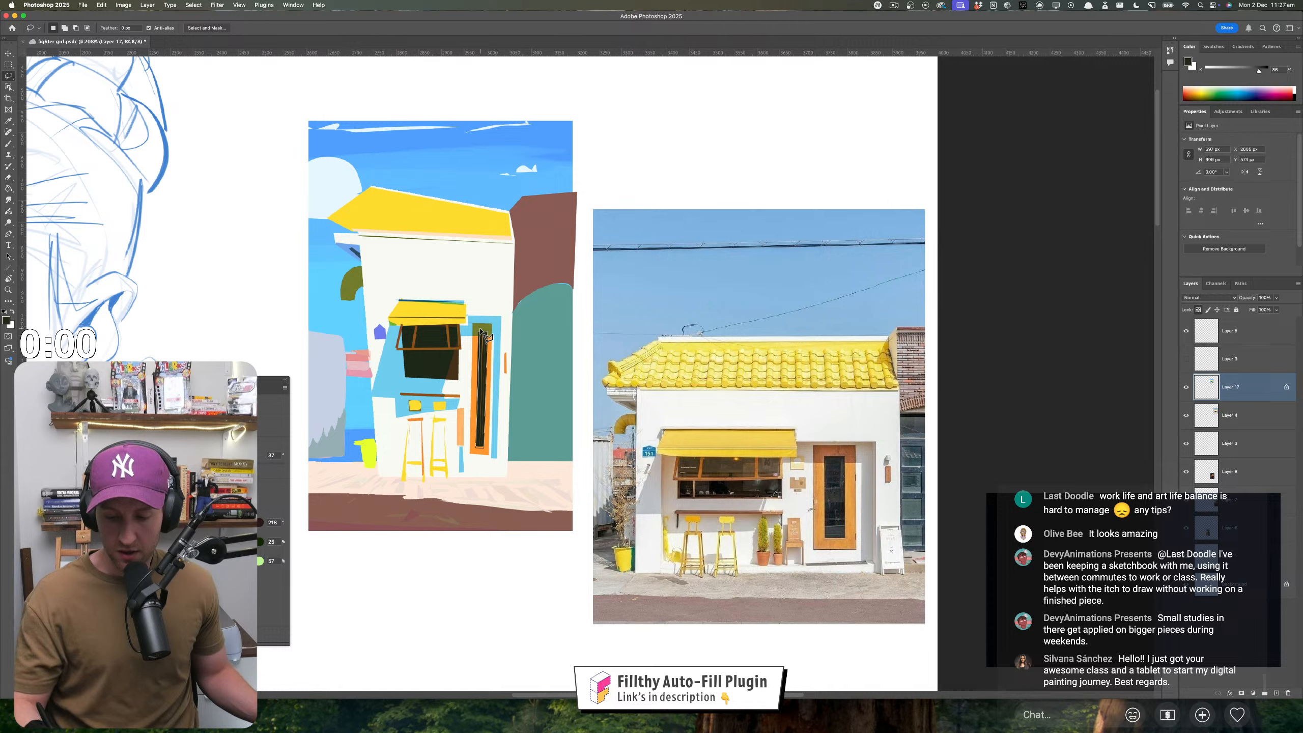
- Sample the light blue beside the door and fill a lassoed shadow patch at the wall's lower corner next to it
key("i")
left_click(495, 440)
key("l")
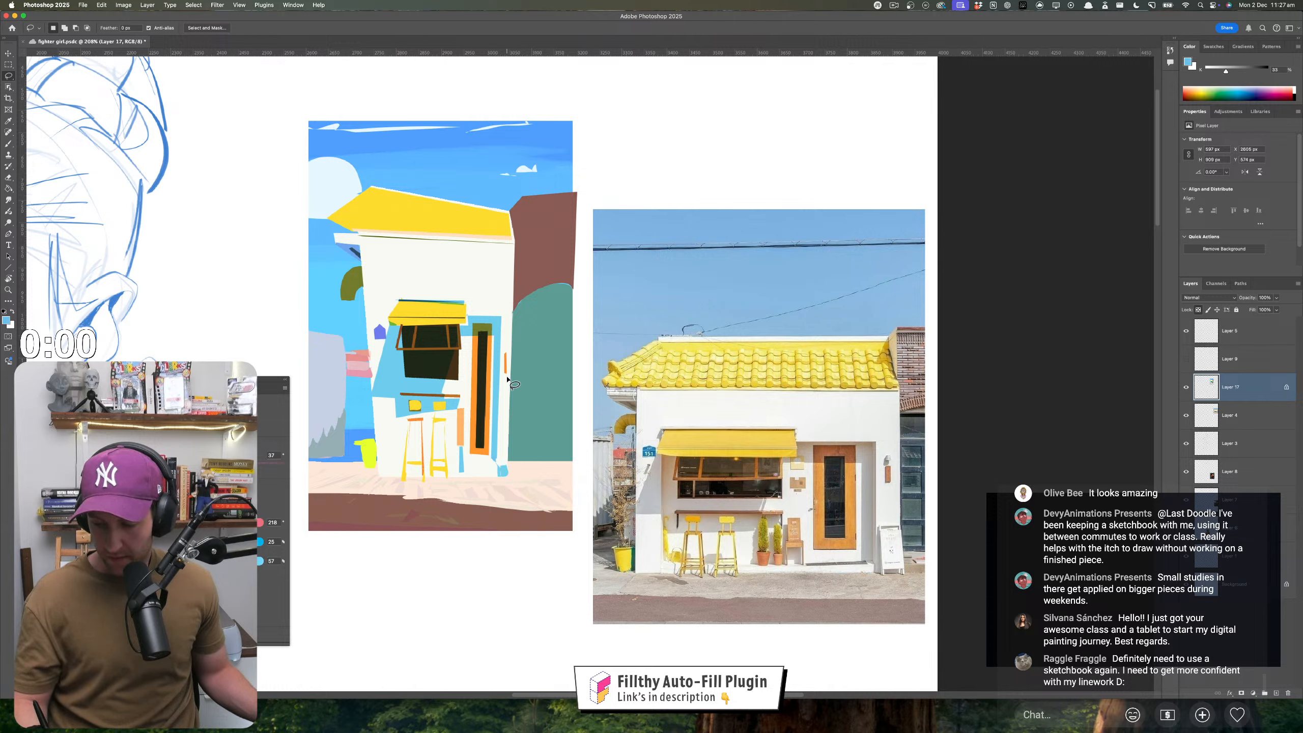
mouse_move(505, 458)
left_mouse_down()
mouse_move(498, 470)
mouse_move(499, 433)
left_mouse_up()
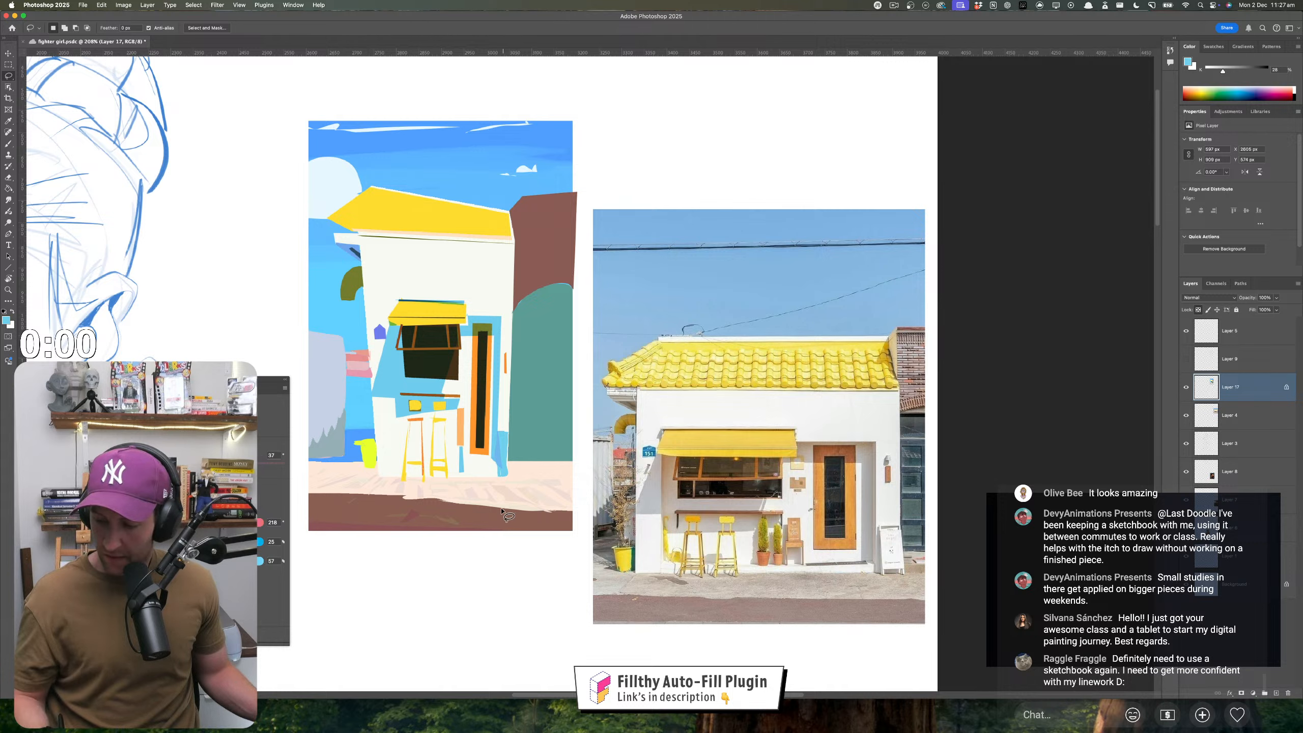
- Mix a pale blue from the doorway's shadow colour and fill a thin lassoed strip across the doorstep
key("i")
left_click(490, 436)
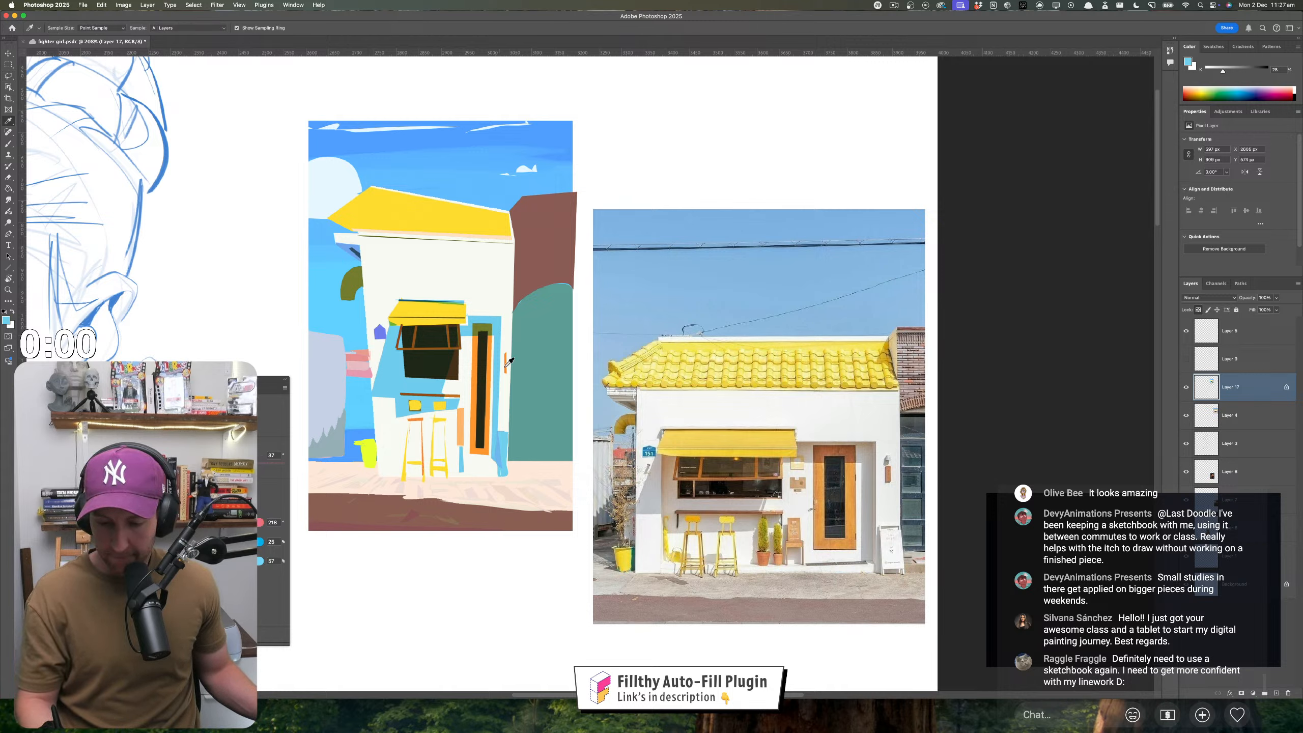
left_click(498, 451)
key("l")
left_click(158, 541)
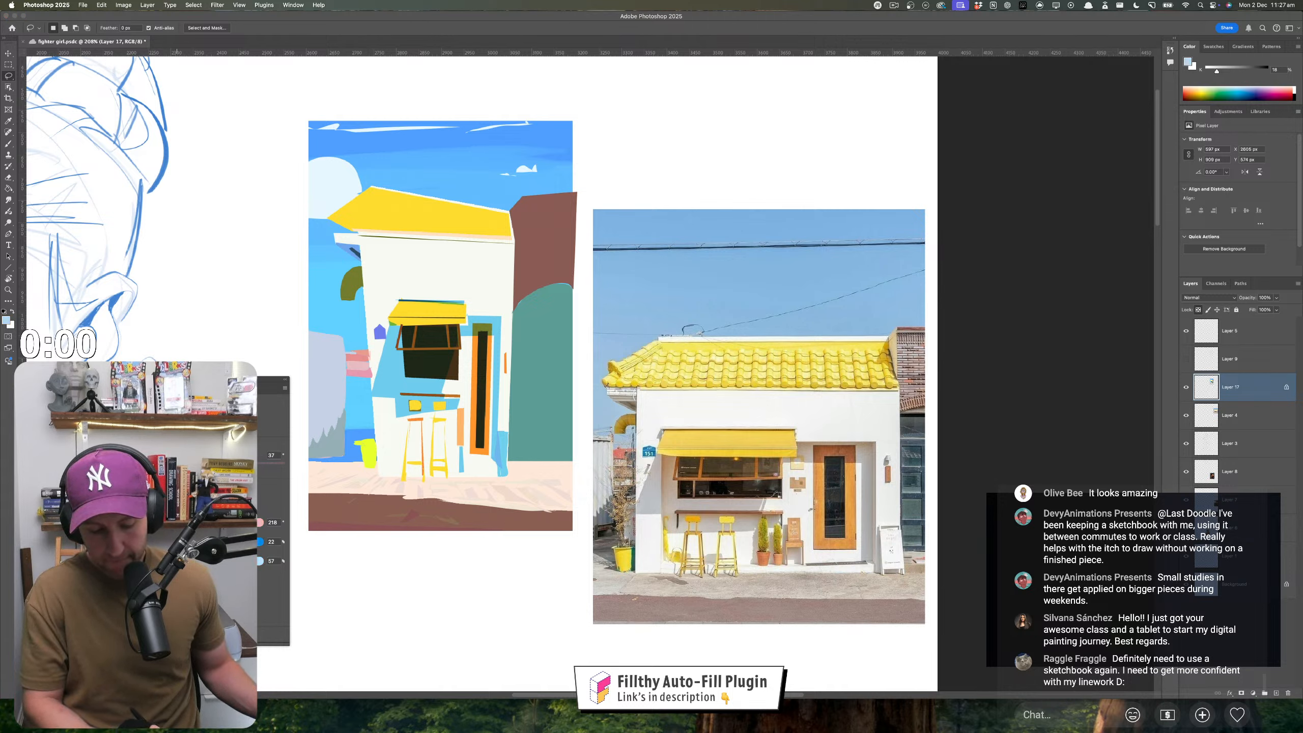
mouse_move(495, 468)
left_mouse_down()
mouse_move(465, 465)
mouse_move(506, 469)
left_mouse_up()
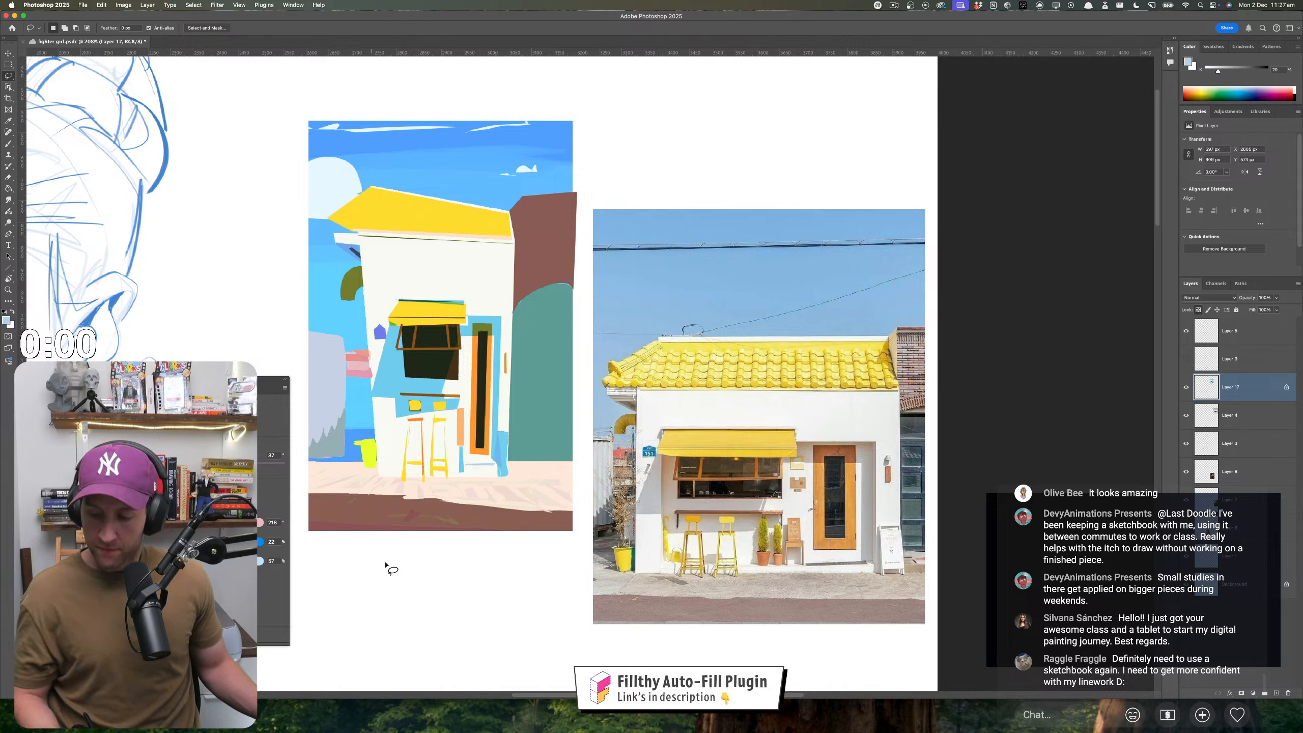
- Sample the wall's off-white and fill a lassoed patch at the wall's base between the stools and the door
key("i")
left_click(461, 469)
left_click_drag(468, 465, 453, 469)
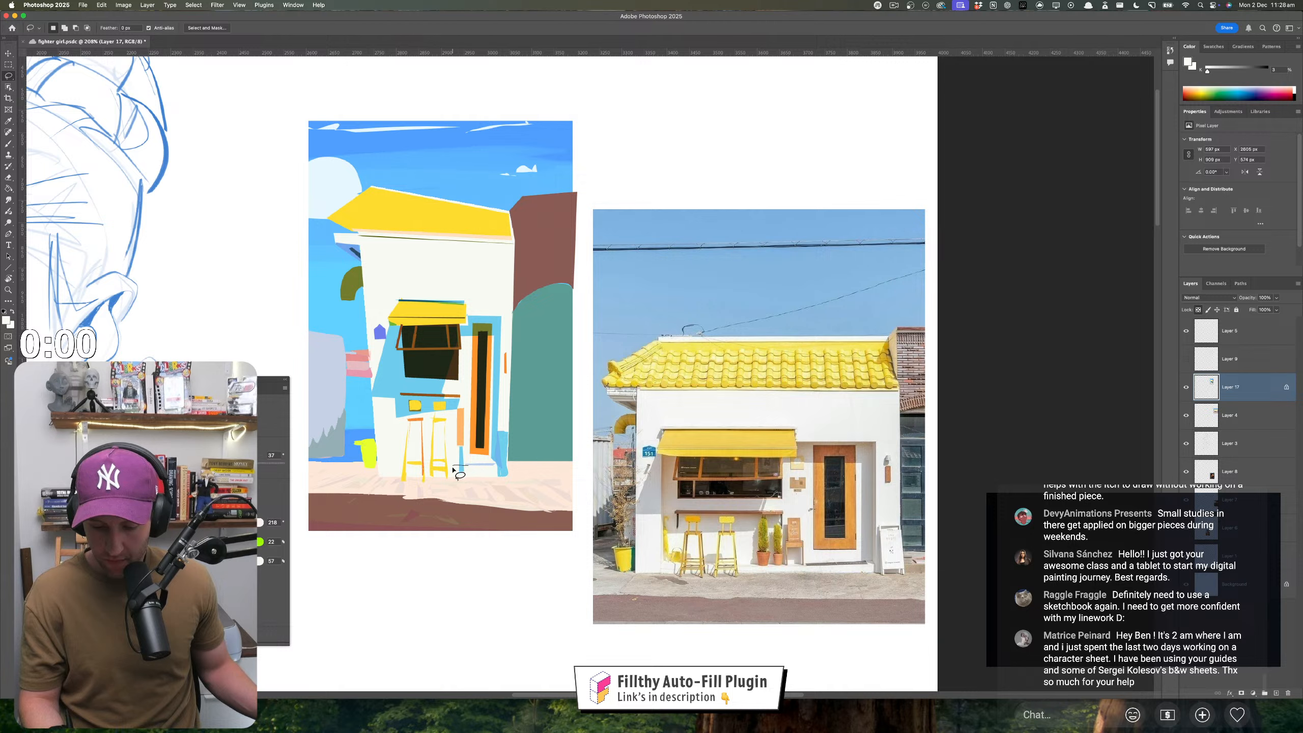
- Sample the pavement's pale cream and fill a lassoed area beneath the building to trim its lower edge
key("i")
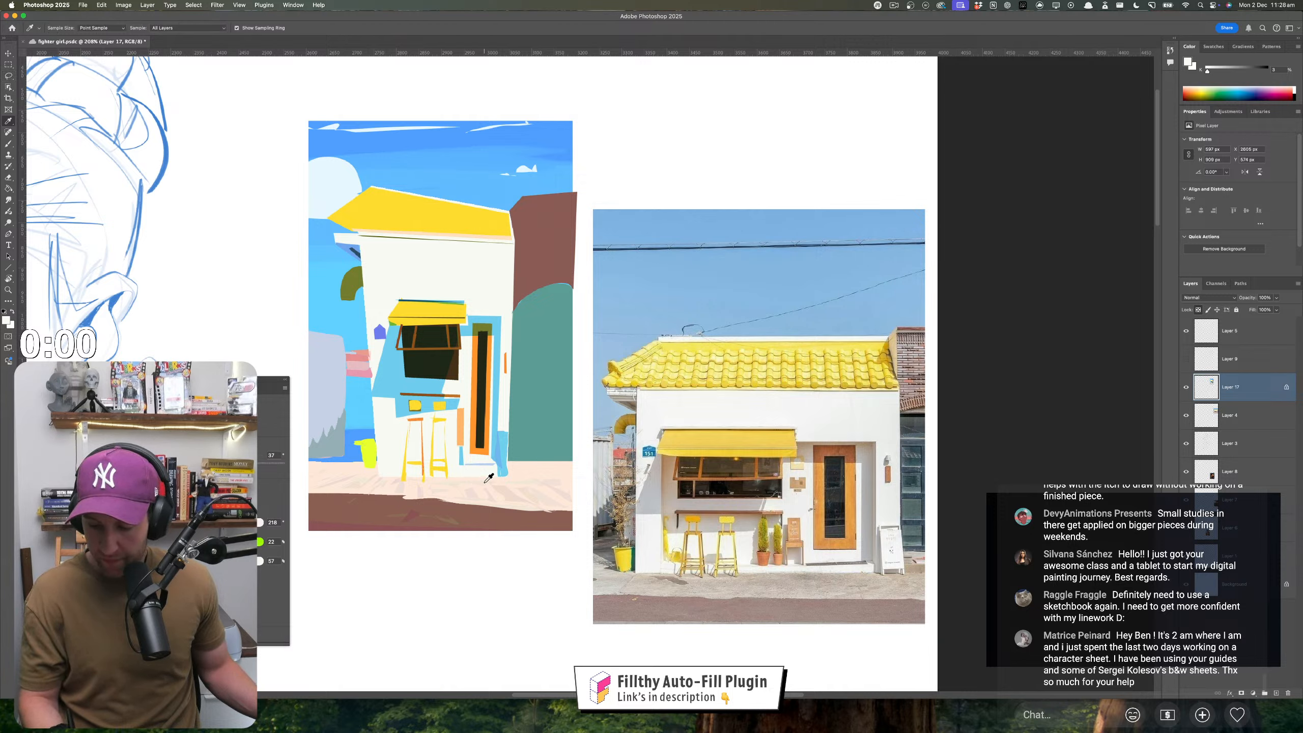
left_click(488, 477)
key("l")
mouse_move(500, 471)
left_mouse_down()
mouse_move(377, 473)
mouse_move(501, 483)
left_mouse_up()
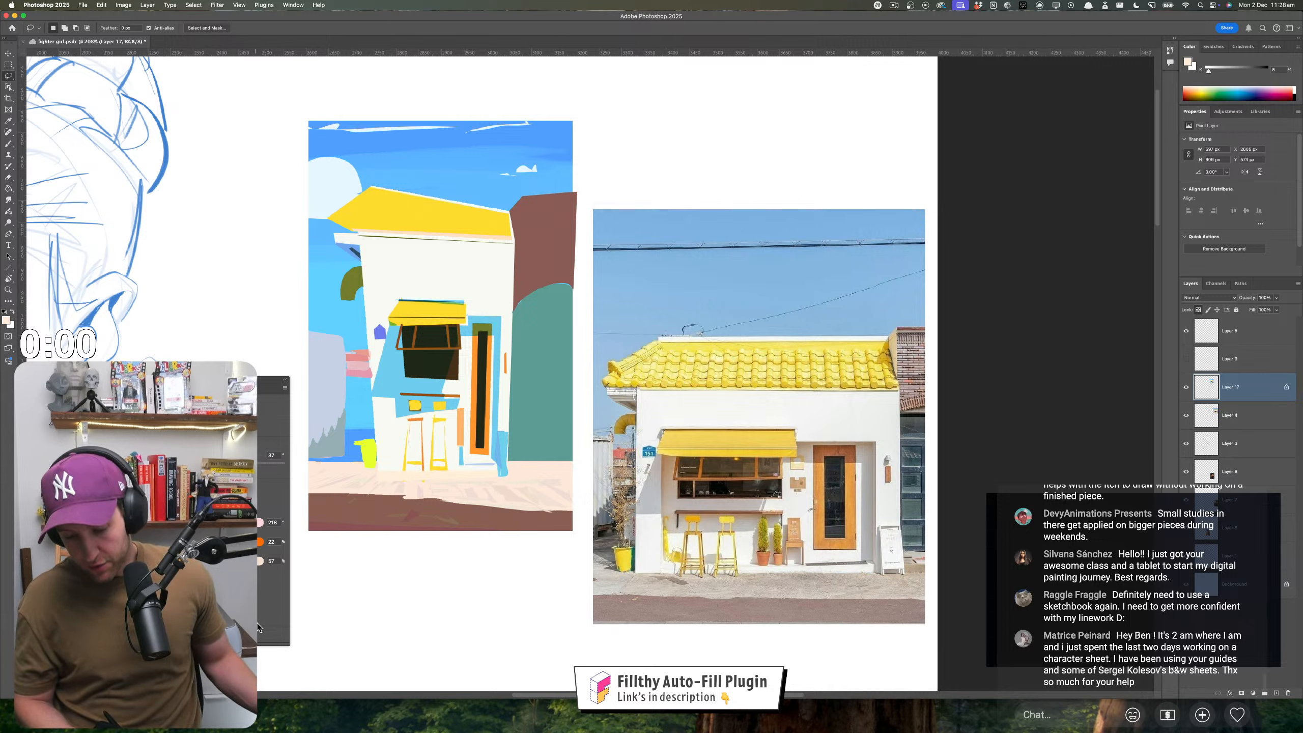
- Resample the pavement's cream and fill a lassoed strip to clean up the ground between the stools and the doorstep
key("i")
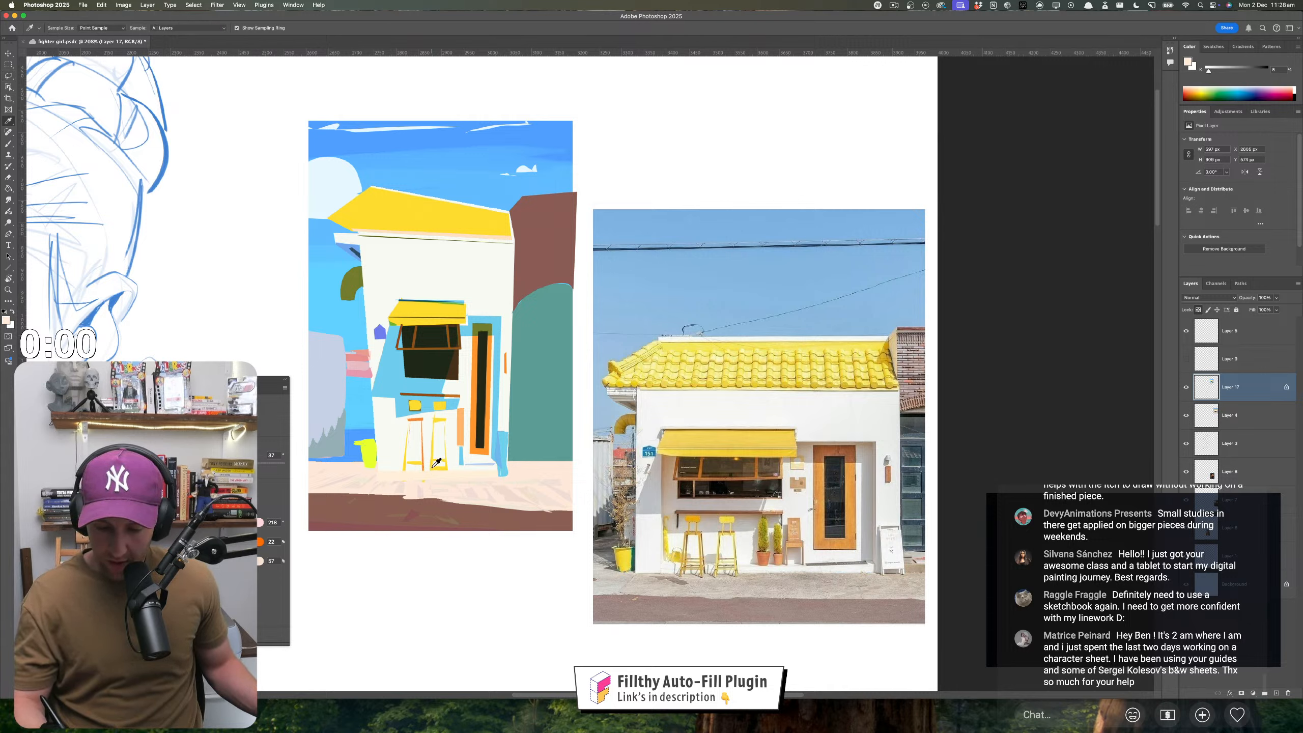
left_click(442, 468)
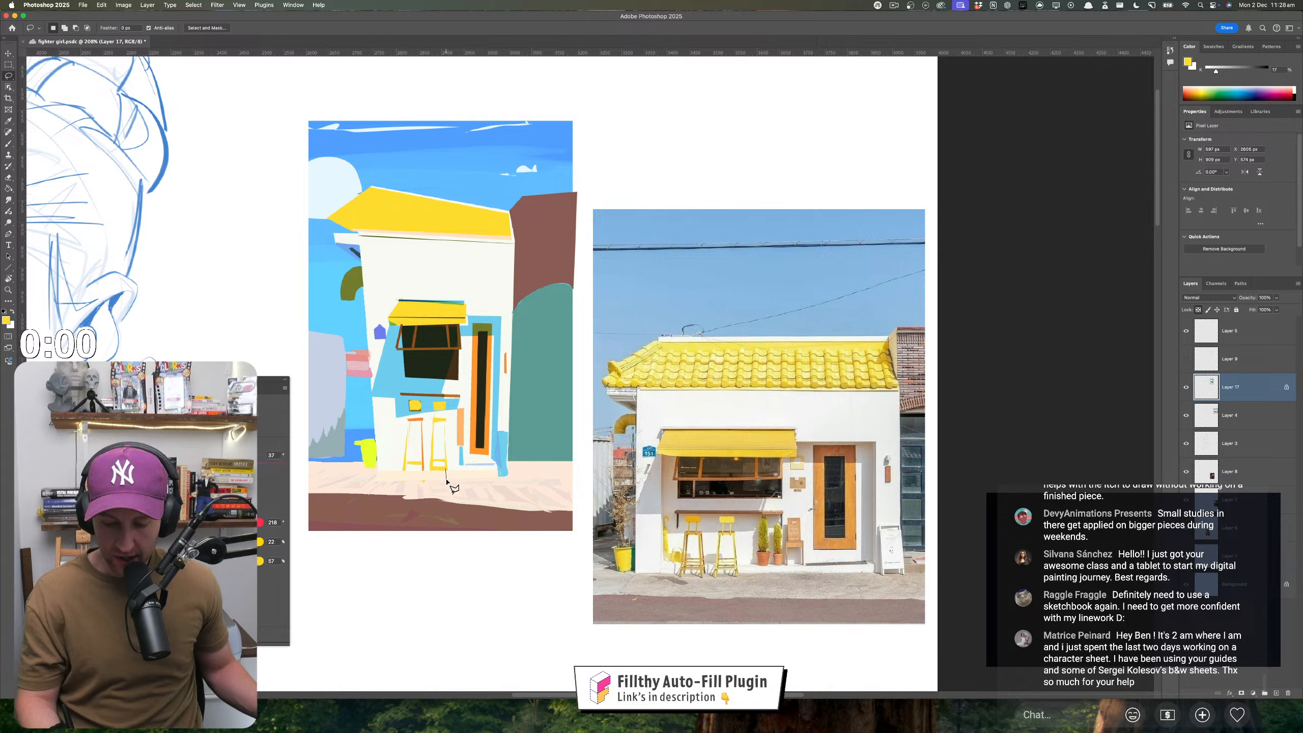
key("i")
left_click(456, 473)
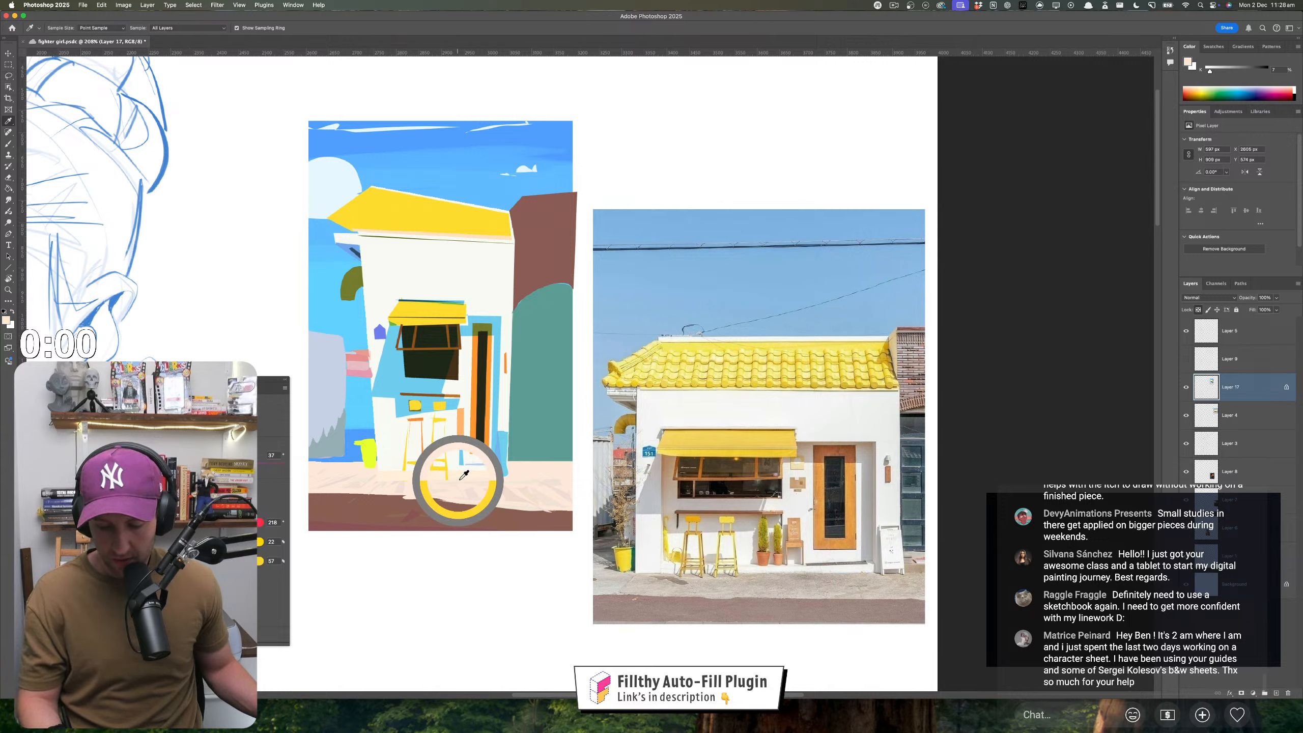
key("l")
left_click_drag(494, 472, 459, 482)
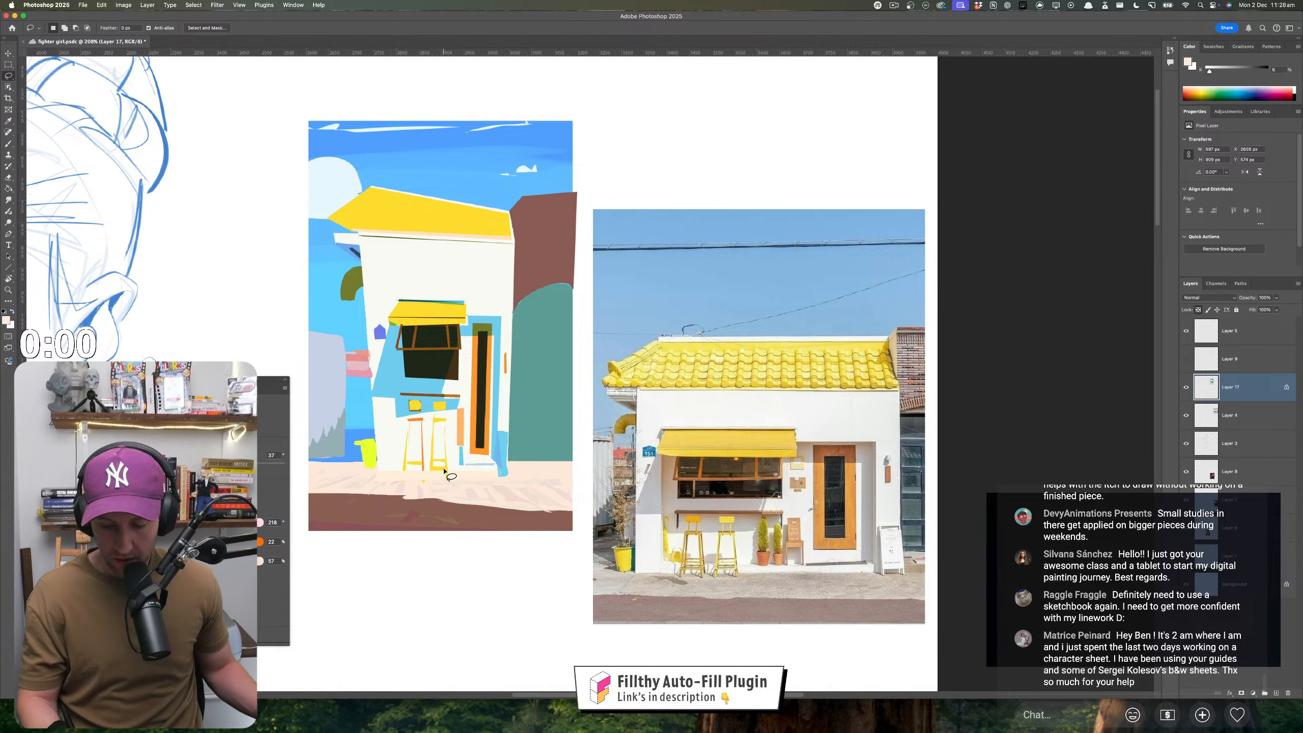
- Sample the stools' yellow and fill lassoed extensions that lengthen the stool legs onto the pavement
key("i")
left_click(441, 469)
key("l")
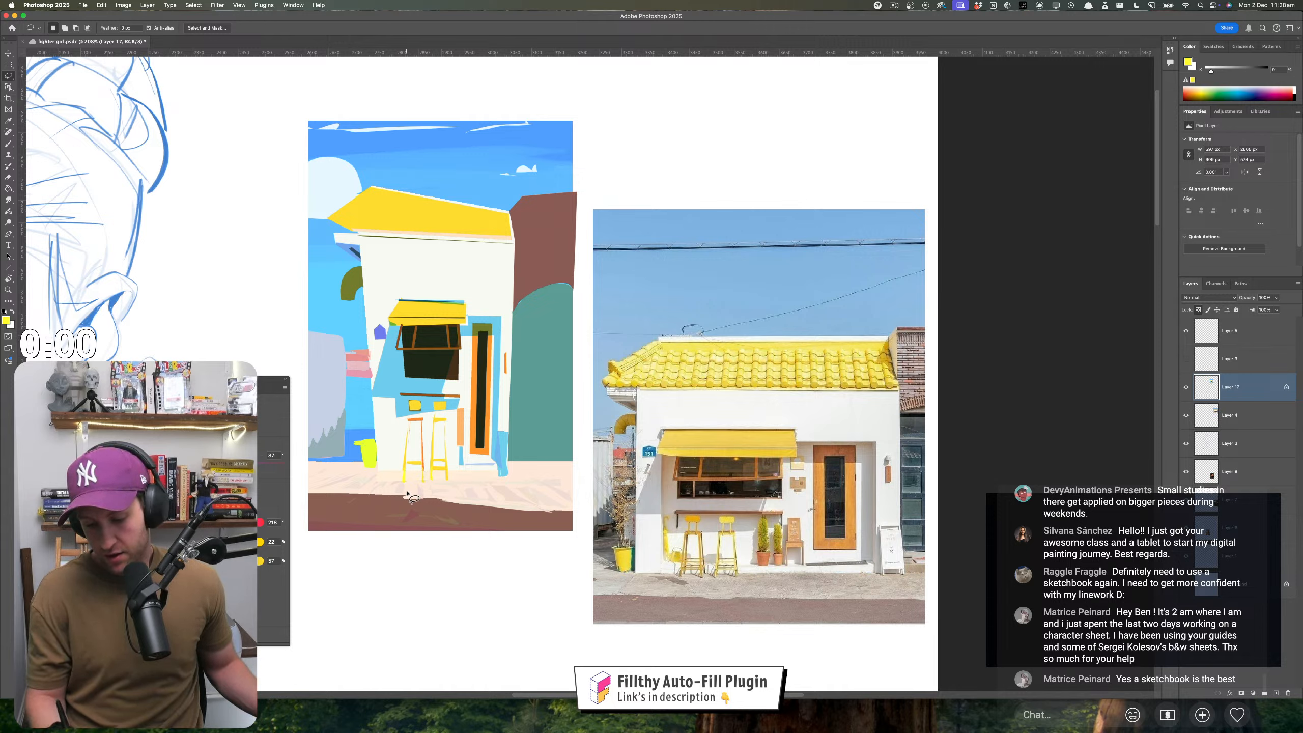
- Sample the shadow blue beneath the counter and fill lassoed shadow slivers around the base of the stool legs
key("i")
left_click(445, 402)
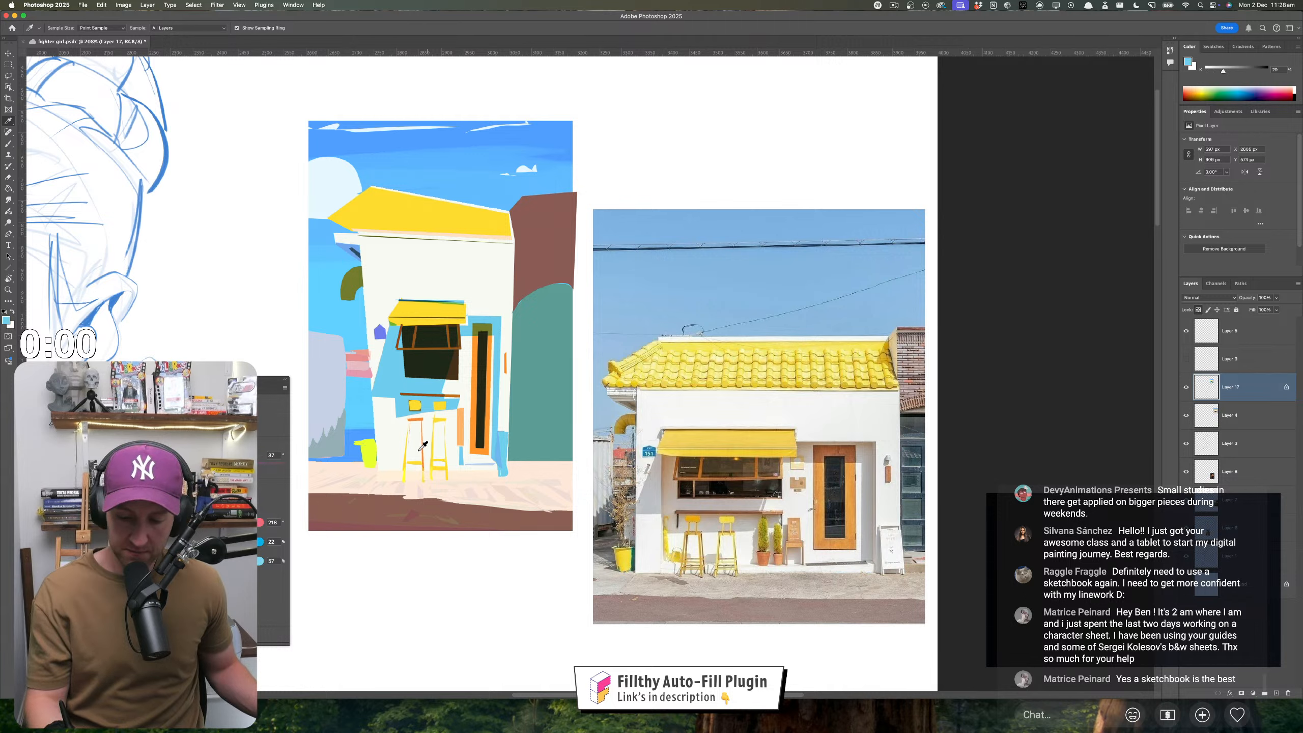
key("l")
left_click_drag(436, 476, 428, 479)
key("super+z")
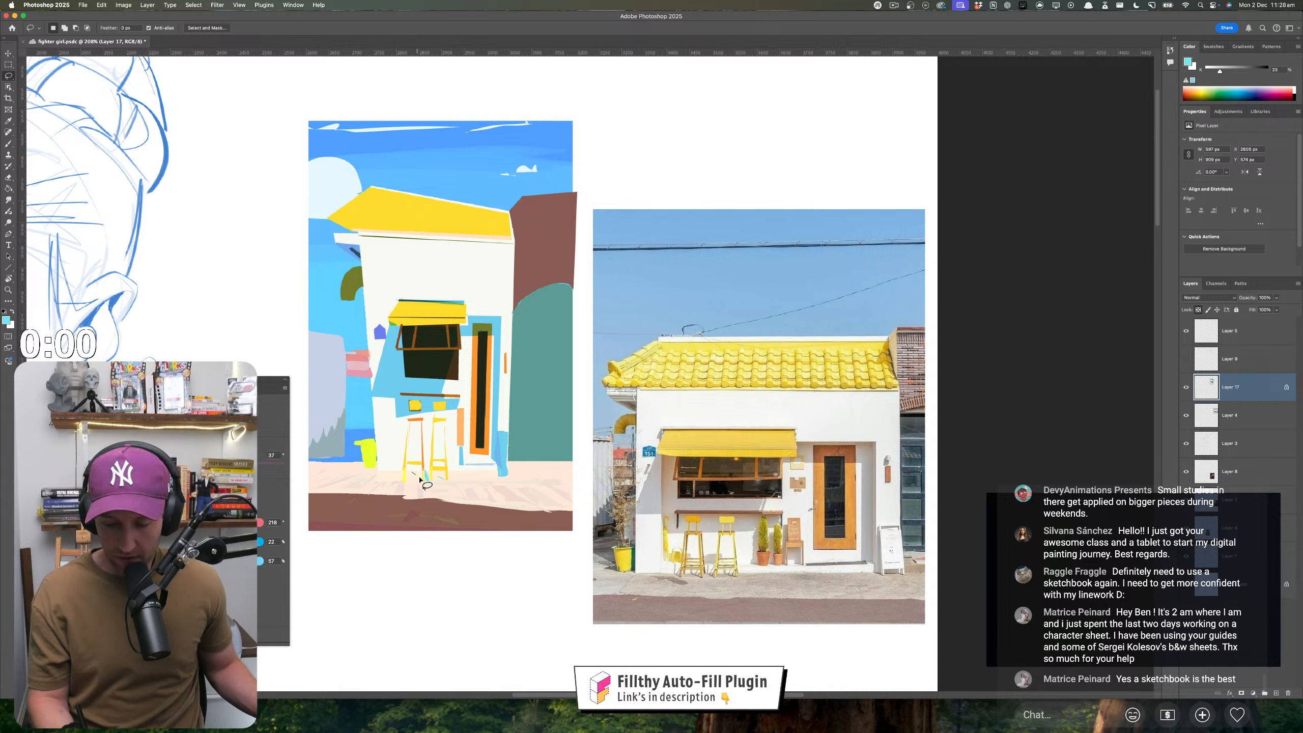
left_click_drag(407, 470, 437, 473)
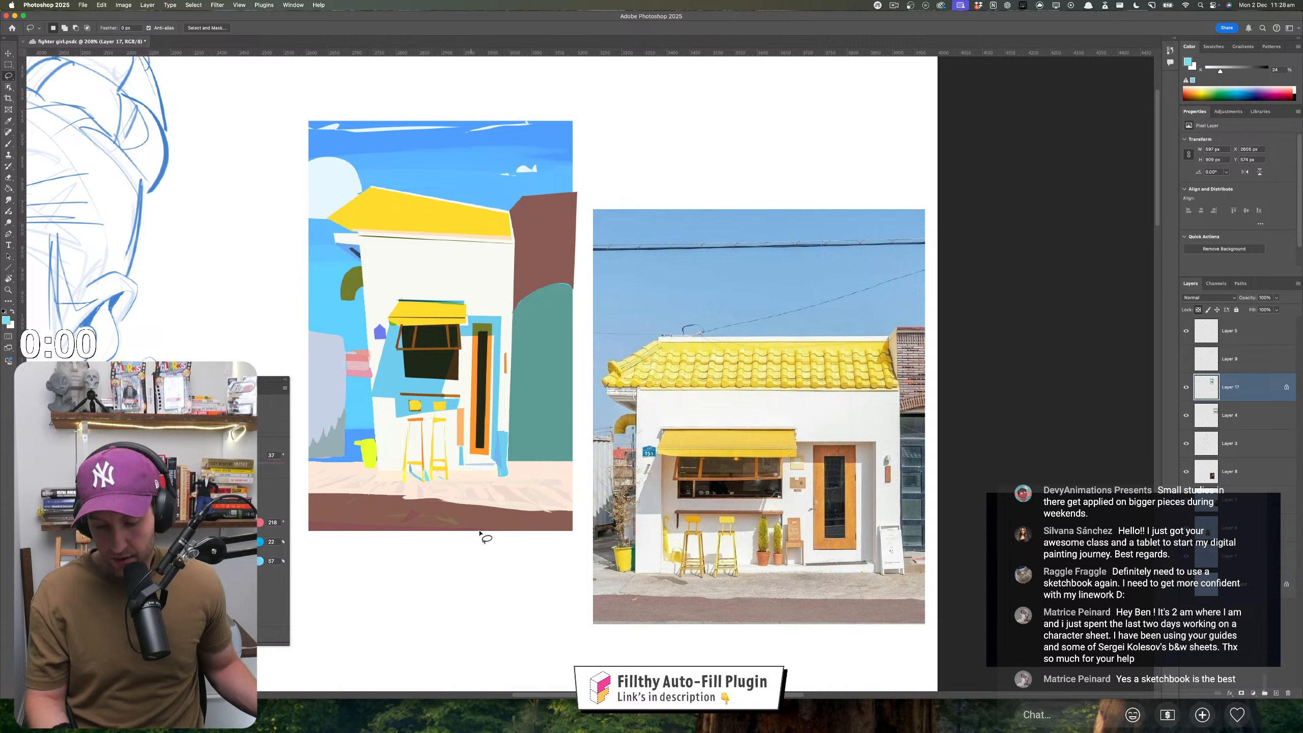
- Sample the olive above the door and fill lassoed shapes for the supports beneath the counter
key("i")
left_click(414, 406)
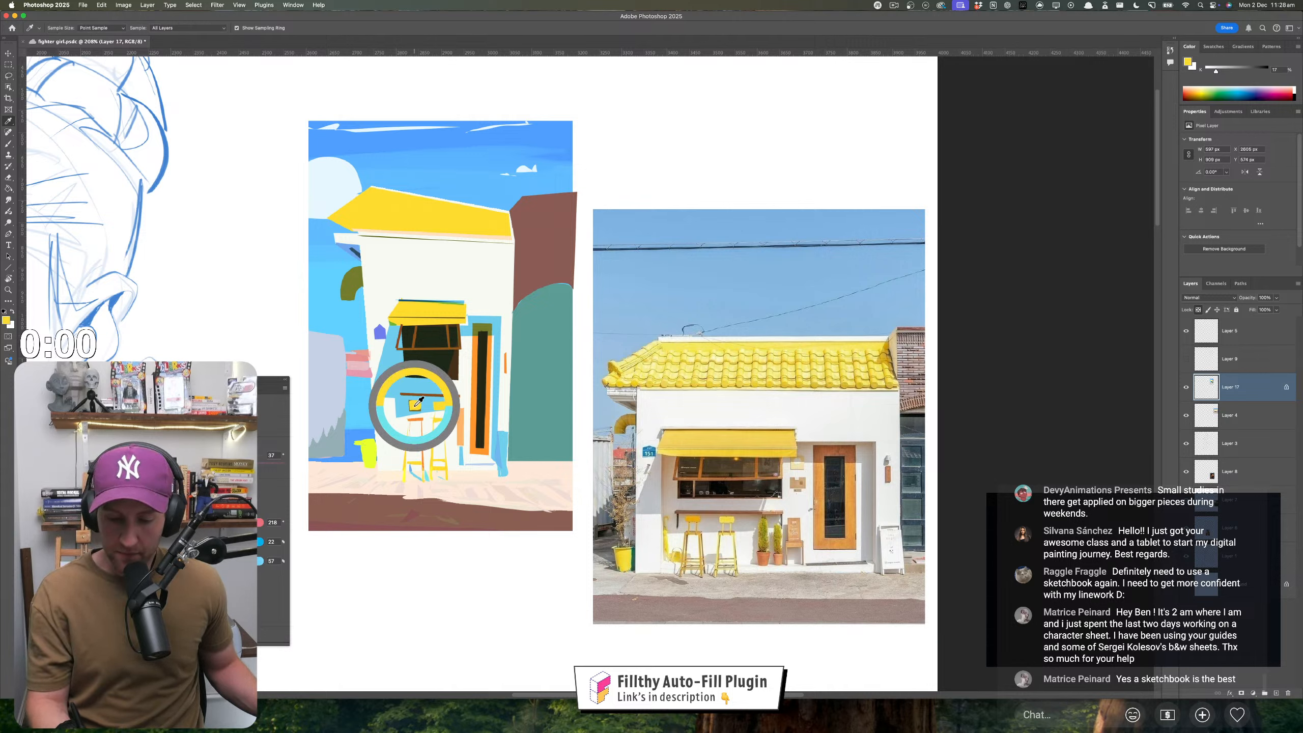
key("l")
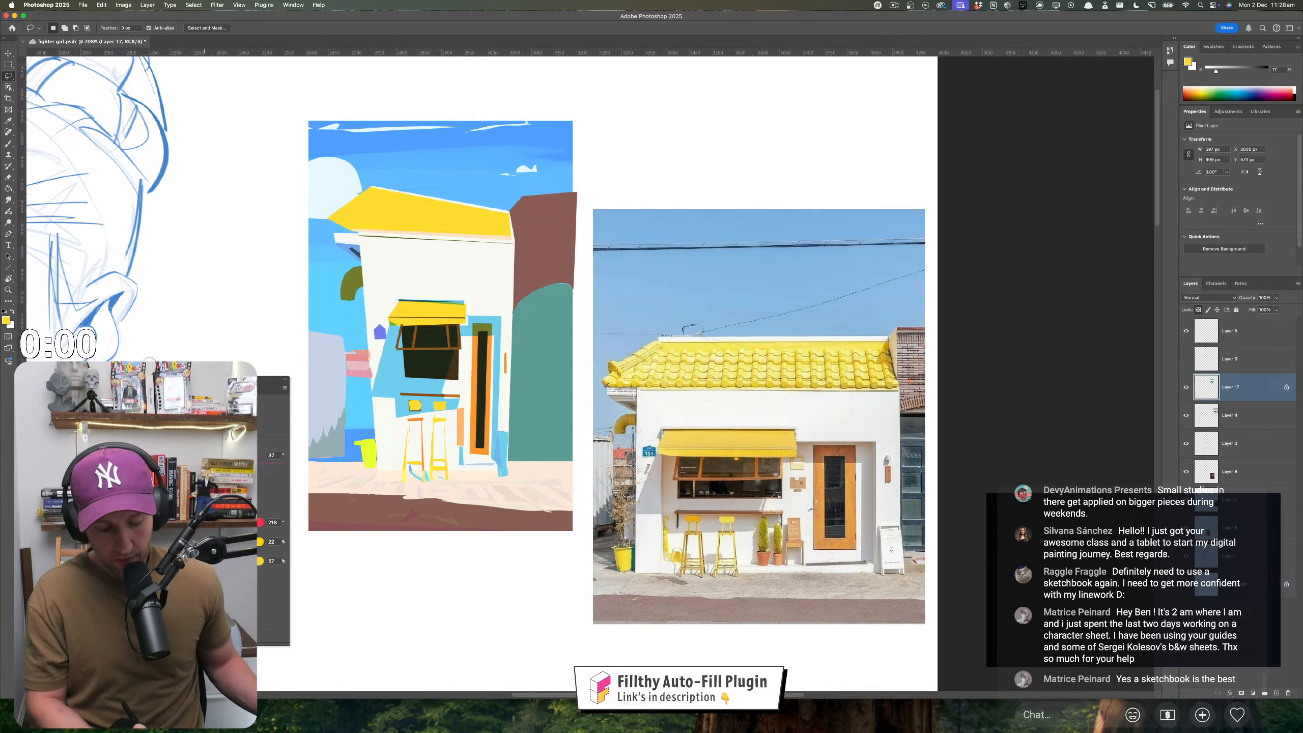
key("i")
left_click(482, 329)
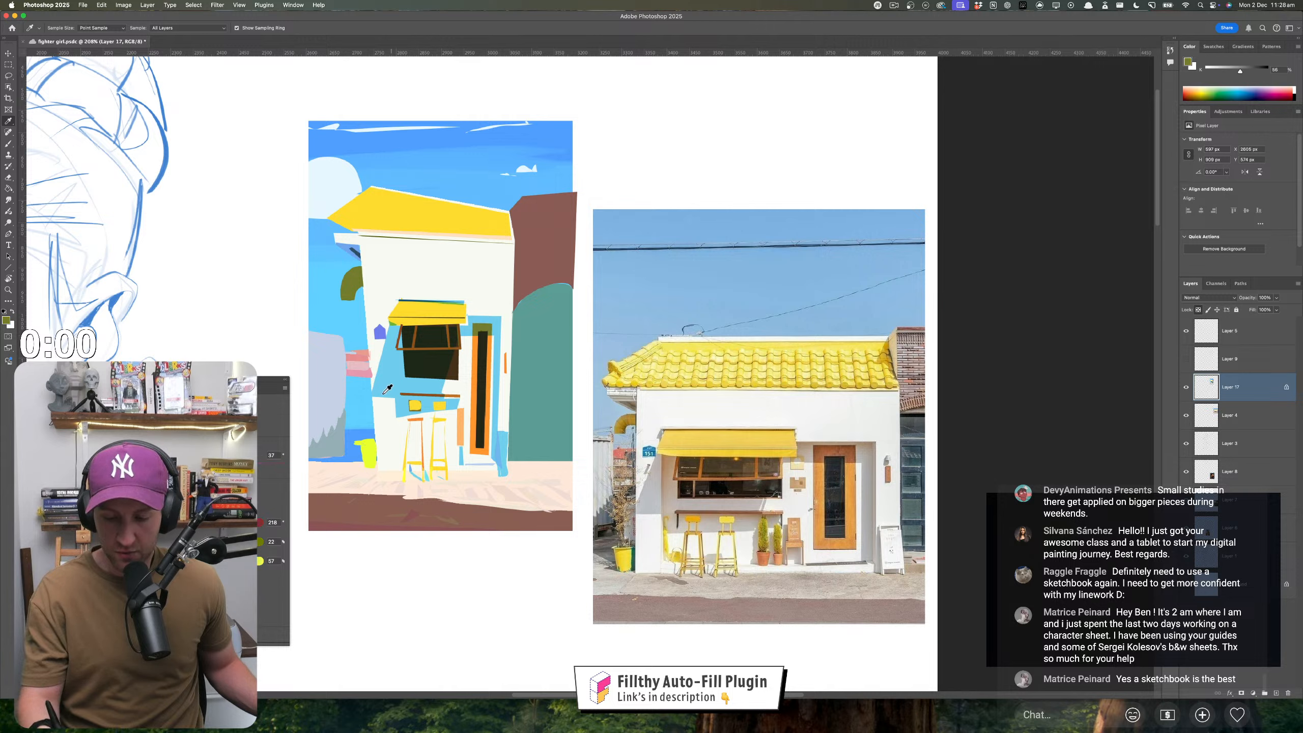
key("l")
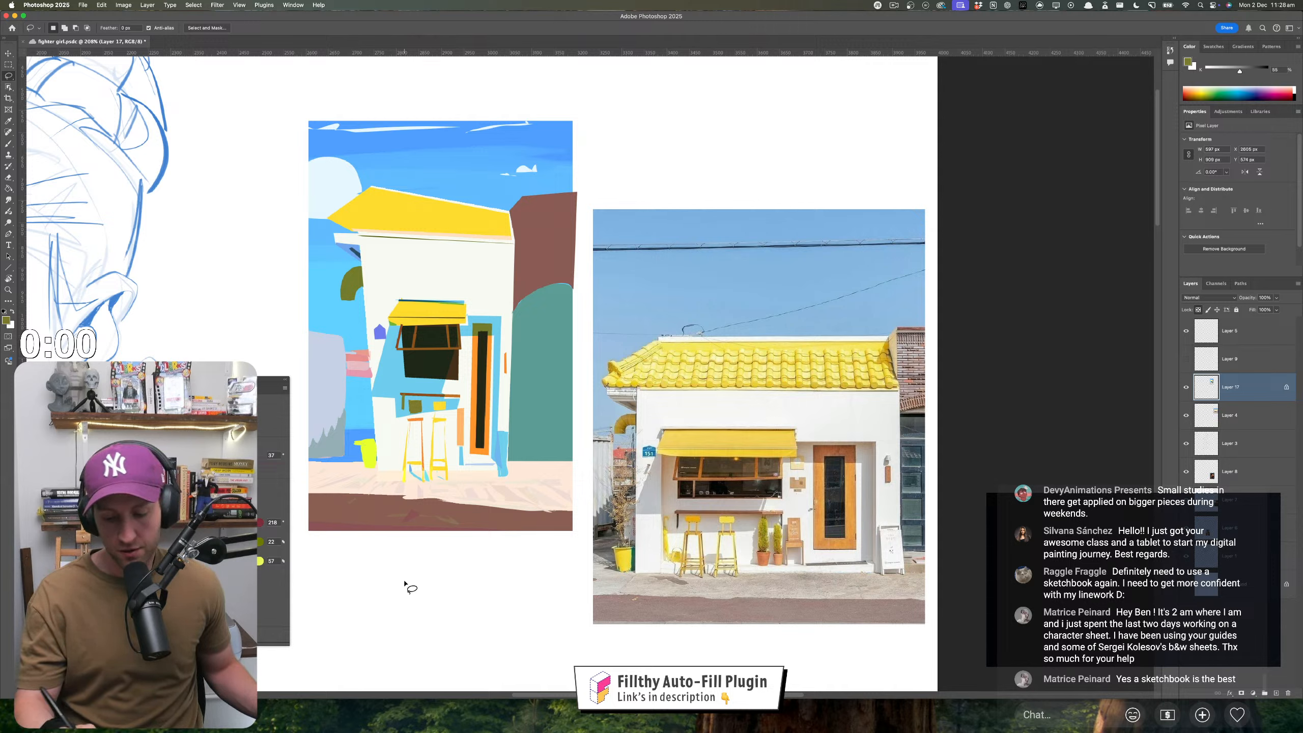
- Sample the window's dark tone and fill lassoed strips to darken the counter and its supports
key("i")
left_click(417, 373)
key("l")
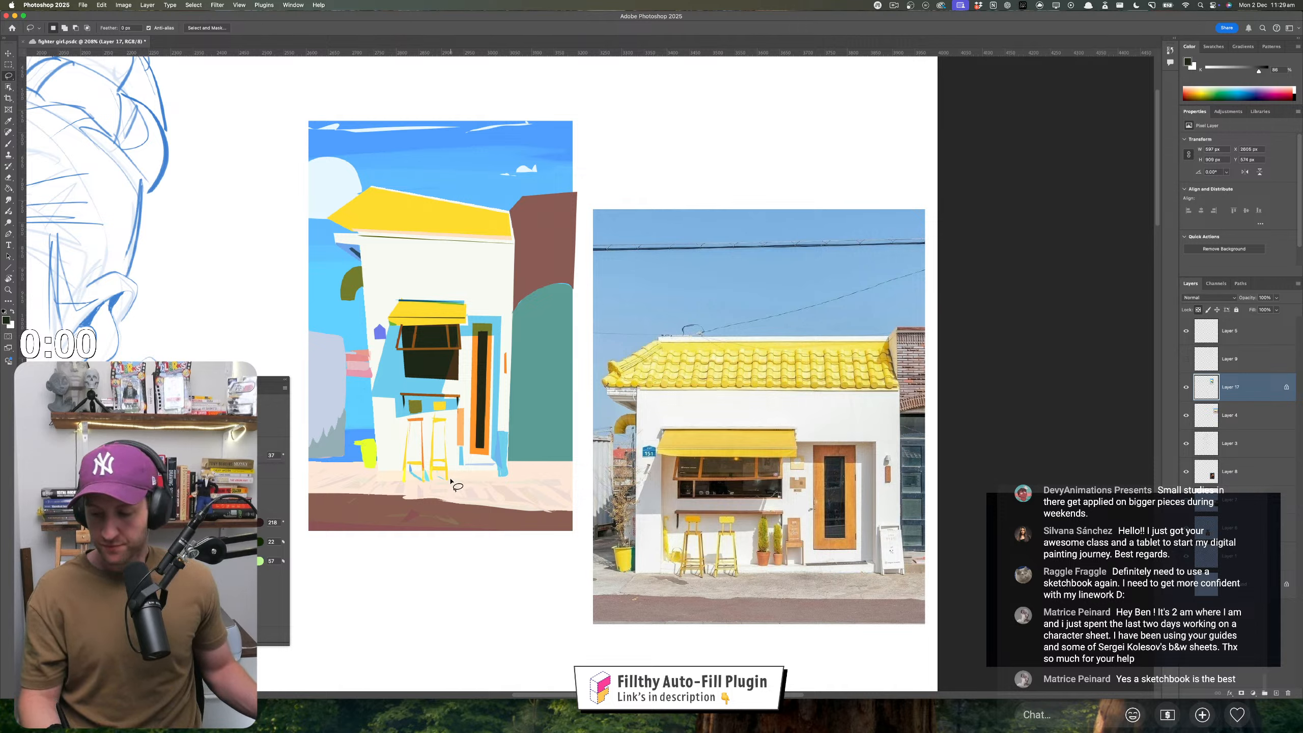
key("i")
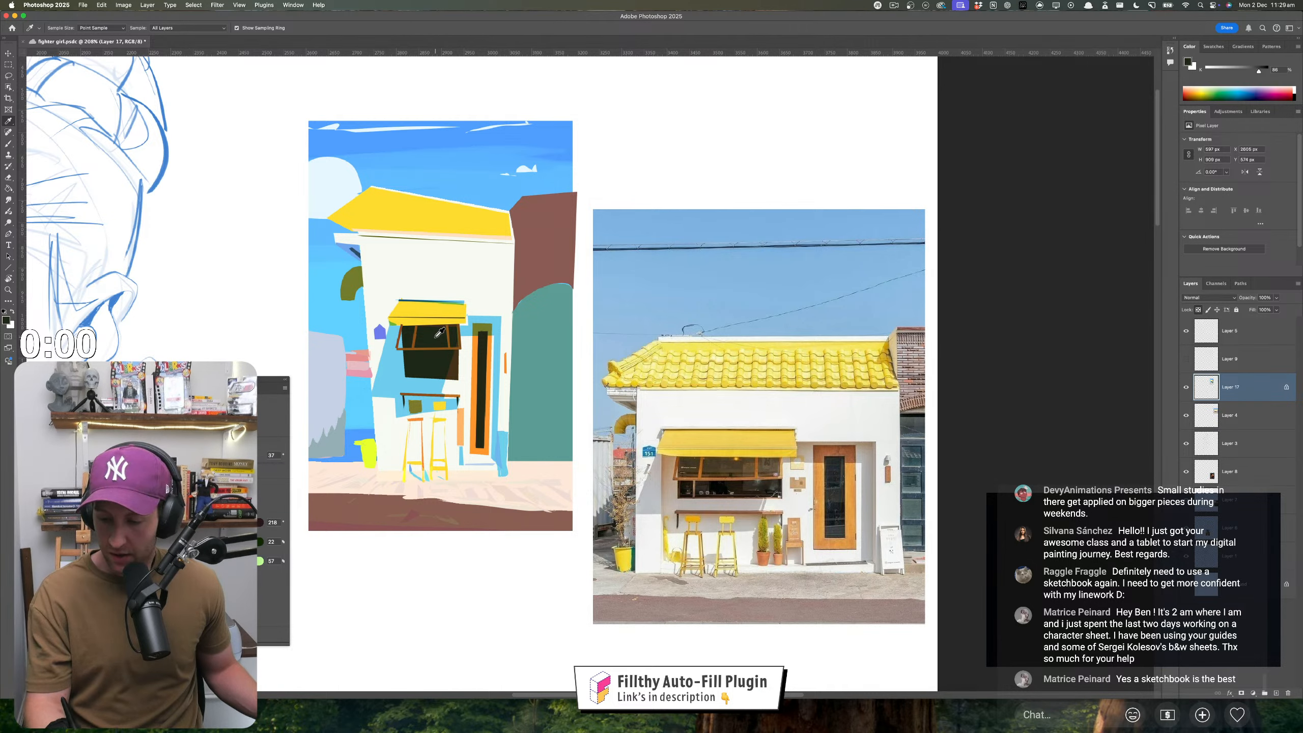
key("l")
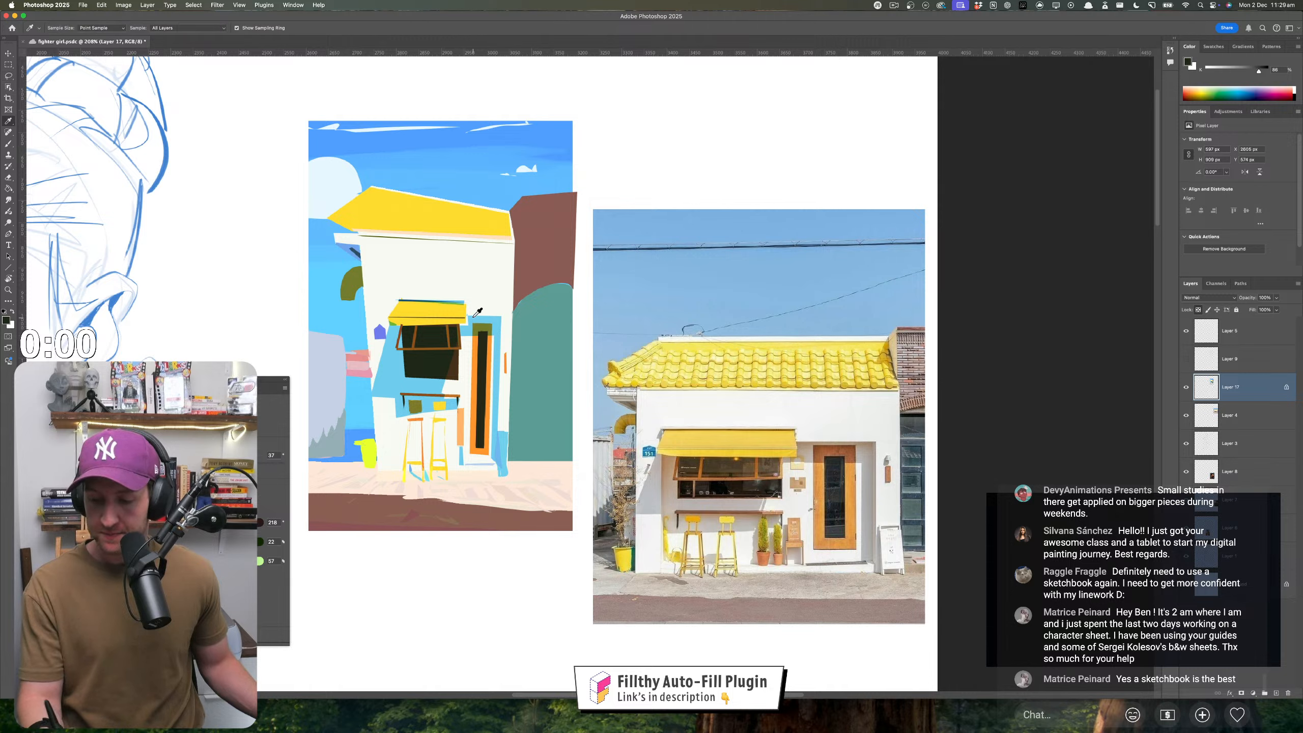
- Sample the shadow blues and the wall's off-white to touch up the gap between the awning and the door
left_click(469, 319)
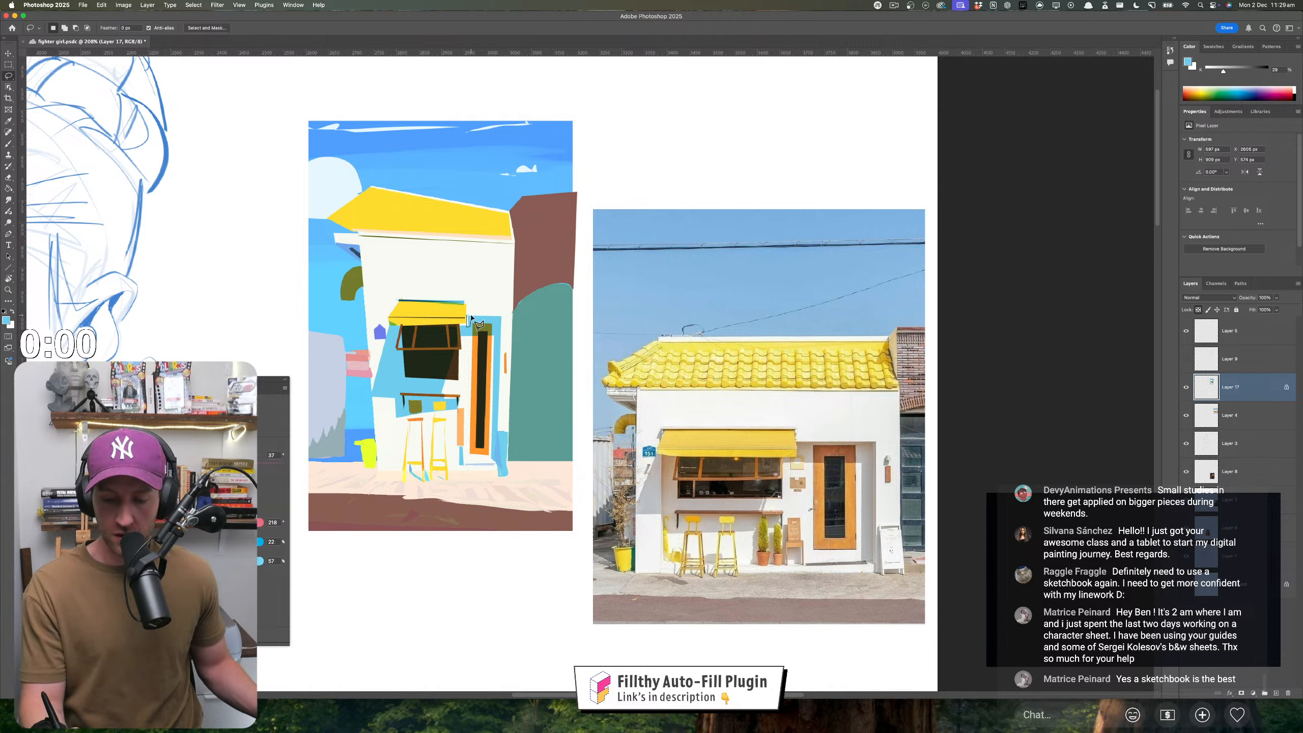
left_click(476, 323)
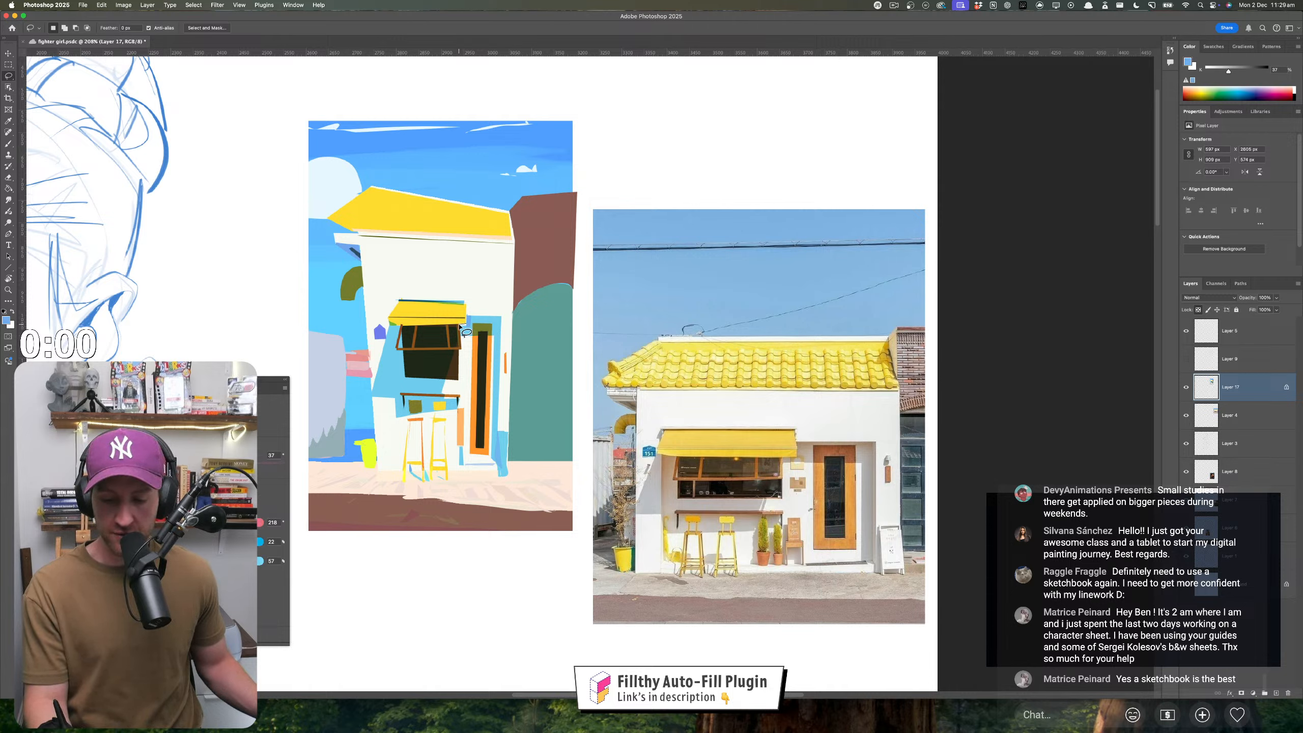
left_click(462, 328)
left_click(477, 332)
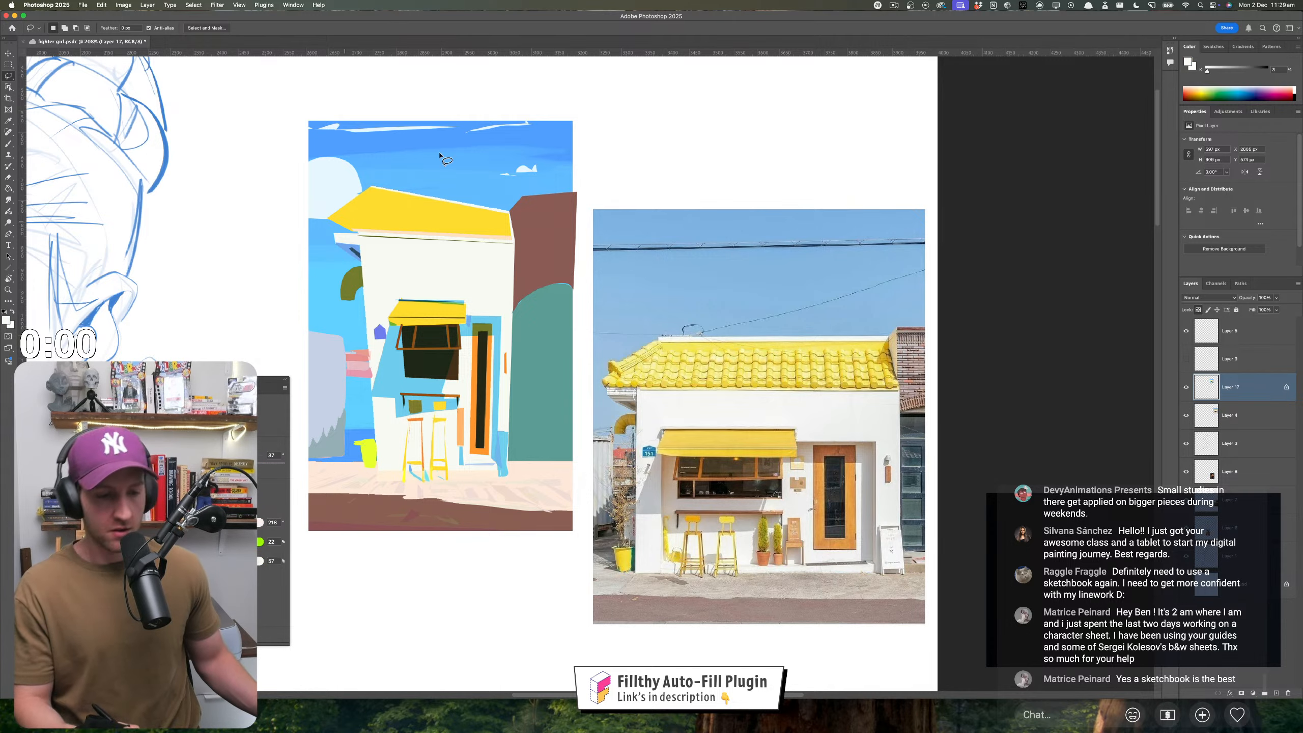
- Float the Color panel beside the painting, enlarged and set to HSB sliders
left_click(292, 5)
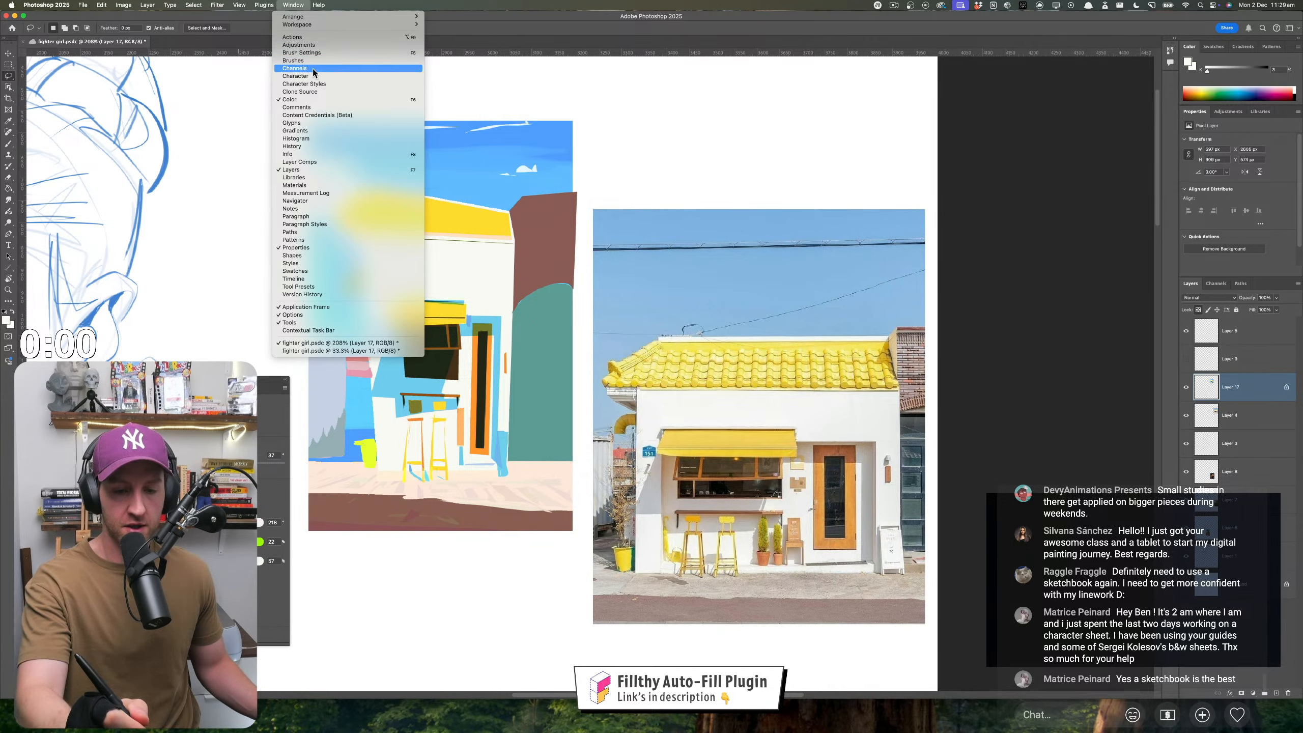
key("Escape")
left_click_drag(1189, 46, 279, 179)
left_click(323, 183)
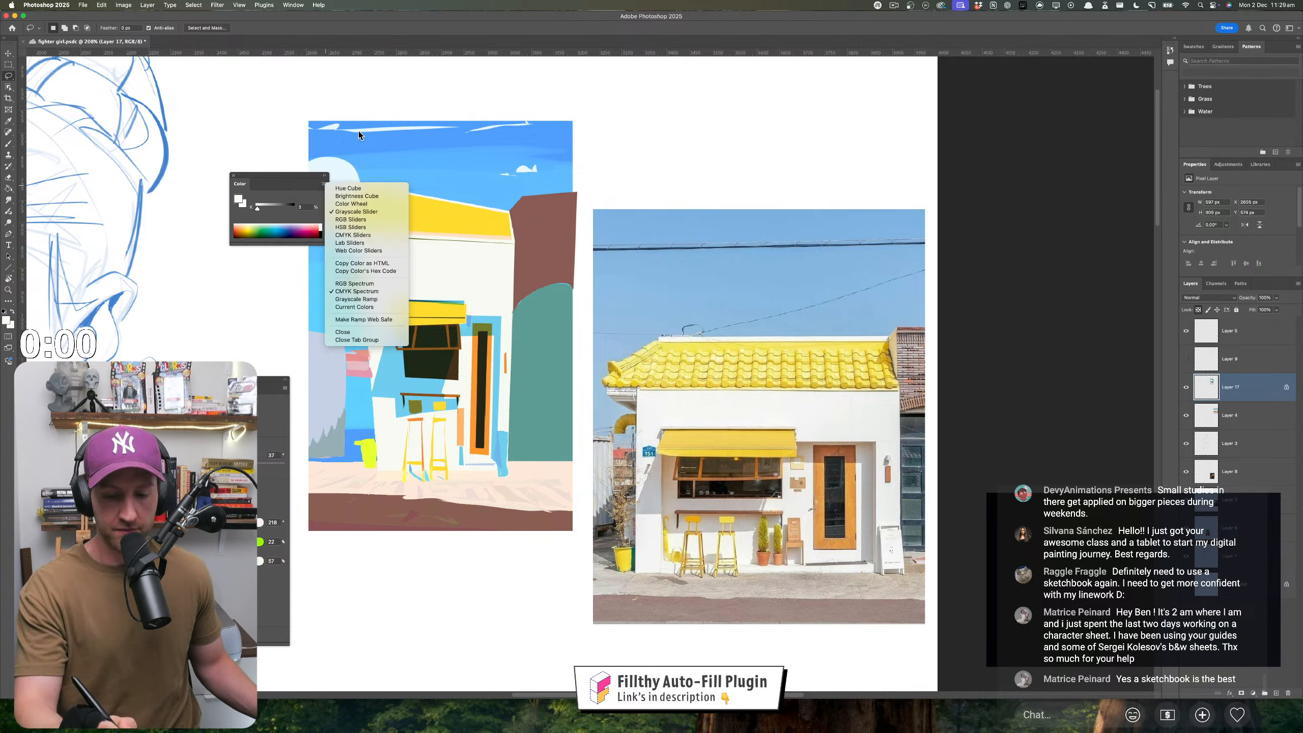
left_click(377, 228)
left_click_drag(329, 246, 351, 312)
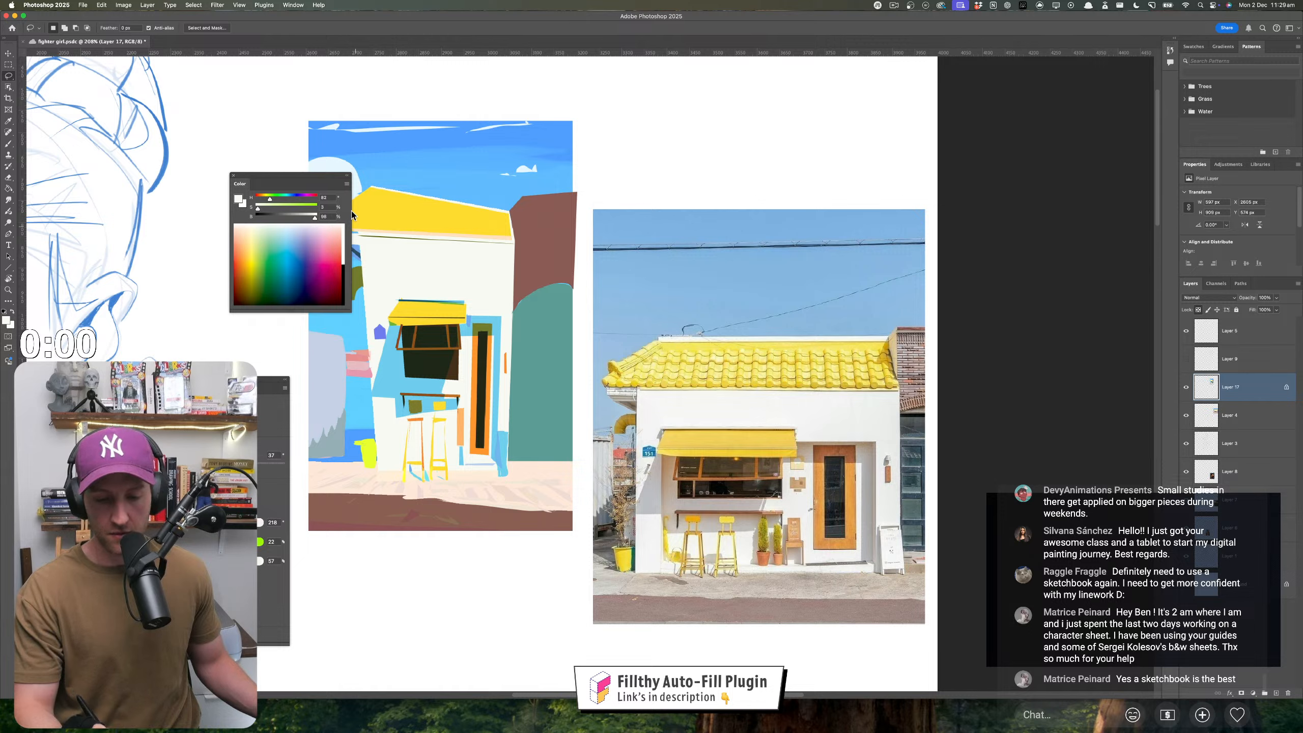
left_click_drag(287, 178, 257, 231)
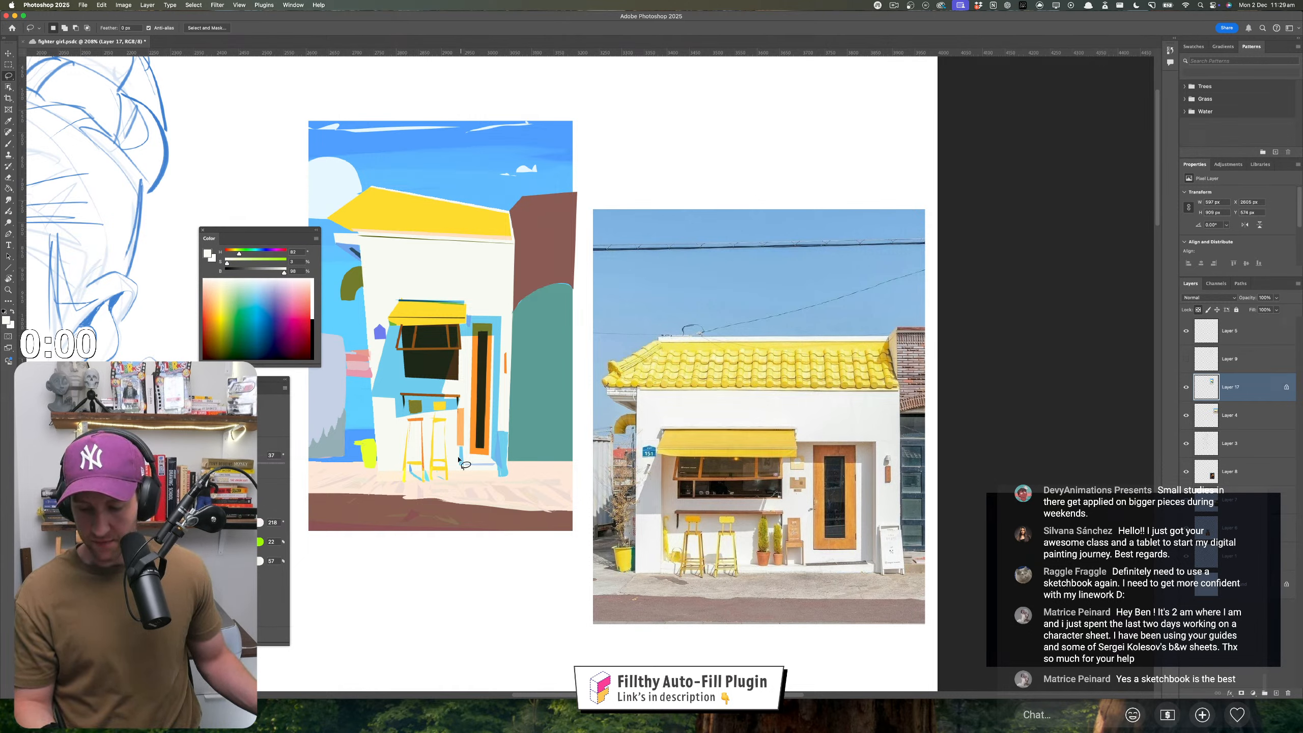
- Sample the shadow blue and fill a lassoed shadow area under the counter, covering the stools' upper parts
left_click(424, 415)
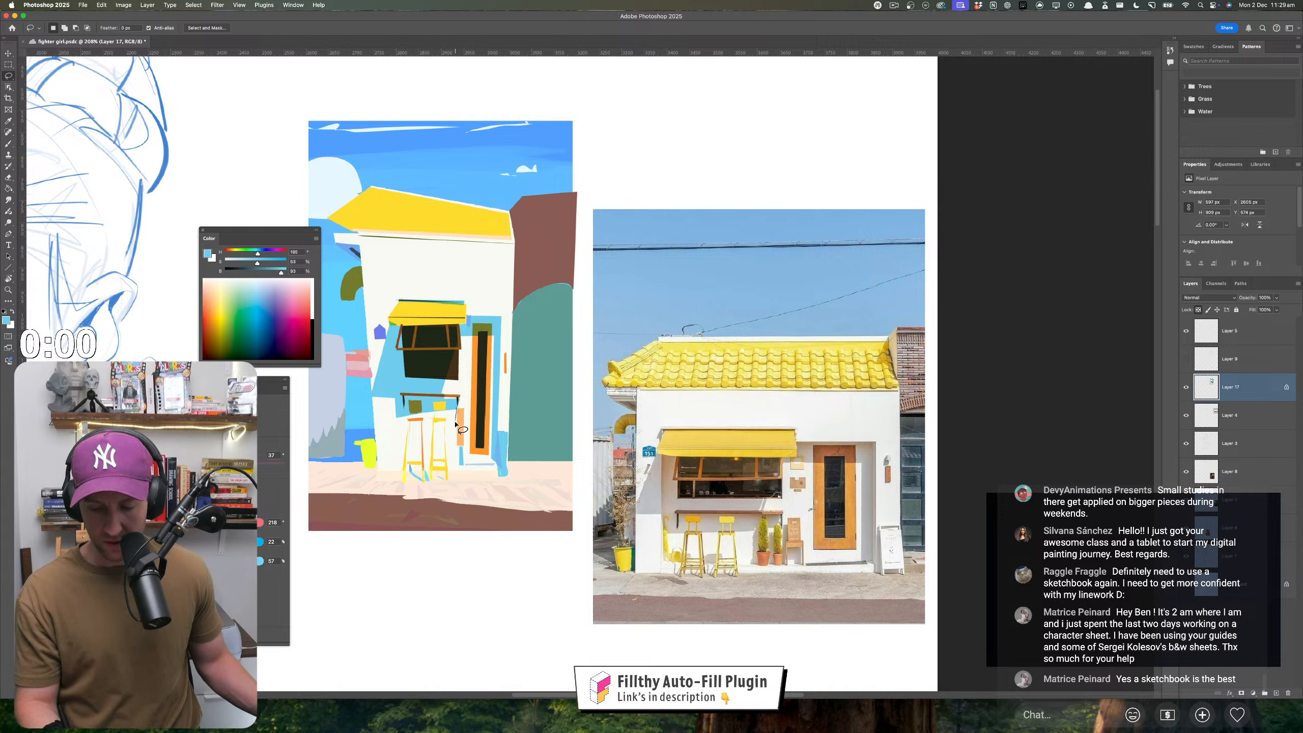
left_click_drag(455, 424, 397, 430)
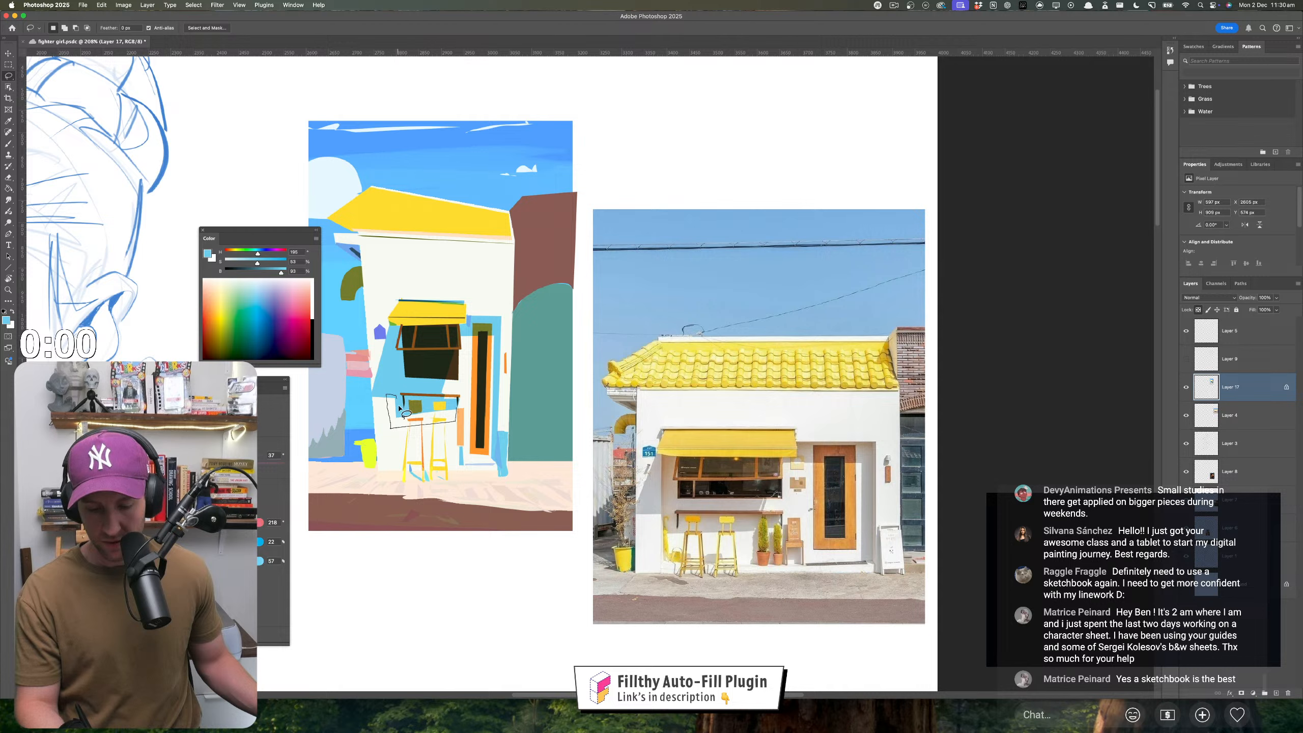
left_click_drag(404, 414, 452, 400)
key("alt+BackSpace")
key("ctrl+d")
key("super+z")
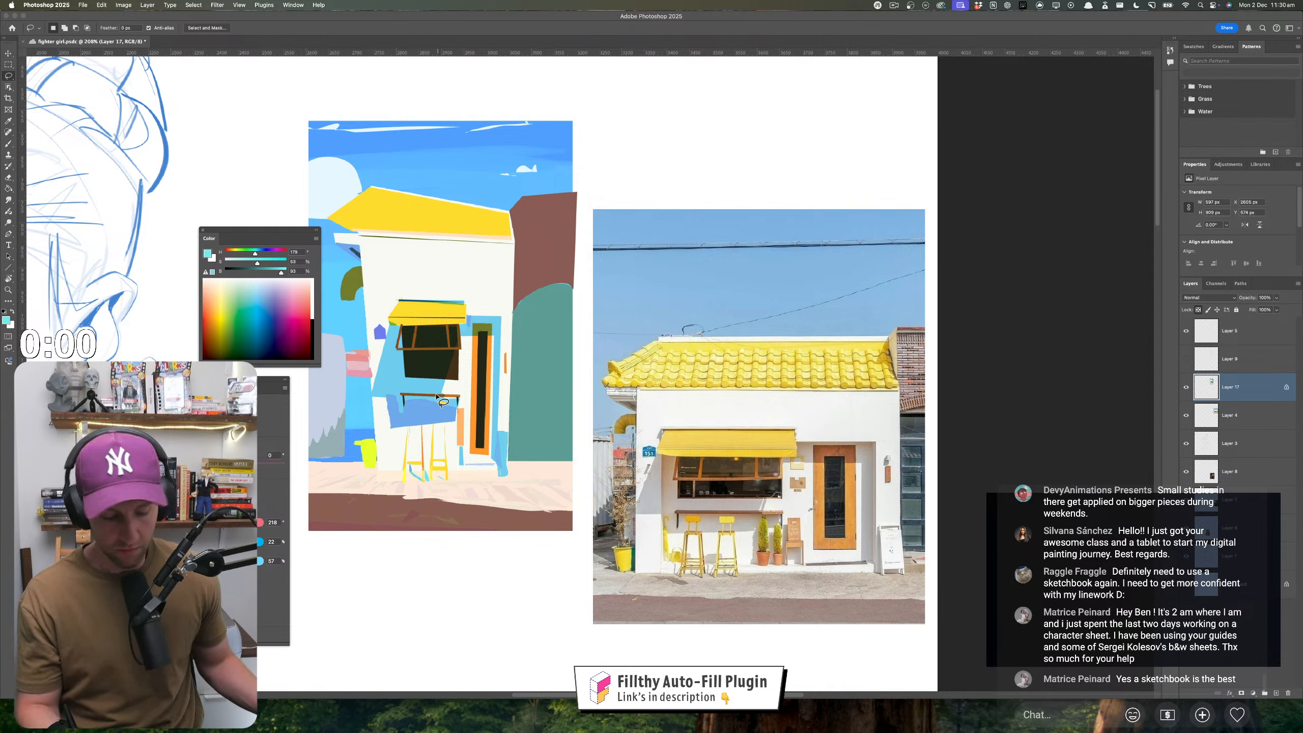
left_click(406, 407)
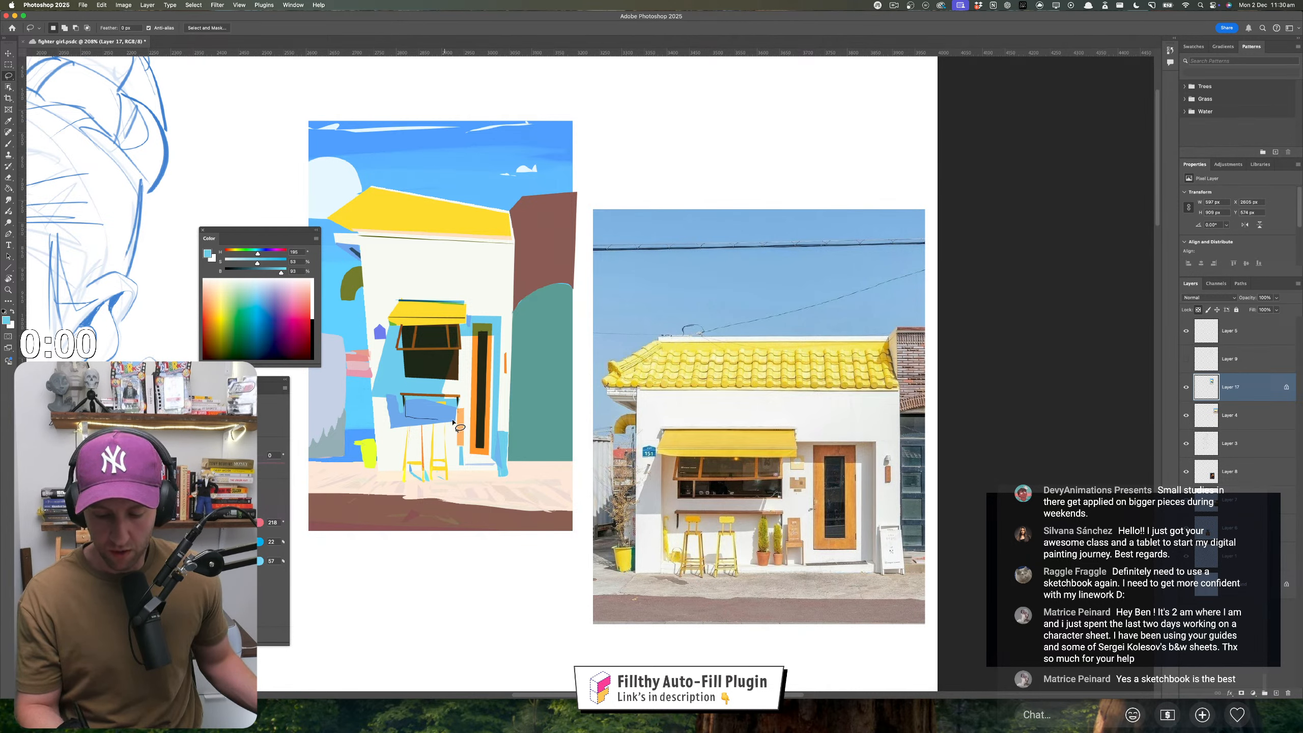
mouse_move(447, 421)
left_mouse_down()
mouse_move(392, 435)
mouse_move(395, 390)
left_mouse_up()
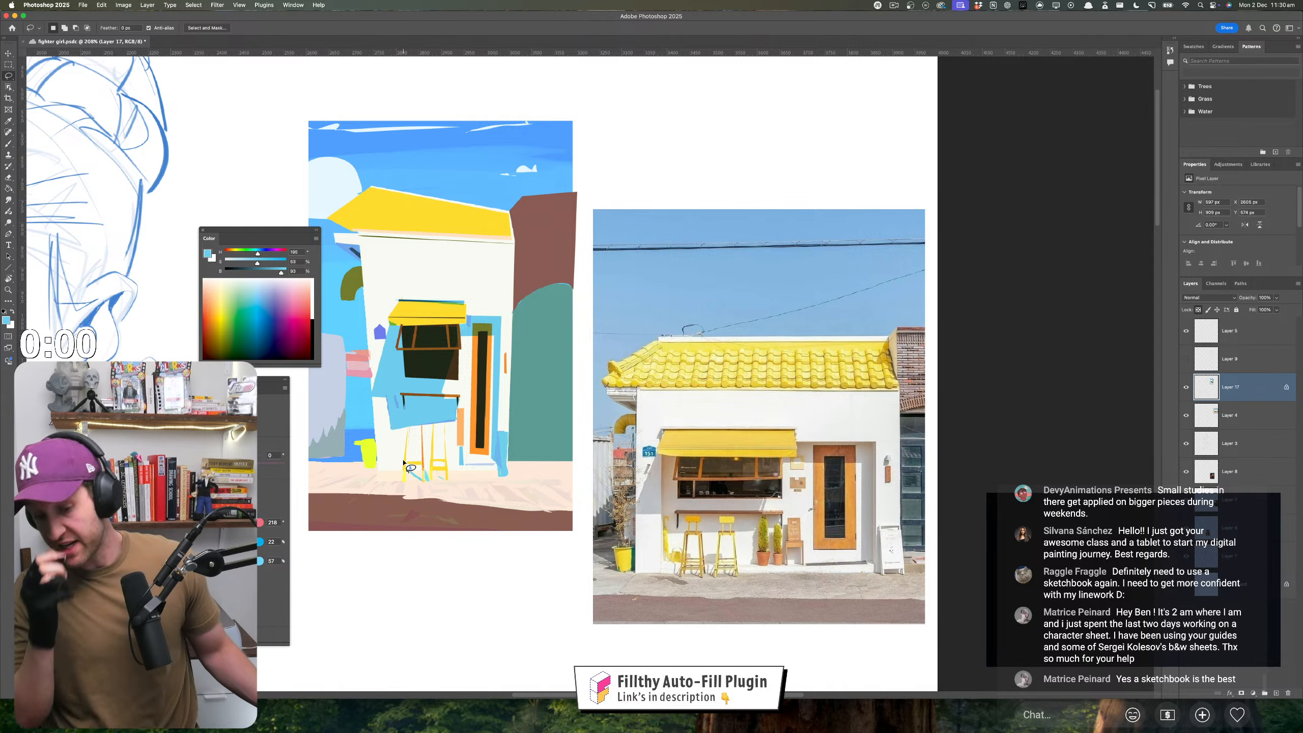
- Sample the awning's yellow, shift its hue towards orange and fill a lassoed backrest for the stool farther from the door
key("i")
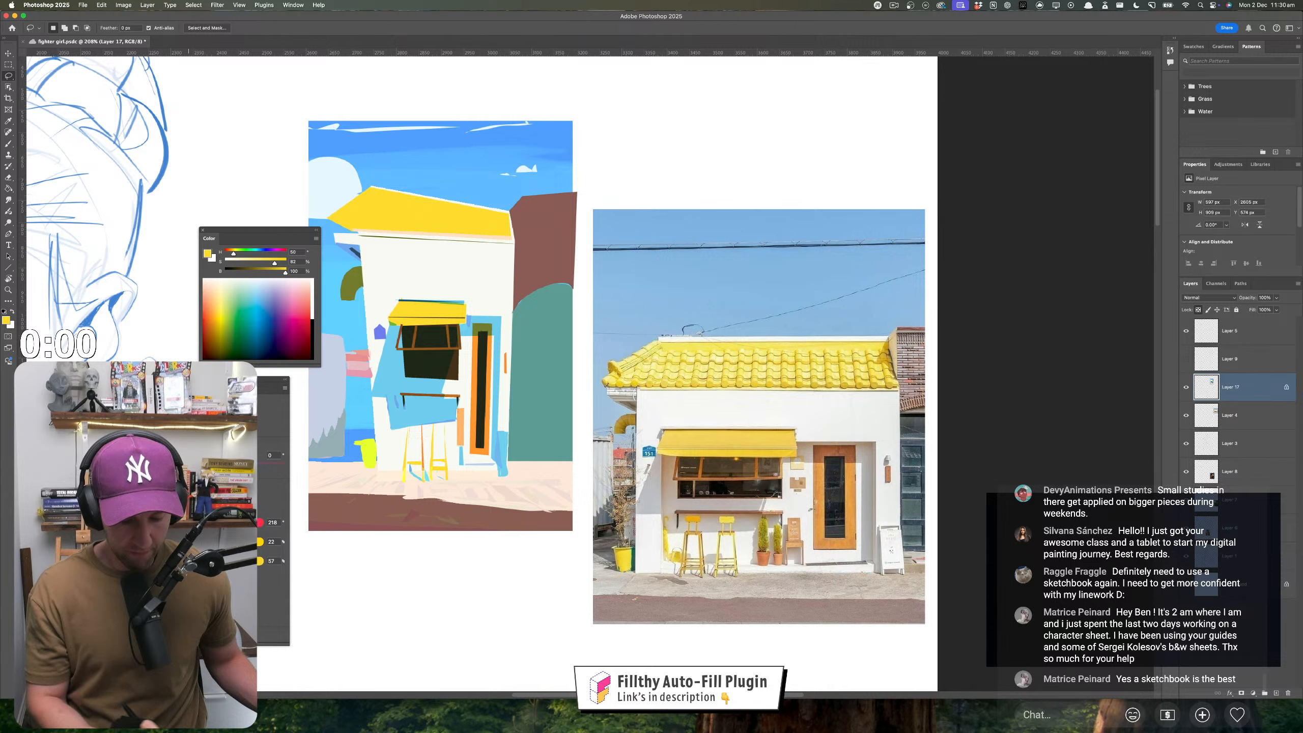
left_click_drag(192, 446, 200, 454)
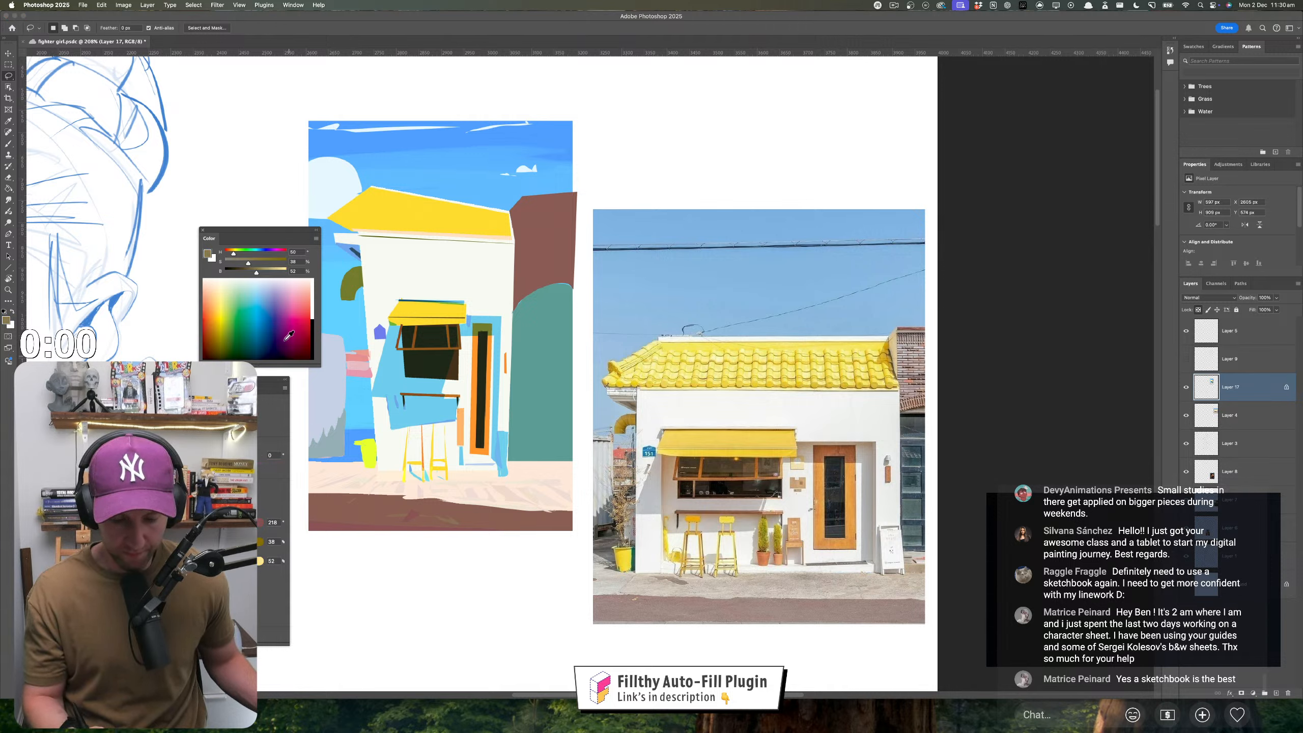
key("i")
left_click(424, 436)
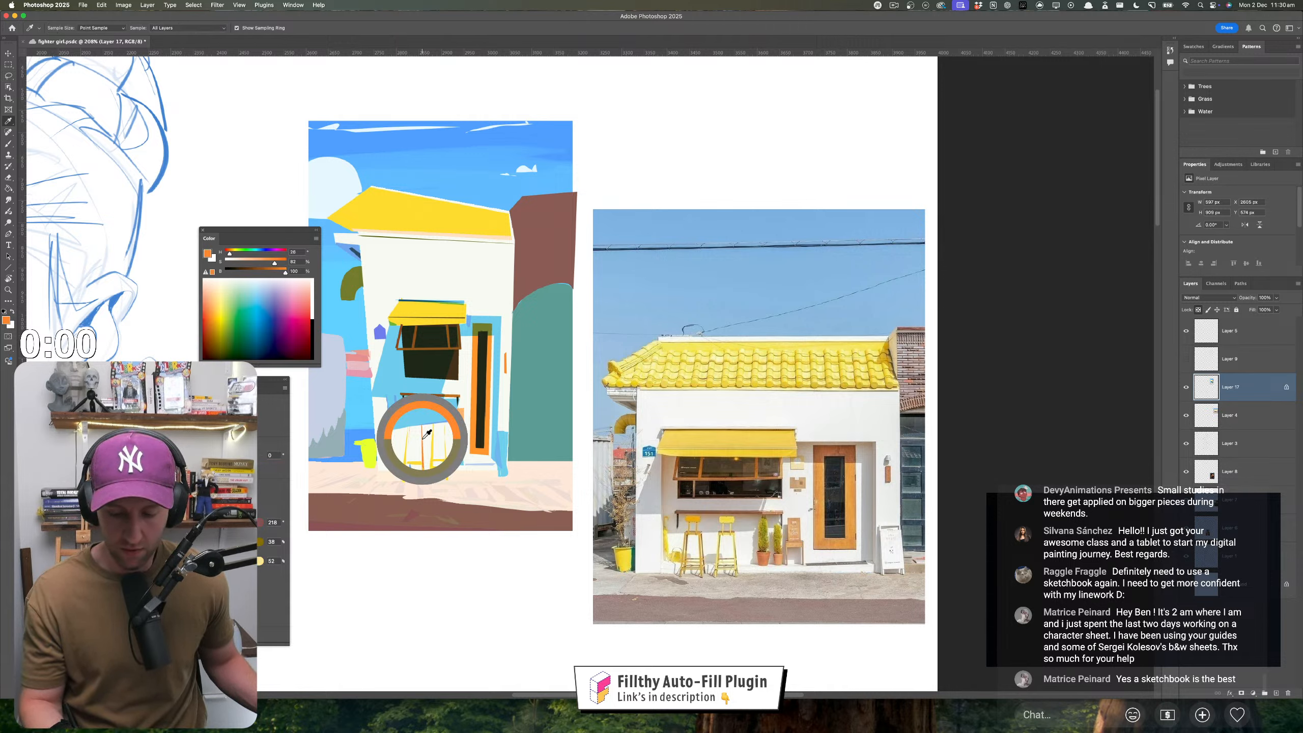
left_click(428, 310)
key("l")
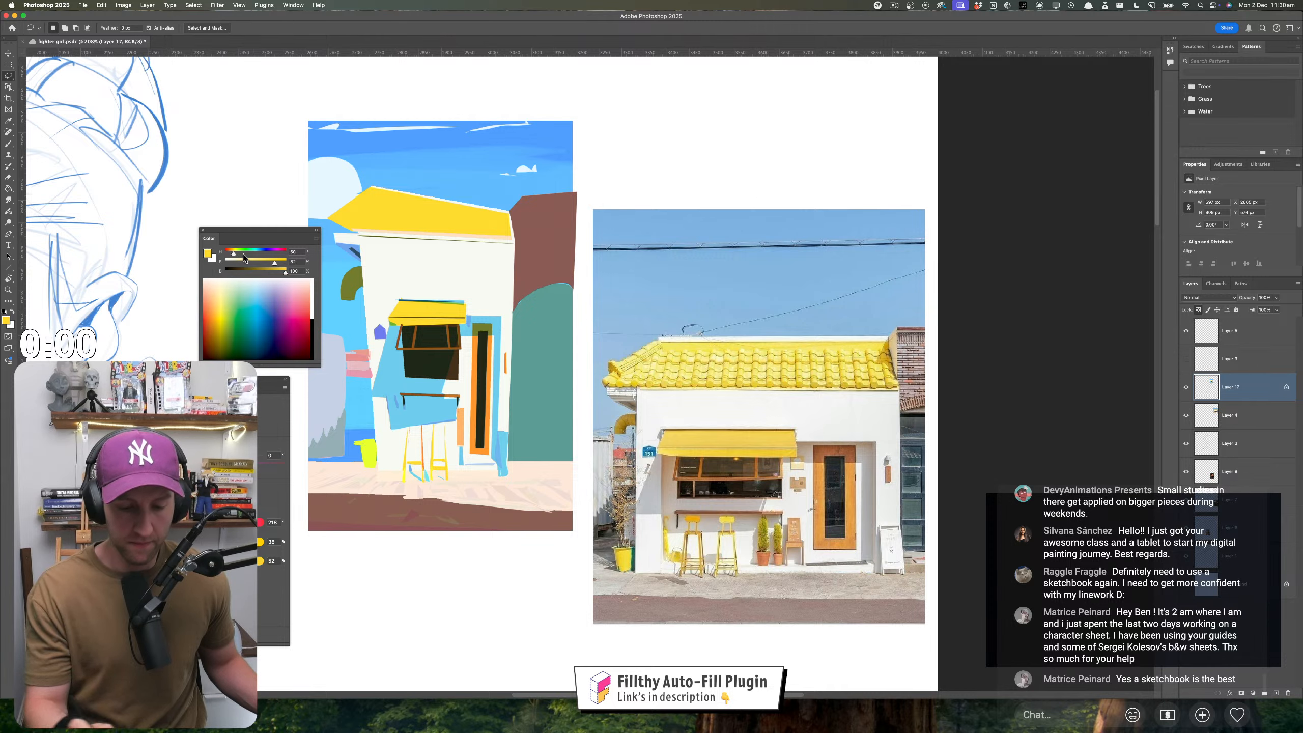
left_click_drag(234, 254, 282, 273)
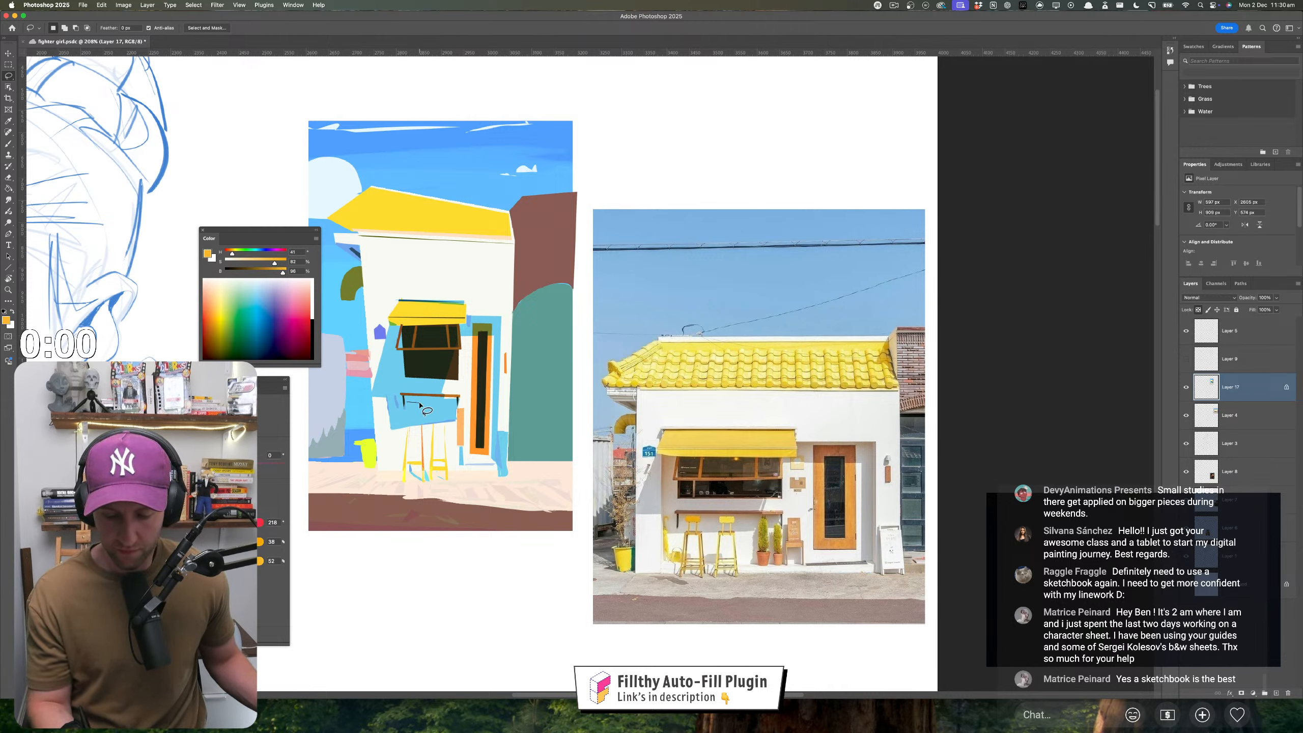
left_click_drag(406, 414, 407, 410)
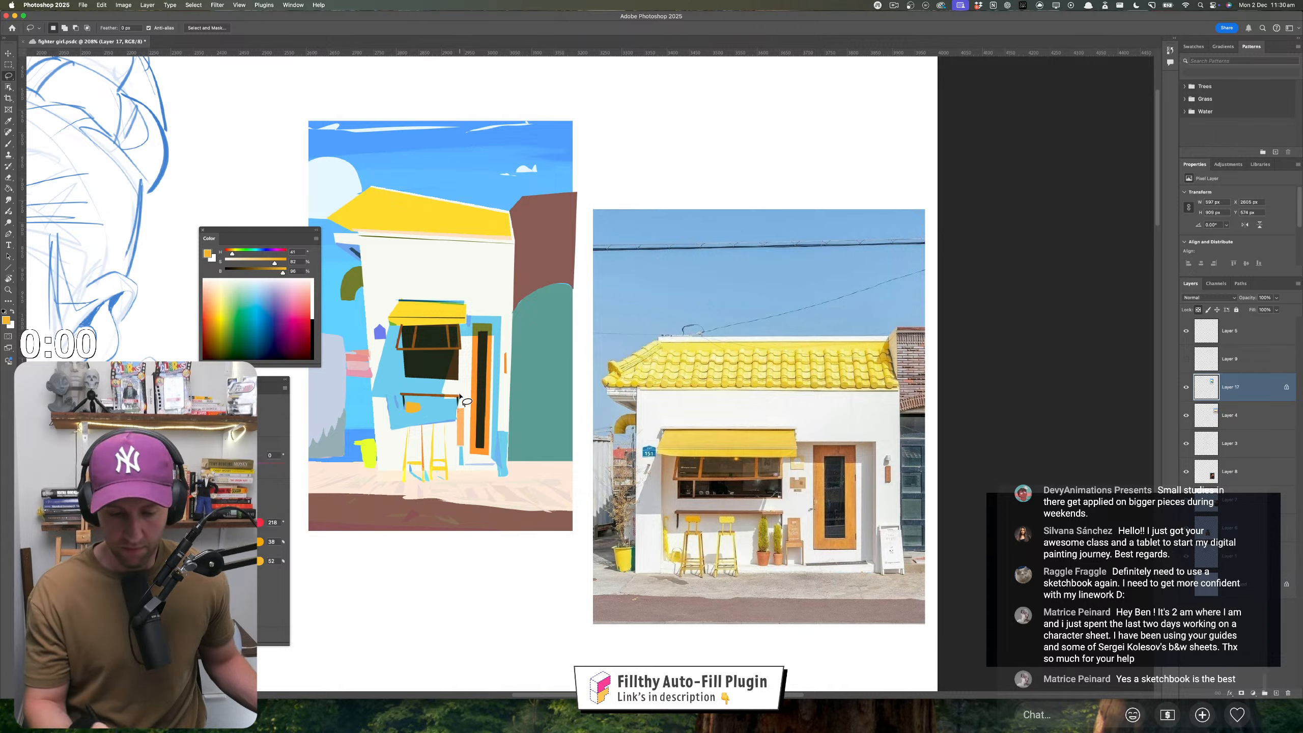
- Resample the awning's yellow and fill lassoed shapes for the door-side stool's backrest and the other stool's seat
key("i")
left_click(438, 320)
key("l")
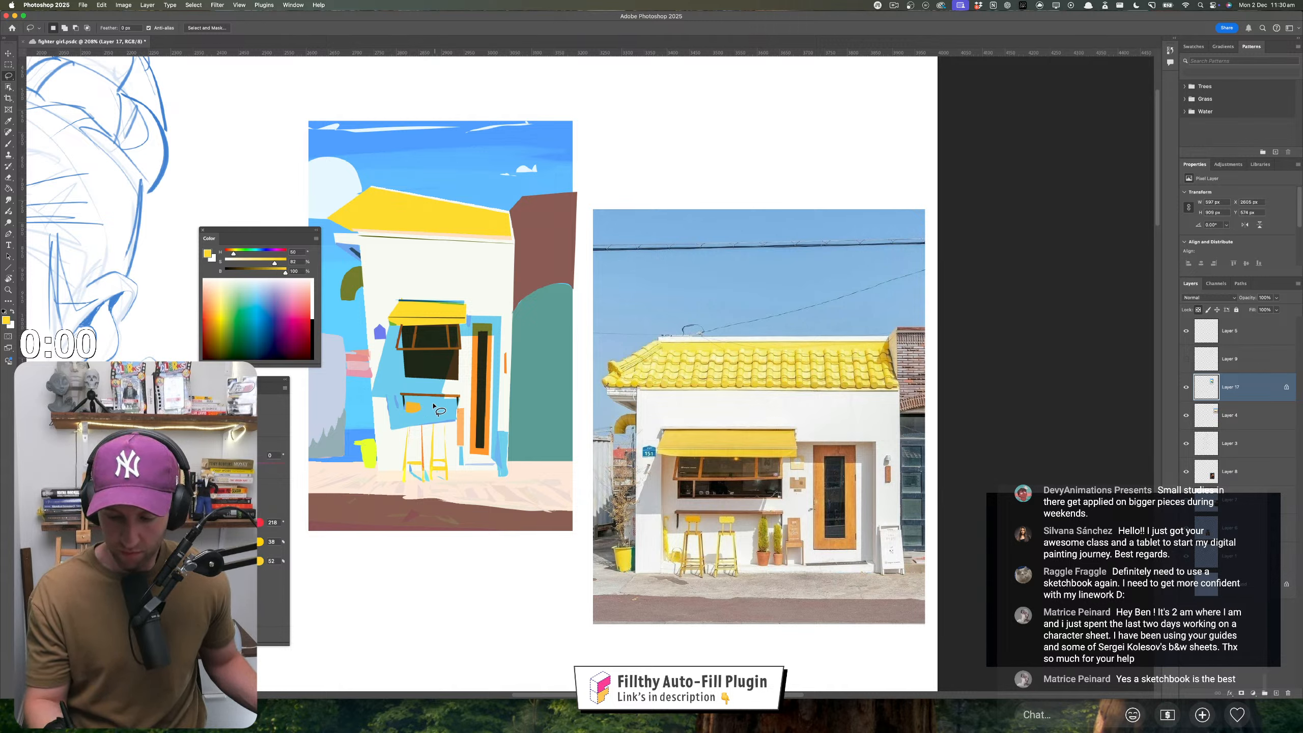
mouse_move(433, 402)
left_mouse_down()
mouse_move(446, 403)
mouse_move(435, 403)
left_mouse_up()
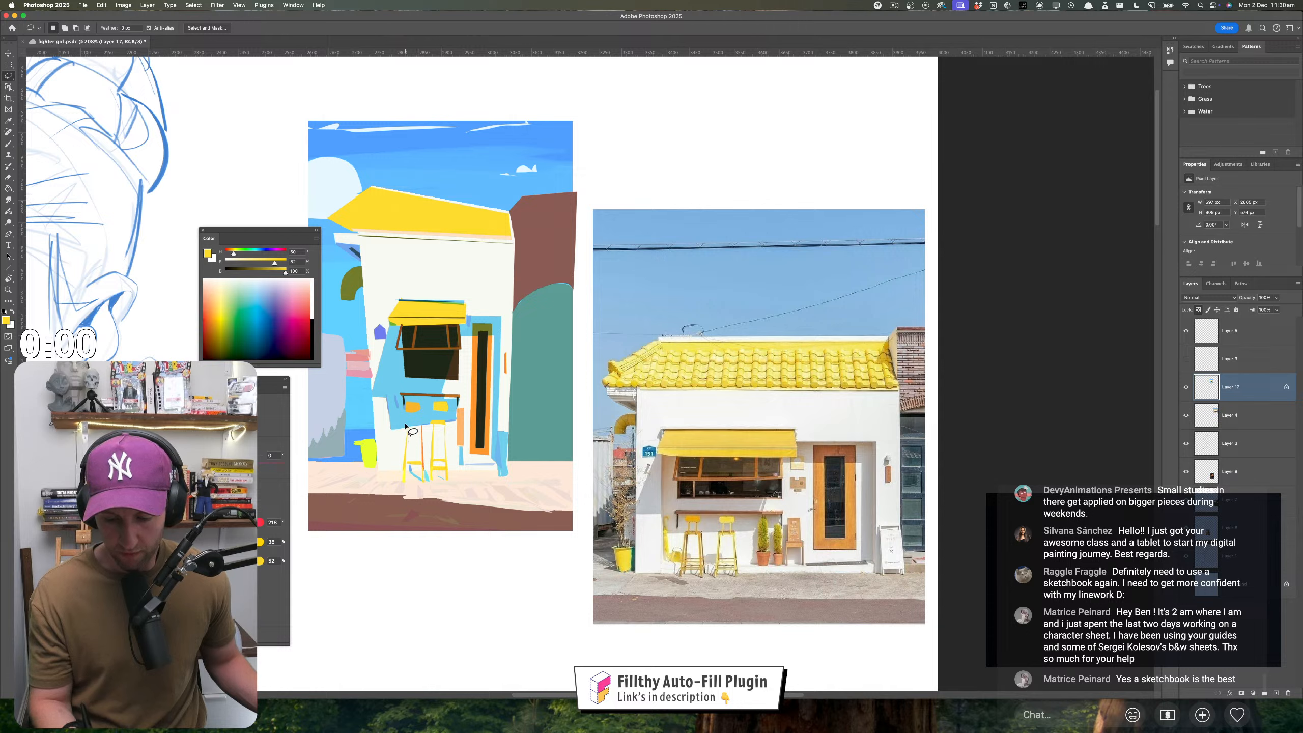
mouse_move(404, 424)
left_mouse_down()
mouse_move(424, 426)
mouse_move(403, 425)
left_mouse_up()
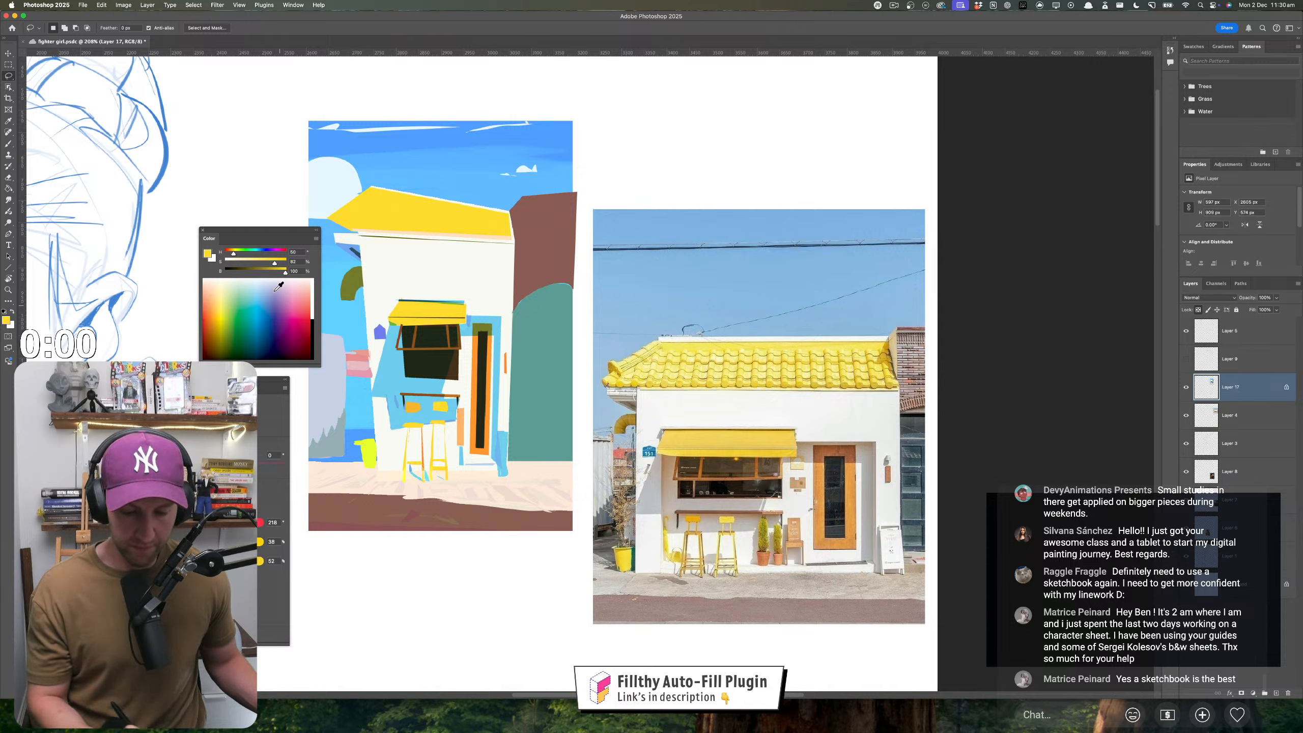
- Lower the yellow's brightness and fill lassoed shading strips on the two stool seats
left_click_drag(285, 272, 275, 272)
key("super+s")
mouse_move(404, 425)
left_mouse_down()
mouse_move(450, 423)
mouse_move(430, 424)
left_mouse_up()
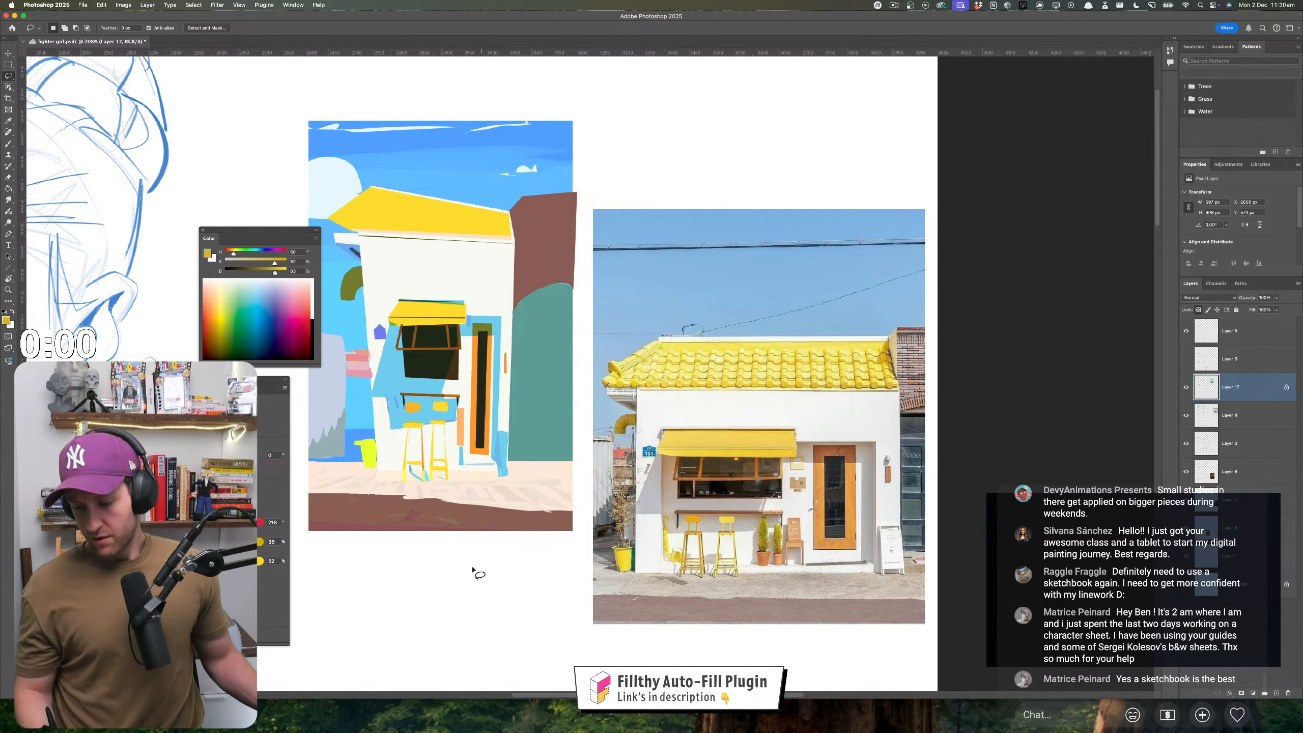
- Sample the wall's shadow blue and fill a lassoed shadow patch between the door-side stool's legs
key("i")
left_click(394, 417)
key("l")
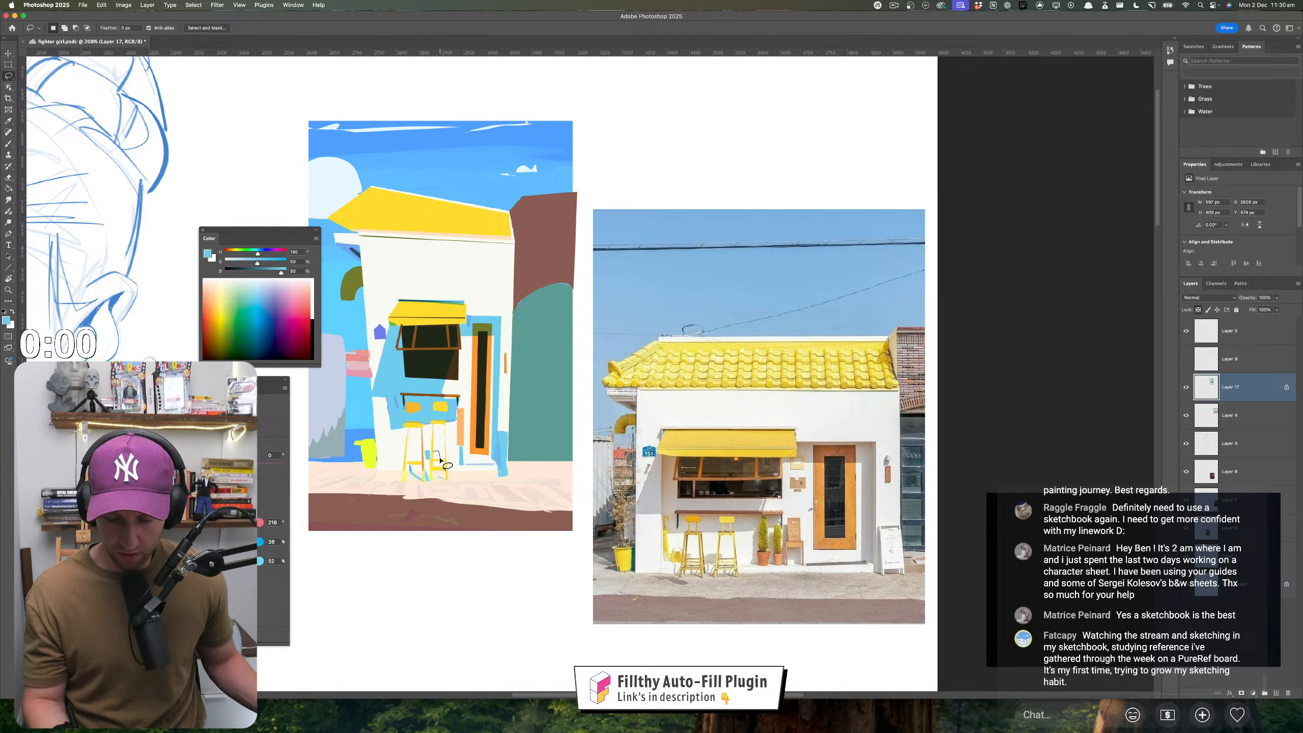
left_click_drag(442, 462, 435, 456)
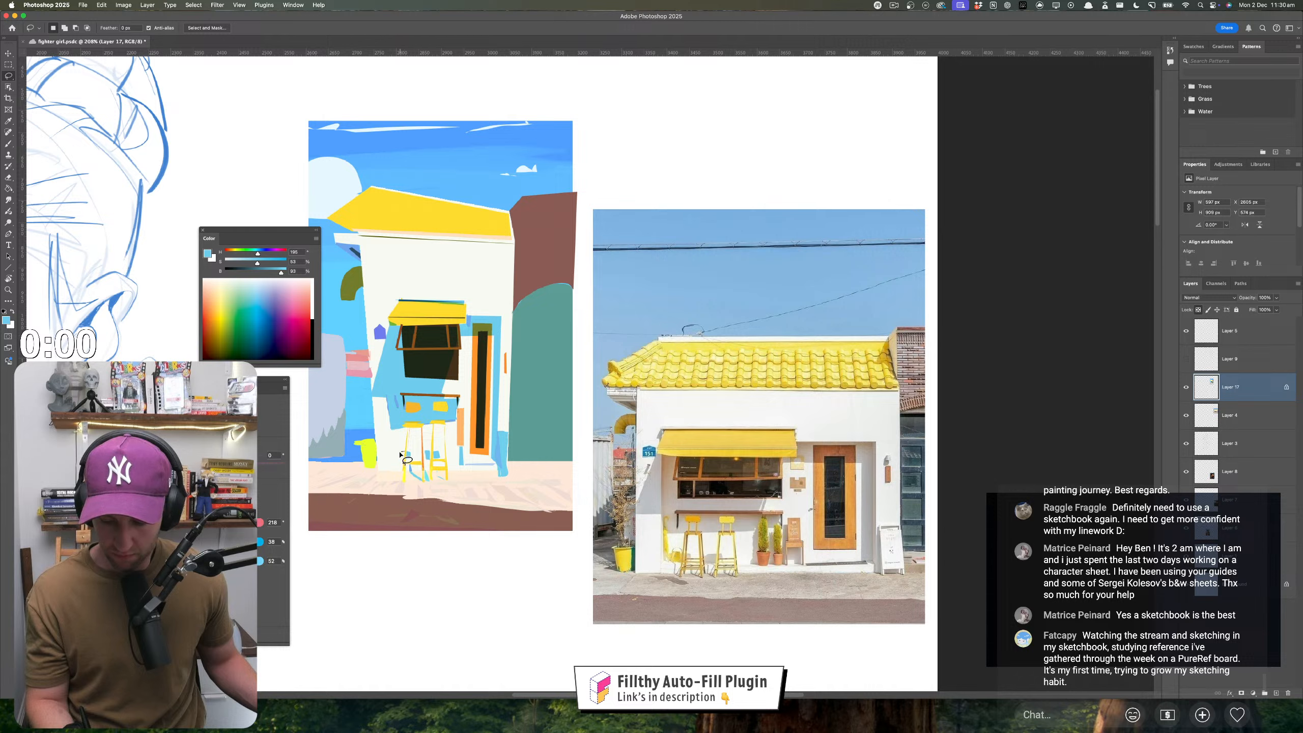
- Sample the stool yellow and fill lassoed shapes for the small chair beside the stools and the planter pot at the building's corner
key("i")
left_click(407, 463)
key("l")
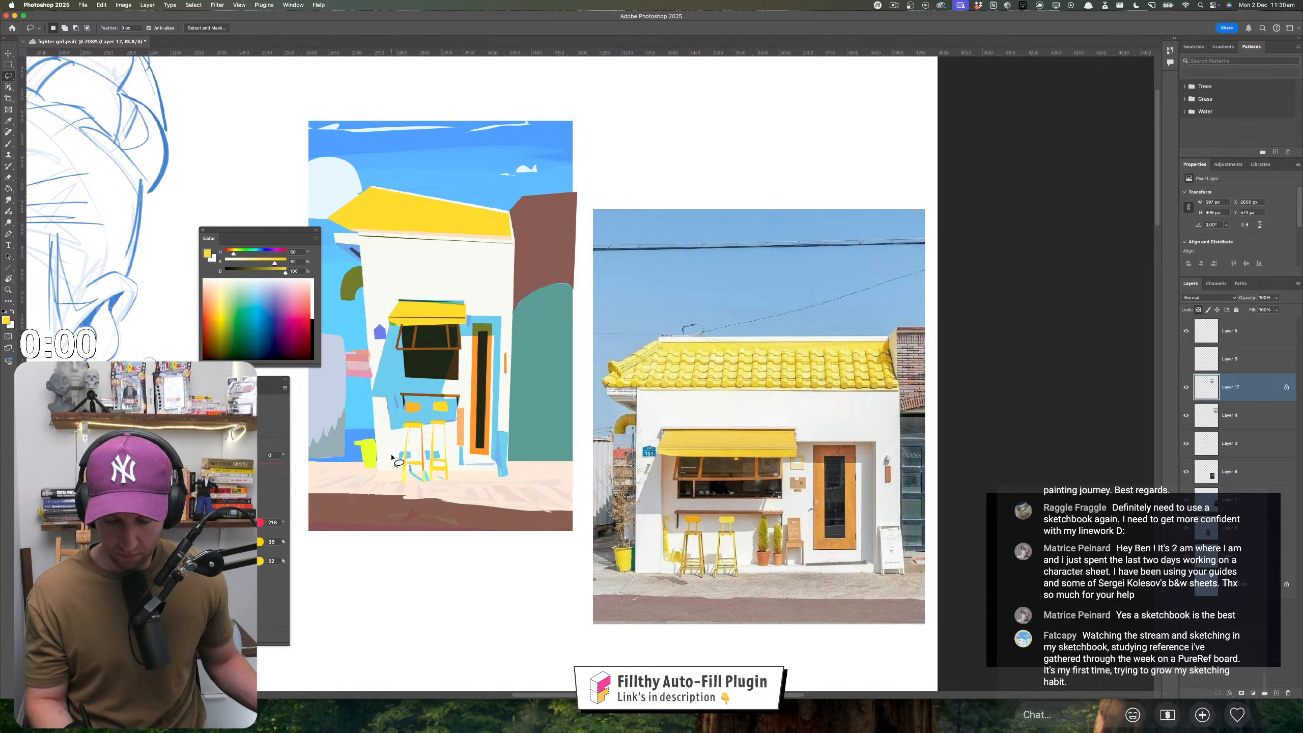
mouse_move(400, 459)
left_mouse_down()
mouse_move(392, 426)
mouse_move(403, 462)
left_mouse_up()
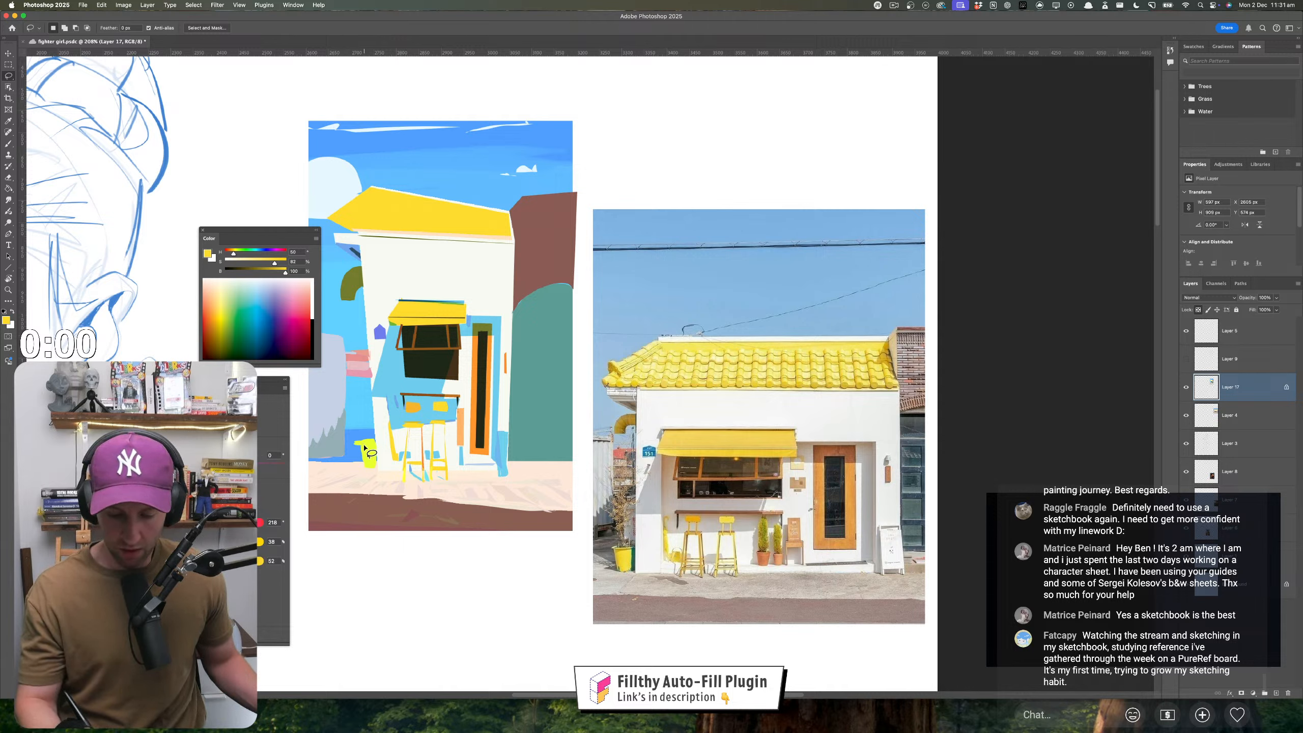
mouse_move(376, 467)
left_mouse_down()
mouse_move(374, 442)
mouse_move(393, 461)
mouse_move(370, 441)
left_mouse_up()
key("i")
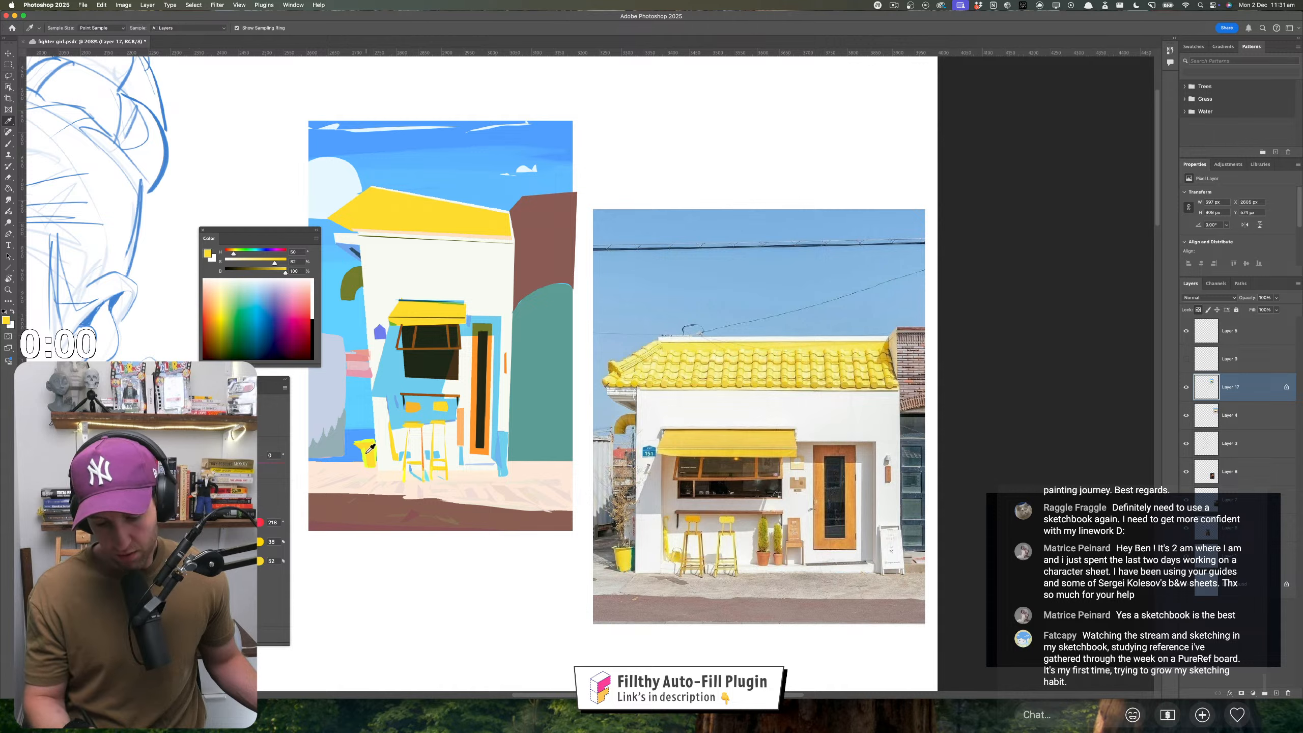
left_click(366, 451)
key("l")
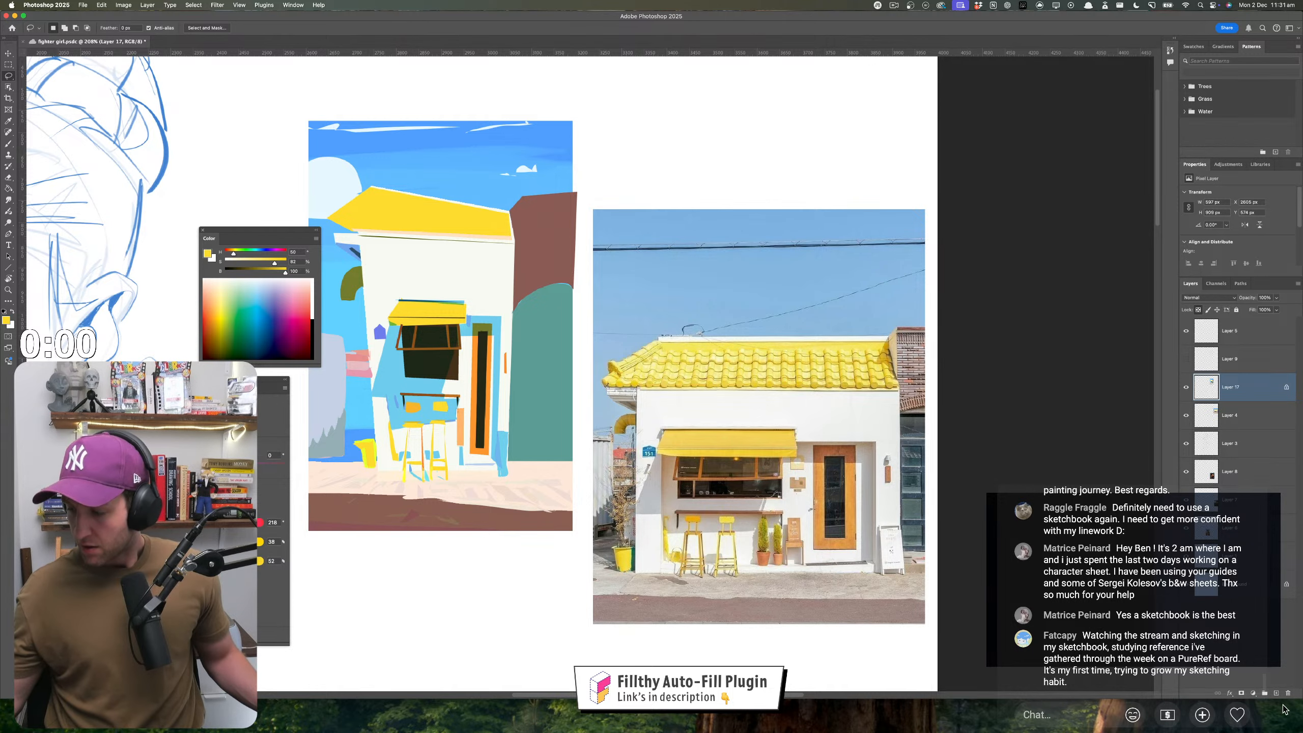
- Add a new layer, sample the olive green above the door and fill a lassoed leaf above the yellow planter
key("super+shift+alt+n")
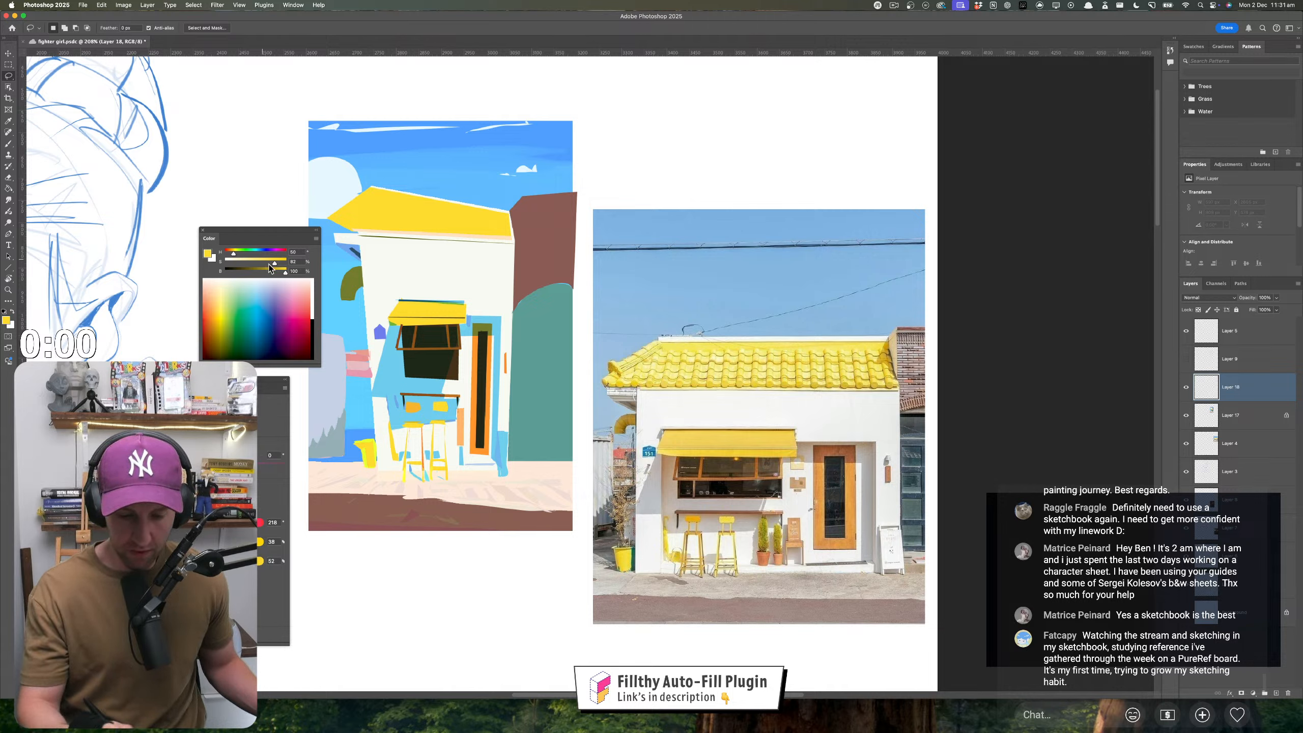
key("i")
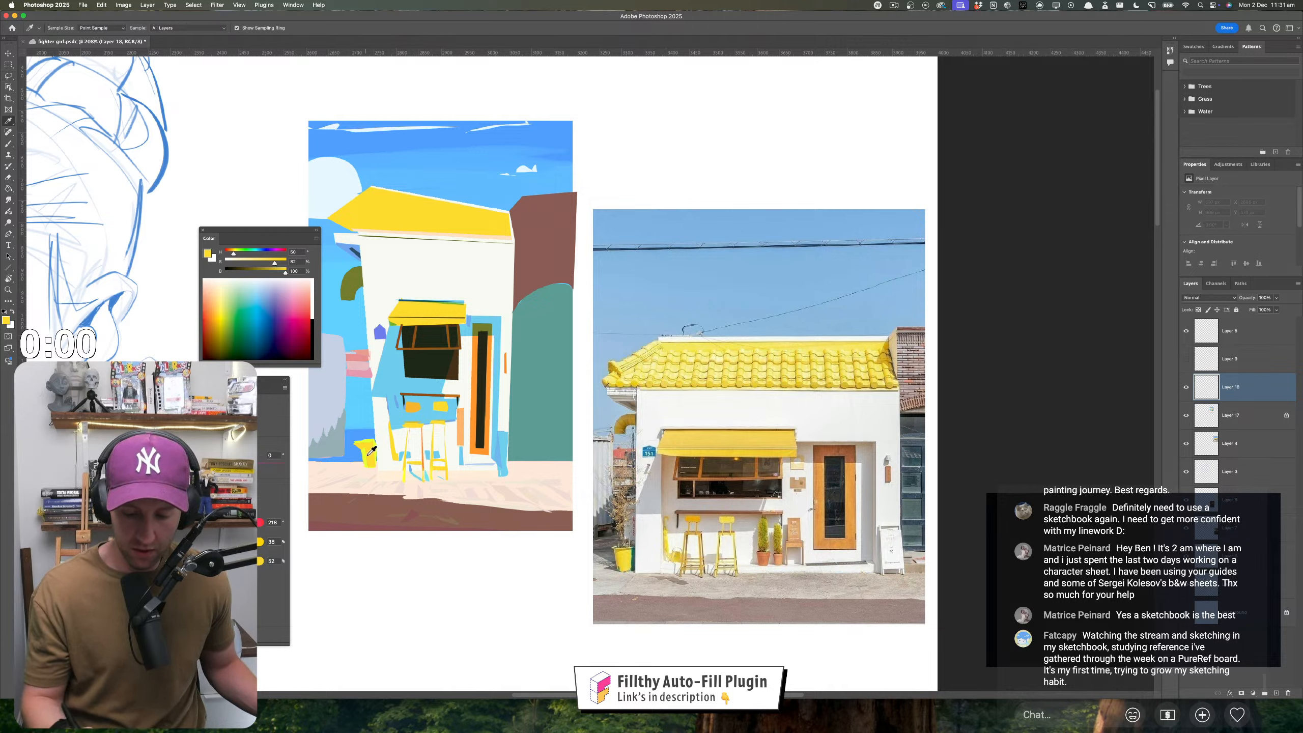
left_click(477, 328)
key("l")
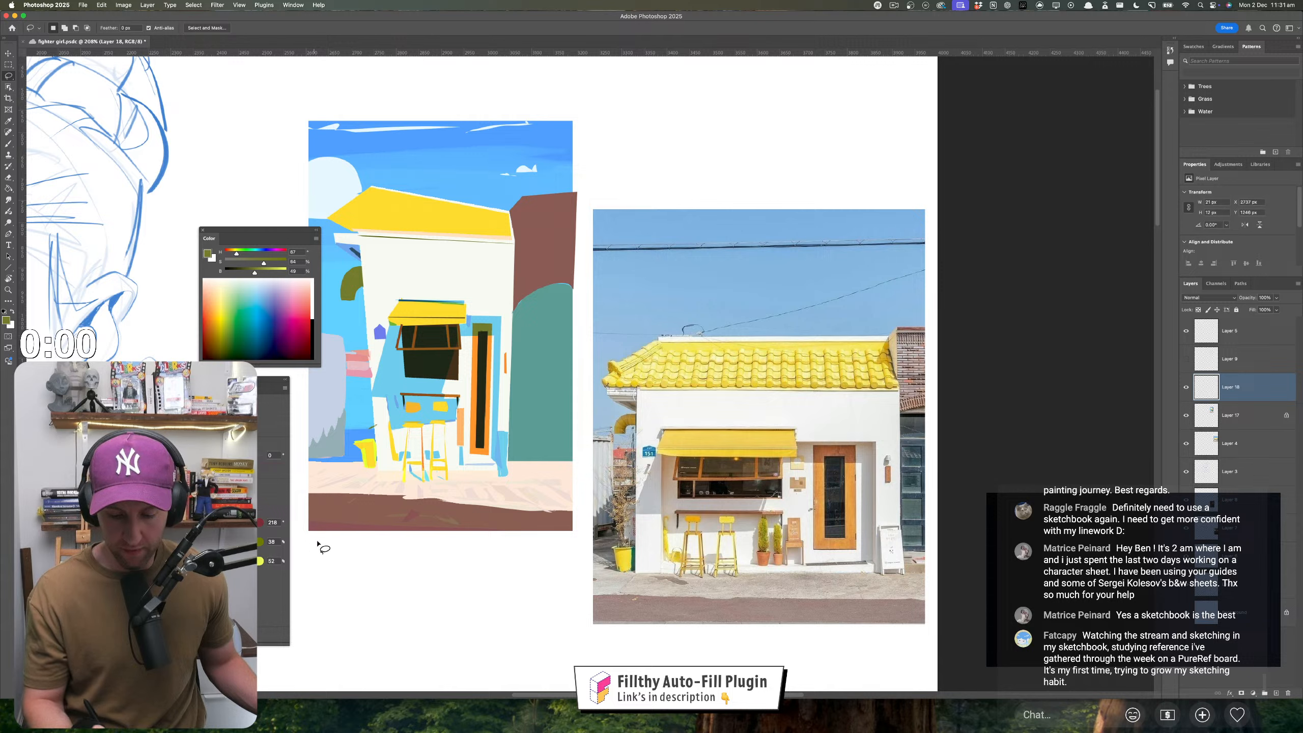
left_click_drag(375, 426, 375, 402)
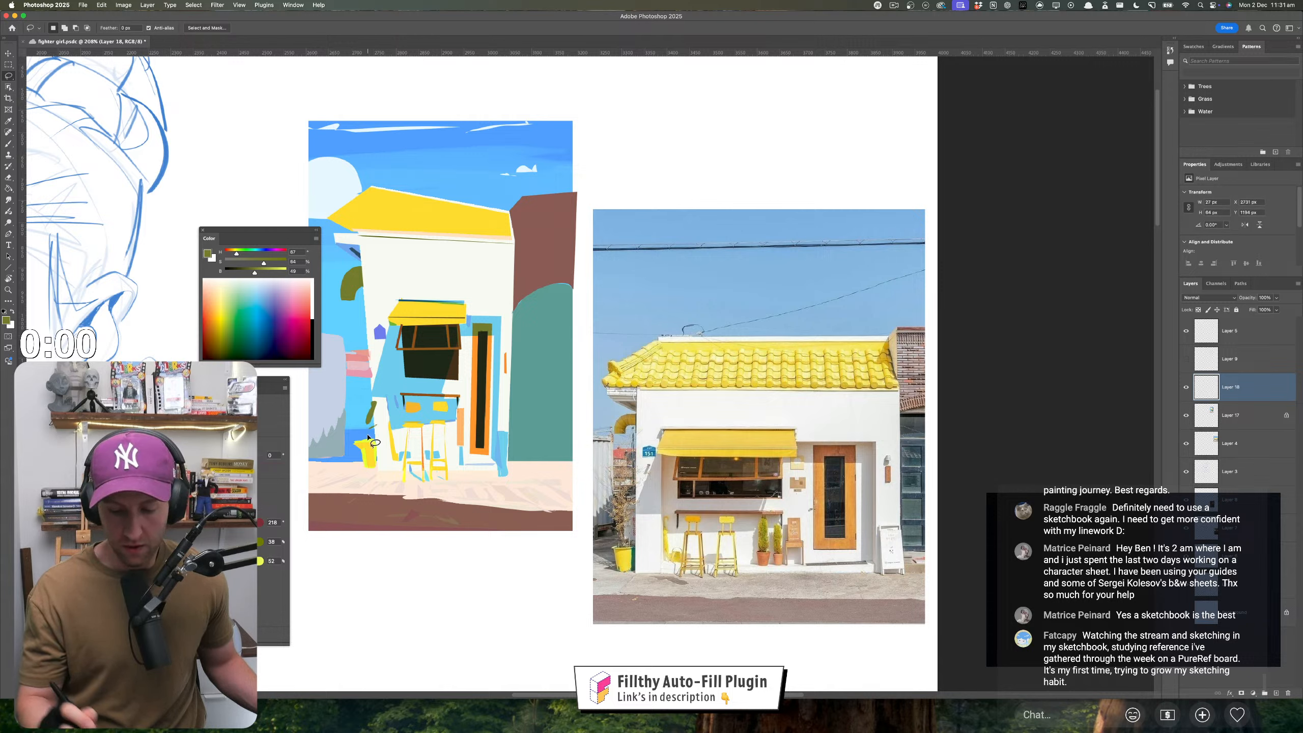
- Shift the olive hue towards green and fill lassoed leaves climbing up the wall's edge above the yellow planter
left_click_drag(237, 253, 240, 253)
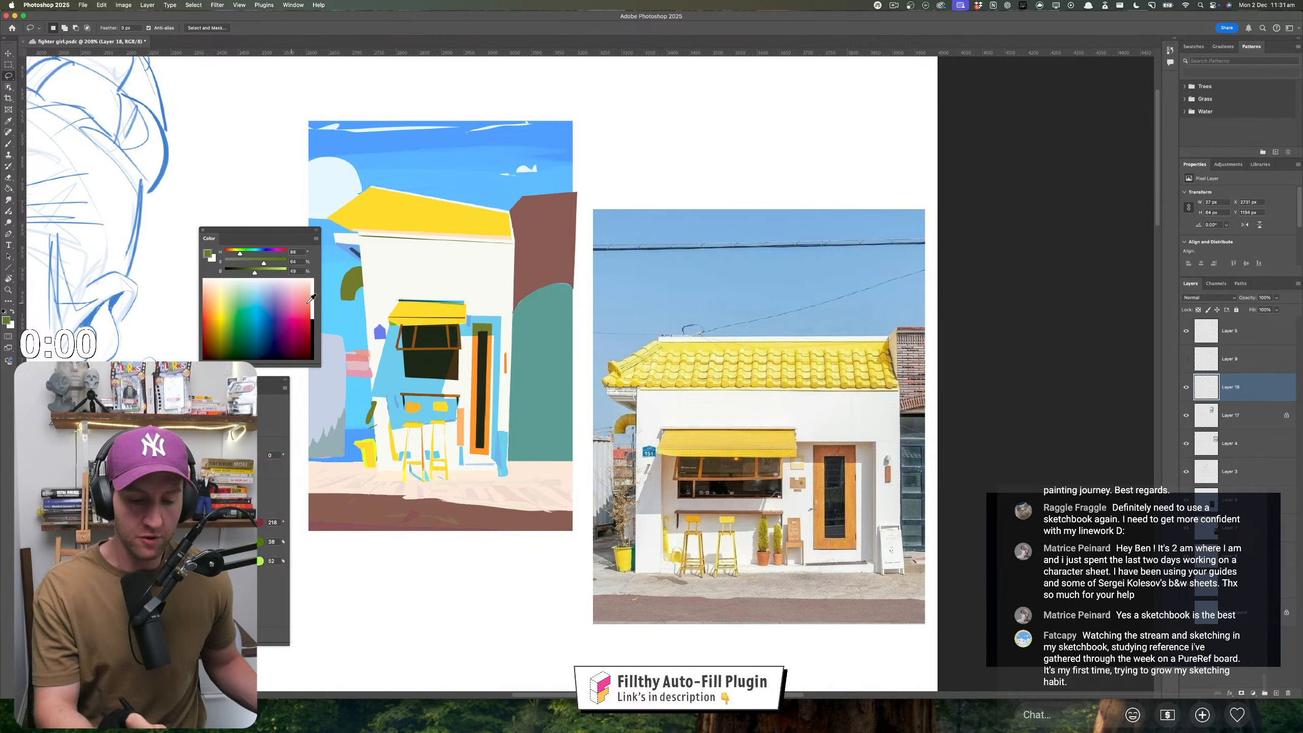
mouse_move(385, 416)
left_mouse_down()
mouse_move(361, 440)
mouse_move(375, 388)
mouse_move(364, 350)
mouse_move(363, 377)
left_mouse_up()
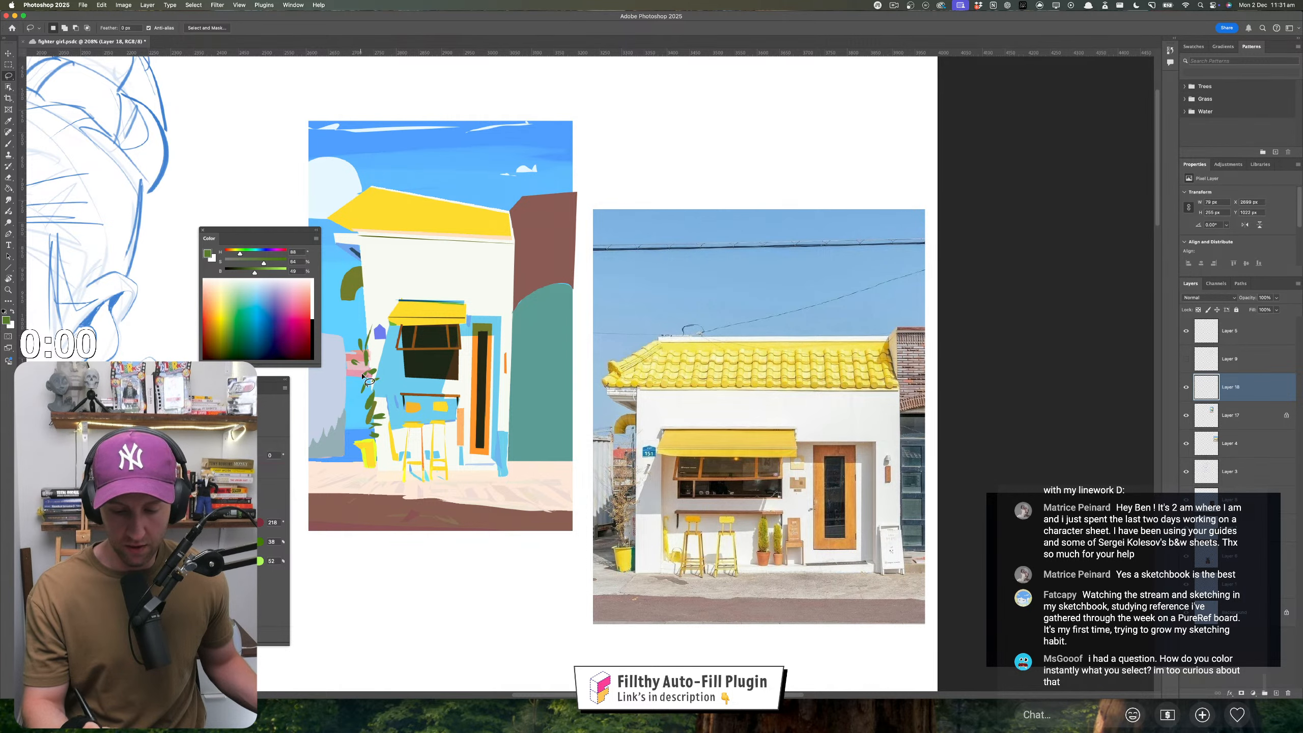
scroll(363, 381, "left", 1)
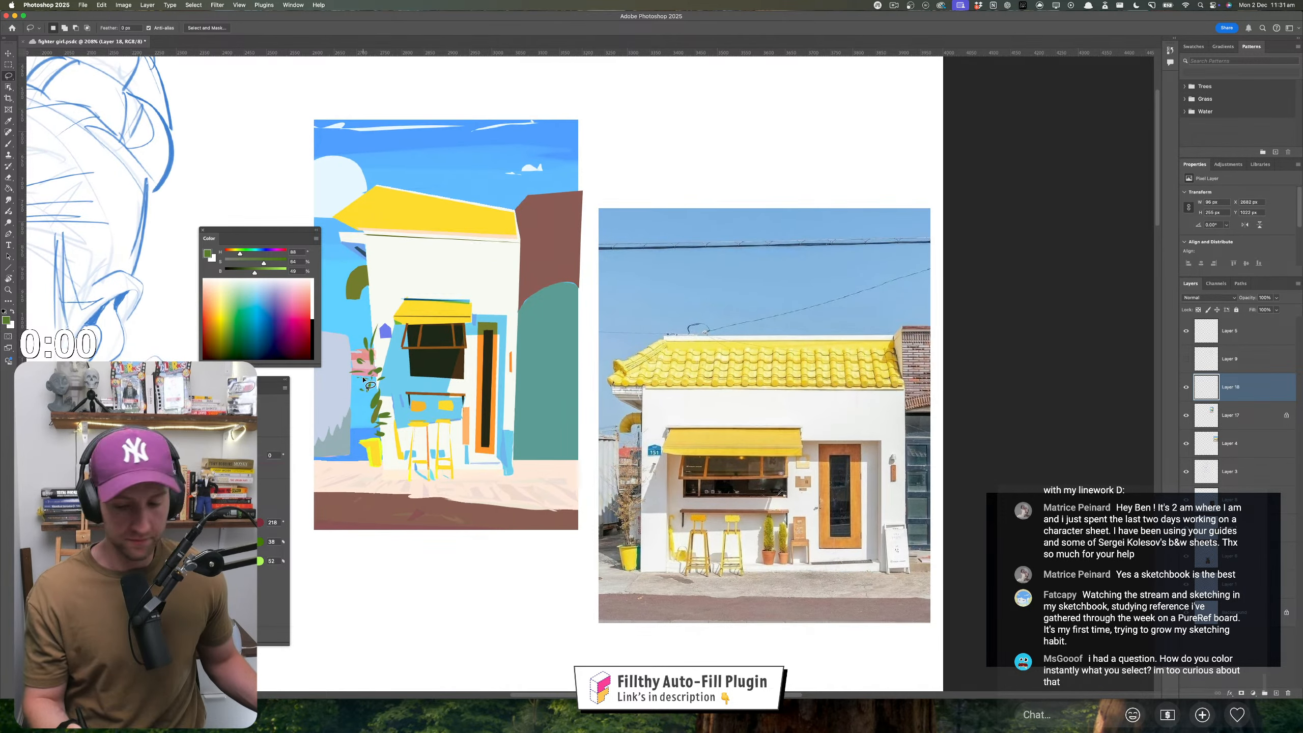
mouse_move(361, 374)
left_mouse_down()
mouse_move(356, 401)
mouse_move(372, 395)
mouse_move(364, 414)
mouse_move(375, 403)
mouse_move(359, 404)
mouse_move(375, 422)
mouse_move(382, 396)
mouse_move(388, 431)
left_mouse_up()
- Fill a lassoed olive-green plant shape between the door-side stool and the door
scroll(441, 480, "right", 2)
scroll(441, 480, "down", 1)
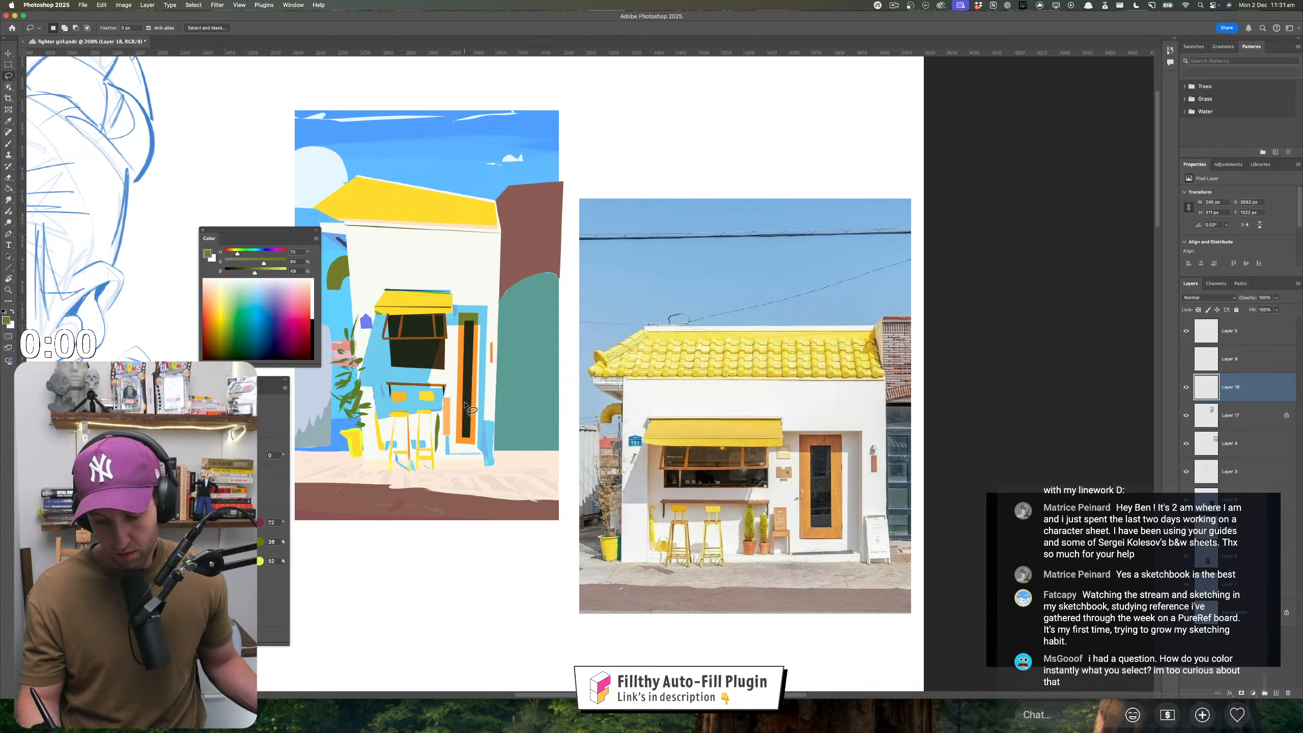
mouse_move(437, 411)
left_mouse_down()
mouse_move(436, 450)
mouse_move(437, 412)
mouse_move(440, 448)
mouse_move(440, 430)
left_mouse_up()
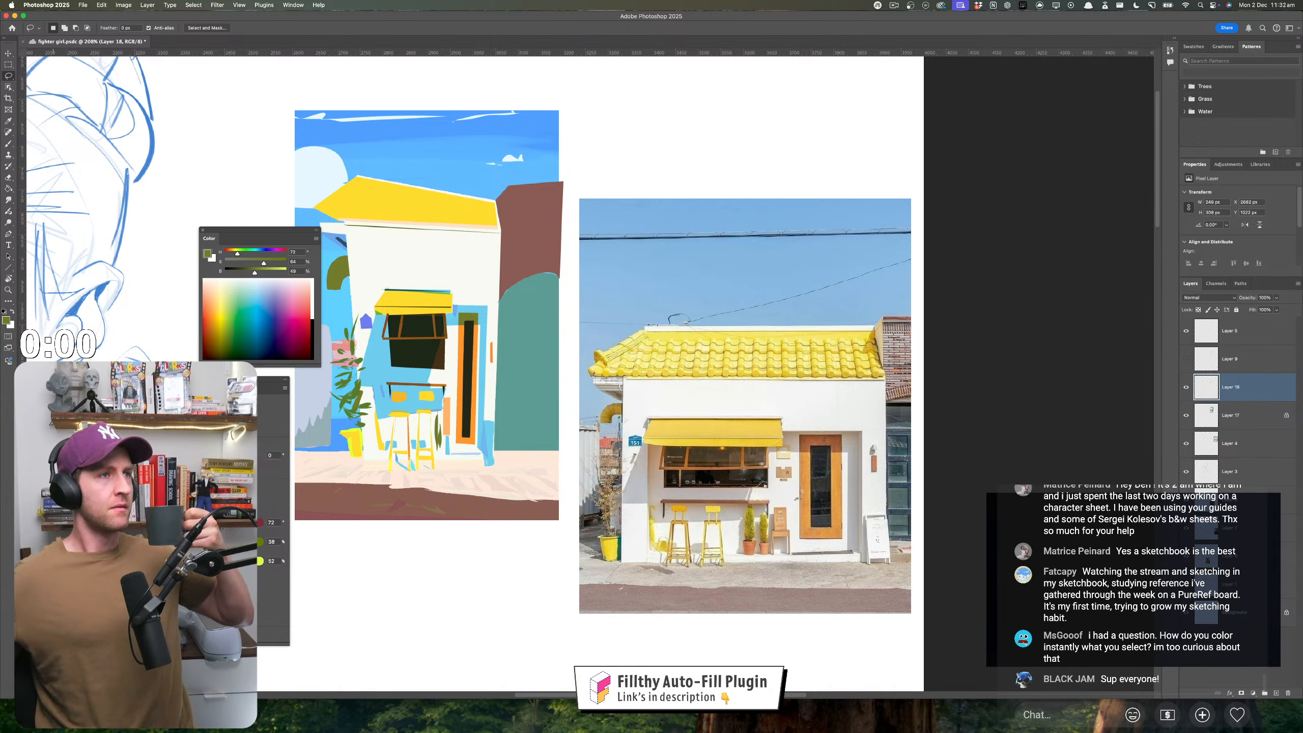
- Read back through the viewers' messages in the live chat and return to the most recent ones
scroll(1126, 564, "up", 3)
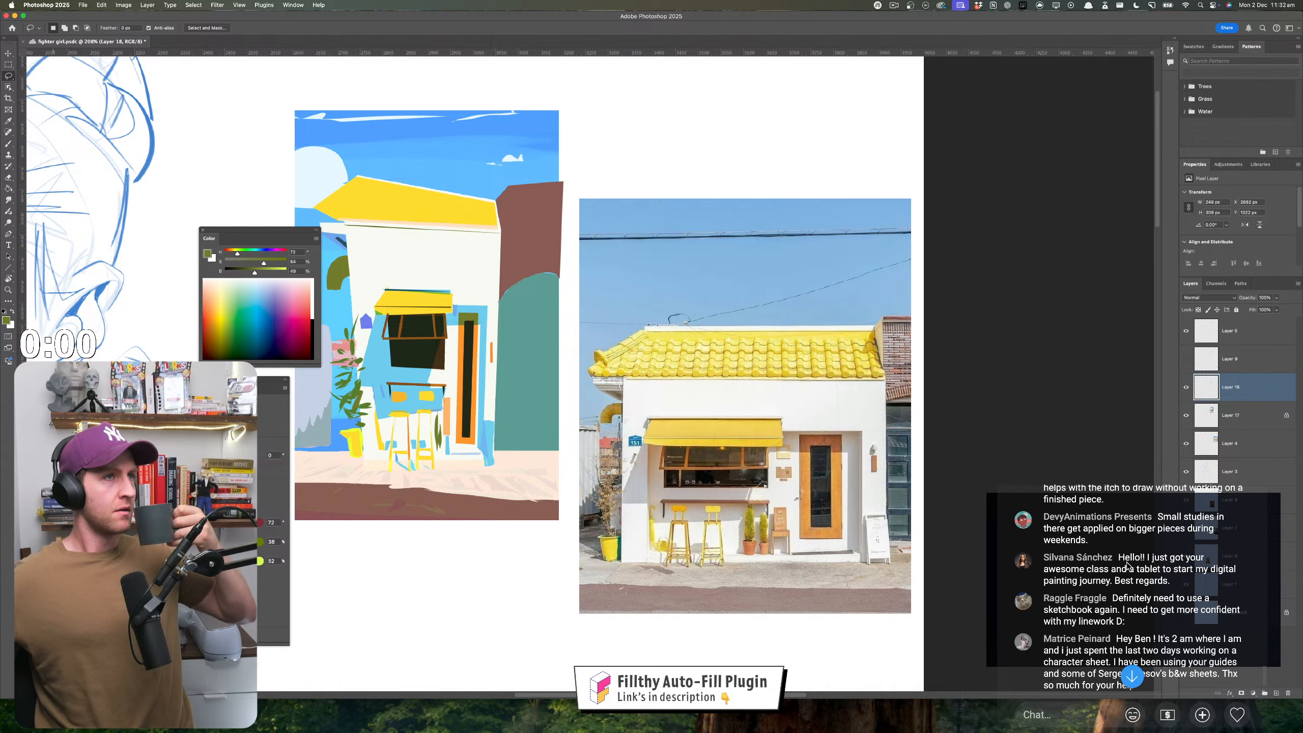
scroll(1126, 564, "up", 2)
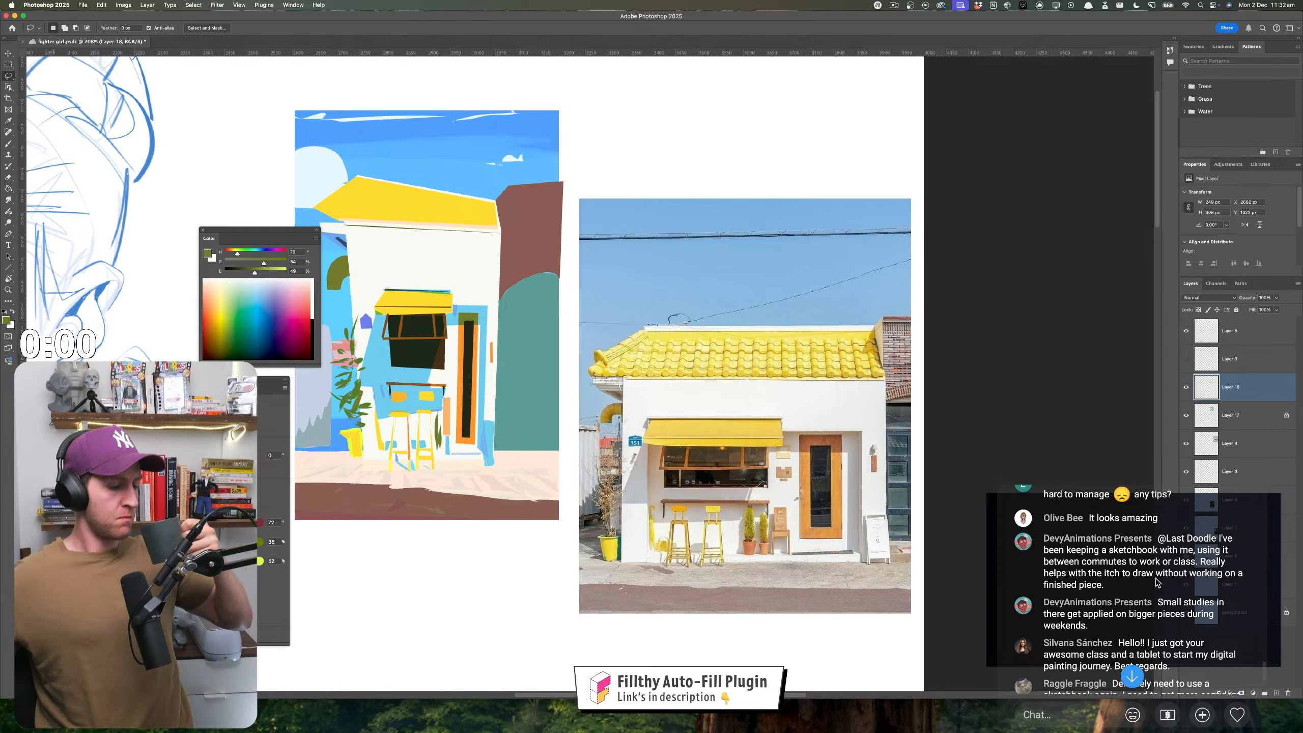
scroll(1156, 582, "down", 2)
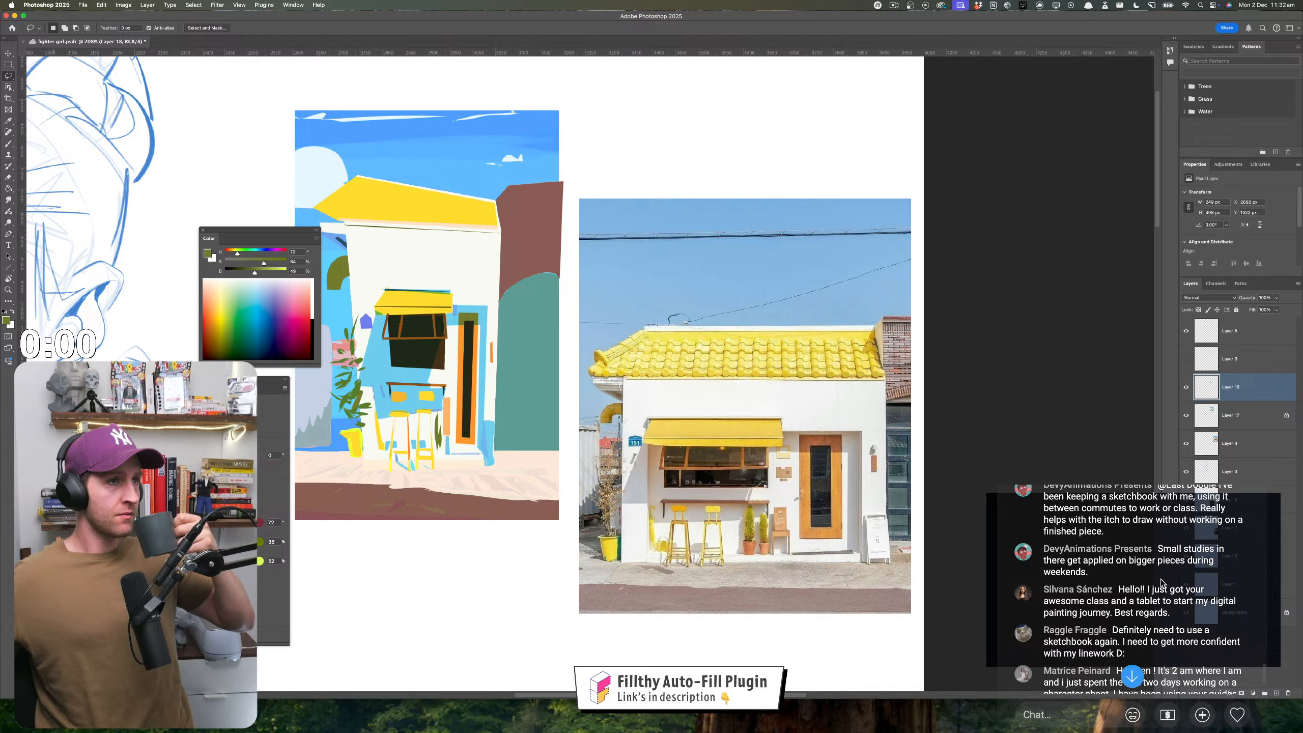
scroll(1161, 584, "down", 2)
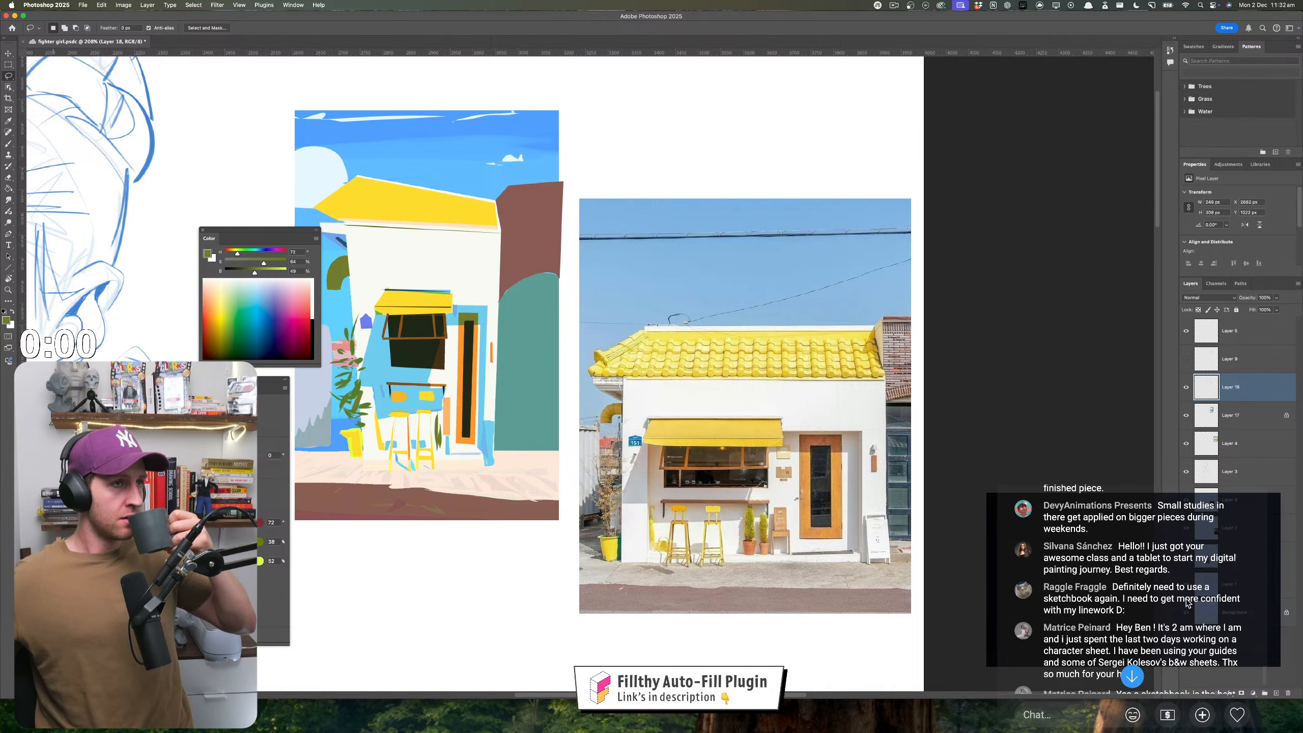
scroll(1187, 603, "up", 1)
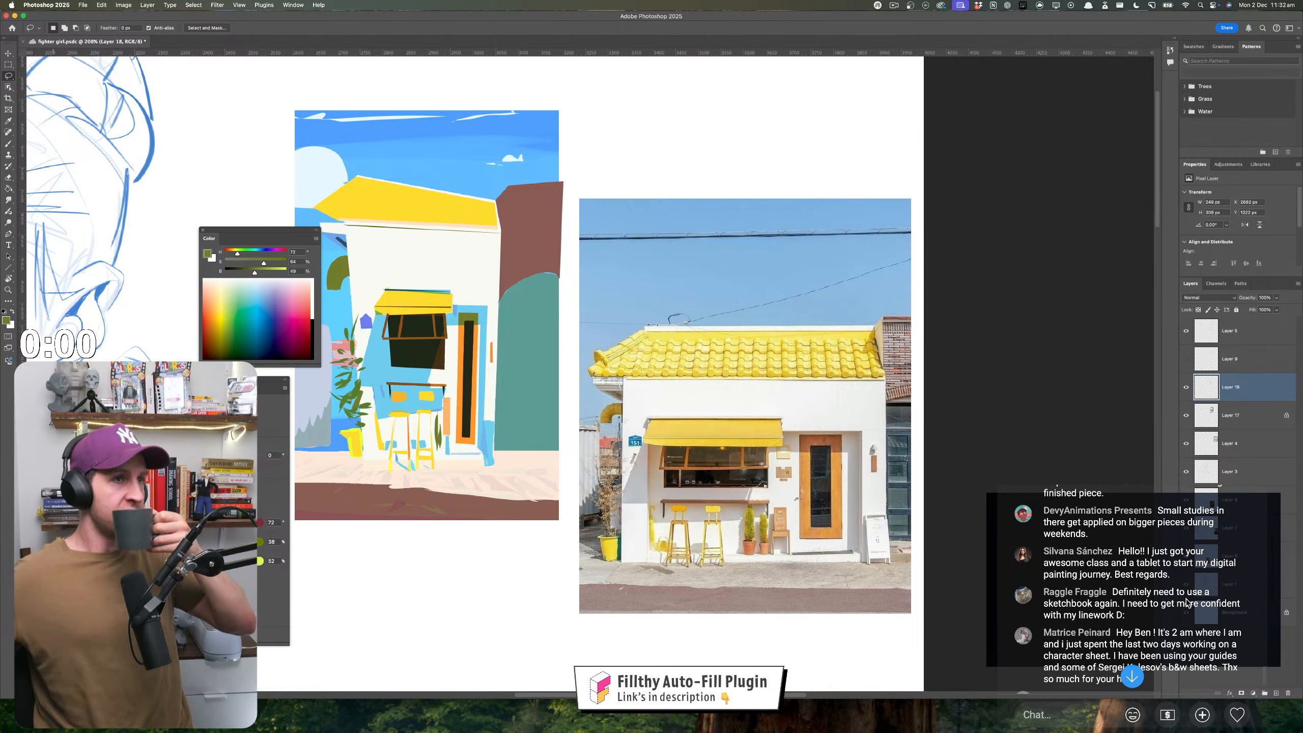
scroll(1187, 601, "down", 1)
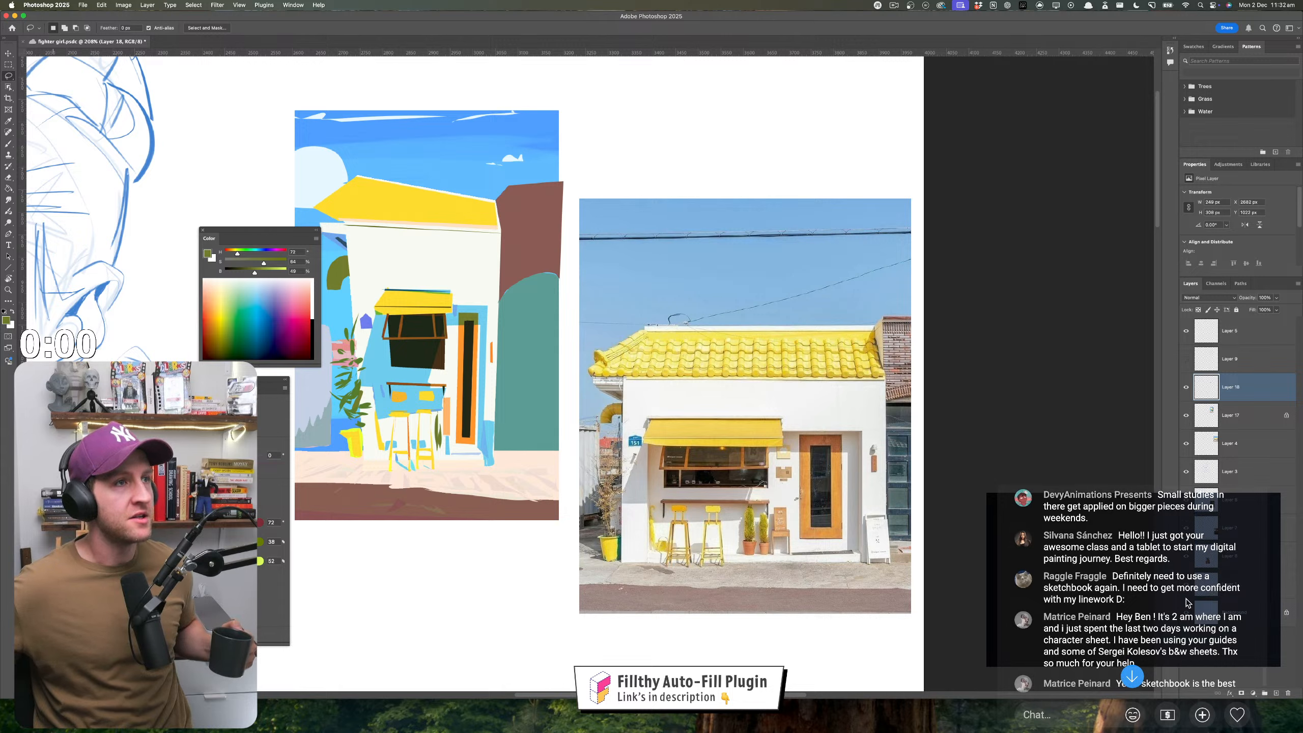
scroll(1184, 602, "down", 1)
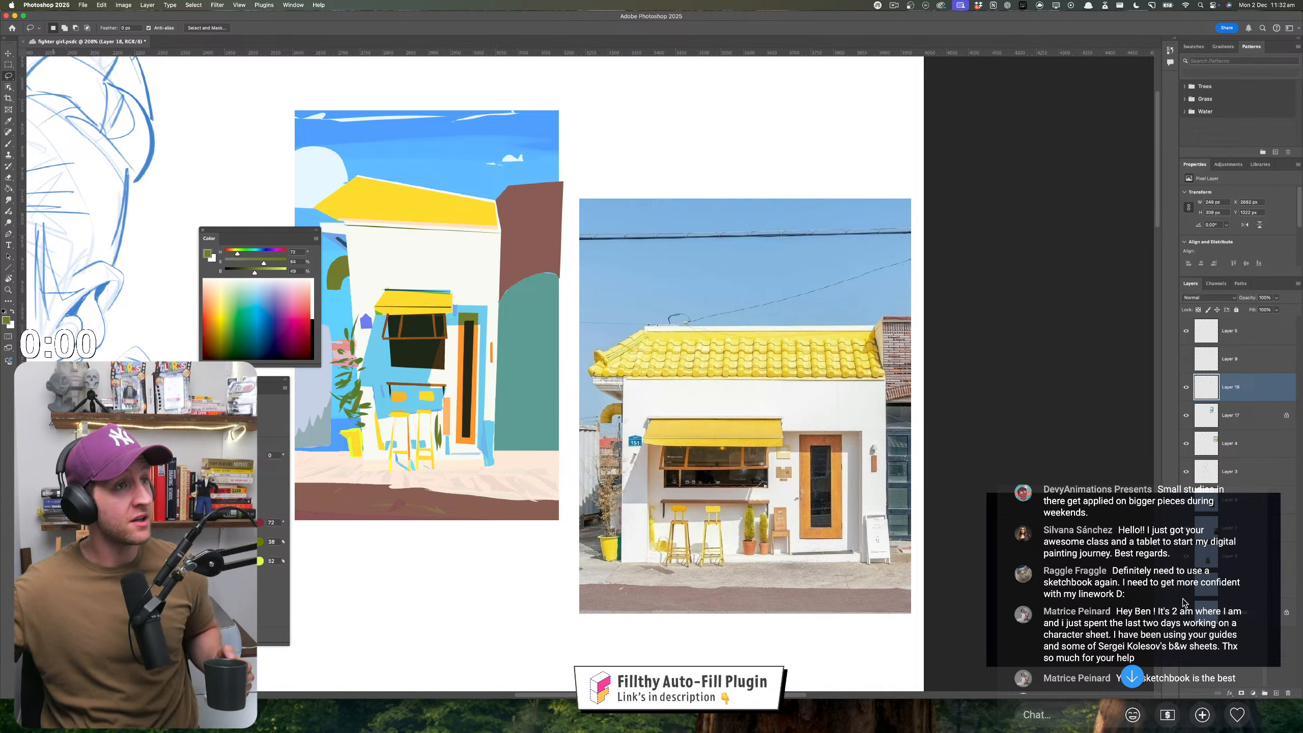
scroll(1184, 600, "down", 1)
scroll(1173, 609, "down", 2)
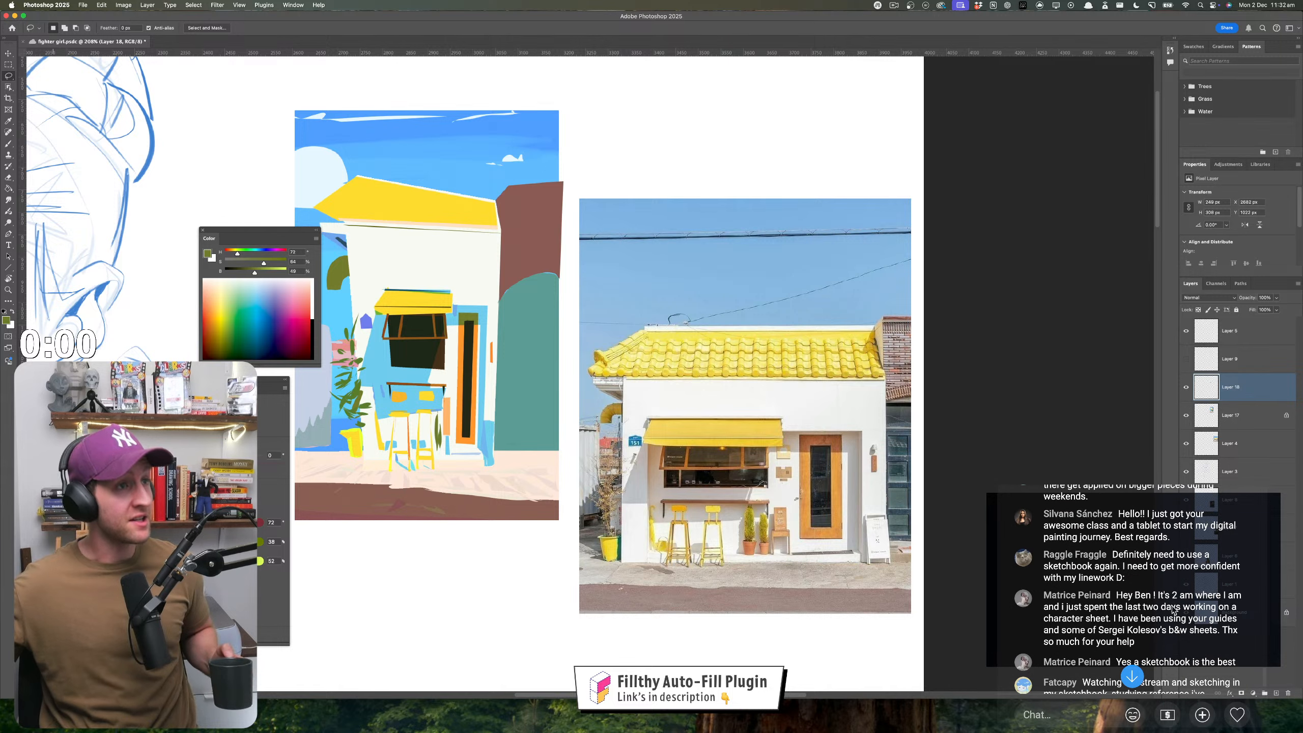
scroll(1163, 612, "down", 6)
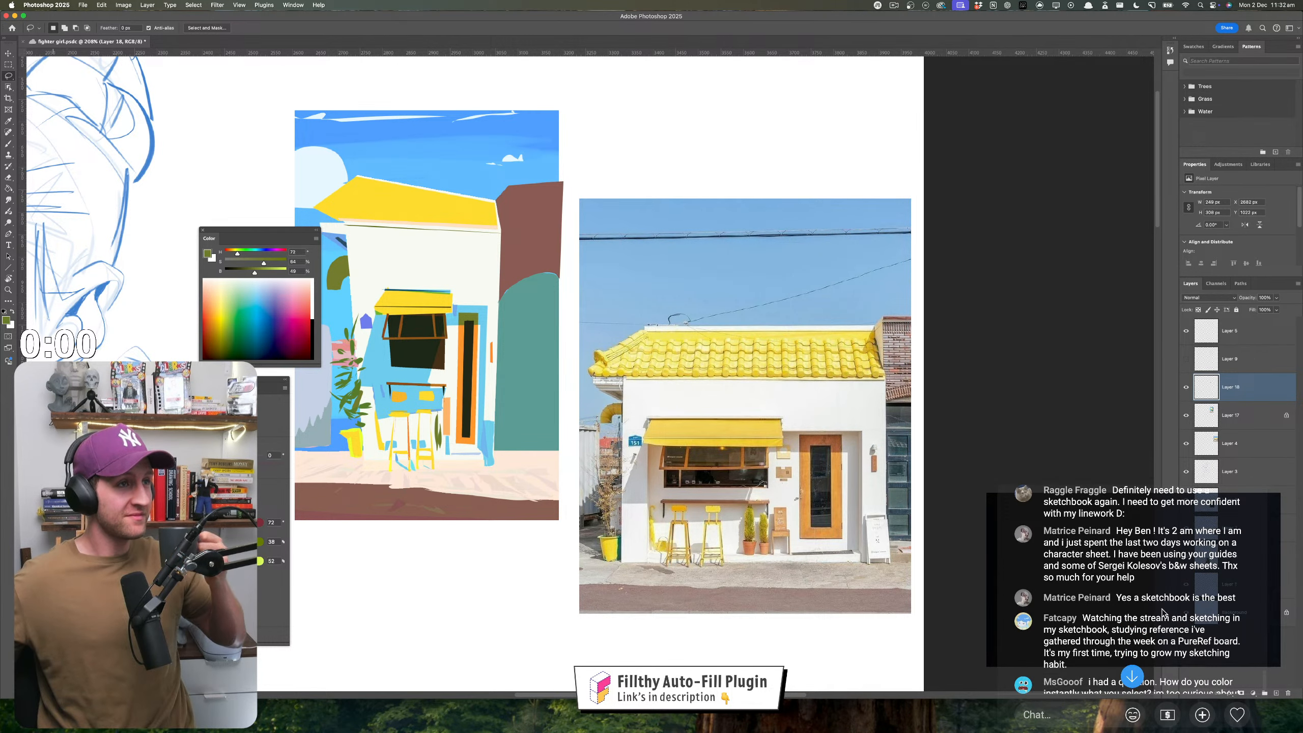
scroll(1152, 645, "down", 2)
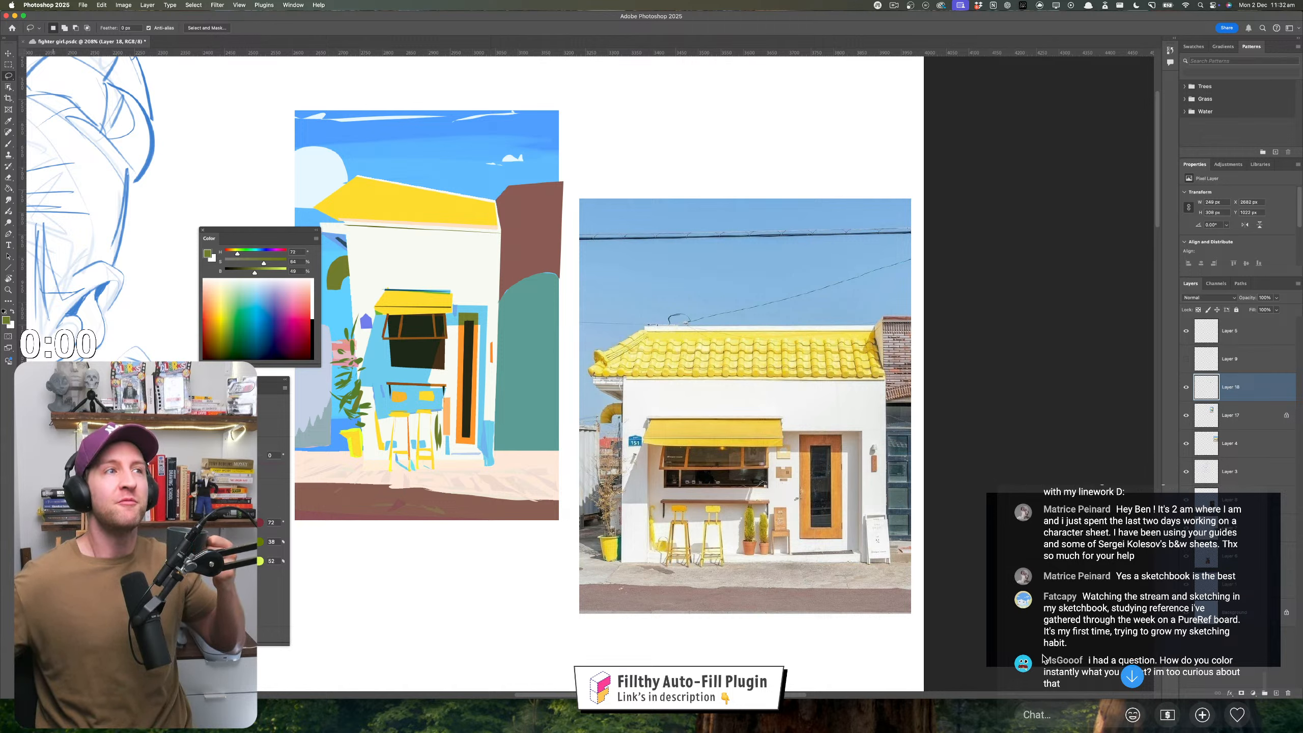
scroll(1162, 641, "down", 2)
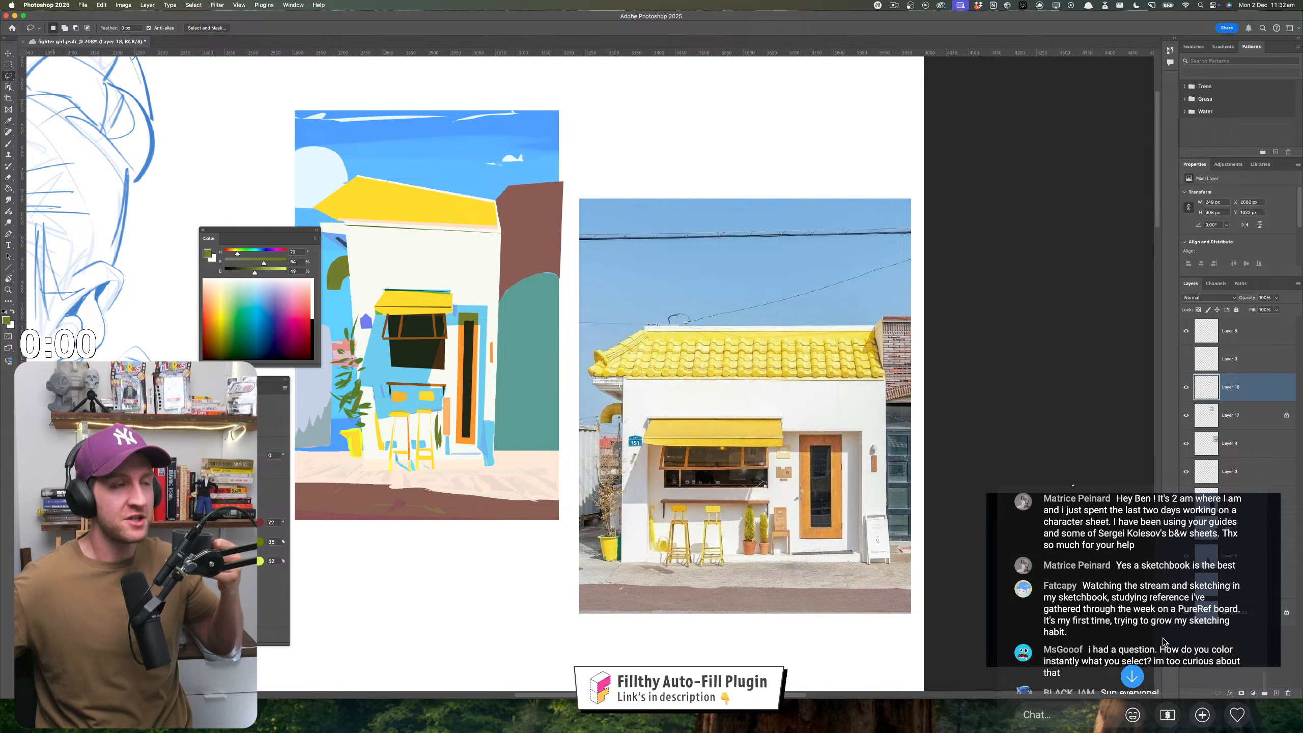
scroll(1163, 641, "down", 3)
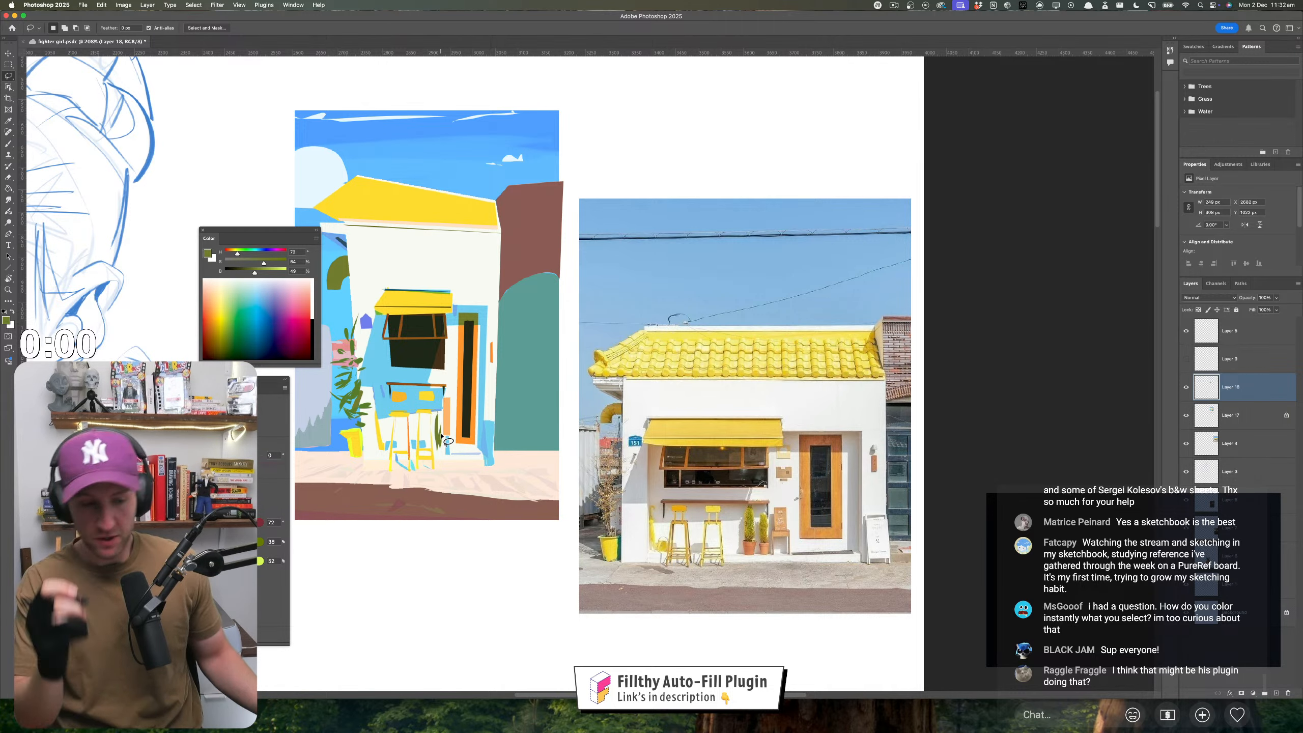
- Sample the doorway's shadow blue with the Brush and paint a small stroke by the orange wall fixture beside the door
key("b")
left_click_drag(475, 325, 484, 324)
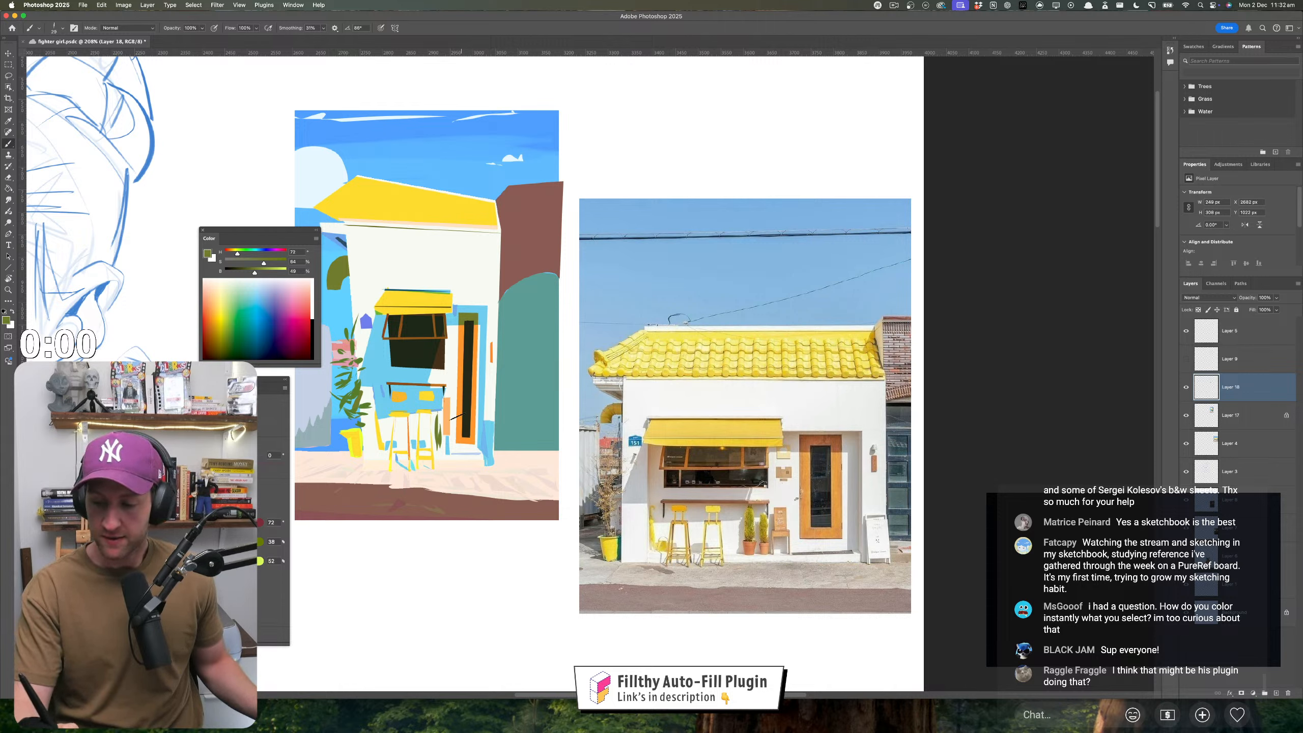
left_click(461, 307, "alt")
left_click_drag(493, 323, 492, 330)
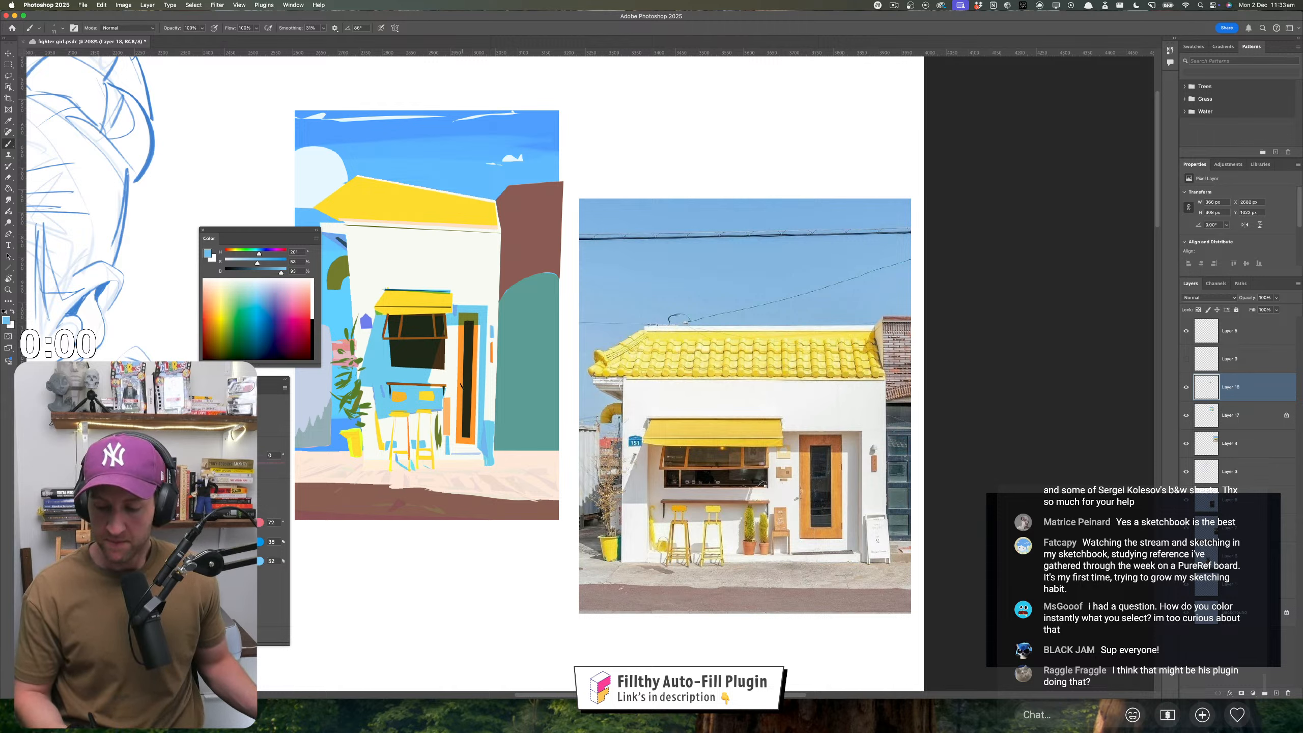
- Sample the greens of the two plants and brush small foliage strokes beside the yellow planter
left_click(437, 418, "alt")
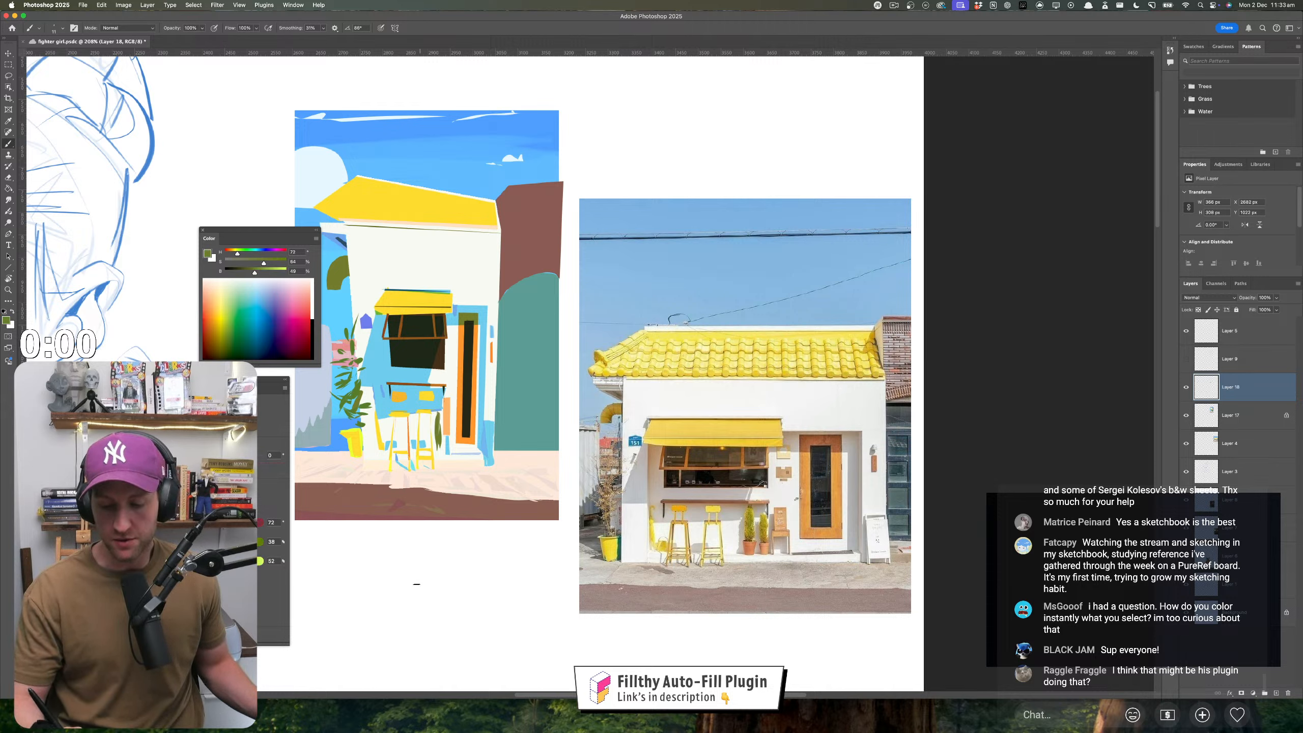
left_click(353, 394, "alt")
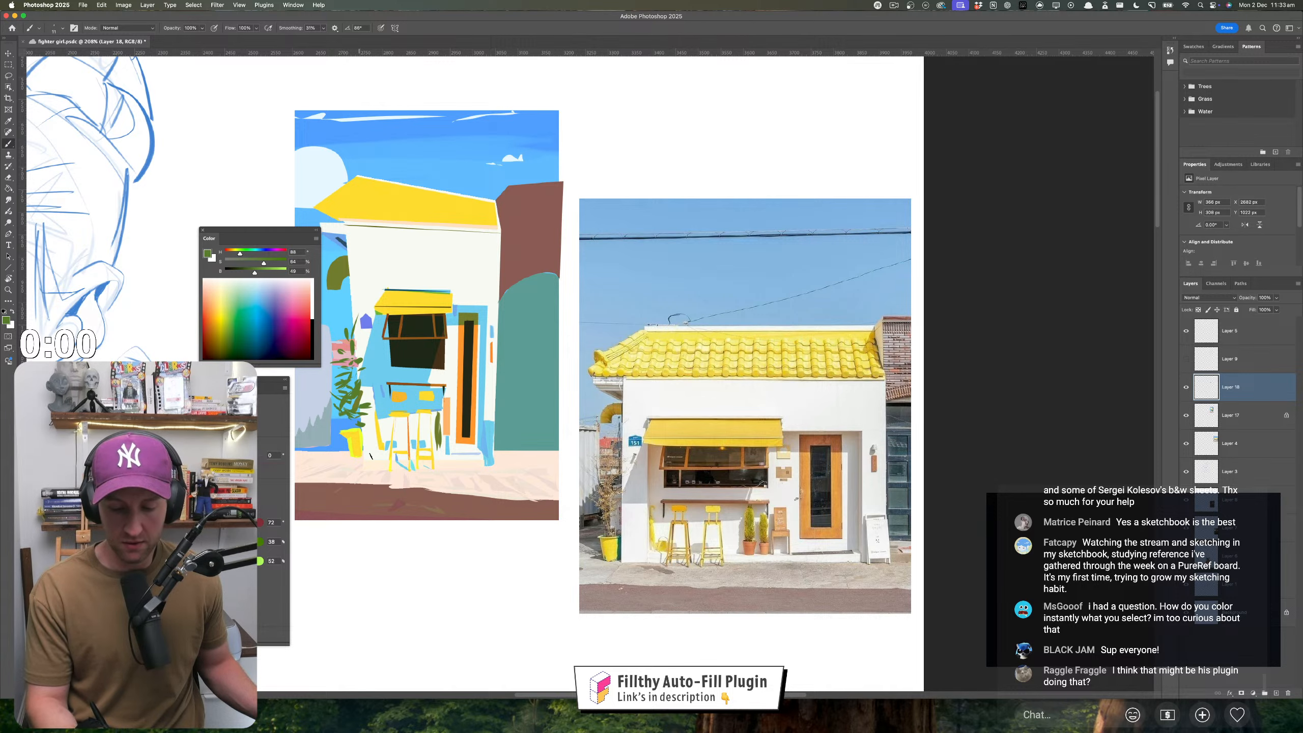
left_click_drag(431, 504, 442, 505)
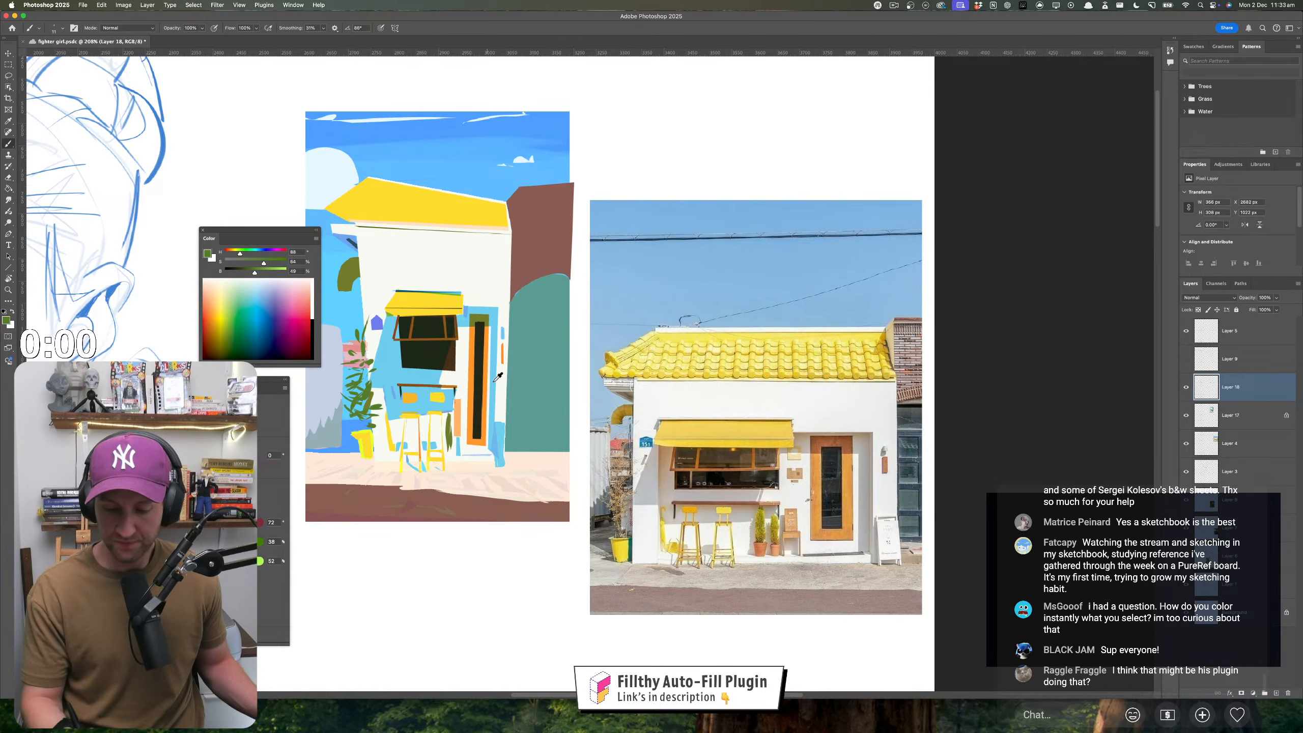
left_click_drag(344, 436, 341, 436)
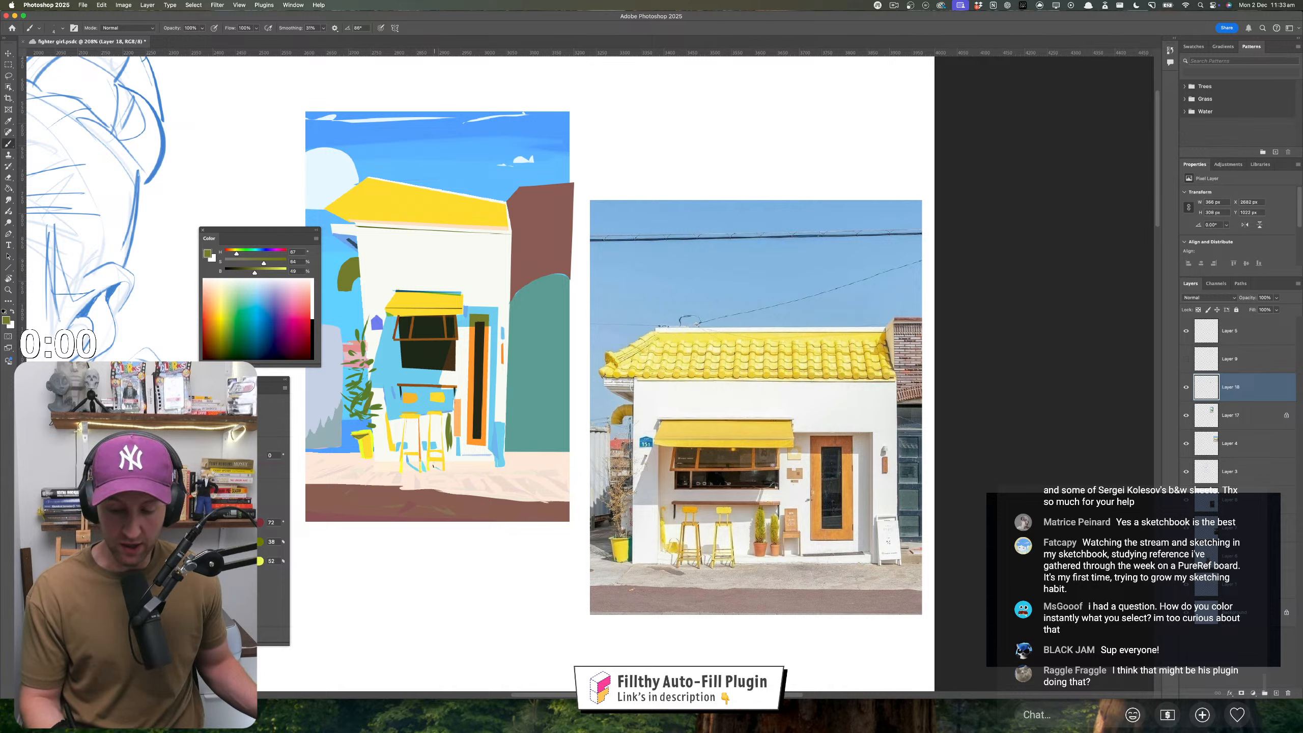
- Sample the shadow blue, undo the last stroke and brush small shadow strokes on the pavement beneath the stools
left_click(458, 449, "alt")
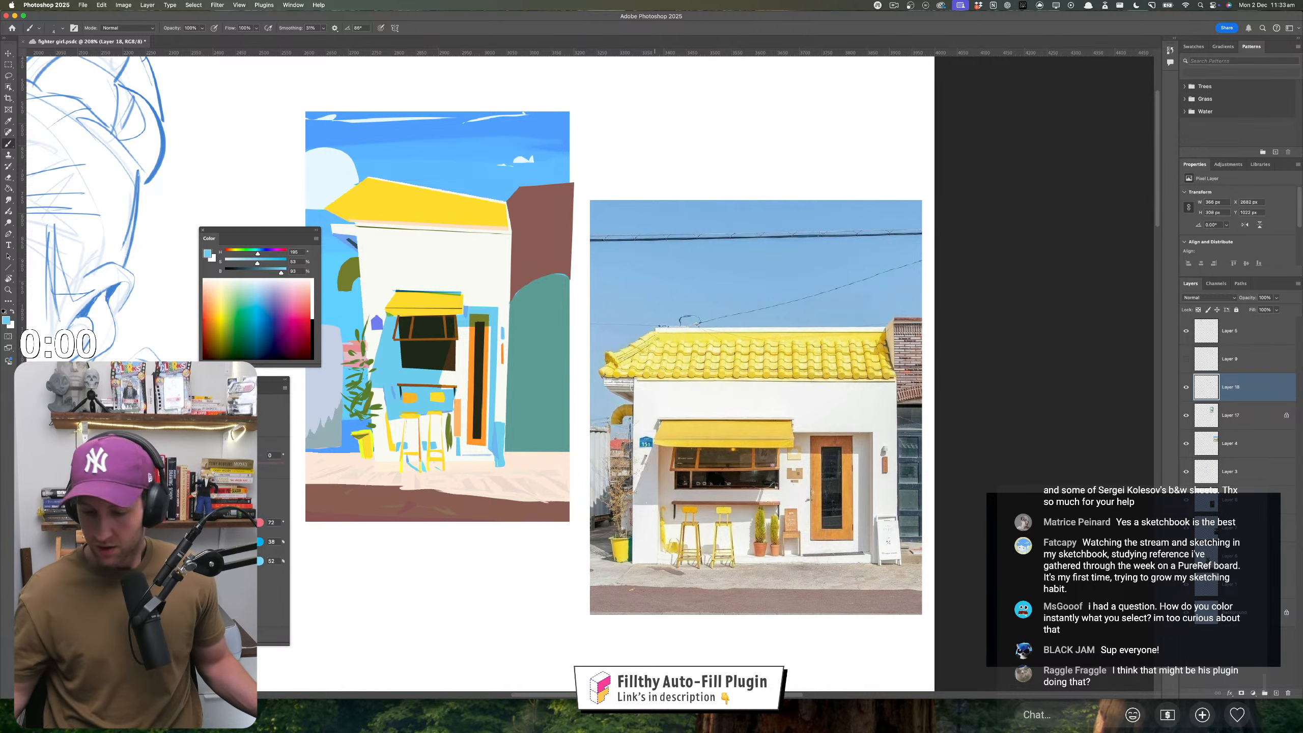
key("ctrl+z")
mouse_move(373, 480)
left_mouse_down()
mouse_move(387, 494)
mouse_move(393, 479)
mouse_move(412, 481)
left_mouse_up()
left_click_drag(412, 481, 404, 479)
- Sample the wall's off-white and fill a lassoed sandwich-board shape on the pavement beside the door
key("l")
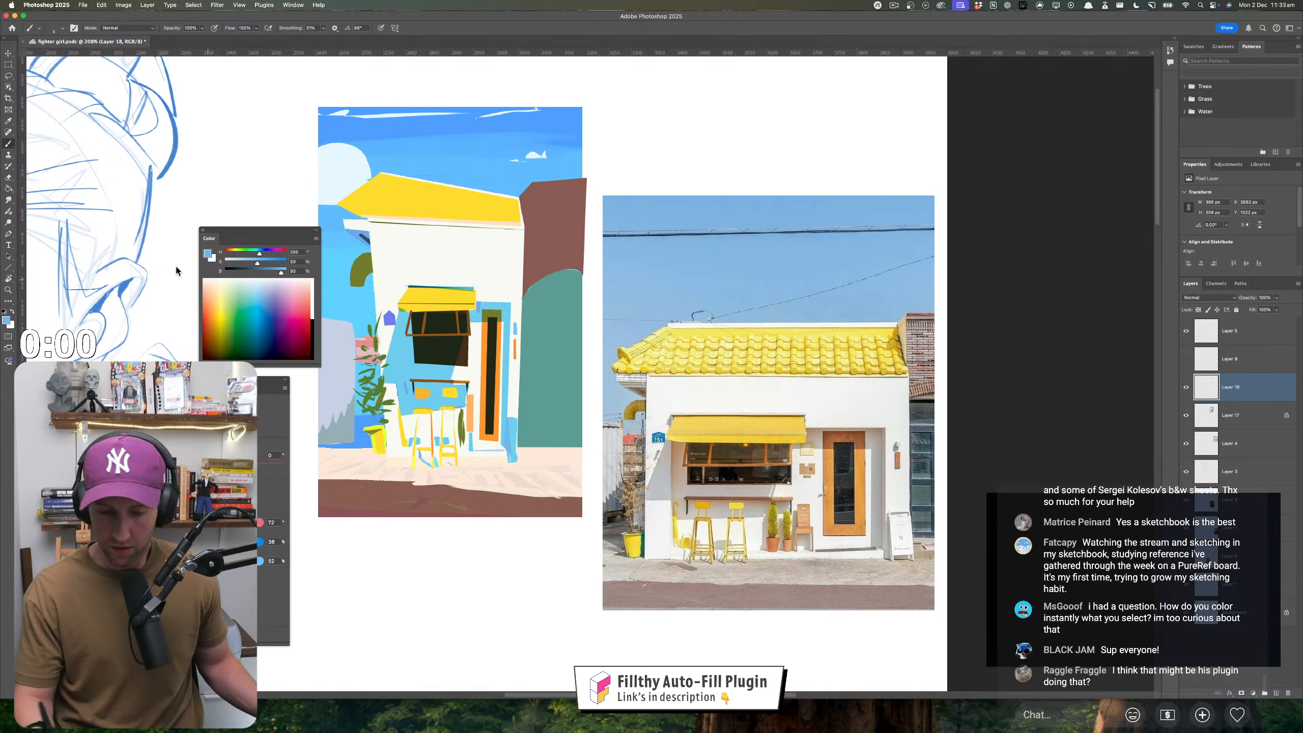
left_click(516, 406)
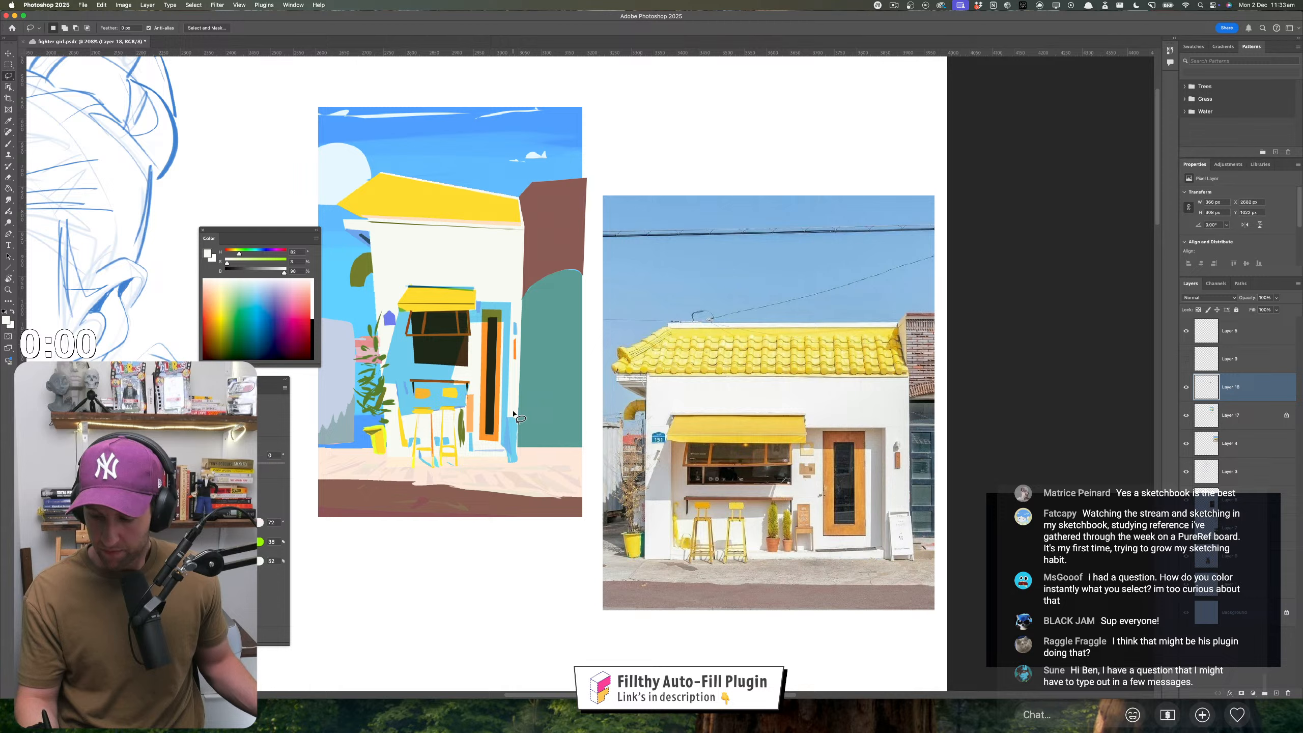
mouse_move(529, 411)
left_mouse_down()
mouse_move(549, 470)
mouse_move(511, 412)
mouse_move(511, 450)
mouse_move(526, 451)
mouse_move(523, 410)
mouse_move(529, 462)
mouse_move(517, 452)
mouse_move(514, 466)
mouse_move(518, 450)
left_mouse_up()
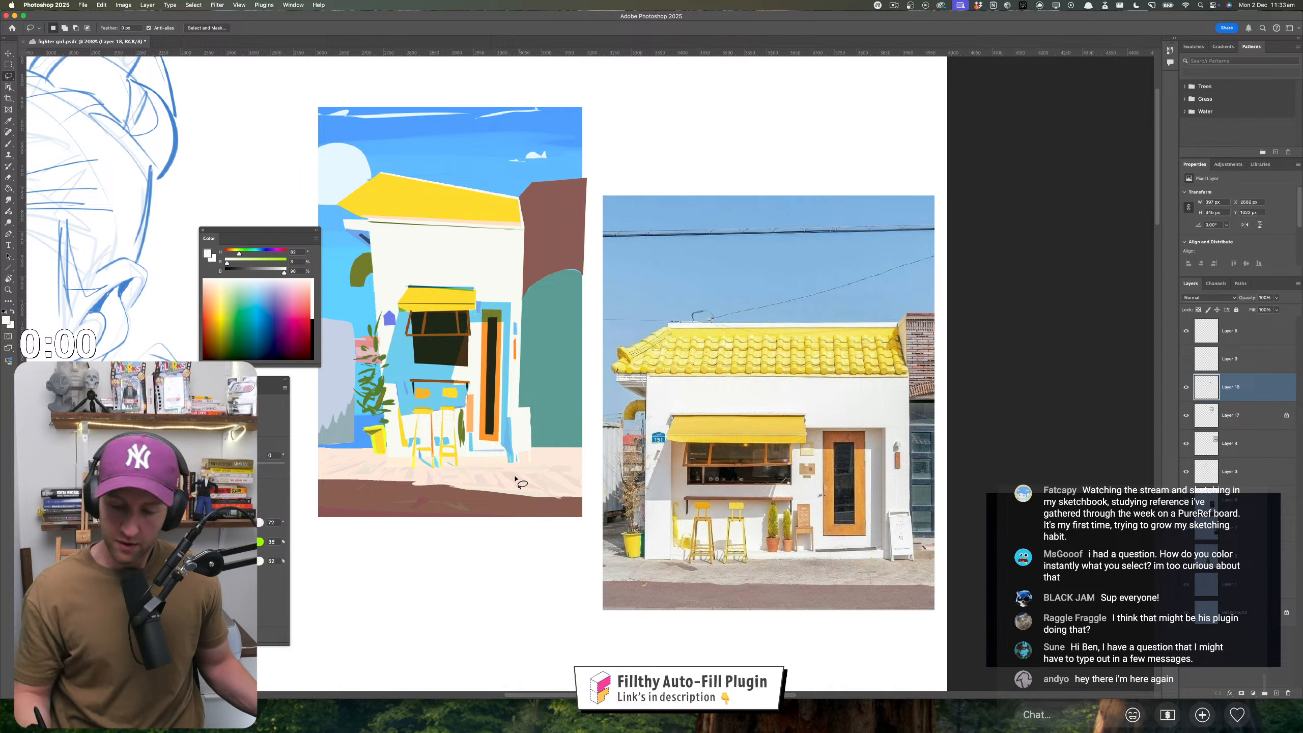
- Sample the shadow blue and the wall's off-white, and fill small lassoed details on the sandwich board beside the door
left_click(511, 409, "alt")
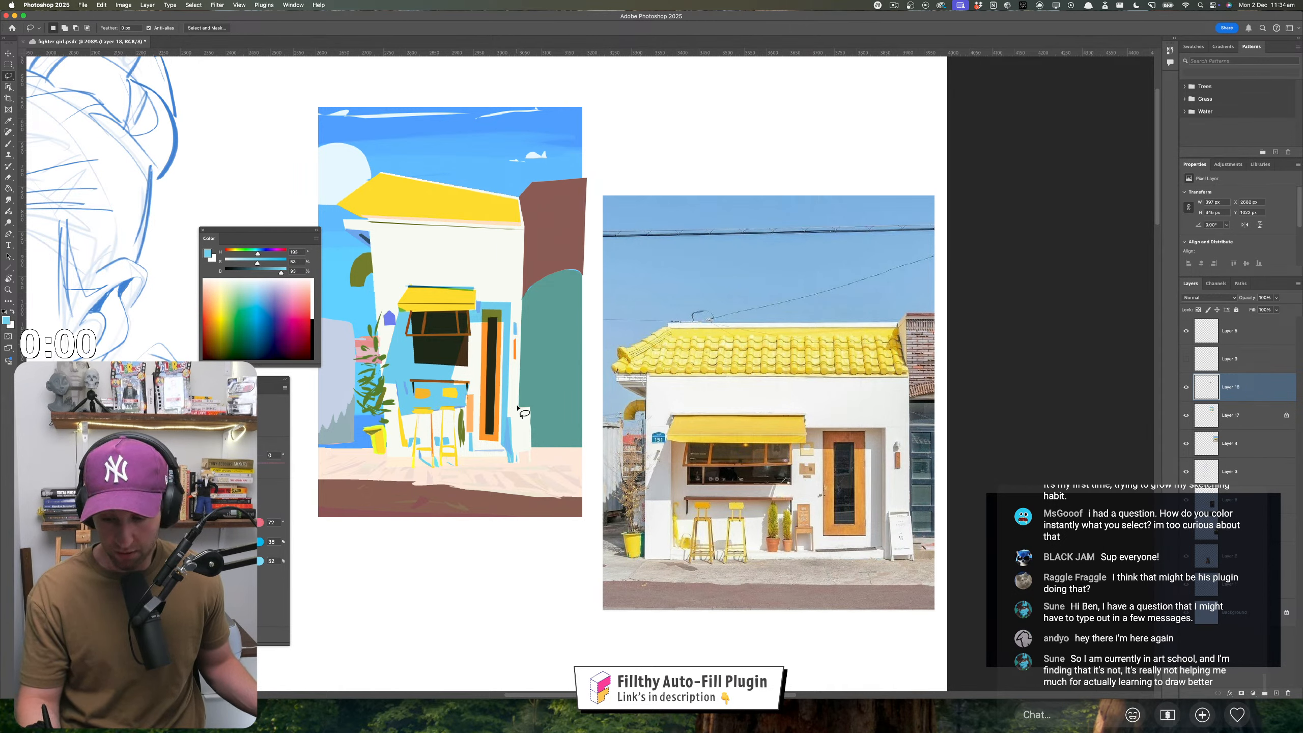
left_click(528, 409, "alt")
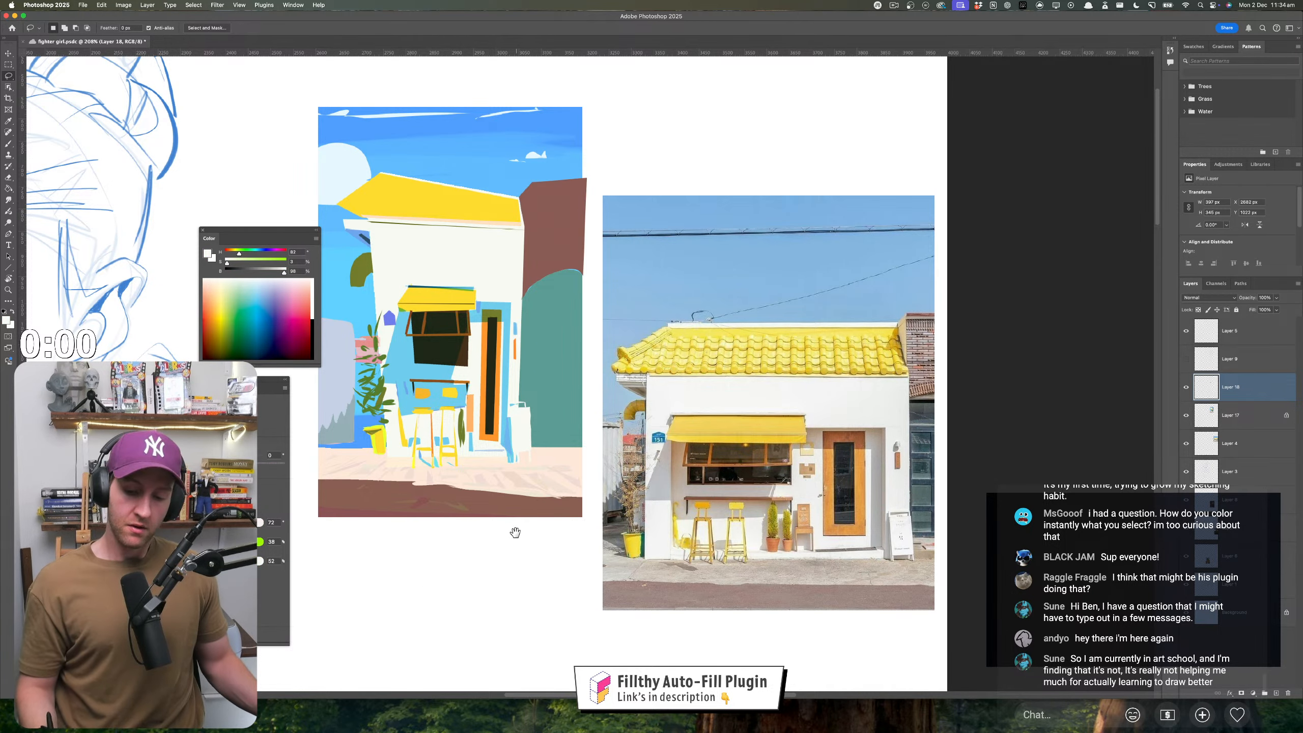
mouse_move(500, 539)
left_mouse_down()
mouse_move(511, 539)
mouse_move(499, 549)
left_mouse_up()
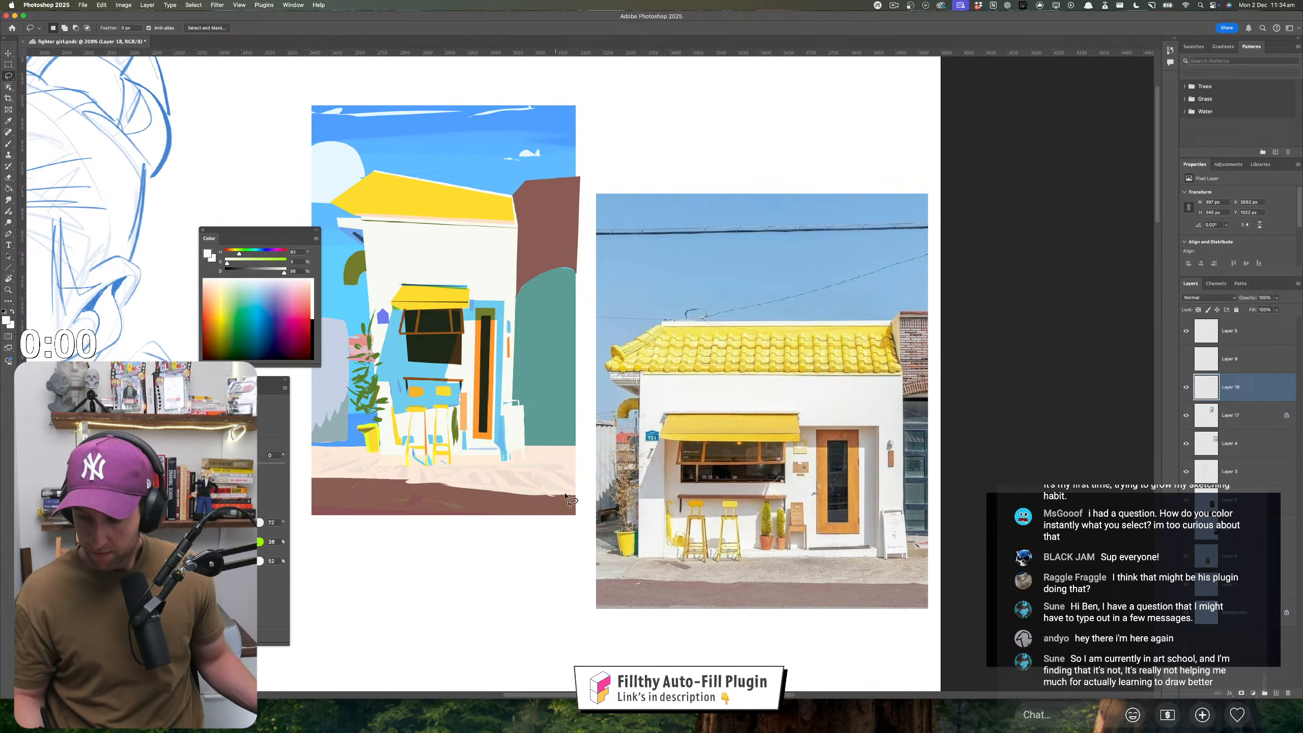
- Sample the teal building's colour, darken it, fill a lassoed horizontal band across that building and clip the layer to the one below
key("i")
left_click(547, 321)
key("l")
left_click_drag(180, 462, 186, 462)
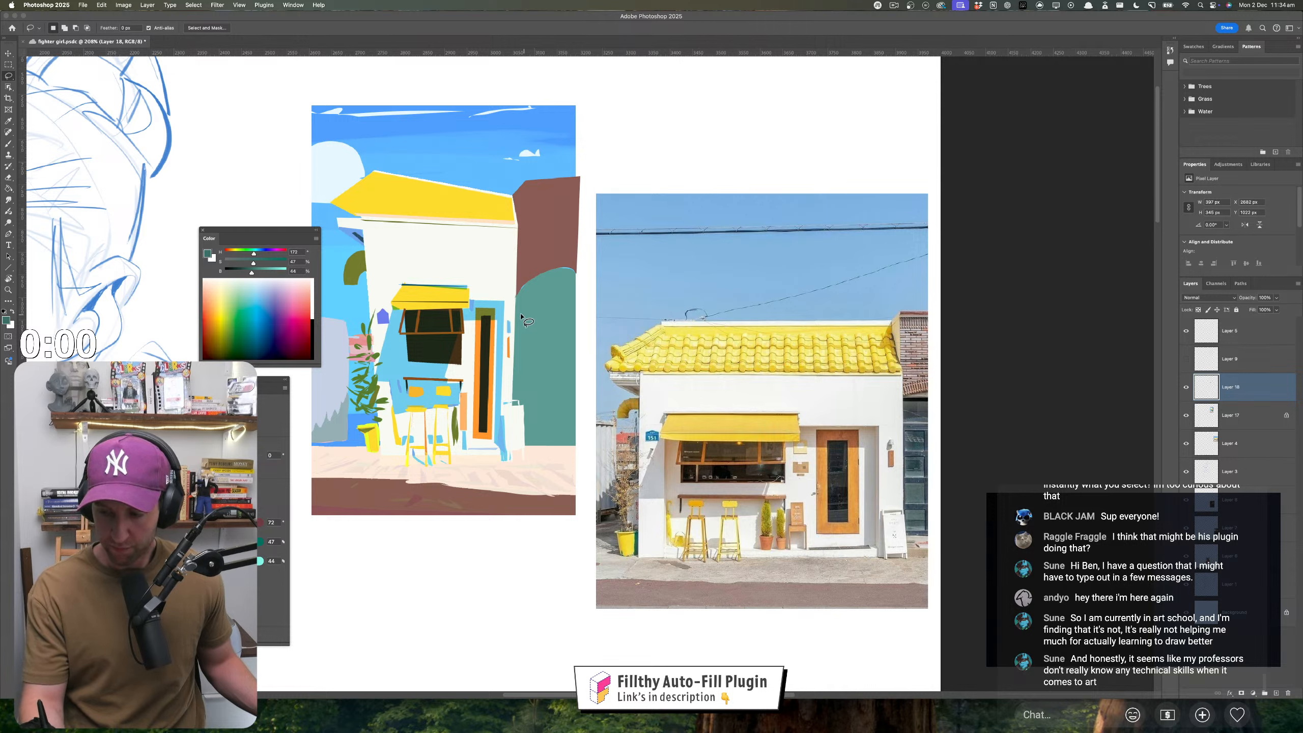
mouse_move(516, 314)
left_mouse_down()
mouse_move(582, 311)
mouse_move(576, 322)
mouse_move(516, 315)
mouse_move(577, 308)
mouse_move(518, 321)
left_mouse_up()
key("super+z")
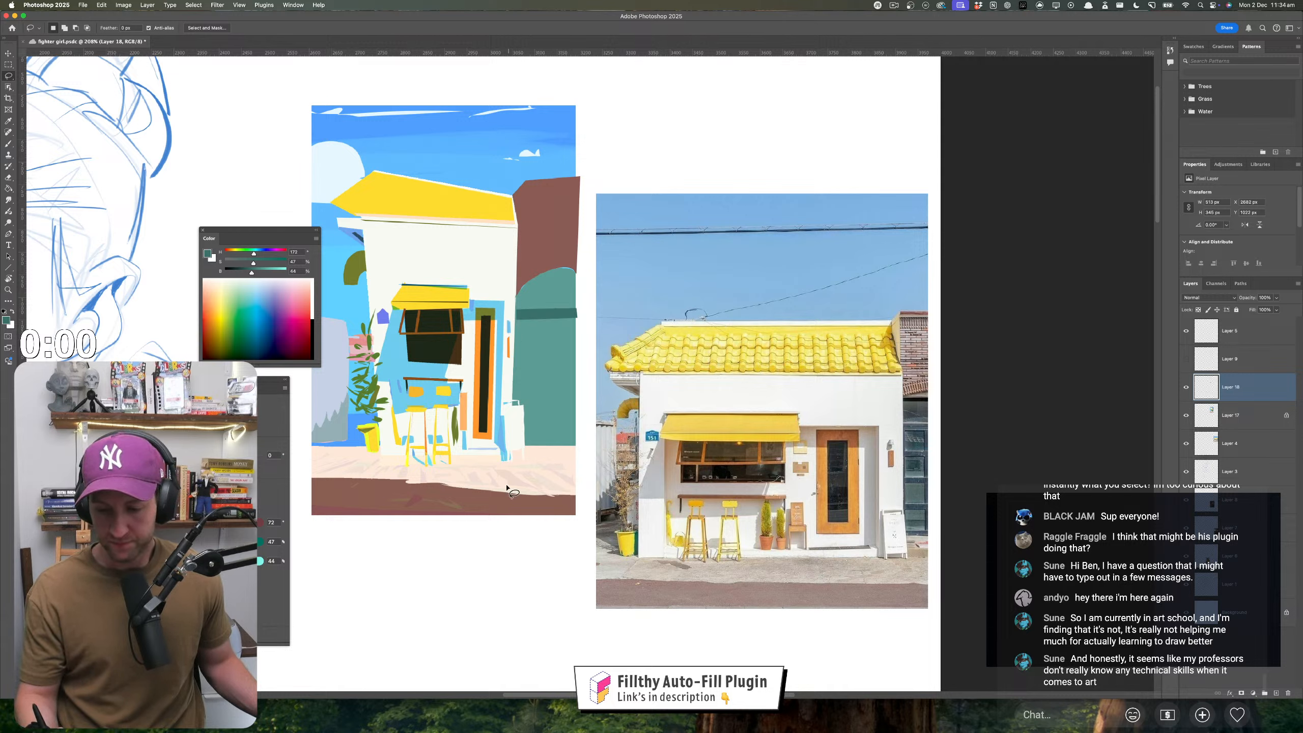
left_click(1257, 401, "alt")
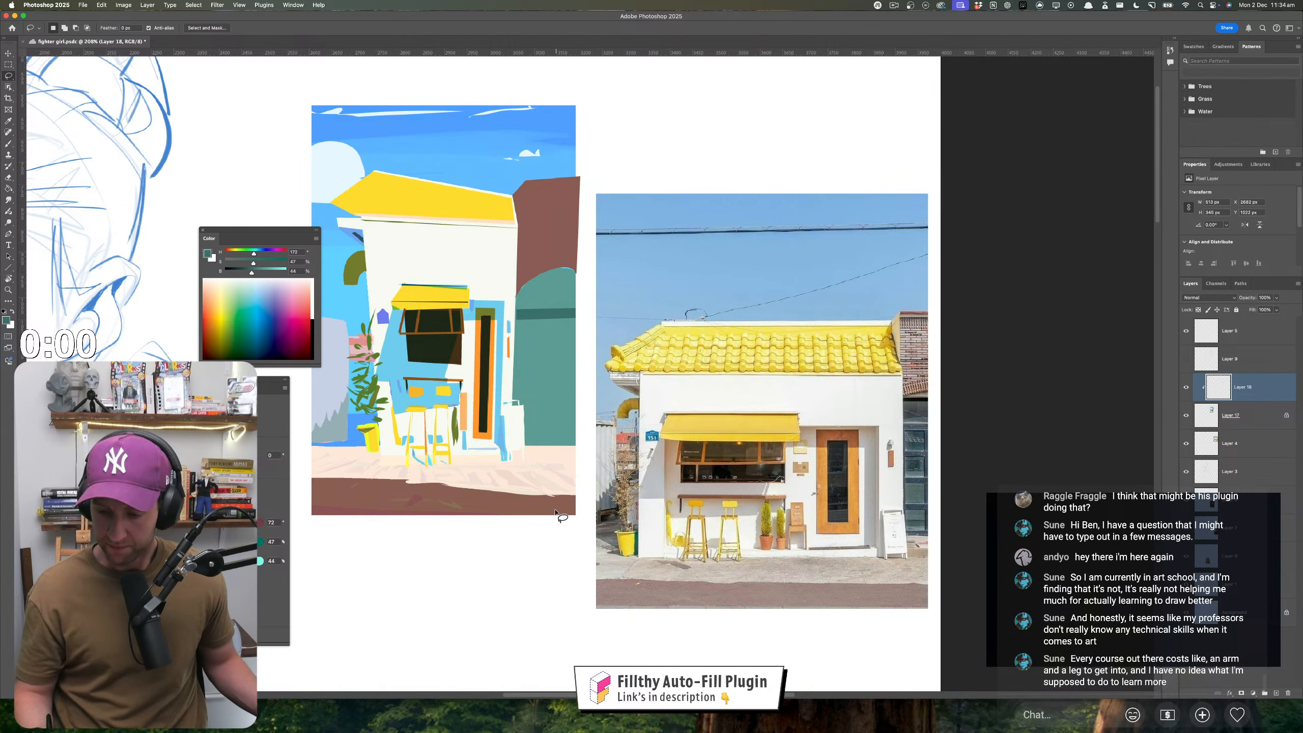
left_click_drag(800, 486, 607, 462)
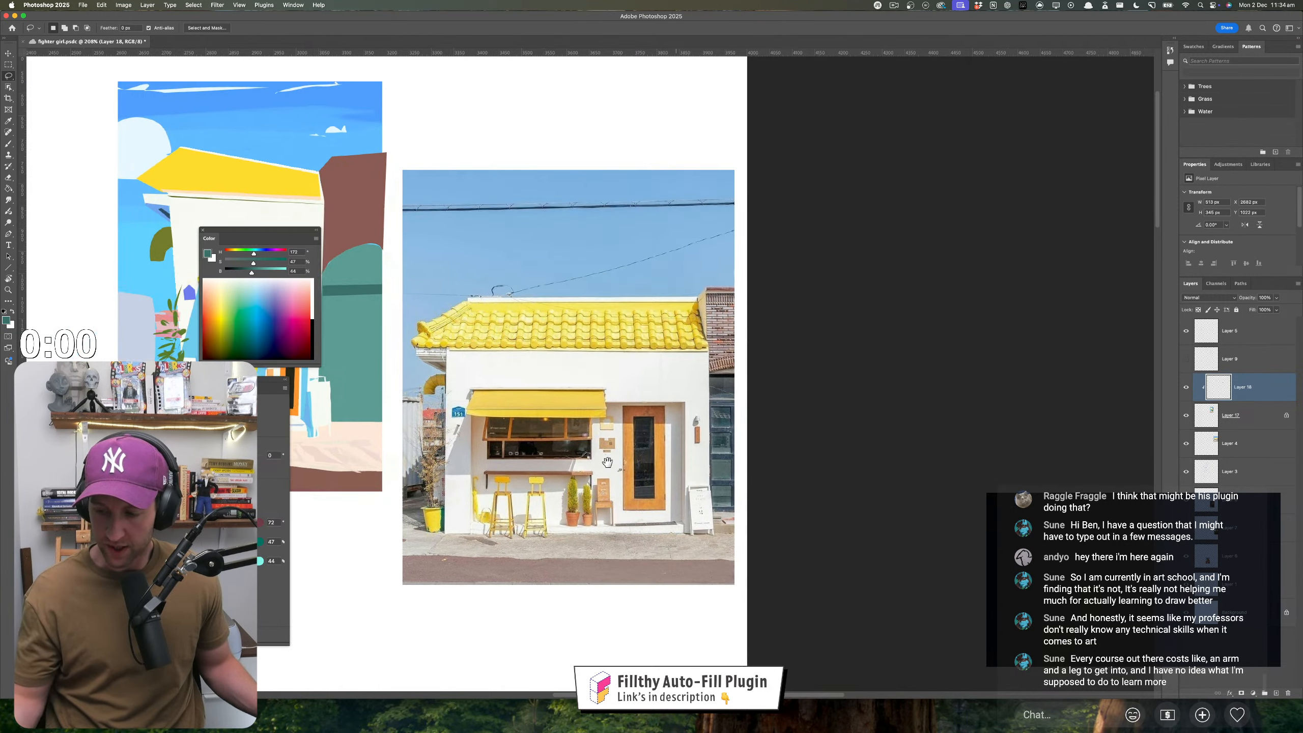
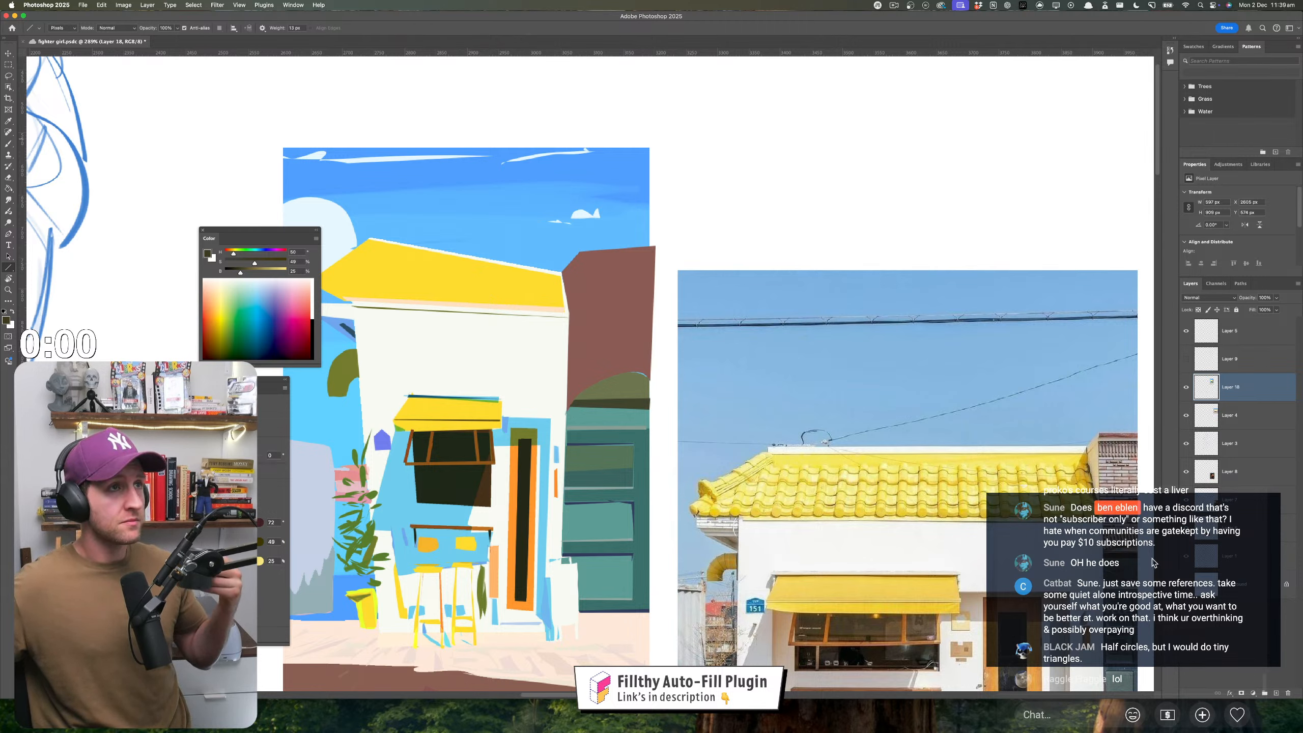
left_click(1177, 614)
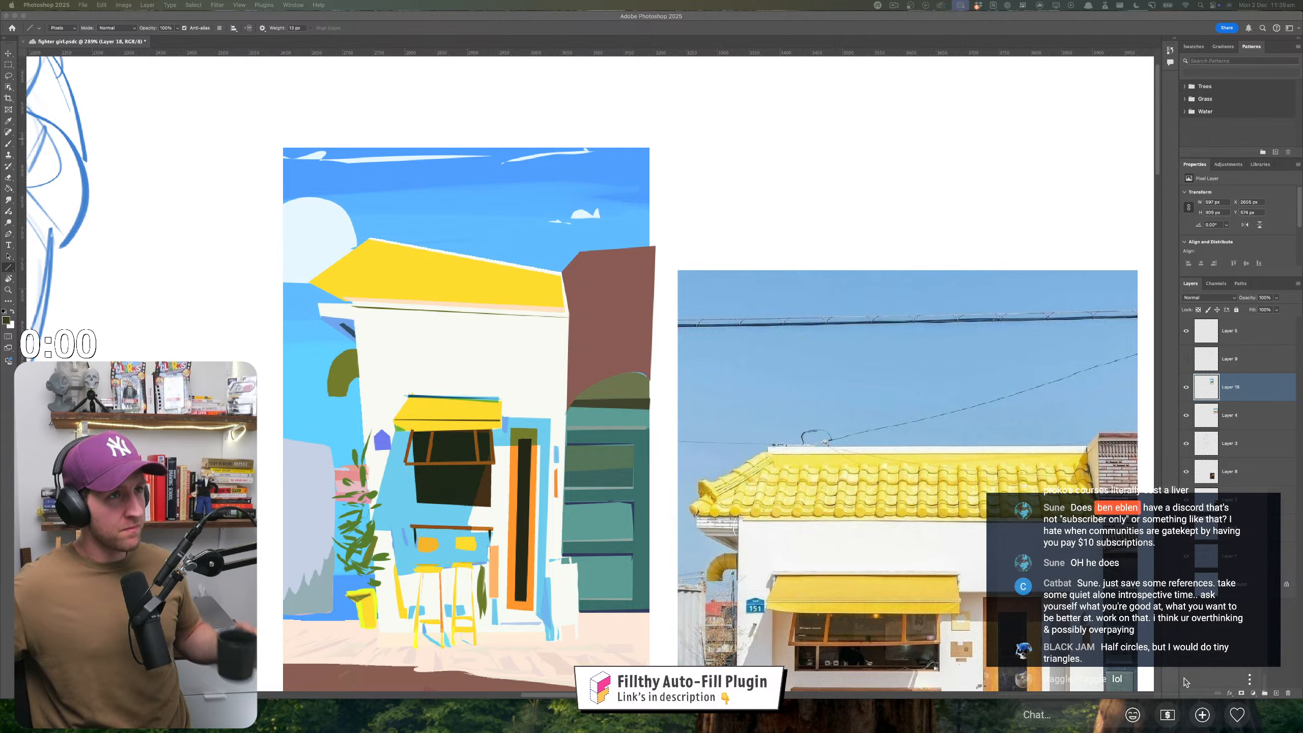
left_click(488, 416)
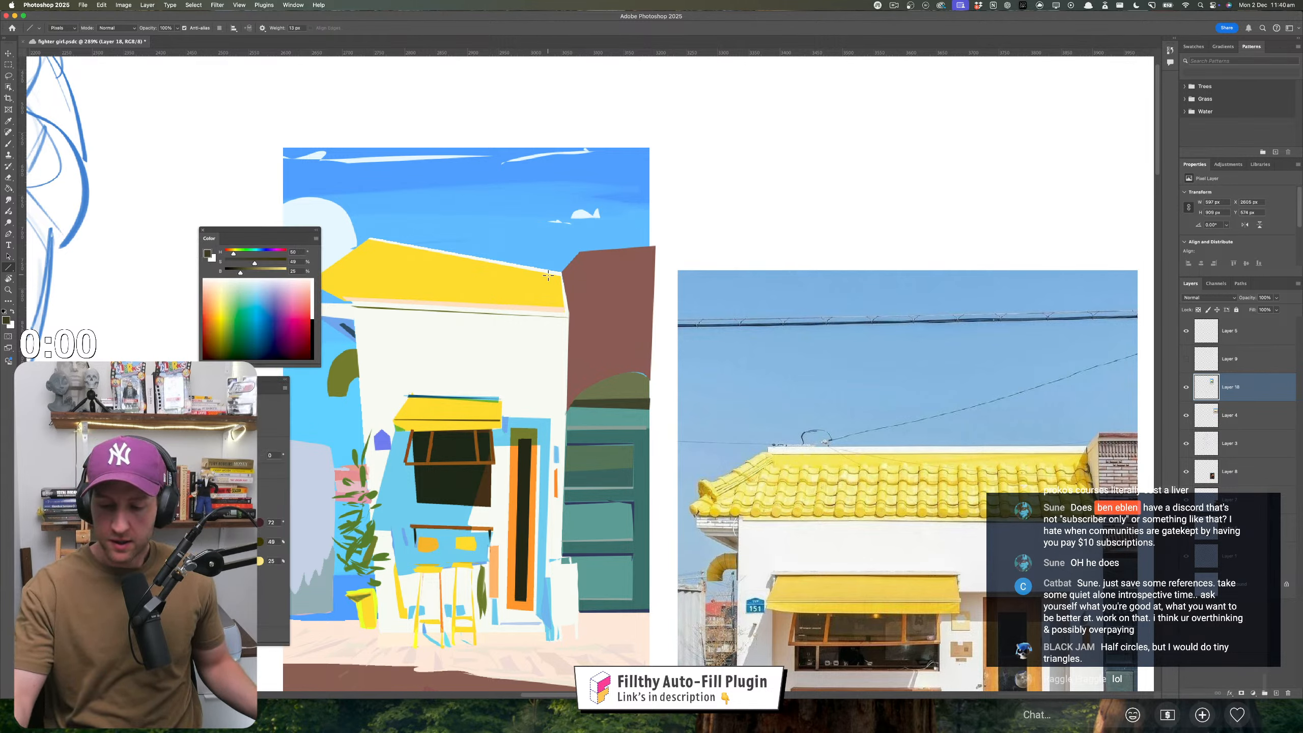
- Sample the roof's yellow and shift it to a lighter lemon yellow, undoing the trial stripes on the roof
left_click_drag(548, 276, 551, 306)
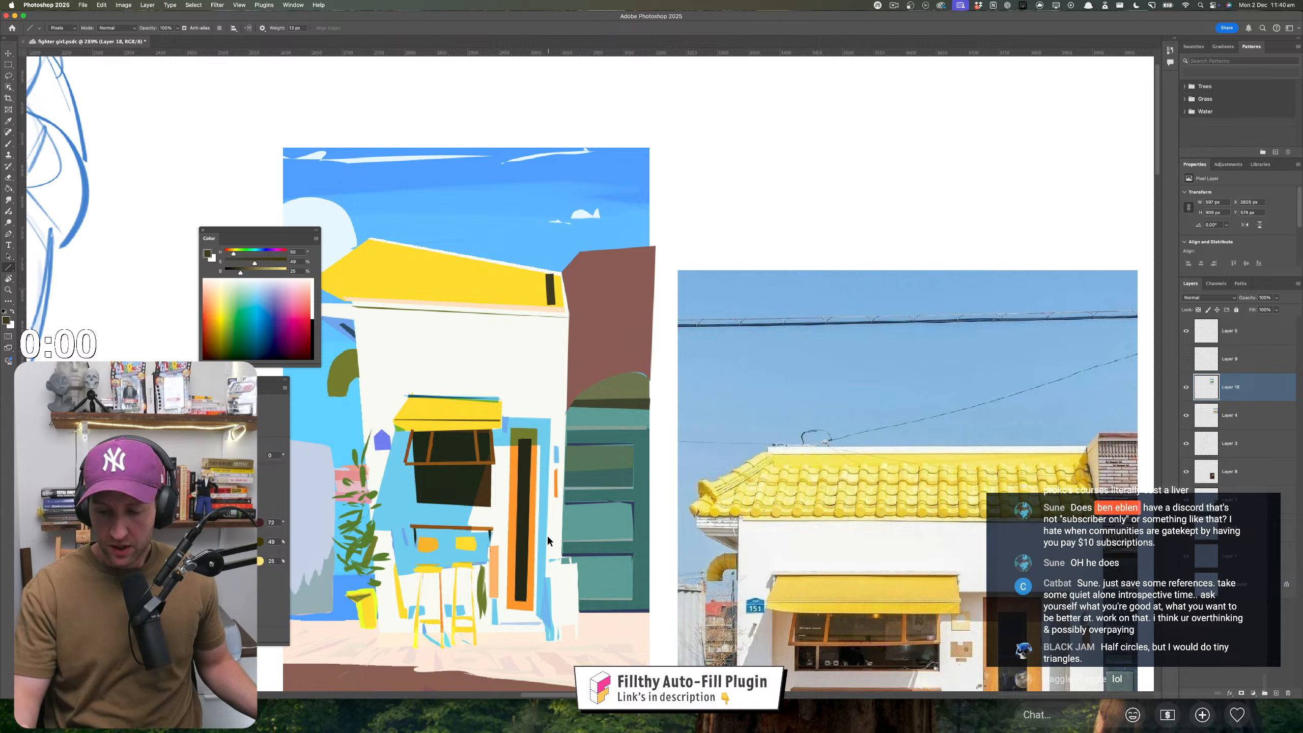
key("super+z")
left_click(531, 285, "alt")
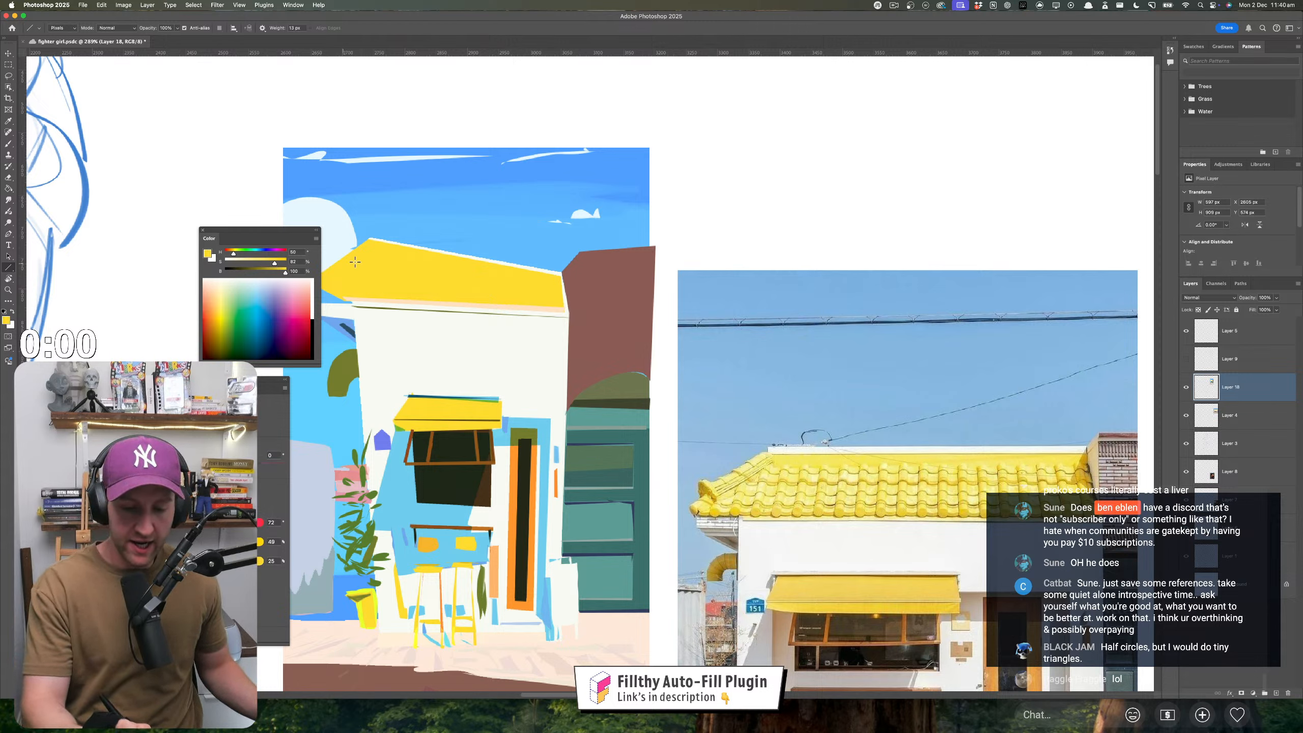
left_click_drag(549, 275, 552, 303)
key("super+z")
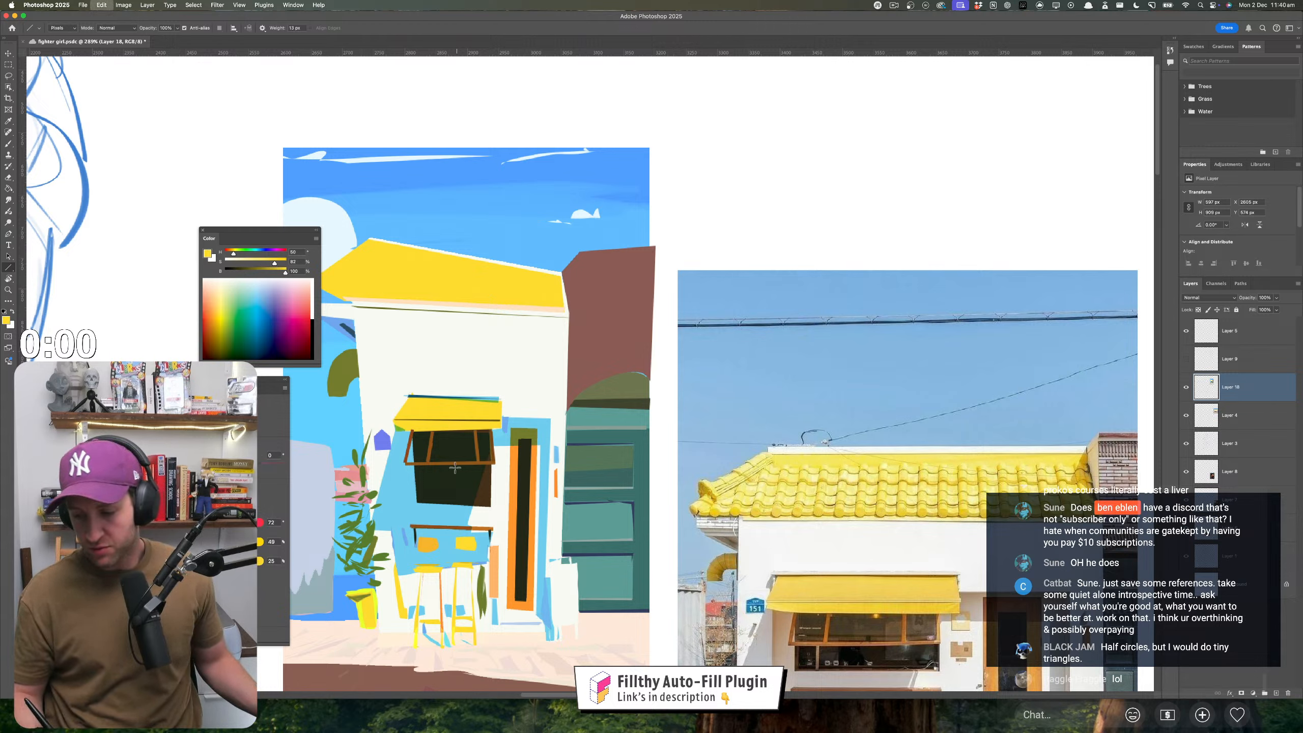
left_click_drag(274, 262, 235, 253)
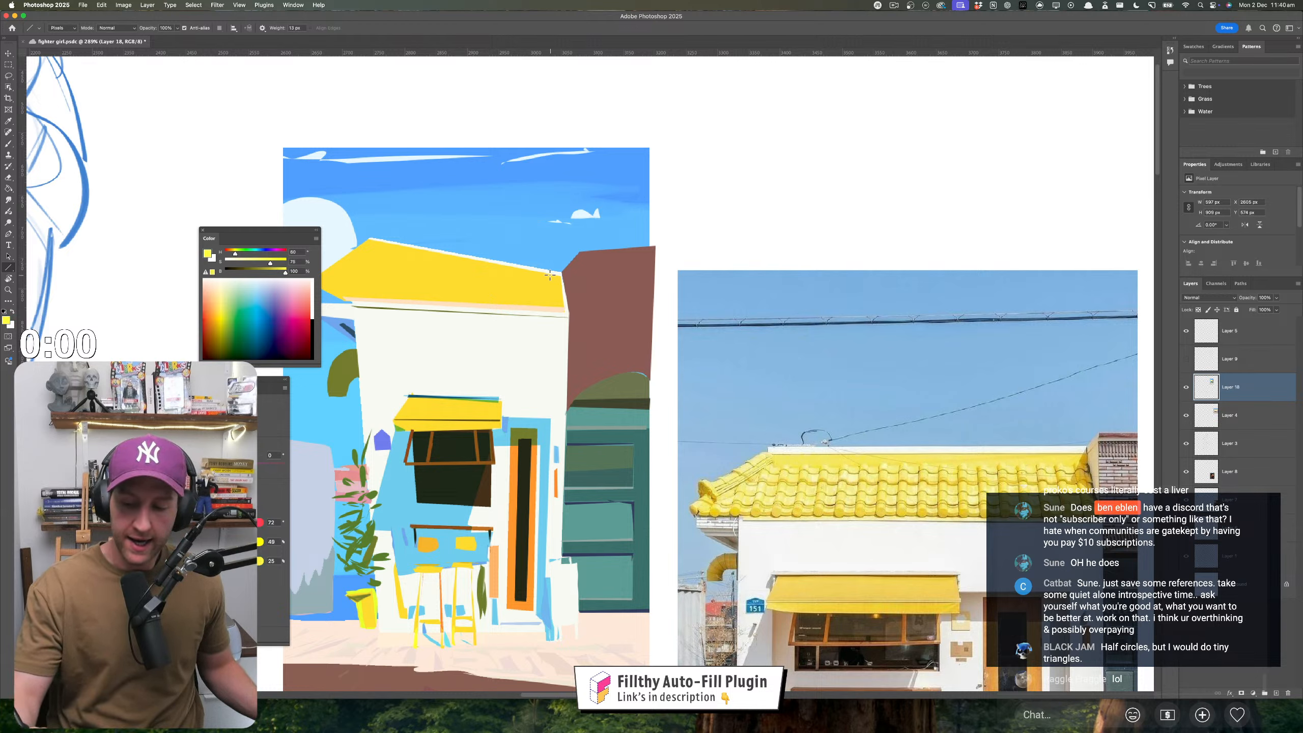
left_click_drag(549, 275, 553, 348)
key("super+z")
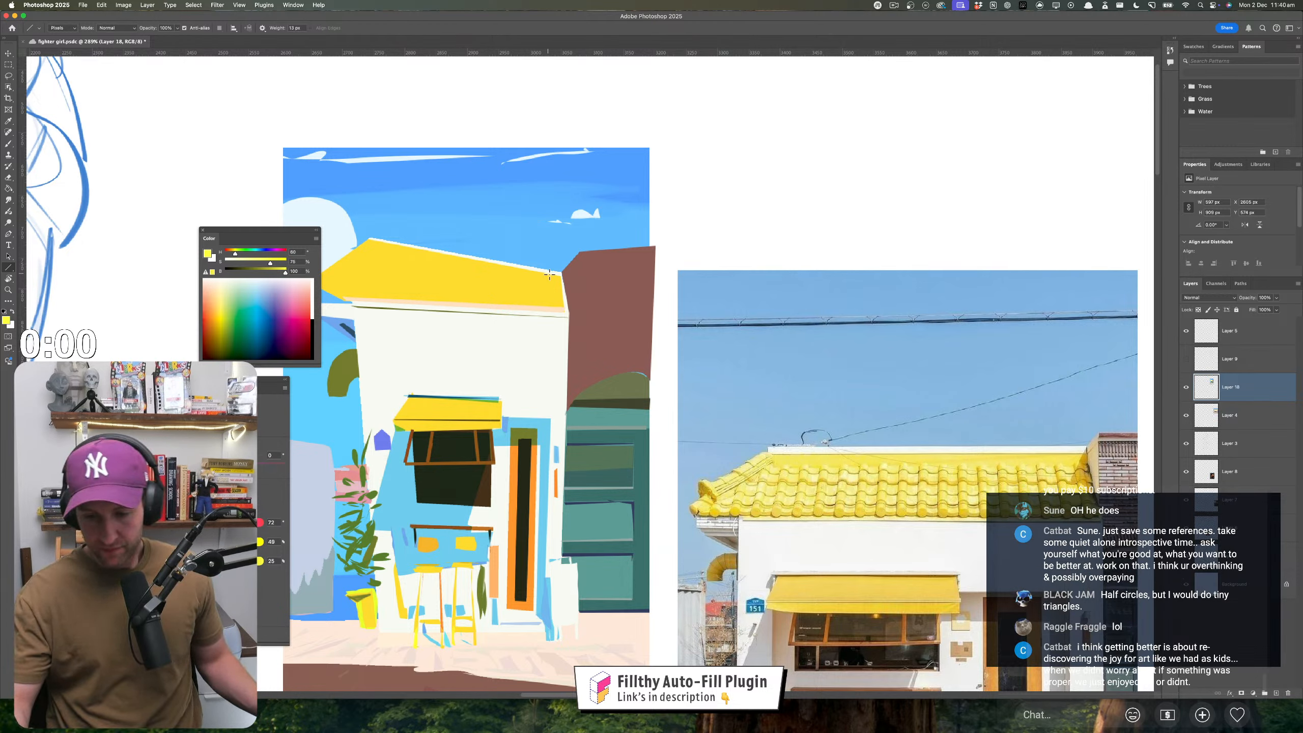
mouse_move(550, 276)
left_mouse_down()
mouse_move(550, 306)
mouse_move(534, 306)
left_mouse_up()
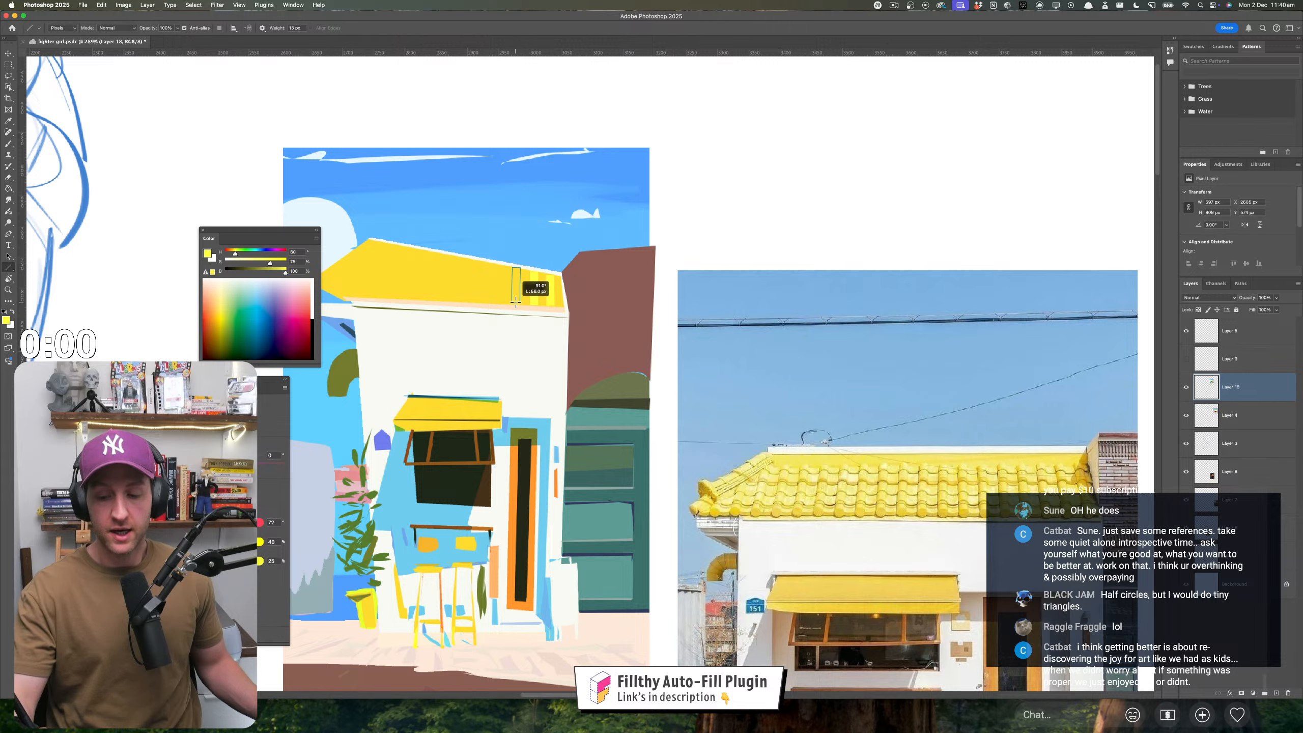
left_click_drag(497, 266, 497, 308)
key("super+z")
key("super+z")
key("super+z")
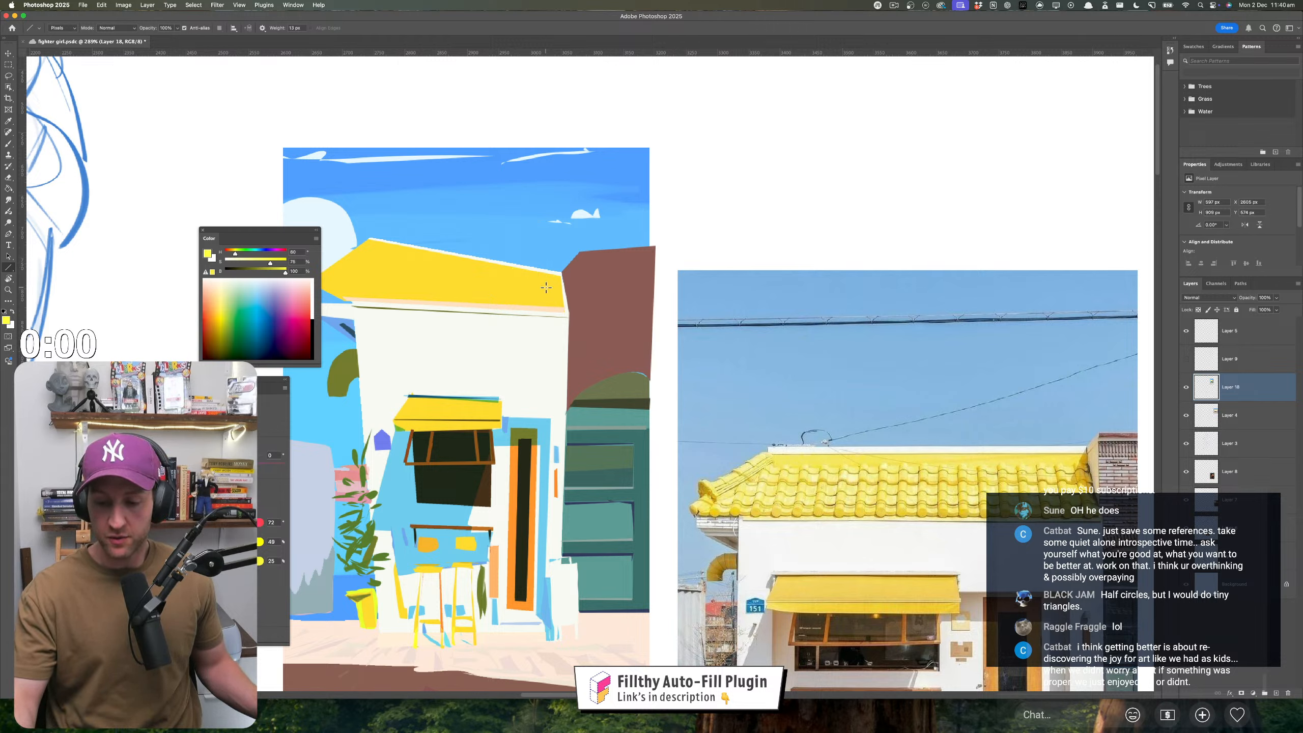
key("super+z")
- Draw a row of evenly spaced light yellow vertical stripes across the roof's front face and over its slanted end with the Line tool
left_click_drag(549, 283, 549, 304)
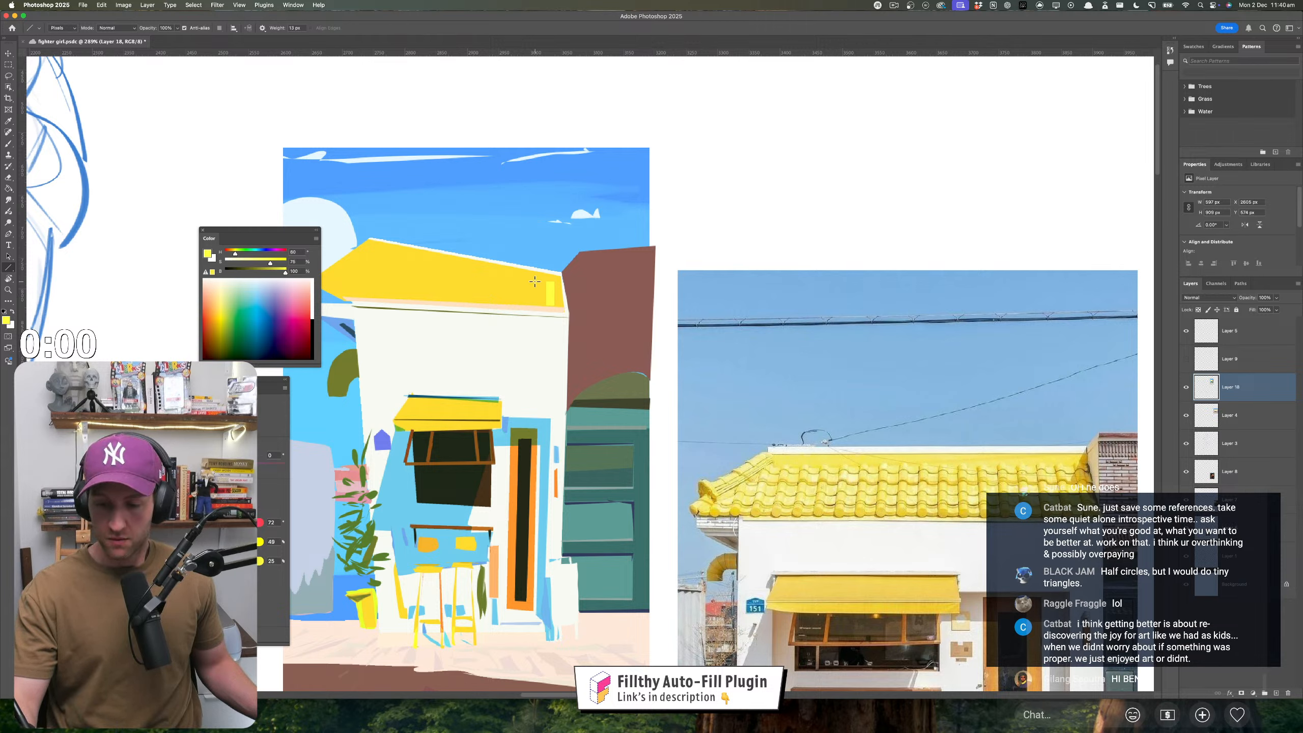
left_click_drag(534, 282, 533, 303)
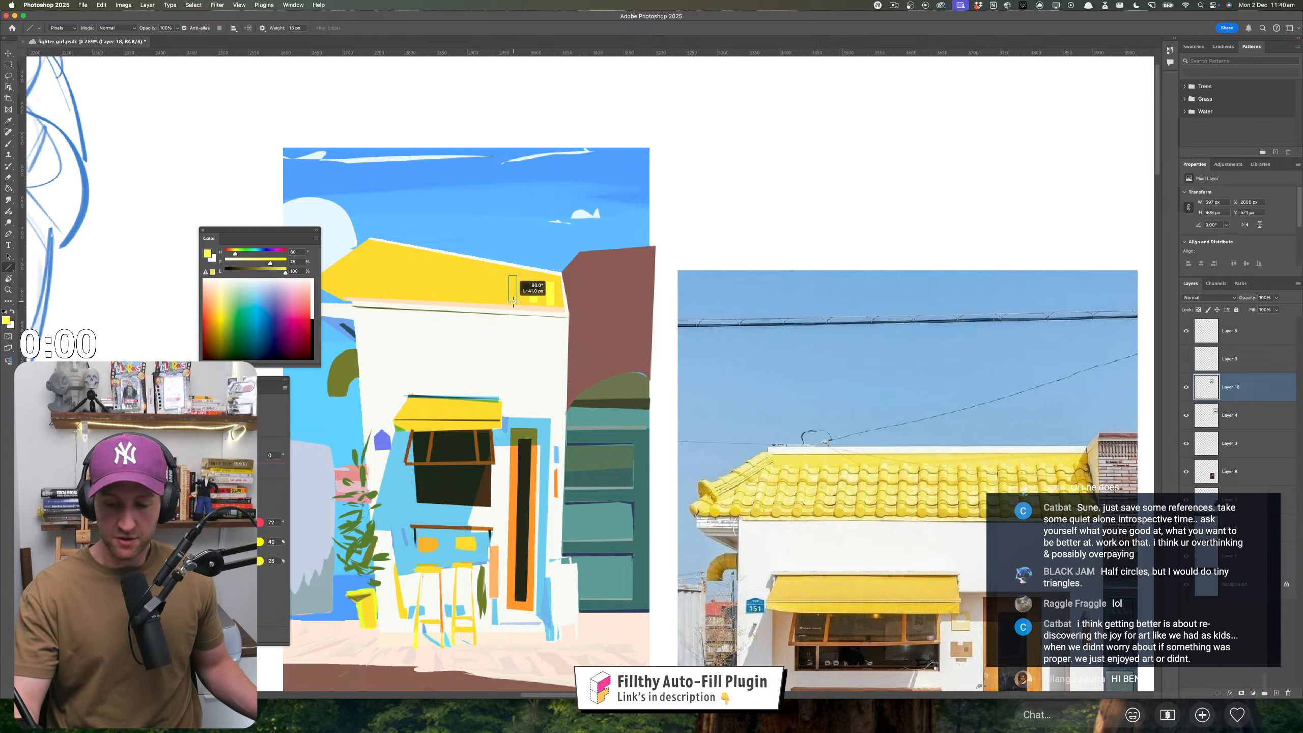
left_click_drag(495, 272, 495, 302)
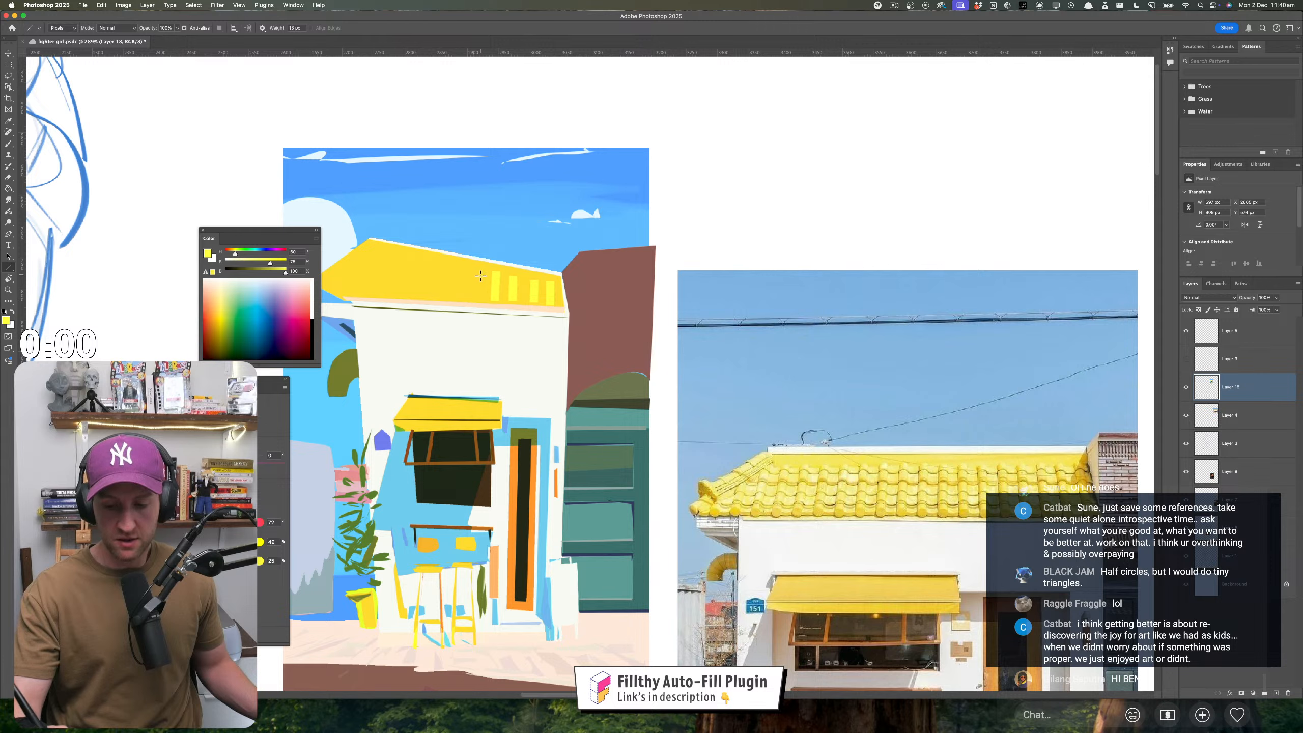
key("ctrl+z")
key("ctrl+z")
key("ctrl+z")
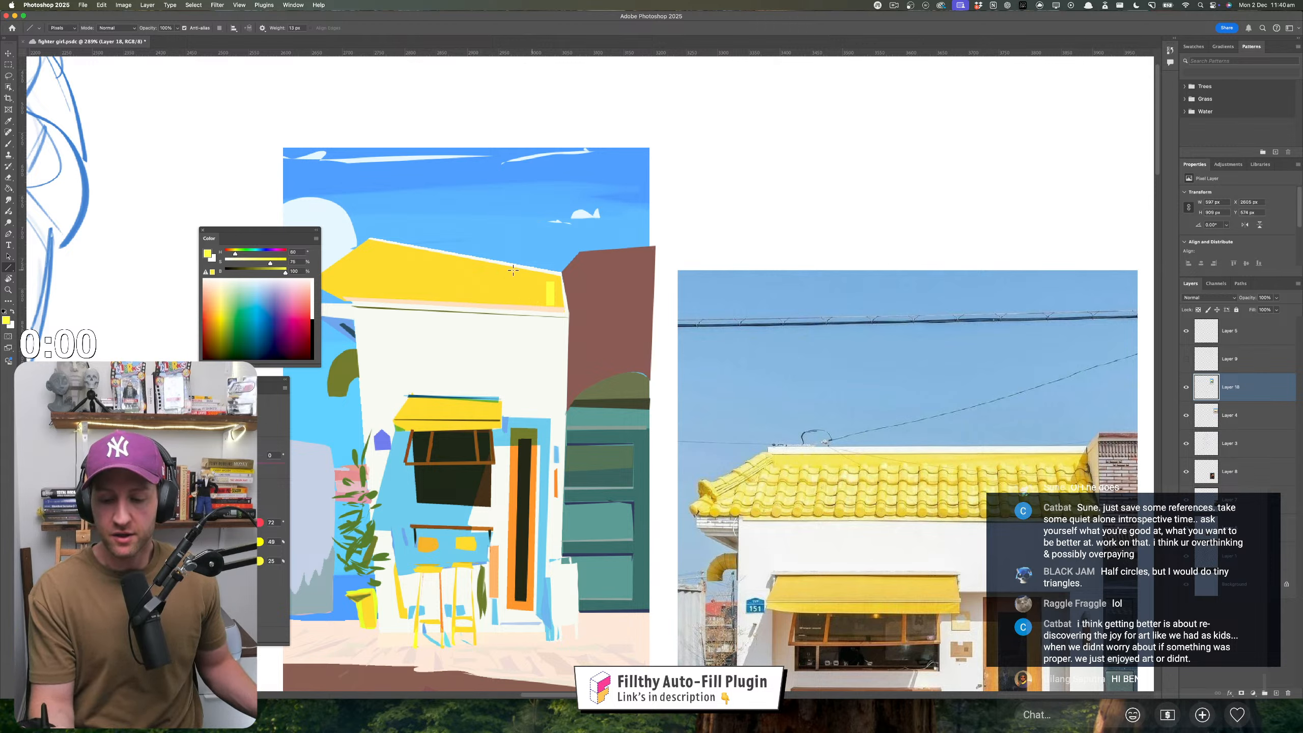
mouse_move(368, 259)
left_mouse_down()
mouse_move(368, 296)
mouse_move(417, 285)
mouse_move(418, 297)
mouse_move(506, 303)
mouse_move(519, 288)
mouse_move(533, 305)
left_mouse_up()
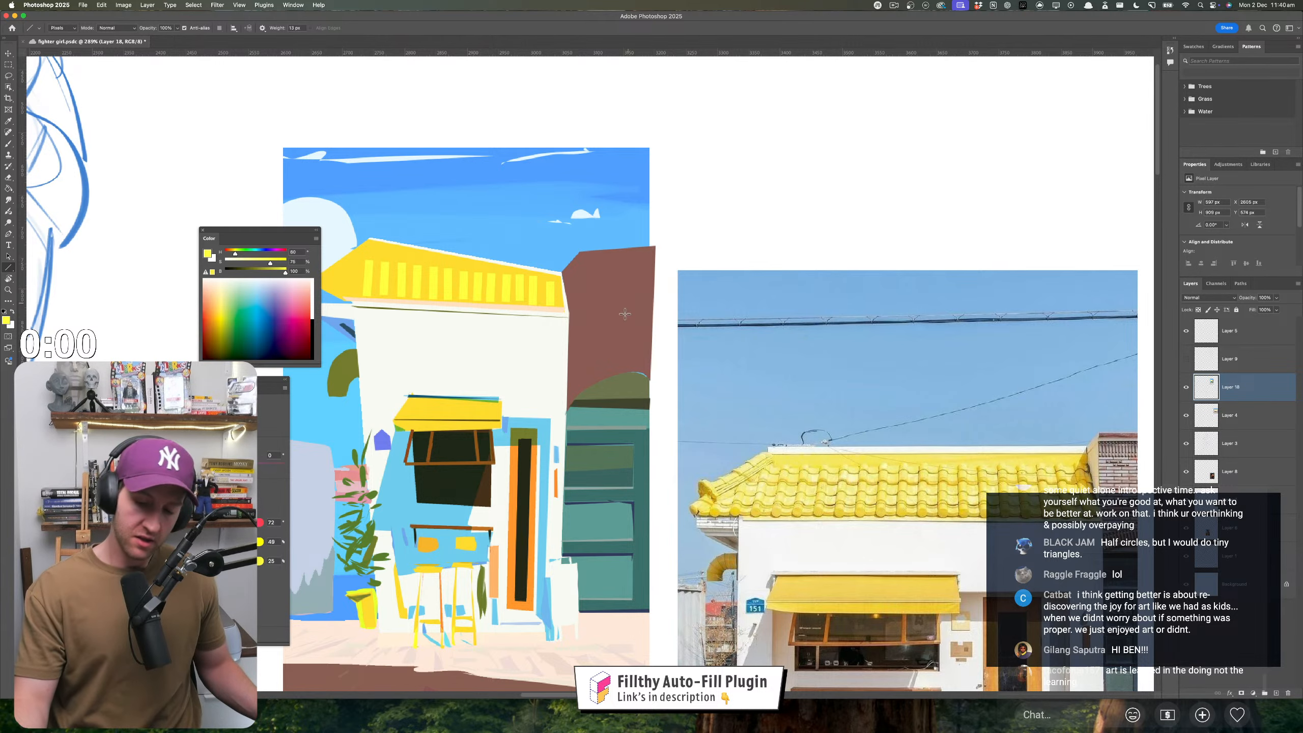
left_click_drag(574, 428, 585, 428)
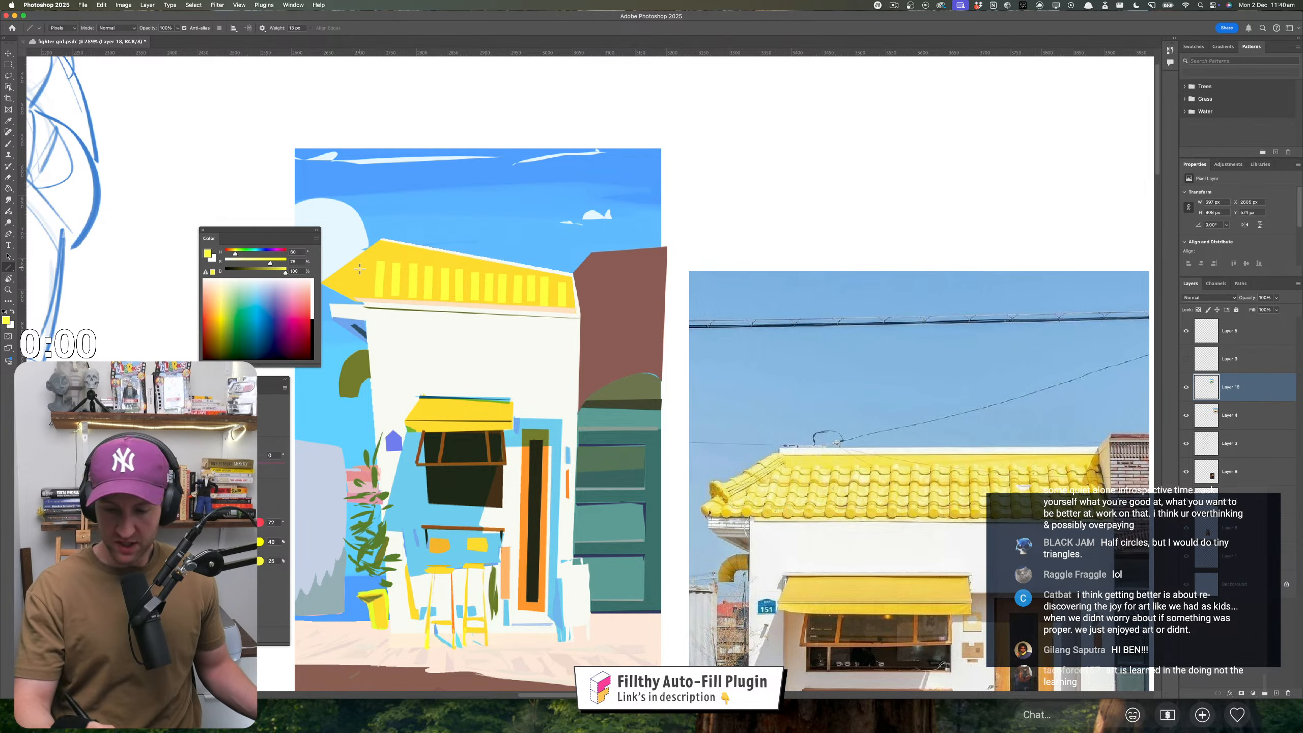
left_click_drag(361, 268, 328, 284)
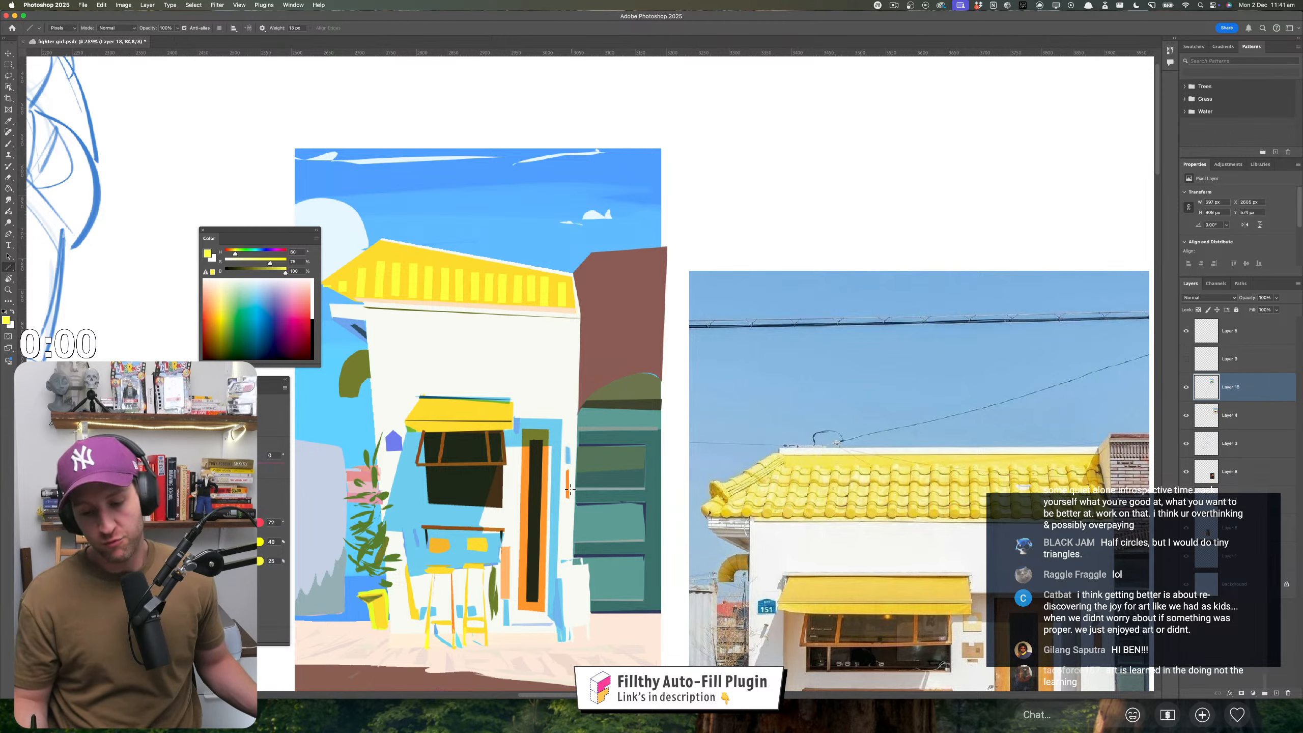
- Set the line weight to 7 px and draw light yellow lines along the eaves and paler yellow lines along the upper roof slope
scroll(560, 491, "left", 2)
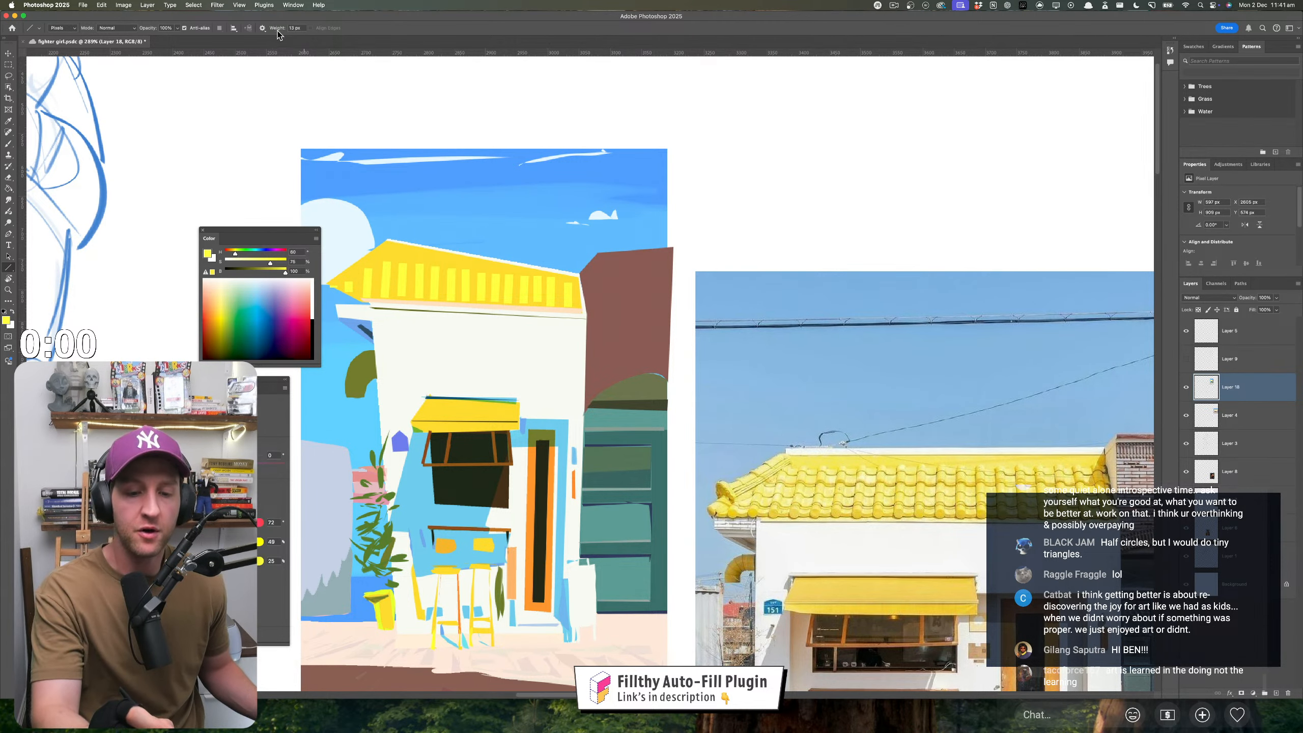
left_click_drag(282, 30, 281, 30)
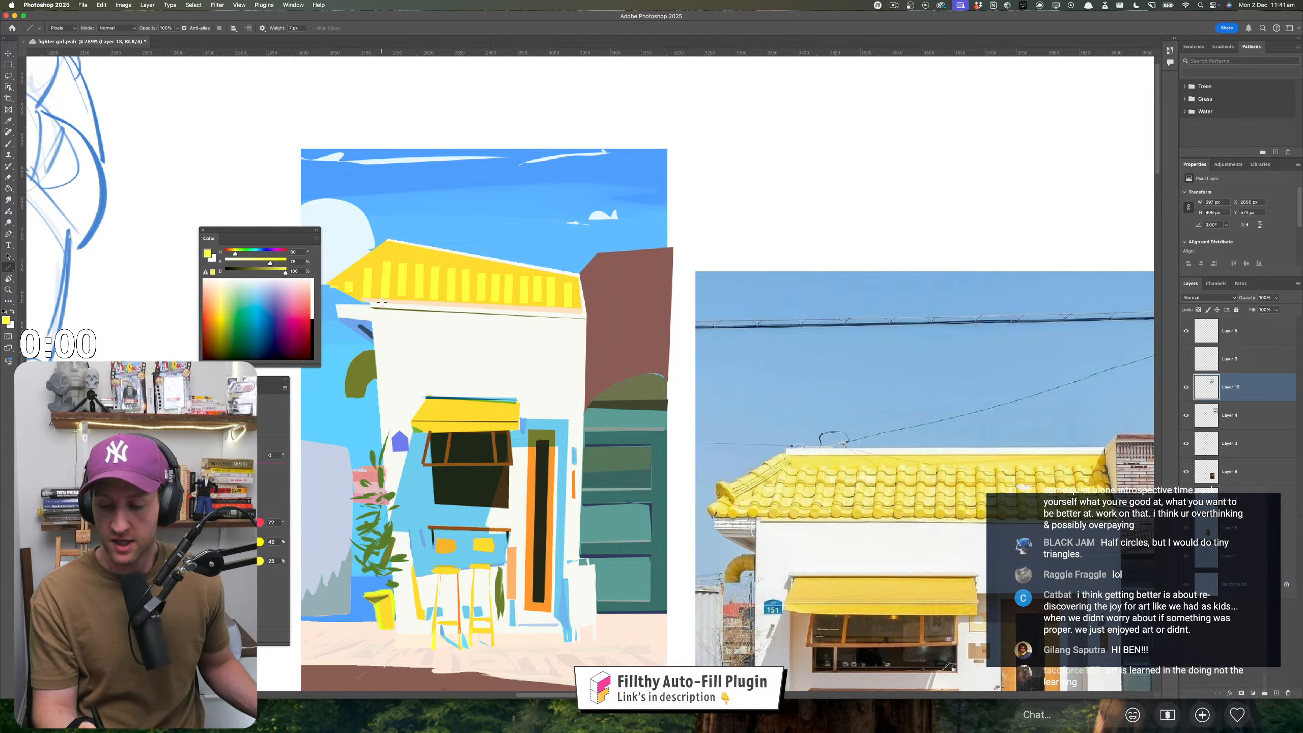
mouse_move(374, 303)
left_mouse_down()
mouse_move(584, 315)
mouse_move(372, 306)
left_mouse_up()
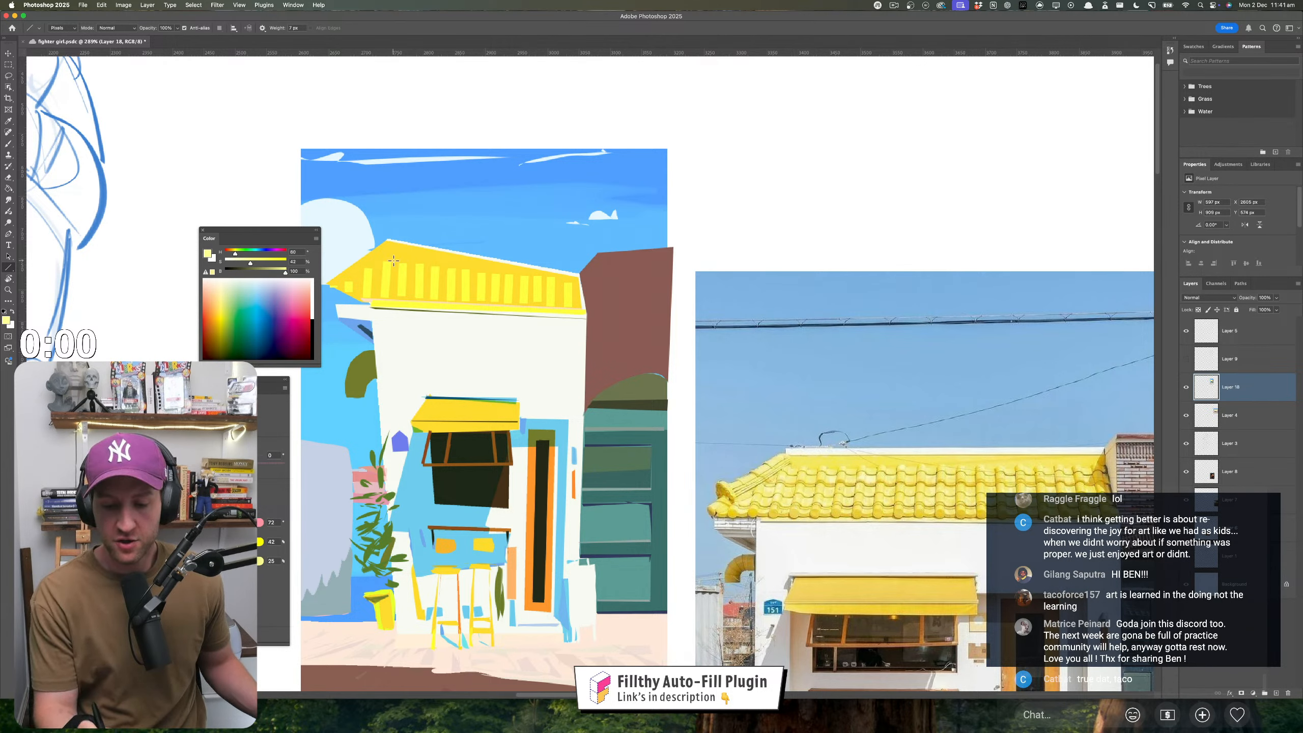
left_click_drag(393, 260, 473, 259)
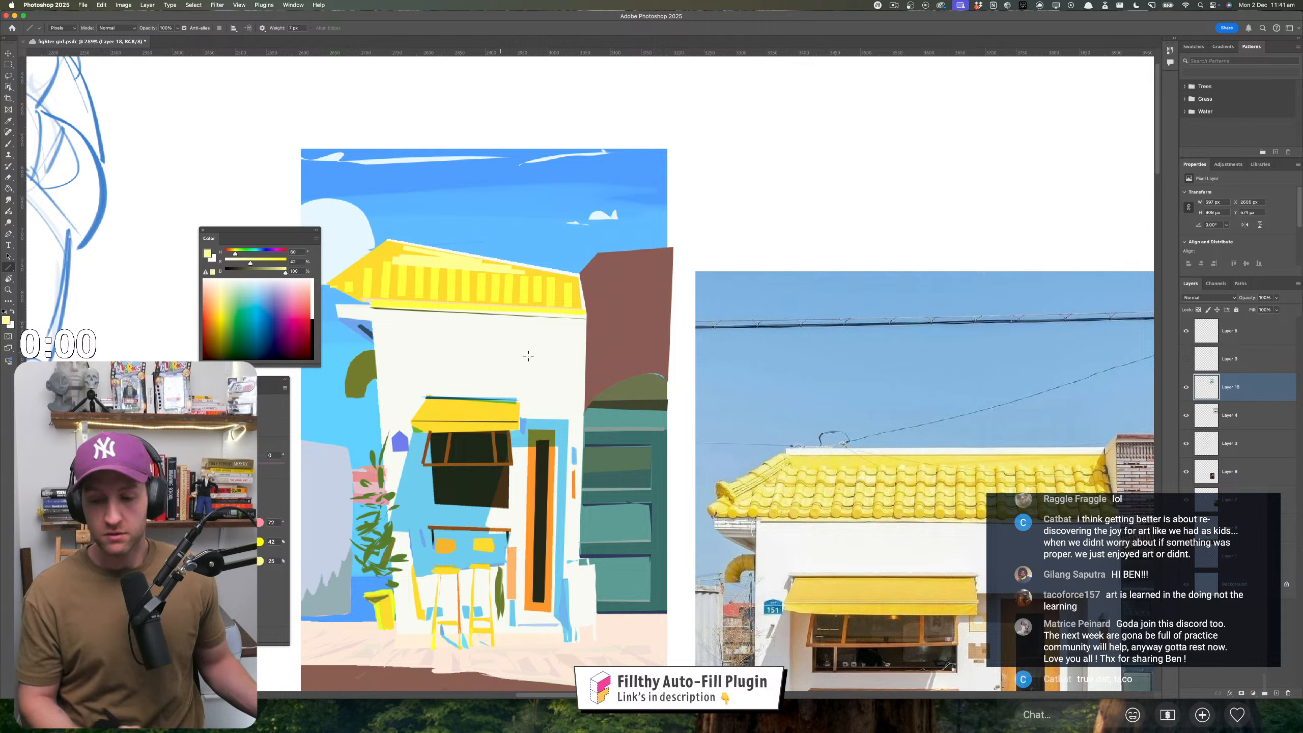
- Fill a thin lassoed pale yellow highlight along the roof's ridge near the brown building
left_click(9, 77)
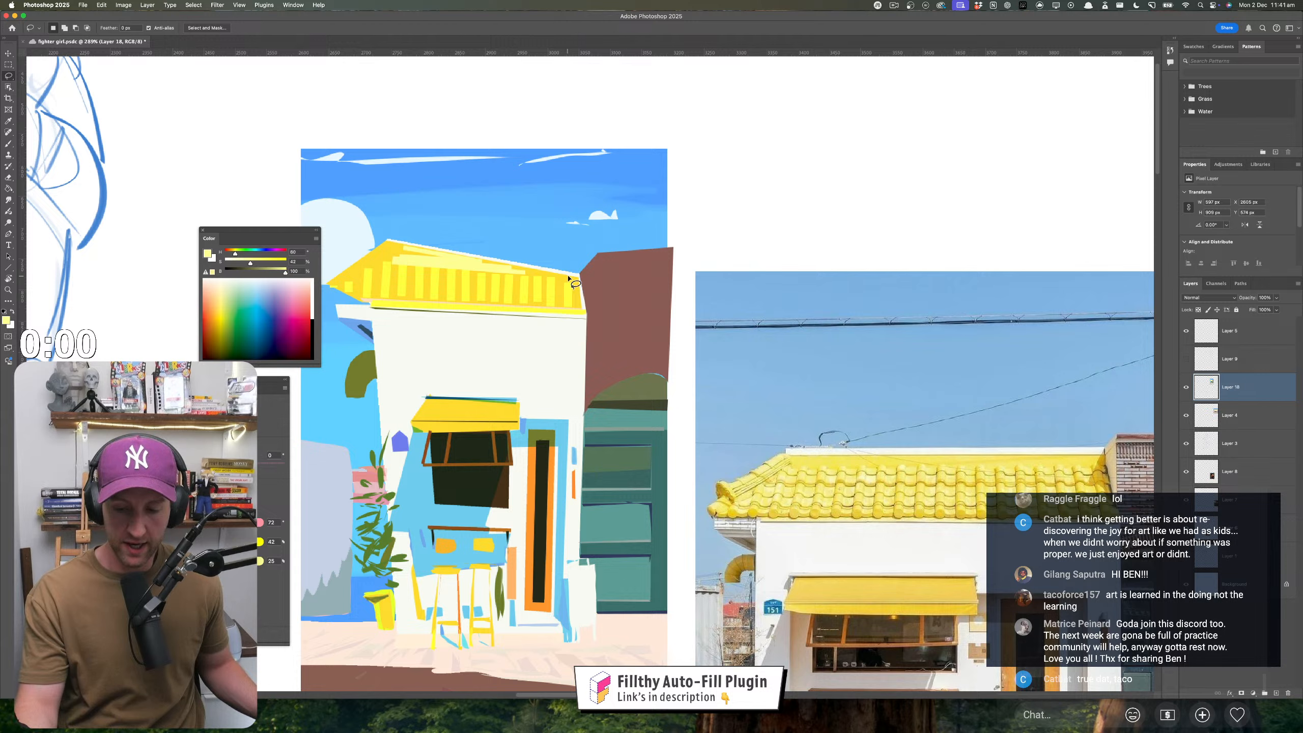
mouse_move(570, 277)
left_mouse_down()
mouse_move(474, 261)
mouse_move(545, 258)
mouse_move(521, 274)
mouse_move(572, 282)
left_mouse_up()
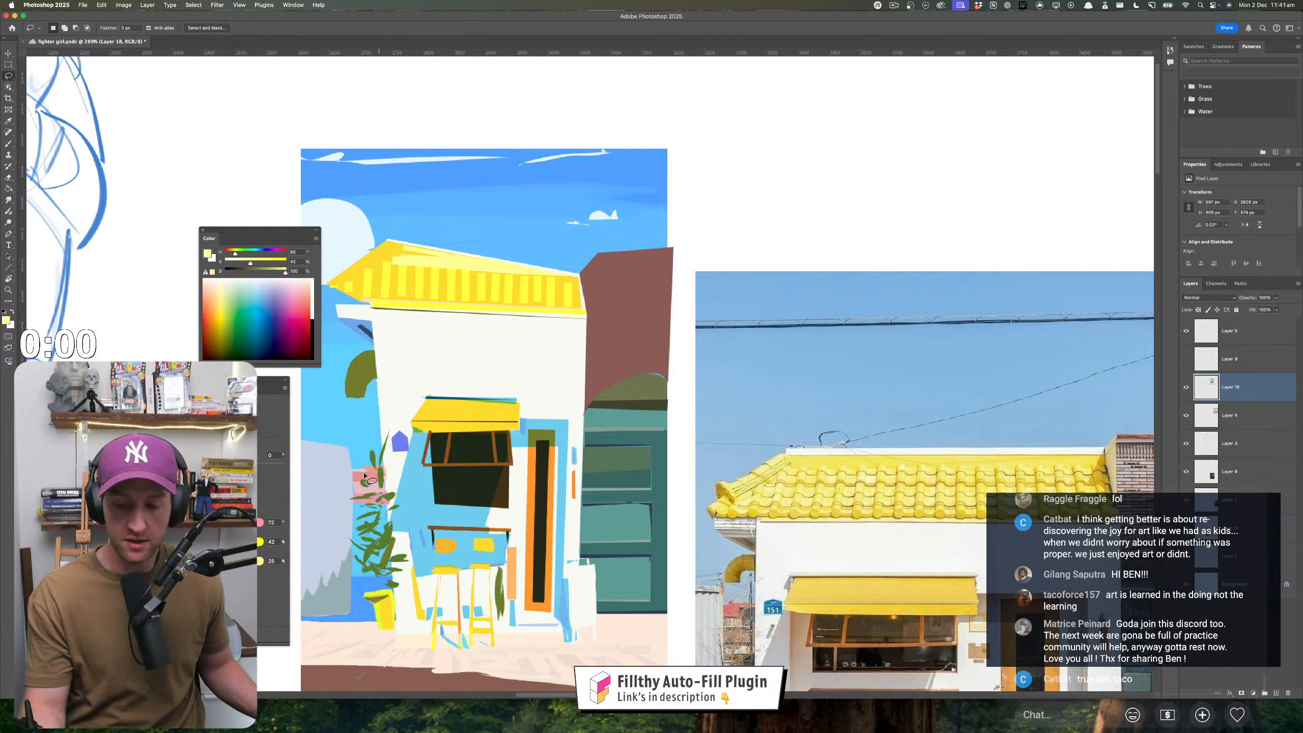
left_click_drag(140, 309, 96, 294)
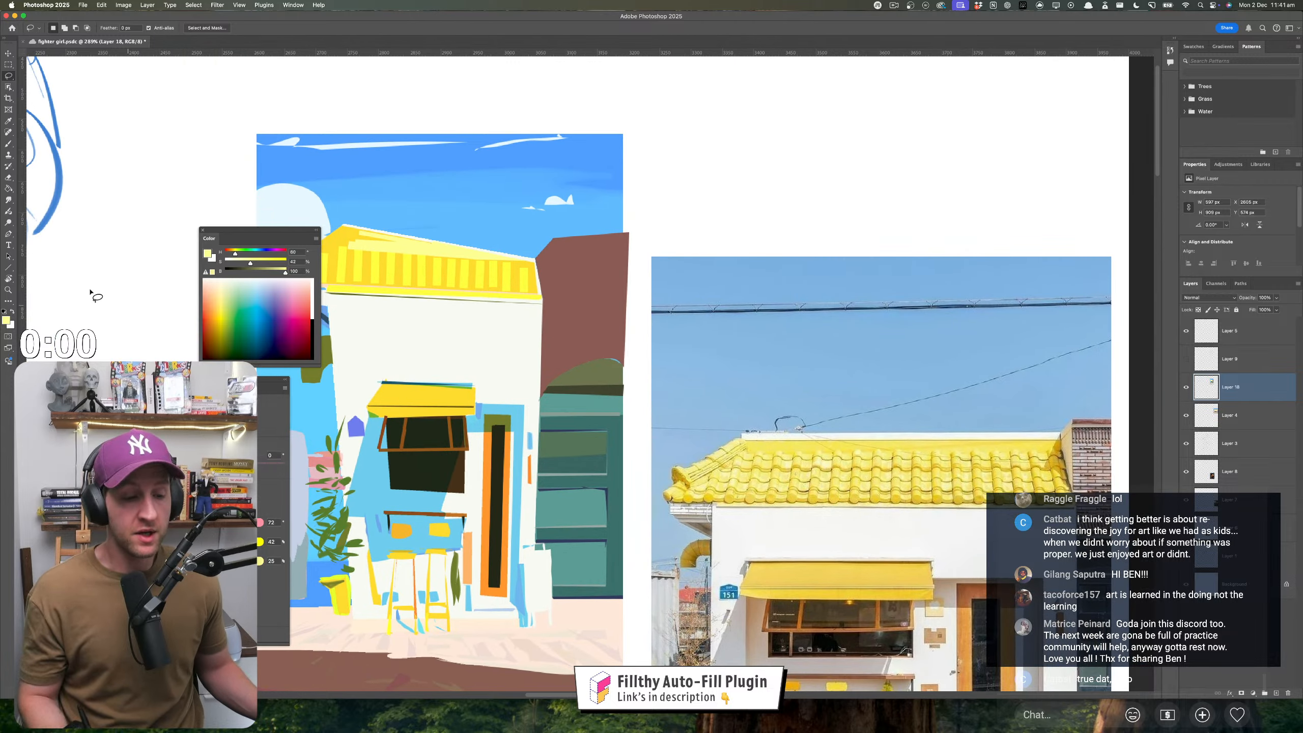
- Sketch a three-quarter-view box with a thin black brush on the blank canvas above the reference photo
left_click(8, 144)
key("d")
left_click_drag(533, 338, 404, 416)
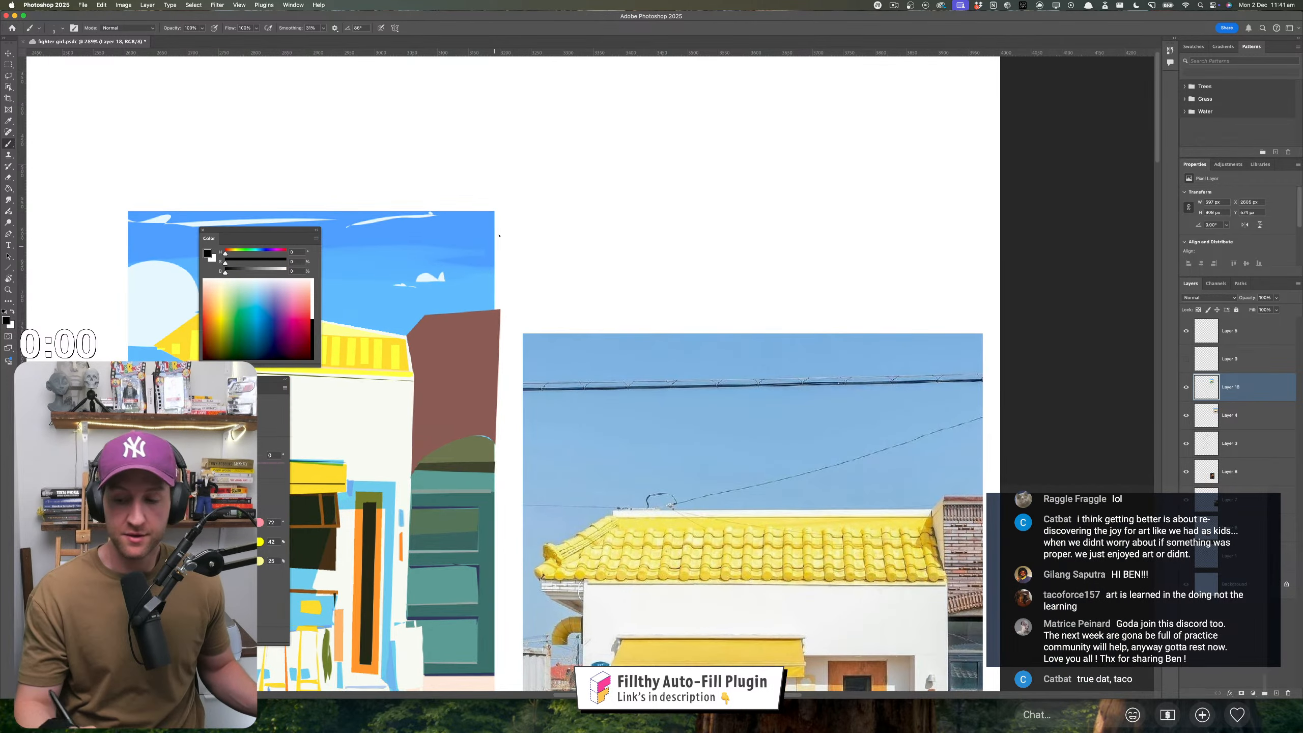
key("z")
mouse_move(529, 422)
left_mouse_down()
mouse_move(519, 417)
mouse_move(539, 417)
left_mouse_up()
key("b")
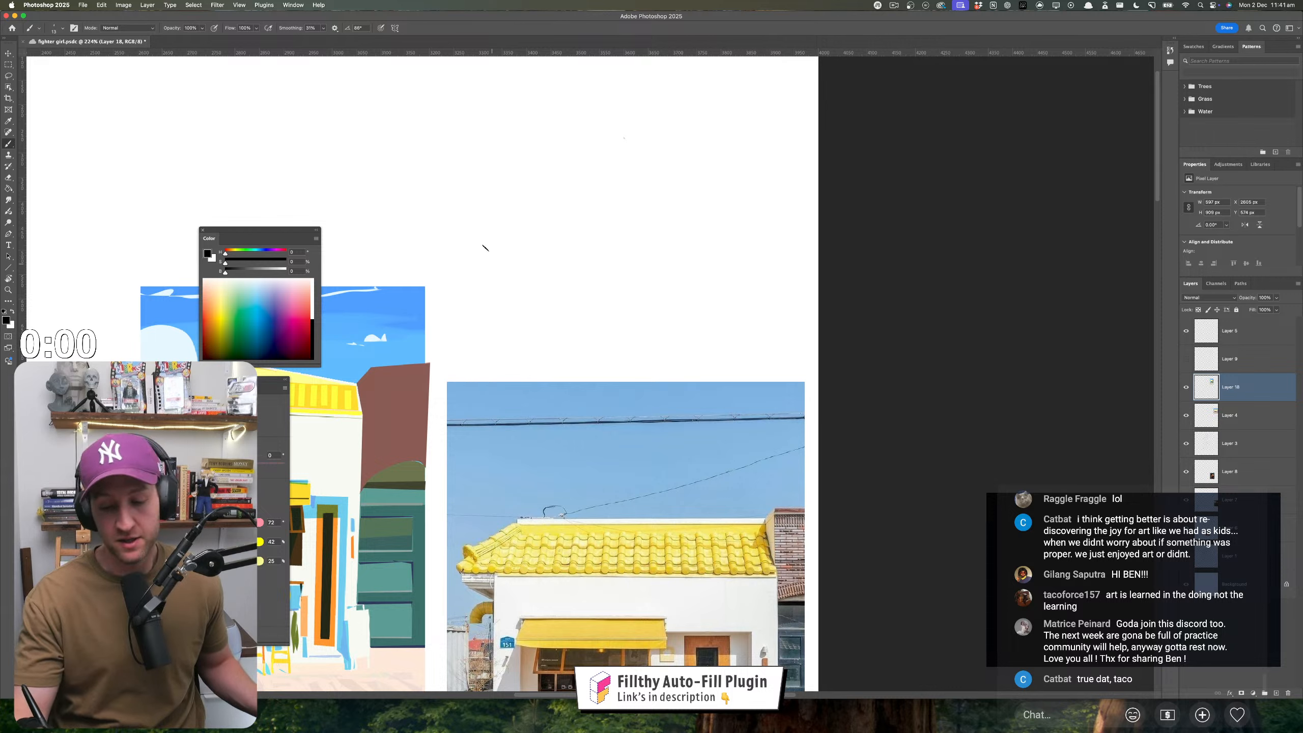
mouse_move(448, 186)
left_mouse_down()
mouse_move(459, 273)
mouse_move(494, 292)
mouse_move(552, 270)
left_mouse_up()
mouse_move(558, 184)
left_mouse_down()
mouse_move(506, 198)
mouse_move(449, 178)
mouse_move(537, 163)
mouse_move(563, 178)
mouse_move(548, 273)
left_mouse_up()
left_click_drag(503, 199, 500, 269)
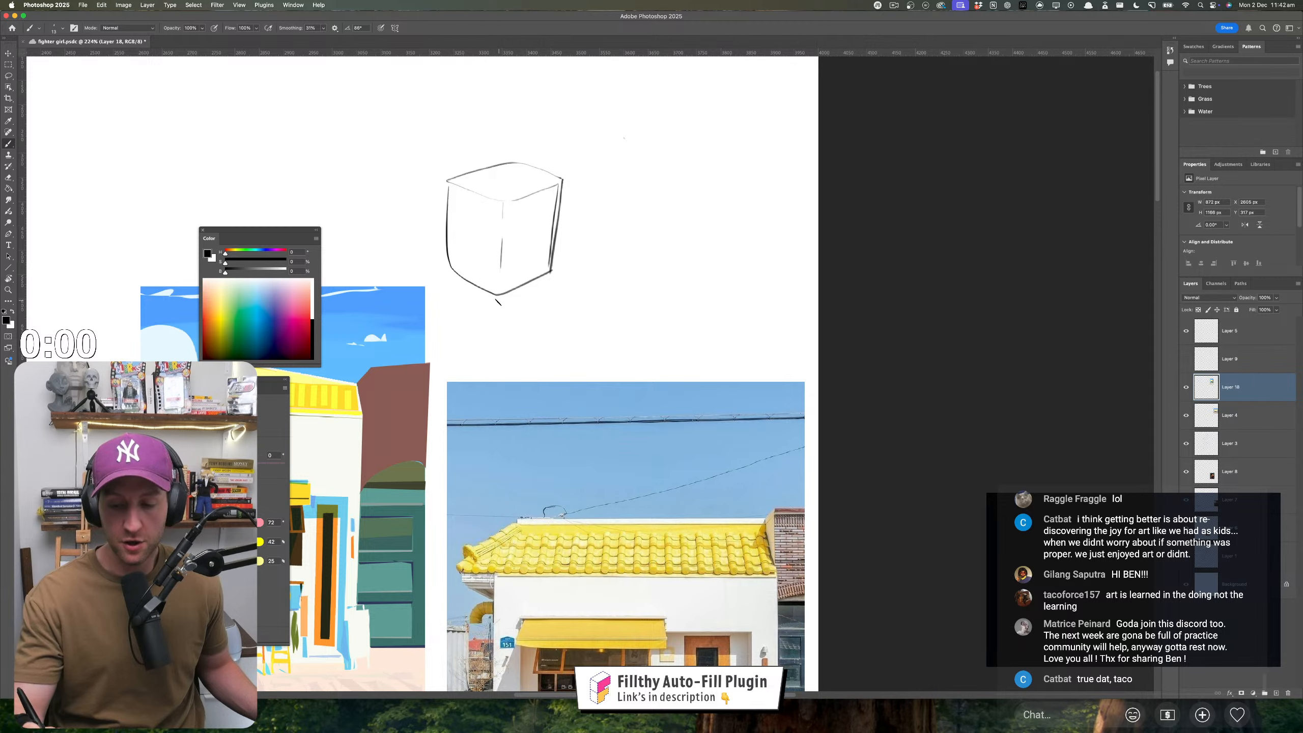
left_click_drag(509, 364, 467, 397)
left_click_drag(485, 329, 549, 323)
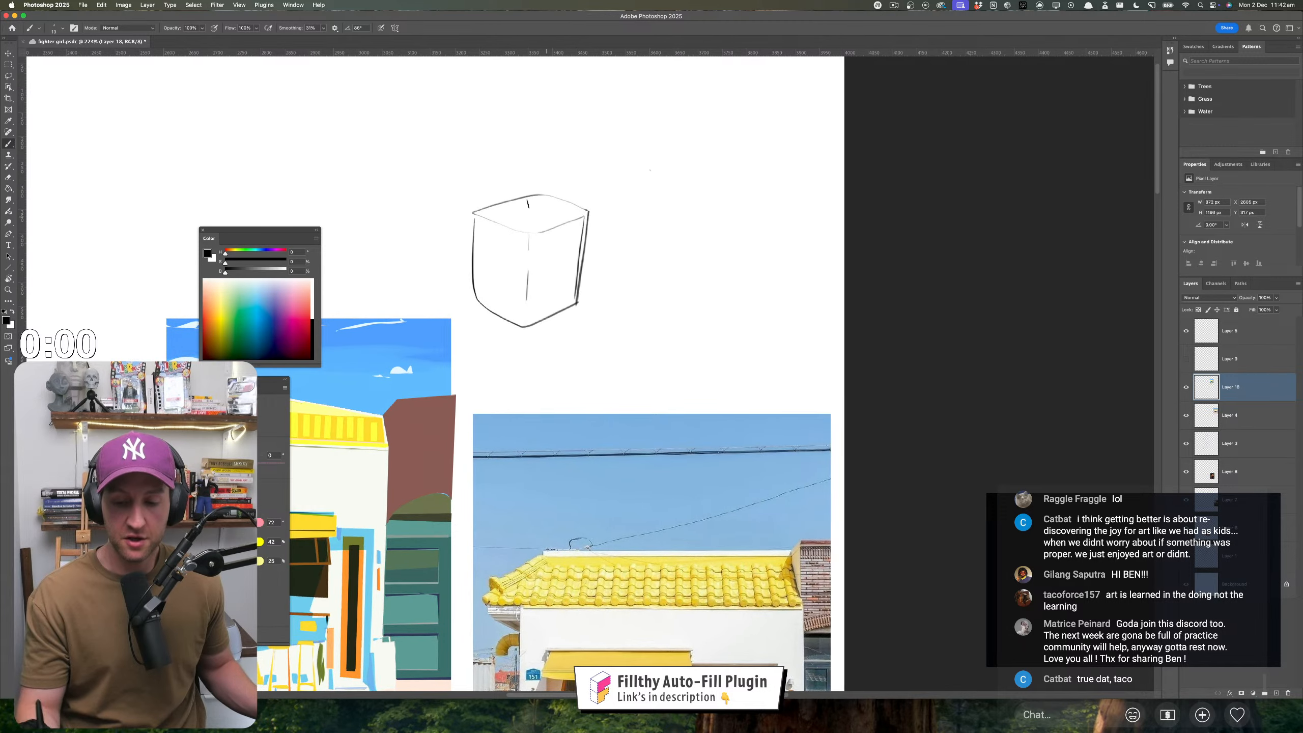
- Sketch the front edge and arched top of a head form beside the box, undoing the trial strokes
mouse_move(380, 181)
left_mouse_down()
mouse_move(351, 197)
mouse_move(350, 266)
left_mouse_up()
left_click_drag(474, 311, 505, 314)
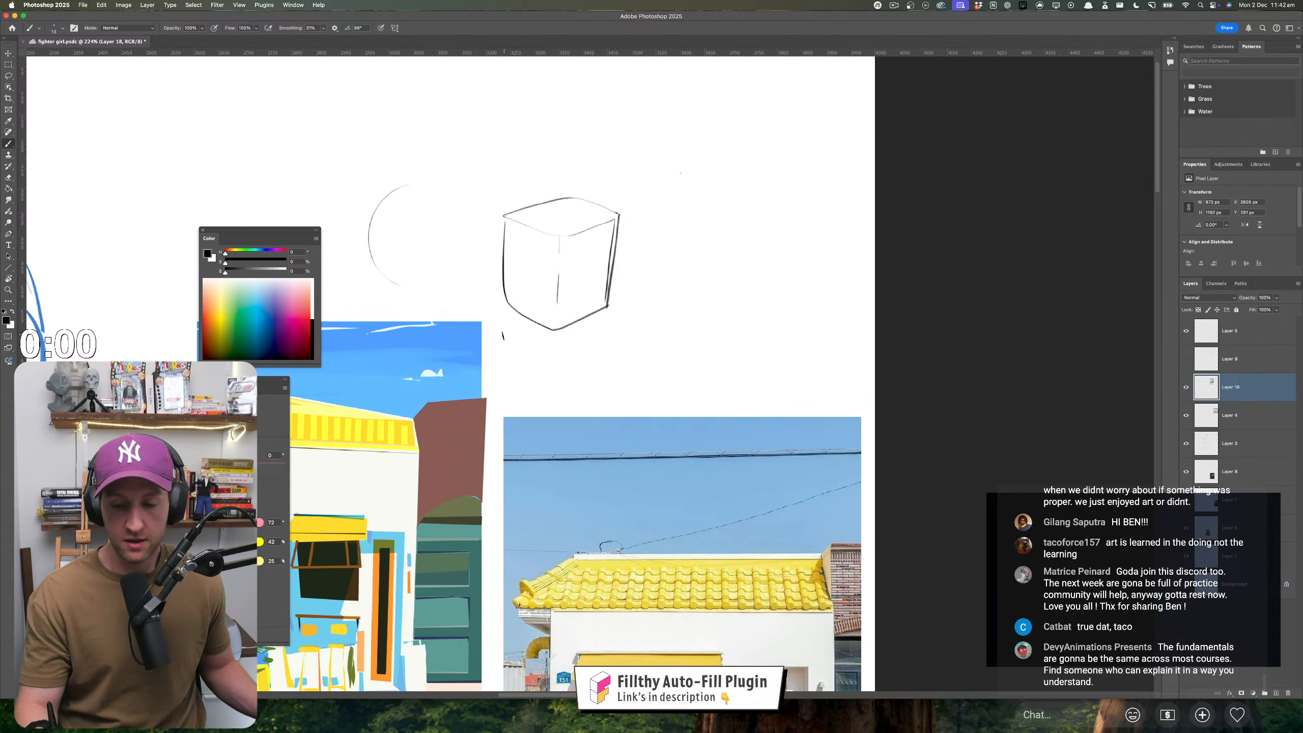
key("super+z")
left_click_drag(373, 194, 373, 261)
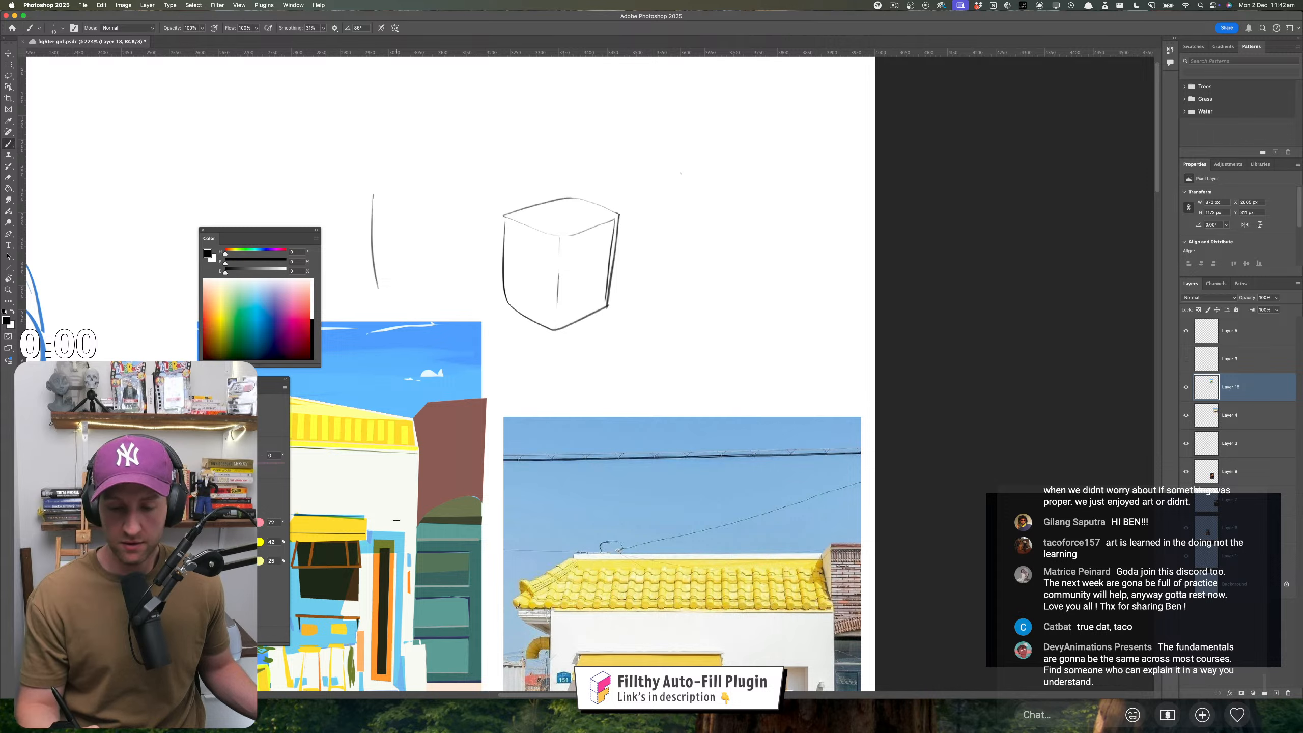
key("super+z")
mouse_move(375, 198)
left_mouse_down()
mouse_move(398, 174)
mouse_move(459, 167)
left_mouse_up()
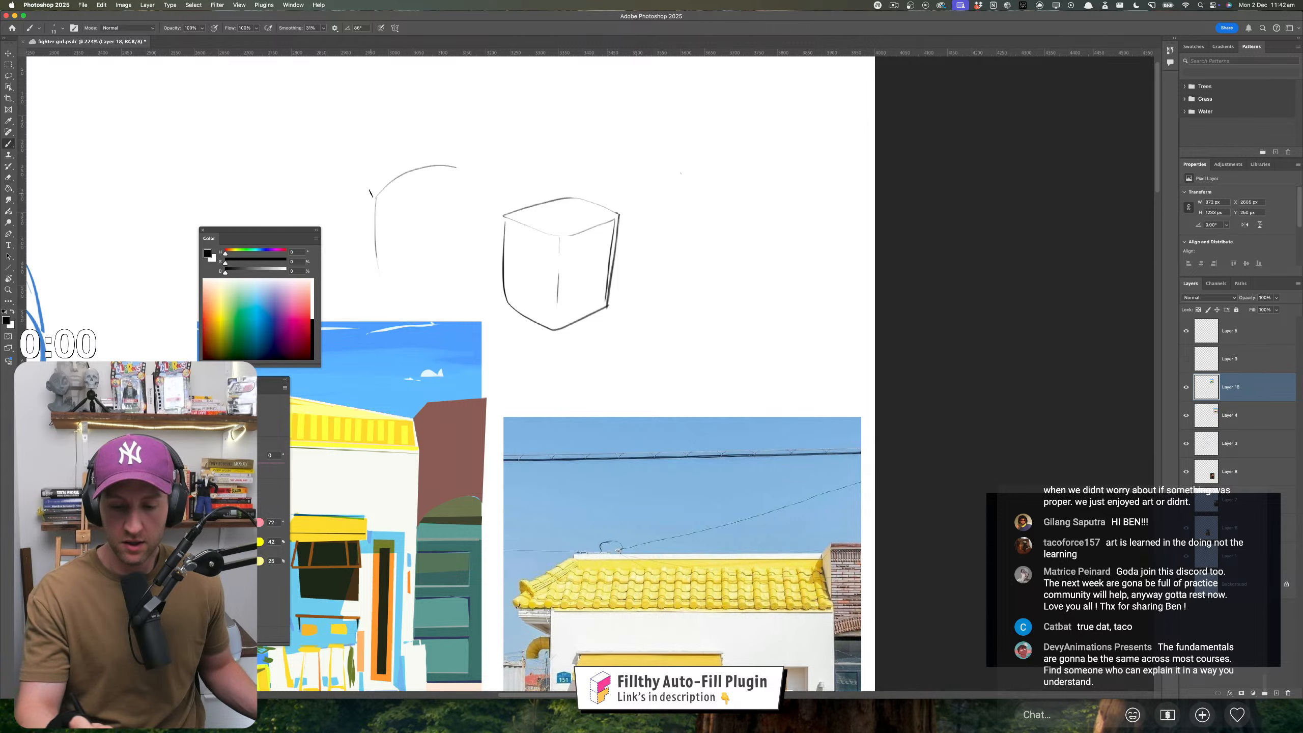
key("super+z")
- Draw a horizontal band around the box's two side faces and contour lines running over its sides and top
mouse_move(501, 246)
left_mouse_down()
mouse_move(555, 277)
mouse_move(596, 266)
left_mouse_up()
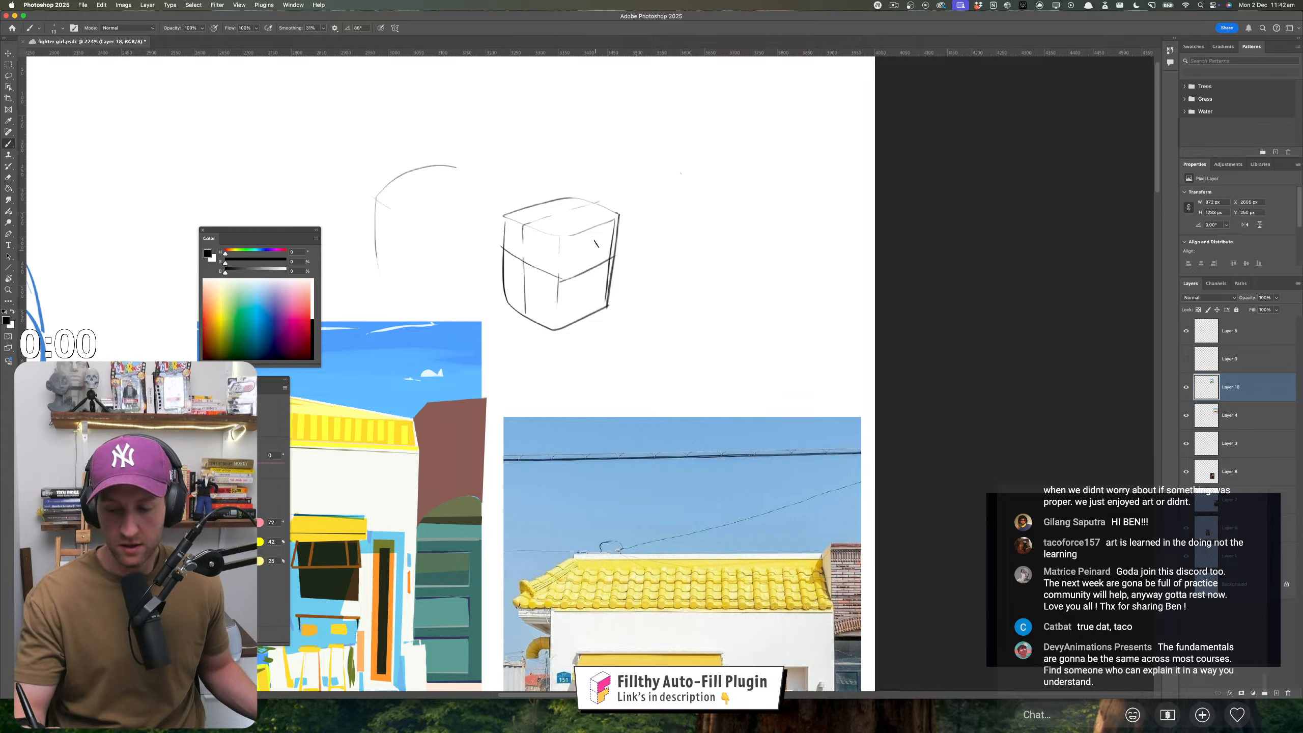
left_click_drag(597, 218, 588, 313)
left_click_drag(542, 222, 588, 204)
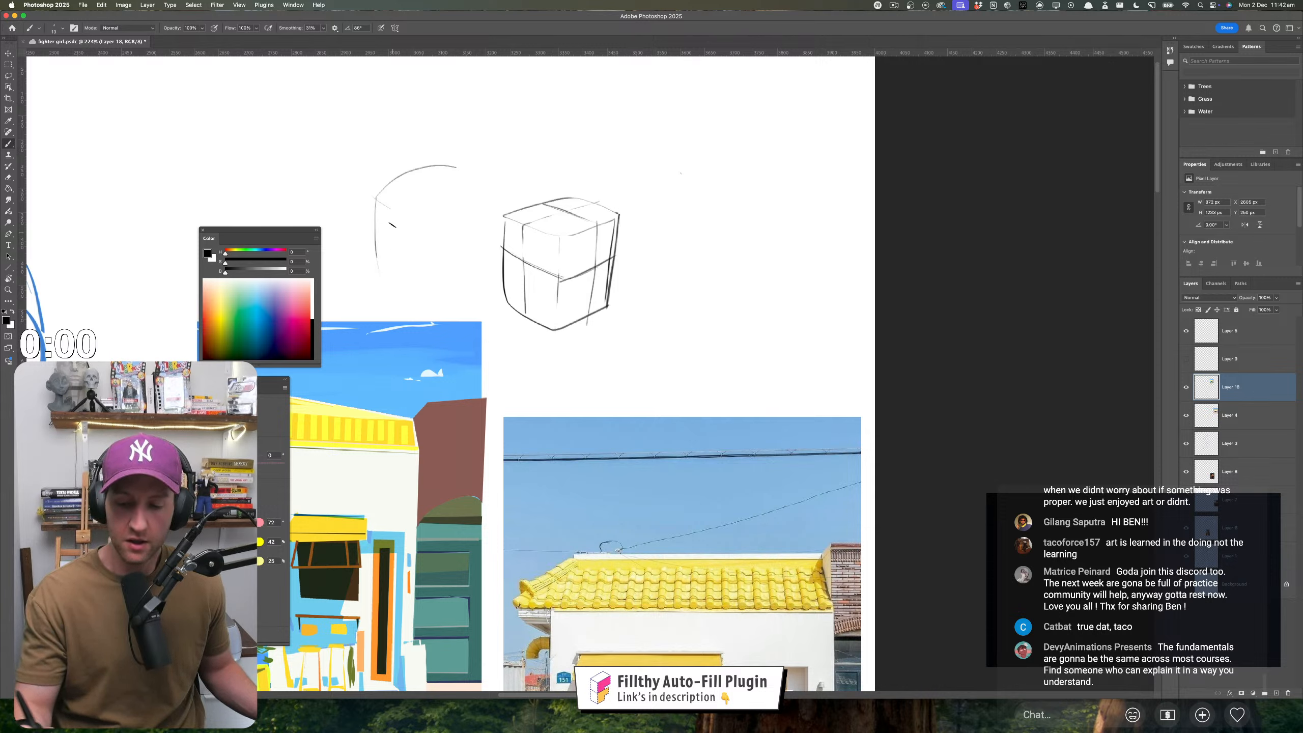
- Add an oval side plane marked with a cross, a chin and a jaw to the head, and mark the box's matching side intersection
mouse_move(470, 176)
left_mouse_down()
mouse_move(495, 191)
mouse_move(444, 226)
mouse_move(487, 222)
mouse_move(440, 241)
left_mouse_up()
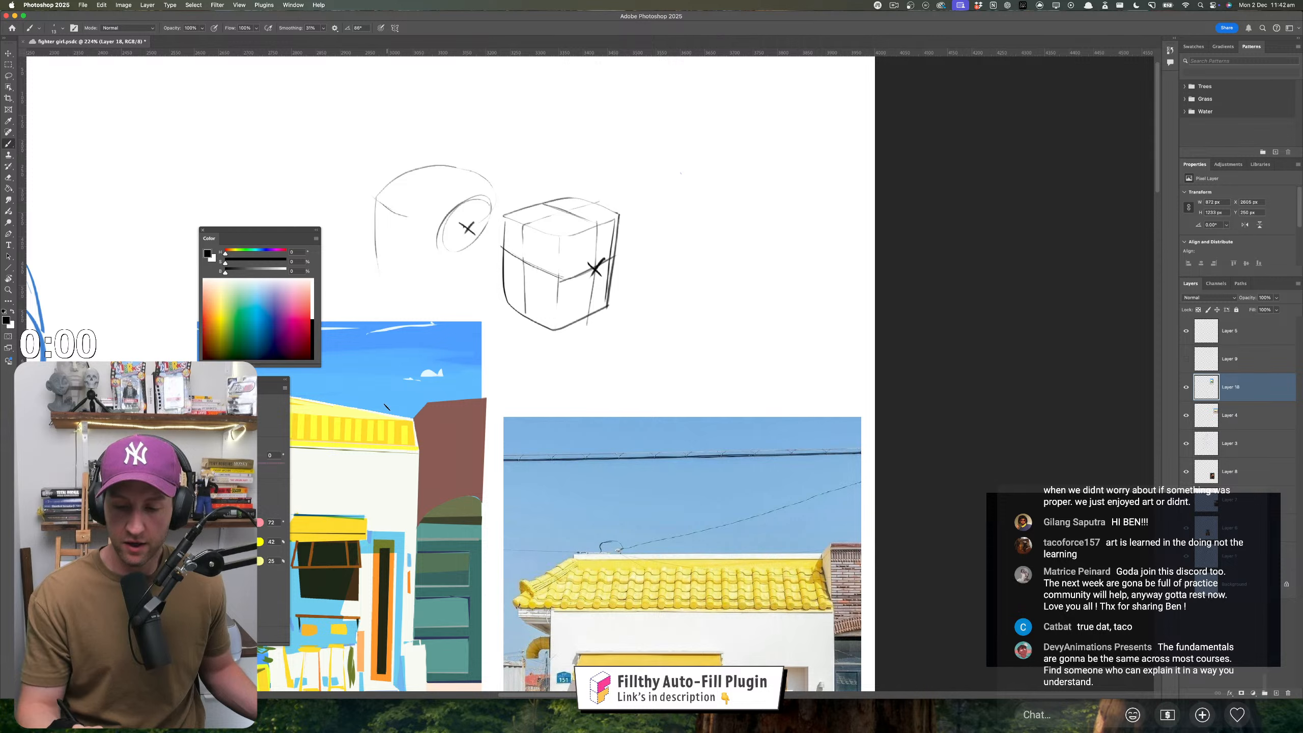
left_click_drag(377, 194, 388, 290)
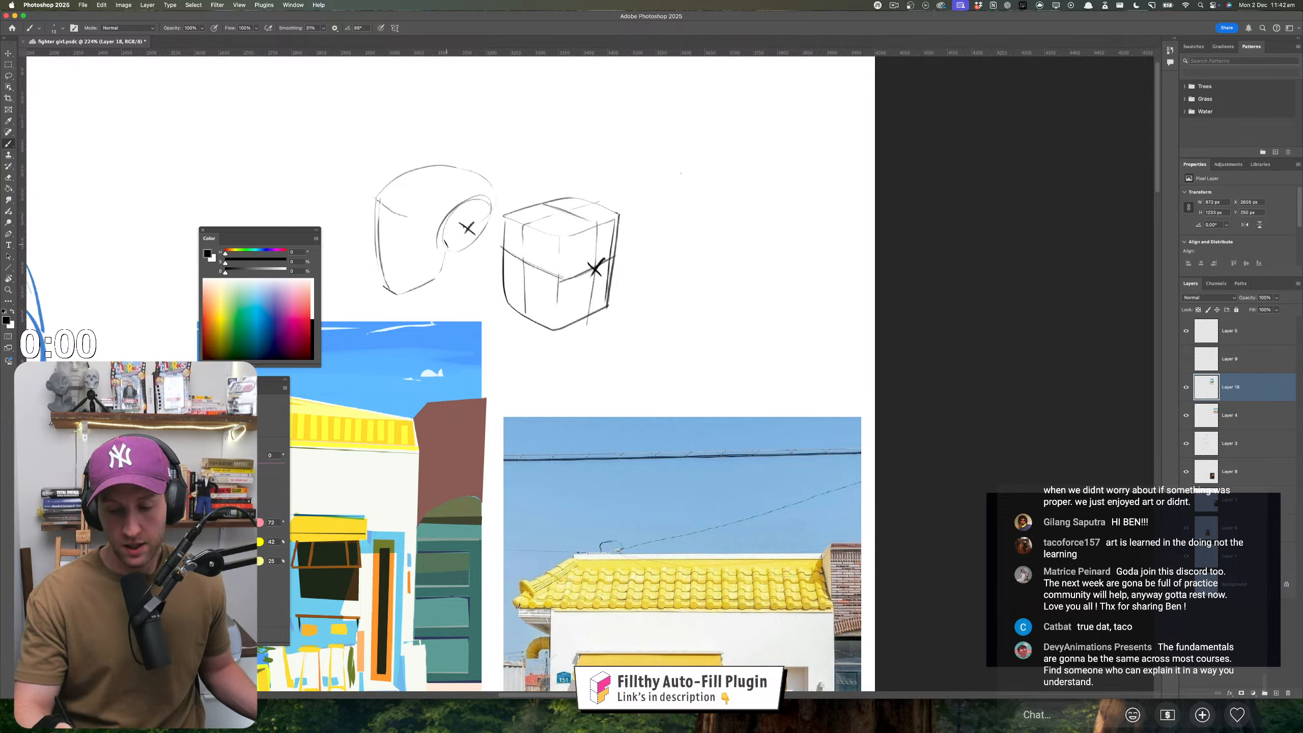
key("cmd+z")
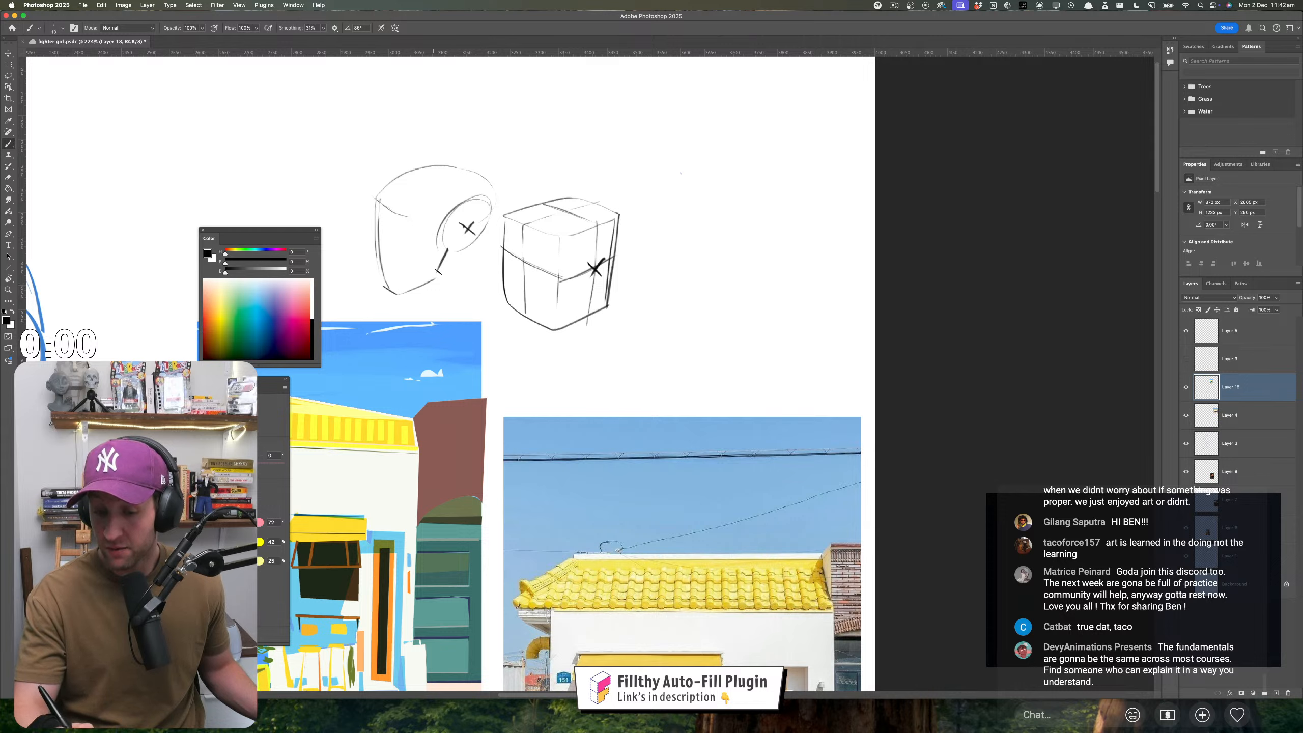
mouse_move(447, 246)
left_mouse_down()
mouse_move(436, 278)
mouse_move(475, 235)
mouse_move(411, 257)
left_mouse_up()
left_click_drag(374, 198, 380, 223)
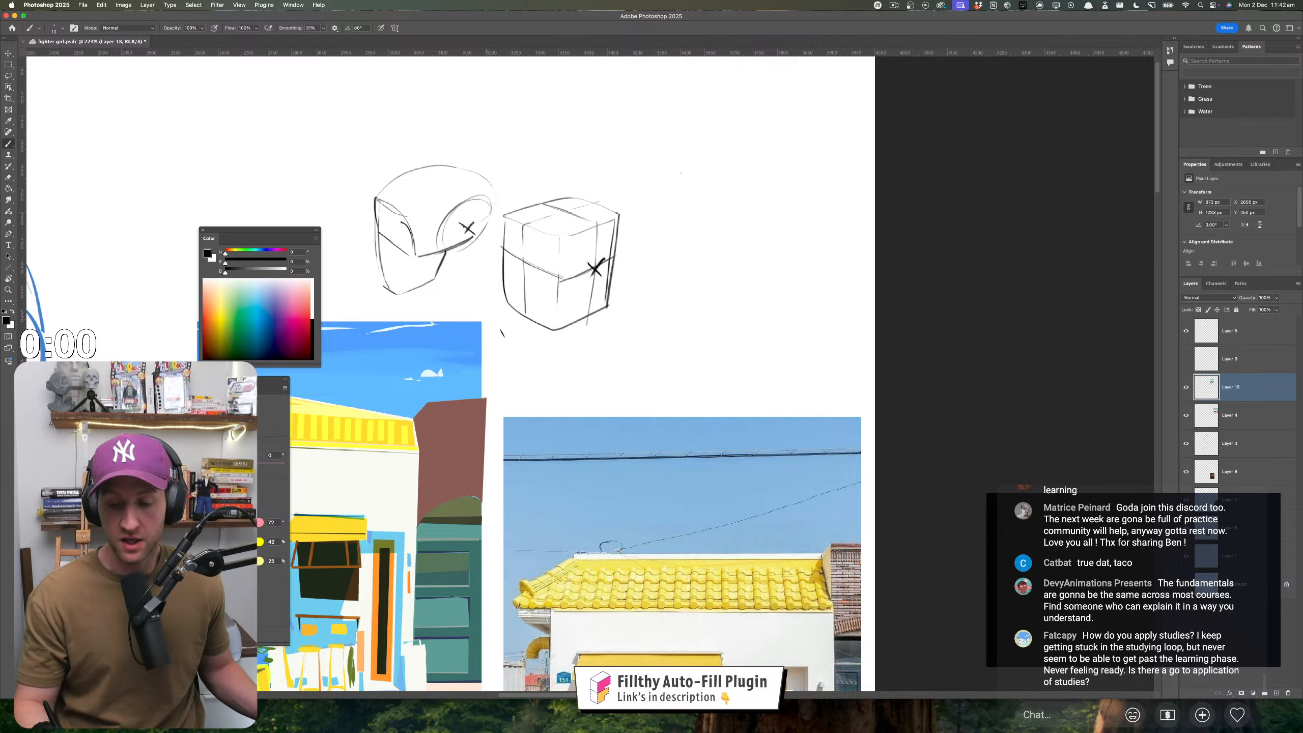
left_click_drag(530, 252, 513, 270)
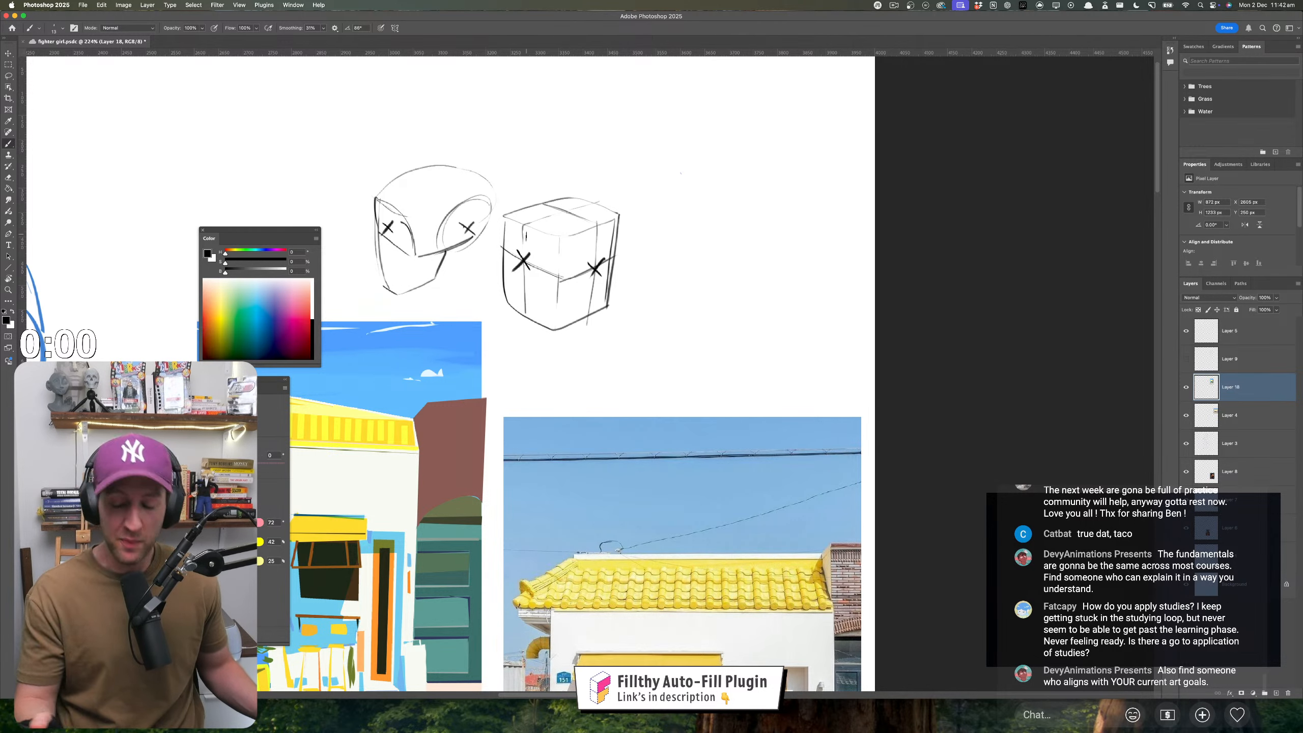
key("super+z")
key("super+z")
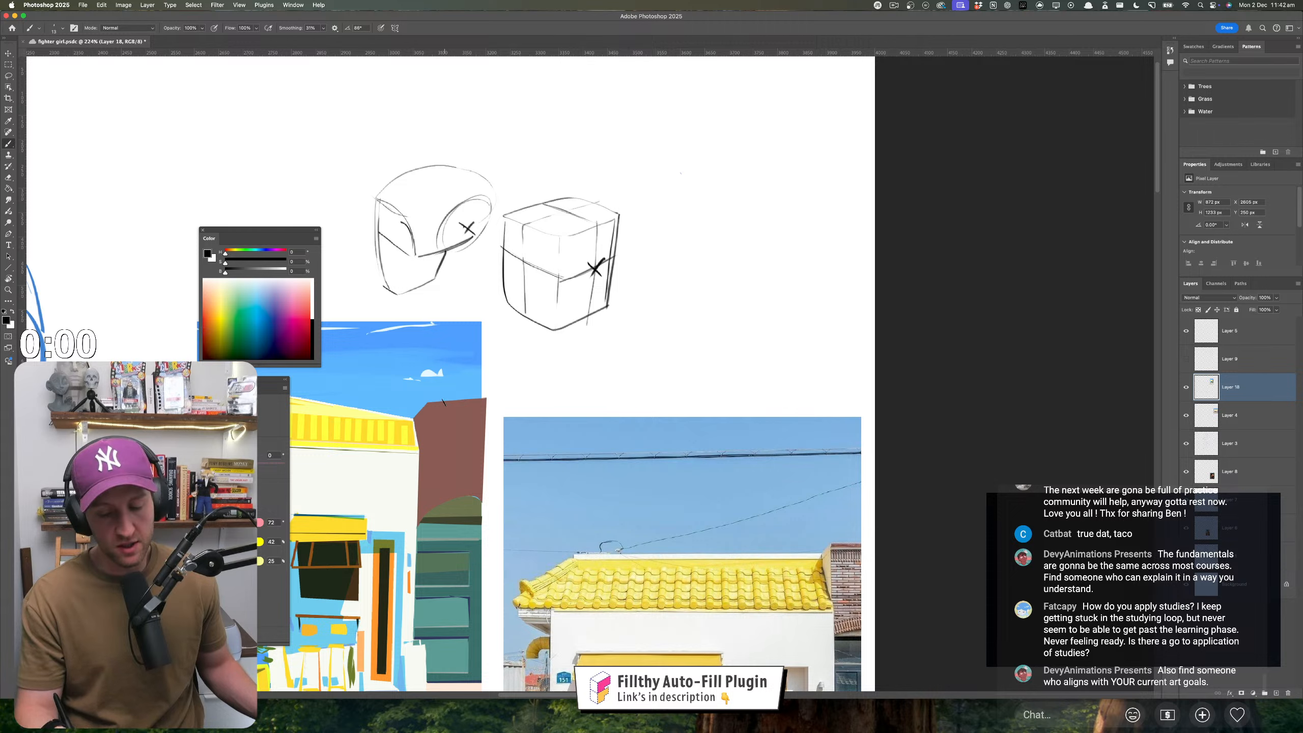
key("super+z")
key("super+z")
key("super+z")
key("super+z")
key("super+z")
key("super+z")
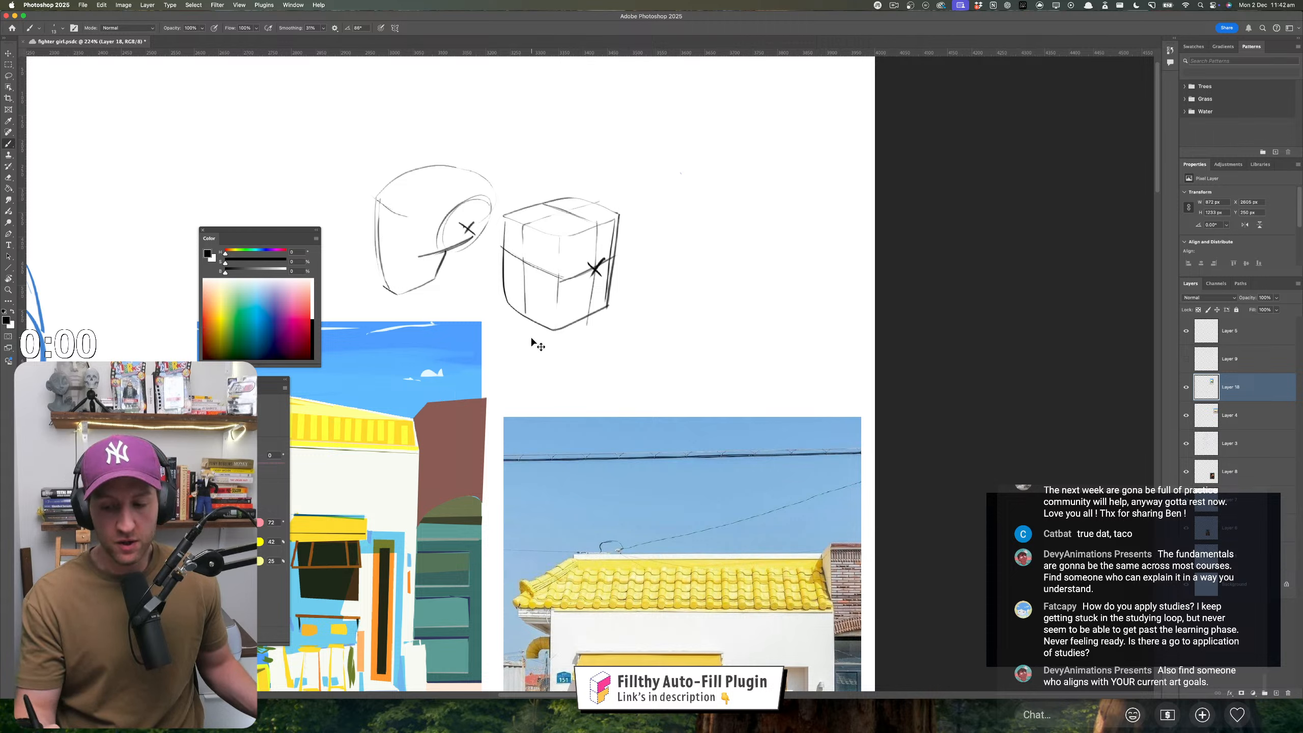
key("super+shift+z")
key("super+shift+z")
key("super+shift+z")
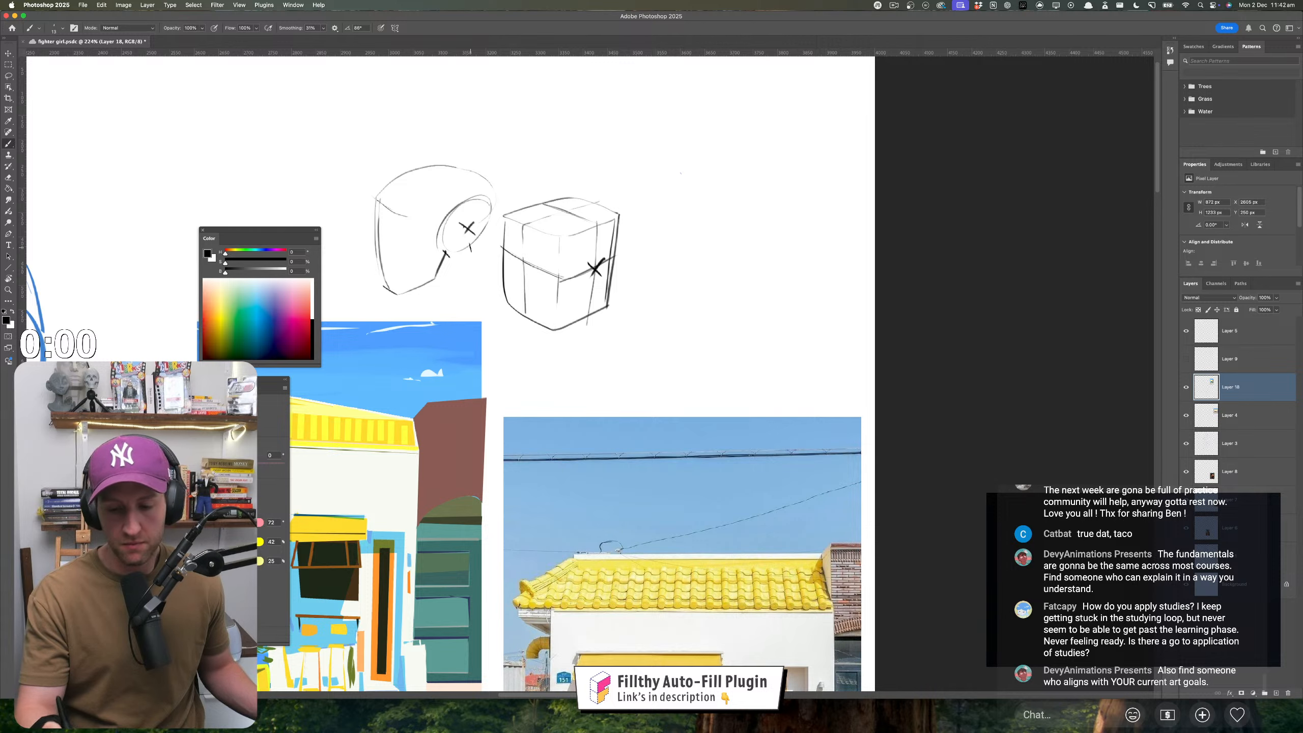
- Darken the box's outer vertical edges, upper front edges and bottom edges with heavier black strokes
scroll(470, 178, "up", 3)
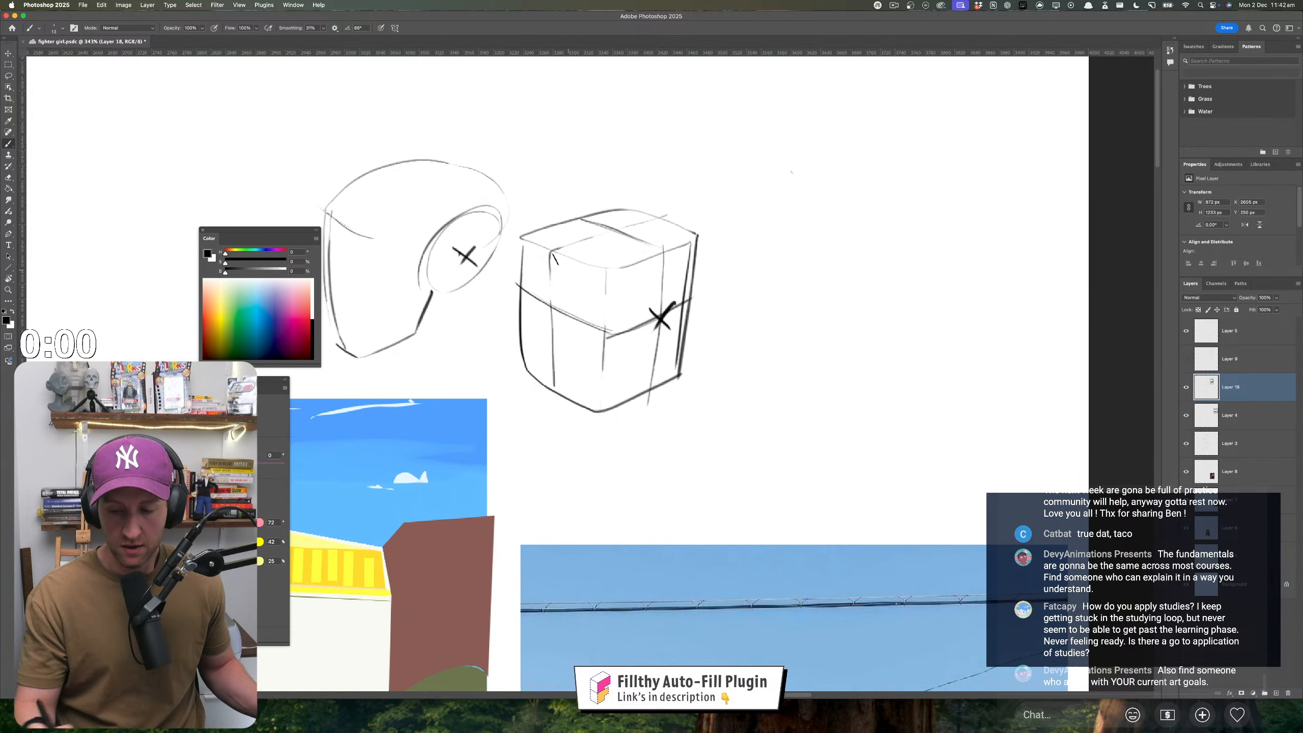
mouse_move(599, 200)
left_mouse_down()
mouse_move(526, 165)
mouse_move(538, 135)
left_mouse_up()
key("super+z")
key("super+z")
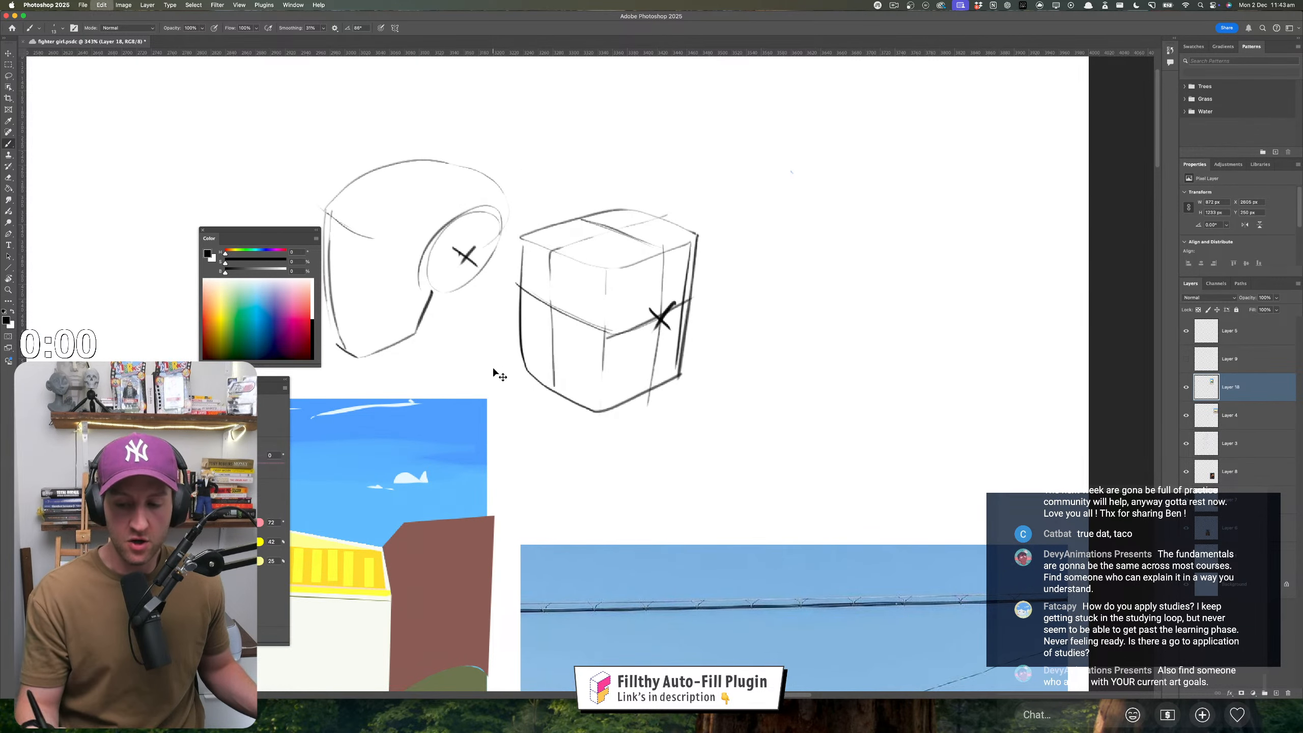
mouse_move(511, 360)
left_mouse_down()
mouse_move(549, 361)
mouse_move(526, 361)
left_mouse_up()
mouse_move(523, 231)
left_mouse_down()
mouse_move(625, 271)
mouse_move(533, 360)
mouse_move(589, 413)
mouse_move(702, 381)
left_mouse_up()
left_click_drag(717, 231, 711, 351)
left_click_drag(676, 273, 710, 253)
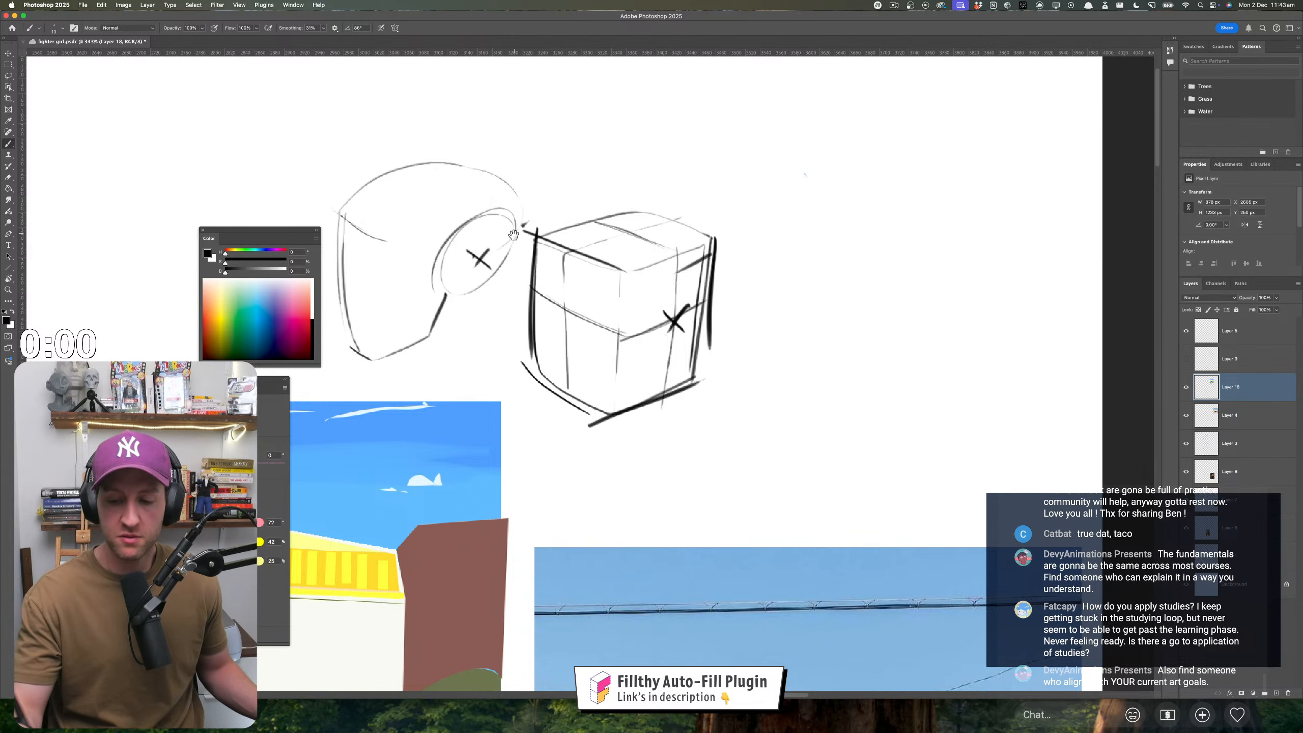
- Darken the head's chin corner, undoing the trial heavy strokes on the head's front edge and the box's lower edge
left_click_drag(524, 226, 557, 215)
mouse_move(372, 200)
left_mouse_down()
mouse_move(387, 351)
mouse_move(408, 358)
left_mouse_up()
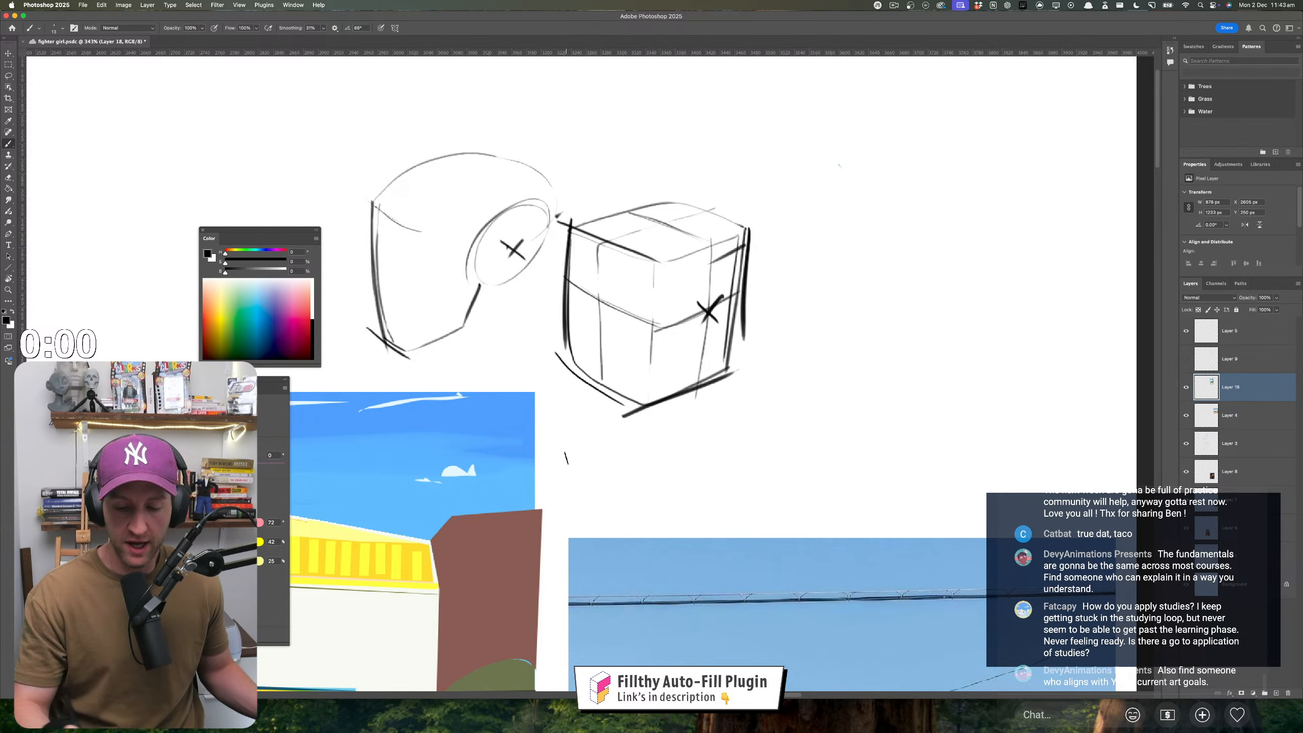
key("super+z")
key("super+z")
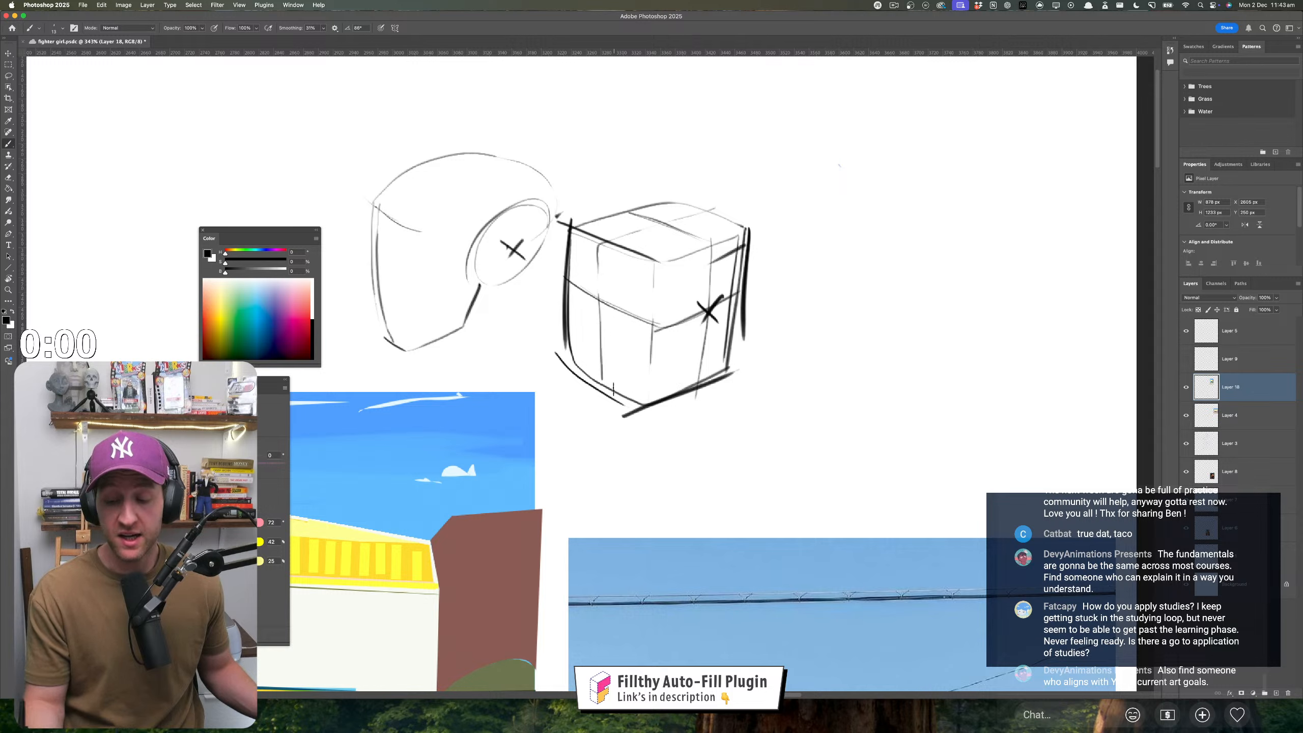
left_click_drag(382, 337, 415, 353)
left_click_drag(564, 366, 651, 412)
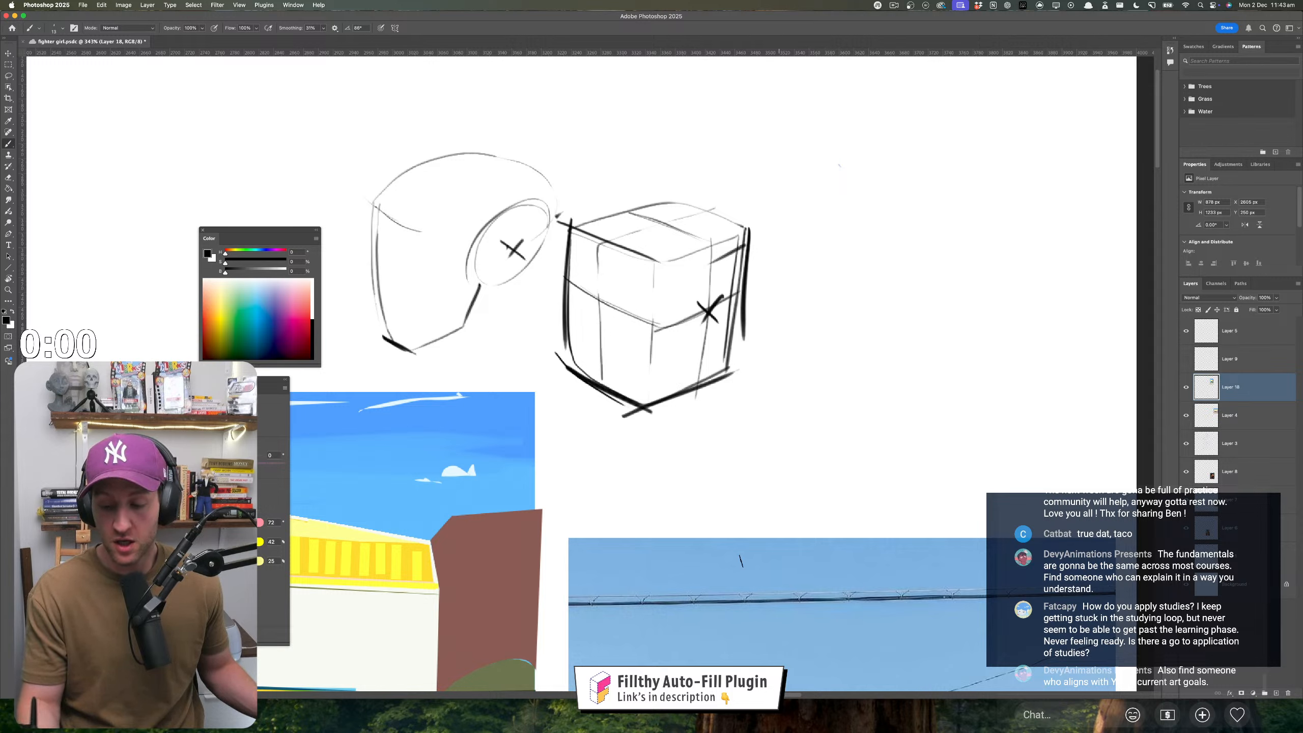
key("super+z")
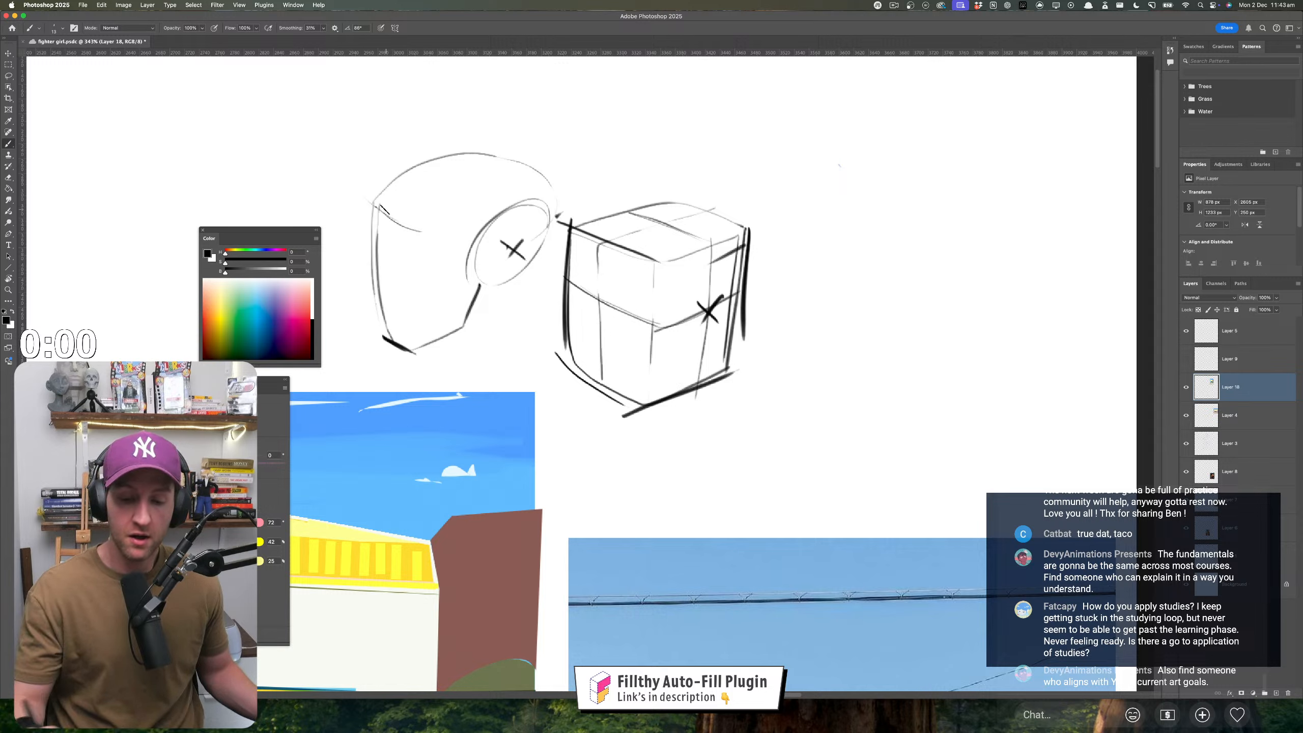
left_click_drag(371, 202, 422, 229)
key("super+z")
key("super+z")
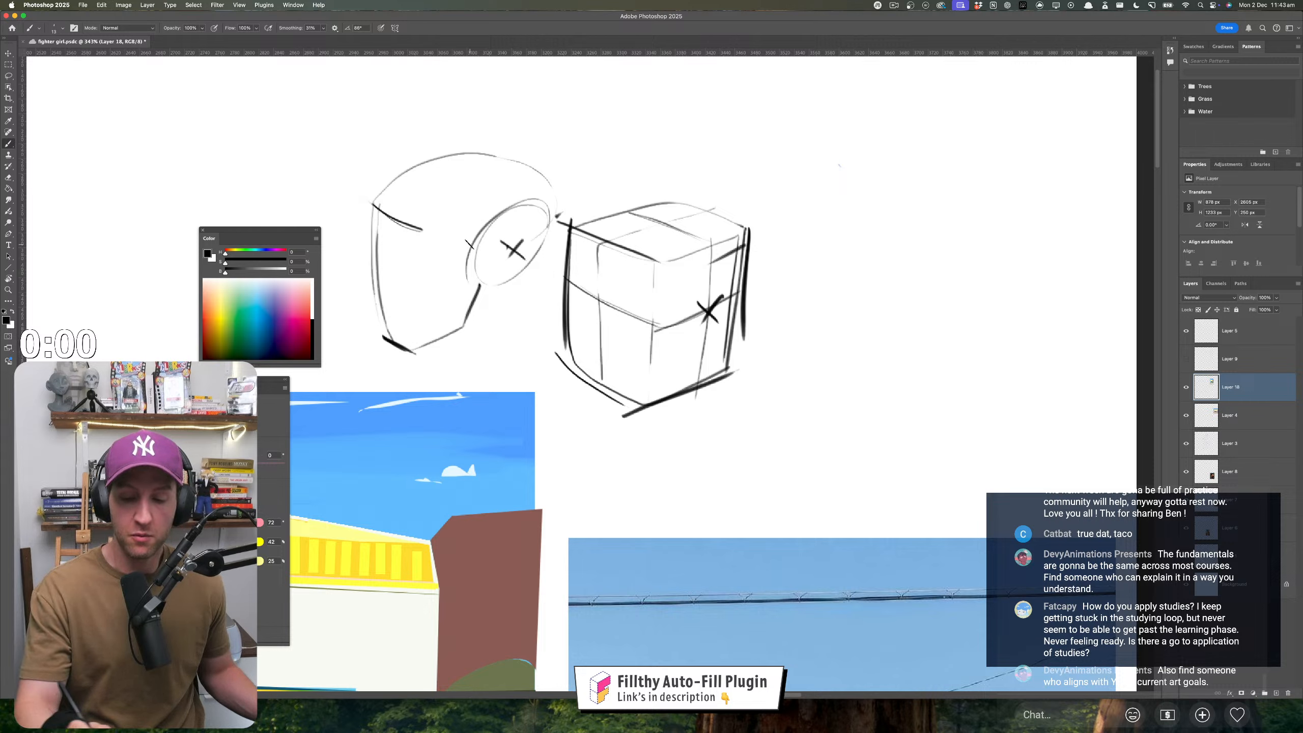
left_click_drag(576, 228, 666, 266)
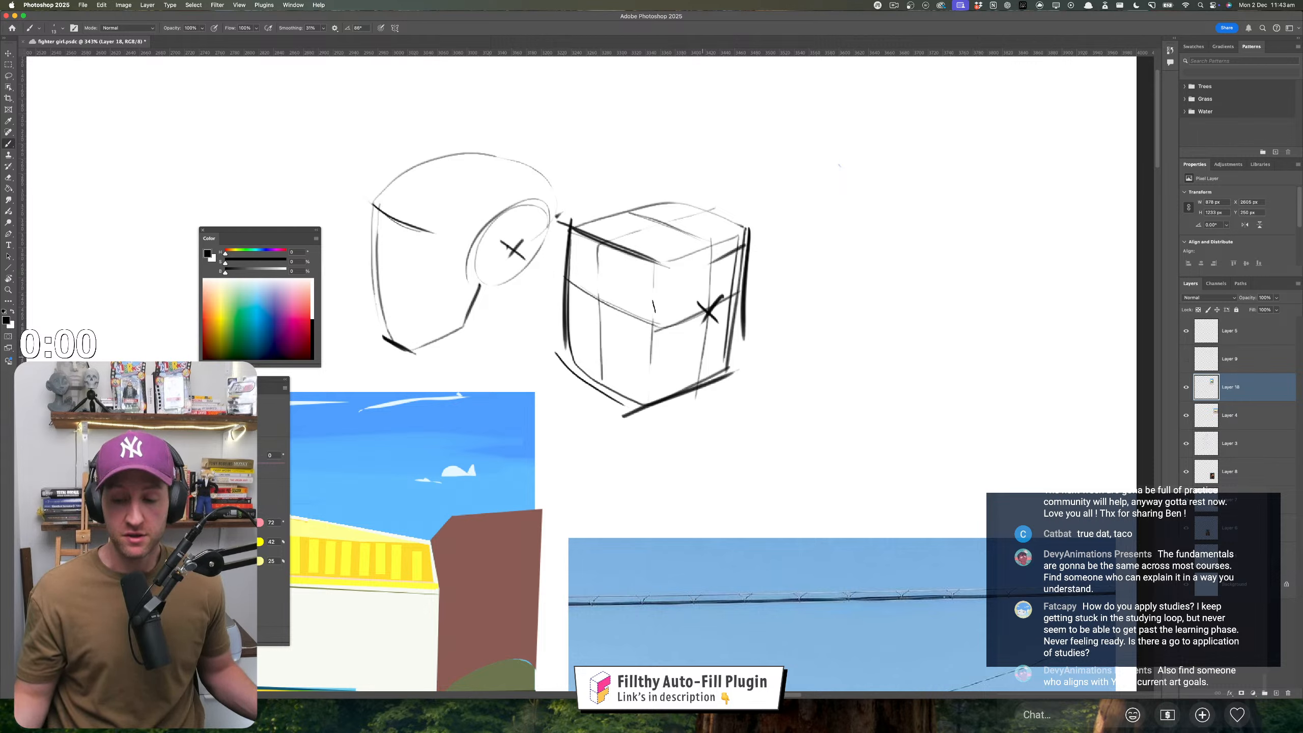
key("super+z")
key("super+z")
mouse_move(583, 235)
left_mouse_down()
mouse_move(620, 252)
mouse_move(599, 257)
mouse_move(608, 243)
left_mouse_up()
key("super+z")
key("super+z")
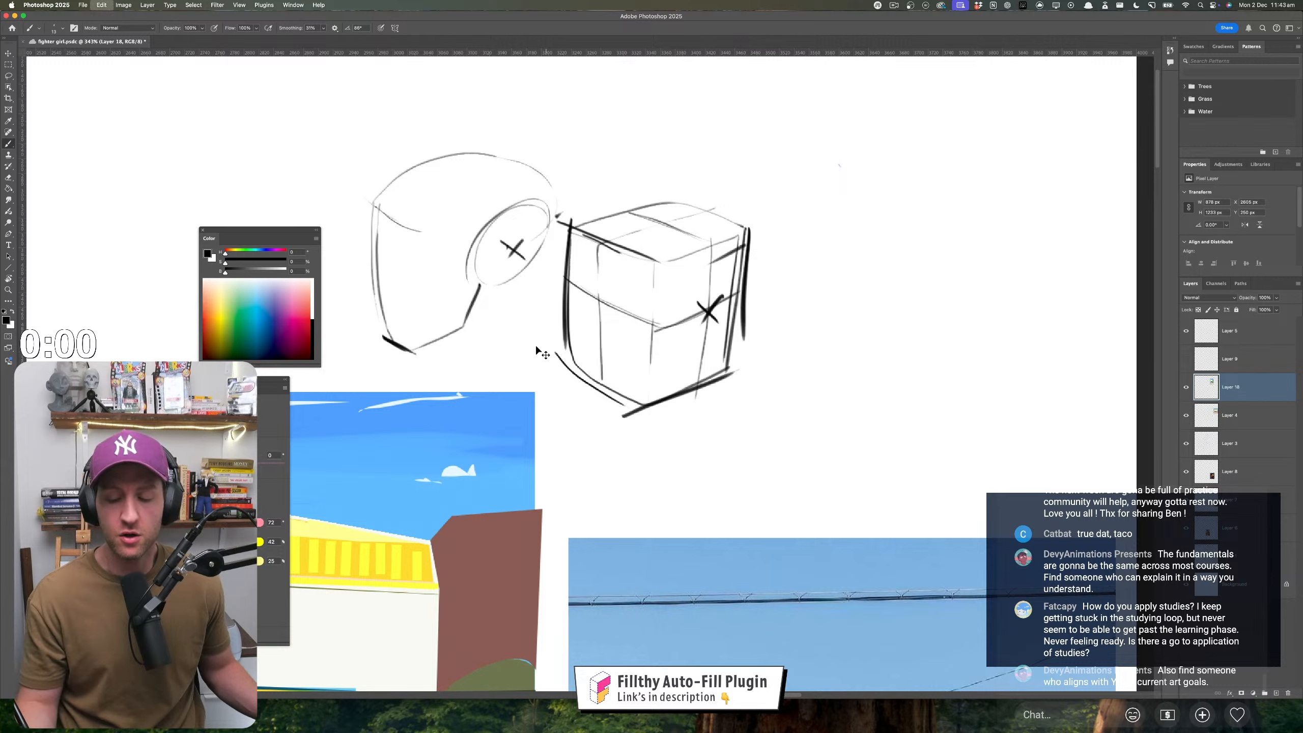
- Redraw the head's brow line with a light stroke extending slightly past the front edge, undoing the heavier trial
left_click_drag(367, 201, 425, 229)
key("super+z")
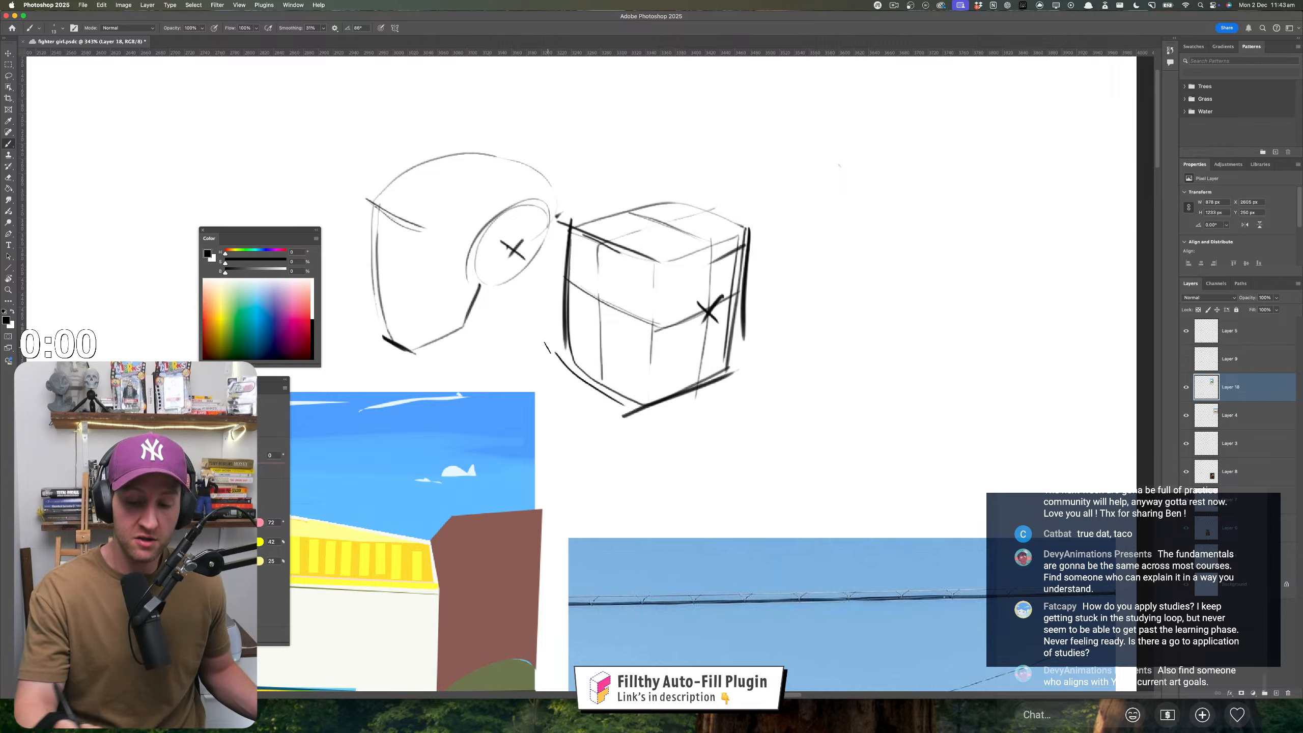
key("super+z")
left_click_drag(365, 200, 421, 232)
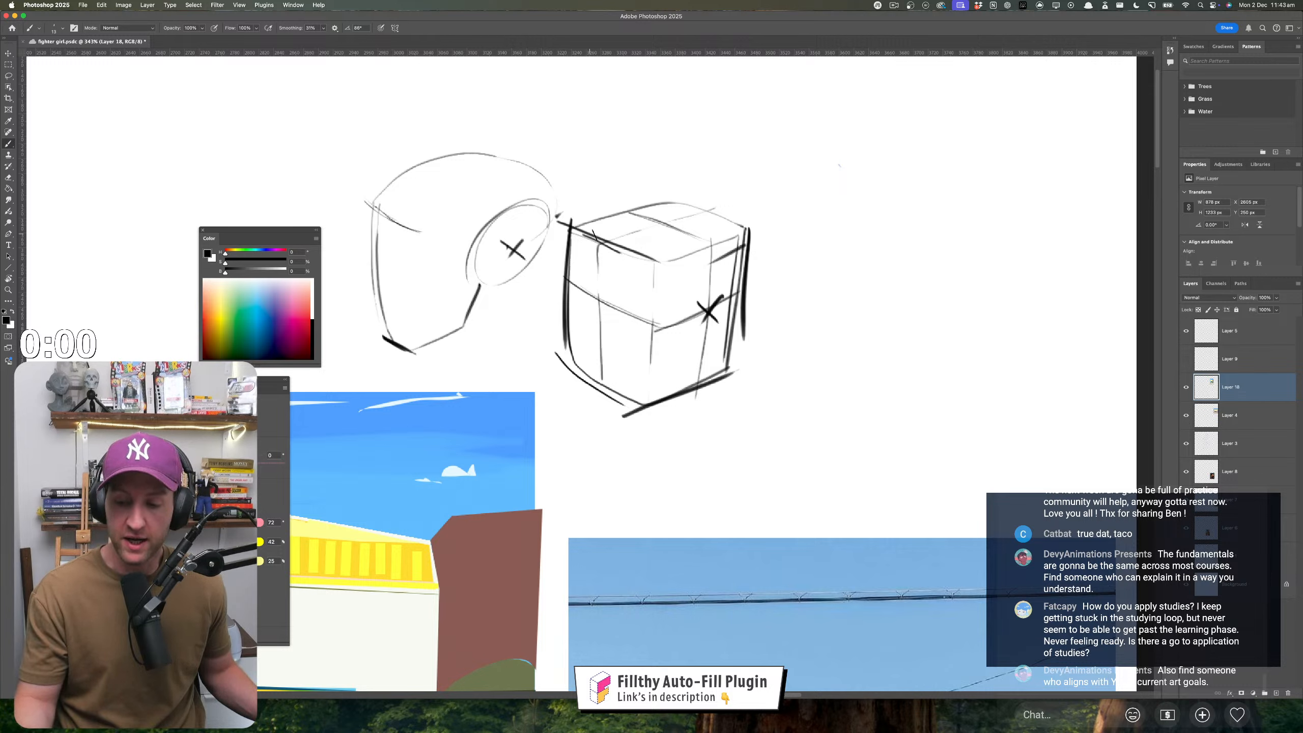
left_click_drag(643, 268, 881, 167)
key("super+z")
mouse_move(661, 381)
left_mouse_down()
mouse_move(663, 392)
mouse_move(992, 210)
left_mouse_up()
key("super+z")
left_click_drag(619, 426, 982, 293)
mouse_move(675, 326)
left_mouse_down()
mouse_move(917, 218)
mouse_move(849, 247)
left_mouse_up()
left_click_drag(710, 242, 873, 177)
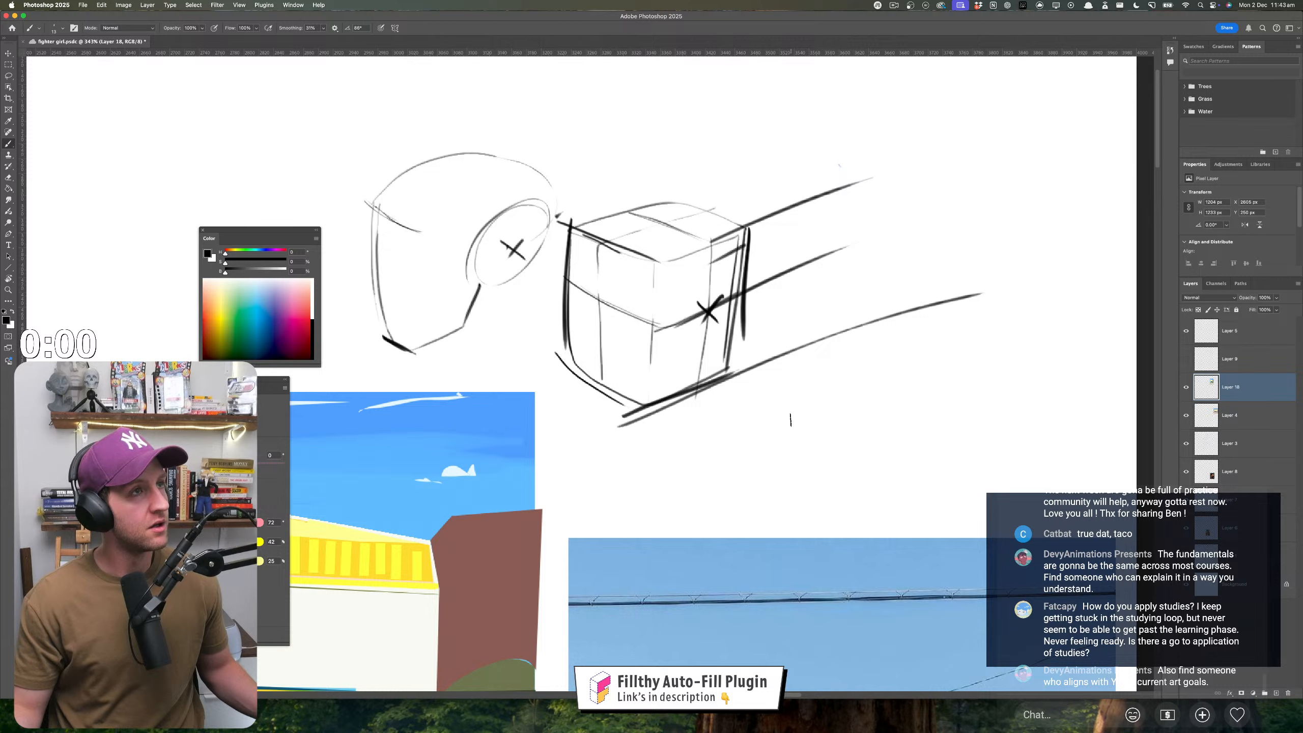
key("super+z")
key("super+z")
key("super+z")
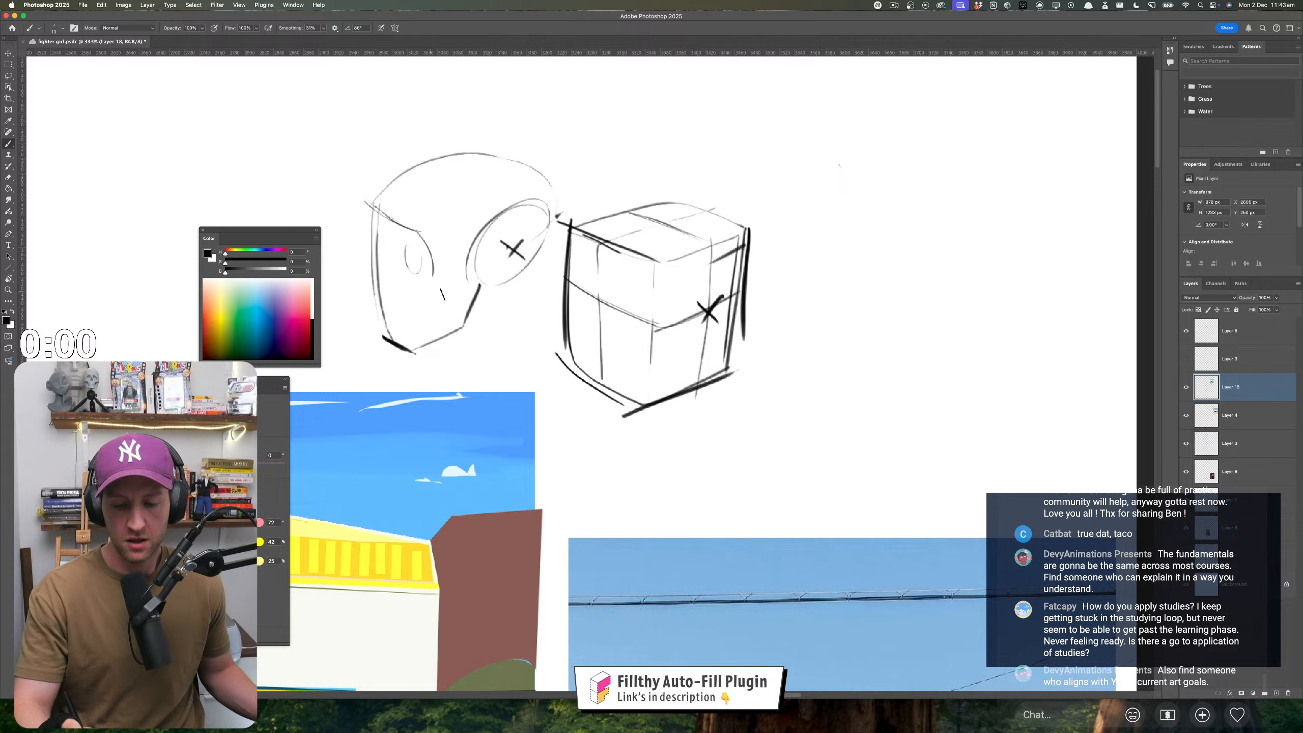
- Sketch the cheek plane and curved temple contour on the head, and add short eye and lower face lines
key("super+z")
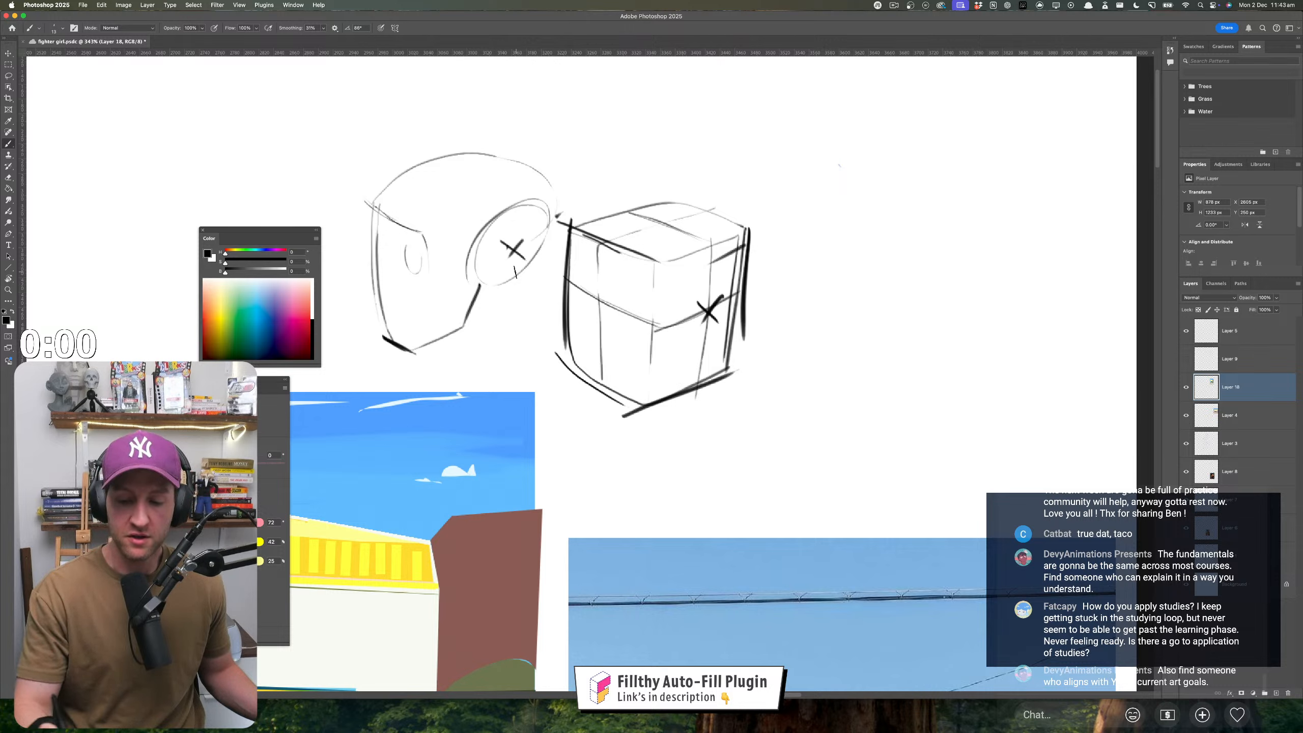
left_click_drag(514, 269, 430, 302)
key("super+z")
mouse_move(510, 268)
left_mouse_down()
mouse_move(439, 299)
mouse_move(493, 272)
mouse_move(444, 279)
mouse_move(428, 230)
mouse_move(487, 185)
left_mouse_up()
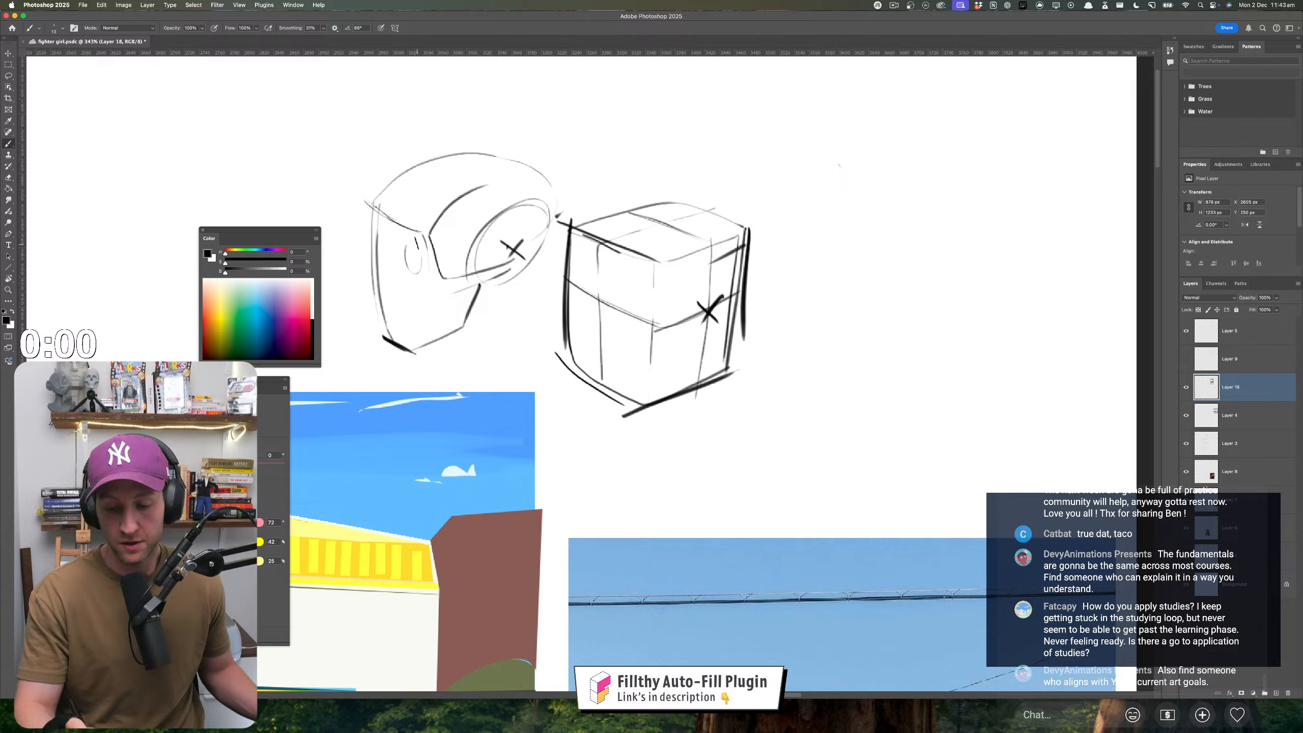
left_click_drag(418, 238, 423, 305)
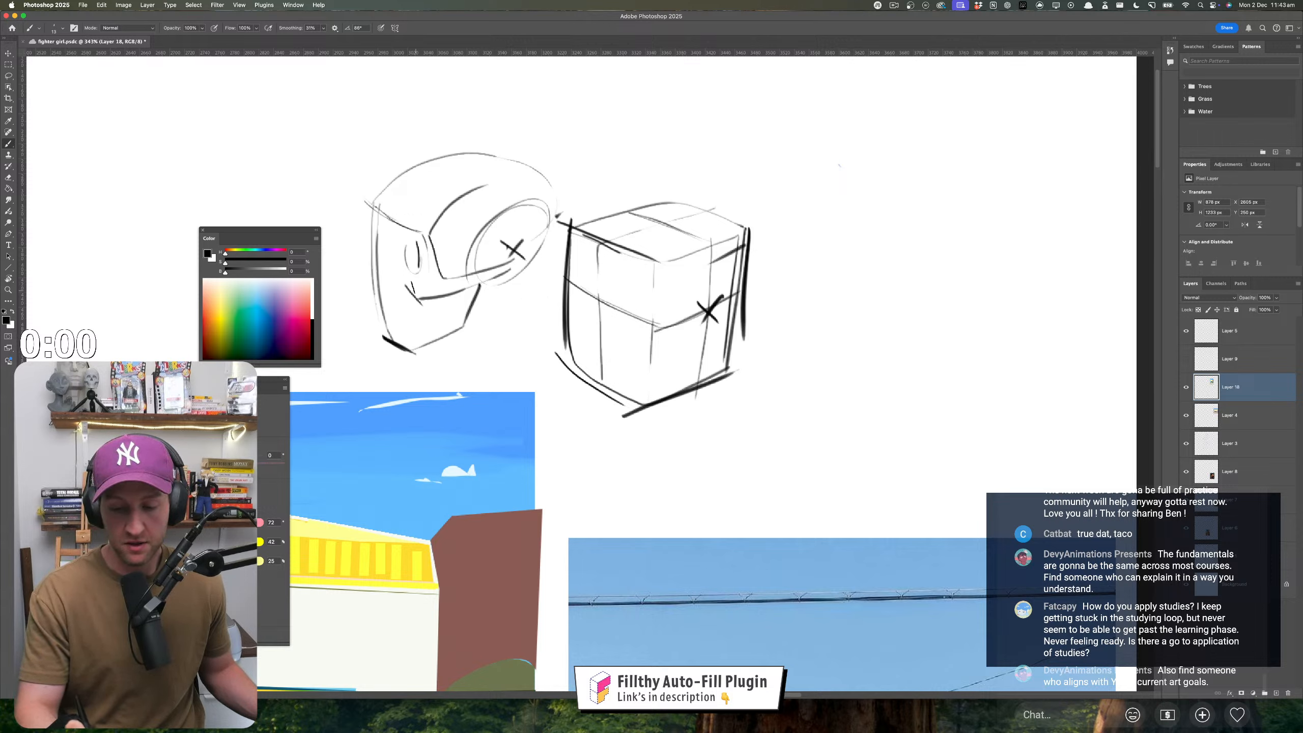
left_click(441, 291)
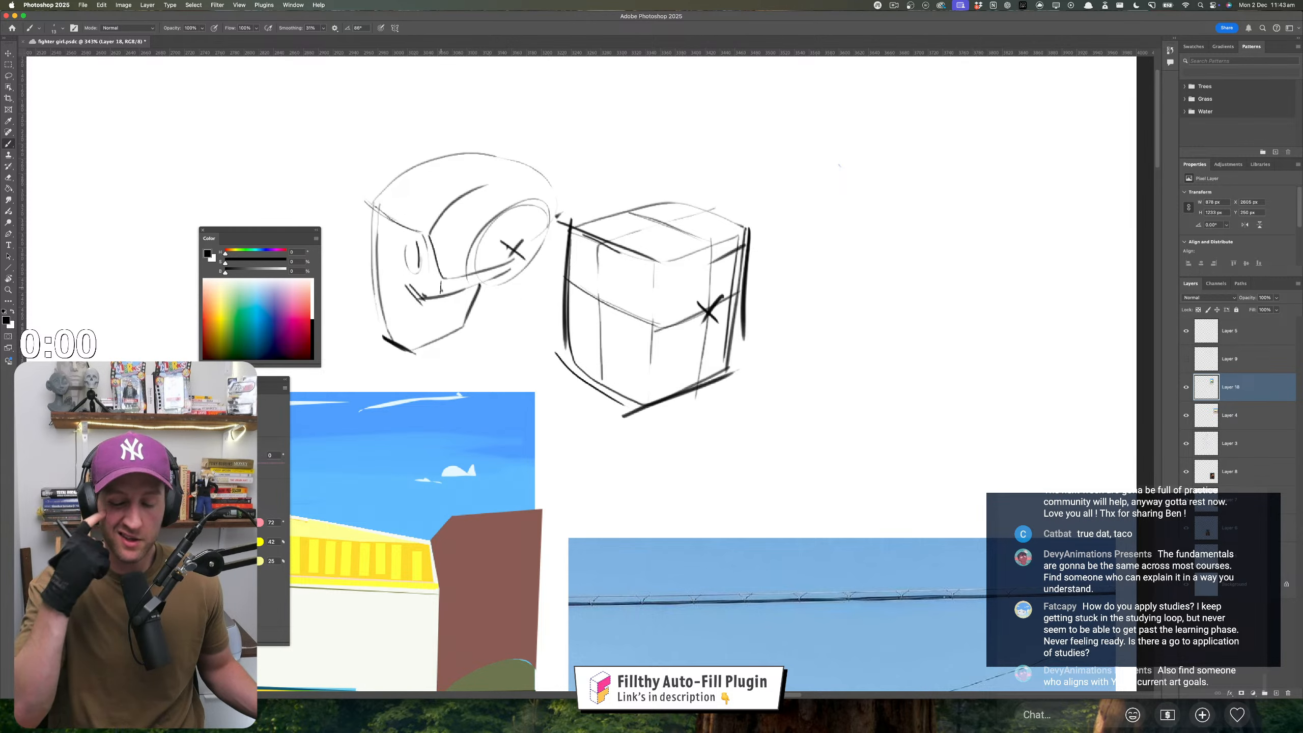
- Mark the ear point at the cheekbone's rear end and darken the back of the skull, undoing the heavier cheekbone trial strokes
mouse_move(471, 286)
left_mouse_down()
mouse_move(507, 265)
mouse_move(487, 270)
left_mouse_up()
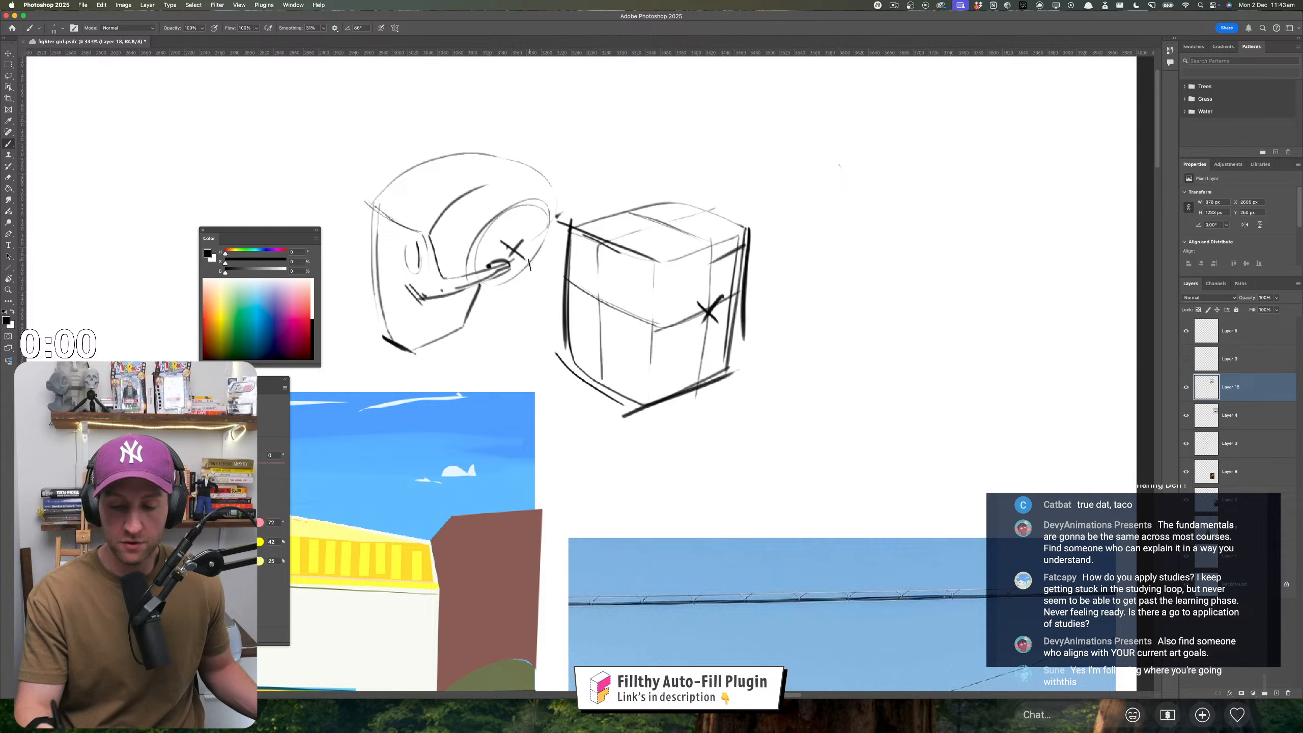
mouse_move(555, 185)
left_mouse_down()
mouse_move(545, 239)
mouse_move(509, 271)
left_mouse_up()
left_click_drag(416, 304, 519, 266)
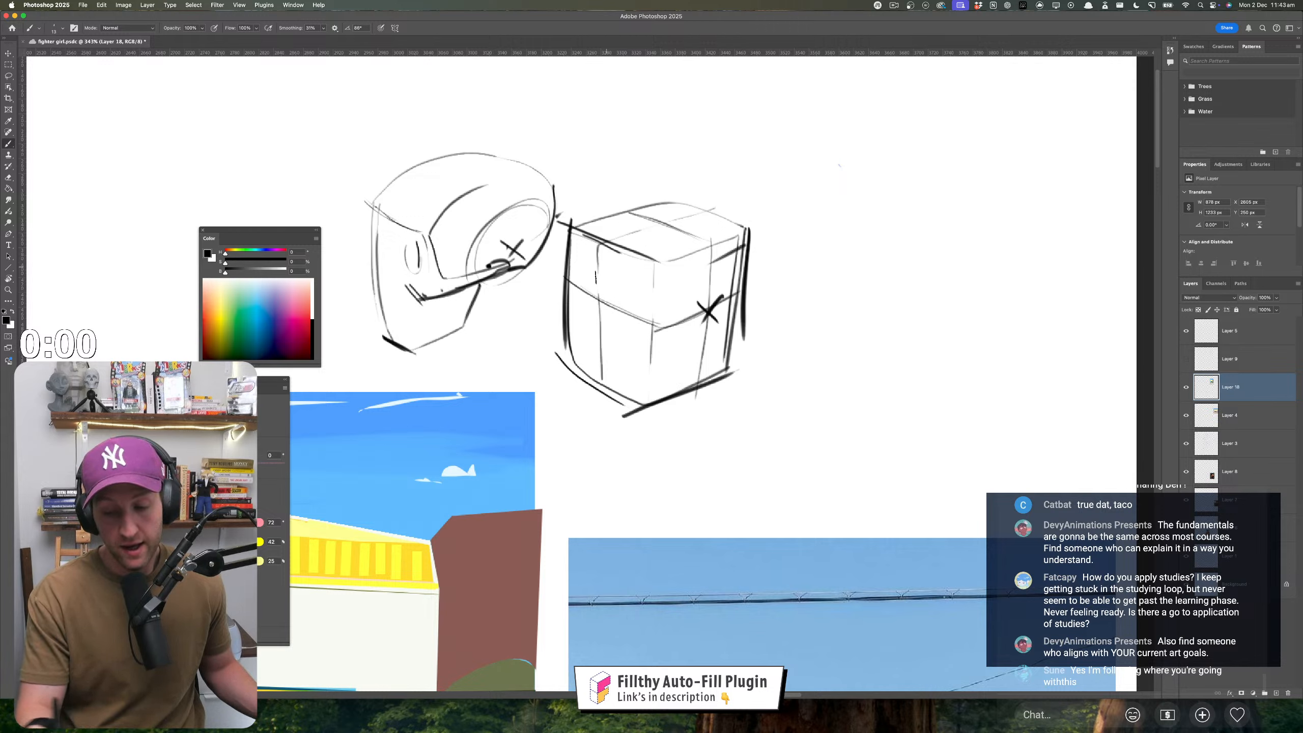
key("super+z")
mouse_move(418, 300)
left_mouse_down()
mouse_move(497, 272)
mouse_move(483, 299)
mouse_move(457, 294)
mouse_move(508, 267)
left_mouse_up()
key("super+z")
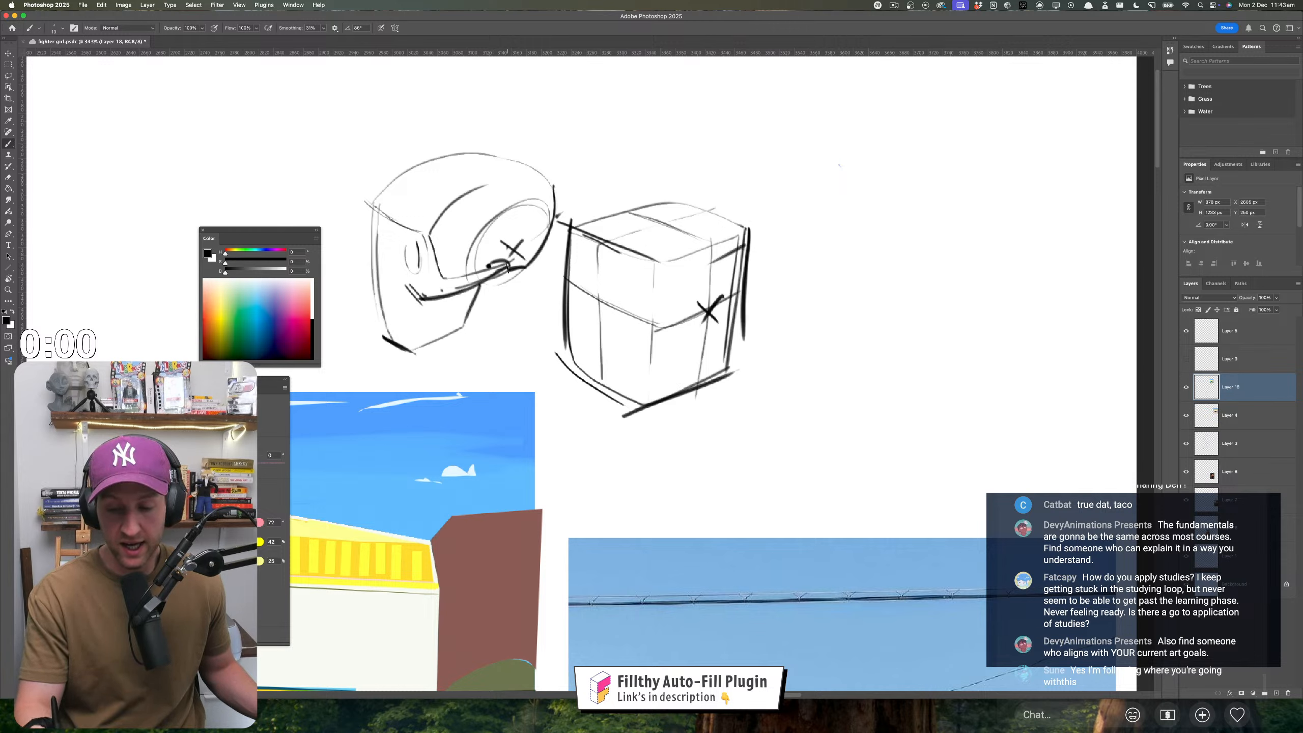
- Try darkening the box's side midline and sketching cheekbone, eye and nose shapes with a skull dome over its faces
left_click_drag(642, 334, 741, 290)
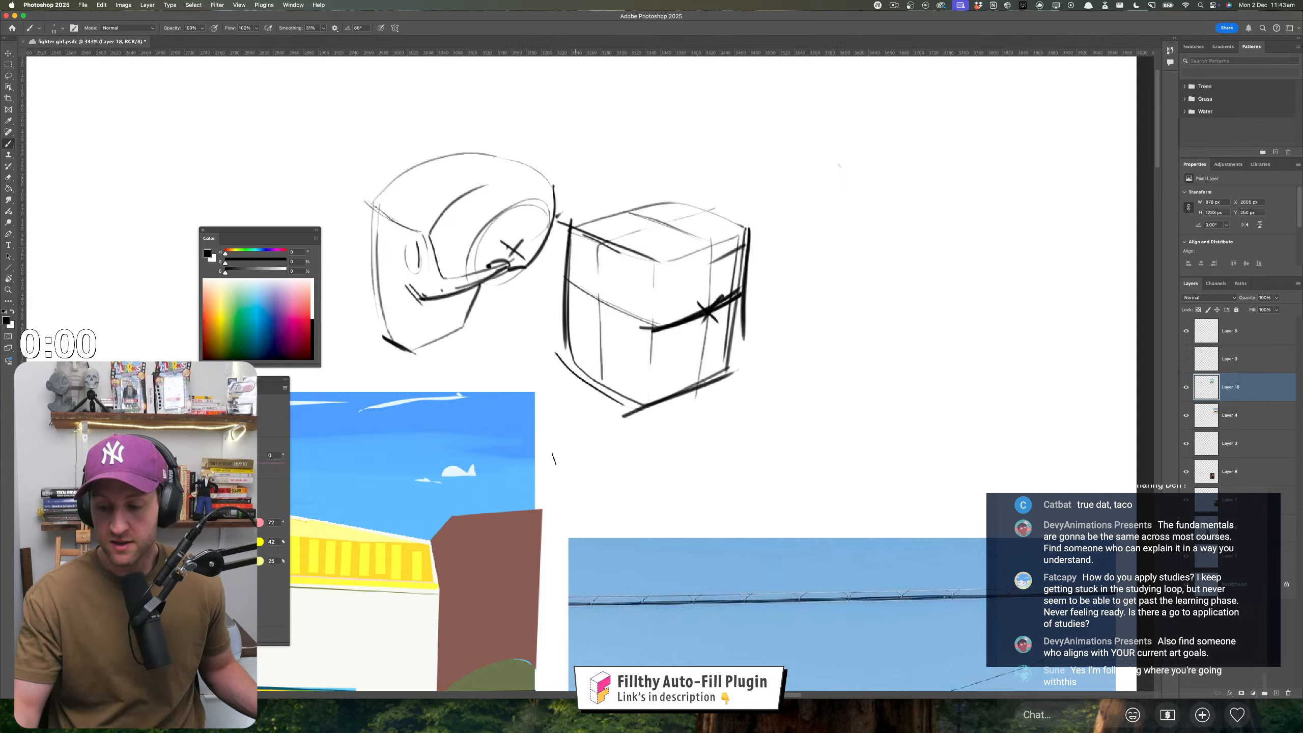
key("super+z")
mouse_move(657, 307)
left_mouse_down()
mouse_move(733, 291)
mouse_move(658, 307)
mouse_move(662, 332)
mouse_move(662, 307)
mouse_move(697, 306)
mouse_move(653, 311)
mouse_move(632, 280)
mouse_move(603, 281)
mouse_move(594, 294)
mouse_move(621, 317)
left_mouse_up()
key("ctrl+z")
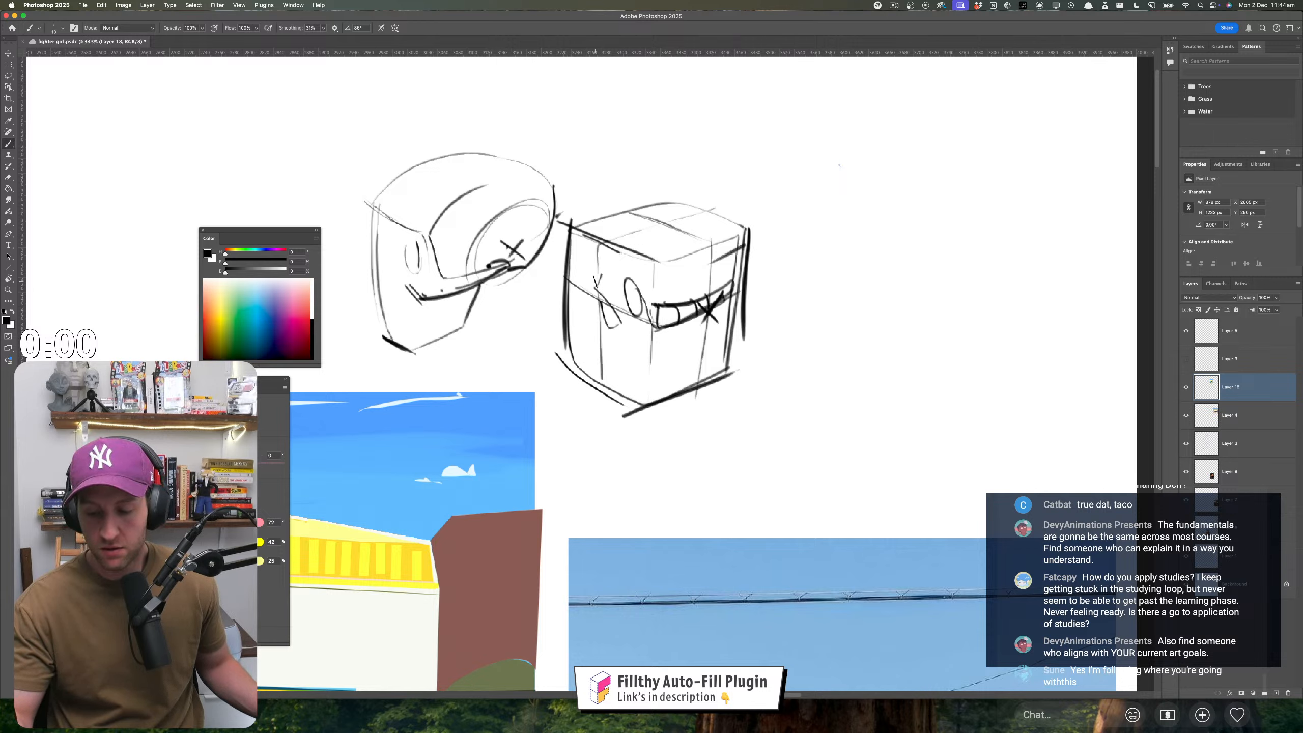
mouse_move(595, 266)
left_mouse_down()
mouse_move(599, 303)
mouse_move(644, 271)
left_mouse_up()
mouse_move(650, 273)
left_mouse_down()
mouse_move(591, 258)
mouse_move(693, 210)
mouse_move(728, 272)
left_mouse_up()
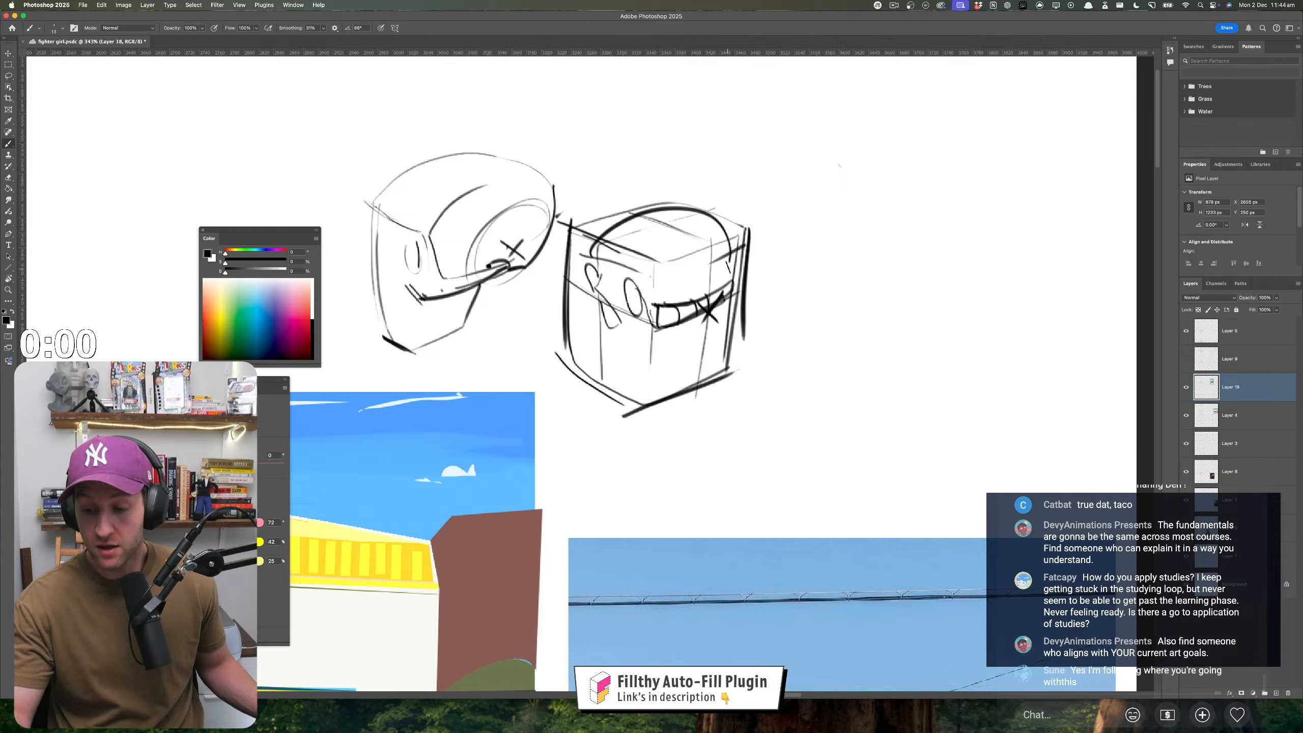
- Undo the trial facial shapes and skull dome drawn over the box
key("super+z")
key("super+z")
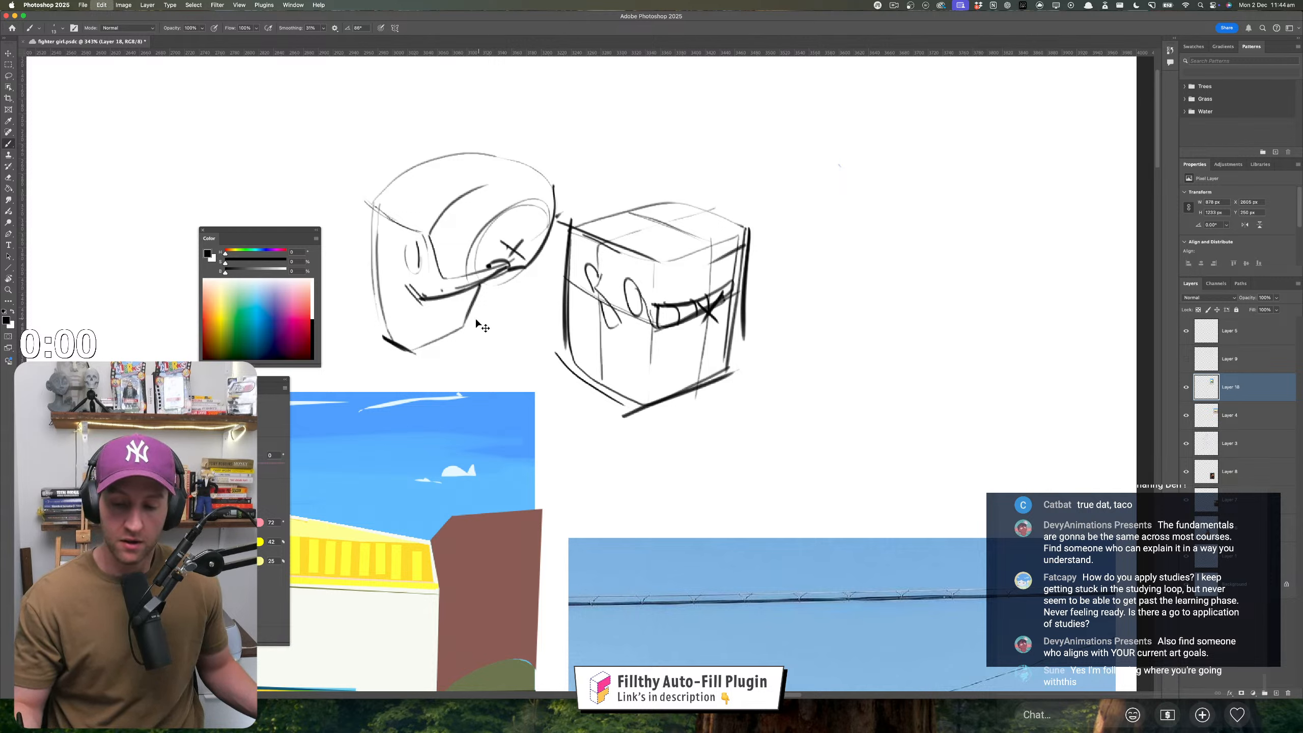
key("super+z")
key("super+z")
key("super+z")
key("super+z")
key("super+z")
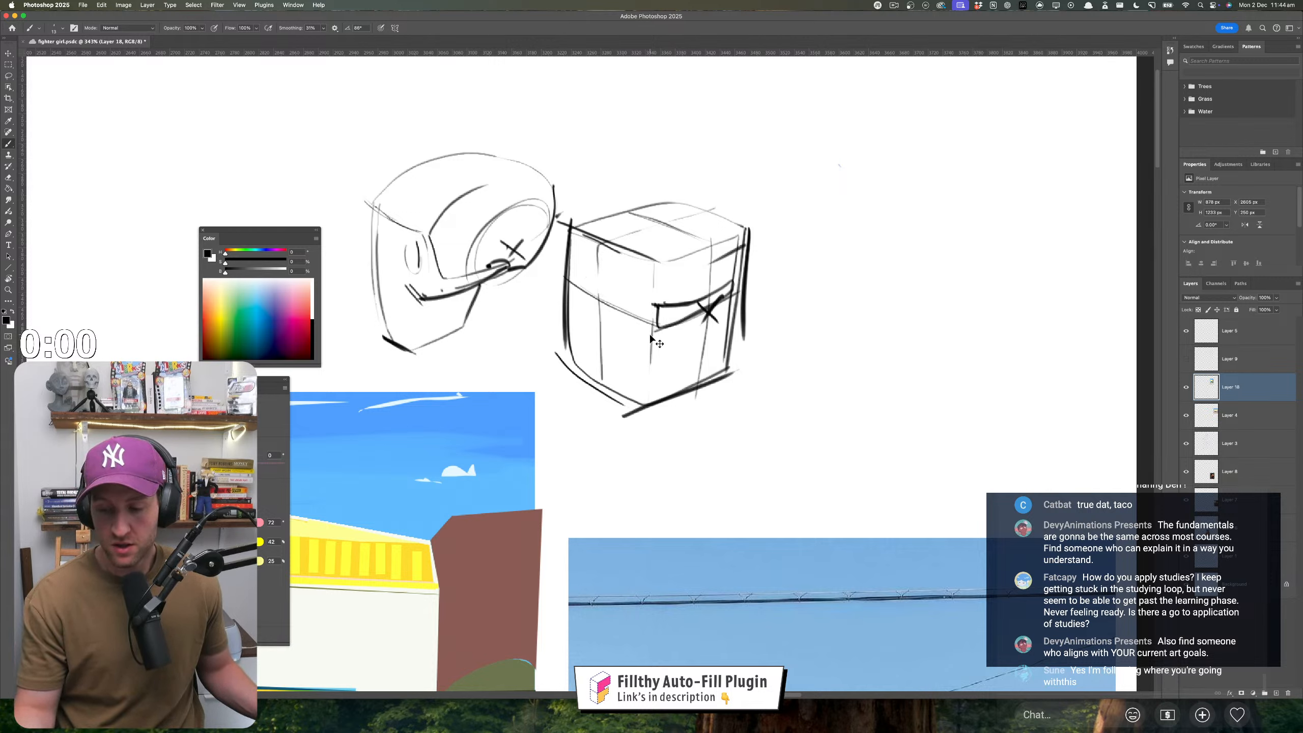
key("super+z")
- Try circling the whole box and drawing an arrow towards the head's cheekbone, undoing these annotation strokes
left_click_drag(422, 298, 503, 267)
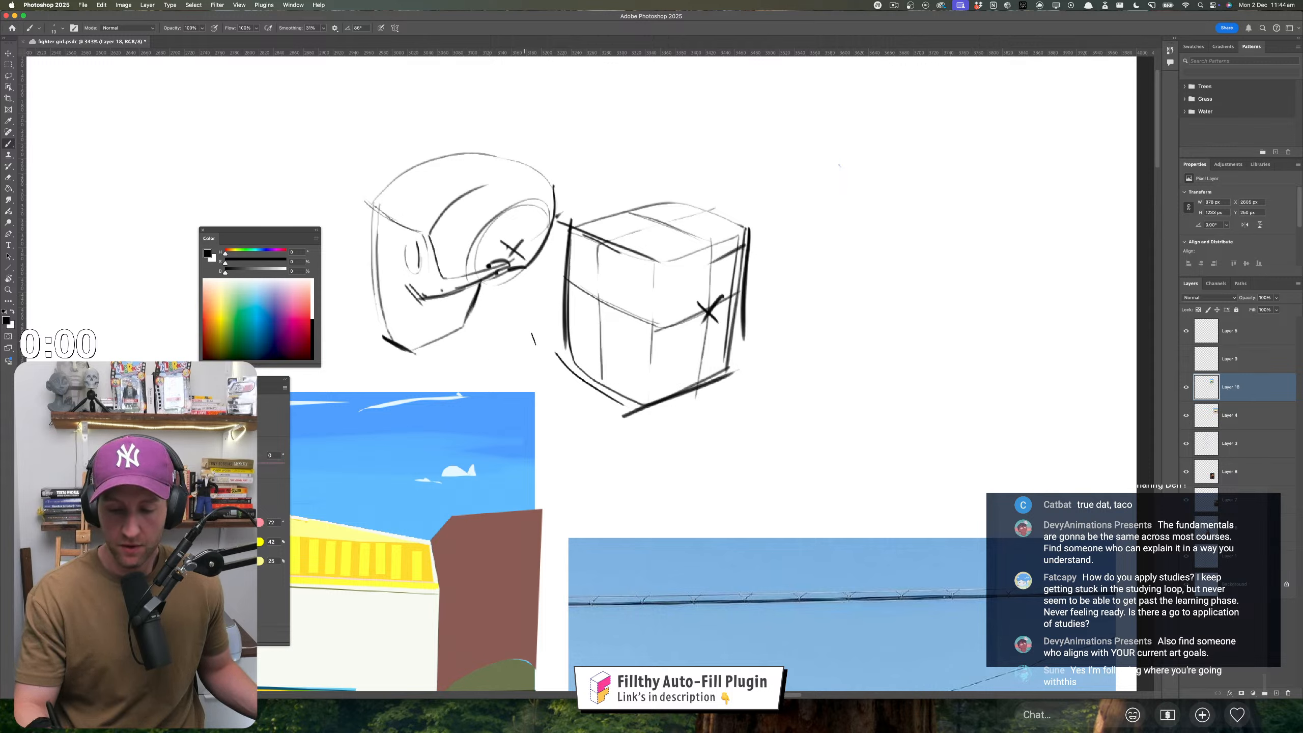
mouse_move(666, 193)
left_mouse_down()
mouse_move(625, 197)
mouse_move(718, 200)
left_mouse_up()
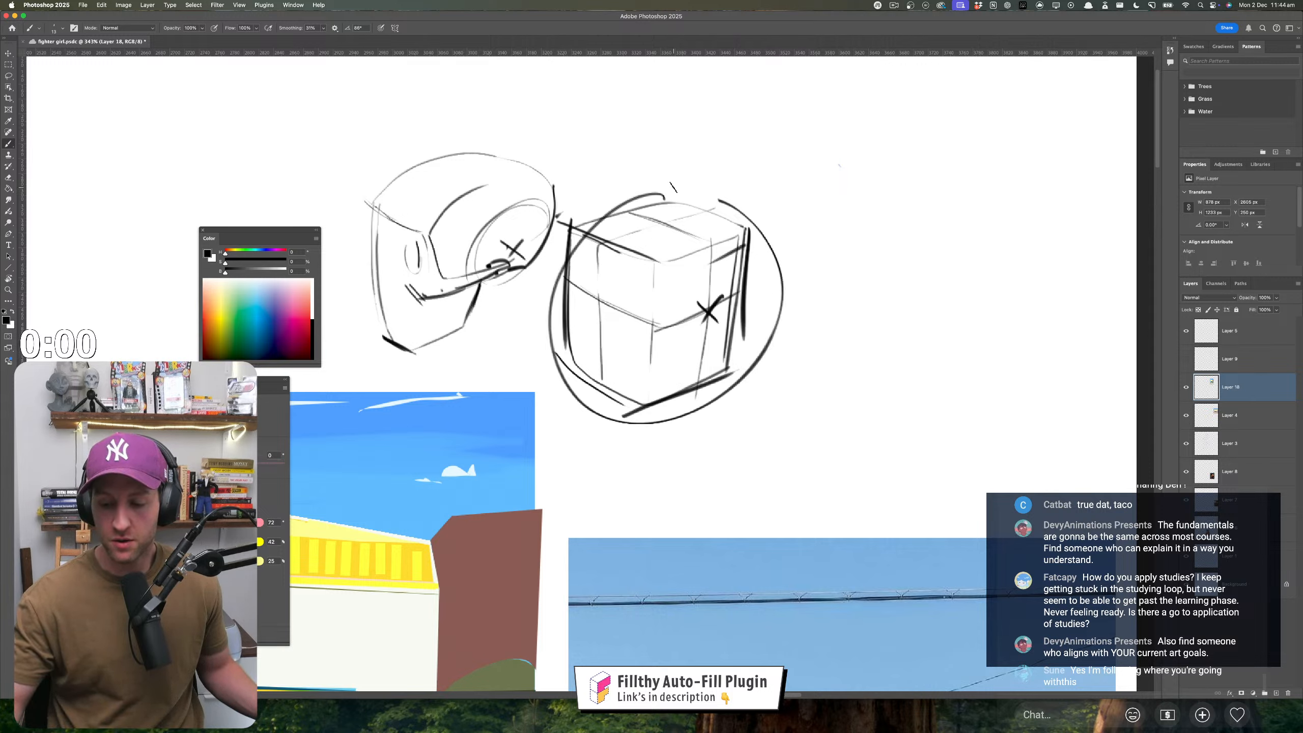
mouse_move(544, 310)
left_mouse_down()
mouse_move(491, 284)
mouse_move(519, 292)
left_mouse_up()
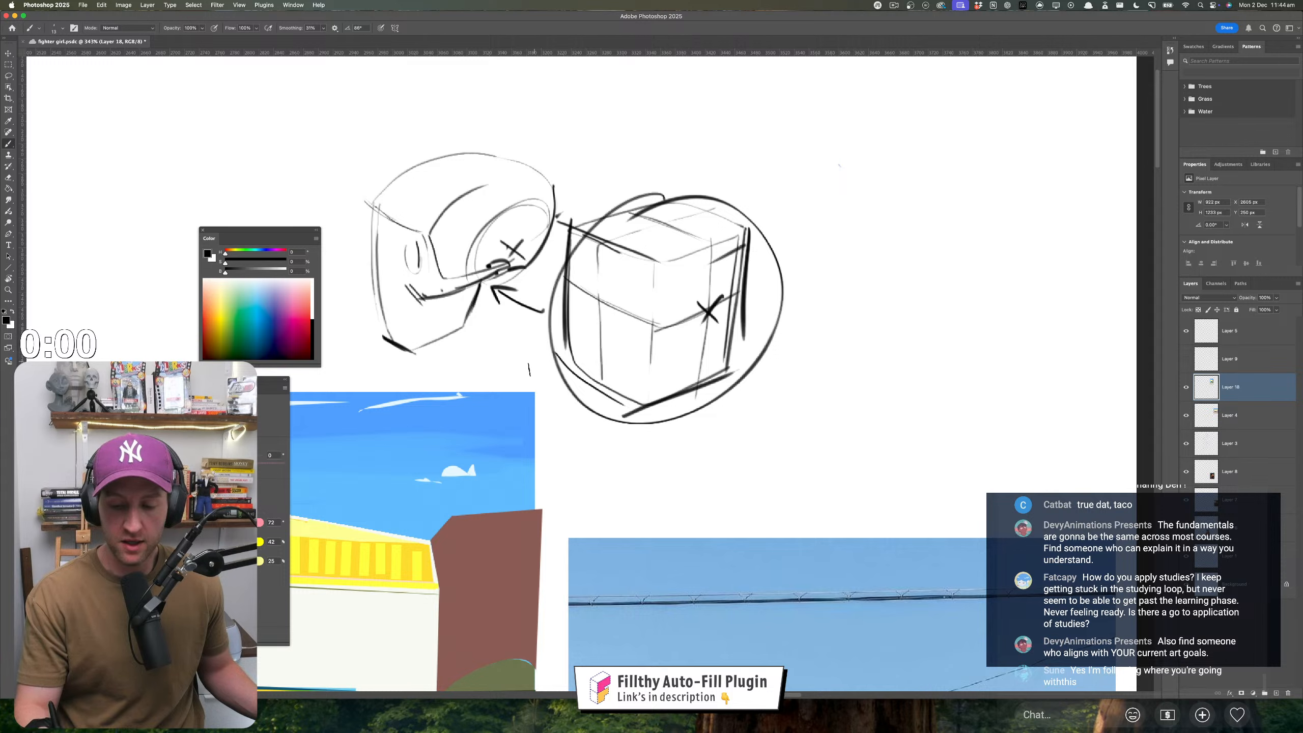
key("super+z")
key("super+z")
key("super+z")
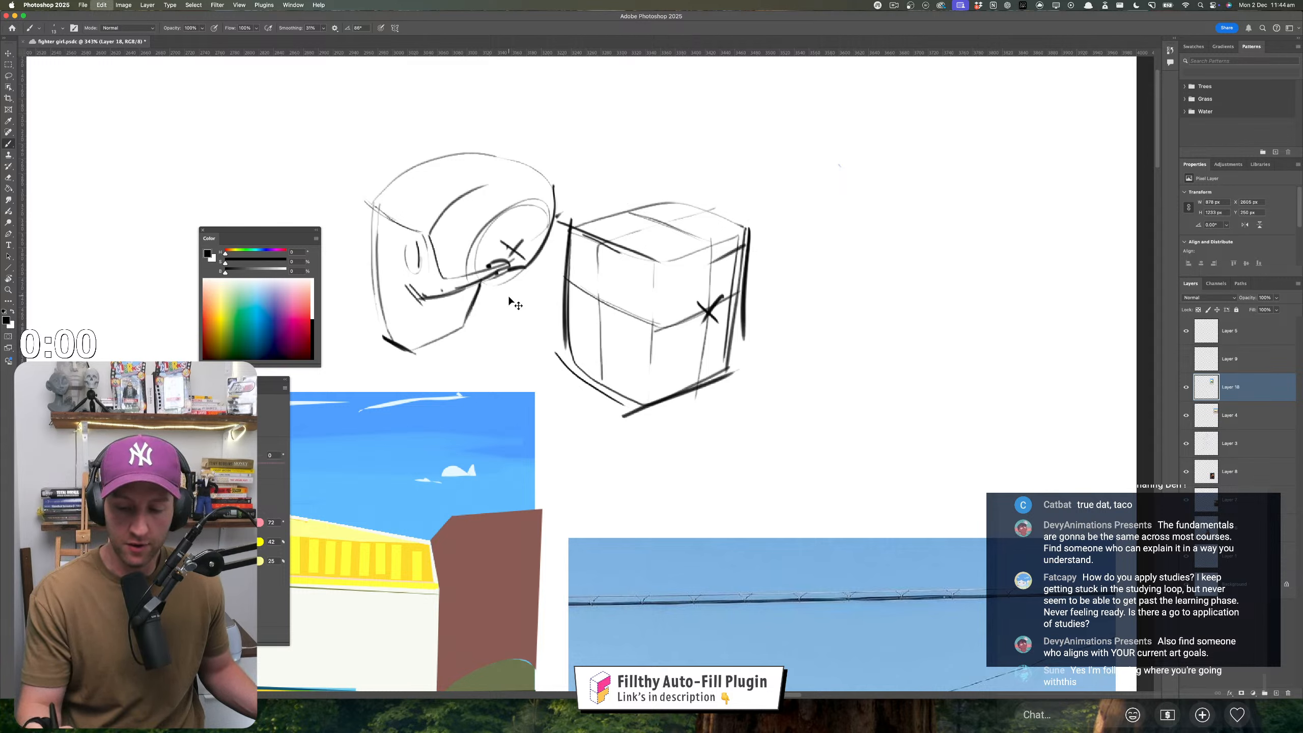
- Try a heavy stroke along the box's side midline and a matching one along the head's cheekbone, undoing both
left_click_drag(762, 289, 624, 343)
key("super+z")
mouse_move(515, 264)
left_mouse_down()
mouse_move(421, 296)
mouse_move(512, 270)
mouse_move(467, 313)
mouse_move(424, 305)
left_mouse_up()
key("super+z")
key("super+z")
key("super+z")
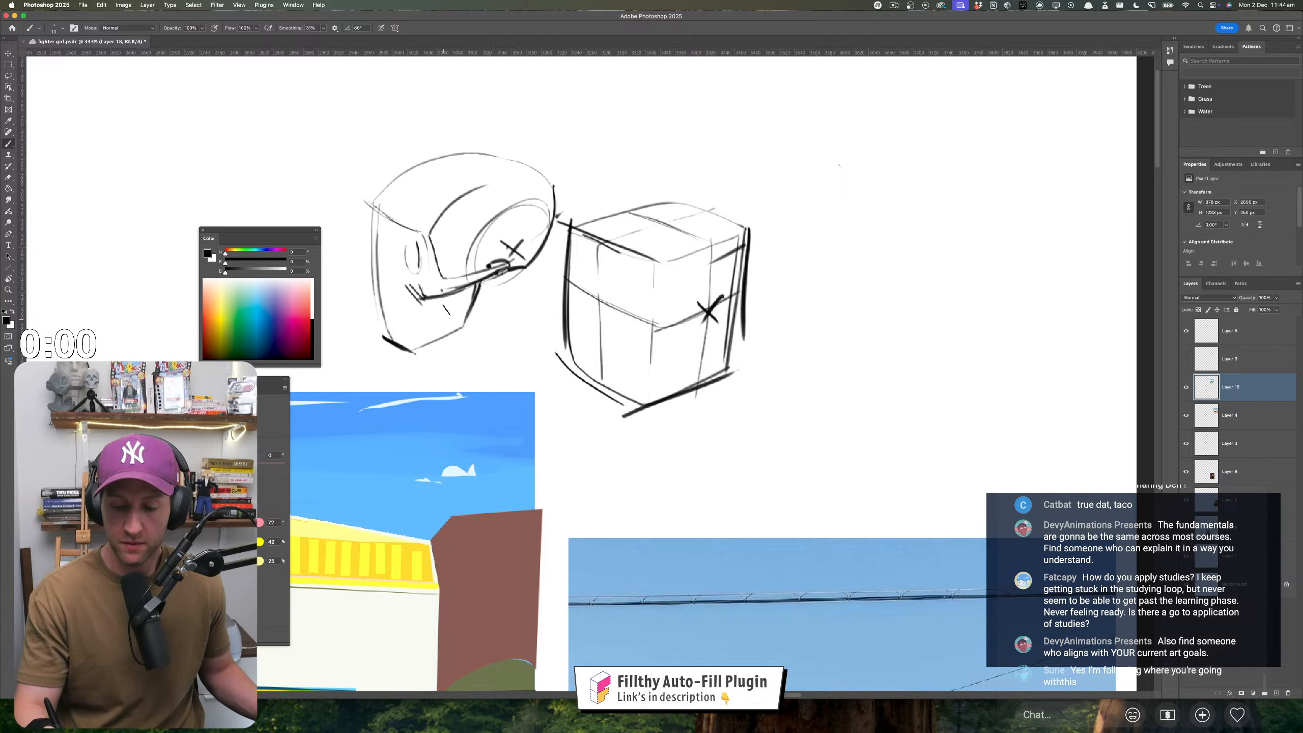
- Sketch the head's lower face with a curved inner jaw line, a rounded muzzle, a mouth line and a front chin contour
mouse_move(435, 311)
left_mouse_down()
mouse_move(403, 342)
mouse_move(397, 323)
left_mouse_up()
key("super+z")
key("super+z")
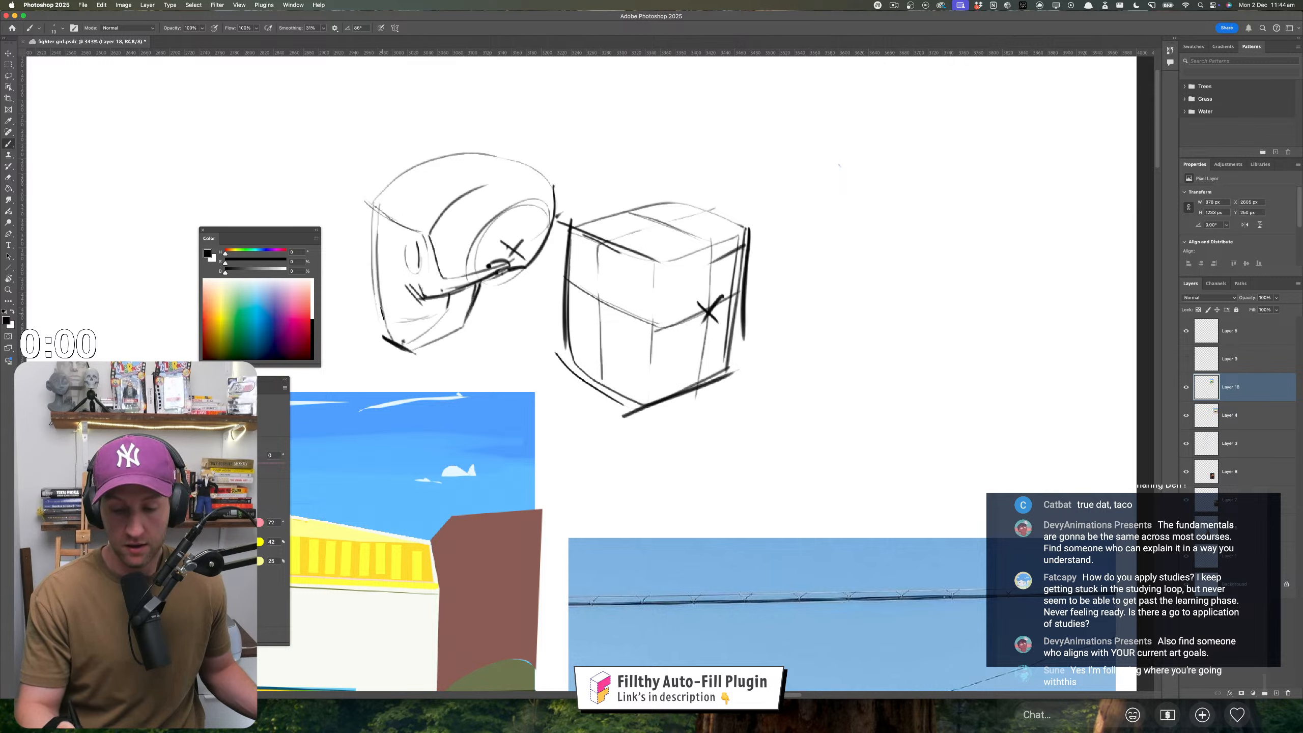
left_click_drag(383, 277, 374, 311)
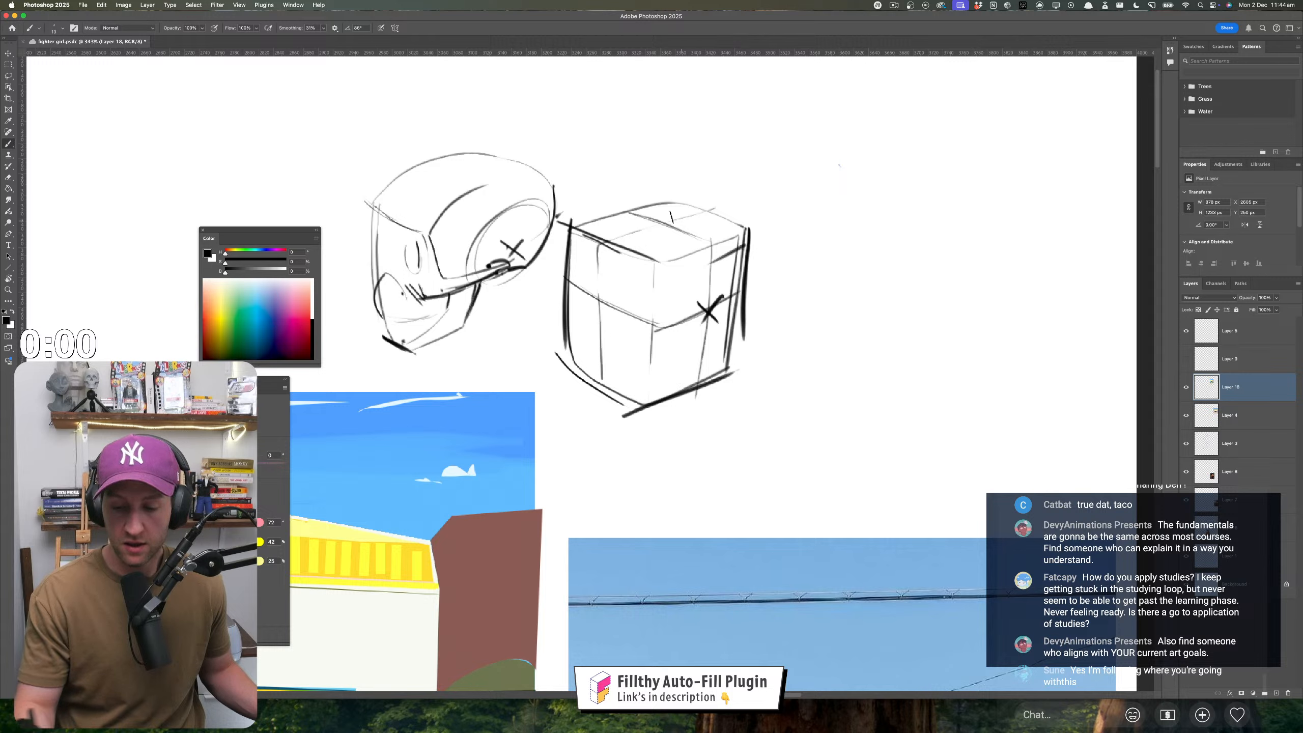
mouse_move(670, 216)
left_mouse_down()
mouse_move(615, 241)
mouse_move(667, 221)
left_mouse_up()
key("super+z")
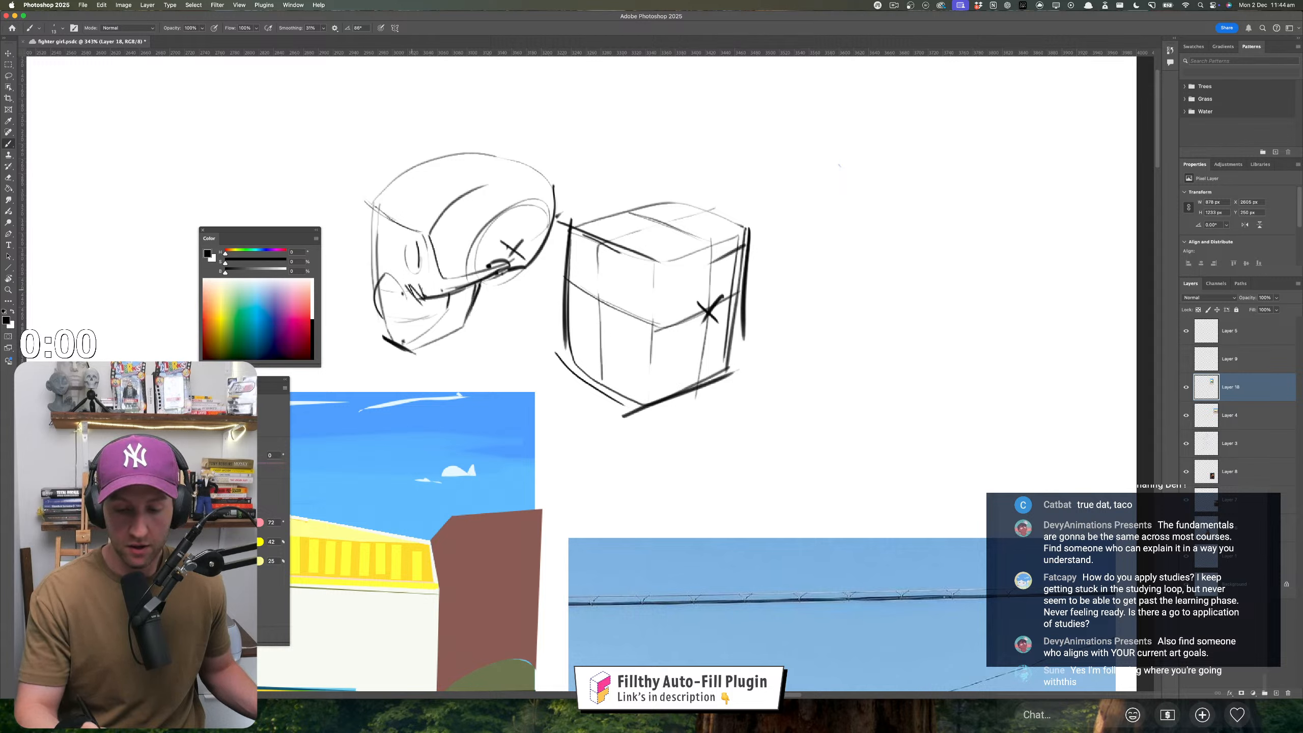
mouse_move(371, 296)
left_mouse_down()
mouse_move(435, 305)
mouse_move(432, 322)
mouse_move(439, 305)
mouse_move(388, 340)
left_mouse_up()
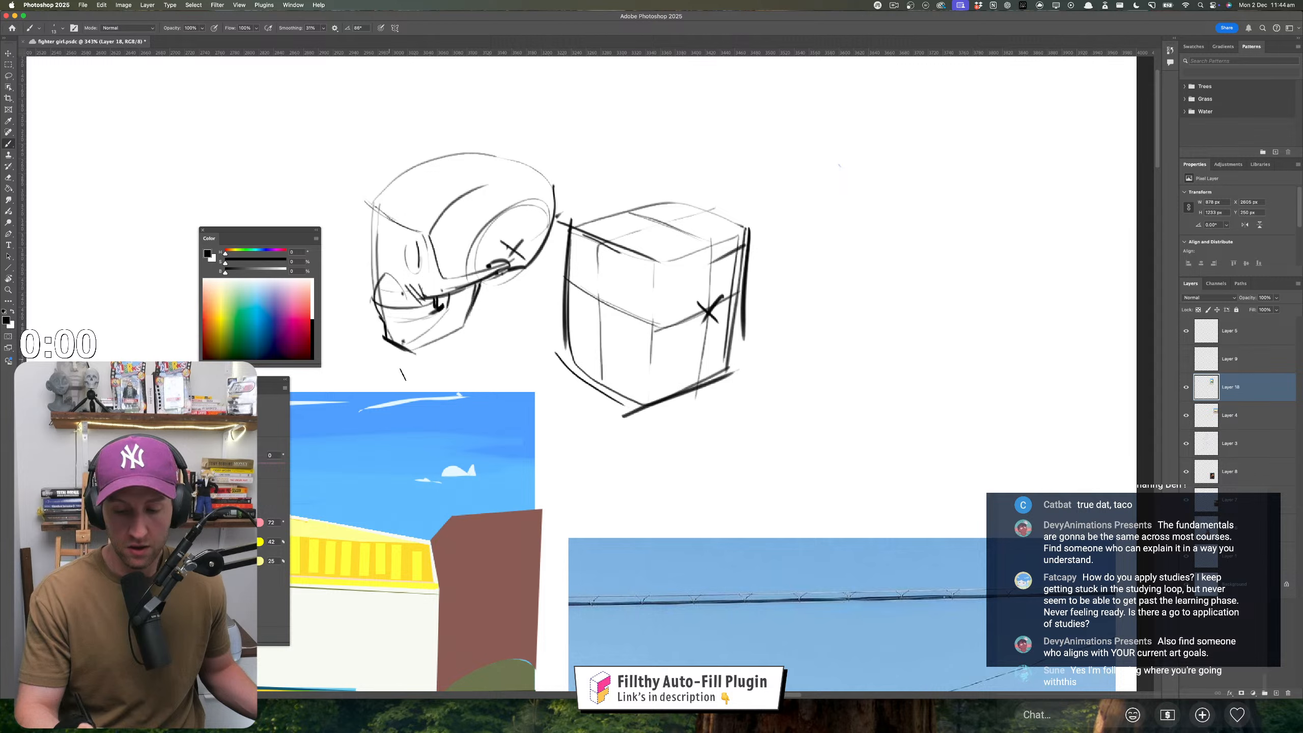
- Add the nose cavity and eye socket contours to the skull and darken its front profile below the brow, redoing trial strokes
left_click_drag(389, 258, 408, 297)
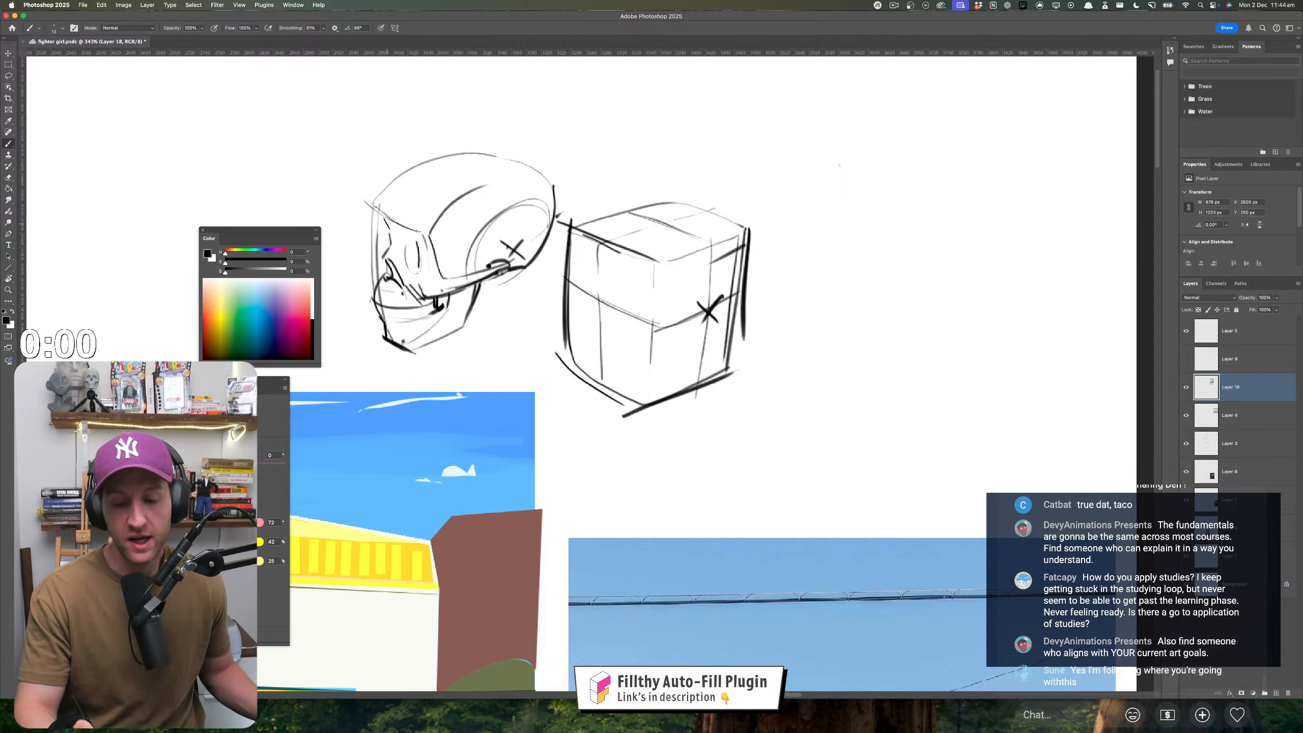
left_click_drag(384, 216, 383, 257)
key("super+z")
left_click_drag(374, 208, 374, 259)
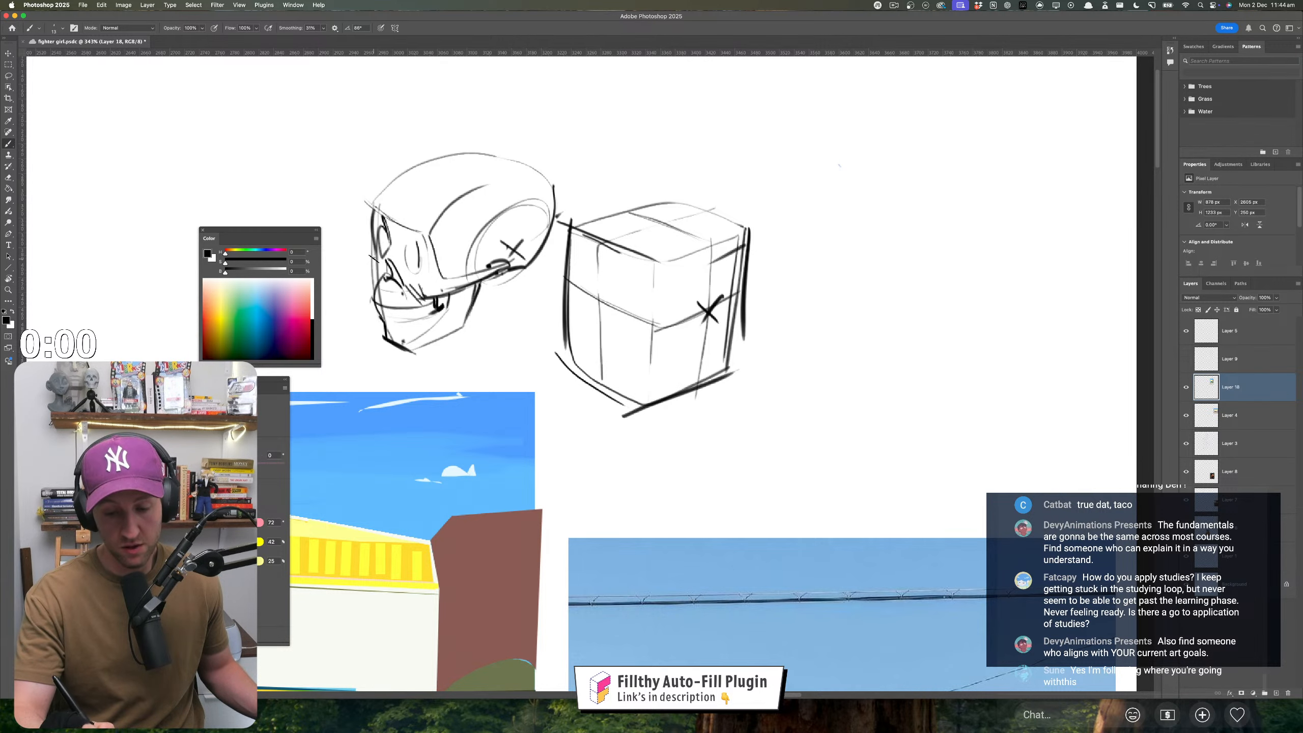
key("super+z")
left_click_drag(374, 202, 375, 284)
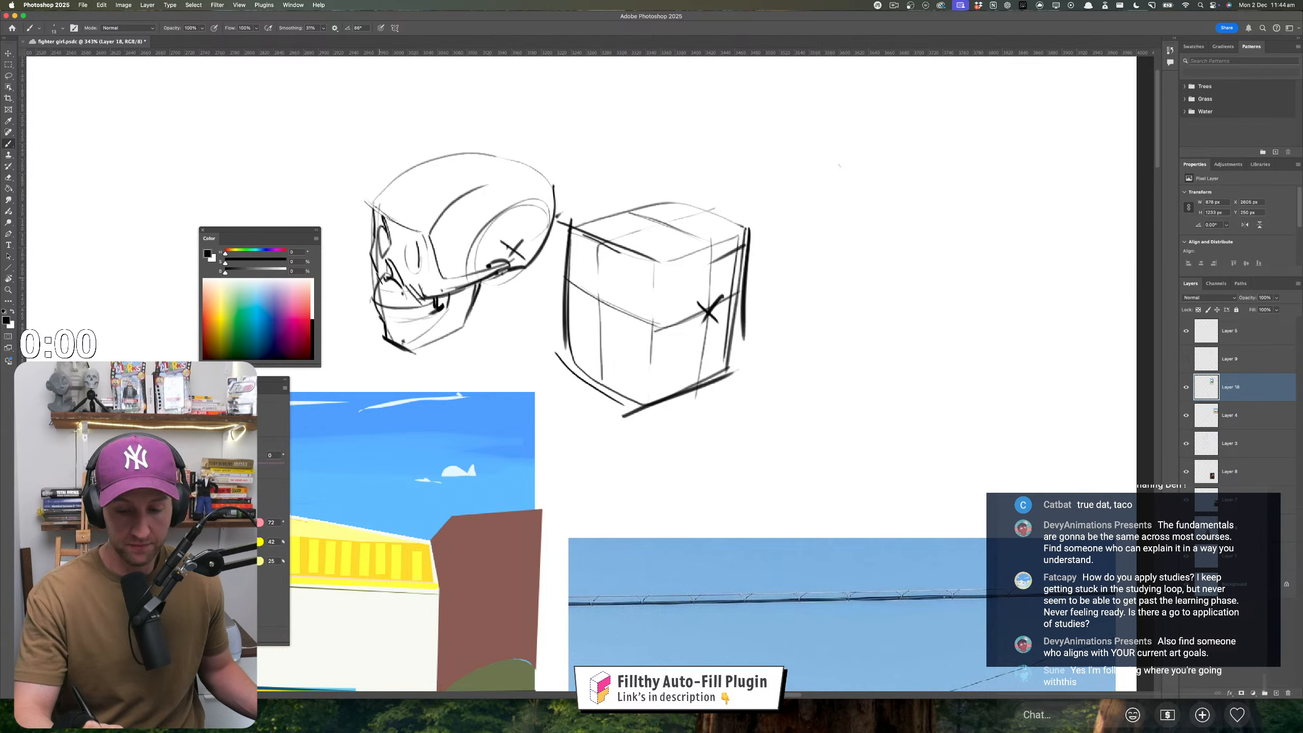
- Mirror the canvas view horizontally, undo the trial erasing over the sketch, and zoom out to the whole drawing
key("super+shift+h")
left_click_drag(590, 455, 411, 467)
left_click_drag(537, 404, 661, 390)
key("e")
mouse_move(577, 330)
left_mouse_down()
mouse_move(531, 348)
mouse_move(580, 307)
mouse_move(586, 341)
mouse_move(583, 291)
mouse_move(588, 335)
mouse_move(531, 364)
mouse_move(552, 307)
mouse_move(528, 339)
mouse_move(553, 346)
mouse_move(558, 307)
mouse_move(473, 201)
mouse_move(362, 250)
left_mouse_up()
key("b")
key("super+z")
key("z")
left_click_drag(650, 392, 589, 398)
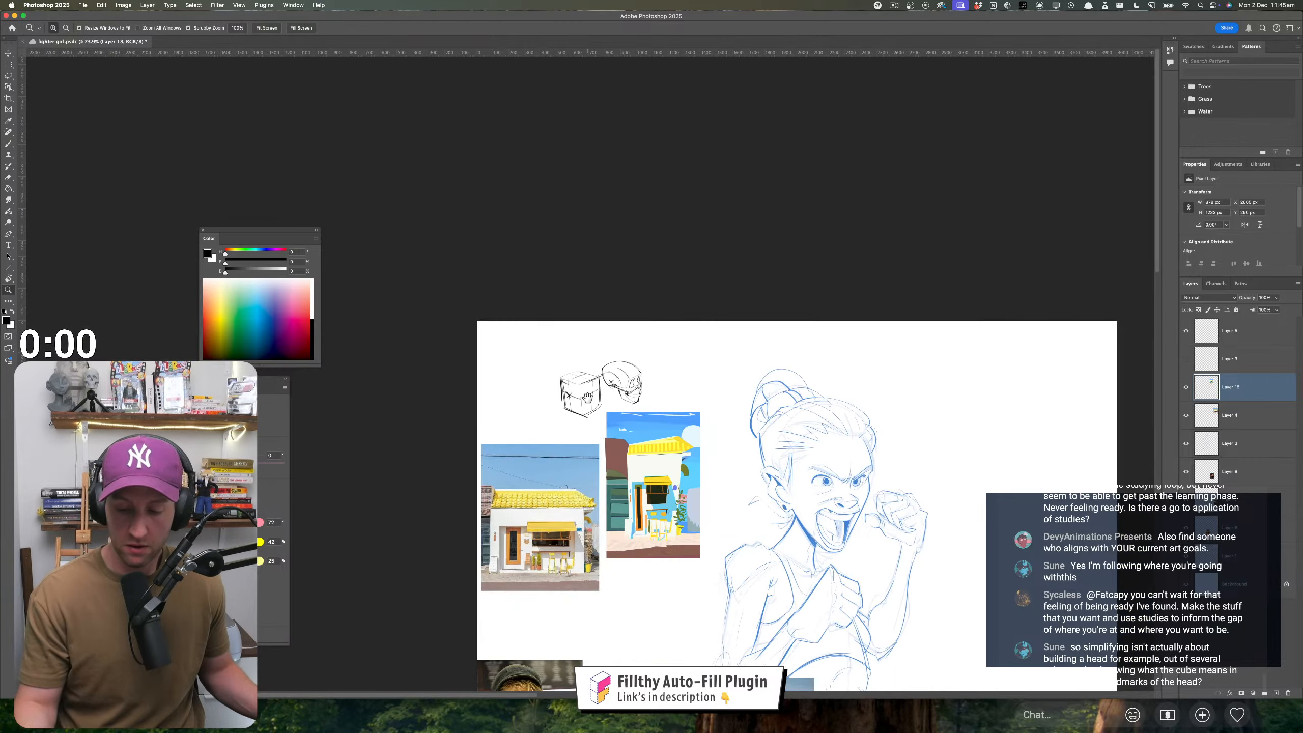
- Sketch a plain upright cylinder with an elliptical top on the blank canvas beside the front of the skull
mouse_move(669, 455)
left_mouse_down()
mouse_move(595, 419)
mouse_move(517, 415)
mouse_move(523, 447)
left_mouse_up()
scroll(523, 447, "right", 8)
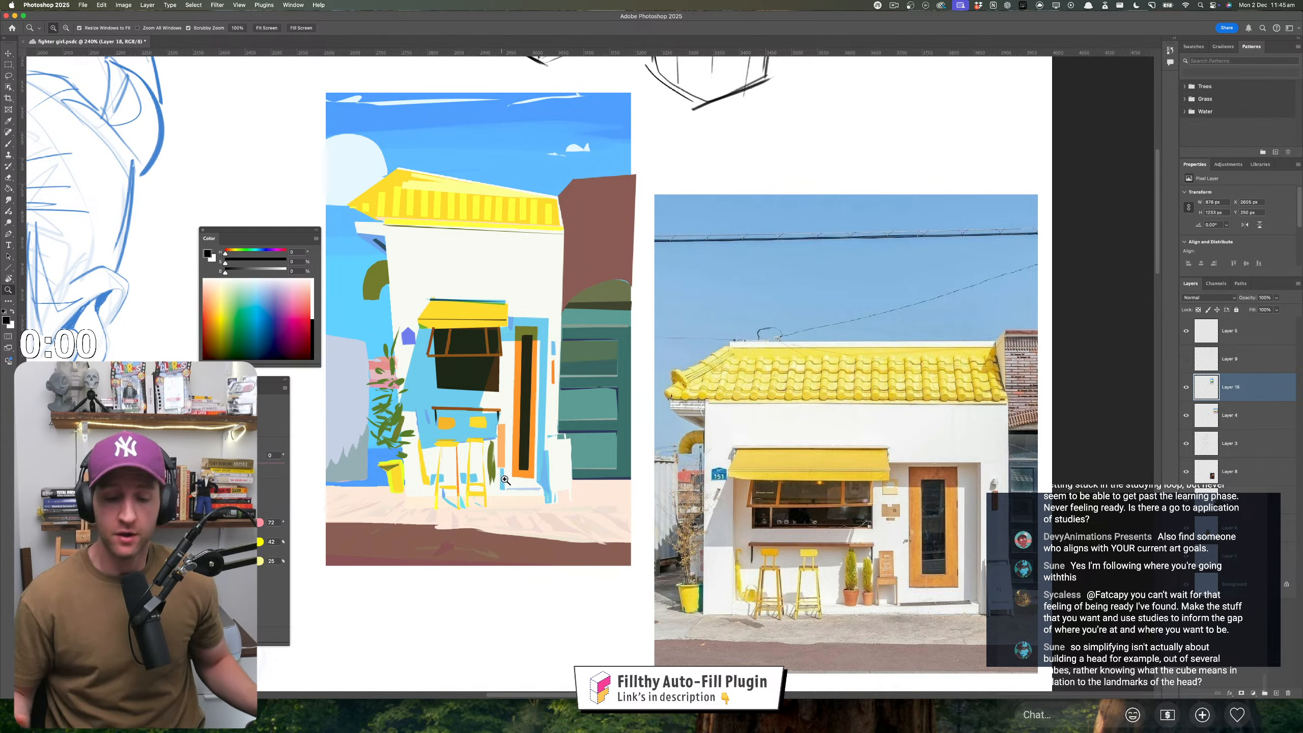
scroll(495, 540, "up", 10)
left_click_drag(449, 380, 480, 381)
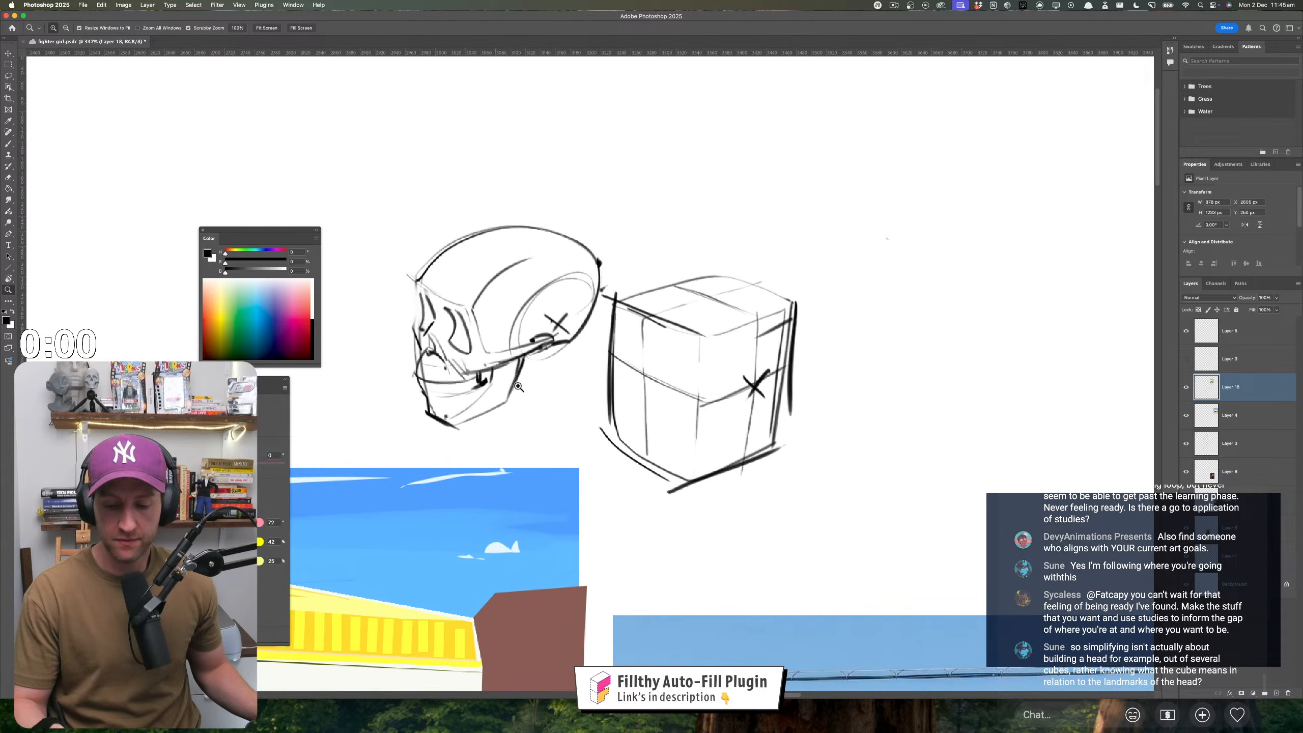
left_click_drag(617, 302, 736, 274)
left_click_drag(577, 460, 660, 480)
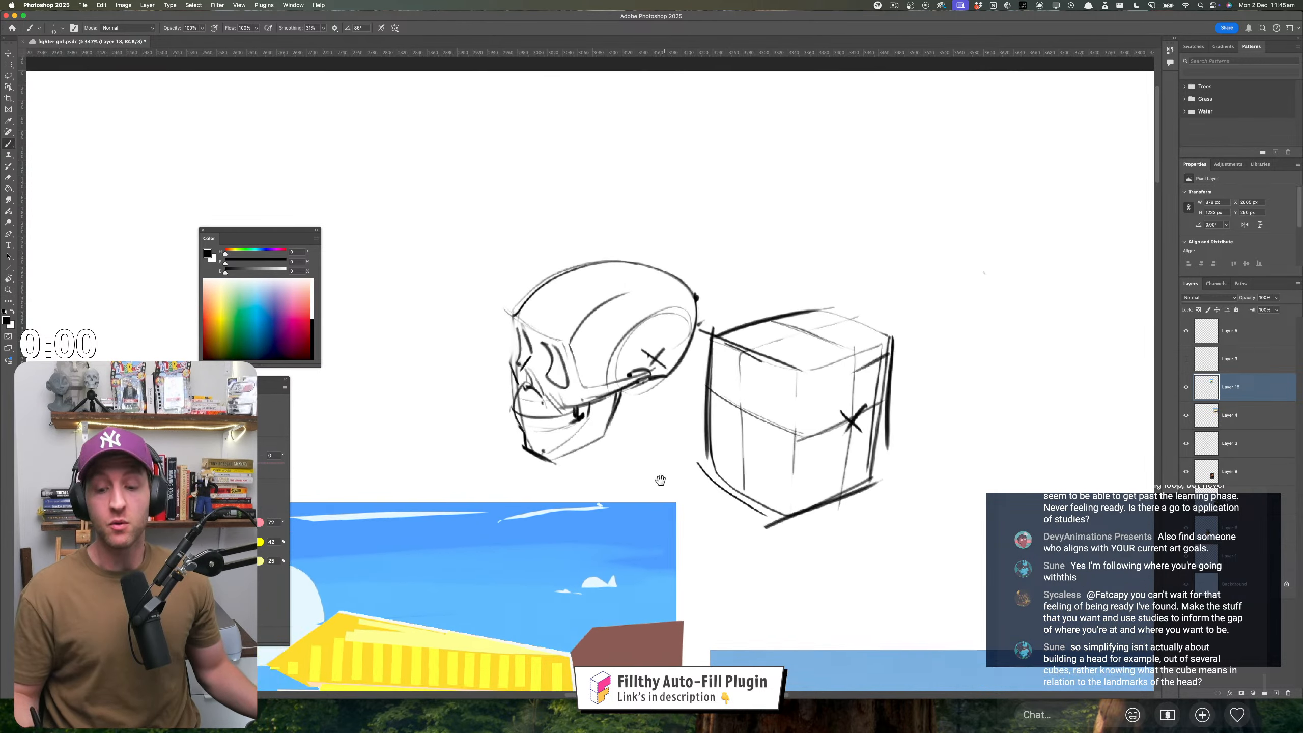
mouse_move(495, 369)
left_mouse_down()
mouse_move(470, 372)
mouse_move(576, 402)
left_mouse_up()
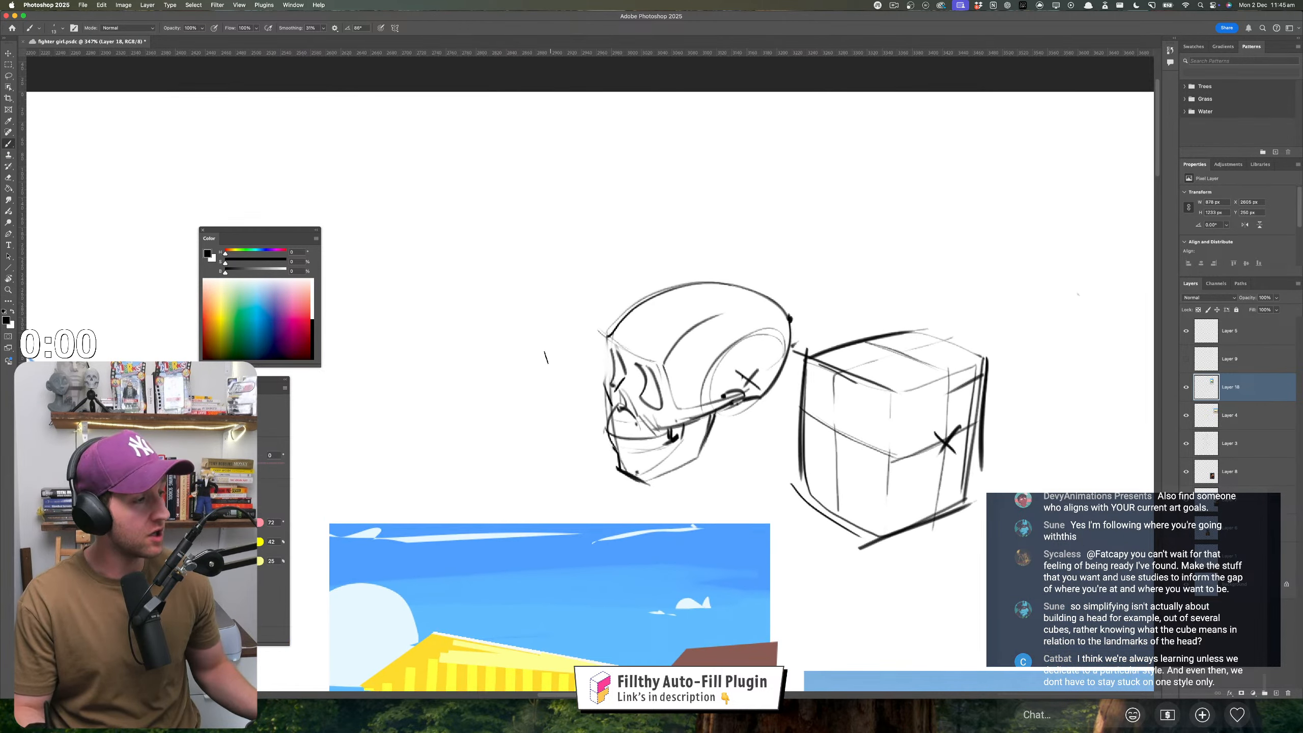
left_click_drag(518, 306, 529, 307)
mouse_move(396, 319)
left_mouse_down()
mouse_move(460, 455)
mouse_move(548, 414)
left_mouse_up()
left_click_drag(536, 307, 547, 439)
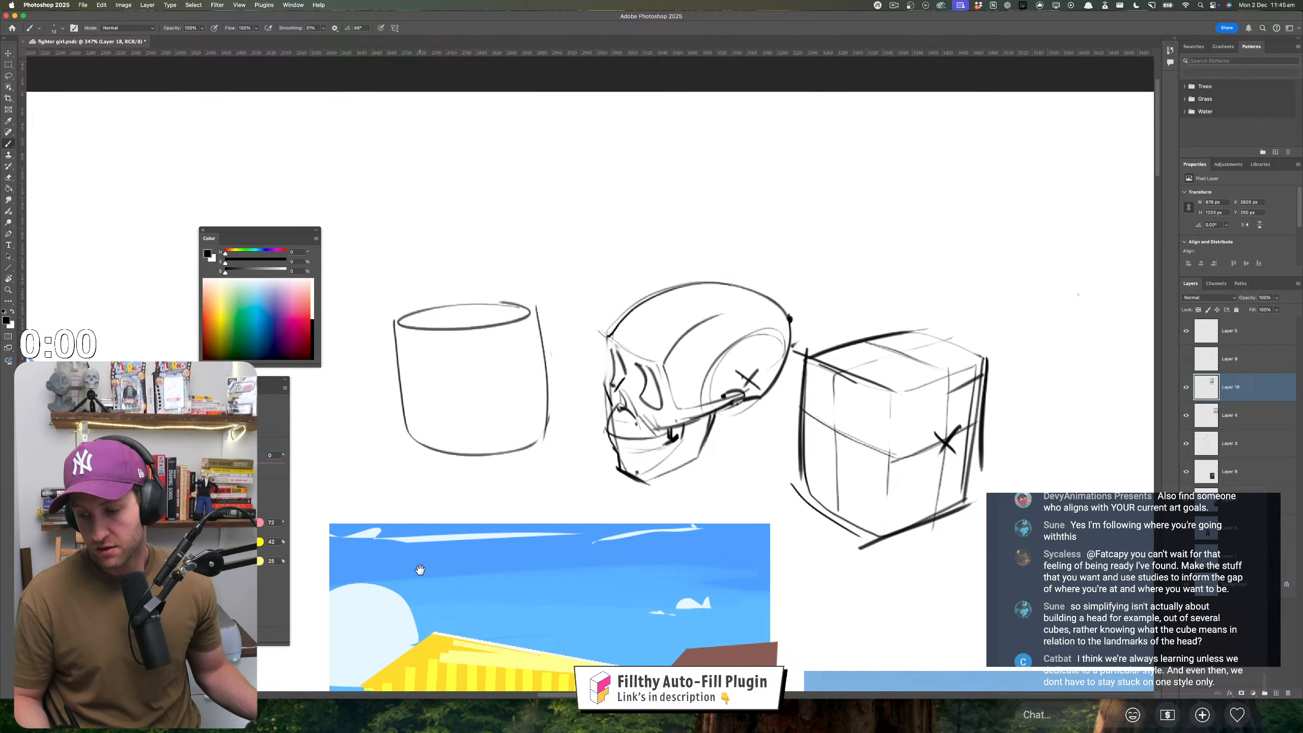
- Undo all strokes of the cylinder sketched beside the skull
left_click_drag(419, 569, 342, 572)
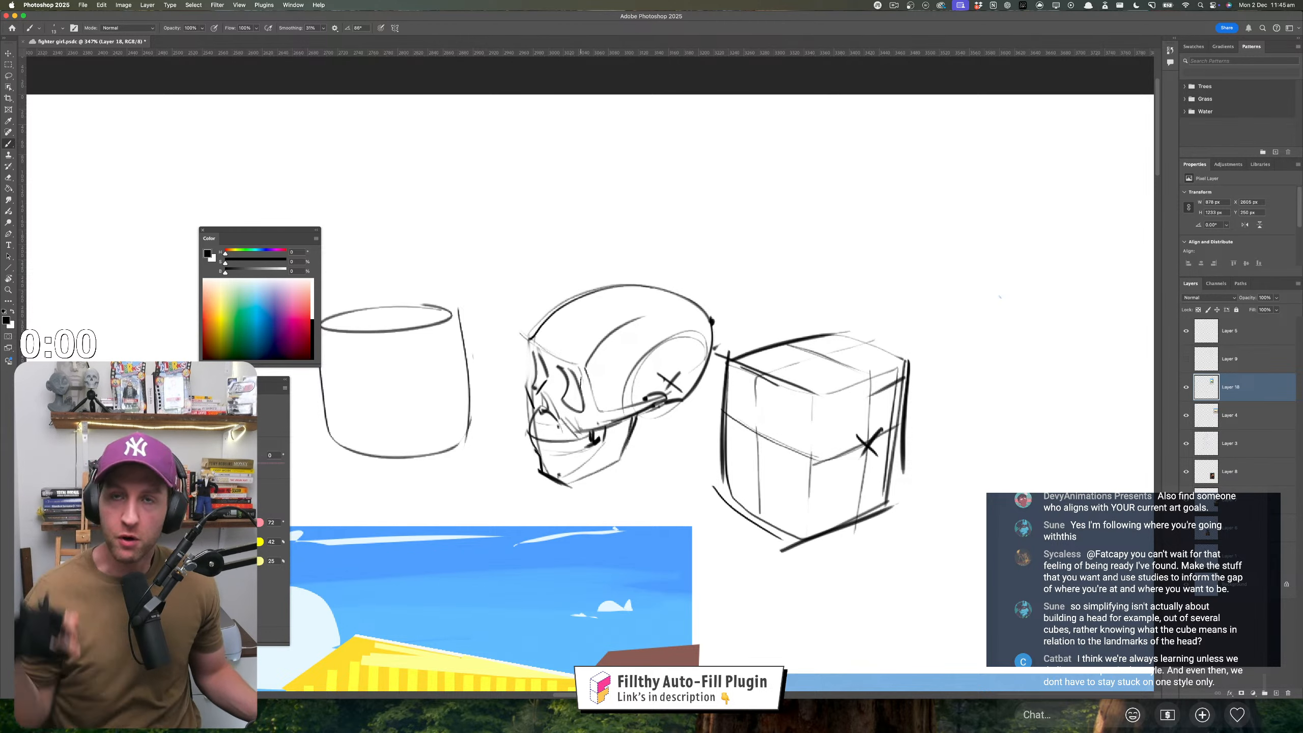
key("super+z")
key("super+z")
key("super+z")
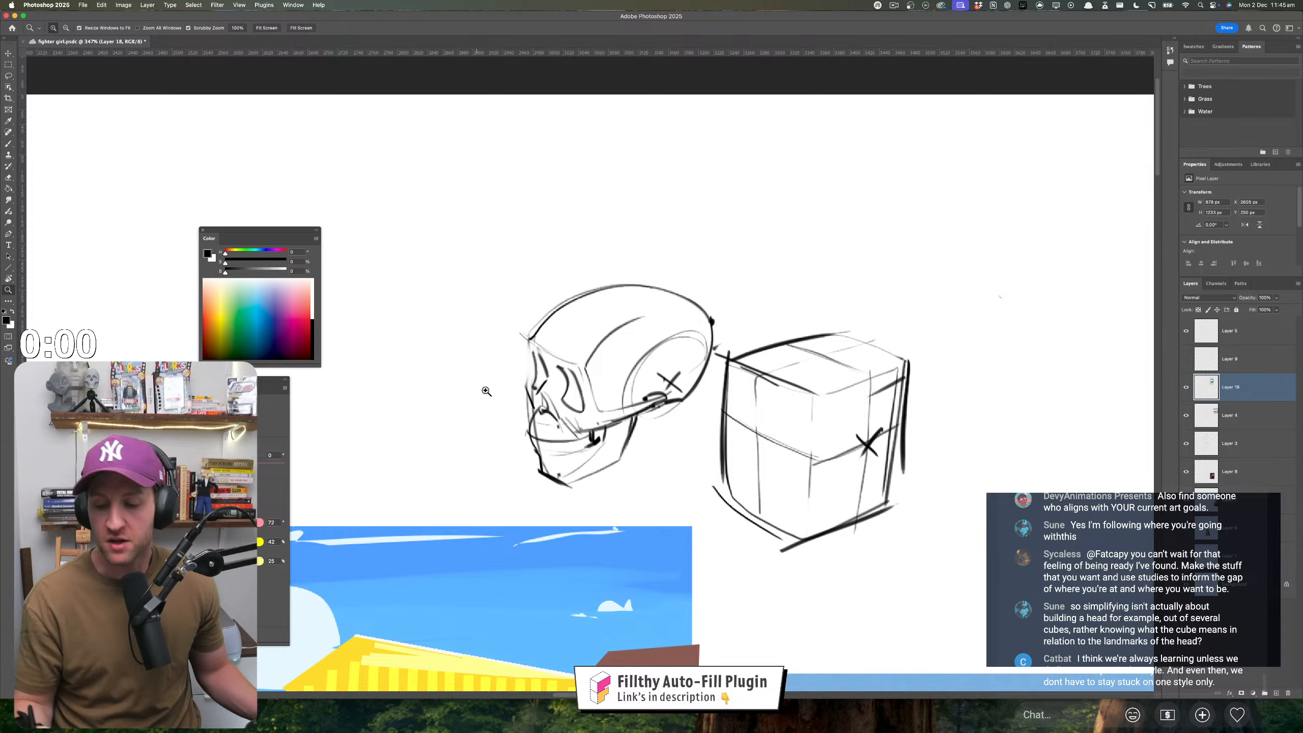
- Sketch a simplified rounded head in front of the skull, with a tapering jaw, domed cranium and an ear
left_click_drag(485, 387, 537, 410)
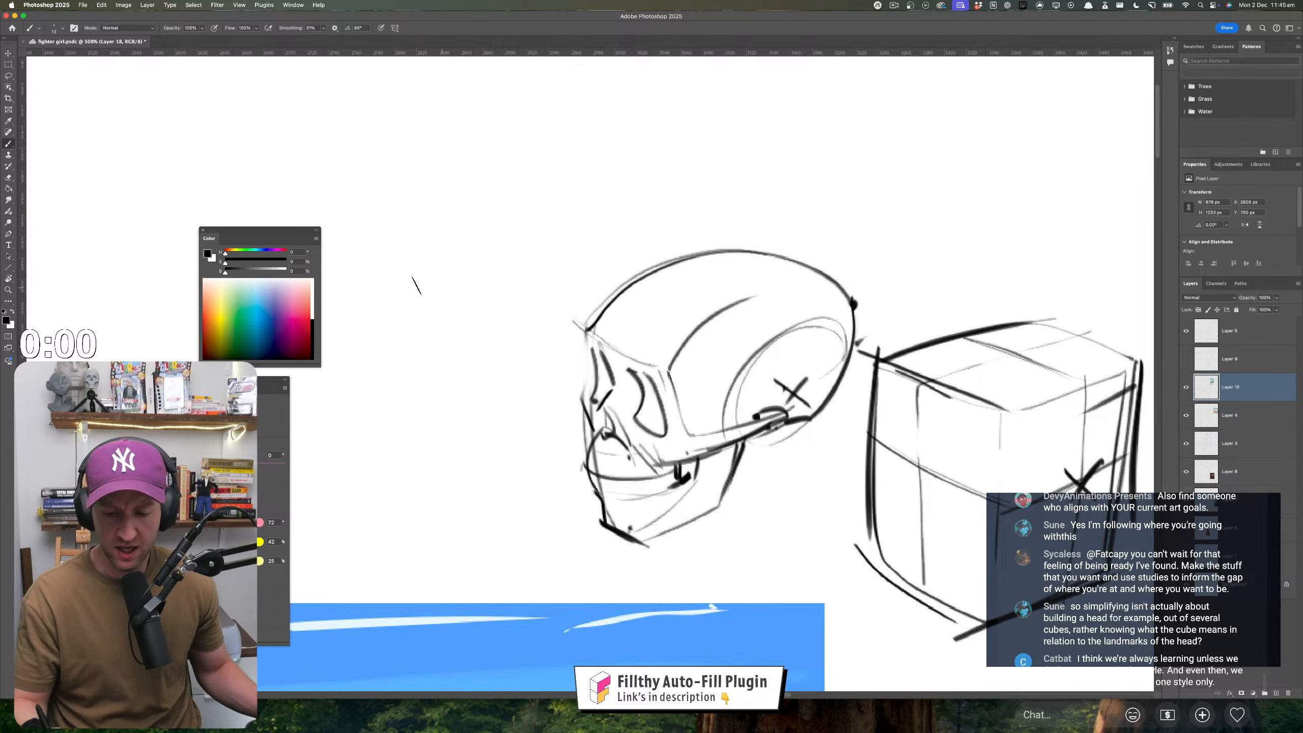
mouse_move(362, 338)
left_mouse_down()
mouse_move(368, 427)
mouse_move(402, 488)
mouse_move(494, 422)
left_mouse_up()
left_click_drag(488, 372, 490, 441)
left_click_drag(487, 454, 490, 472)
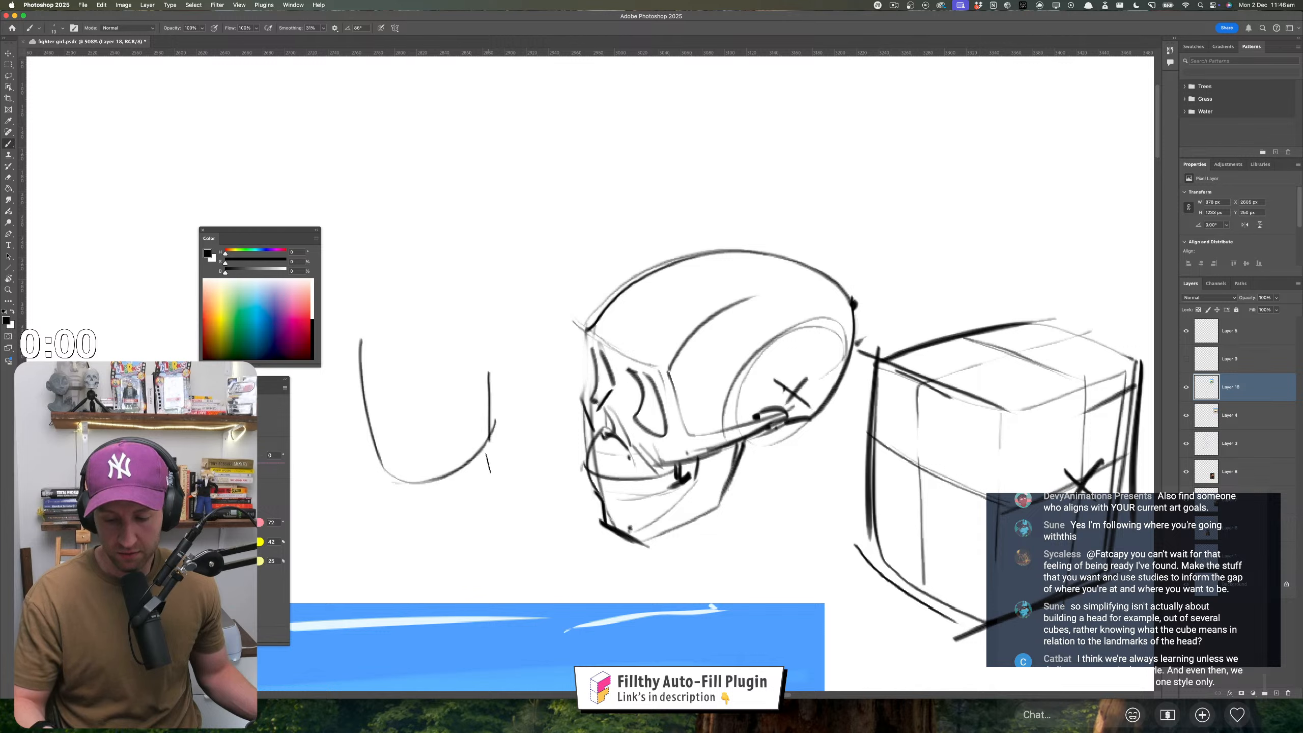
key("super+z")
mouse_move(359, 339)
left_mouse_down()
mouse_move(386, 269)
mouse_move(478, 293)
left_mouse_up()
key("super+z")
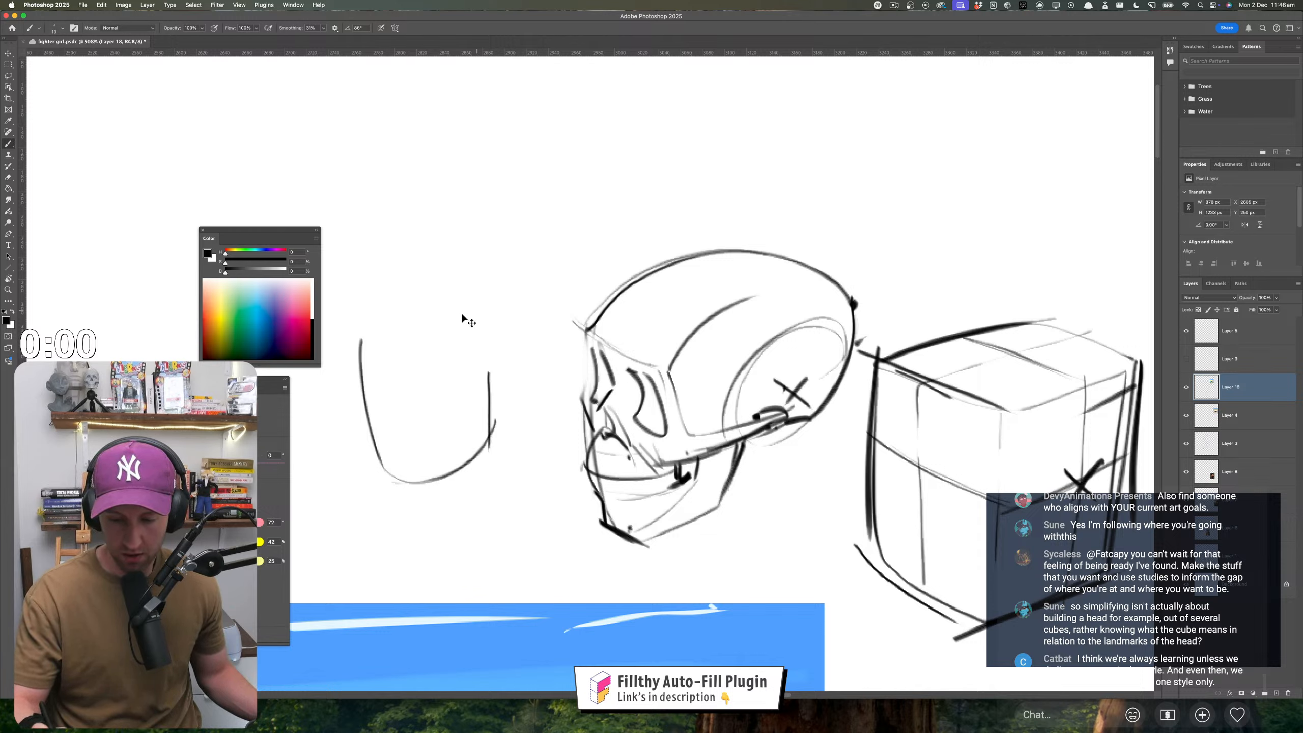
left_click_drag(390, 379, 440, 281)
mouse_move(354, 330)
left_mouse_down()
mouse_move(469, 263)
mouse_move(487, 384)
mouse_move(505, 336)
mouse_move(500, 426)
left_mouse_up()
left_click_drag(500, 341, 484, 429)
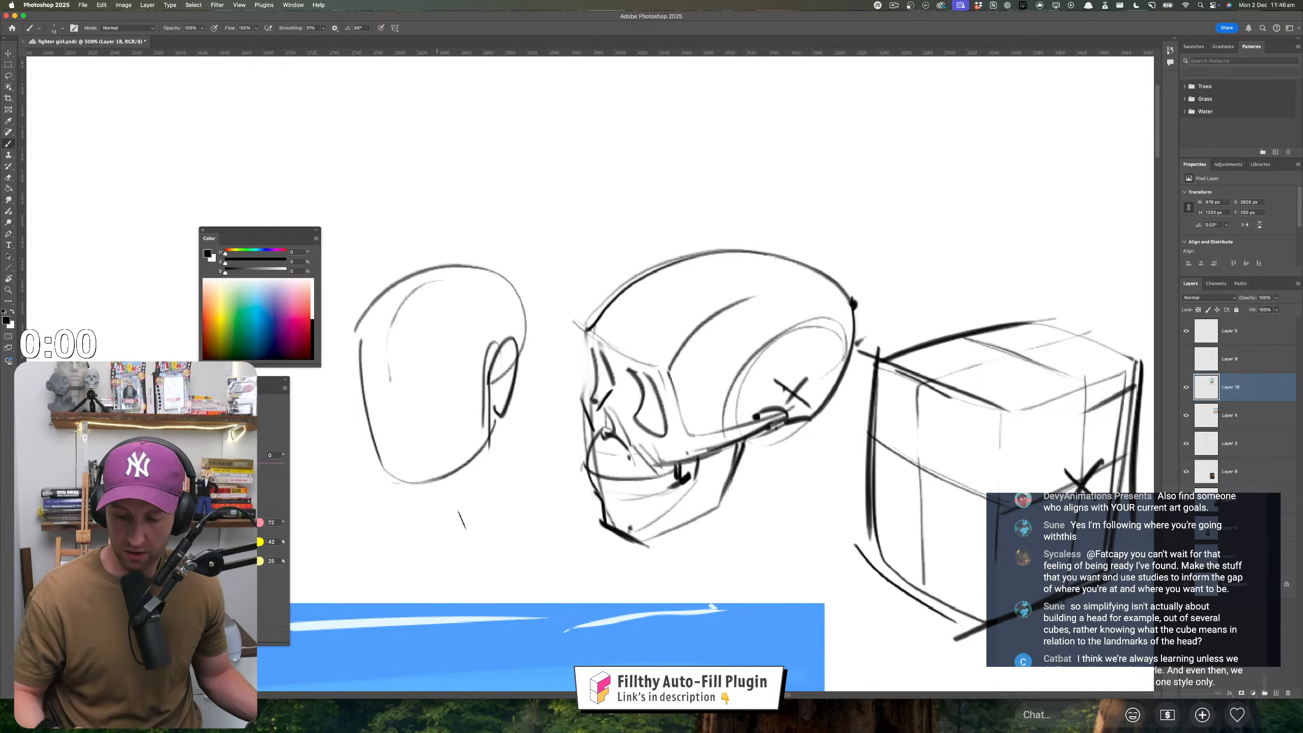
- Sketch a tapered cylinder inside the rounded head, with ellipses at the forehead and chin joined by straight sides
left_click_drag(493, 490, 502, 494)
mouse_move(501, 422)
left_mouse_down()
mouse_move(465, 471)
mouse_move(383, 459)
left_mouse_up()
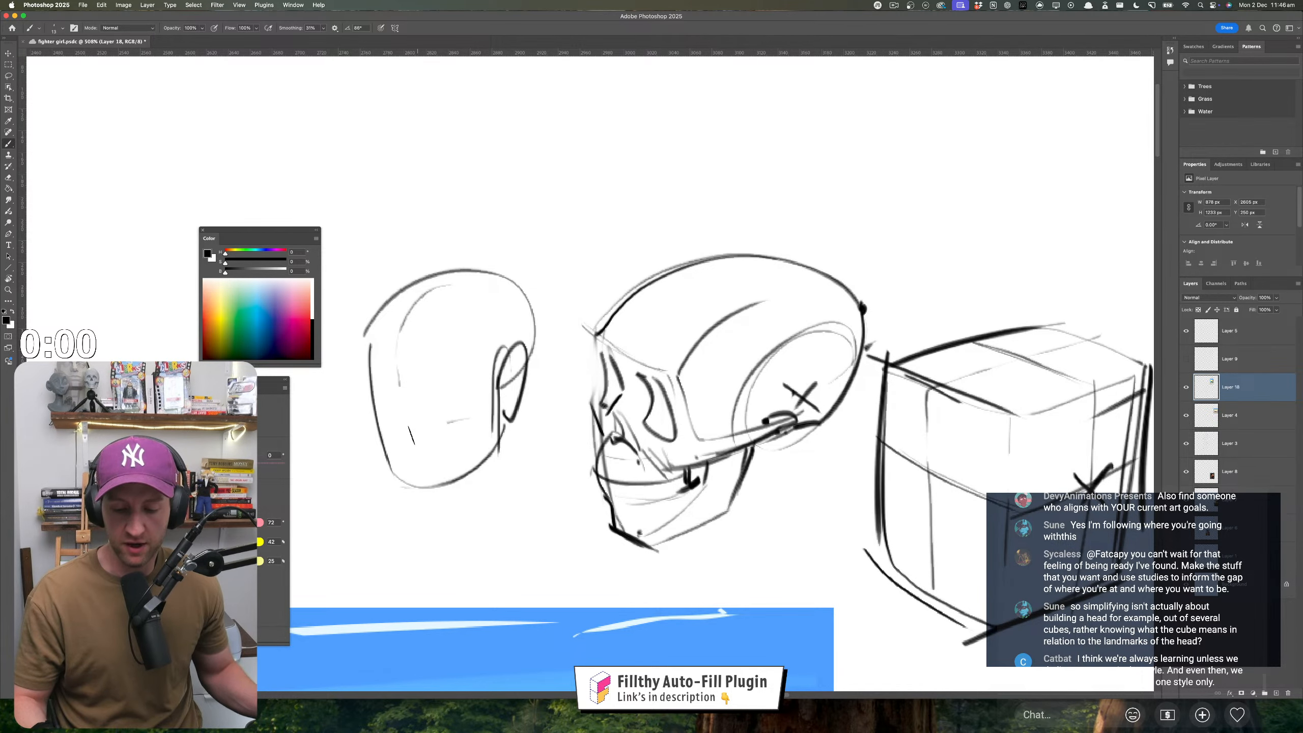
mouse_move(418, 426)
left_mouse_down()
mouse_move(453, 482)
mouse_move(474, 418)
mouse_move(408, 488)
mouse_move(497, 390)
left_mouse_up()
left_click_drag(412, 386, 368, 354)
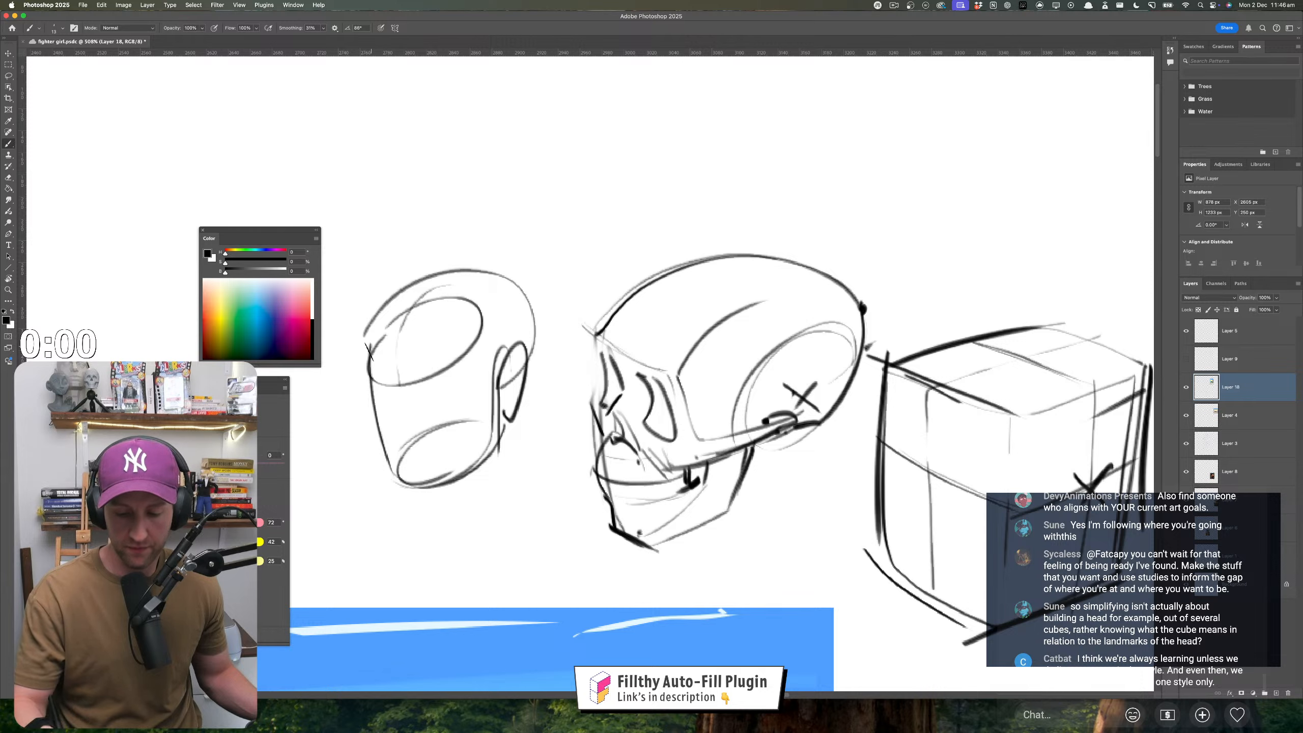
left_click_drag(483, 355, 499, 457)
mouse_move(499, 445)
left_mouse_down()
mouse_move(426, 494)
mouse_move(388, 471)
left_mouse_up()
key("z")
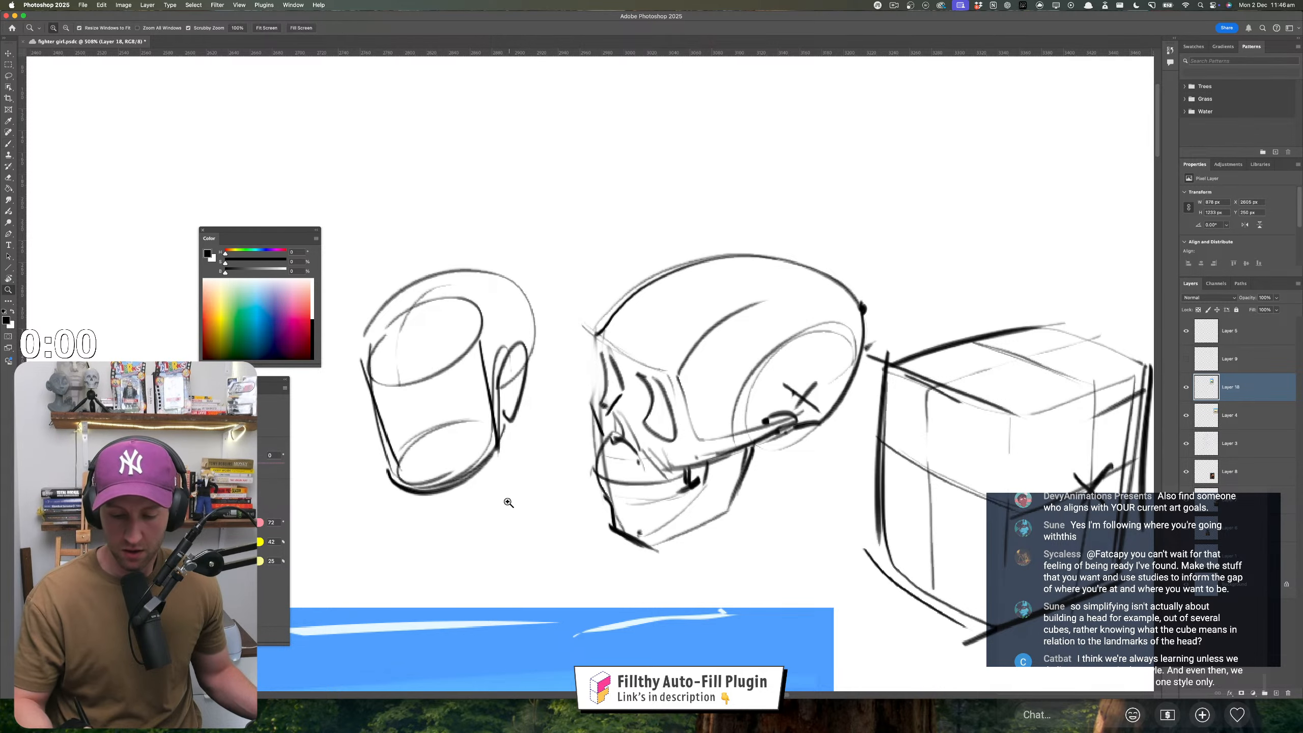
- Try a small angular form beside the rounded head, and undo it together with the cylinder construction
mouse_move(506, 502)
left_mouse_down()
mouse_move(458, 518)
mouse_move(529, 482)
left_mouse_up()
key("b")
left_click_drag(375, 349, 375, 378)
left_click_drag(376, 396, 380, 406)
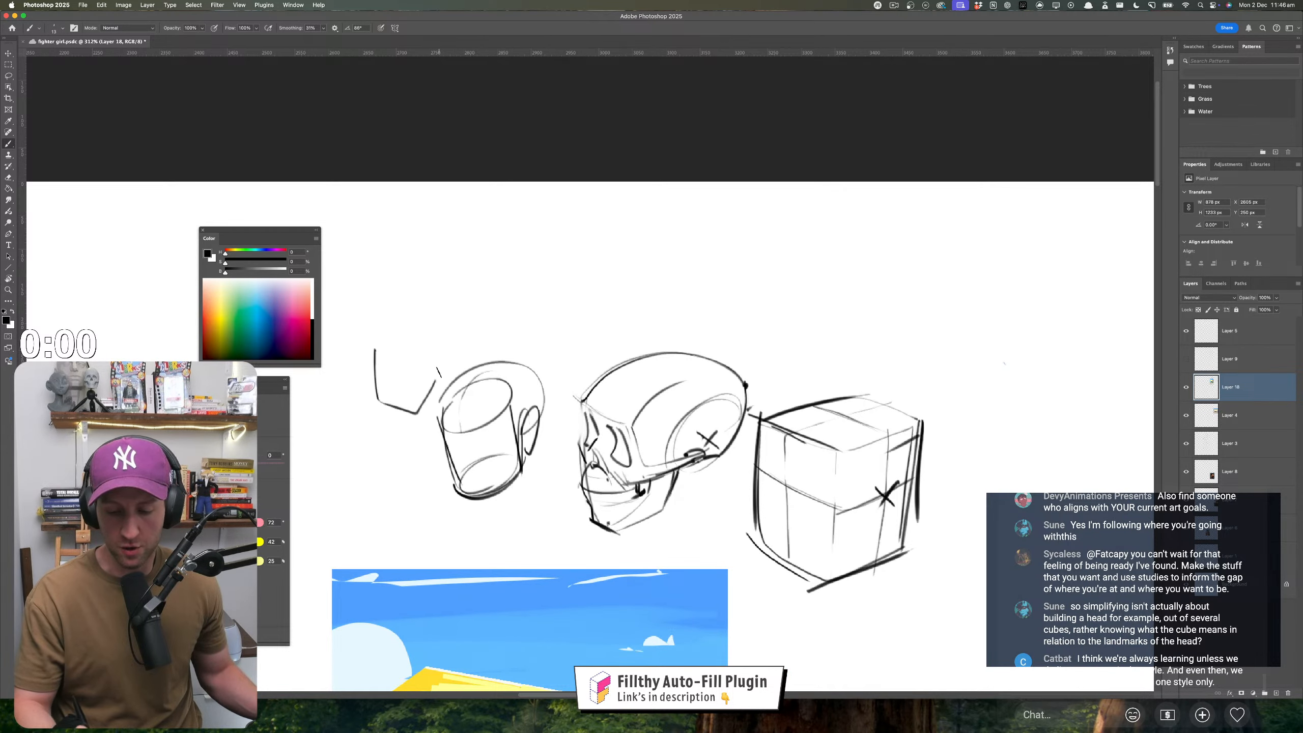
key("super+z")
key("super+z")
key("super+z")
key("super+z")
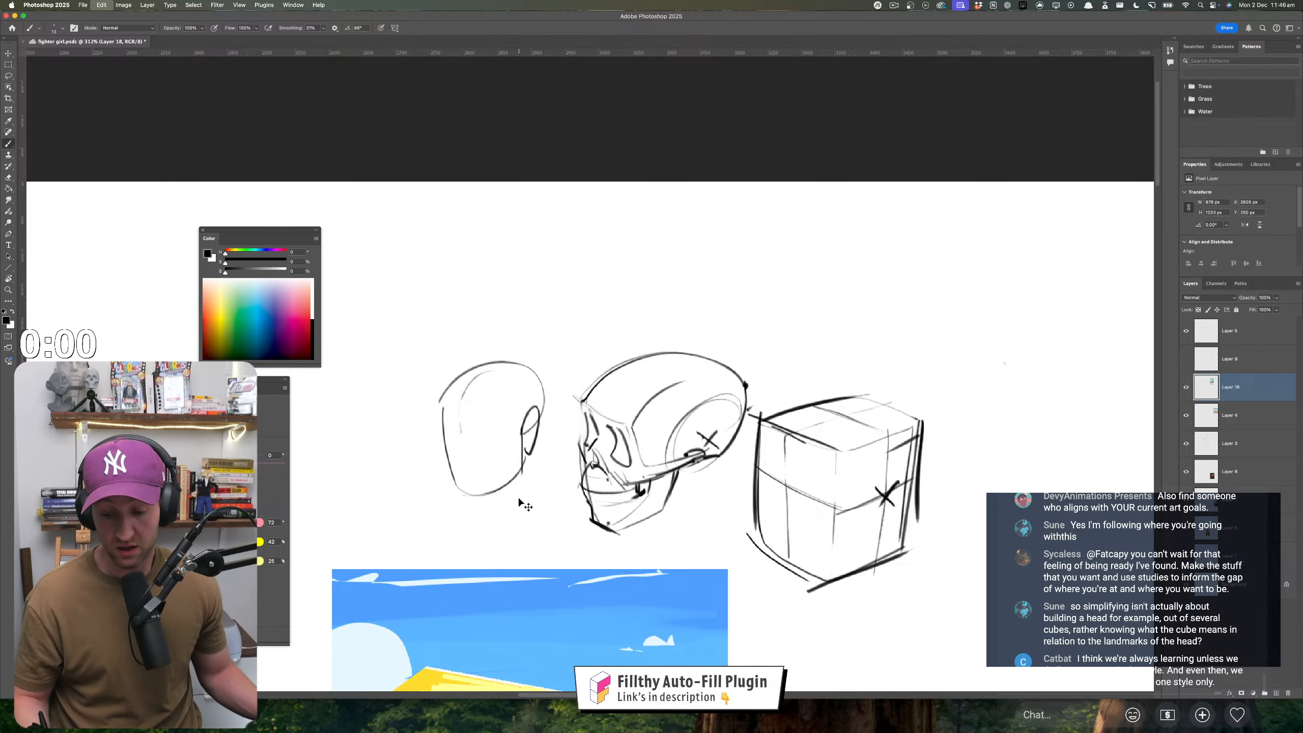
- Try a second cylinder construction over the rounded head, starting with an ellipse at the chin
key("z")
mouse_move(528, 485)
left_mouse_down()
mouse_move(565, 486)
mouse_move(468, 493)
left_mouse_up()
key("b")
mouse_move(435, 487)
left_mouse_down()
mouse_move(426, 459)
mouse_move(483, 488)
left_mouse_up()
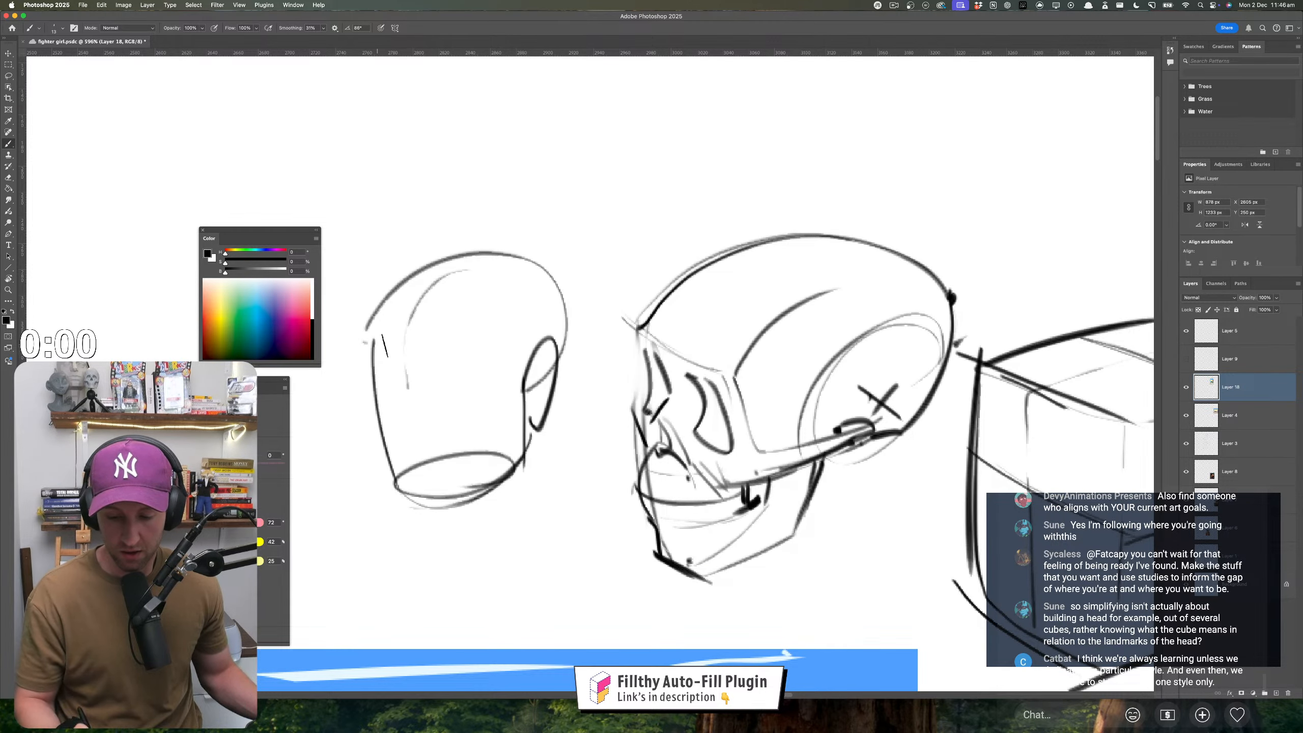
left_click_drag(368, 354, 498, 331)
left_click_drag(385, 326, 505, 297)
key("super+z")
key("super+z")
key("super+z")
key("super+z")
- Sketch a cup-like tapered cylinder with a wide elliptical rim on the blank canvas beside the rounded head
key("z")
mouse_move(504, 508)
left_mouse_down()
mouse_move(477, 506)
mouse_move(518, 505)
left_mouse_up()
key("b")
mouse_move(380, 474)
left_mouse_down()
mouse_move(431, 469)
mouse_move(382, 464)
mouse_move(496, 428)
left_mouse_up()
key("super+z")
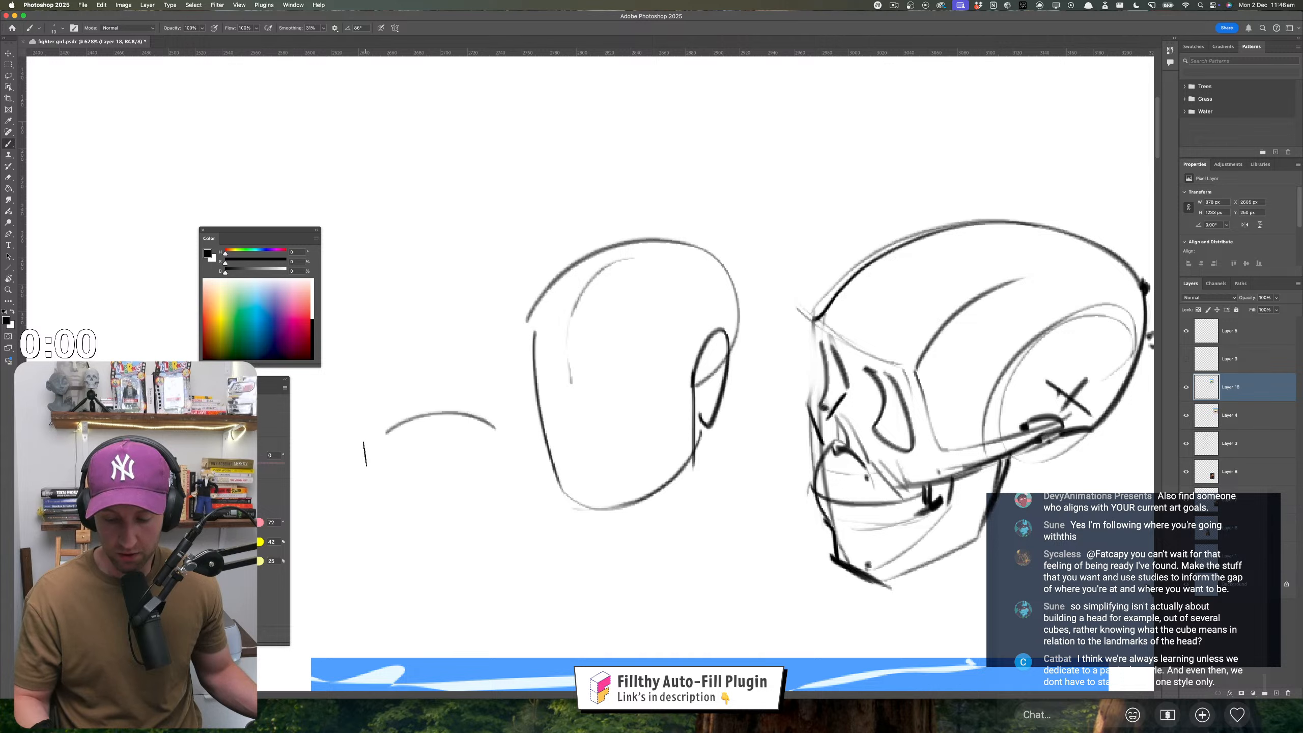
left_click_drag(365, 454, 511, 444)
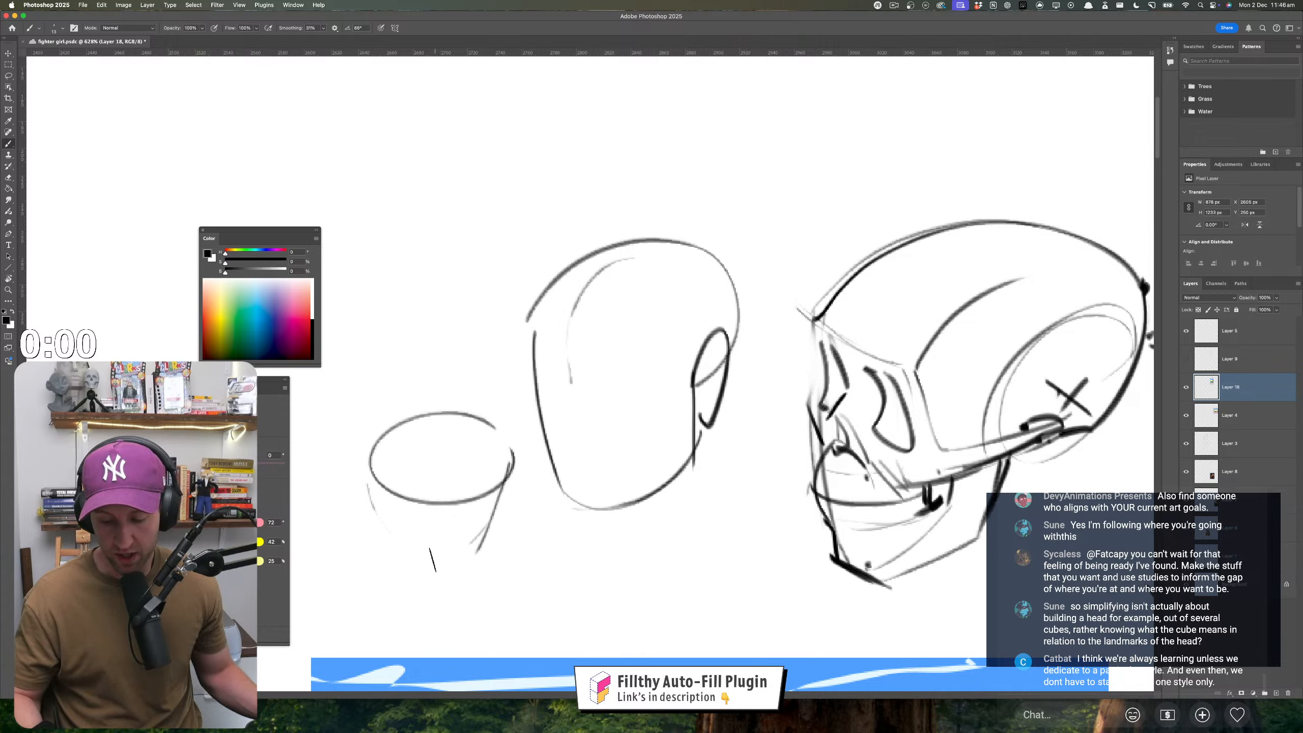
key("super+z")
mouse_move(365, 468)
left_mouse_down()
mouse_move(393, 537)
mouse_move(496, 547)
mouse_move(515, 472)
mouse_move(486, 564)
mouse_move(491, 548)
mouse_move(438, 568)
mouse_move(402, 556)
mouse_move(498, 537)
left_mouse_up()
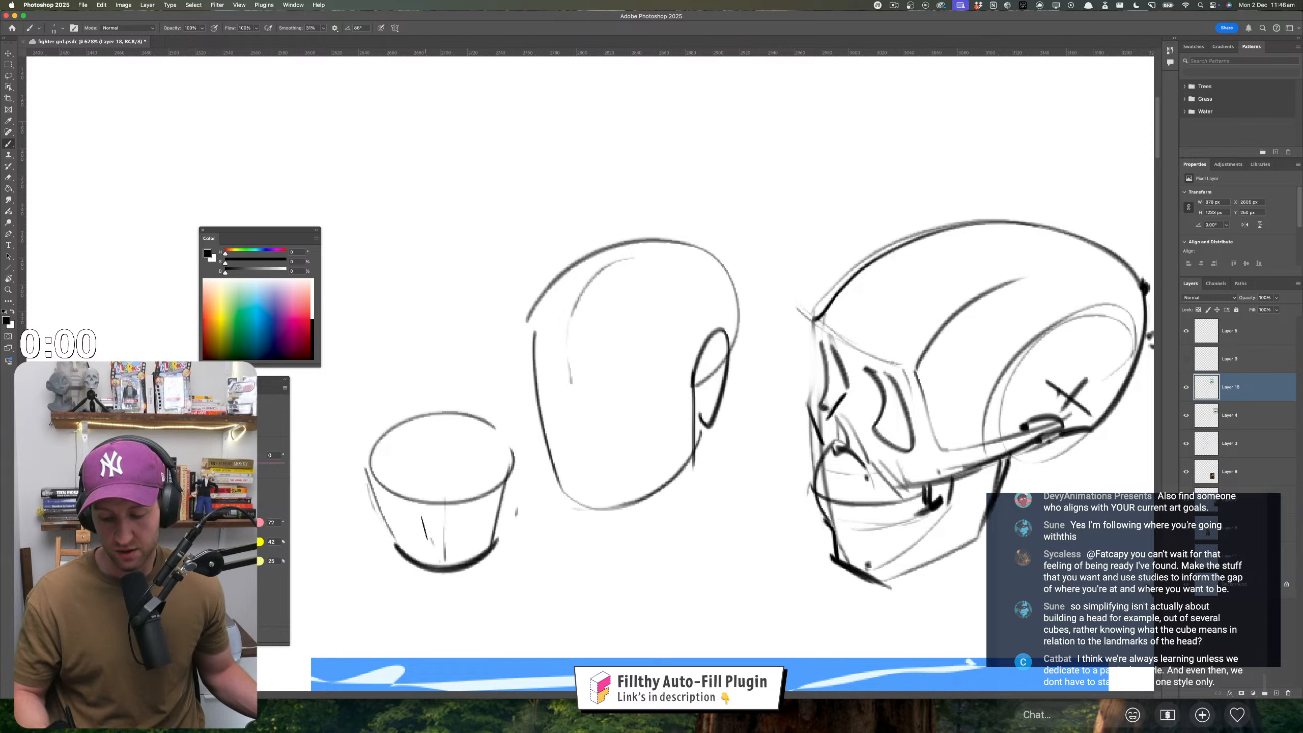
- Turn the tapered cylinder into a downward-tilted face with a V-shaped nose, brow strokes and an ear
key("super+z")
key("super+z")
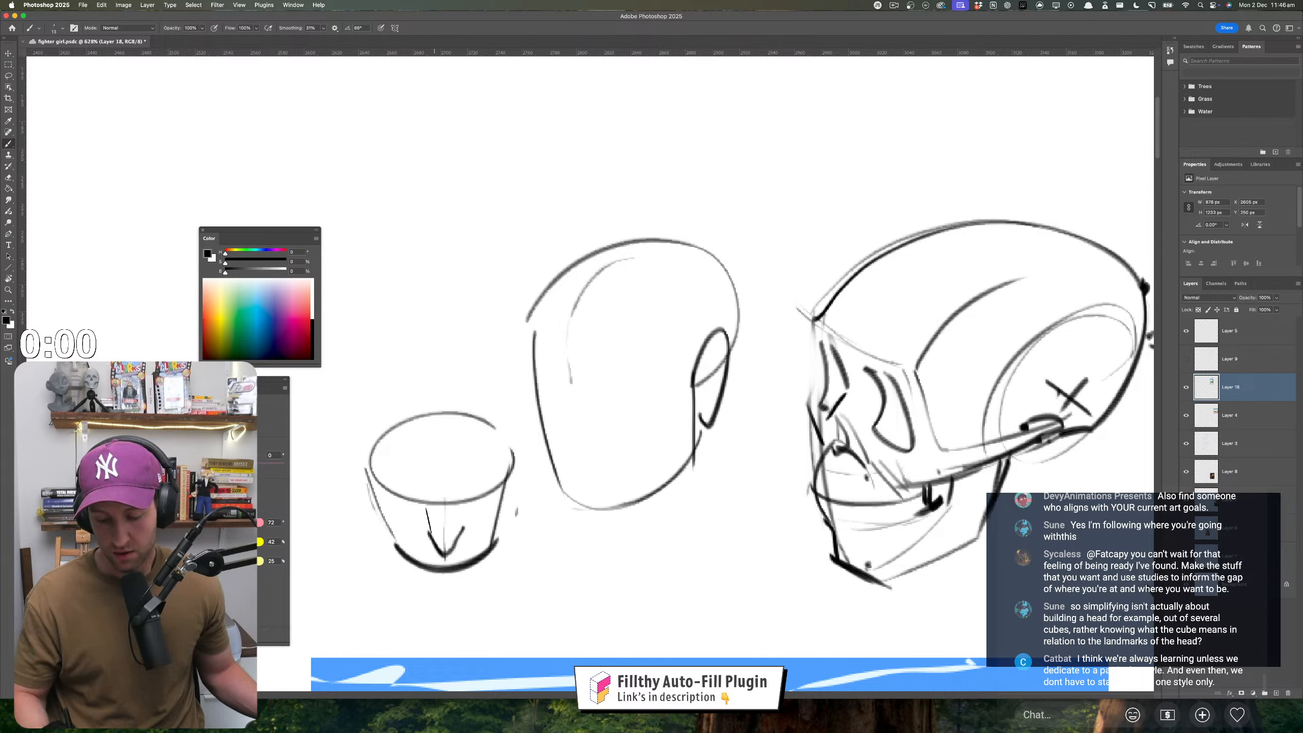
key("super+z")
key("super+z")
left_click_drag(382, 482, 387, 504)
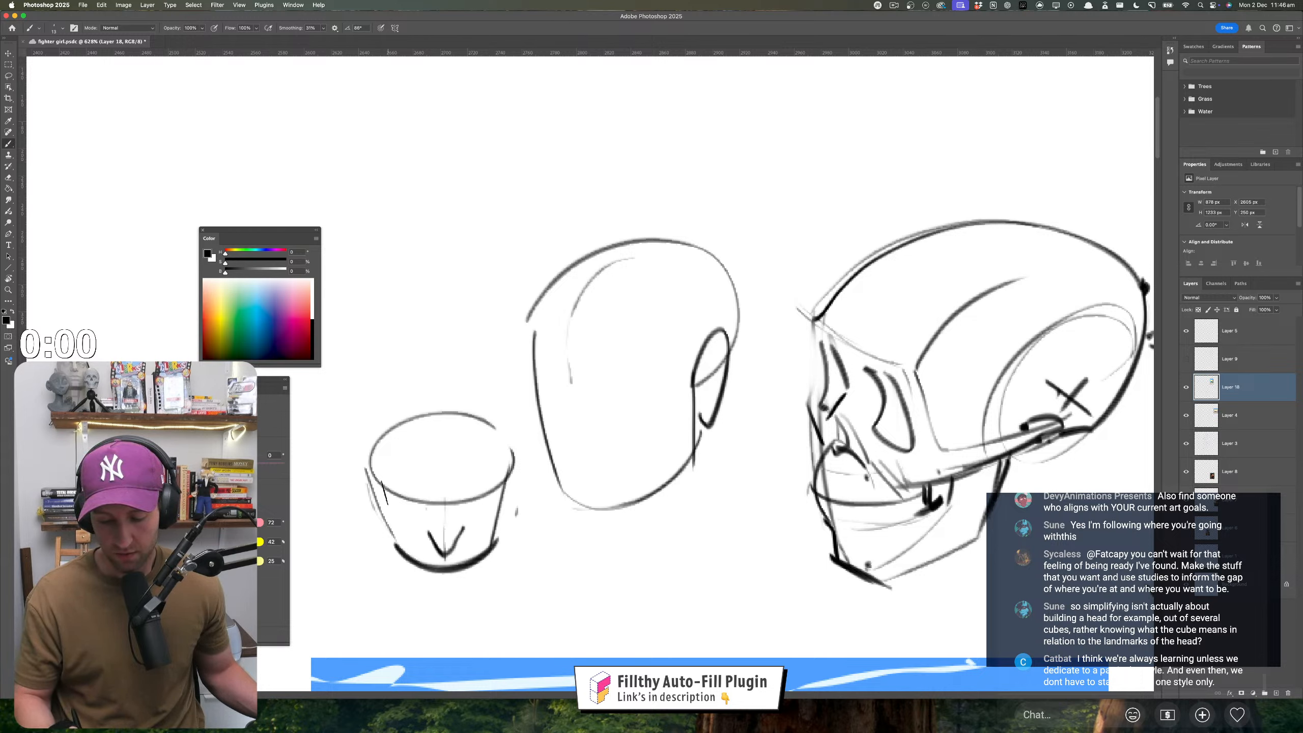
left_click_drag(513, 454, 506, 515)
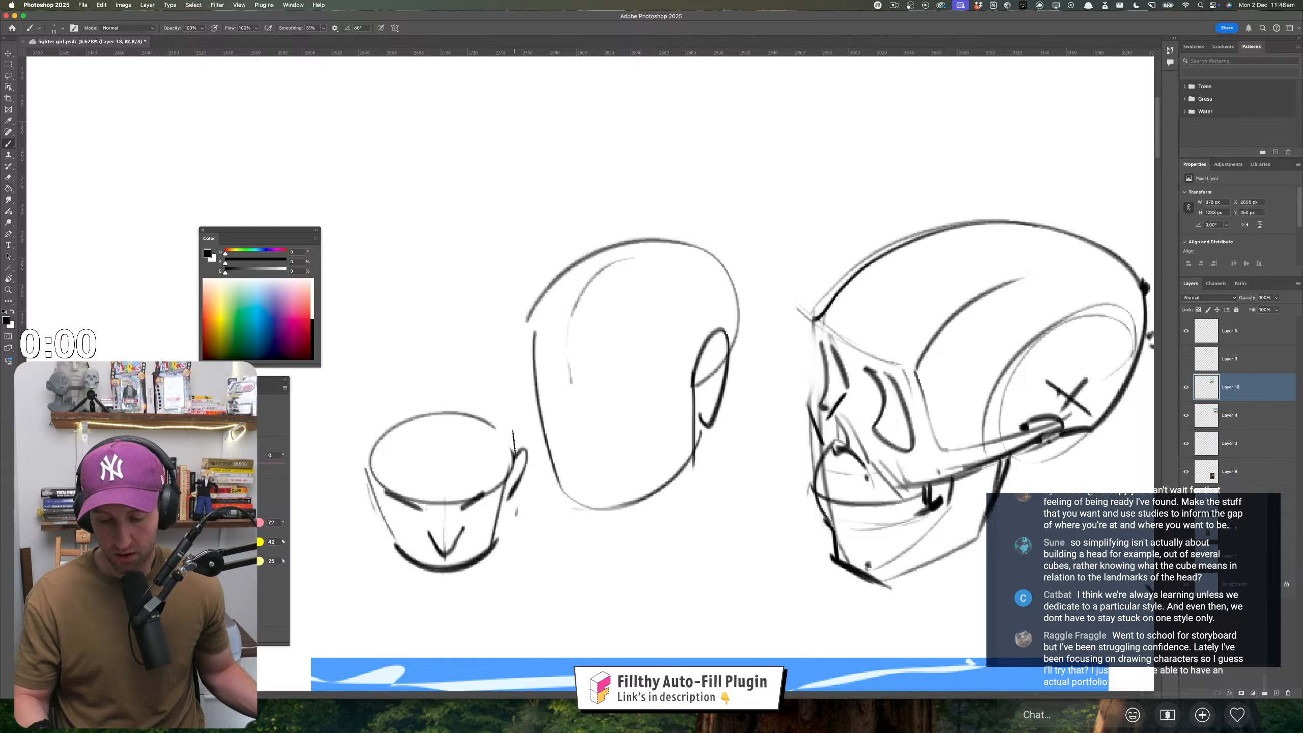
- Extend the tilted face upward with forehead sides and a curved top plane, and add the second ear
mouse_move(512, 451)
left_mouse_down()
mouse_move(506, 394)
mouse_move(415, 370)
mouse_move(376, 380)
left_mouse_up()
left_click_drag(512, 333, 517, 357)
left_click_drag(379, 387, 362, 474)
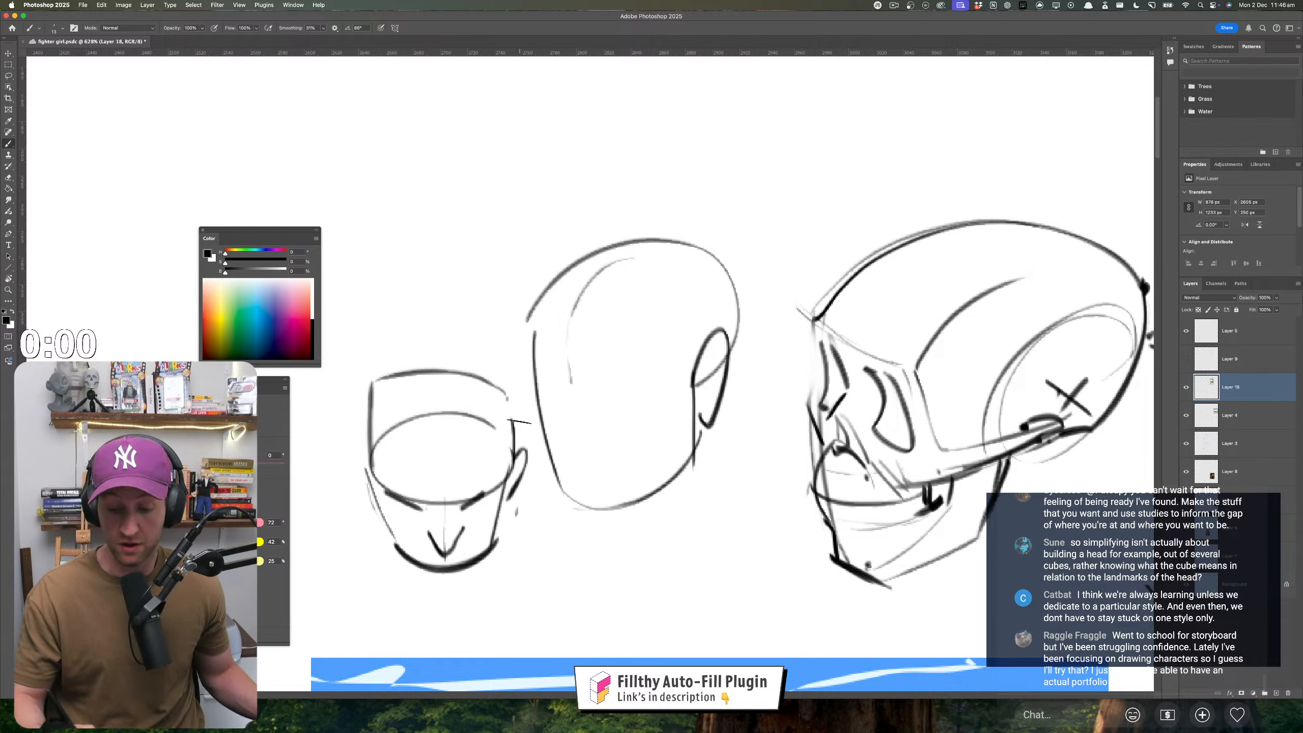
key("super+z")
key("super+z")
left_click_drag(388, 370, 370, 462)
left_click_drag(500, 378, 510, 427)
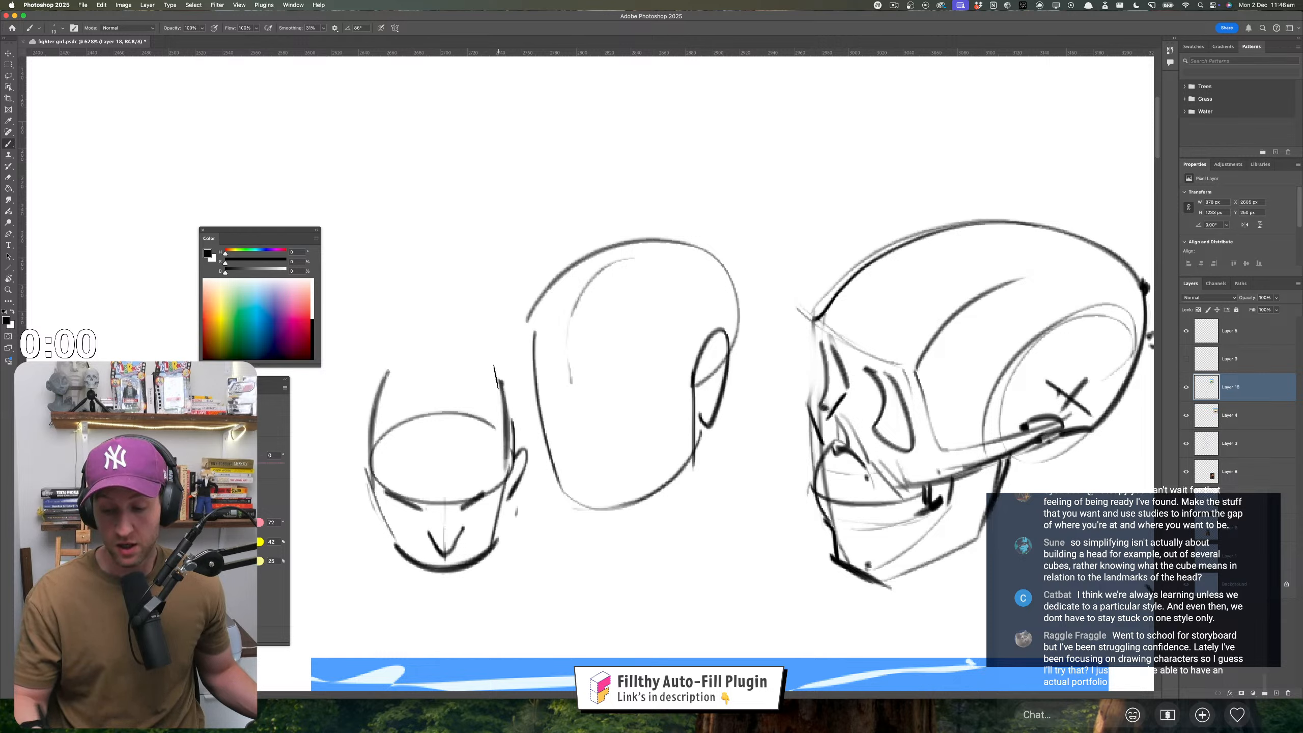
mouse_move(500, 381)
left_mouse_down()
mouse_move(386, 380)
mouse_move(528, 407)
left_mouse_up()
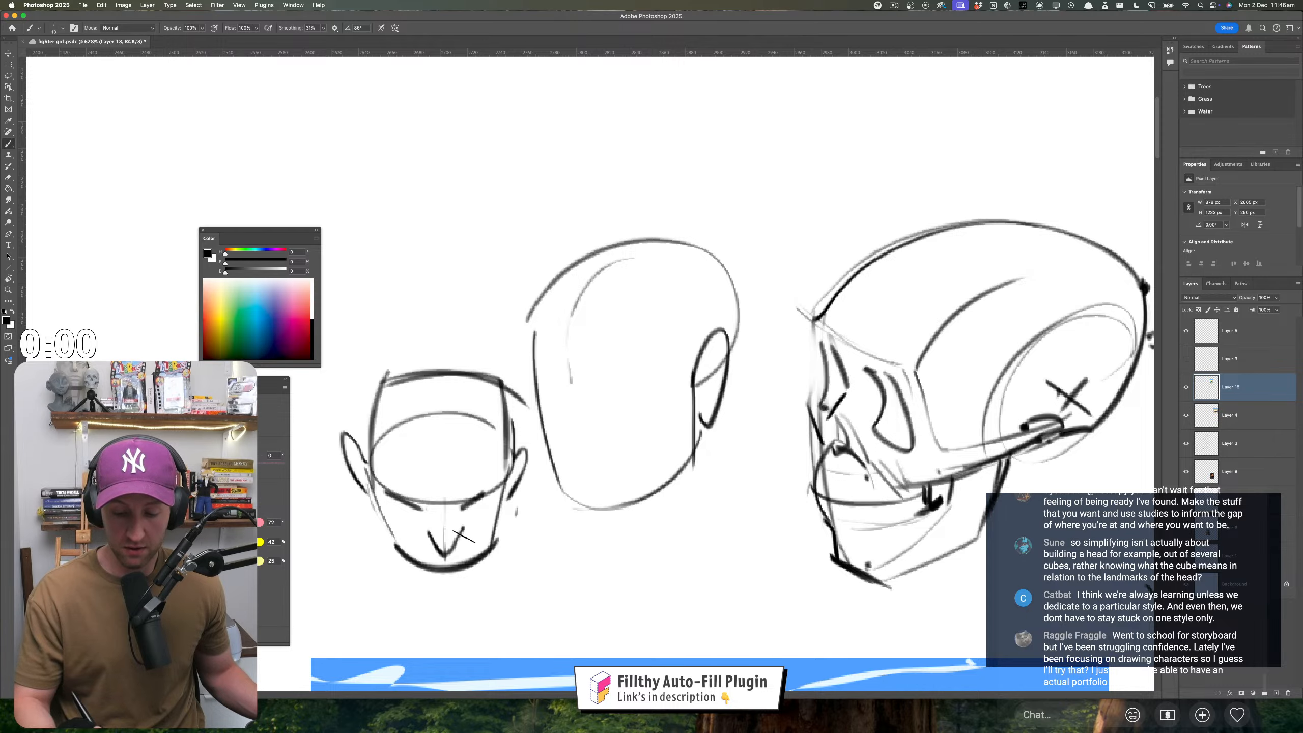
- Draw loose shoulder lines on both sides of the tilted head
left_click_drag(524, 513, 452, 518)
mouse_move(567, 549)
left_mouse_down()
mouse_move(538, 430)
mouse_move(548, 425)
left_mouse_up()
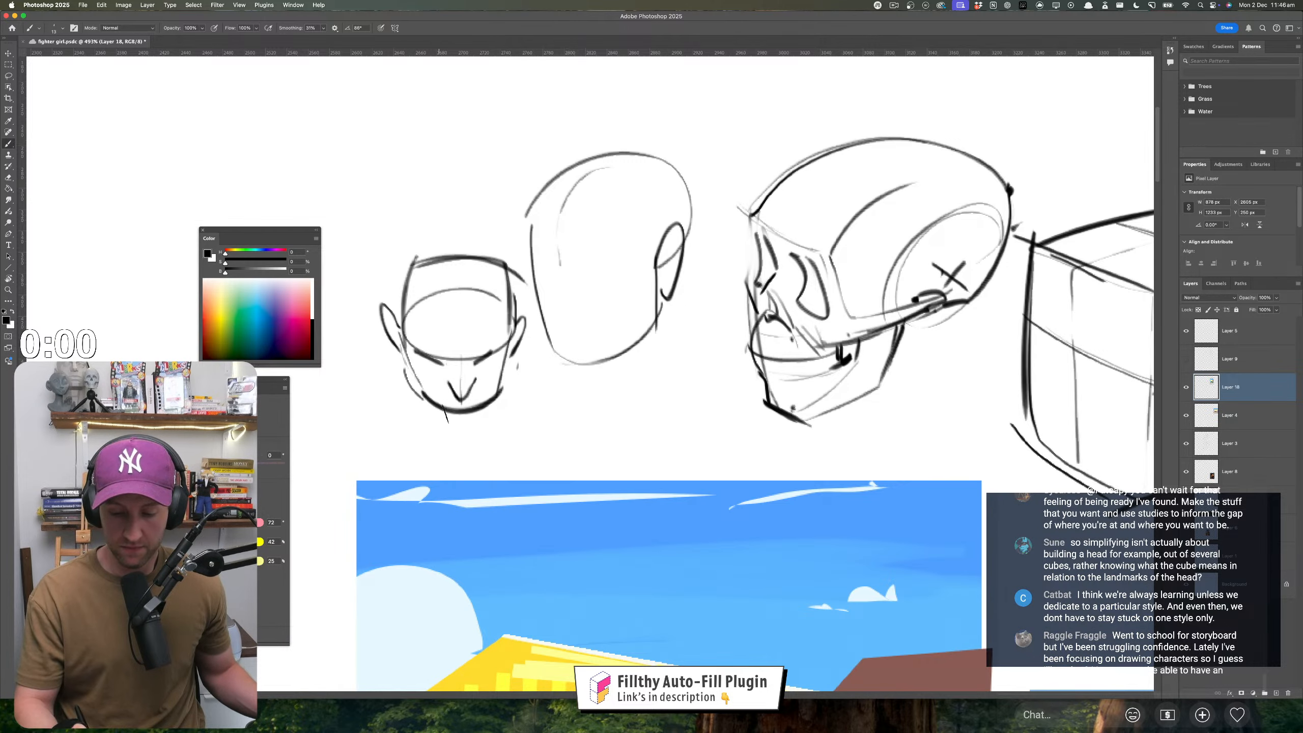
mouse_move(513, 359)
left_mouse_down()
mouse_move(568, 407)
mouse_move(519, 440)
mouse_move(518, 405)
mouse_move(404, 439)
mouse_move(402, 472)
mouse_move(519, 514)
mouse_move(478, 492)
mouse_move(500, 430)
mouse_move(514, 456)
left_mouse_up()
- Darken the skull's temple edge and cheekbone line to emphasise the turn between the front and side planes
key("z")
mouse_move(704, 440)
left_mouse_down()
mouse_move(585, 453)
mouse_move(597, 452)
left_mouse_up()
key("b")
left_click_drag(737, 310, 738, 324)
mouse_move(724, 224)
left_mouse_down()
mouse_move(651, 262)
mouse_move(726, 219)
mouse_move(650, 226)
mouse_move(655, 274)
left_mouse_up()
key("ctrl+z")
key("z")
left_click_drag(487, 417, 518, 394)
key("ctrl+z")
key("b")
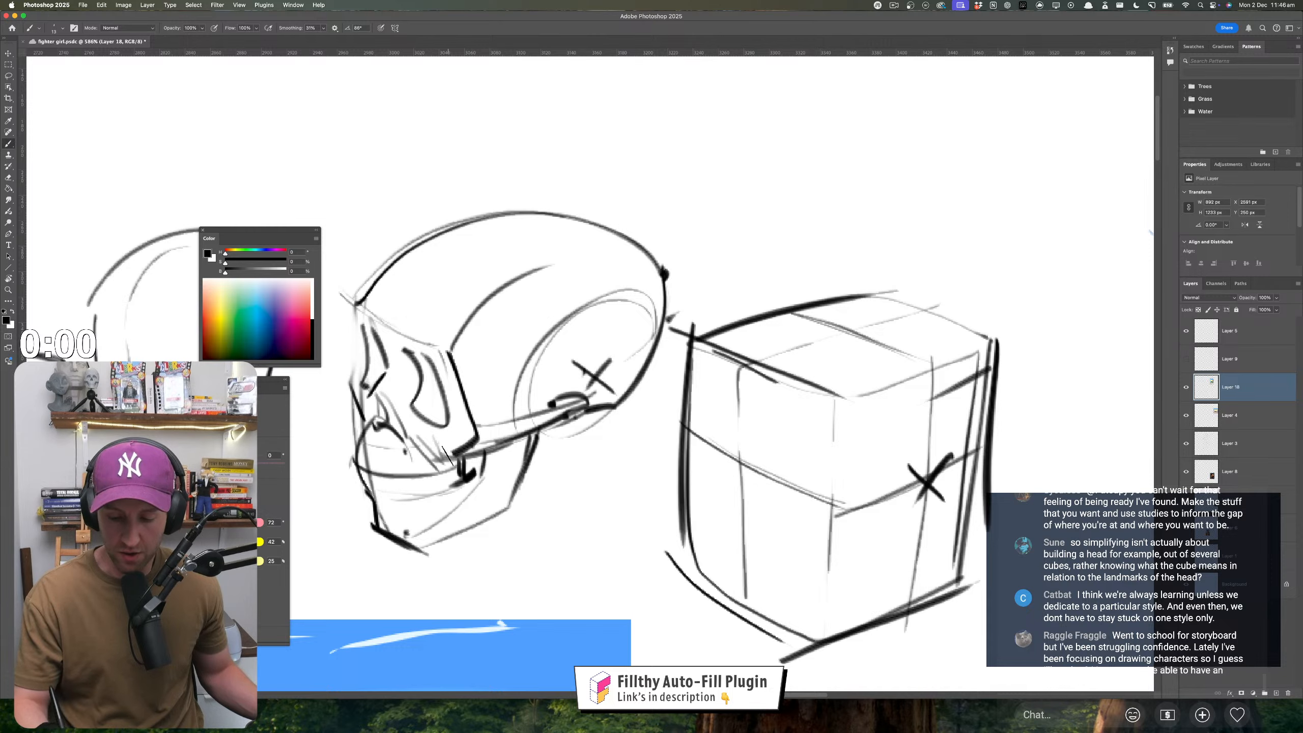
- Add a brow line across the rounded head and strengthen the curved temple line on the skull
key("z")
mouse_move(605, 515)
left_mouse_down()
mouse_move(558, 515)
mouse_move(475, 410)
left_mouse_up()
left_click_drag(576, 432, 580, 419)
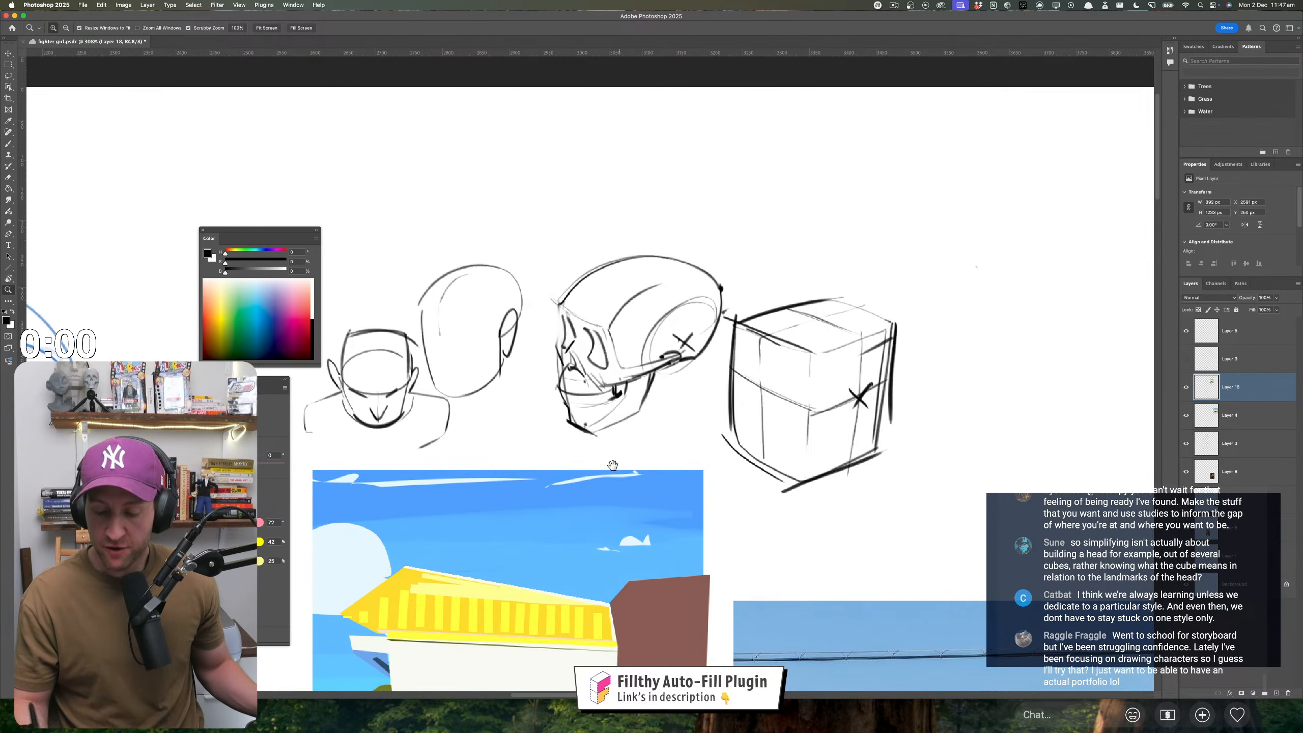
key("b")
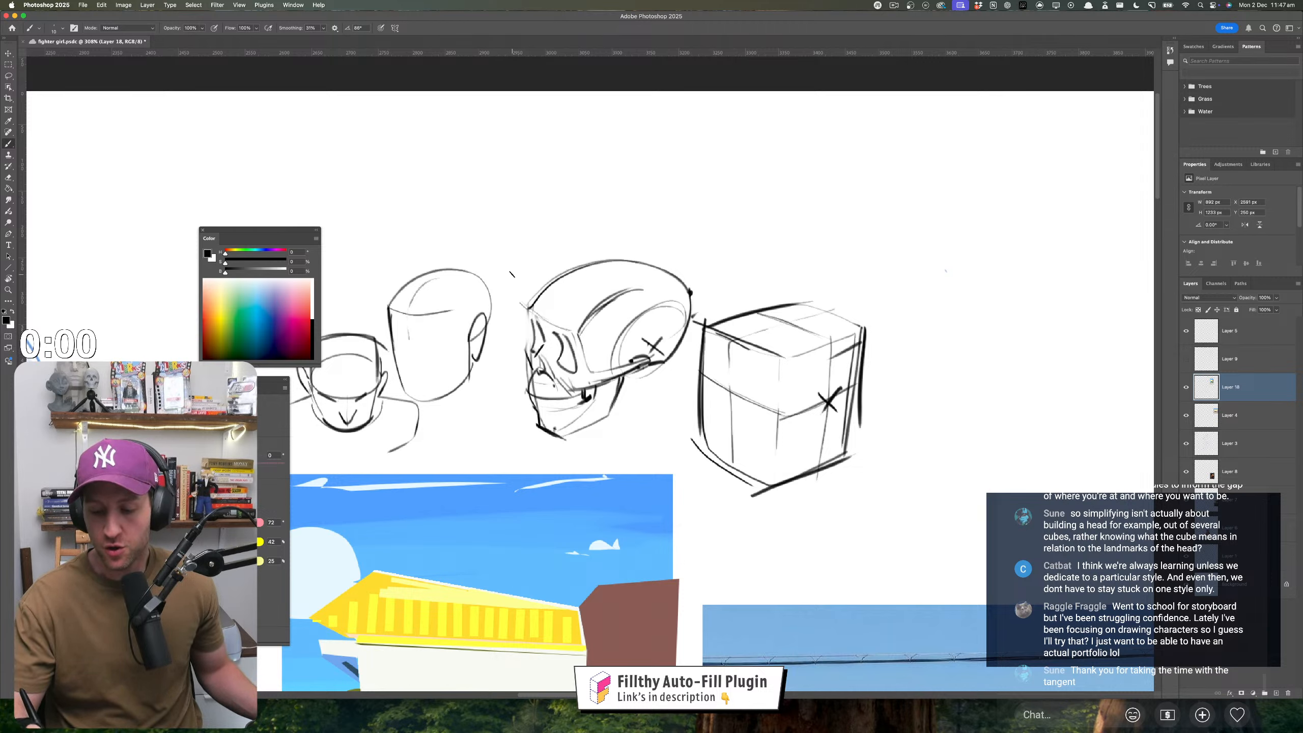
- Try enclosing the skull in a perspective box with vertical edges and angled top and bottom edges
left_click_drag(512, 274, 529, 432)
left_click_drag(578, 276, 579, 456)
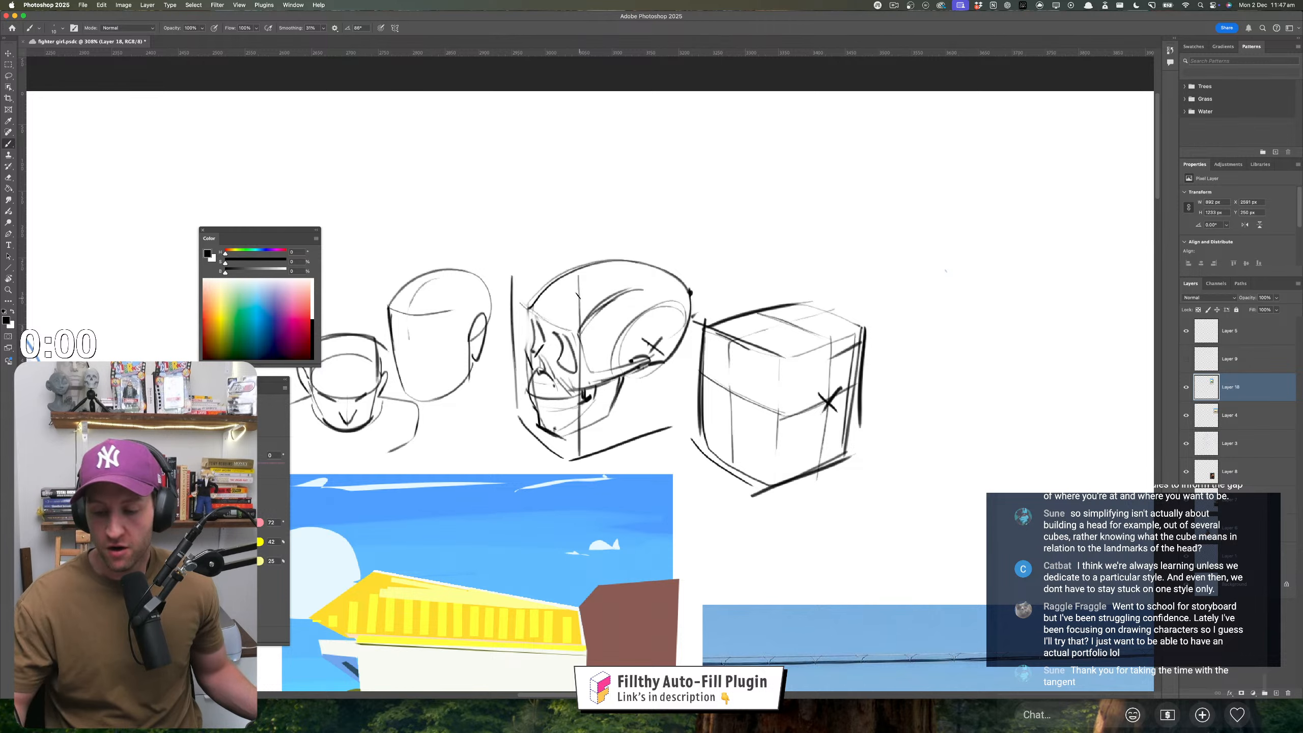
left_click_drag(506, 258, 668, 233)
key("super+z")
key("super+z")
key("super+z")
key("super+z")
key("super+z")
key("super+z")
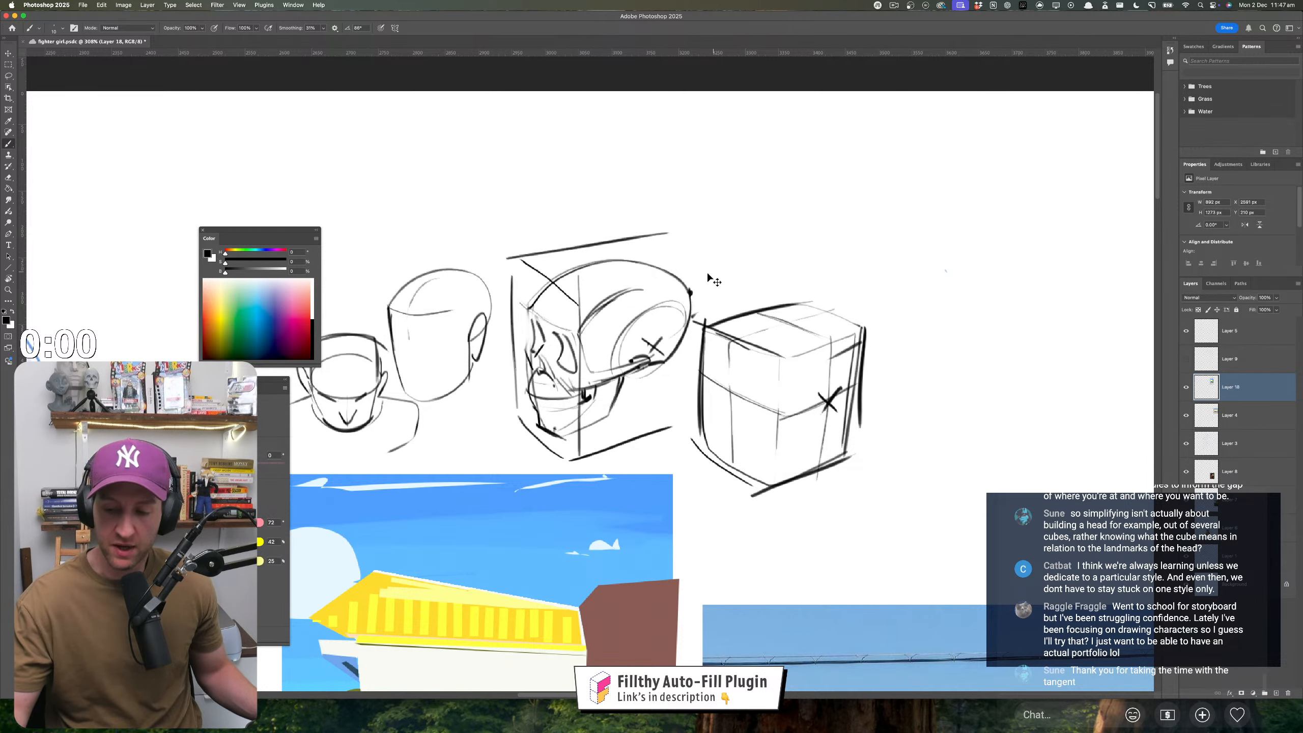
- Examine the stylised shopfront painting next to its reference photo, comparing the simplified shapes
key("z")
left_click_drag(682, 445, 598, 446)
left_click_drag(700, 474, 544, 349)
left_click_drag(443, 488, 503, 496)
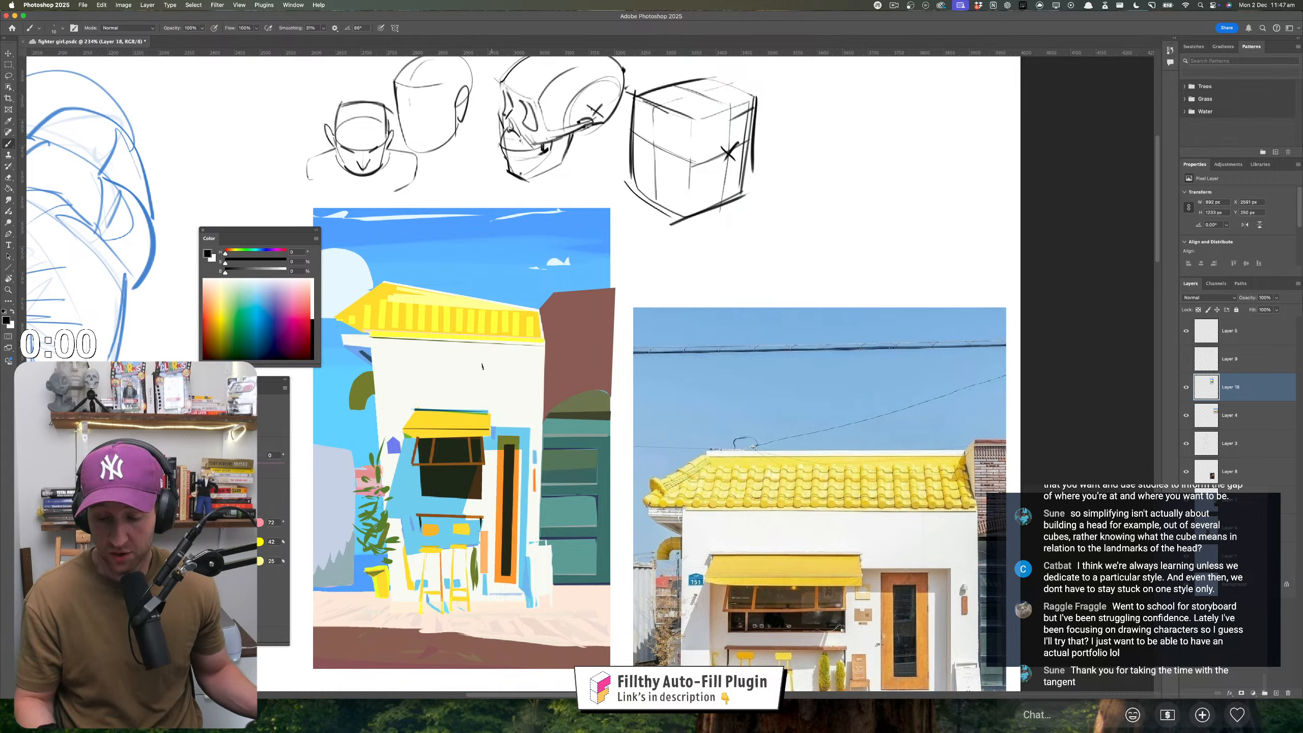
left_click_drag(442, 315, 469, 316)
left_click_drag(467, 410, 472, 377)
key("z")
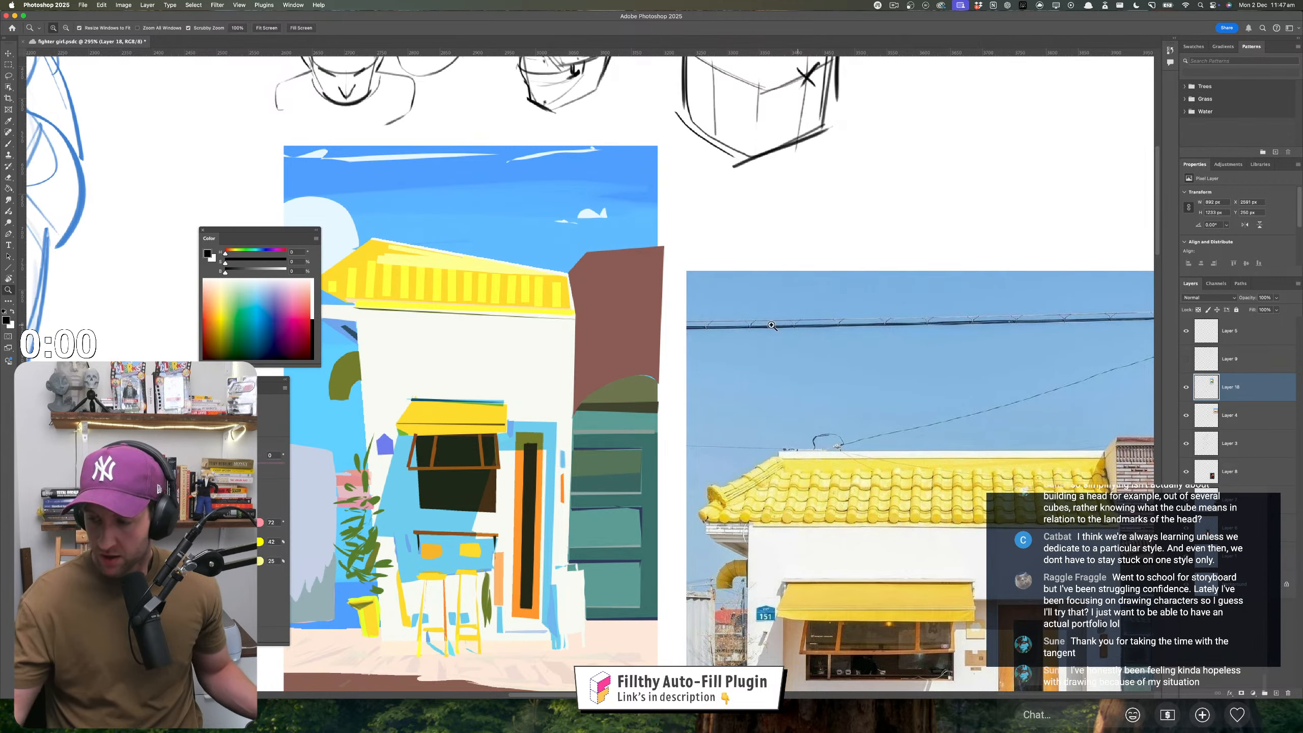
left_click_drag(683, 355, 713, 337)
left_click_drag(593, 293, 596, 331)
key("b")
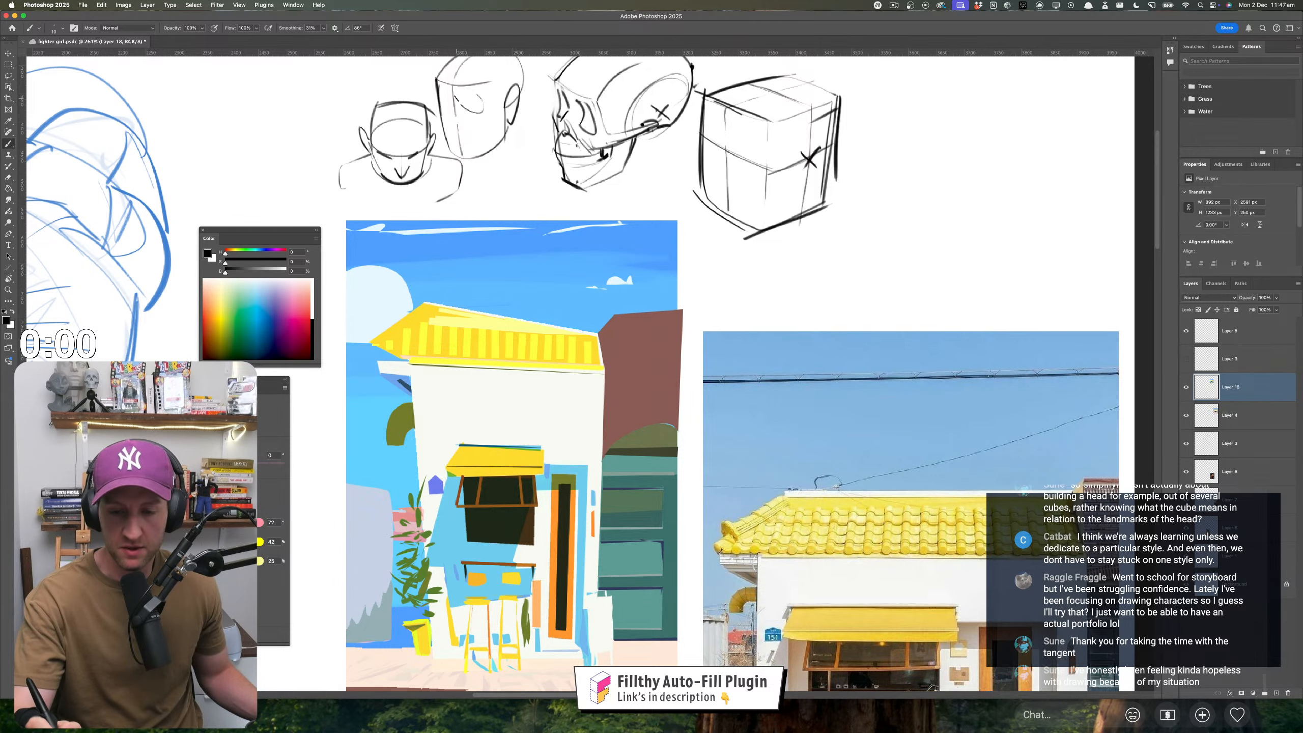
- Sample the pale yellow from the upper face of the painted shopfront roof
left_click_drag(512, 230, 532, 272)
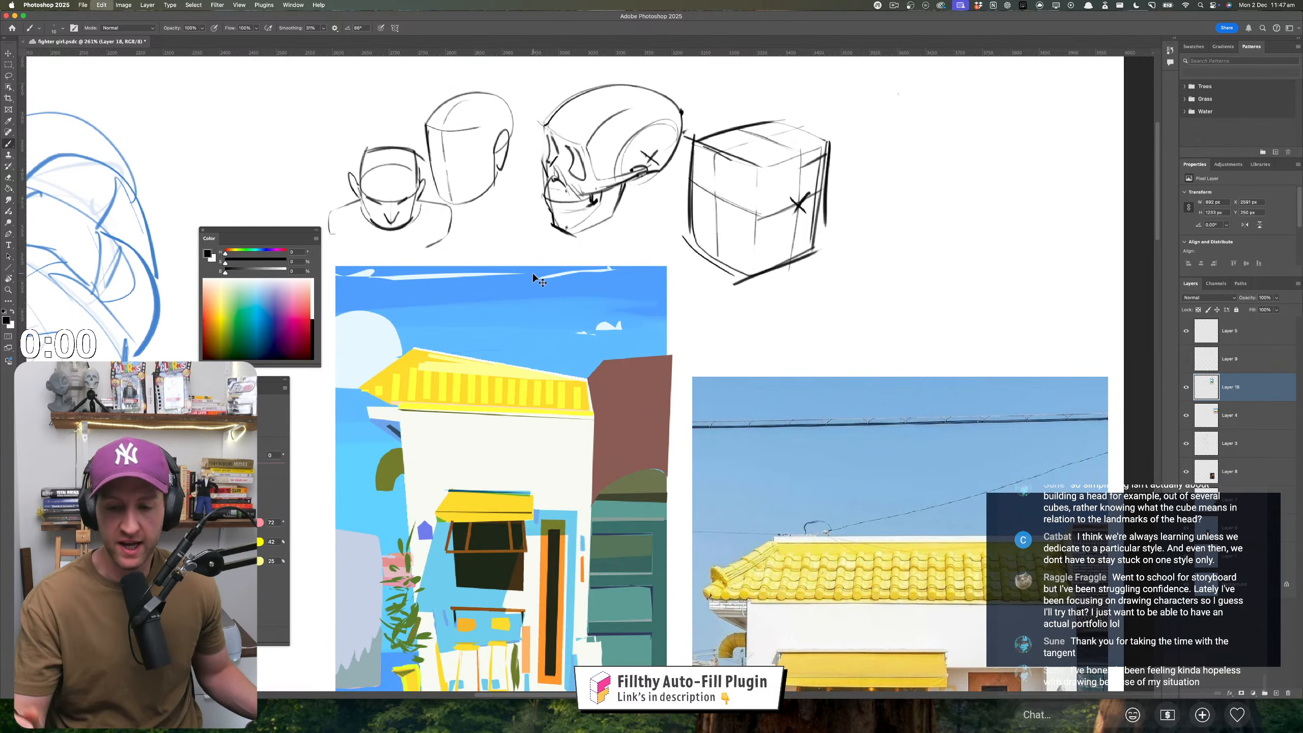
left_click_drag(597, 505, 567, 424)
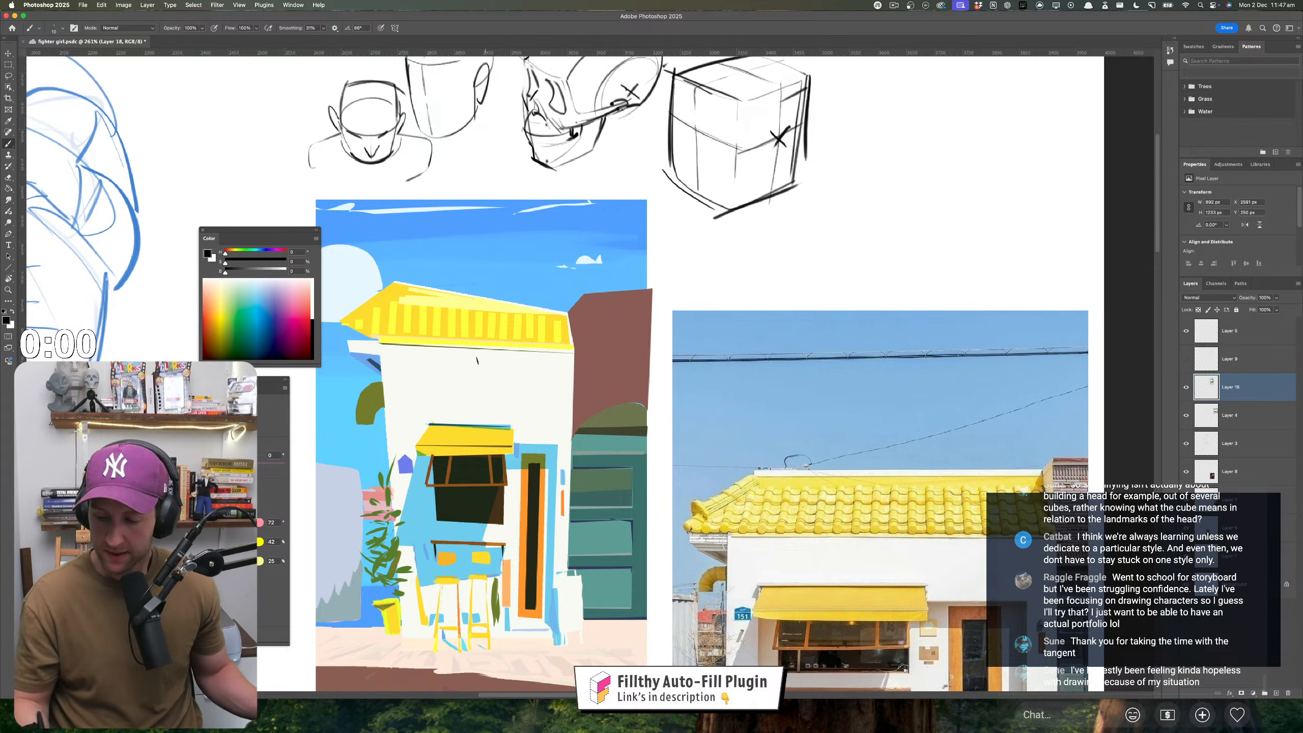
left_click(430, 294, "alt")
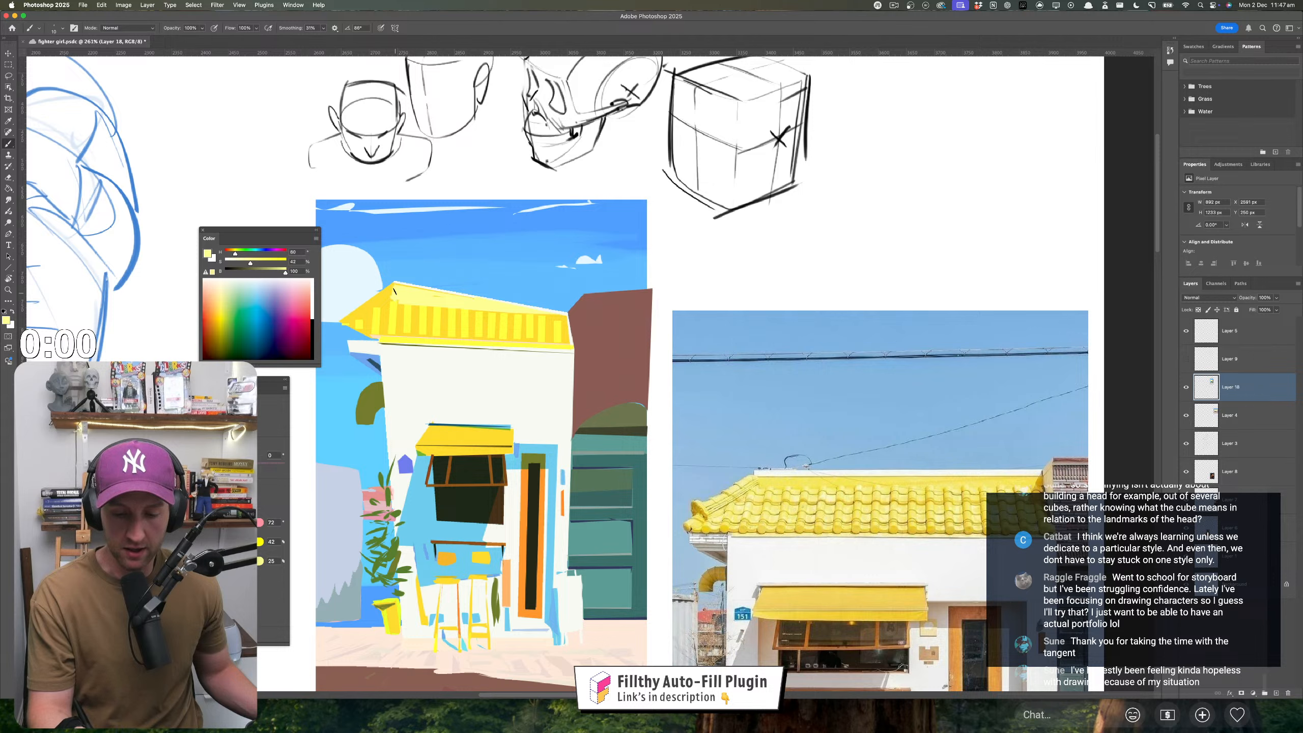
left_click_drag(527, 448, 507, 454)
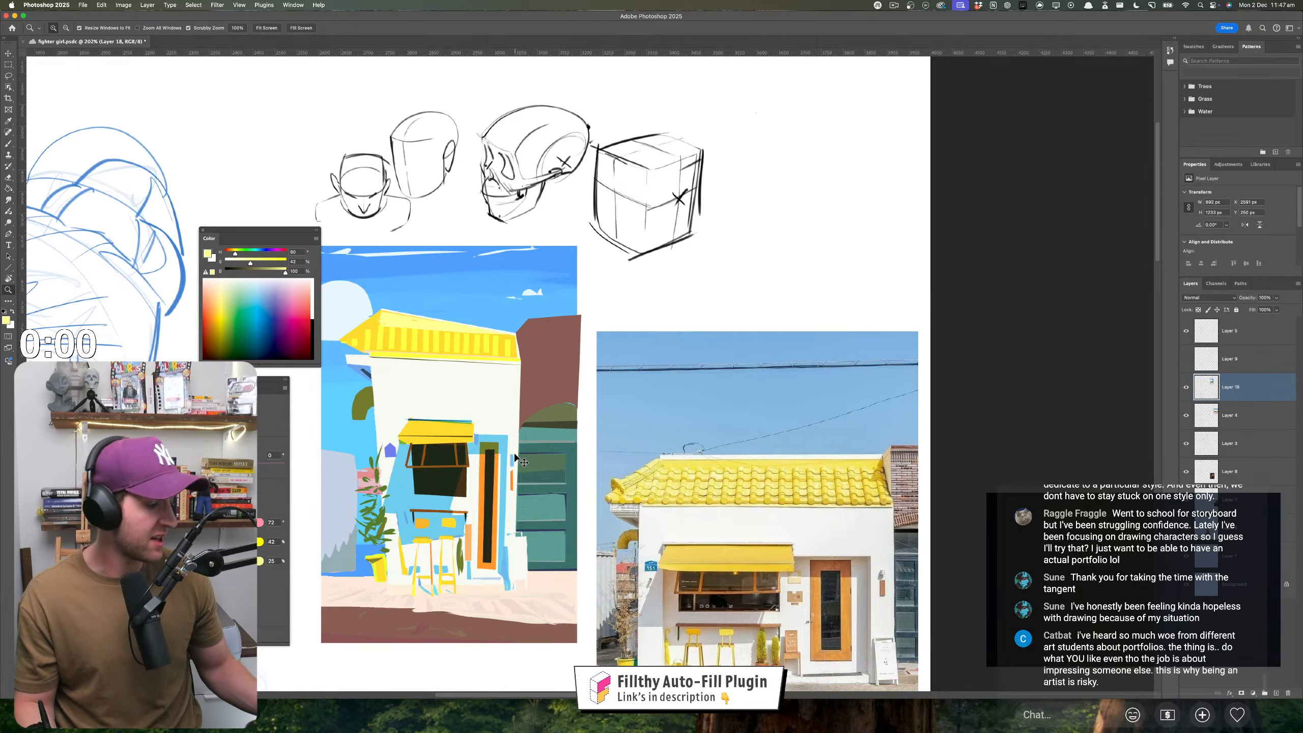
key("super+f")
key("super+f")
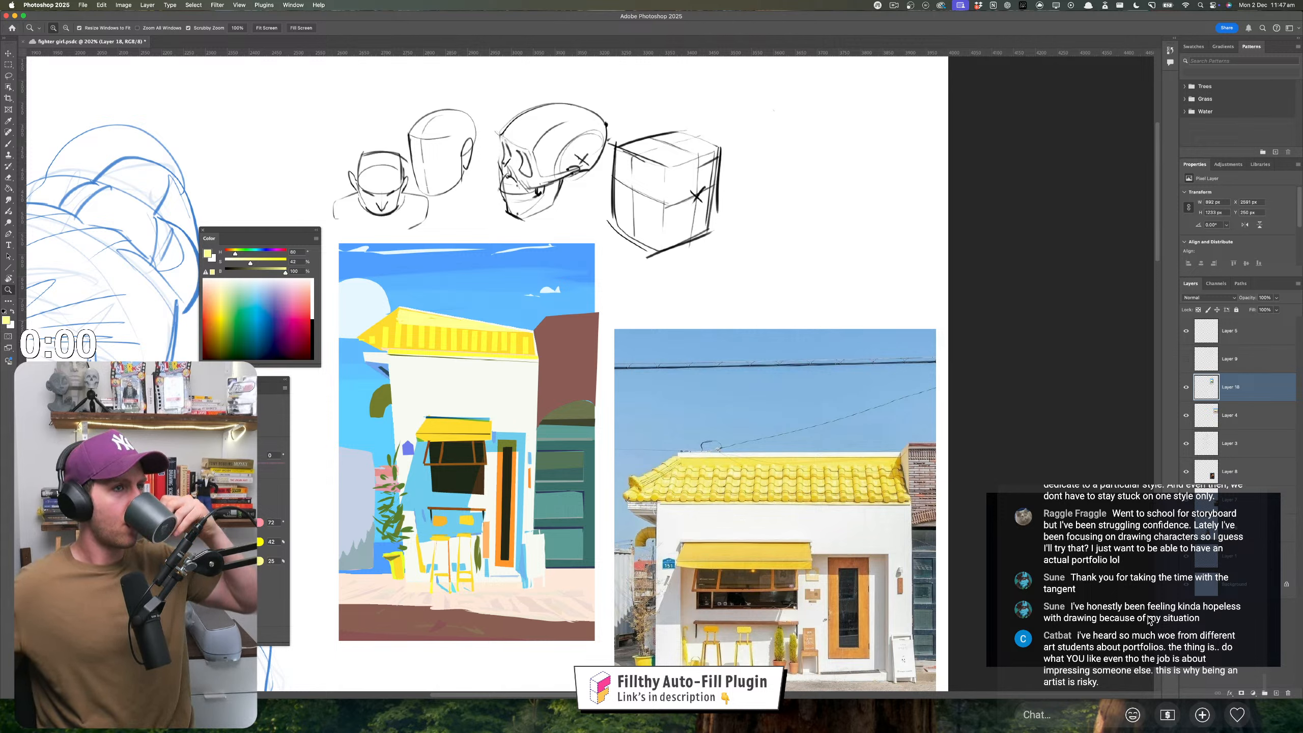
- Read back through the earlier live chat messages about studies, courses and enjoying art
scroll(1149, 619, "up", 5)
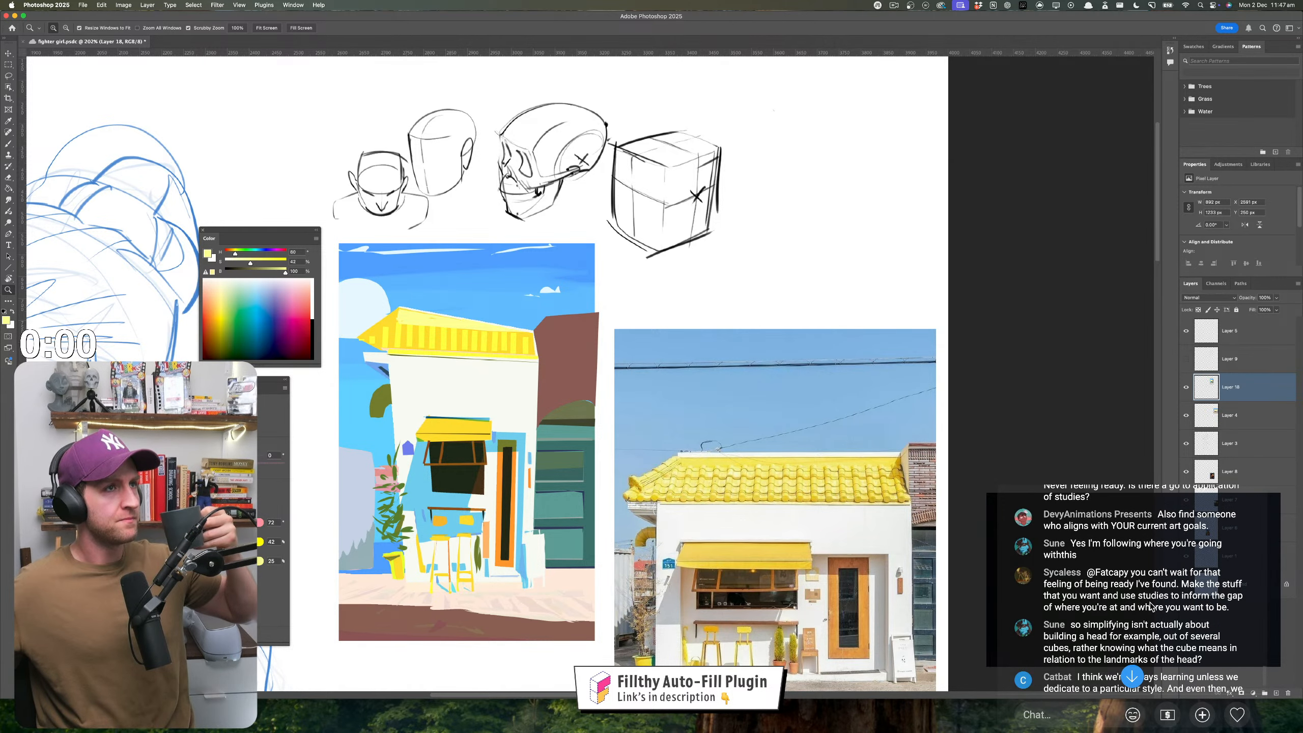
scroll(1151, 600, "up", 6)
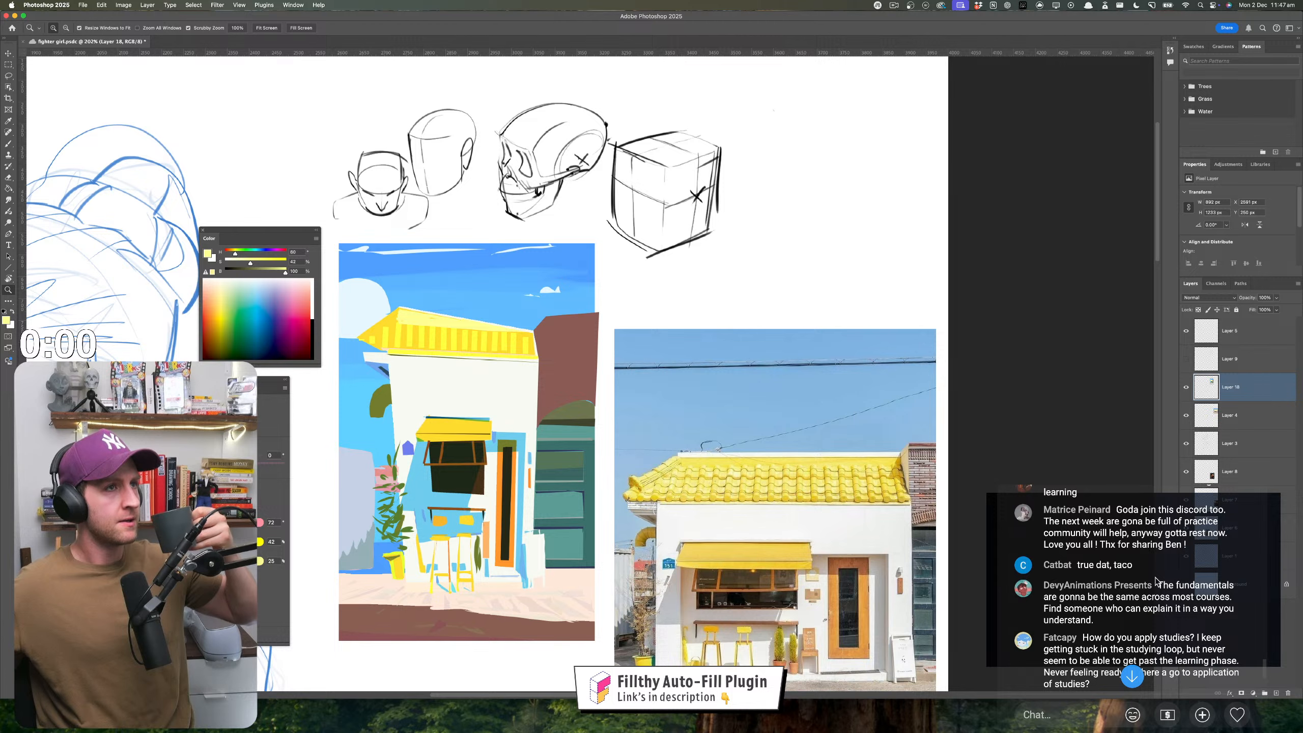
scroll(1155, 580, "up", 3)
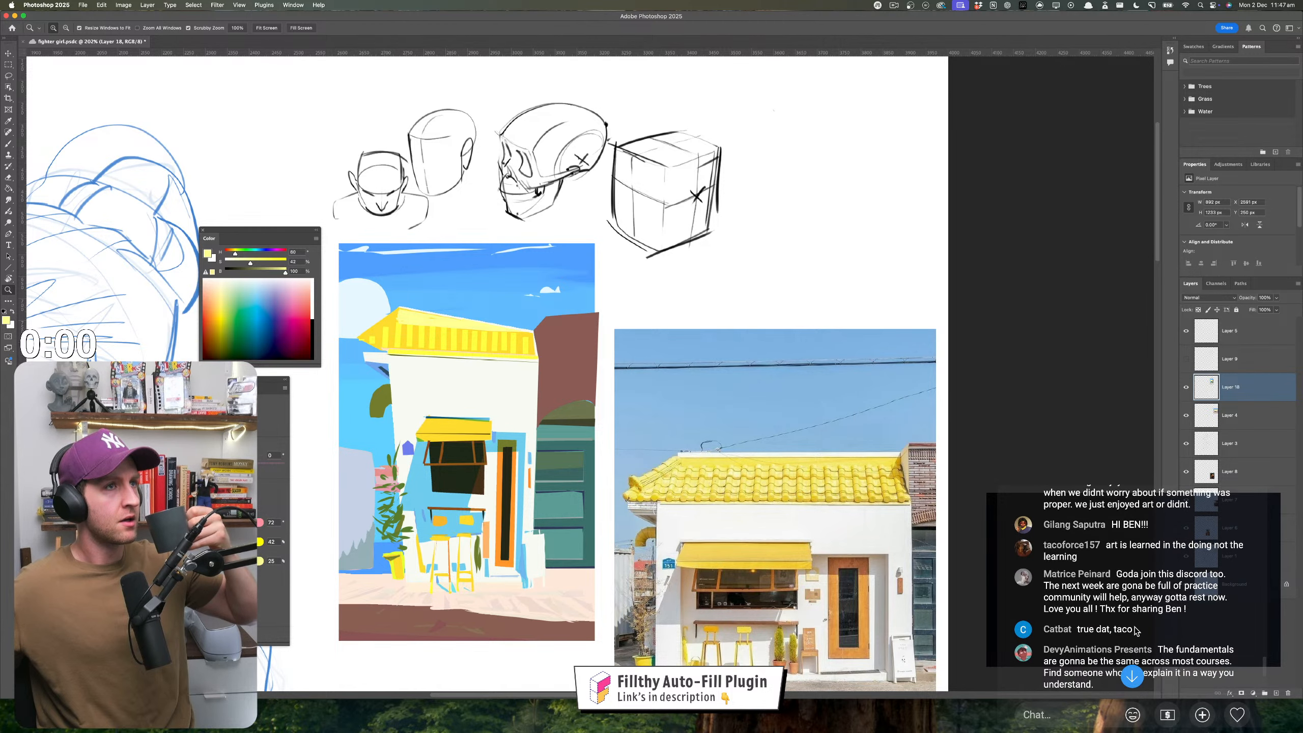
scroll(1134, 629, "up", 3)
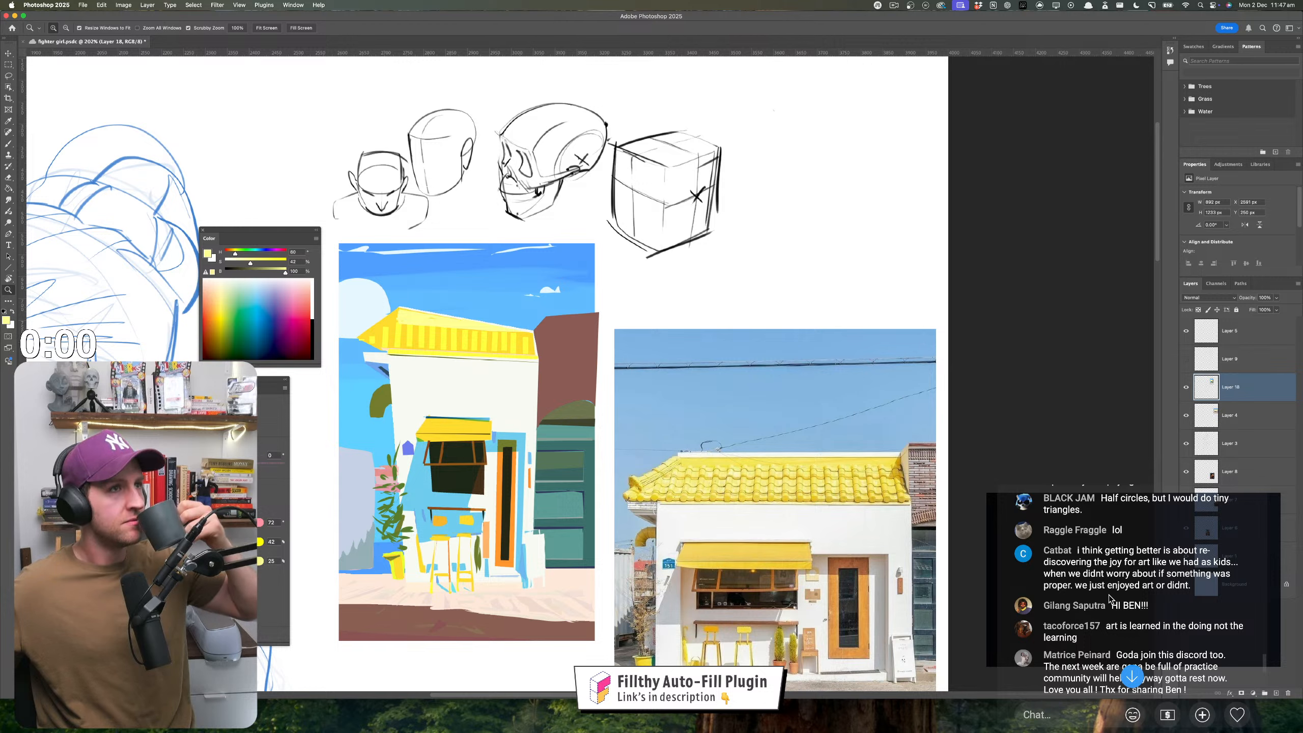
scroll(1110, 598, "up", 5)
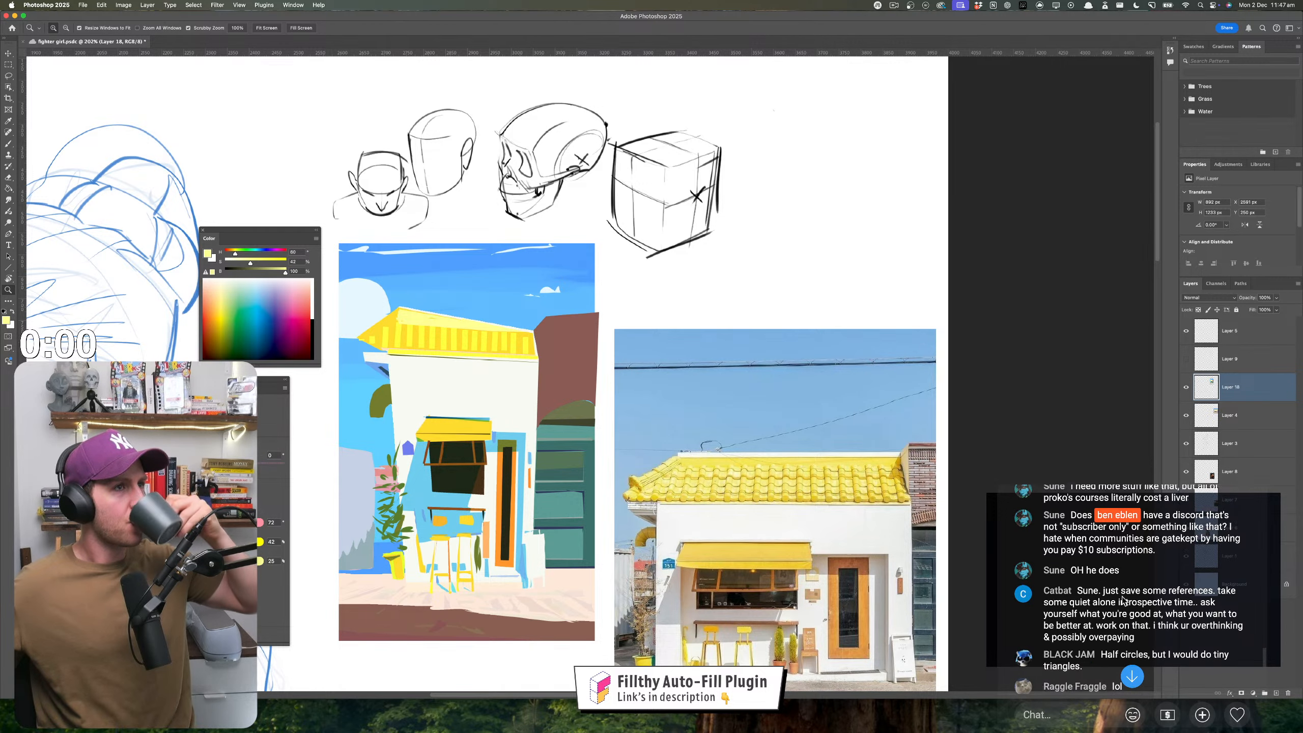
scroll(1126, 603, "down", 1)
scroll(1127, 603, "down", 3)
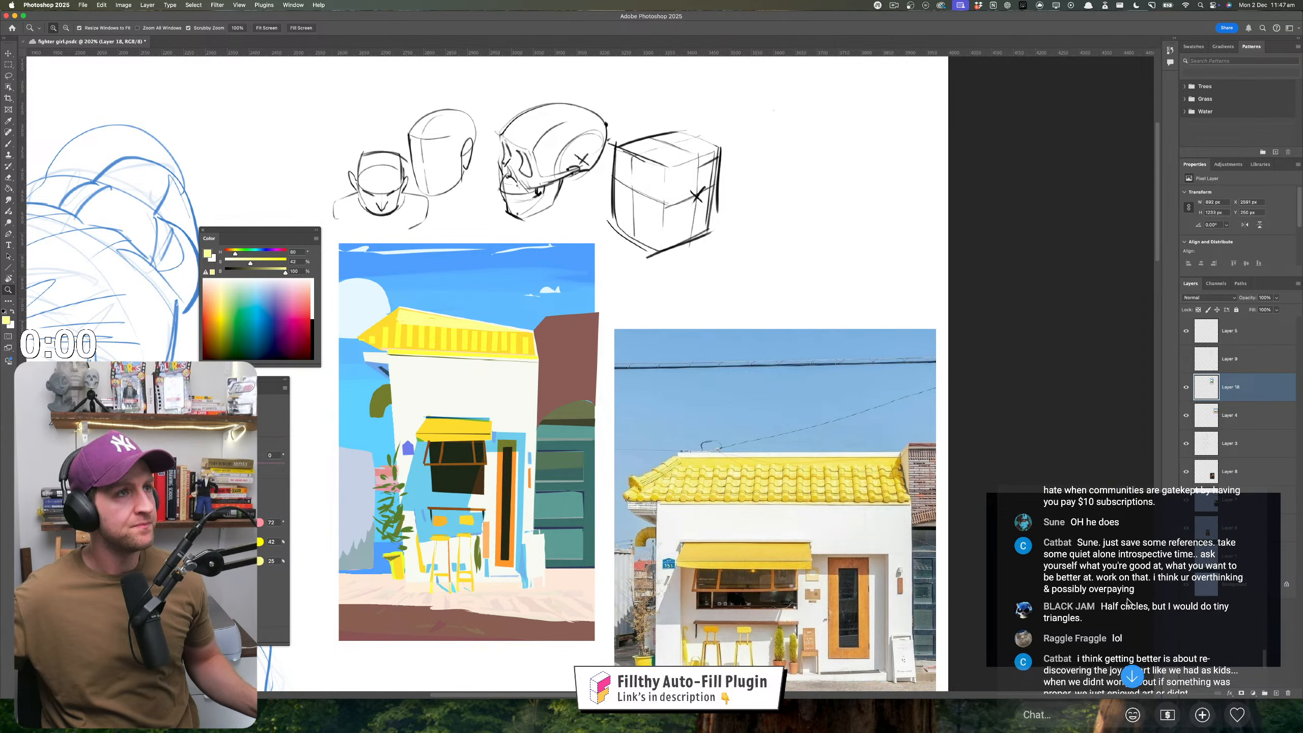
scroll(1127, 603, "down", 3)
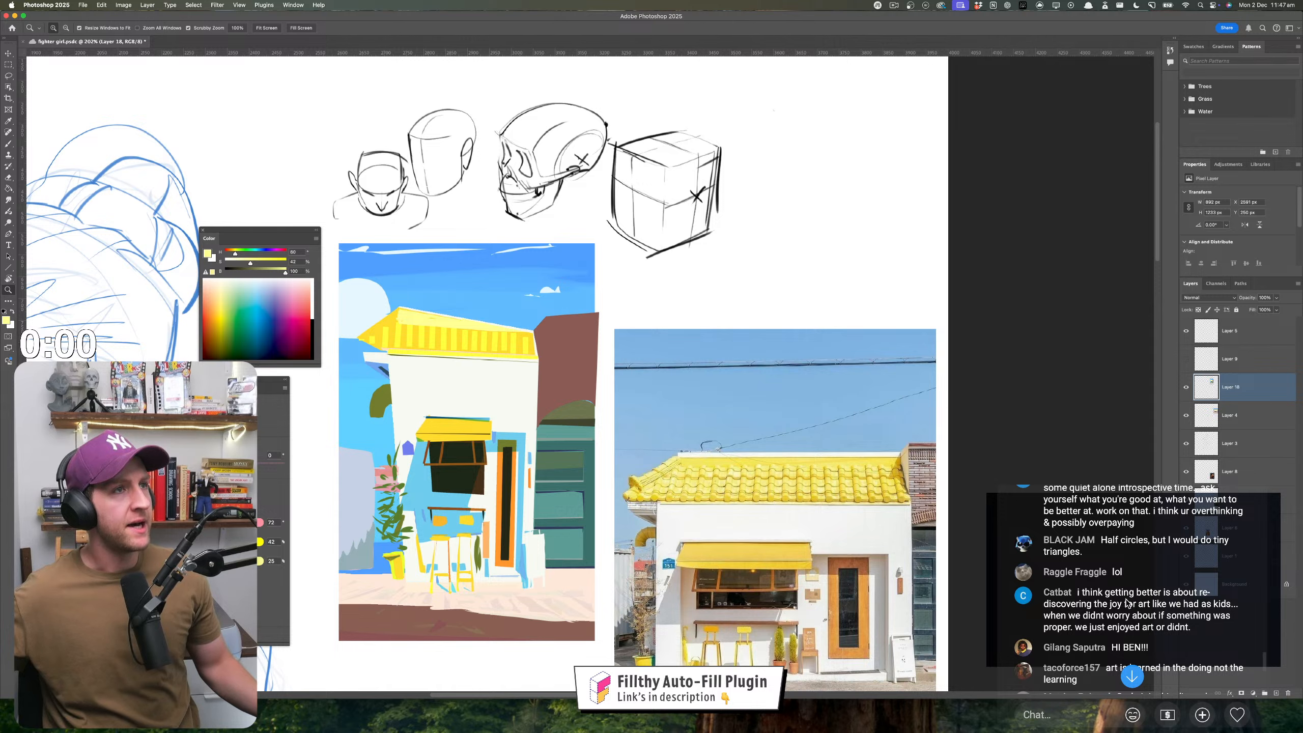
scroll(1175, 591, "down", 2)
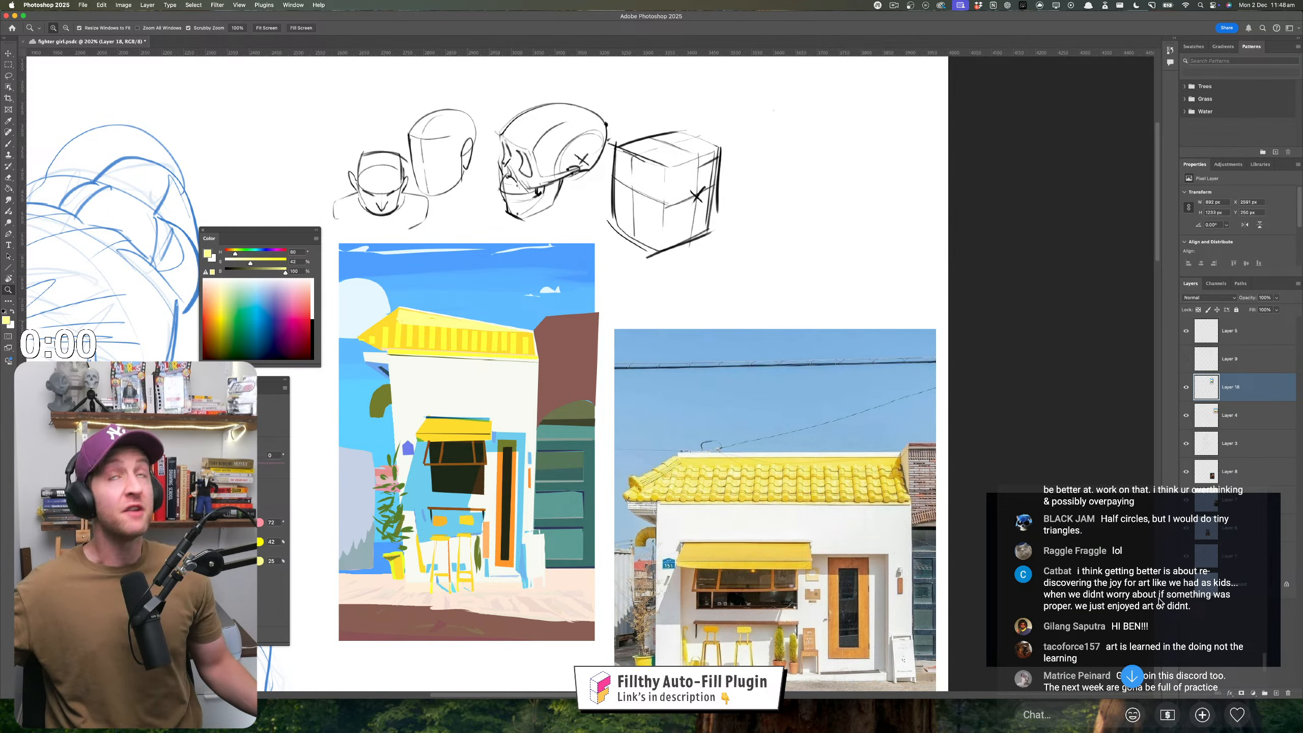
scroll(528, 418, "down", 1)
- Sample the dark grey of the skull lines and sketch a round cranium shape above the skull
scroll(528, 418, "up", 4)
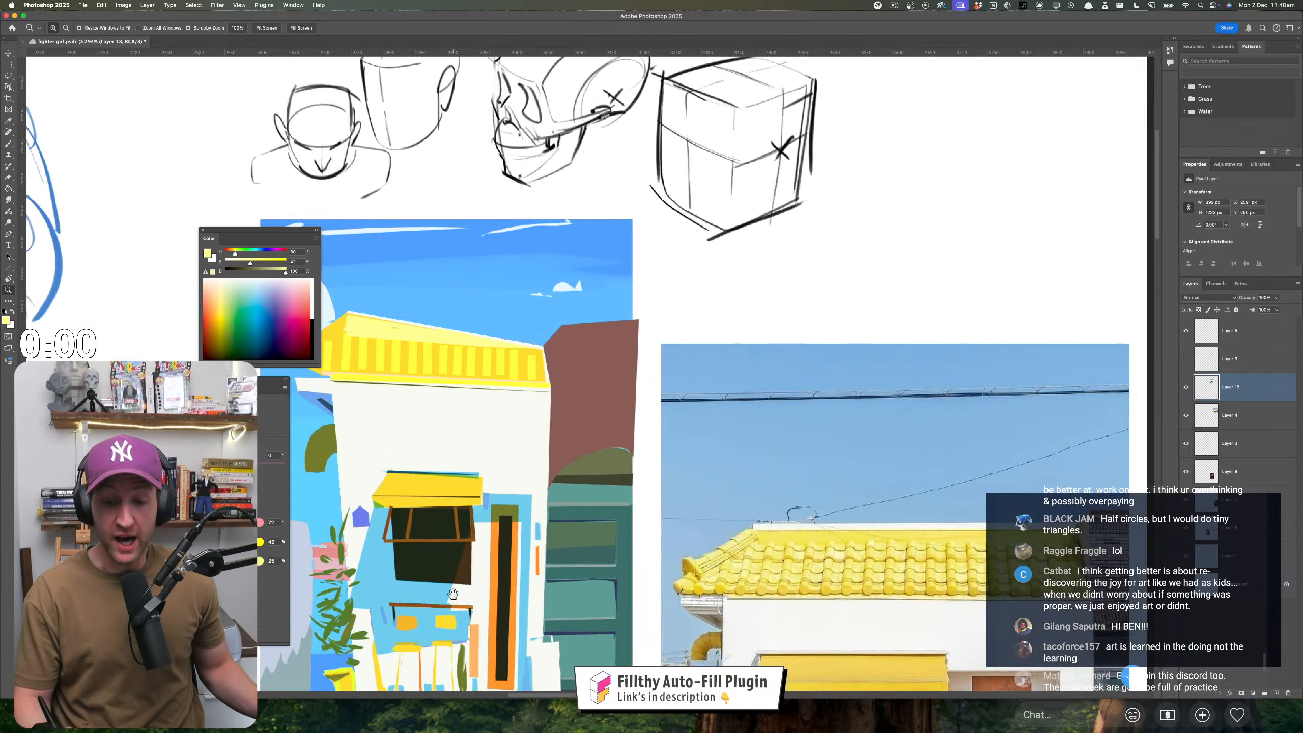
scroll(528, 418, "down", 1)
key("b")
scroll(528, 418, "up", 3)
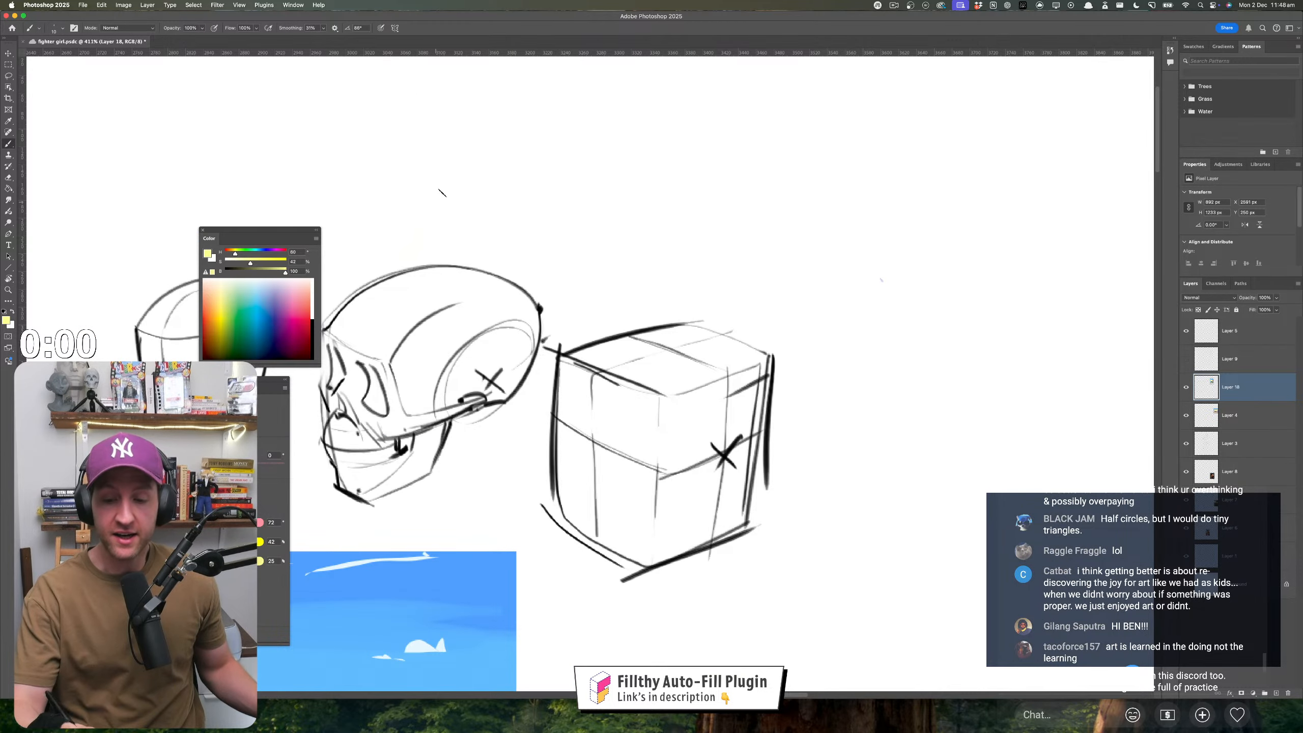
left_click(406, 347, "alt")
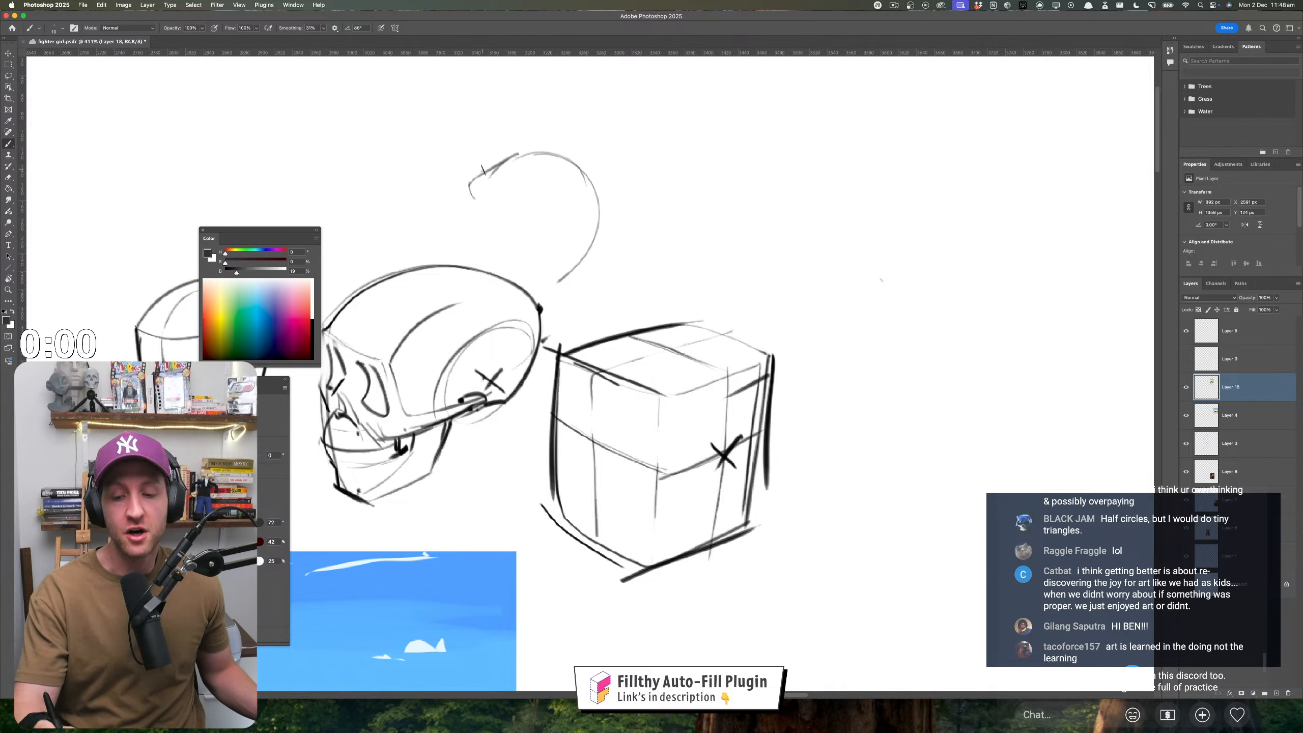
mouse_move(470, 177)
left_mouse_down()
mouse_move(481, 227)
mouse_move(556, 284)
left_mouse_up()
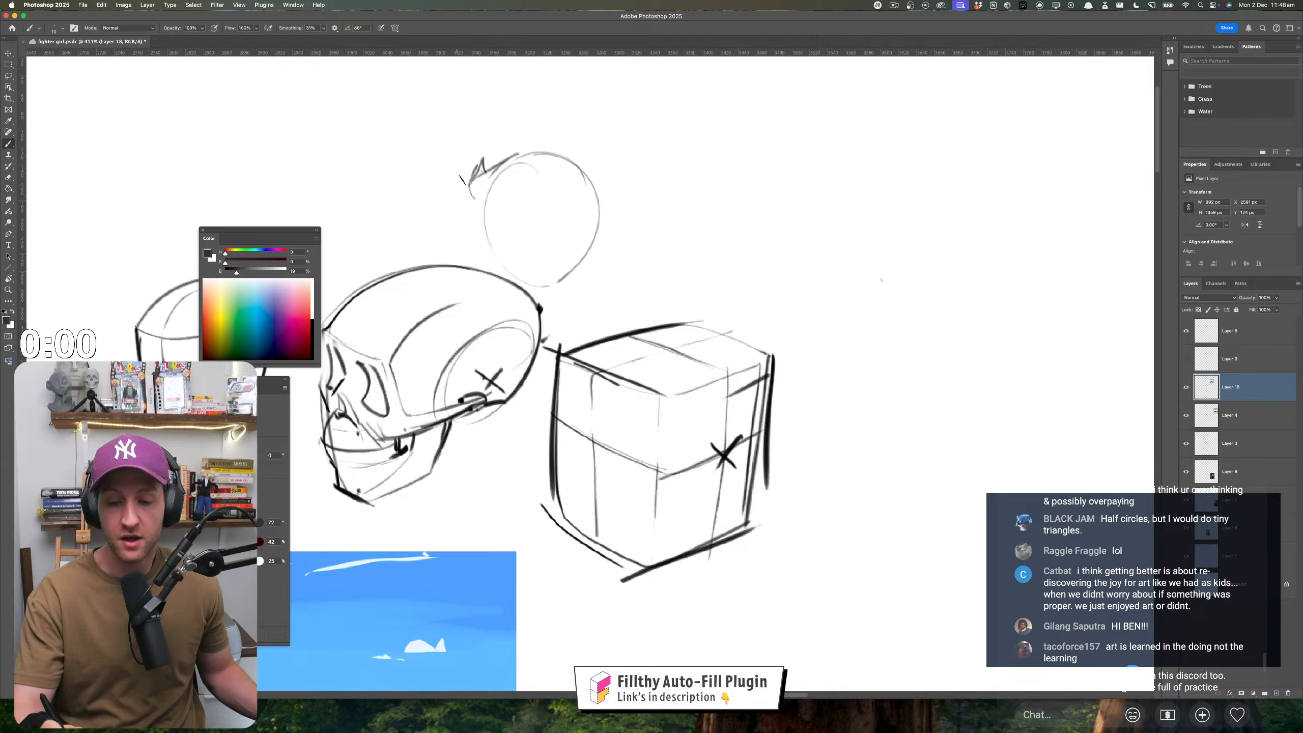
- Add small facial contours beside the round cranium and reinforce the curve at its back
left_click_drag(471, 176, 482, 250)
mouse_move(469, 193)
left_mouse_down()
mouse_move(499, 186)
mouse_move(458, 180)
mouse_move(501, 161)
mouse_move(446, 180)
mouse_move(456, 231)
mouse_move(510, 304)
mouse_move(518, 270)
left_mouse_up()
key("z")
key("b")
left_click_drag(618, 235, 551, 315)
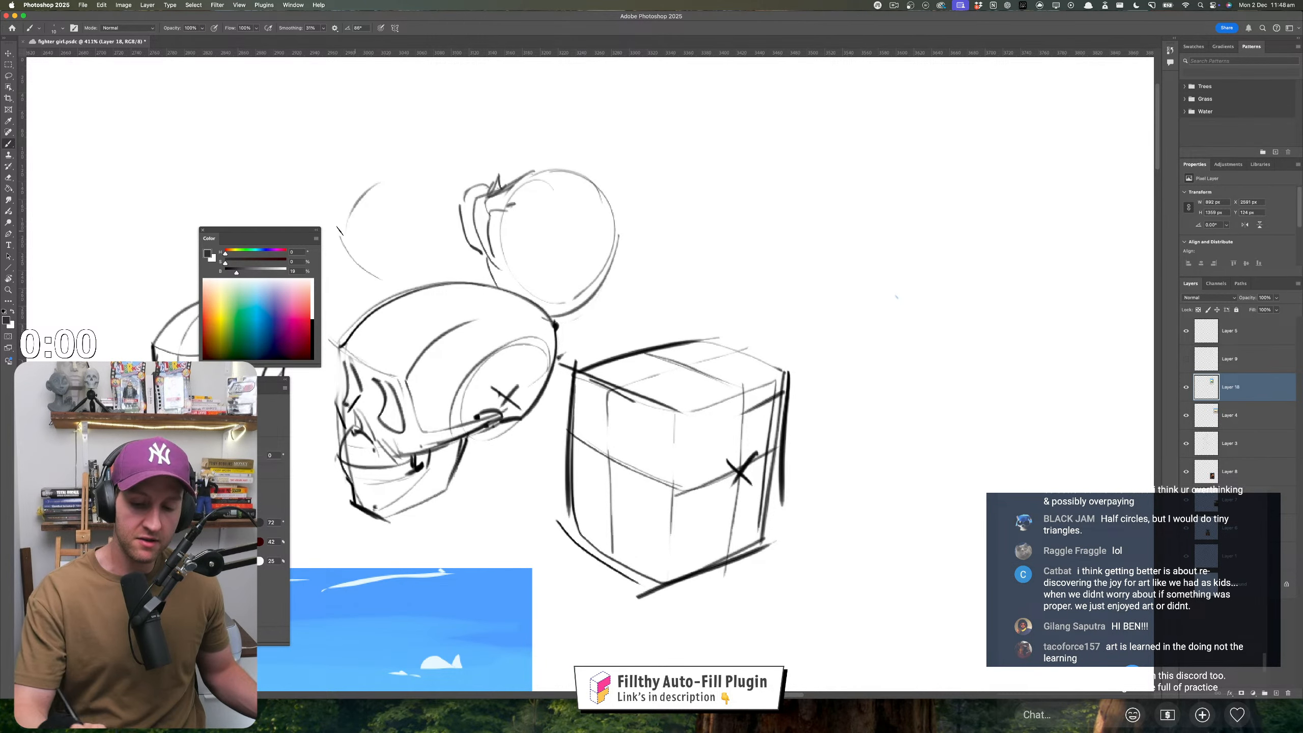
- Sketch a small stylised skull with a rounded cranium, eye socket and jaw beside the round head
mouse_move(420, 227)
left_mouse_down()
mouse_move(382, 280)
mouse_move(422, 261)
mouse_move(414, 282)
mouse_move(357, 256)
mouse_move(391, 287)
left_mouse_up()
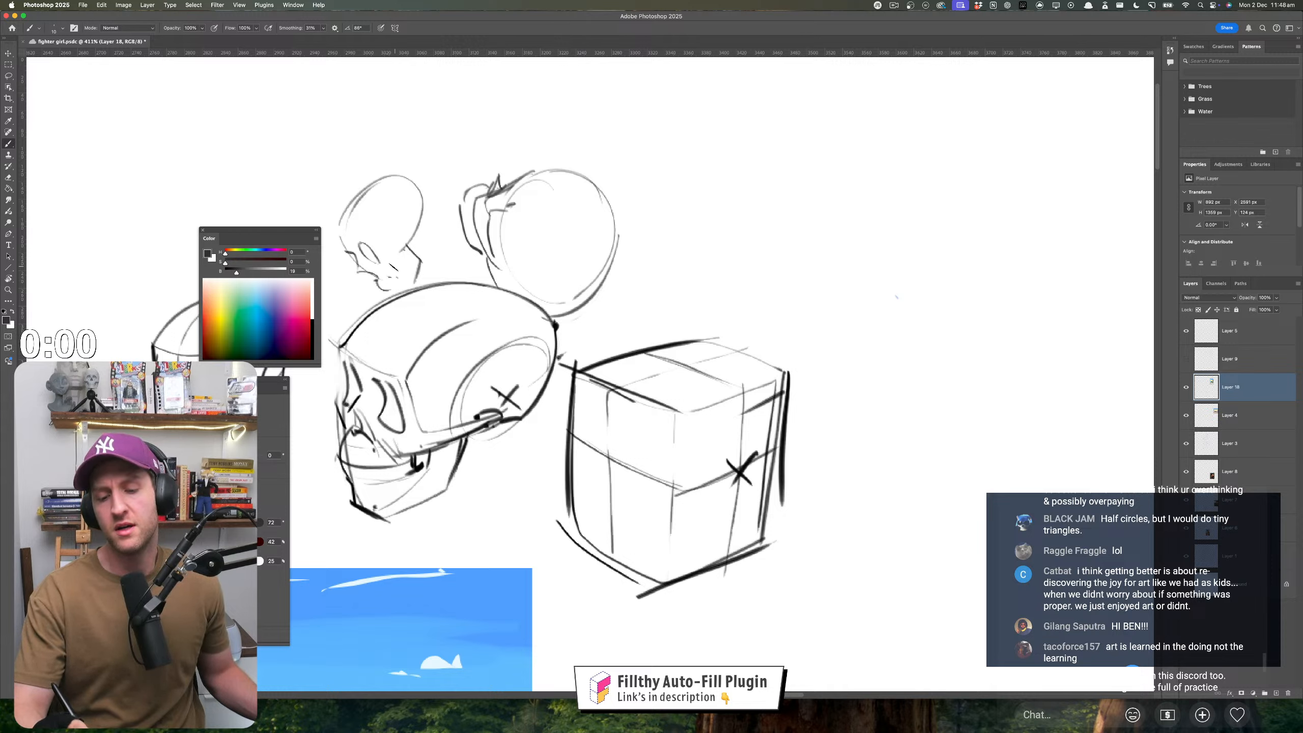
left_click_drag(419, 226, 409, 250)
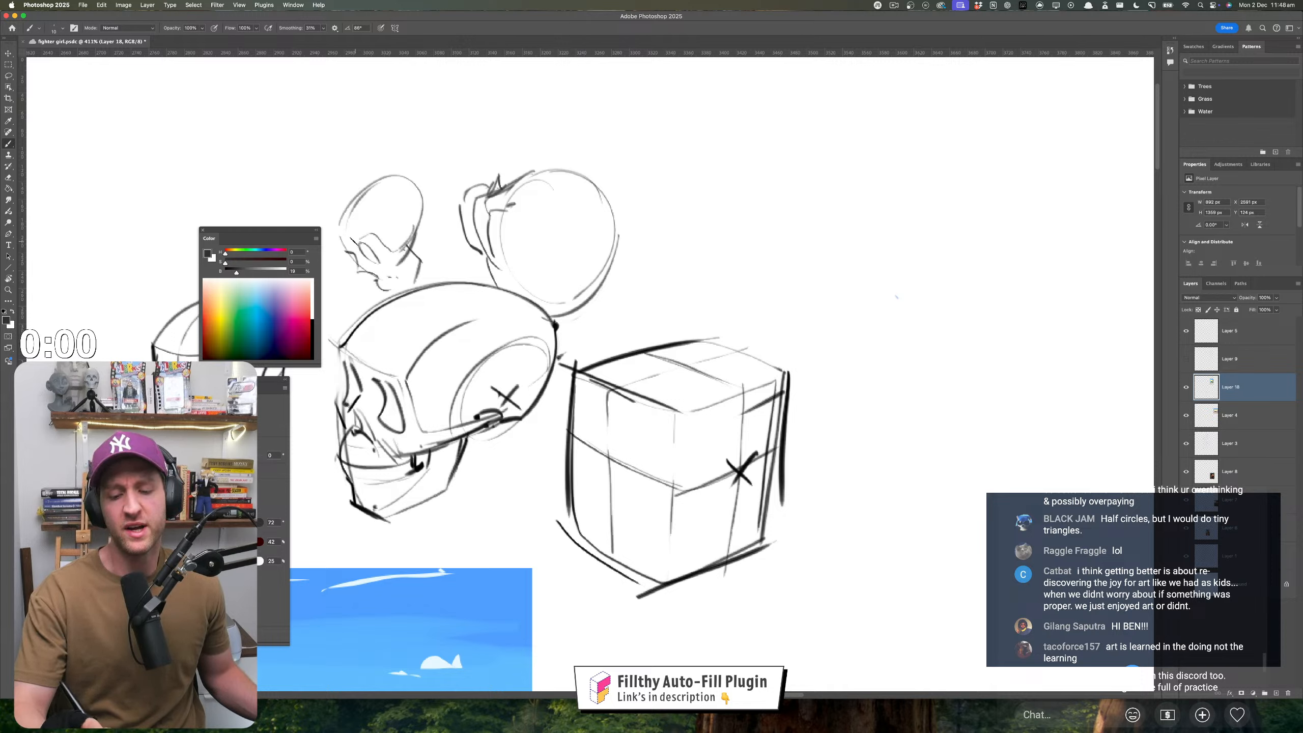
left_click_drag(339, 229, 346, 235)
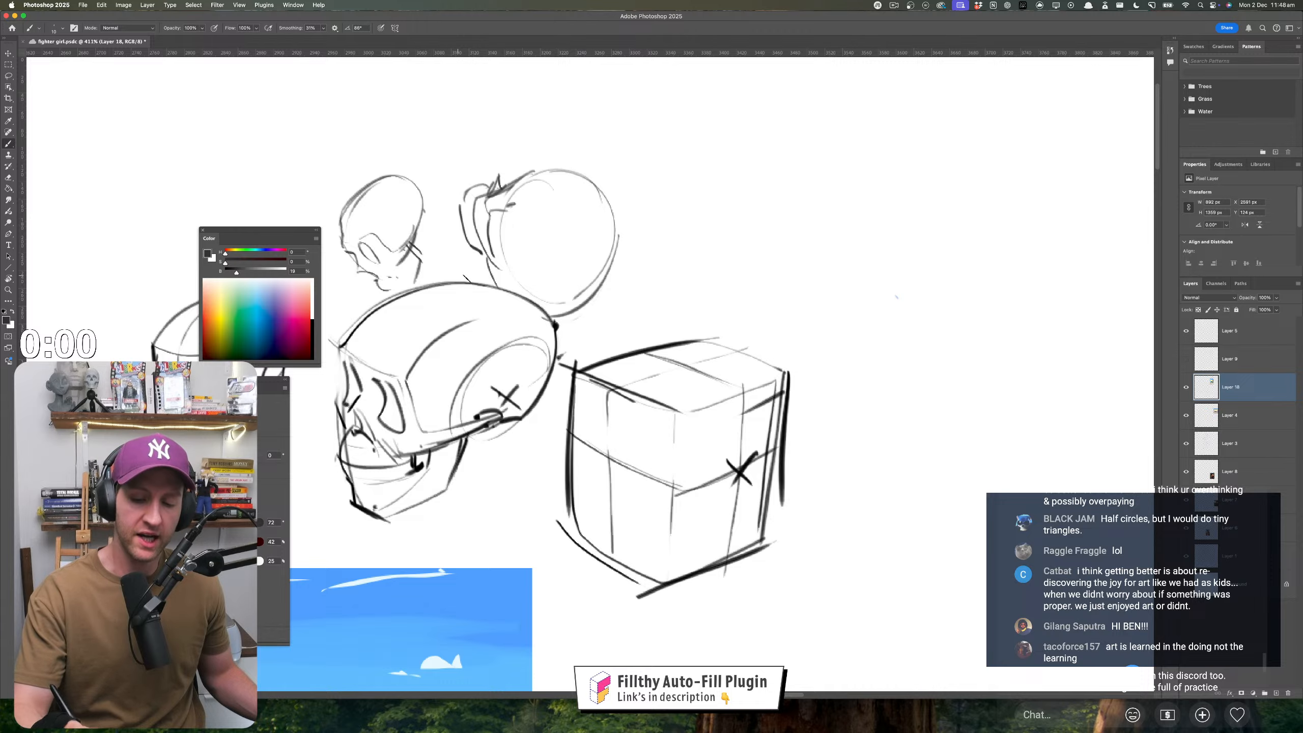
left_click_drag(501, 353, 464, 409)
left_click_drag(465, 409, 487, 435)
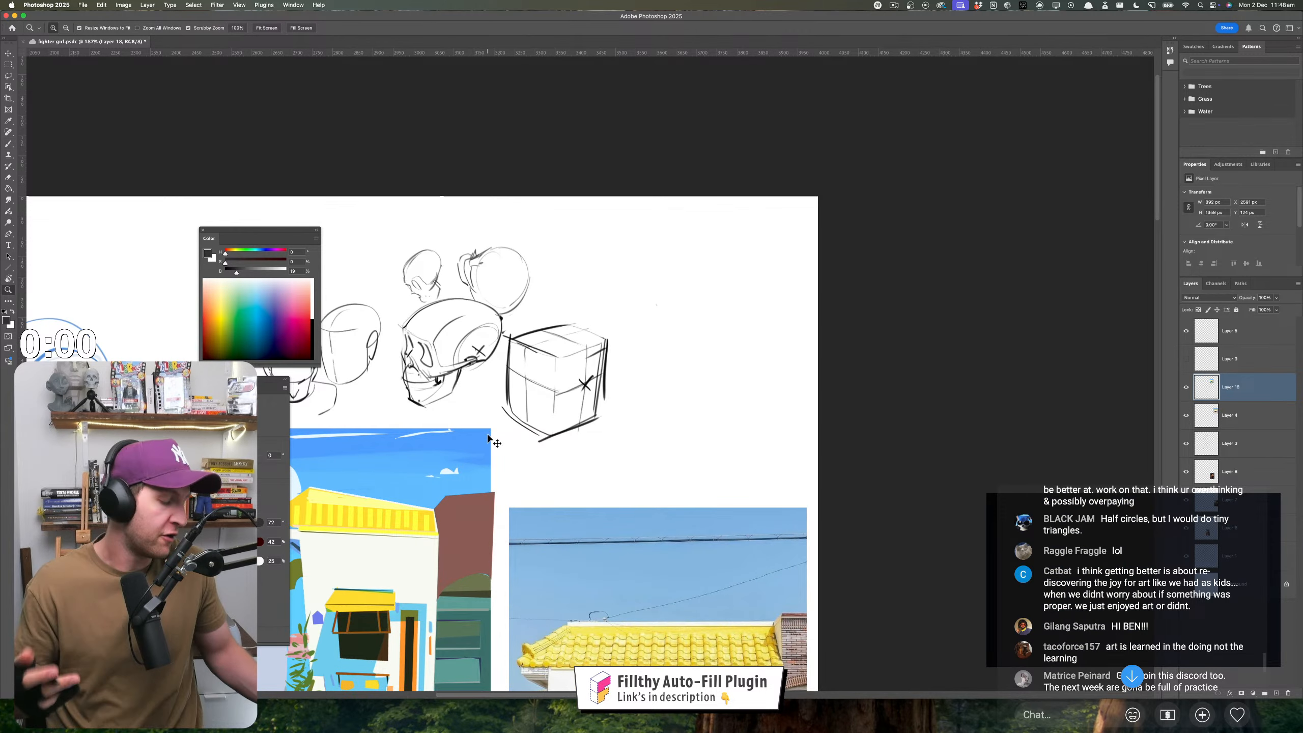
- Flip the canvas horizontally and sketch a mug with an elliptical rim, tapered body and looped handle beside the front-view head
key("super+shift+h")
left_click_drag(616, 466, 597, 464)
left_click_drag(597, 465, 480, 455)
left_click_drag(612, 314, 724, 329)
left_click_drag(570, 350, 568, 341)
left_click_drag(578, 427, 523, 429)
left_click_drag(559, 508, 557, 468)
left_click_drag(558, 468, 523, 469)
mouse_move(603, 494)
left_mouse_down()
mouse_move(545, 388)
mouse_move(581, 291)
mouse_move(541, 339)
mouse_move(575, 300)
left_mouse_up()
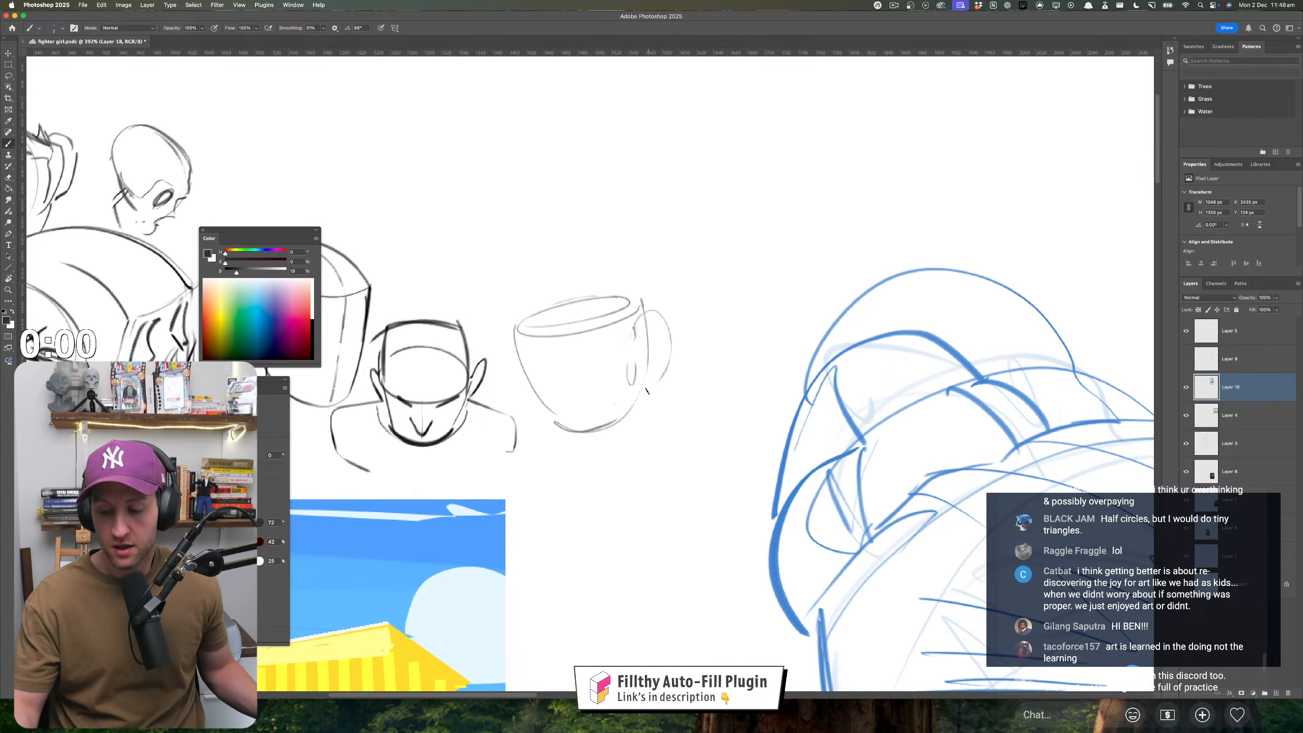
left_click_drag(653, 332, 559, 384)
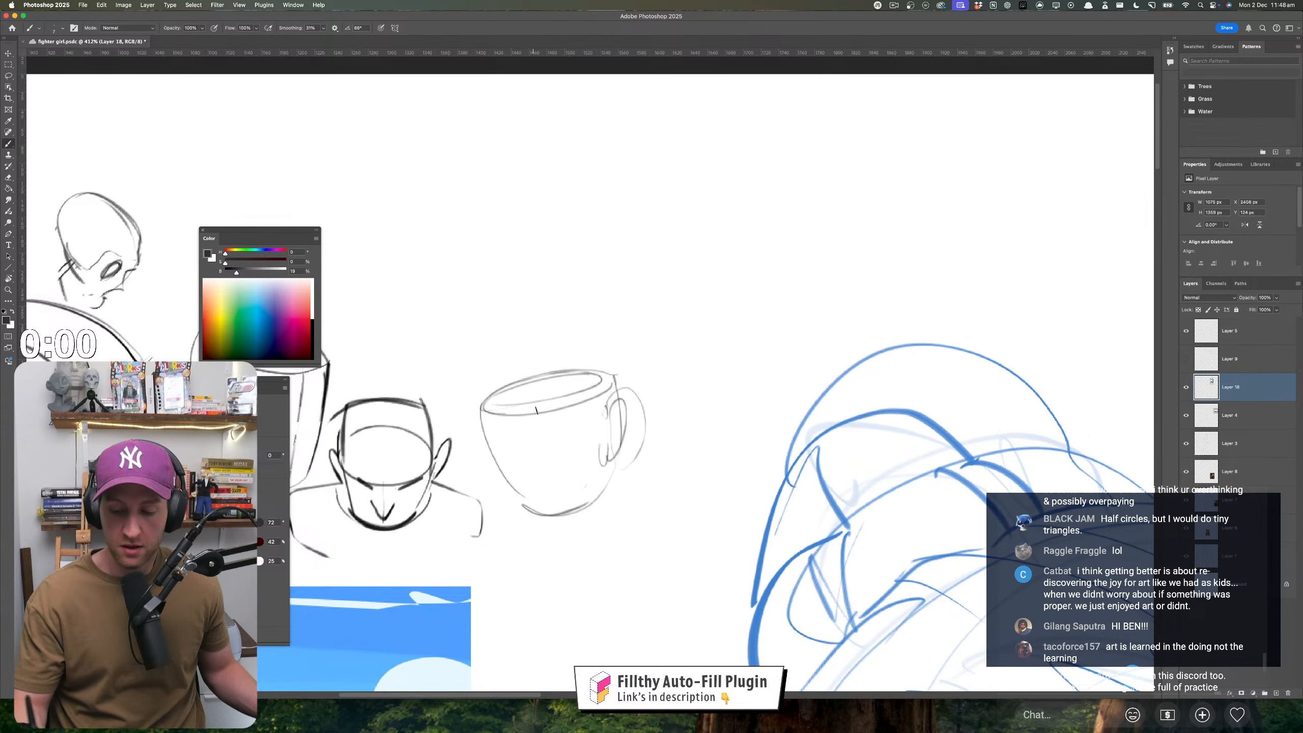
- Try sketching loose overlapping loops above the mug
left_click_drag(484, 280, 456, 389)
left_click_drag(451, 292, 436, 385)
key("z")
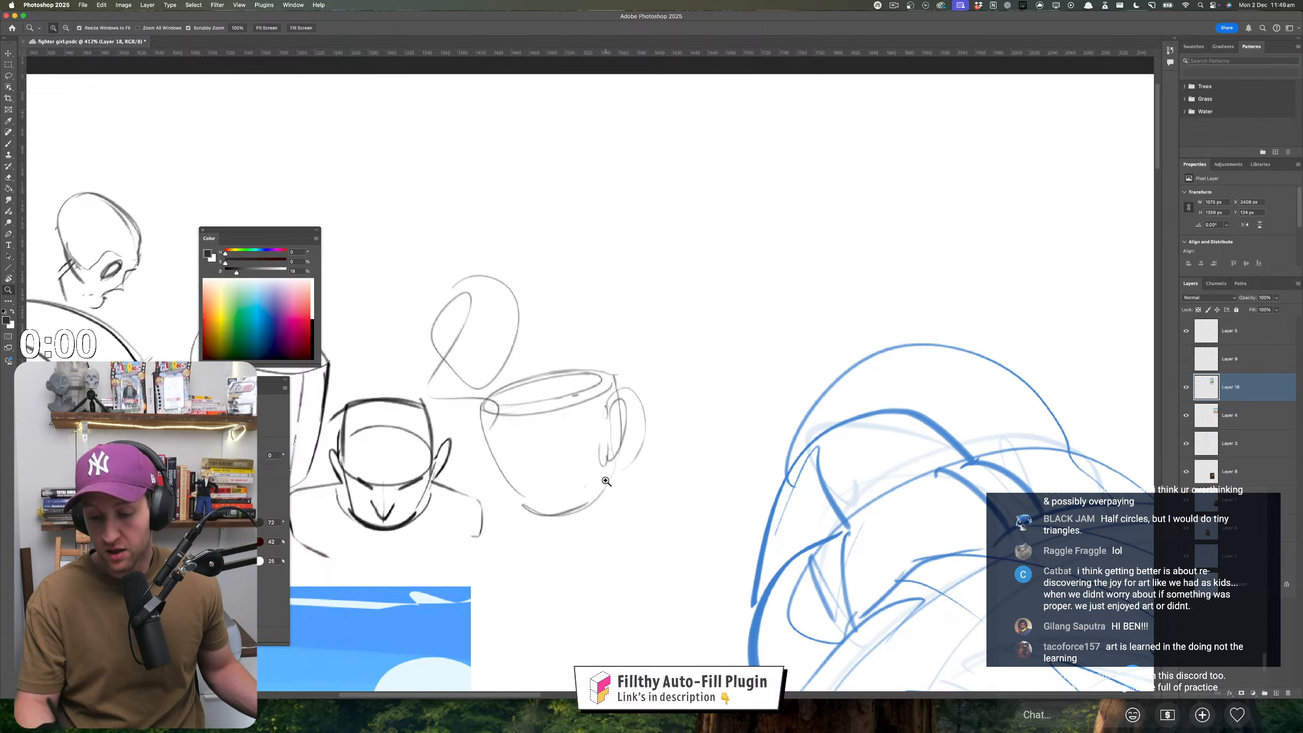
left_click_drag(718, 421, 580, 421)
scroll(580, 418, "up", 3)
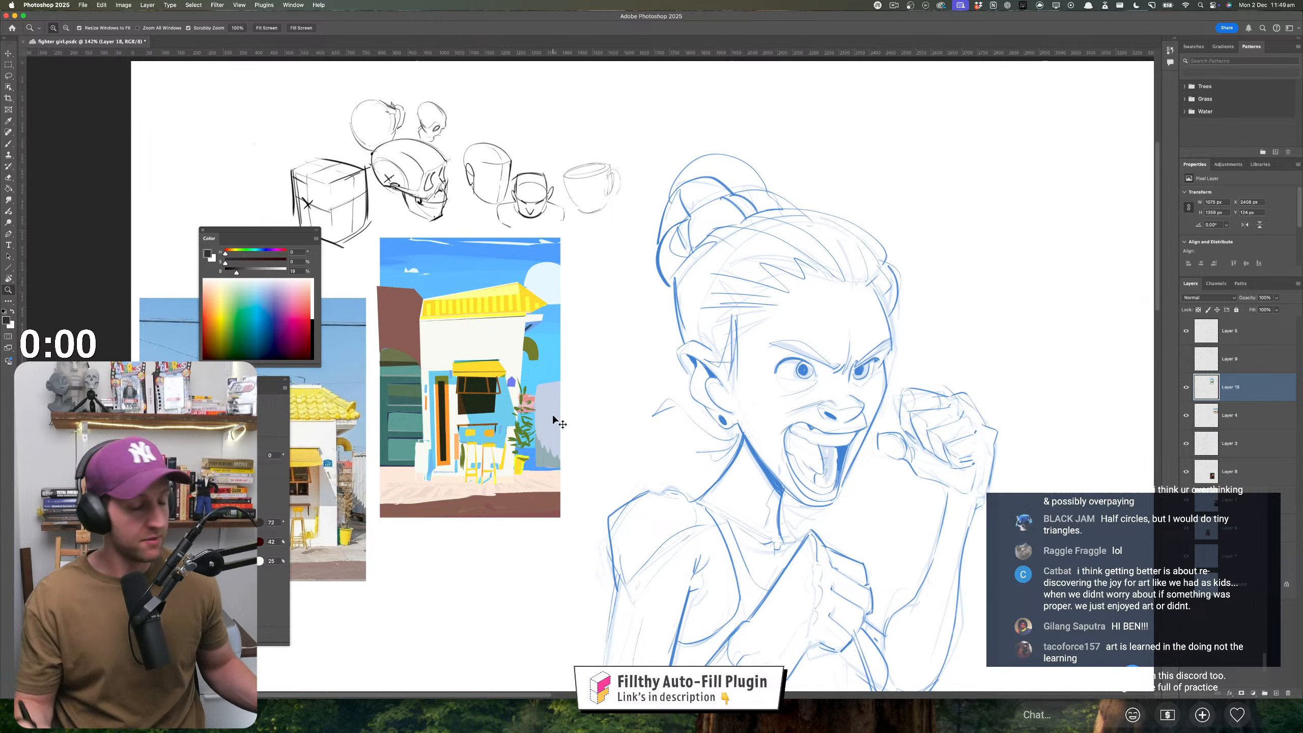
- Flip the canvas back and paint the roof's sloping front ridge with a bright yellow sampled from the roof
key("h")
scroll(563, 464, "up", 5)
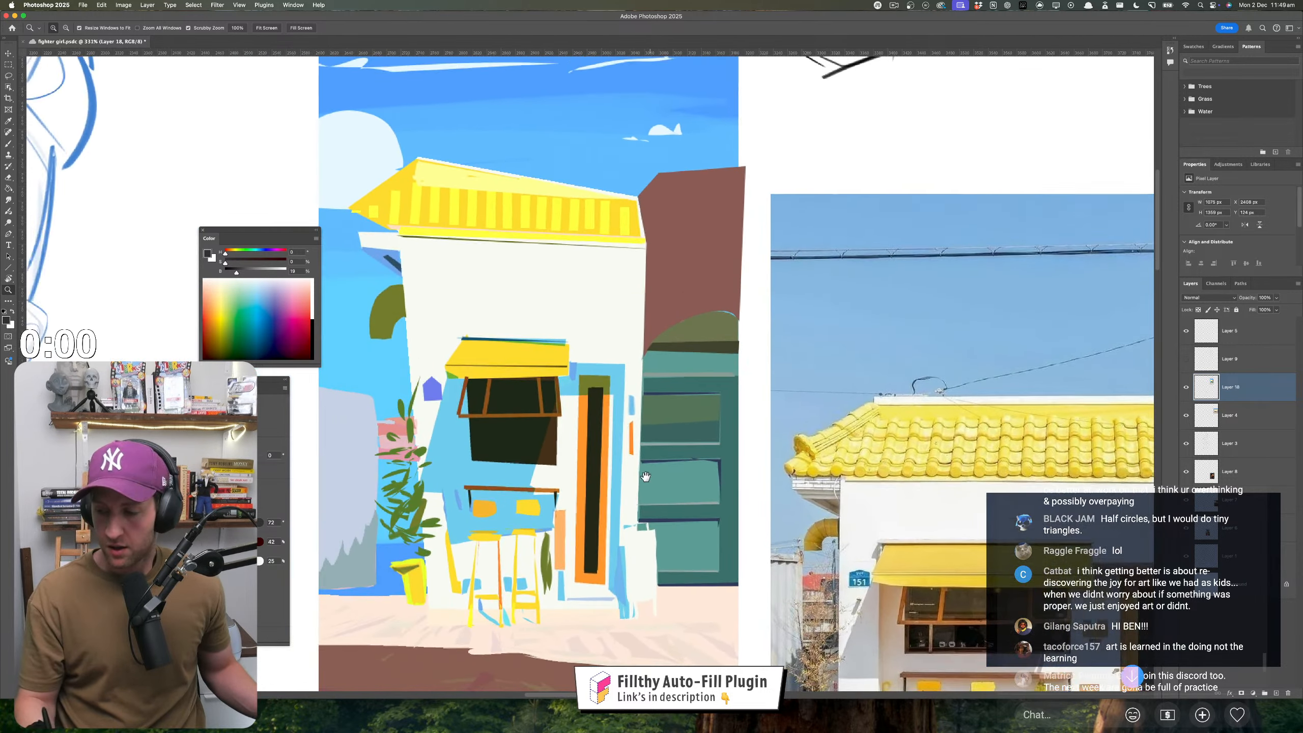
left_click_drag(618, 465, 621, 565)
key("b")
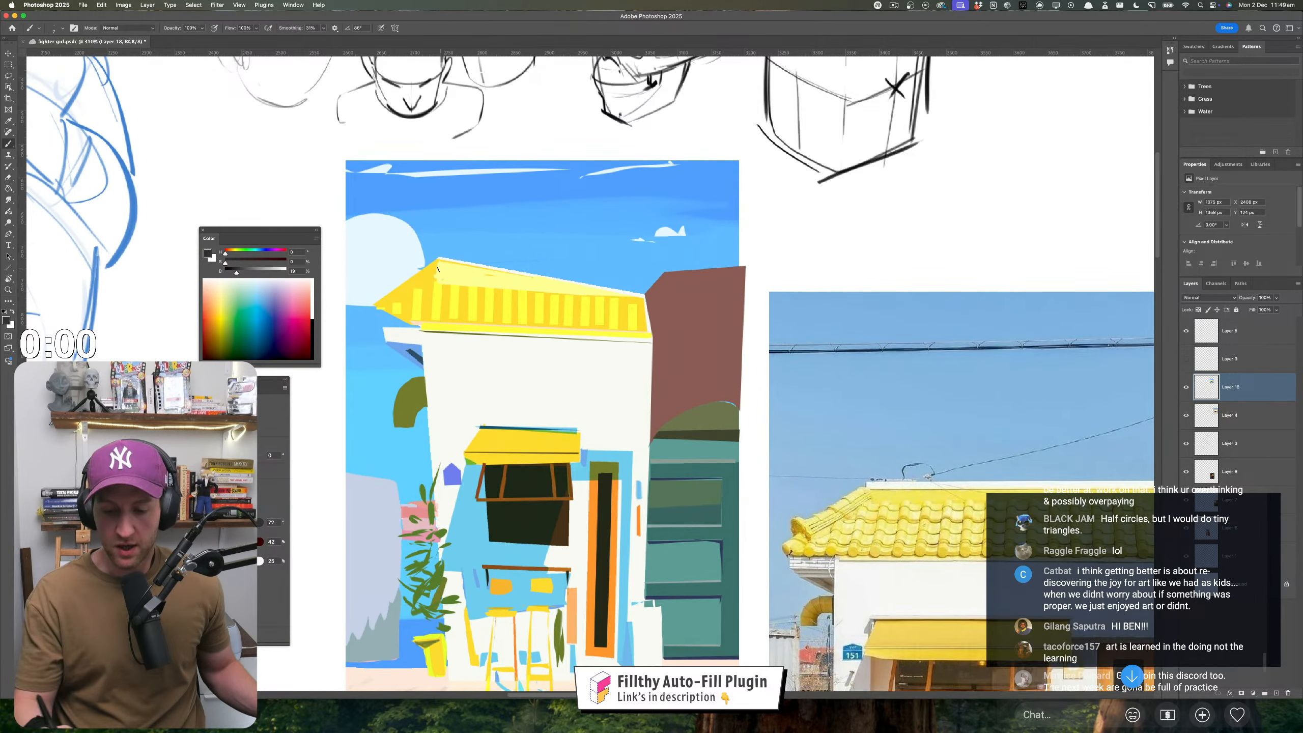
left_click(457, 273, "alt")
left_click(445, 276, "alt")
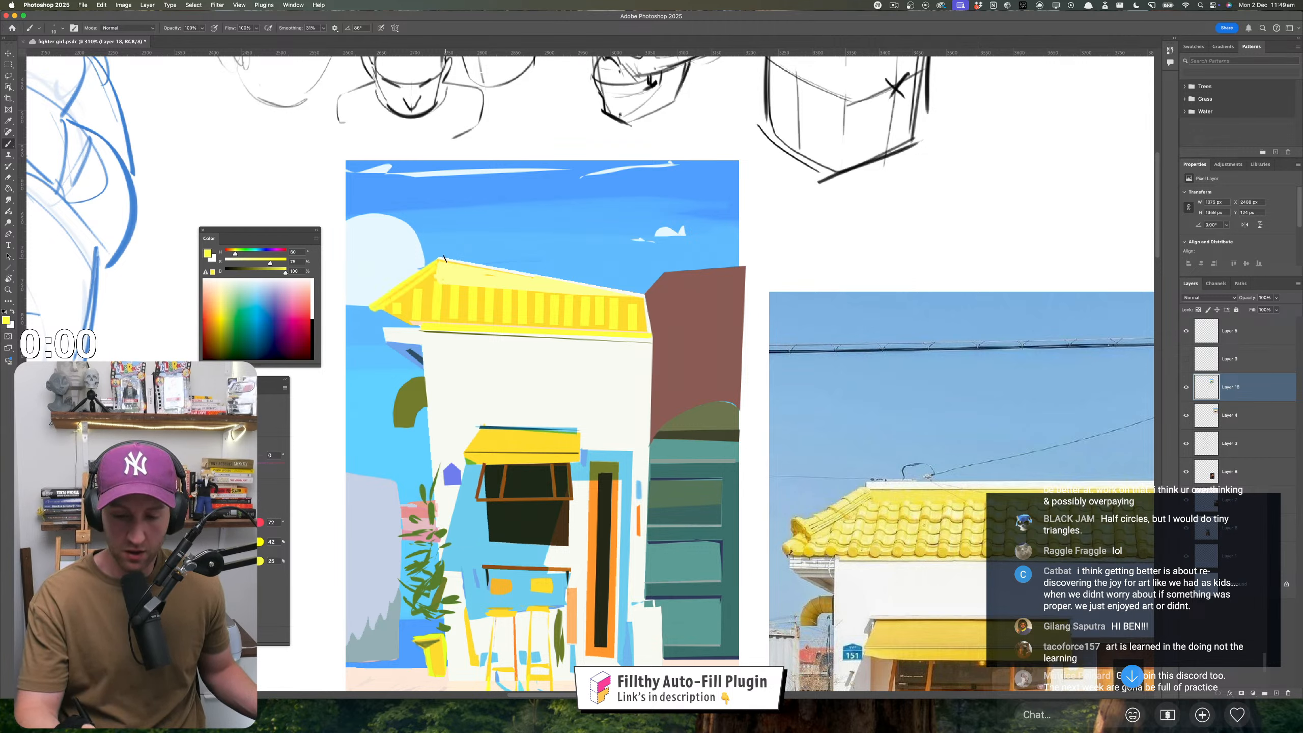
- Thicken the roof's ridge in bright yellow and extend its lower corner with a rounded end cap
left_click(425, 290, "alt")
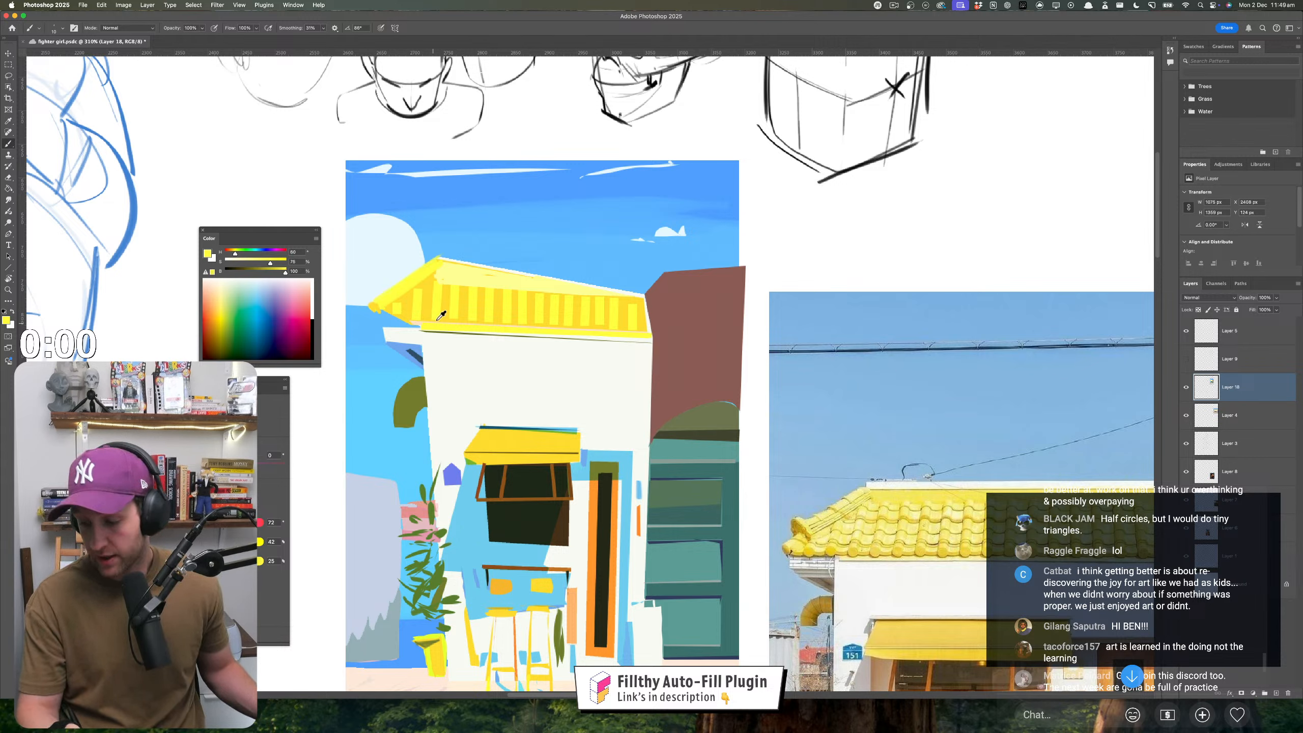
left_click_drag(384, 315, 375, 310)
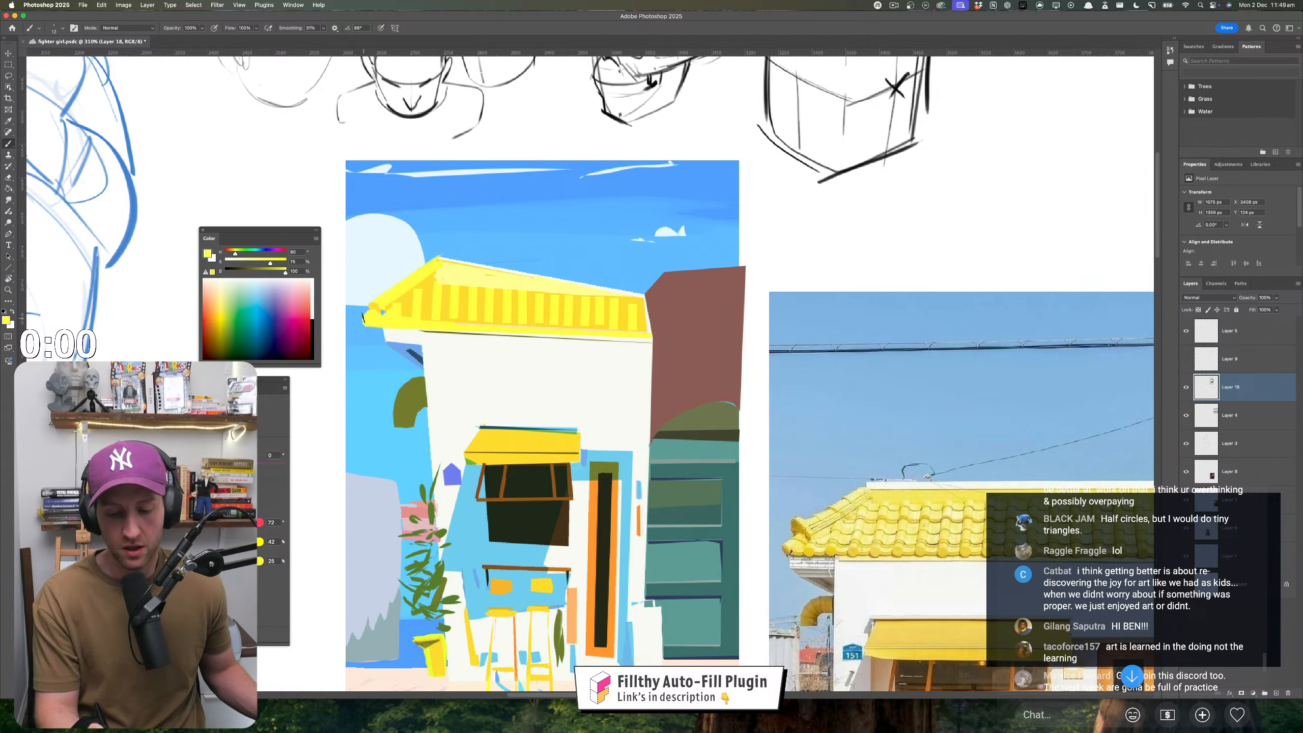
key("z")
left_click_drag(508, 408, 500, 424)
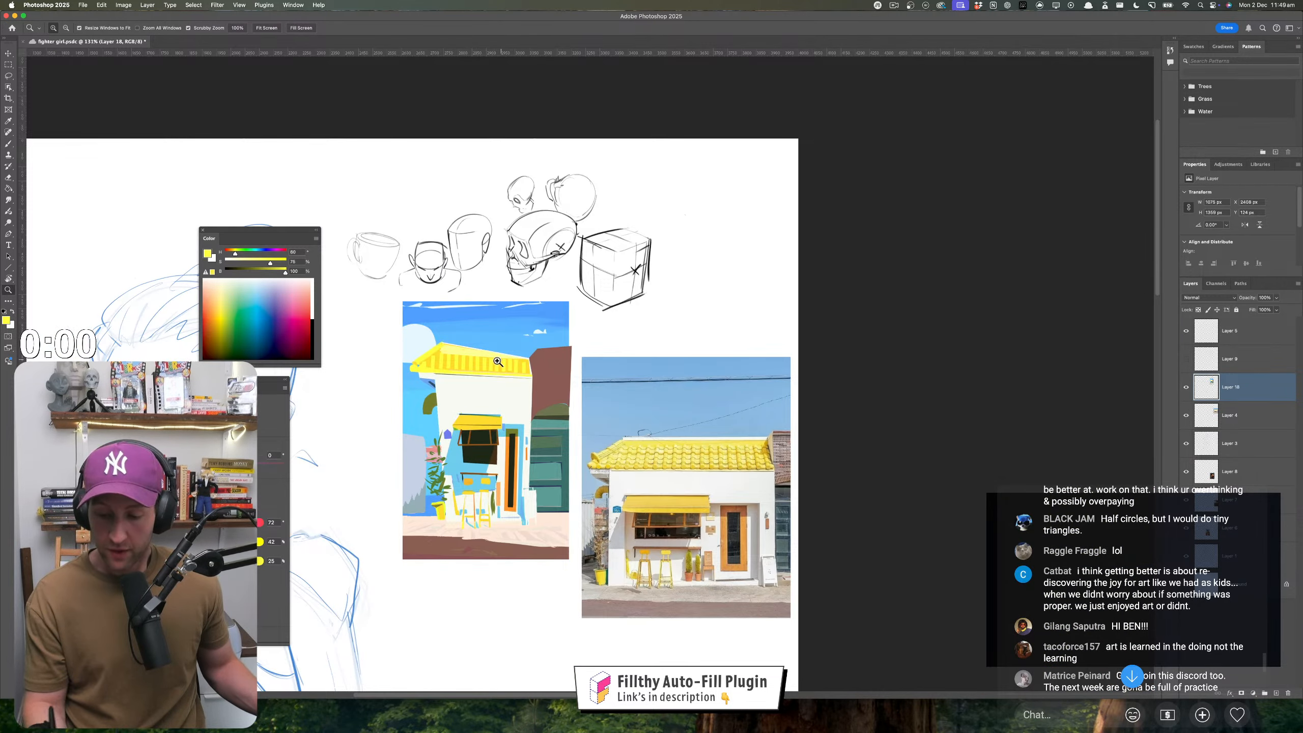
- Shift the yellow to hue 47 and dab small round tile ends along the far half of the roof's lower edge
mouse_move(498, 362)
left_mouse_down()
mouse_move(531, 370)
mouse_move(510, 377)
left_mouse_up()
key("b")
key("b")
left_click_drag(498, 378, 507, 365)
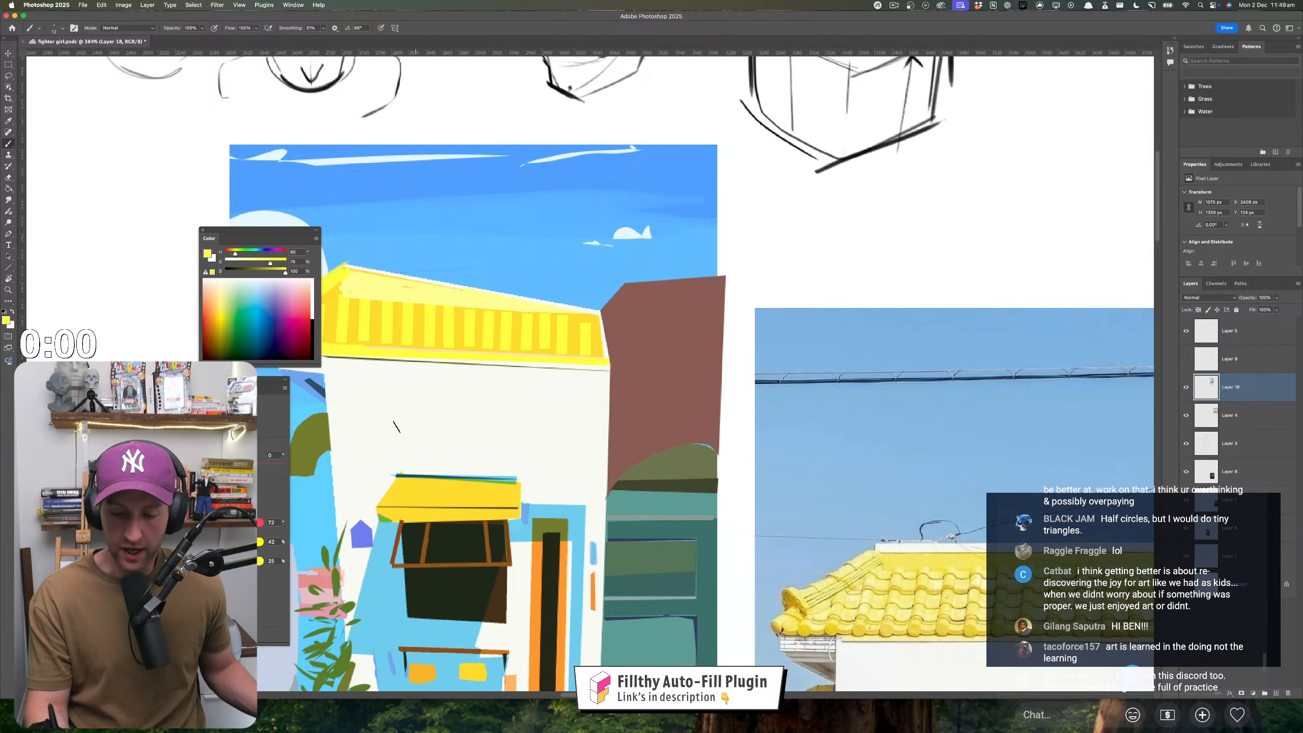
left_click_drag(235, 253, 233, 253)
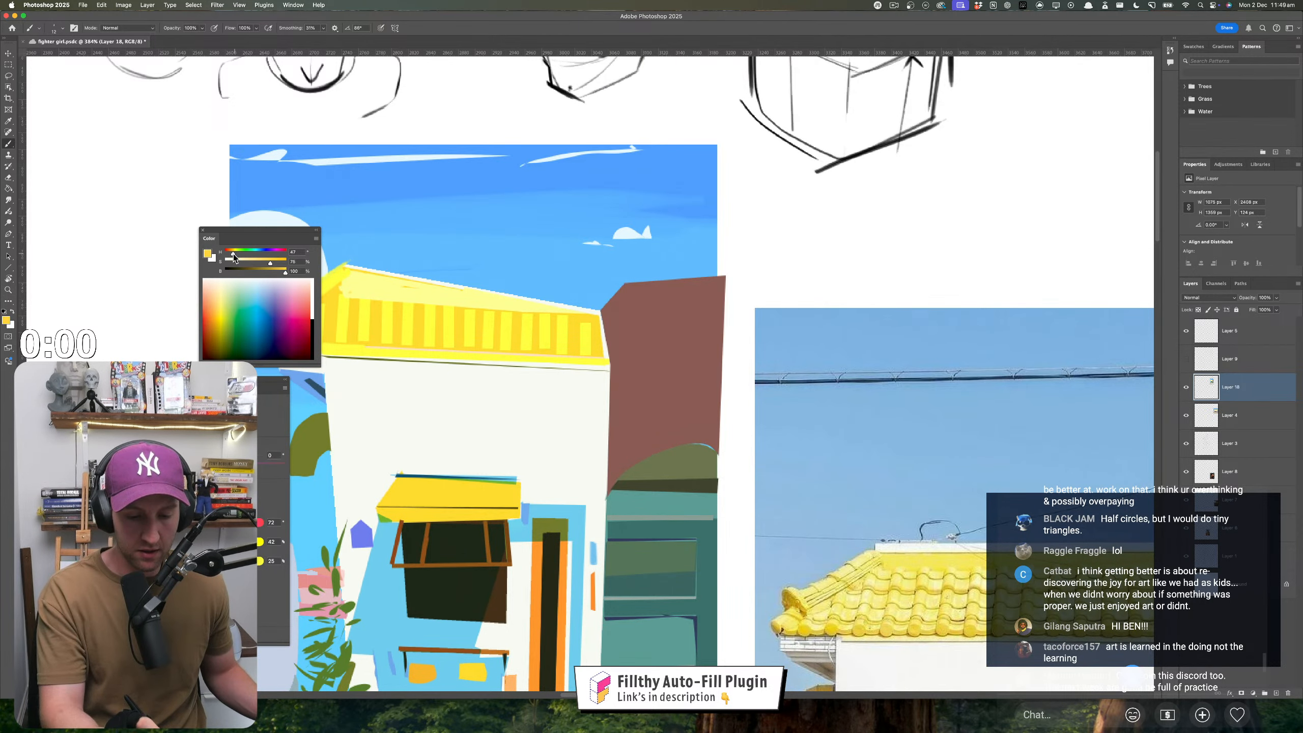
left_click_drag(479, 365, 356, 356)
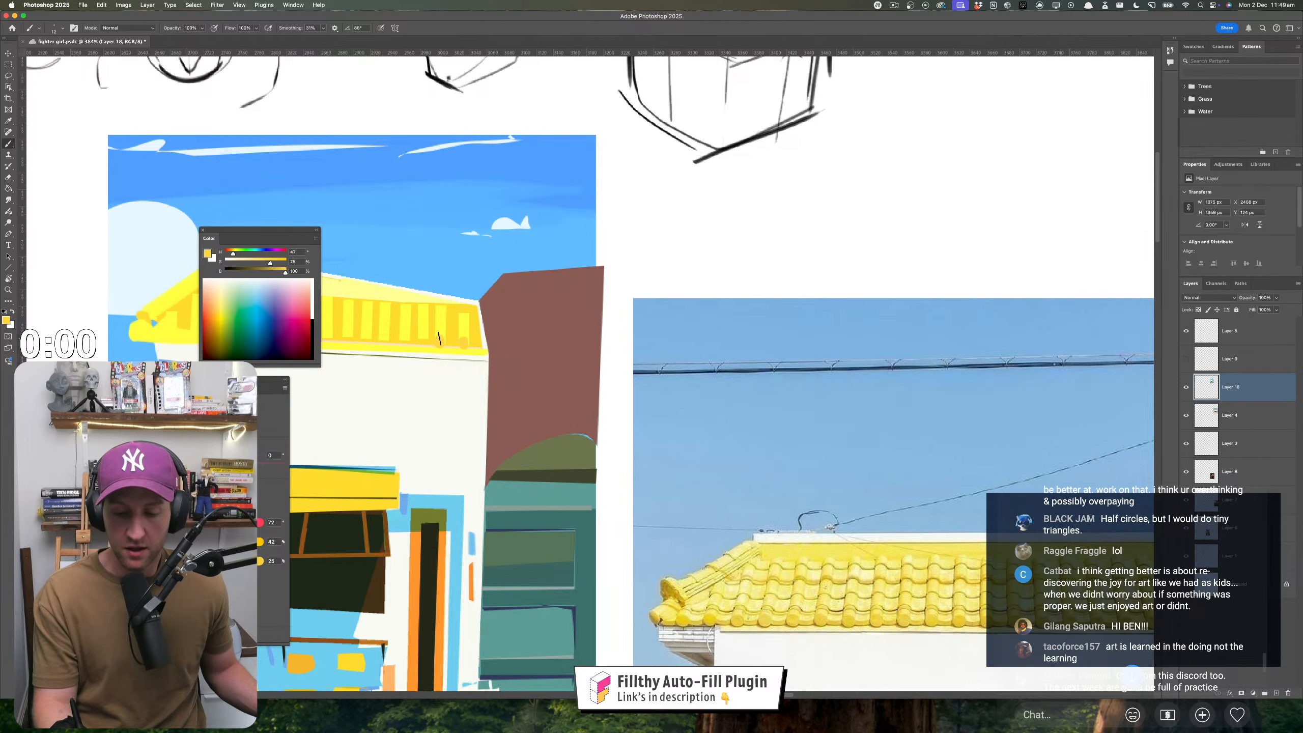
mouse_move(420, 359)
left_mouse_down()
mouse_move(399, 362)
mouse_move(505, 367)
mouse_move(448, 394)
mouse_move(476, 375)
left_mouse_up()
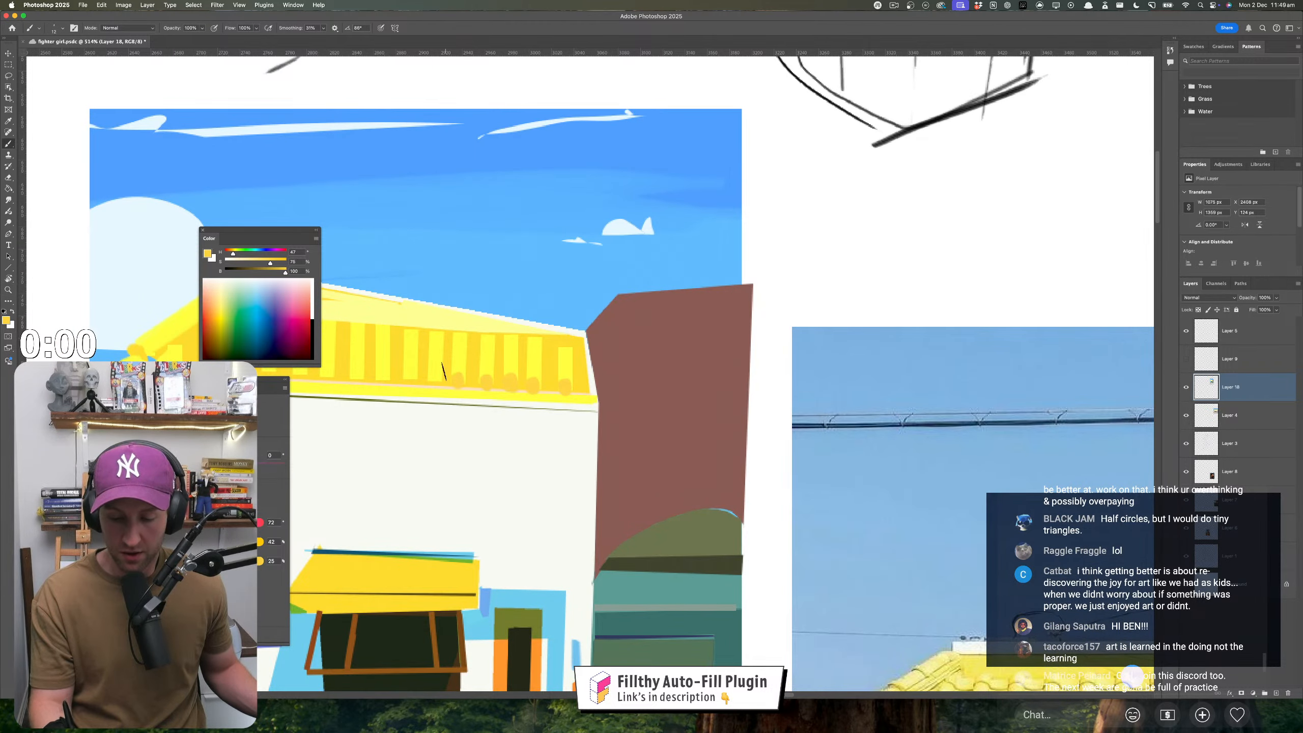
left_click_drag(405, 381, 374, 380)
left_click_drag(374, 380, 353, 331)
- Check the photo's rounded tile ends and continue the orange-yellow dabs along the eave to the roof's front corner
mouse_move(943, 616)
left_mouse_down()
mouse_move(558, 399)
mouse_move(605, 398)
left_mouse_up()
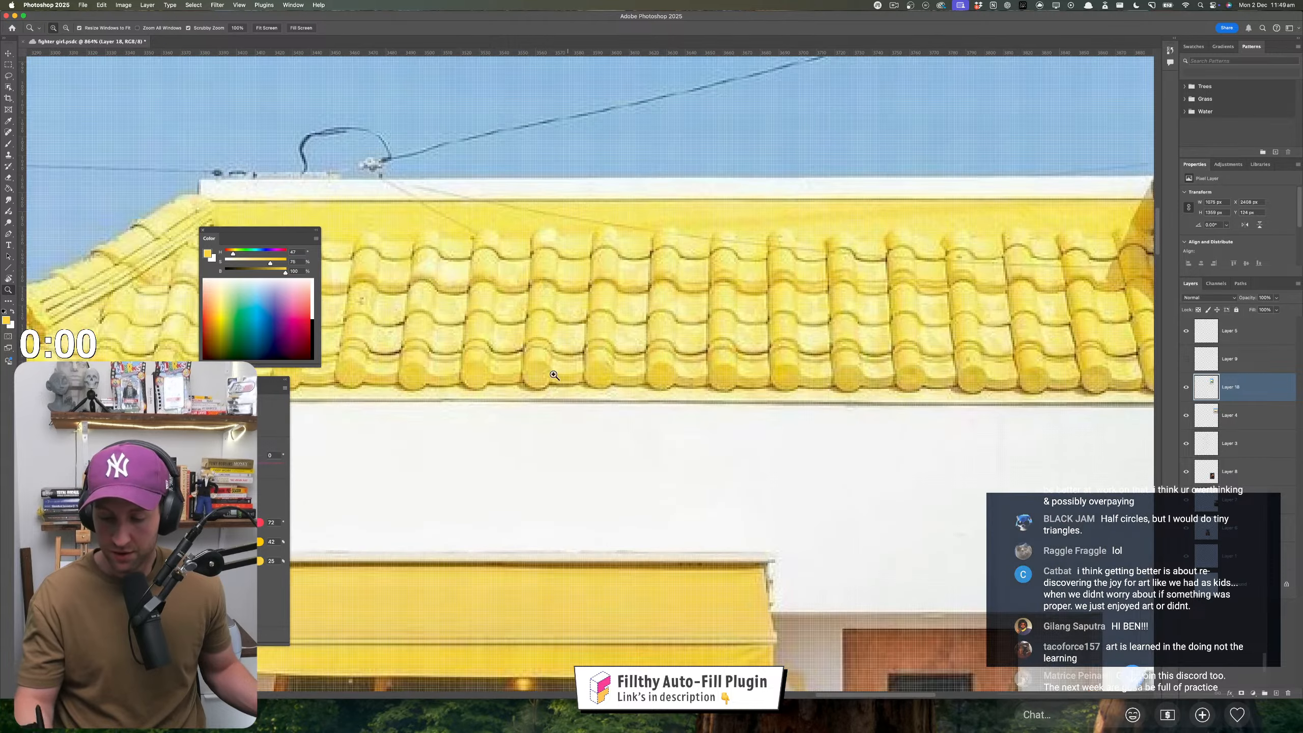
mouse_move(475, 350)
left_mouse_down()
mouse_move(486, 380)
mouse_move(570, 375)
mouse_move(516, 359)
left_mouse_up()
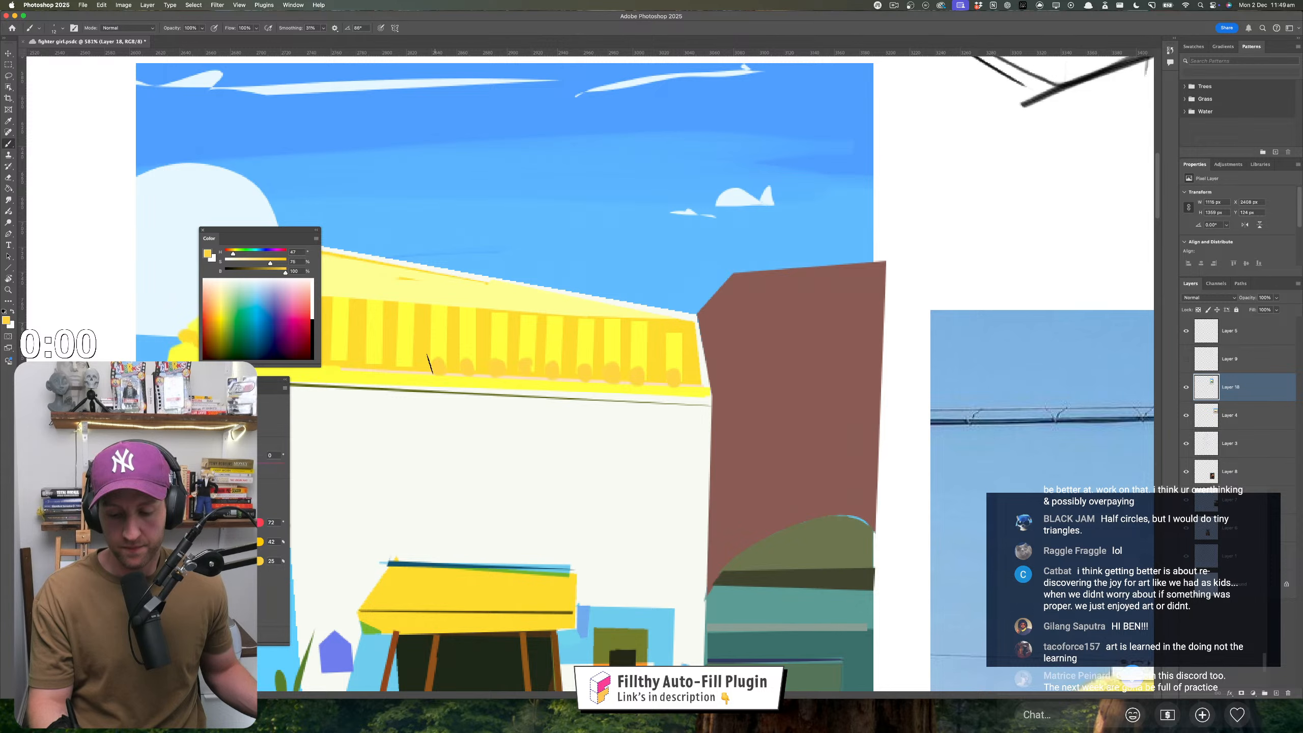
left_click_drag(415, 378, 450, 374)
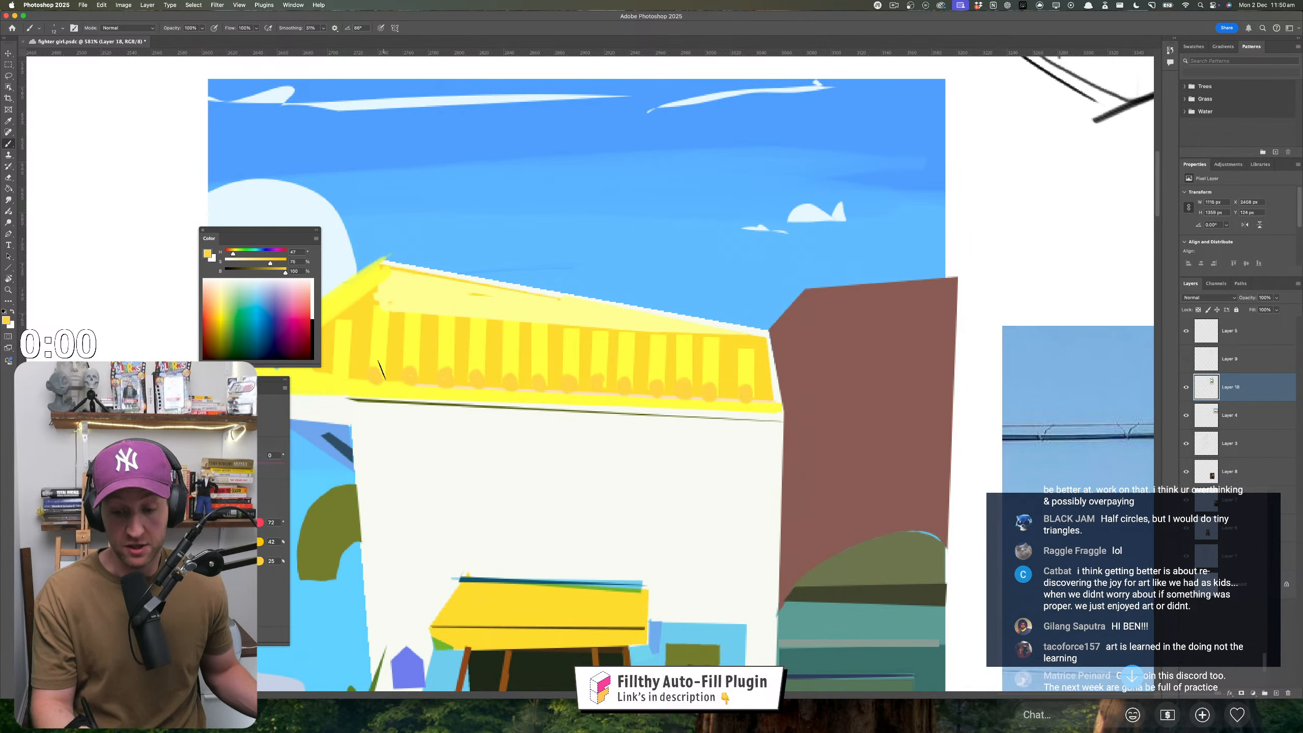
mouse_move(427, 425)
left_mouse_down()
mouse_move(436, 398)
mouse_move(375, 449)
mouse_move(386, 429)
mouse_move(361, 365)
left_mouse_up()
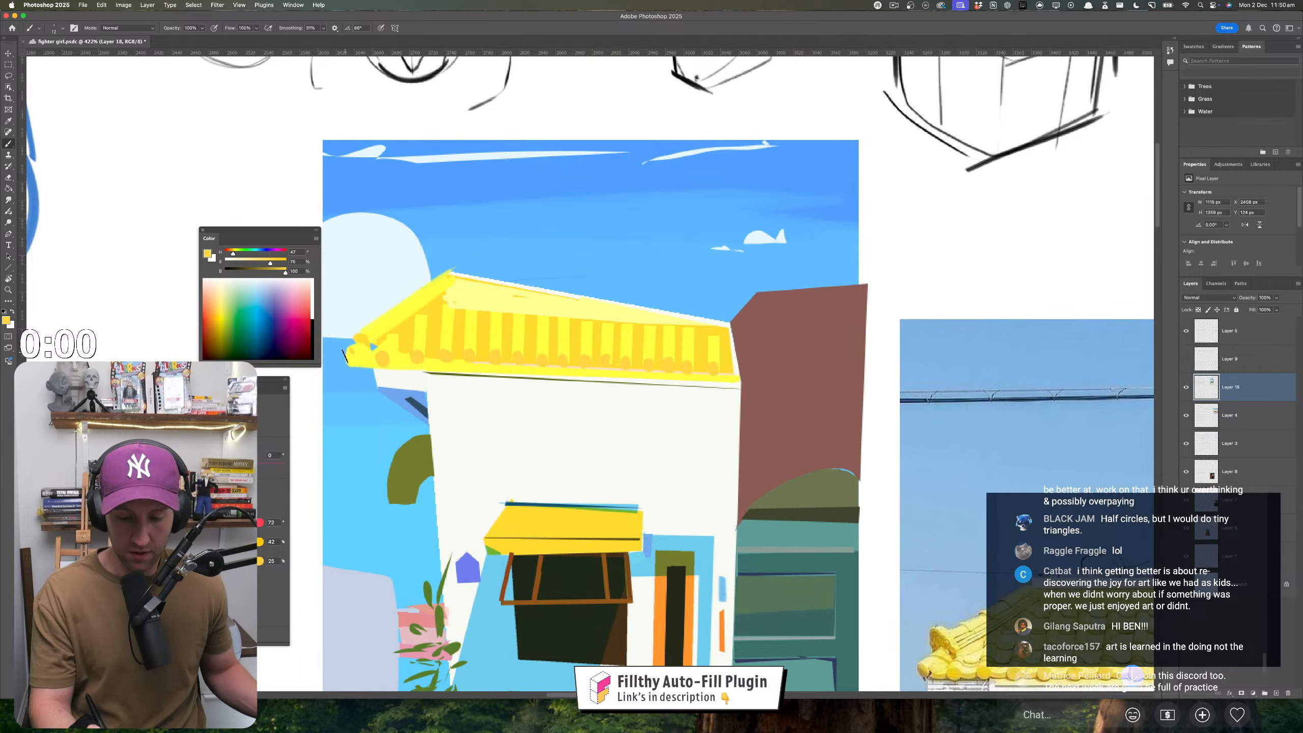
- Paint small bright yellow stepped marks between the tile columns near the roof's far end
left_click_drag(502, 469, 410, 464)
mouse_move(644, 504)
left_mouse_down()
mouse_move(551, 452)
mouse_move(568, 490)
left_mouse_up()
left_click_drag(476, 448, 491, 453)
left_click_drag(494, 465, 500, 473)
left_click_drag(448, 342, 446, 341)
mouse_move(470, 367)
left_mouse_down()
mouse_move(491, 412)
mouse_move(488, 372)
mouse_move(526, 361)
left_mouse_up()
key("b")
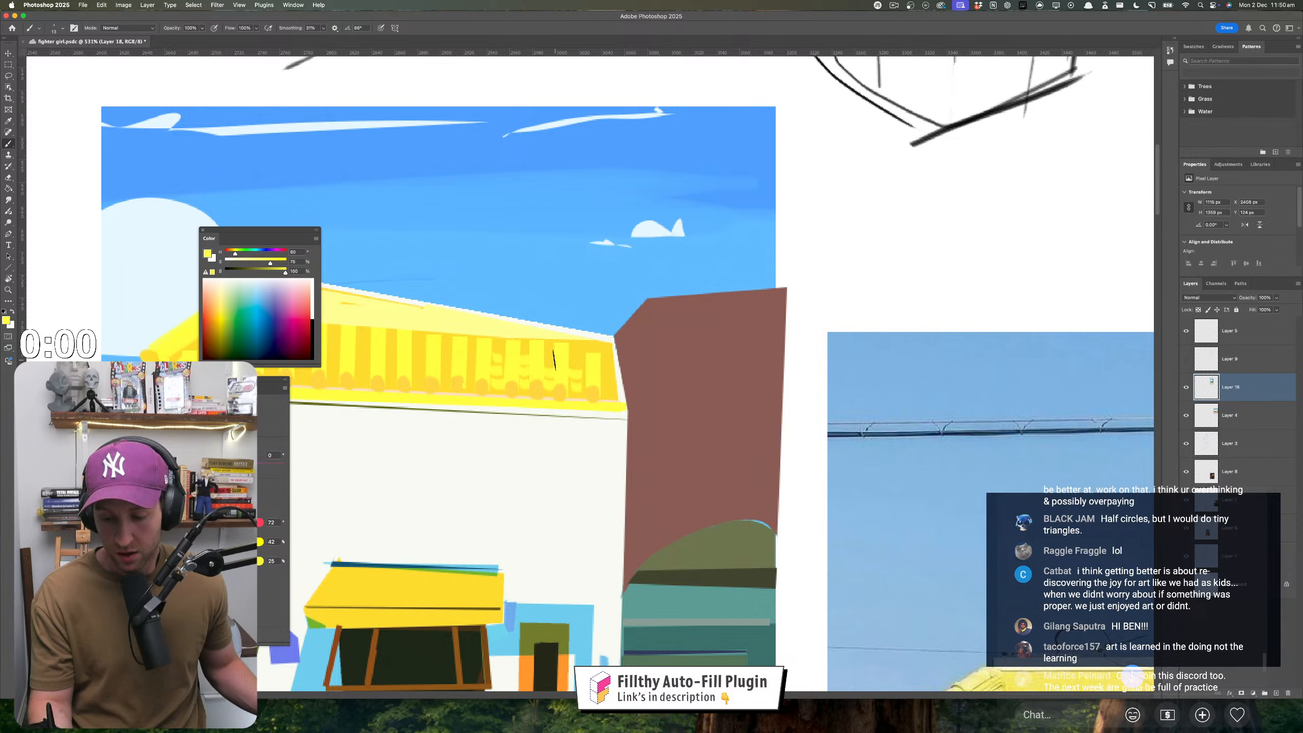
key("z")
mouse_move(539, 451)
left_mouse_down()
mouse_move(485, 460)
mouse_move(544, 466)
left_mouse_up()
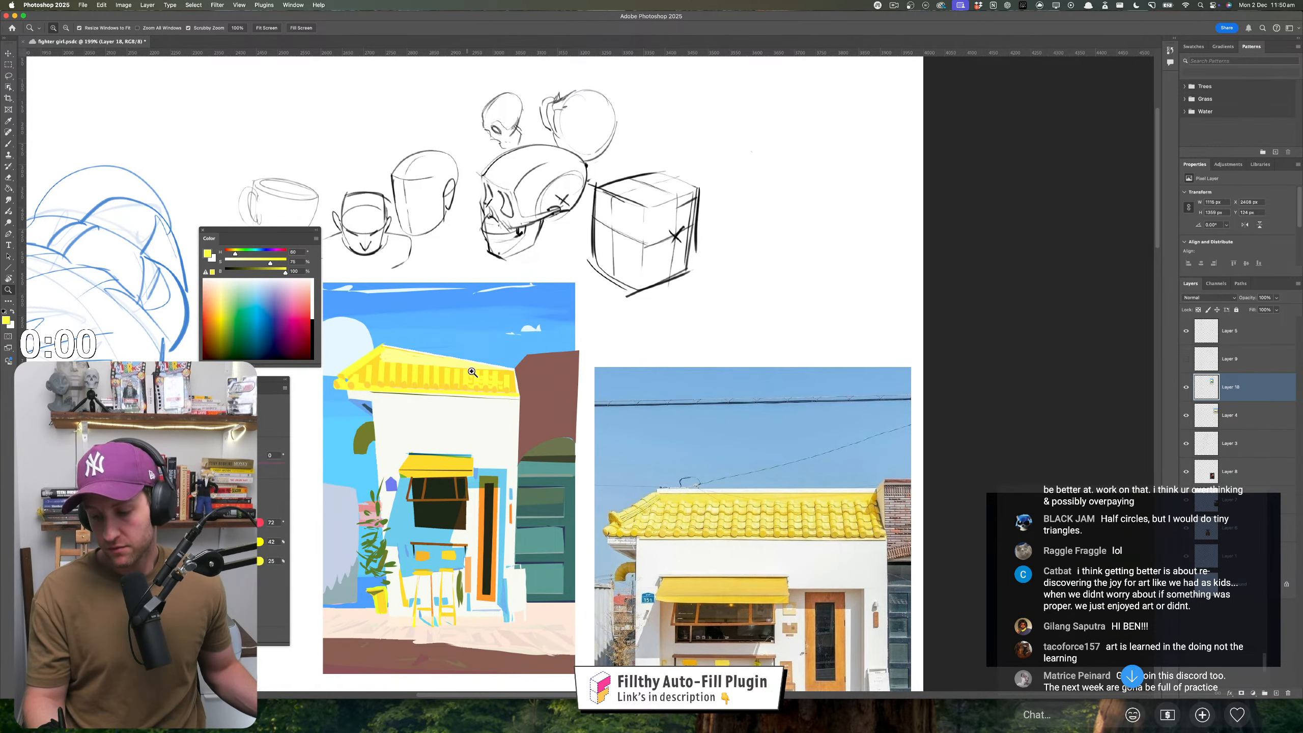
- Brush vertical bright yellow strokes into the gaps between the roof's middle tile columns, undoing the last one
mouse_move(474, 371)
left_mouse_down()
mouse_move(532, 395)
mouse_move(488, 396)
mouse_move(500, 428)
left_mouse_up()
key("b")
scroll(535, 390, "left", 2)
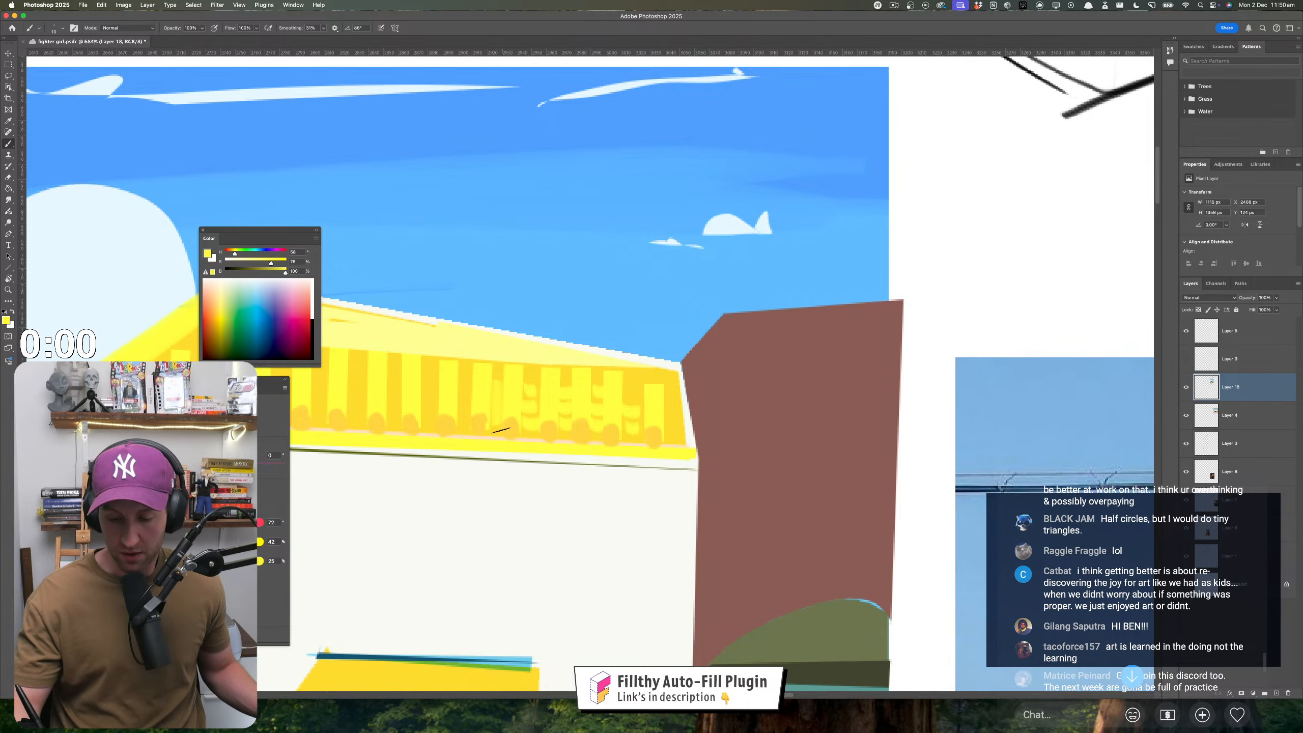
left_click_drag(465, 380, 464, 425)
left_click_drag(427, 370, 427, 422)
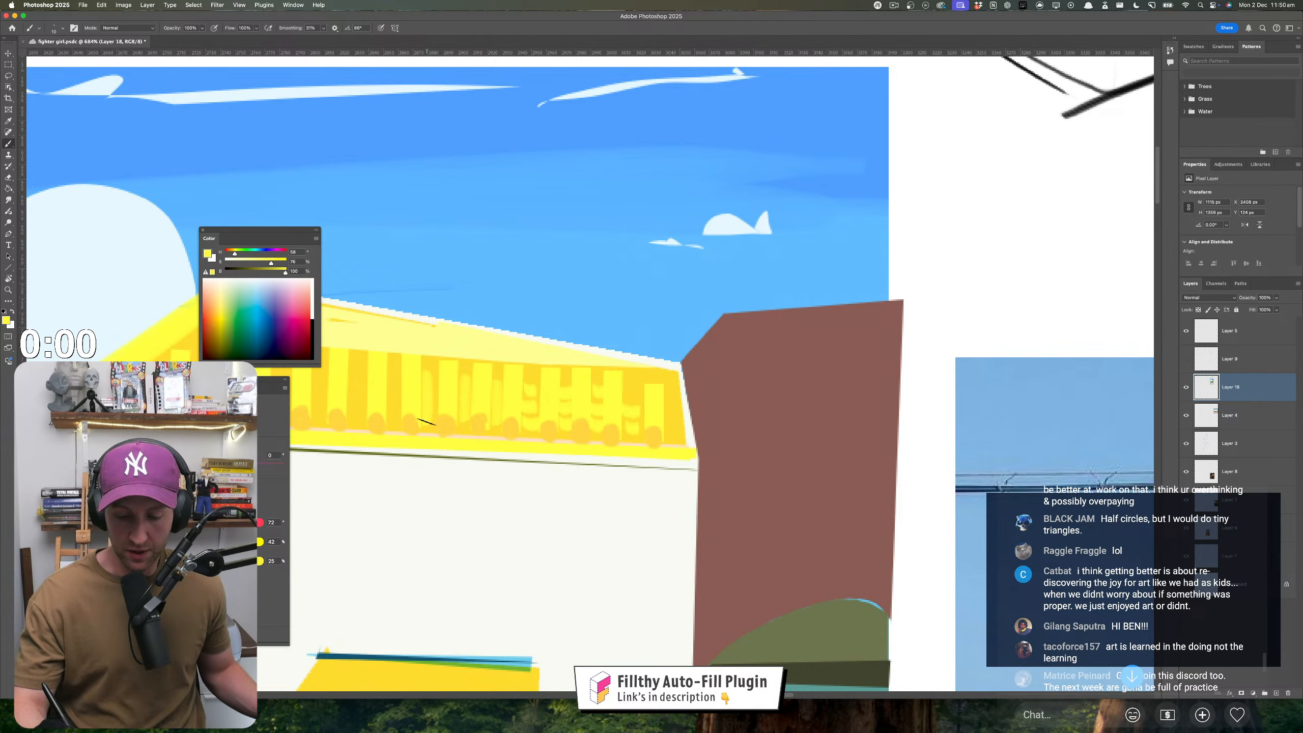
left_click_drag(391, 378, 393, 423)
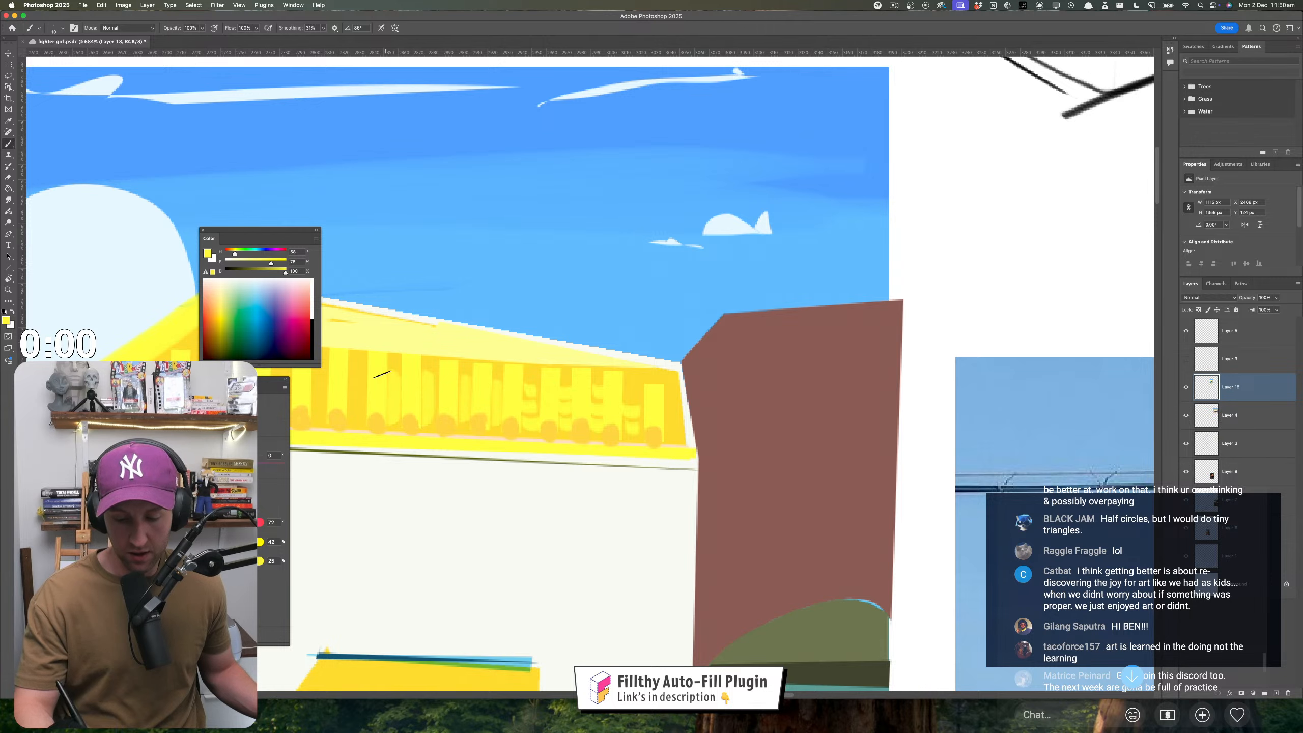
left_click_drag(359, 370, 359, 421)
scroll(430, 369, "left", 5)
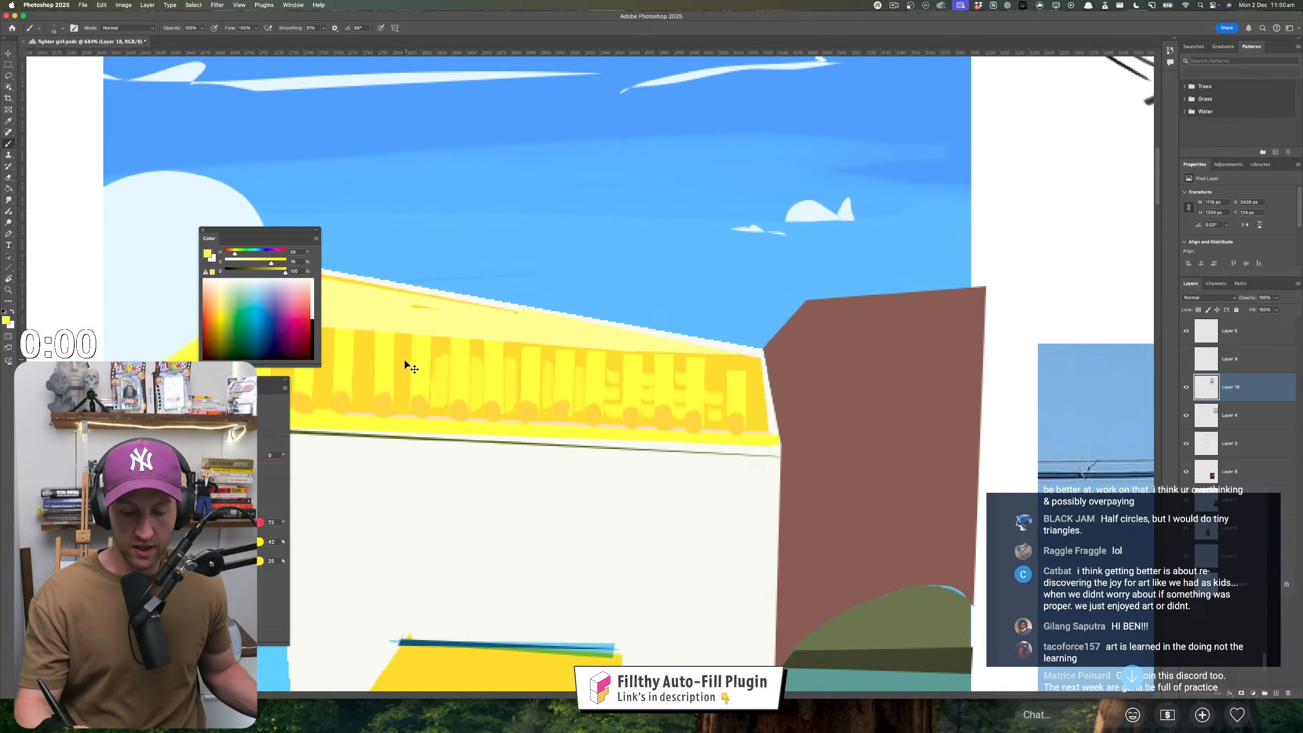
key("super+z")
- Add more vertical bright yellow strokes between the middle tile columns and save the document
left_click_drag(397, 354, 403, 411)
left_click_drag(361, 352, 366, 401)
left_click_drag(475, 385, 586, 396)
key("super+s")
- Fill the remaining gaps between tile columns with bright yellow strokes towards the front corner and at the roof's far end
left_click_drag(436, 353, 436, 413)
left_click_drag(397, 344, 389, 410)
left_click_drag(354, 359, 343, 419)
mouse_move(536, 467)
left_mouse_down()
mouse_move(493, 462)
mouse_move(520, 444)
mouse_move(569, 445)
mouse_move(380, 425)
left_mouse_up()
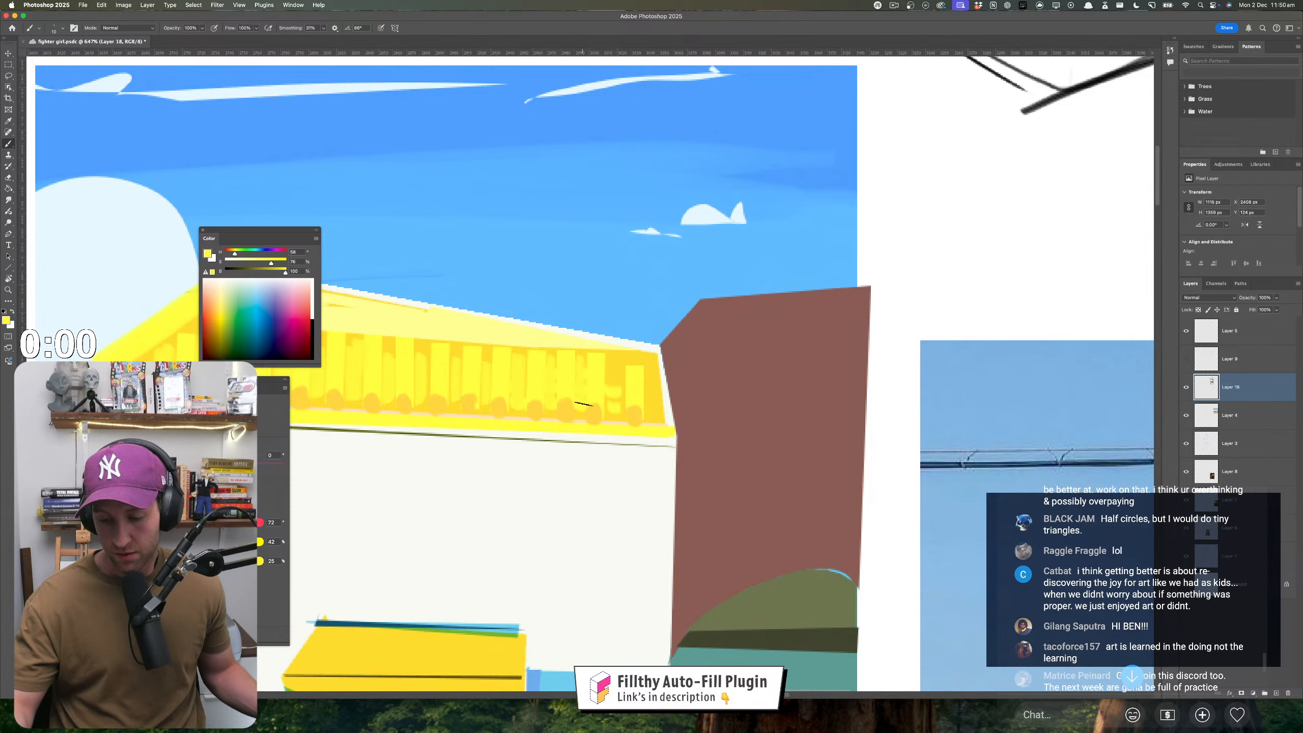
left_click_drag(646, 357, 653, 421)
mouse_move(624, 470)
left_mouse_down()
mouse_move(576, 465)
mouse_move(636, 451)
left_mouse_up()
left_click(636, 450)
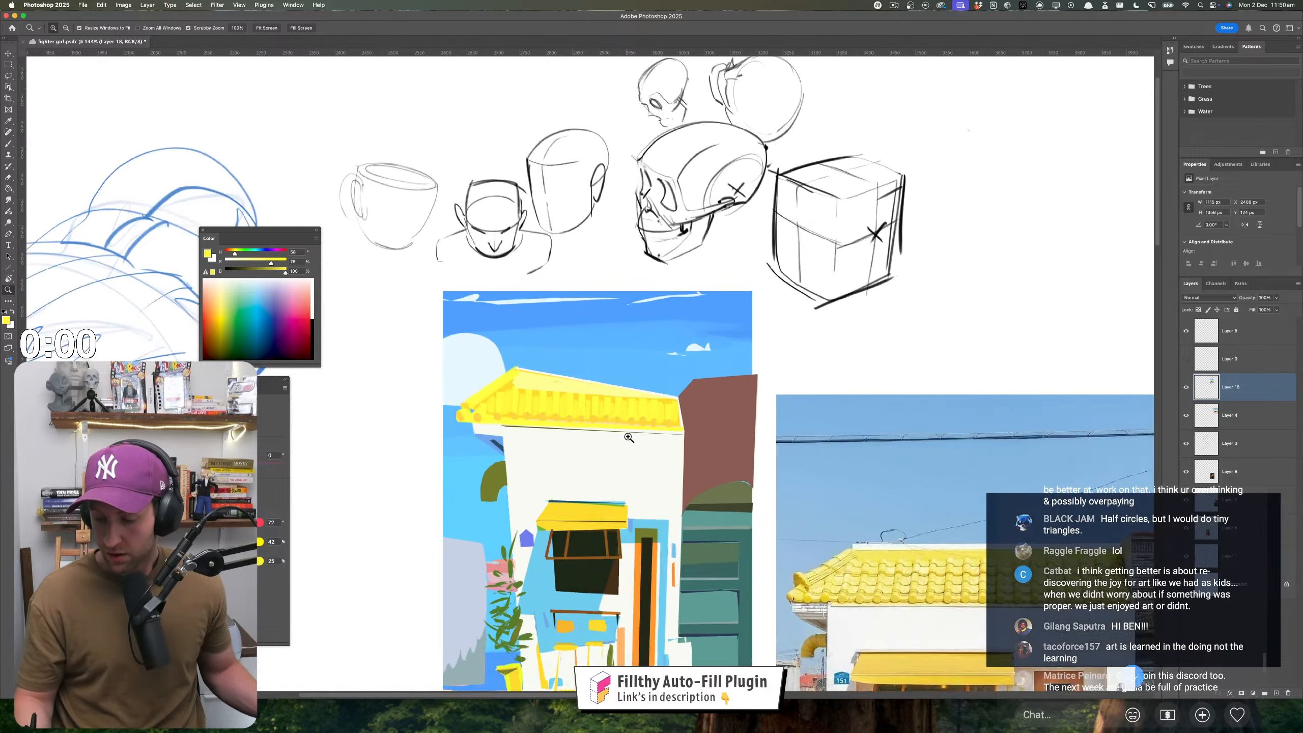
- Paint a thin wavy orange-yellow line across the tile columns from the far end towards the roof's front
left_click(629, 434)
mouse_move(642, 405)
left_mouse_down()
mouse_move(676, 424)
mouse_move(740, 388)
mouse_move(683, 408)
mouse_move(605, 391)
mouse_move(595, 405)
mouse_move(562, 393)
mouse_move(550, 404)
mouse_move(509, 395)
left_mouse_up()
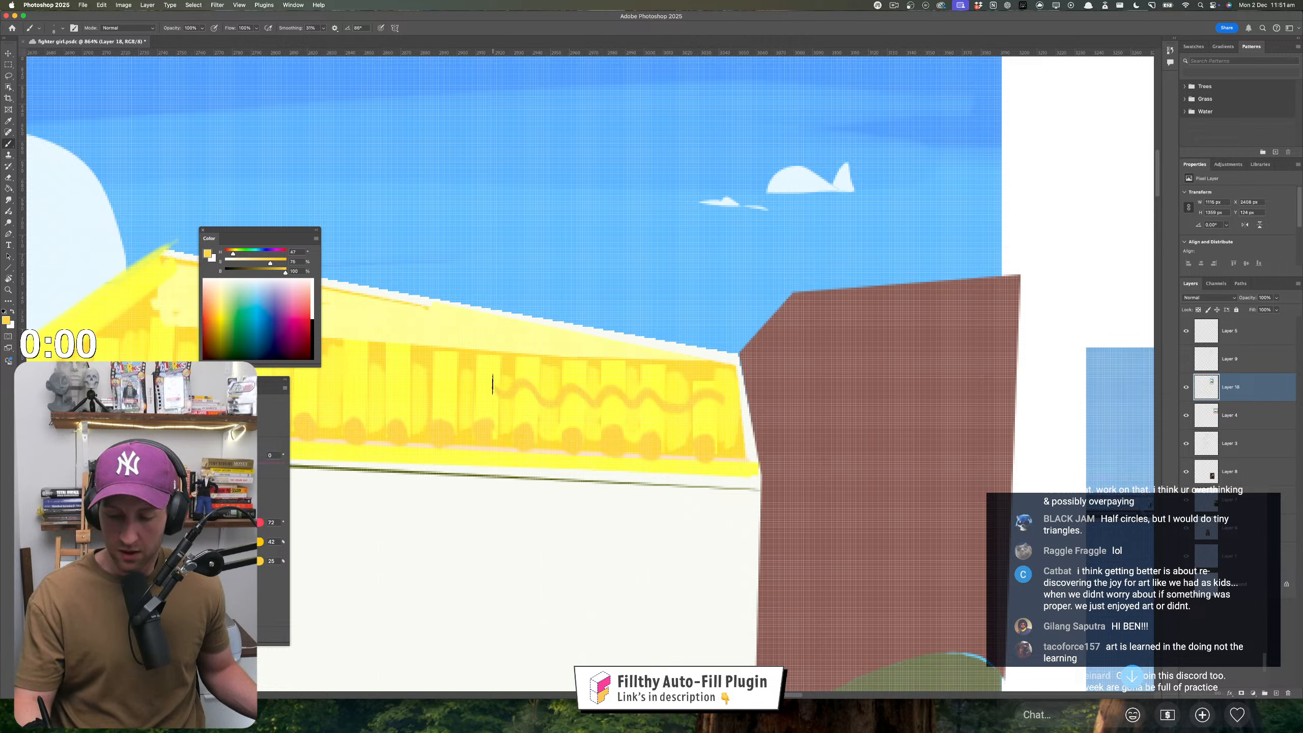
mouse_move(426, 390)
left_mouse_down()
mouse_move(393, 372)
mouse_move(370, 388)
left_mouse_up()
left_click_drag(364, 435, 579, 432)
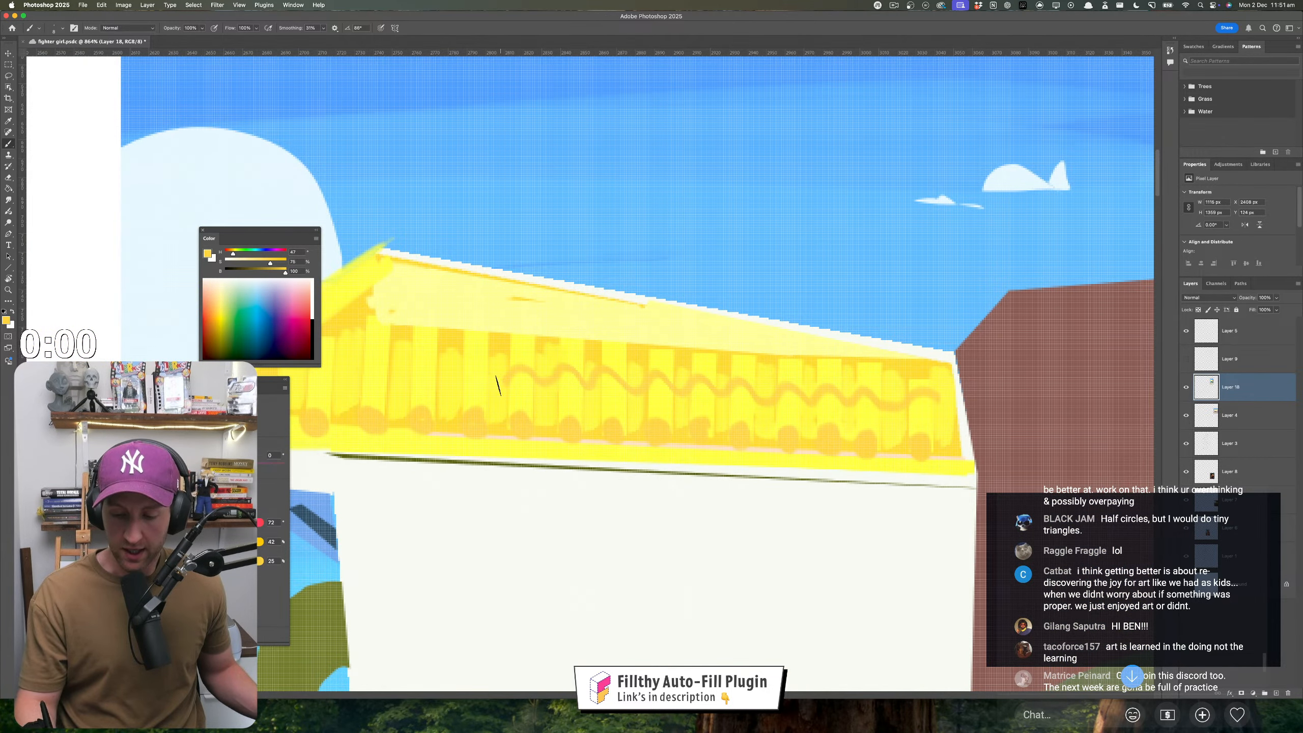
mouse_move(422, 353)
left_mouse_down()
mouse_move(399, 377)
mouse_move(363, 355)
mouse_move(334, 372)
left_mouse_up()
left_click_drag(472, 430, 420, 425)
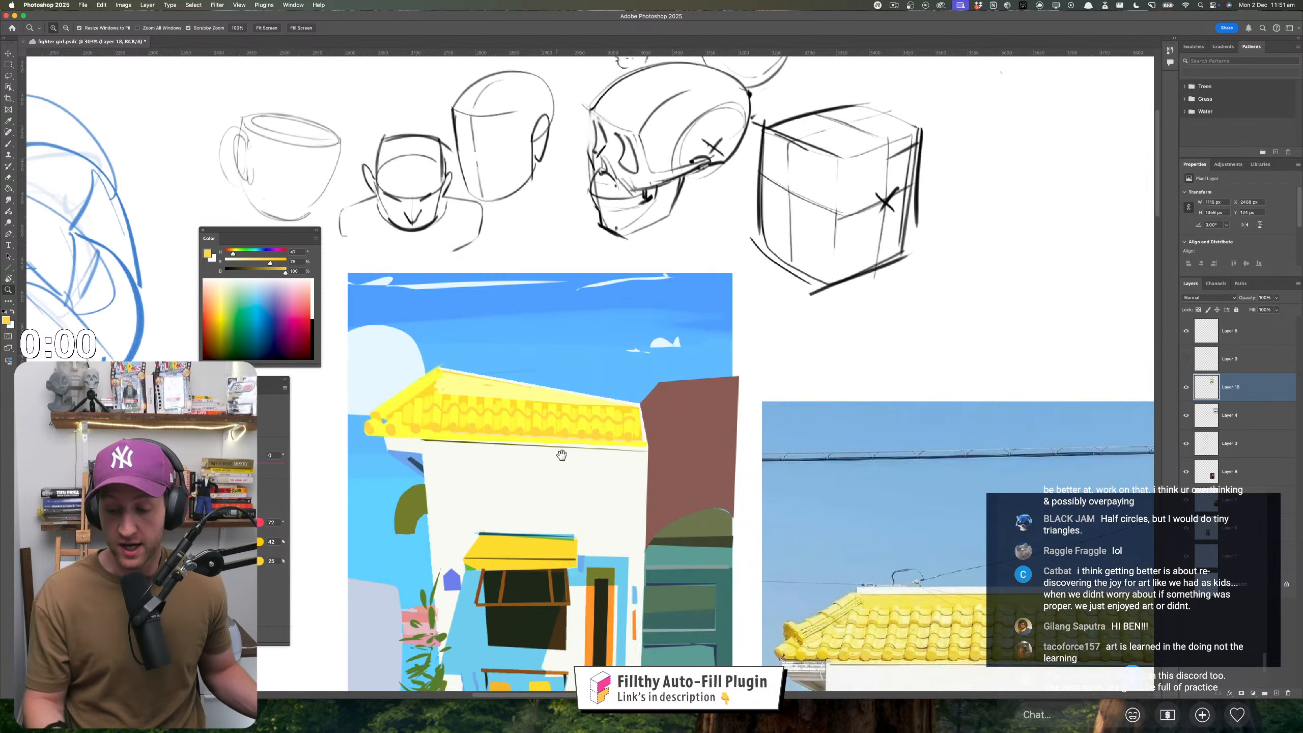
- Sample the tiles' darker yellow and extend the wavy tile line to the roof's front corner
left_click_drag(562, 454, 592, 456)
left_click_drag(478, 402, 519, 395)
left_click(427, 431, "alt")
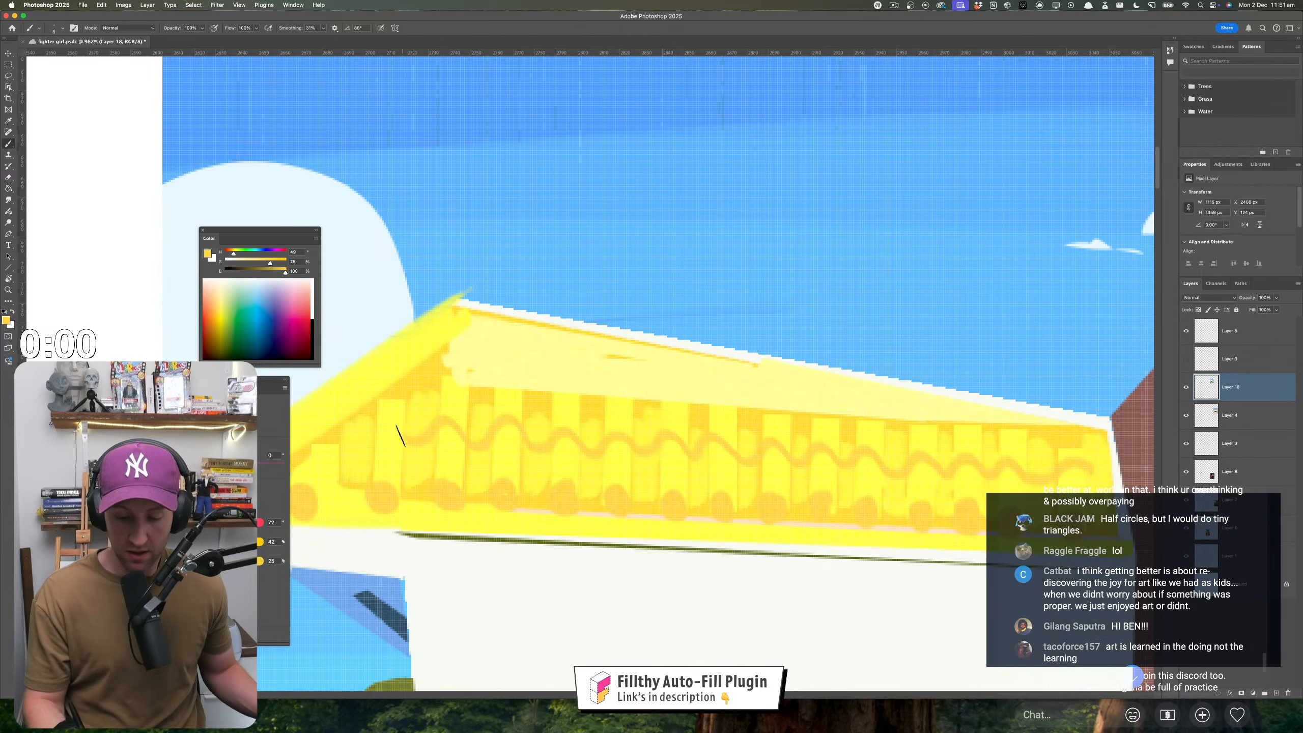
left_click_drag(426, 433, 298, 434)
left_click_drag(506, 467, 499, 469)
mouse_move(557, 509)
left_mouse_down()
mouse_move(520, 456)
mouse_move(610, 499)
mouse_move(592, 497)
left_mouse_up()
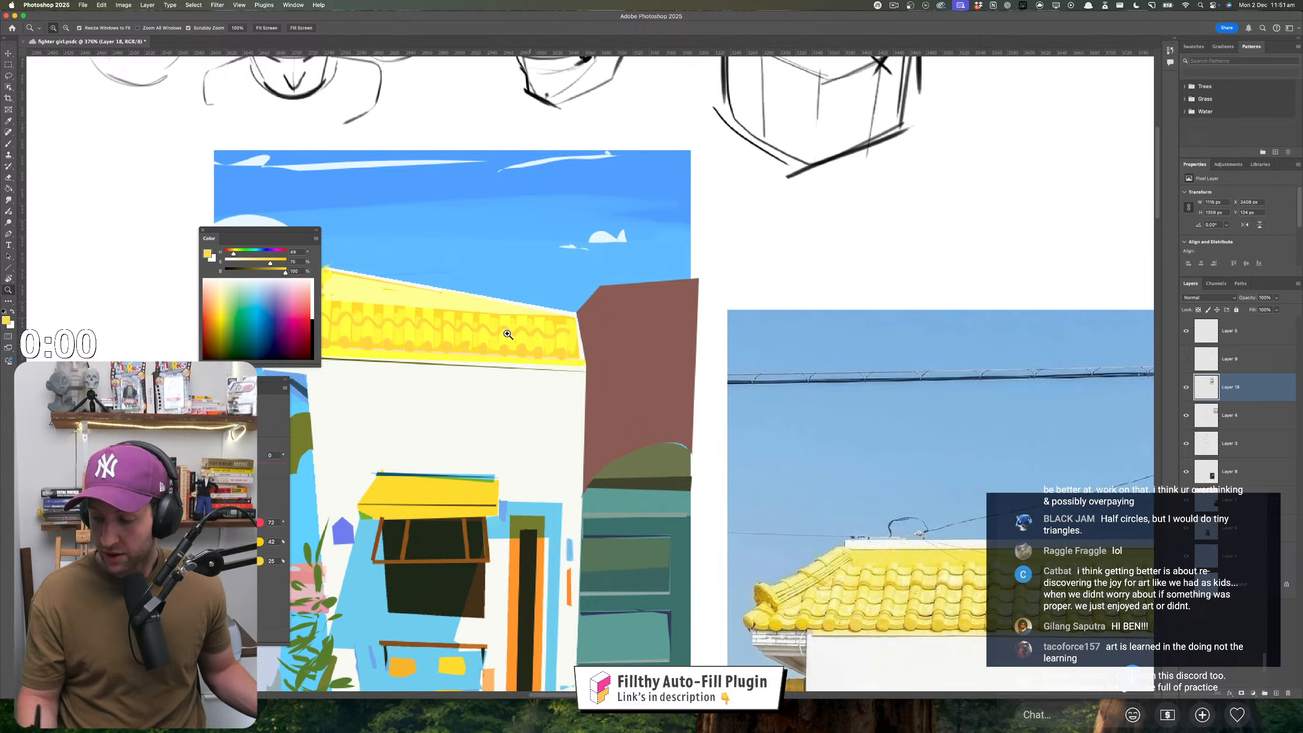
- Sample the roof's pale upper band, darken the colour and fill the band with a muted yellow
mouse_move(469, 322)
left_mouse_down()
mouse_move(490, 326)
mouse_move(428, 338)
mouse_move(451, 328)
mouse_move(529, 368)
left_mouse_up()
key("b")
left_click(445, 302, "alt")
key("z")
key("i")
left_click(518, 343)
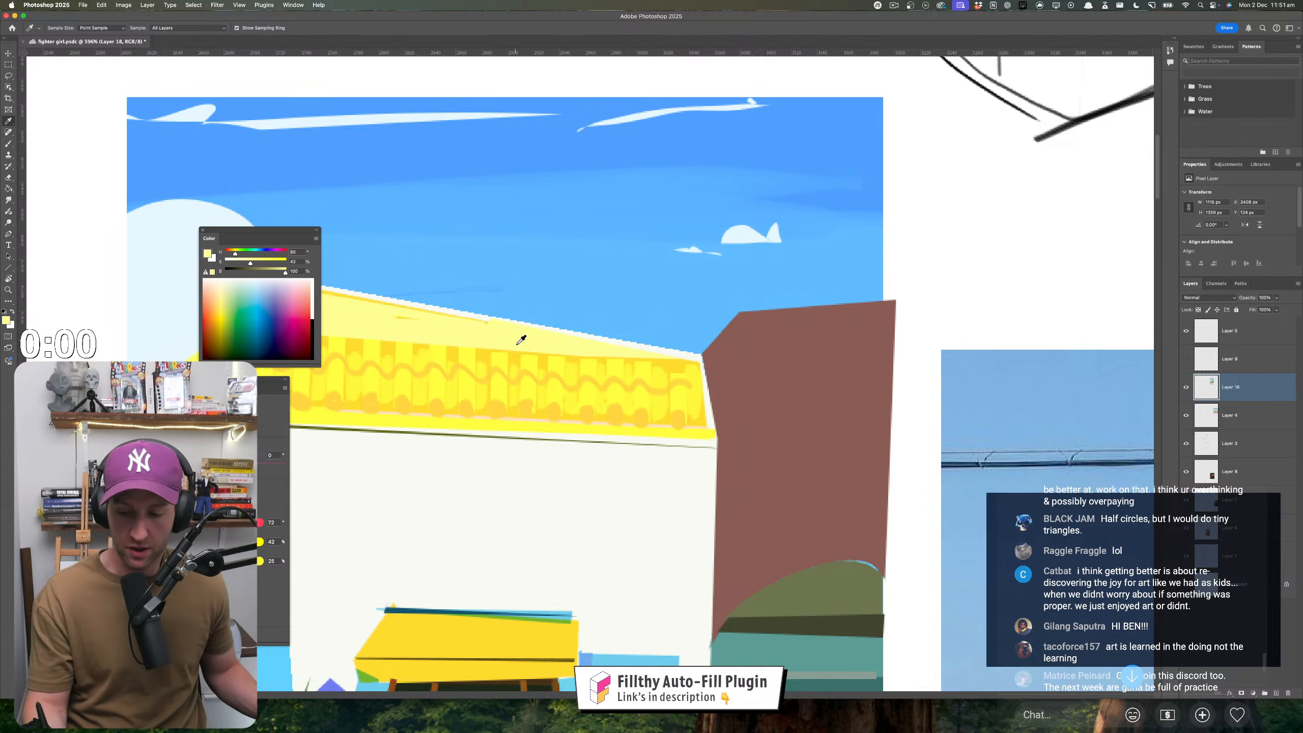
key("g")
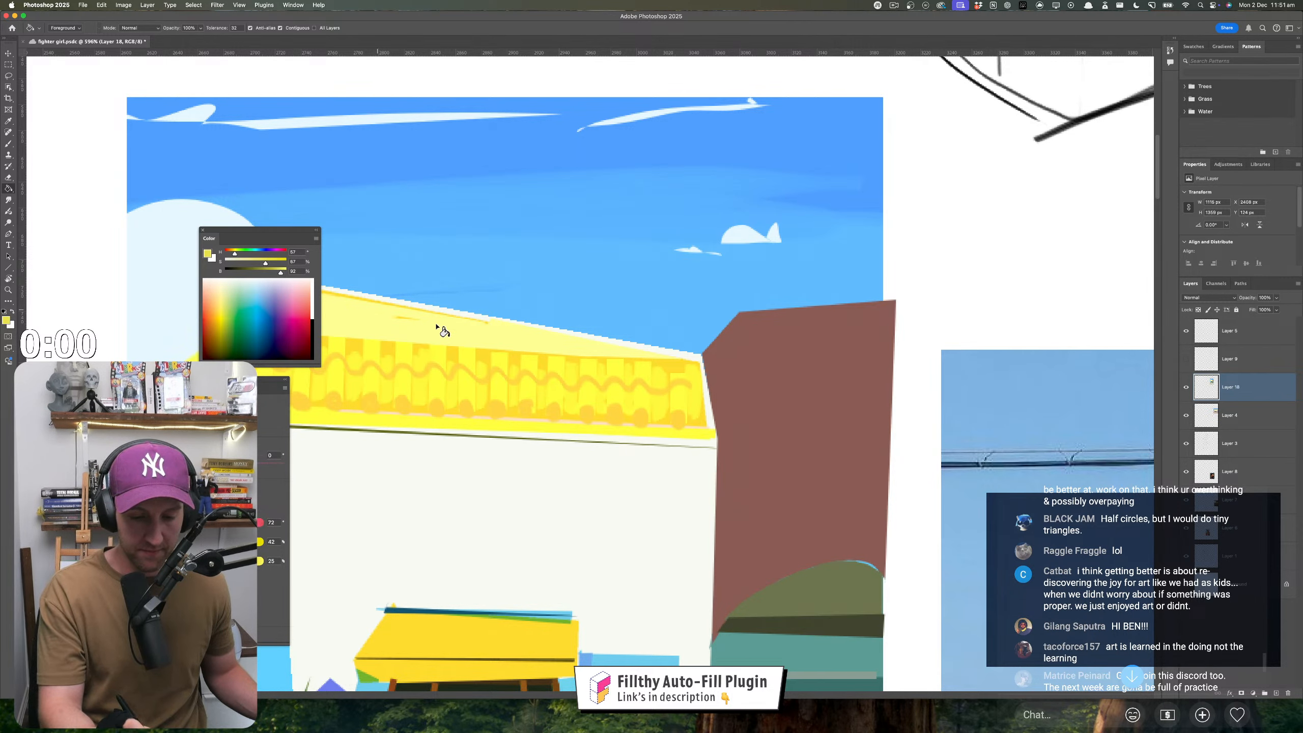
left_click(517, 345)
mouse_move(542, 443)
left_mouse_down()
mouse_move(677, 452)
mouse_move(590, 473)
mouse_move(590, 442)
mouse_move(578, 442)
left_mouse_up()
key("z")
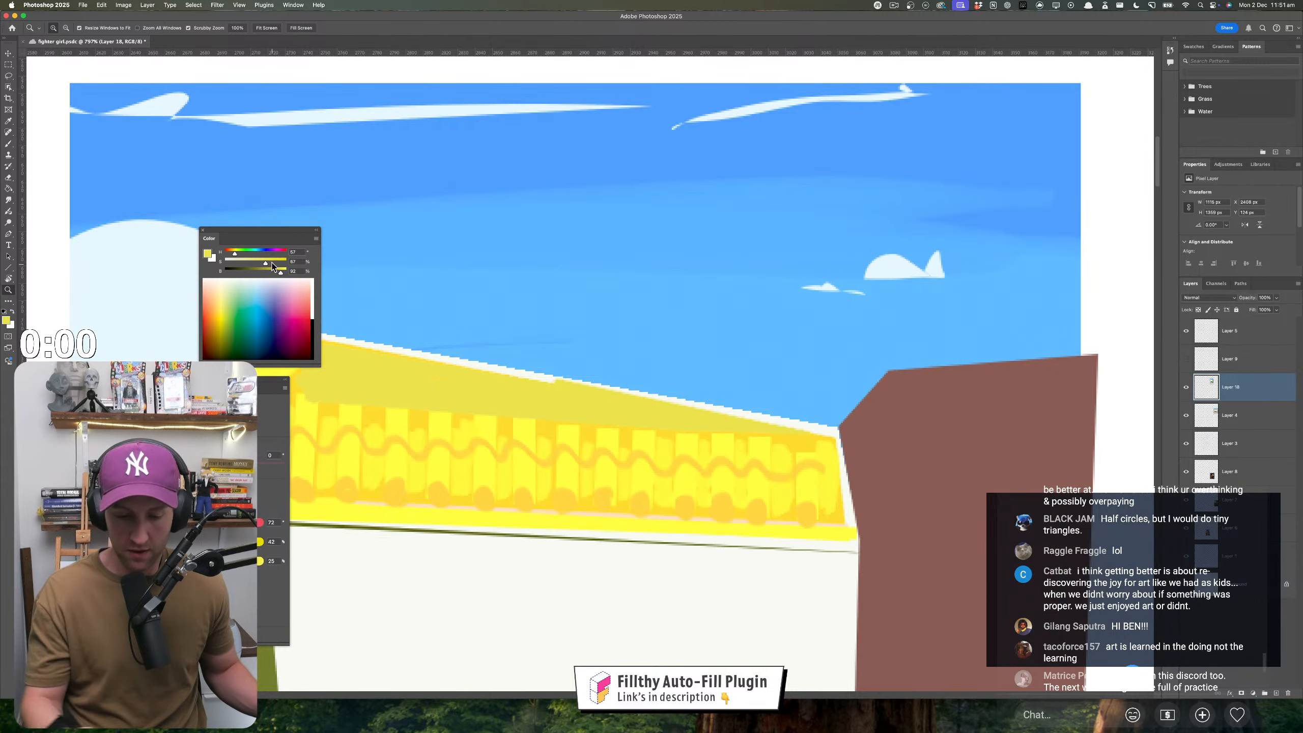
- Raise the yellow's saturation to 99% and refill the roof's upper band with the Paint Bucket
left_click_drag(272, 265, 284, 265)
left_click(497, 411)
left_click(10, 189)
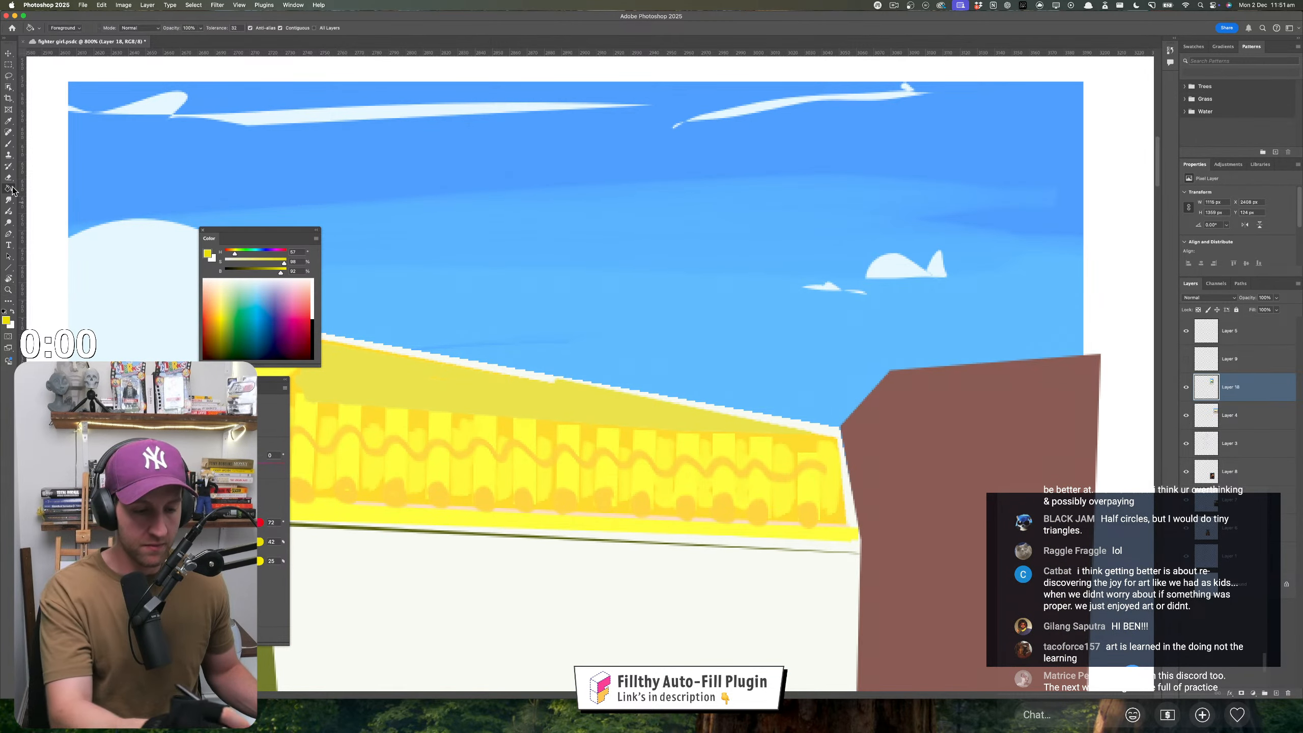
left_click(496, 394)
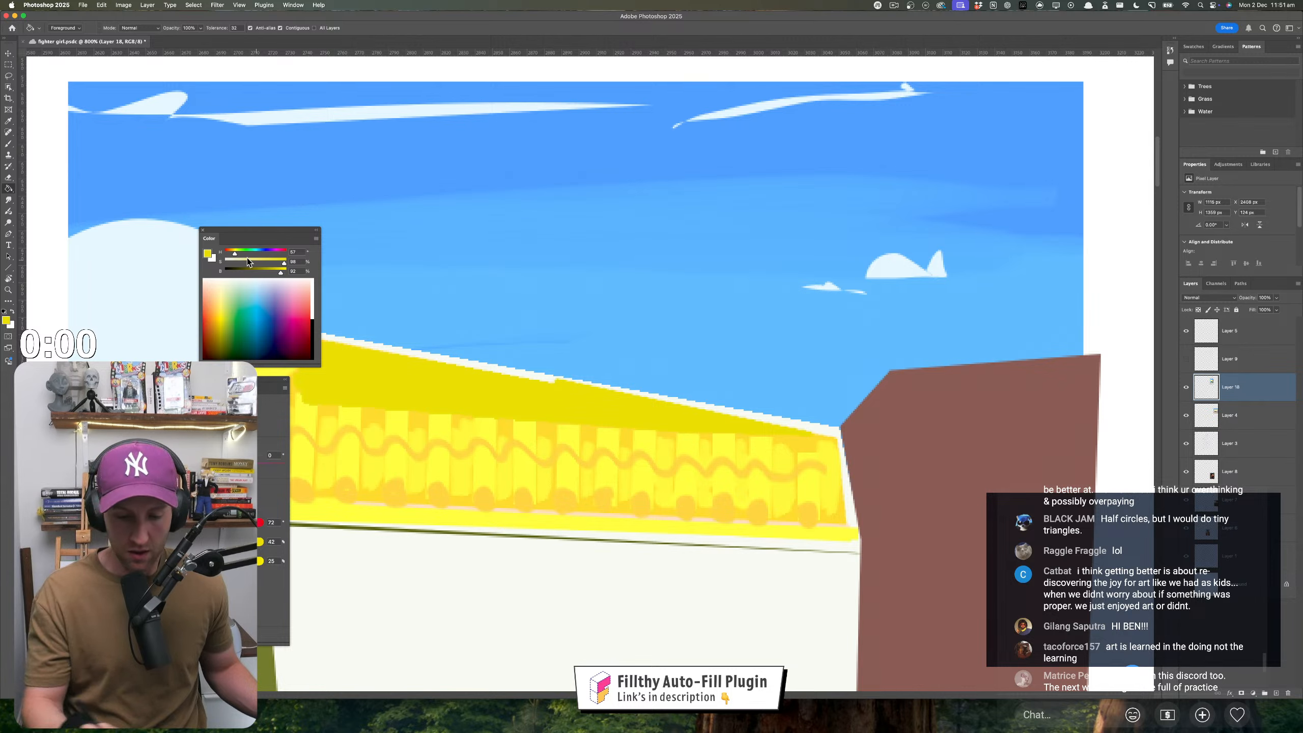
- Shift the colour to a warmer, brighter orange-yellow and fill the roof's upper band with it
left_click(418, 391)
key("z")
scroll(523, 503, "down", 5)
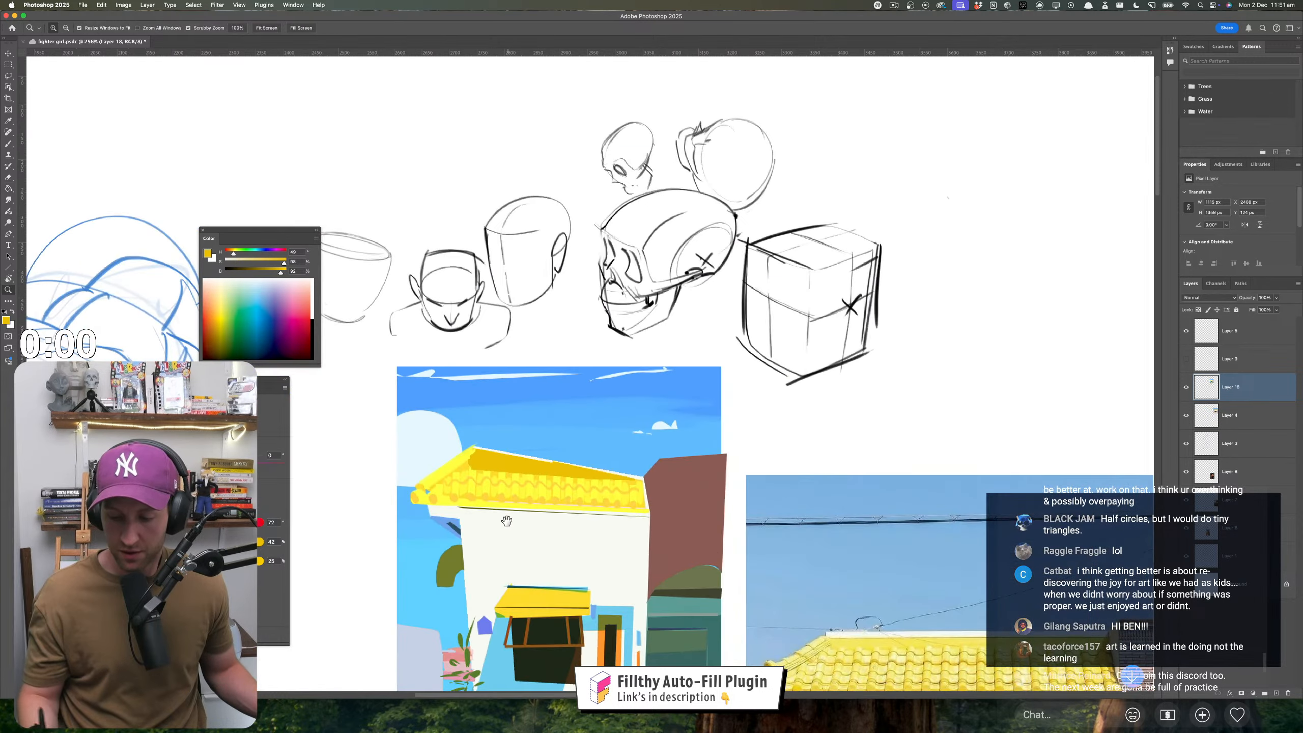
scroll(466, 426, "up", 3)
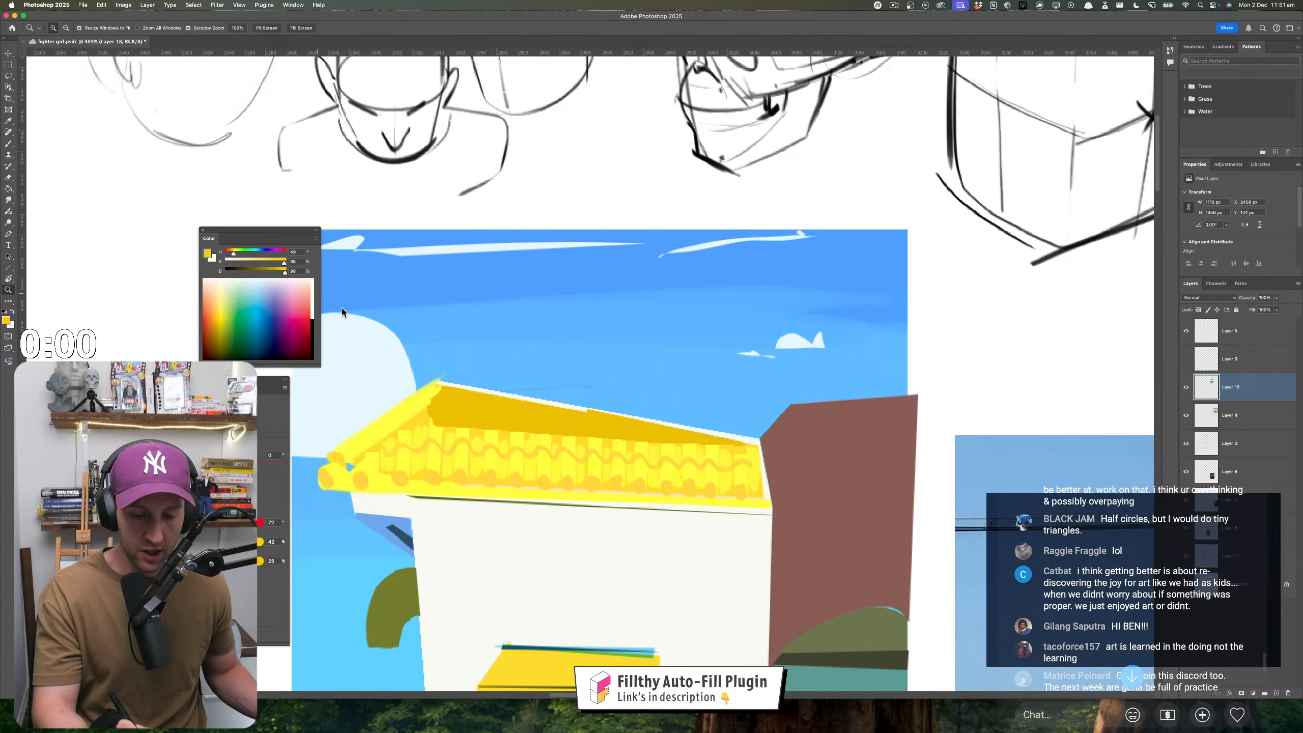
key("g")
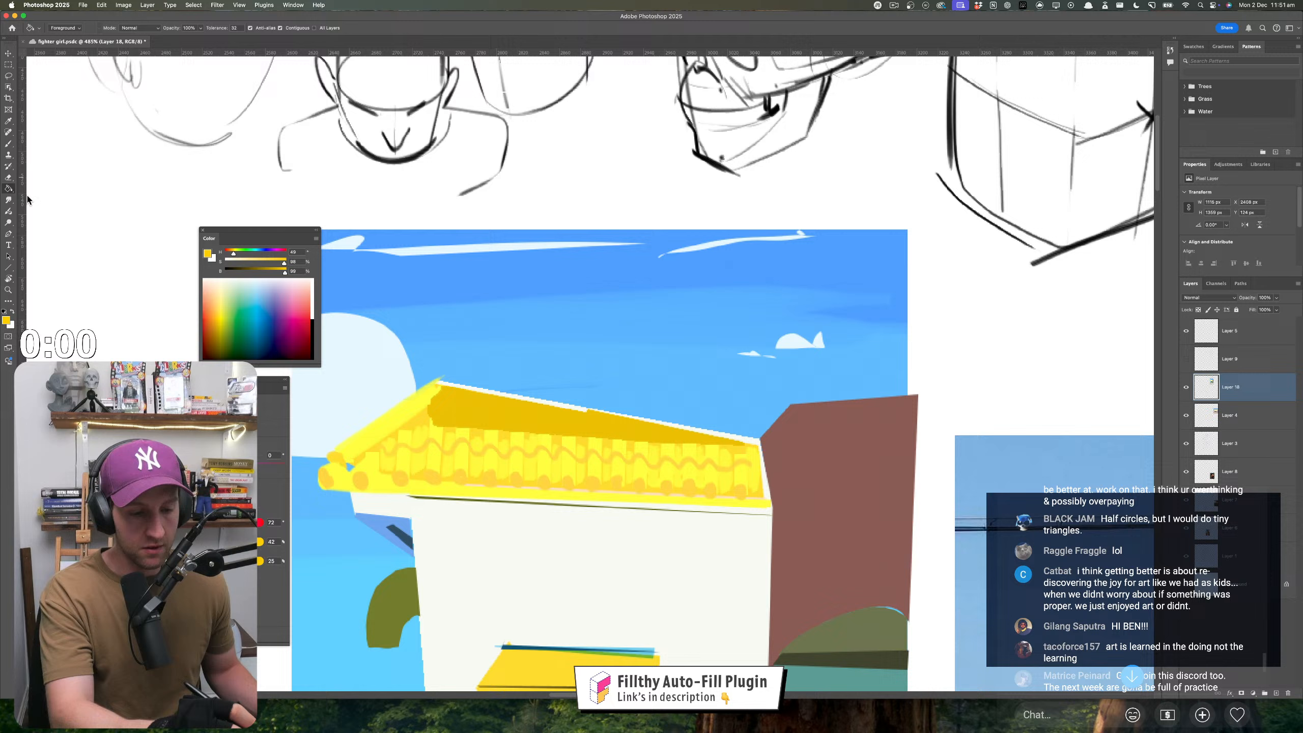
left_click(538, 423)
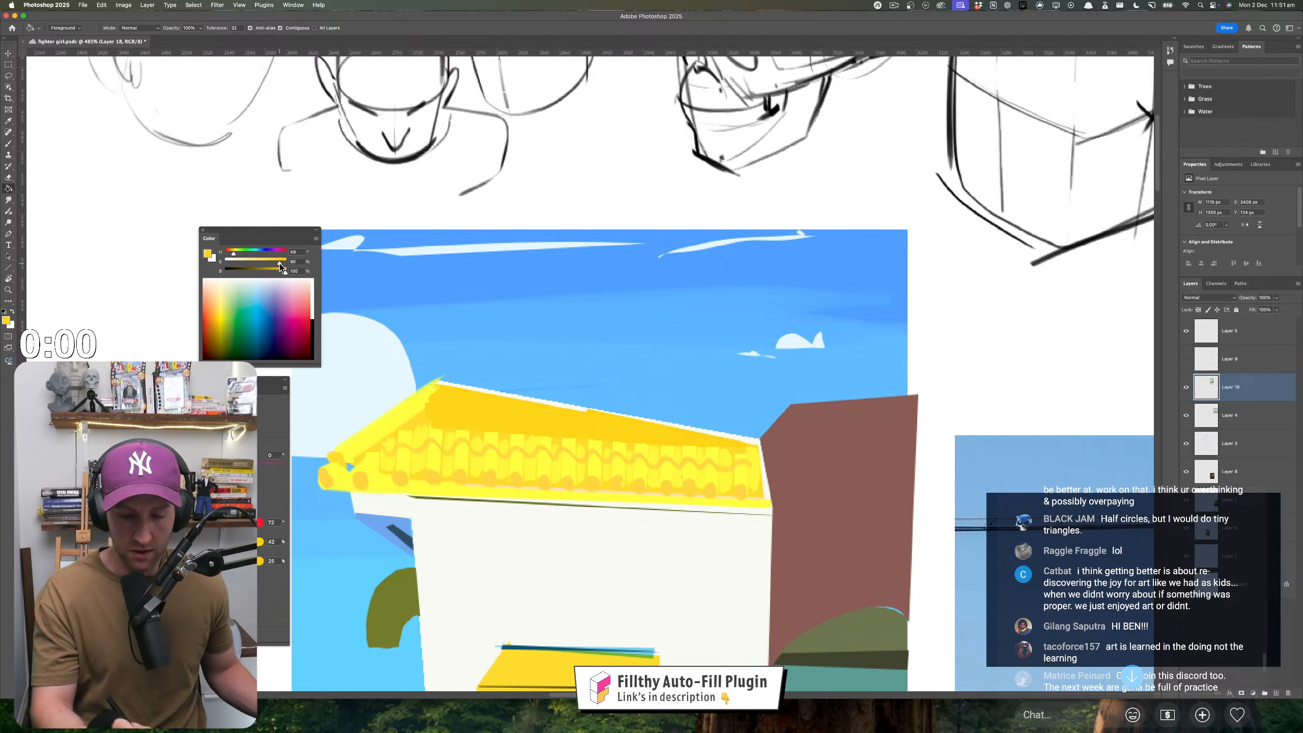
- Try a lemon yellow fill on the roof's upper band and undo it
left_click(500, 451)
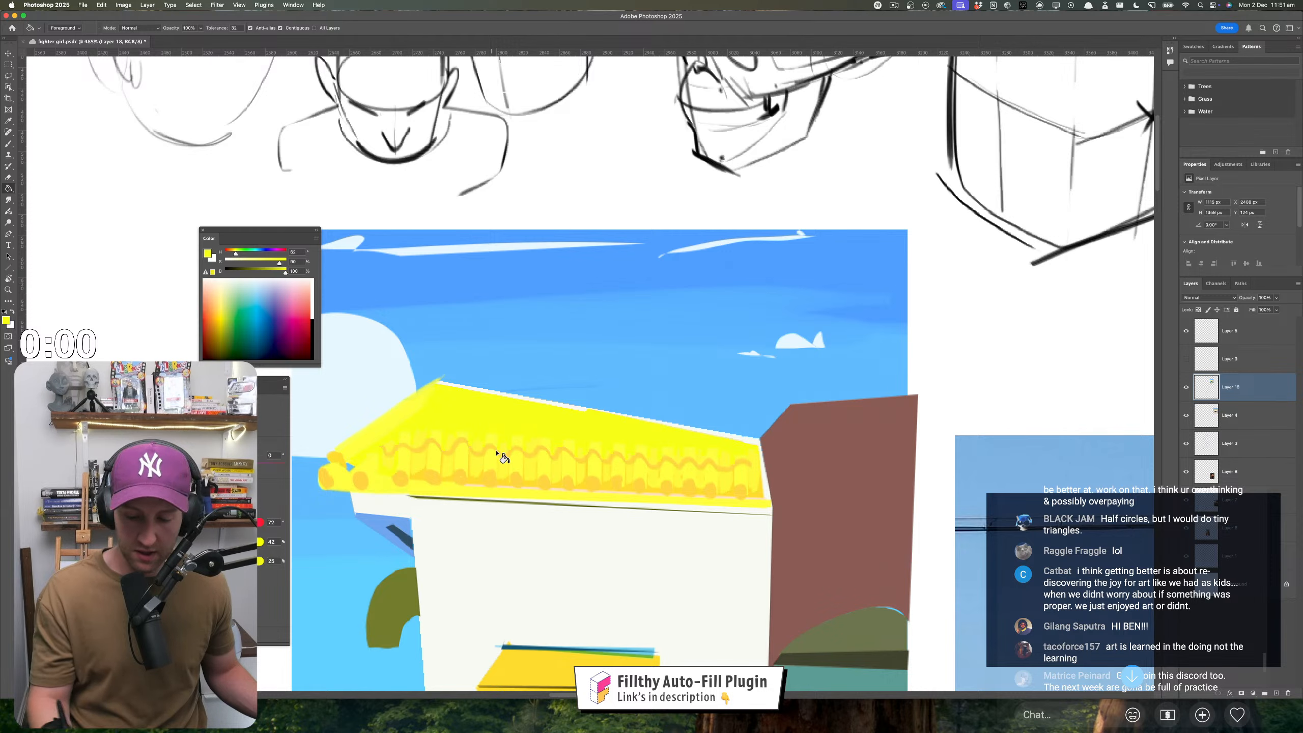
key("ctrl+z")
- Sample the roof tiles' yellow and add rounded tops along the upper row of tiles with lasso-drawn shapes filled in that colour
key("z")
left_click_drag(513, 484, 571, 469)
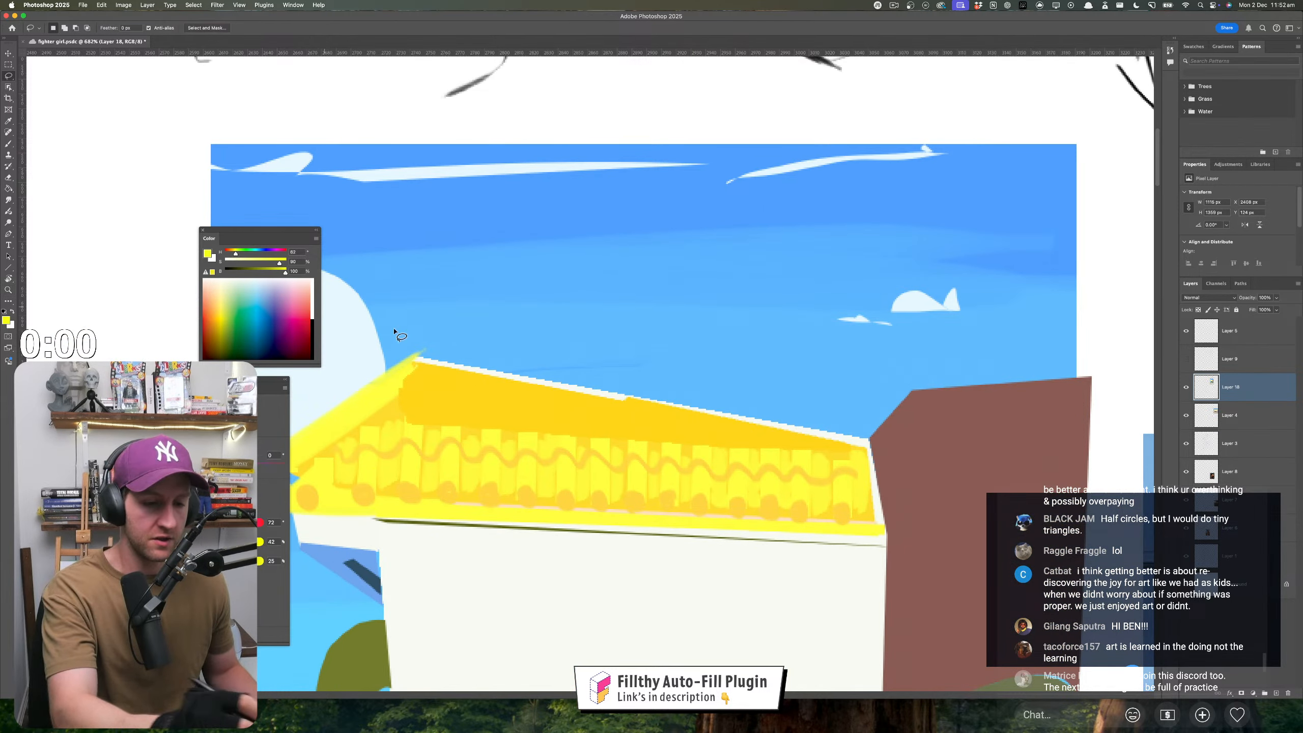
key("i")
left_click(597, 440)
key("l")
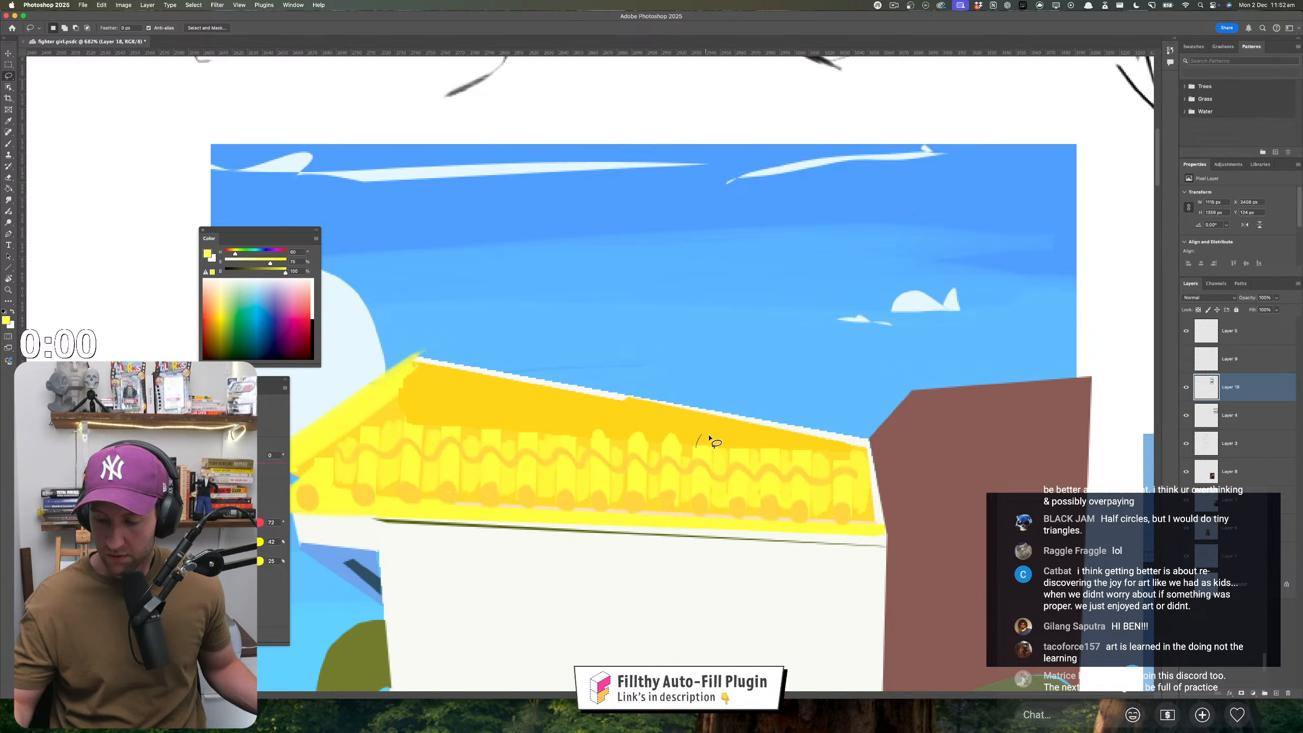
left_click_drag(791, 451, 810, 463)
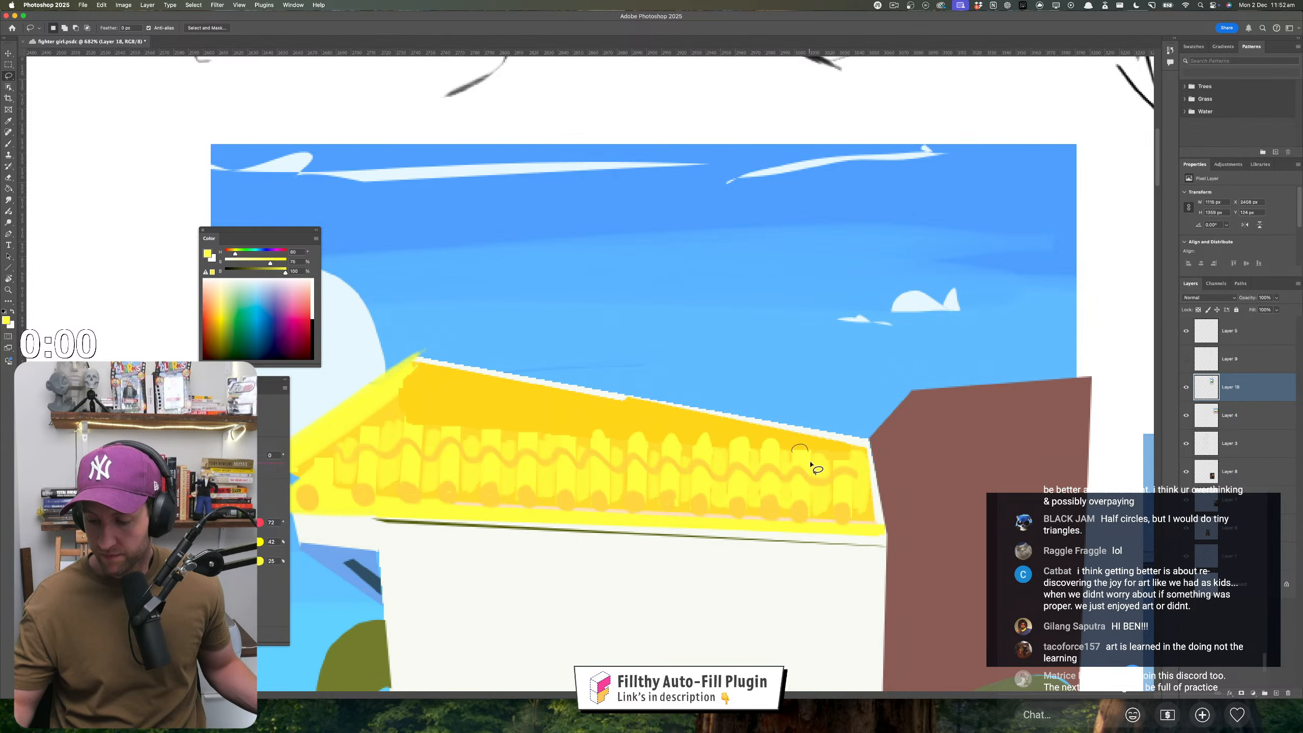
scroll(768, 466, "left", 3)
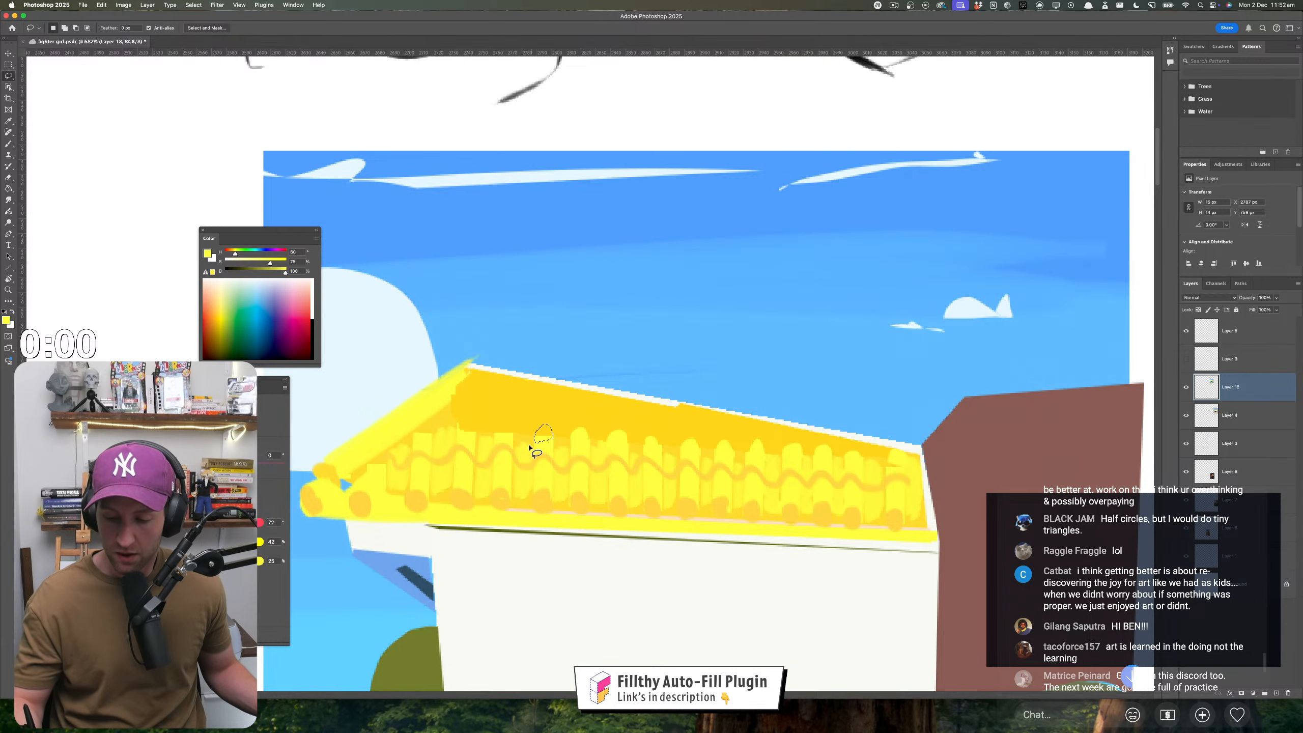
left_click_drag(512, 436, 491, 437)
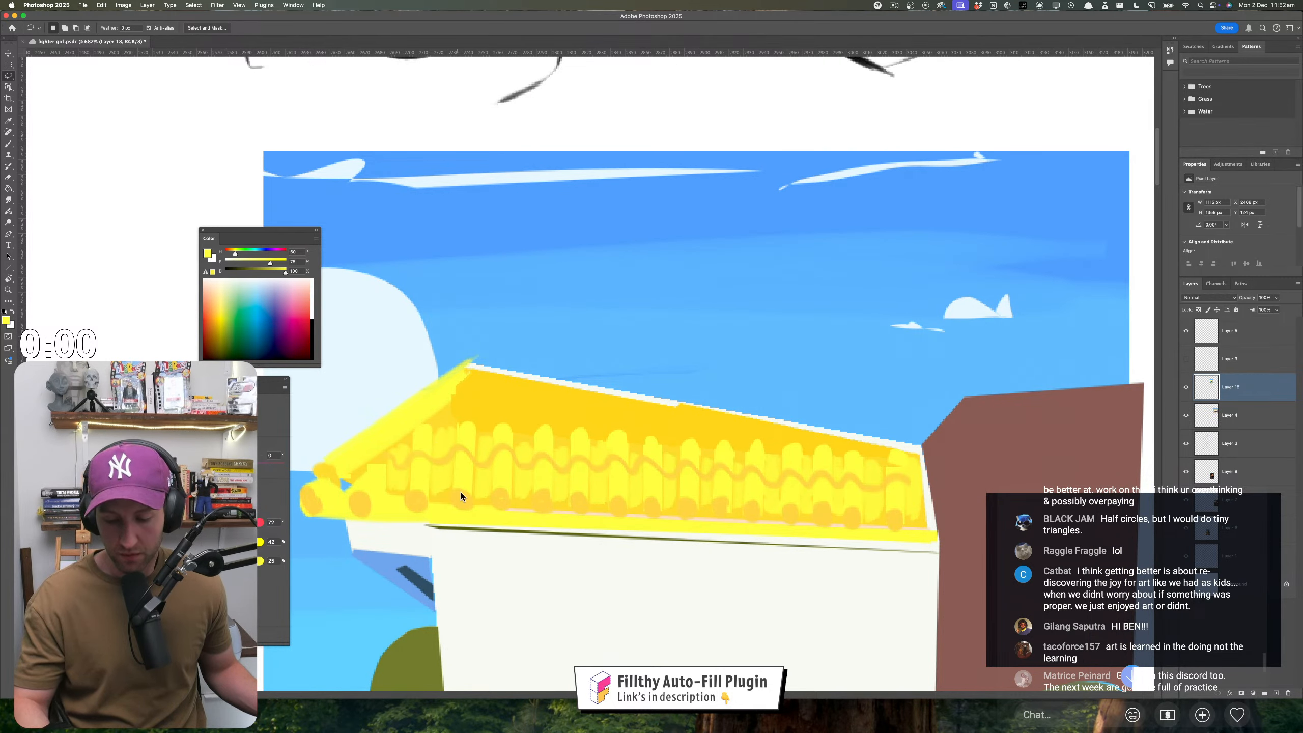
left_click_drag(469, 498, 379, 501)
- Lighten the yellow to 41% saturation and add short pale highlight strokes across the roof tiles, using the Line tool for the straight ones
mouse_move(595, 606)
left_mouse_down()
mouse_move(514, 507)
mouse_move(492, 505)
left_mouse_up()
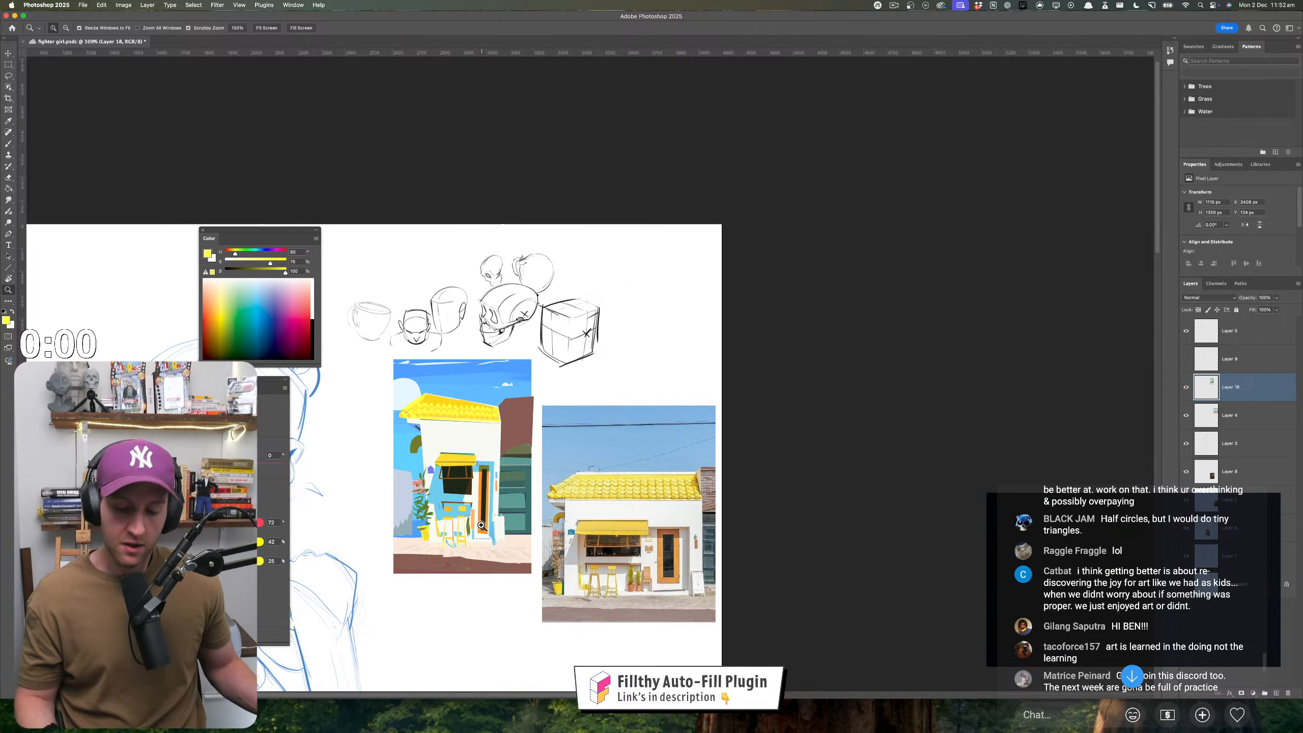
mouse_move(454, 406)
left_mouse_down()
mouse_move(500, 431)
mouse_move(489, 419)
left_mouse_up()
left_click_drag(270, 262, 250, 262)
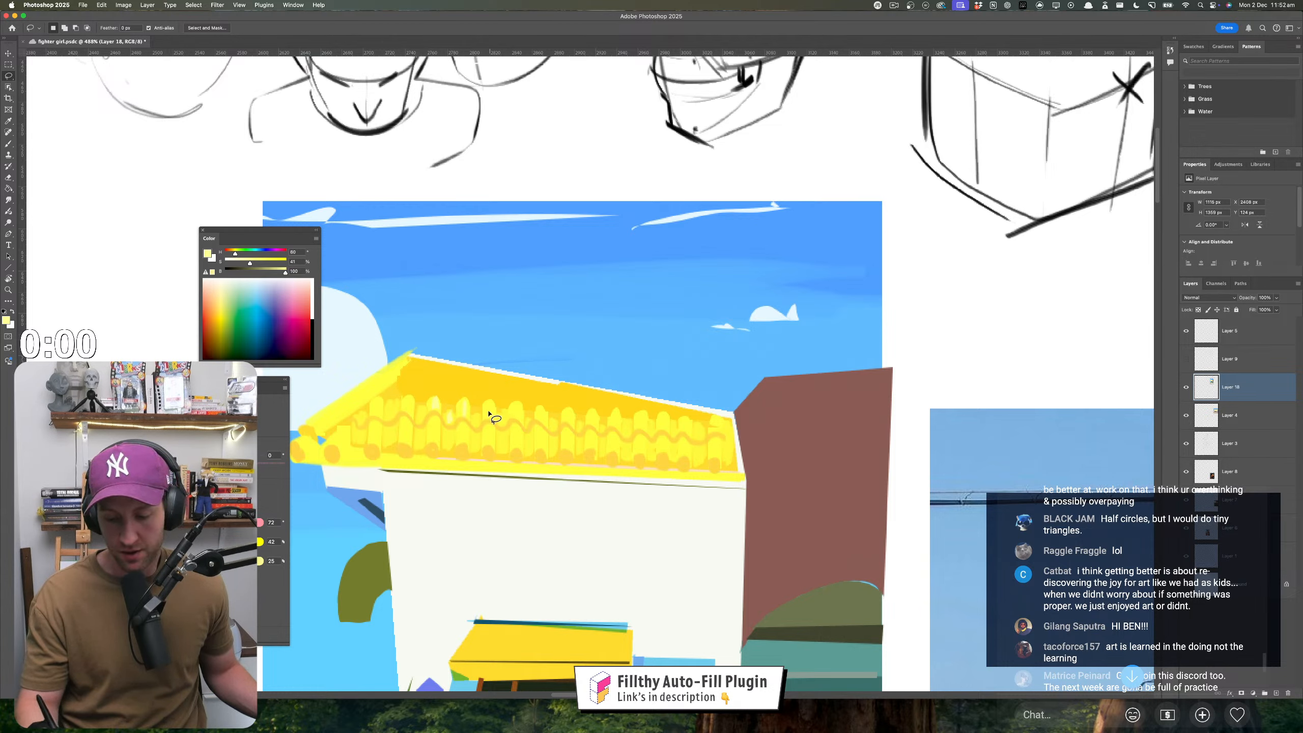
key("u")
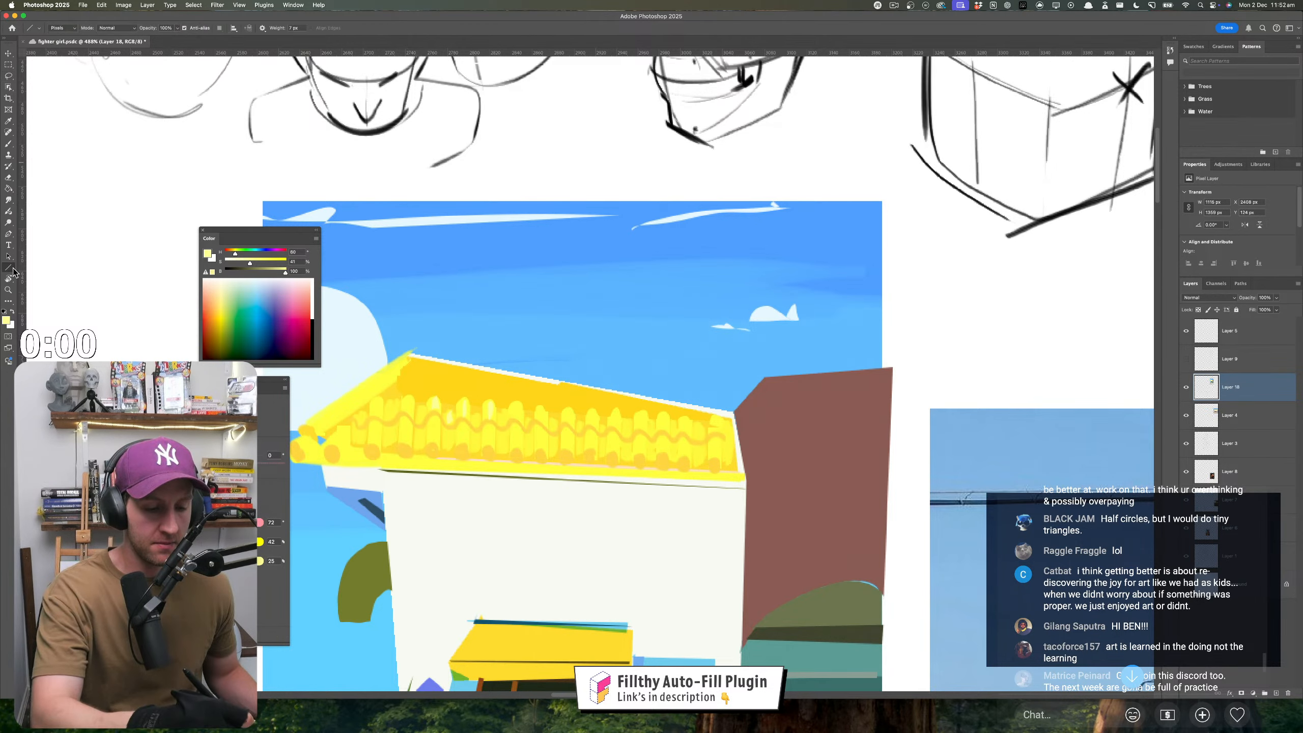
mouse_move(516, 443)
left_mouse_down()
mouse_move(517, 408)
mouse_move(589, 410)
left_mouse_up()
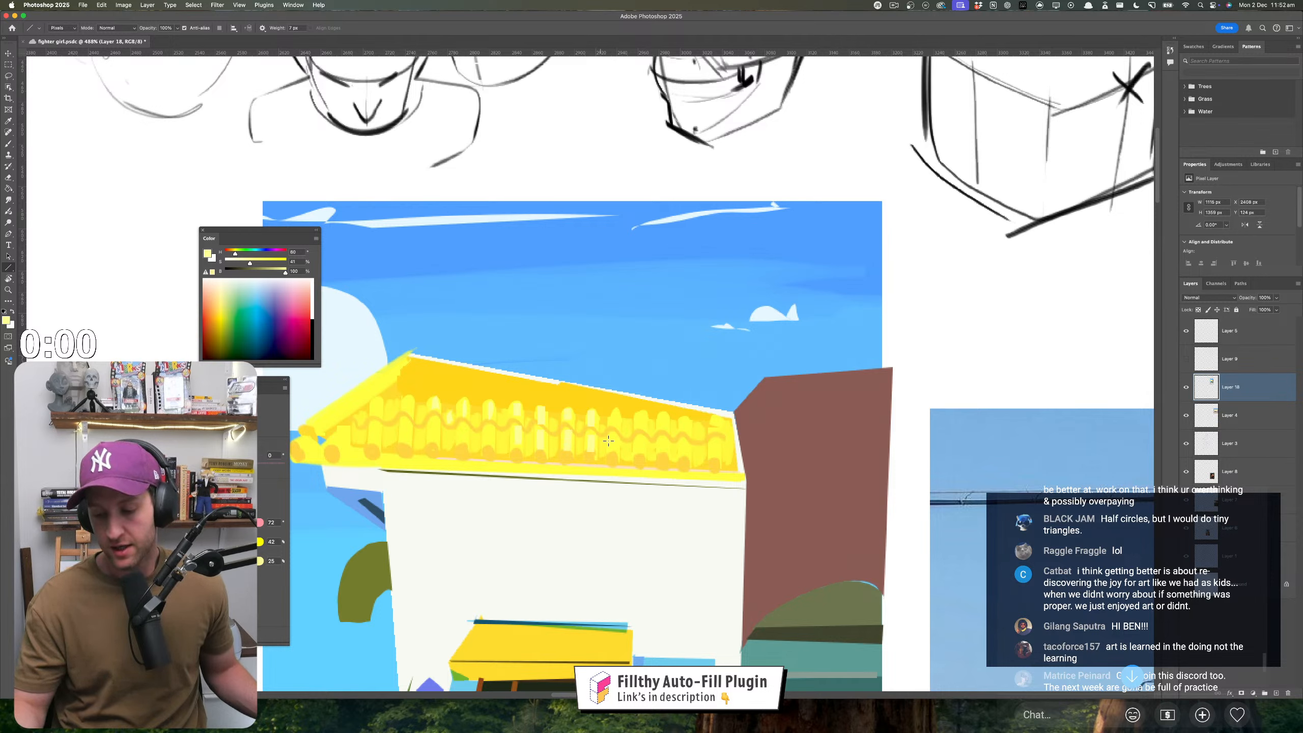
mouse_move(613, 457)
left_mouse_down()
mouse_move(611, 424)
mouse_move(612, 451)
left_mouse_up()
left_click_drag(640, 412, 640, 427)
left_click_drag(640, 440, 640, 455)
mouse_move(663, 414)
left_mouse_down()
mouse_move(663, 430)
mouse_move(688, 413)
mouse_move(667, 462)
mouse_move(541, 515)
mouse_move(627, 569)
left_mouse_up()
- Sample the shop wall's off-white and draw thick straight lines along the roof's sloping upper edge to form a white ridge
key("z")
scroll(627, 568, "left", 3)
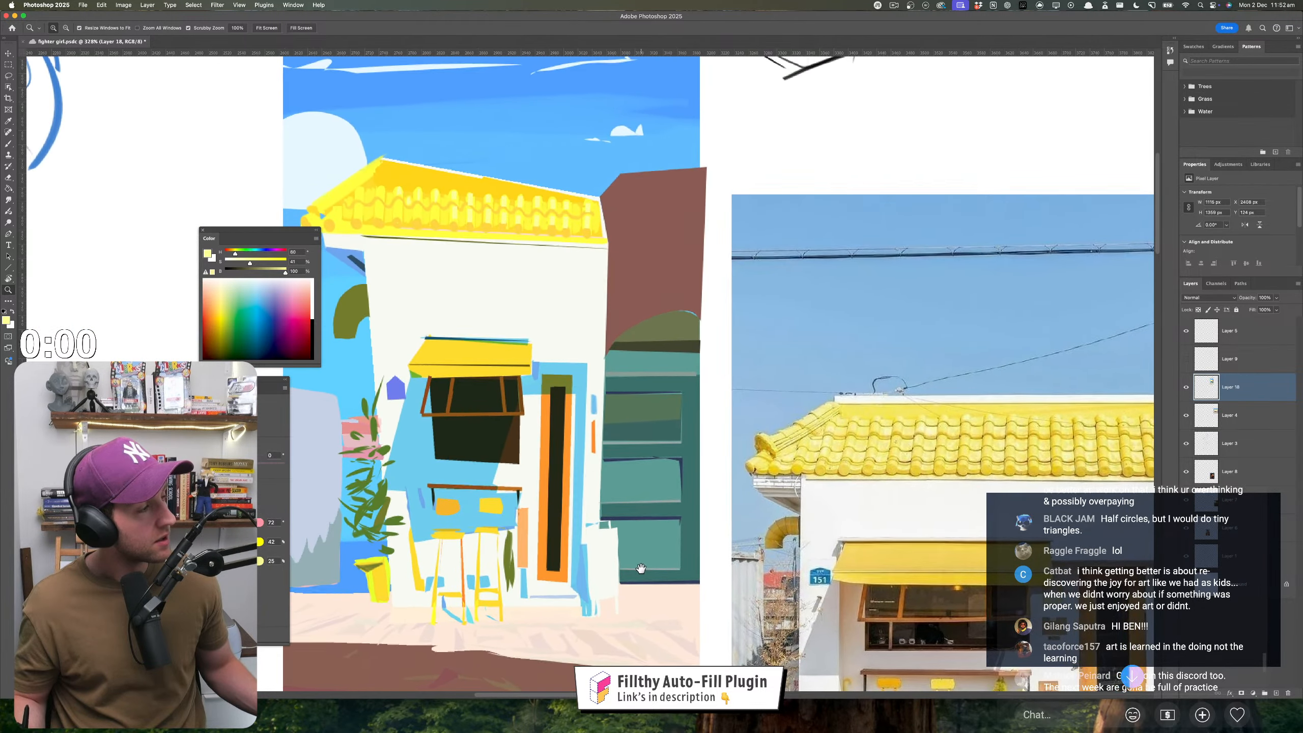
scroll(626, 501, "up", 5)
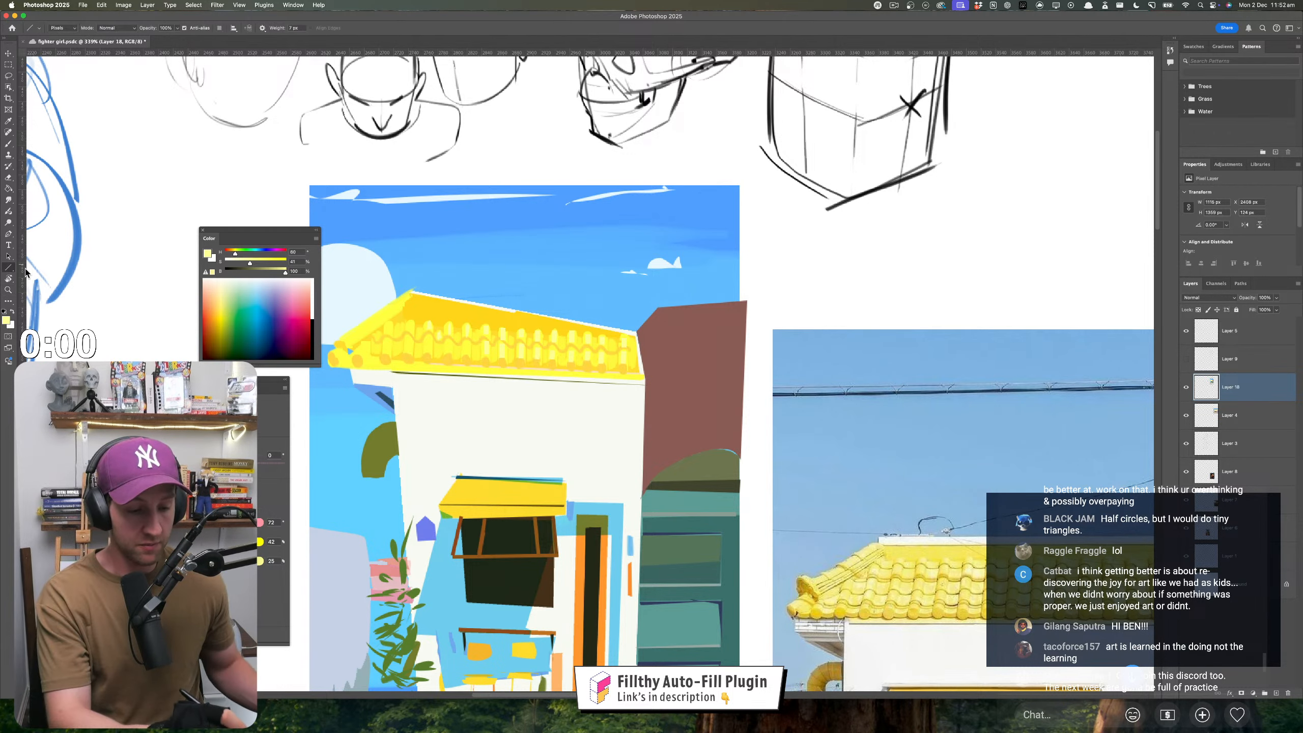
key("i")
left_click(508, 384)
key("u")
left_click_drag(400, 296, 633, 334)
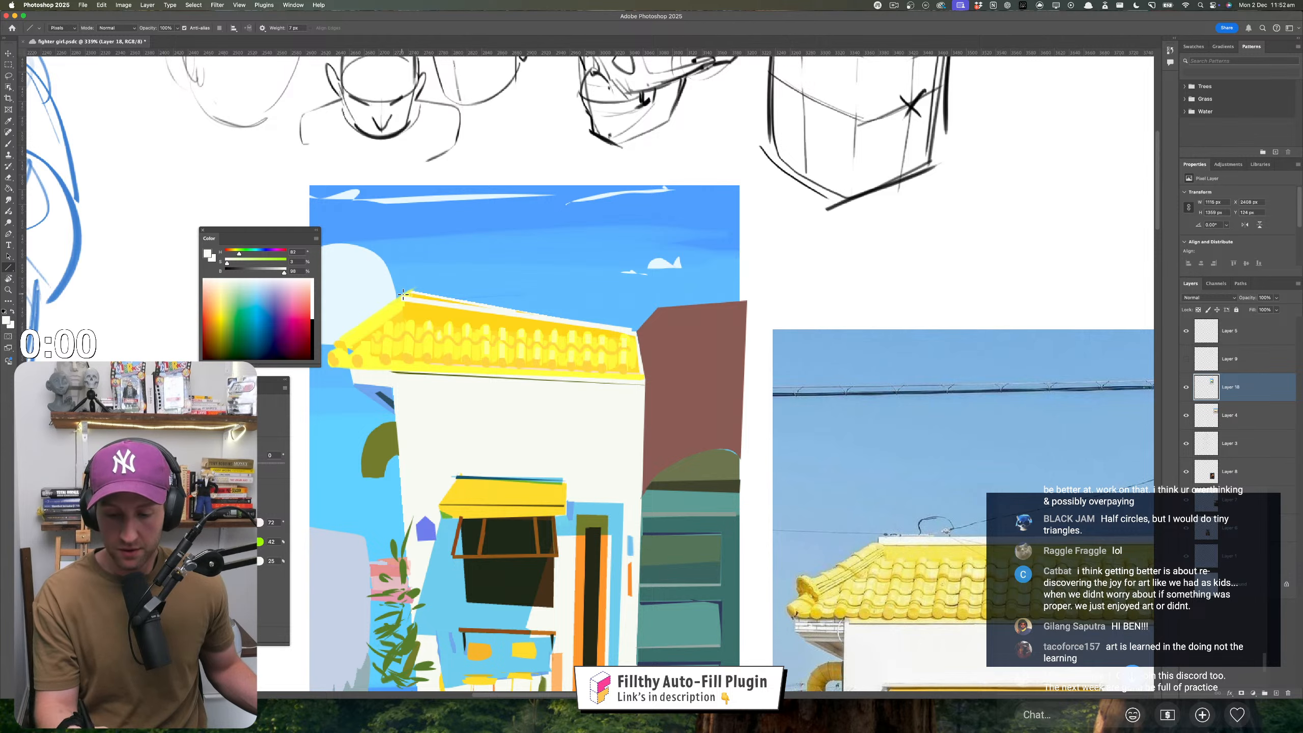
left_click_drag(403, 295, 630, 326)
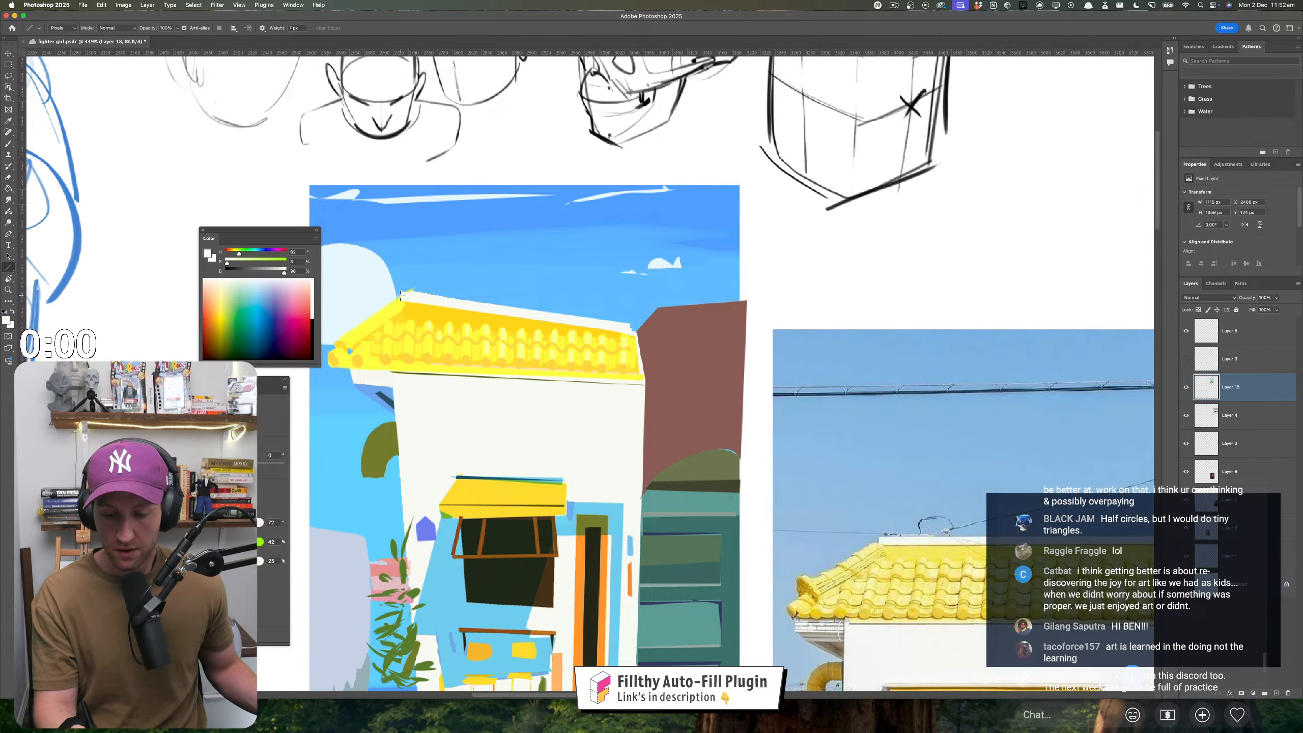
left_click_drag(434, 300, 636, 323)
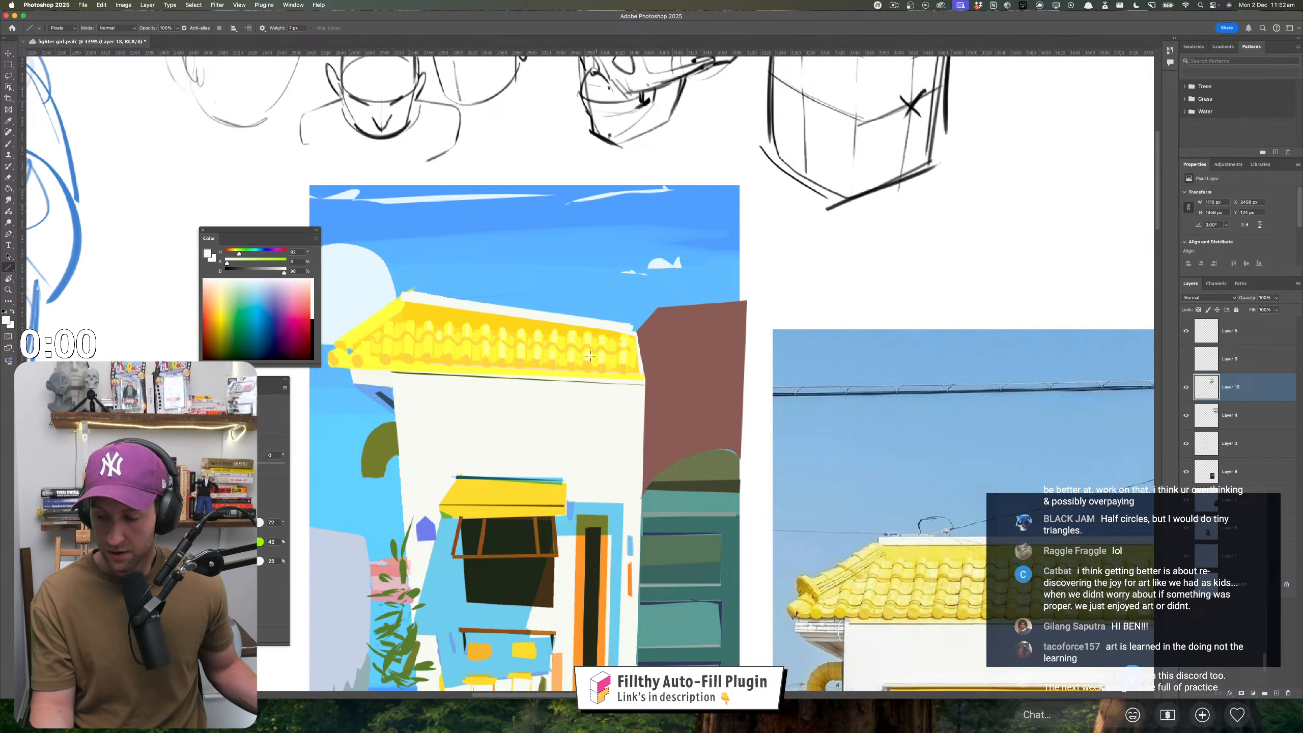
- Sample the window's dark colour and draw a thin looped wire running from the roof ridge up across the sky with the Lasso tool
key("z")
scroll(523, 416, "right", 3)
left_click_drag(548, 412, 493, 411)
left_click_drag(636, 394, 666, 394)
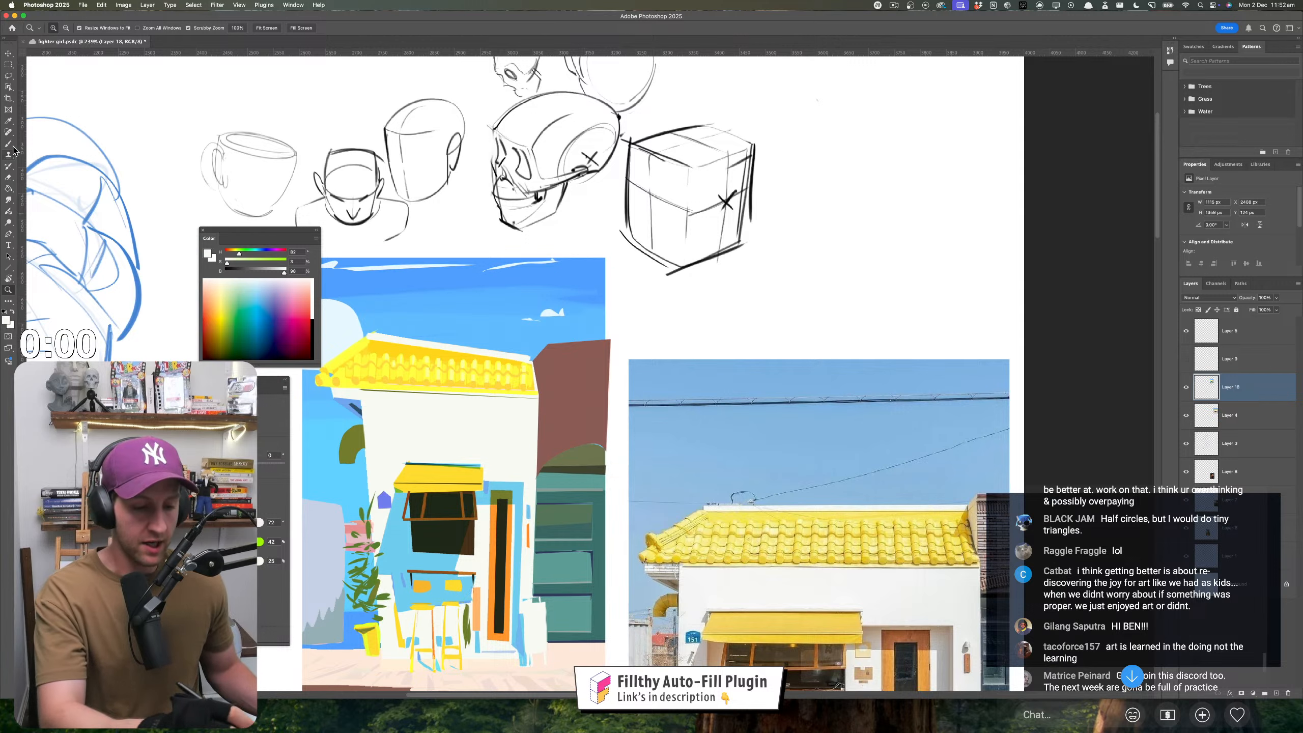
left_click(8, 121)
scroll(515, 320, "up", 1)
scroll(515, 319, "right", 1)
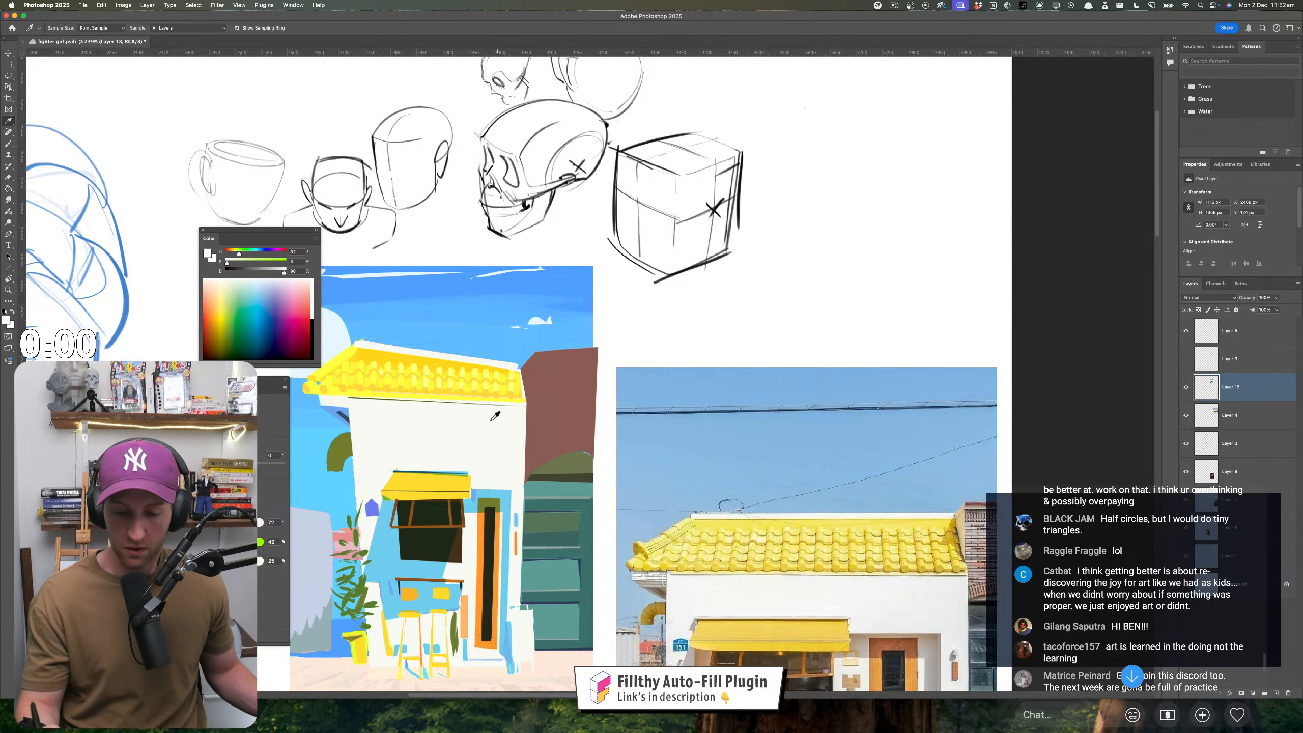
left_click(441, 533)
key("l")
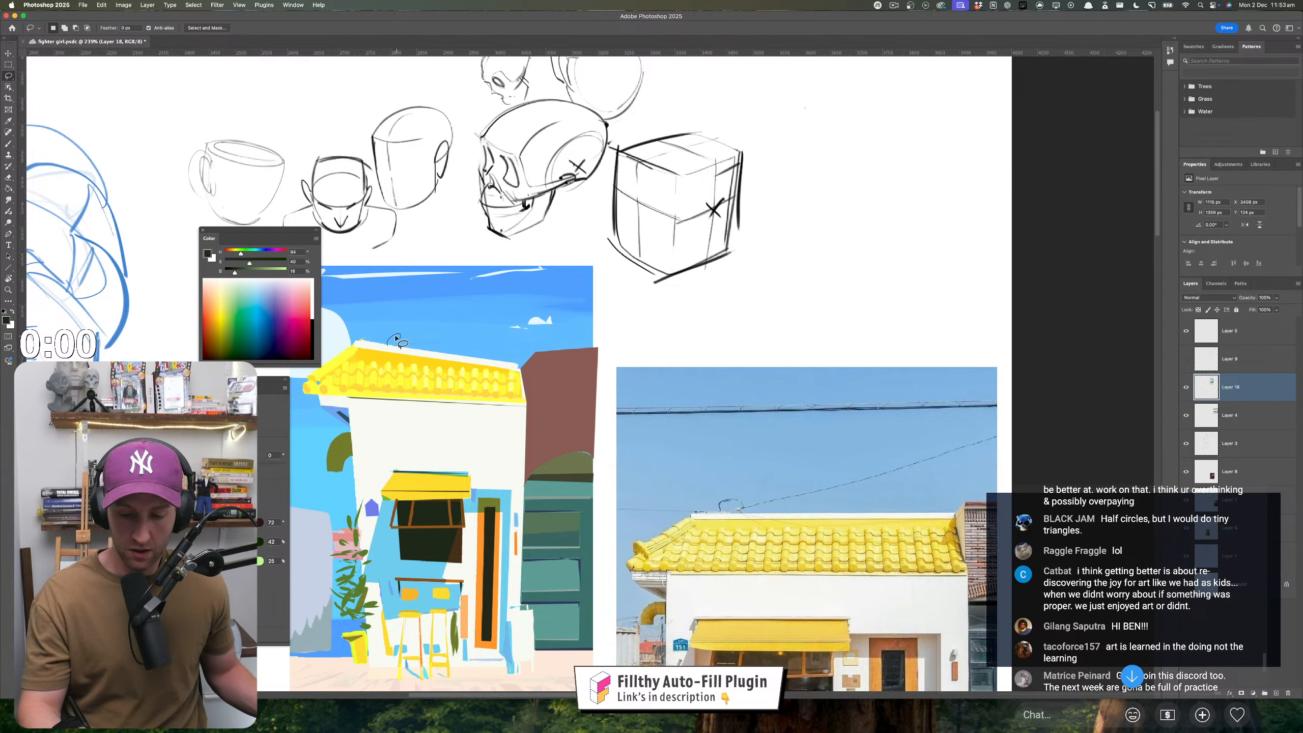
mouse_move(400, 341)
left_mouse_down()
mouse_move(383, 345)
mouse_move(446, 335)
mouse_move(608, 255)
mouse_move(397, 342)
left_mouse_up()
left_click_drag(488, 473, 500, 498)
left_click_drag(500, 500, 533, 499)
left_click_drag(402, 467, 456, 421)
key("l")
- Sample the olive green of the arch beside the shop and shift its hue towards yellow
key("i")
left_click(427, 393)
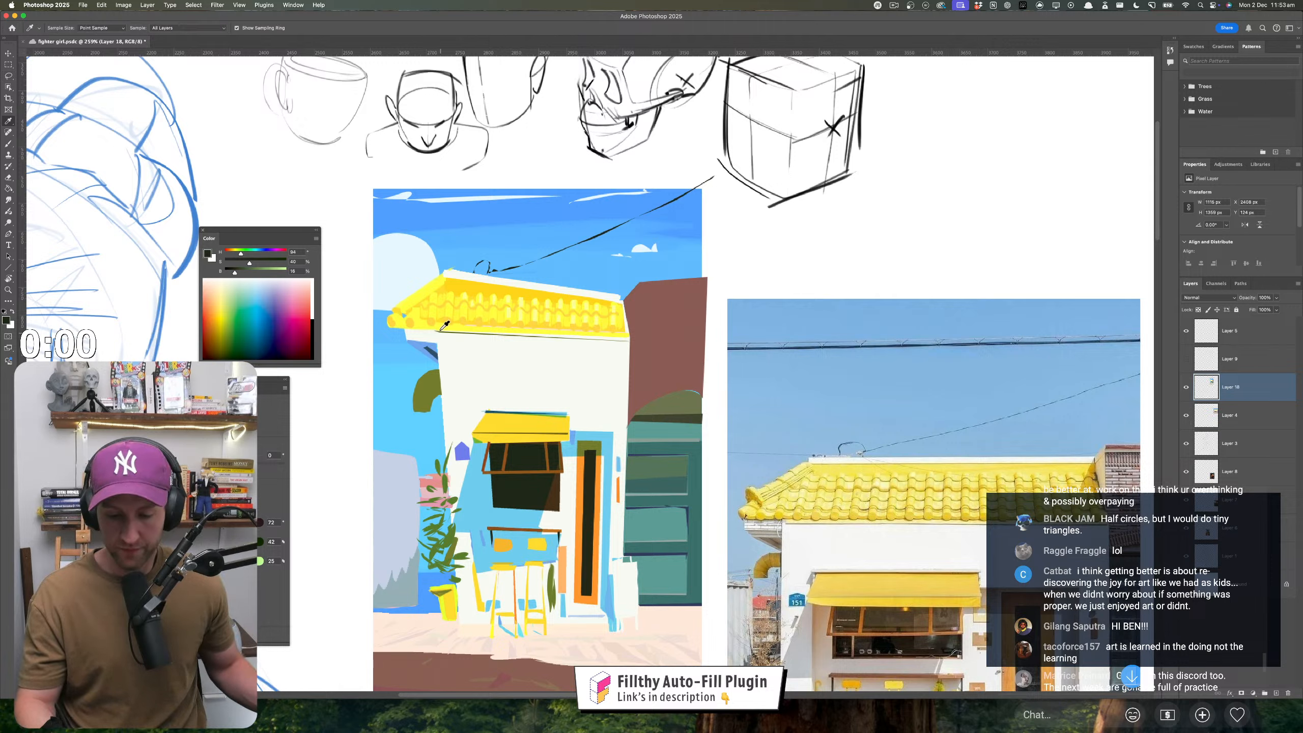
left_click_drag(244, 253, 237, 253)
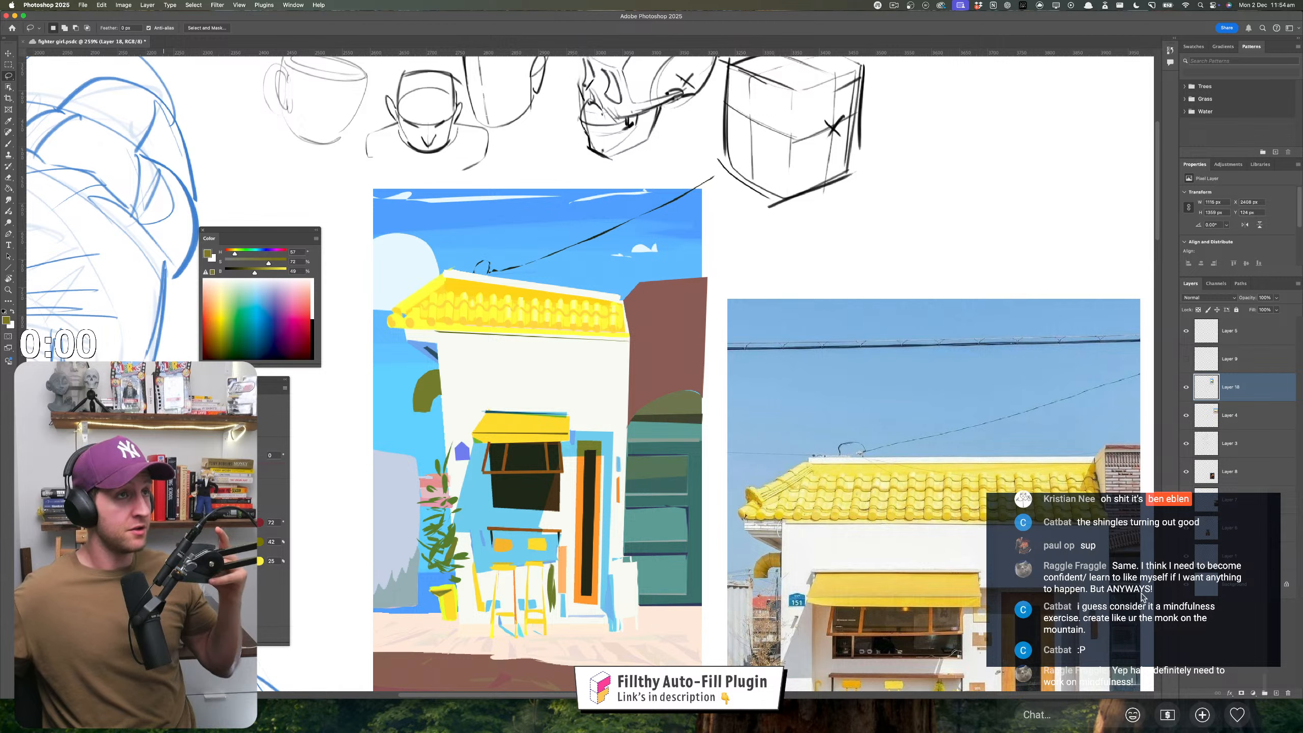
- Read back through the viewers' earlier messages in the live chat
scroll(1133, 598, "up", 3)
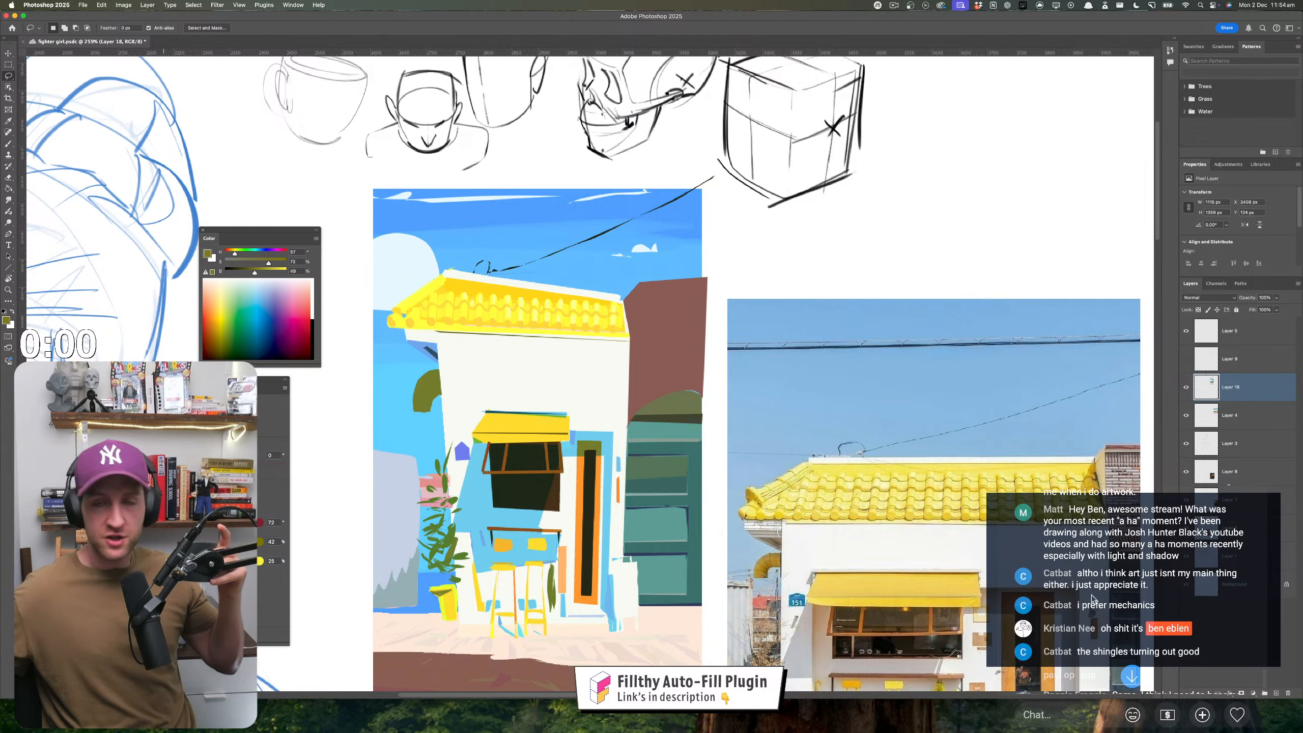
scroll(1109, 606, "down", 1)
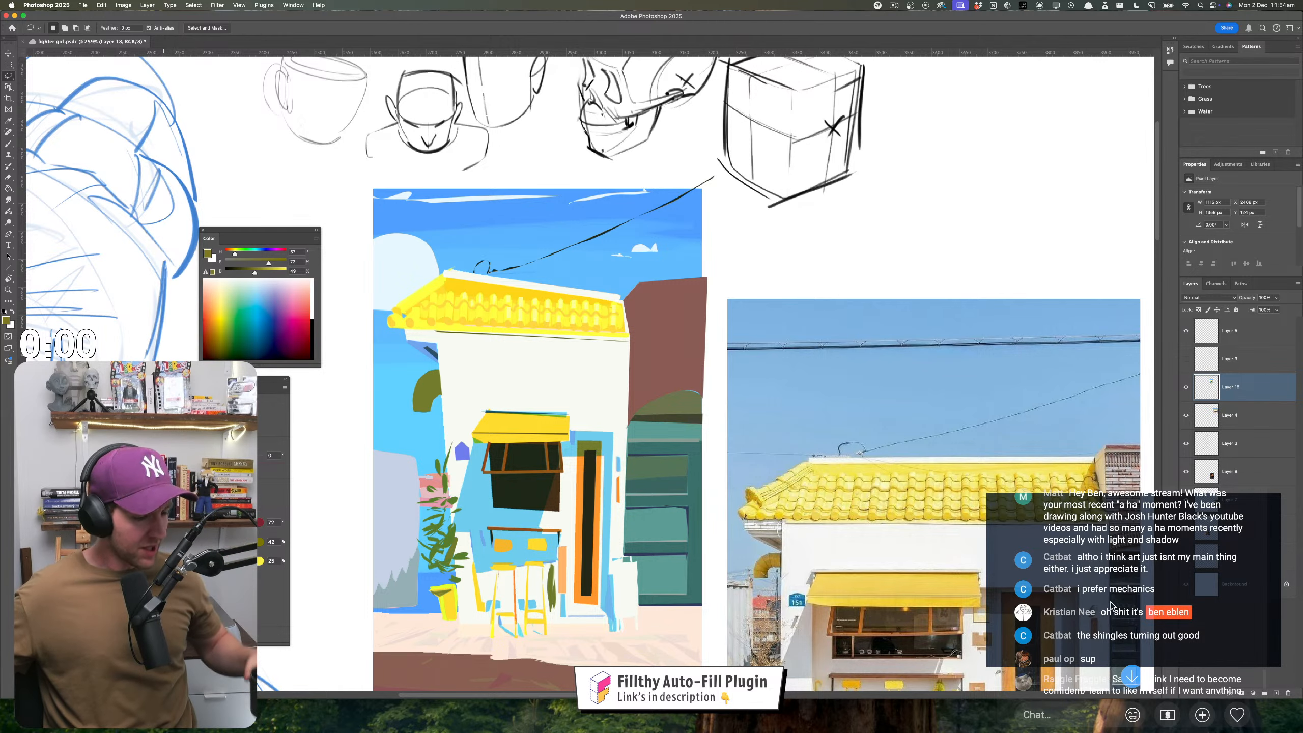
scroll(1109, 606, "up", 3)
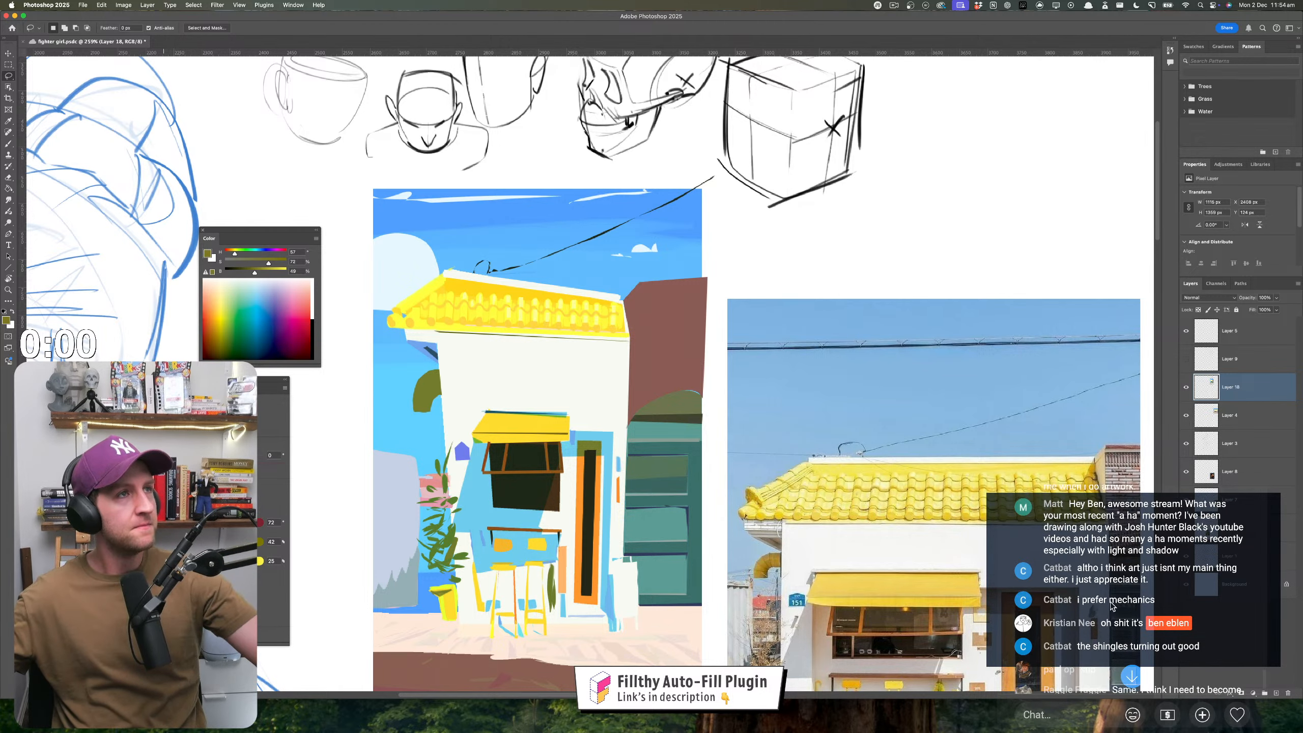
scroll(1110, 605, "up", 10)
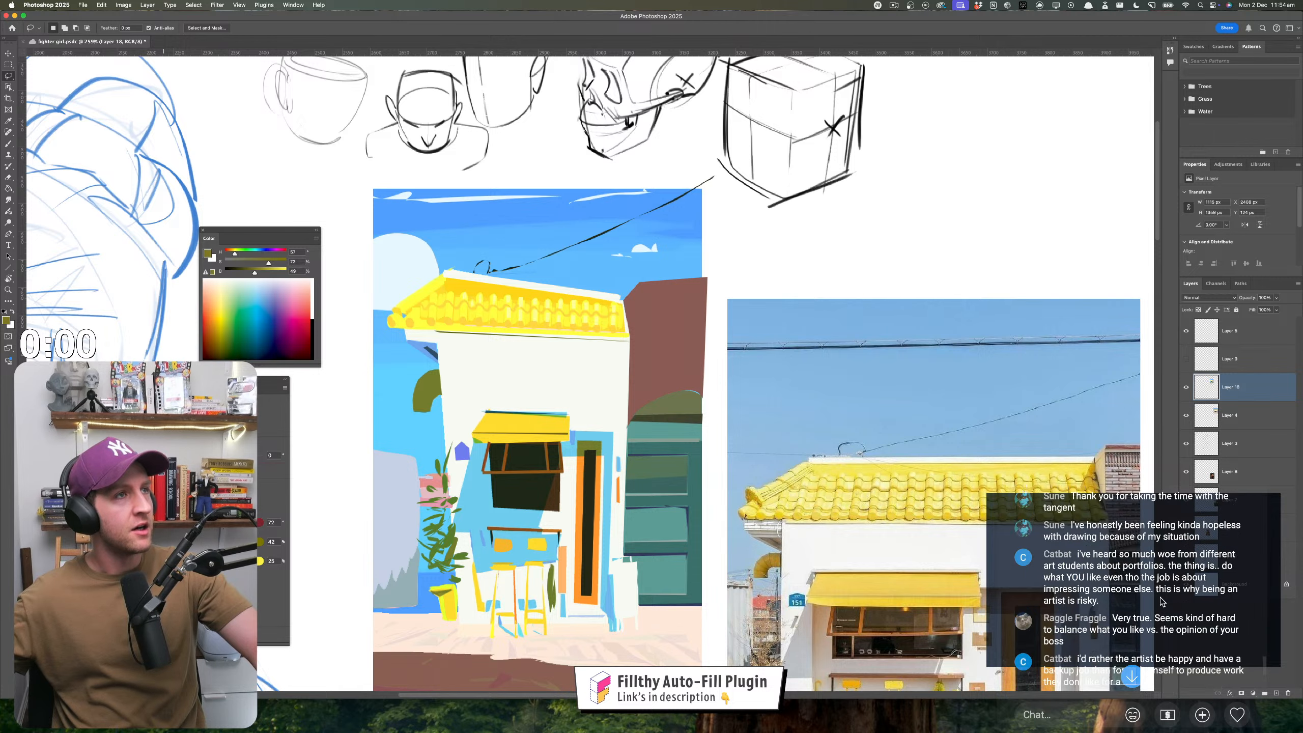
scroll(1162, 602, "up", 3)
scroll(1161, 602, "down", 3)
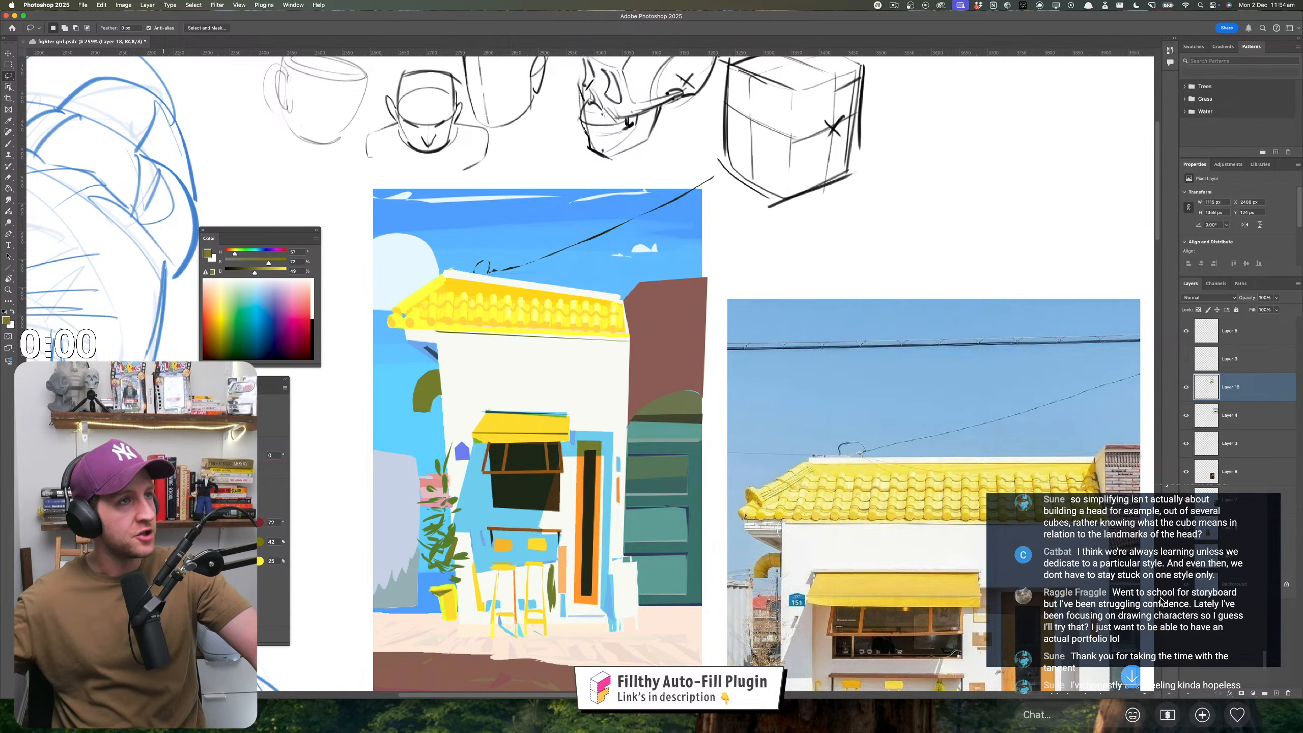
scroll(1120, 577, "down", 3)
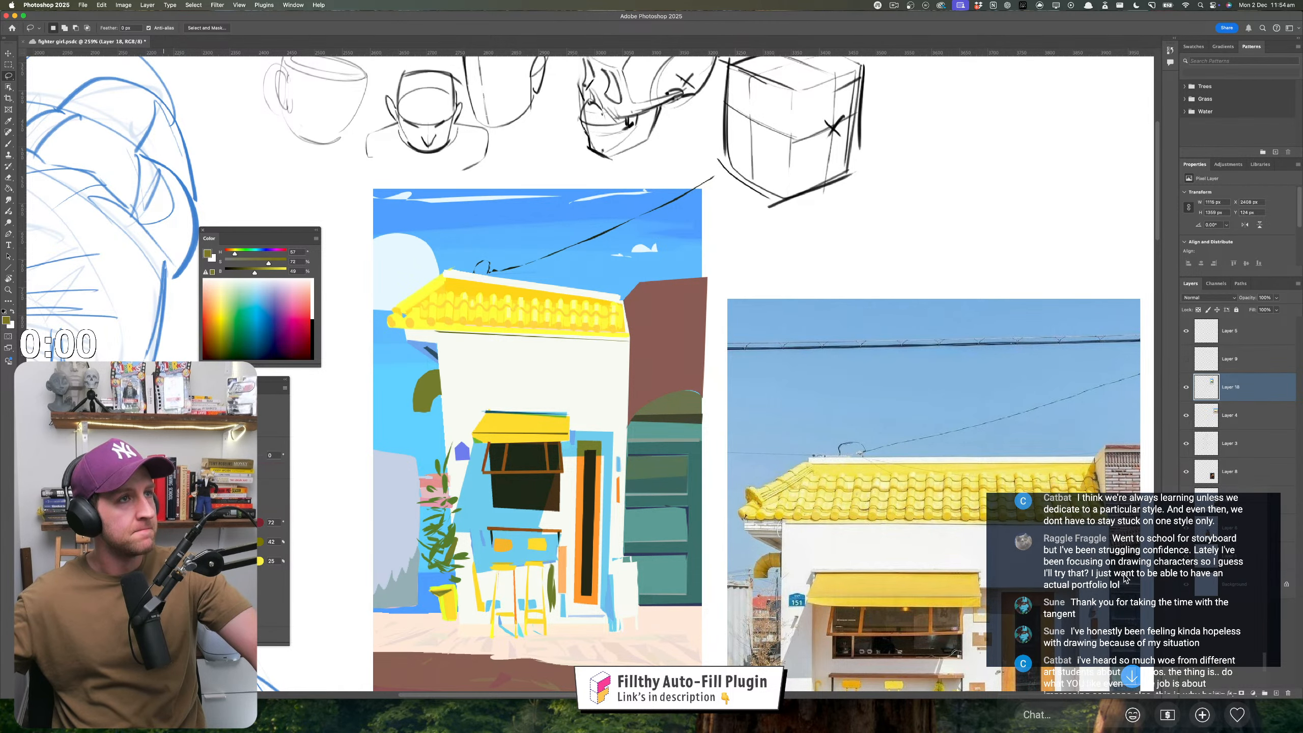
scroll(1123, 577, "down", 1)
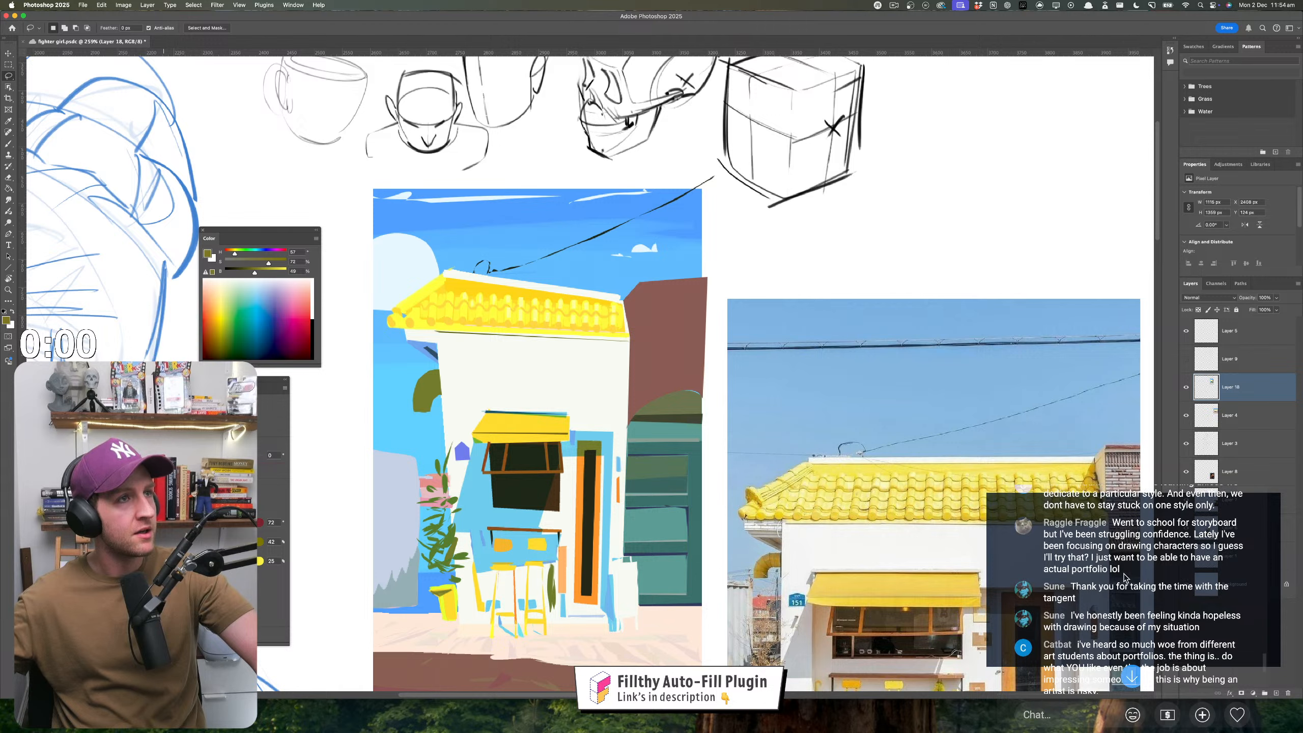
scroll(1137, 578, "down", 2)
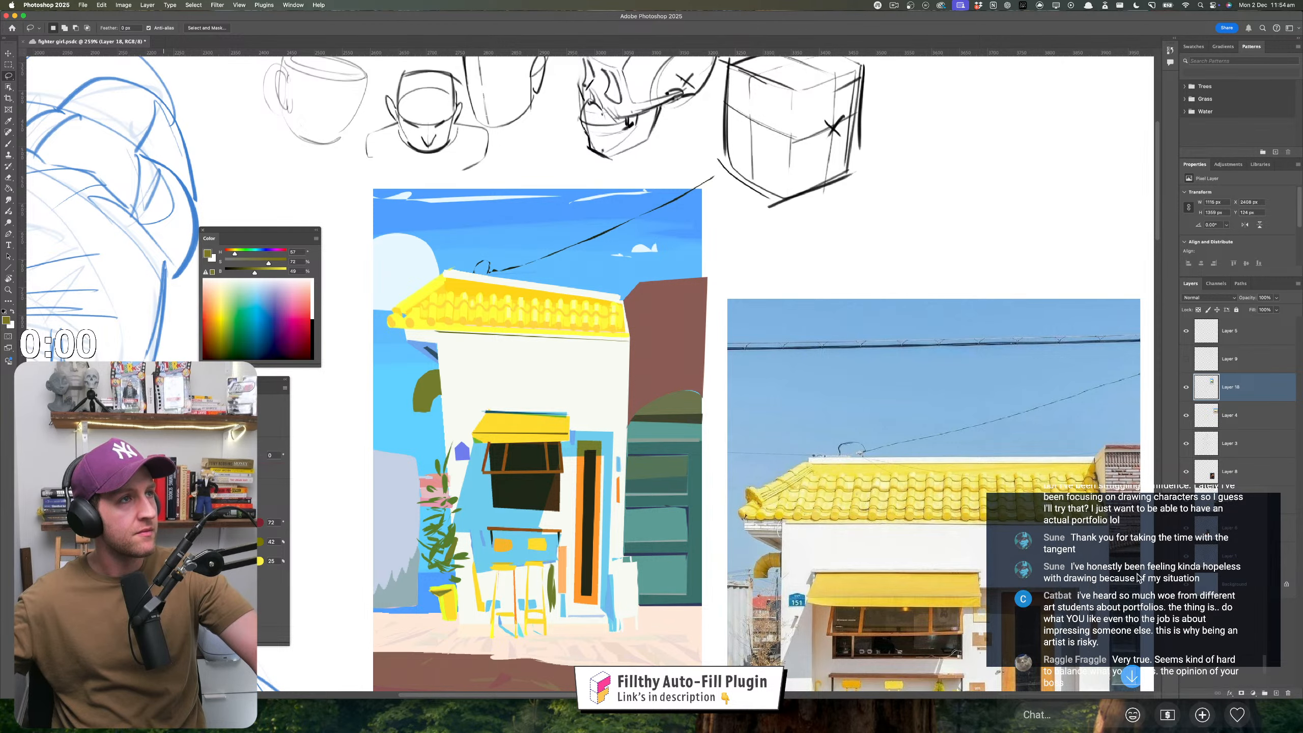
scroll(1137, 576, "down", 2)
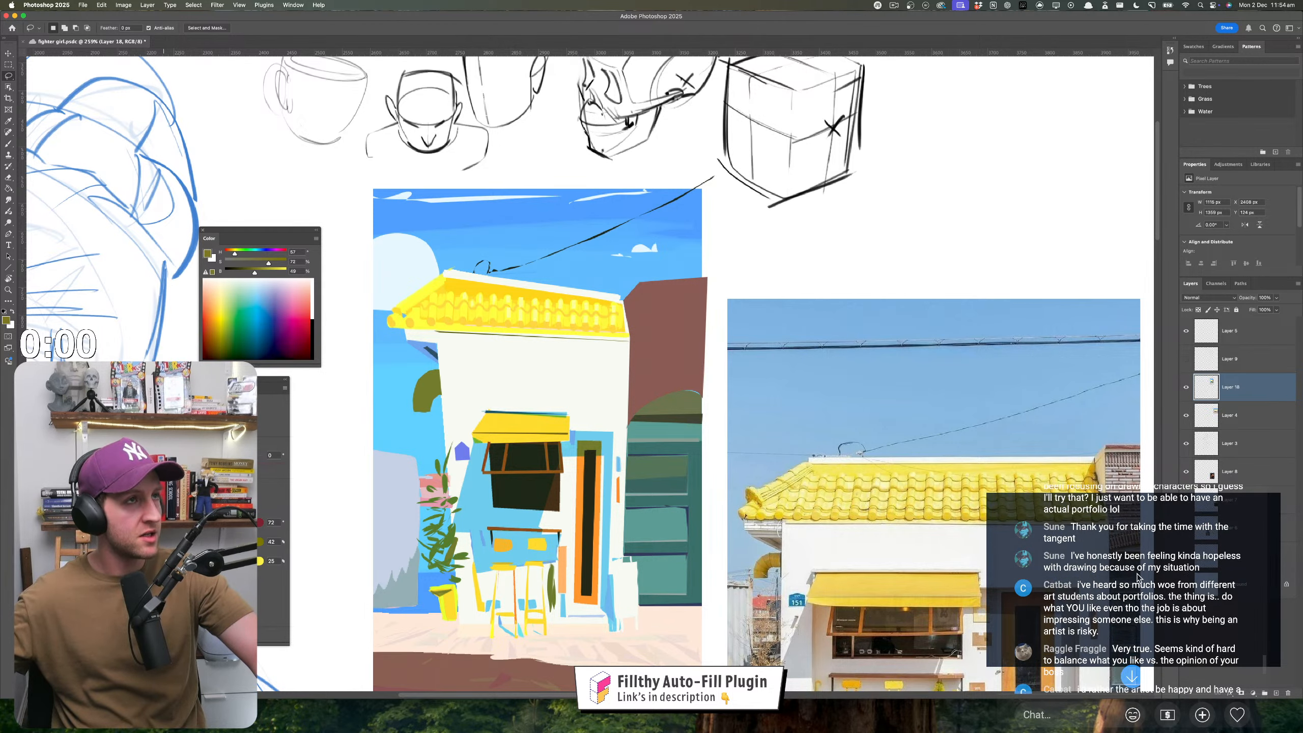
scroll(1137, 576, "down", 1)
scroll(1137, 576, "down", 1)
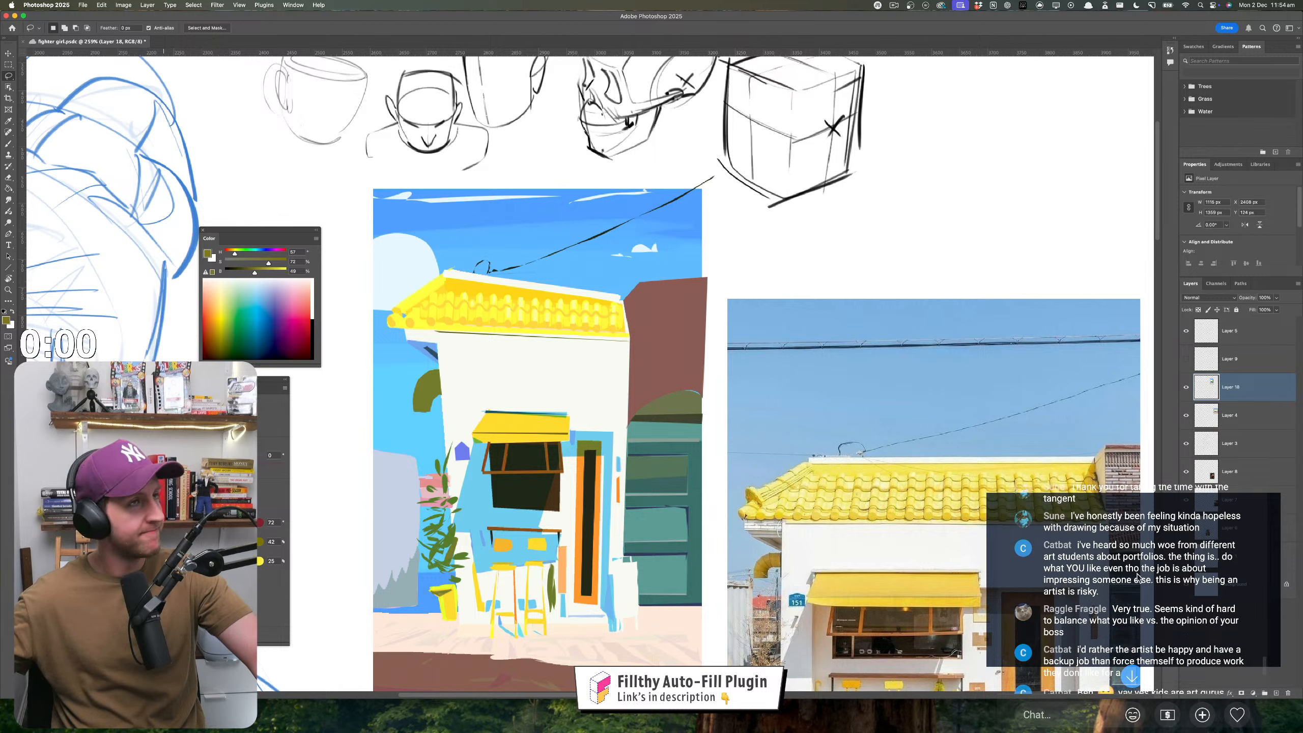
scroll(1137, 577, "down", 3)
scroll(1137, 580, "up", 3)
scroll(1135, 583, "down", 2)
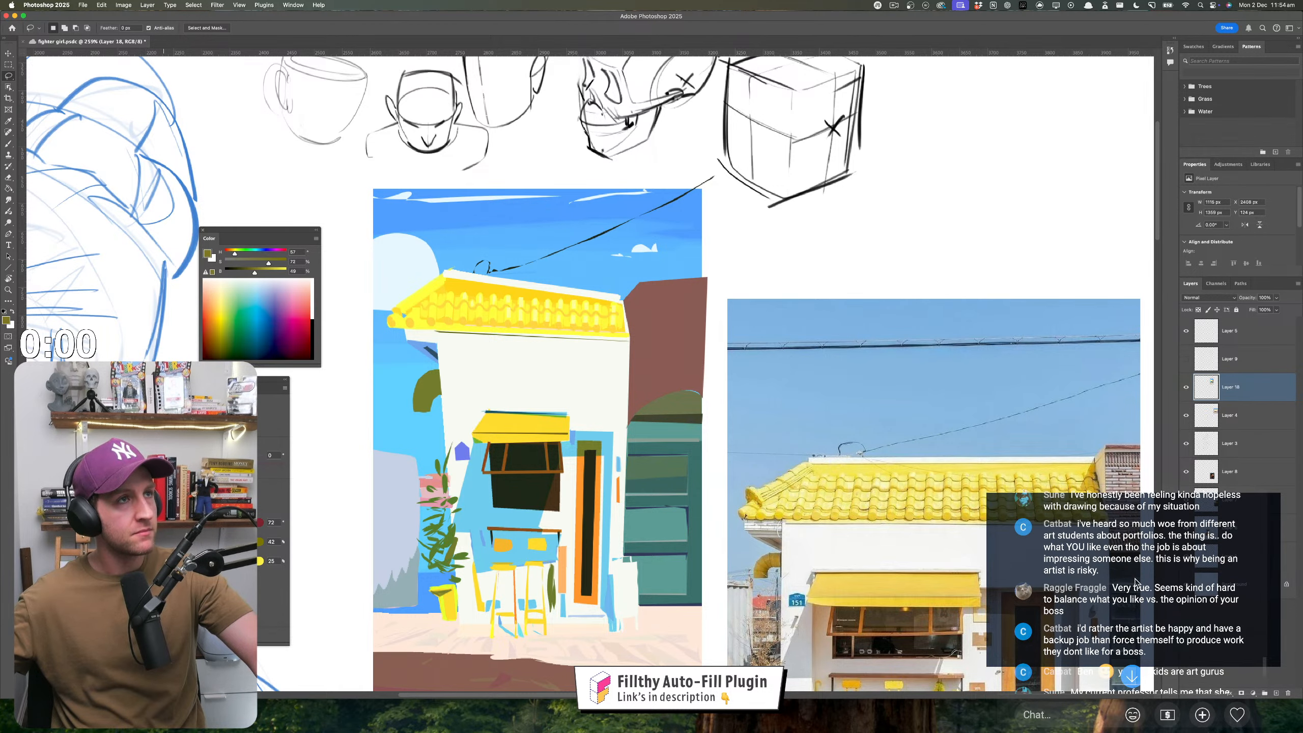
scroll(1134, 582, "down", 1)
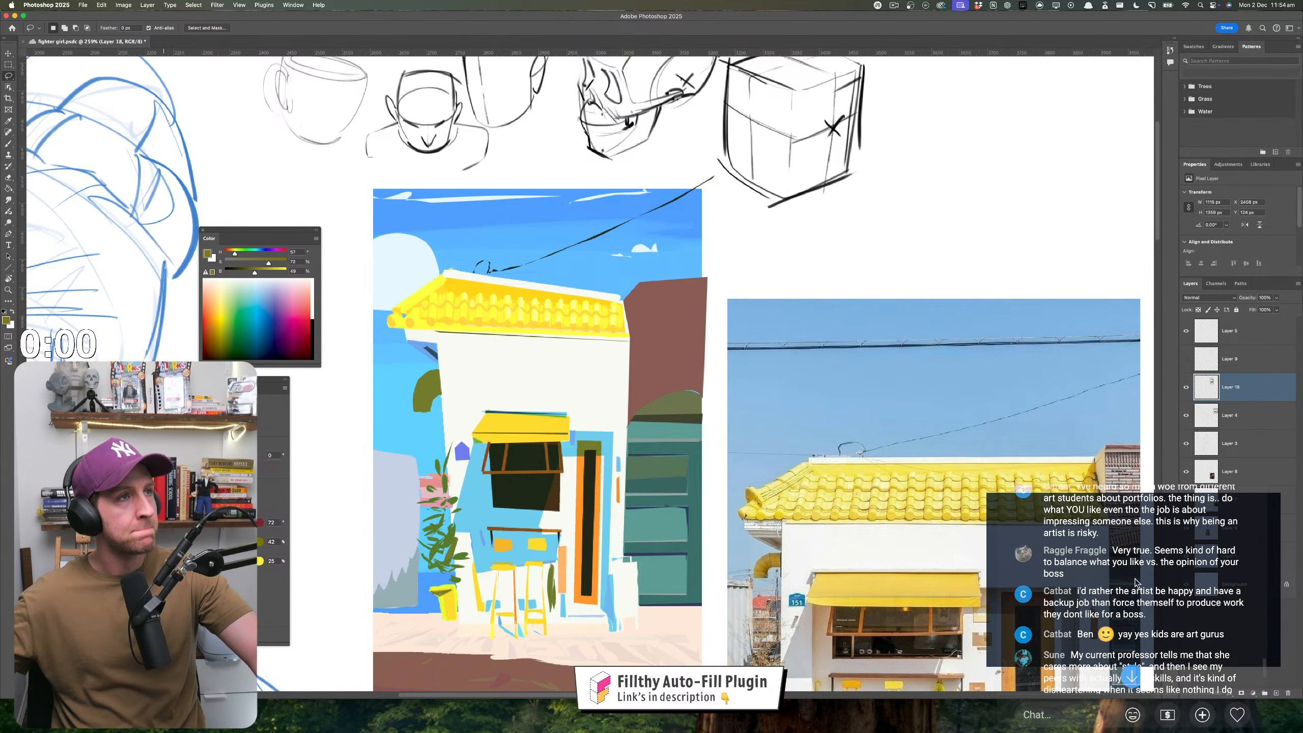
scroll(1136, 583, "down", 2)
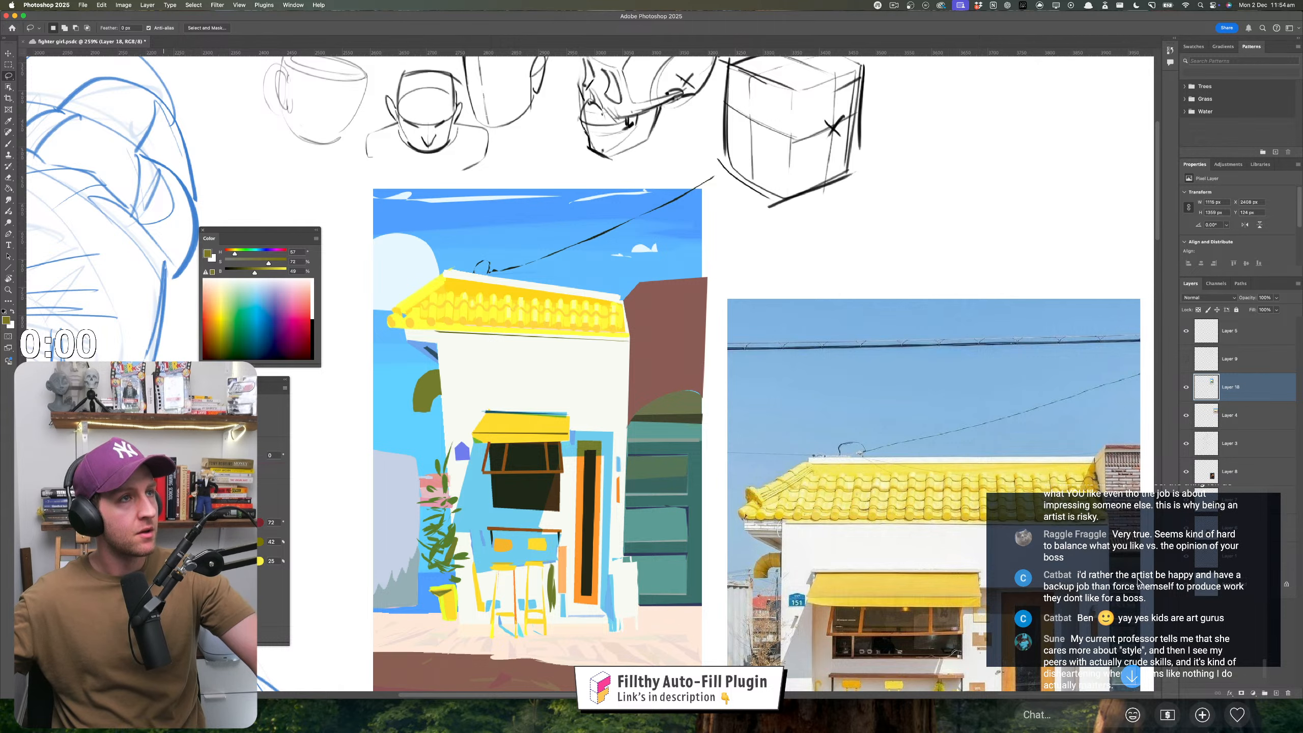
scroll(1142, 585, "down", 3)
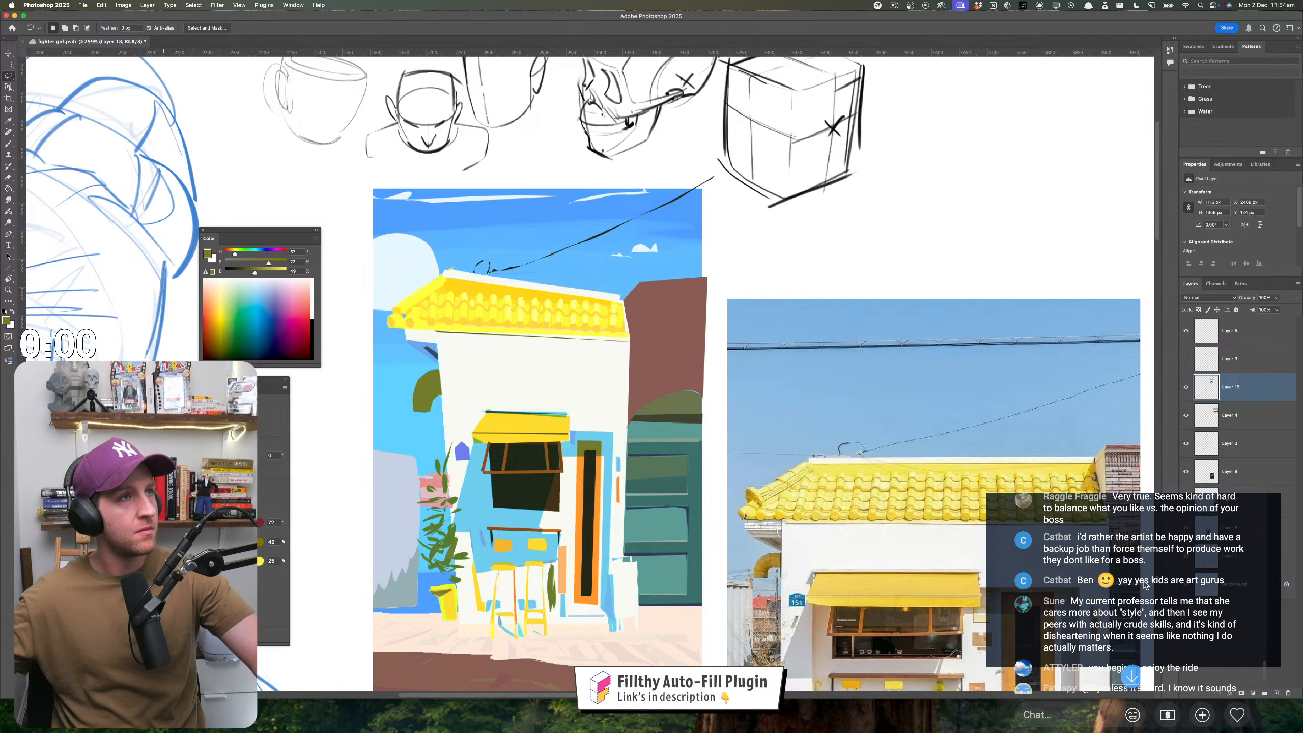
scroll(1144, 586, "down", 1)
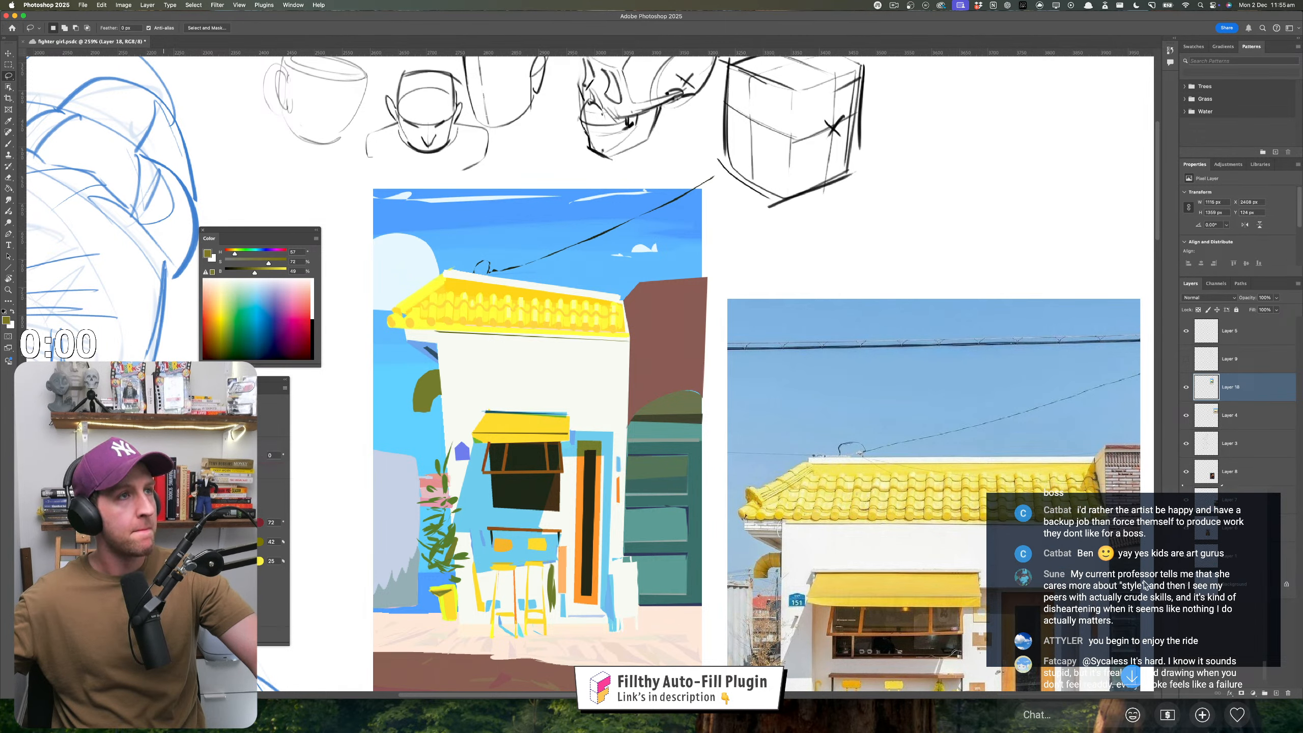
scroll(1143, 585, "down", 3)
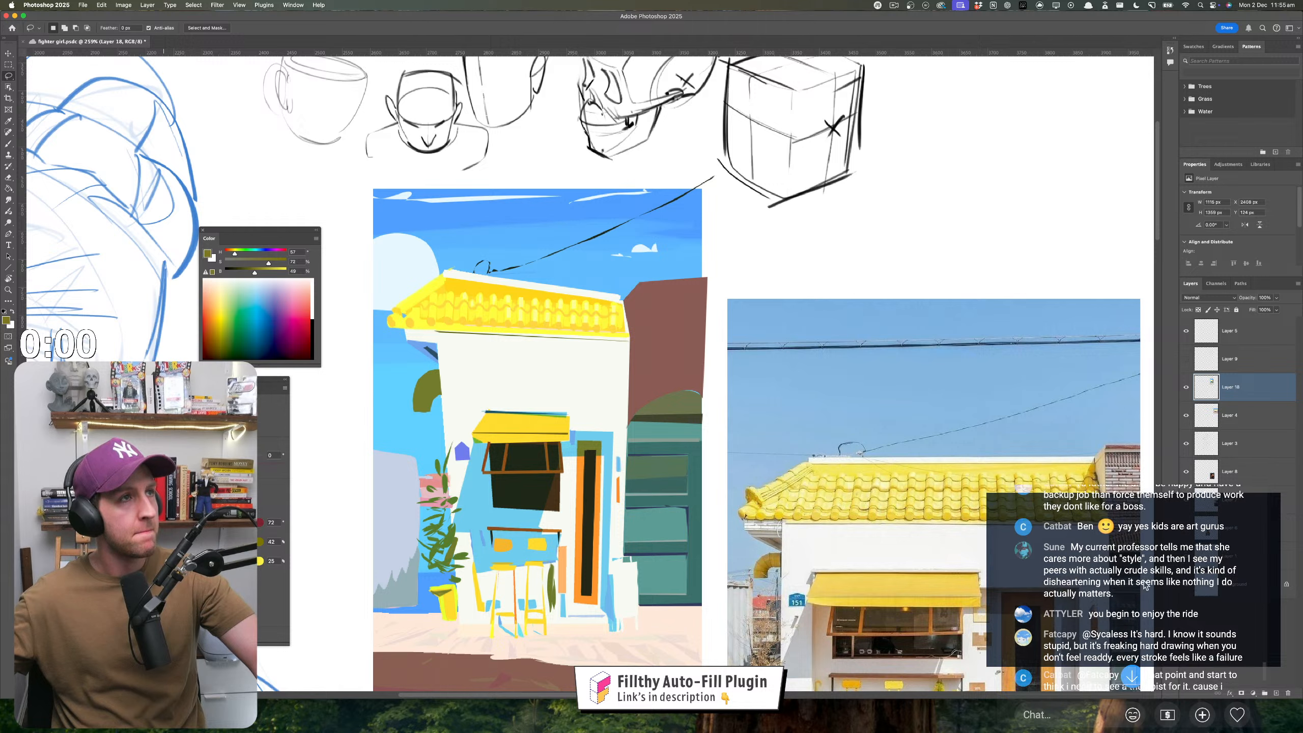
- Read on through the viewers' messages in the live chat down to the recent ones
scroll(1144, 585, "down", 2)
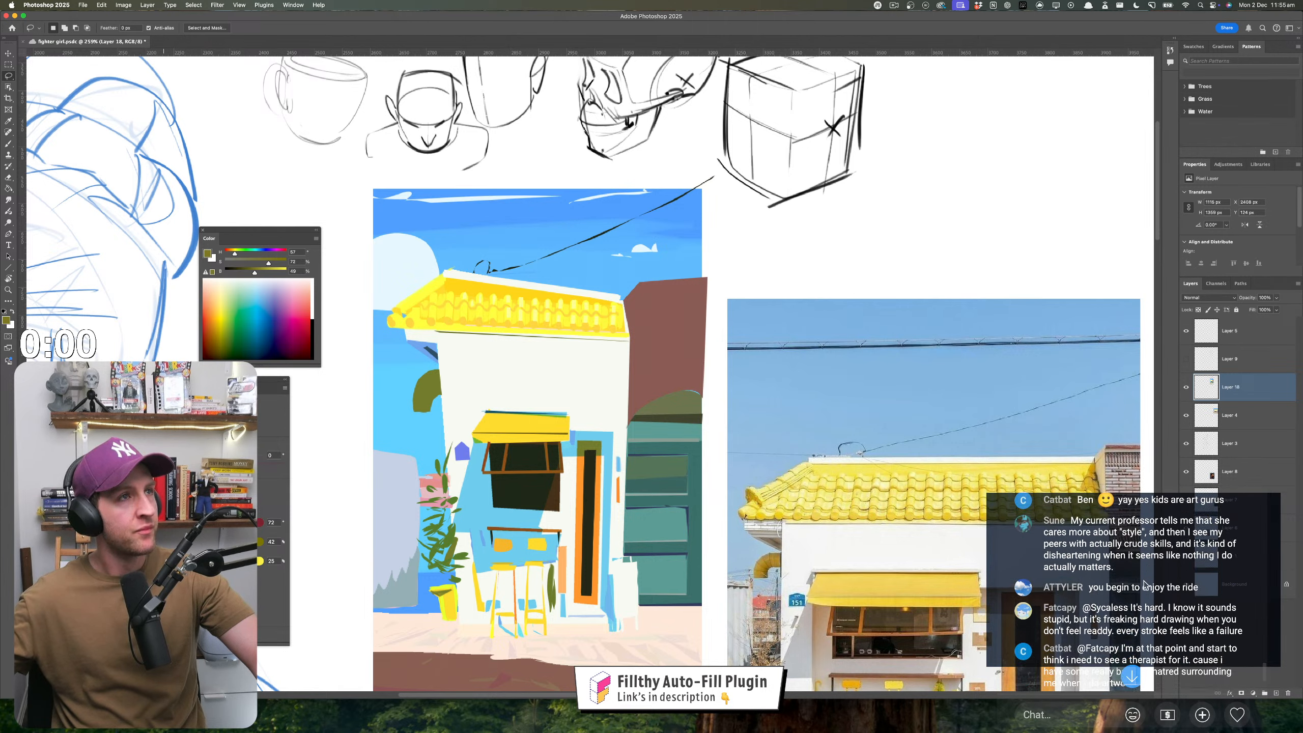
scroll(1143, 585, "down", 2)
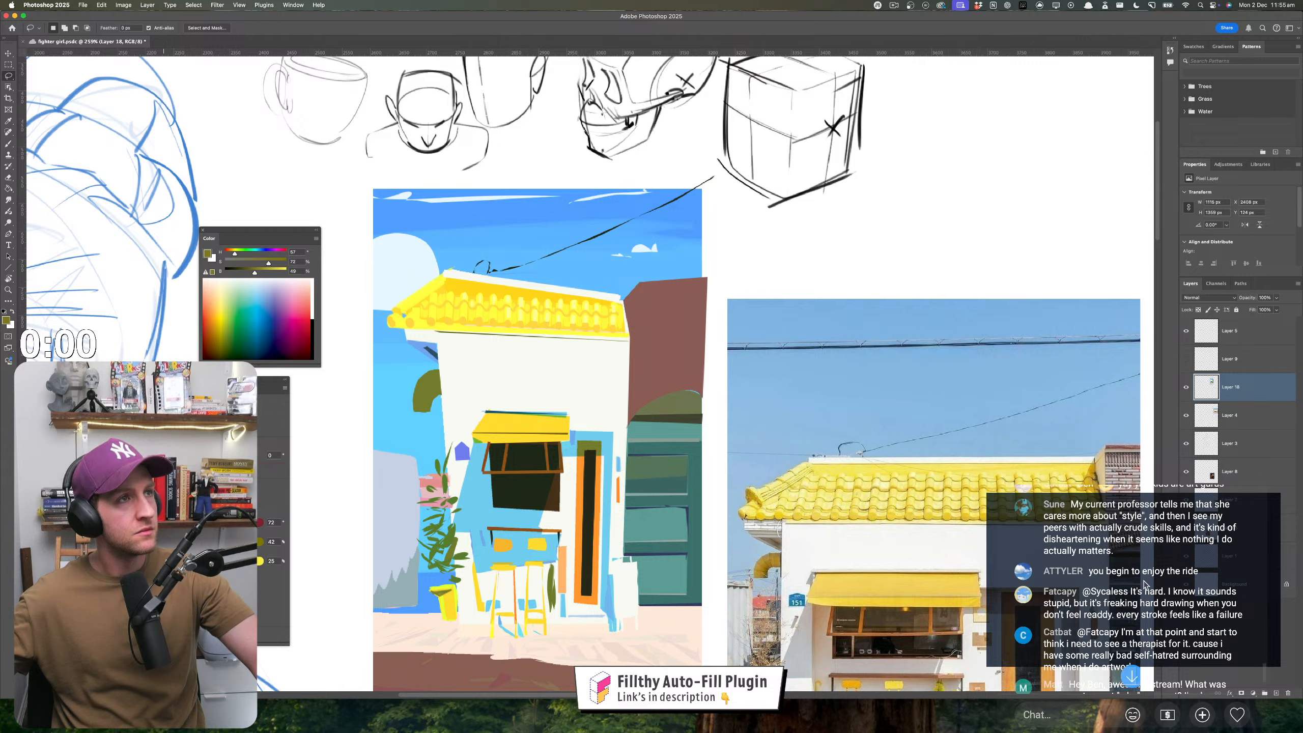
scroll(1143, 585, "down", 1)
scroll(1145, 586, "down", 1)
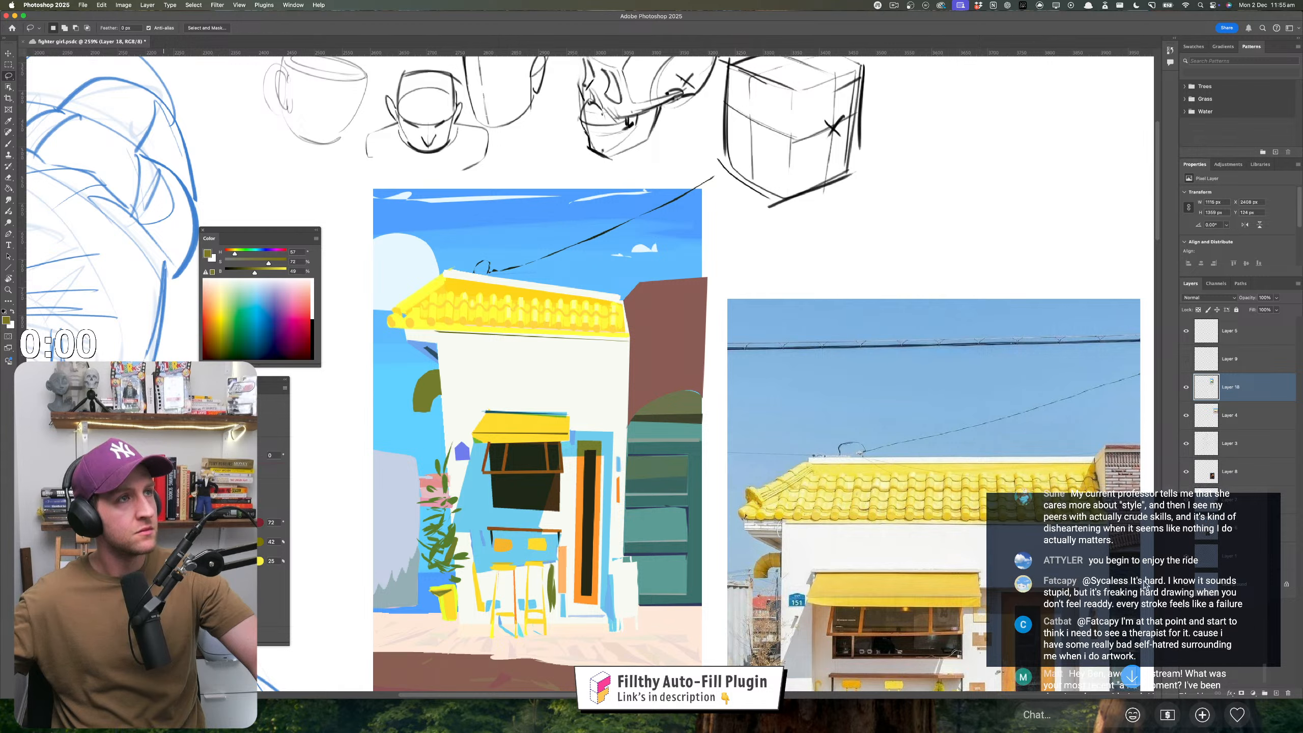
scroll(1145, 585, "down", 4)
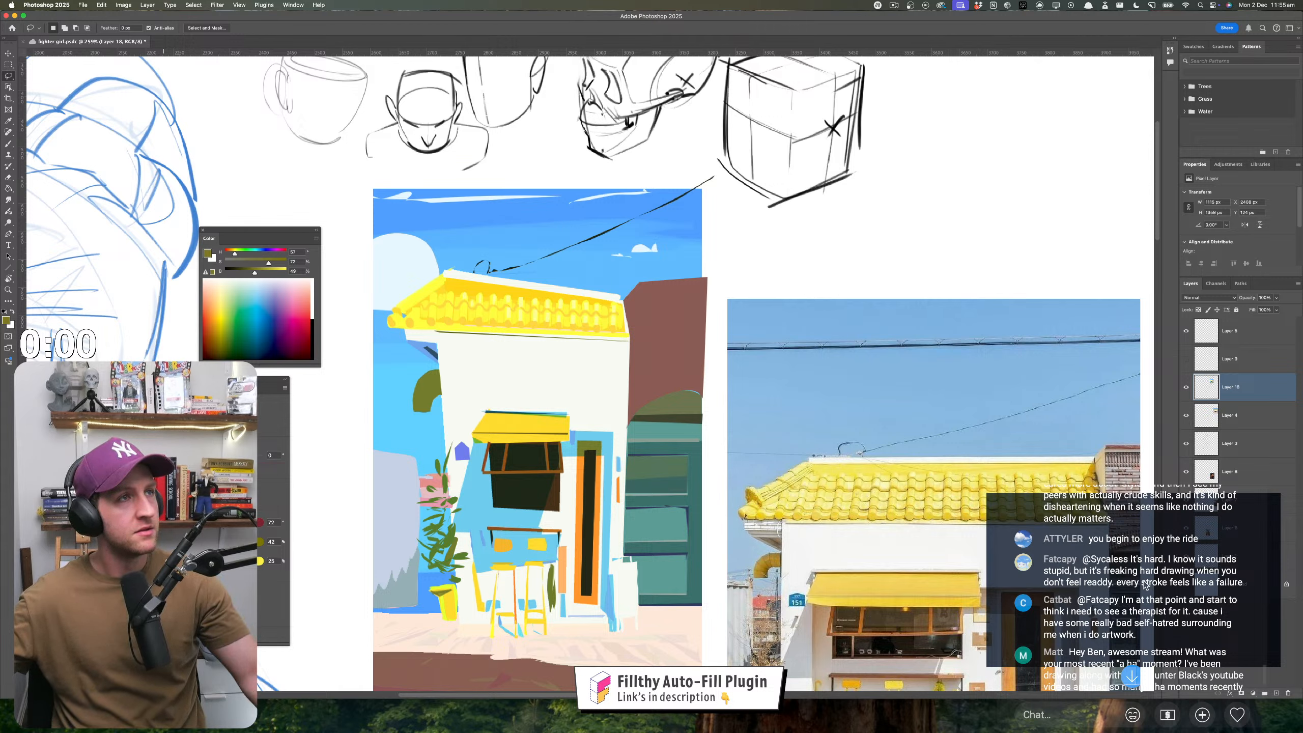
key("d")
scroll(1144, 586, "down", 10)
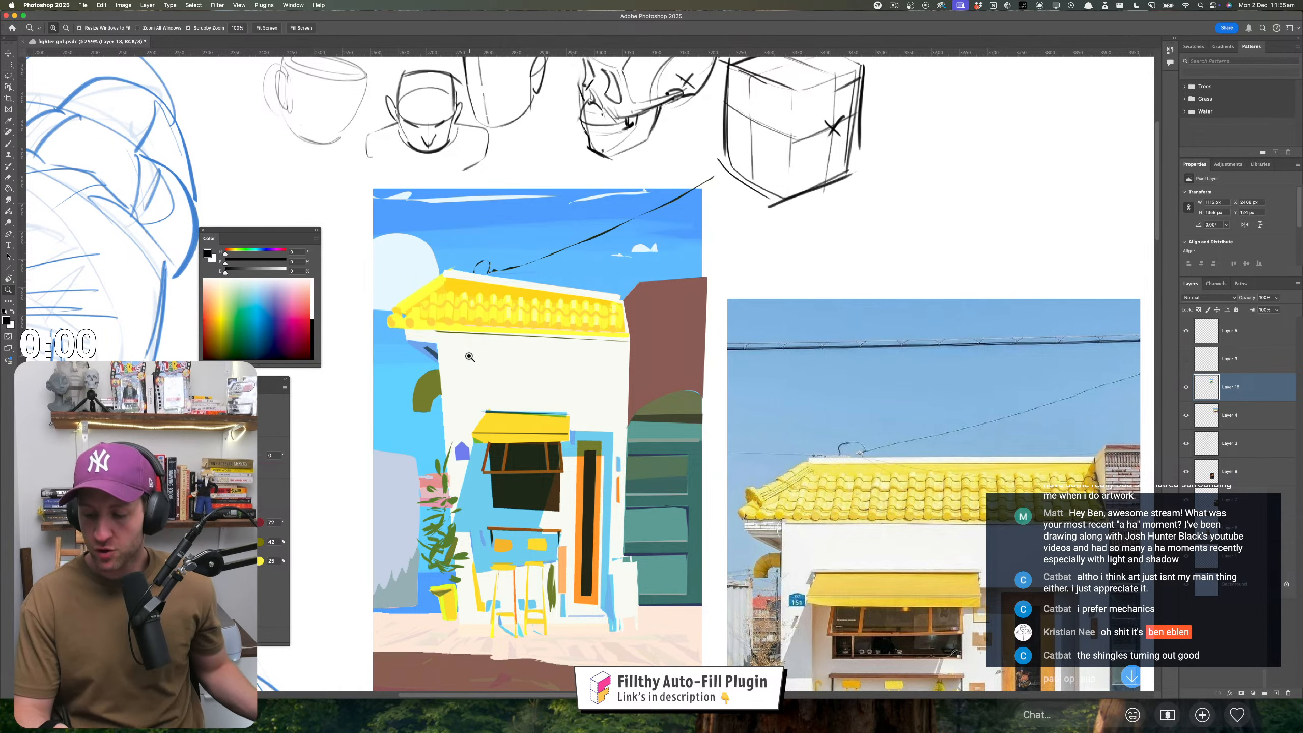
- Sample the arch's olive green, shift it to a yellower, lighter tone and draw lighter shapes on the arch with the Lasso tool
left_click_drag(468, 358, 433, 359)
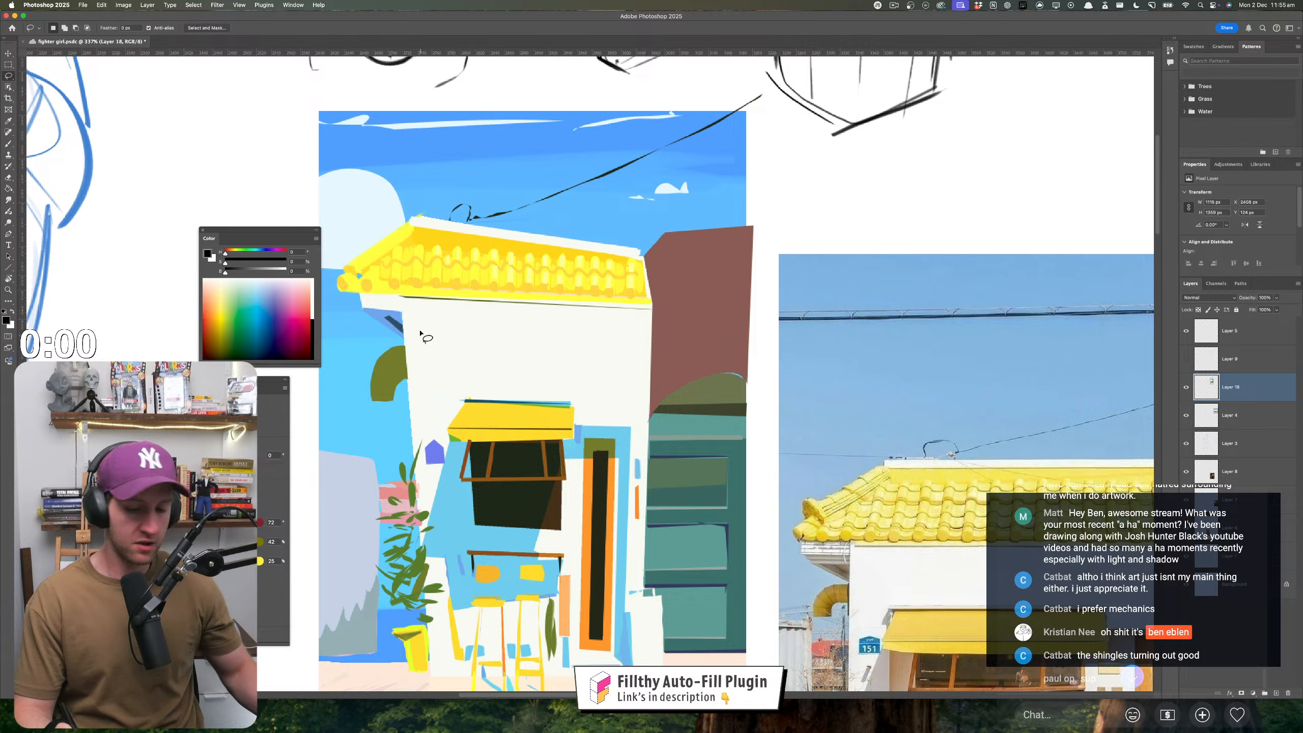
key("i")
left_click(399, 354)
key("l")
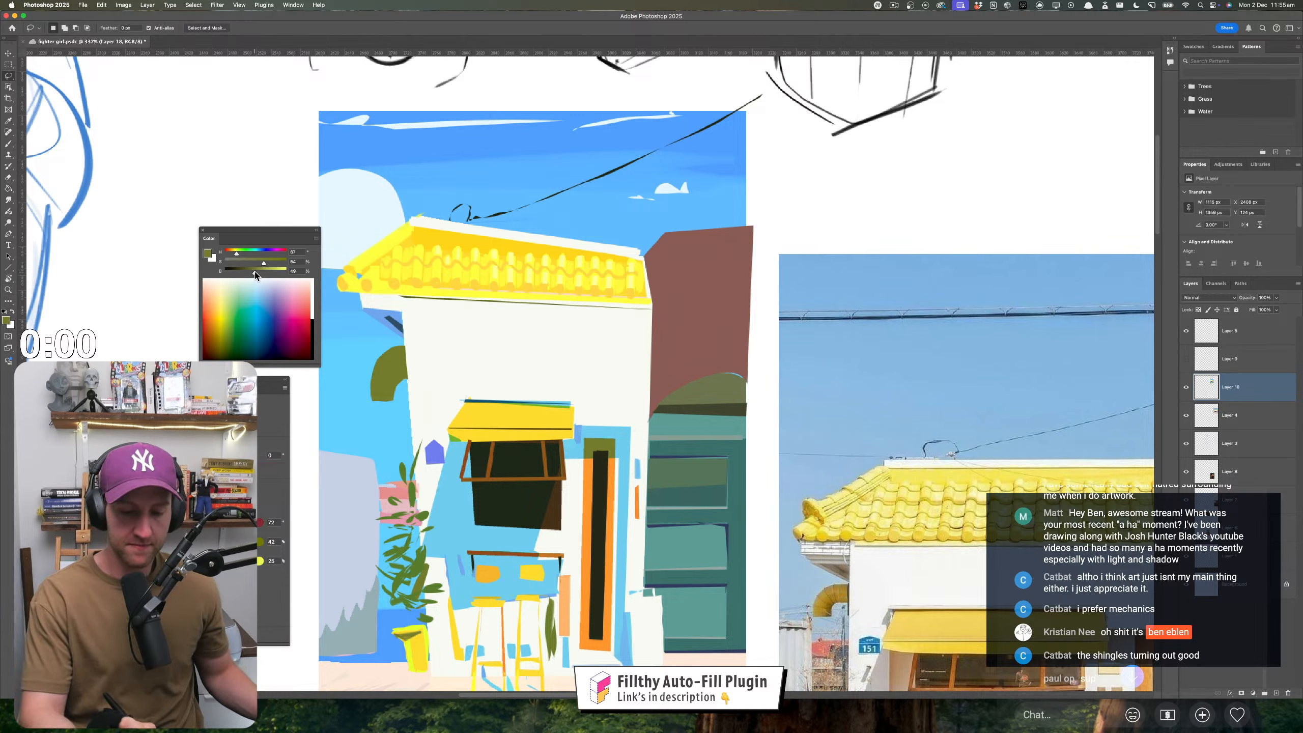
left_click(234, 253)
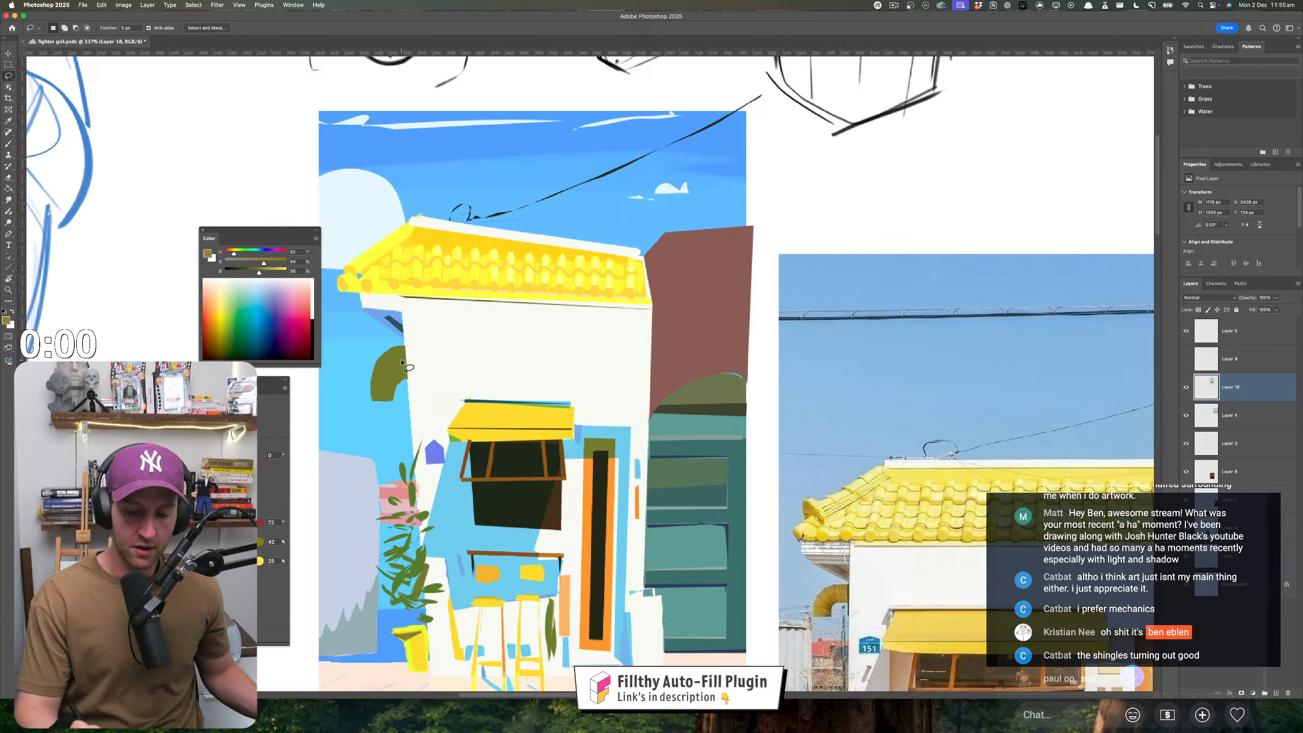
mouse_move(394, 363)
left_mouse_down()
mouse_move(381, 368)
mouse_move(407, 365)
mouse_move(393, 360)
mouse_move(382, 392)
mouse_move(386, 373)
left_mouse_up()
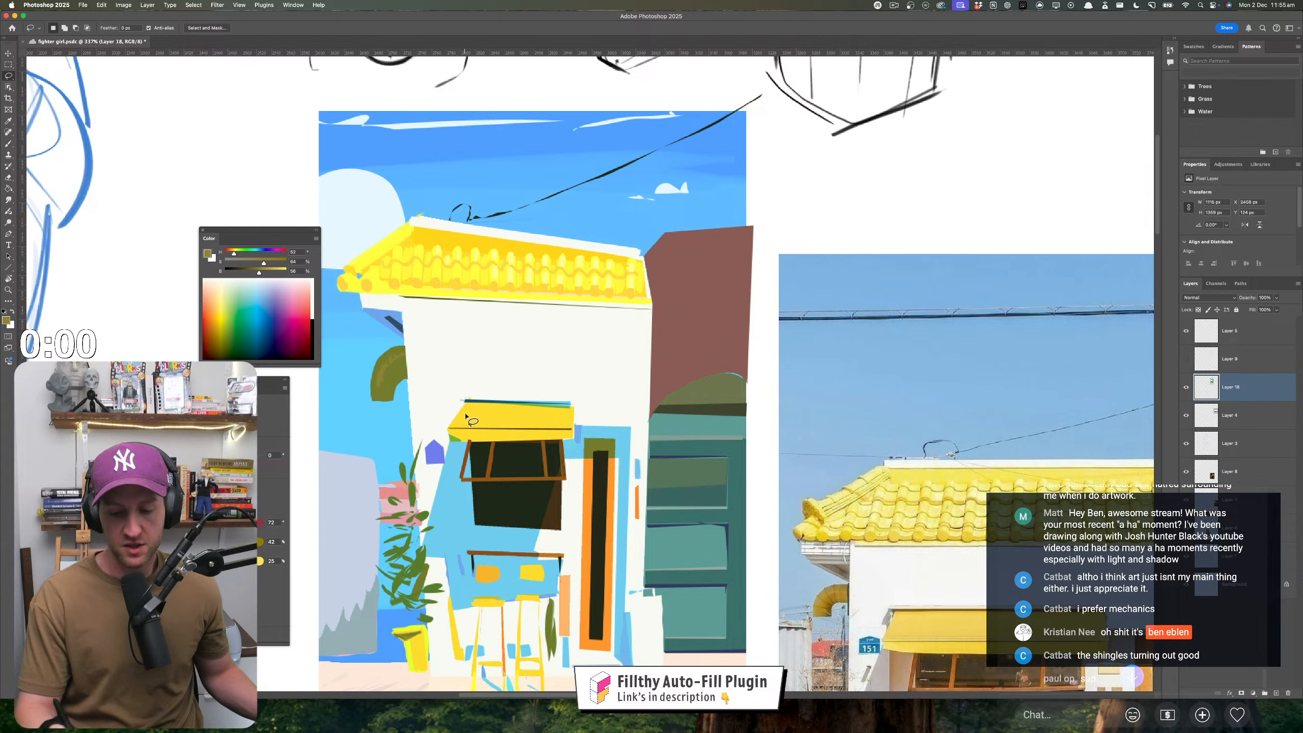
- Scroll back and forth through the live chat to read the viewers' discussion about mindset and self-doubt
key("ctrl+space")
mouse_move(471, 421)
left_mouse_down()
mouse_move(390, 425)
mouse_move(466, 429)
left_mouse_up()
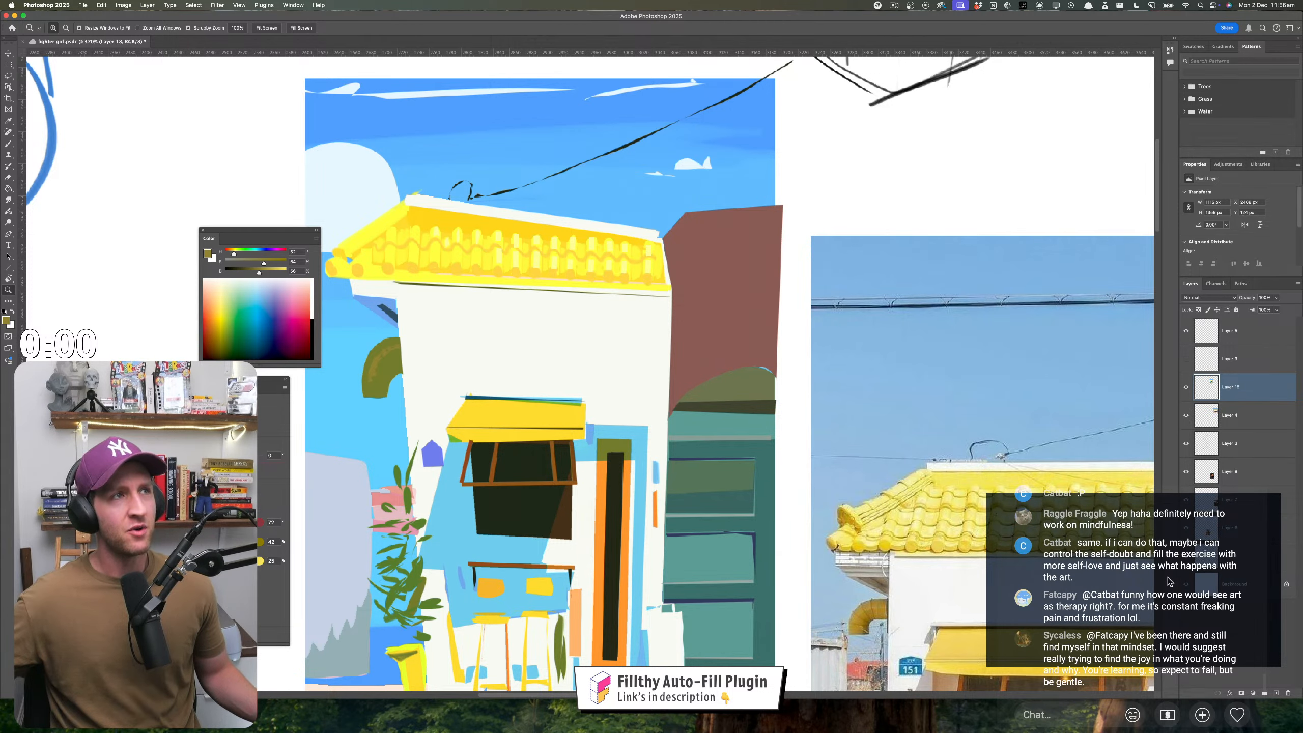
scroll(1167, 581, "up", 3)
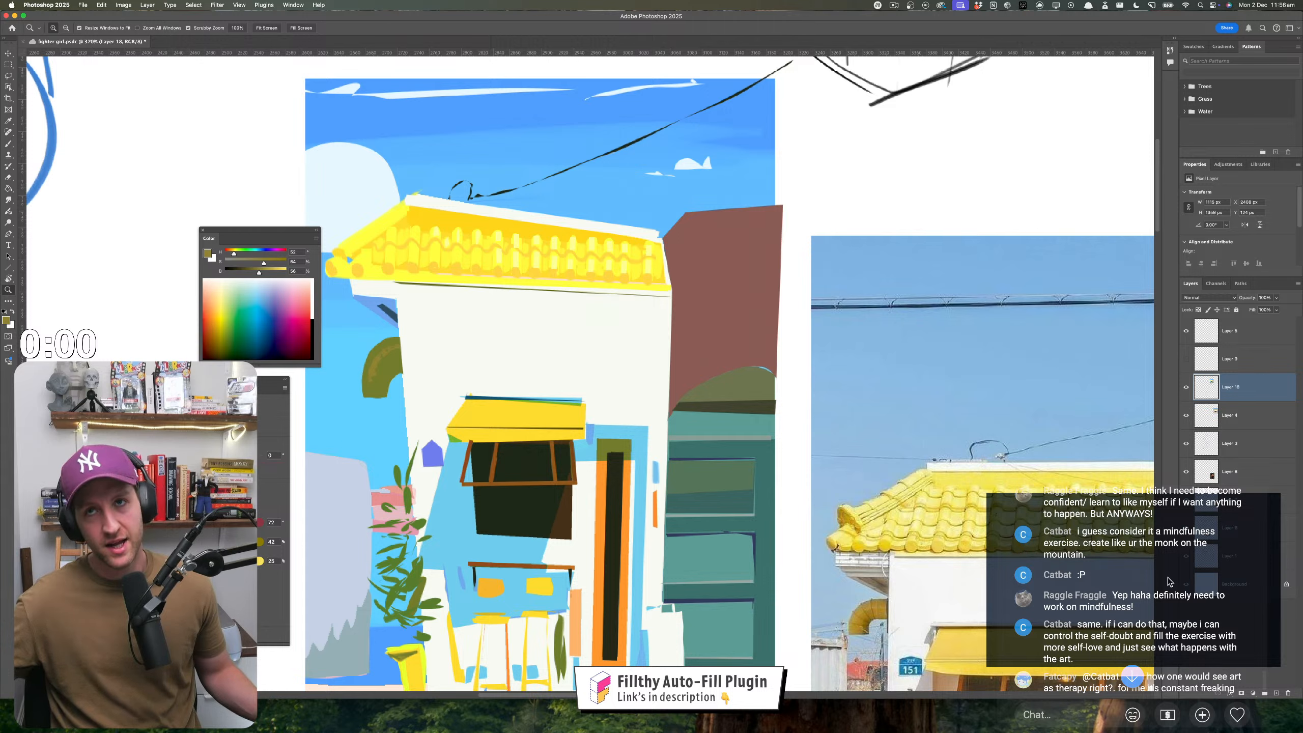
scroll(1168, 582, "down", 2)
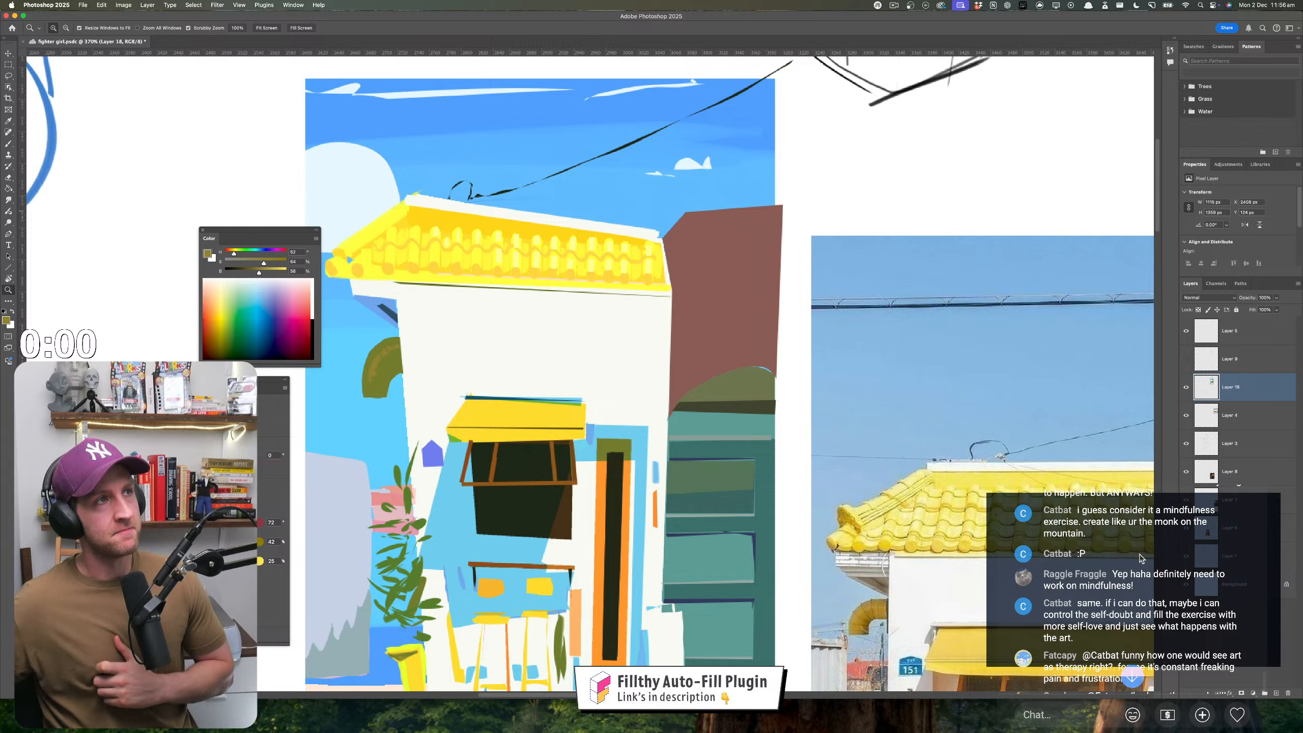
scroll(1139, 558, "down", 3)
scroll(1139, 557, "up", 5)
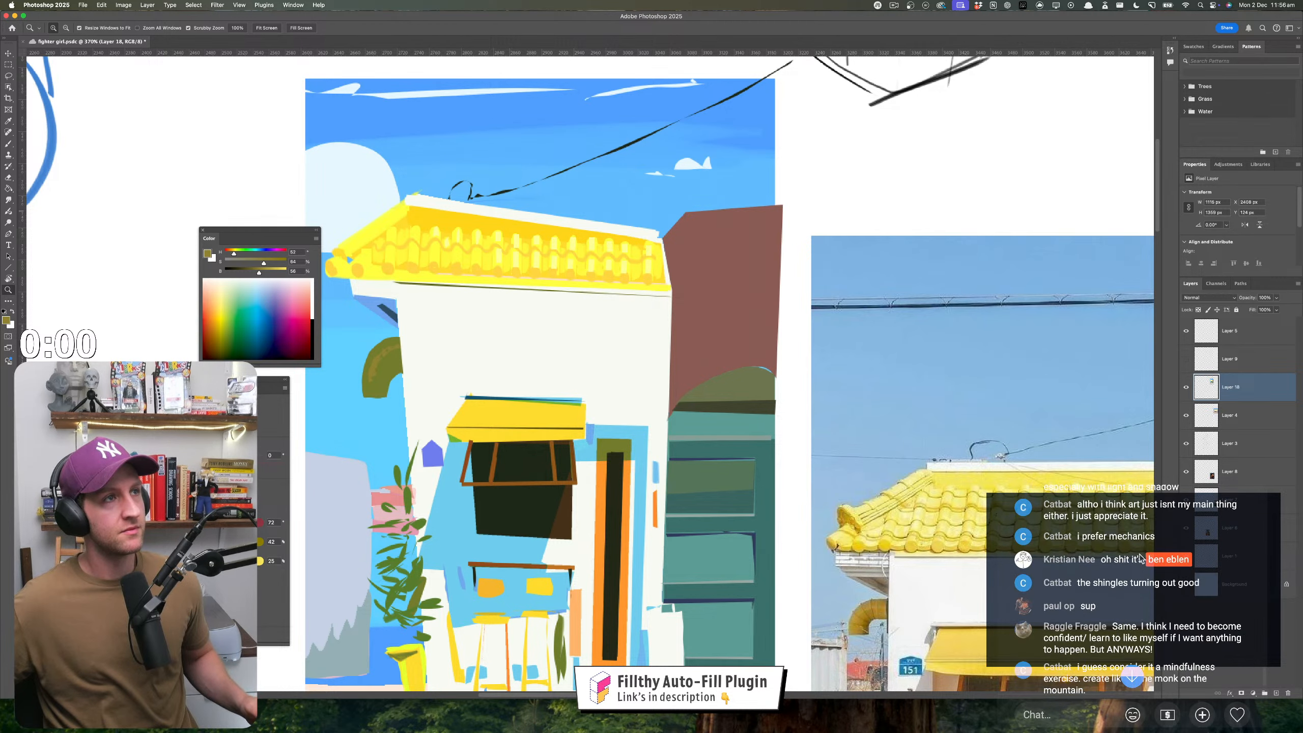
scroll(1141, 559, "down", 1)
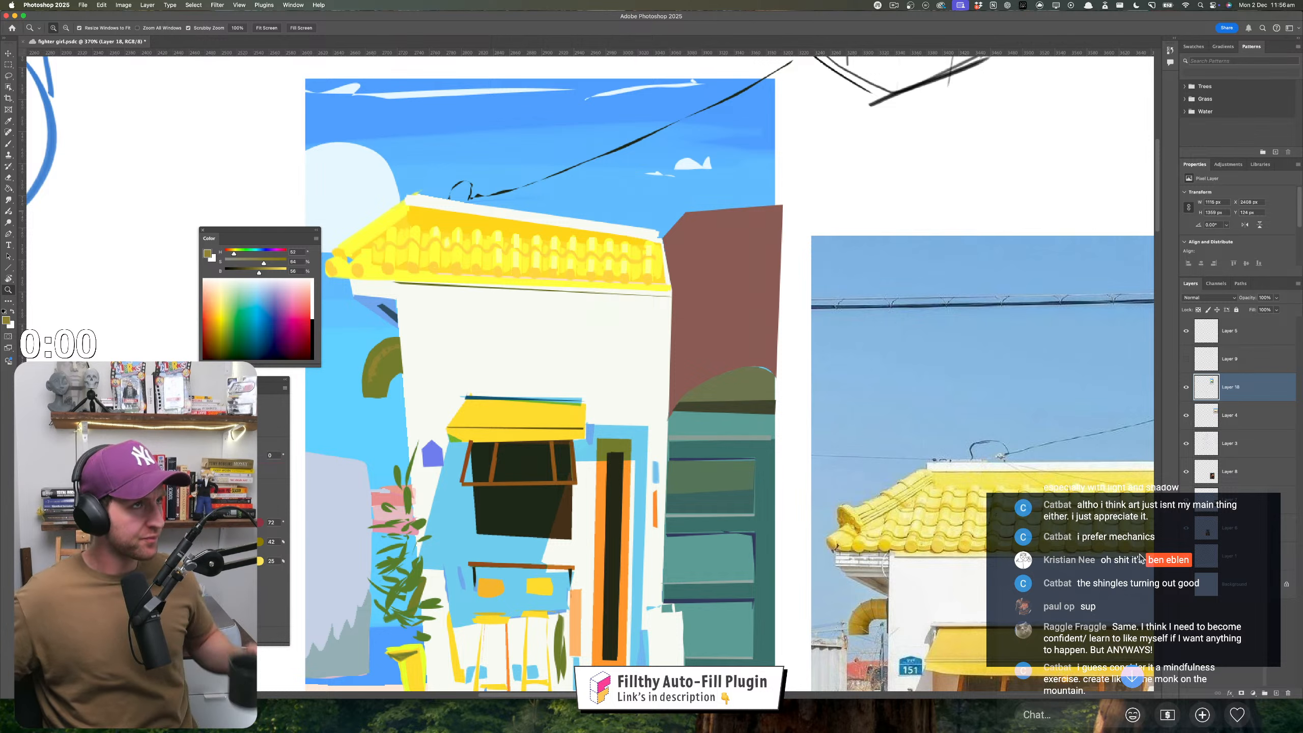
scroll(1139, 557, "down", 10)
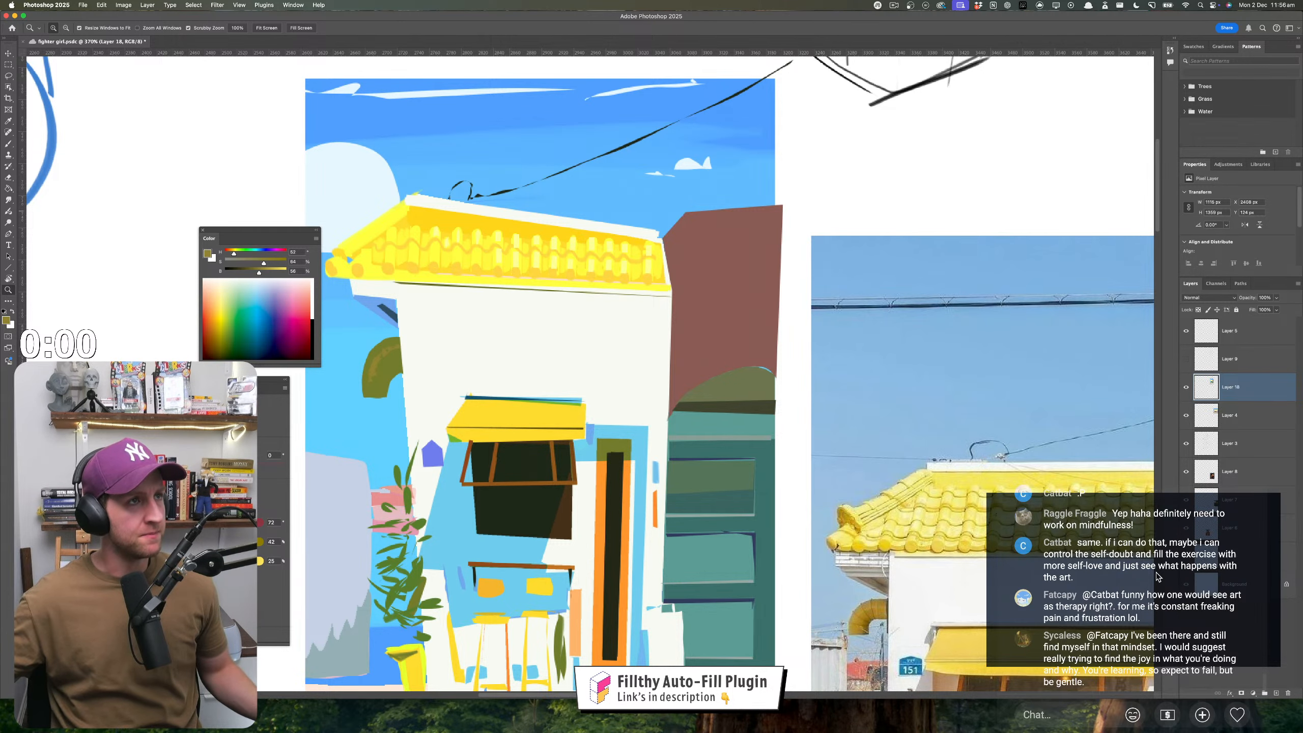
- Sample the bright yellow at the roof's left end and shift it to a dark reddish brown
left_click_drag(491, 453, 507, 452)
left_click_drag(377, 239, 400, 327)
key("i")
left_click(373, 330)
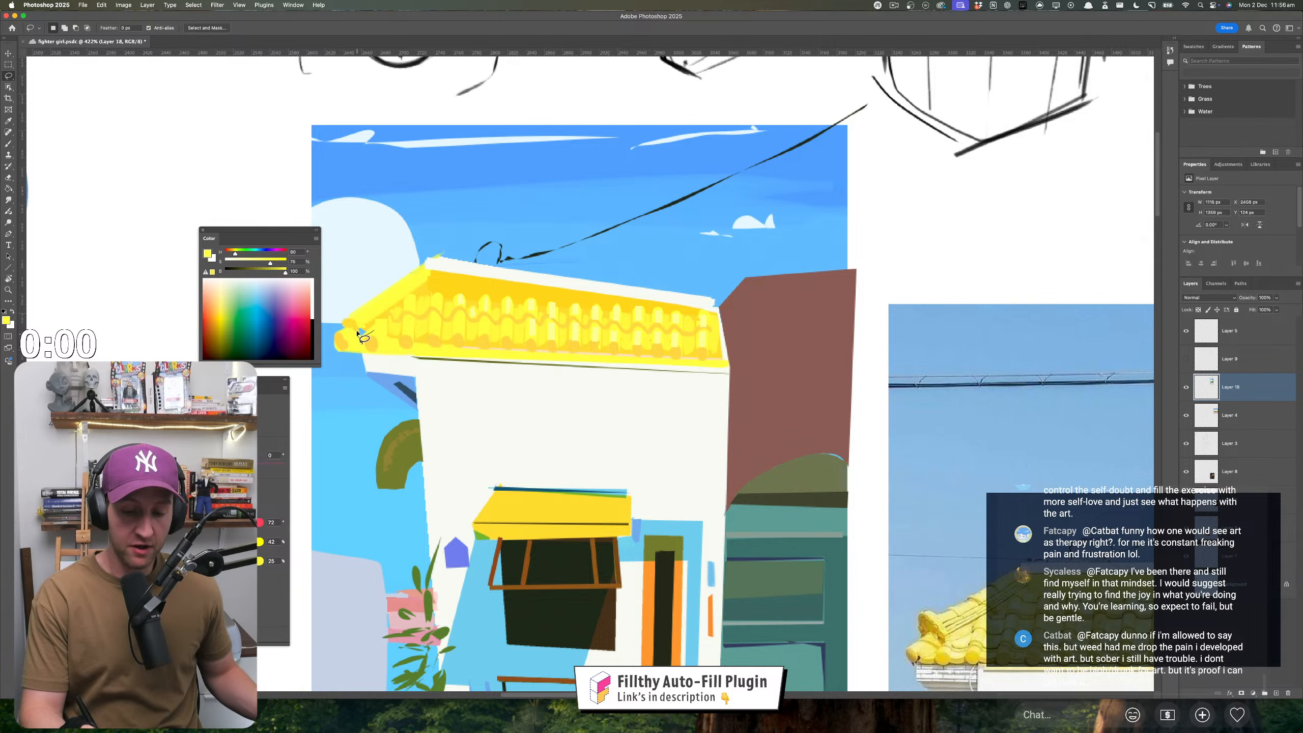
left_click_drag(489, 467, 480, 464)
left_click_drag(480, 465, 408, 465)
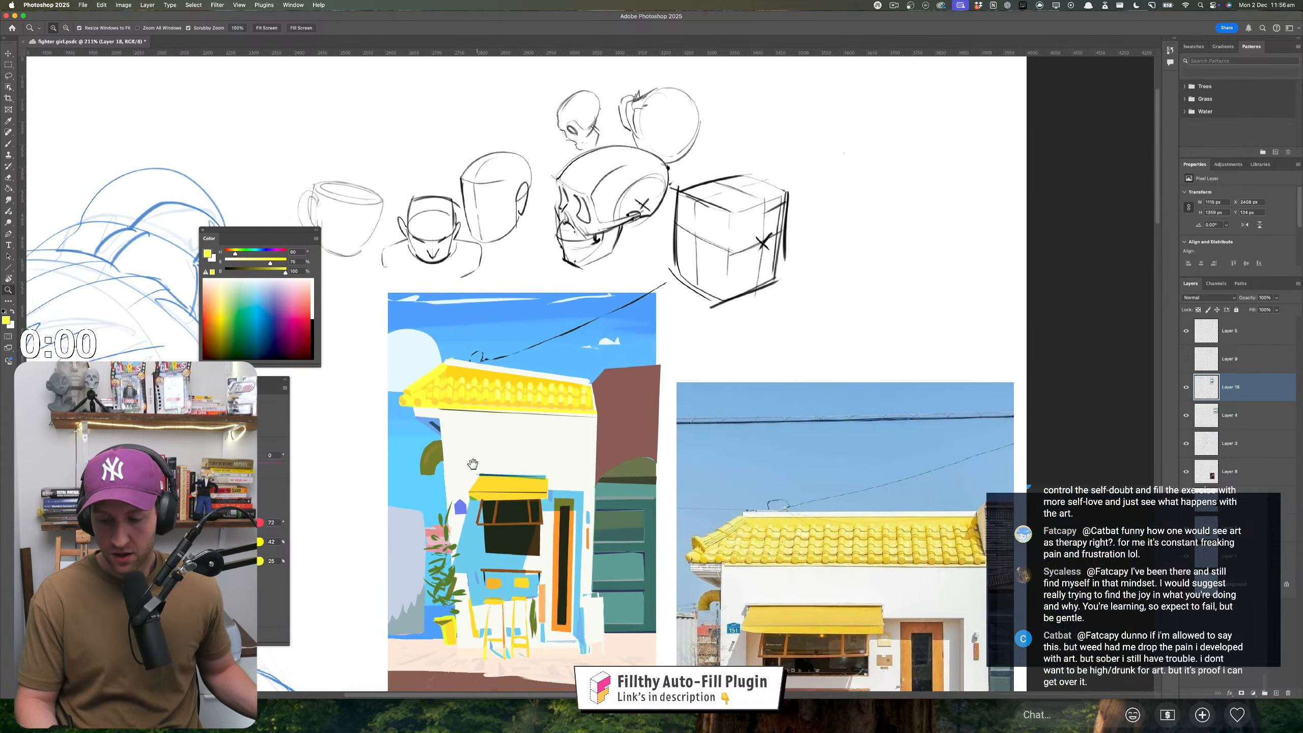
mouse_move(495, 510)
left_mouse_down()
mouse_move(482, 473)
mouse_move(467, 476)
mouse_move(509, 393)
mouse_move(514, 408)
left_mouse_up()
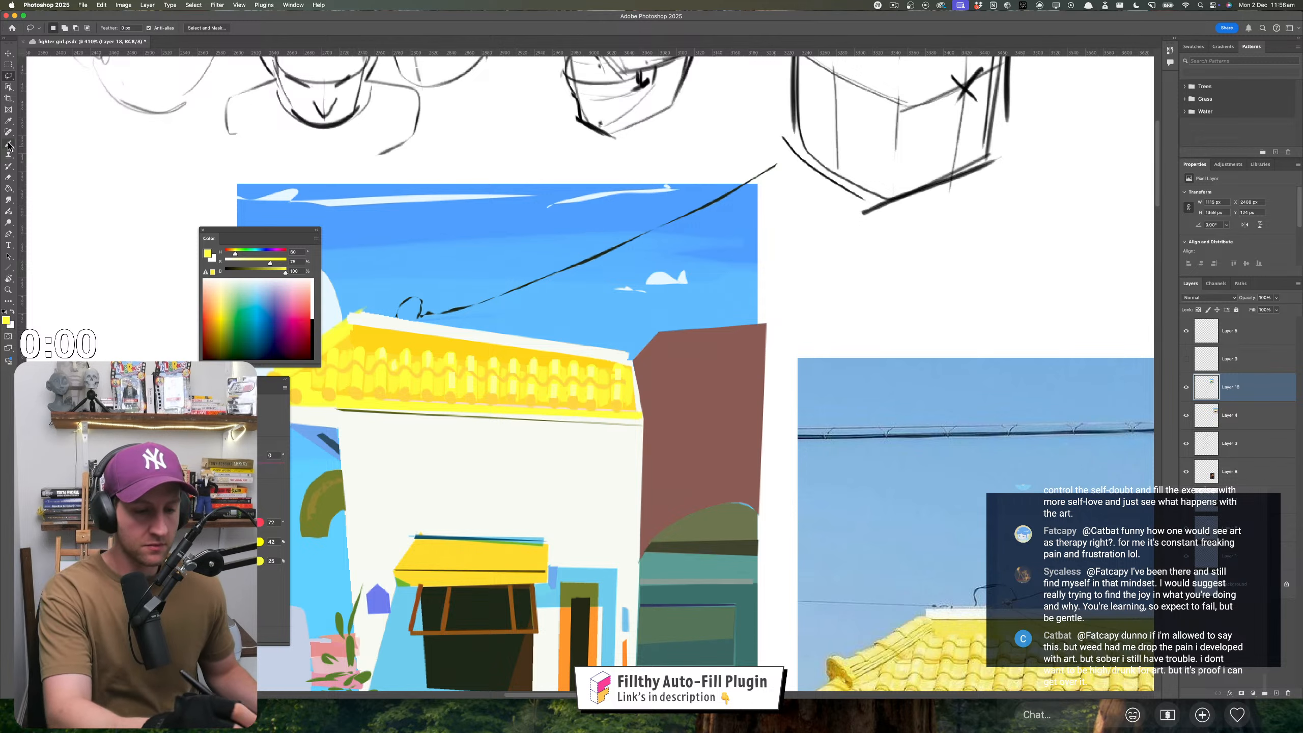
mouse_move(234, 257)
left_mouse_down()
mouse_move(276, 278)
mouse_move(251, 273)
left_mouse_up()
left_click_drag(644, 387, 625, 341)
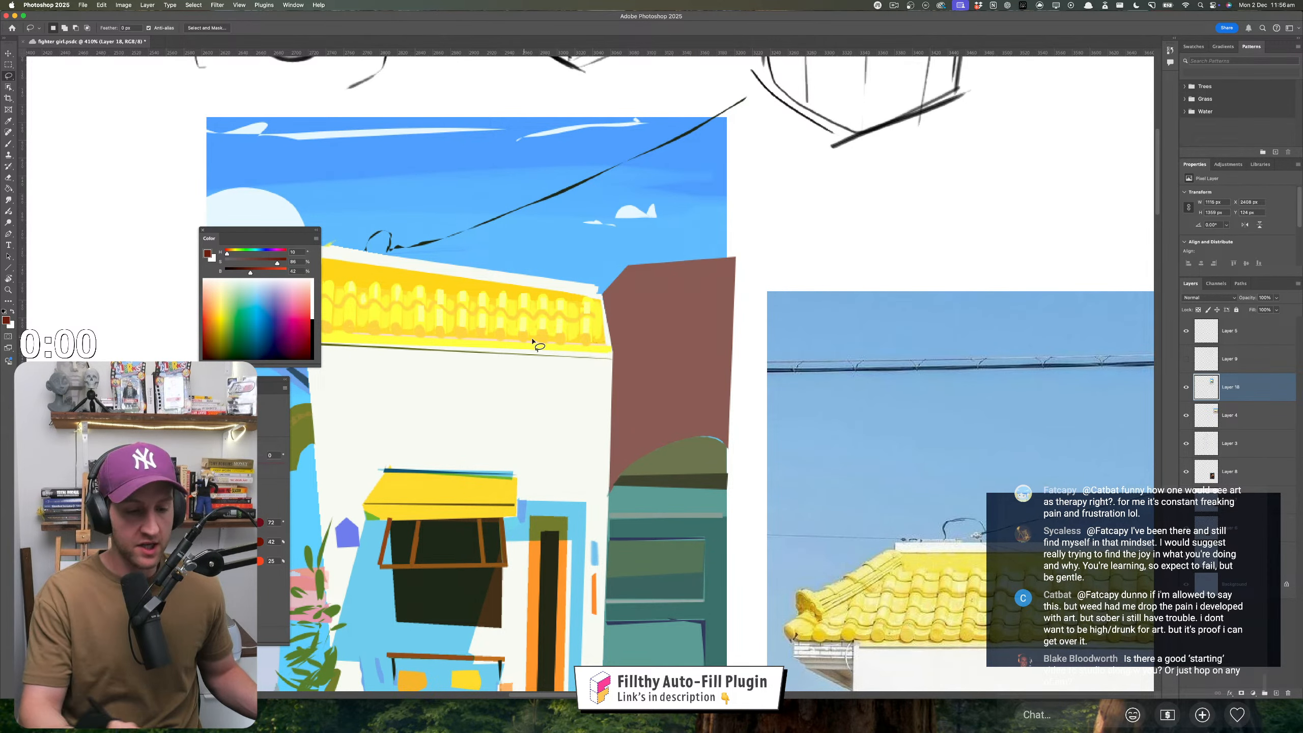
- Brush a thin, wavy dark reddish-brown line beneath the lowest row of roof tiles, from the right end to about mid-roof
mouse_move(594, 347)
left_mouse_down()
mouse_move(515, 349)
mouse_move(589, 345)
left_mouse_up()
key("b")
left_click_drag(617, 338, 554, 348)
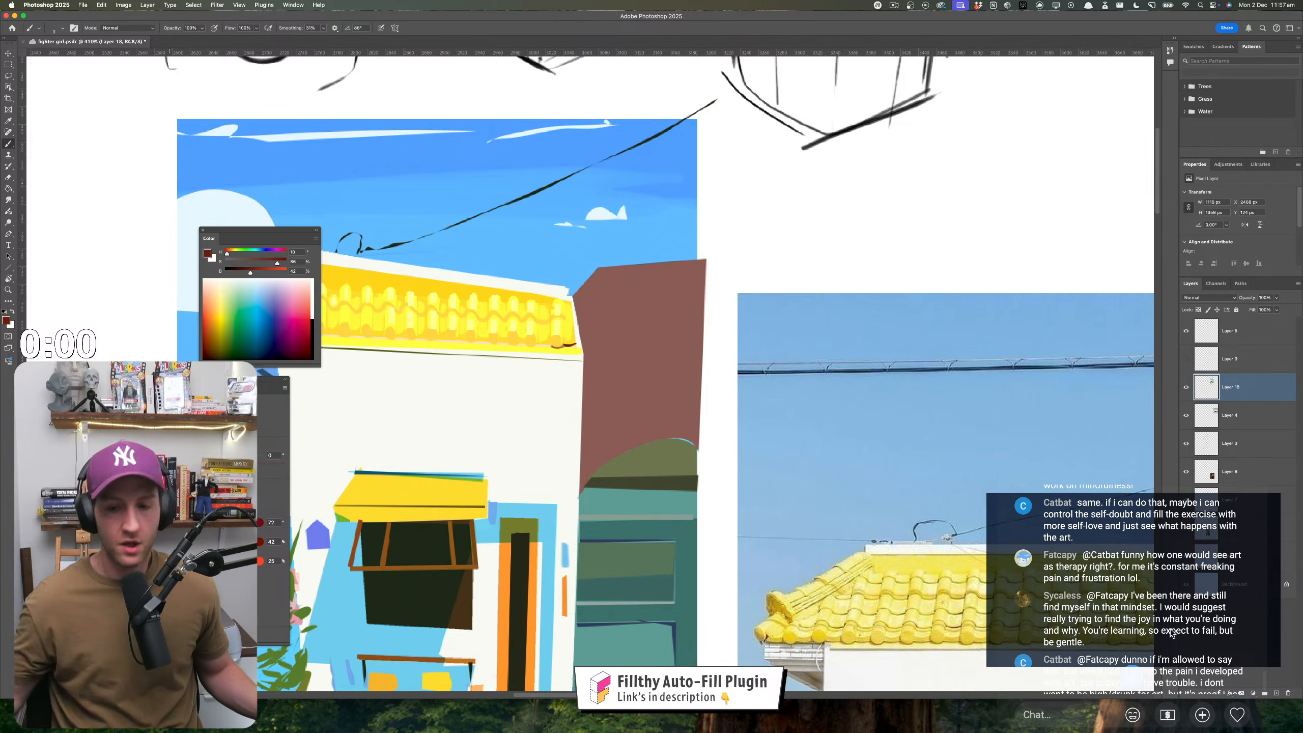
left_click_drag(562, 334, 560, 339)
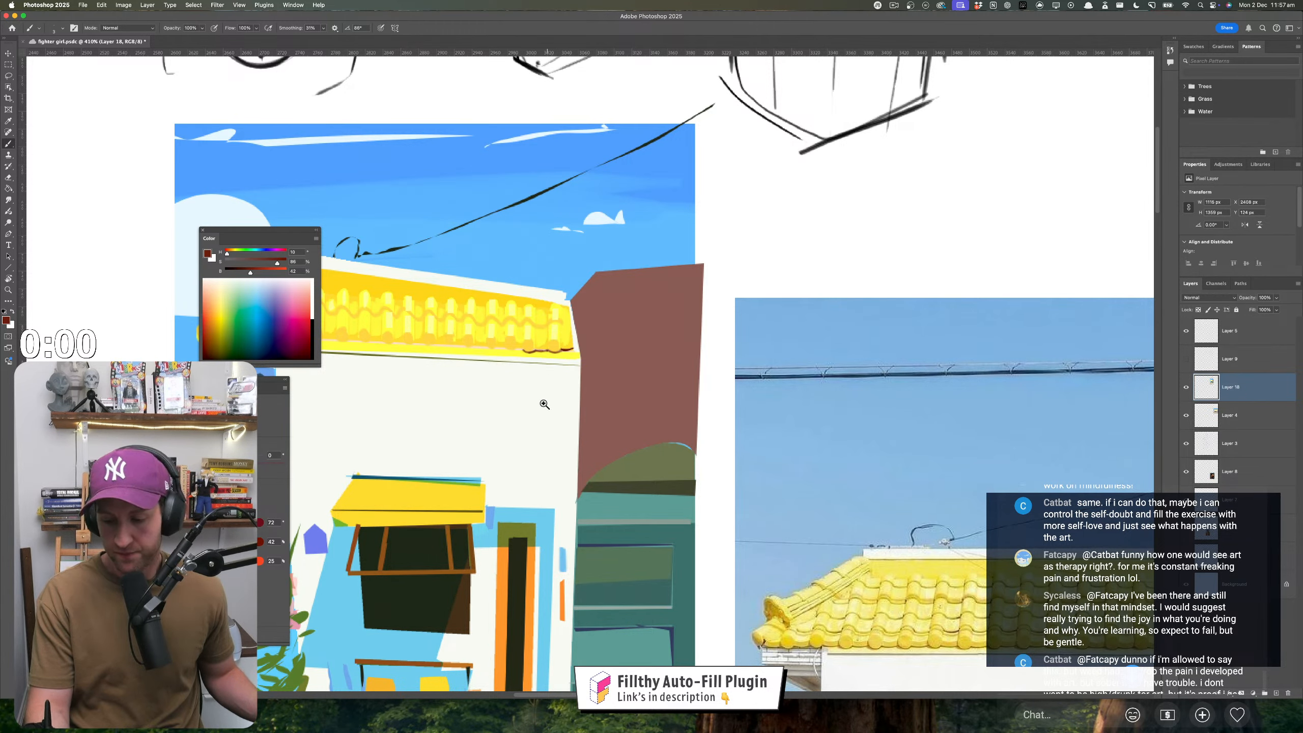
mouse_move(544, 404)
left_mouse_down()
mouse_move(519, 399)
mouse_move(547, 384)
mouse_move(554, 395)
mouse_move(495, 434)
mouse_move(454, 434)
mouse_move(605, 424)
left_mouse_up()
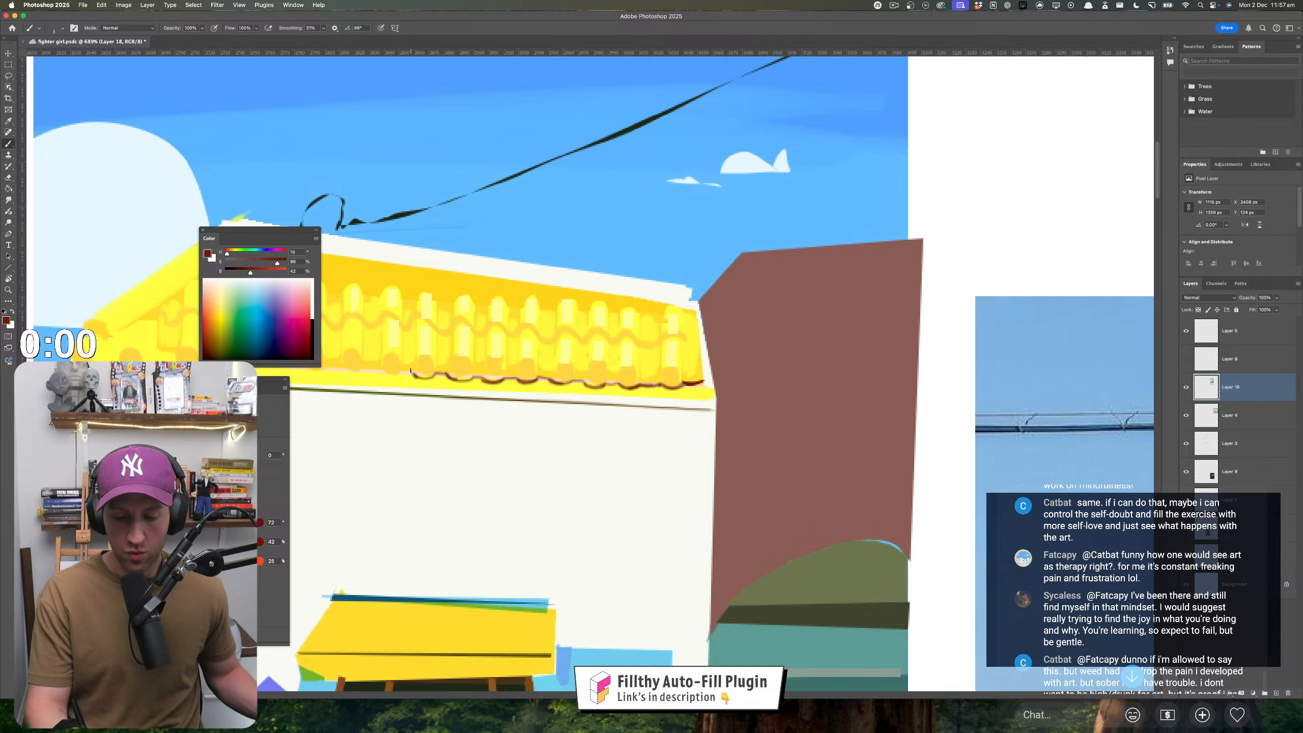
- Examine the whole shopfront painting beside the reference photo and look closely at the roof edge
left_click_drag(459, 433, 430, 437)
left_click_drag(458, 442, 514, 462)
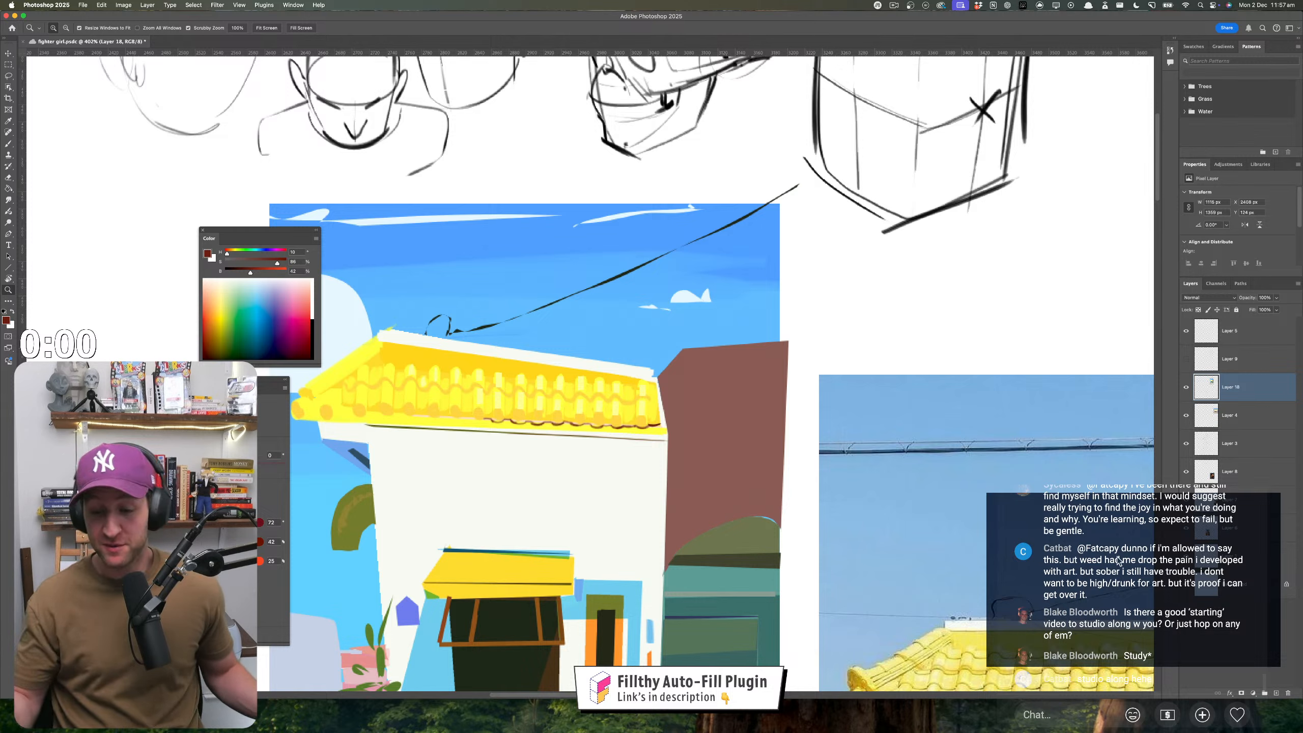
left_click_drag(573, 539, 539, 537)
left_click_drag(579, 535, 503, 309)
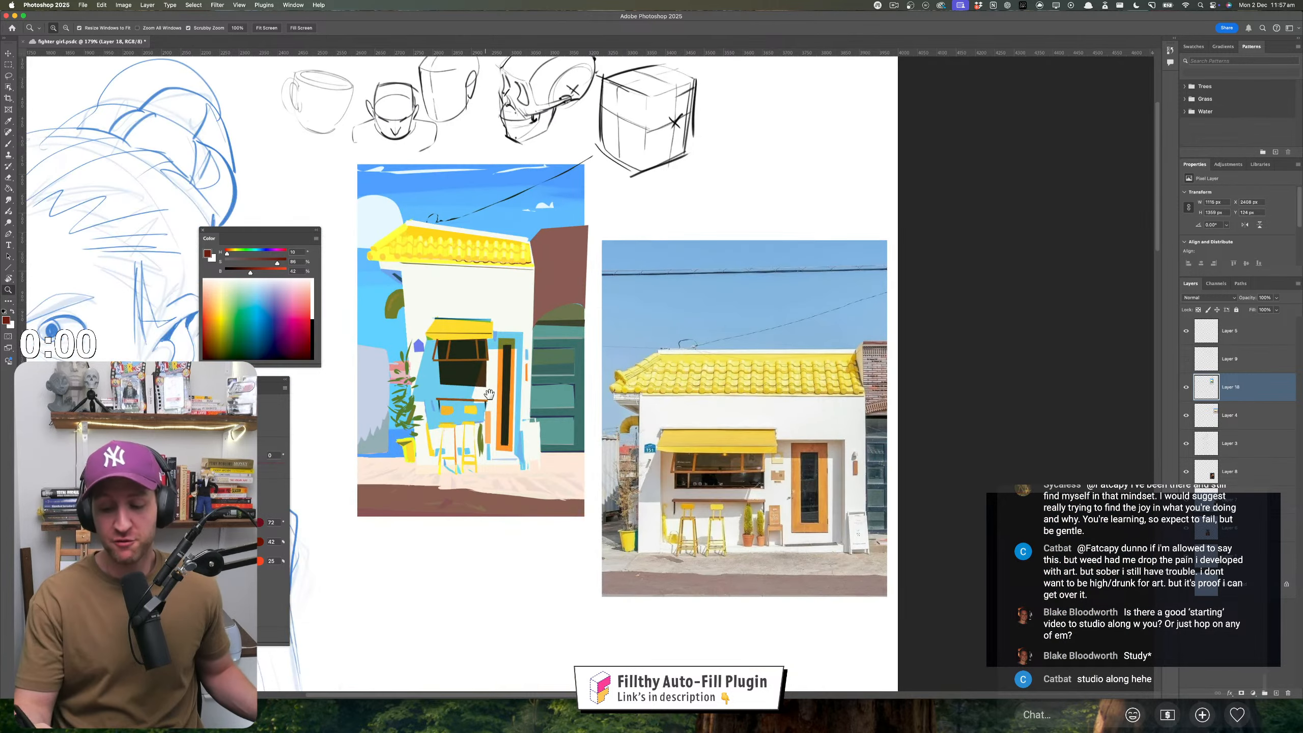
left_click_drag(489, 394, 497, 421)
left_click_drag(497, 422, 489, 340)
mouse_move(501, 550)
left_mouse_down()
mouse_move(941, 517)
mouse_move(926, 528)
left_mouse_up()
left_click_drag(794, 376, 401, 447)
mouse_move(513, 318)
left_mouse_down()
mouse_move(551, 327)
mouse_move(519, 357)
left_mouse_up()
- Continue the dark reddish-brown line beneath the tiles to the left end of the roof with the Lasso tool
key("b")
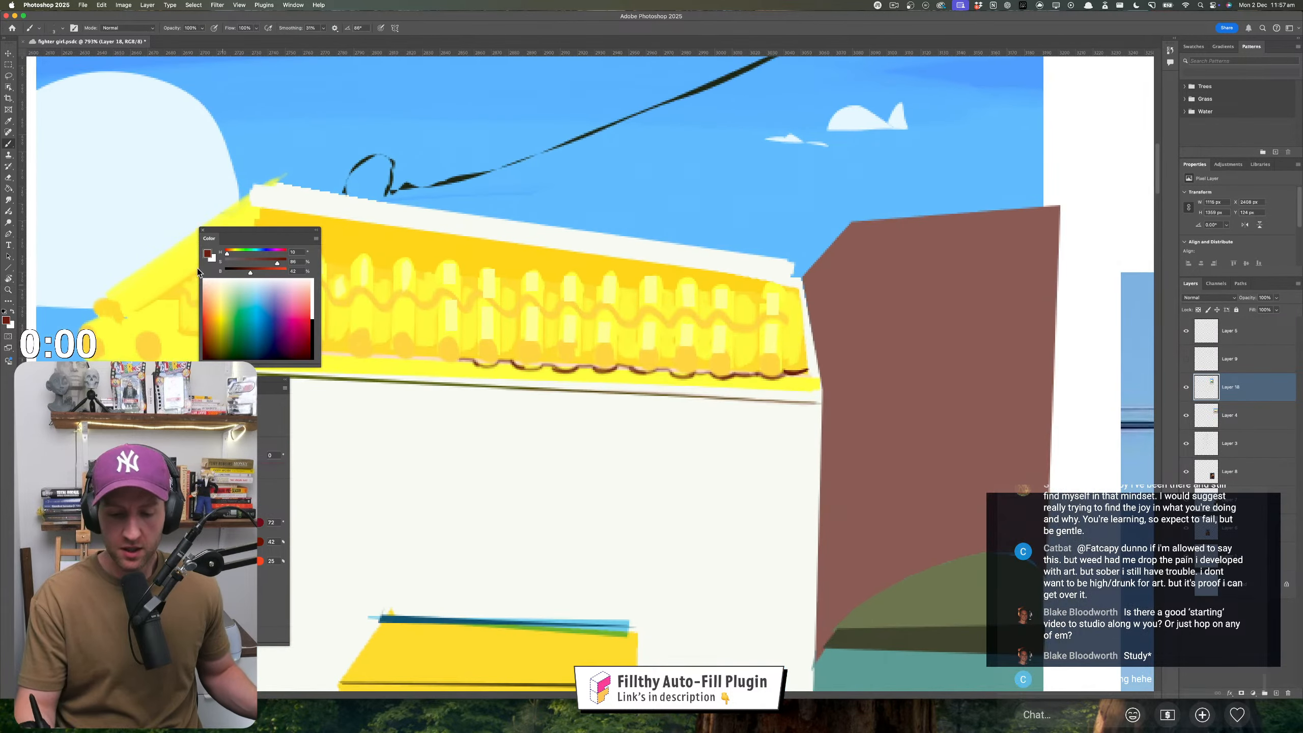
left_click(9, 75)
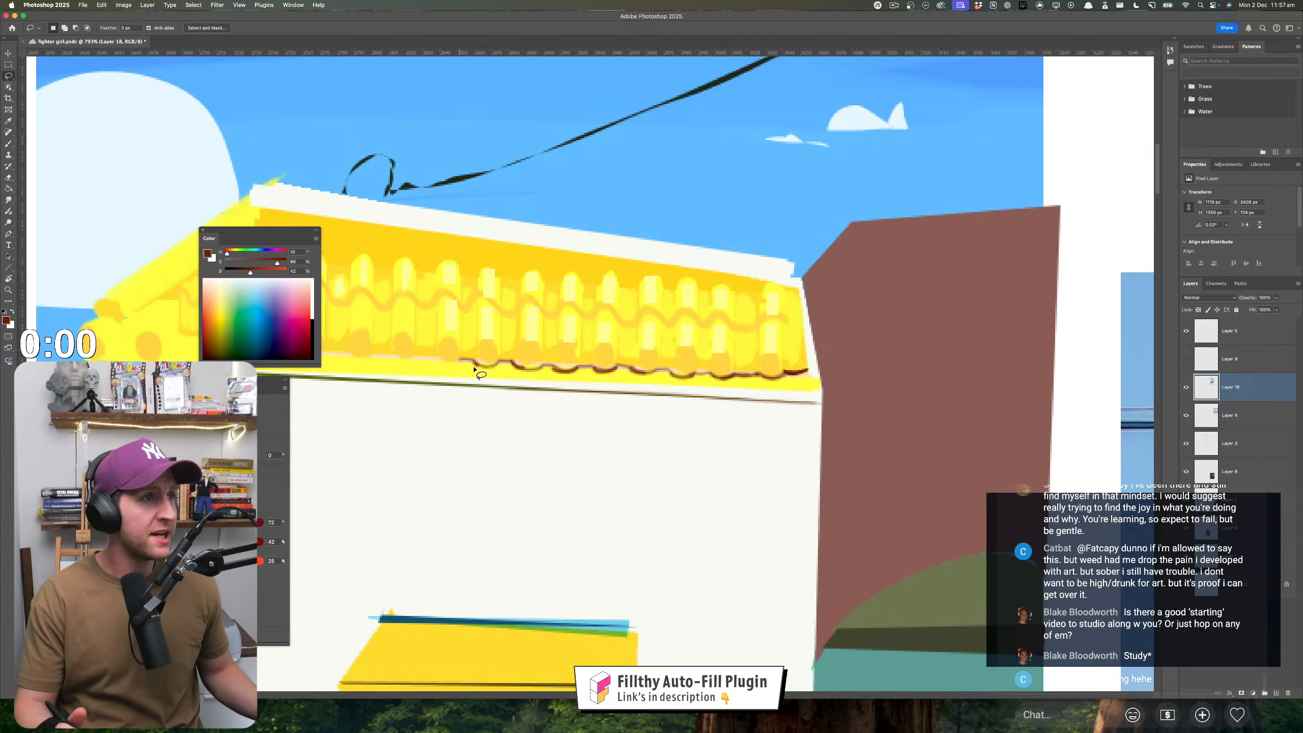
scroll(474, 369, "left", 2)
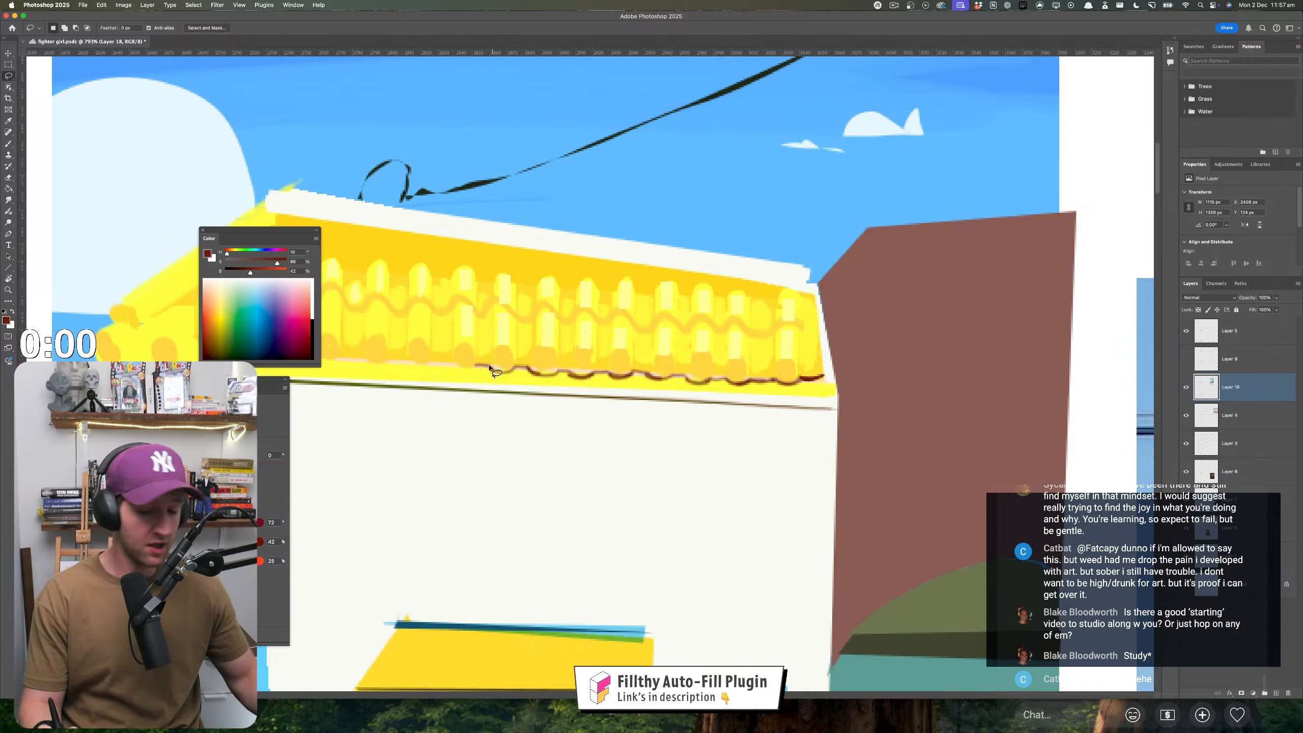
mouse_move(490, 369)
left_mouse_down()
mouse_move(407, 363)
mouse_move(553, 399)
mouse_move(432, 381)
mouse_move(499, 370)
mouse_move(438, 381)
mouse_move(453, 389)
mouse_move(470, 382)
mouse_move(410, 389)
mouse_move(391, 375)
mouse_move(511, 407)
mouse_move(482, 384)
mouse_move(433, 393)
mouse_move(471, 380)
mouse_move(363, 393)
left_mouse_up()
scroll(459, 387, "left", 3)
- Sample the small purple sign beside the awning, shift the colour to a saturated turquoise and refill the sign with the Paint Bucket
left_click_drag(502, 442, 446, 472)
left_click_drag(616, 528, 490, 479)
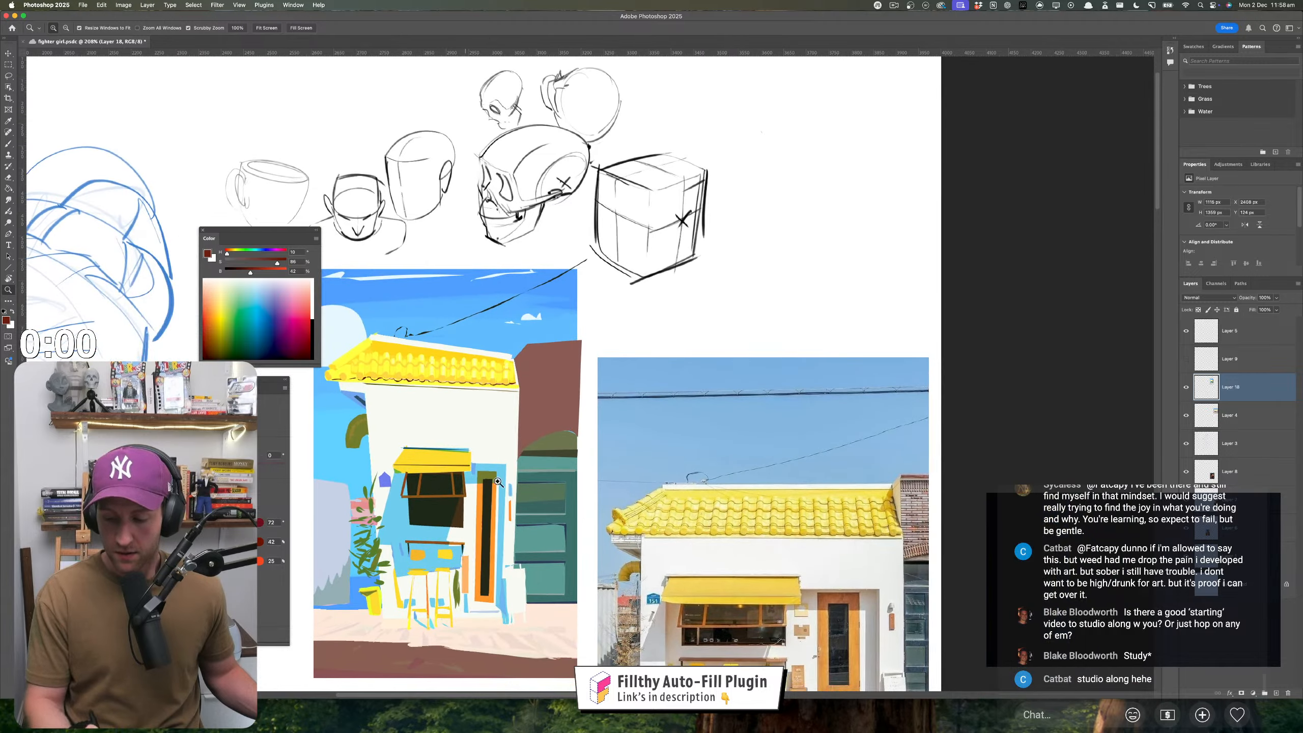
mouse_move(577, 517)
left_mouse_down()
mouse_move(533, 554)
mouse_move(539, 484)
mouse_move(597, 440)
mouse_move(566, 481)
mouse_move(320, 411)
mouse_move(522, 372)
mouse_move(480, 261)
mouse_move(490, 240)
left_mouse_up()
left_click_drag(579, 439, 466, 465)
left_click_drag(426, 376, 450, 378)
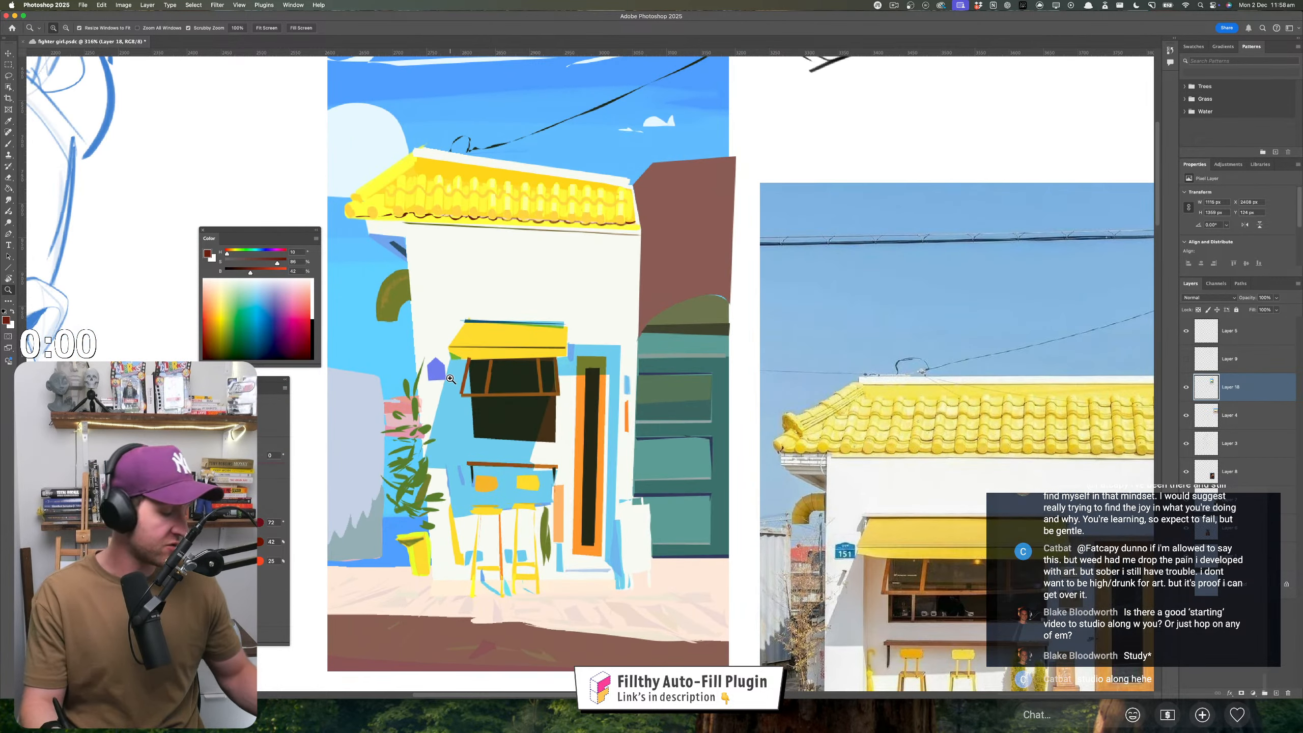
key("b")
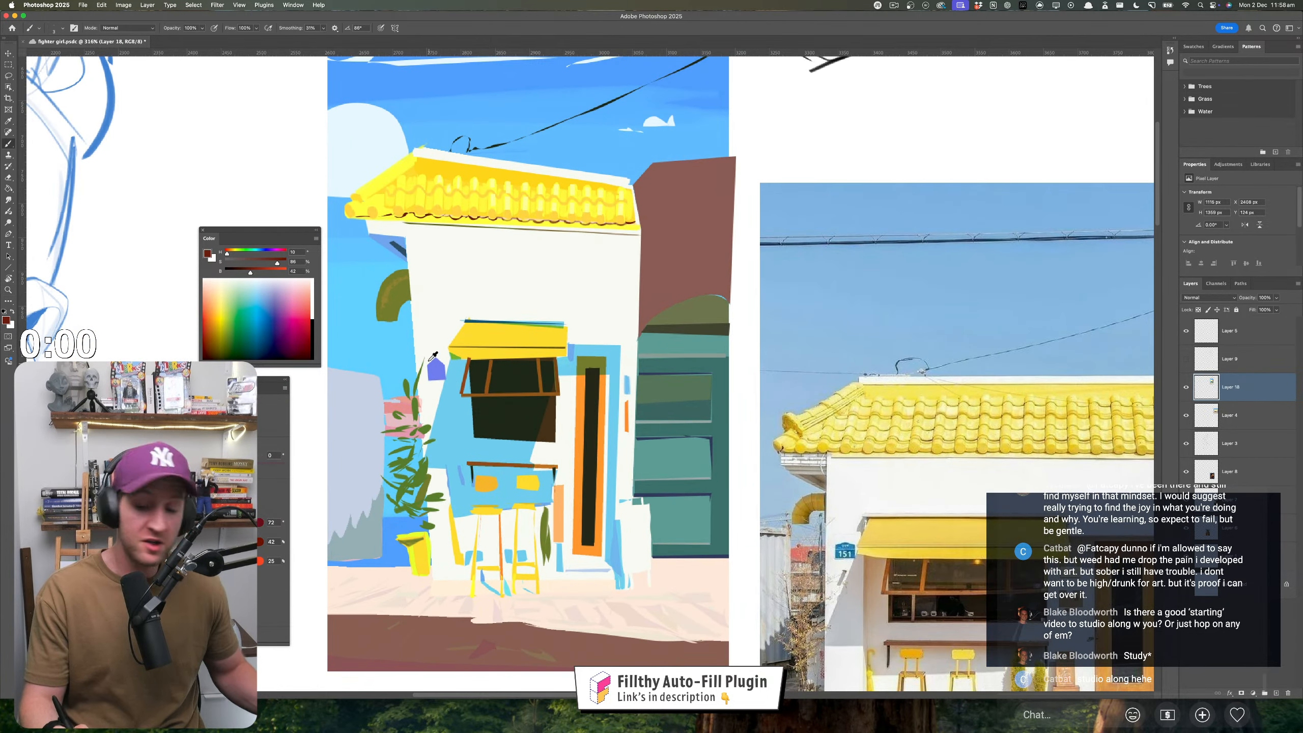
left_click(9, 189)
left_click(436, 371, "alt")
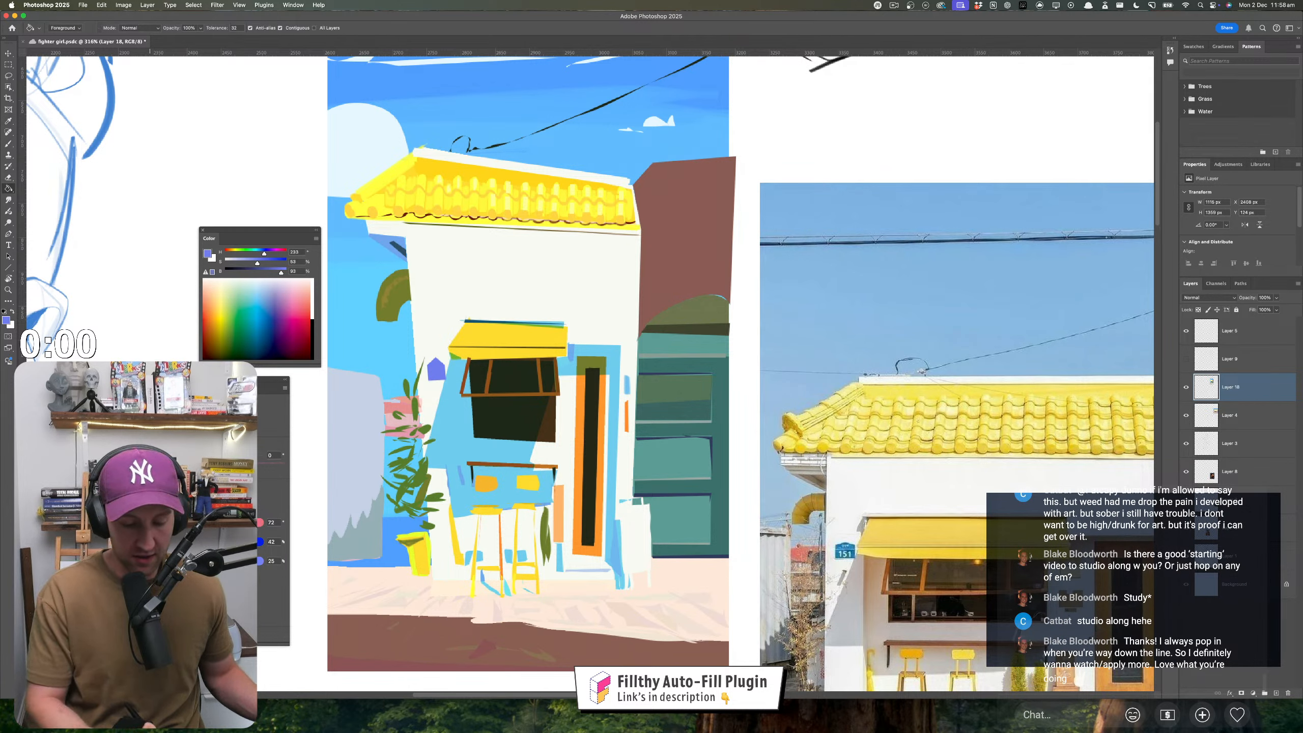
left_click_drag(264, 254, 263, 255)
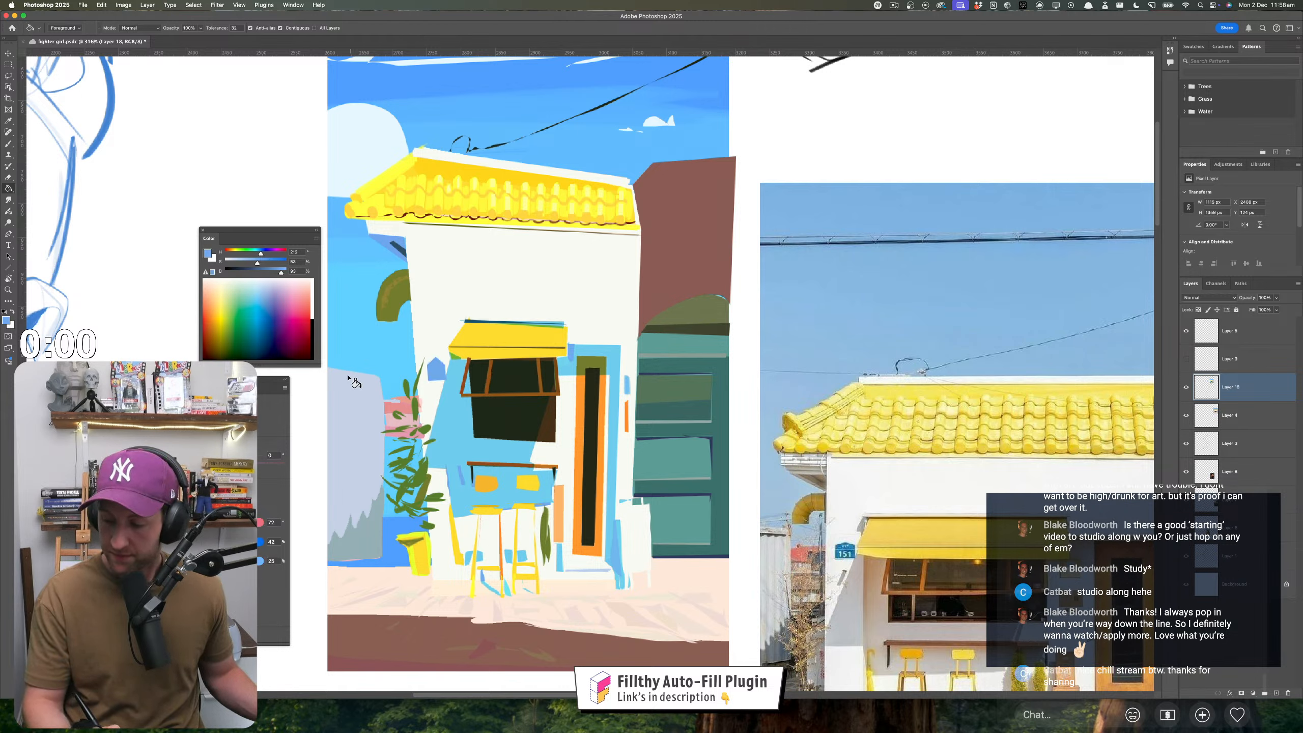
left_click_drag(260, 255, 258, 257)
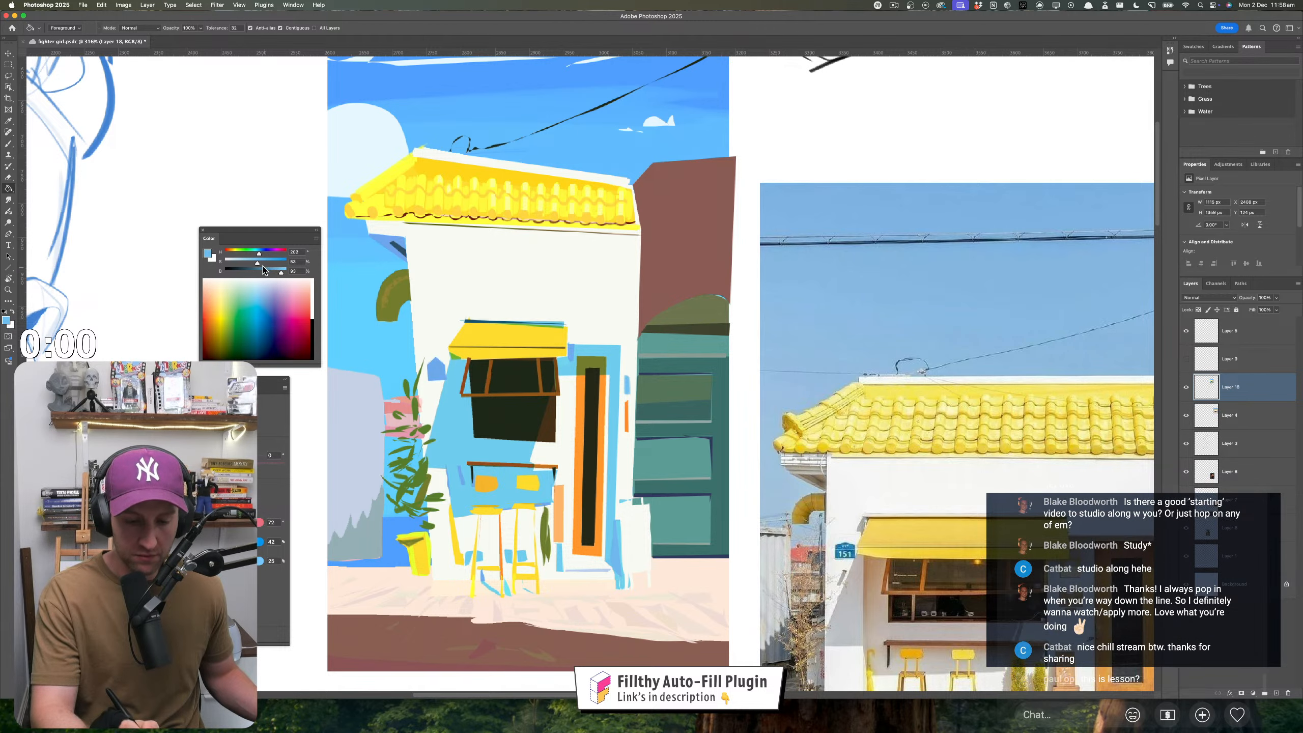
left_click(271, 263)
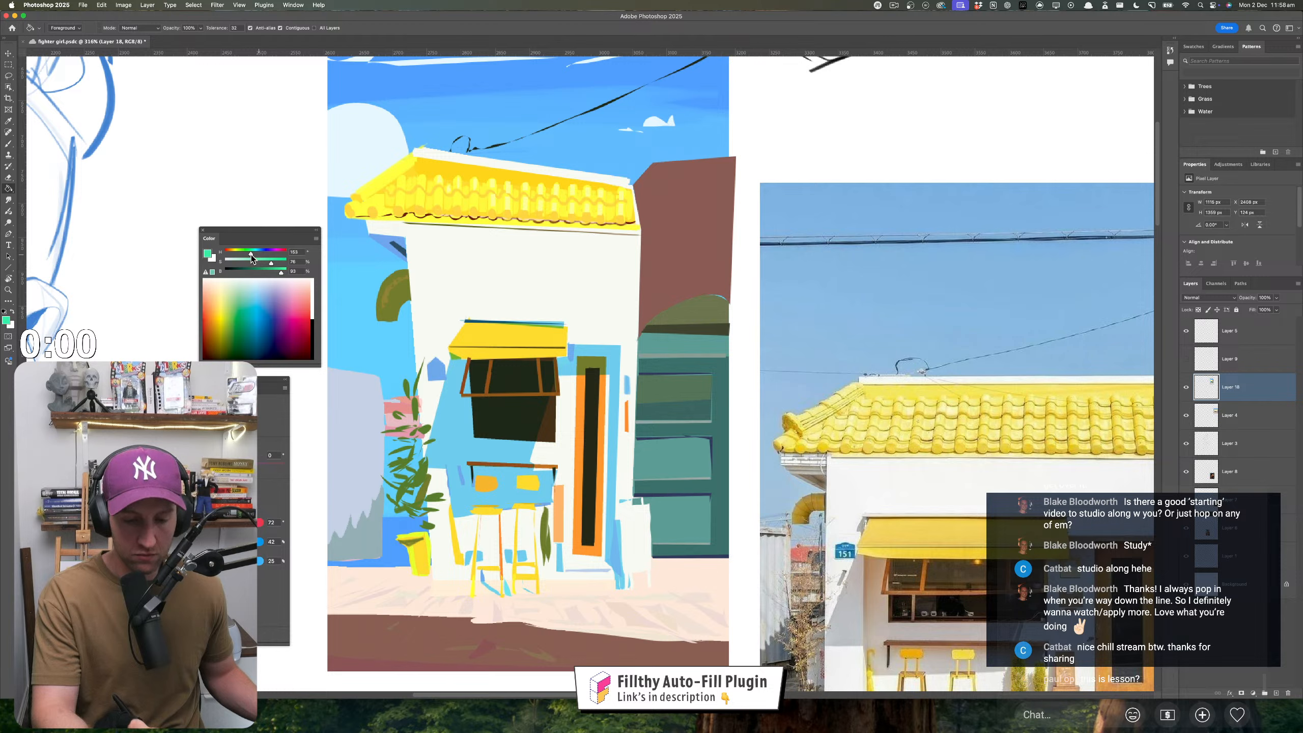
left_click(435, 373)
left_click_drag(255, 255, 262, 256)
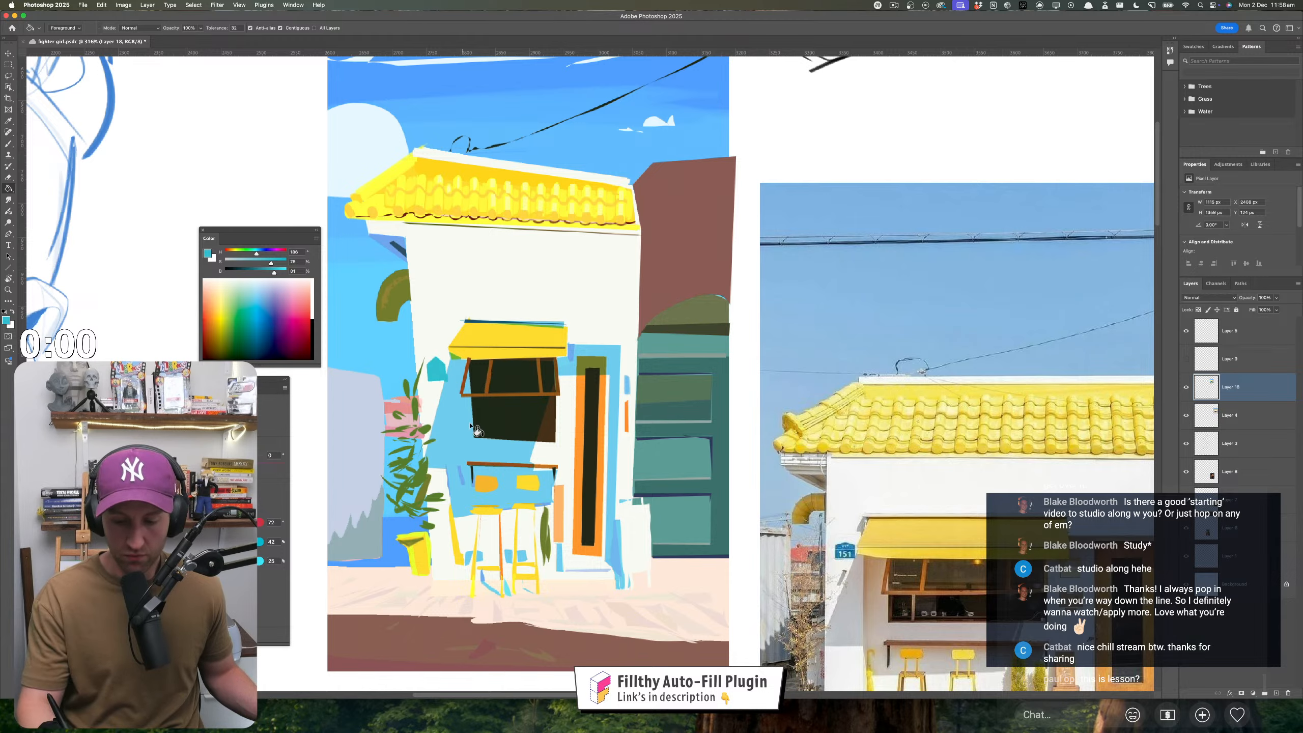
- Sample the off-white wall colour and brush two small window-like marks onto the turquoise sign beside the awning
key("z")
mouse_move(457, 373)
left_mouse_down()
mouse_move(444, 445)
mouse_move(482, 445)
left_mouse_up()
key("b")
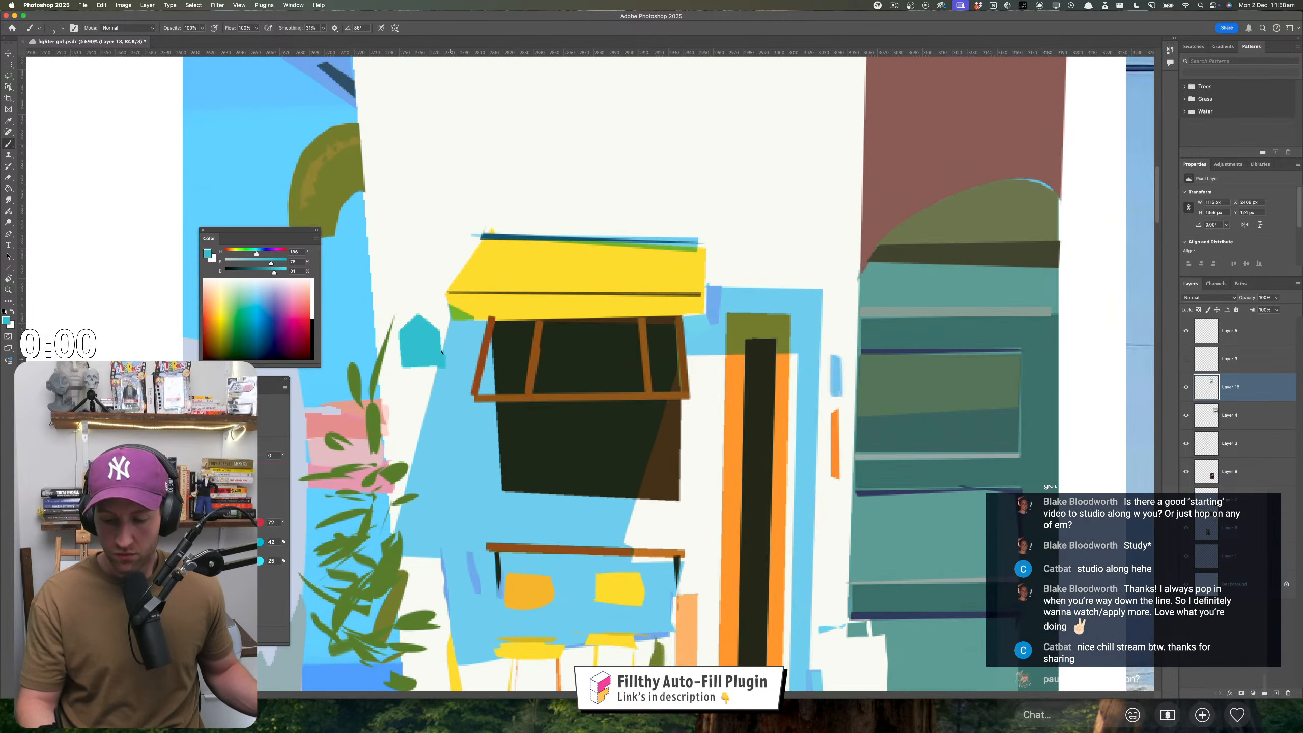
left_click(431, 293, "alt")
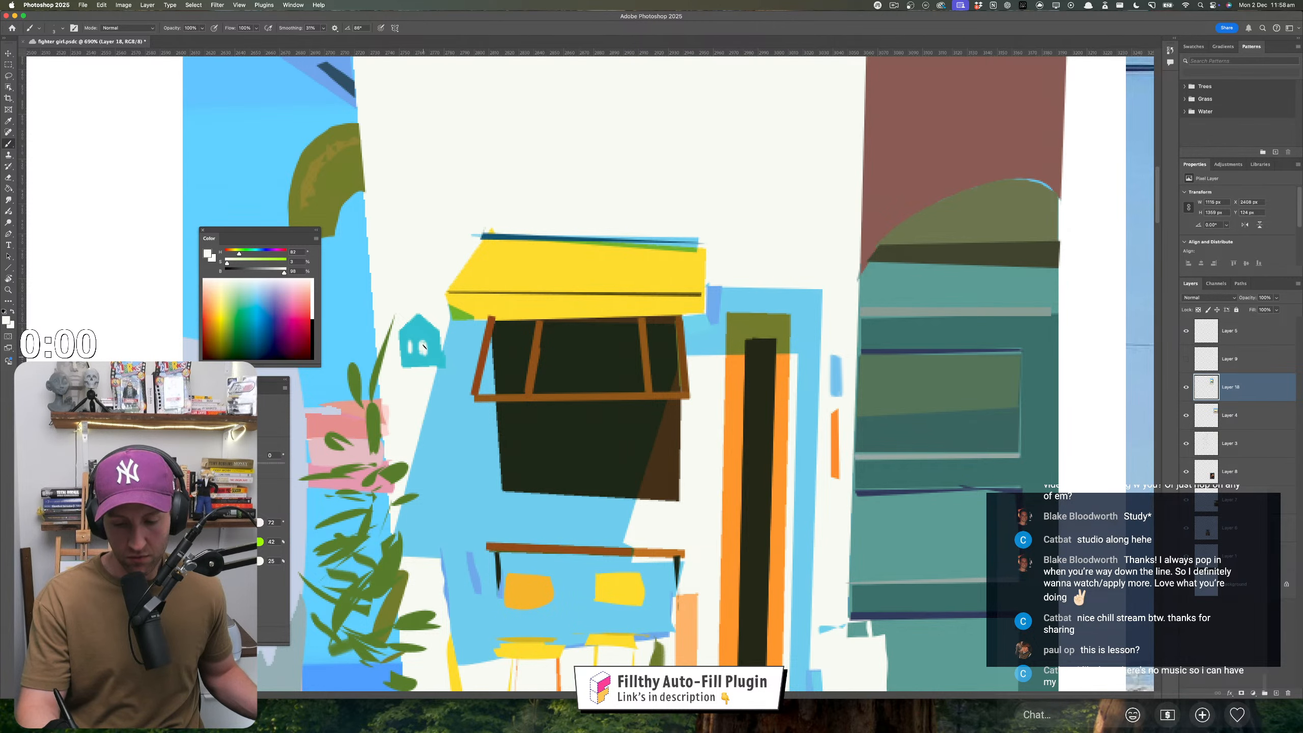
- Sample the light blue shadow colour and fill a small lassoed triangle on the wall at the awning's upper left corner
key("z")
left_click_drag(443, 490, 400, 481)
left_click_drag(430, 525, 449, 517)
left_click_drag(388, 411, 416, 406)
key("b")
left_click(388, 483, "alt")
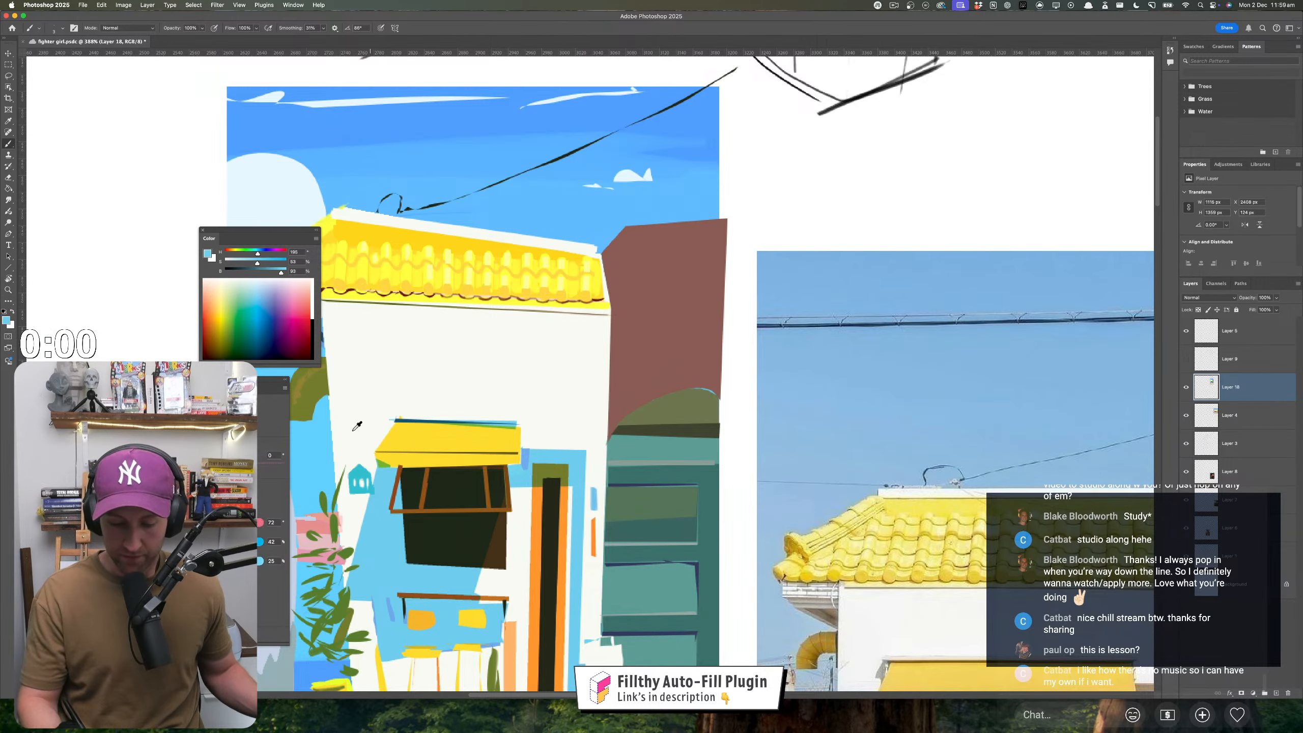
key("l")
key("i")
key("l")
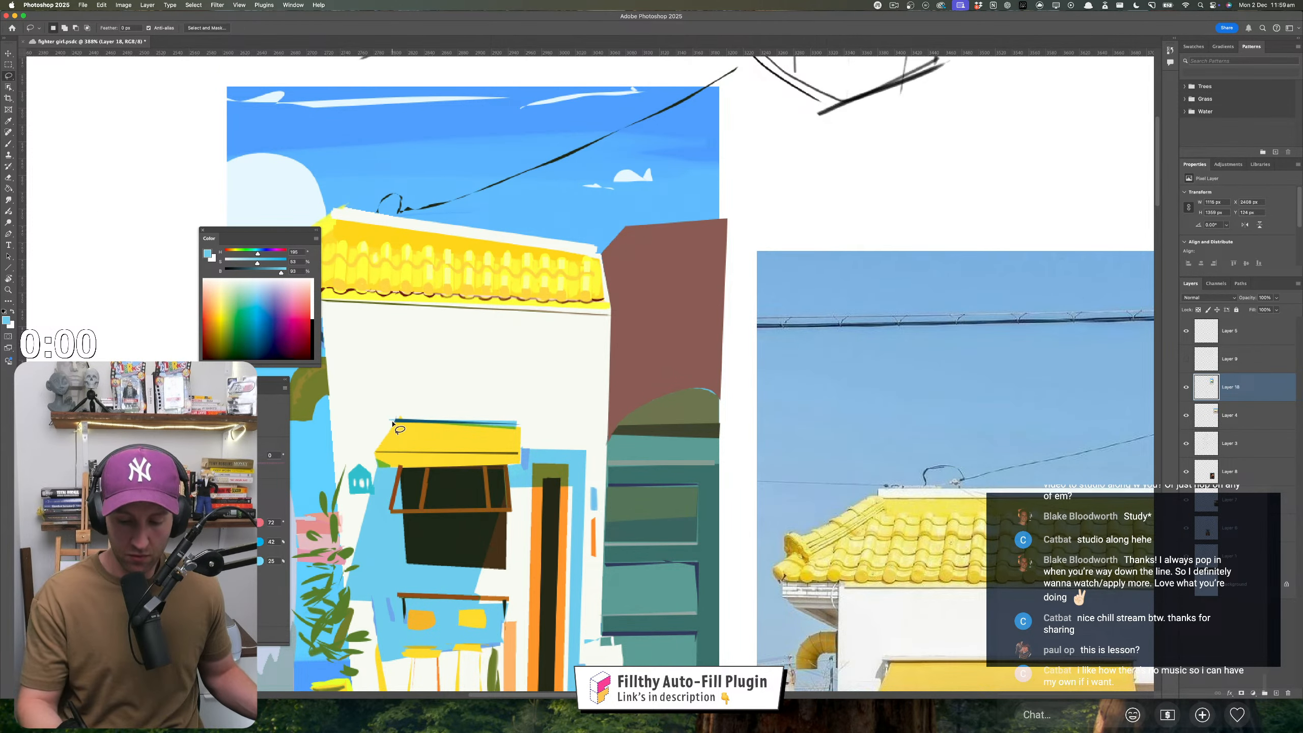
mouse_move(390, 429)
left_mouse_down()
mouse_move(402, 443)
mouse_move(382, 435)
mouse_move(395, 428)
left_mouse_up()
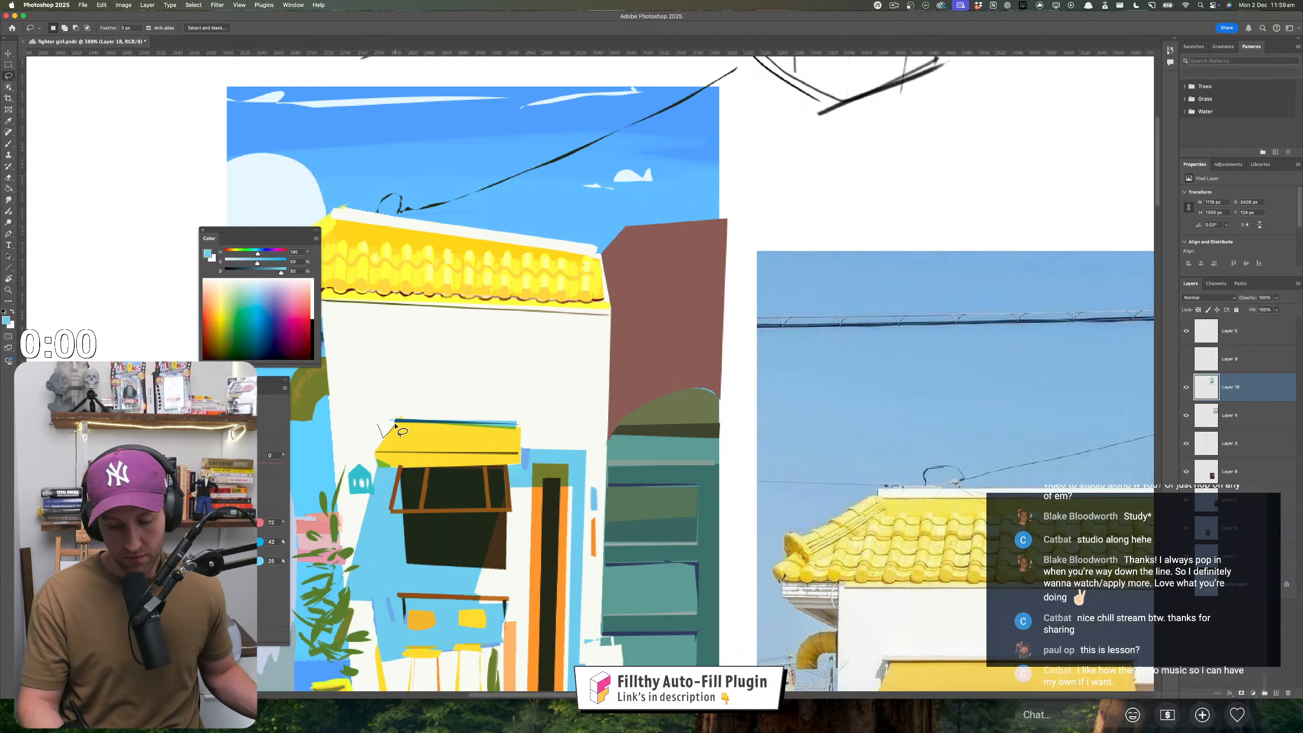
key("alt+BackSpace")
- Choose a darker grey-blue and fill small lassoed shadow marks along the top edge of the pale grey fence
left_click_drag(464, 532, 410, 531)
left_click_drag(535, 576, 519, 493)
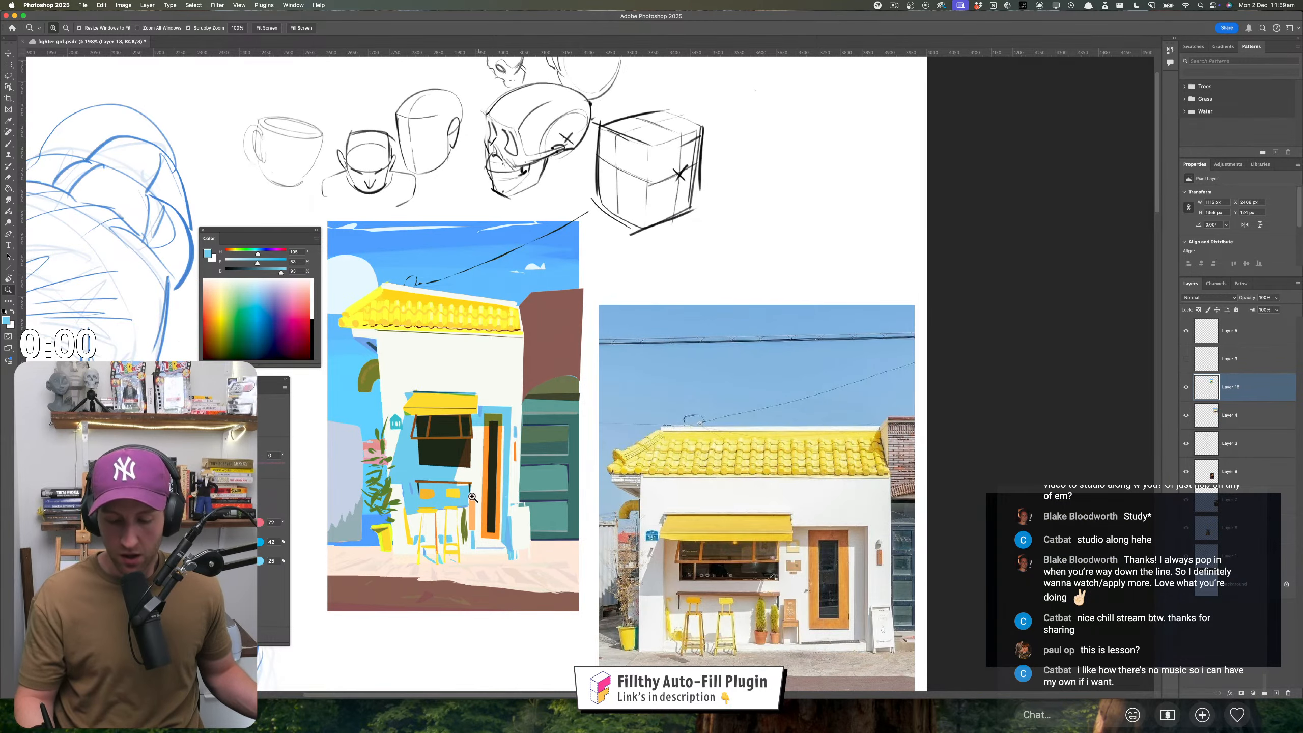
scroll(410, 518, "up", 3)
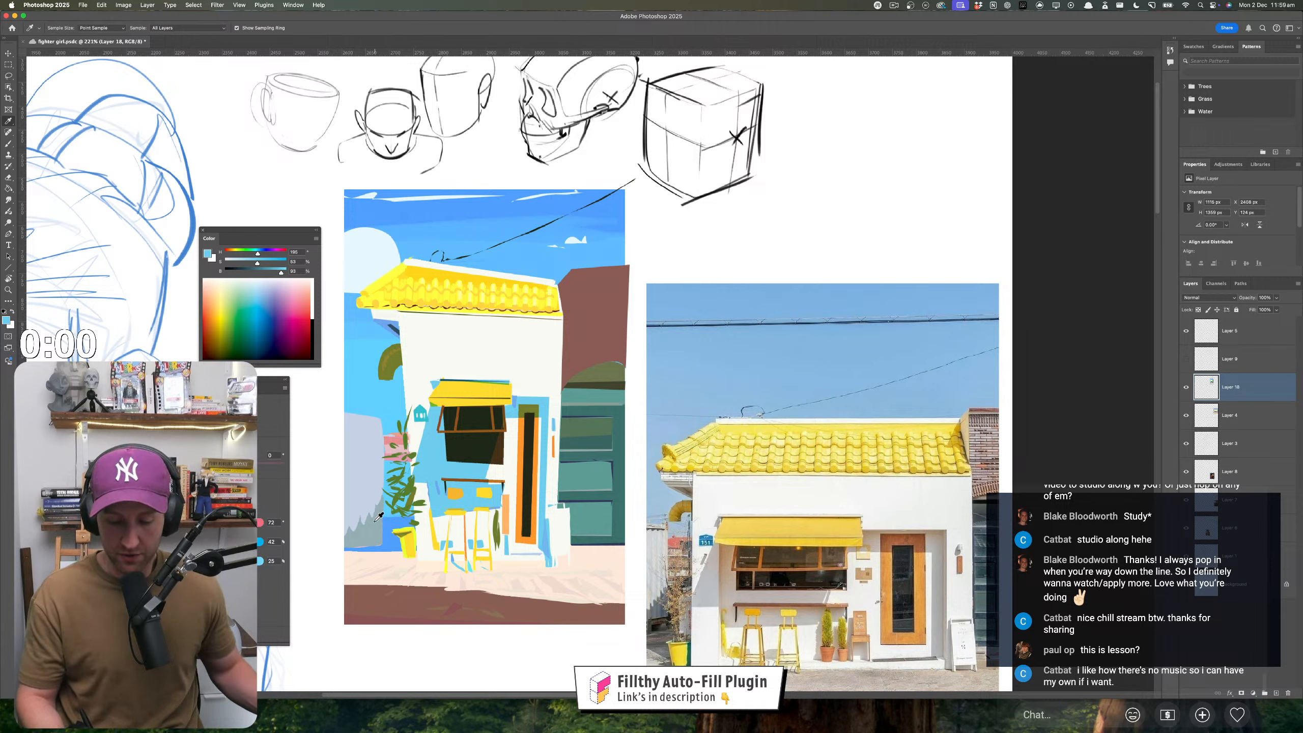
left_click(268, 317)
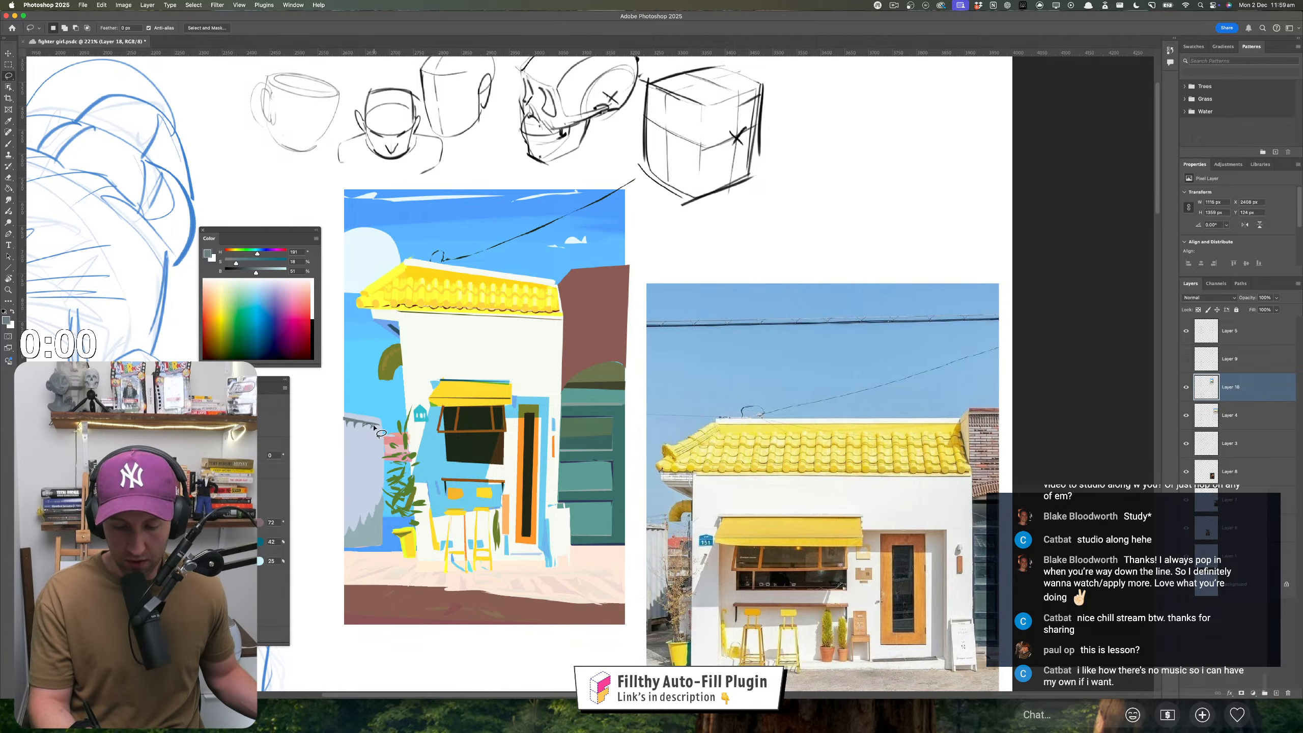
- Sample the plant's green and fill more pointed leaf shapes around the tall potted plant with the Lasso tool
scroll(380, 428, "down", 2)
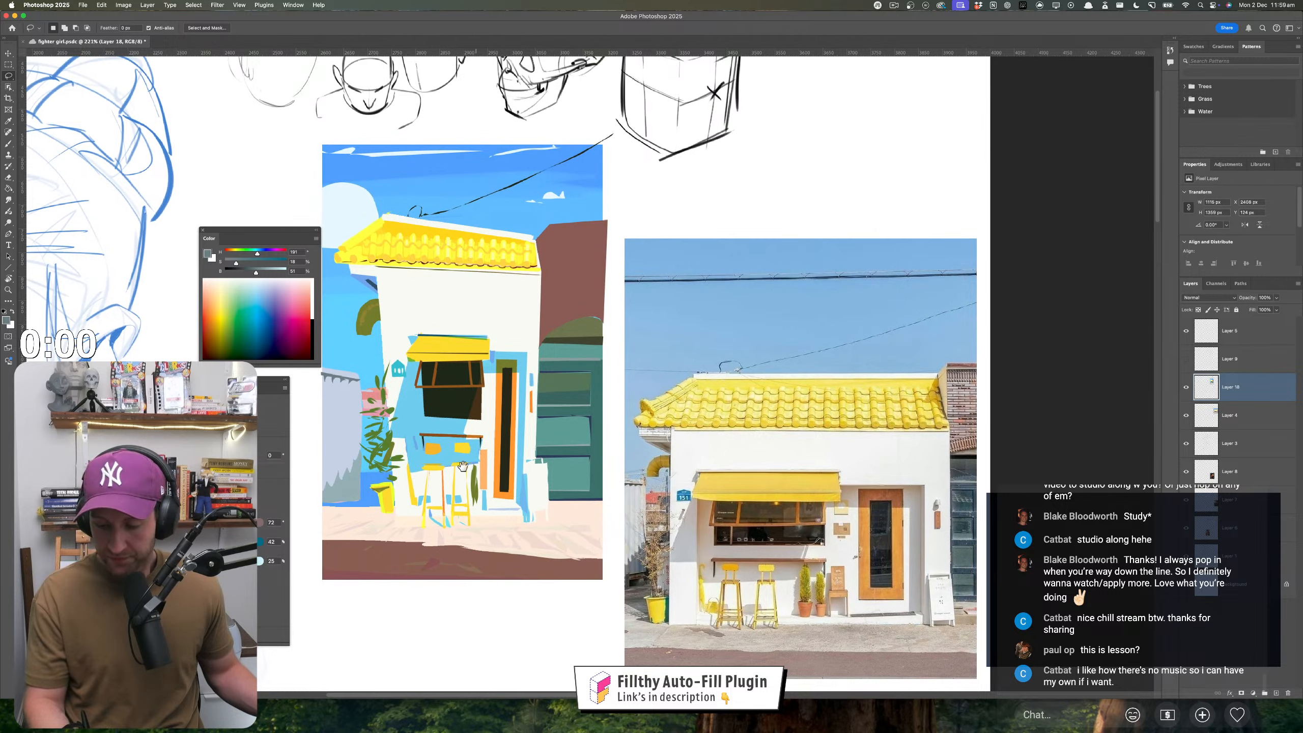
key("i")
left_click(380, 396)
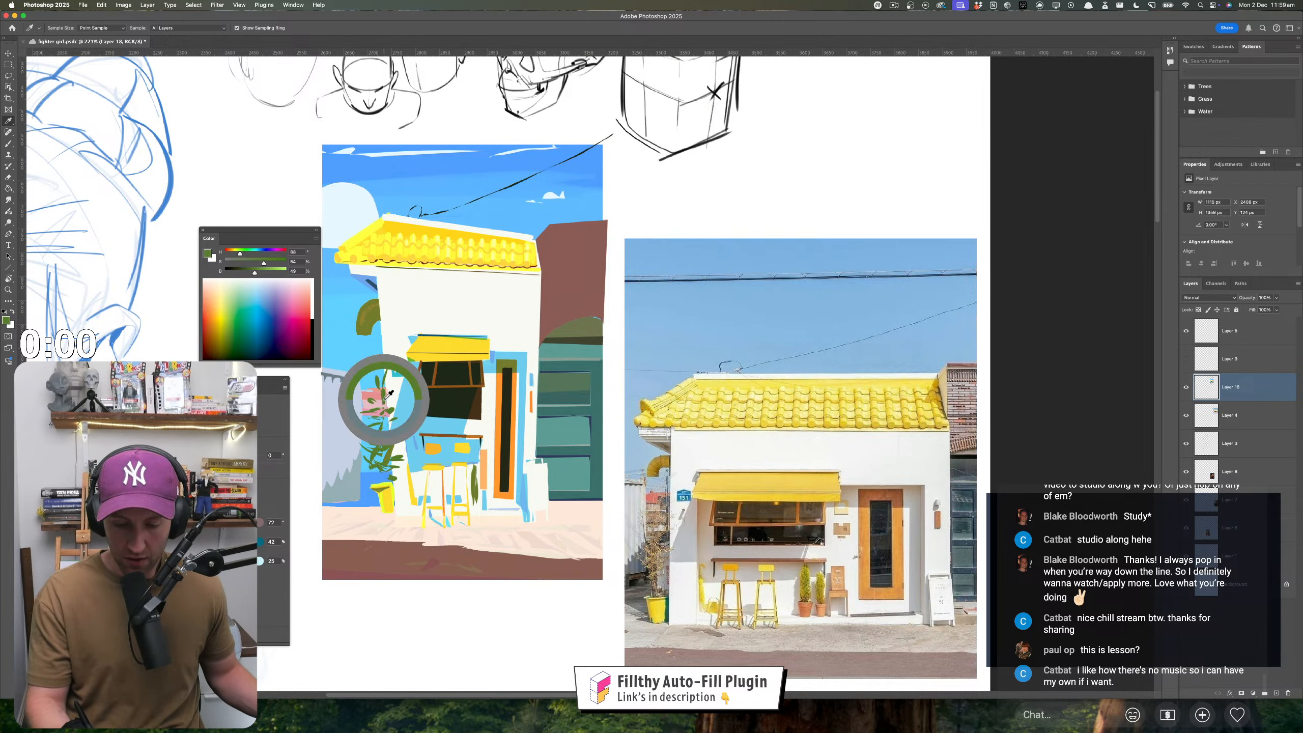
key("l")
left_click_drag(376, 399, 391, 404)
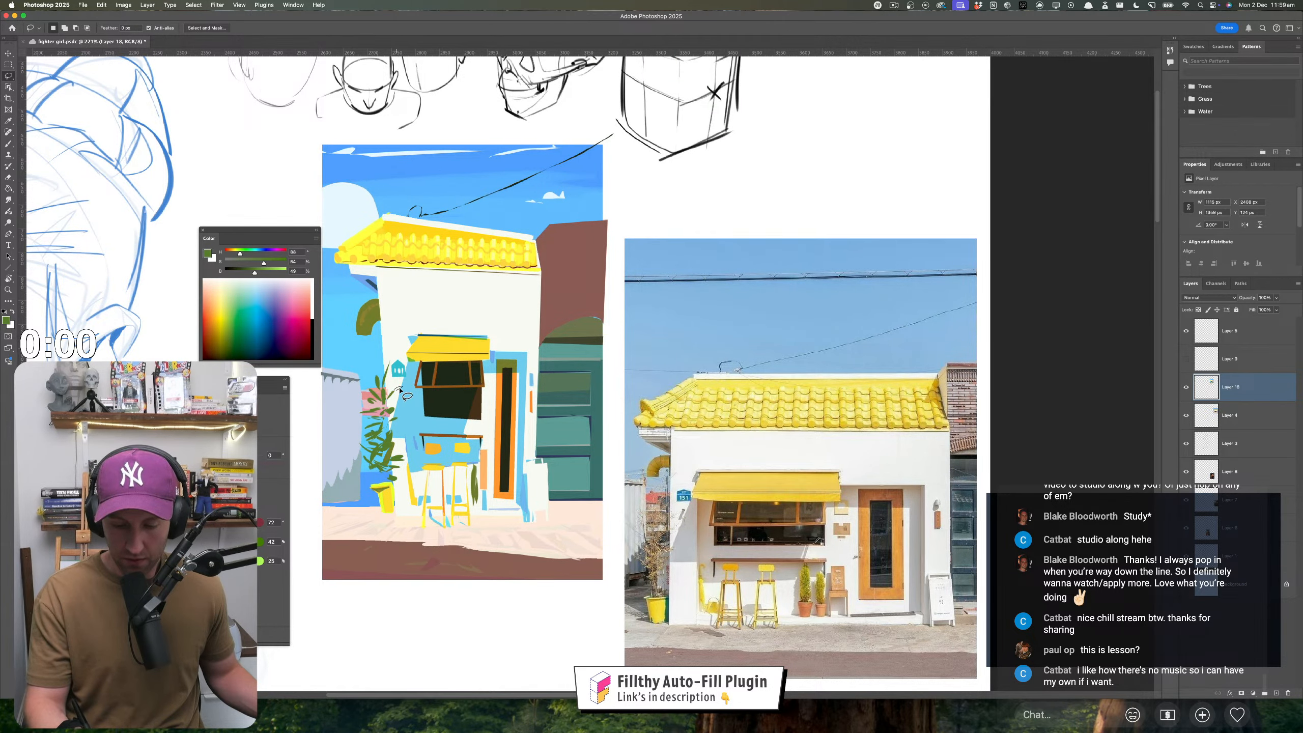
mouse_move(395, 389)
left_mouse_down()
mouse_move(394, 402)
mouse_move(398, 392)
left_mouse_up()
mouse_move(384, 437)
left_mouse_down()
mouse_move(390, 416)
mouse_move(409, 428)
mouse_move(383, 457)
mouse_move(352, 427)
mouse_move(365, 416)
mouse_move(379, 422)
mouse_move(343, 452)
mouse_move(394, 478)
mouse_move(378, 476)
left_mouse_up()
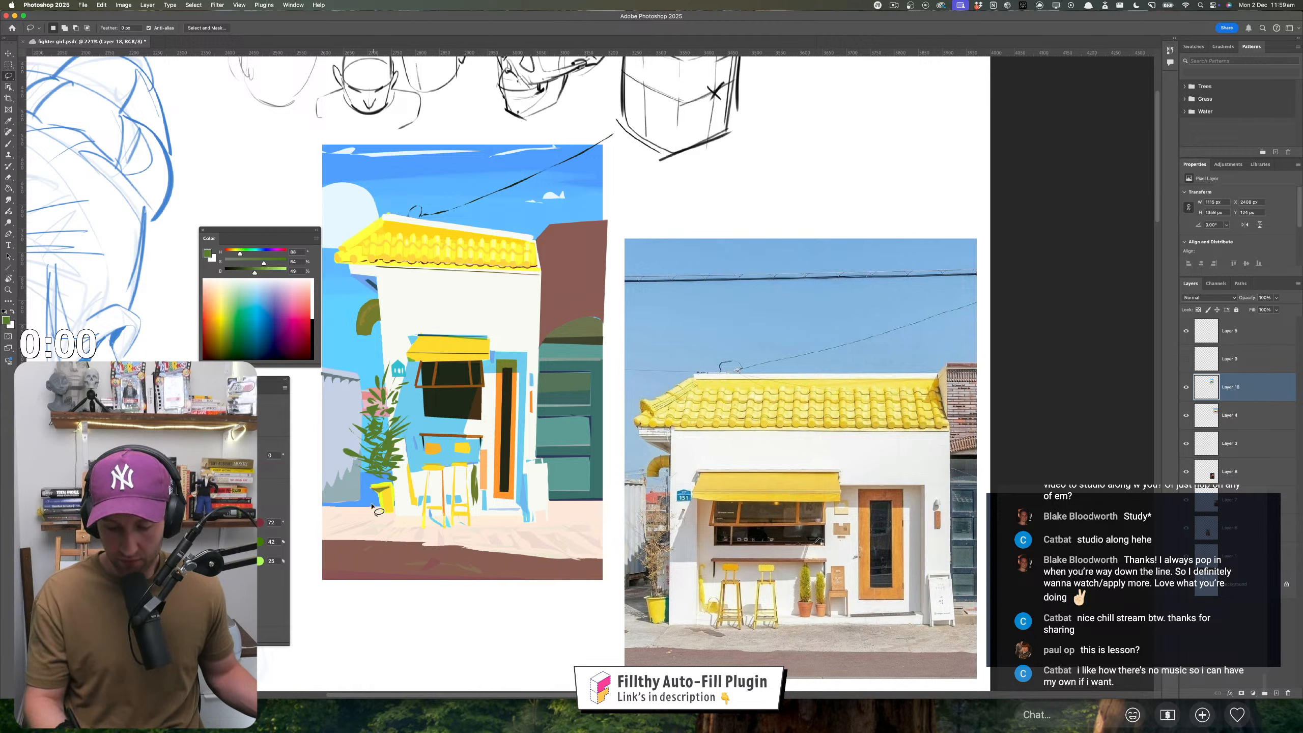
- Sample the pale pavement colour beside the plant pot, darken it to a grey-brown and save the document
key("i")
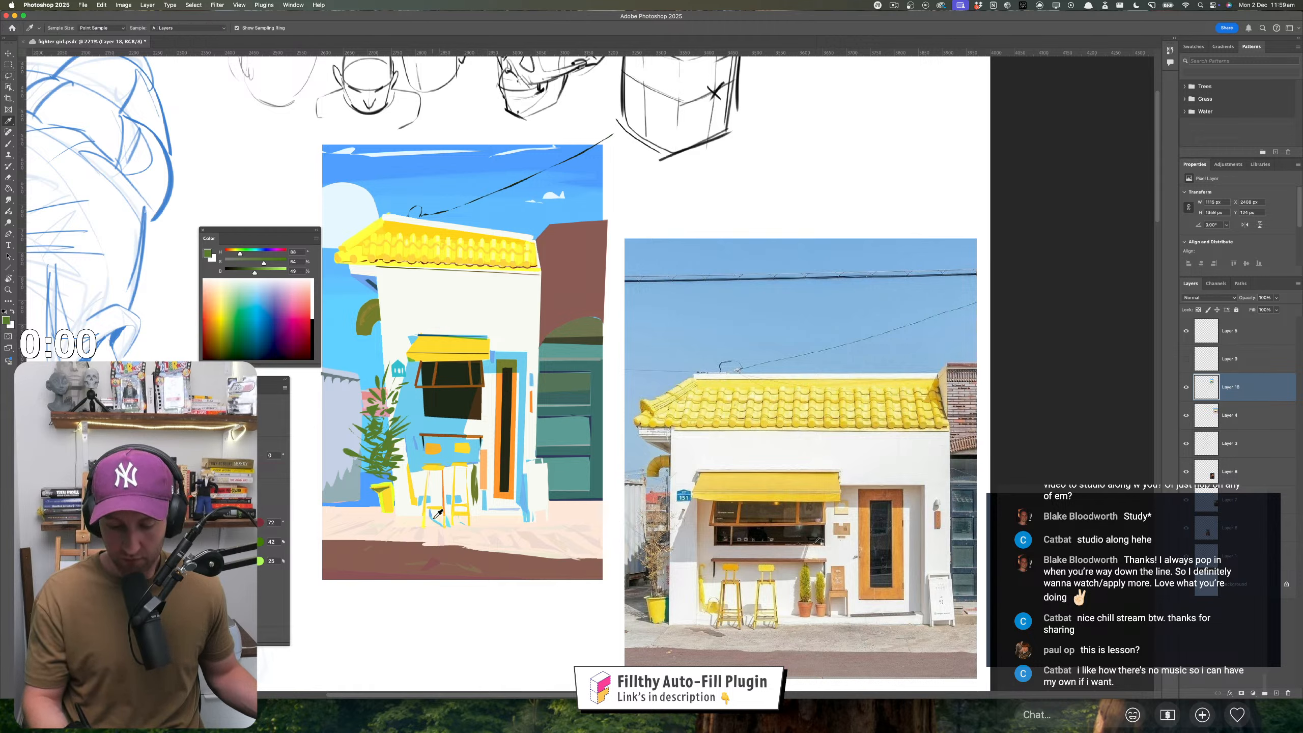
left_click(360, 504)
key("l")
key("i")
left_click(382, 510)
key("l")
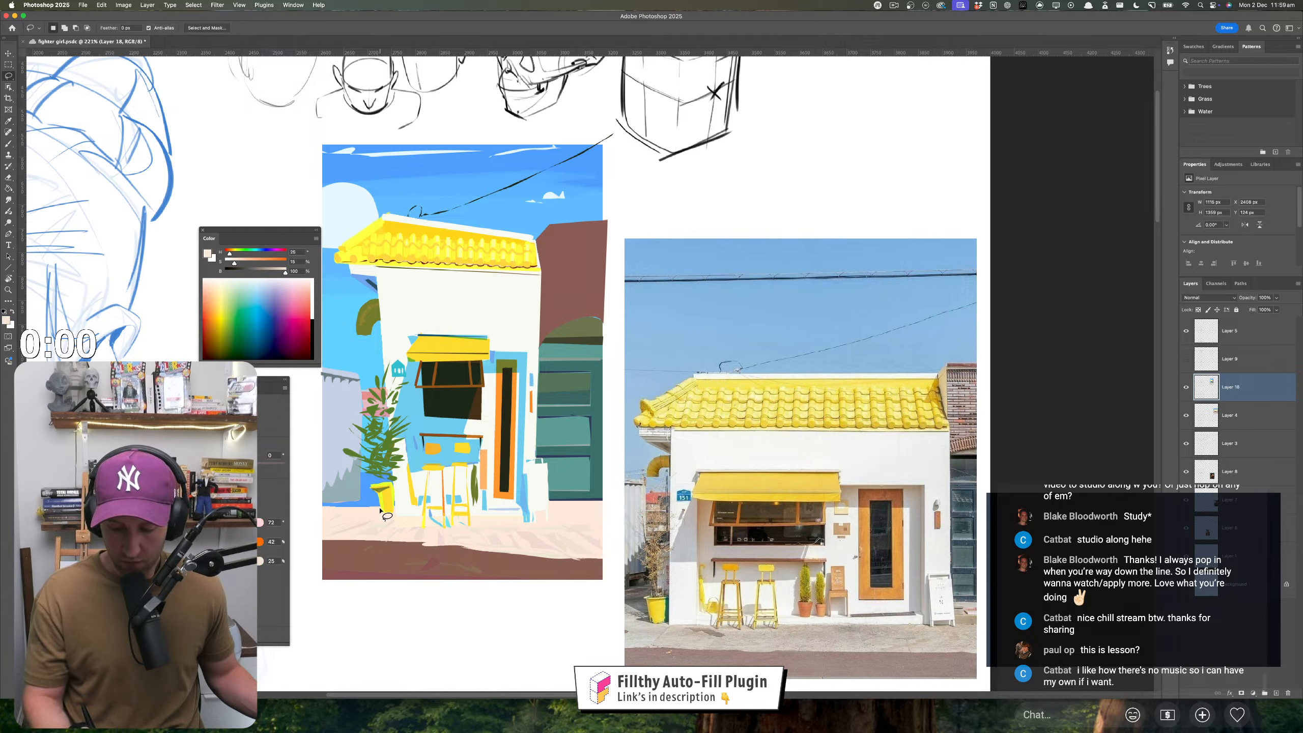
key("i")
key("l")
left_click_drag(154, 561, 177, 561)
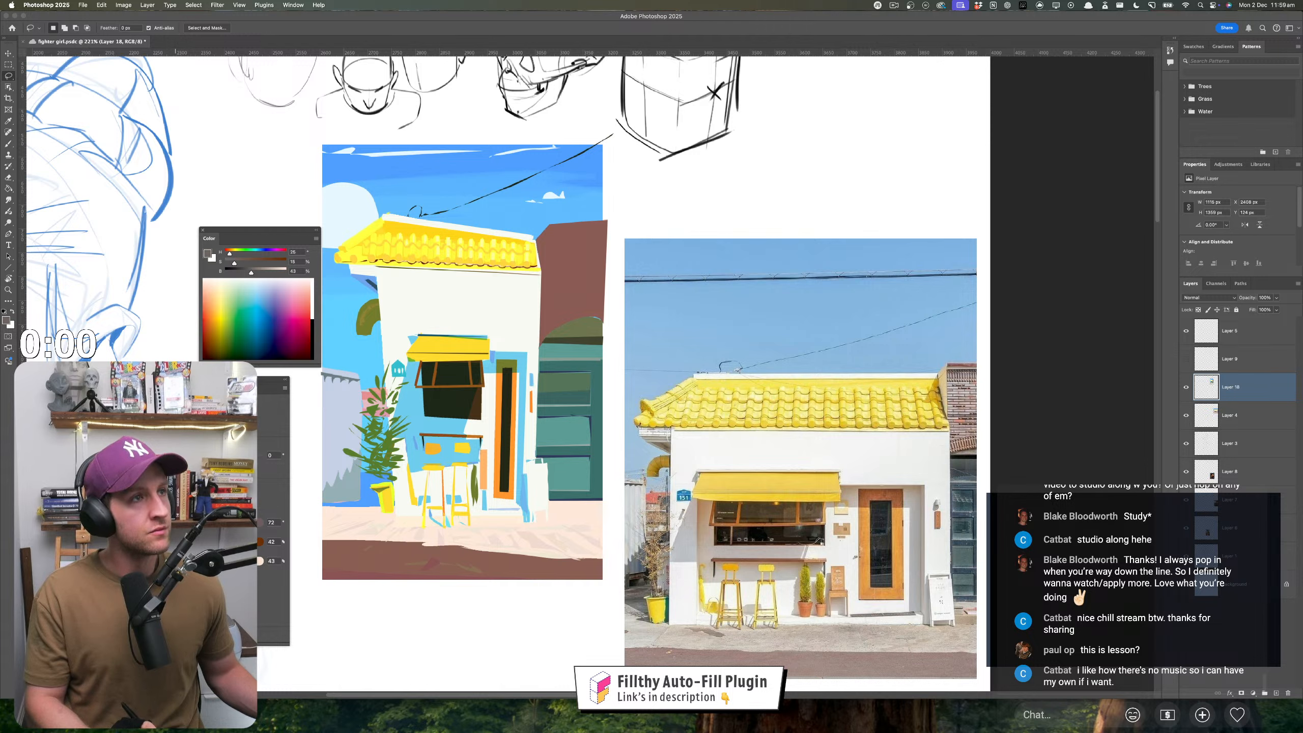
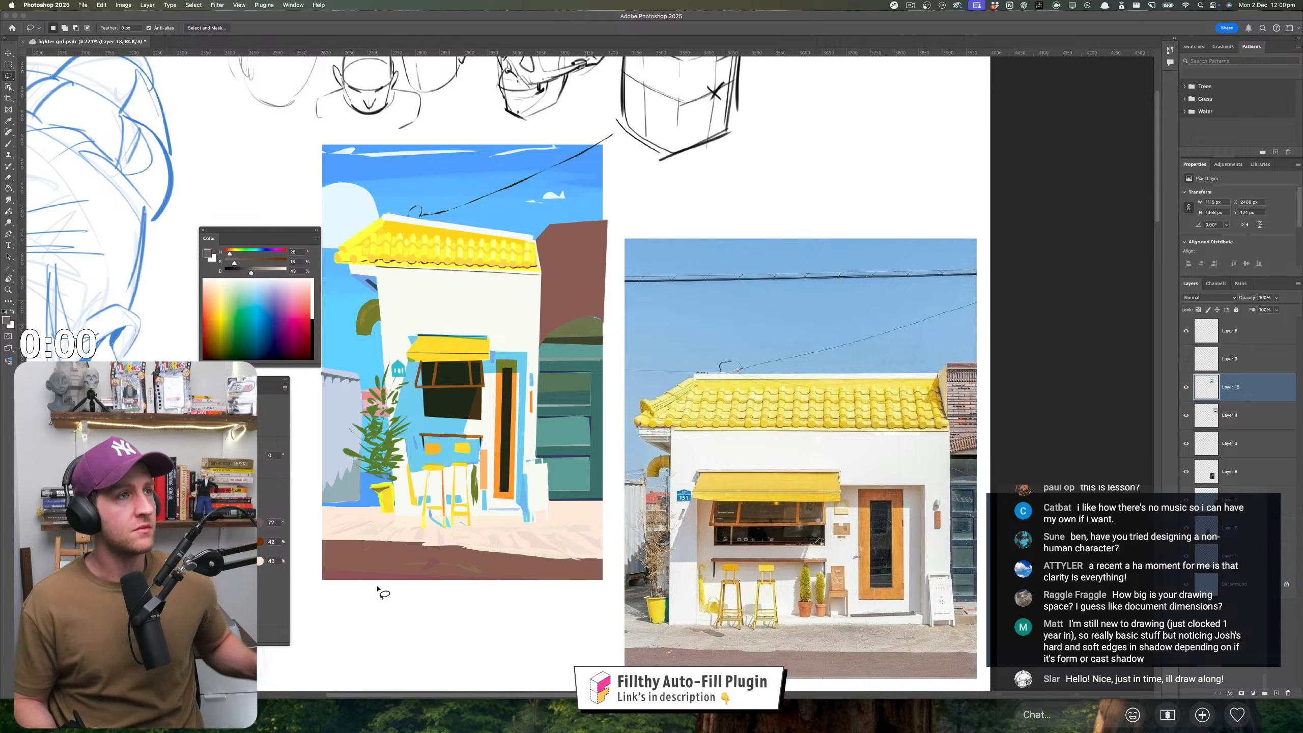
key("super+s")
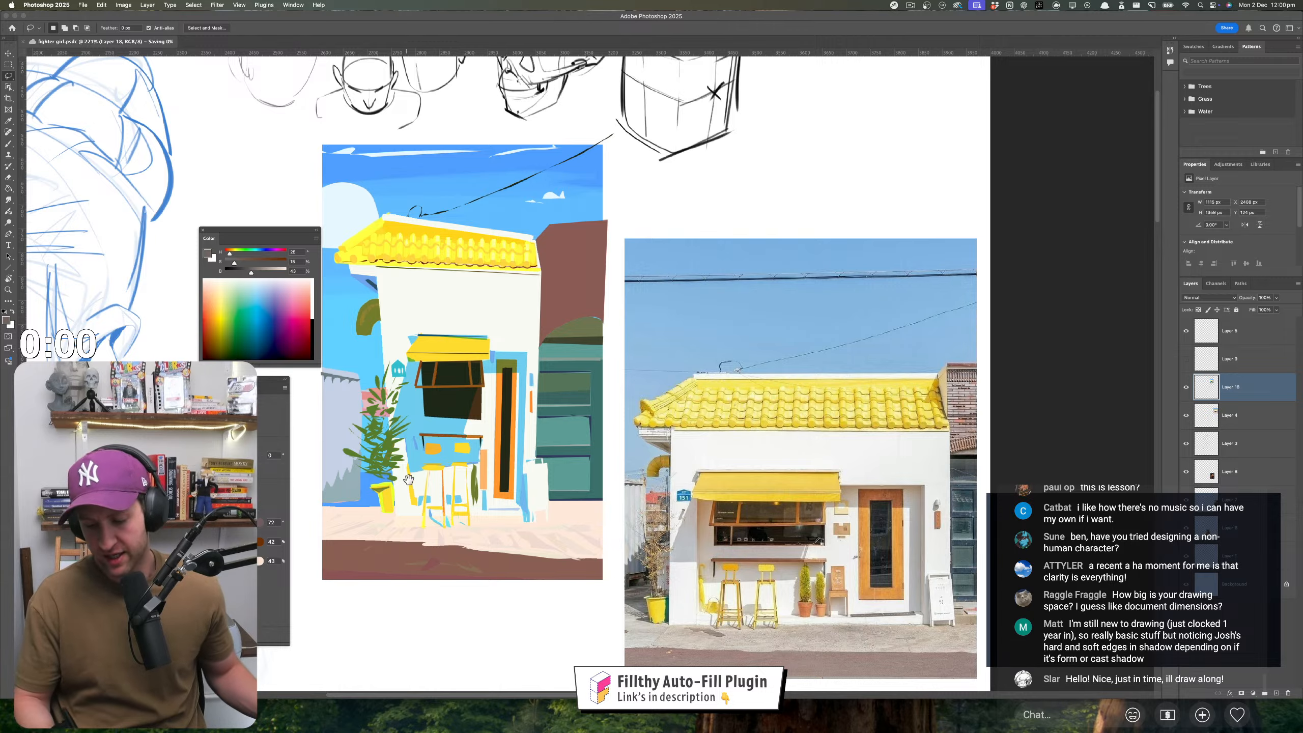
- Pick a muted teal-blue and fill lassoed shadow shapes at the base of the grey fence beside the yellow pot
left_click_drag(408, 479, 461, 485)
key("i")
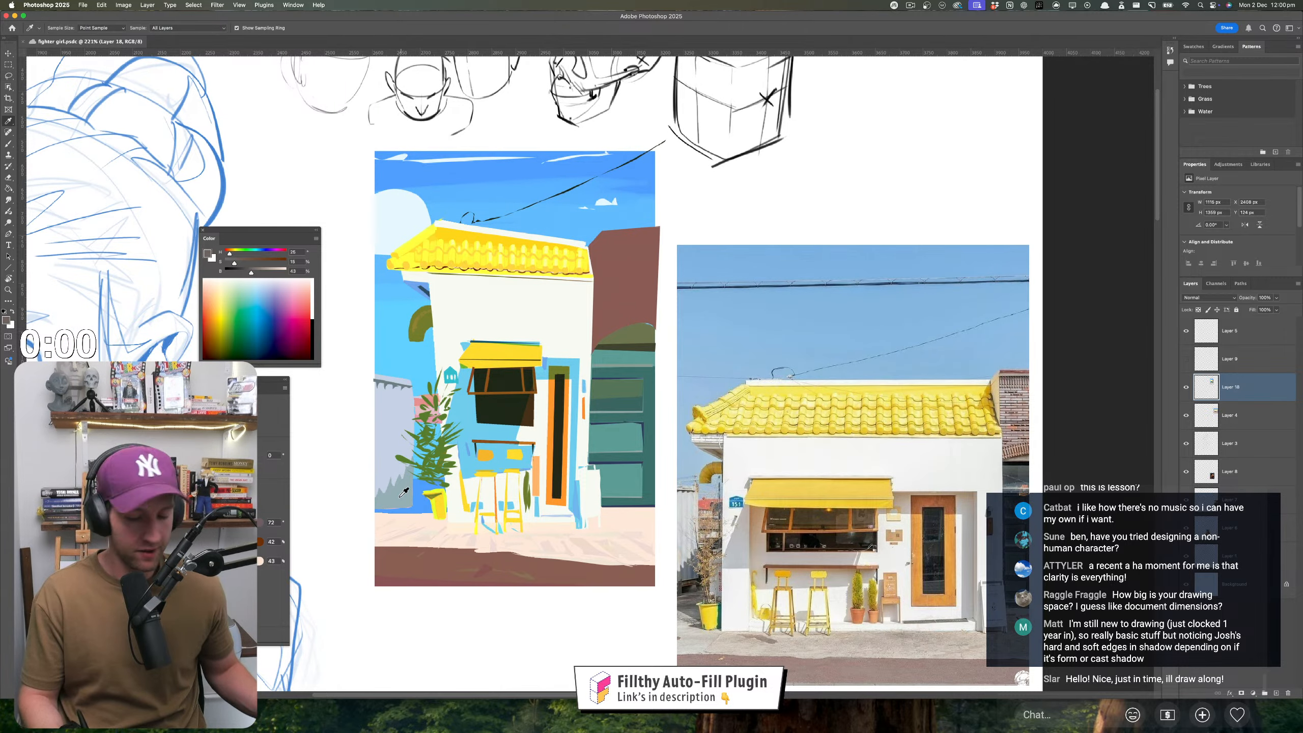
left_click(463, 464)
key("l")
left_click_drag(280, 274, 257, 272)
mouse_move(384, 504)
left_mouse_down()
mouse_move(408, 507)
mouse_move(414, 528)
left_mouse_up()
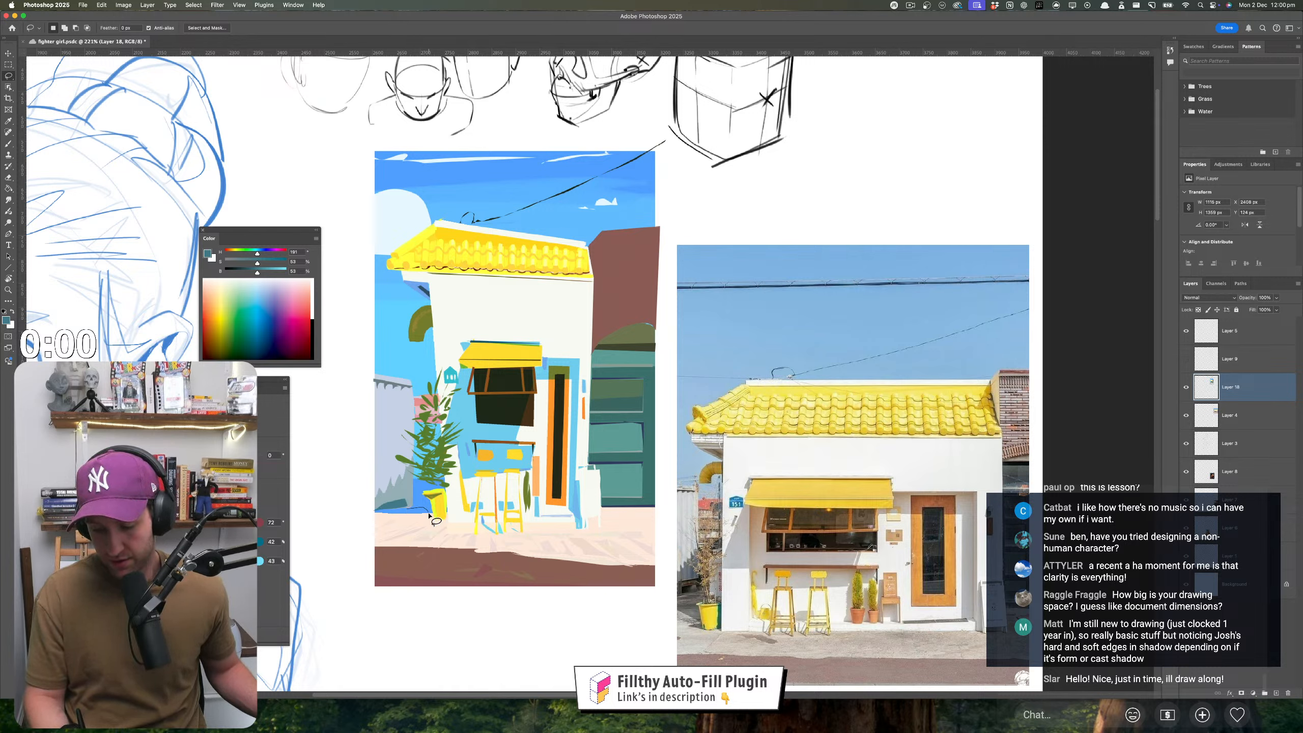
left_click_drag(390, 508, 428, 510)
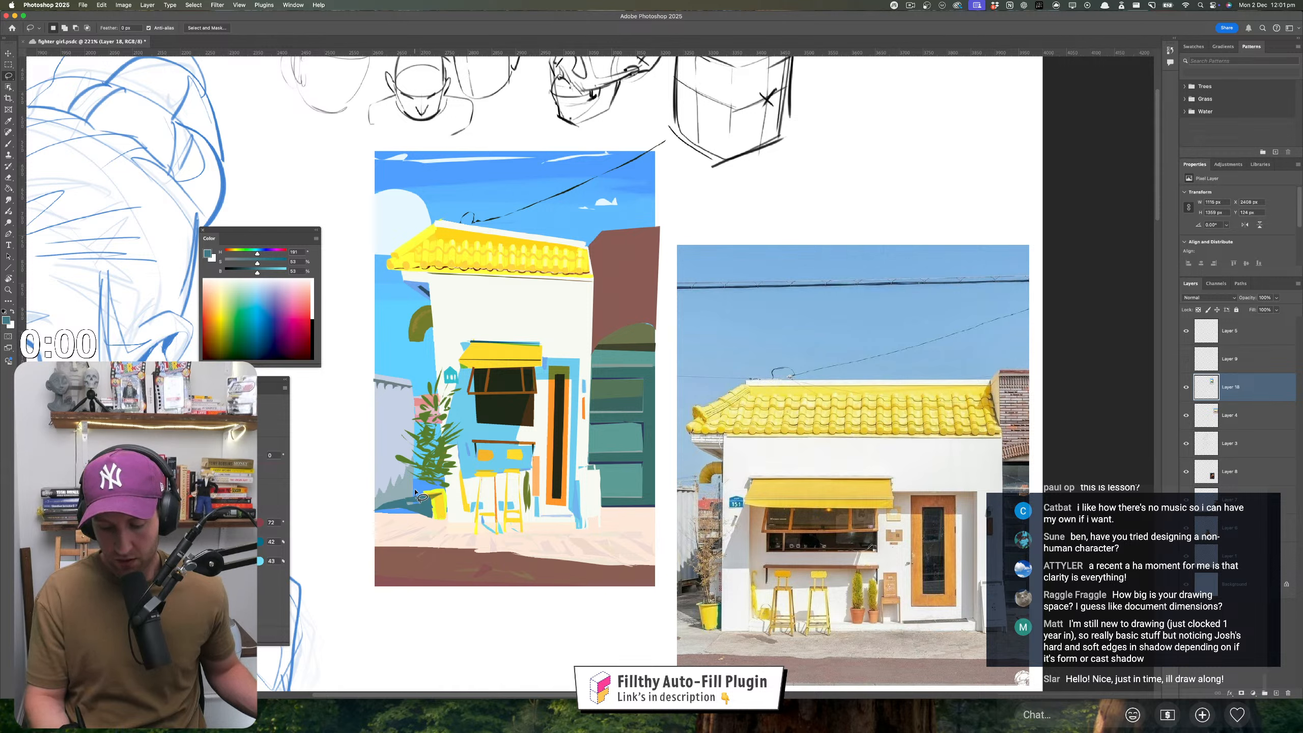
mouse_move(425, 490)
left_mouse_down()
mouse_move(436, 490)
mouse_move(424, 485)
left_mouse_up()
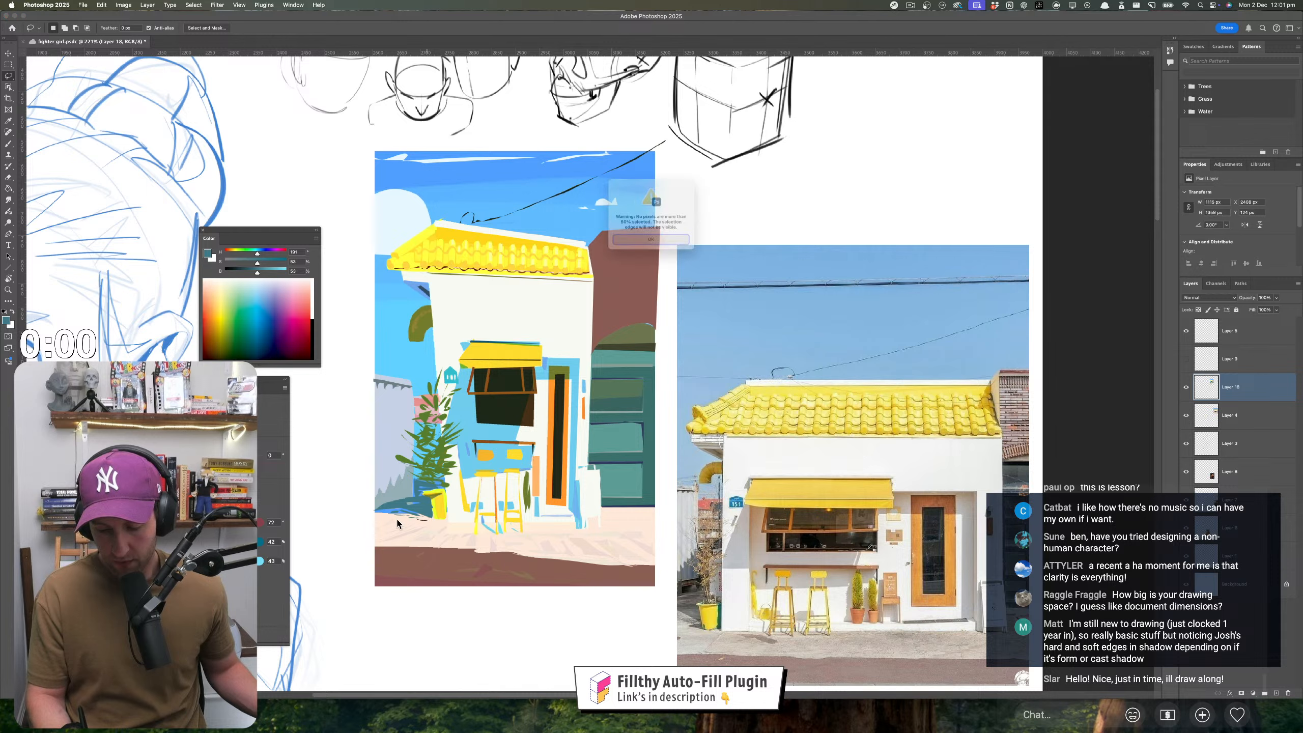
- Sample the light blue shadow colour at the foot of the yellow stools and add lassoed shadow shapes around it
mouse_move(439, 522)
left_mouse_down()
mouse_move(455, 515)
mouse_move(410, 549)
left_mouse_up()
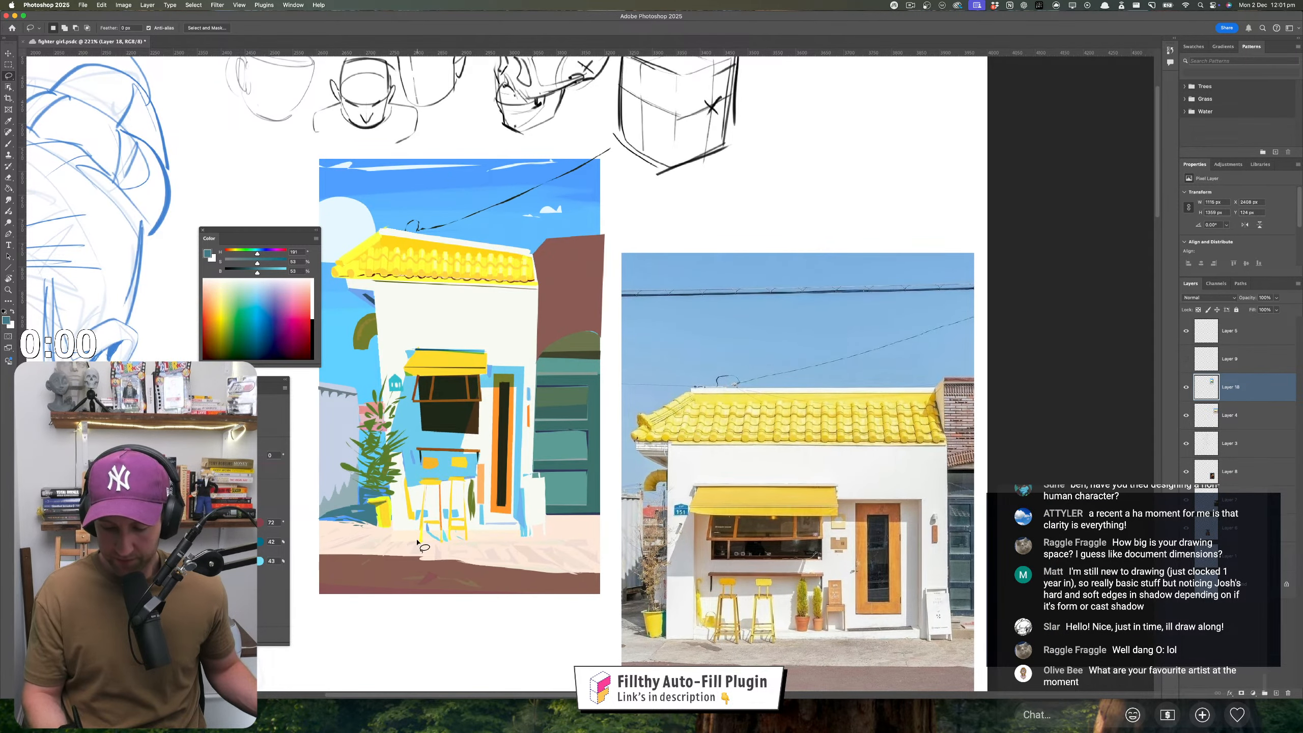
key("i")
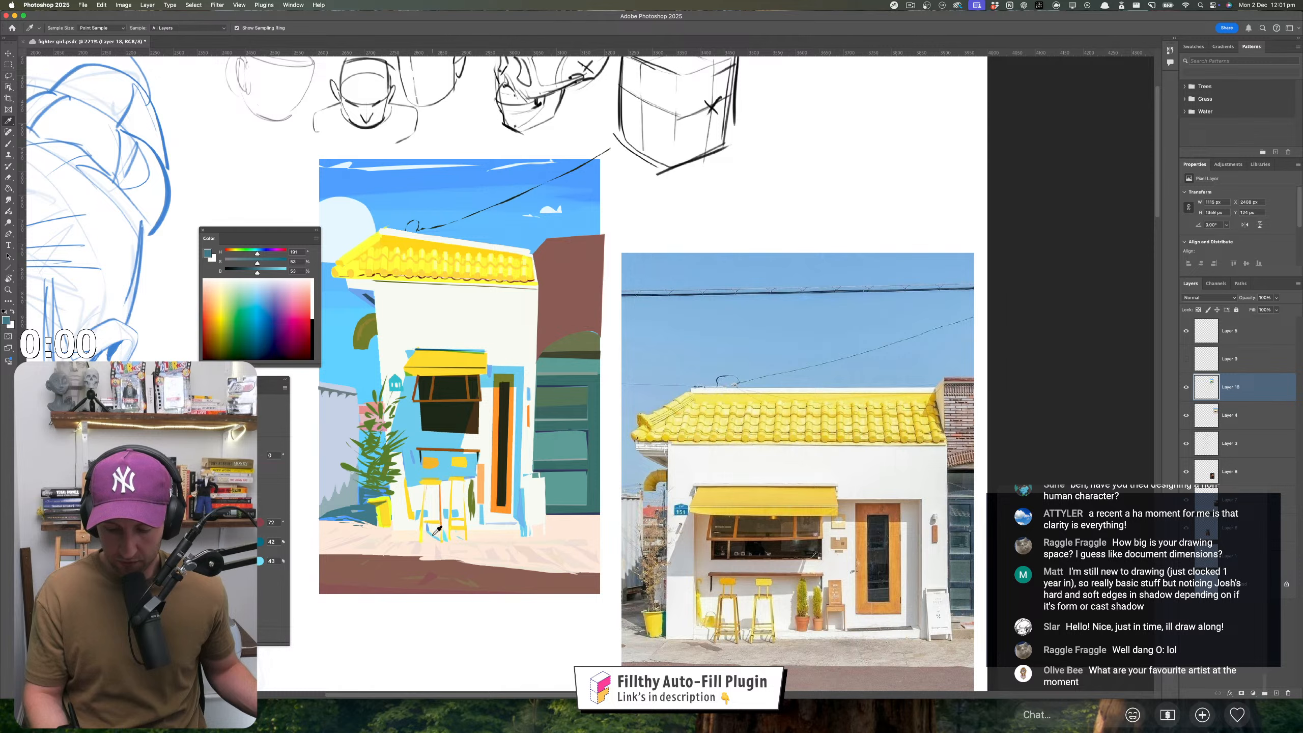
left_click(419, 536)
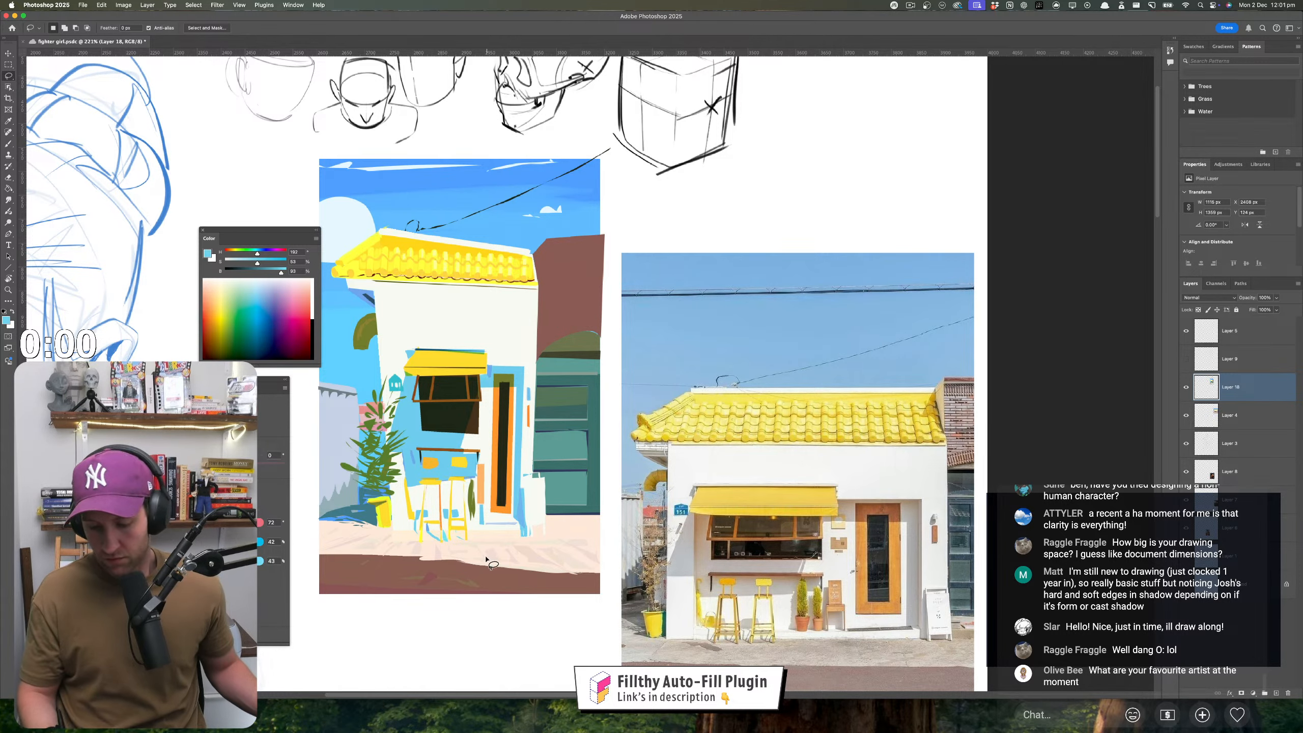
- Sample the door's orange and fill a small lassoed pot shape beneath the green plant beside the stools
scroll(459, 539, "right", 2)
key("i")
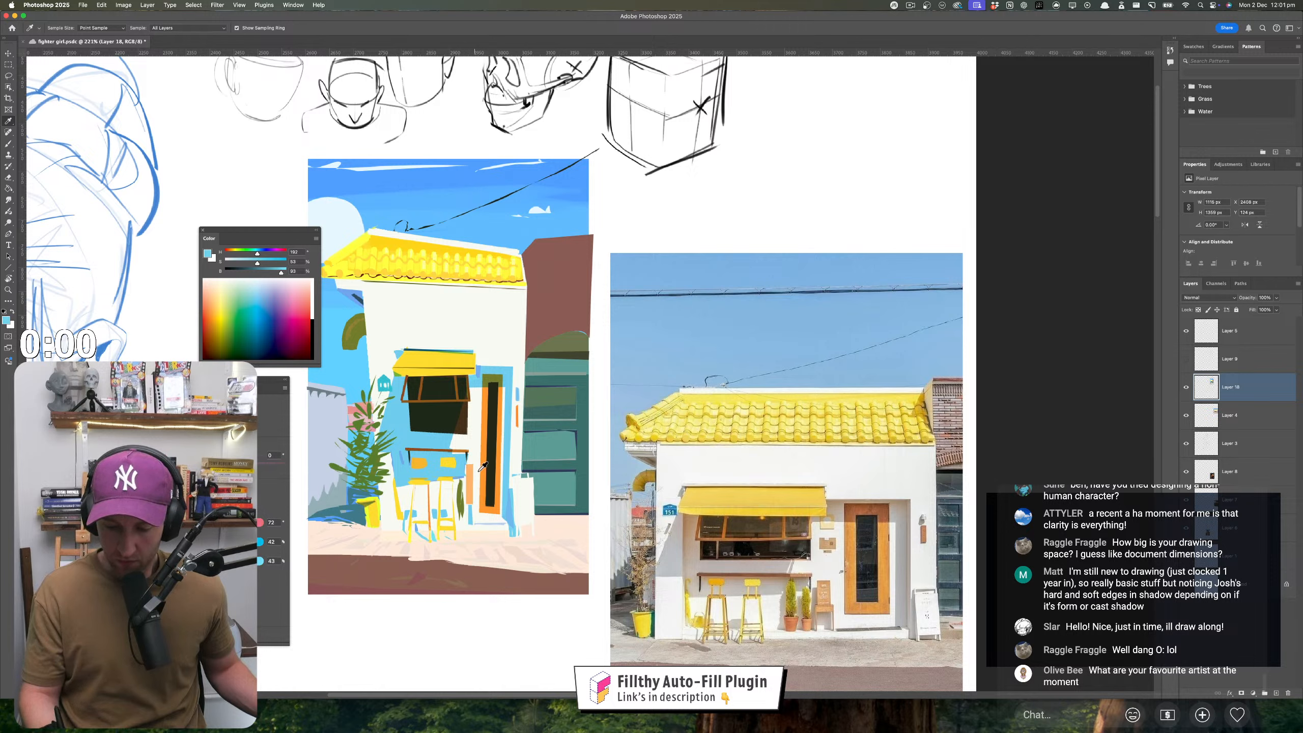
left_click(484, 439)
key("l")
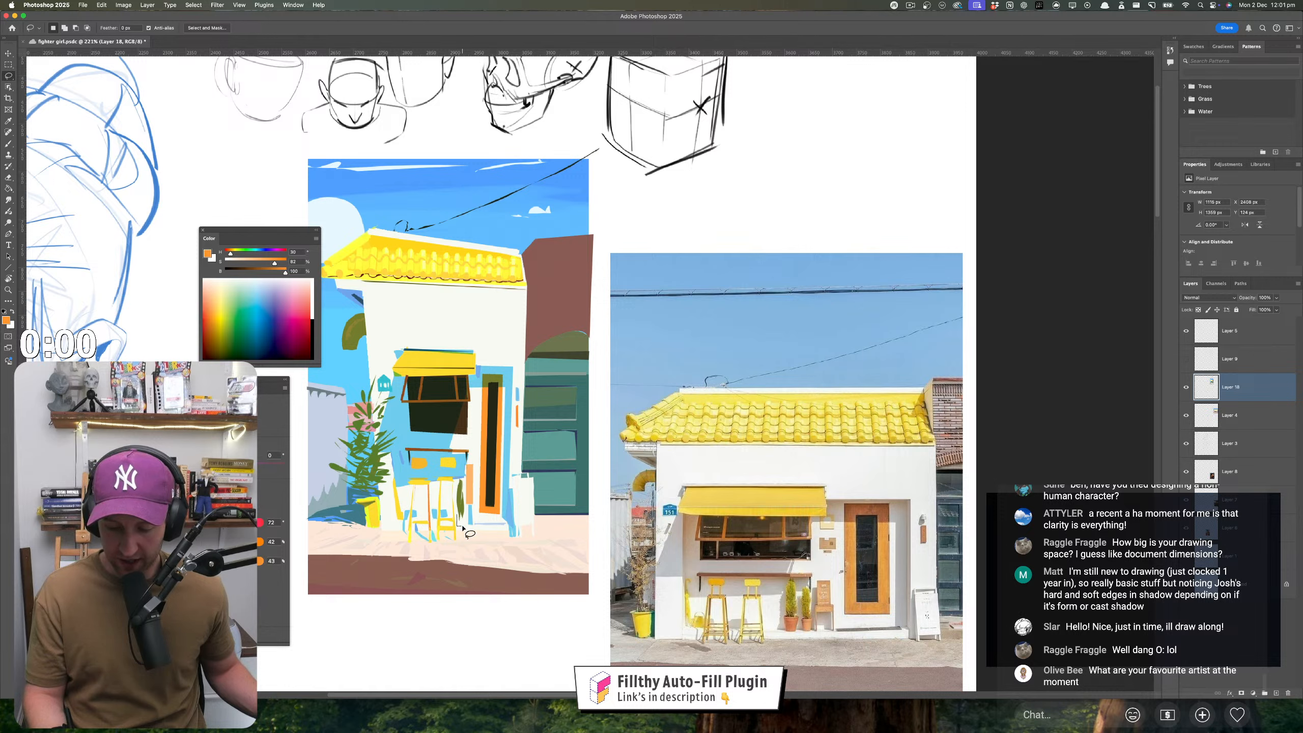
left_click_drag(462, 526, 460, 514)
- Sample the awning's yellow and fill over the green patch at its lower left corner with the Lasso tool
left_click_drag(532, 550, 493, 580)
left_click_drag(467, 480, 518, 478)
left_click(416, 402, "alt")
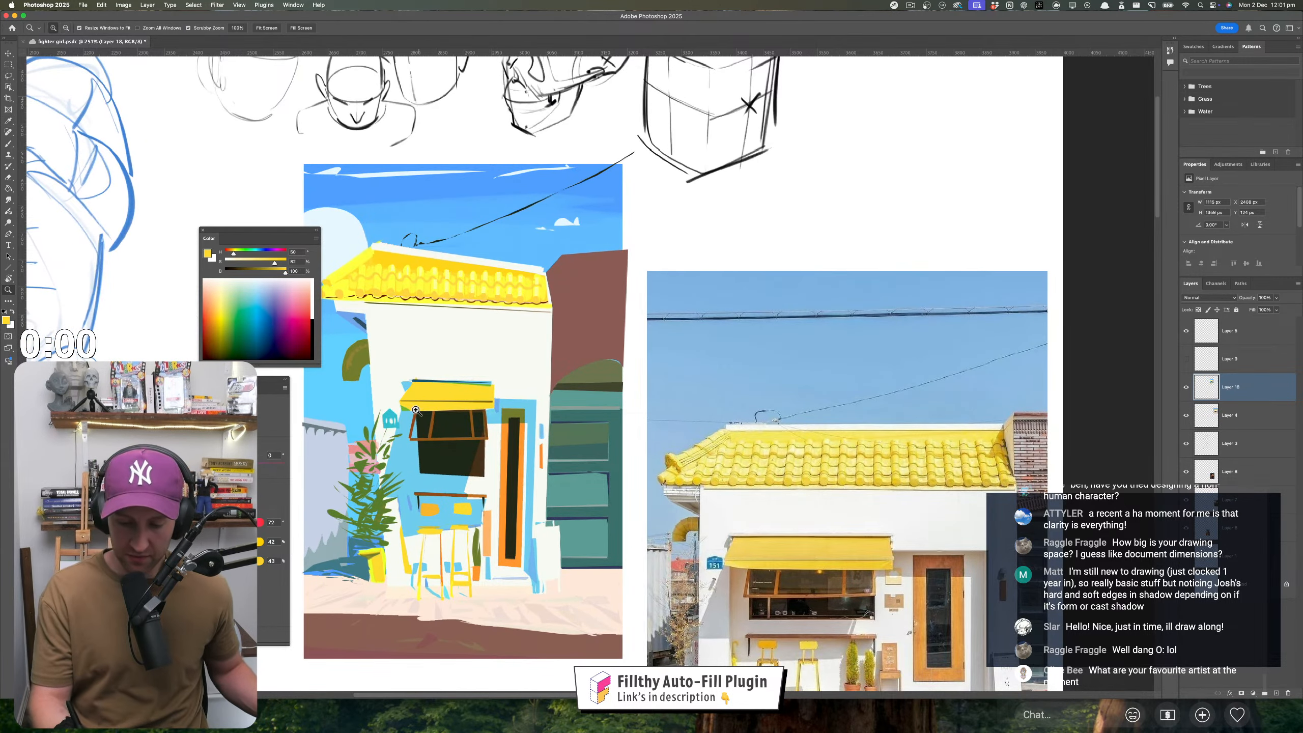
left_click(415, 410, "alt")
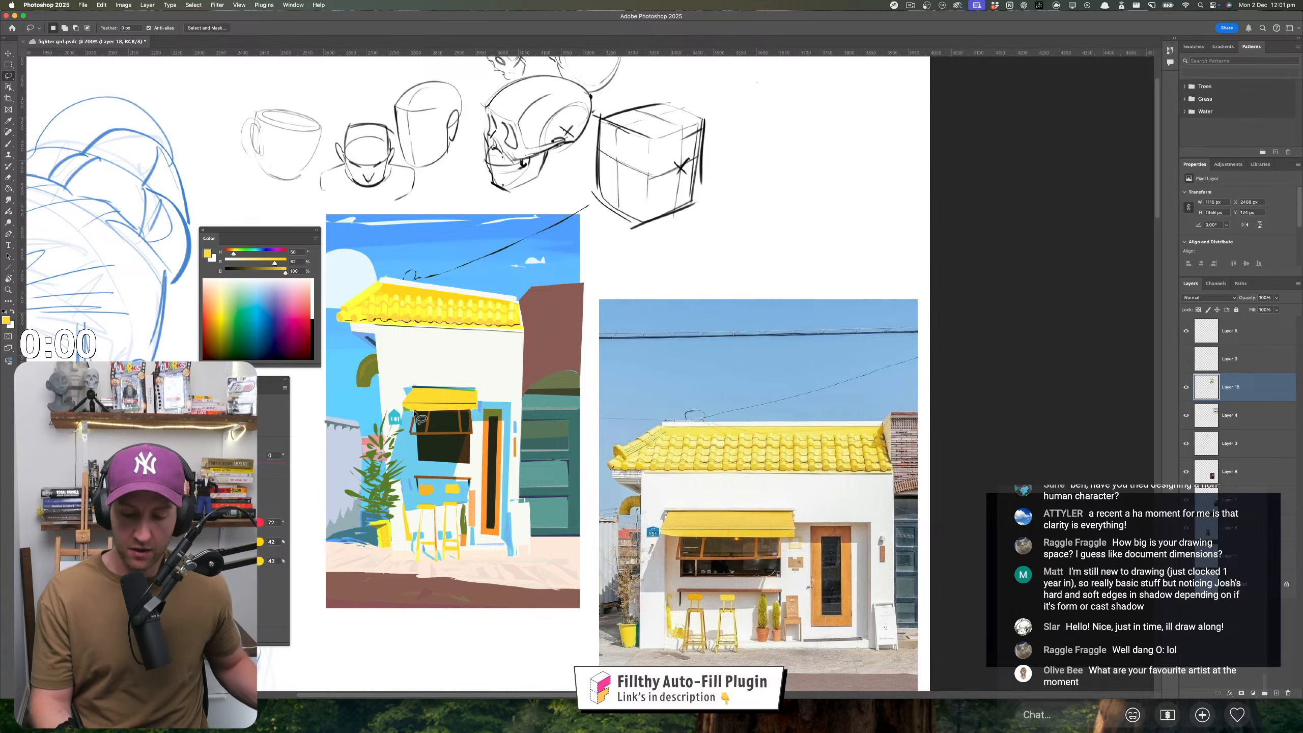
left_click_drag(413, 410, 535, 412)
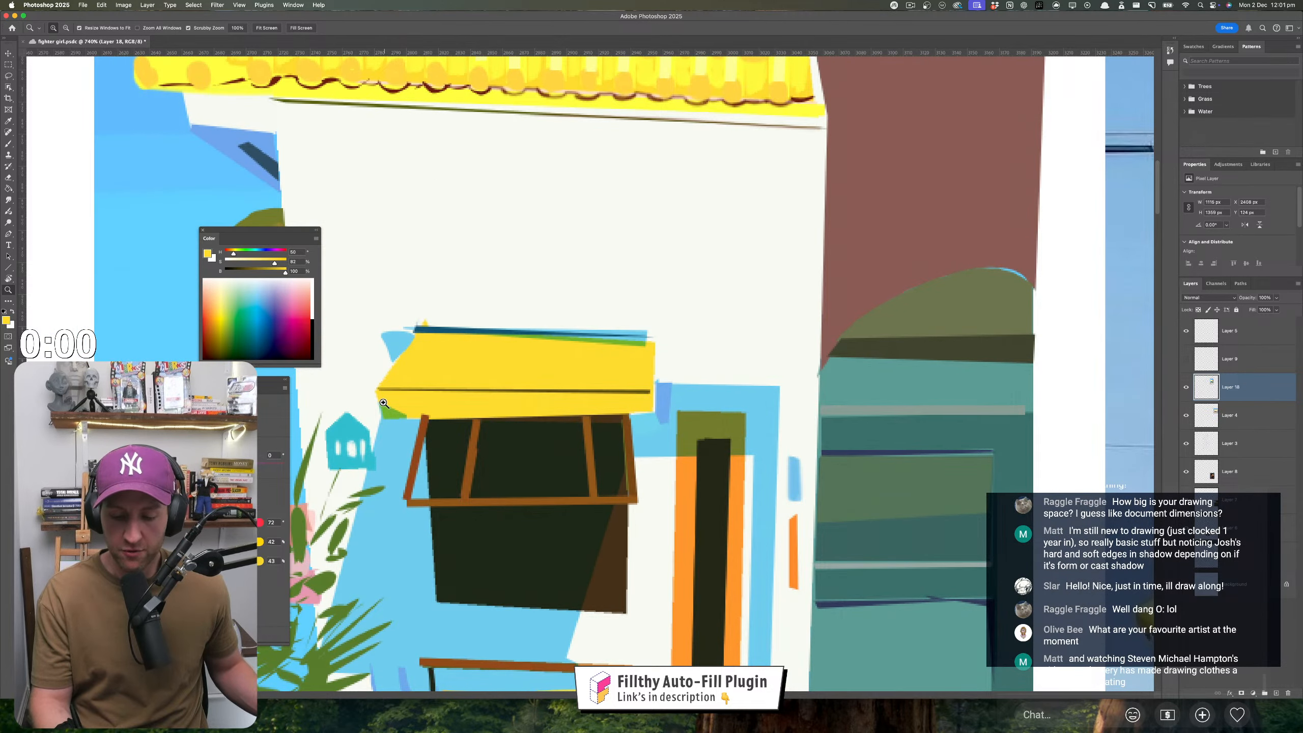
left_click_drag(384, 404, 415, 415)
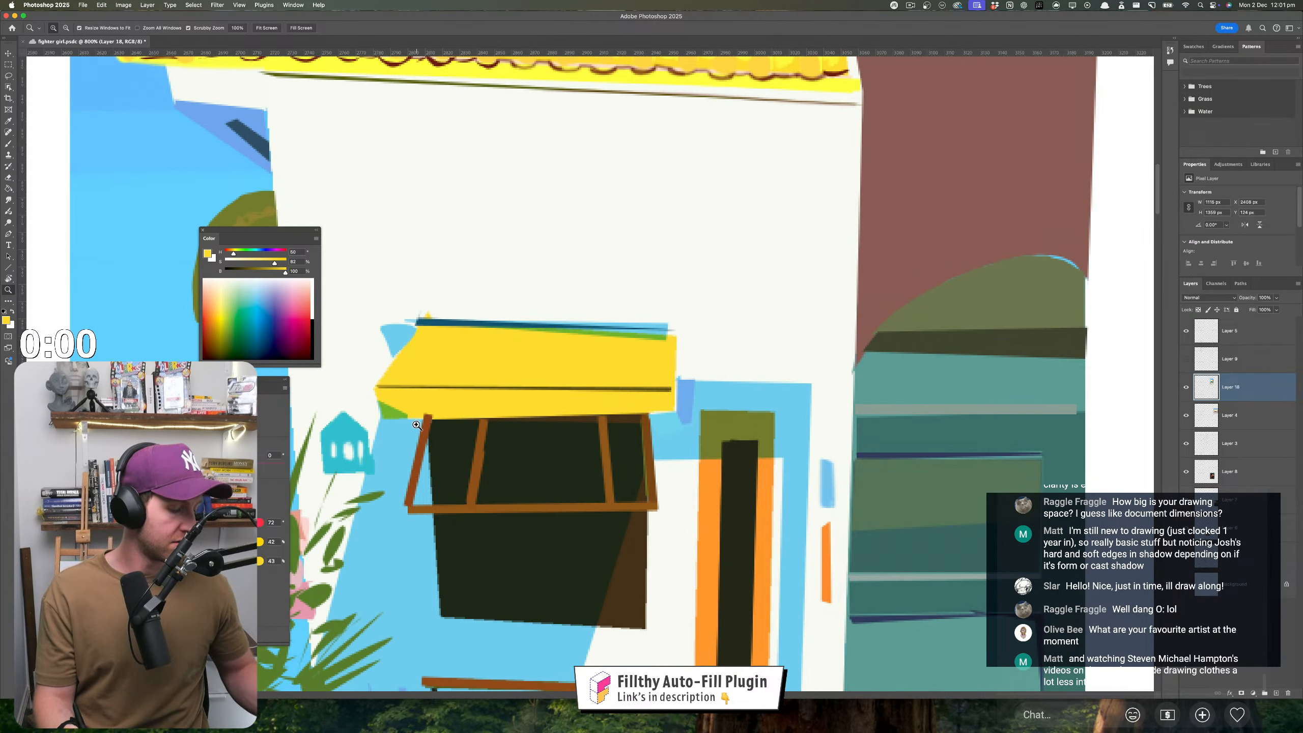
key("l")
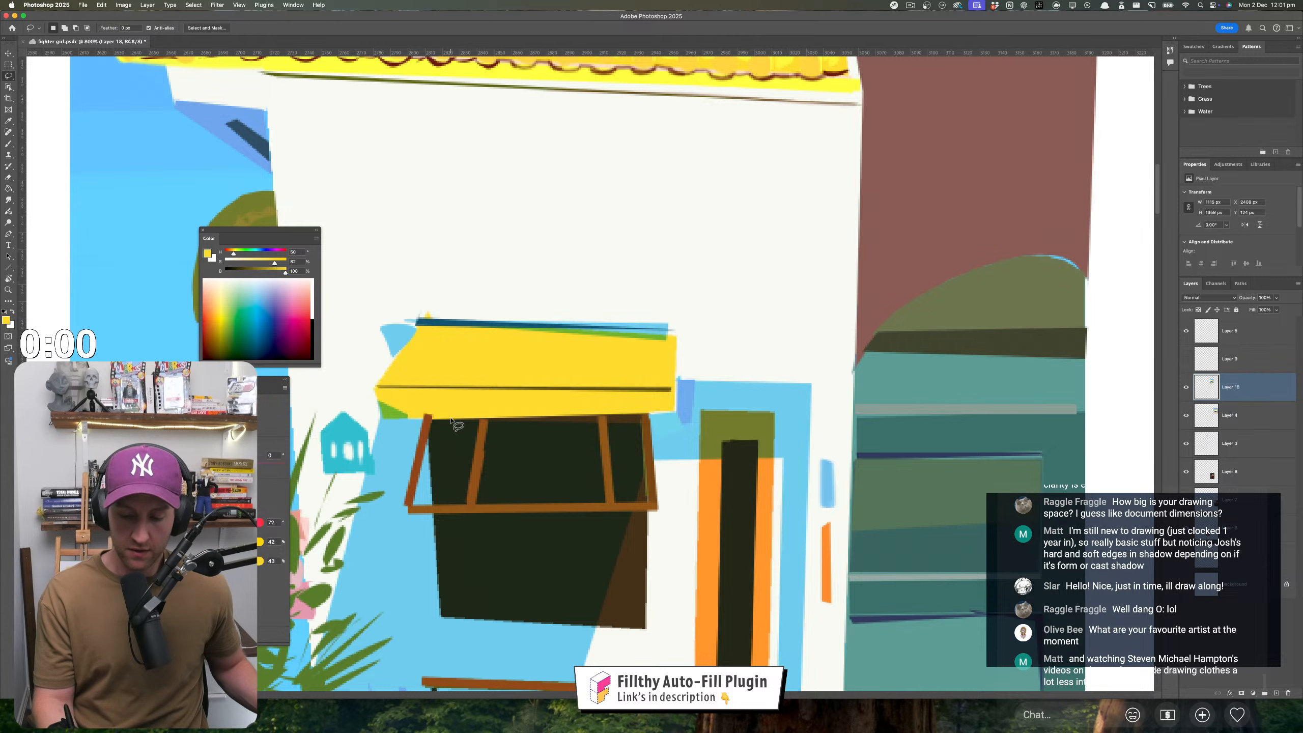
mouse_move(427, 418)
left_mouse_down()
mouse_move(376, 420)
mouse_move(375, 397)
mouse_move(485, 406)
left_mouse_up()
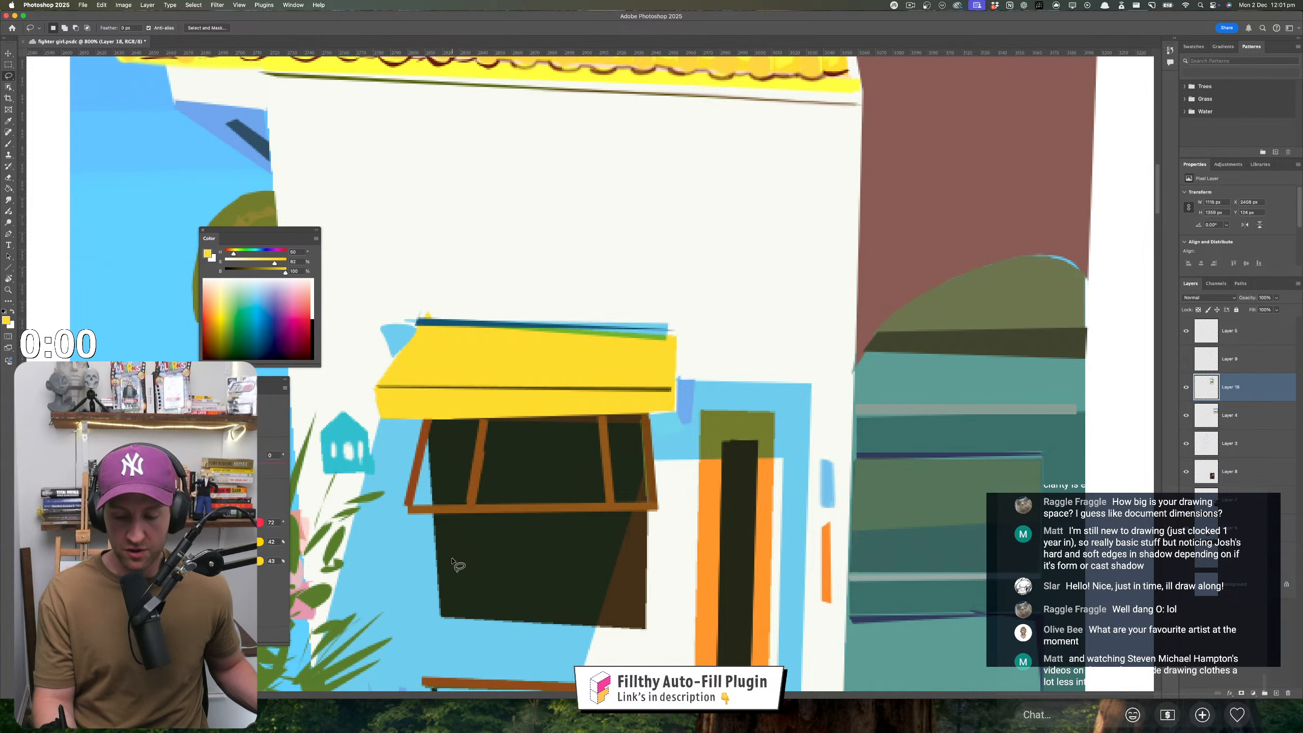
- Sample the window frame's brown and fill a thin lassoed strip along the awning's top edge
key("z")
left_click_drag(534, 545, 492, 547)
left_click_drag(492, 547, 435, 504)
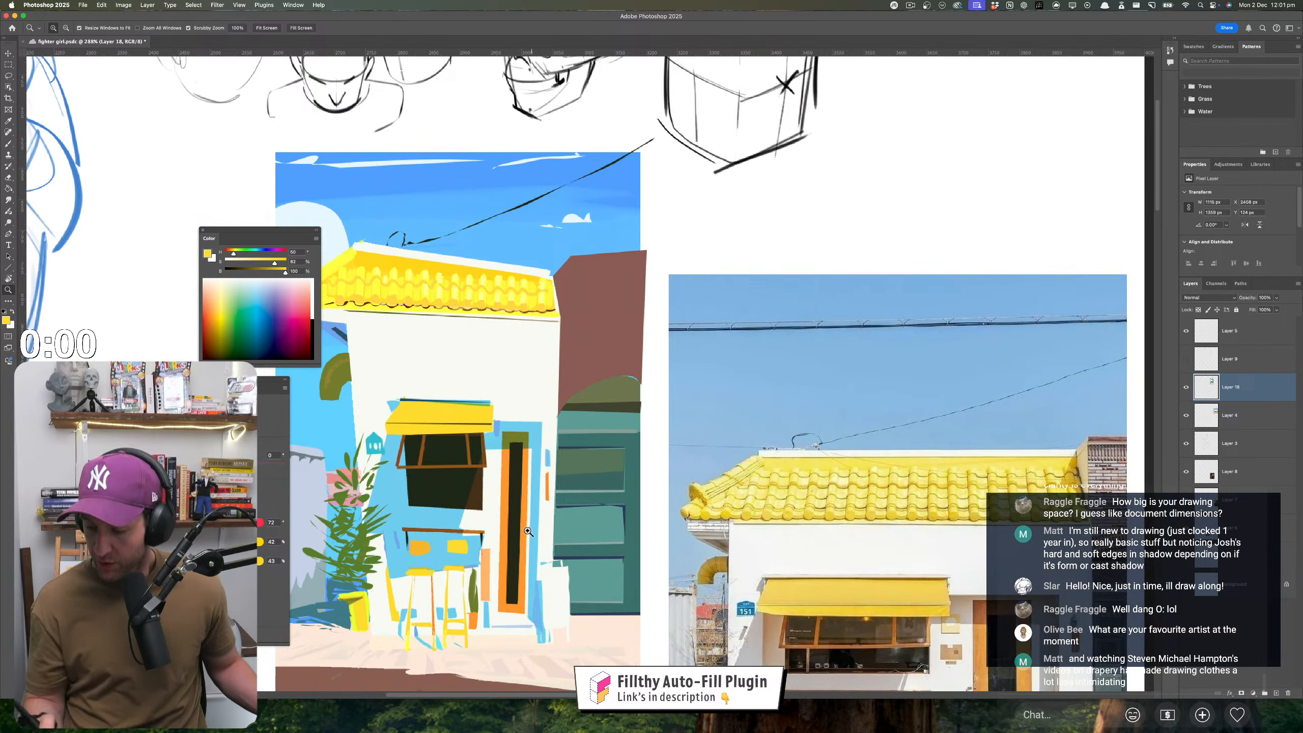
left_click_drag(528, 532, 516, 529)
left_click_drag(535, 494, 529, 453)
left_click_drag(461, 411, 476, 414)
key("l")
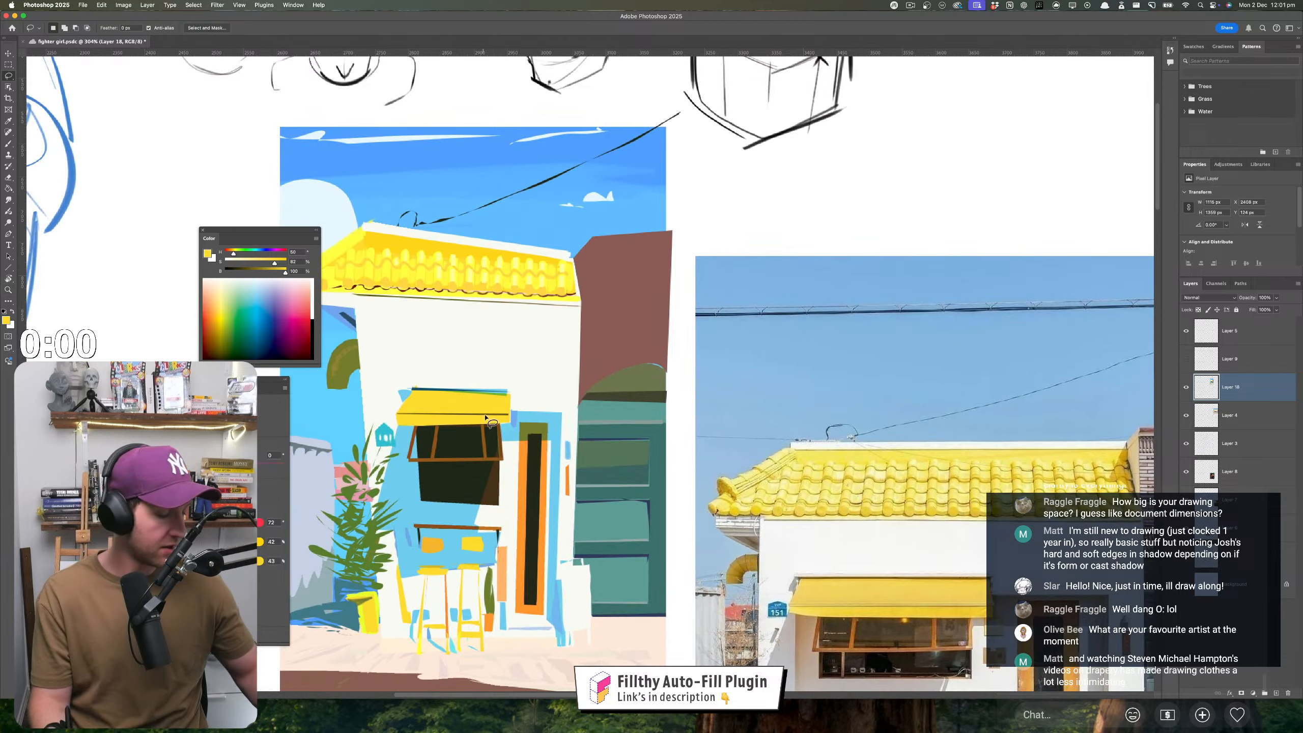
key("i")
left_click(416, 426)
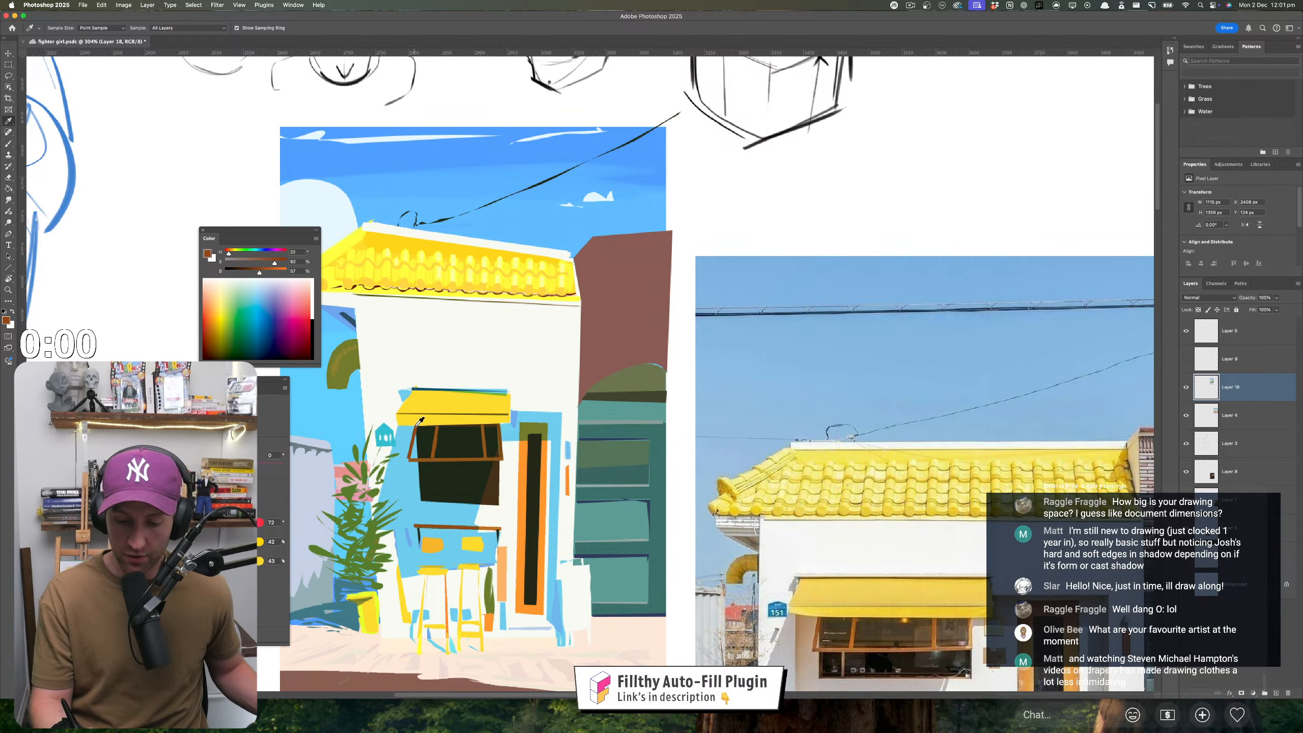
key("l")
mouse_move(411, 389)
left_mouse_down()
mouse_move(511, 391)
mouse_move(411, 388)
mouse_move(469, 492)
left_mouse_up()
- Sample the light blue sky beside the house sign, lower its saturation to 31%, and lasso a small shape between the fence and plant
key("z")
mouse_move(475, 425)
left_mouse_down()
mouse_move(509, 427)
mouse_move(439, 349)
mouse_move(330, 299)
left_mouse_up()
key("l")
key("z")
mouse_move(463, 440)
left_mouse_down()
mouse_move(431, 446)
mouse_move(513, 461)
left_mouse_up()
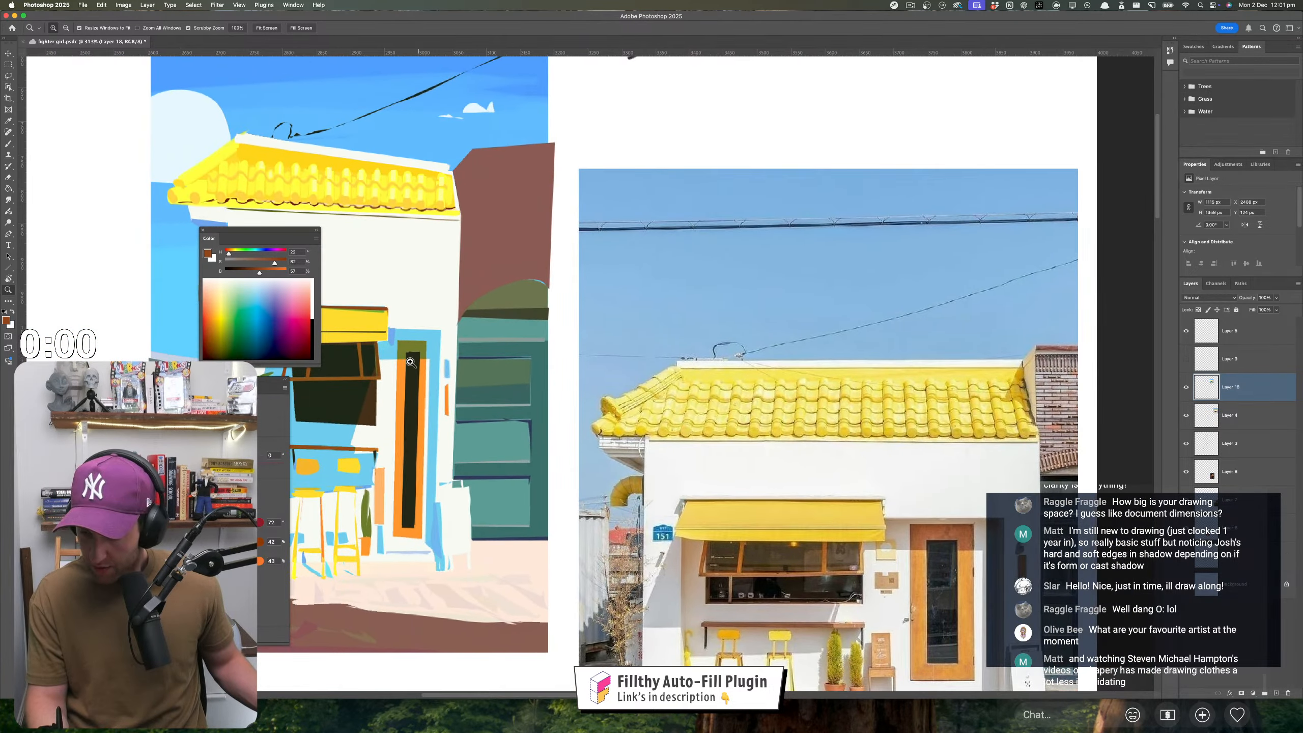
left_click_drag(413, 360, 653, 427)
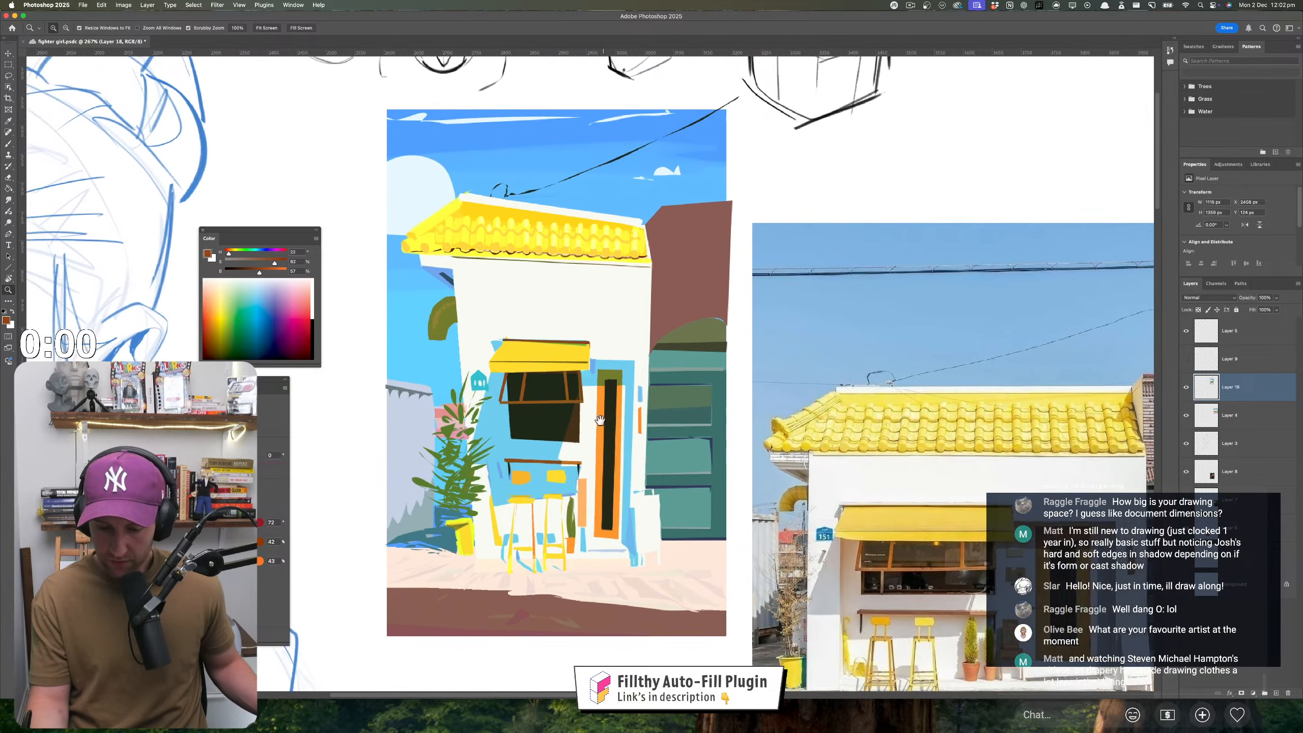
left_click_drag(446, 405, 422, 400)
key("i")
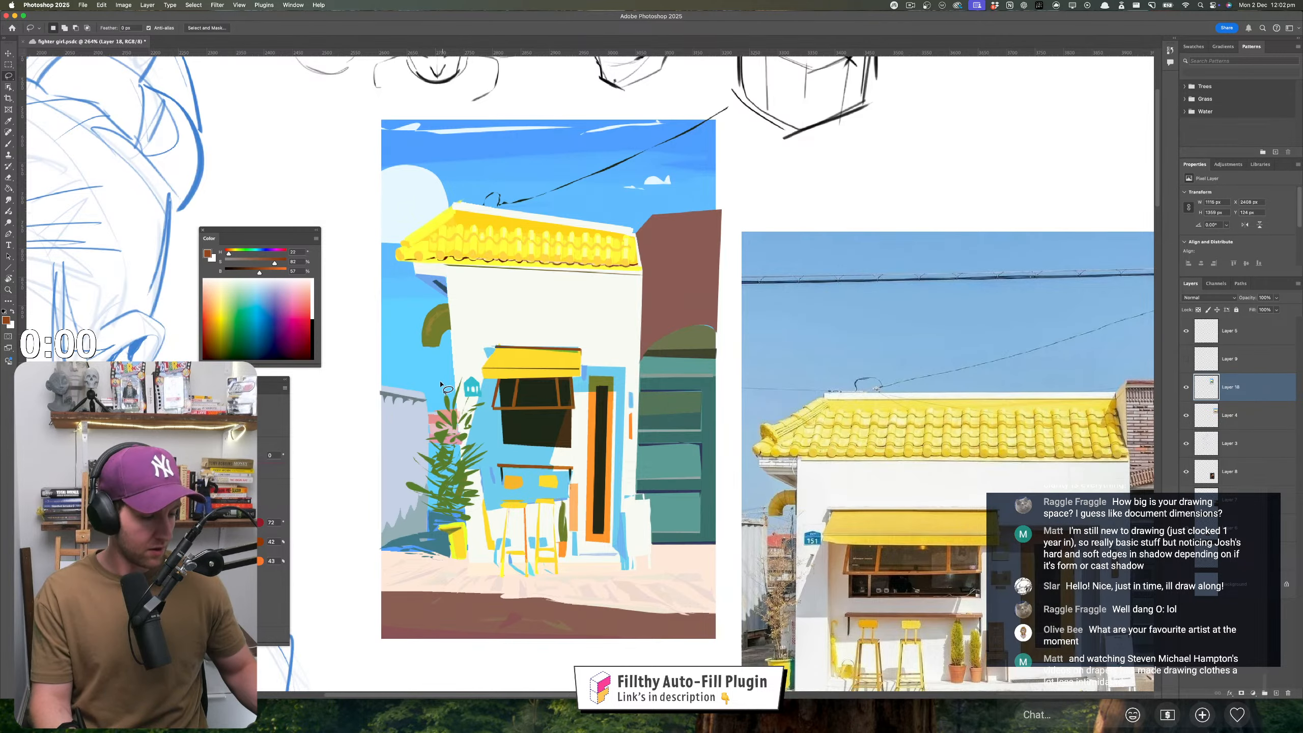
left_click(443, 385)
left_click(8, 76)
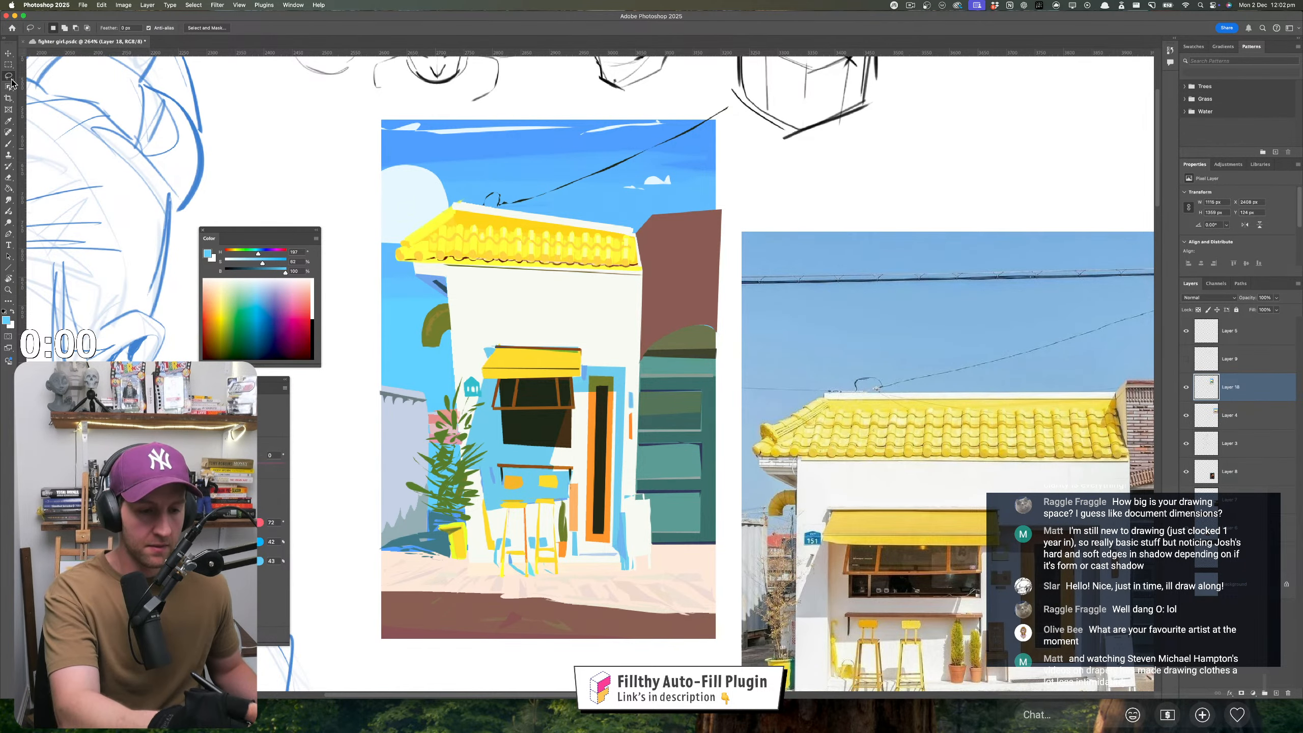
left_click(243, 261)
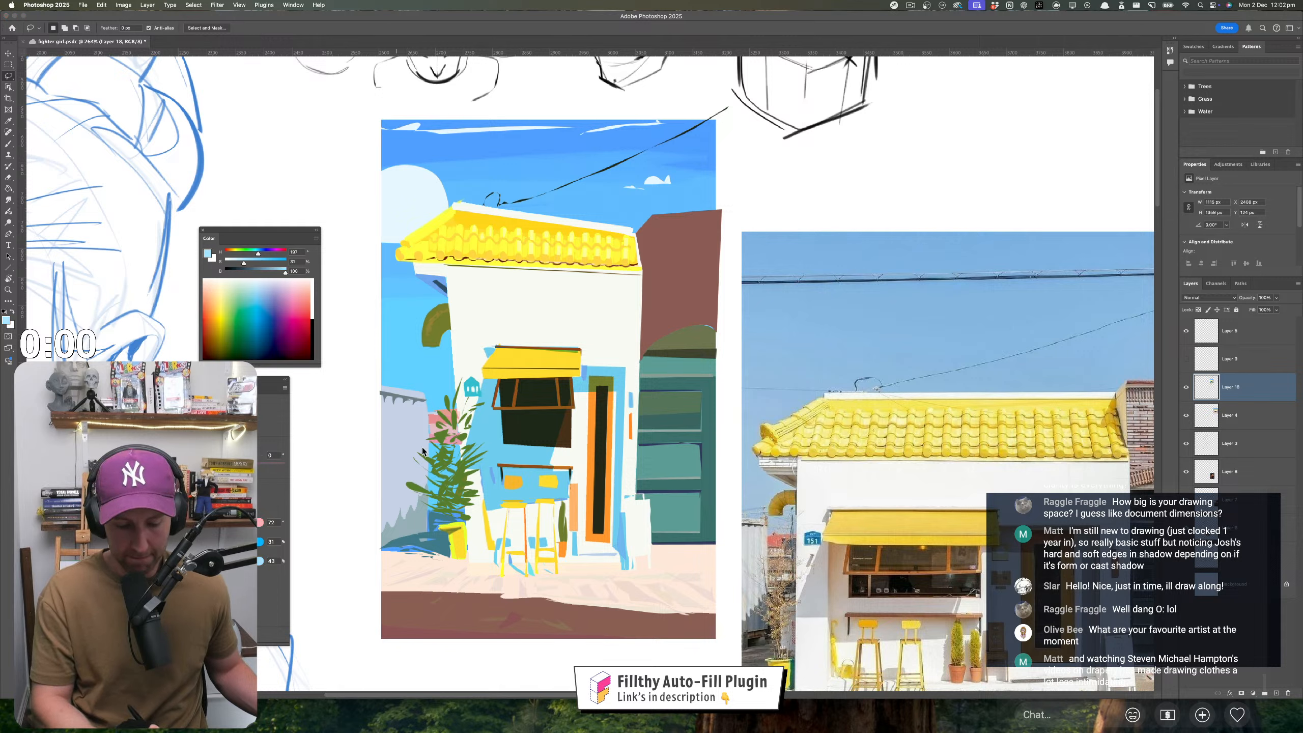
mouse_move(427, 409)
left_mouse_down()
mouse_move(446, 408)
mouse_move(429, 409)
left_mouse_up()
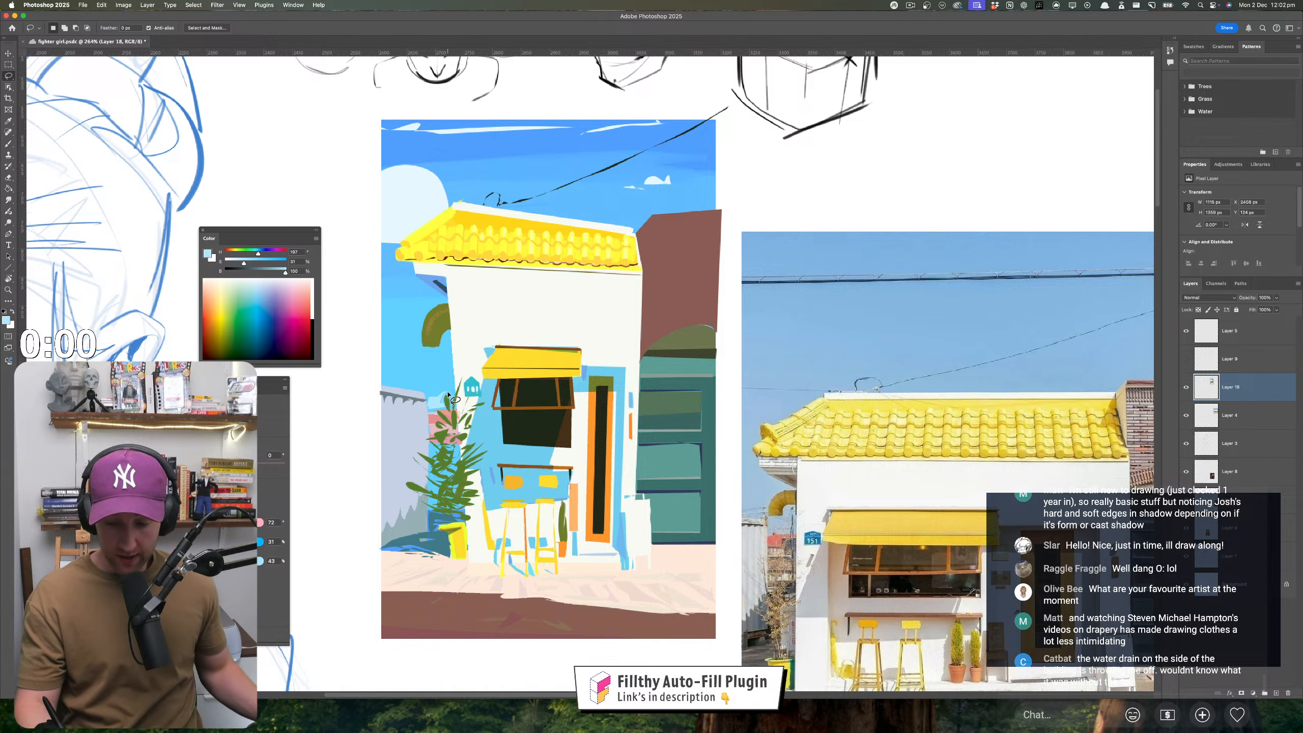
- Sample the muted red behind the tall plant and add small lassoed accents around its pink flowers
mouse_move(526, 498)
left_mouse_down()
mouse_move(448, 493)
mouse_move(482, 504)
mouse_move(467, 502)
left_mouse_up()
key("i")
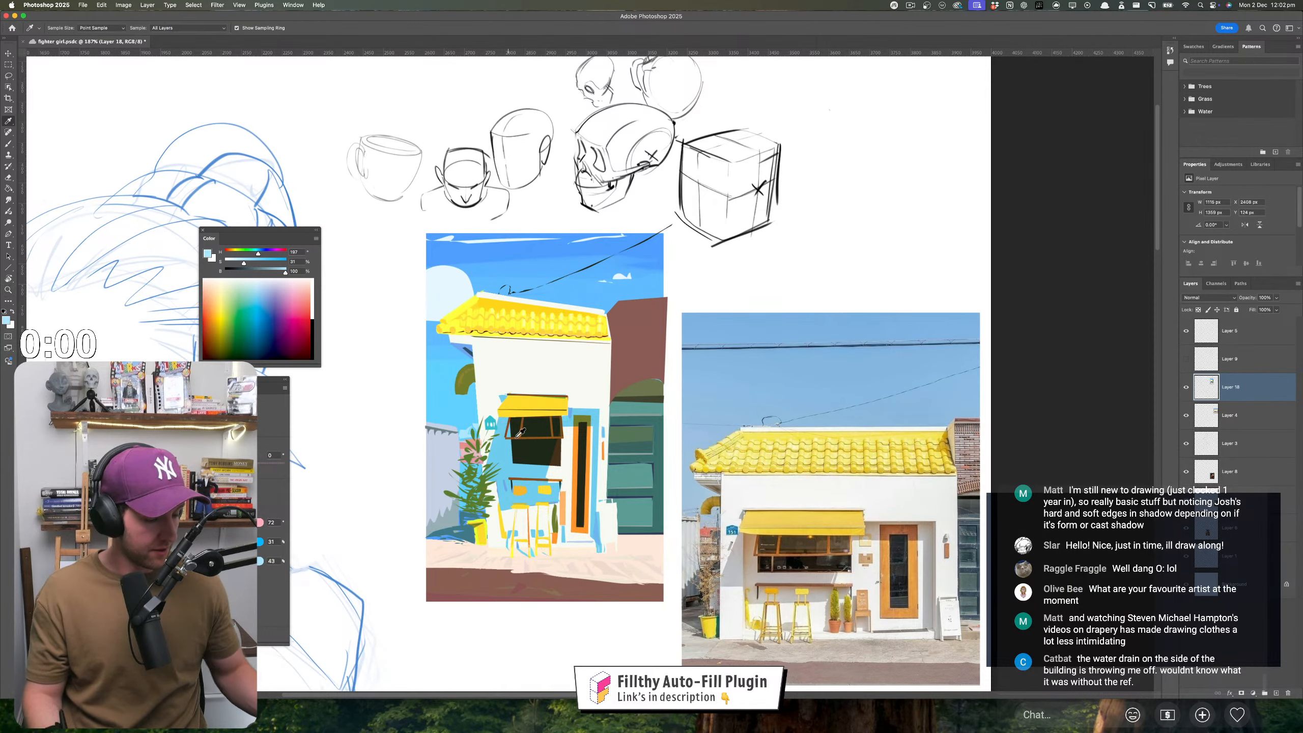
left_click(464, 446)
left_click(464, 447)
key("l")
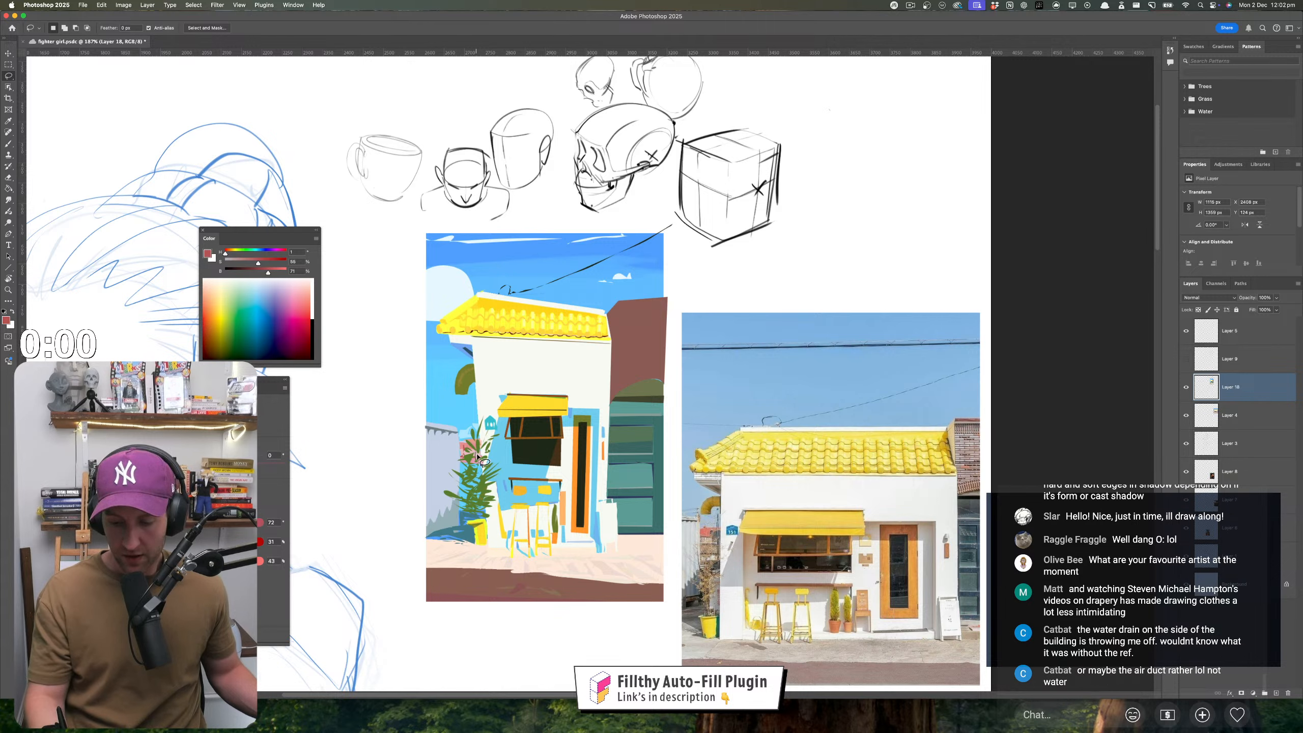
- Sample the tall plant's green, lighten it to a pale green, and add small lassoed leaf highlights across the foliage
key("i")
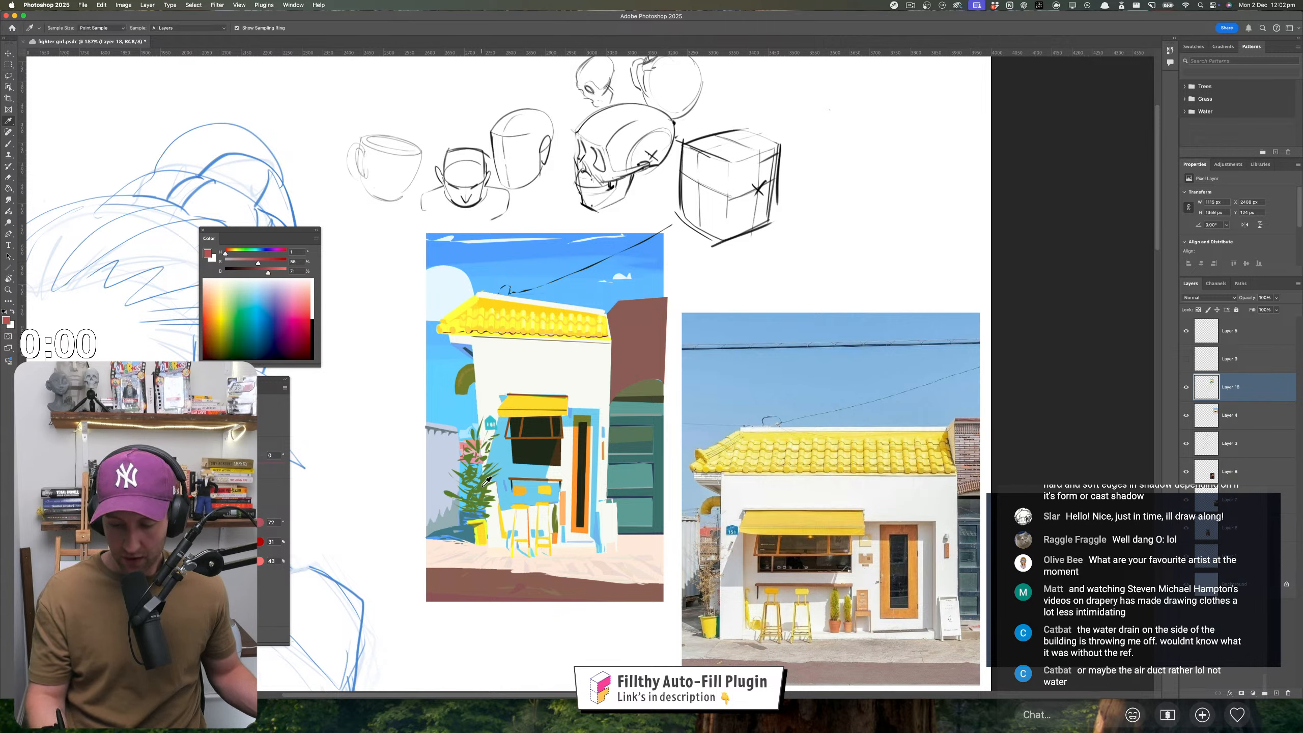
left_click(484, 483)
key("l")
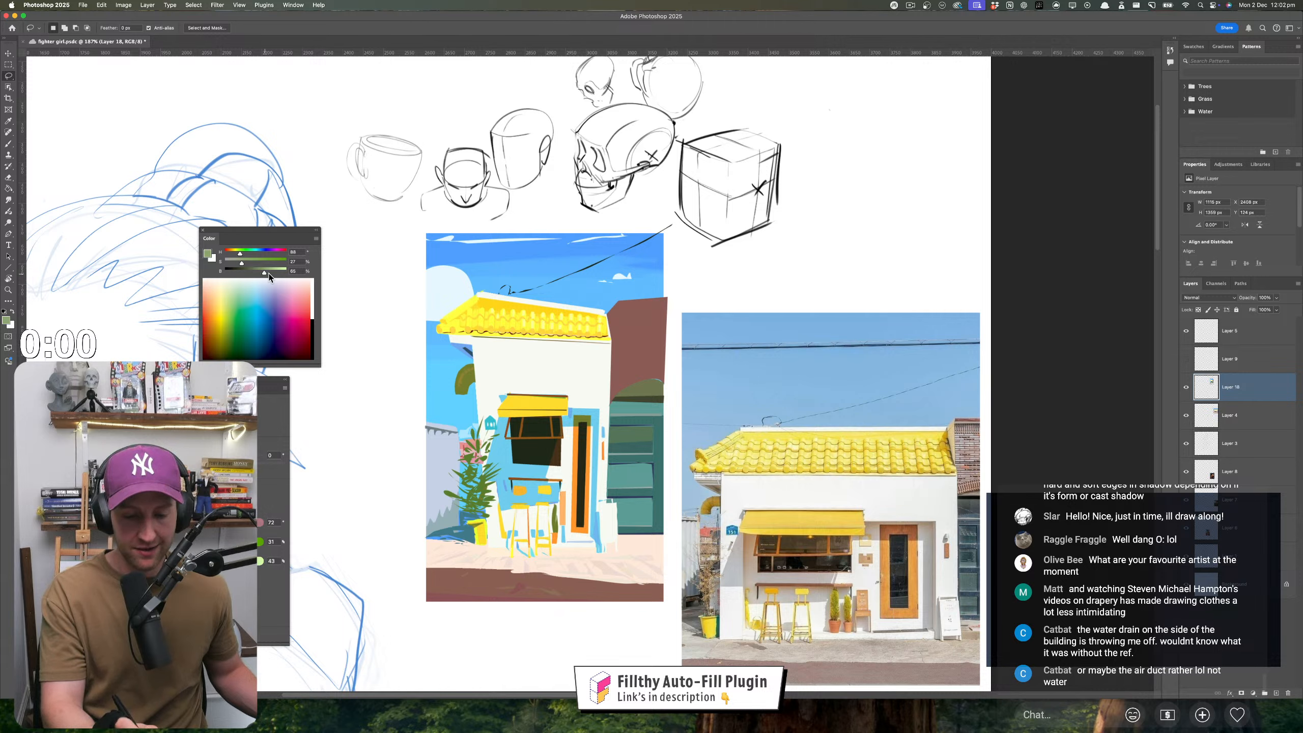
key("i")
left_click(472, 480)
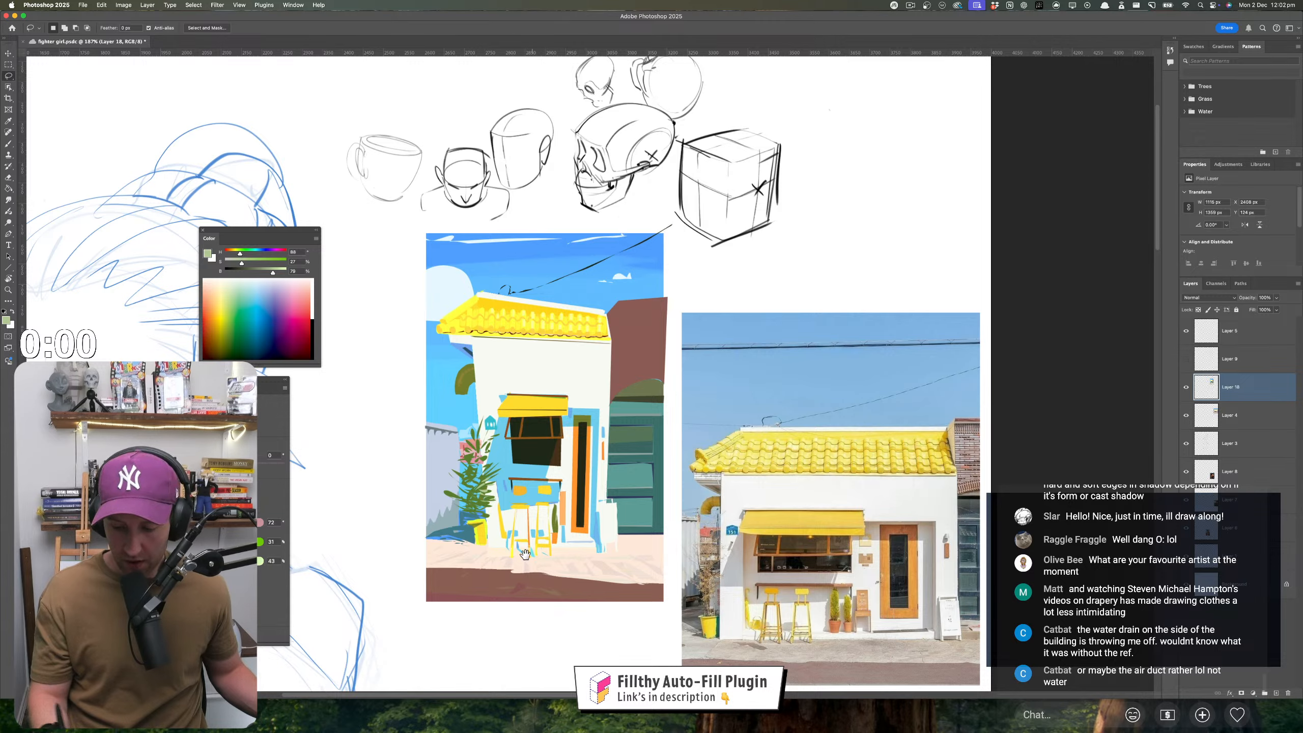
scroll(523, 554, "right", 2)
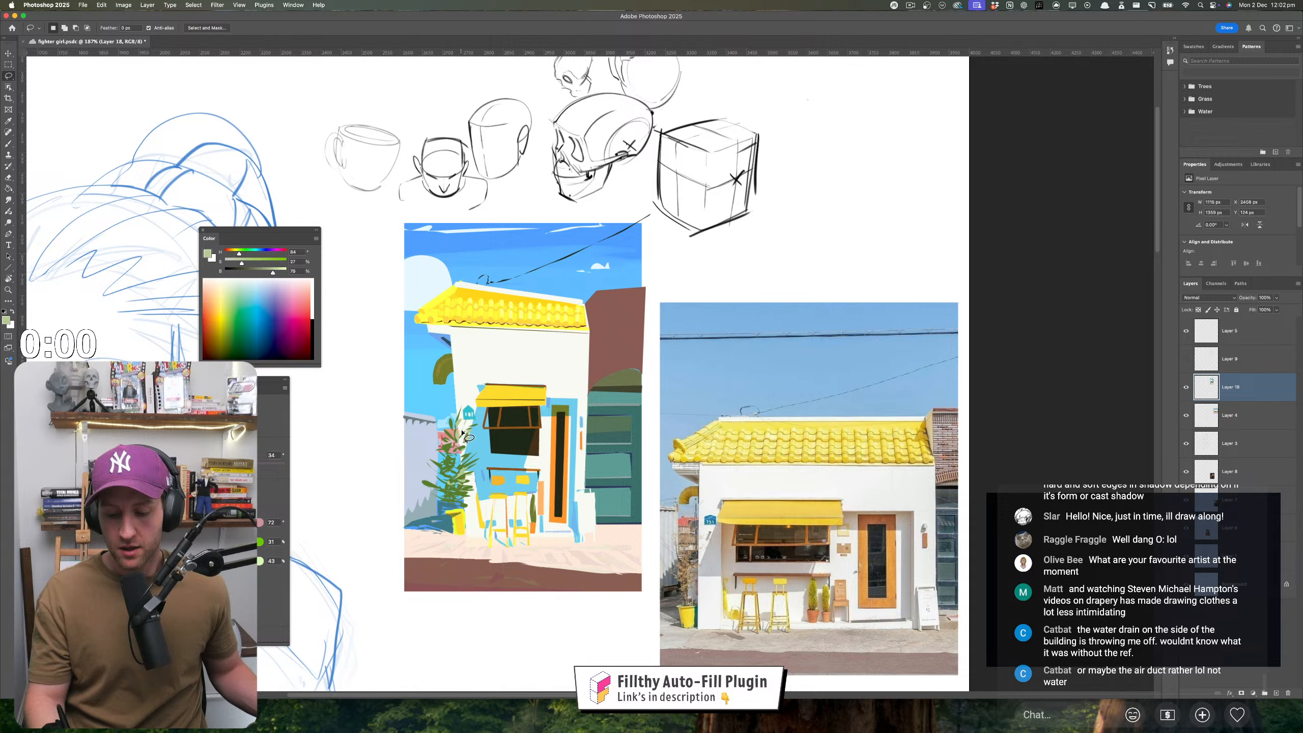
left_click_drag(454, 457, 451, 472)
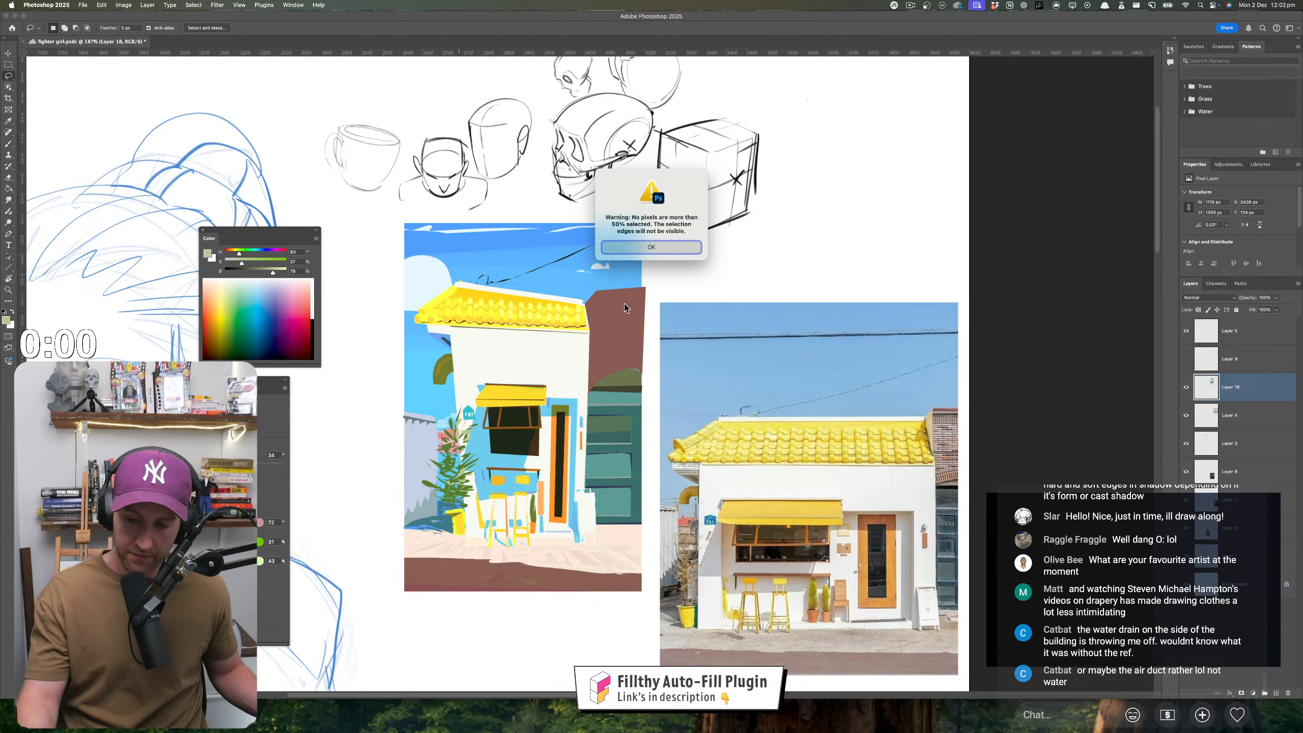
left_click(641, 245)
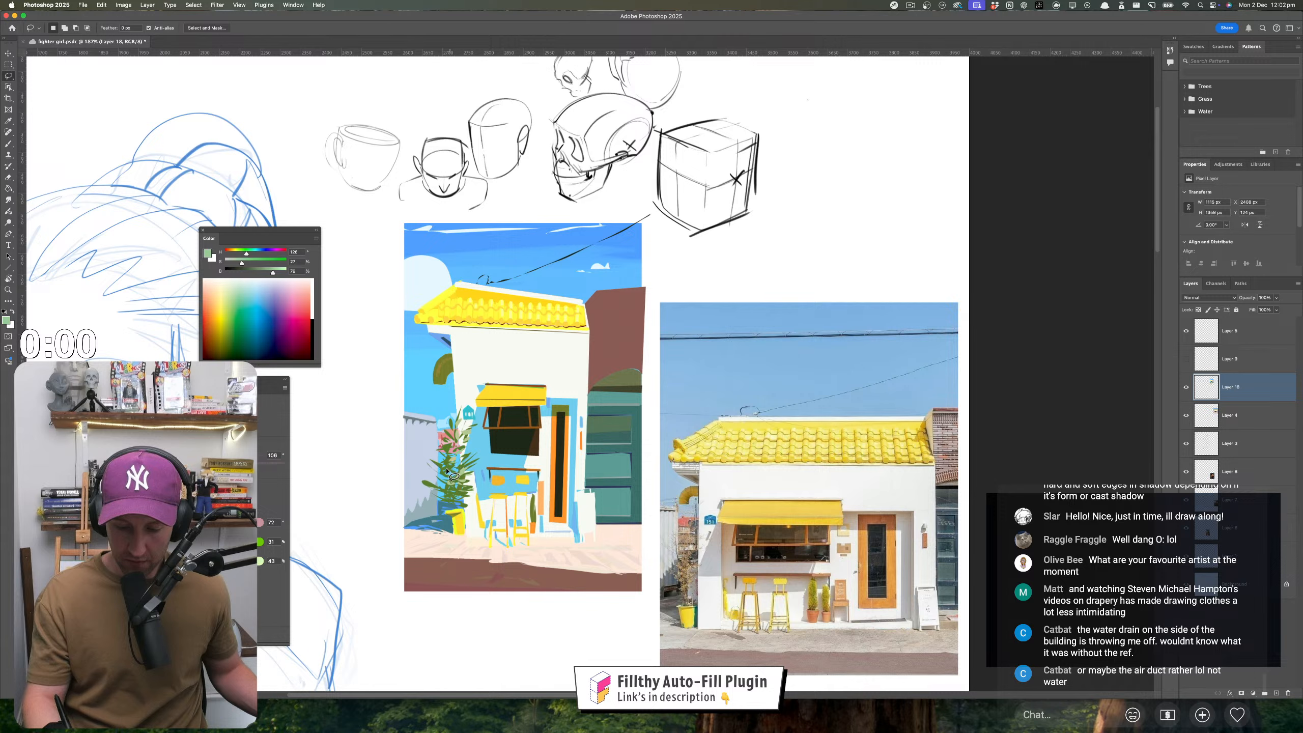
left_click_drag(470, 472, 480, 456)
left_click(664, 248)
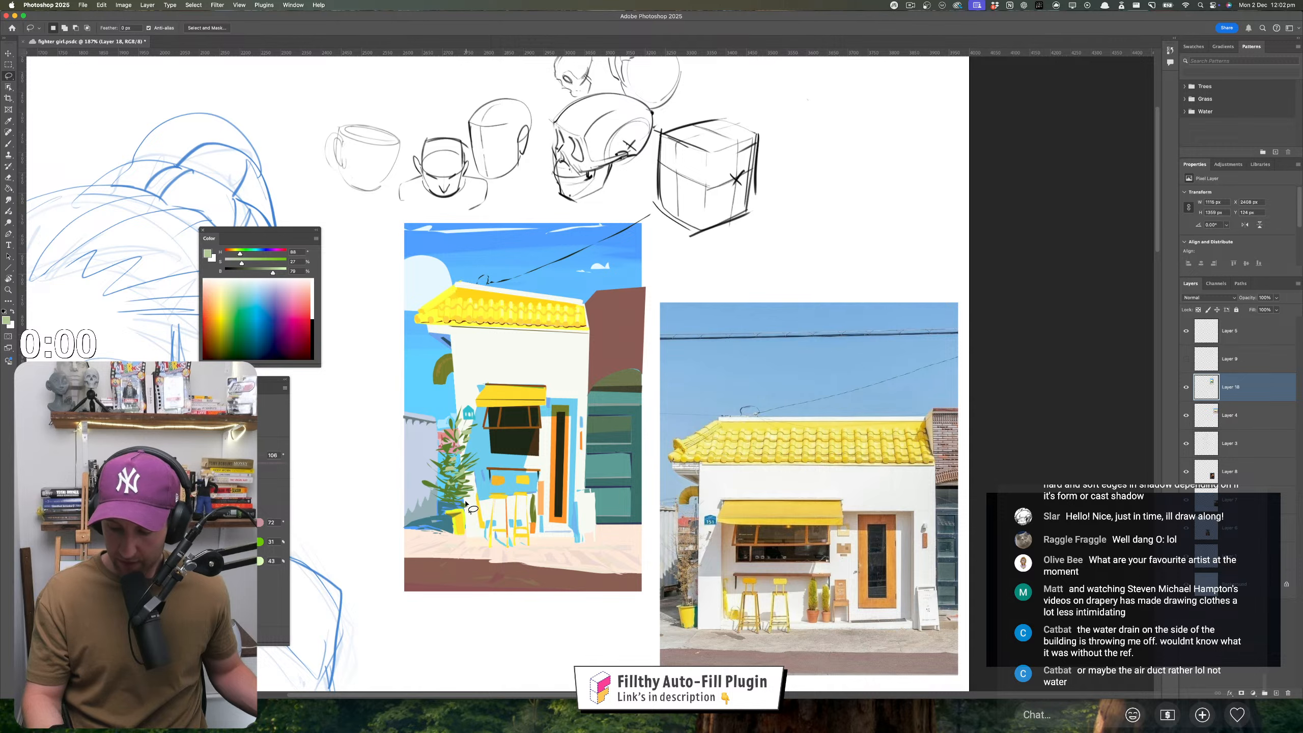
left_click_drag(465, 503, 450, 499)
key("super+space")
mouse_move(486, 557)
left_mouse_down()
mouse_move(451, 559)
mouse_move(496, 553)
mouse_move(476, 522)
mouse_move(450, 531)
left_mouse_up()
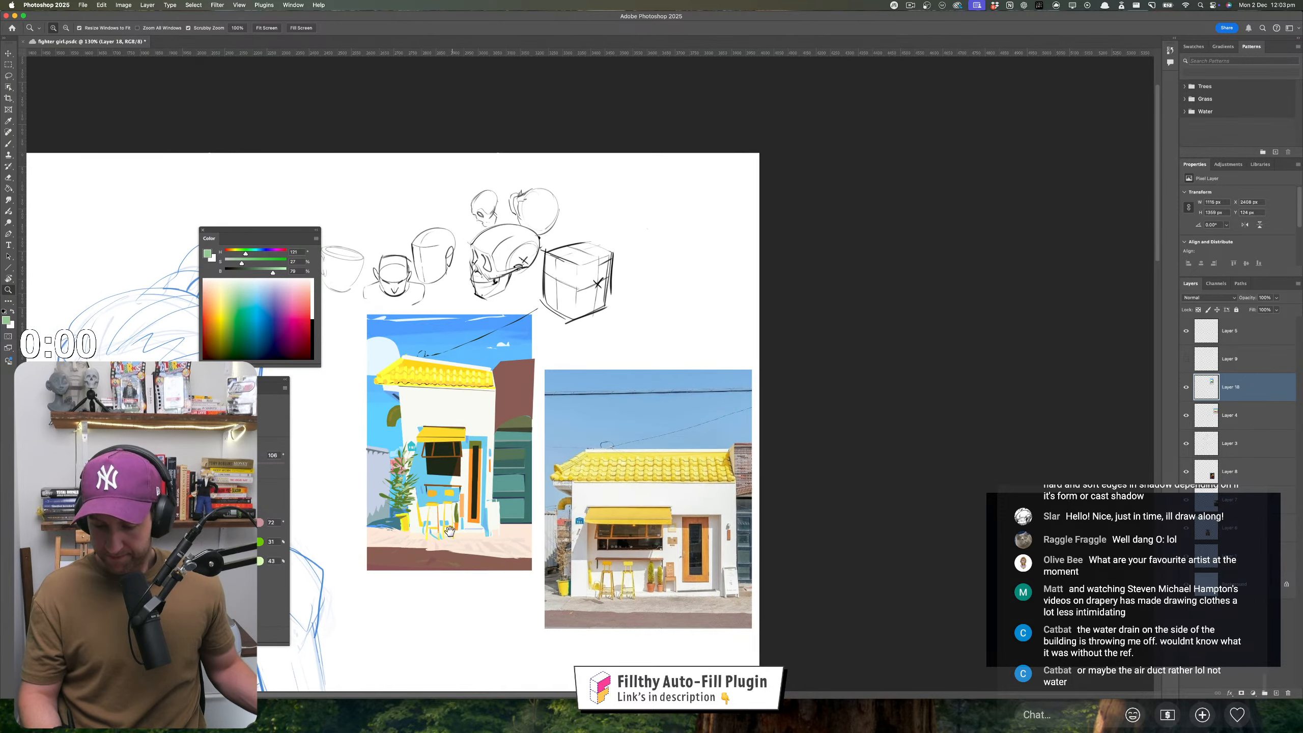
left_click_drag(439, 455, 469, 453)
key("q")
key("i")
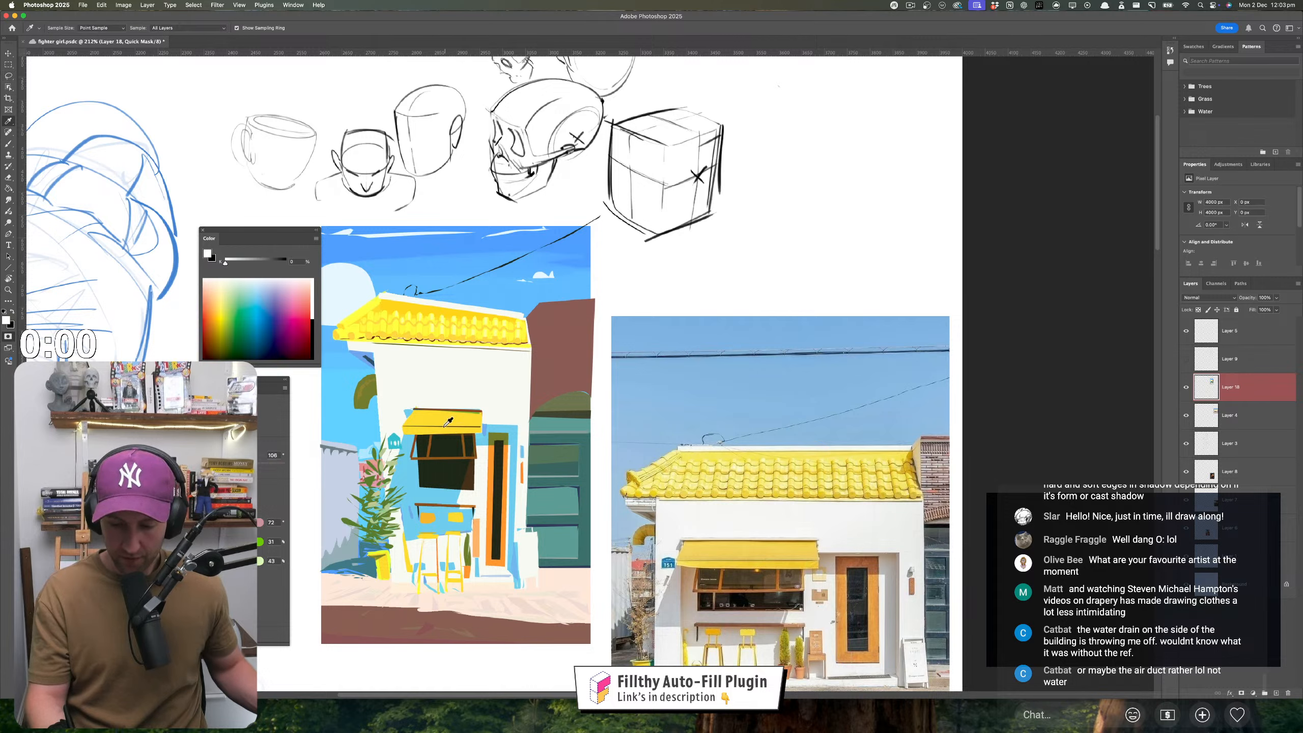
key("l")
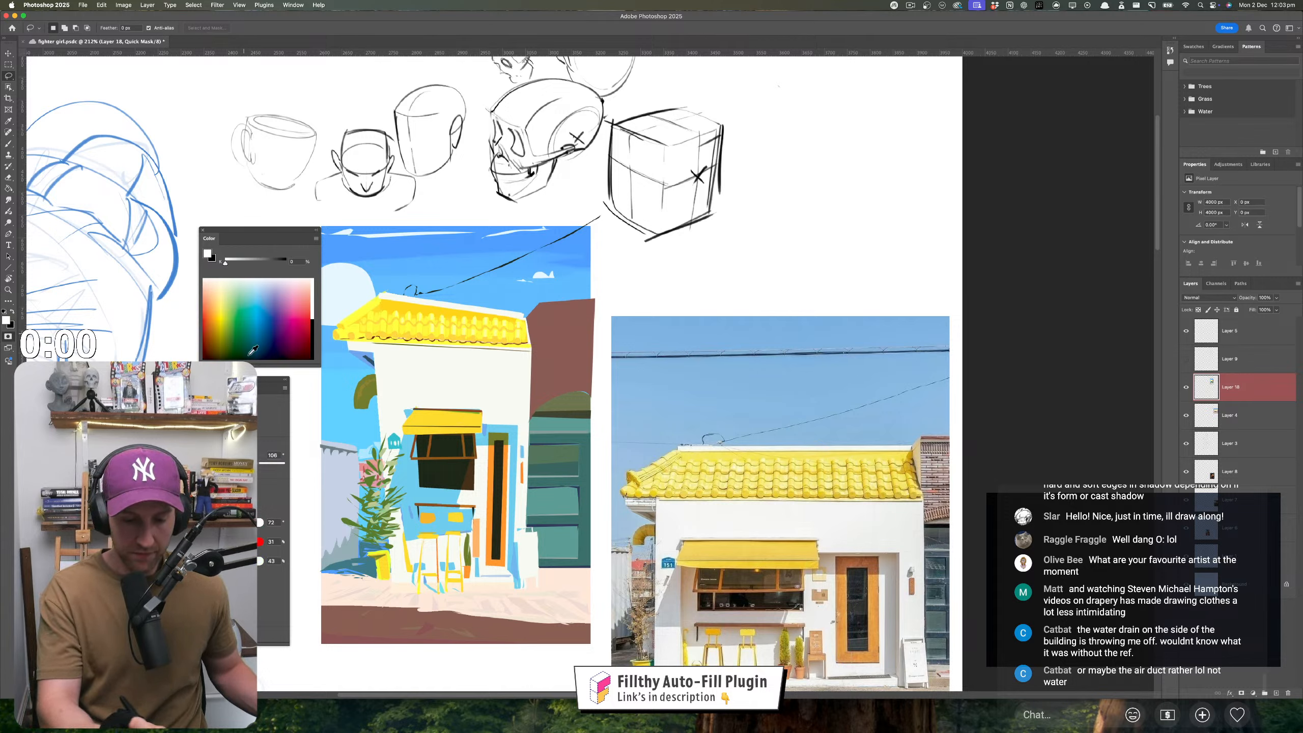
left_click(316, 238)
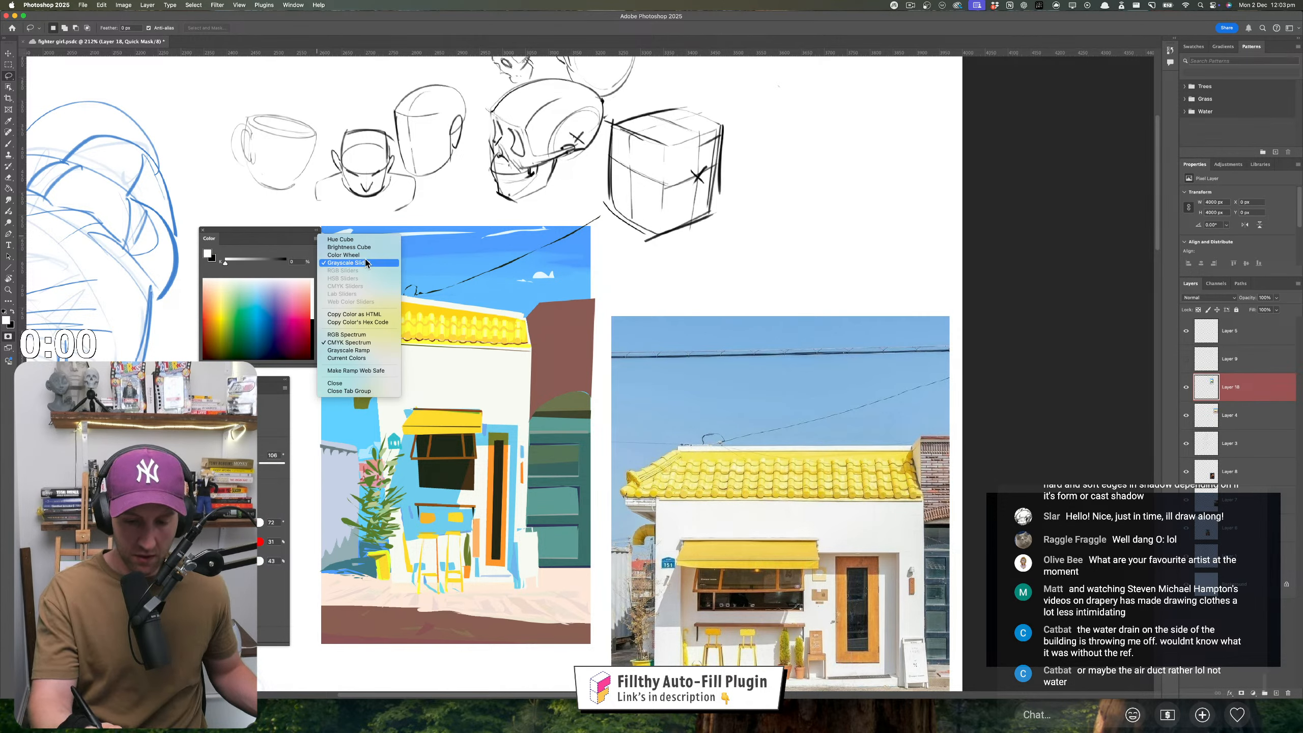
left_click(367, 263)
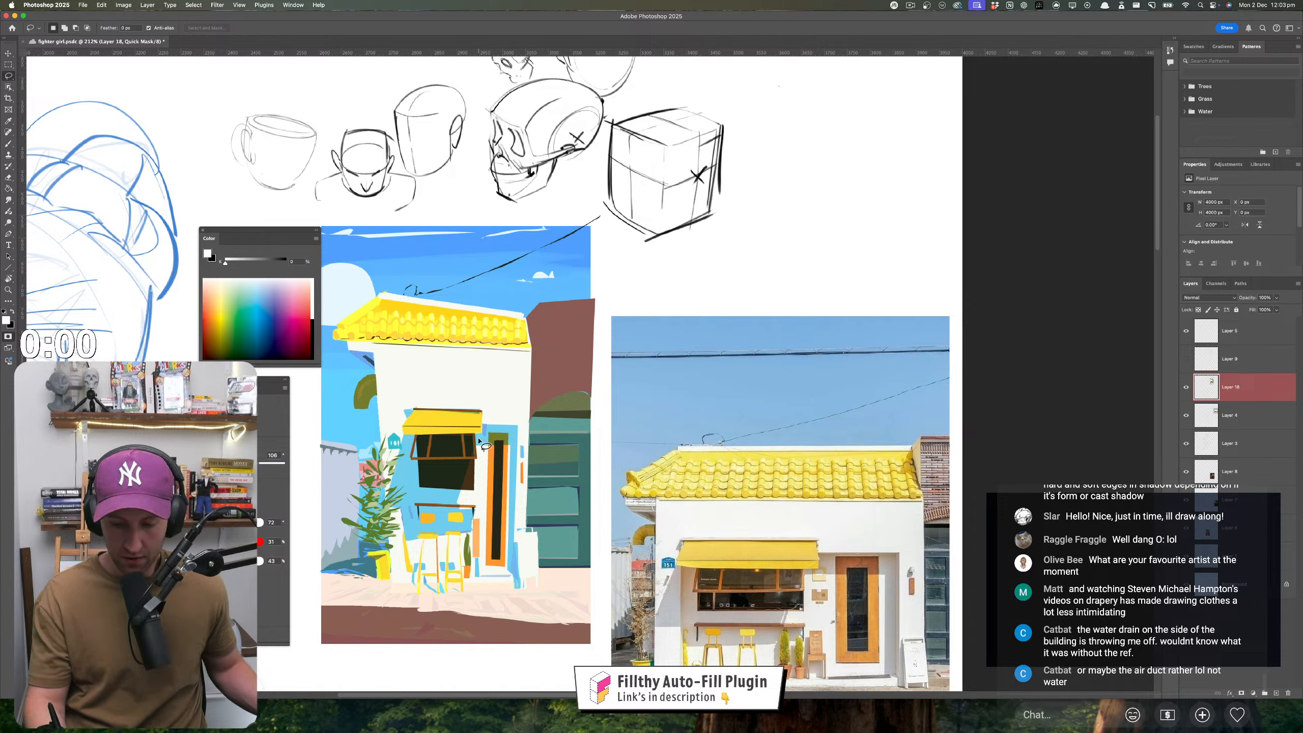
key("q")
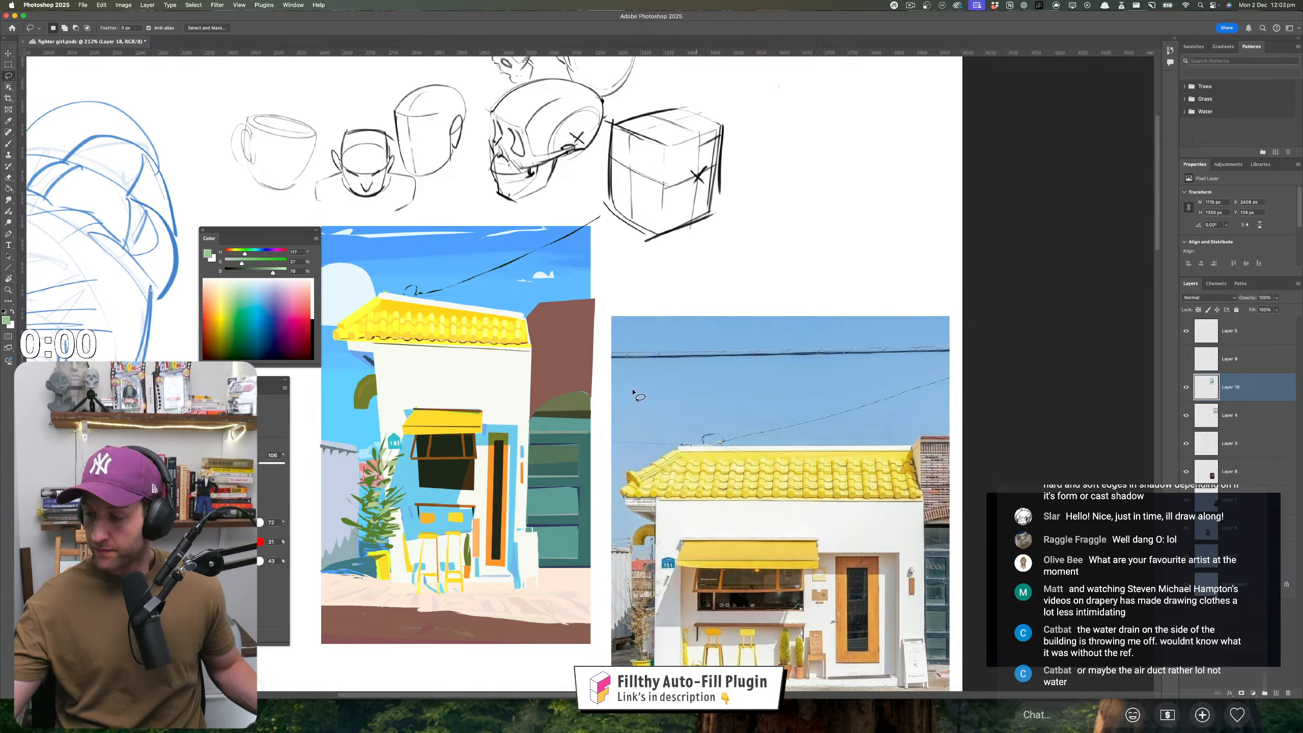
- Sample the light orange of the board beside the door and fill small lassoed notice shapes on the wall between window and door
key("i")
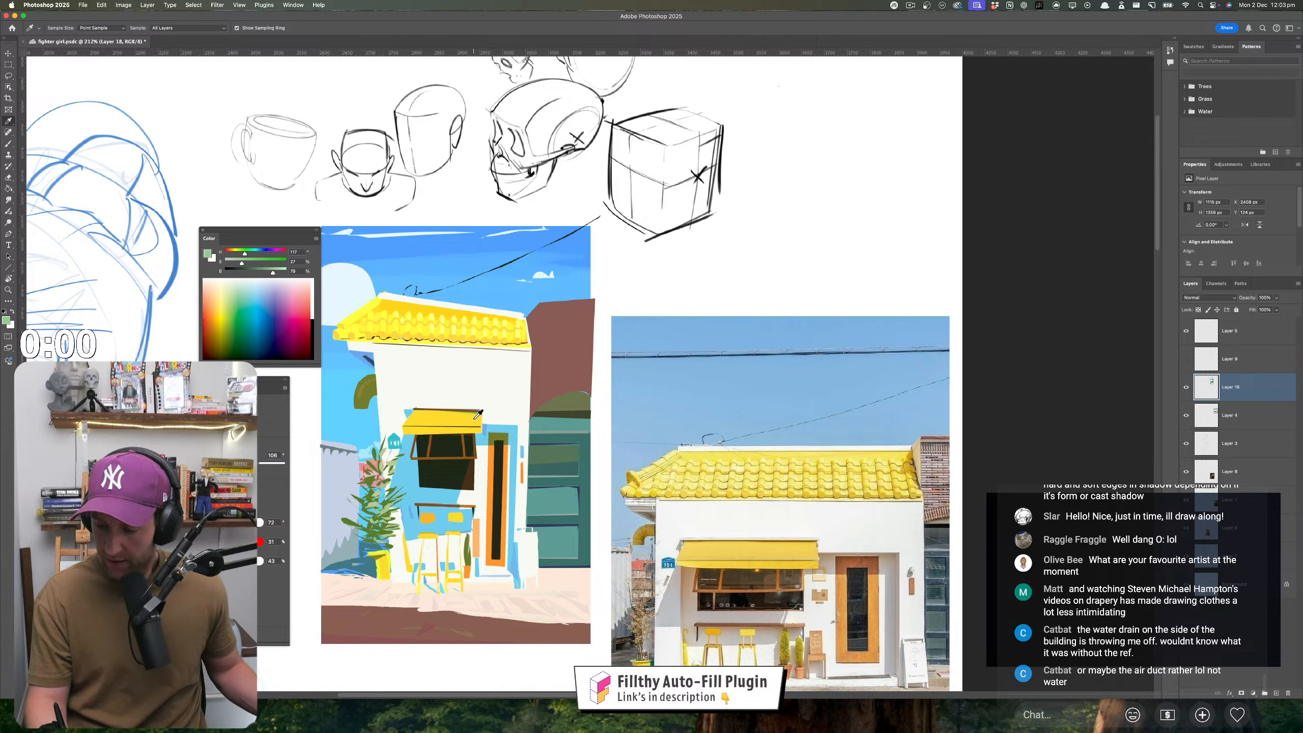
left_click(482, 533)
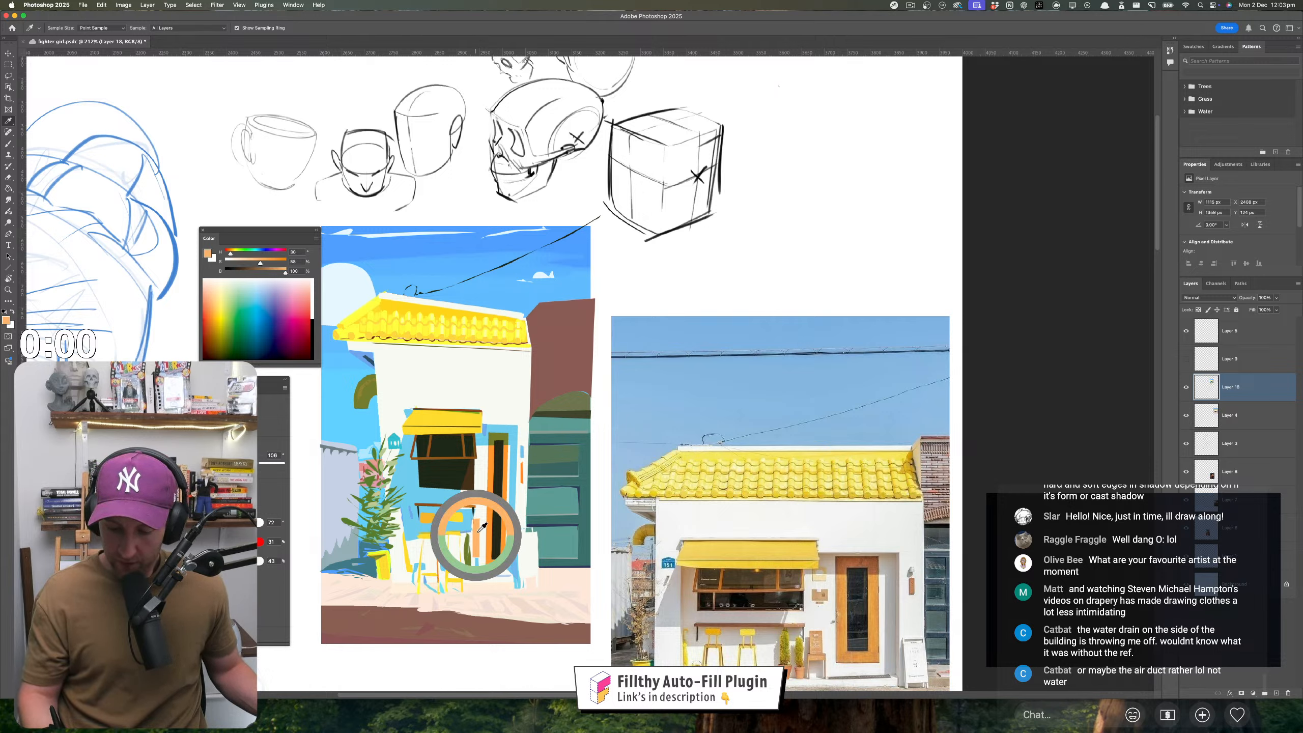
key("l")
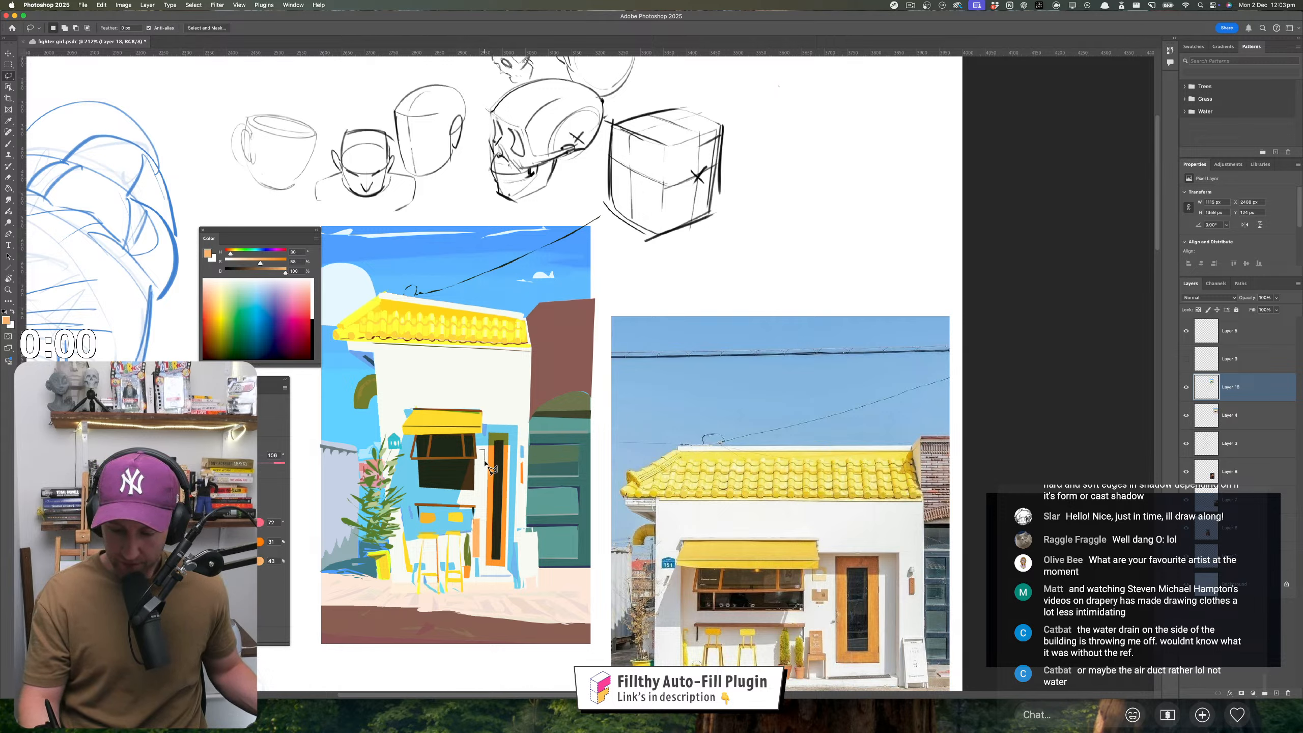
left_click(479, 461, "alt")
left_click(479, 450, "alt")
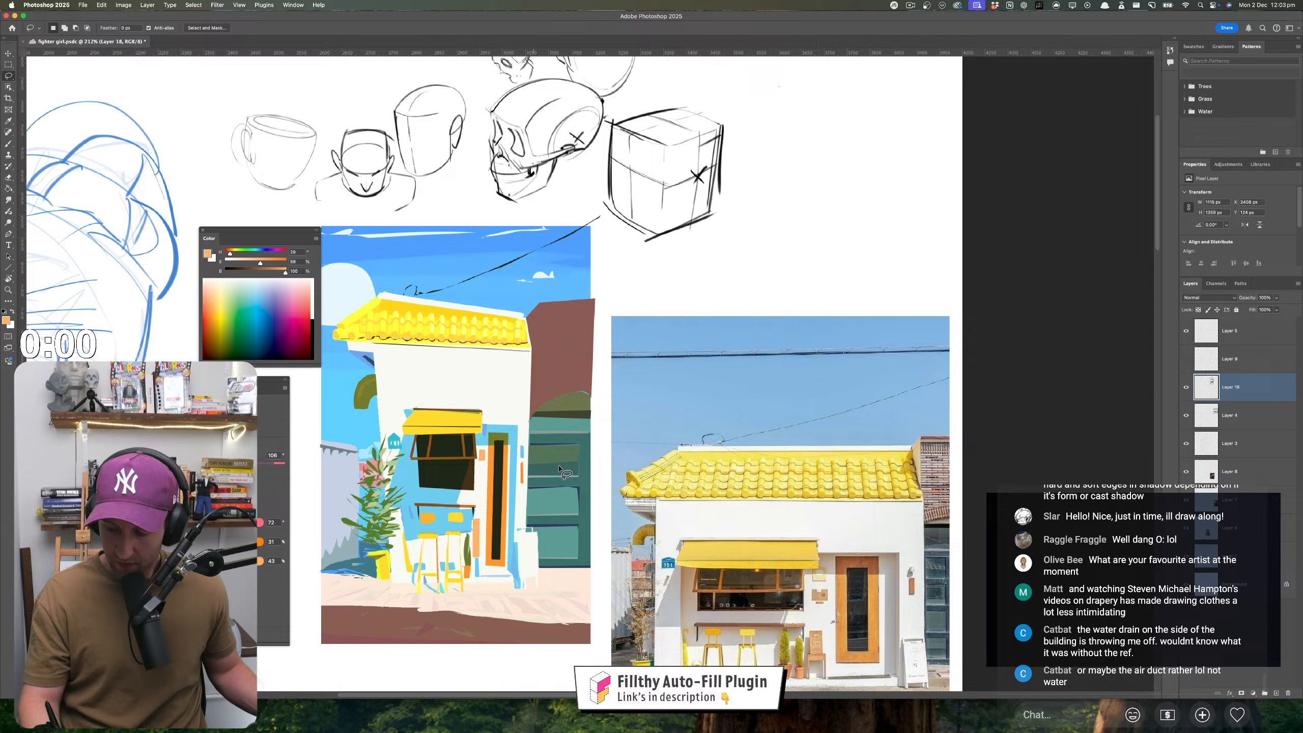
left_click(484, 466, "alt")
left_click(484, 473, "alt")
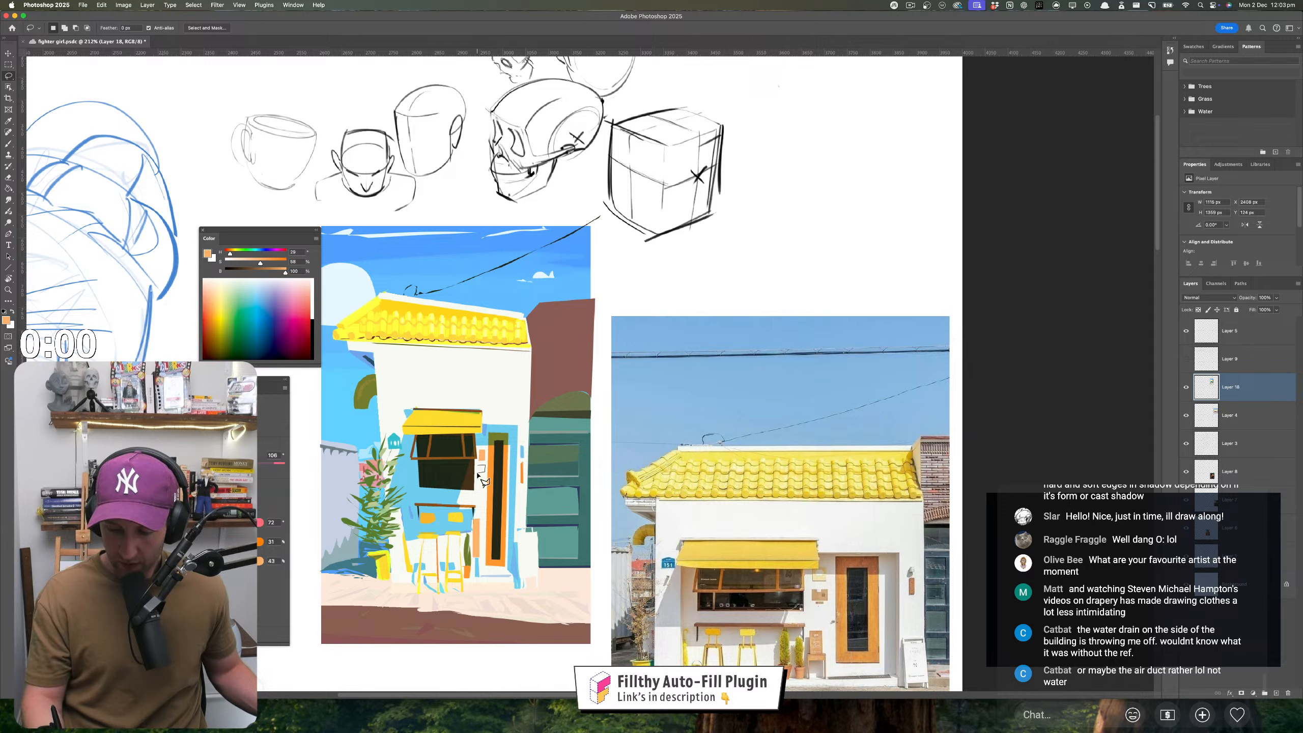
left_click(476, 467, "alt")
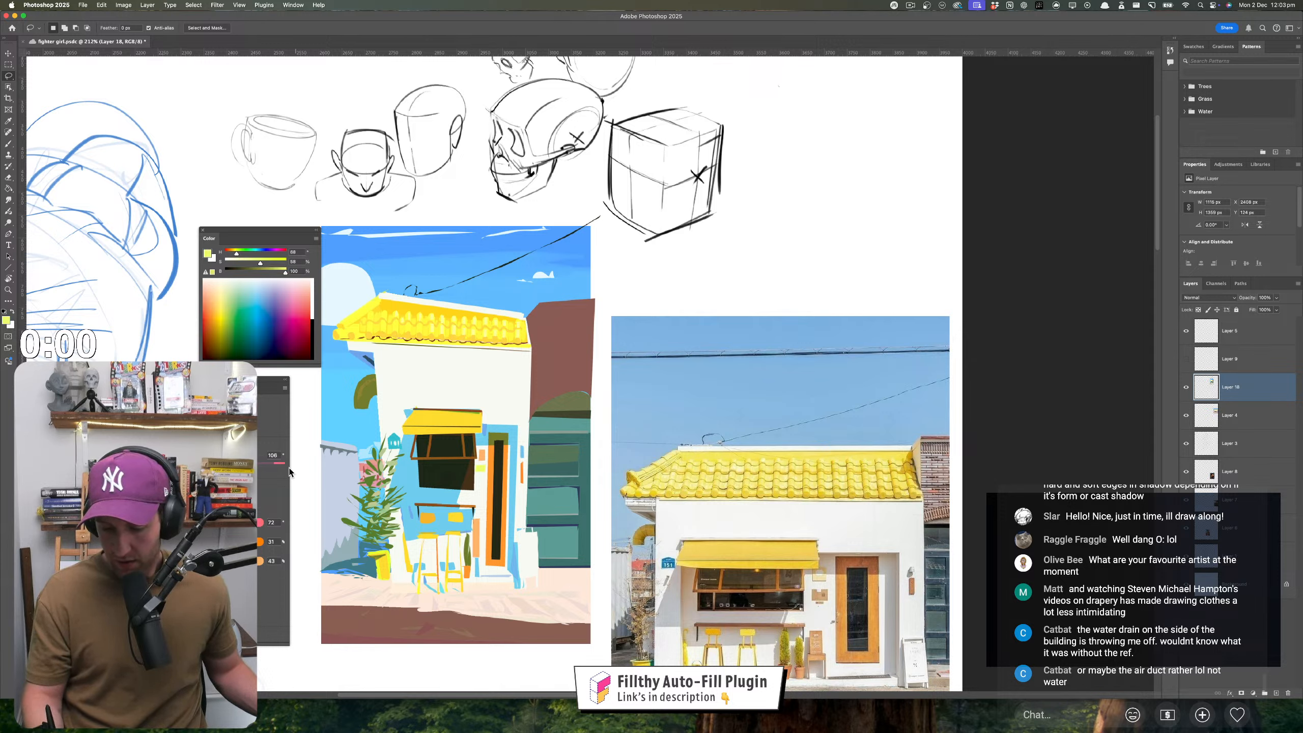
- Set the fill plugin's variation value to 25 and add another small lassoed notice shape beneath the yellow-green one
left_click(151, 463)
left_click_drag(151, 463, 147, 463)
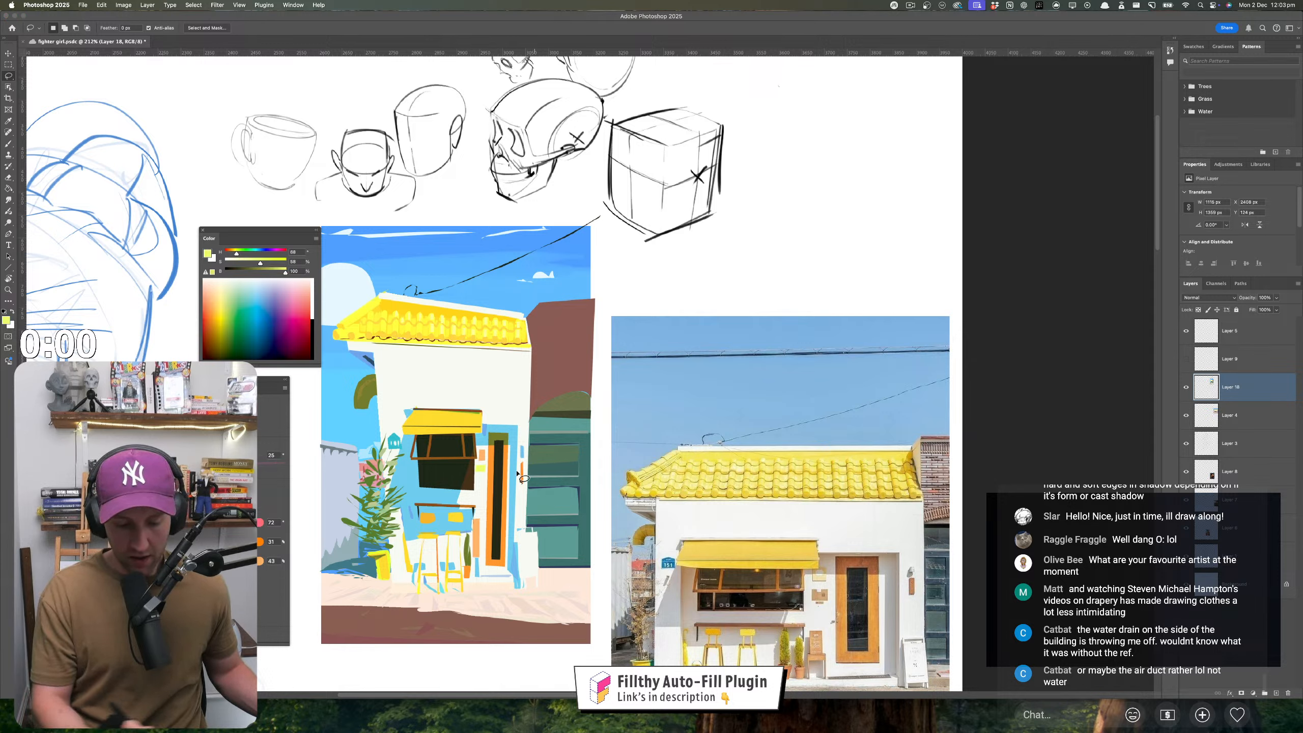
left_click(485, 479, "alt")
left_click(478, 480, "alt")
- Sample the door glass's dark green-black and add thin lassoed marks around the small notices beside the door
key("super+space")
mouse_move(448, 521)
left_mouse_down()
mouse_move(416, 522)
mouse_move(505, 505)
left_mouse_up()
mouse_move(490, 496)
left_mouse_down()
mouse_move(524, 485)
mouse_move(442, 472)
left_mouse_up()
left_click(516, 483, "super")
key("i")
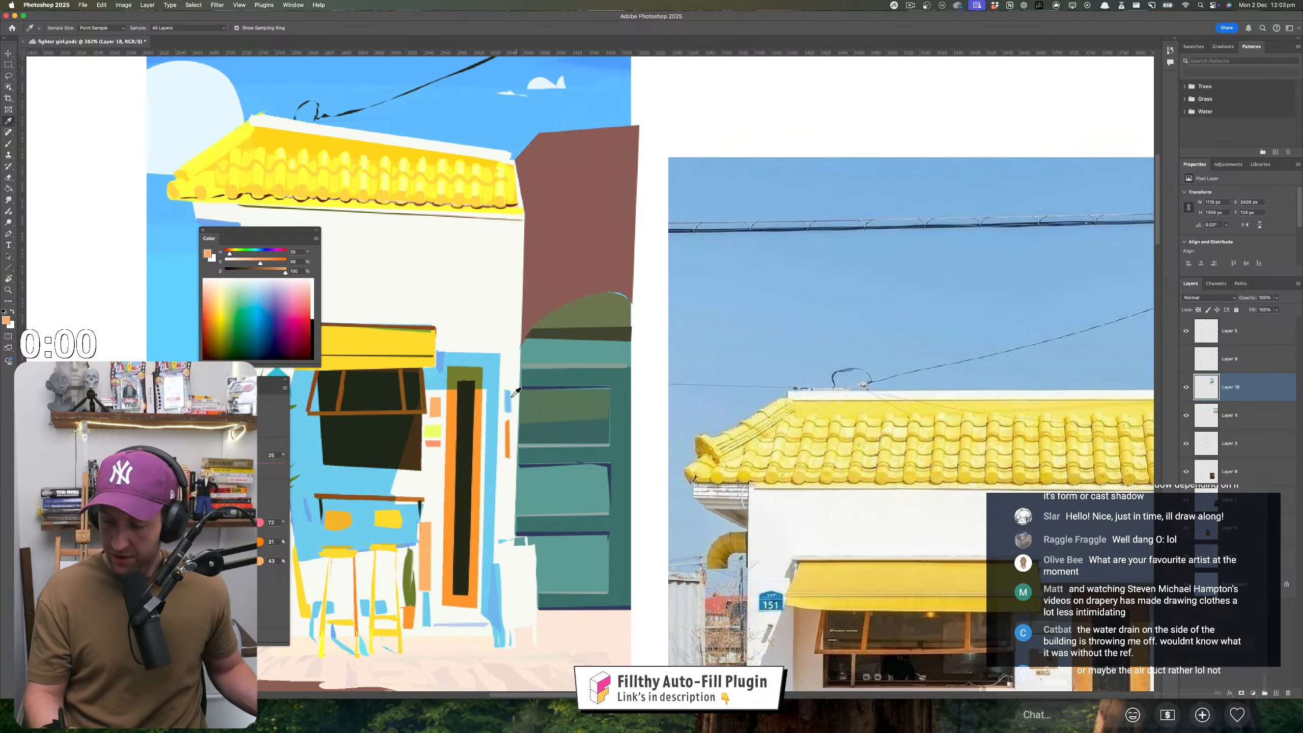
left_click(466, 381)
key("l")
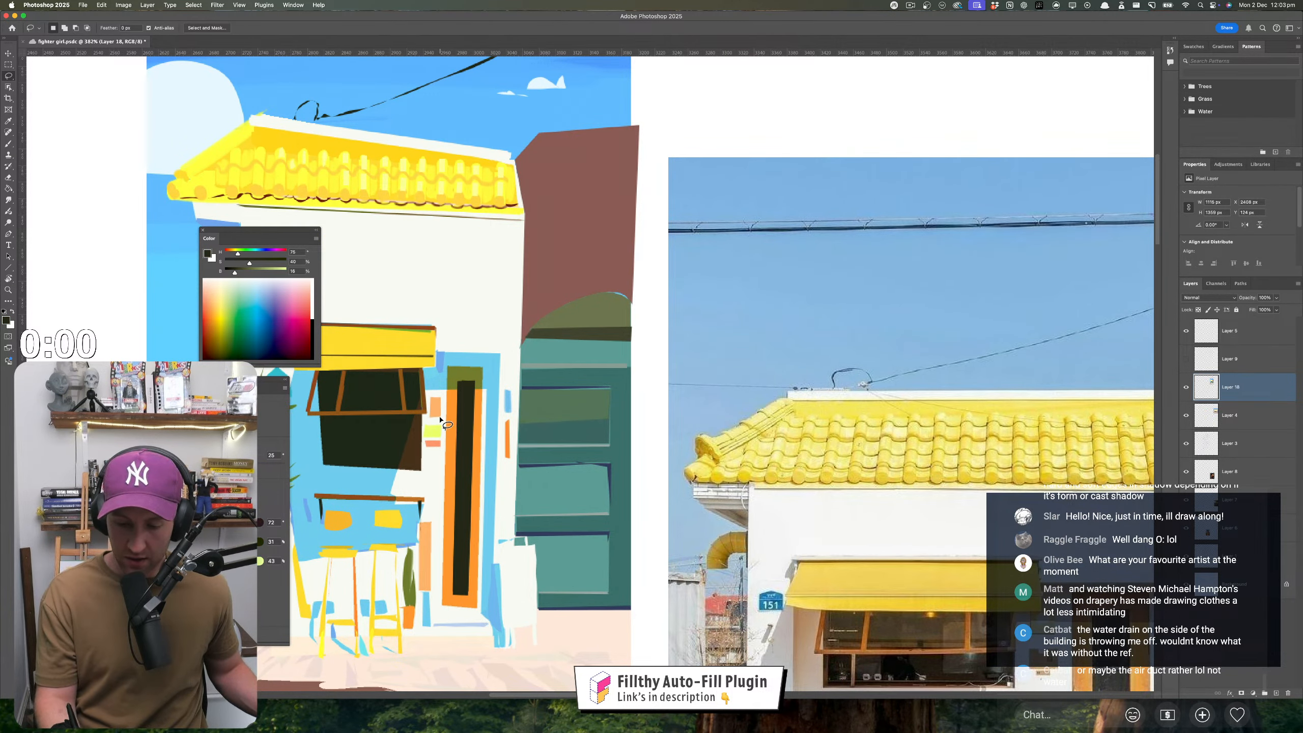
mouse_move(433, 420)
left_mouse_down()
mouse_move(423, 436)
mouse_move(439, 443)
mouse_move(426, 450)
left_mouse_up()
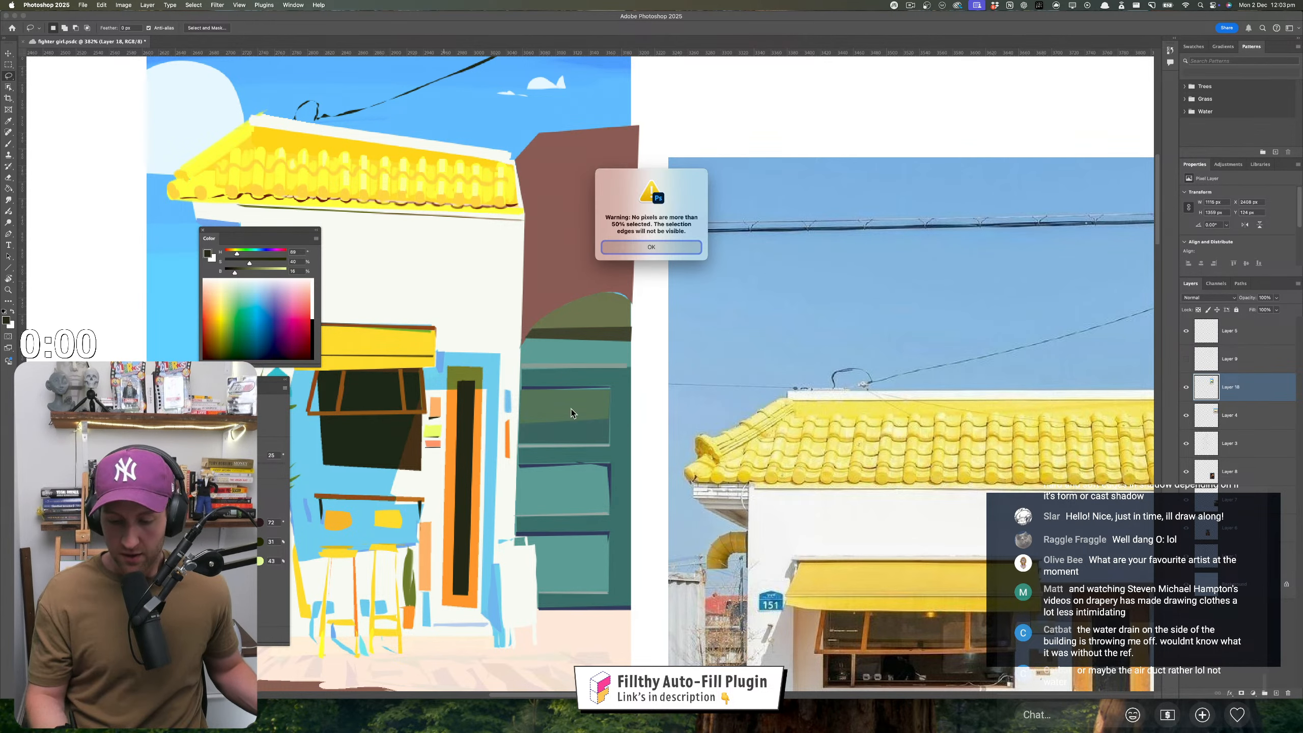
key("z")
left_click_drag(462, 506, 457, 436)
mouse_move(460, 490)
left_mouse_down()
mouse_move(435, 487)
mouse_move(467, 491)
left_mouse_up()
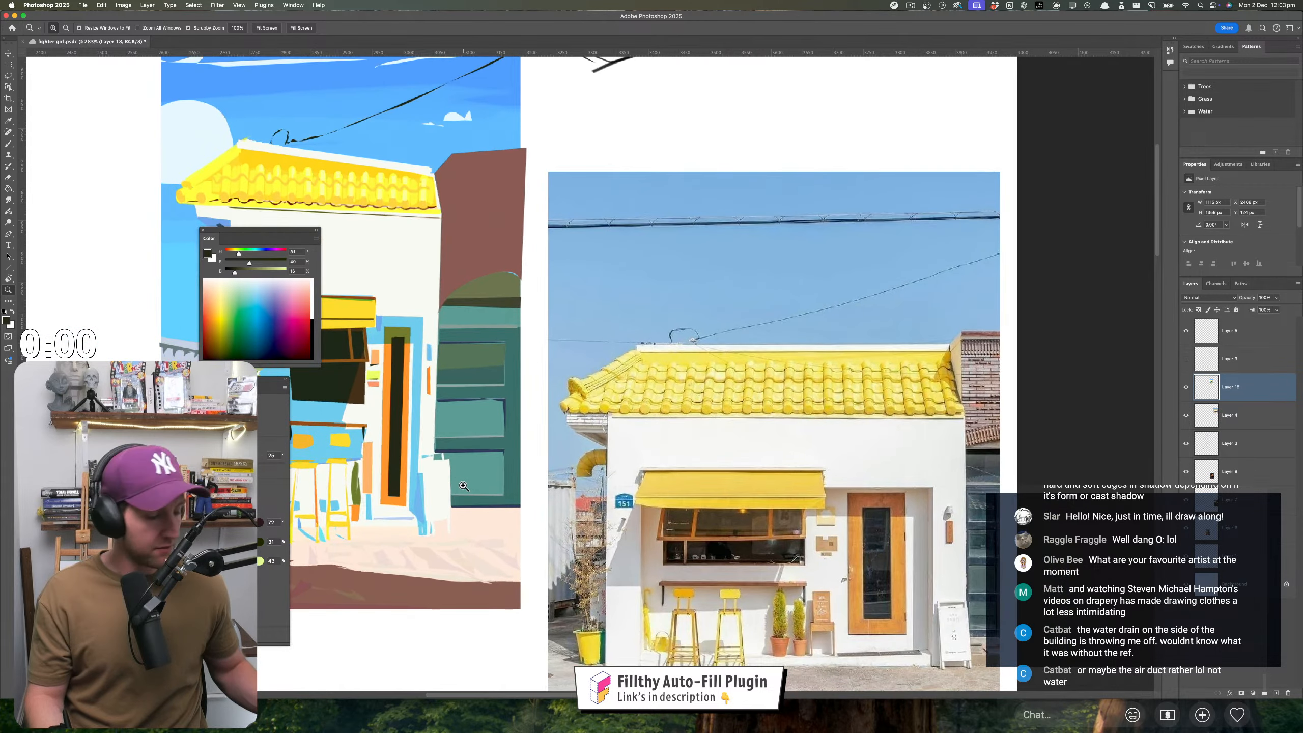
- Sample the off-white of the sandwich board beside the door, darken it slightly, and add small lassoed details on the board
key("l")
key("i")
left_click(436, 487)
key("l")
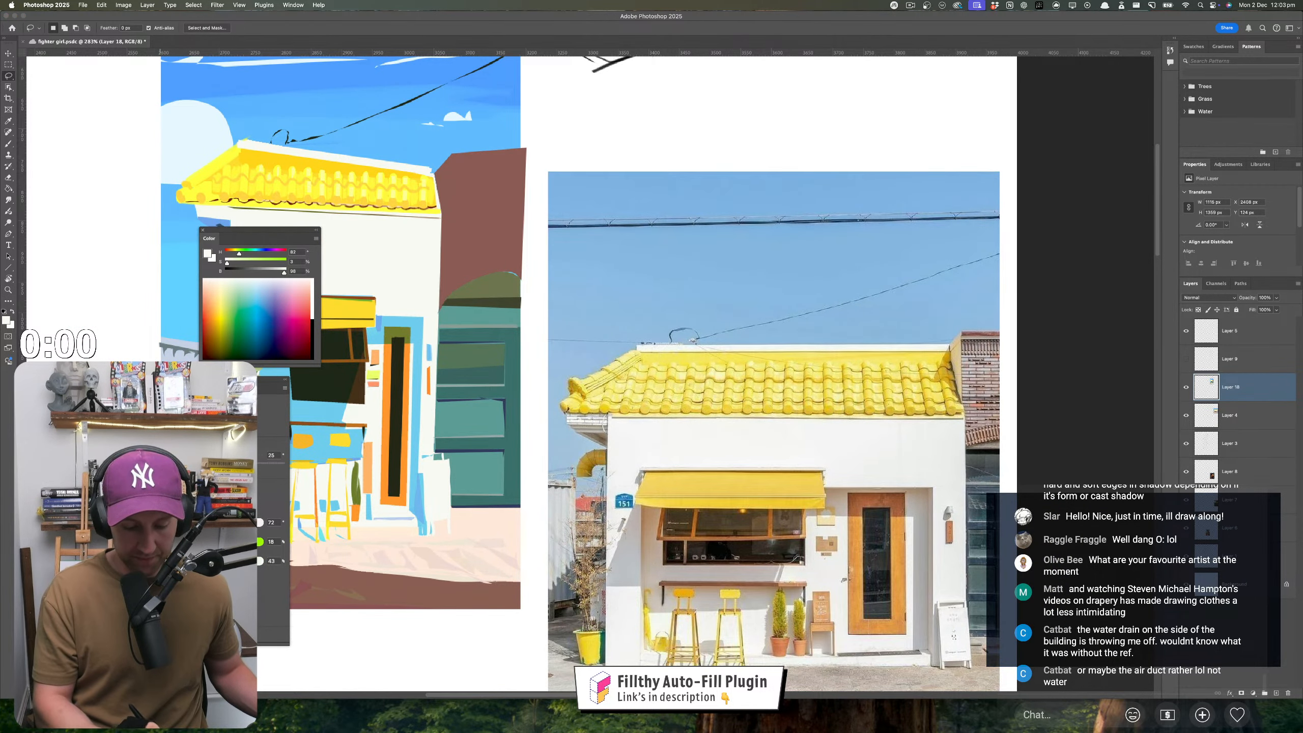
left_click_drag(227, 263, 278, 272)
scroll(403, 454, "down", 3)
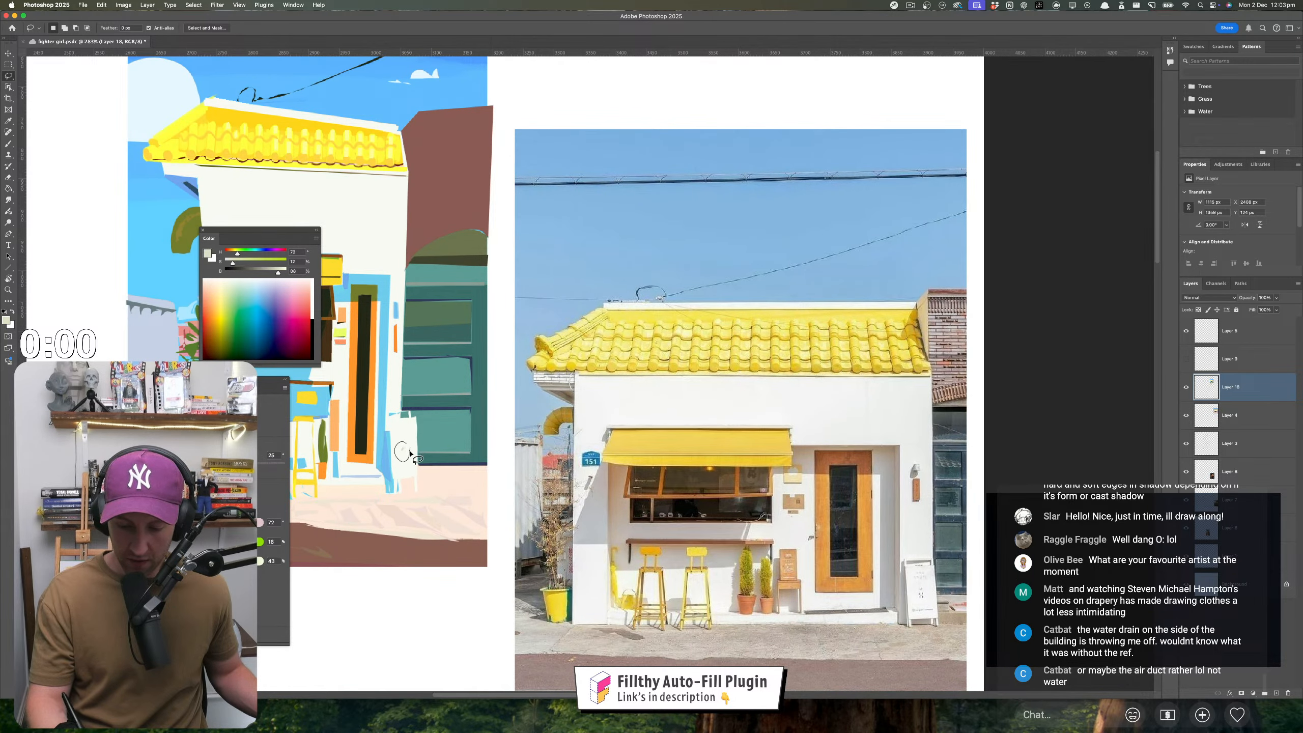
mouse_move(398, 429)
left_mouse_down()
mouse_move(429, 453)
mouse_move(404, 469)
mouse_move(419, 499)
left_mouse_up()
key("z")
left_click_drag(419, 499, 448, 497)
mouse_move(448, 498)
left_mouse_down()
mouse_move(426, 502)
mouse_move(555, 525)
left_mouse_up()
mouse_move(494, 497)
left_mouse_down()
mouse_move(468, 471)
mouse_move(456, 477)
left_mouse_up()
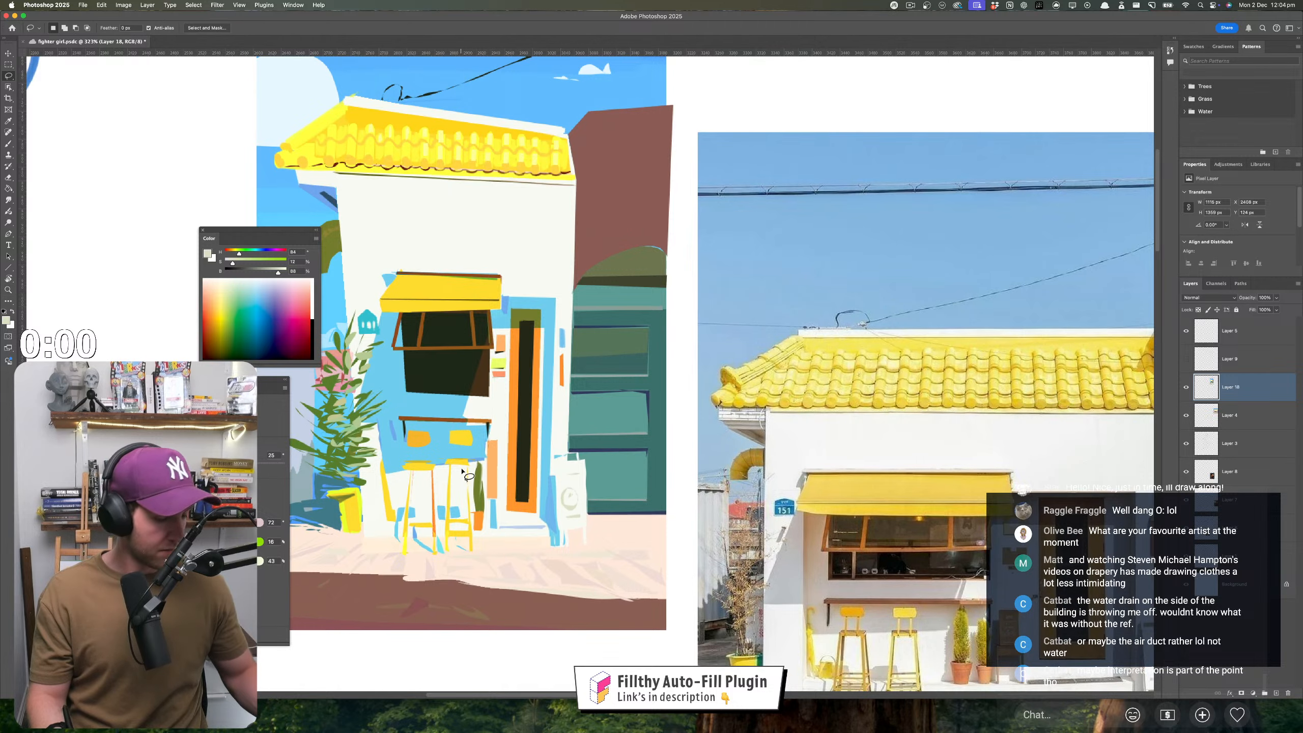
- Sample the light blue of the shaded wall, adjust its tone, and add small lassoed marks on the wall behind the stools
key("i")
left_click(395, 467)
key("l")
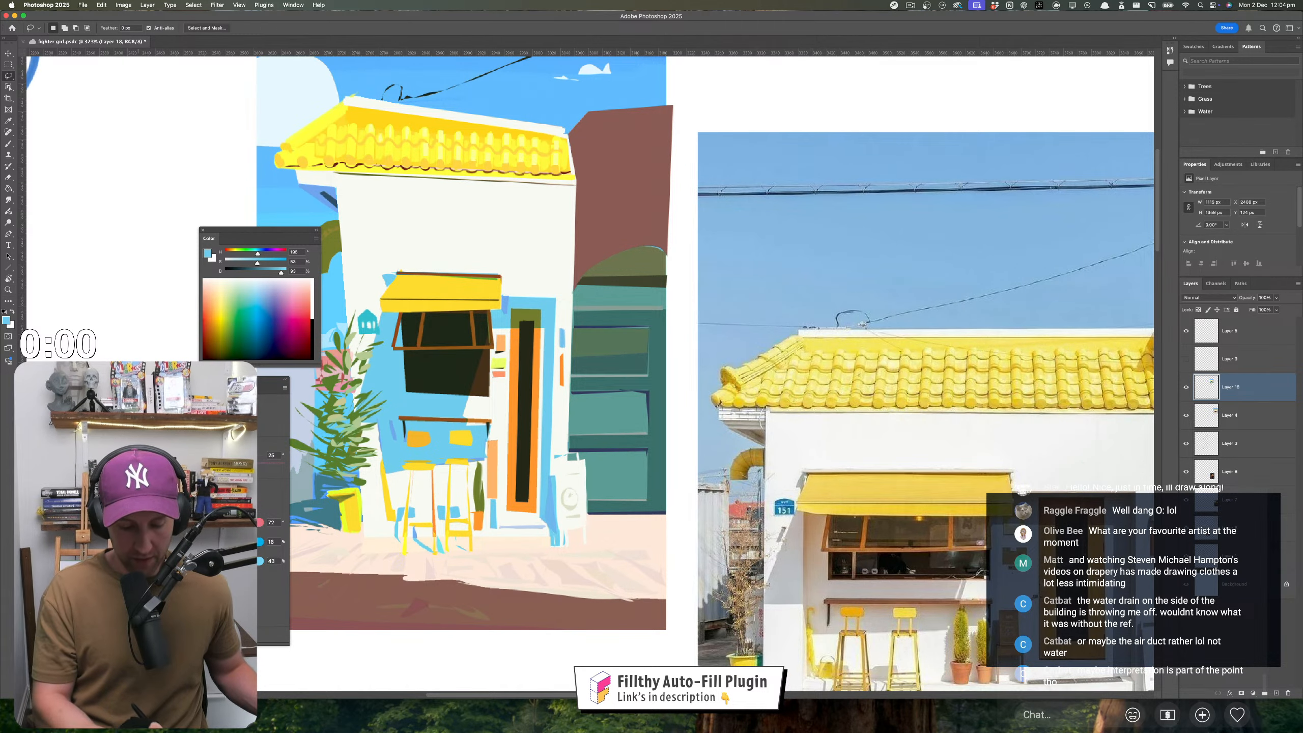
left_click(138, 472)
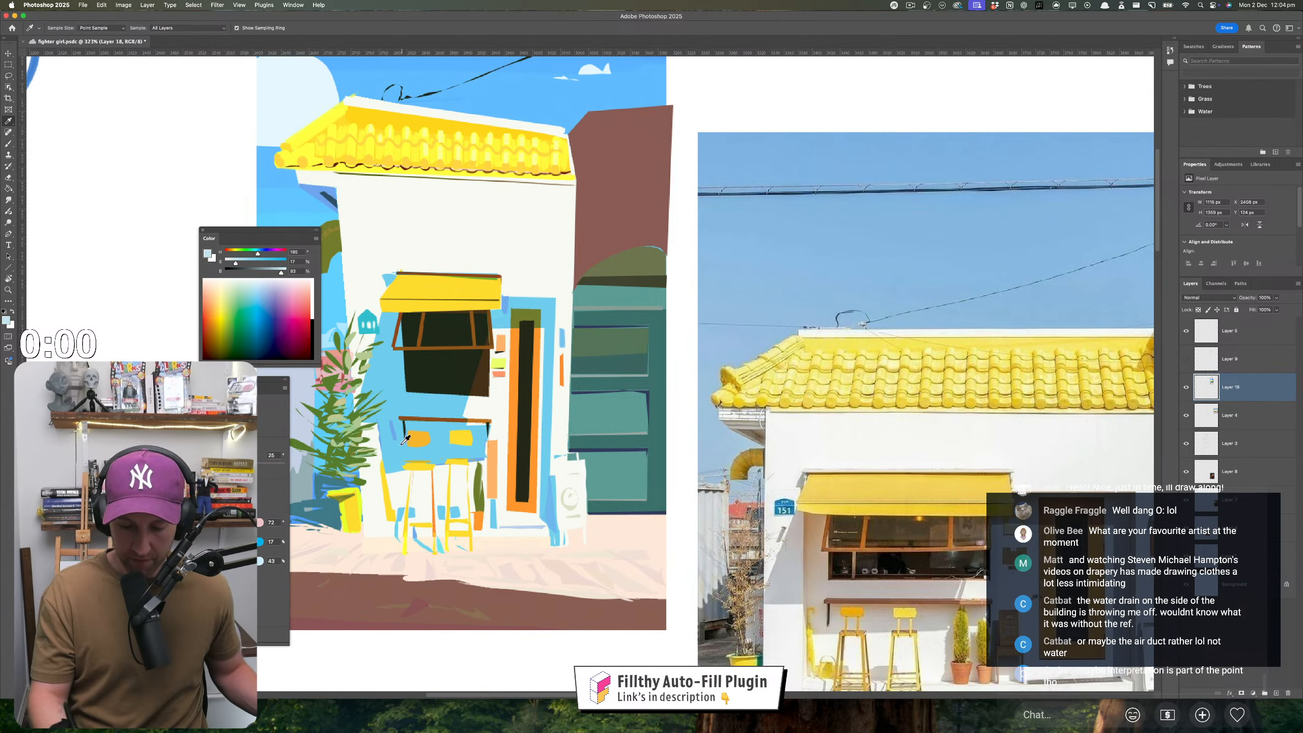
left_click(257, 264)
left_click_drag(257, 265, 261, 253)
left_click_drag(392, 456, 411, 454)
left_click(647, 251)
left_click_drag(451, 402, 427, 418)
- Sample the light sky blue beside the curved pipe, lower its brightness to 87%, and add a thin lassoed pole above the distant wall
key("i")
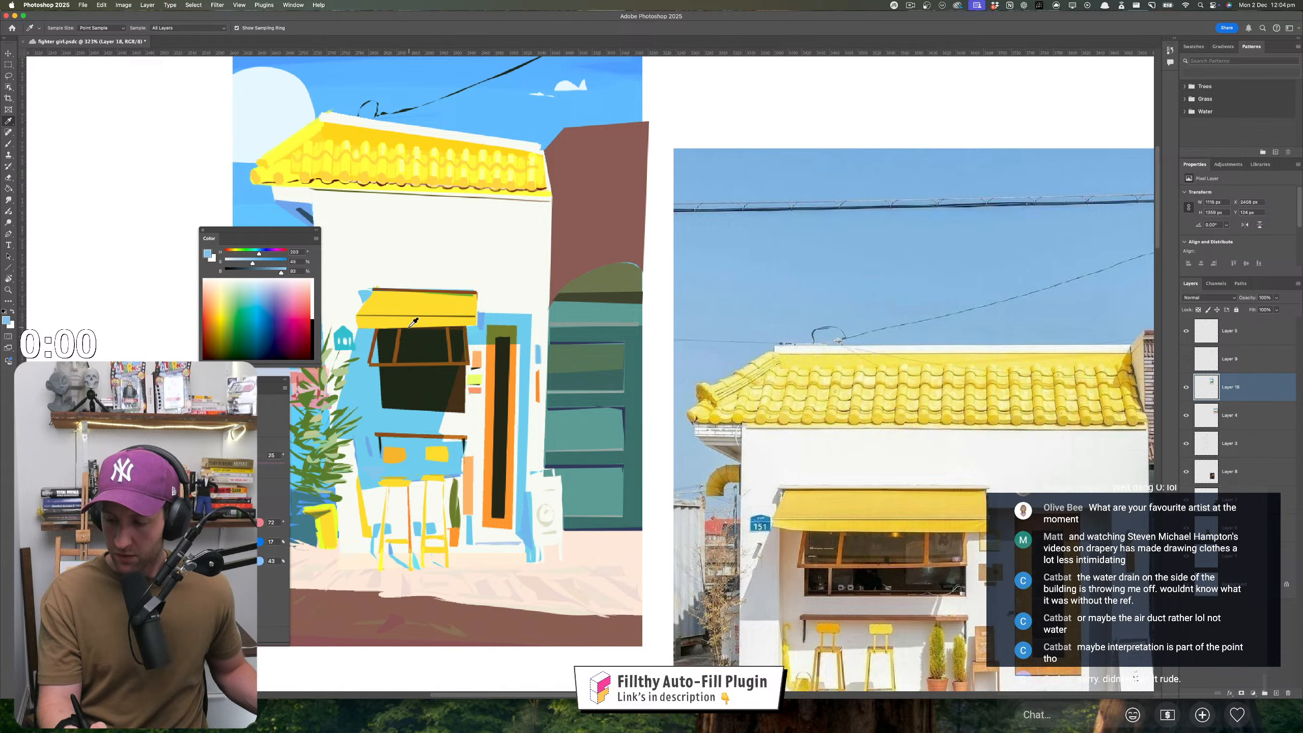
scroll(413, 322, "left", 5)
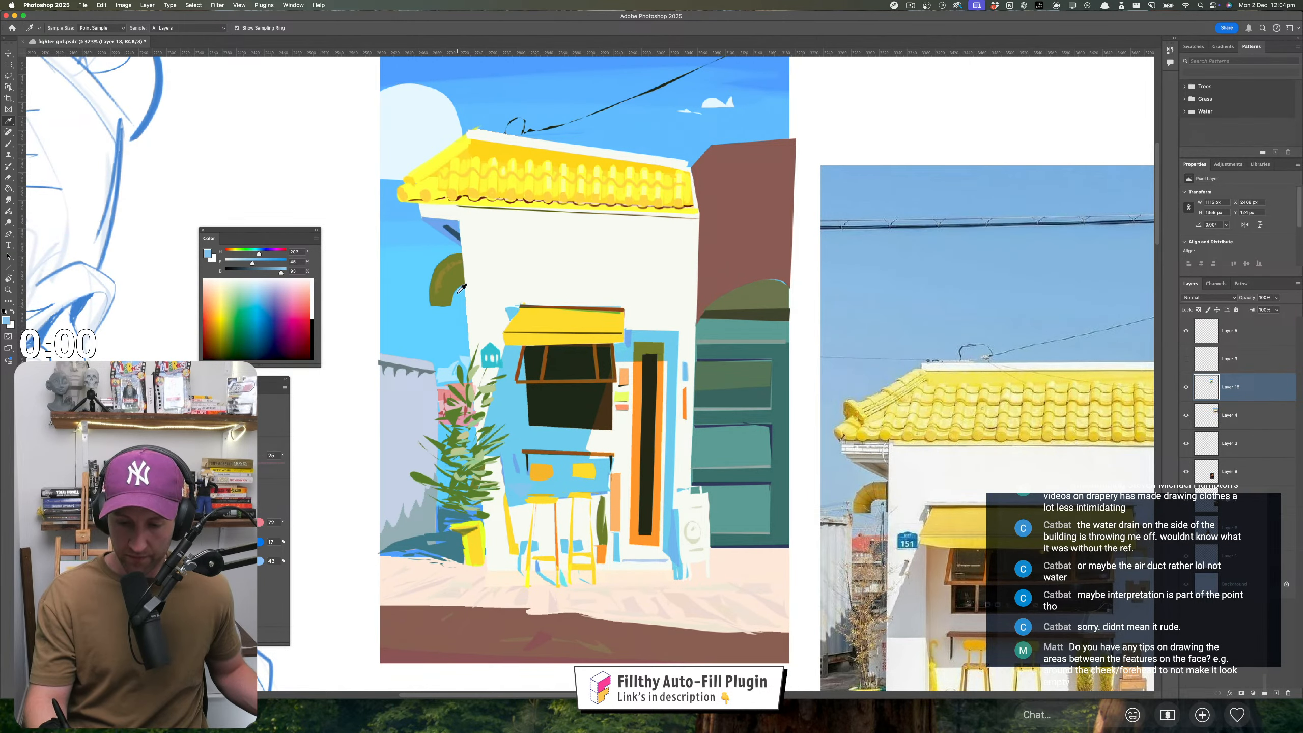
left_click(461, 287)
key("l")
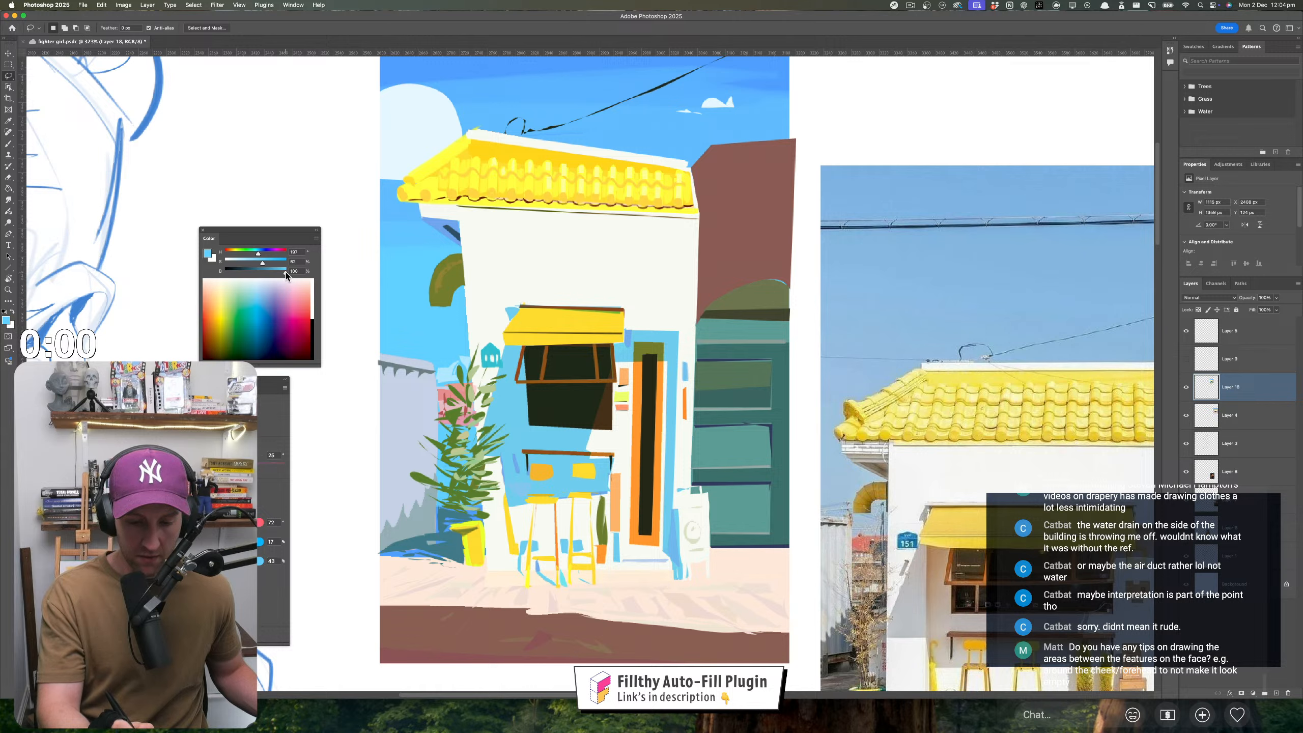
left_click_drag(285, 273, 283, 272)
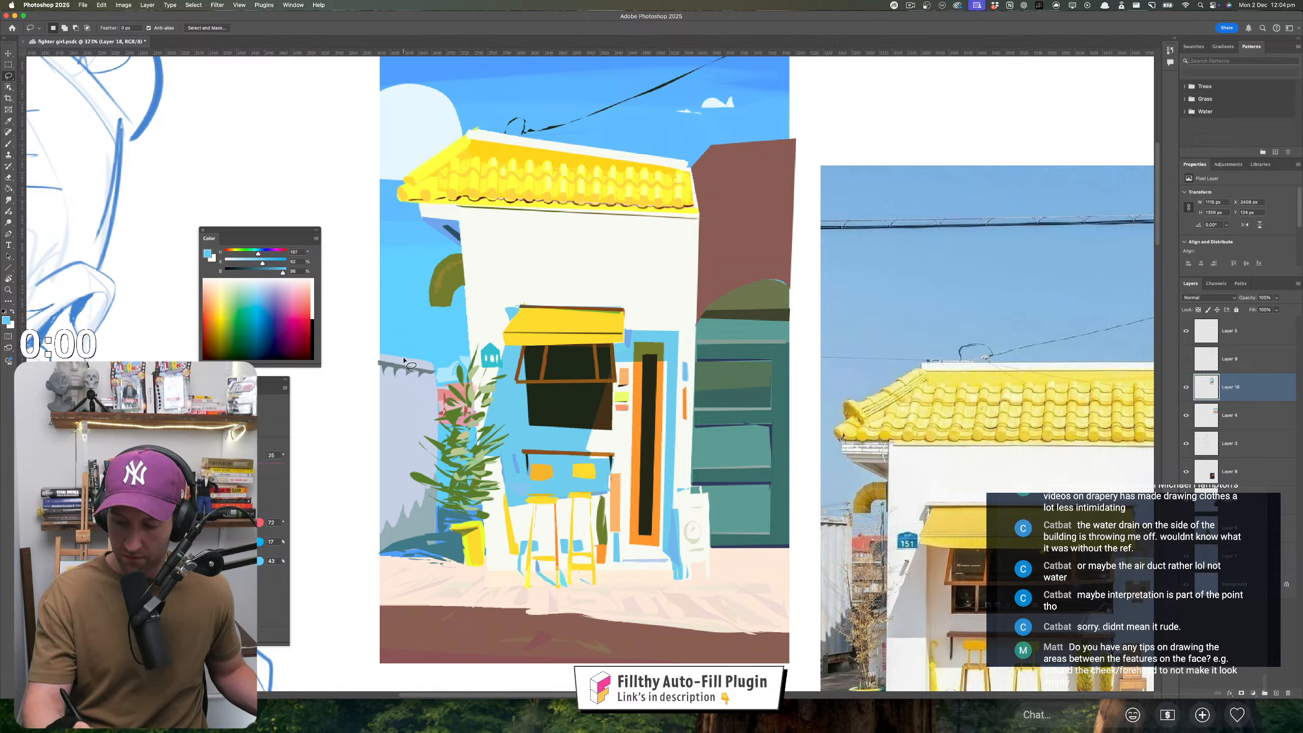
left_click(623, 249)
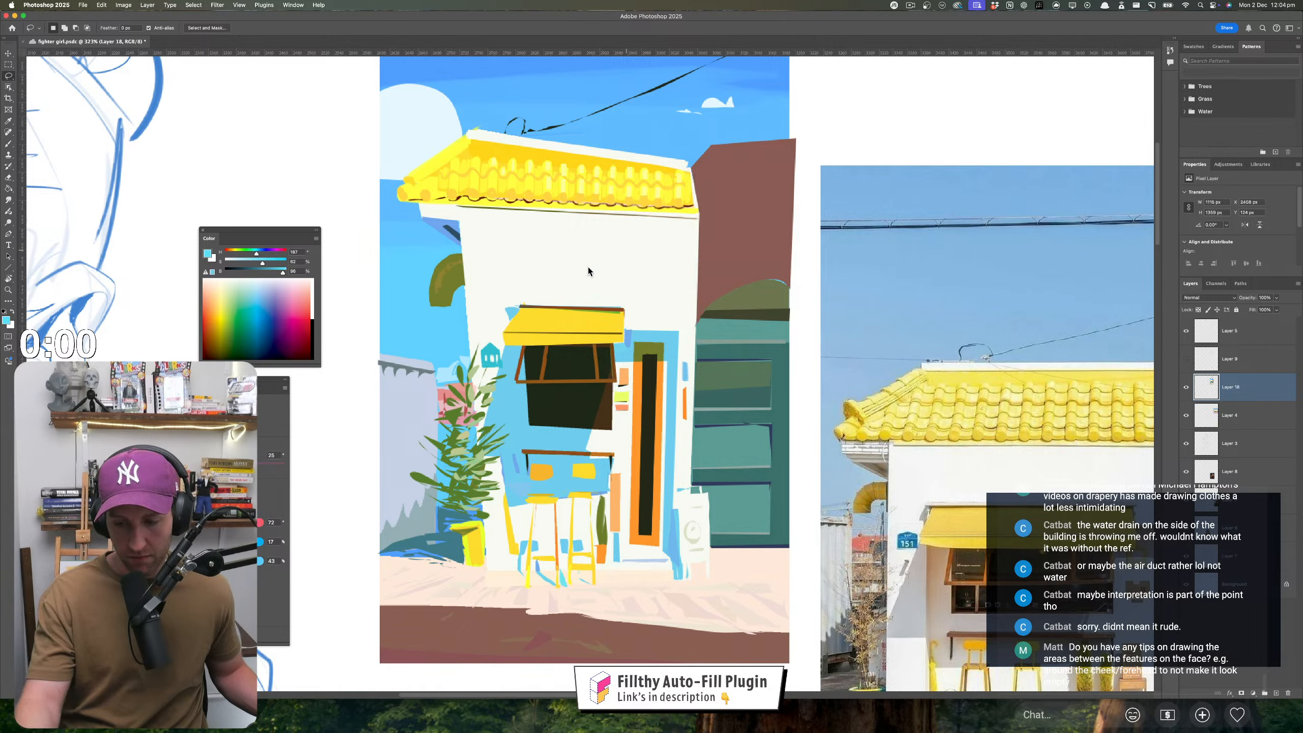
mouse_move(422, 331)
left_mouse_down()
mouse_move(425, 362)
mouse_move(431, 329)
left_mouse_up()
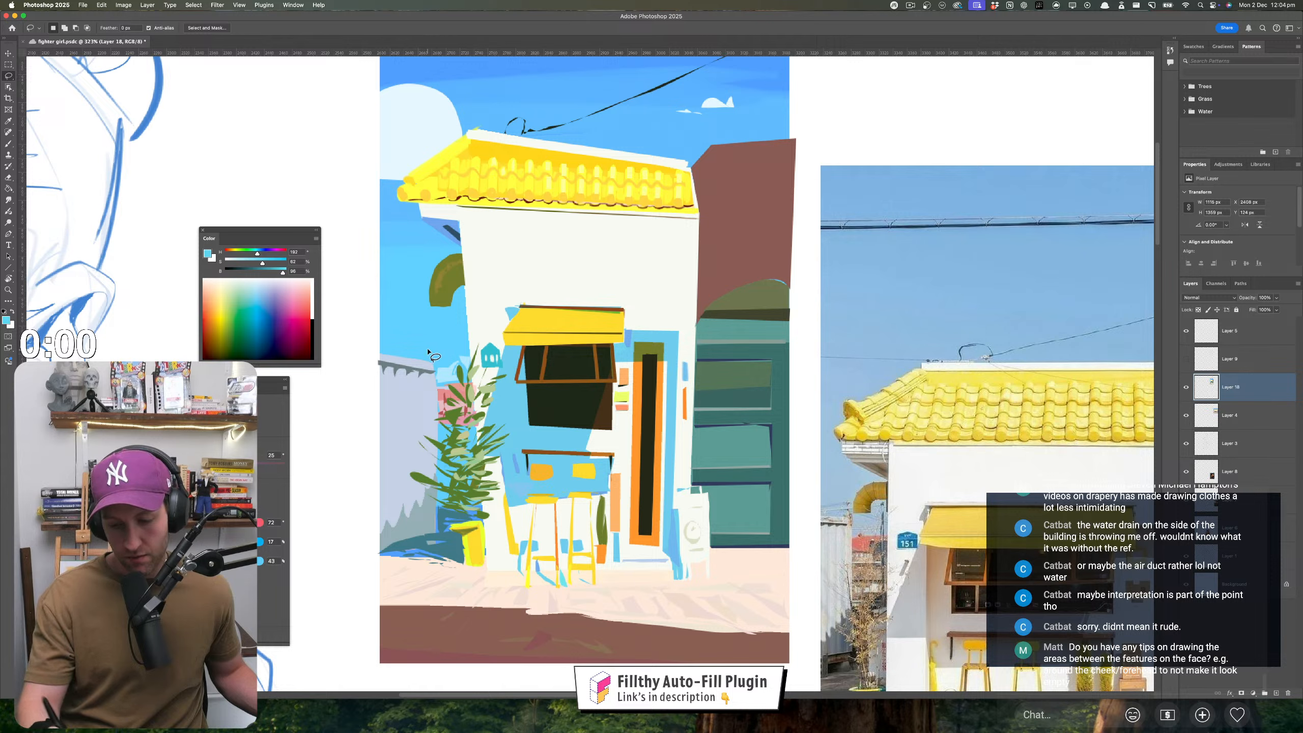
left_click_drag(290, 275, 278, 272)
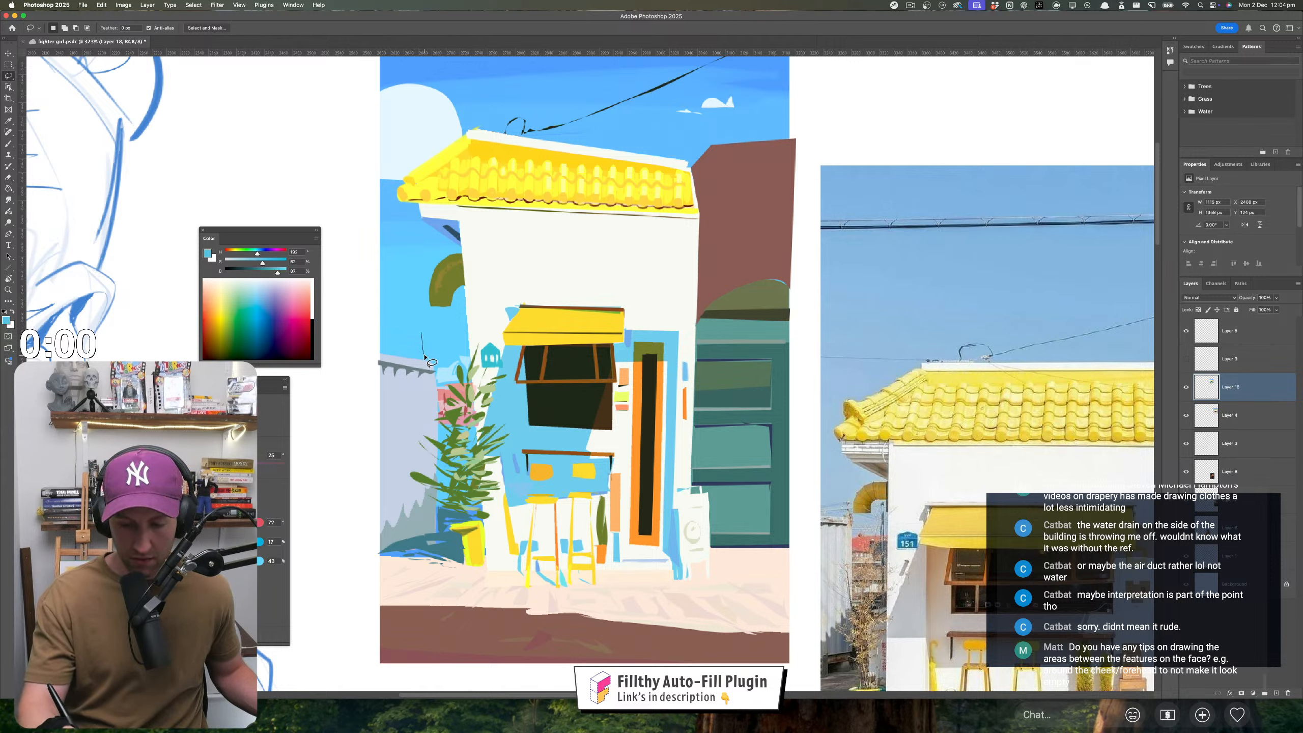
key("super+z")
mouse_move(423, 334)
left_mouse_down()
mouse_move(426, 362)
mouse_move(426, 336)
mouse_move(382, 345)
mouse_move(426, 341)
left_mouse_up()
mouse_move(465, 426)
left_mouse_down()
mouse_move(420, 456)
mouse_move(447, 399)
left_mouse_up()
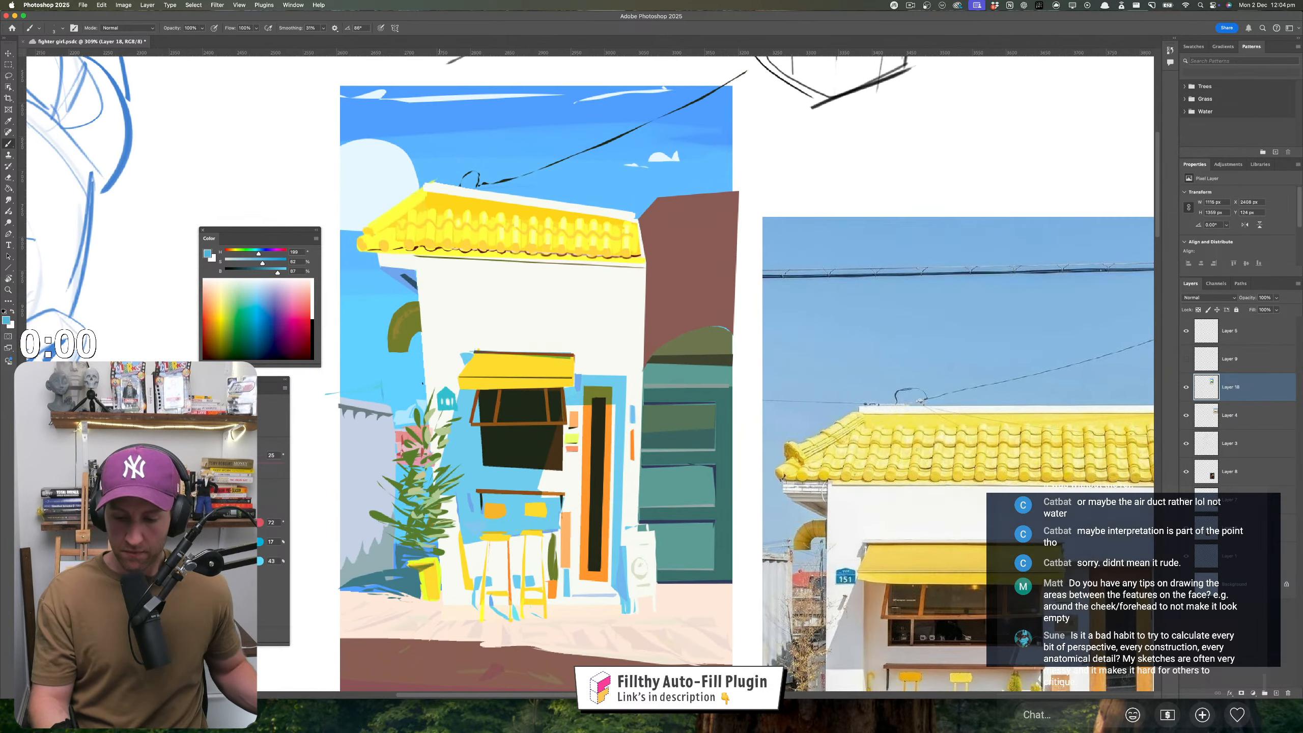
- Add thin lassoed power-line shapes across the lower sky between the distant wall and the building
key("l")
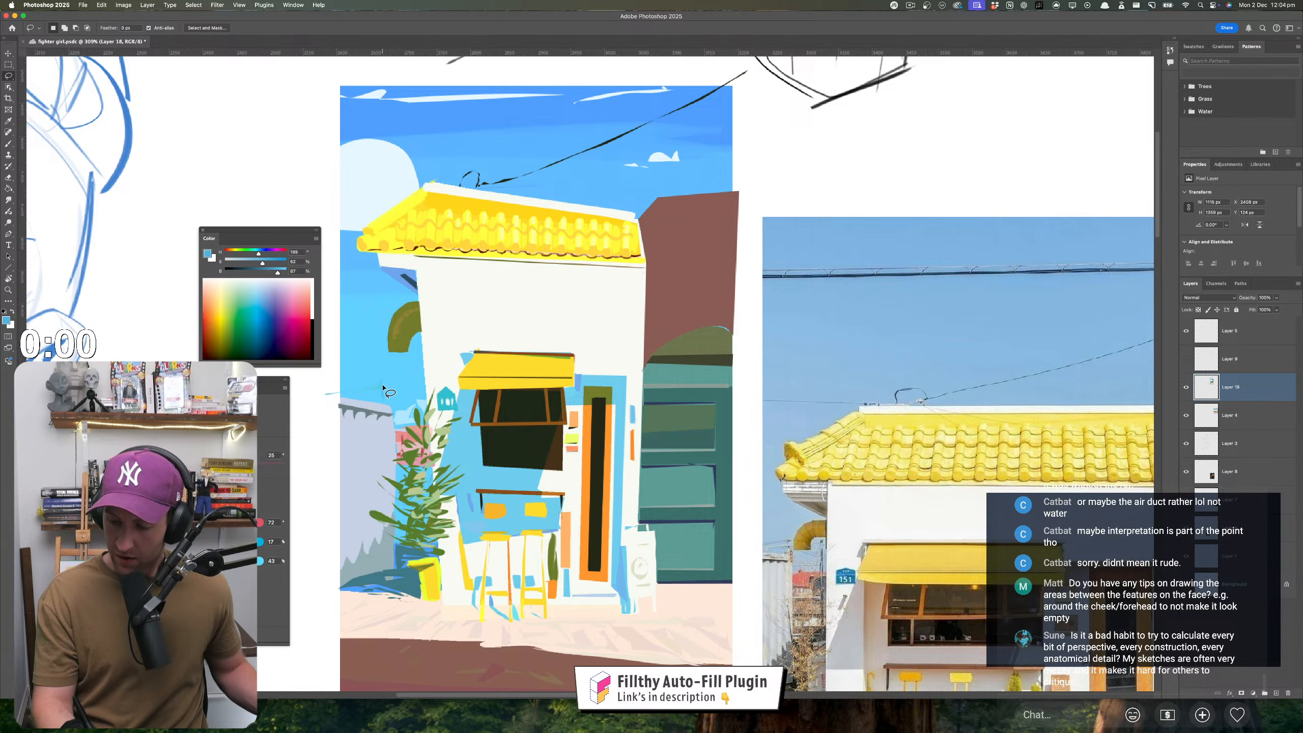
left_click_drag(384, 382, 434, 392)
left_click_drag(468, 485, 451, 484)
mouse_move(445, 454)
left_mouse_down()
mouse_move(414, 437)
mouse_move(441, 436)
mouse_move(412, 386)
left_mouse_up()
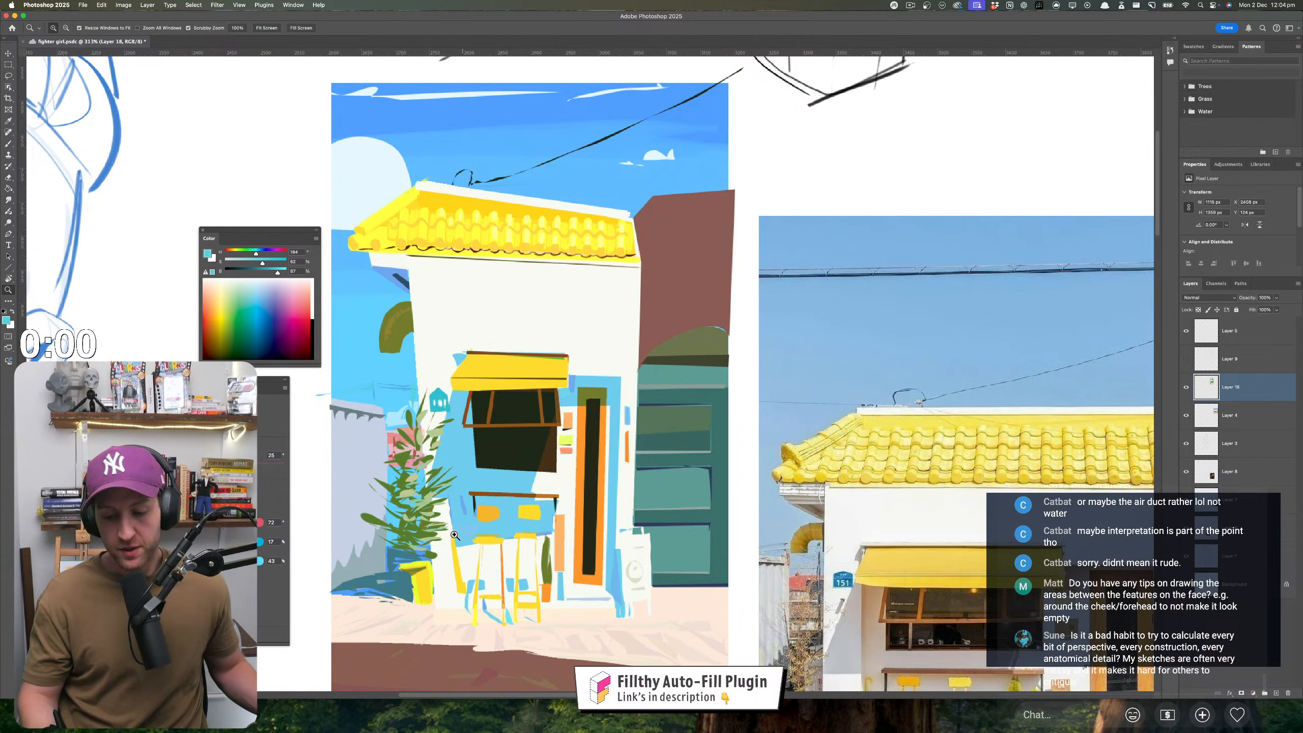
- Check the painting's values against the reference photo in greyscale proof view and return to the colour view
left_click_drag(476, 522, 439, 521)
mouse_move(380, 441)
left_mouse_down()
mouse_move(419, 454)
mouse_move(428, 505)
mouse_move(454, 495)
mouse_move(537, 516)
left_mouse_up()
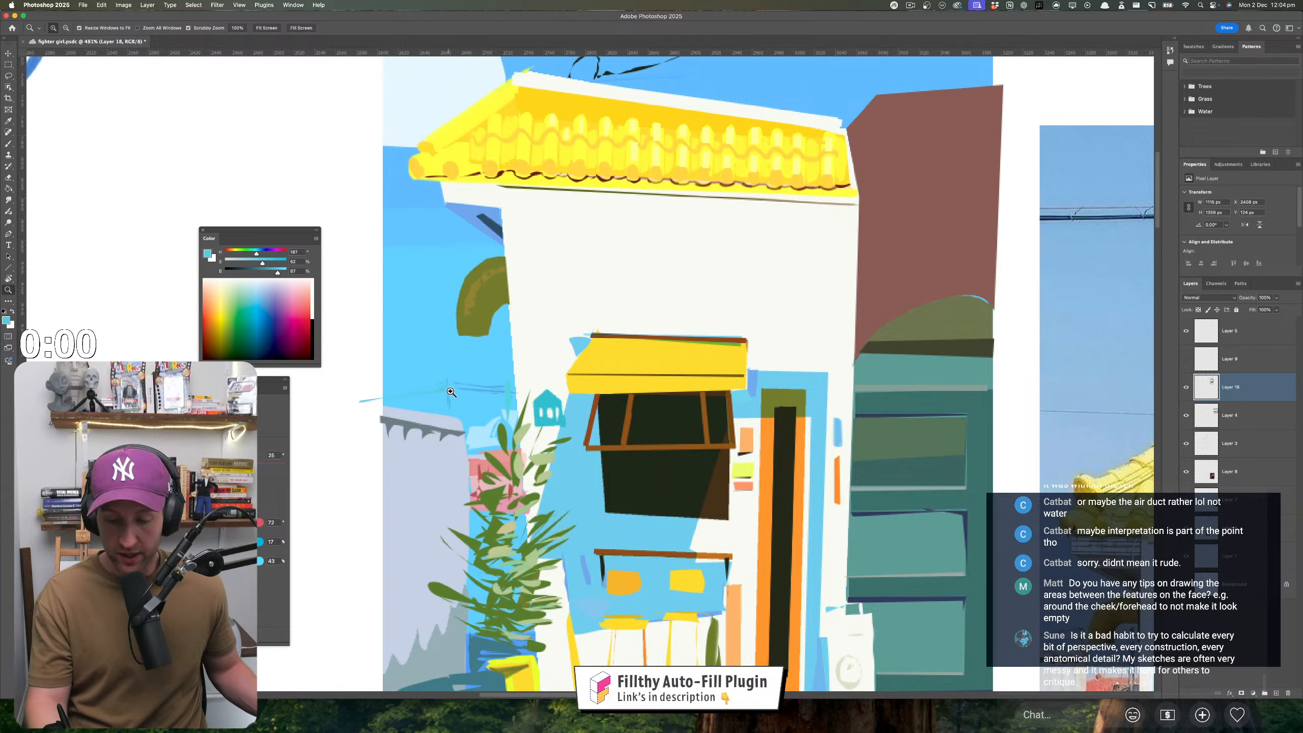
scroll(513, 392, "up", 10)
scroll(513, 392, "right", 6)
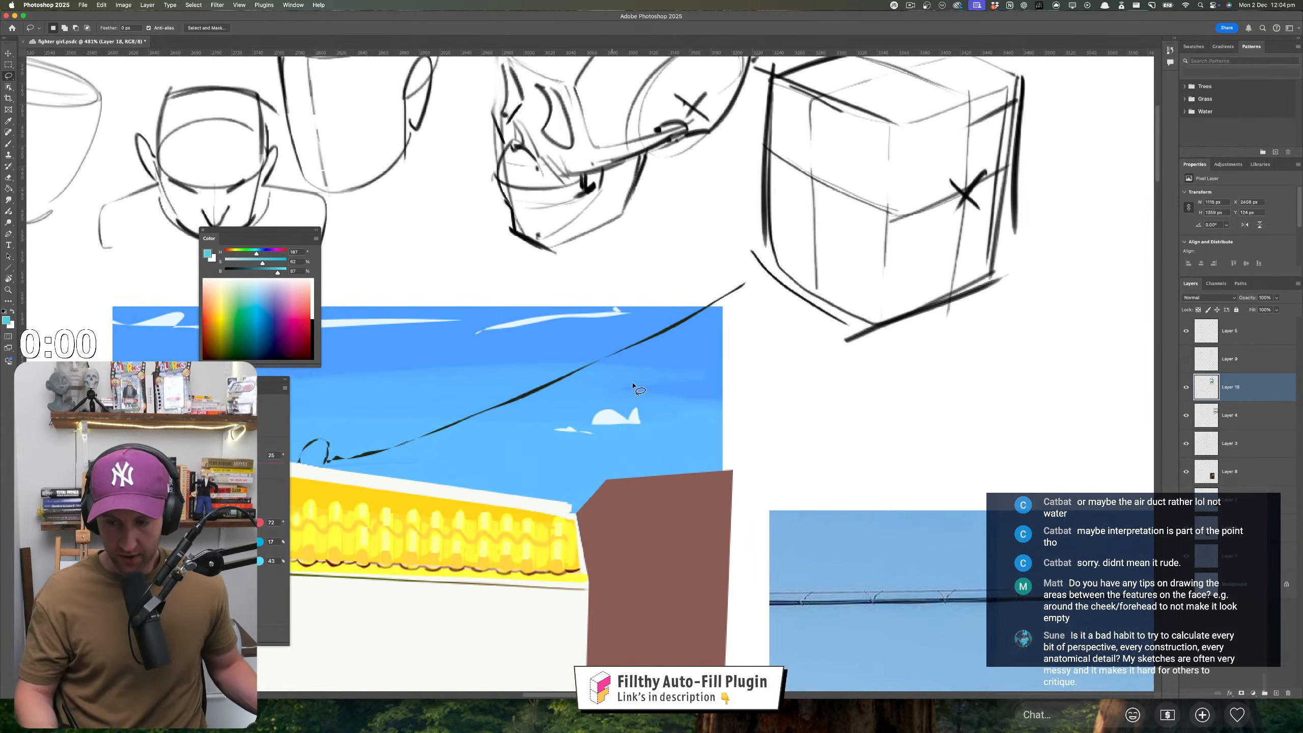
scroll(513, 411, "down", 8)
scroll(513, 411, "left", 8)
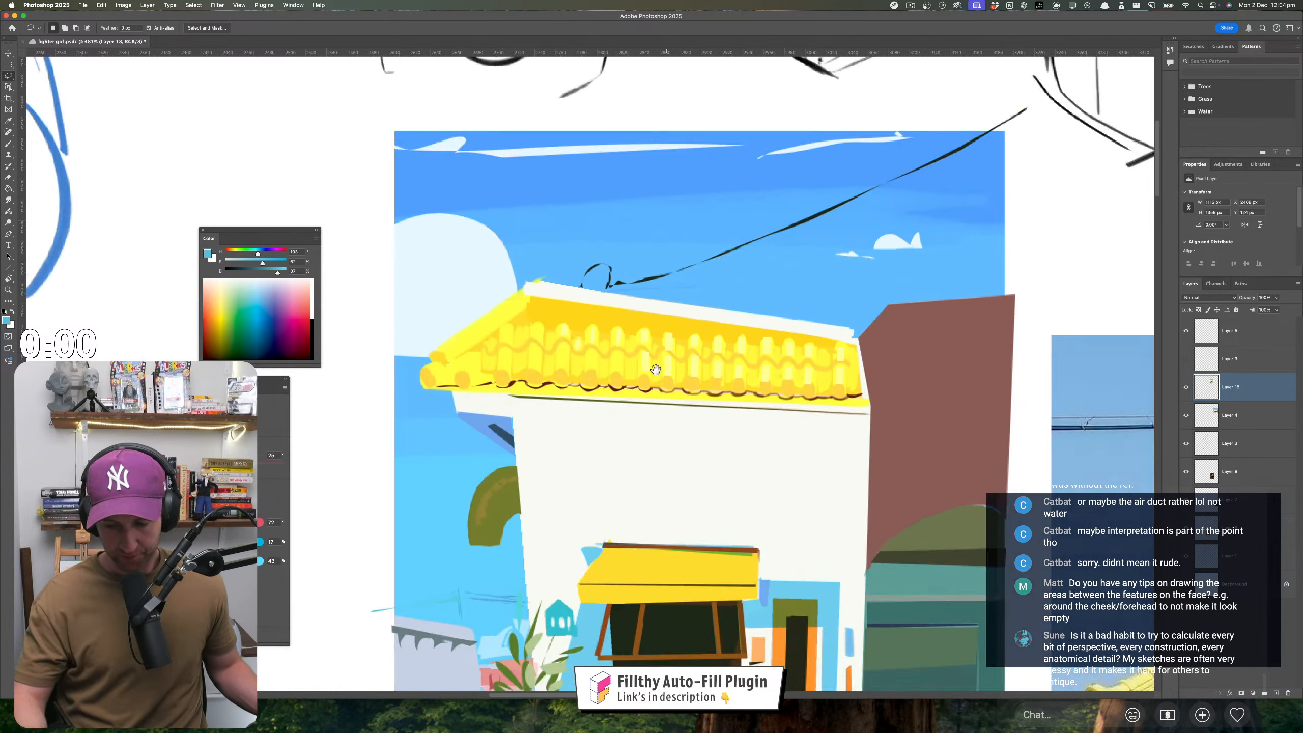
scroll(464, 469, "right", 5)
scroll(464, 469, "down", 2)
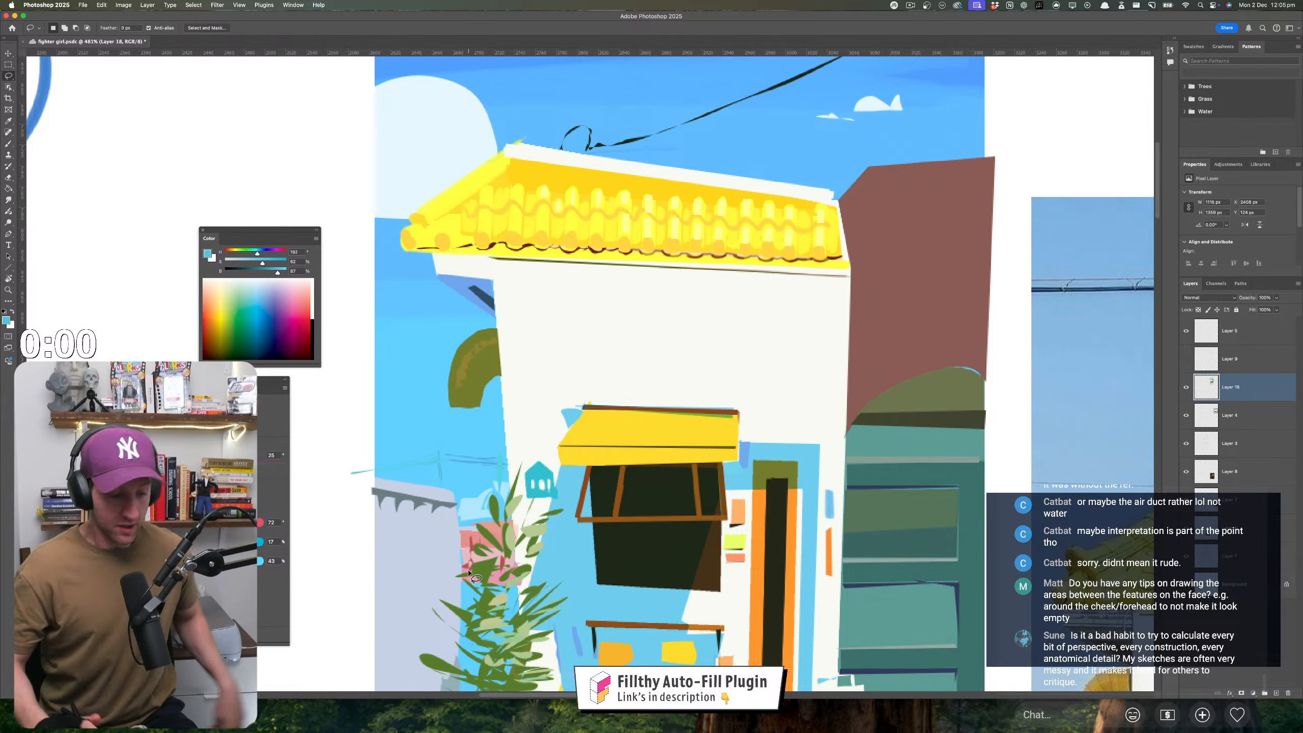
mouse_move(531, 515)
left_mouse_down()
mouse_move(507, 516)
mouse_move(421, 430)
mouse_move(438, 377)
left_mouse_up()
key("super+y")
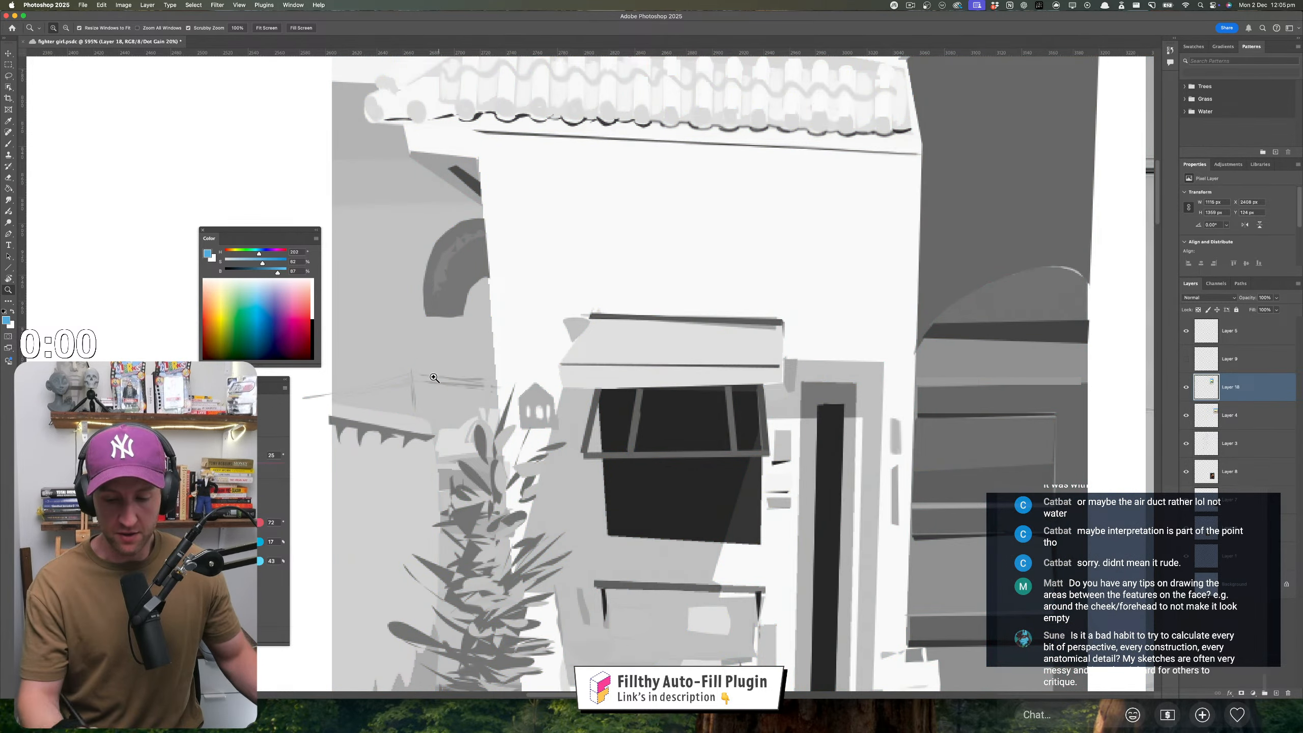
left_click_drag(499, 456, 420, 492)
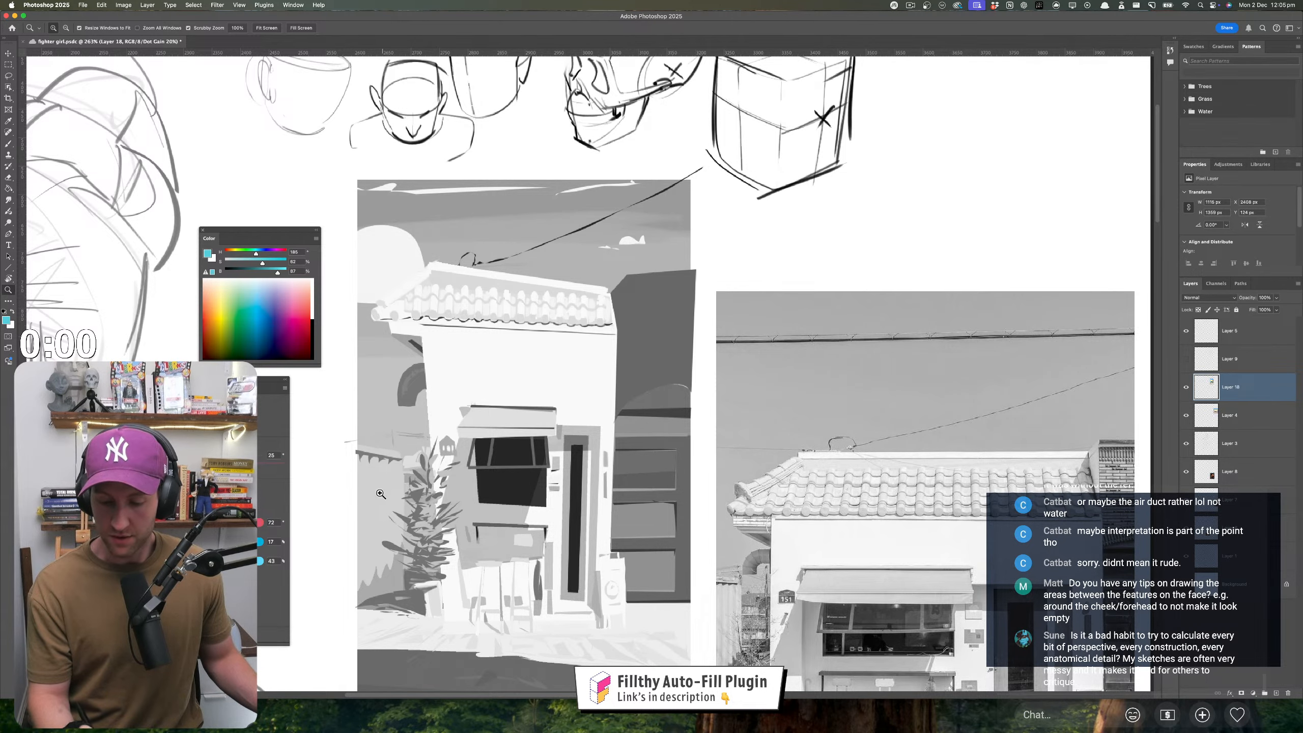
scroll(405, 513, "up", 3)
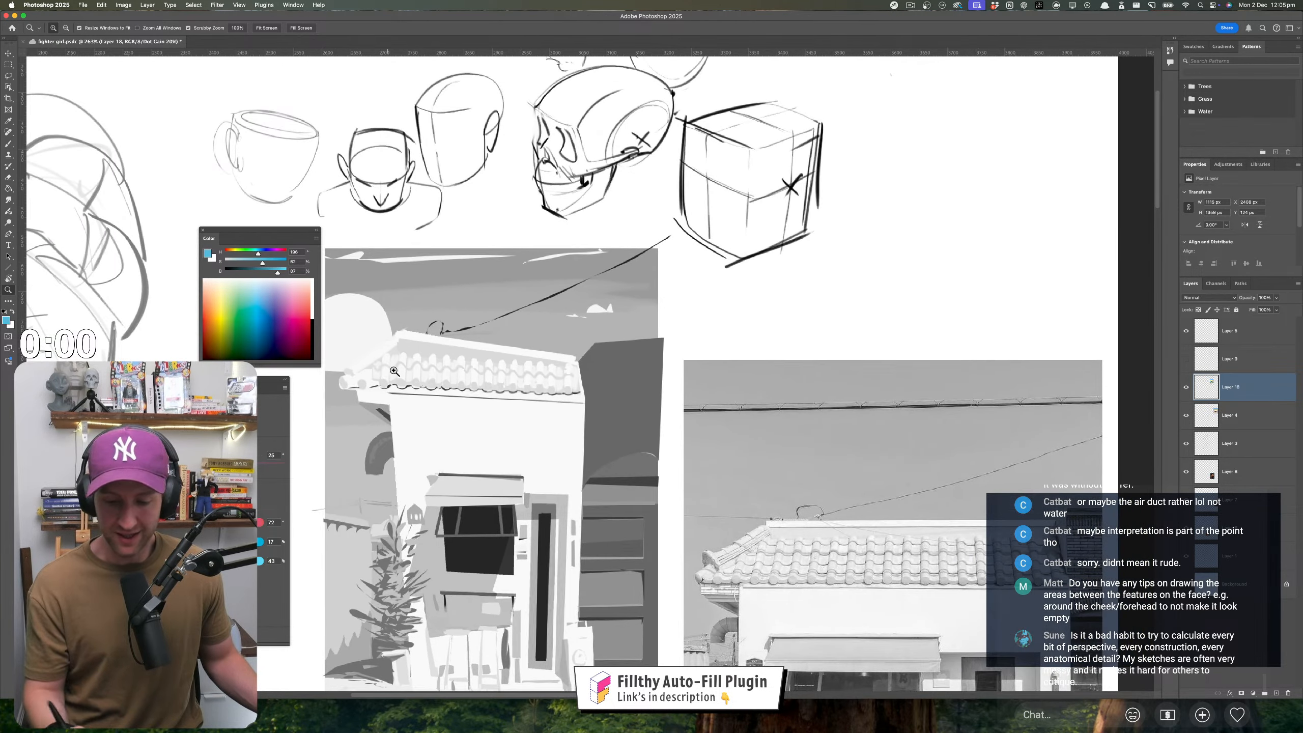
left_click_drag(394, 371, 460, 451)
key("super+y")
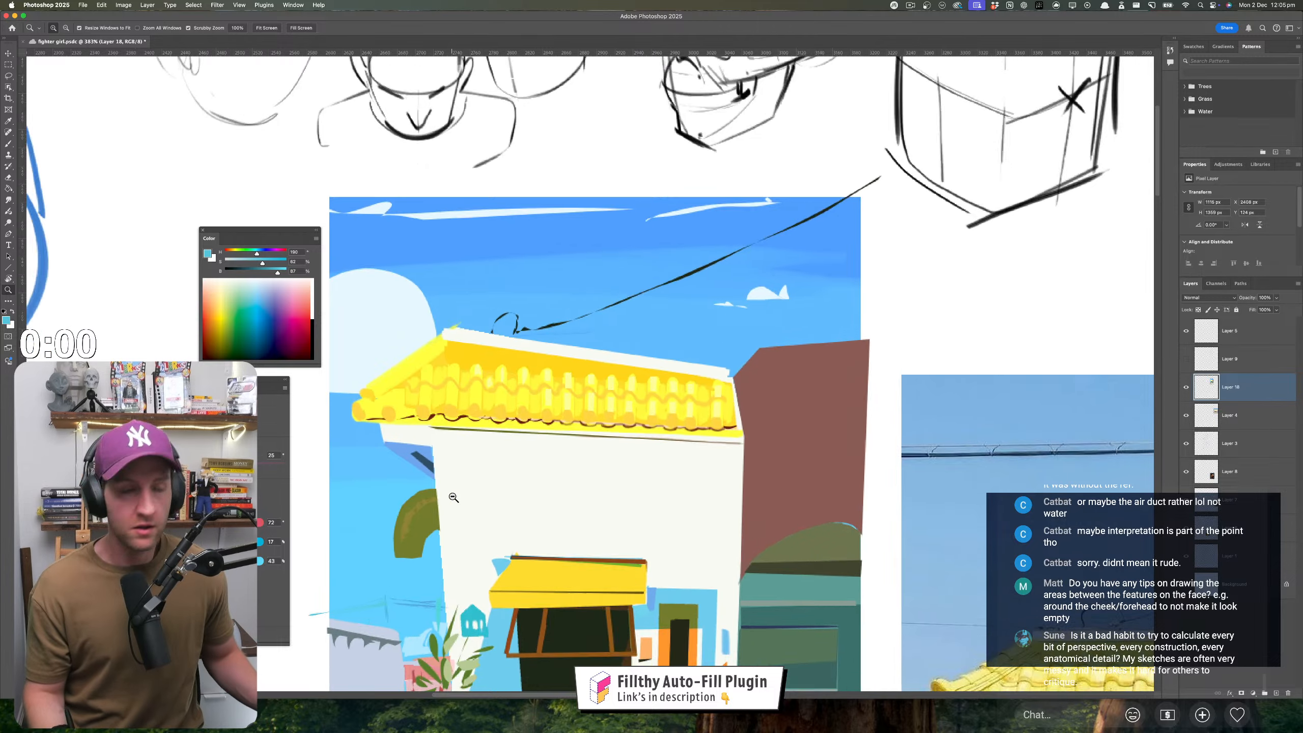
left_click_drag(453, 497, 454, 503)
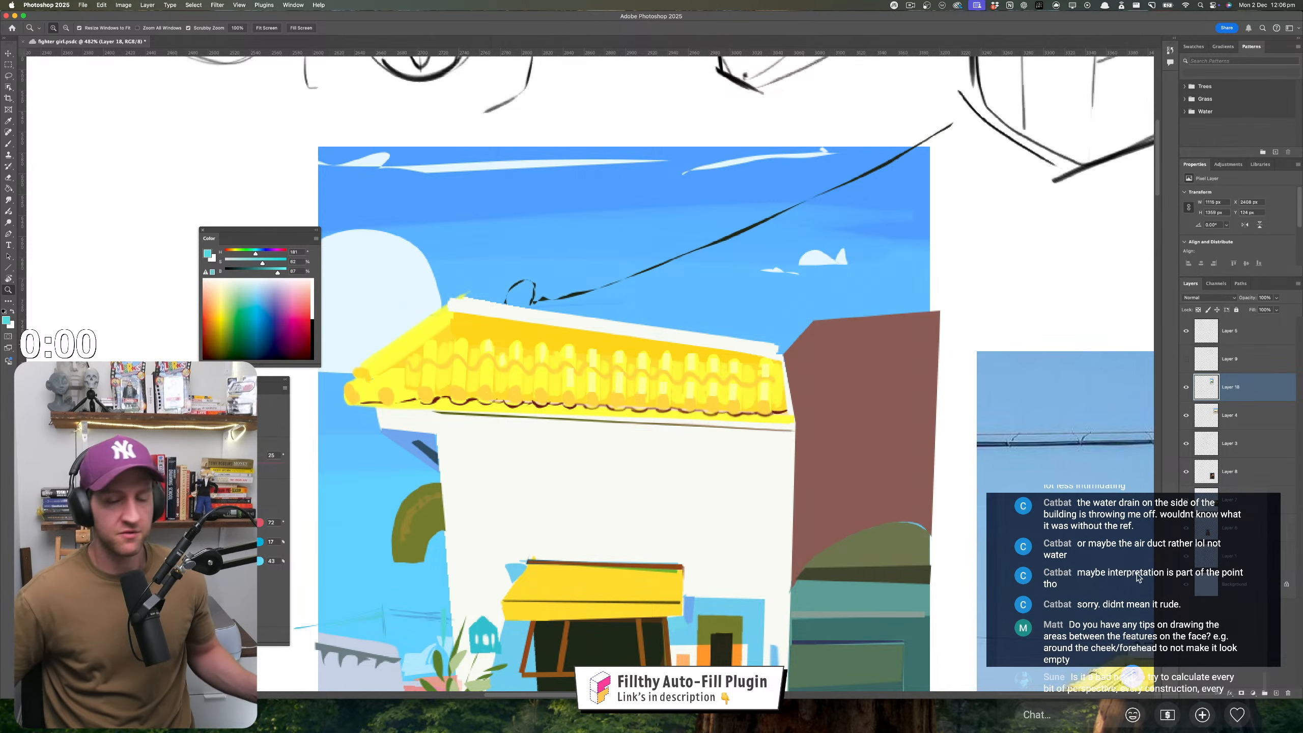
- Sample the brown along the roof's lower edge and add a thin lassoed rim at the curved pipe's lower opening
scroll(458, 527, "down", 3)
scroll(446, 528, "down", 8)
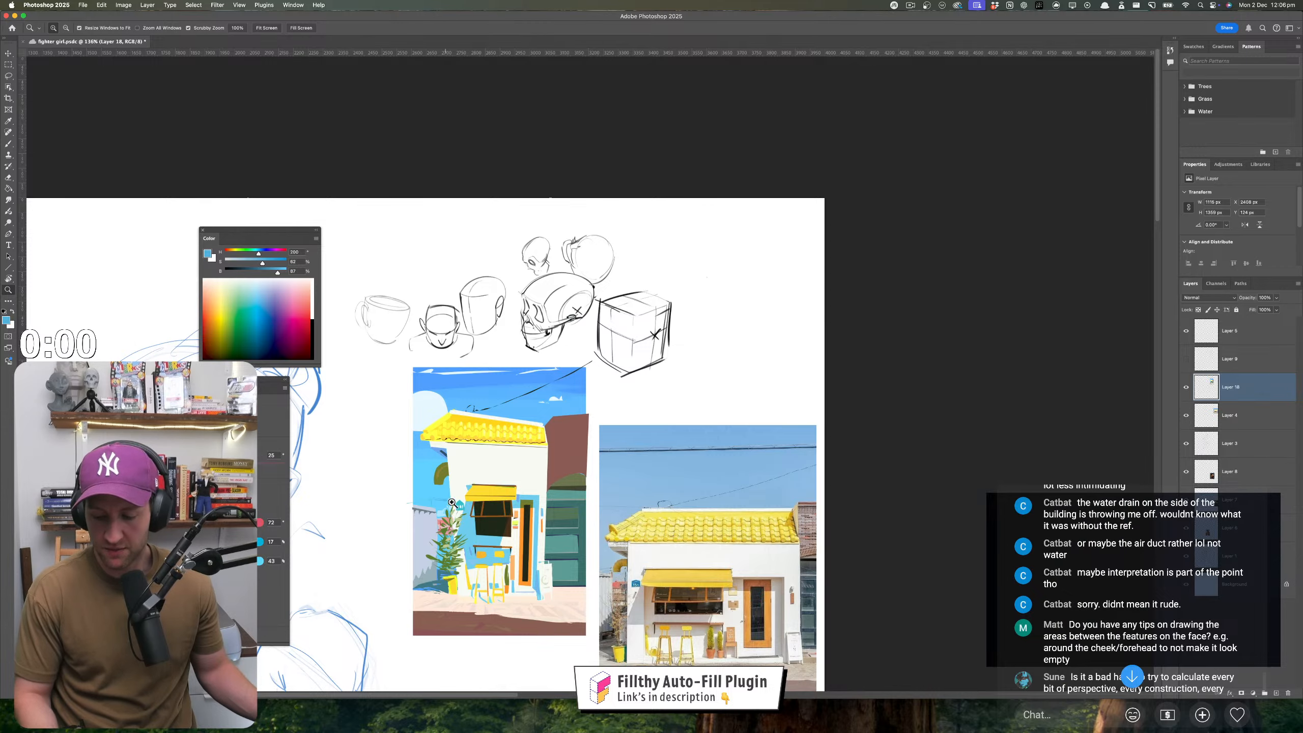
scroll(495, 457, "up", 5)
scroll(450, 554, "down", 6)
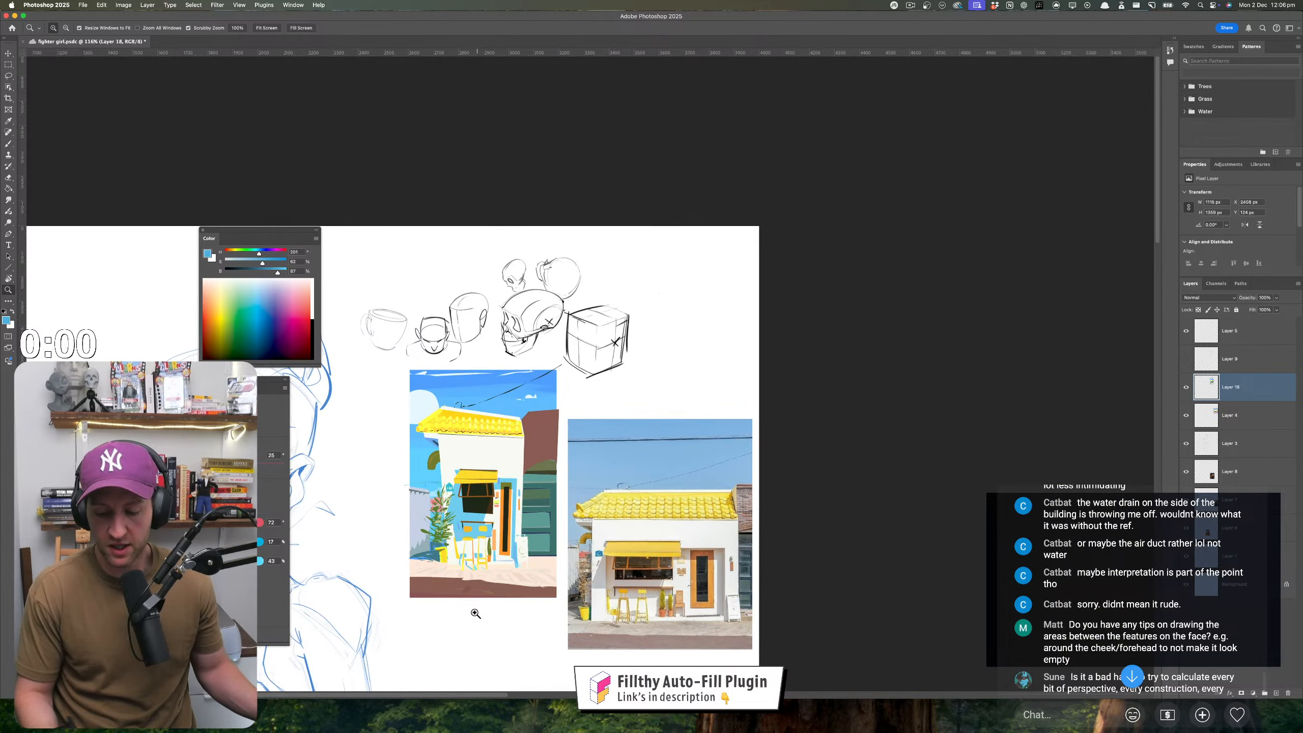
scroll(459, 513, "up", 6)
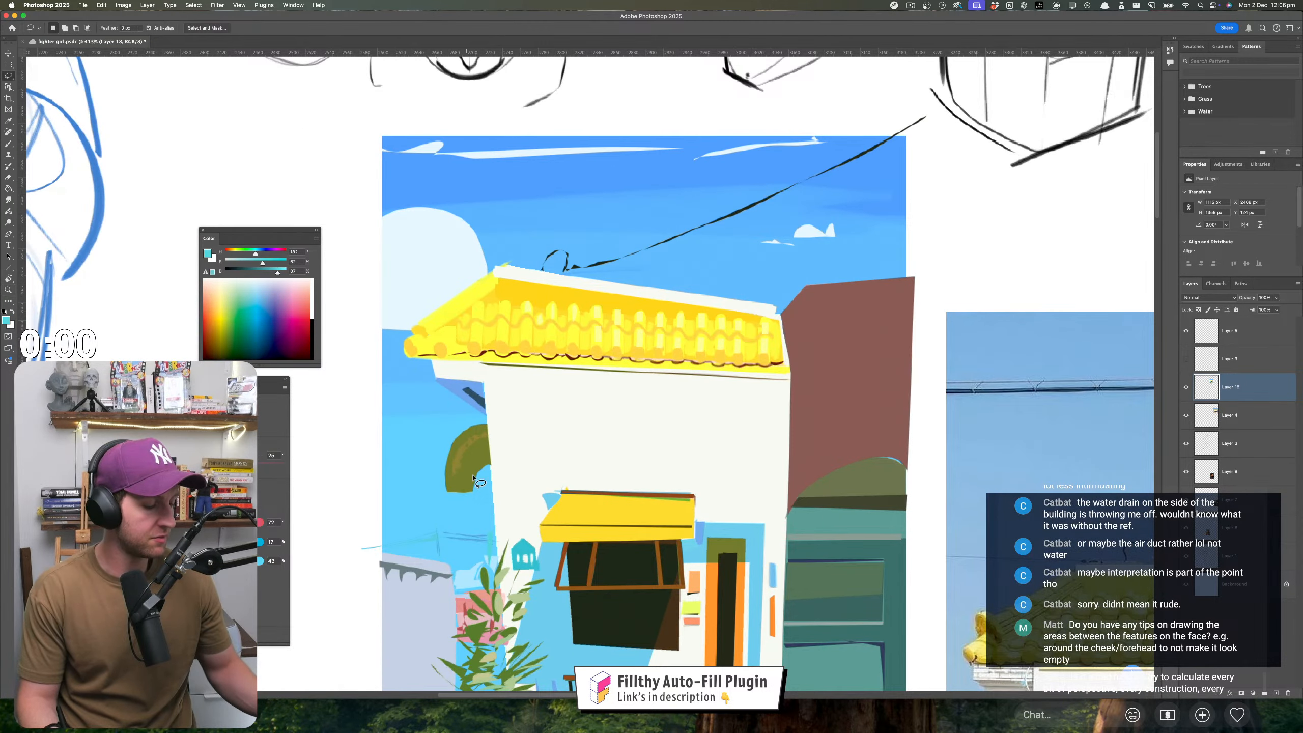
key("i")
left_click(576, 353)
key("l")
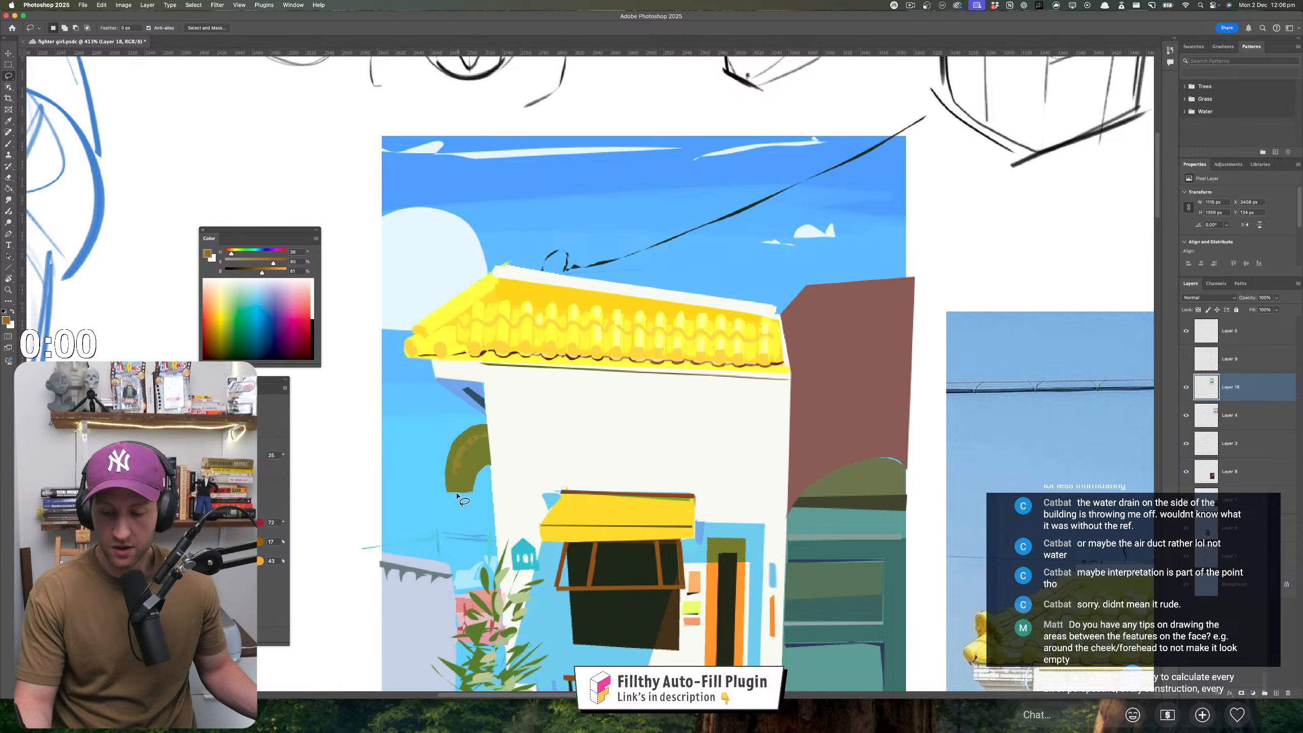
scroll(461, 492, "down", 3)
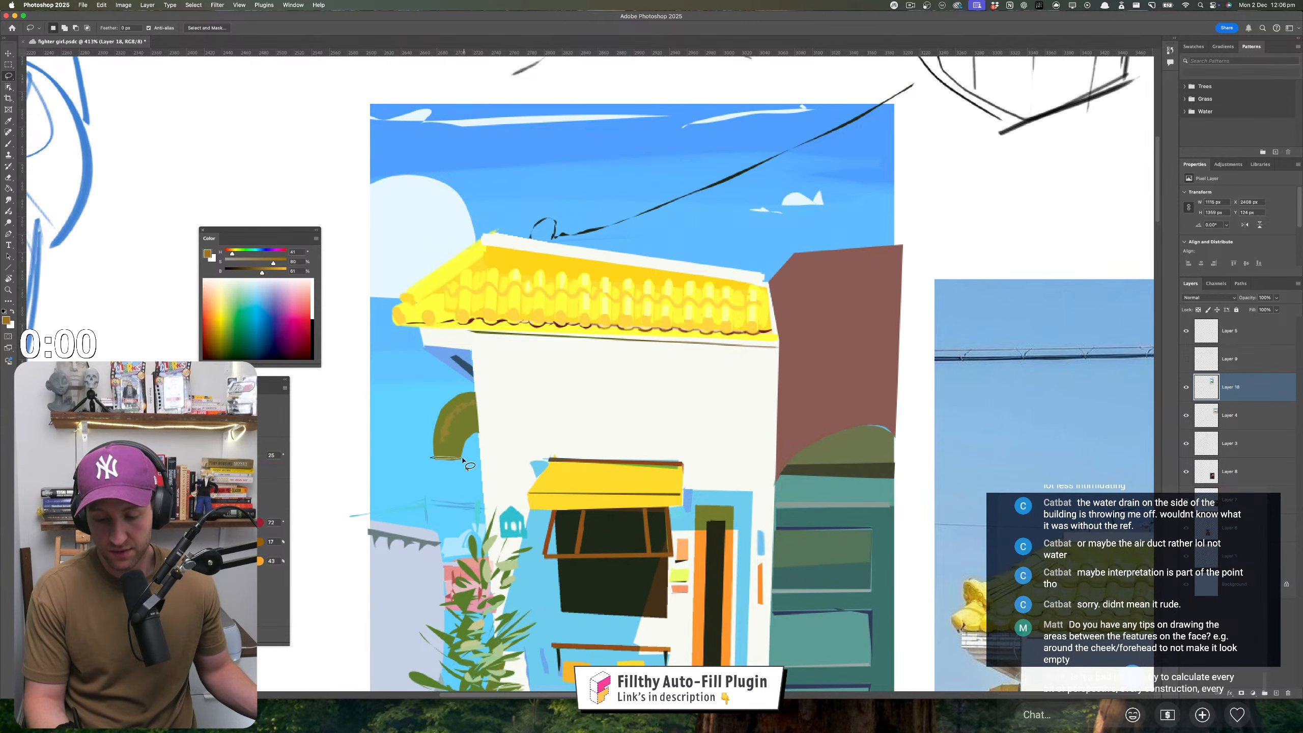
- Sample the window glass's dark green-black and add thin lassoed ring lines along the curved pipe
key("i")
left_click(617, 512)
key("l")
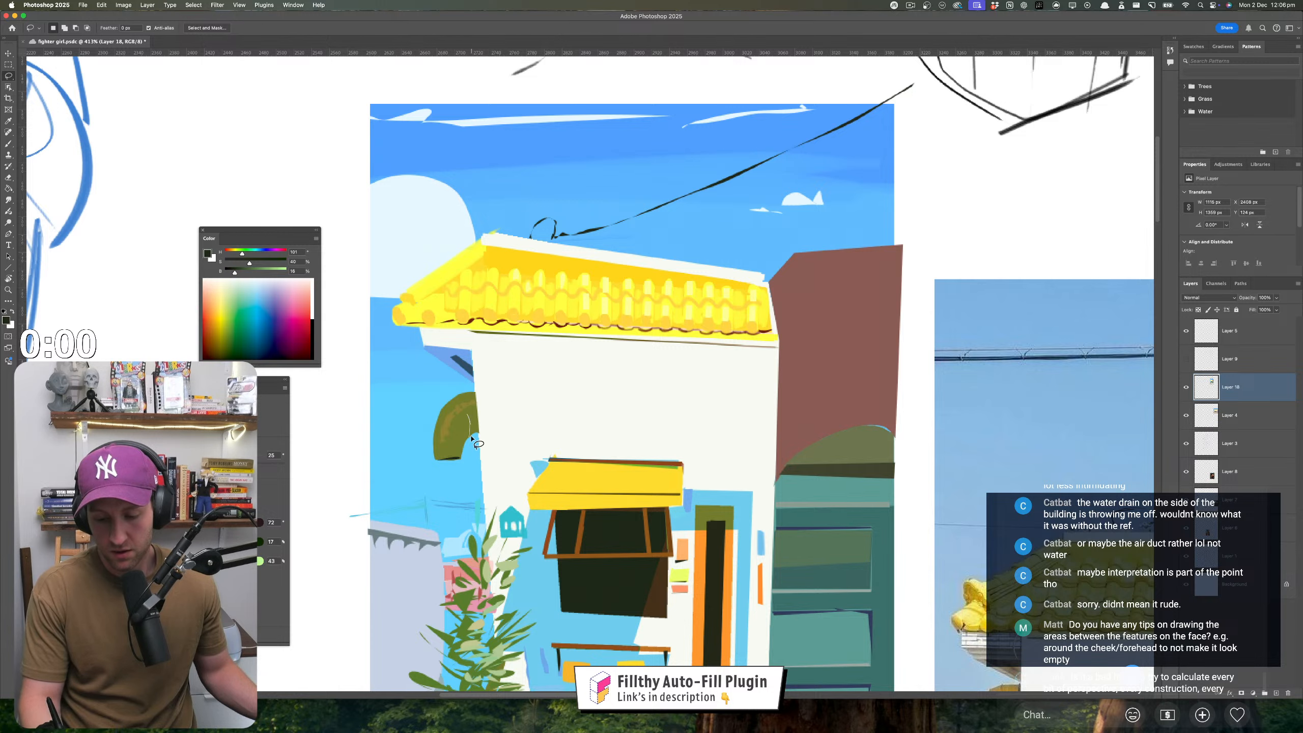
mouse_move(467, 422)
left_mouse_down()
mouse_move(442, 436)
mouse_move(474, 417)
mouse_move(457, 408)
left_mouse_up()
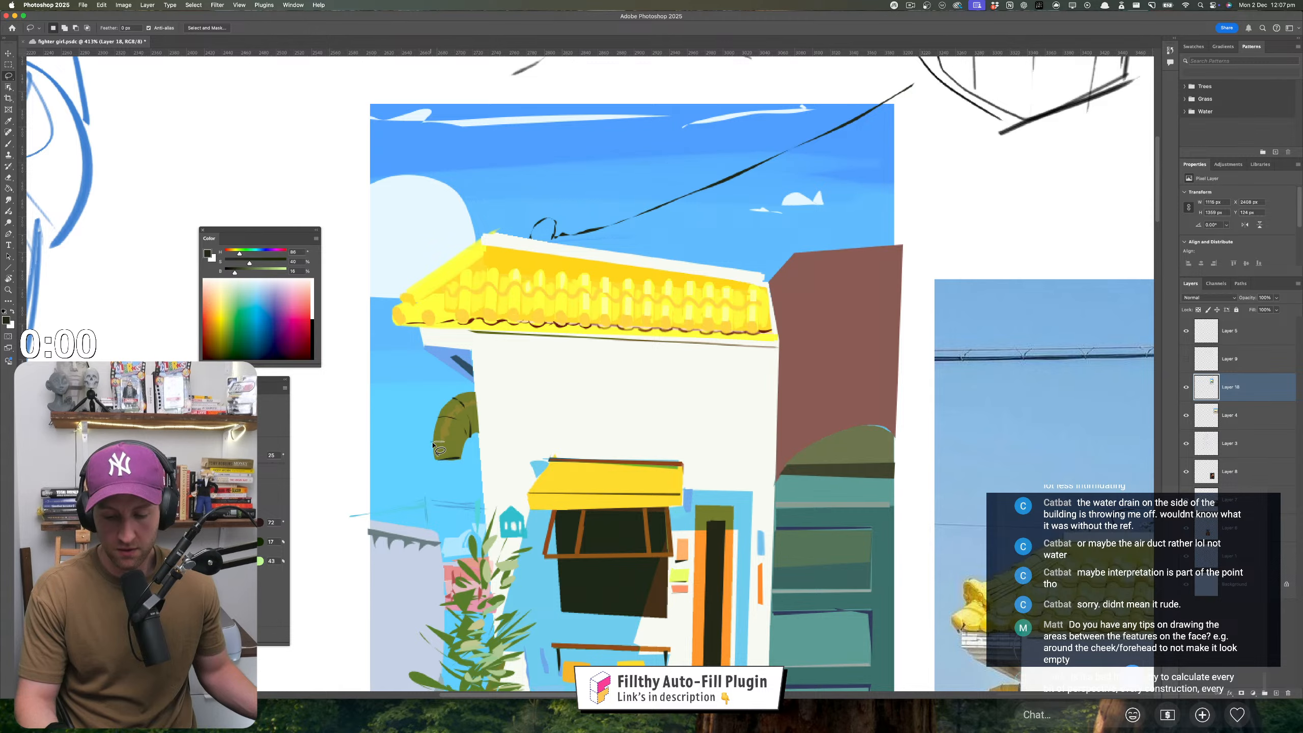
- Sample the dark red-brown under the roof tiles and add thin curved lassoed tile lines across the roof's sloping left ridge
key("z")
scroll(510, 560, "down", 5)
scroll(510, 559, "down", 2)
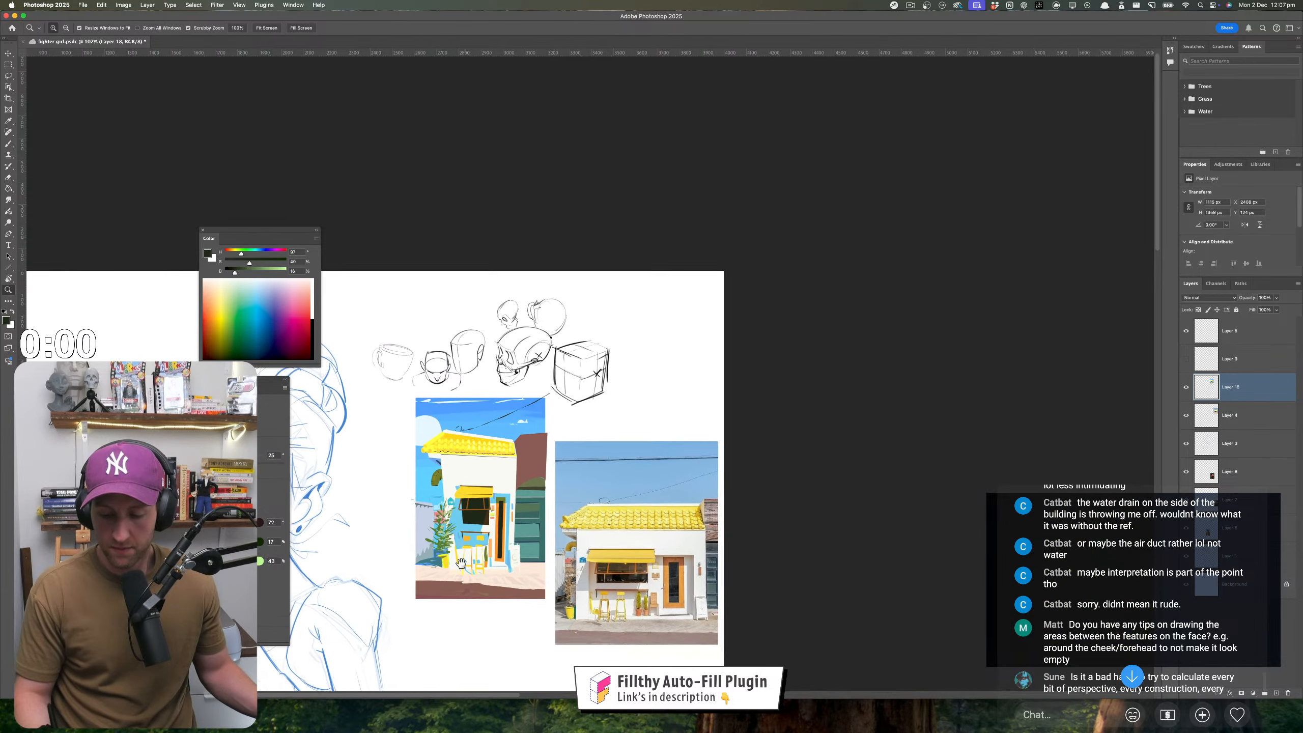
scroll(465, 483, "up", 5)
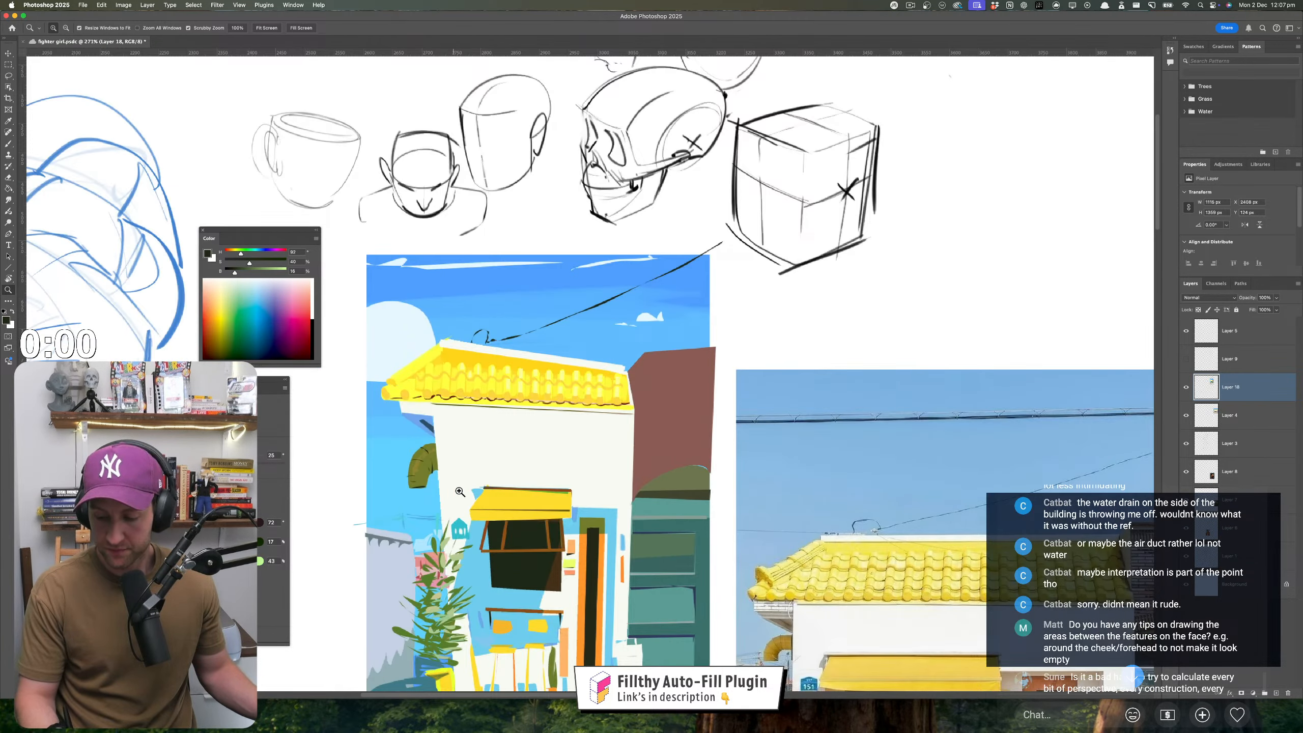
scroll(465, 484, "up", 2)
key("l")
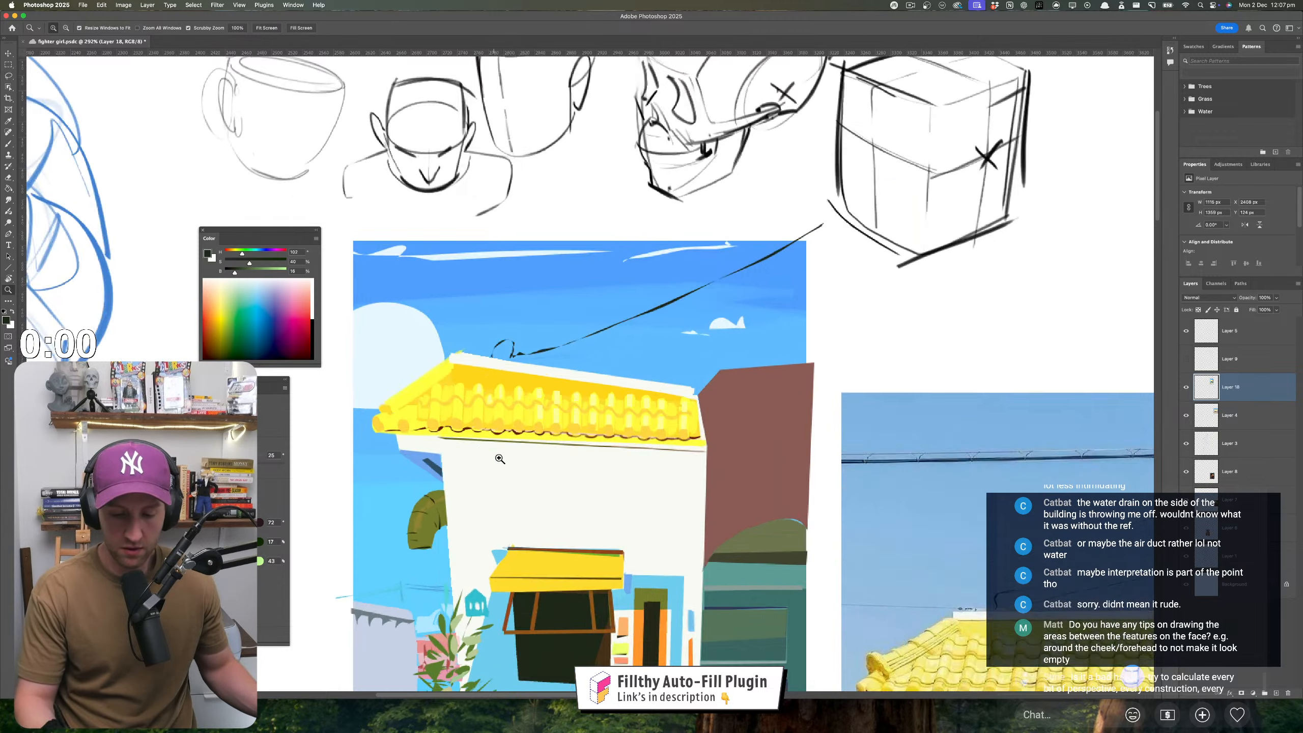
scroll(477, 451, "up", 3)
key("i")
left_click(467, 412)
key("l")
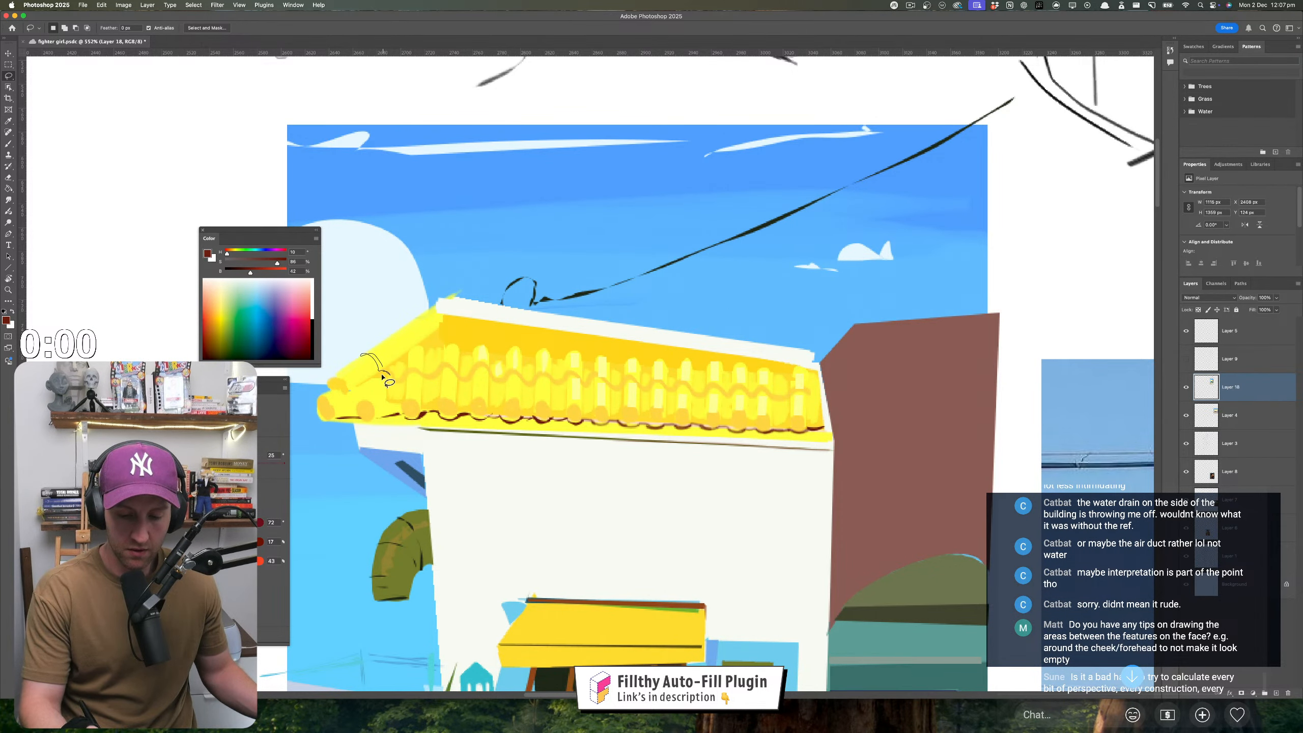
left_click_drag(384, 337, 405, 358)
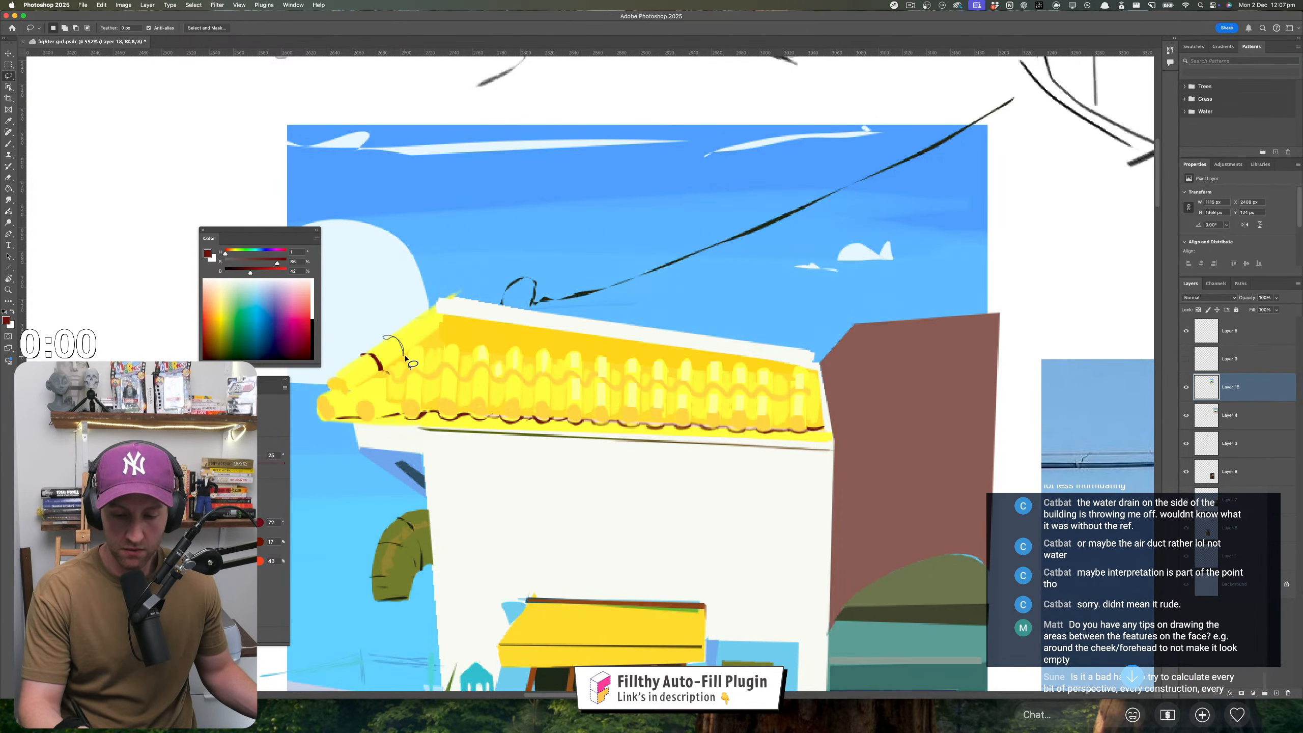
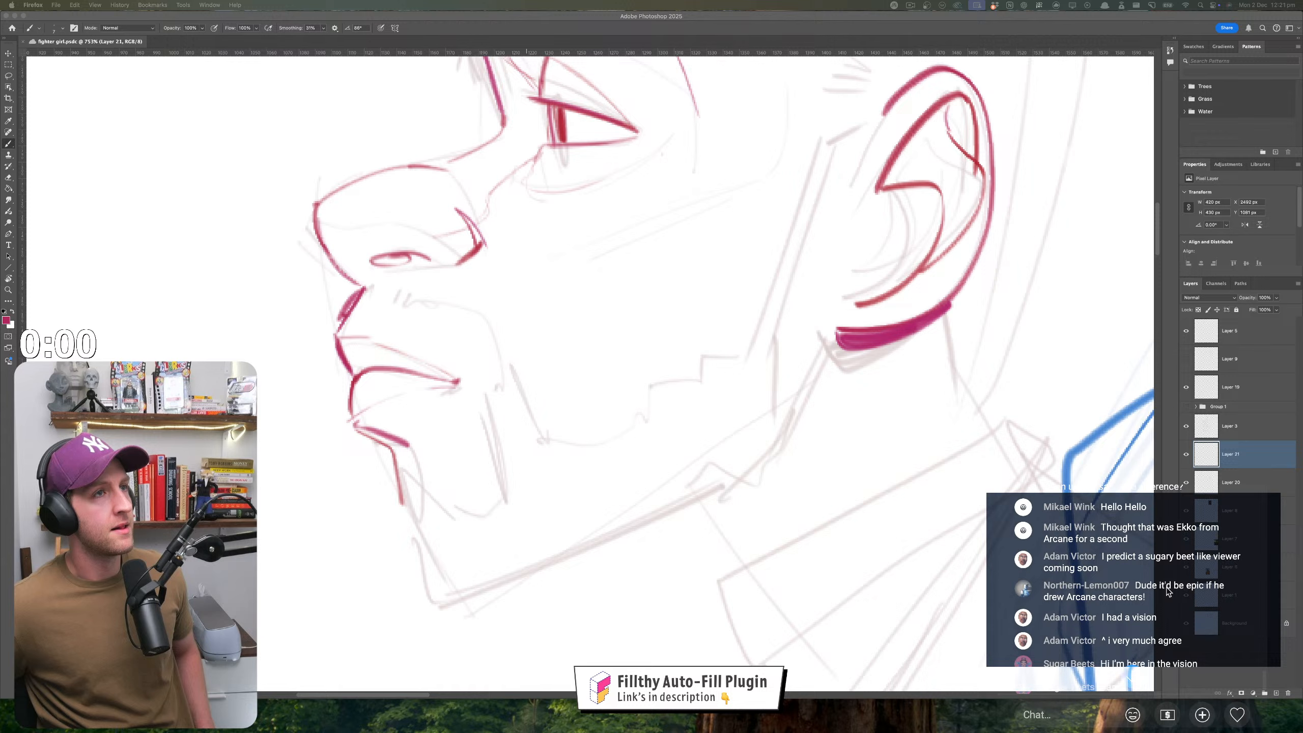
- Draw broken crimson strokes along the profile head's chin and jawline on the line layer
scroll(1167, 590, "up", 5)
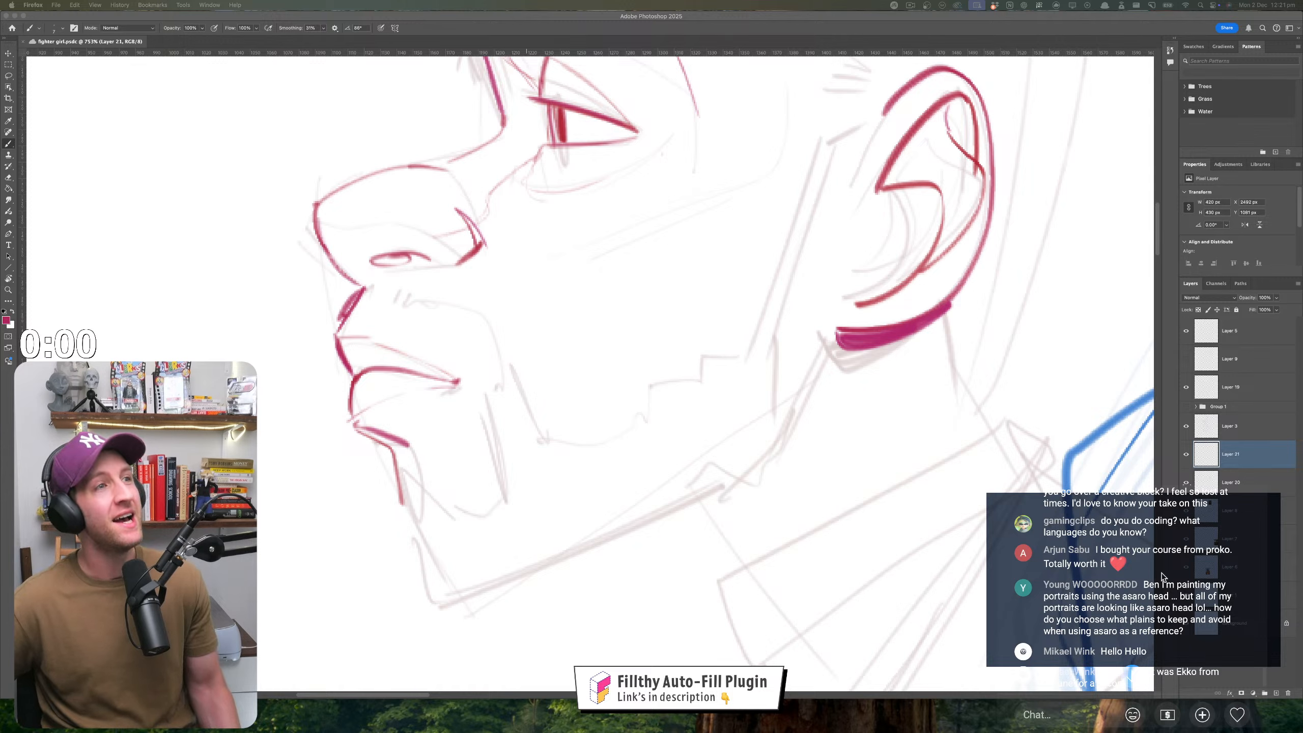
left_click(541, 489)
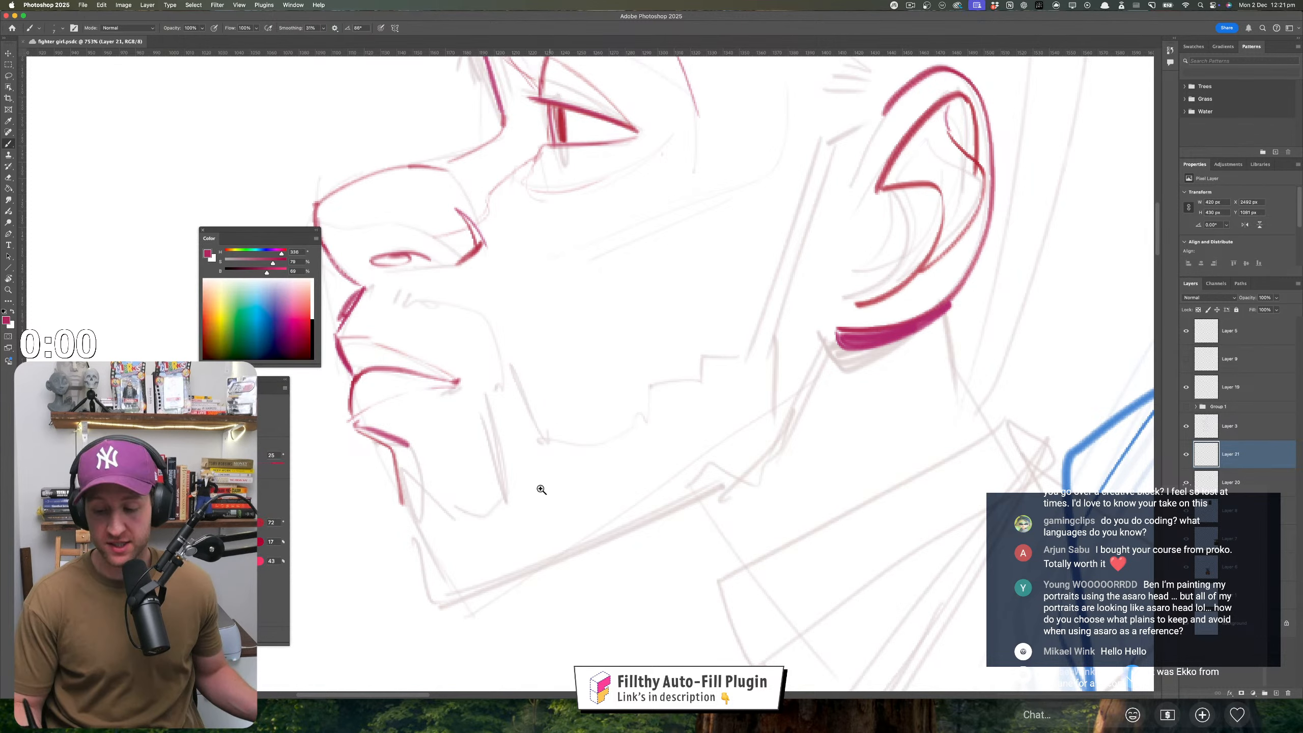
mouse_move(541, 489)
left_mouse_down()
mouse_move(417, 473)
mouse_move(445, 500)
mouse_move(382, 493)
mouse_move(427, 516)
mouse_move(459, 504)
mouse_move(441, 507)
left_mouse_up()
mouse_move(459, 499)
left_mouse_down()
mouse_move(547, 450)
mouse_move(584, 403)
left_mouse_up()
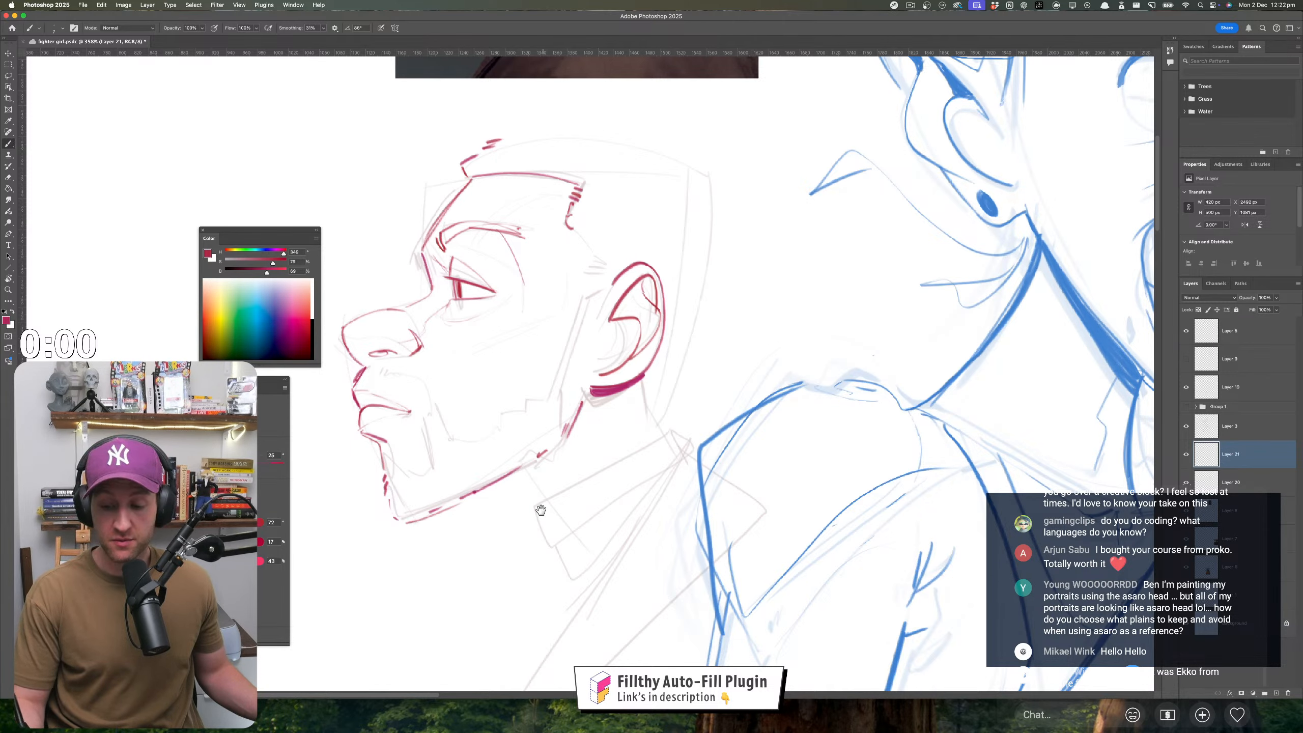
- Draw the neck line behind the ear and the lower back of the profile head in crimson
scroll(542, 510, "down", 6)
scroll(501, 534, "up", 6)
mouse_move(548, 448)
left_mouse_down()
mouse_move(592, 512)
mouse_move(562, 493)
mouse_move(600, 410)
left_mouse_up()
key("super+z")
key("z")
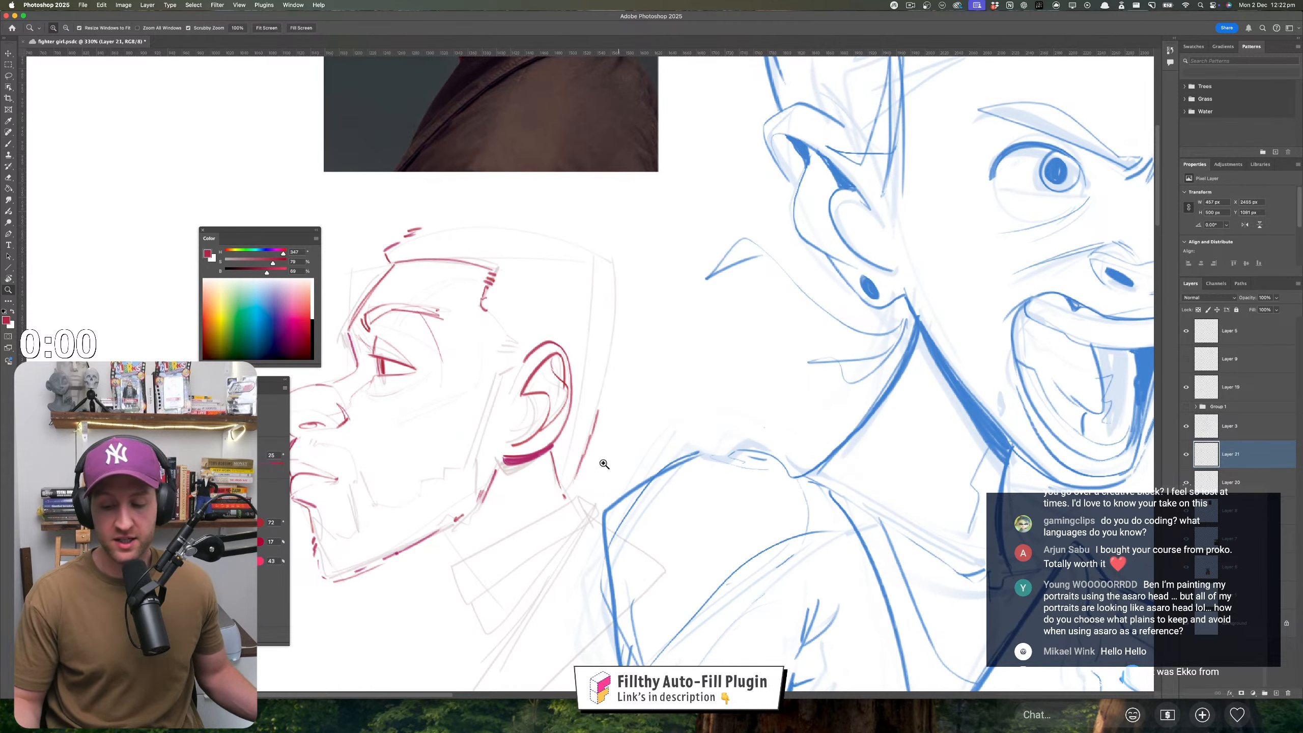
left_click_drag(615, 468, 609, 472)
- Flip the canvas view horizontally and outline the back and crown of the head with broken crimson strokes
key("super+shift+h")
left_click_drag(538, 514, 422, 513)
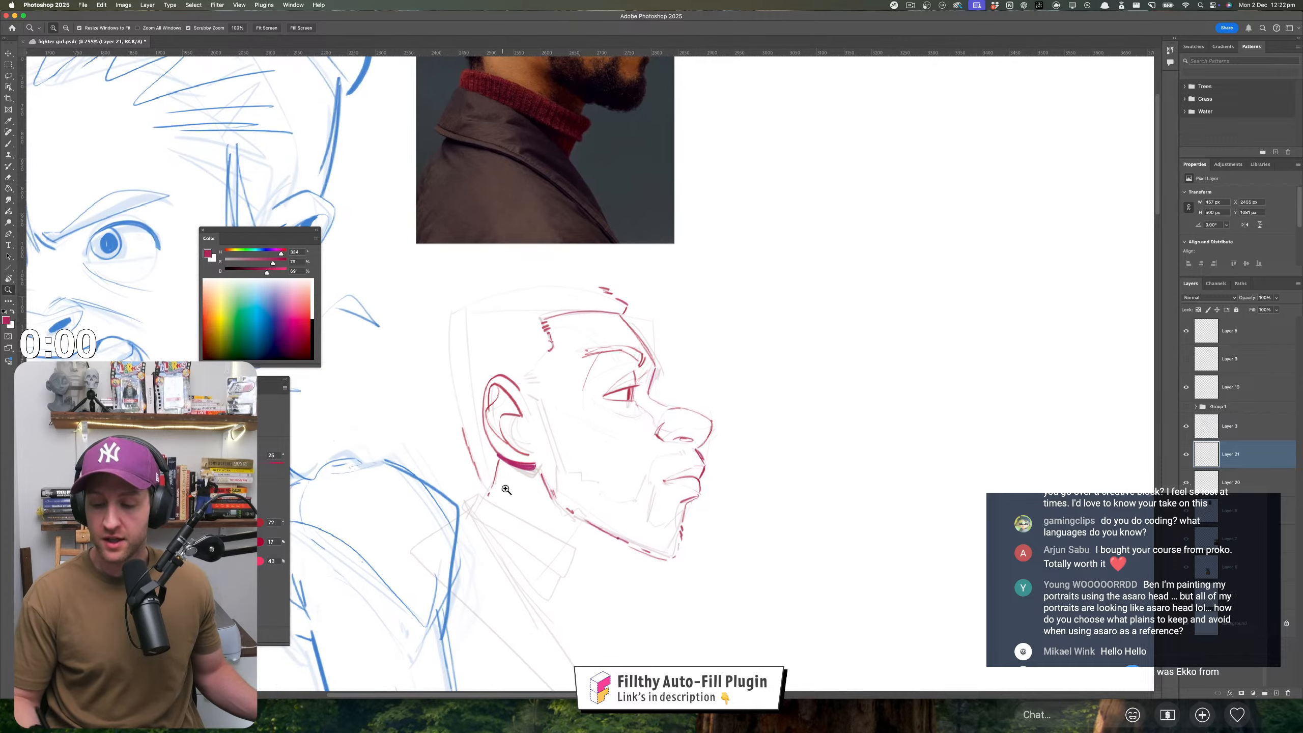
left_click_drag(503, 486, 511, 484)
key("b")
left_click_drag(452, 406, 446, 381)
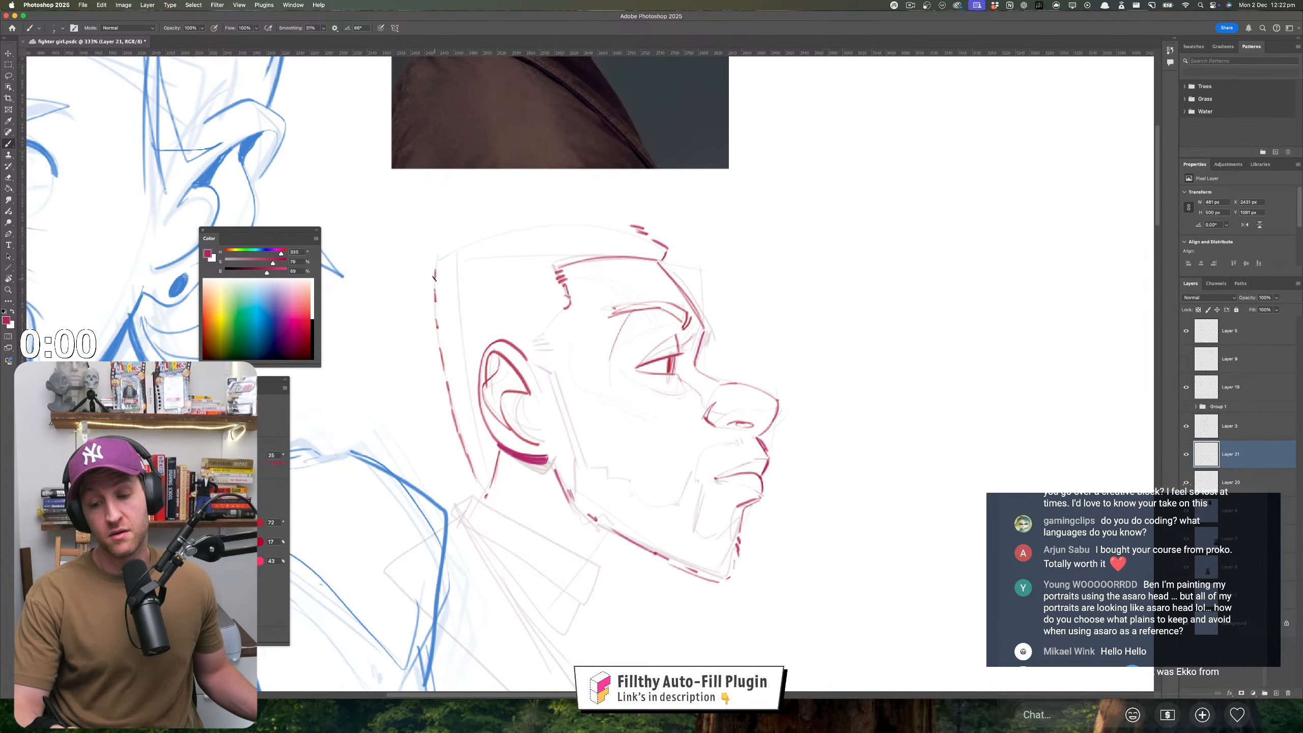
mouse_move(436, 277)
left_mouse_down()
mouse_move(477, 245)
mouse_move(459, 248)
mouse_move(548, 229)
left_mouse_up()
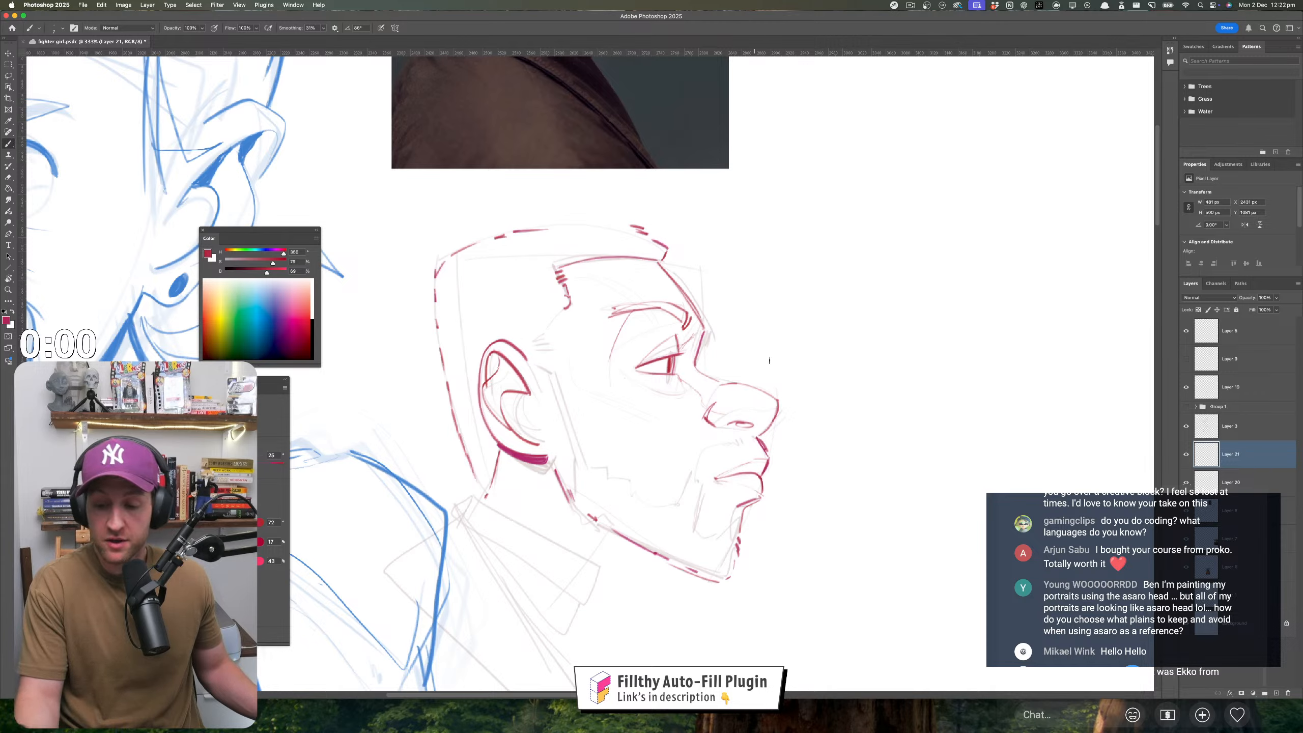
- Add a short crimson throat line descending from the underside of the jaw
key("z")
scroll(765, 465, "down", 3)
scroll(760, 451, "up", 2)
key("b")
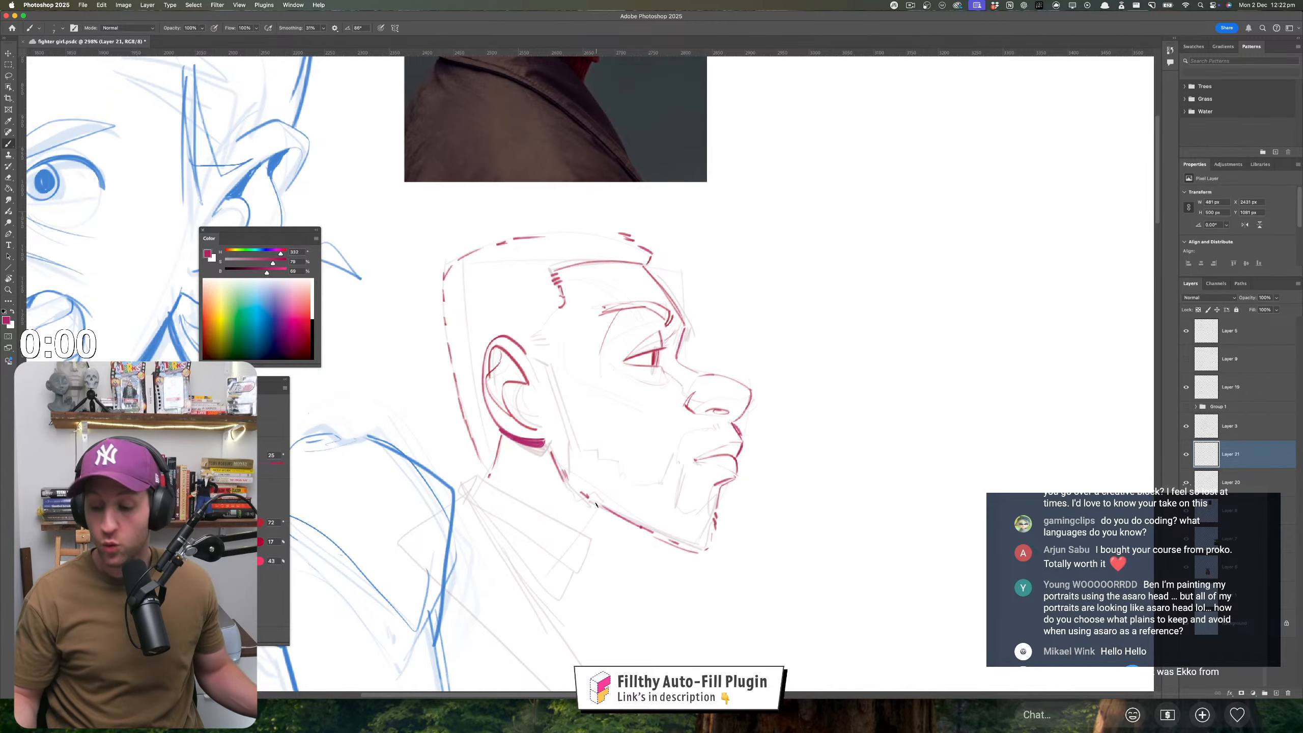
mouse_move(598, 504)
left_mouse_down()
mouse_move(581, 537)
mouse_move(571, 452)
left_mouse_up()
- Try a cheek-plane line running from the ear down beside the mouth, plus heavier contour lines around the eye socket
key("z")
scroll(570, 452, "up", 5)
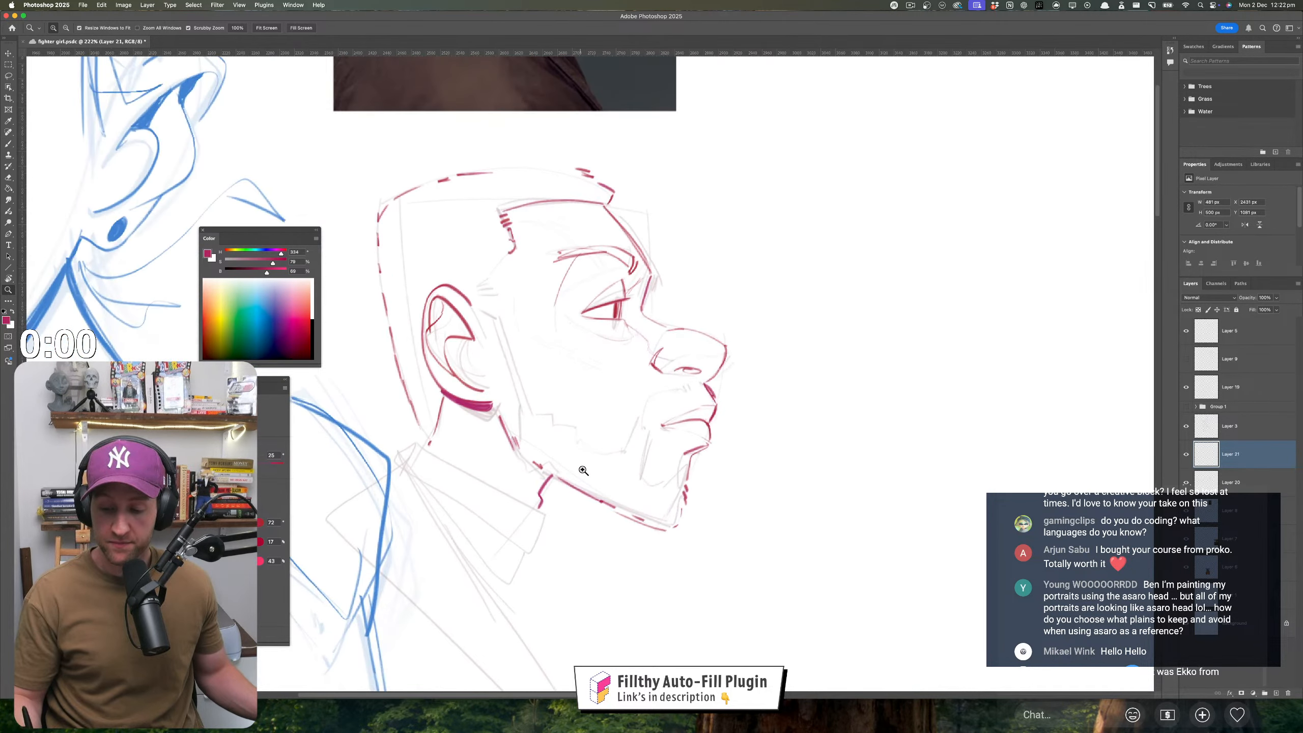
key("b")
mouse_move(426, 322)
left_mouse_down()
mouse_move(619, 403)
mouse_move(628, 554)
left_mouse_up()
mouse_move(518, 345)
left_mouse_down()
mouse_move(550, 285)
mouse_move(582, 264)
left_mouse_up()
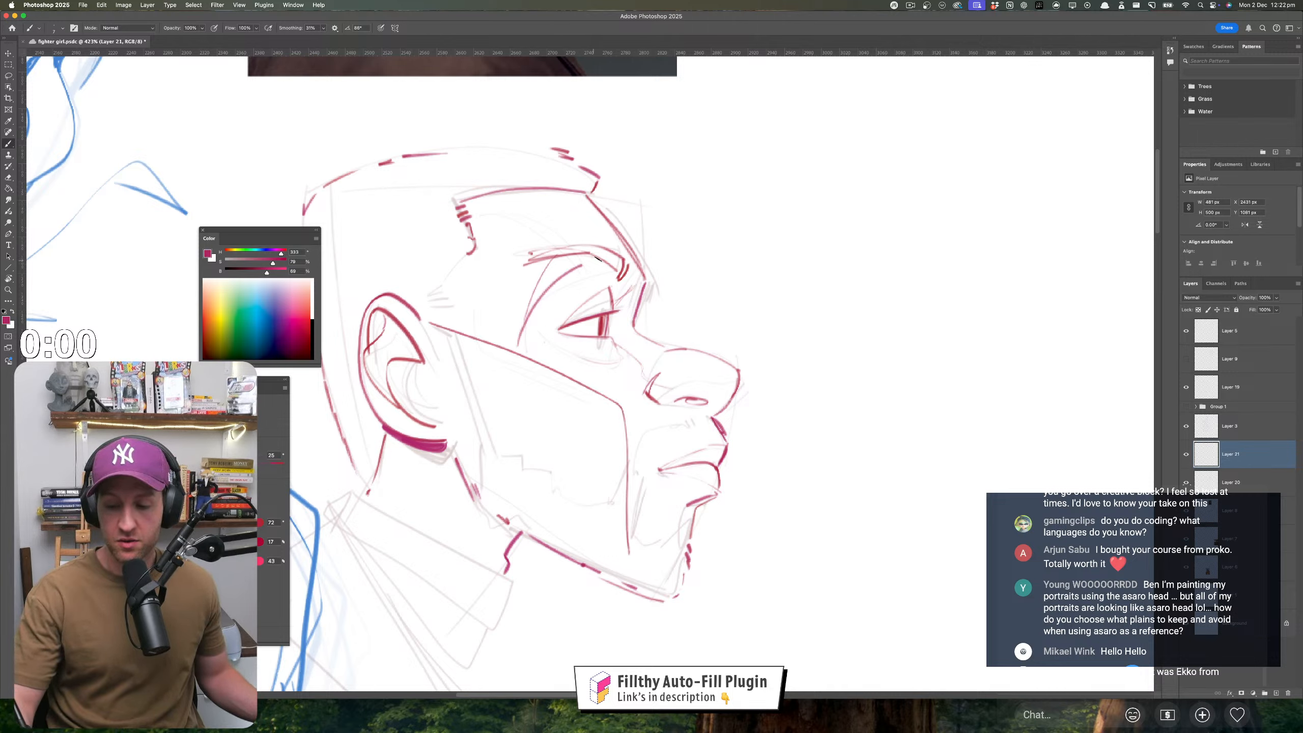
key("super+z")
mouse_move(522, 348)
left_mouse_down()
mouse_move(571, 289)
mouse_move(612, 264)
left_mouse_up()
mouse_move(519, 352)
left_mouse_down()
mouse_move(571, 287)
mouse_move(628, 266)
mouse_move(614, 325)
left_mouse_up()
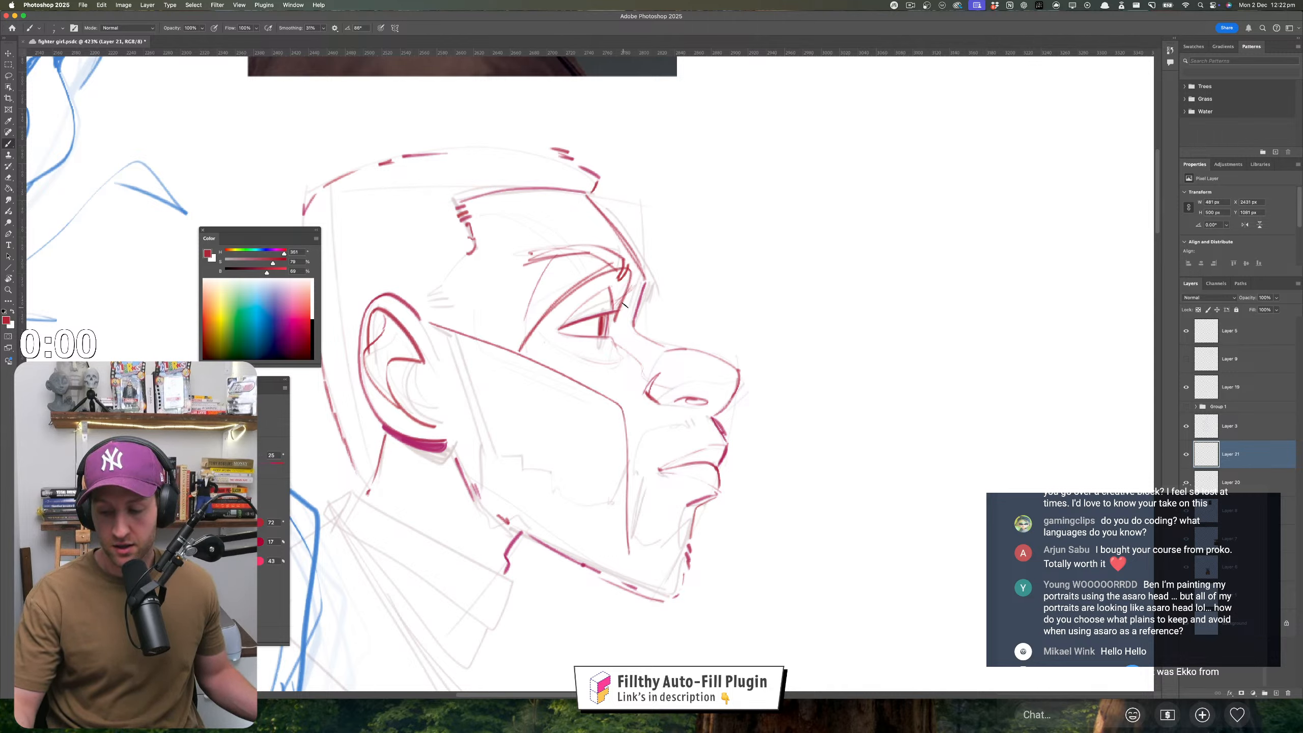
mouse_move(508, 351)
left_mouse_down()
mouse_move(734, 381)
mouse_move(718, 411)
mouse_move(664, 405)
mouse_move(663, 368)
mouse_move(693, 380)
mouse_move(666, 364)
mouse_move(697, 349)
mouse_move(709, 412)
mouse_move(643, 427)
mouse_move(624, 454)
left_mouse_up()
mouse_move(650, 379)
left_mouse_down()
mouse_move(625, 453)
mouse_move(667, 507)
mouse_move(657, 536)
mouse_move(670, 522)
mouse_move(526, 508)
mouse_move(546, 531)
left_mouse_up()
- Undo the trial cheek-plane and eye-socket strokes
key("z")
key("super+z")
key("super+z")
key("super+z")
key("super+z")
key("super+z")
key("super+z")
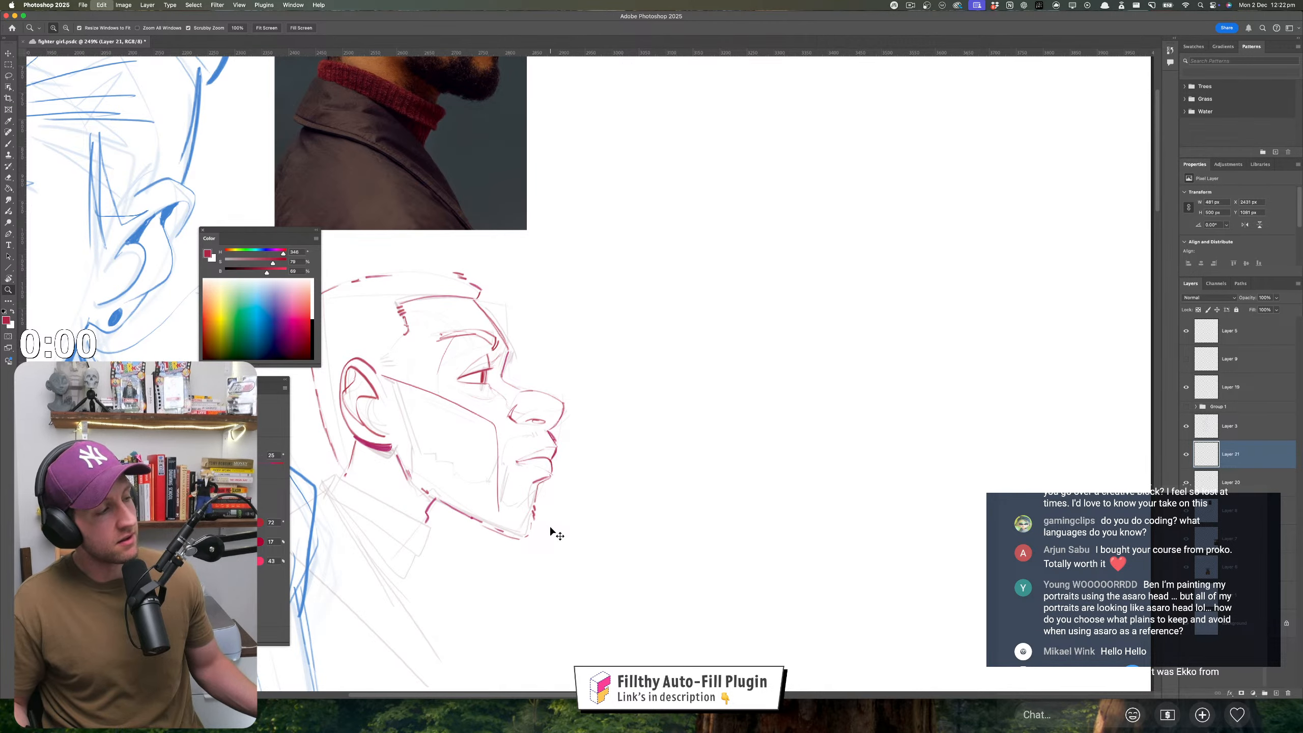
- Draw a thin crimson cheekbone line sweeping from in front of the ear towards the mouth
left_click_drag(451, 475, 502, 475)
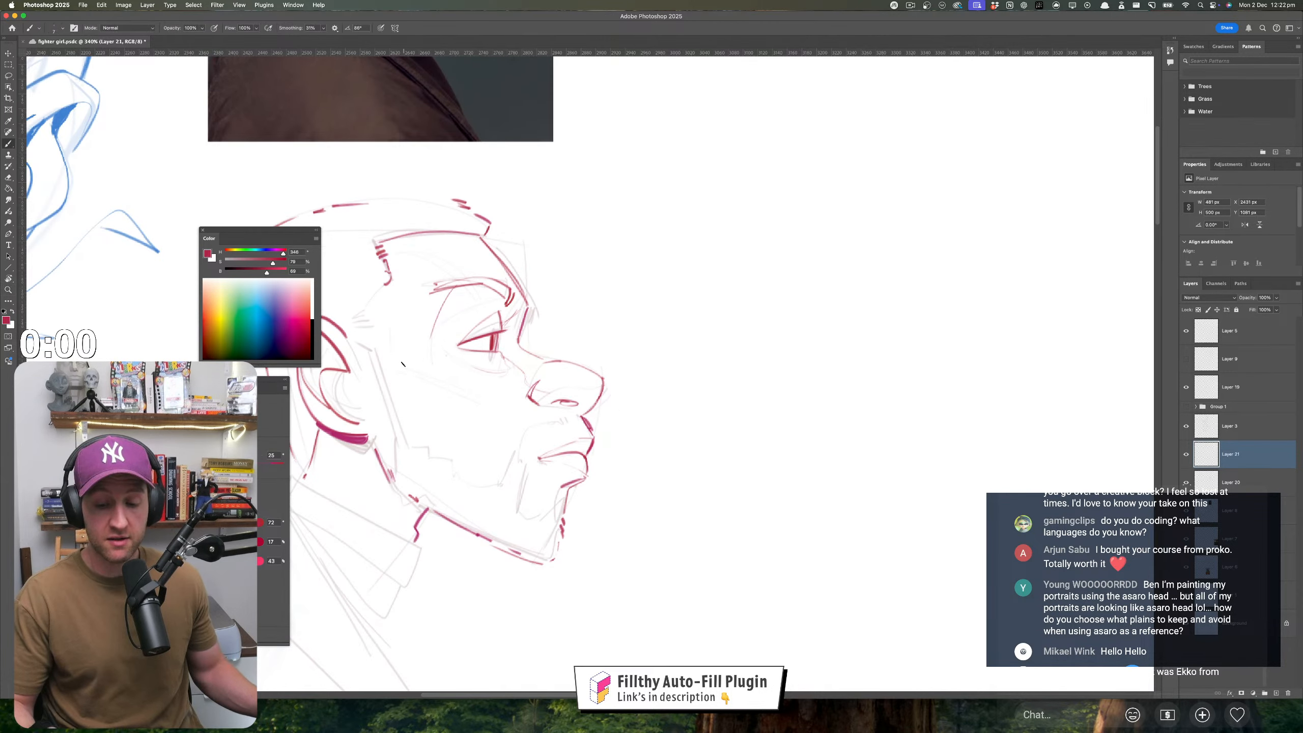
key("b")
left_click_drag(496, 426, 514, 521)
key("super+z")
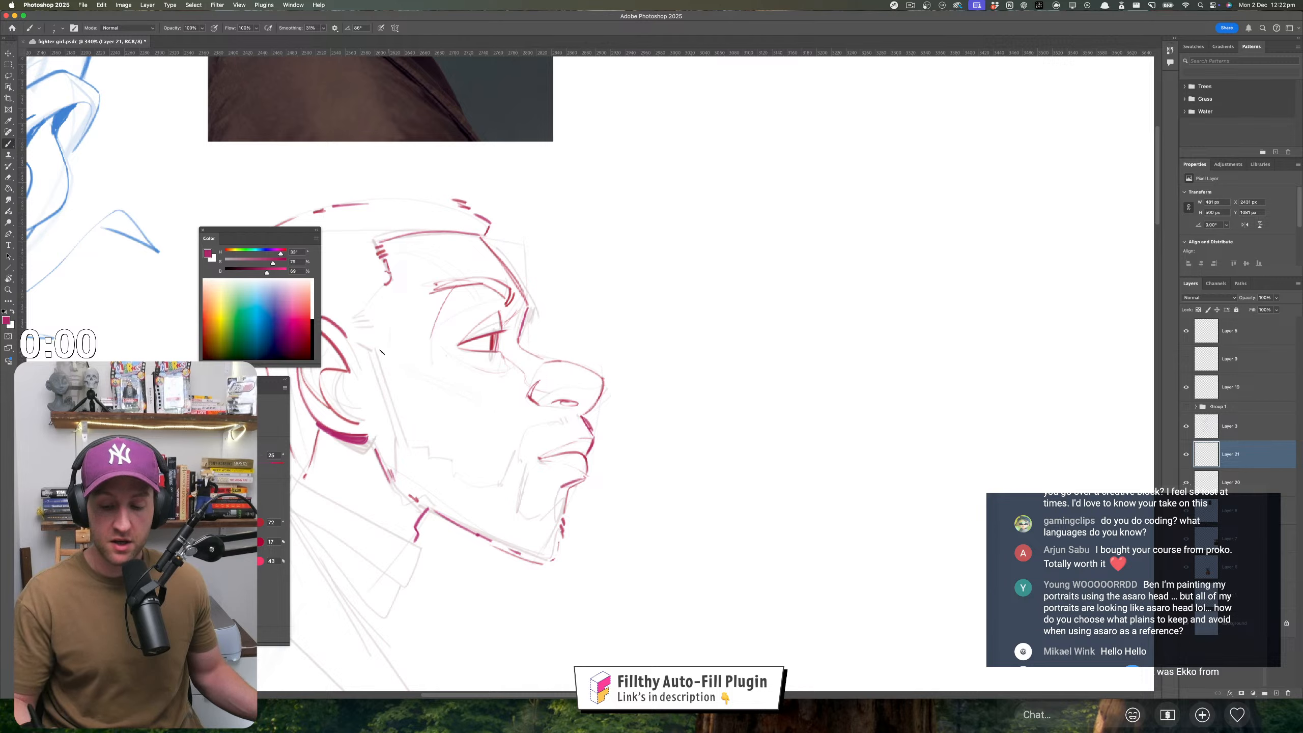
left_click_drag(380, 341, 451, 383)
key("z")
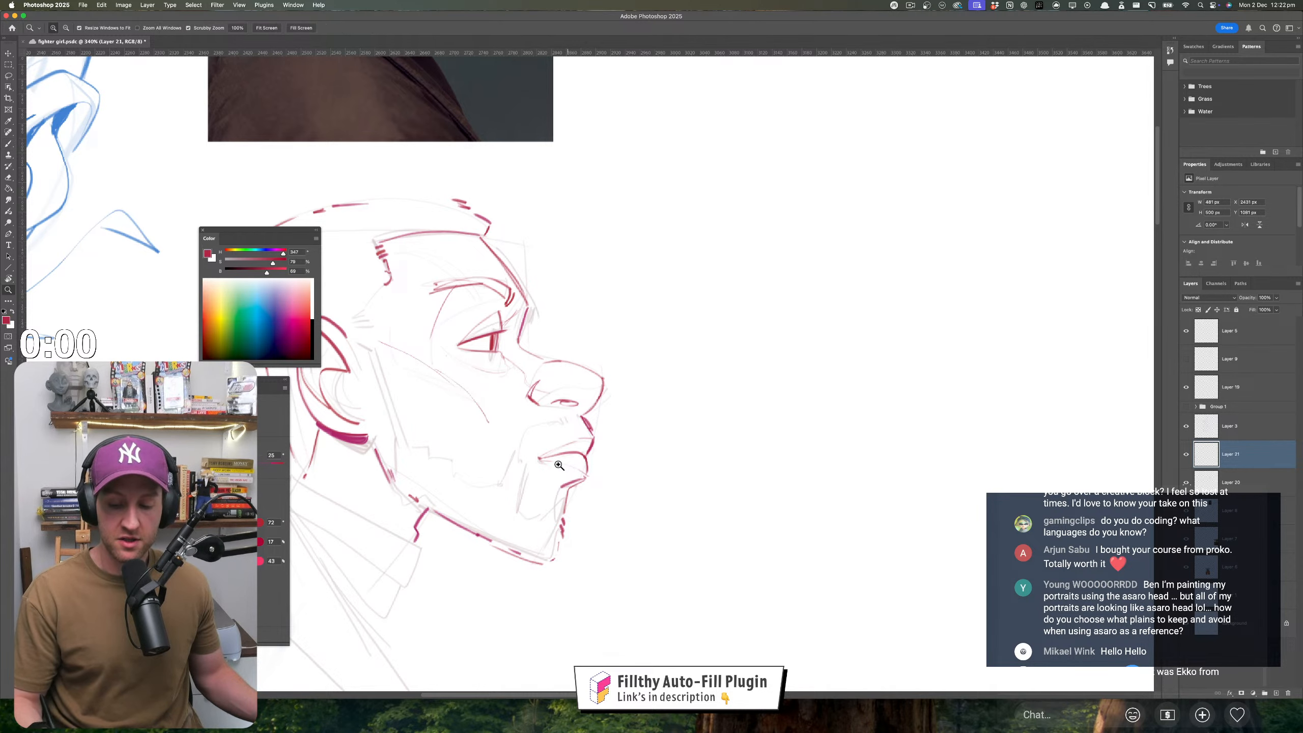
- Flip the canvas view back and soften the cheekbone line with the Eraser
left_click_drag(590, 473, 576, 471)
key("super+shift+h")
mouse_move(710, 442)
left_mouse_down()
mouse_move(480, 421)
mouse_move(450, 372)
left_mouse_up()
left_click_drag(482, 423, 470, 435)
key("b")
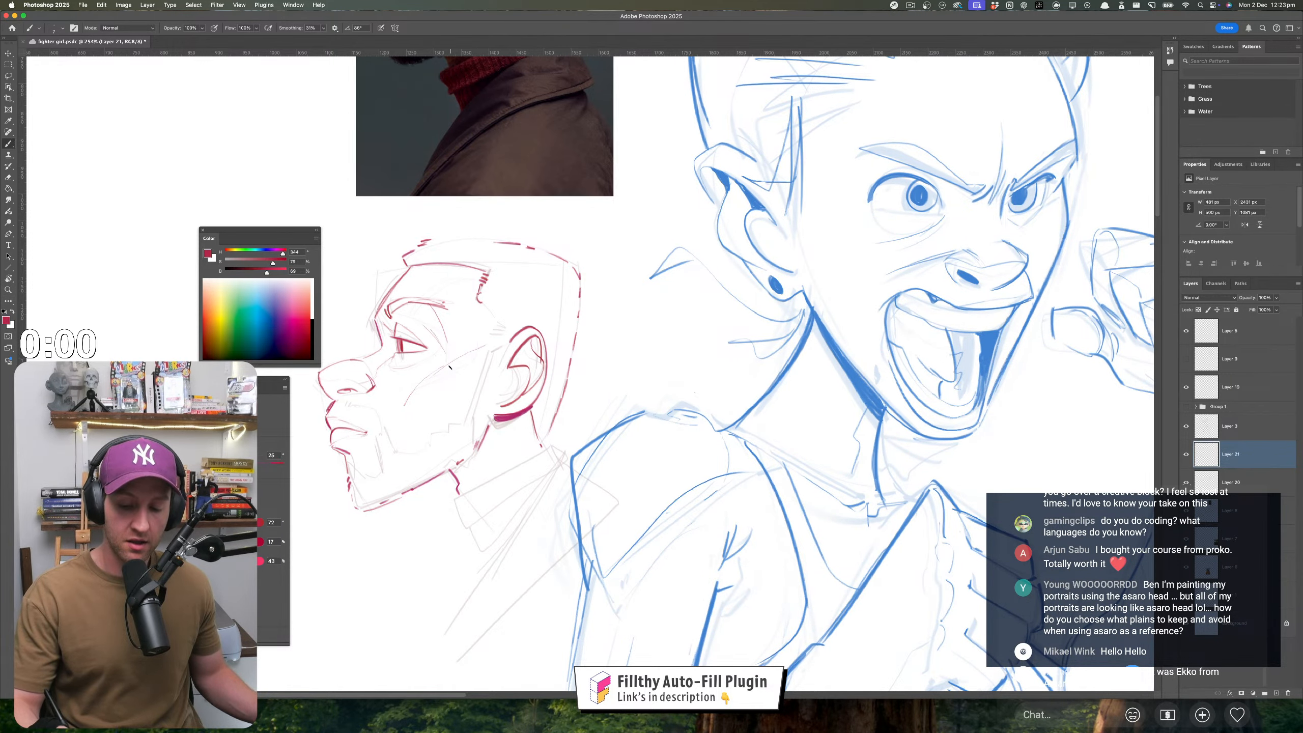
left_click_drag(464, 434, 438, 432)
key("e")
mouse_move(455, 383)
left_mouse_down()
mouse_move(473, 383)
mouse_move(416, 343)
mouse_move(451, 364)
left_mouse_up()
key("b")
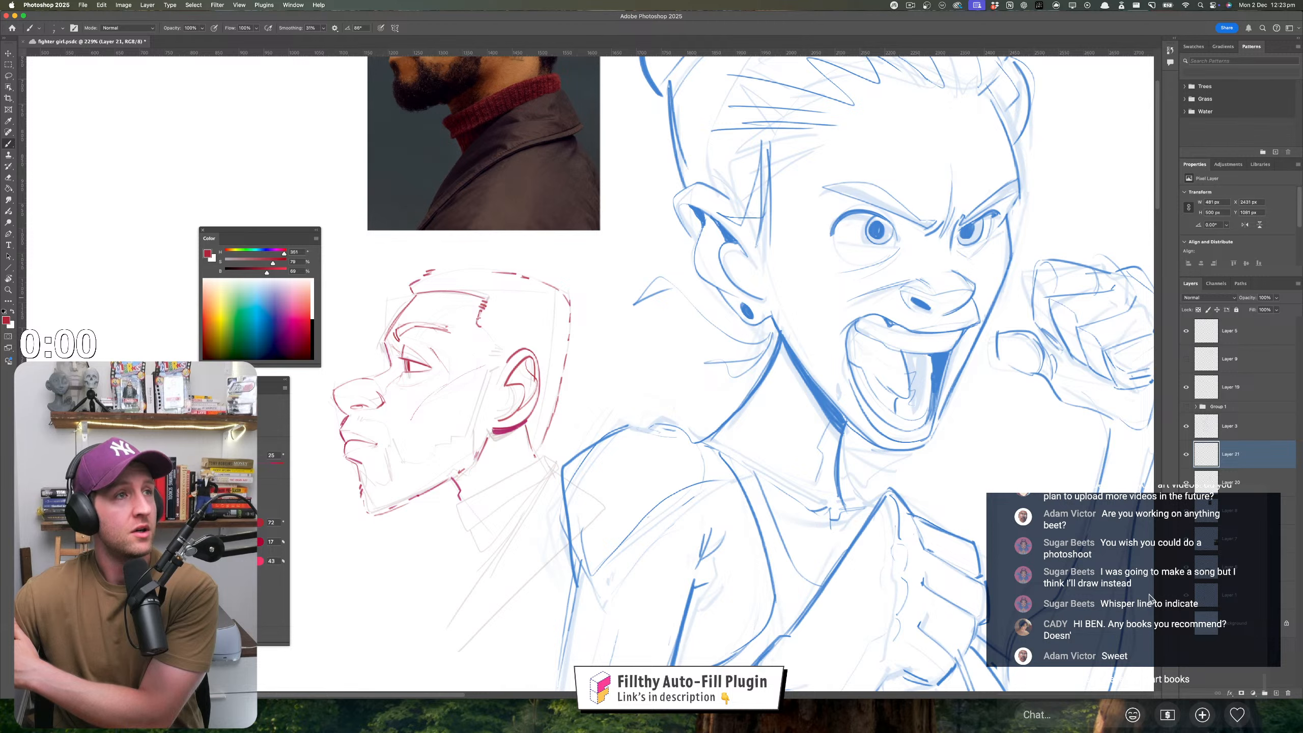
- Read through the recent viewer messages in the stream chat and return to the drawing
scroll(1150, 599, "up", 3)
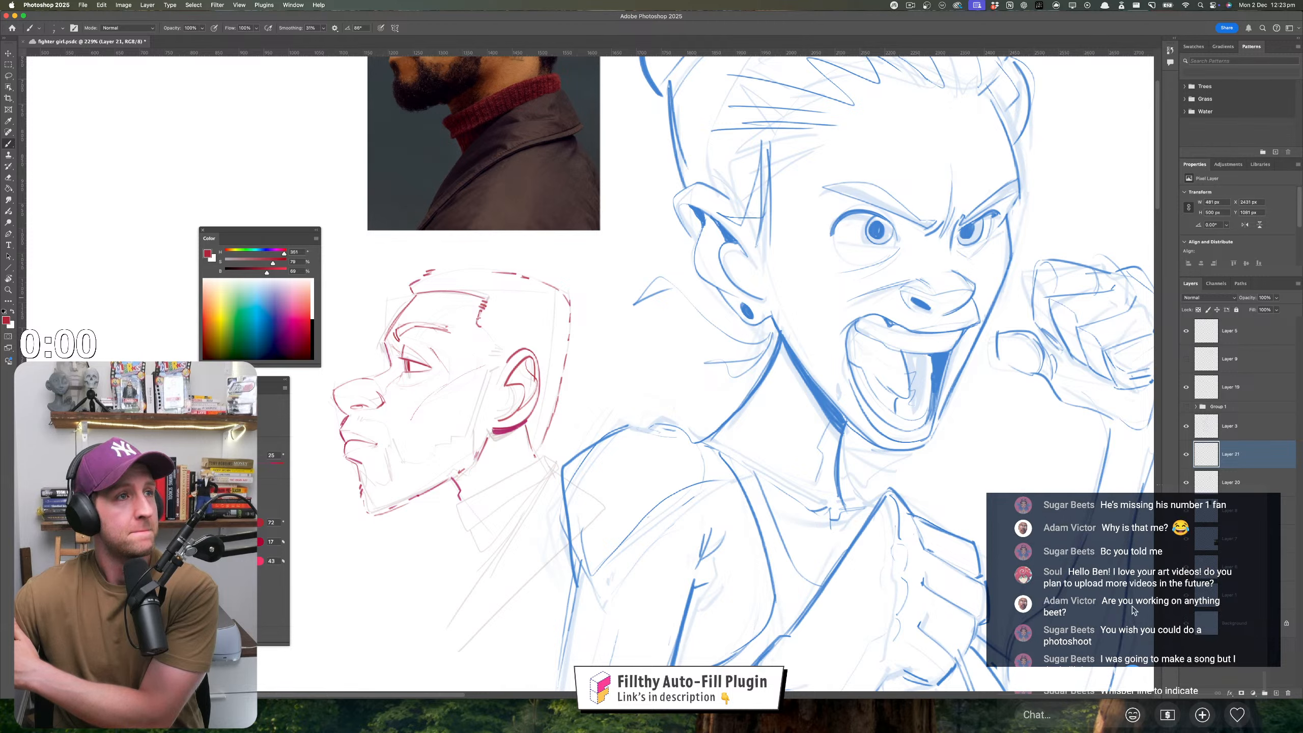
scroll(1138, 603, "down", 1)
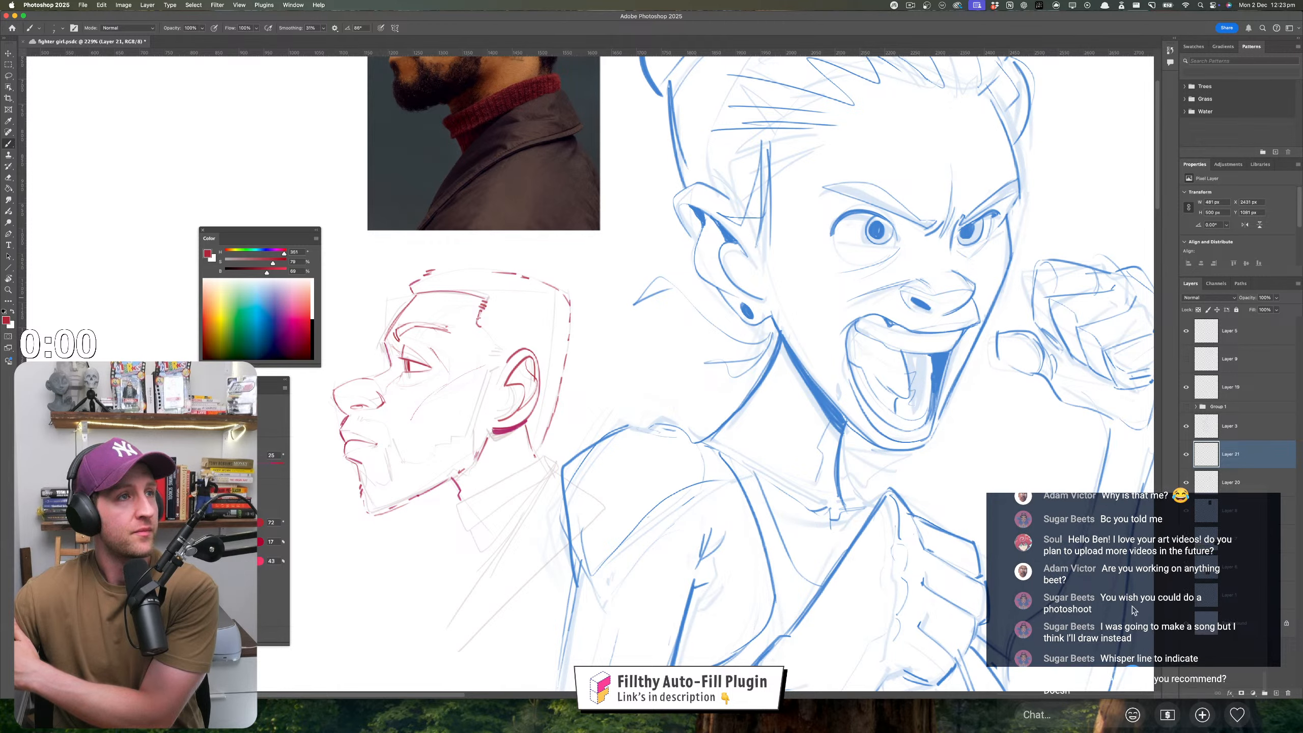
scroll(1132, 610, "down", 1)
scroll(1132, 607, "down", 1)
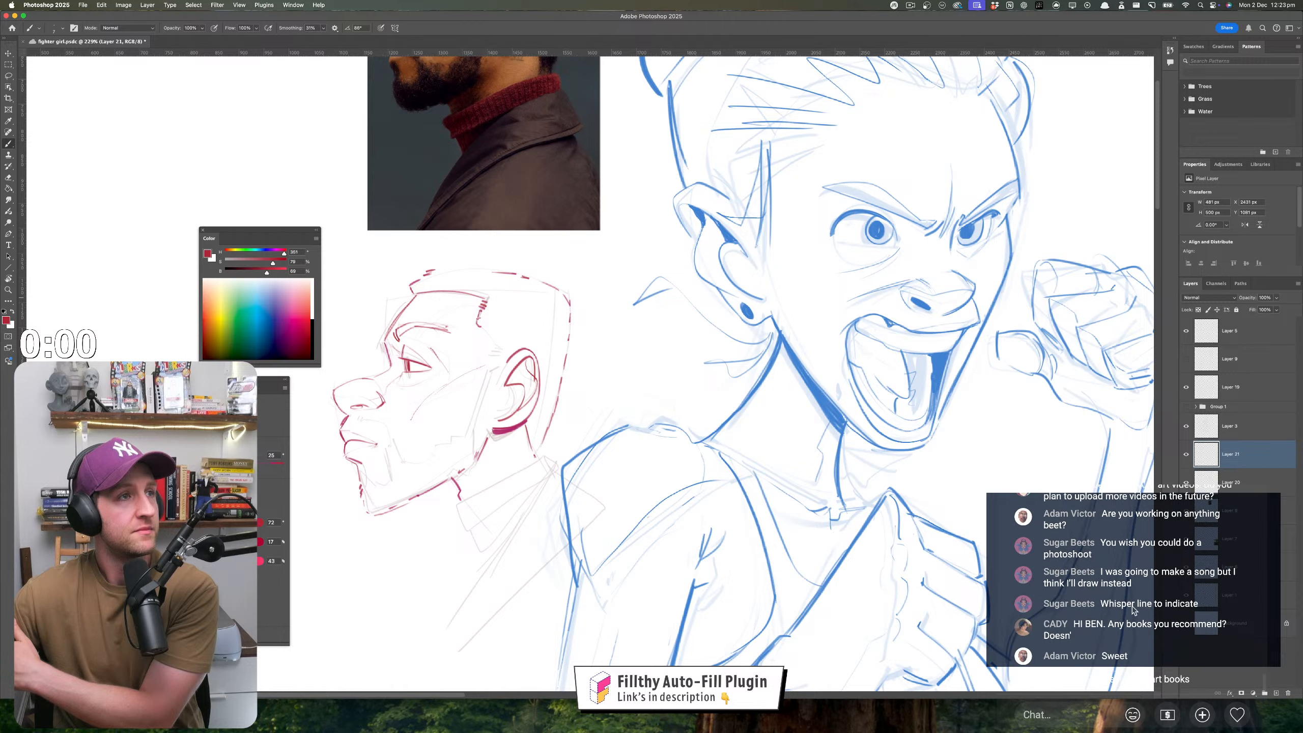
left_click(1148, 633)
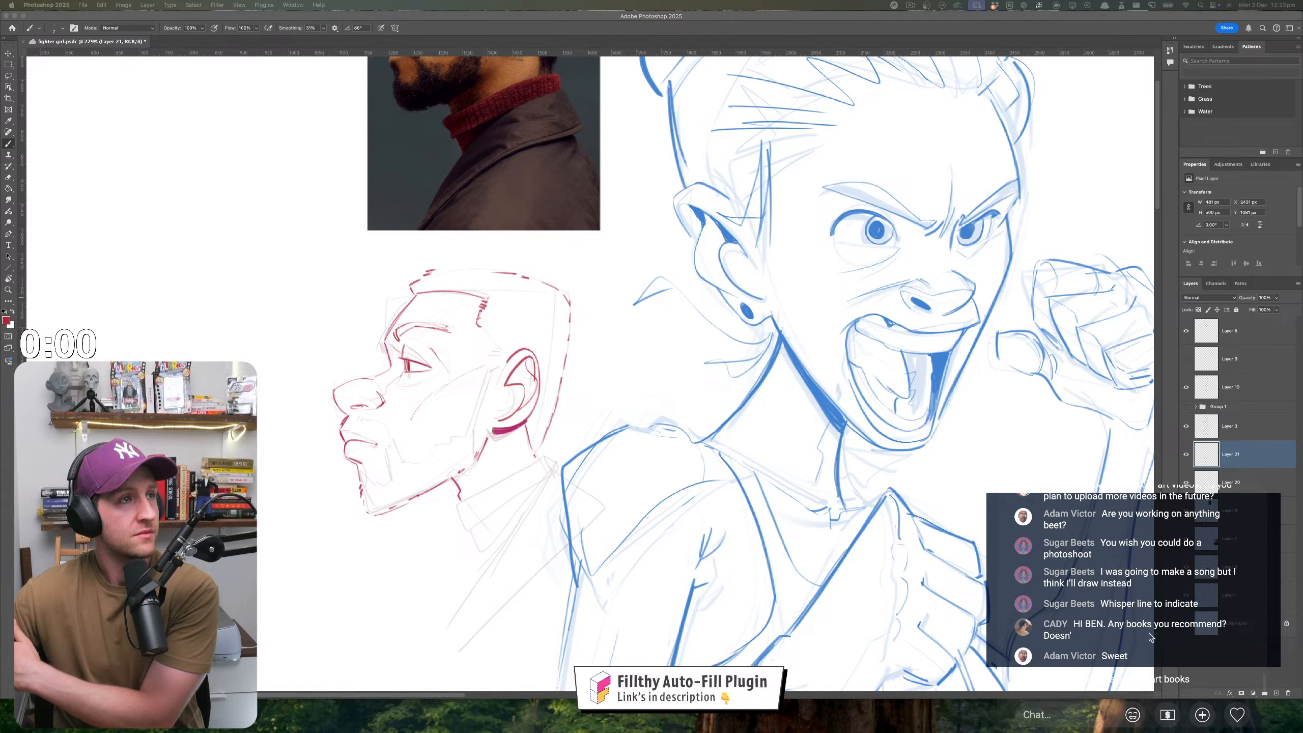
scroll(1148, 633, "down", 1)
left_click(527, 461)
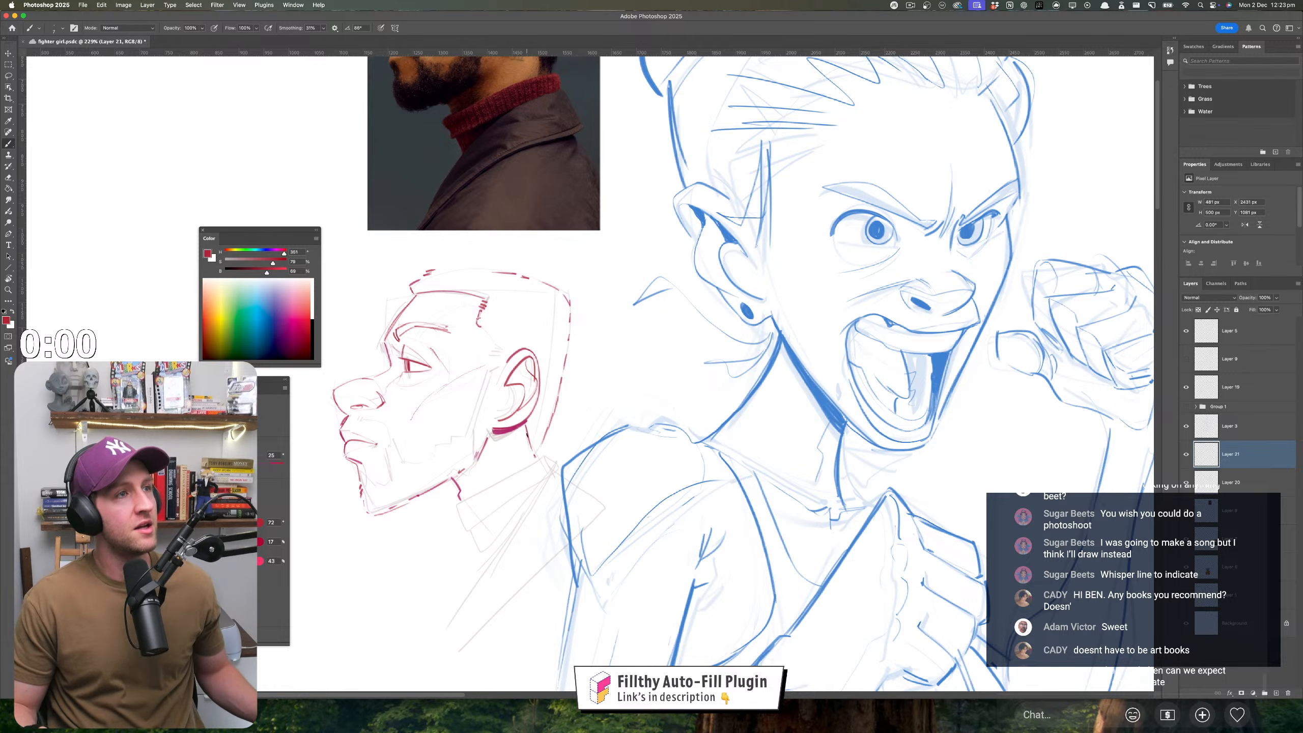
- Enlarge the brush and thicken the crimson shadow under the earlobe and along the rear jaw
scroll(534, 482, "up", 3)
scroll(533, 482, "down", 2)
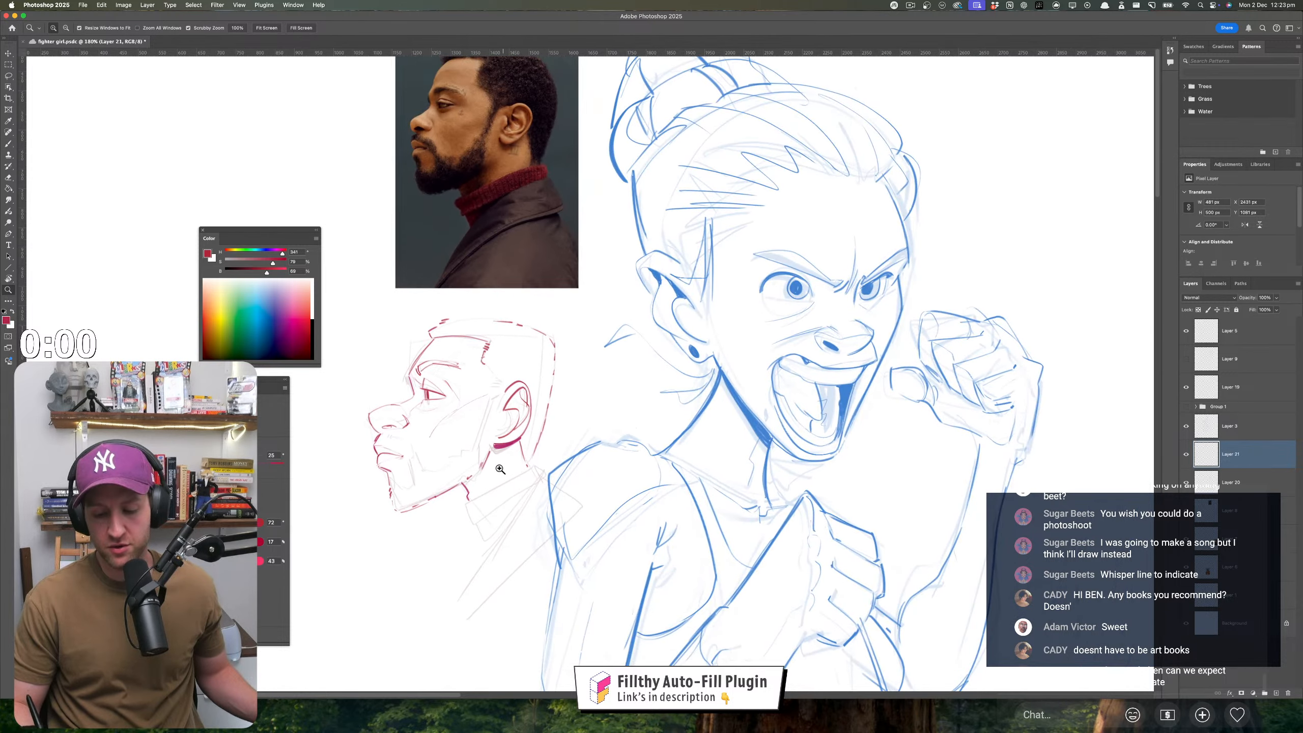
scroll(523, 462, "up", 4)
key("bracketright")
key("bracketright")
key("bracketright")
mouse_move(499, 427)
left_mouse_down()
mouse_move(551, 413)
mouse_move(506, 428)
mouse_move(529, 430)
mouse_move(447, 489)
mouse_move(501, 427)
left_mouse_up()
key("super+z")
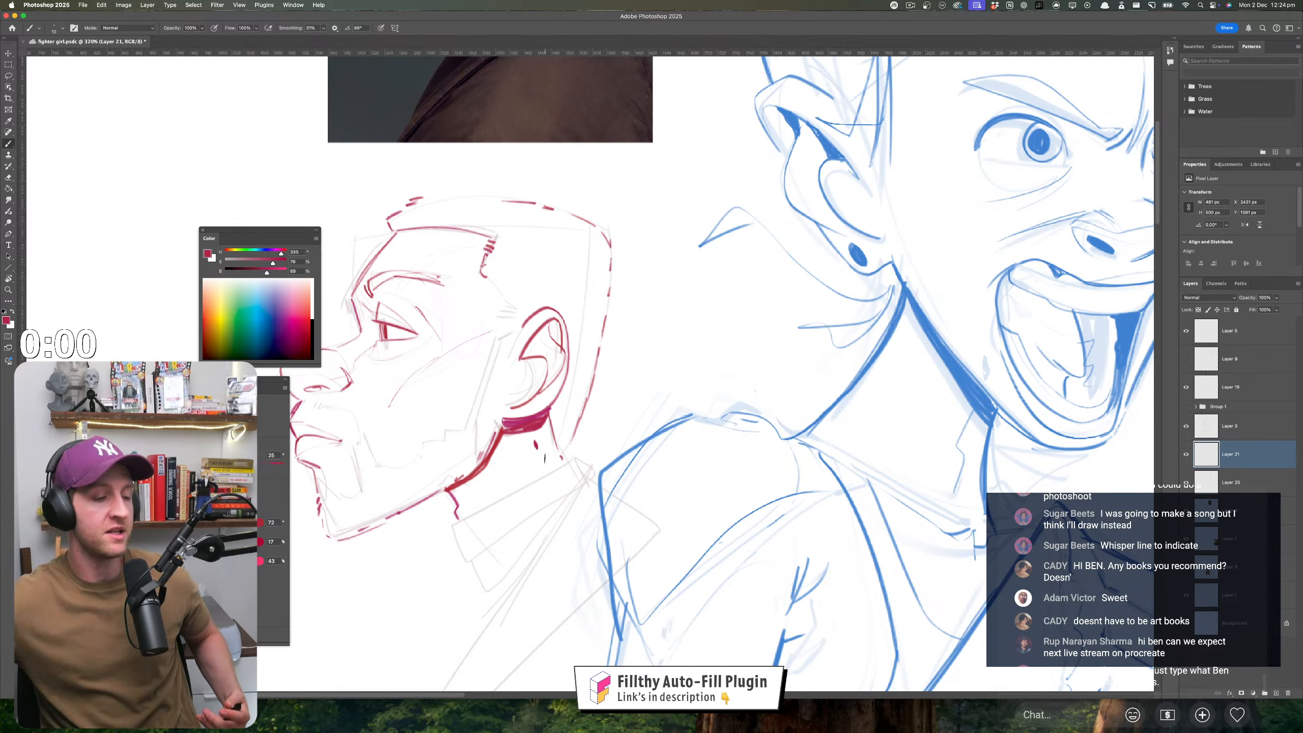
left_click_drag(534, 440, 537, 449)
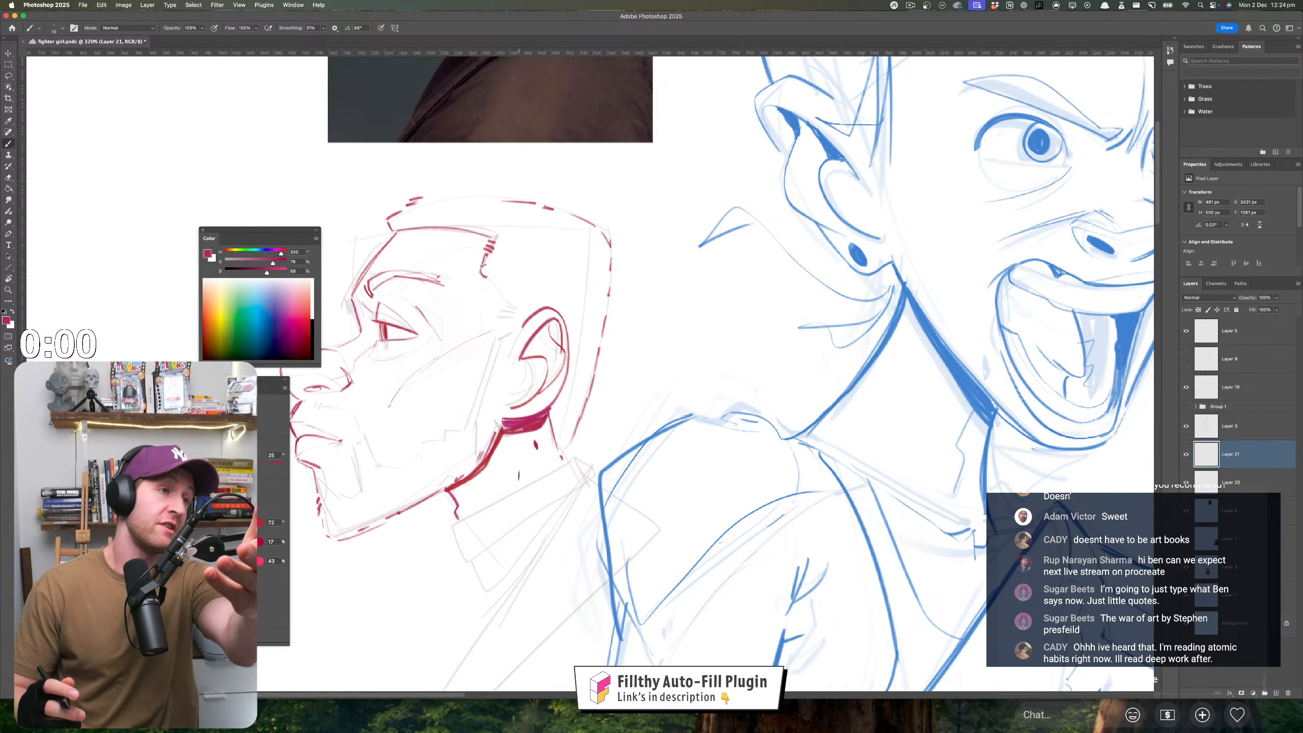
key("super+z")
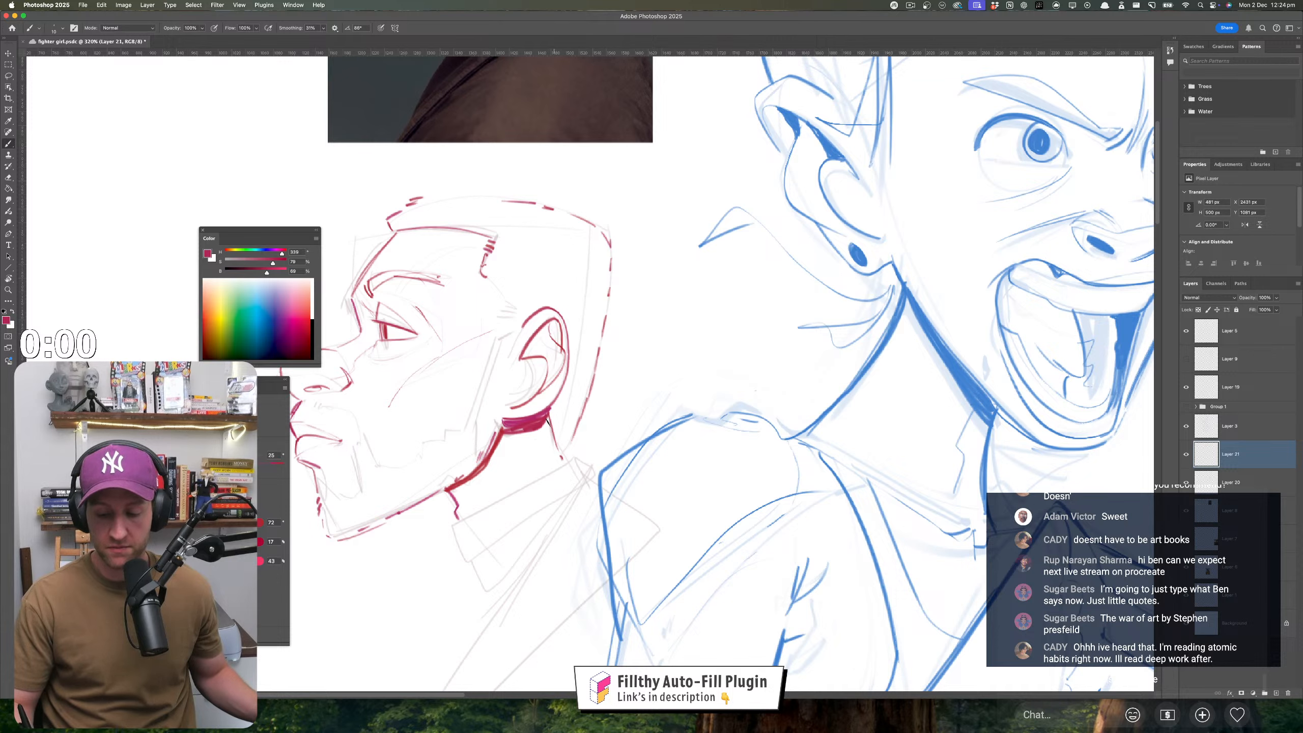
- Extend the crimson shadow beneath the jaw into the throat and darken the nostril
left_click_drag(505, 430, 454, 488)
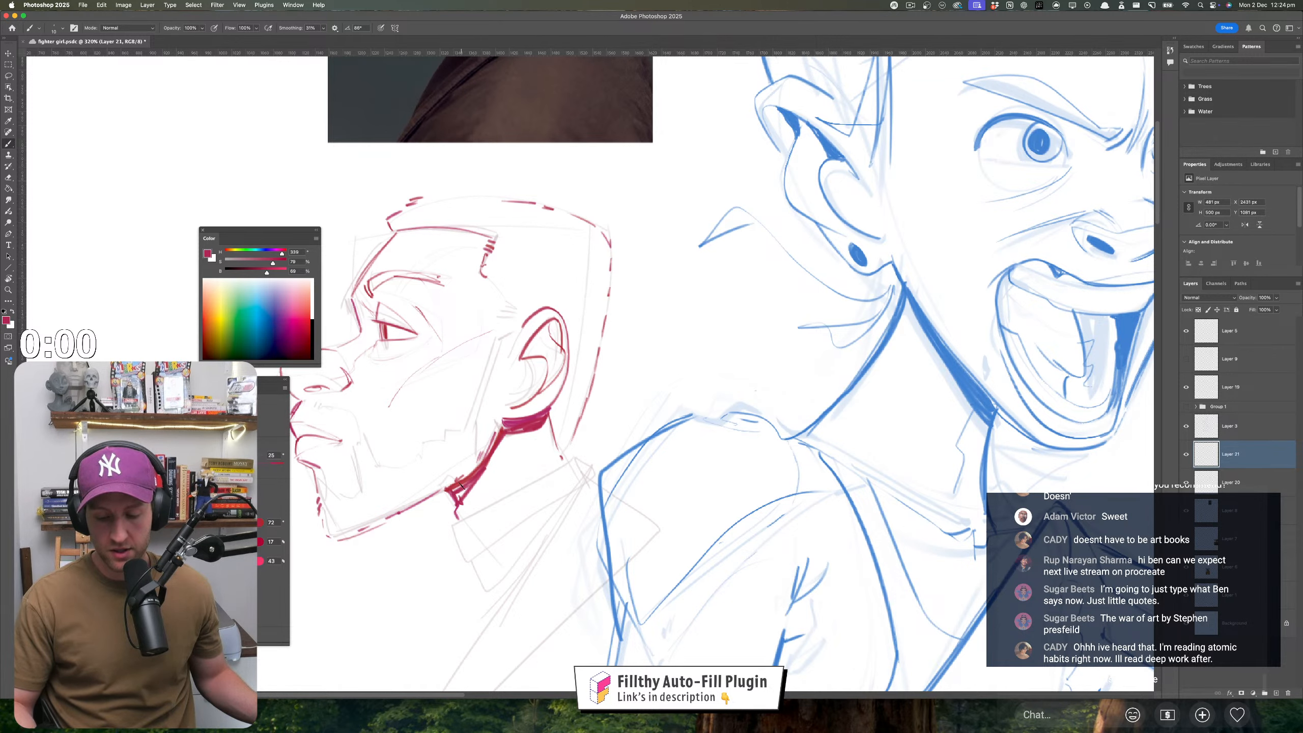
scroll(460, 485, "down", 2)
scroll(405, 452, "up", 3)
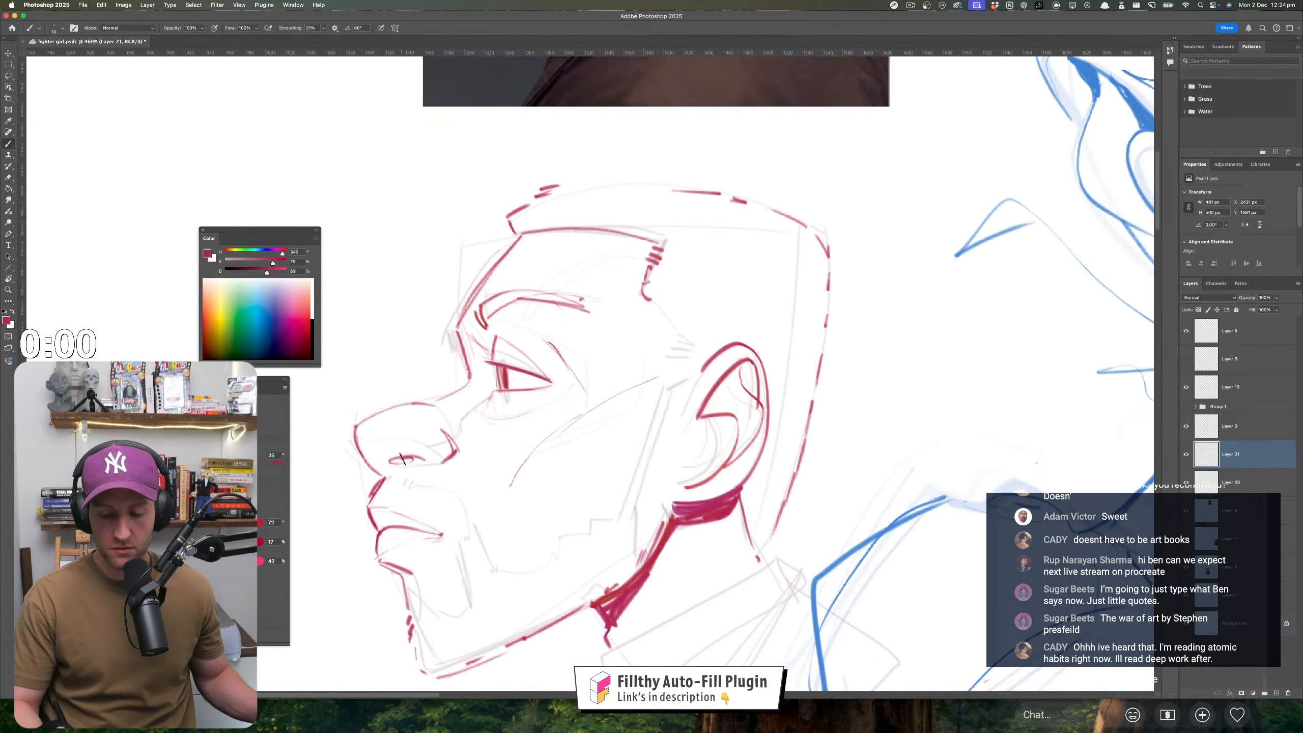
left_click_drag(391, 461, 408, 458)
scroll(429, 464, "down", 3)
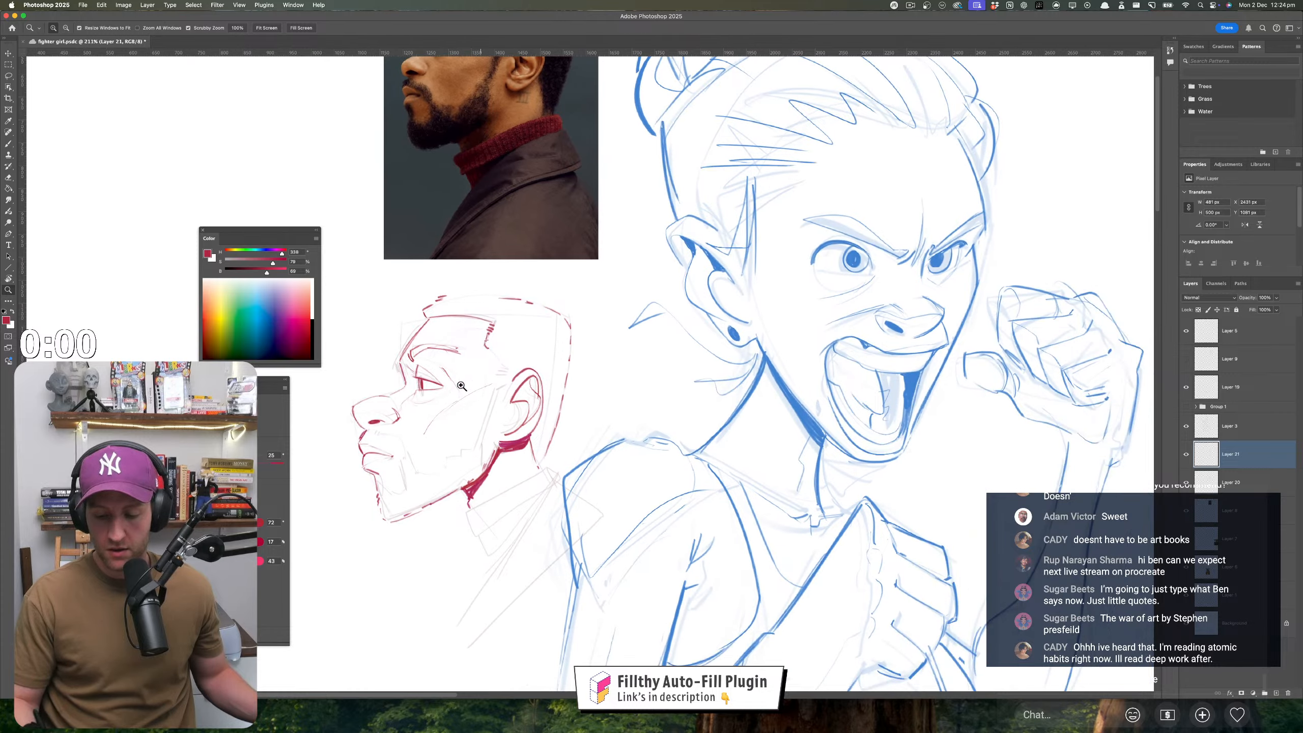
- Fill in the male profile's eyebrow as a solid crimson shape that tapers toward the temple
scroll(402, 323, "up", 3)
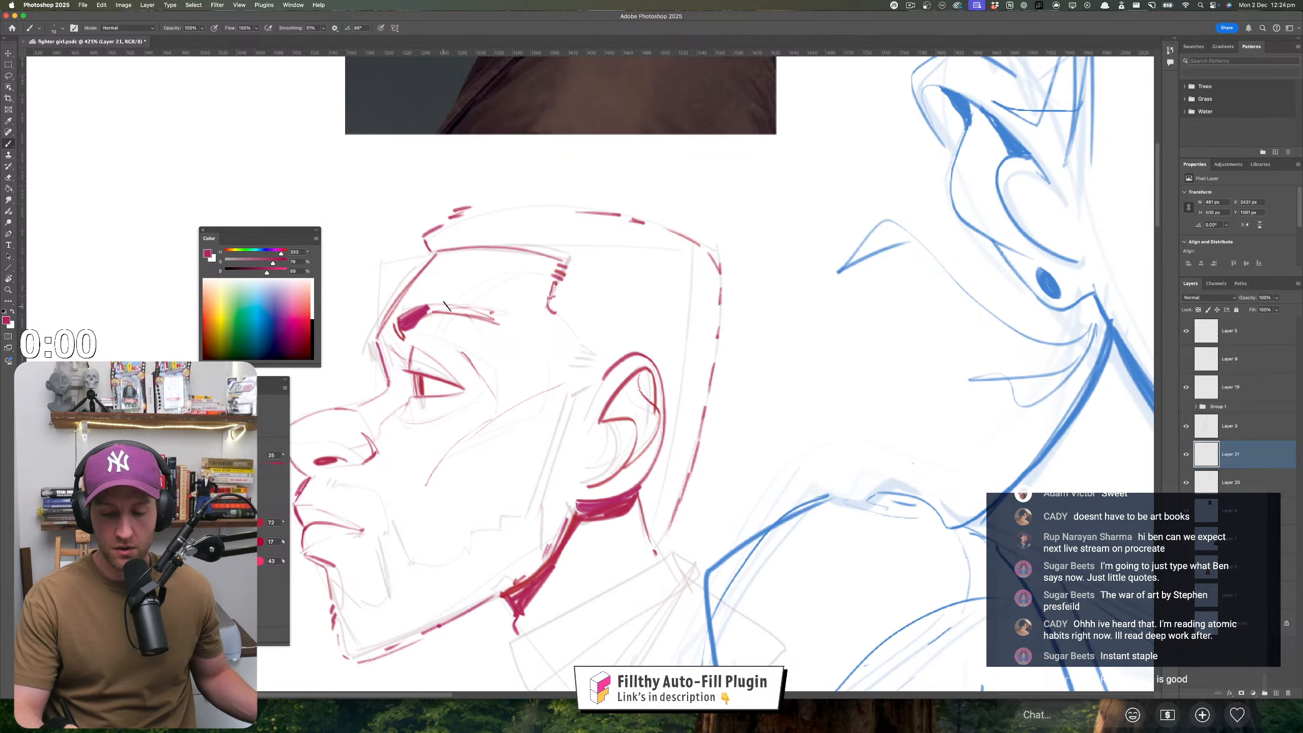
left_click_drag(554, 447, 519, 409)
mouse_move(531, 468)
left_mouse_down()
mouse_move(517, 478)
mouse_move(550, 430)
mouse_move(516, 477)
mouse_move(552, 514)
left_mouse_up()
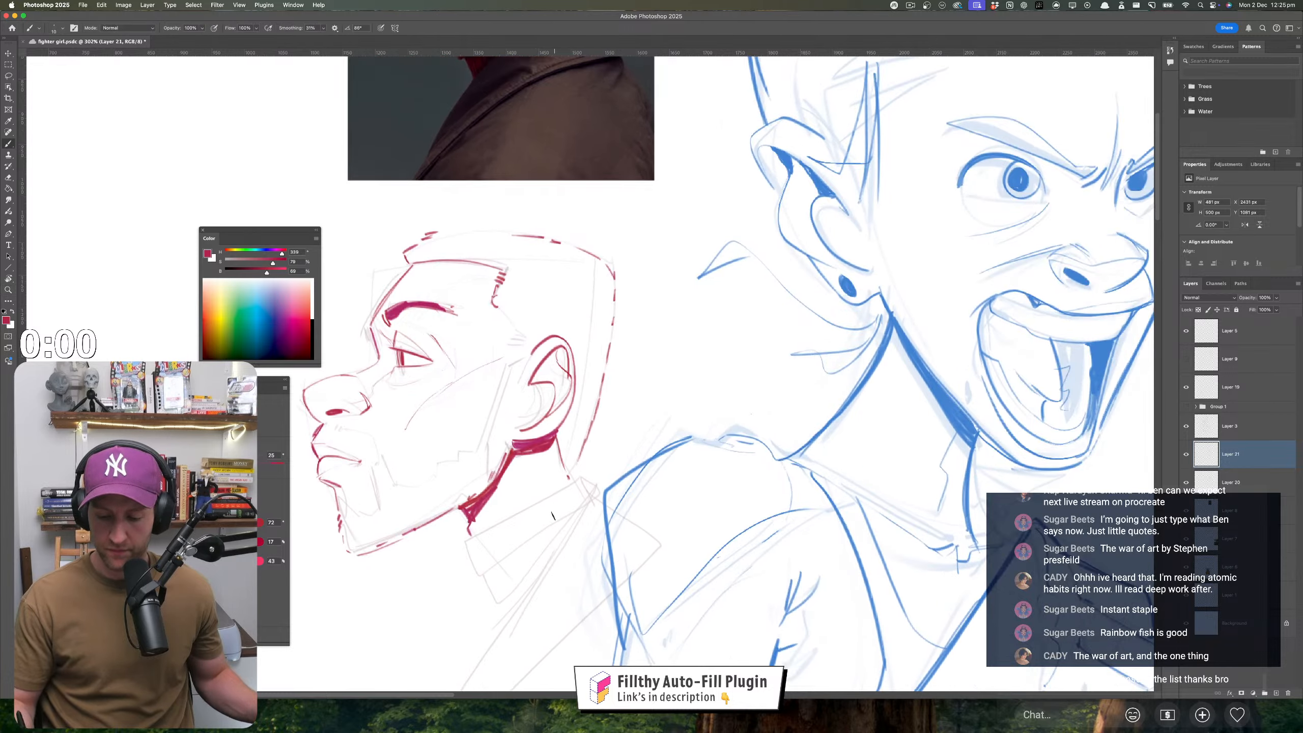
- Draw the long parallel upper and lower edges of the turtleneck's folded collar in crimson below the jaw
scroll(552, 515, "down", 2)
mouse_move(575, 445)
left_mouse_down()
mouse_move(445, 512)
mouse_move(517, 497)
mouse_move(663, 587)
mouse_move(642, 628)
mouse_move(583, 593)
mouse_move(563, 528)
mouse_move(518, 507)
left_mouse_up()
key("super+z")
mouse_move(426, 539)
left_mouse_down()
mouse_move(434, 584)
mouse_move(456, 582)
mouse_move(597, 489)
left_mouse_up()
mouse_move(451, 593)
left_mouse_down()
mouse_move(568, 513)
mouse_move(578, 530)
mouse_move(512, 577)
mouse_move(519, 516)
left_mouse_up()
left_click_drag(523, 516, 602, 475)
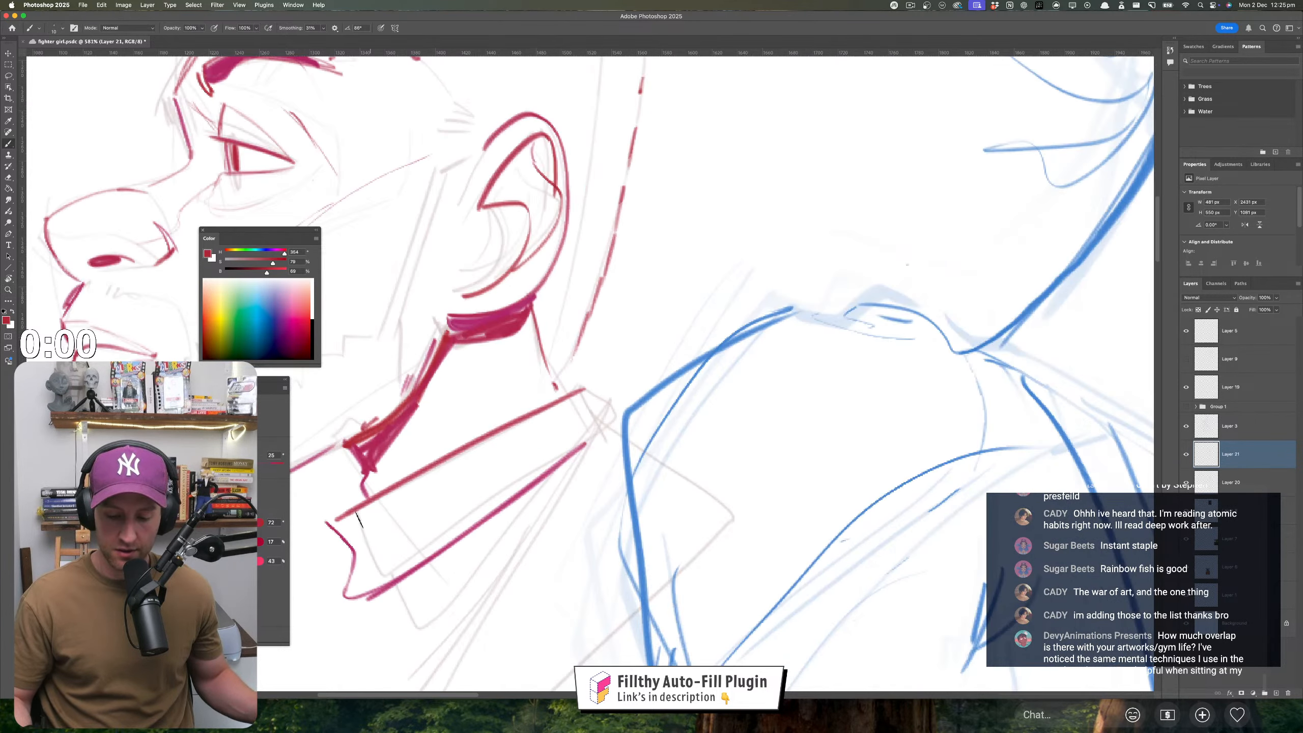
- Outline the folded front end of the turtleneck collar and close its edge behind the neck
left_click_drag(369, 547, 368, 547)
left_click_drag(367, 545, 345, 600)
key("super+z")
left_click_drag(337, 518, 361, 548)
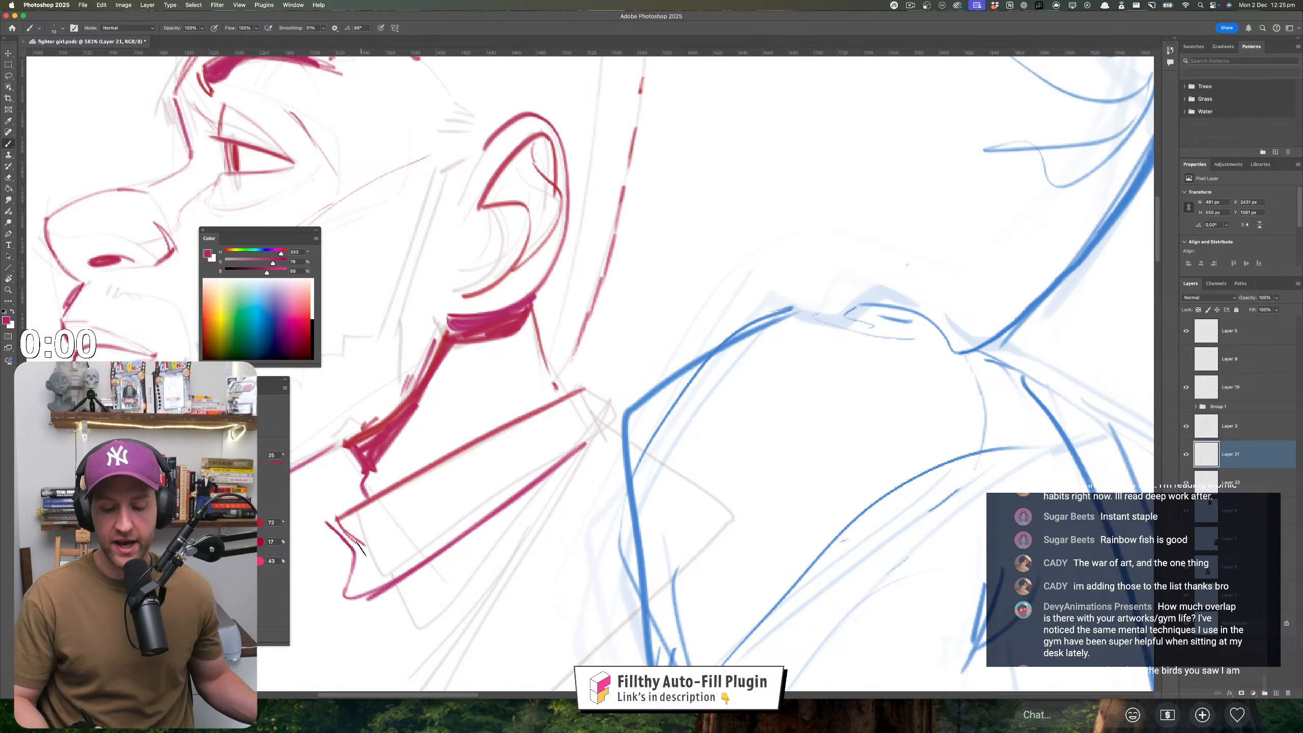
mouse_move(598, 399)
left_mouse_down()
mouse_move(621, 441)
mouse_move(574, 478)
mouse_move(560, 518)
mouse_move(570, 529)
mouse_move(527, 520)
mouse_move(592, 498)
left_mouse_up()
- Sketch a short, wide cylinder with an elliptical top on the blank canvas in front of the male profile
key("z")
left_click_drag(486, 474, 390, 512)
key("b")
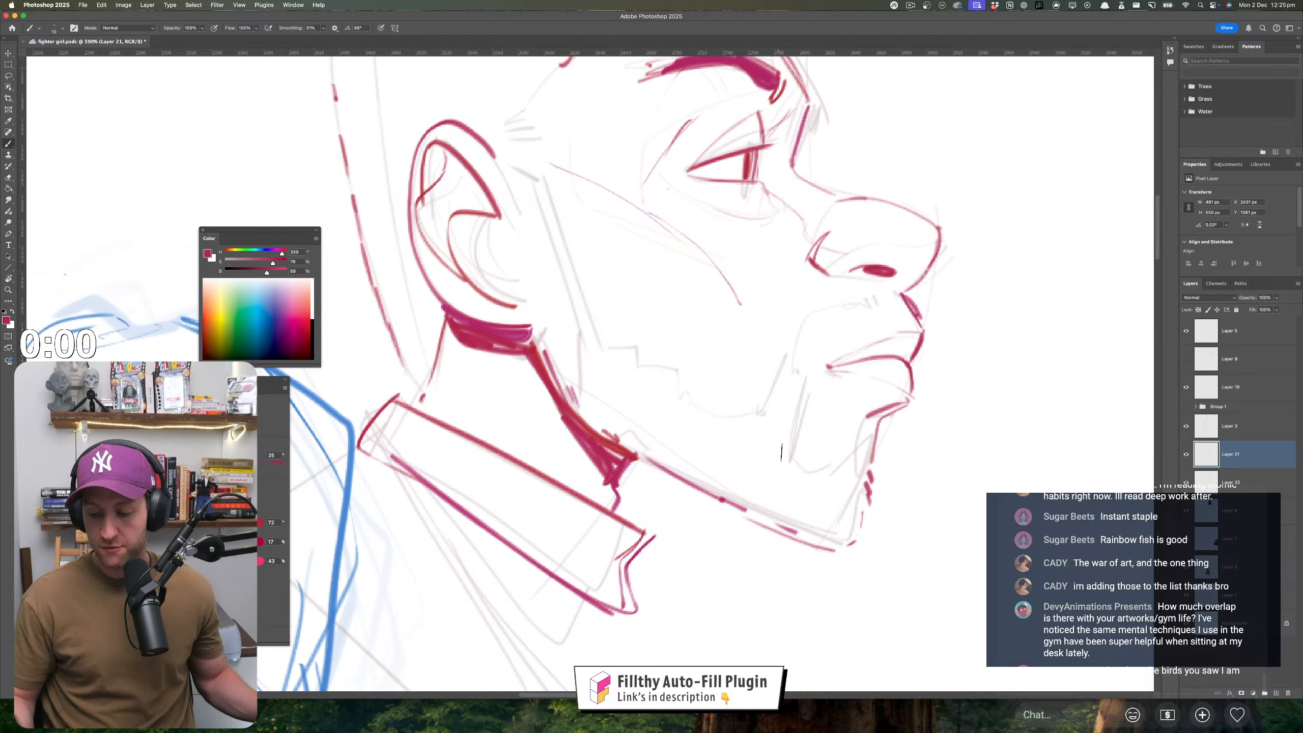
key("z")
mouse_move(781, 451)
left_mouse_down()
mouse_move(723, 494)
mouse_move(629, 445)
mouse_move(648, 477)
left_mouse_up()
key("b")
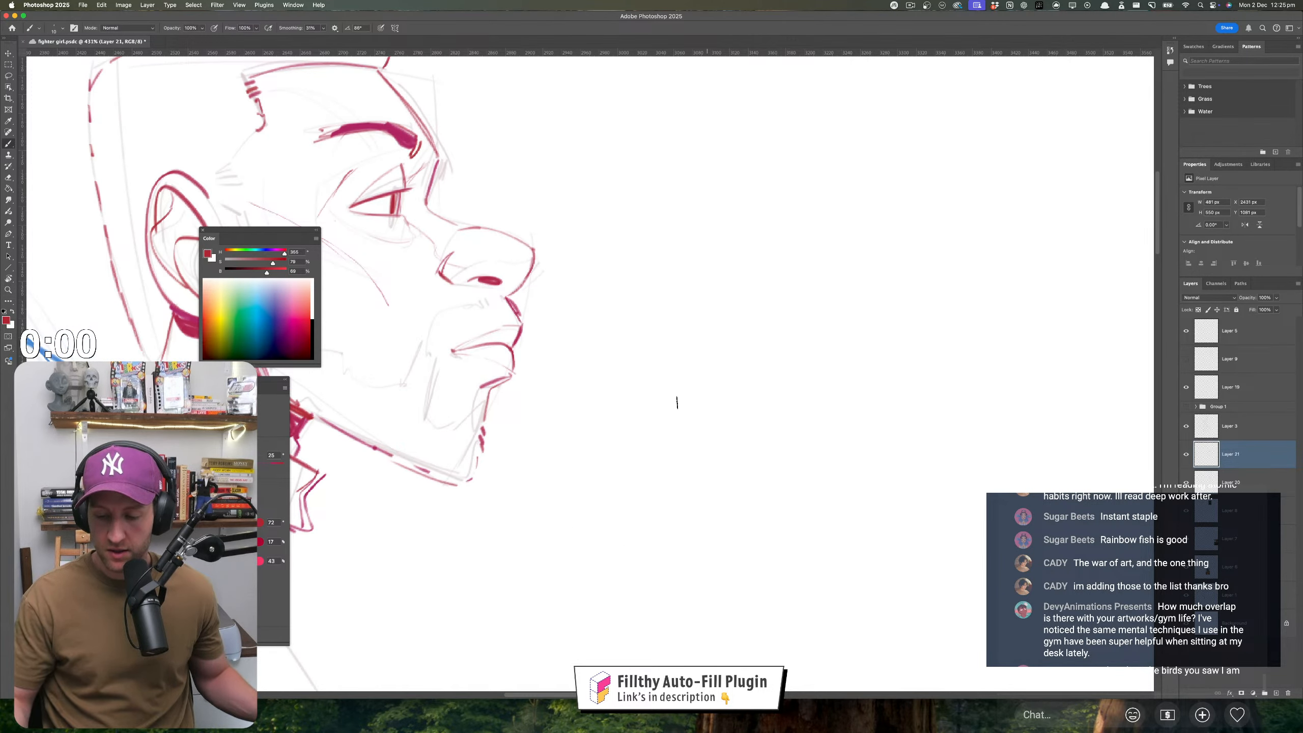
mouse_move(739, 418)
left_mouse_down()
mouse_move(544, 426)
mouse_move(690, 395)
left_mouse_up()
mouse_move(535, 422)
left_mouse_down()
mouse_move(539, 461)
mouse_move(588, 482)
mouse_move(686, 487)
mouse_move(743, 465)
left_mouse_up()
left_click_drag(745, 422, 741, 465)
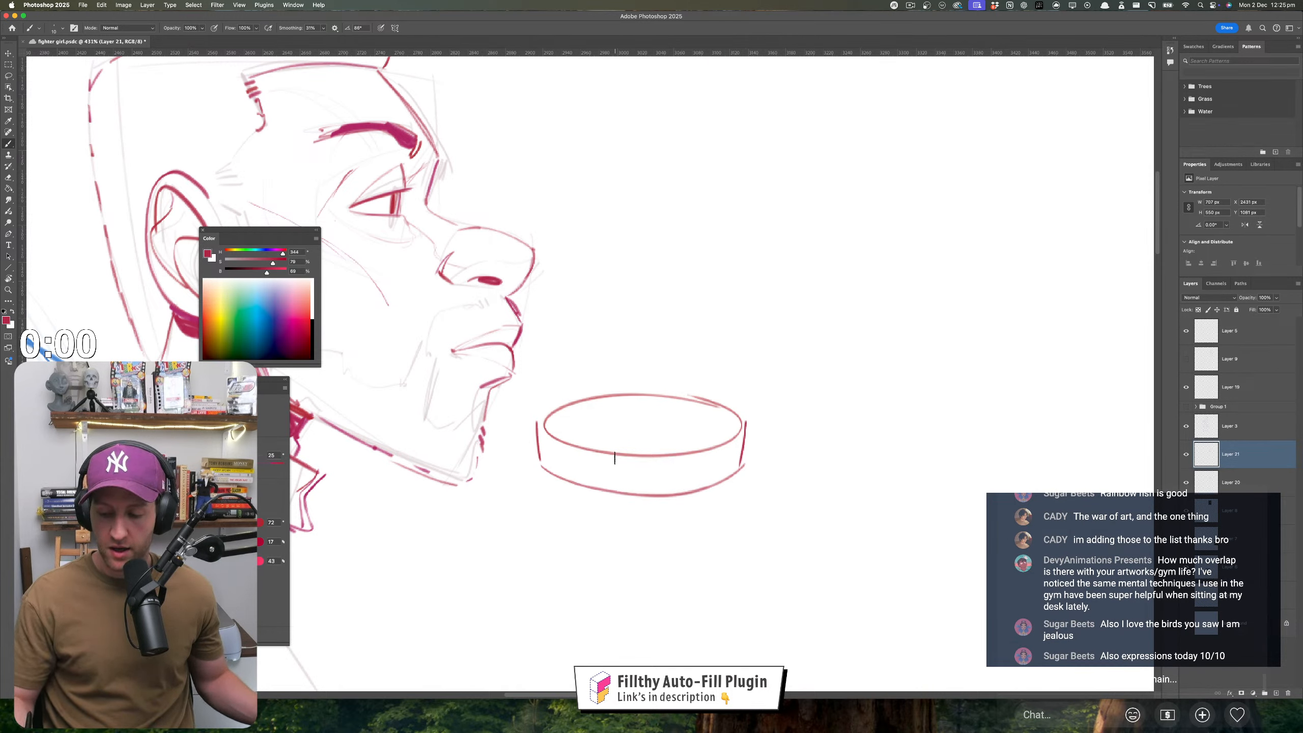
- Draw vertical rib lines around the cylinder's side wall, spacing them closer together toward both outer edges
left_click_drag(632, 455, 632, 475)
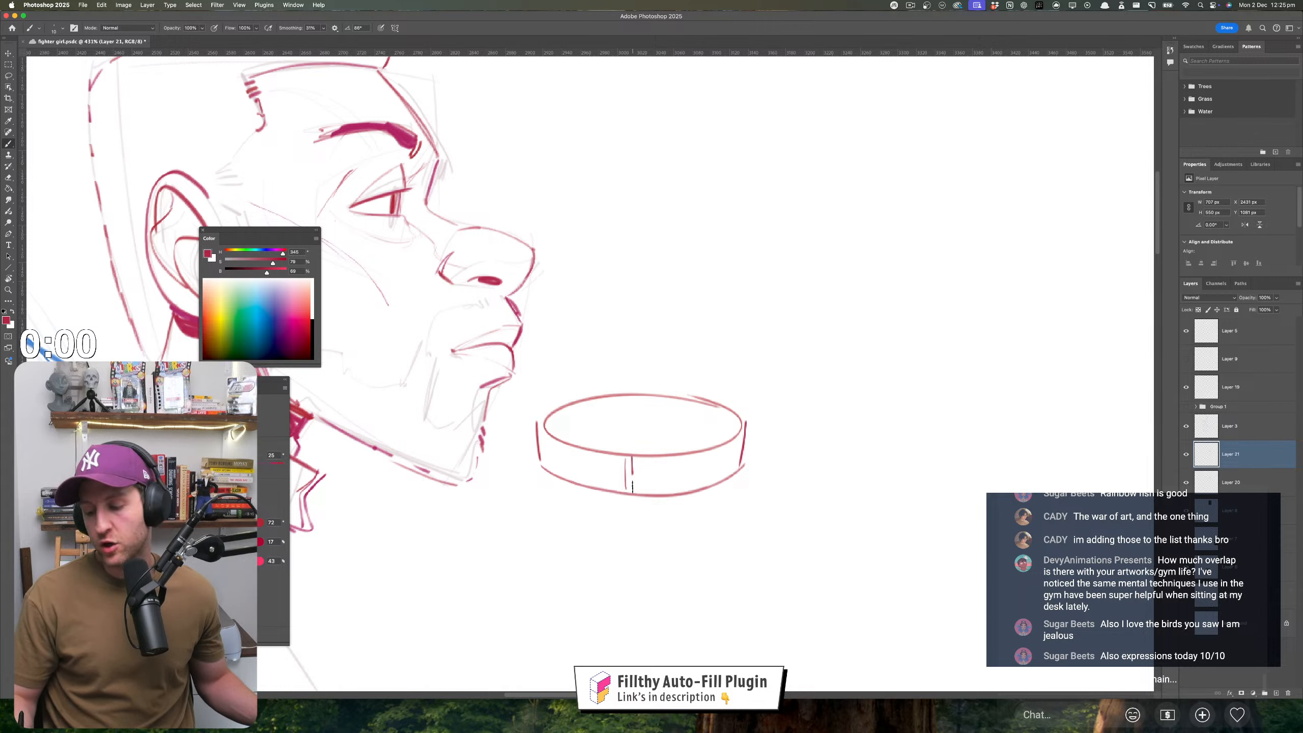
scroll(695, 483, "right", 5)
scroll(695, 482, "down", 2)
key("super+z")
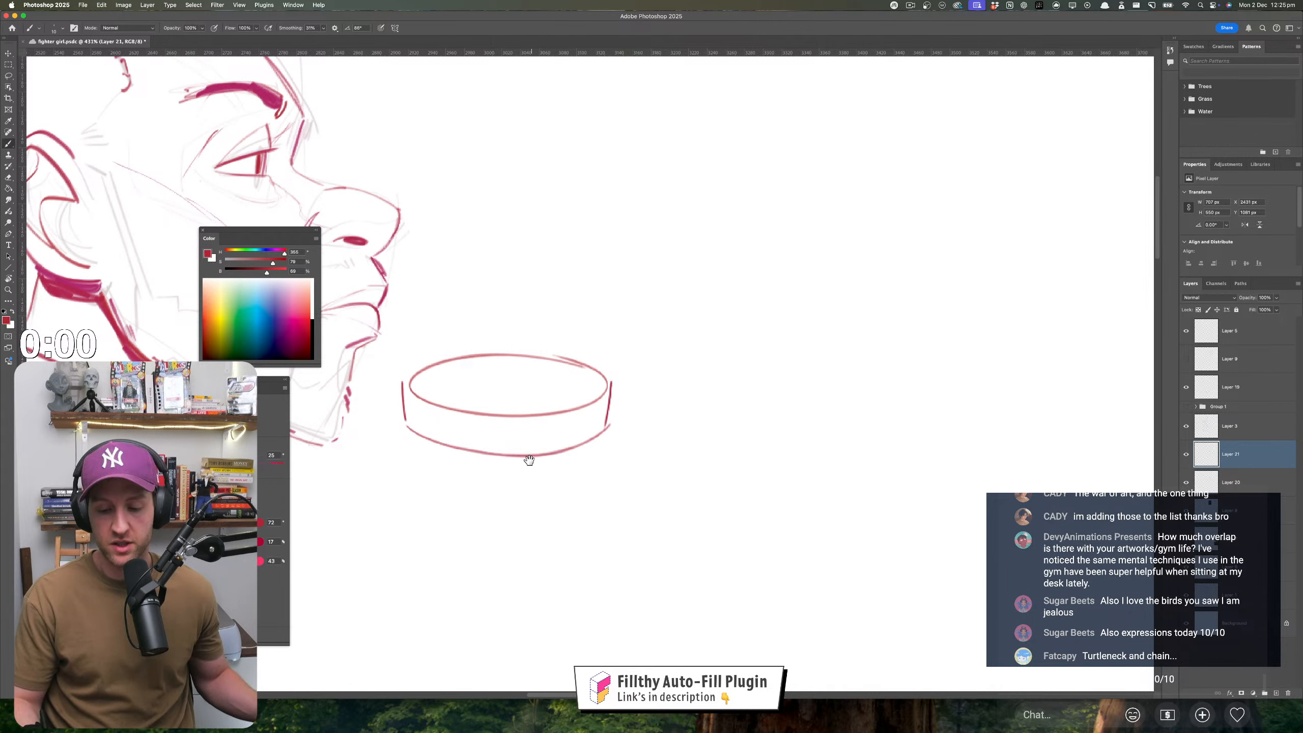
scroll(526, 456, "right", 1)
left_click_drag(468, 413, 470, 452)
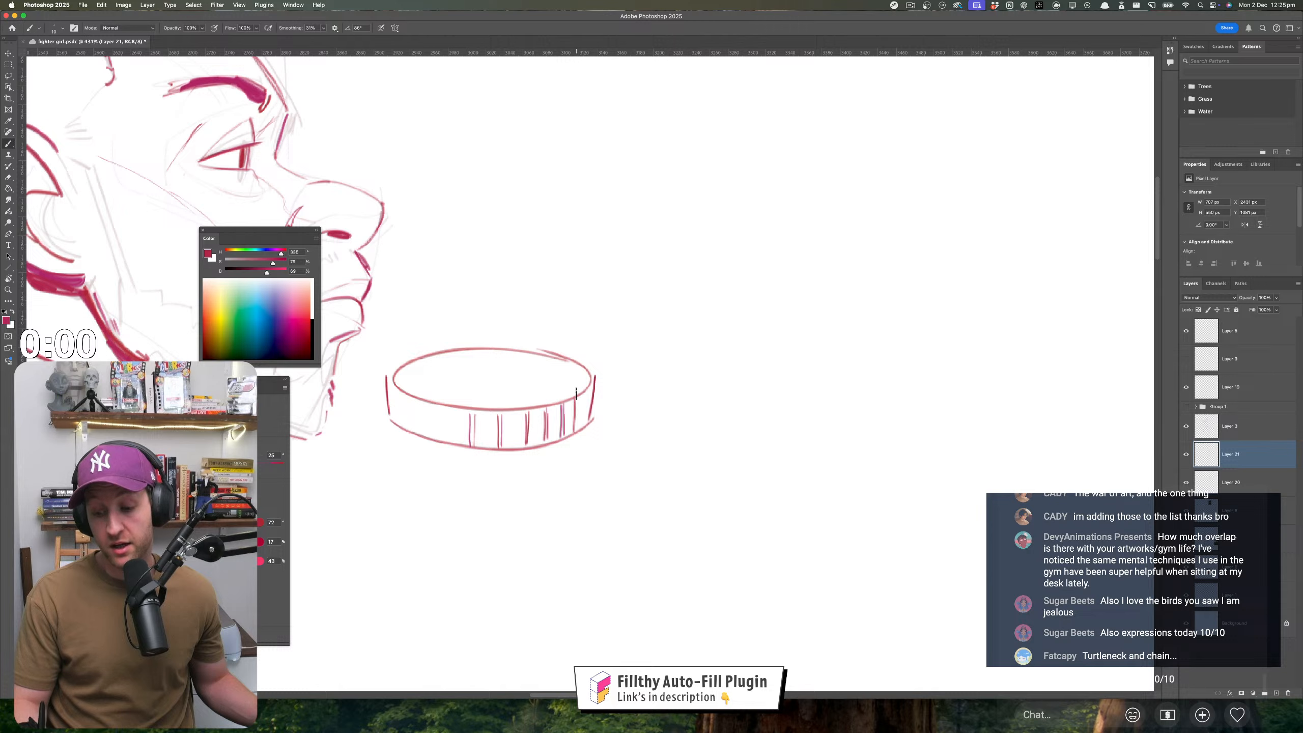
left_click_drag(576, 394, 575, 426)
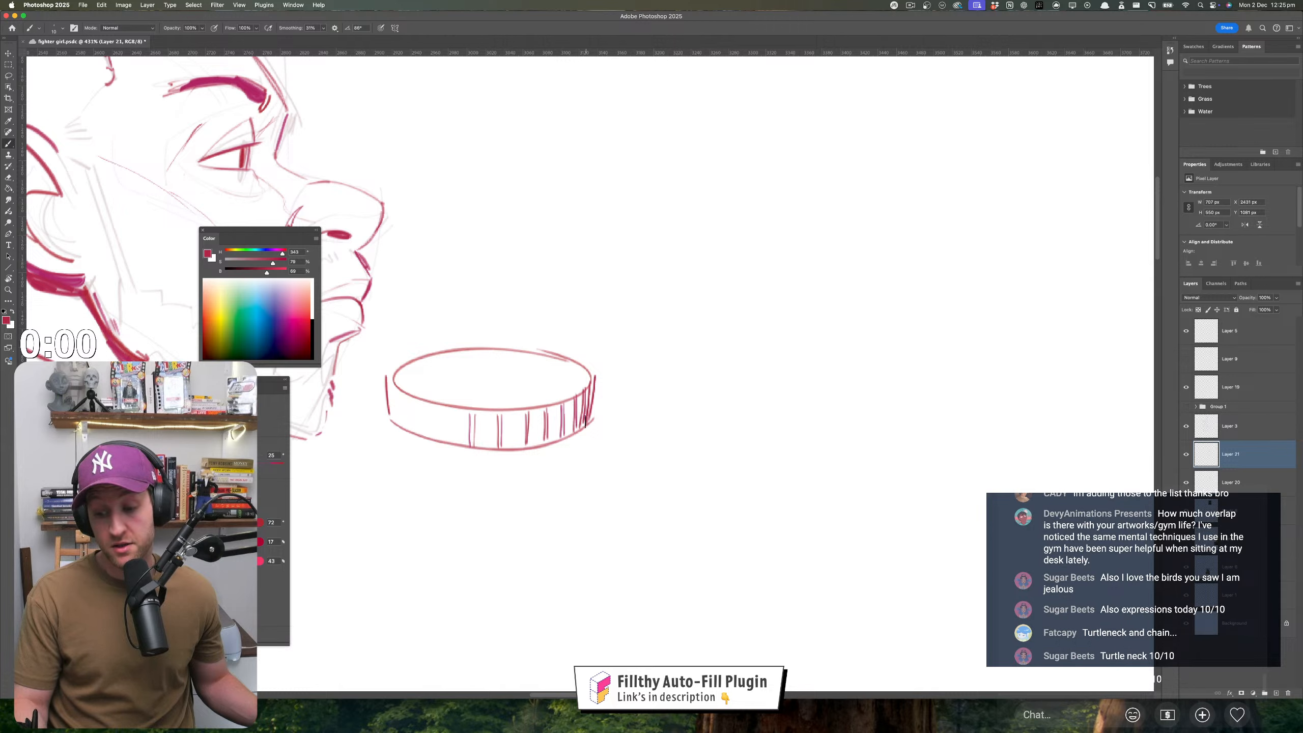
mouse_move(443, 409)
left_mouse_down()
mouse_move(444, 431)
mouse_move(418, 432)
left_mouse_up()
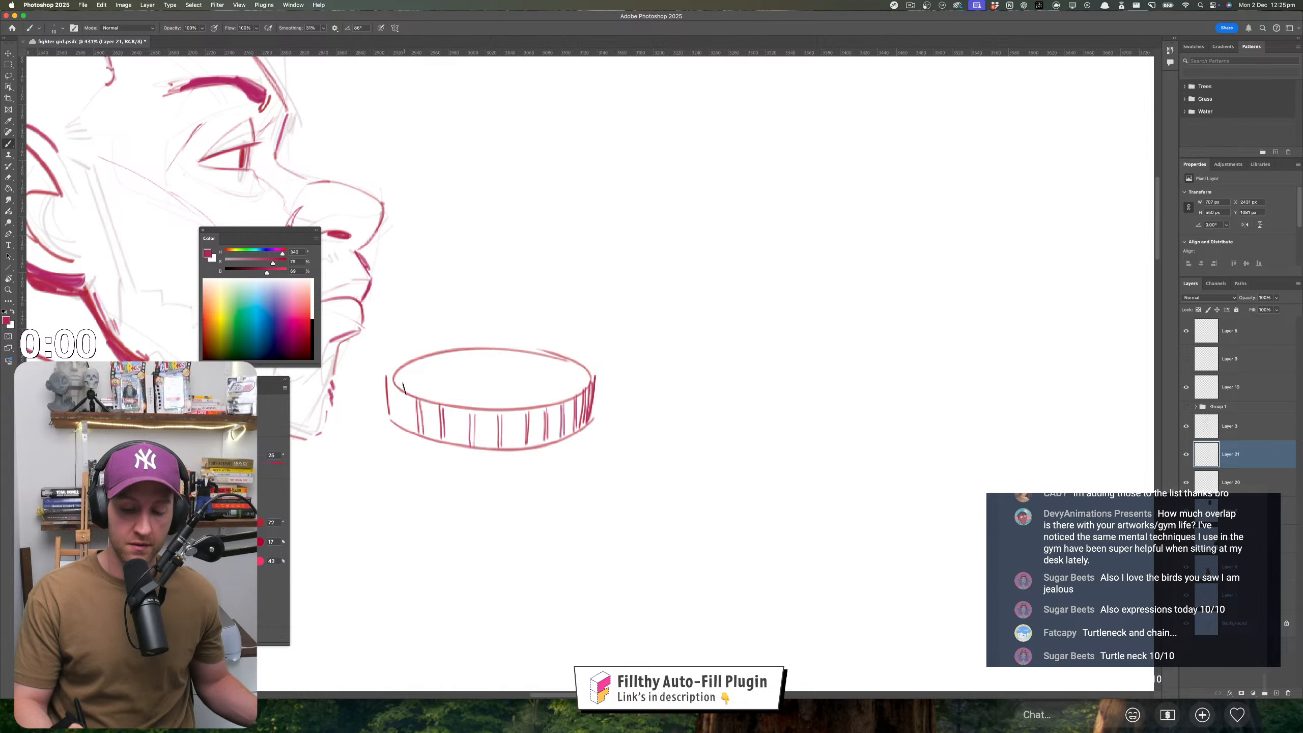
left_click_drag(394, 383, 397, 419)
left_click_drag(389, 374, 394, 417)
- Draw curved rib lines across the turtleneck collar from its front end toward the middle, tightly spaced near the fold
key("z")
key("space")
mouse_move(698, 477)
left_mouse_down()
mouse_move(680, 473)
mouse_move(751, 461)
left_mouse_up()
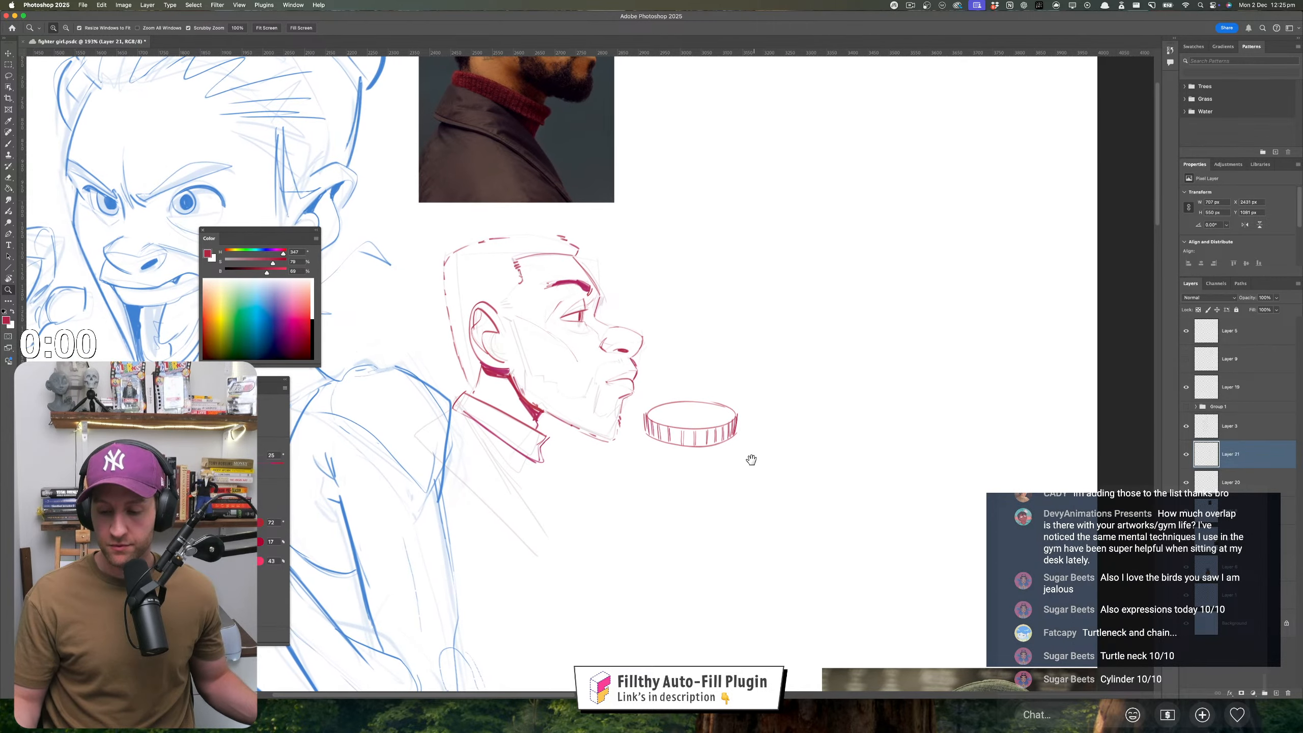
mouse_move(525, 440)
left_mouse_down()
mouse_move(586, 425)
mouse_move(561, 452)
mouse_move(559, 513)
left_mouse_up()
key("b")
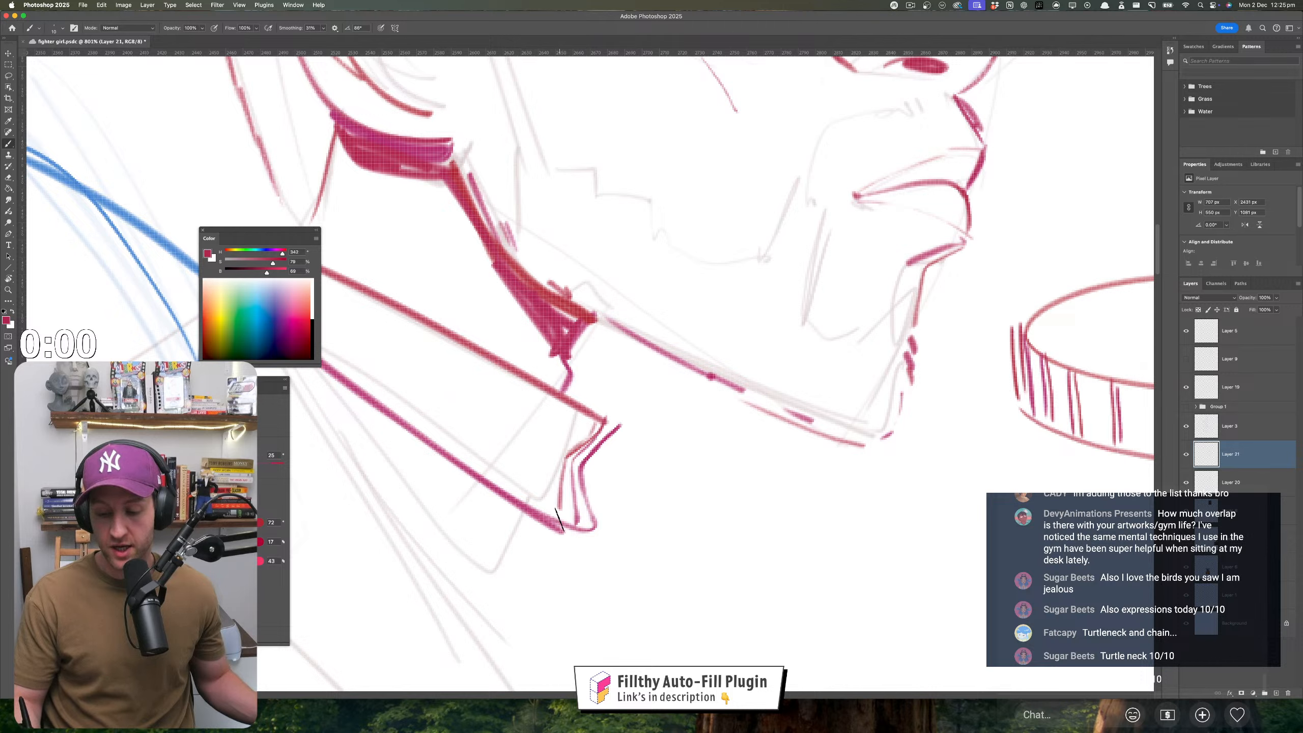
left_click_drag(555, 447, 534, 523)
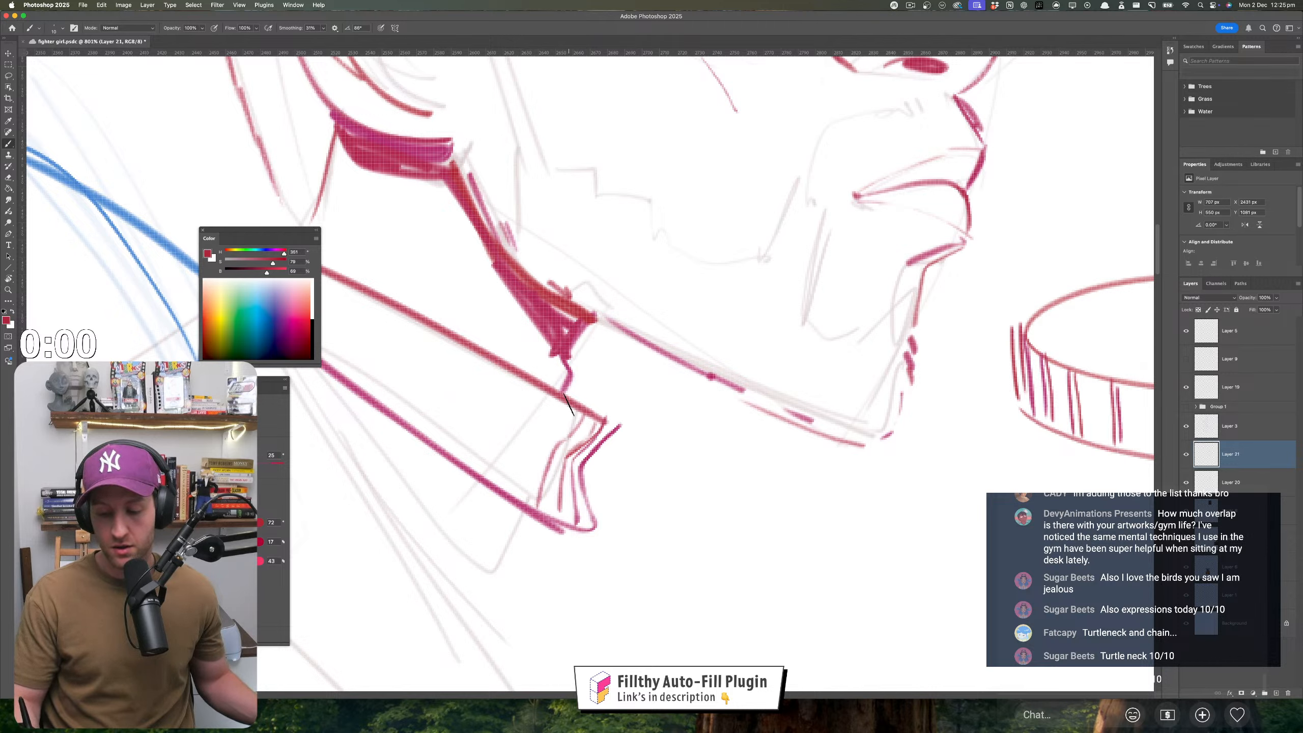
left_click_drag(569, 405, 521, 498)
left_click_drag(541, 407, 488, 486)
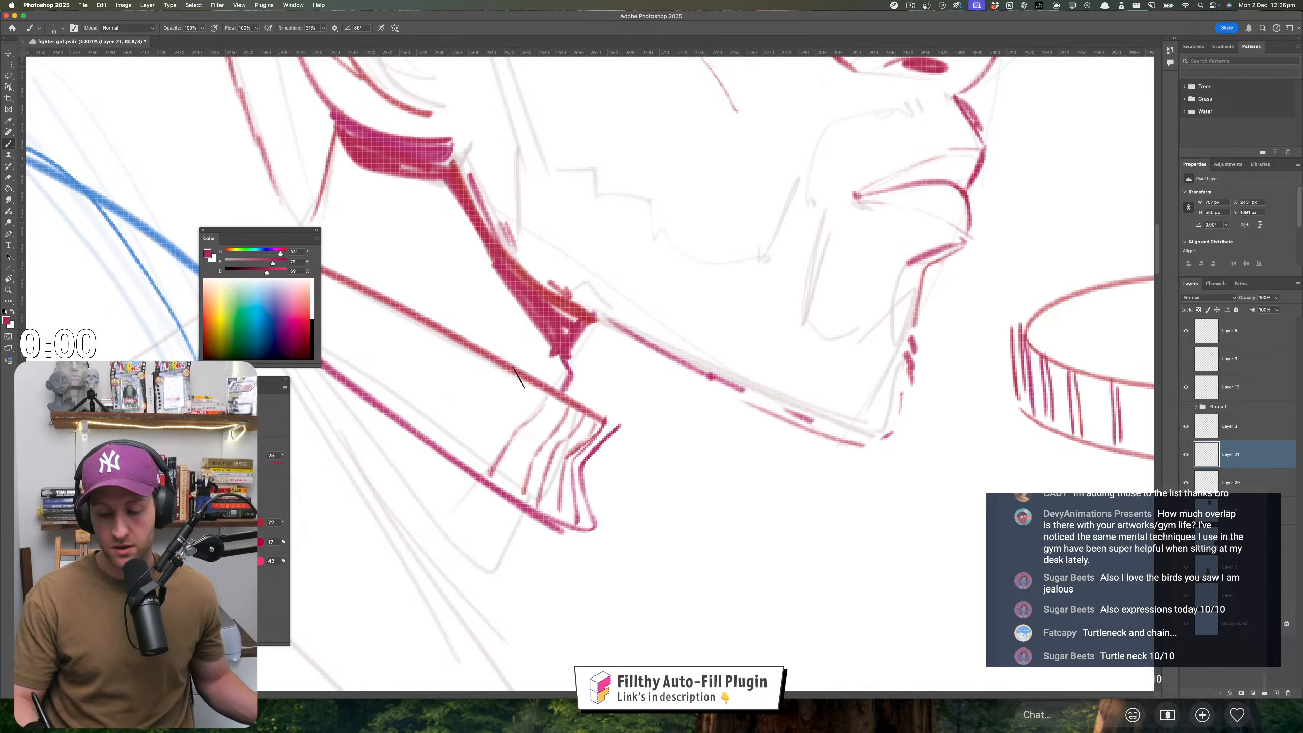
left_click_drag(517, 380, 458, 465)
left_click_drag(481, 363, 442, 431)
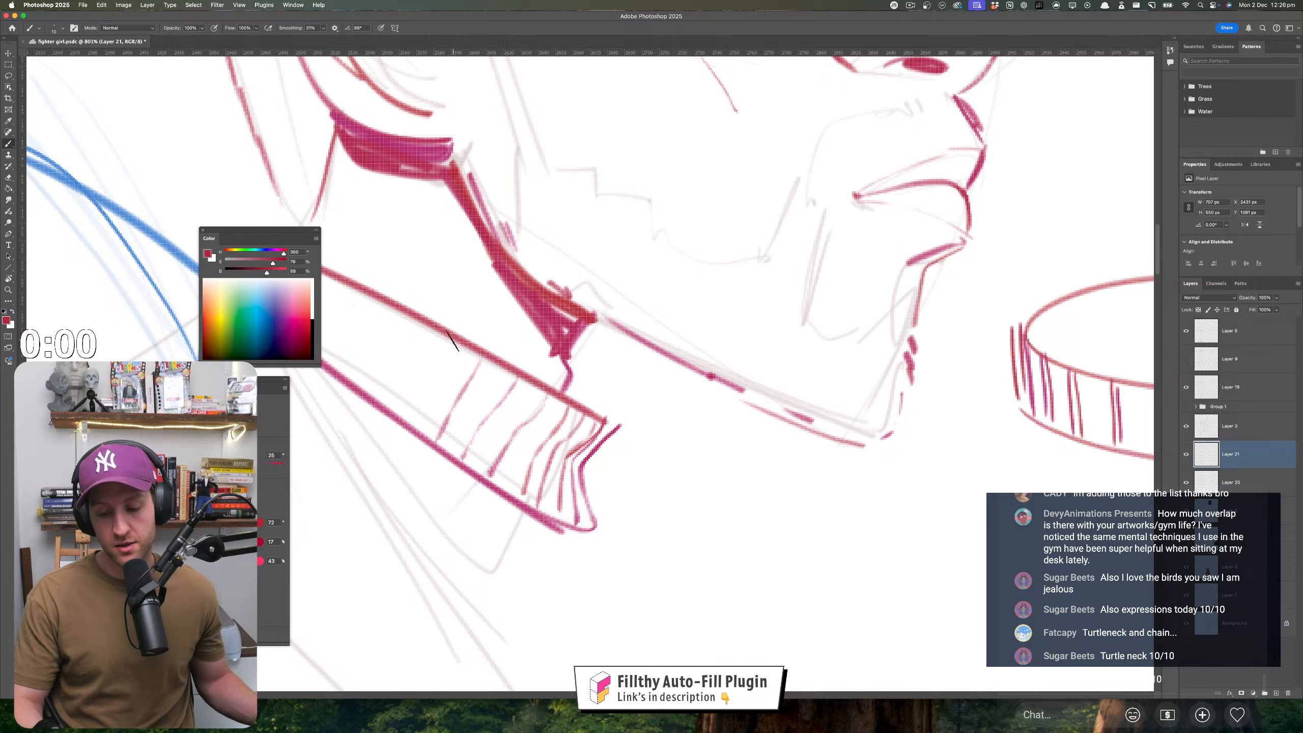
left_click_drag(456, 333, 415, 409)
left_click_drag(440, 311, 398, 377)
- Continue the rib lines across the rear part of the turtleneck collar, bunching them near the back edge
mouse_move(400, 332)
left_mouse_down()
mouse_move(482, 439)
mouse_move(450, 485)
left_mouse_up()
left_click_drag(456, 414, 424, 466)
left_click_drag(430, 396, 395, 452)
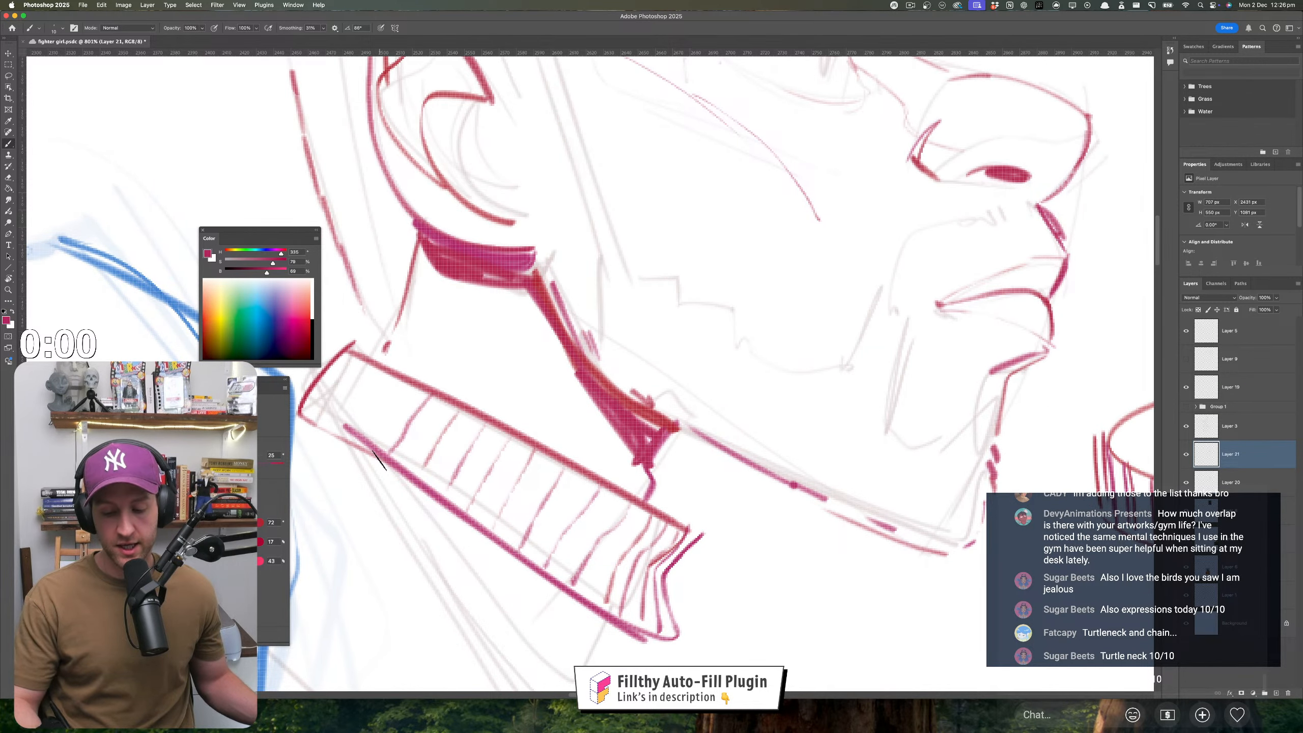
mouse_move(394, 380)
left_mouse_down()
mouse_move(369, 430)
mouse_move(382, 367)
mouse_move(328, 439)
left_mouse_up()
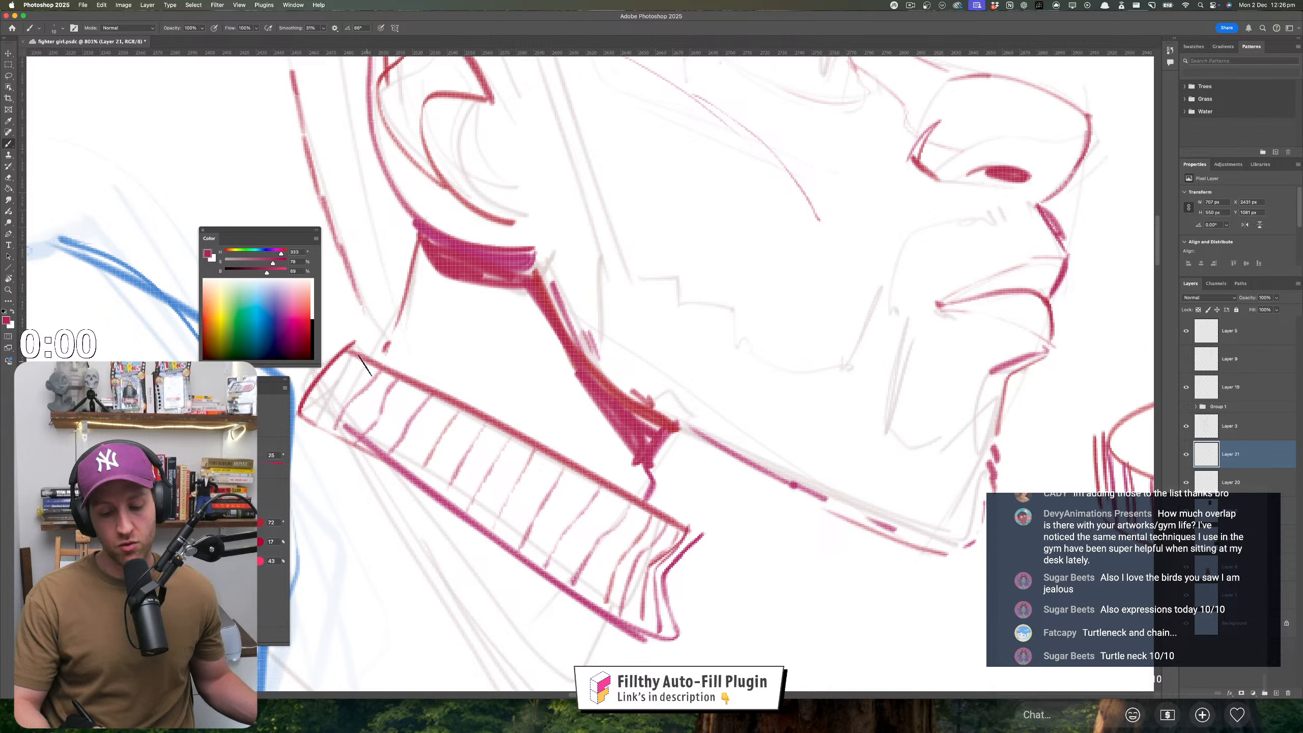
mouse_move(369, 356)
left_mouse_down()
mouse_move(321, 419)
mouse_move(327, 390)
mouse_move(308, 420)
mouse_move(312, 404)
left_mouse_up()
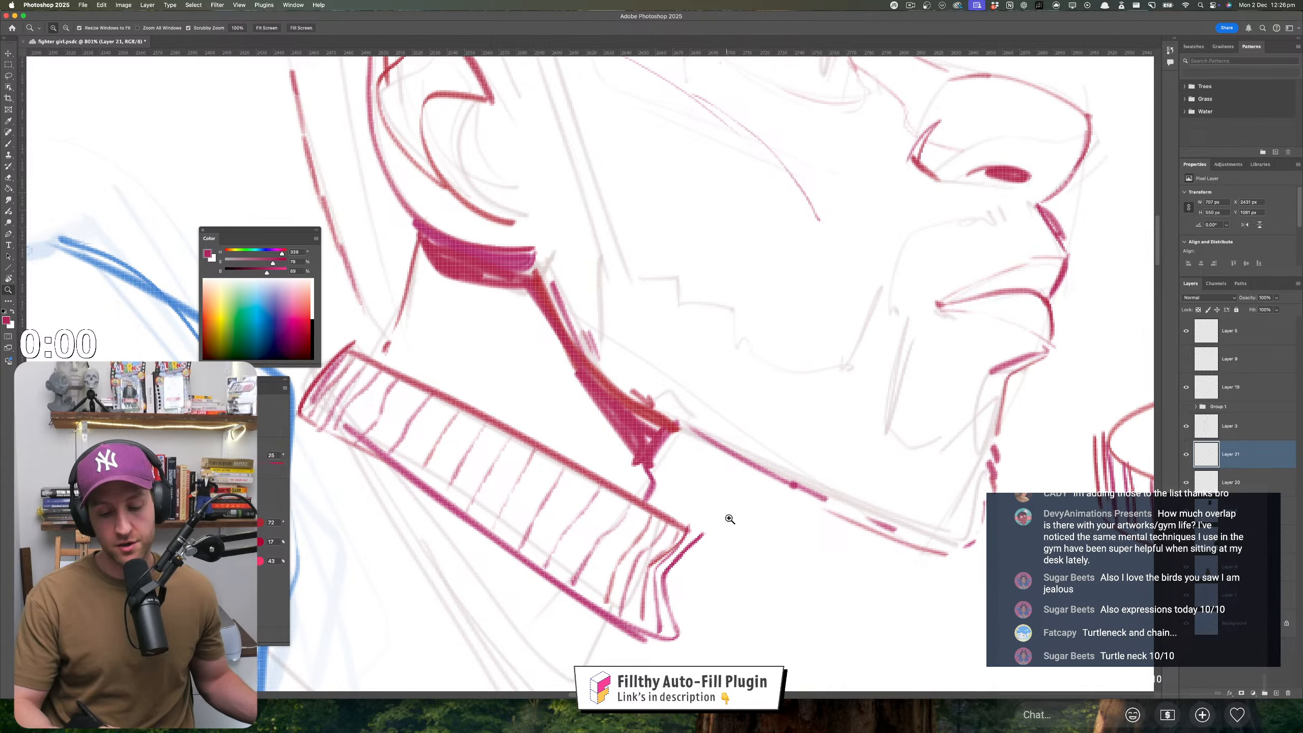
left_click_drag(729, 517, 667, 513)
left_click_drag(782, 478, 569, 529)
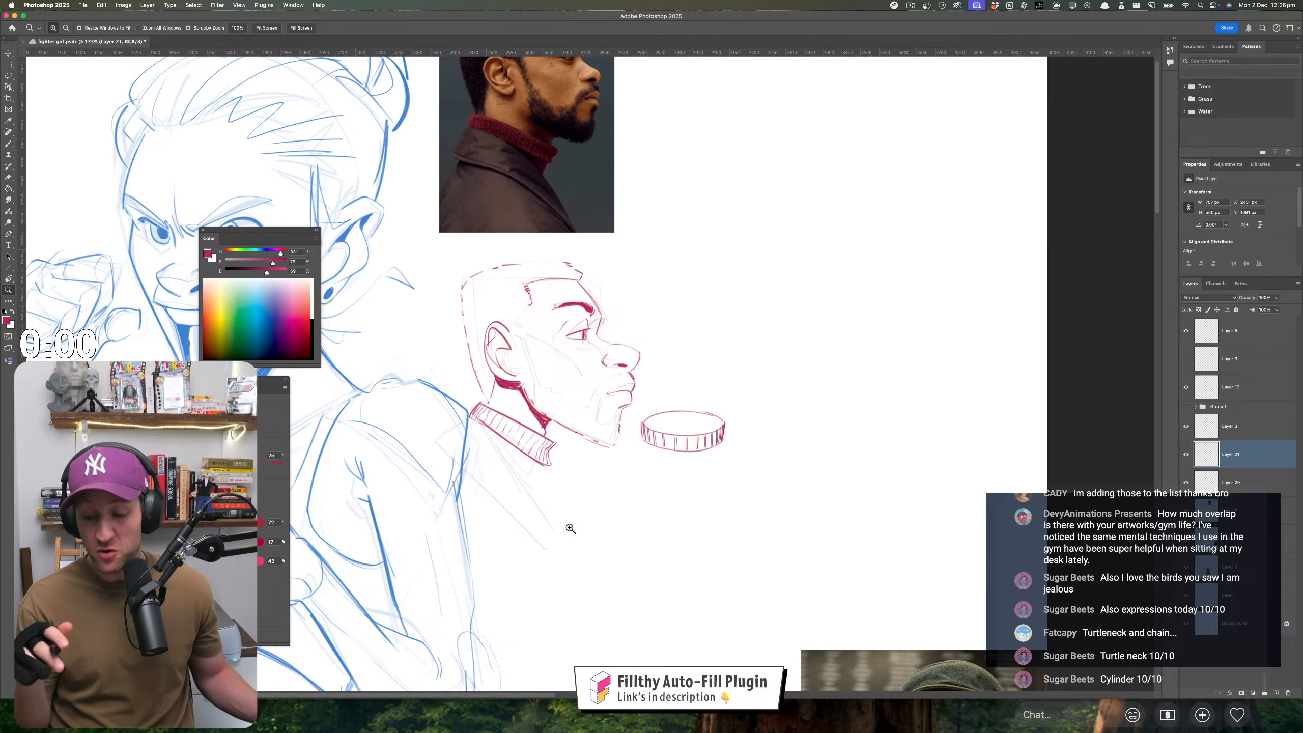
left_click_drag(499, 414, 517, 393)
left_click_drag(494, 346, 479, 393)
key("super+z")
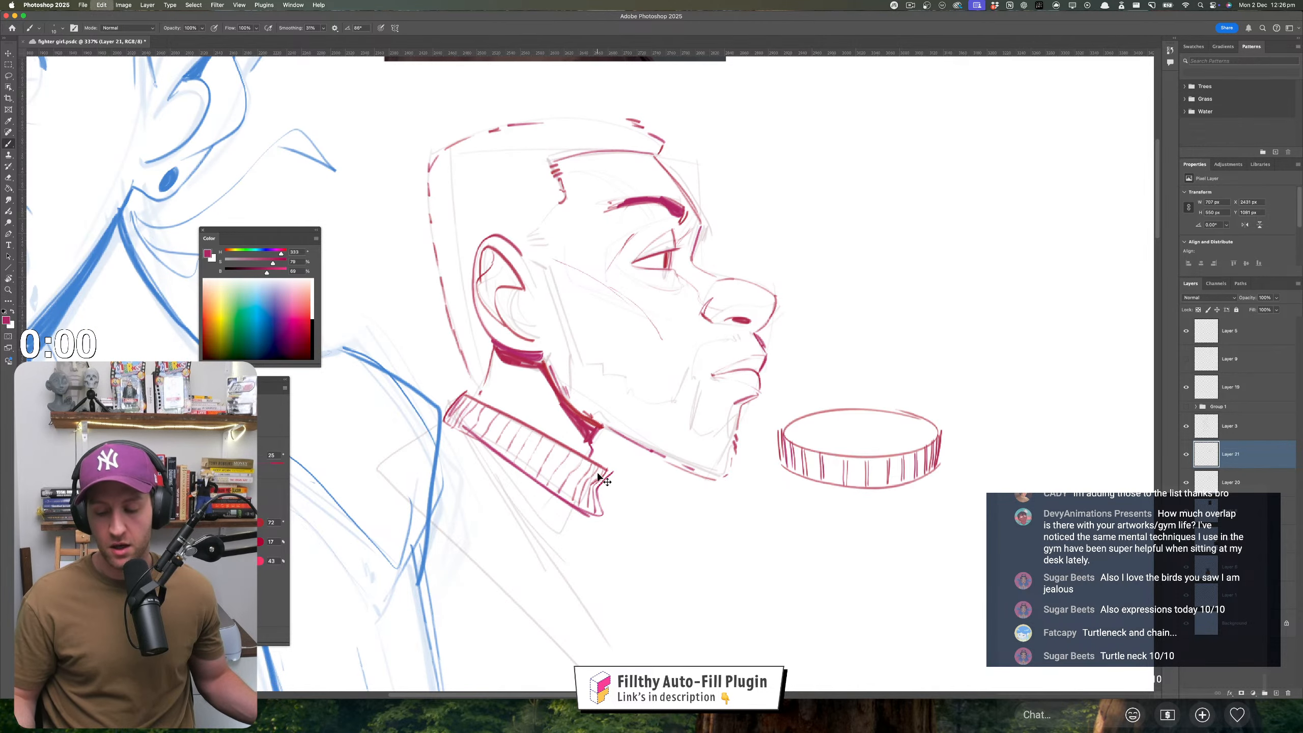
left_click_drag(582, 538, 542, 537)
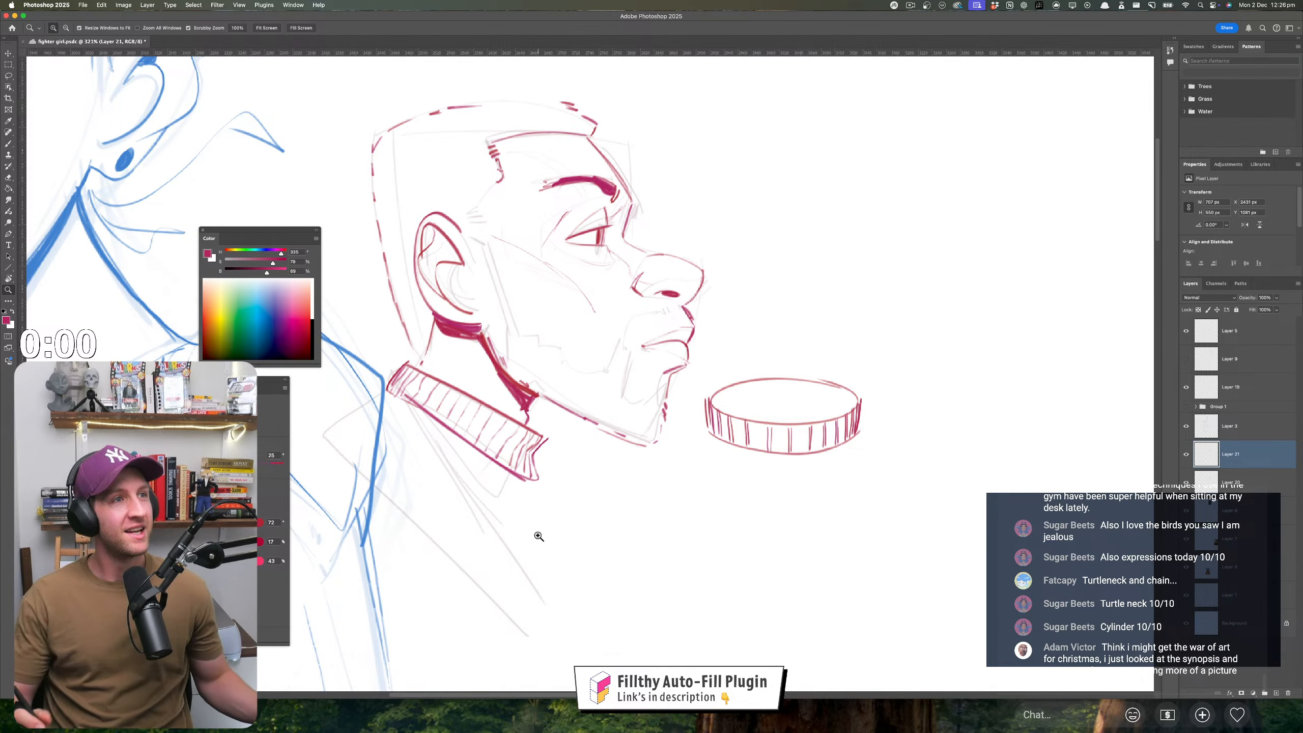
mouse_move(607, 485)
left_mouse_down()
mouse_move(596, 442)
mouse_move(599, 480)
left_mouse_up()
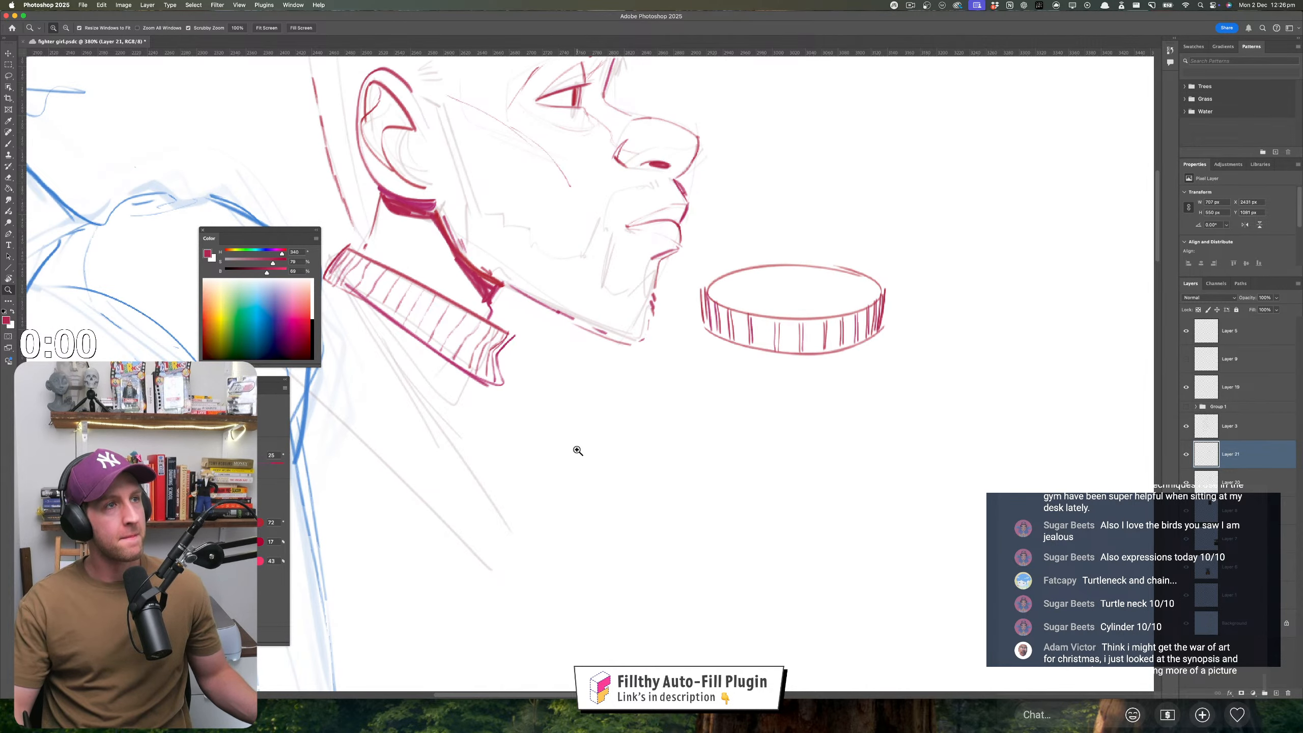
left_click_drag(564, 491, 539, 481)
- Flip the canvas view and draw the jacket collar's first crimson lines below the turtleneck, undoing the curved front stroke
key("super+shift+h")
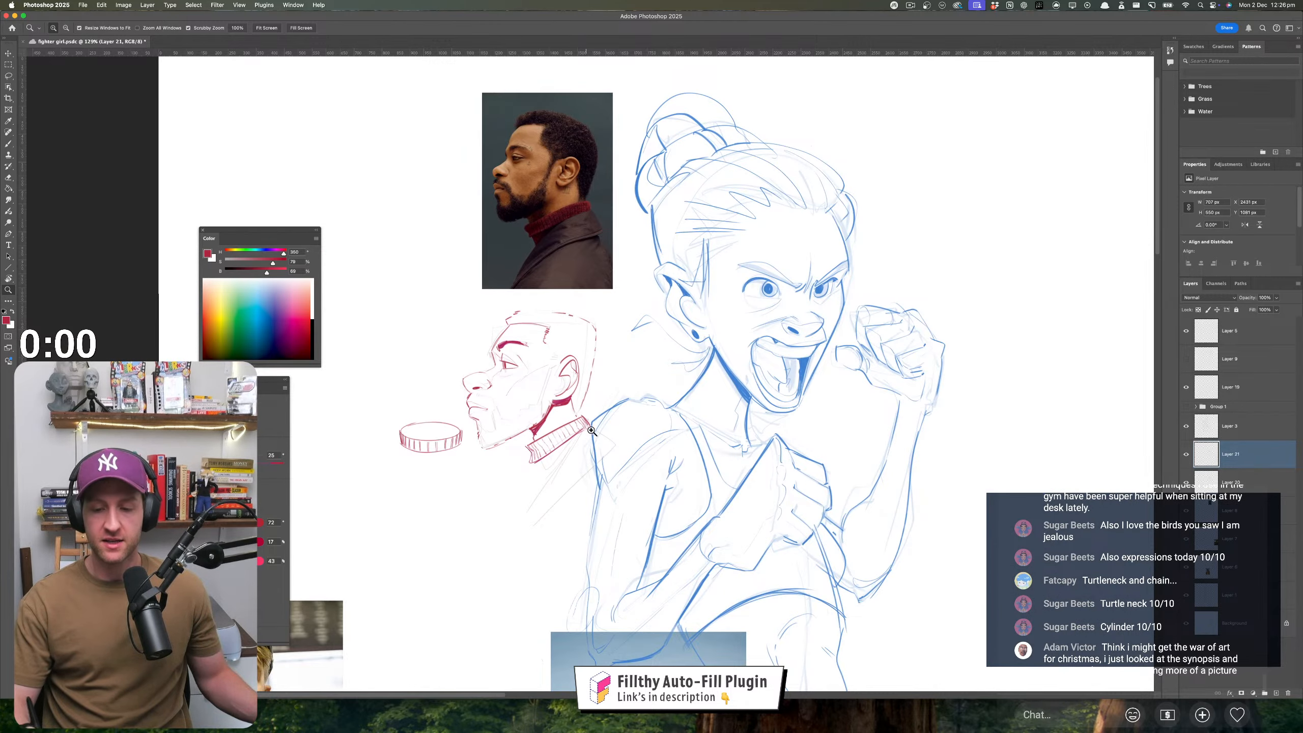
mouse_move(592, 432)
left_mouse_down()
mouse_move(618, 420)
mouse_move(567, 476)
mouse_move(594, 477)
left_mouse_up()
key("b")
key("z")
key("b")
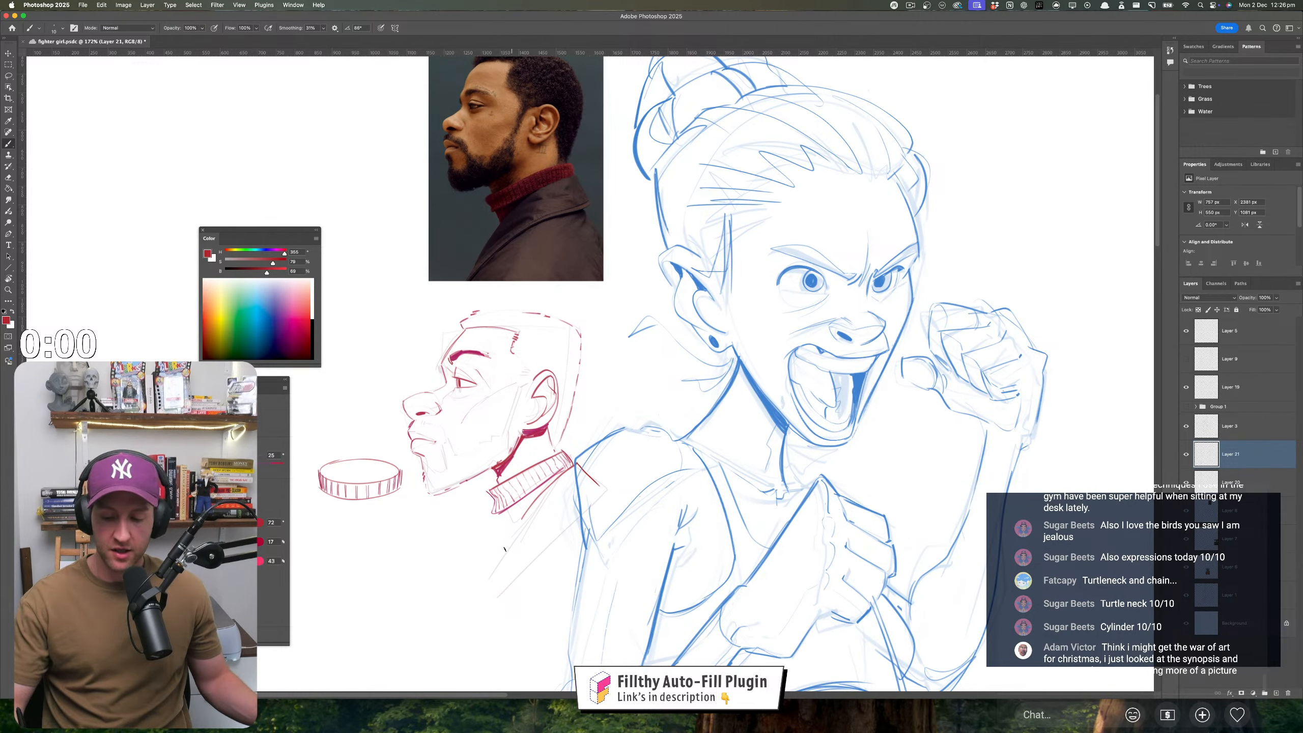
left_click_drag(522, 520, 483, 604)
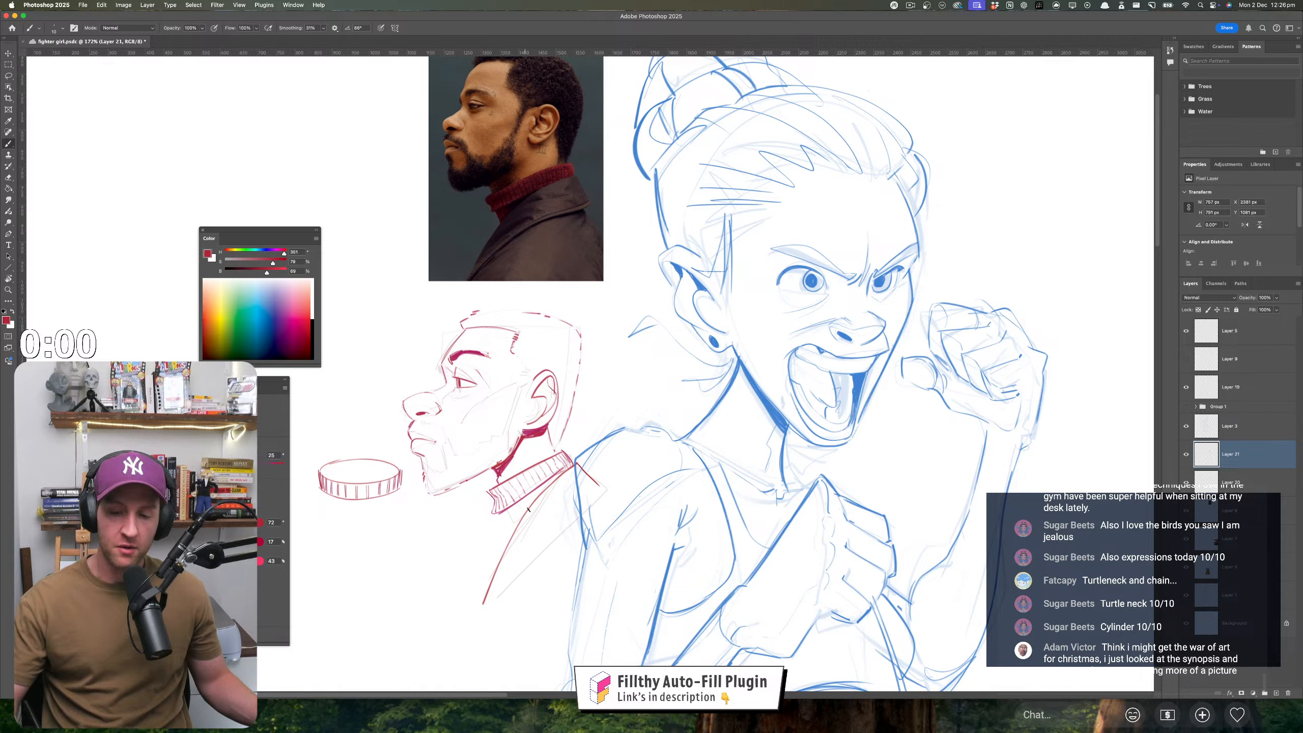
key("super+z")
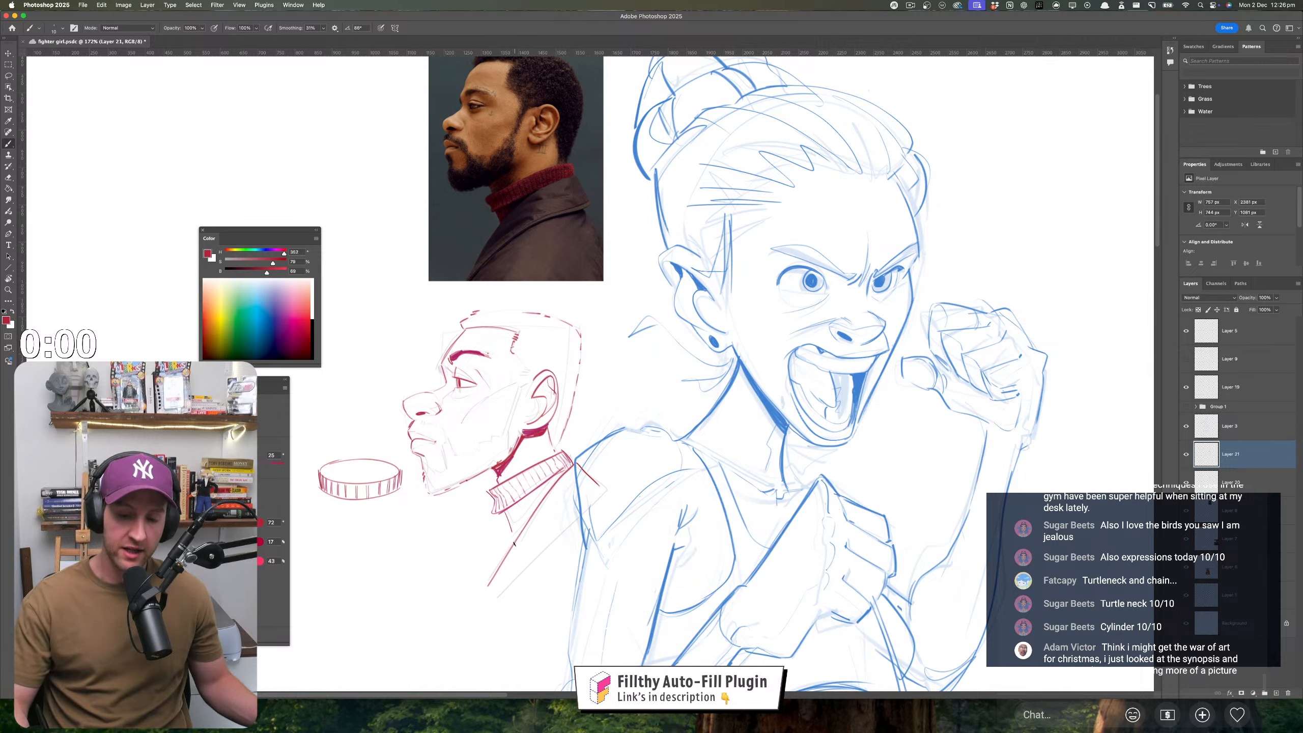
- Refine the jacket lapel with a short front fold and a lower edge that meets the collar's rear corner
key("super+z")
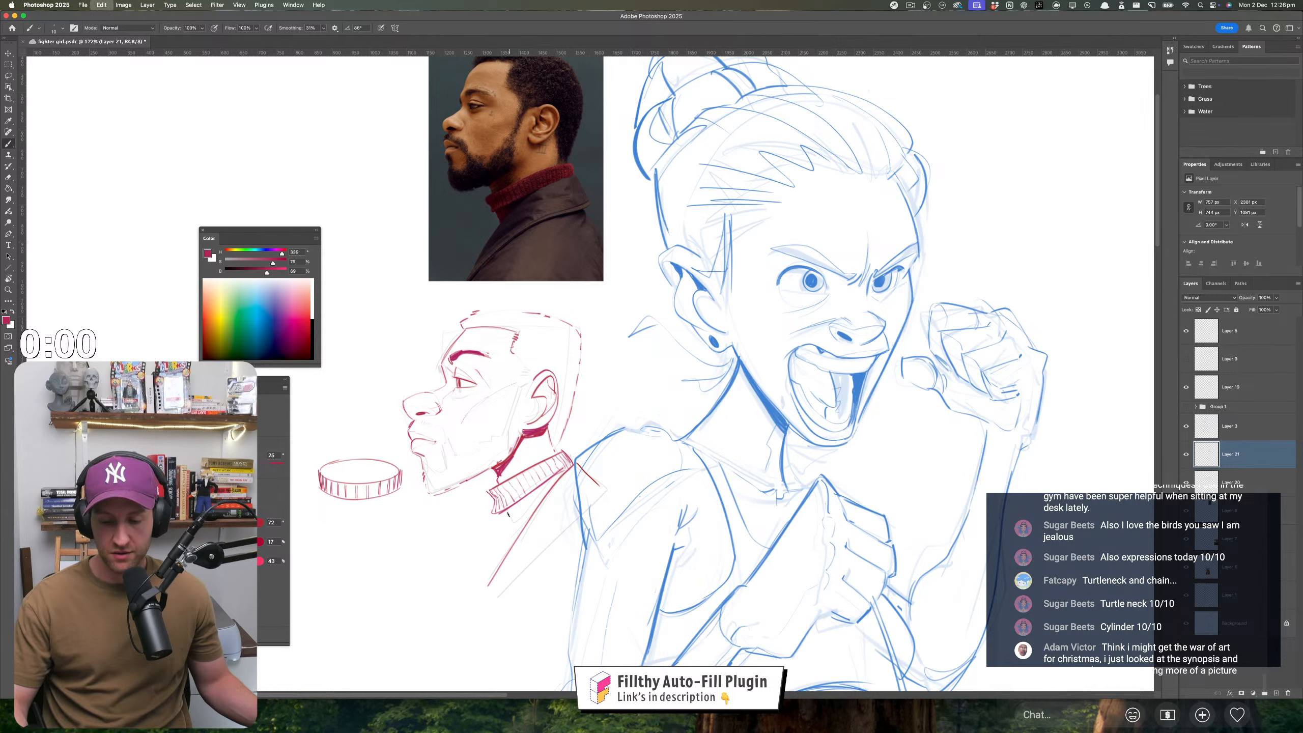
key("super+z")
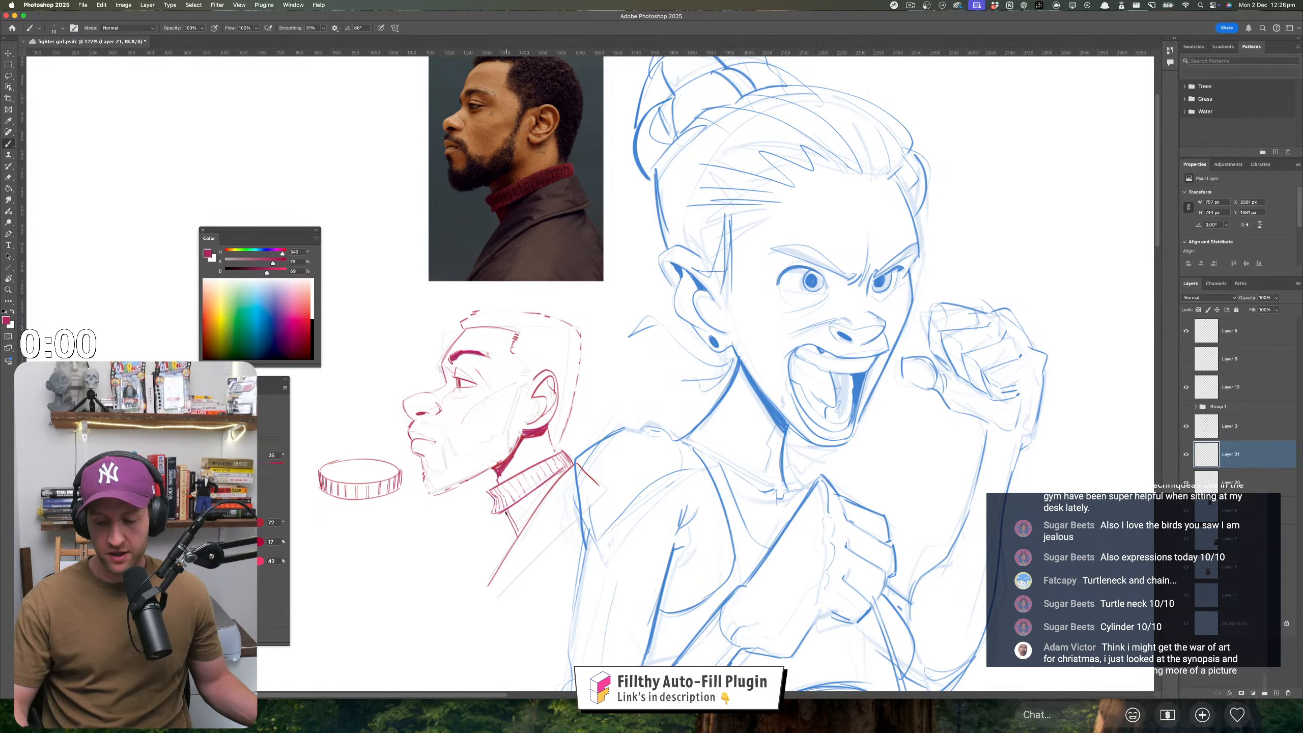
scroll(513, 498, "up", 1)
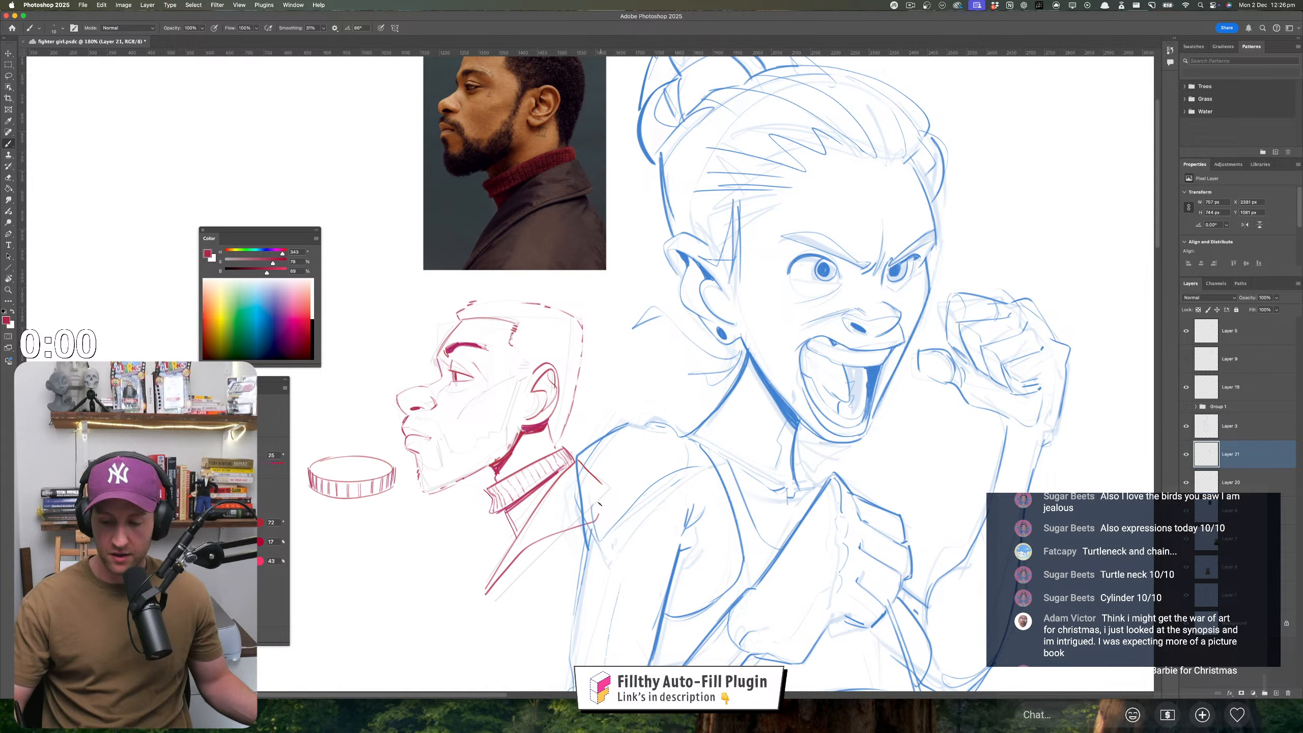
key("super+z")
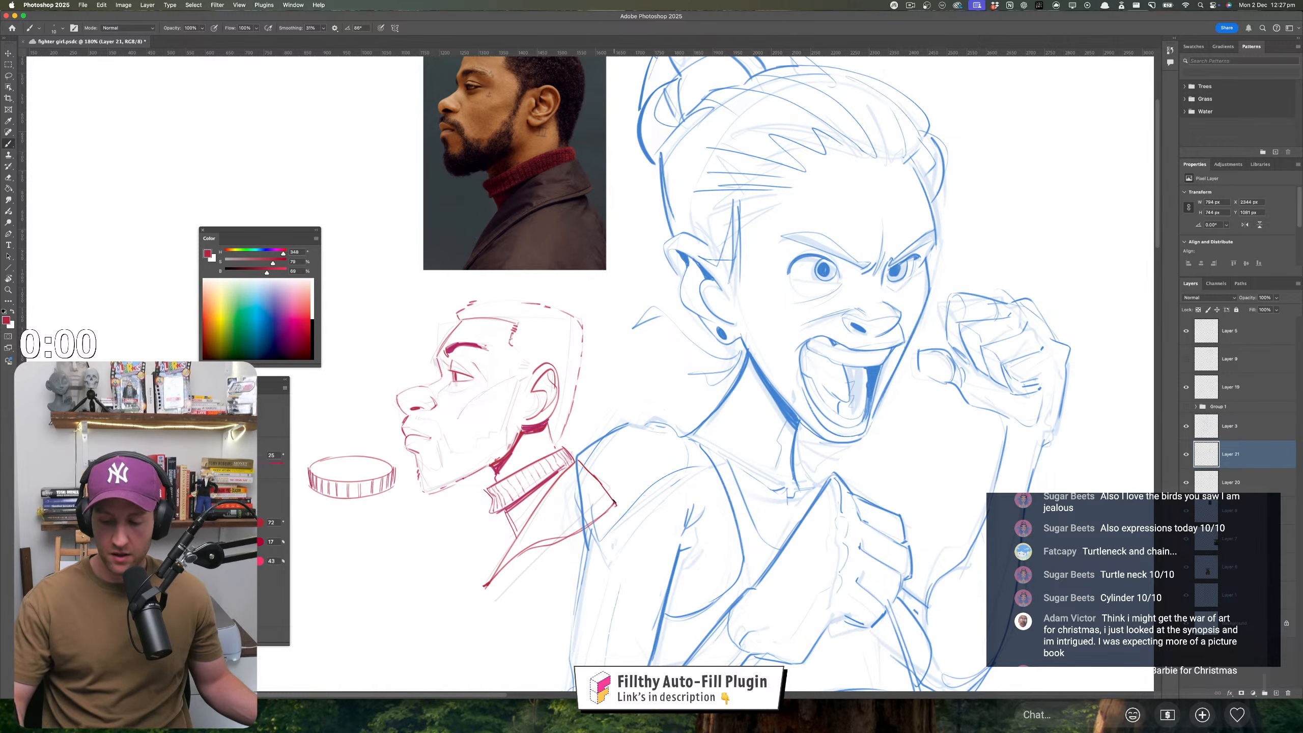
- Extend the crimson hairline at the temple down toward the ear with a small hook and short angled strokes
left_click_drag(595, 527, 552, 479)
left_click_drag(456, 446, 506, 458)
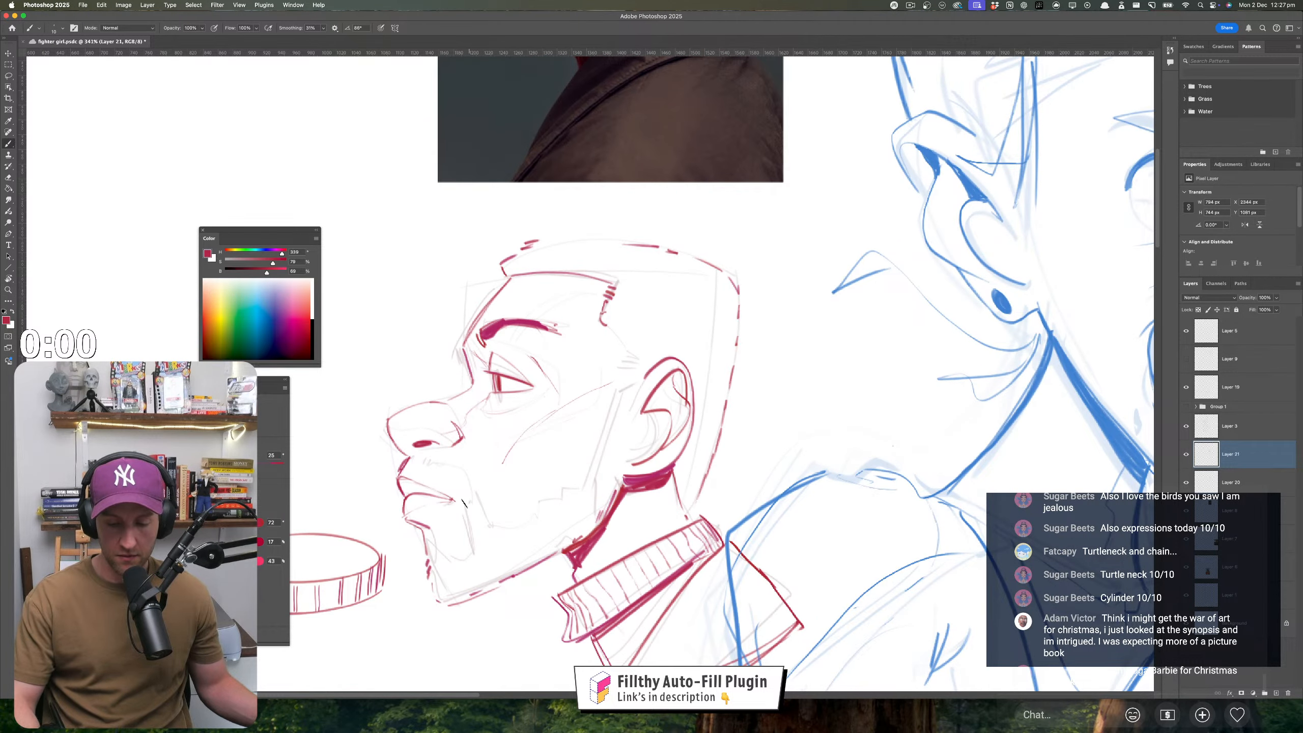
mouse_move(438, 518)
left_mouse_down()
mouse_move(420, 513)
mouse_move(441, 468)
mouse_move(483, 476)
left_mouse_up()
left_click_drag(483, 476, 561, 493)
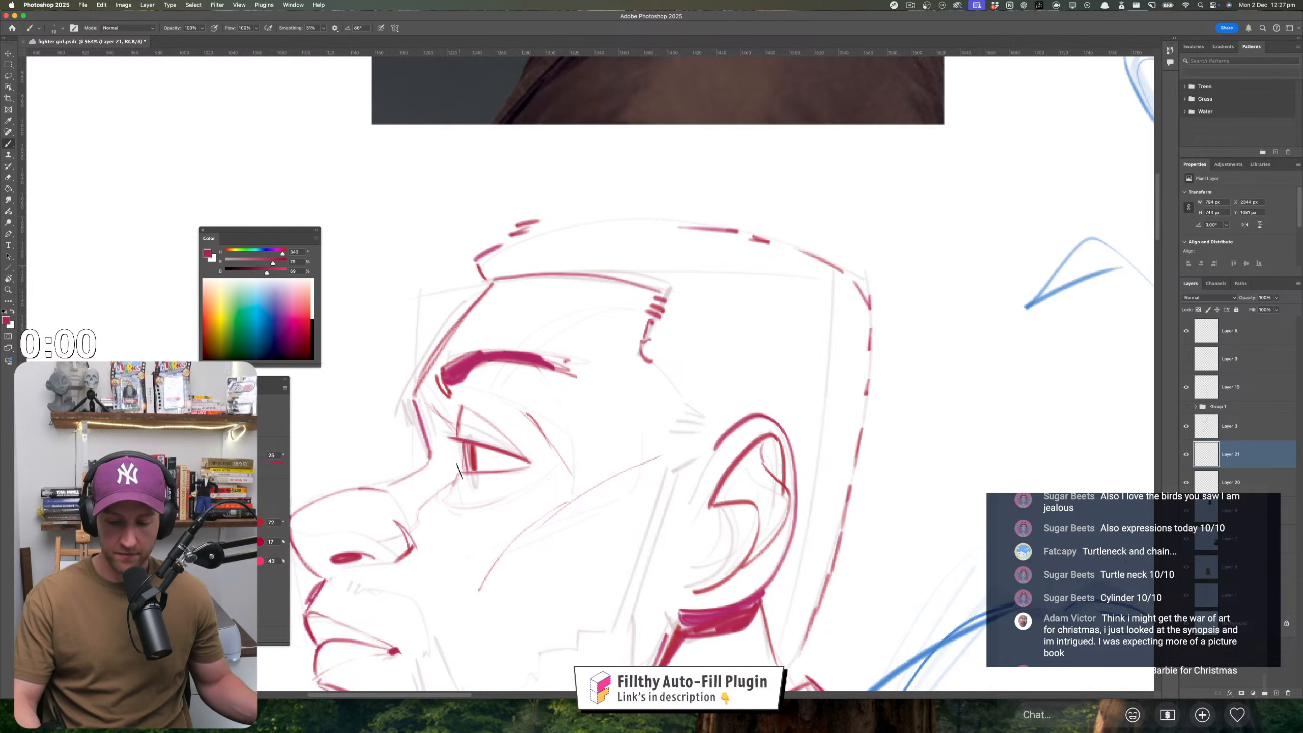
mouse_move(463, 496)
left_mouse_down()
mouse_move(459, 469)
mouse_move(480, 445)
mouse_move(528, 459)
left_mouse_up()
left_click_drag(595, 489, 543, 505)
left_click_drag(708, 530, 620, 461)
left_click_drag(592, 414, 623, 418)
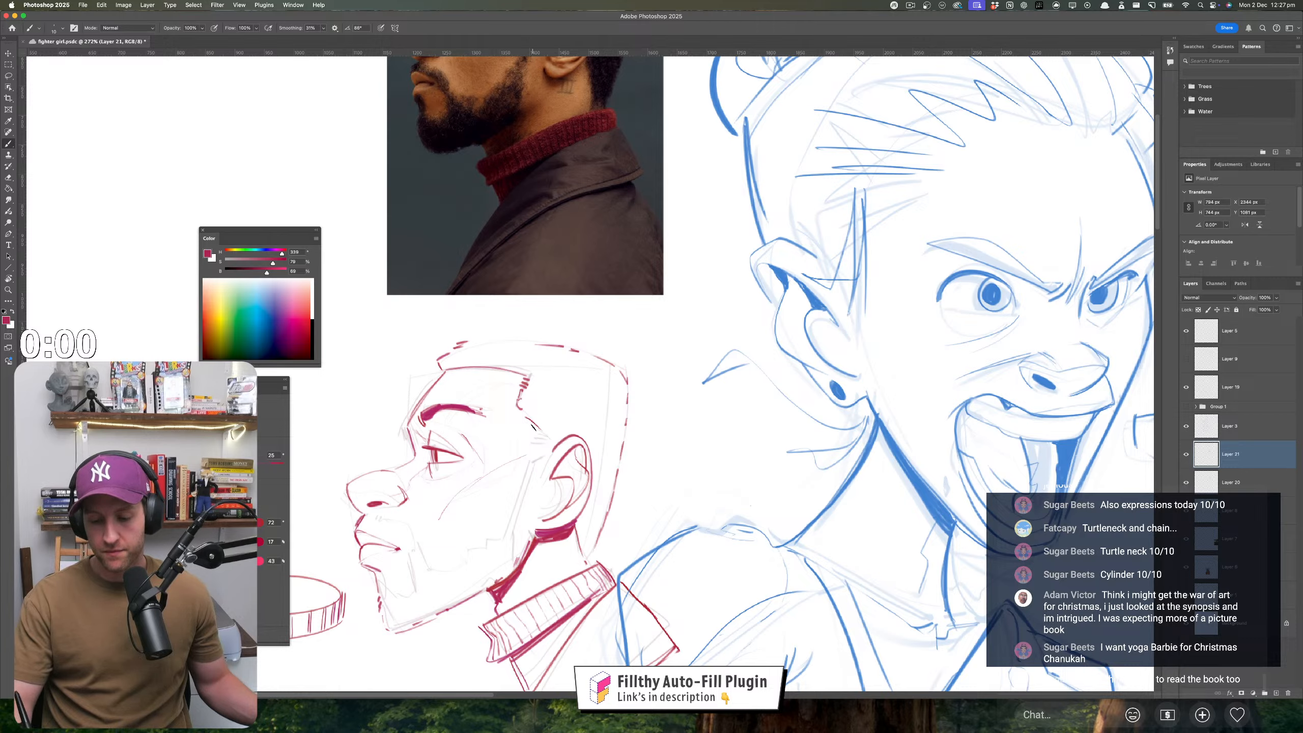
left_click_drag(531, 426, 535, 485)
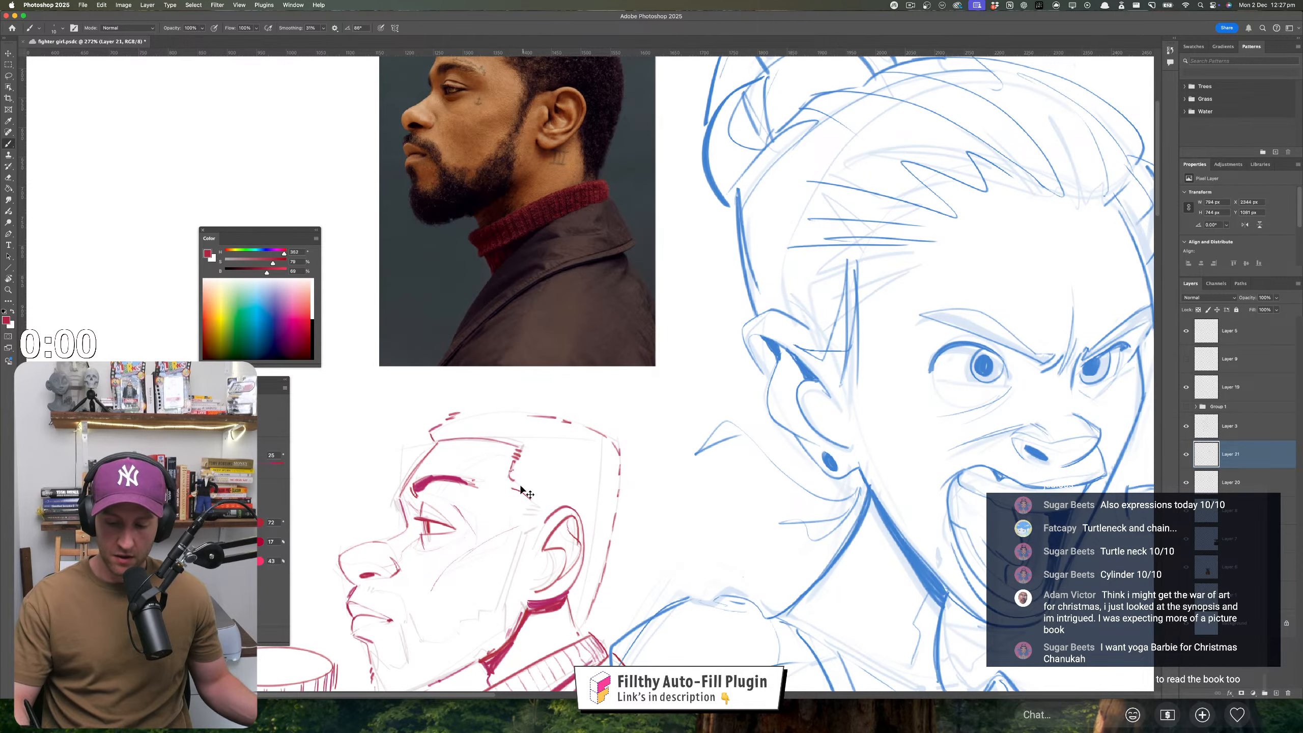
left_click_drag(544, 507, 517, 321)
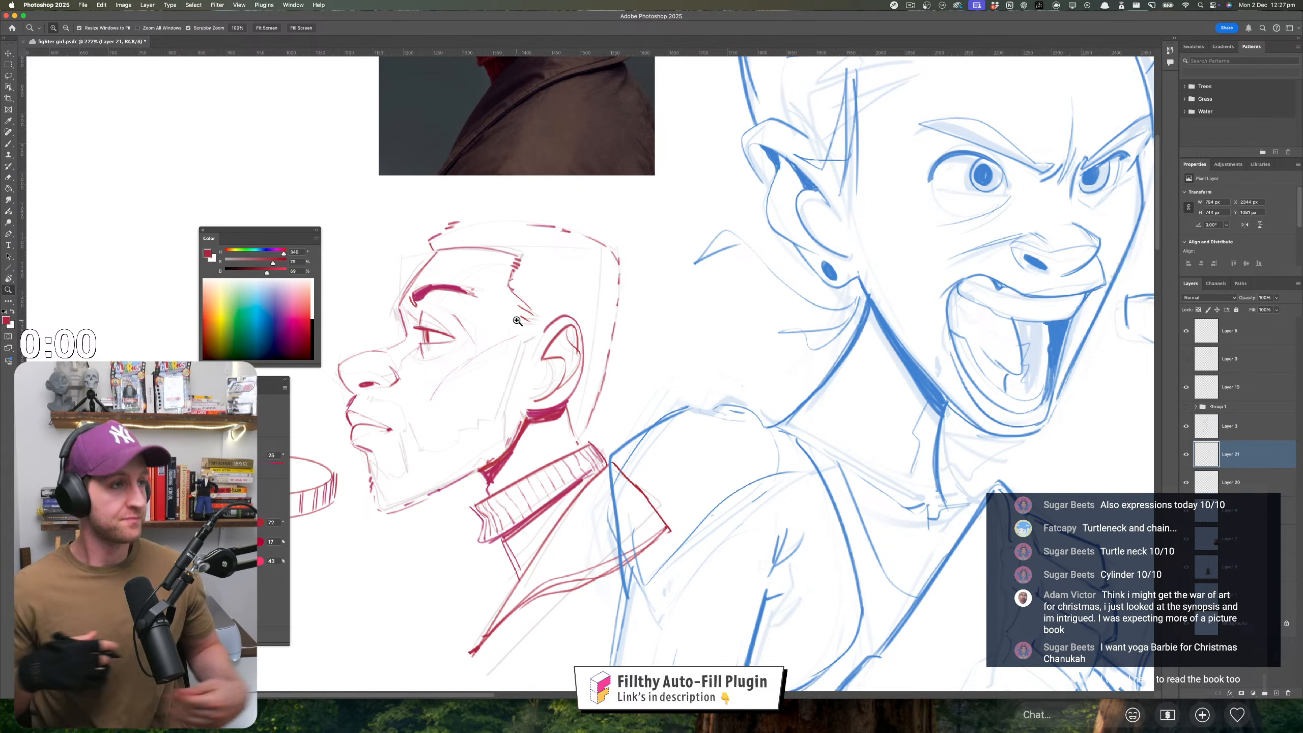
- Flip the canvas view and draw the sideburn in short stacked strokes, running the beard's cheek edge down toward the jaw
key("ctrl+shift+h")
key("b")
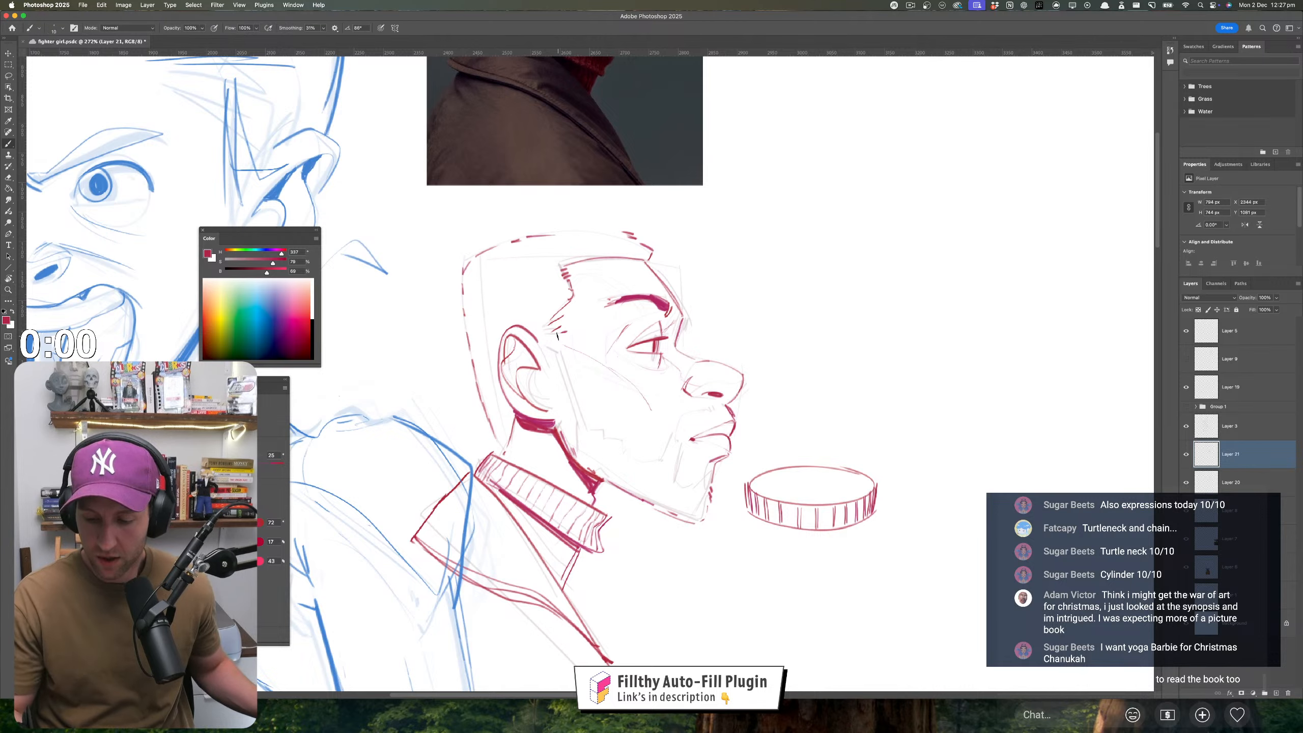
mouse_move(604, 440)
left_mouse_down()
mouse_move(615, 545)
mouse_move(588, 619)
mouse_move(579, 534)
left_mouse_up()
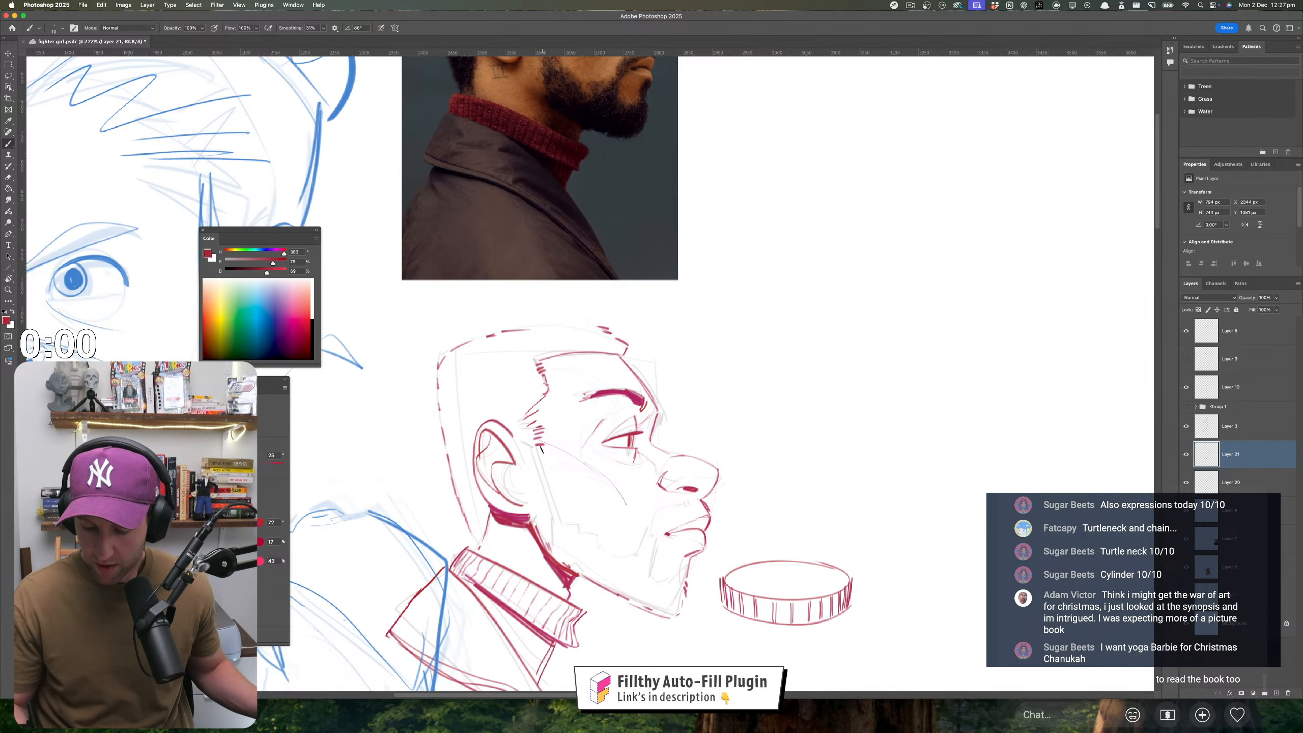
key("super+z")
left_click_drag(538, 450, 545, 448)
left_click_drag(538, 454, 567, 518)
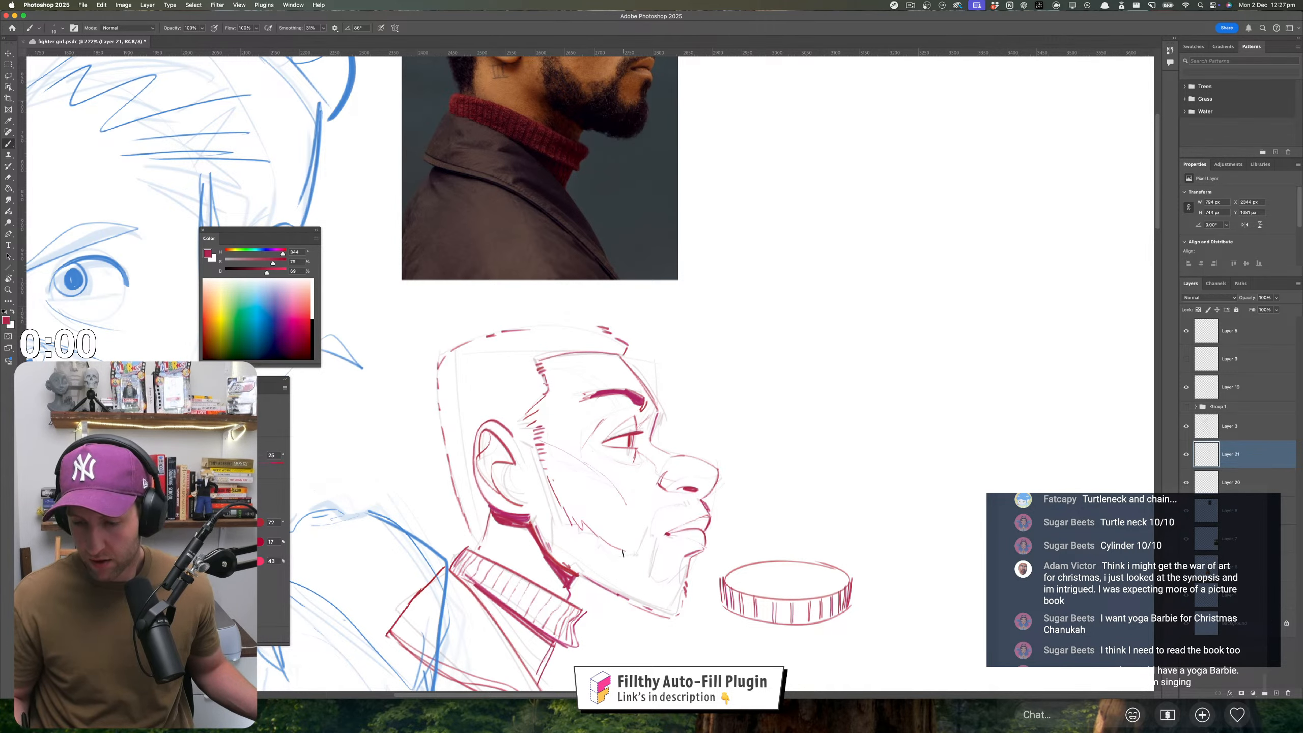
- Try a thin moustache outline over the upper lip with lines at the mouth corner, and undo the strokes
mouse_move(661, 509)
left_mouse_down()
mouse_move(610, 531)
mouse_move(633, 562)
mouse_move(595, 558)
mouse_move(604, 422)
mouse_move(631, 370)
mouse_move(683, 332)
left_mouse_up()
key("z")
key("b")
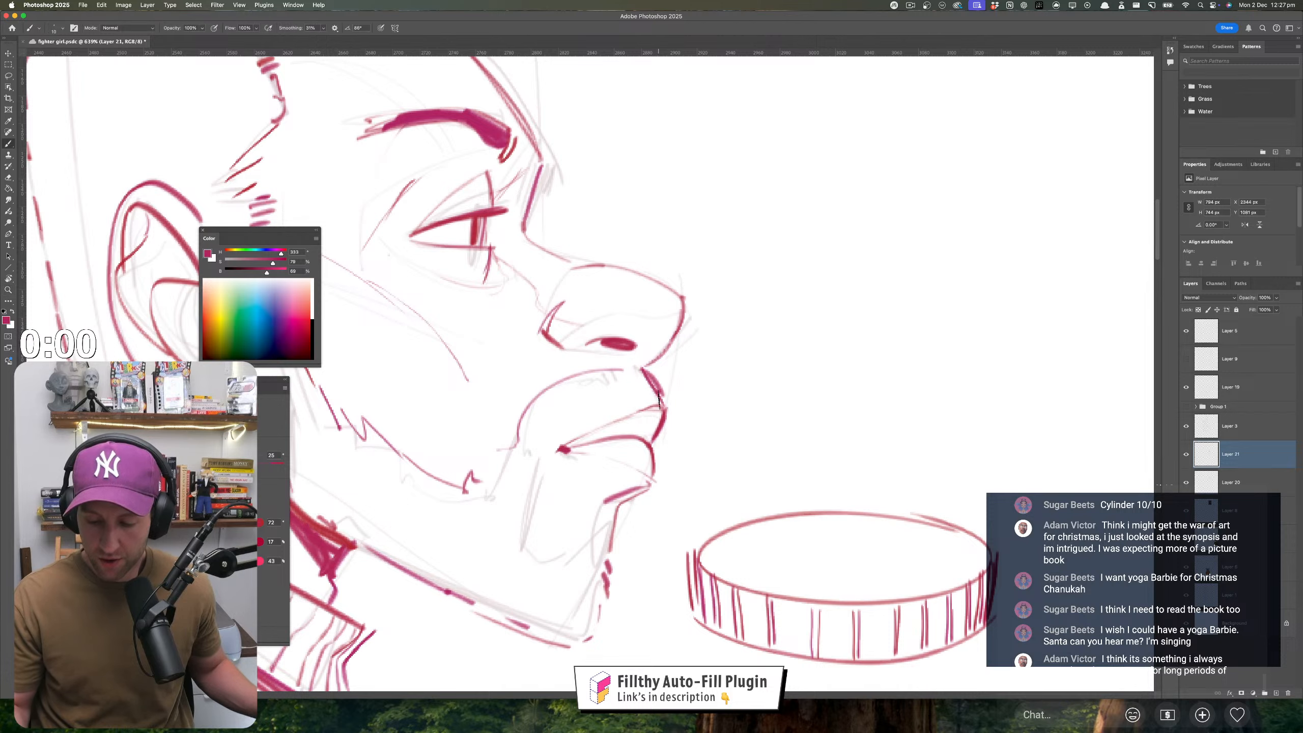
left_click_drag(573, 351, 609, 414)
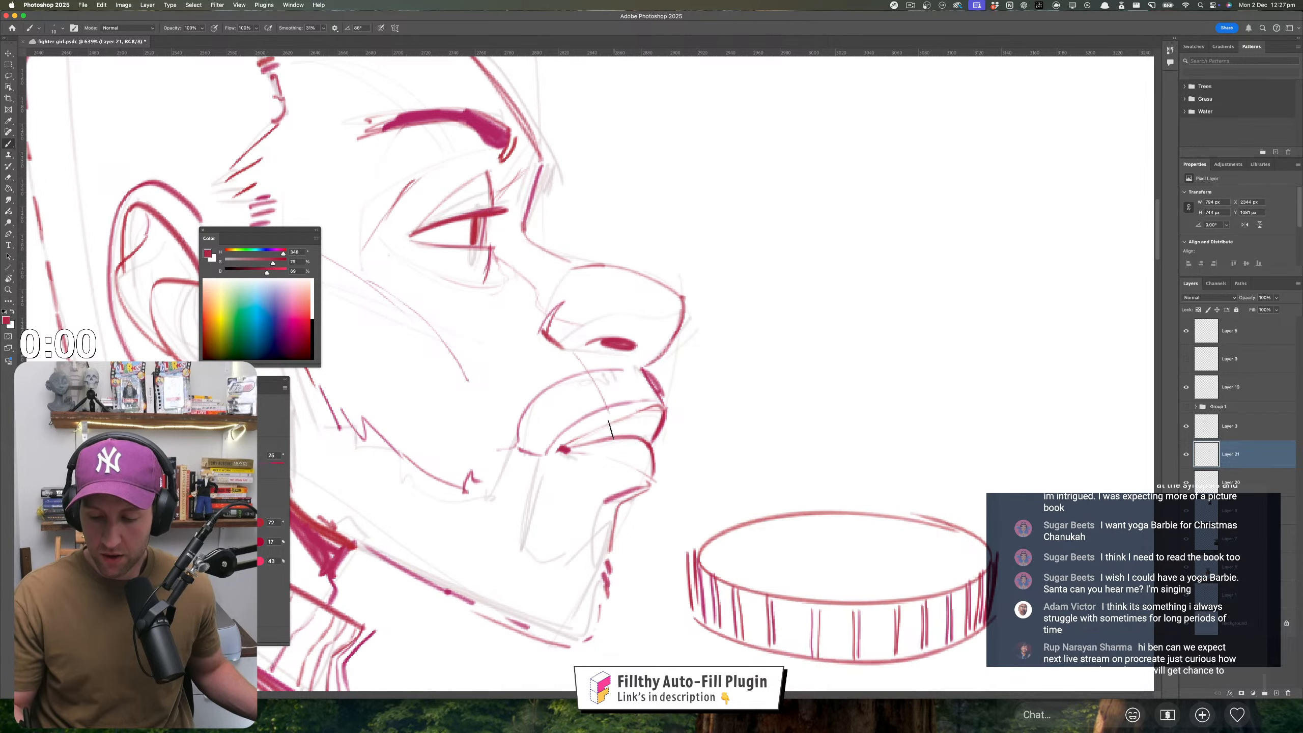
left_click_drag(511, 377, 555, 451)
left_click_drag(496, 409, 524, 448)
key("z")
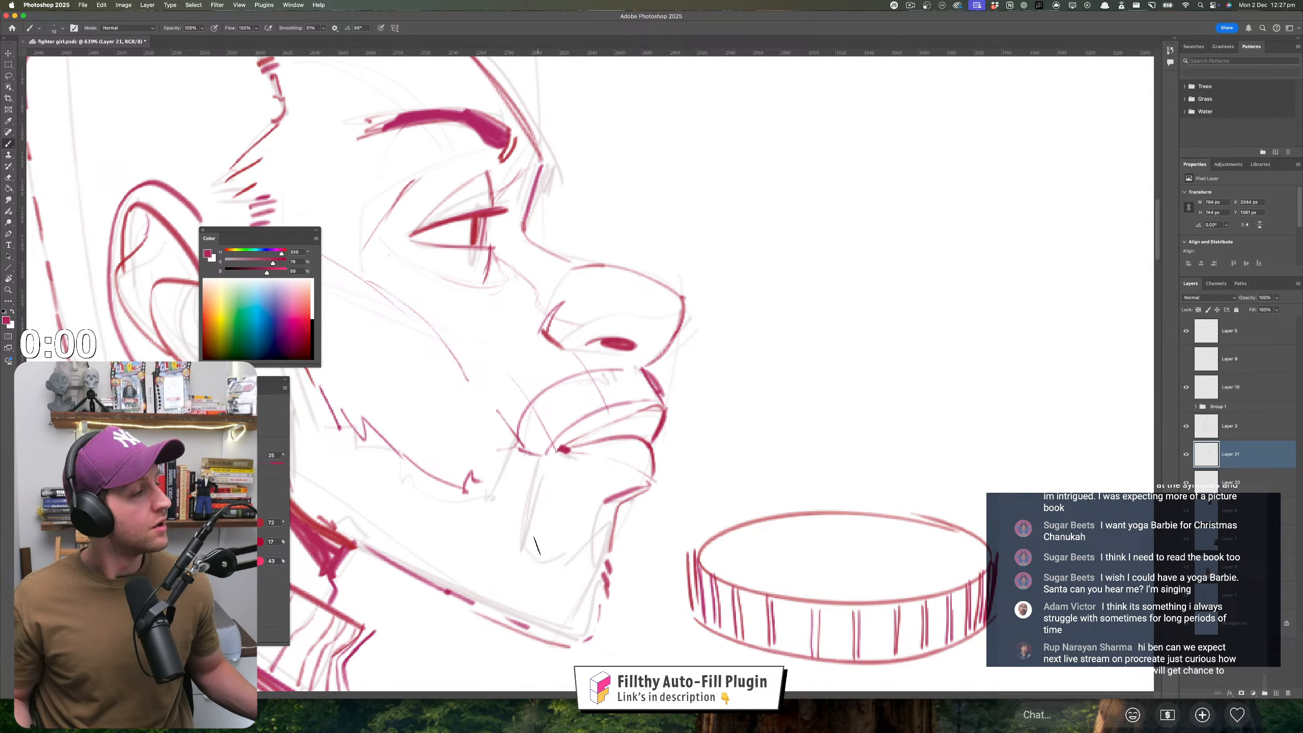
left_click(595, 518, "alt")
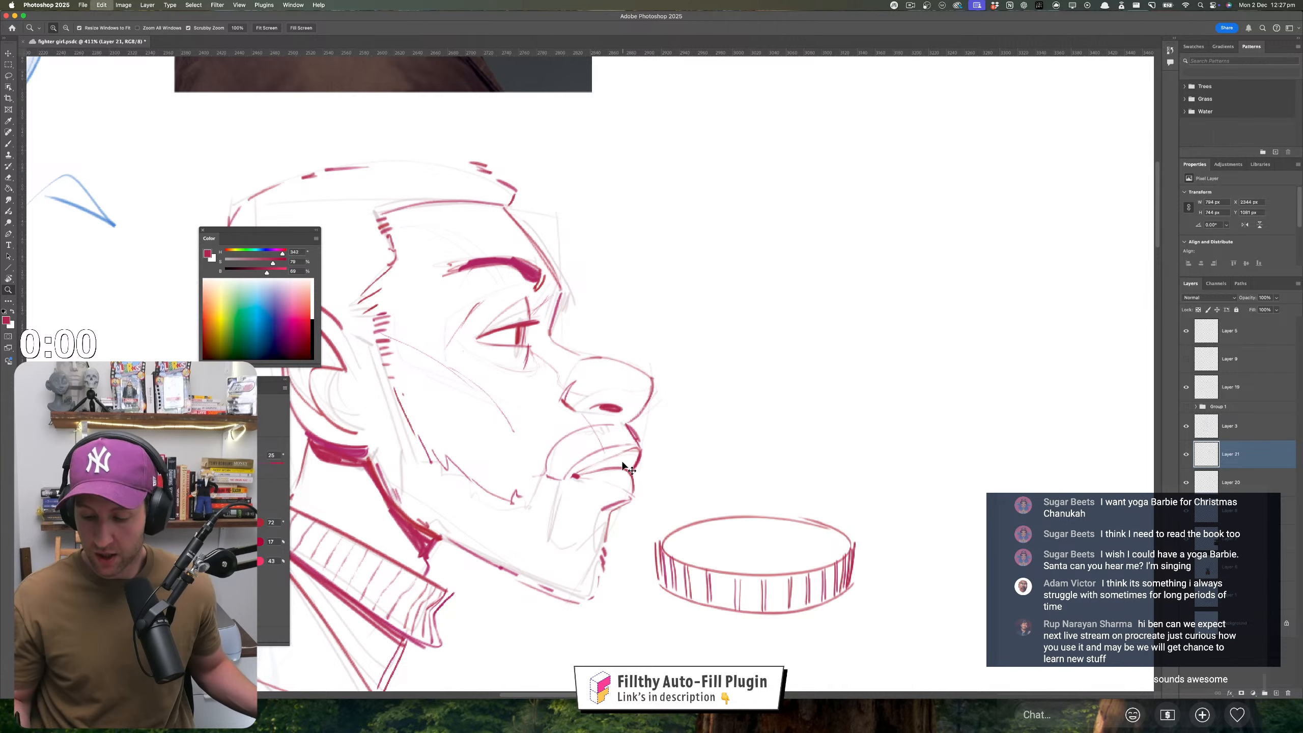
key("super+z")
key("super+z")
key("super+z")
- Try a thick, heavily stroked moustache above the upper lip and undo it
key("b")
left_click_drag(600, 450, 635, 438)
mouse_move(556, 469)
left_mouse_down()
mouse_move(632, 427)
mouse_move(595, 459)
left_mouse_up()
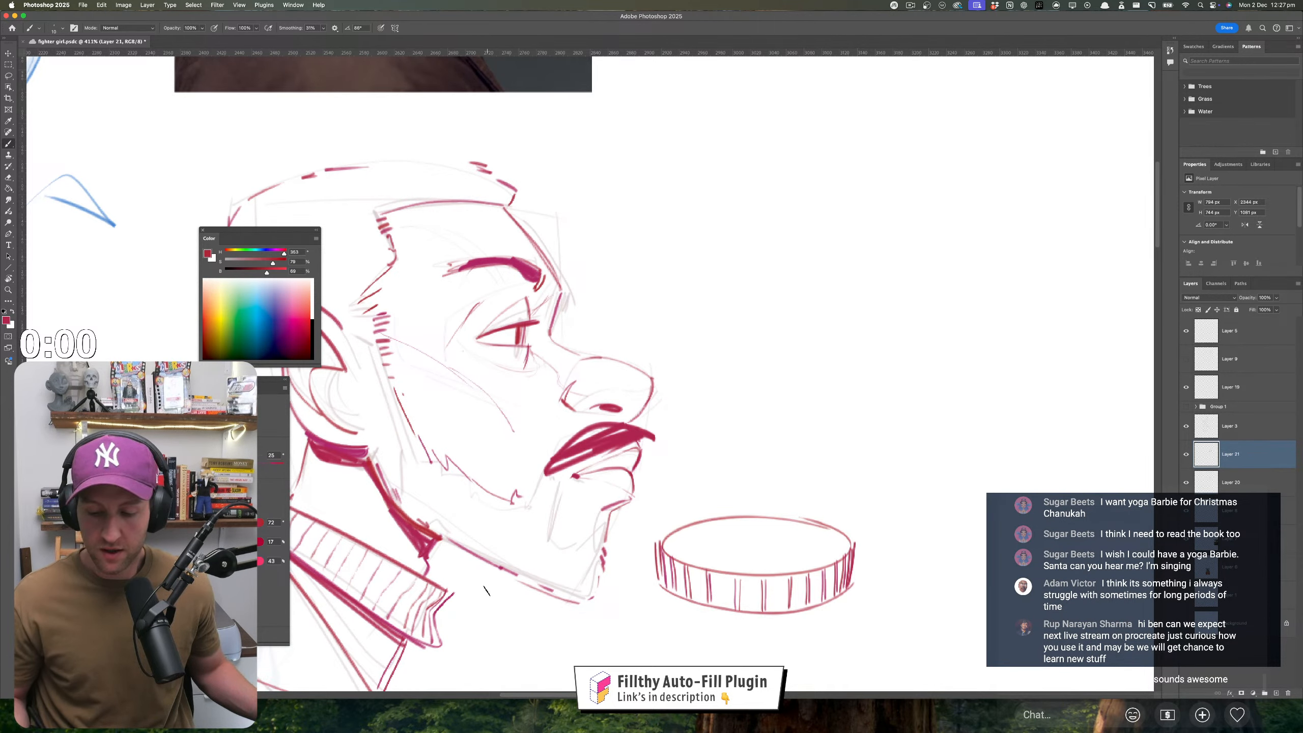
key("super+z")
key("super+z")
- Redraw the moustache's upper edge as a curve from beneath the nose back past the mouth corner
key("z")
left_click(581, 467)
key("b")
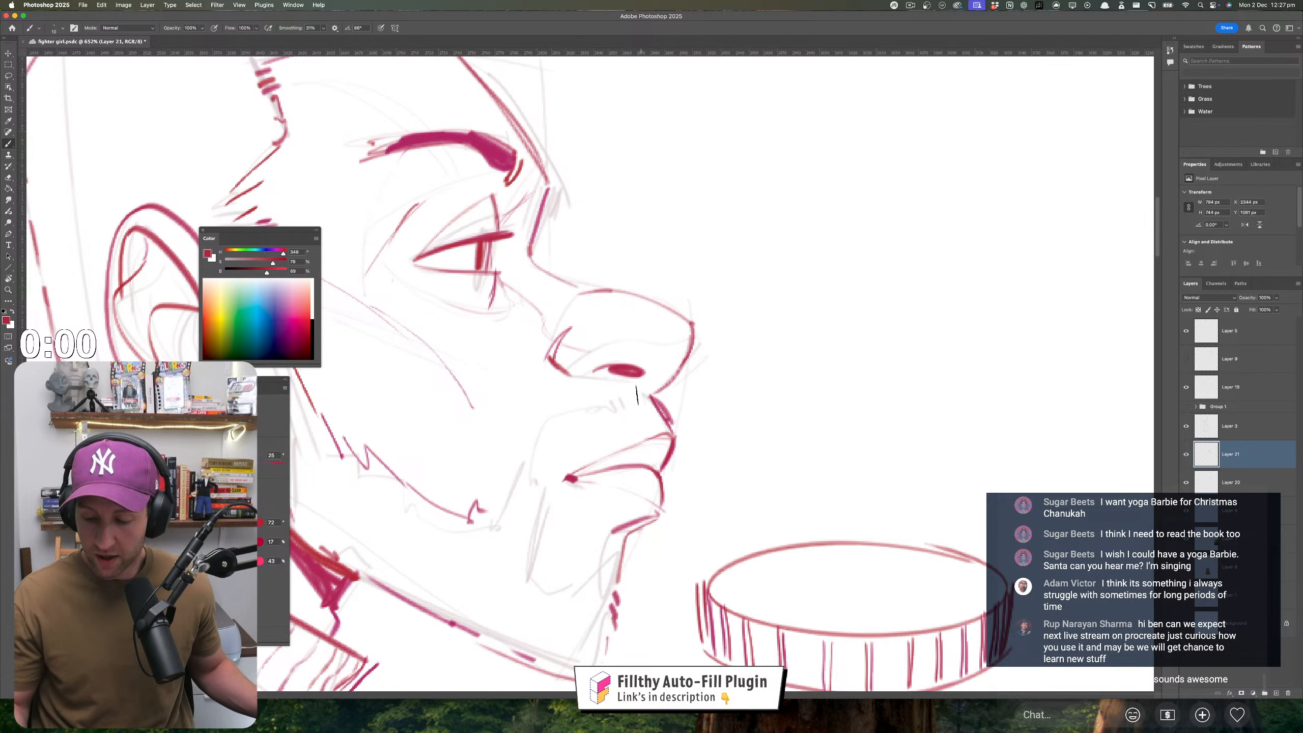
mouse_move(631, 432)
left_mouse_down()
mouse_move(548, 464)
mouse_move(580, 401)
mouse_move(585, 456)
mouse_move(569, 495)
mouse_move(615, 454)
mouse_move(657, 442)
left_mouse_up()
key("z")
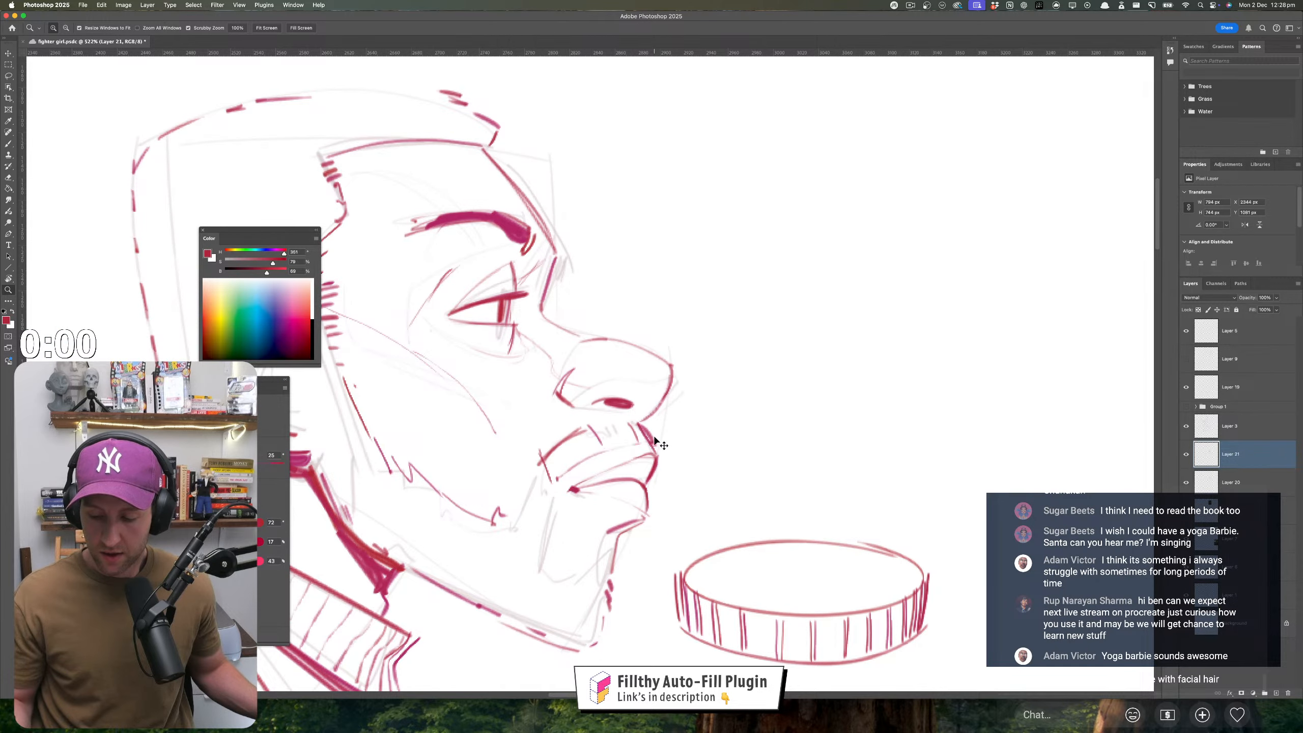
key("b")
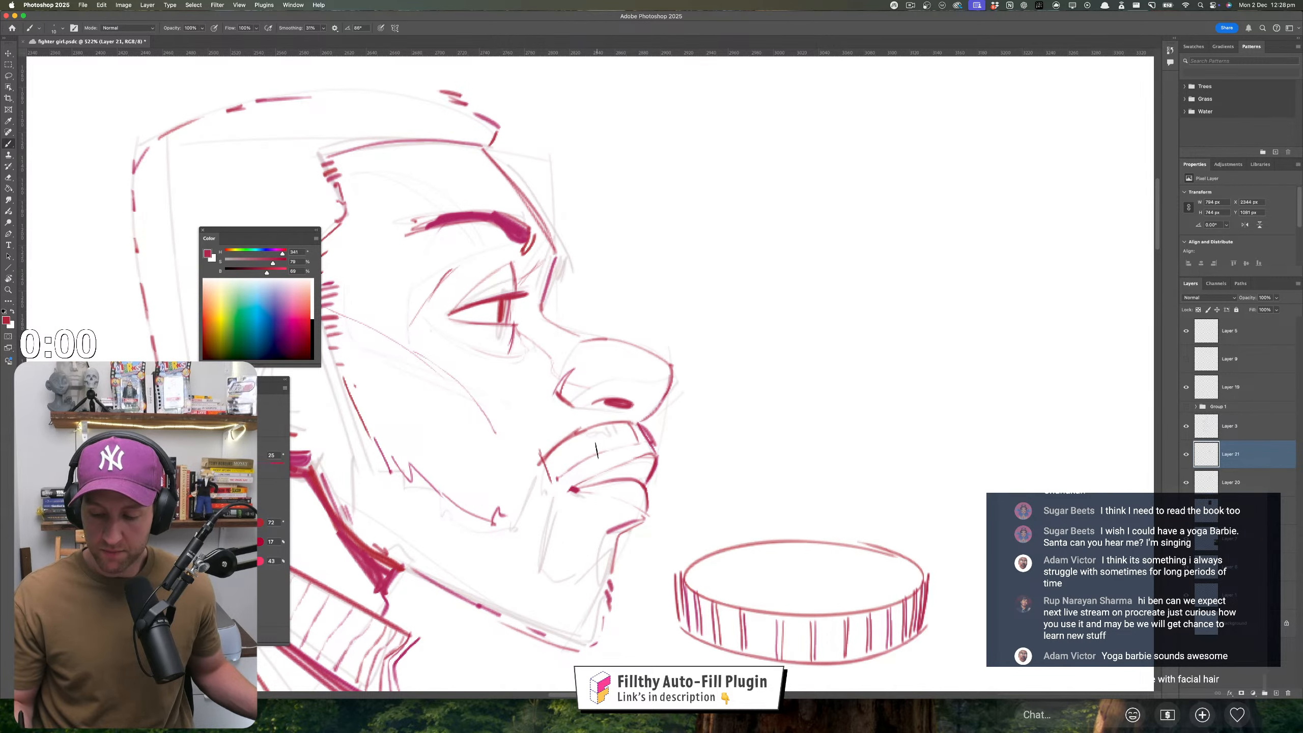
- Add short hair strokes at the moustache's rear end beside the mouth corner, leading toward the cheek beard
left_click_drag(550, 497, 530, 513, "super")
mouse_move(531, 515)
left_mouse_down()
mouse_move(526, 548)
mouse_move(581, 513)
left_mouse_up()
left_click_drag(560, 492, 503, 537)
left_click_drag(494, 515, 497, 542)
left_click_drag(490, 531, 478, 554)
mouse_move(531, 558)
left_mouse_down()
mouse_move(526, 576)
mouse_move(493, 583)
left_mouse_up()
left_click_drag(561, 558, 502, 584, "super")
mouse_move(533, 574)
left_mouse_down()
mouse_move(537, 521)
mouse_move(600, 505)
left_mouse_up()
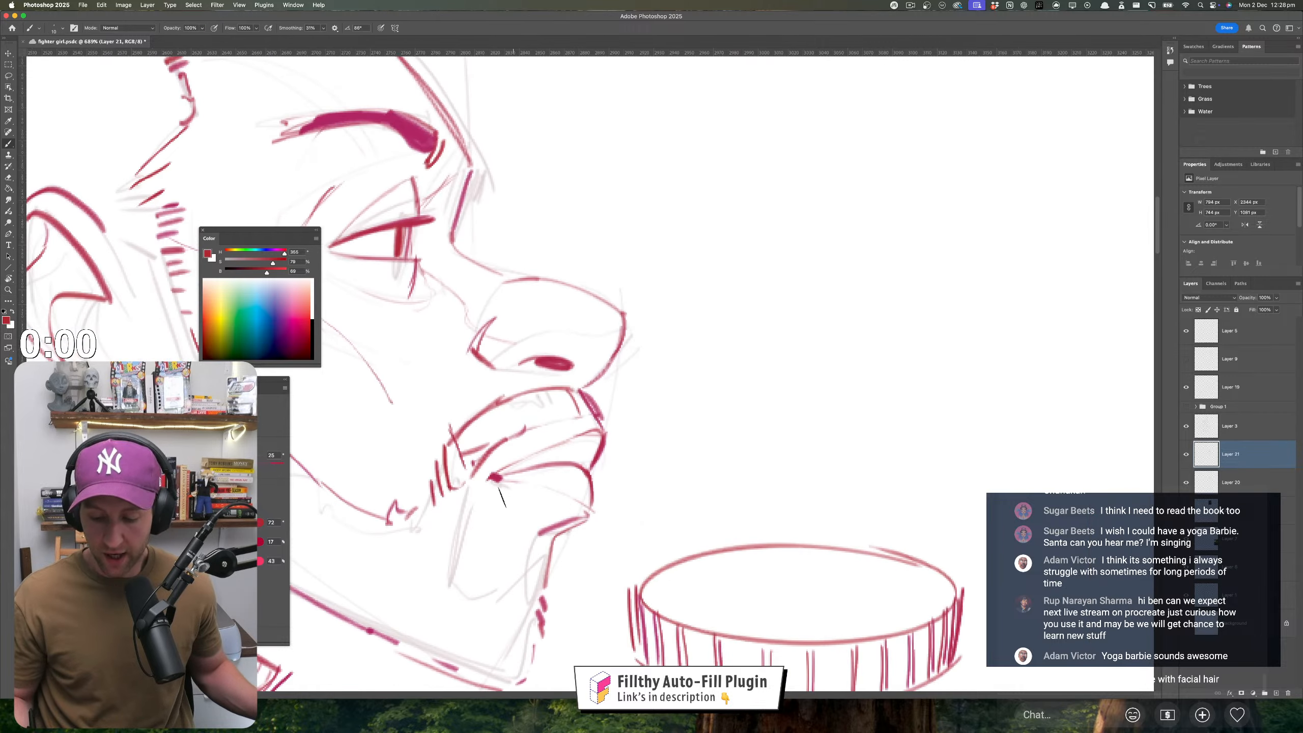
- Outline the goatee patch below the mouth with loose hair strokes, undoing one stroke, and flip the canvas view back
mouse_move(483, 480)
left_mouse_down()
mouse_move(443, 505)
mouse_move(460, 589)
mouse_move(509, 609)
mouse_move(530, 539)
left_mouse_up()
mouse_move(623, 518)
left_mouse_down("super")
mouse_move(590, 525)
mouse_move(668, 452)
mouse_move(596, 513)
left_mouse_up("super")
key("super+z")
mouse_move(639, 497)
left_mouse_down()
mouse_move(644, 528)
mouse_move(621, 592)
mouse_move(588, 522)
mouse_move(610, 539)
mouse_move(490, 538)
mouse_move(465, 609)
left_mouse_up()
key("super+shift+h")
left_click_drag(464, 514, 503, 525, "super")
left_click_drag(547, 571, 499, 552, "super")
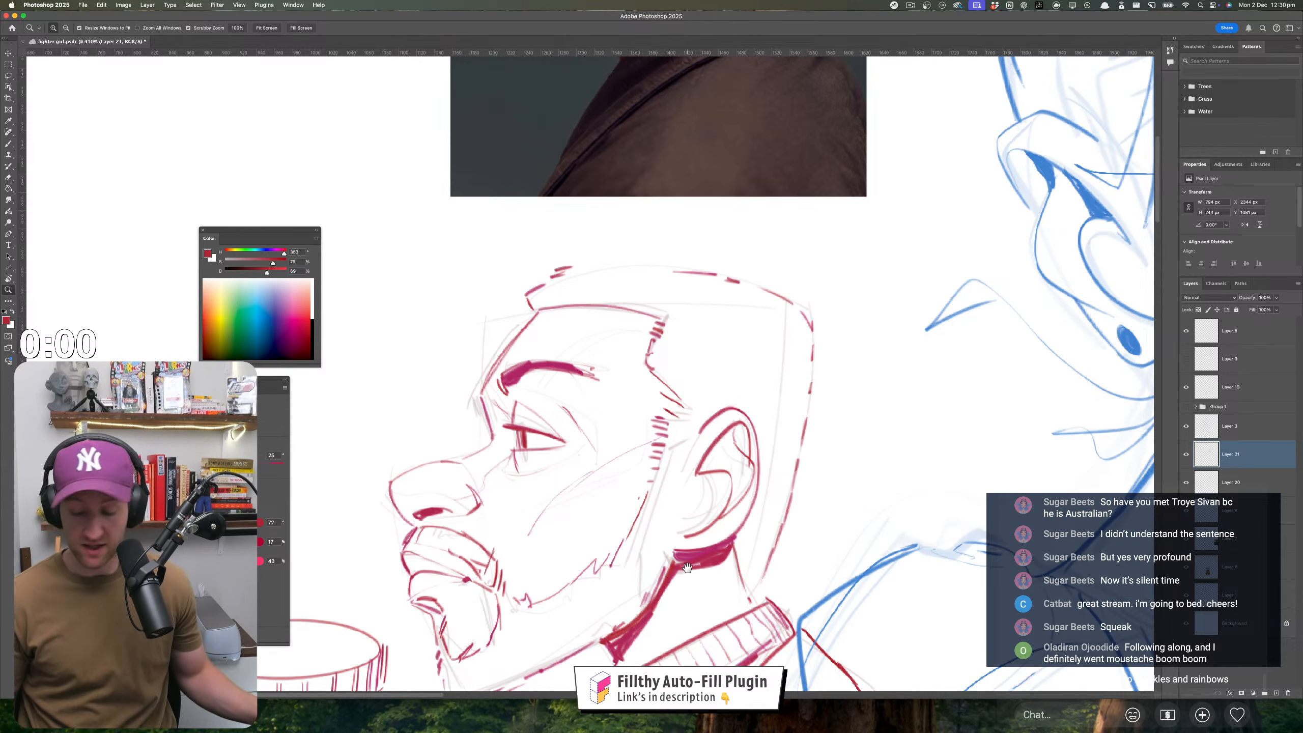
left_click_drag(688, 508, 653, 286)
key("b")
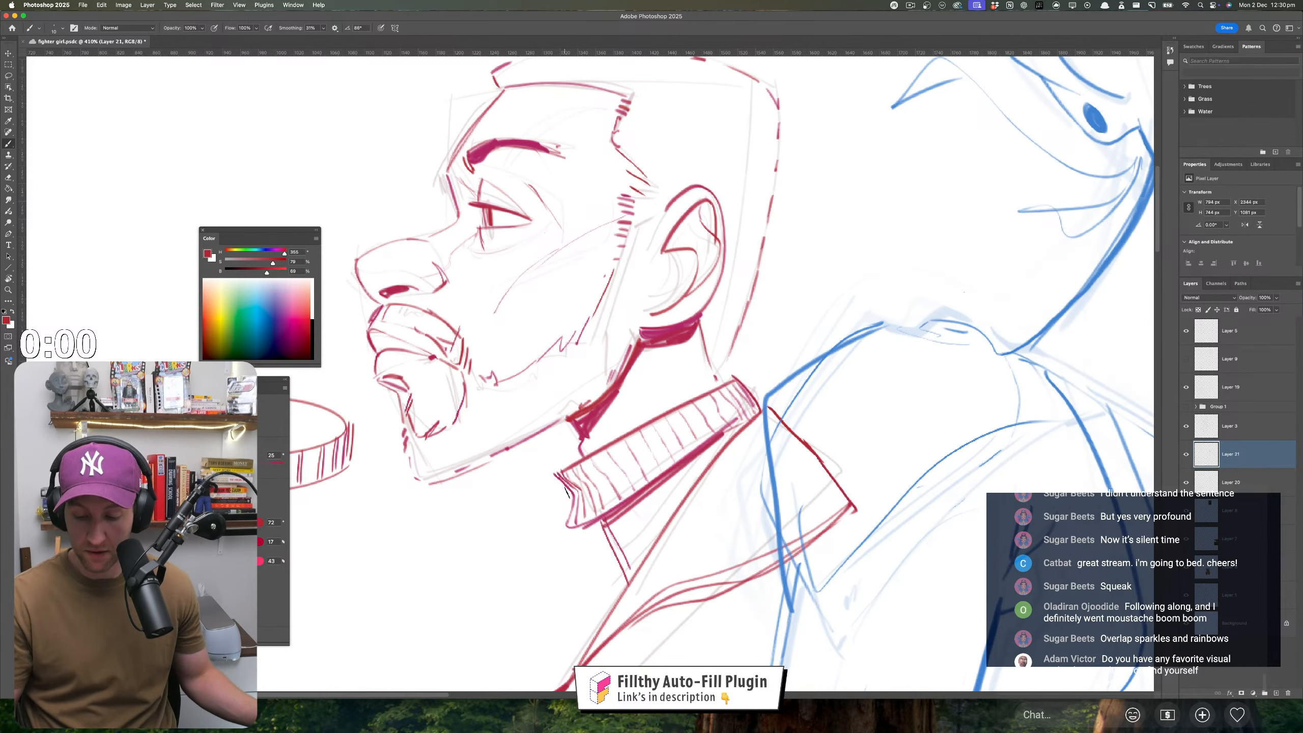
left_click_drag(572, 531, 568, 540)
mouse_move(476, 530)
left_mouse_down()
mouse_move(543, 506)
mouse_move(526, 602)
left_mouse_up()
key("super+z")
key("super+z")
- Add short crimson hair strokes to the front of the goatee and across the inside of the moustache
key("z")
left_click_drag(561, 470, 548, 469)
mouse_move(404, 435)
left_mouse_down()
mouse_move(449, 415)
mouse_move(407, 500)
left_mouse_up()
key("b")
left_click_drag(388, 358, 419, 428)
key("z")
left_click_drag(440, 485, 413, 541)
left_click_drag(545, 474, 568, 467)
key("b")
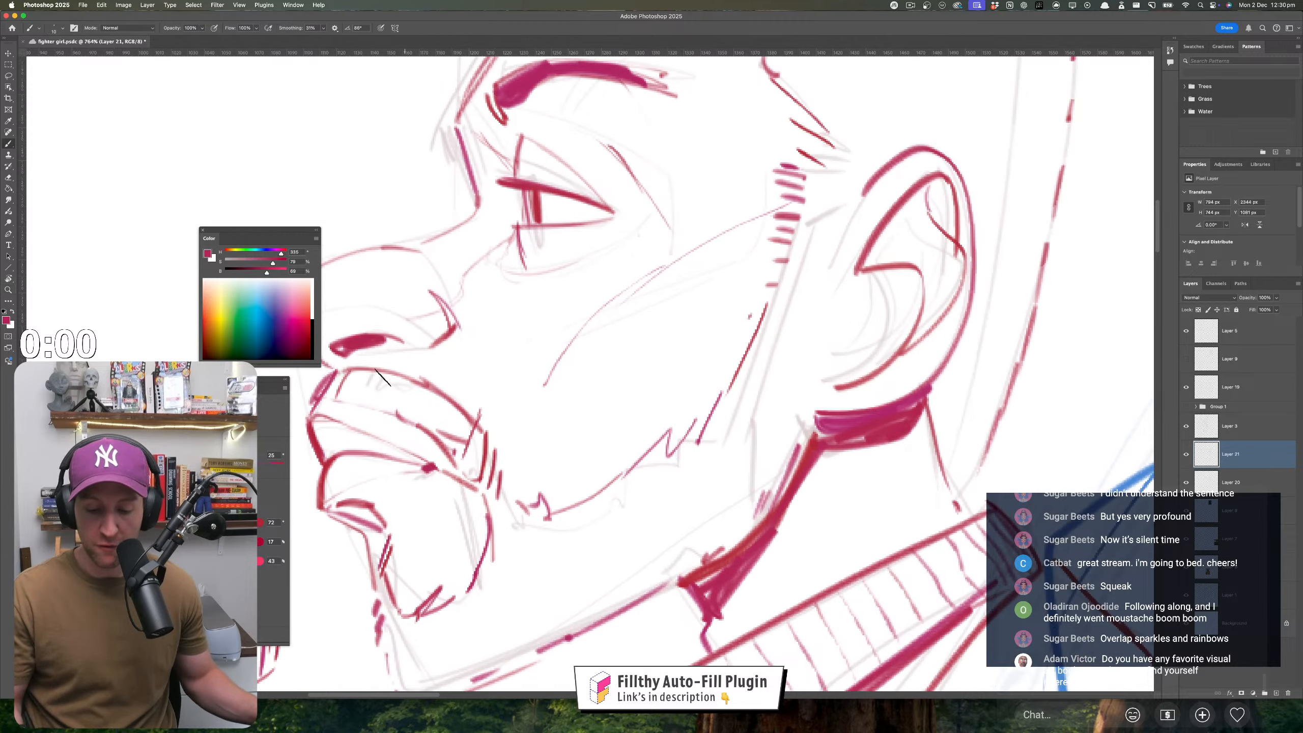
mouse_move(434, 384)
left_mouse_down()
mouse_move(403, 413)
mouse_move(362, 389)
left_mouse_up()
mouse_move(349, 371)
left_mouse_down()
mouse_move(342, 391)
mouse_move(399, 367)
mouse_move(479, 426)
left_mouse_up()
- Reinforce the eye's upper lid line toward its outer corner
key("z")
left_click_drag(546, 528, 515, 536)
left_click_drag(546, 539, 522, 542)
left_click_drag(536, 441, 586, 441)
key("b")
left_click_drag(486, 377, 561, 395)
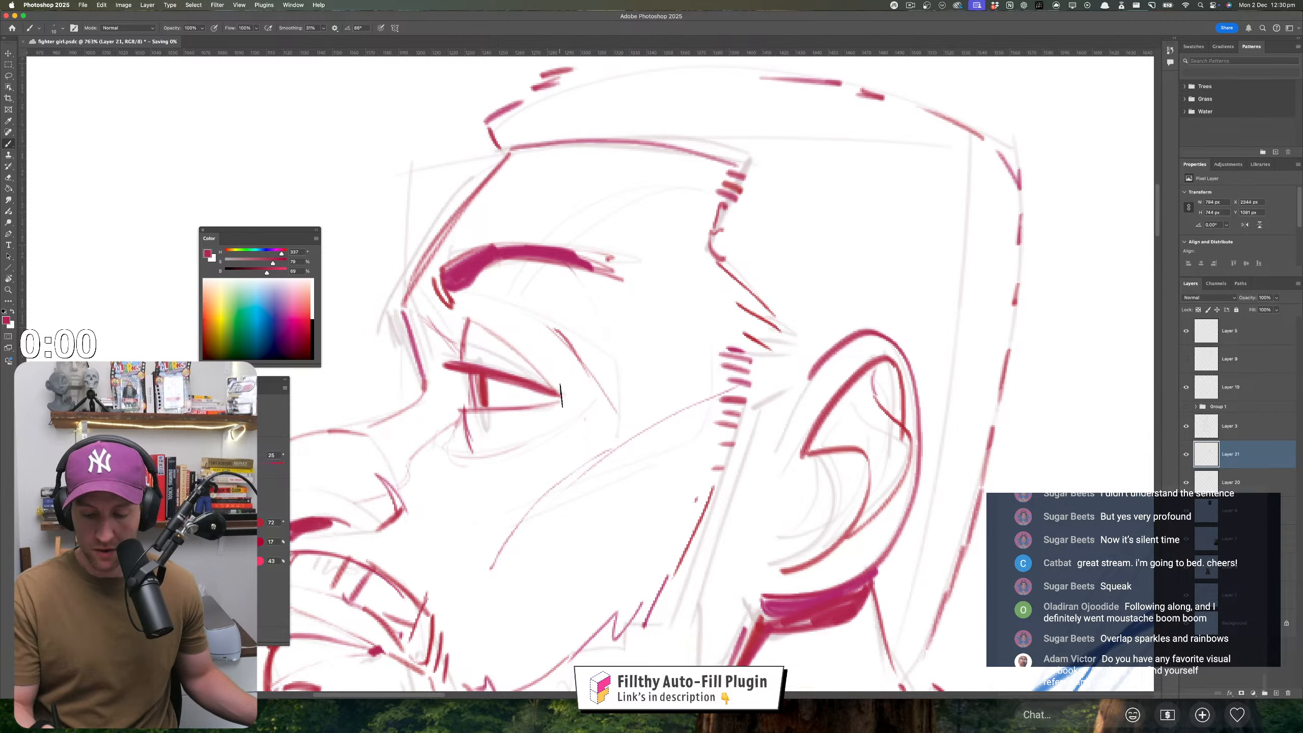
- Add crimson strokes behind the ear toward the nape hairline
key("z")
left_click_drag(631, 460, 581, 463)
mouse_move(761, 503)
left_mouse_down()
mouse_move(690, 451)
mouse_move(707, 450)
left_mouse_up()
key("b")
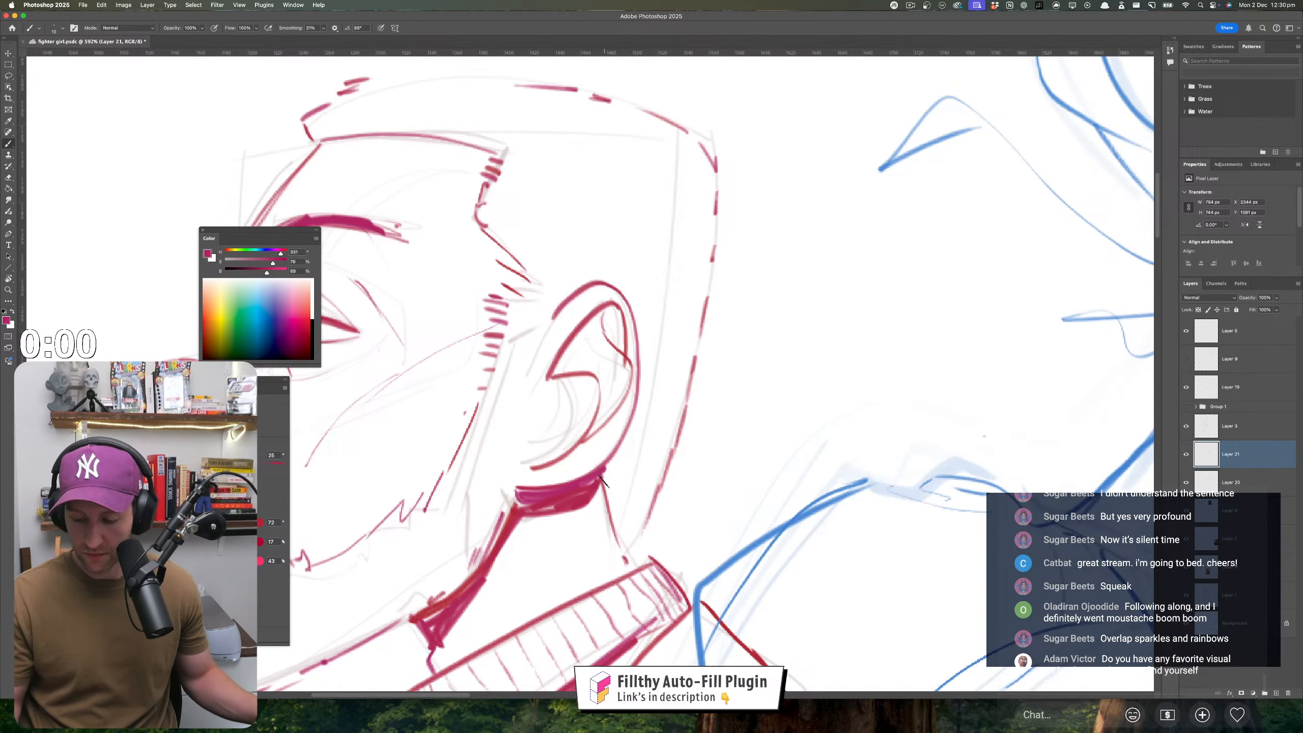
mouse_move(601, 476)
left_mouse_down()
mouse_move(627, 560)
mouse_move(680, 462)
mouse_move(659, 445)
left_mouse_up()
key("z")
left_click_drag(754, 494, 731, 488)
left_click_drag(665, 537, 655, 512)
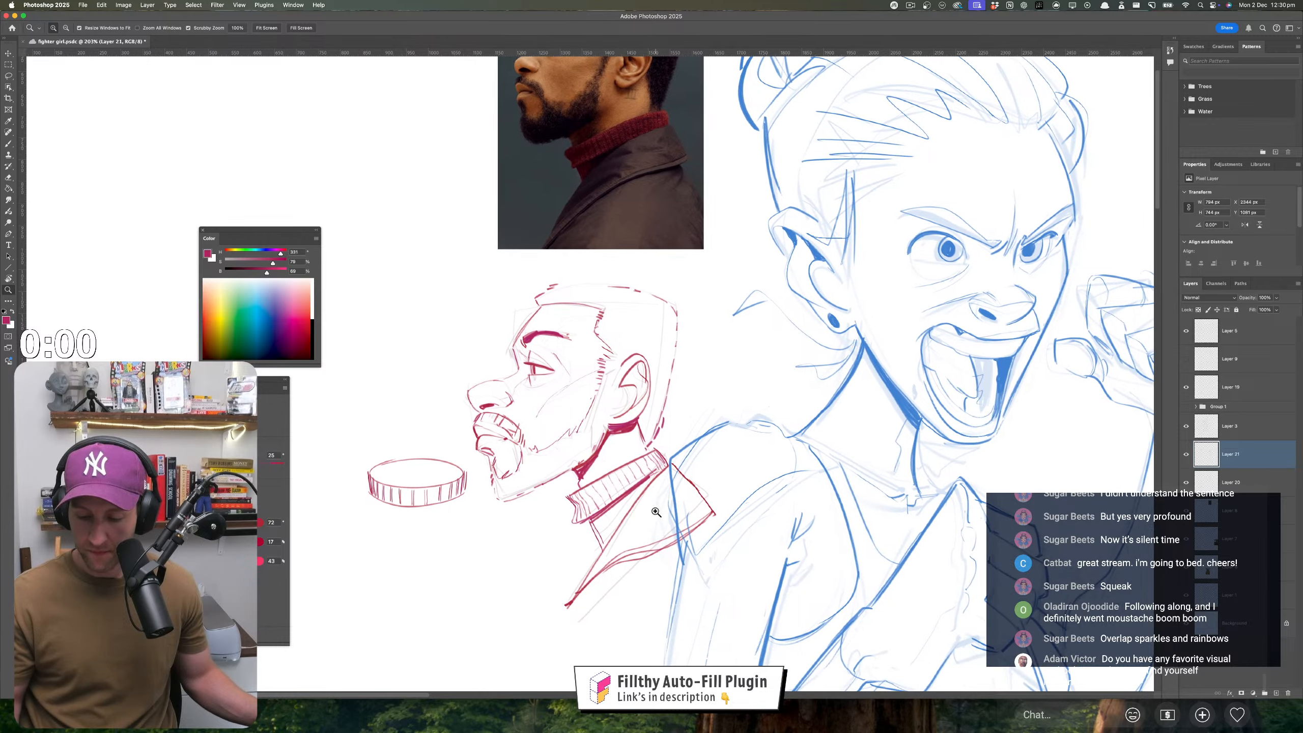
- Draw glasses on the red bearded profile, with thick narrow lens frames and a temple arm reaching the ear
mouse_move(517, 362)
left_mouse_down()
mouse_move(559, 362)
mouse_move(513, 441)
left_mouse_up()
key("b")
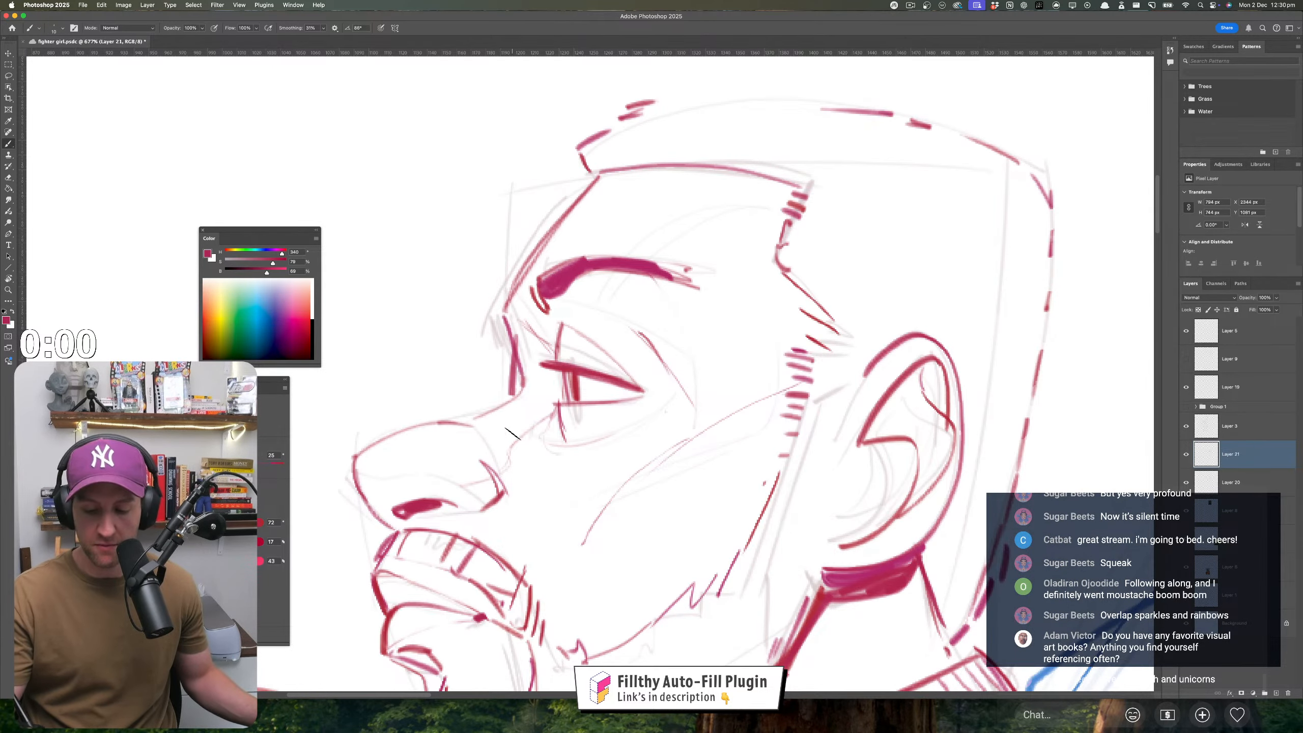
left_click_drag(518, 395, 521, 459)
mouse_move(523, 443)
left_mouse_down()
mouse_move(516, 314)
mouse_move(520, 457)
left_mouse_up()
mouse_move(520, 457)
left_mouse_down()
mouse_move(524, 324)
mouse_move(877, 347)
mouse_move(539, 337)
left_mouse_up()
mouse_move(454, 423)
left_mouse_down()
mouse_move(348, 425)
mouse_move(565, 429)
mouse_move(549, 403)
mouse_move(441, 414)
mouse_move(561, 422)
mouse_move(543, 512)
left_mouse_up()
mouse_move(556, 443)
left_mouse_down()
mouse_move(543, 513)
mouse_move(538, 474)
left_mouse_up()
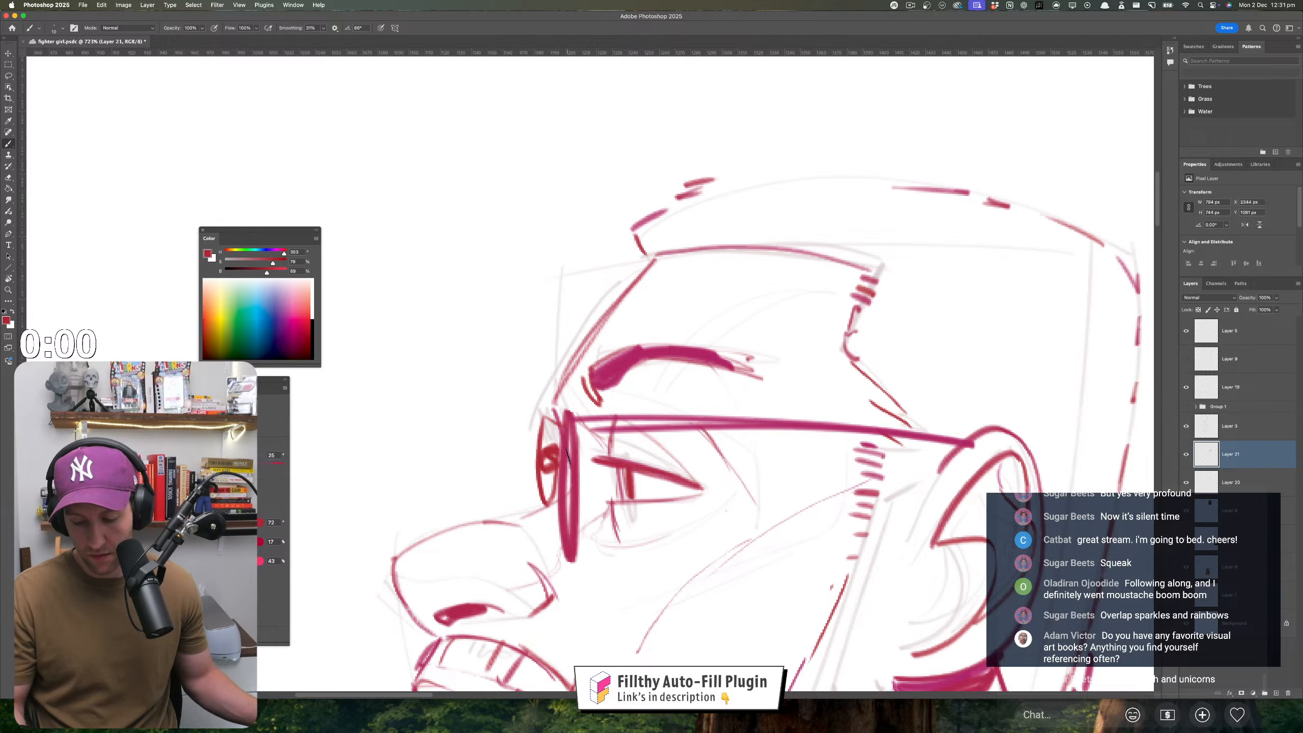
left_click_drag(605, 543, 579, 539)
- Flip the canvas horizontally to check the profile sketch in mirror image beside its reference photo
key("h")
key("super+minus")
key("super+minus")
key("super+minus")
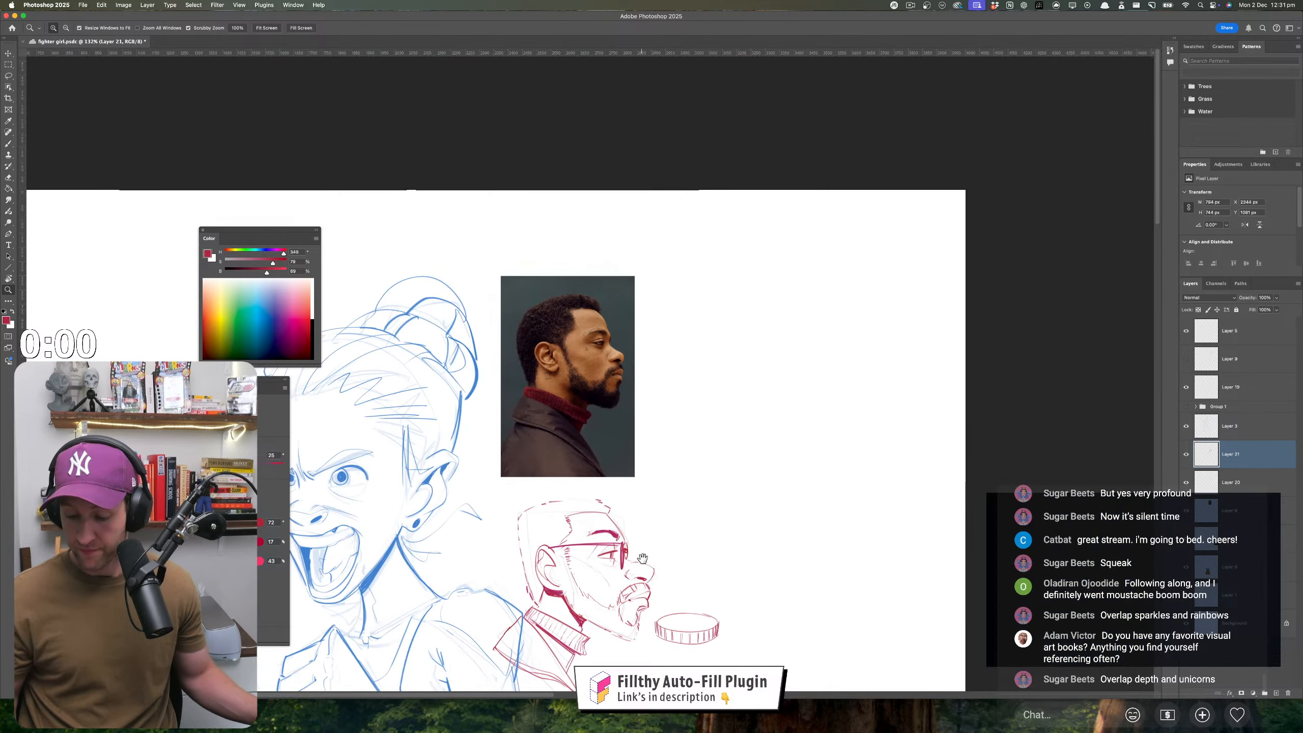
left_click_drag(719, 447, 723, 420)
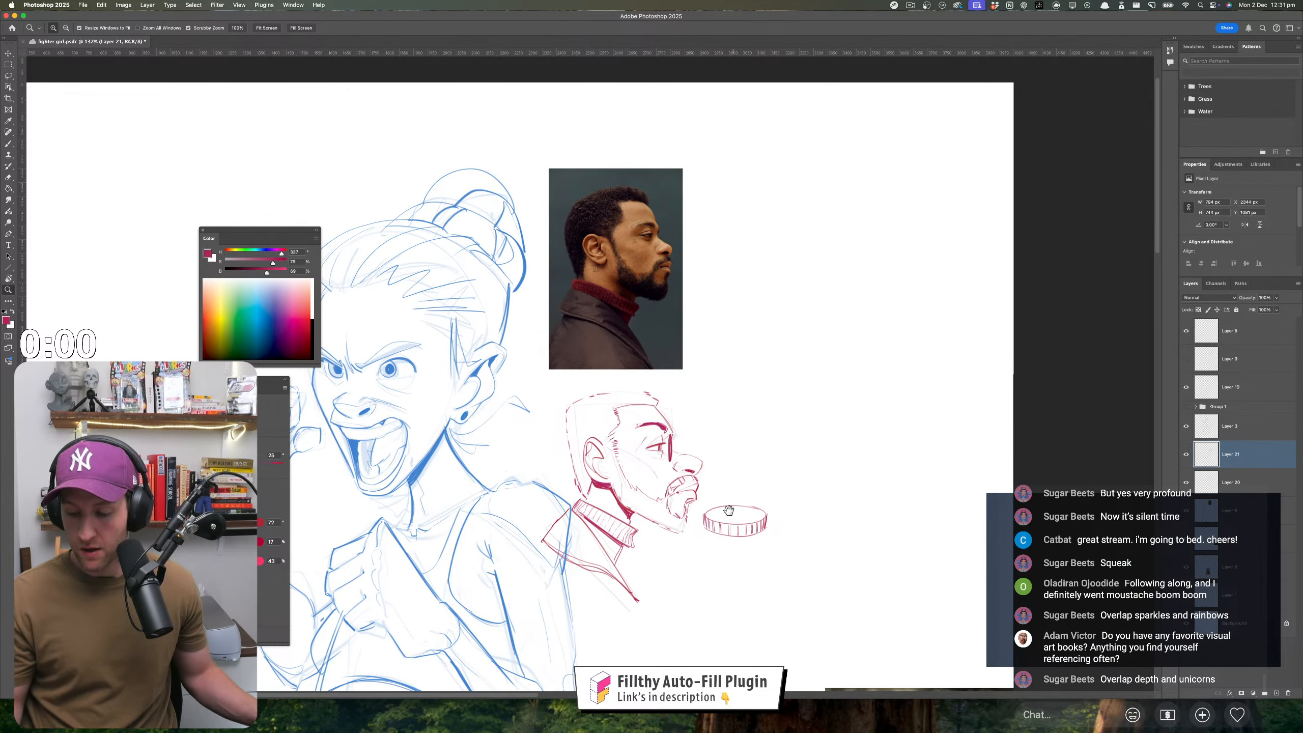
left_click_drag(738, 502, 654, 349)
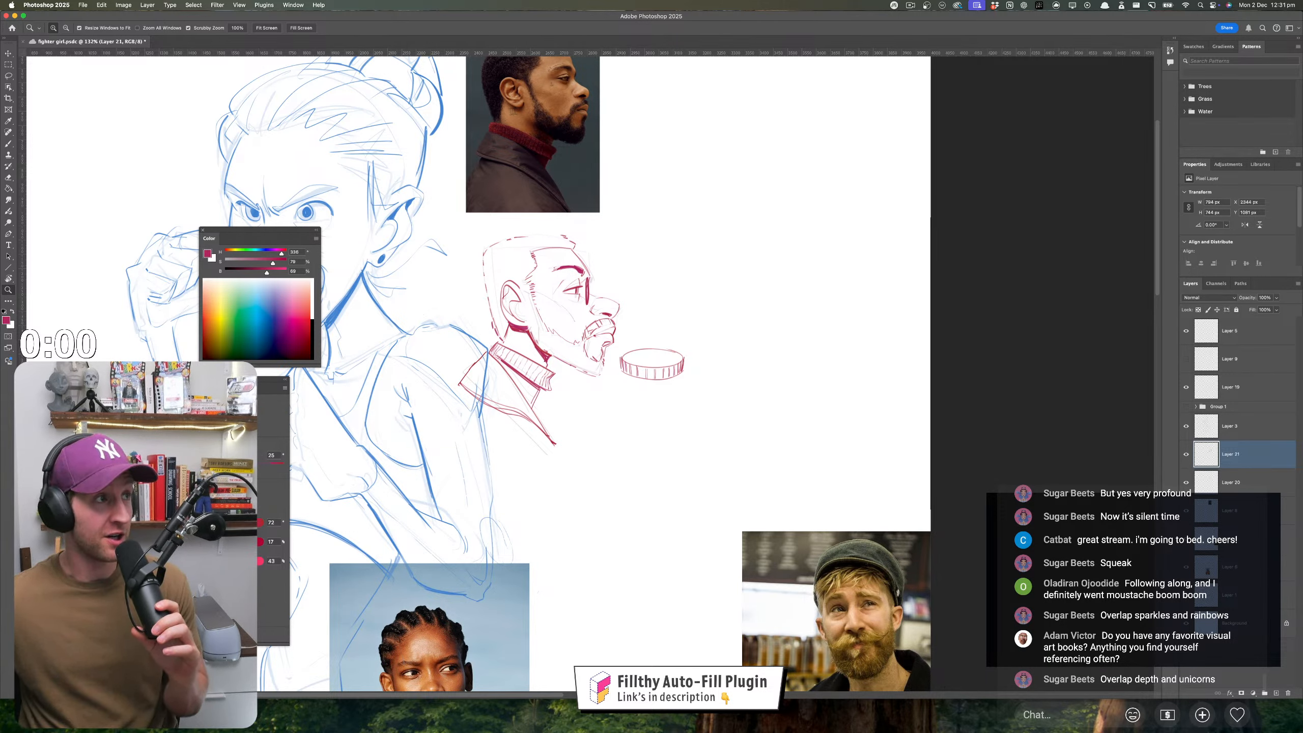
- Read through the recent live chat messages
key("F6")
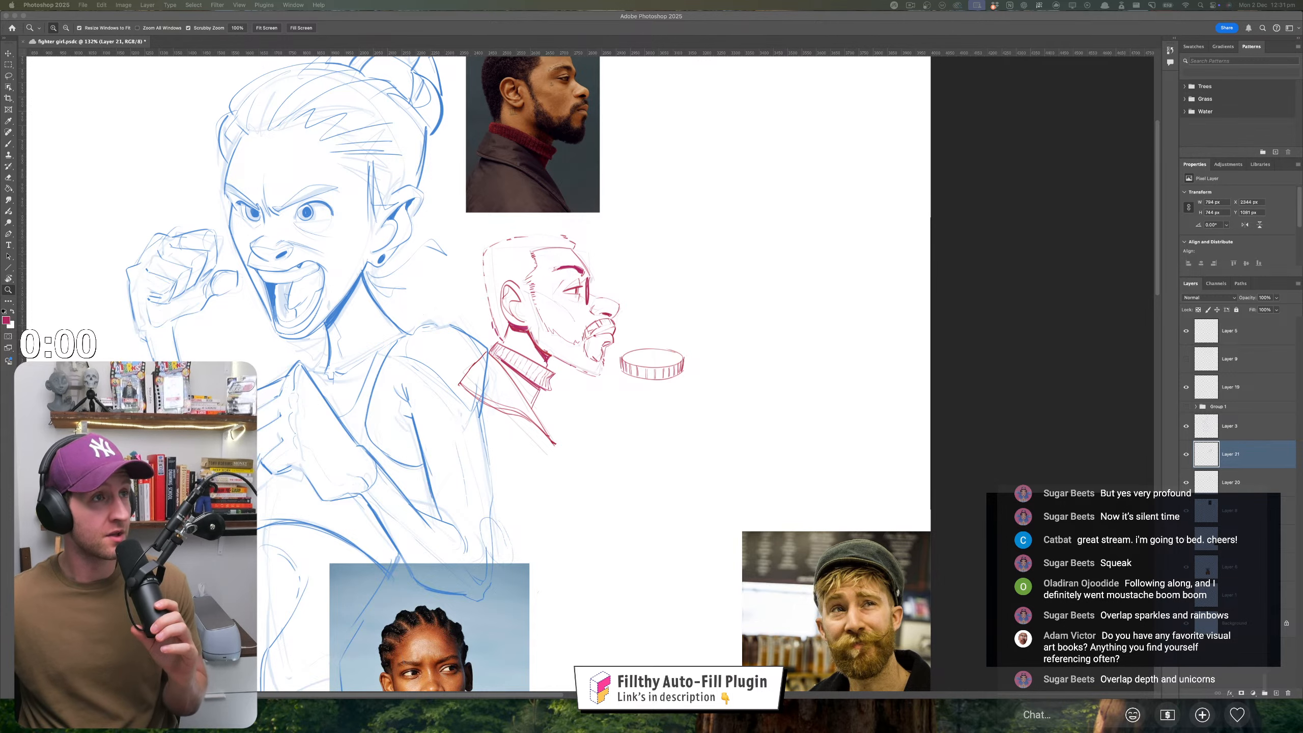
scroll(1158, 625, "up", 3)
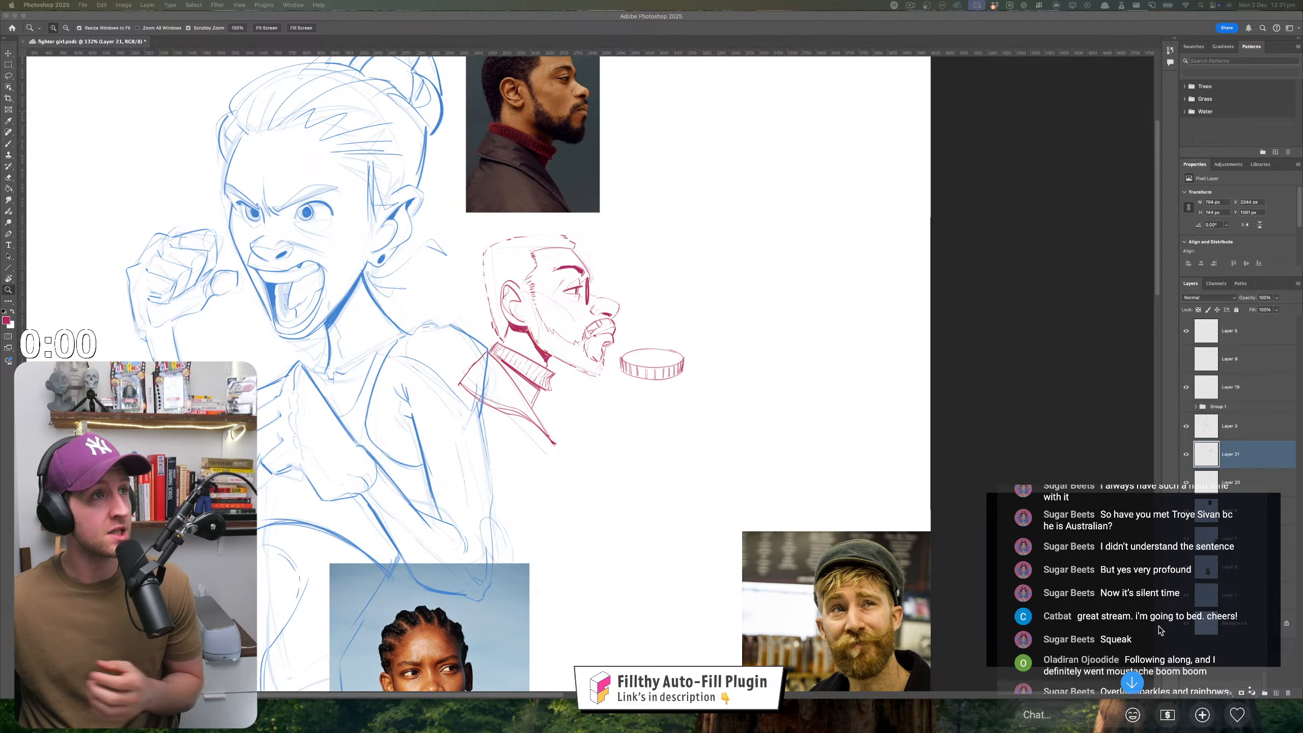
scroll(1158, 625, "up", 2)
scroll(1158, 624, "down", 3)
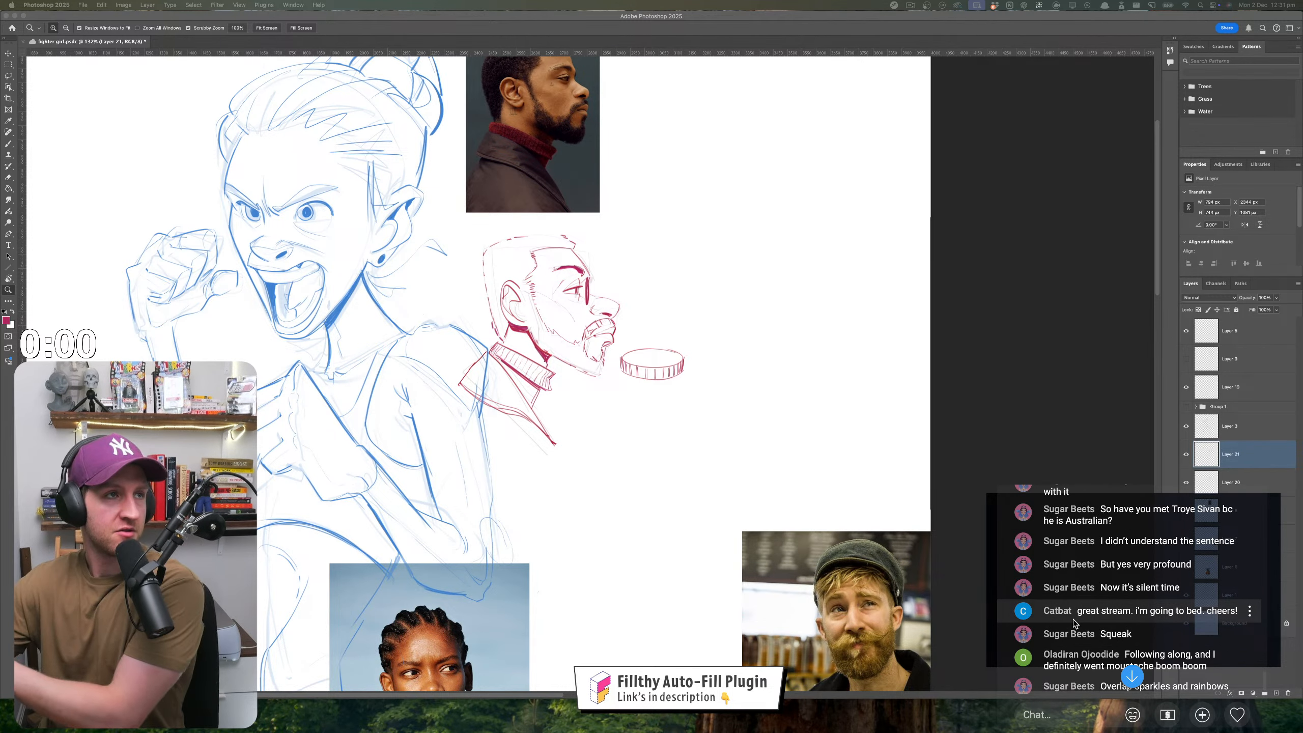
scroll(1077, 623, "down", 1)
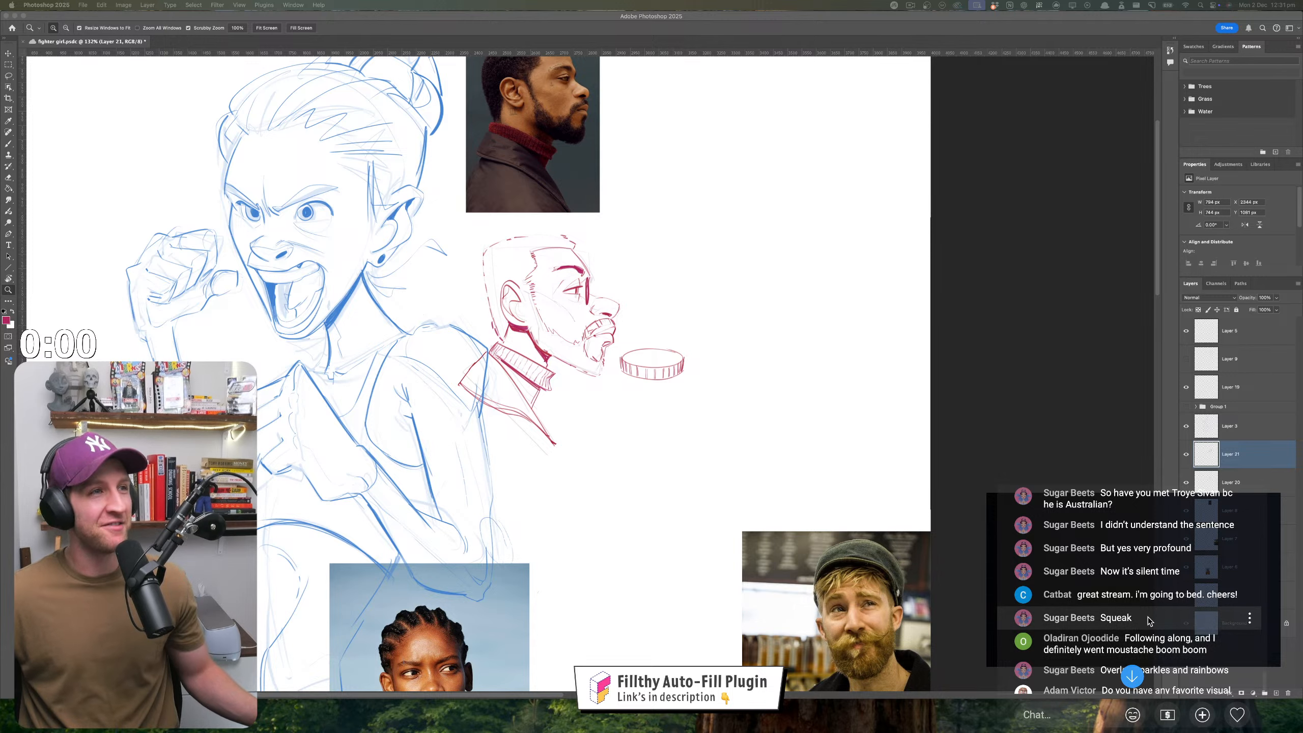
scroll(1149, 621, "down", 1)
scroll(1148, 621, "down", 1)
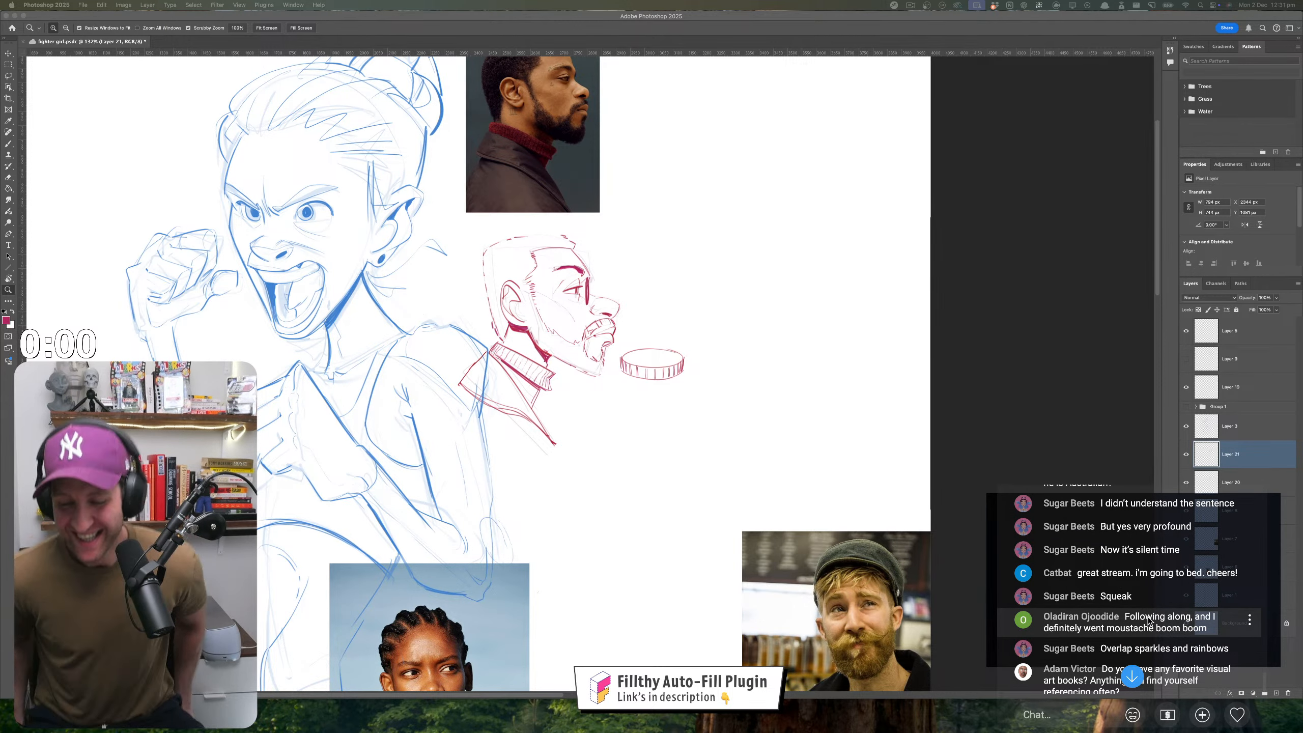
left_click(643, 387)
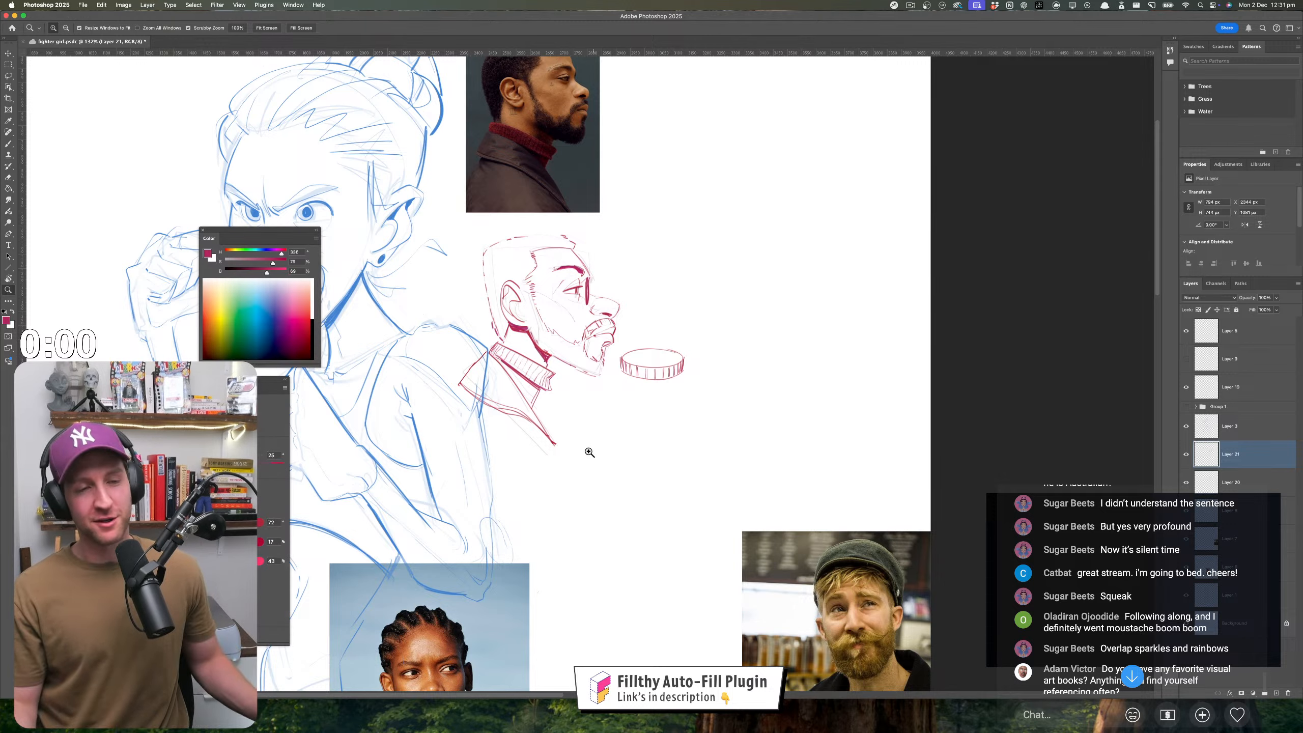
- Move the photo of the bearded man in the flat cap beneath the red profile sketch and scale it down
left_click_drag(663, 522, 577, 477)
left_click_drag(577, 477, 601, 502)
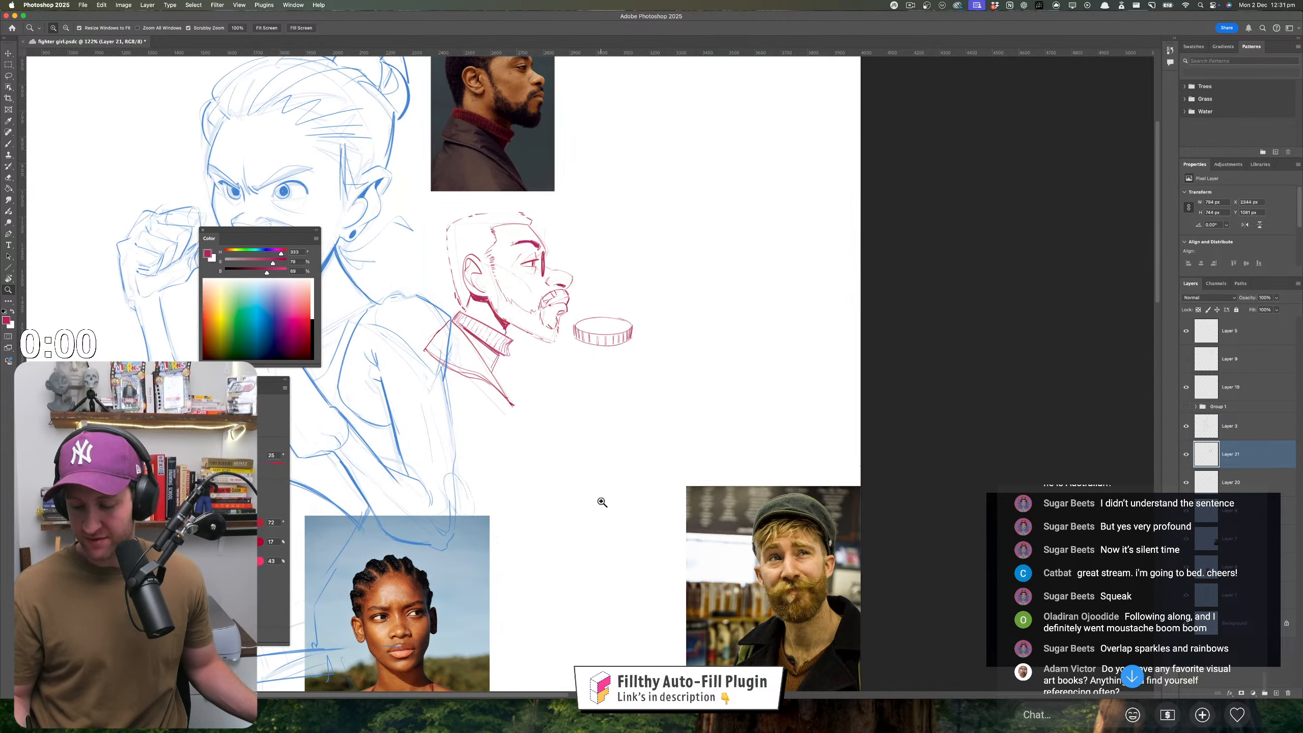
key("v")
mouse_move(765, 579)
left_mouse_down()
mouse_move(620, 422)
mouse_move(684, 167)
mouse_move(661, 128)
mouse_move(555, 279)
mouse_move(479, 462)
mouse_move(508, 484)
mouse_move(495, 462)
left_mouse_up()
key("ctrl+t")
left_click_drag(616, 622, 554, 539)
left_click_drag(516, 488, 543, 518)
key("Return")
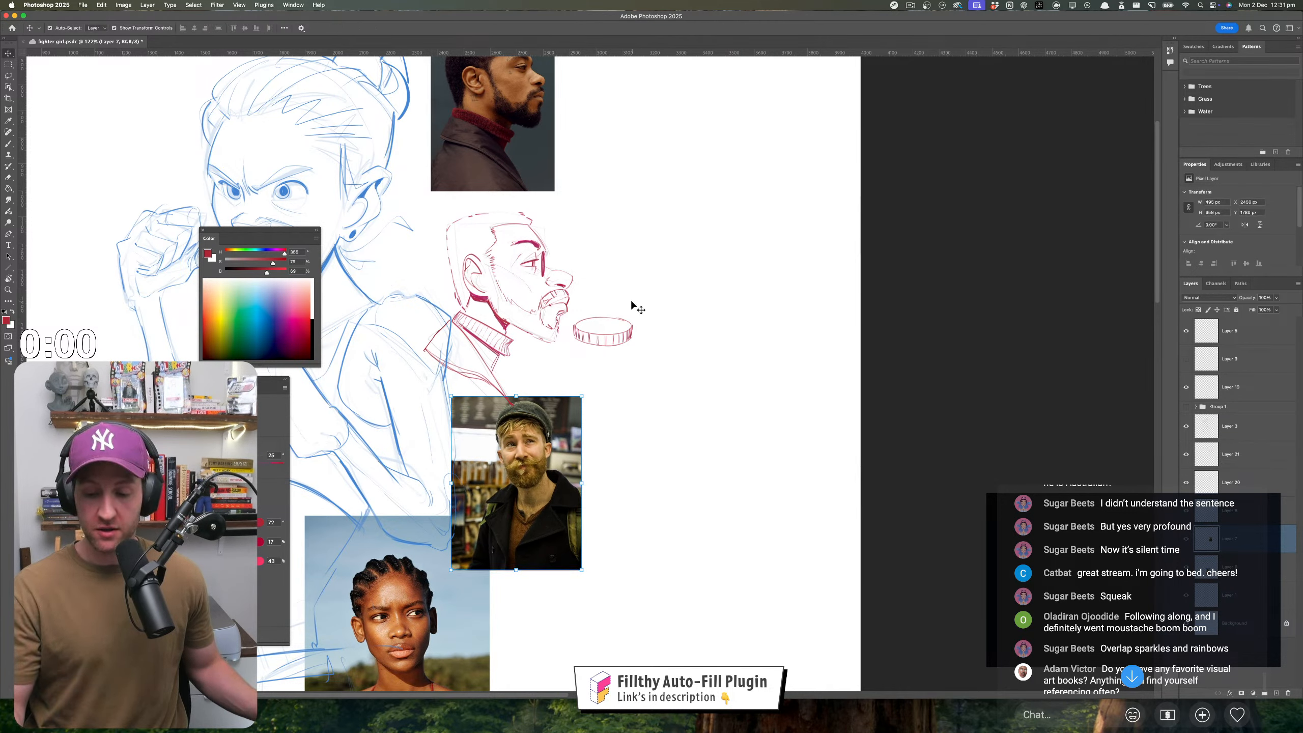
- Sketch a kettle body with an elliptical rim and a side handle above the ridged disc
key("z")
left_click_drag(620, 381, 648, 383)
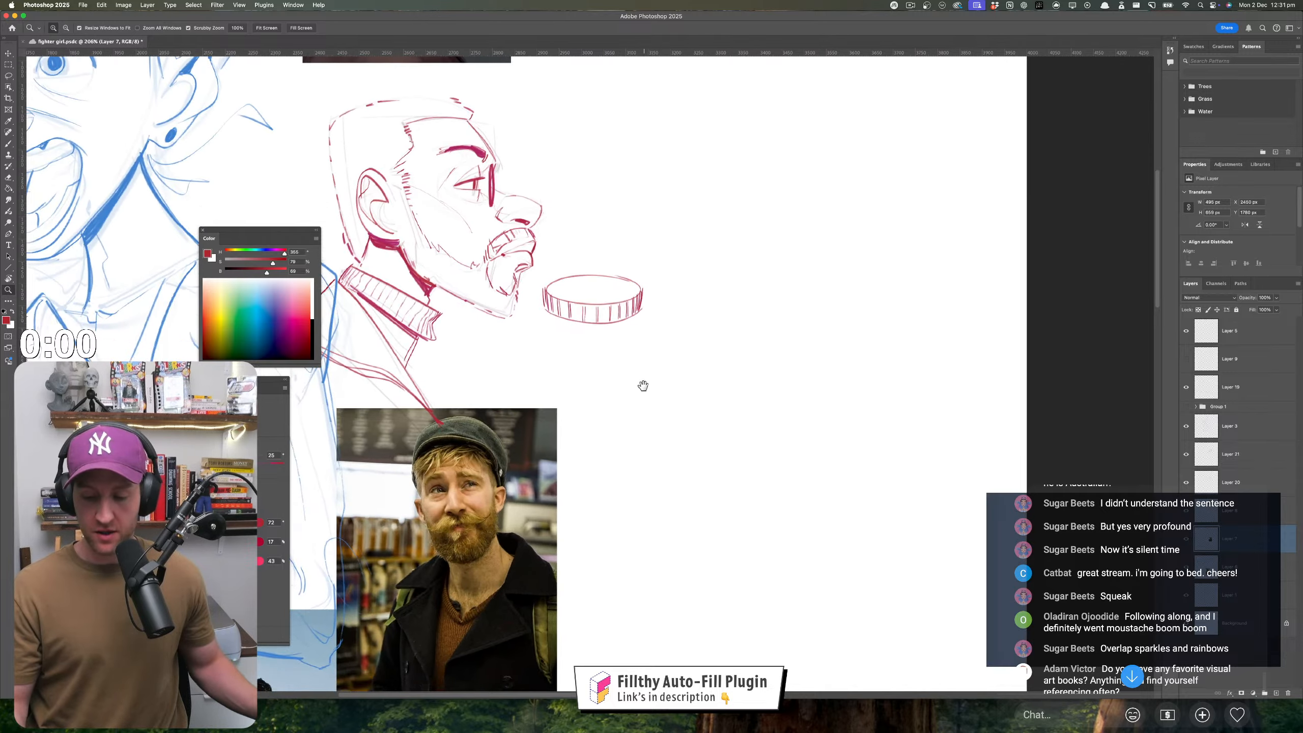
left_click_drag(671, 280, 628, 487)
mouse_move(566, 396)
left_mouse_down()
mouse_move(599, 401)
mouse_move(562, 378)
left_mouse_up()
key("b")
mouse_move(468, 368)
left_mouse_down()
mouse_move(472, 486)
mouse_move(523, 509)
mouse_move(584, 507)
left_mouse_up()
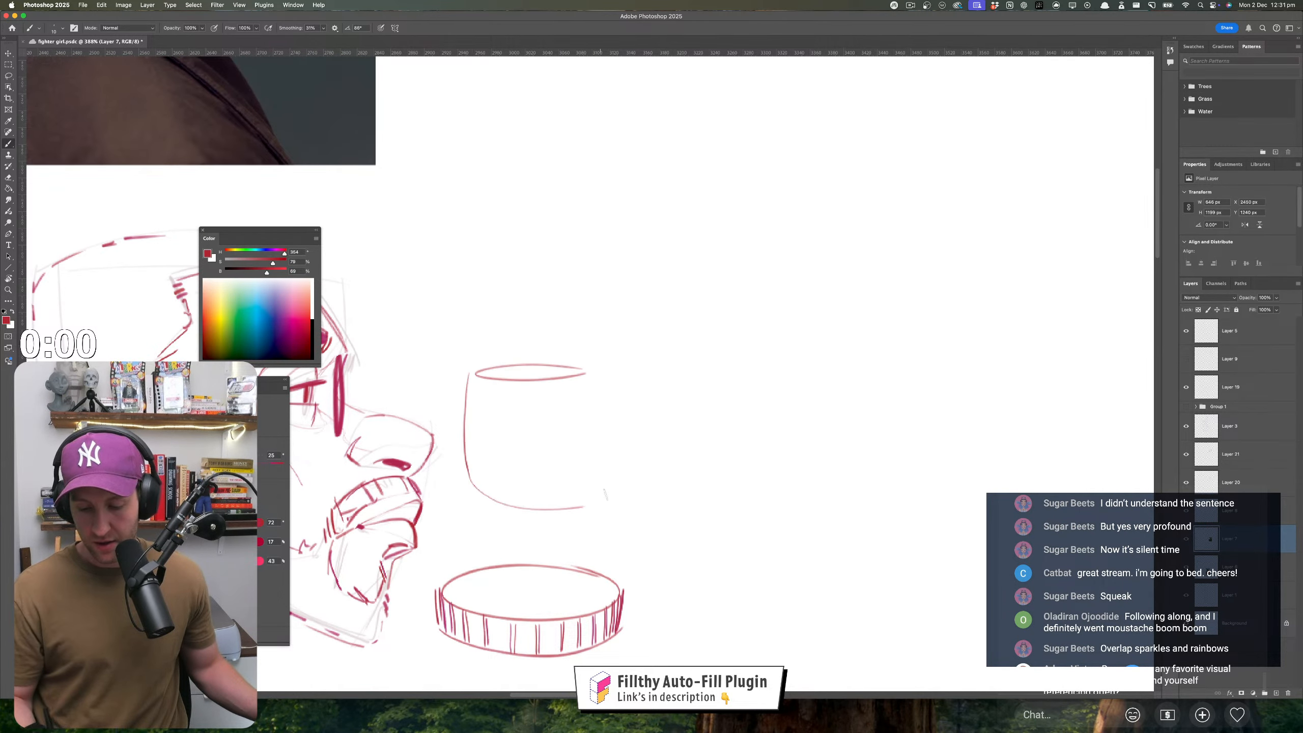
left_click_drag(598, 395, 600, 493)
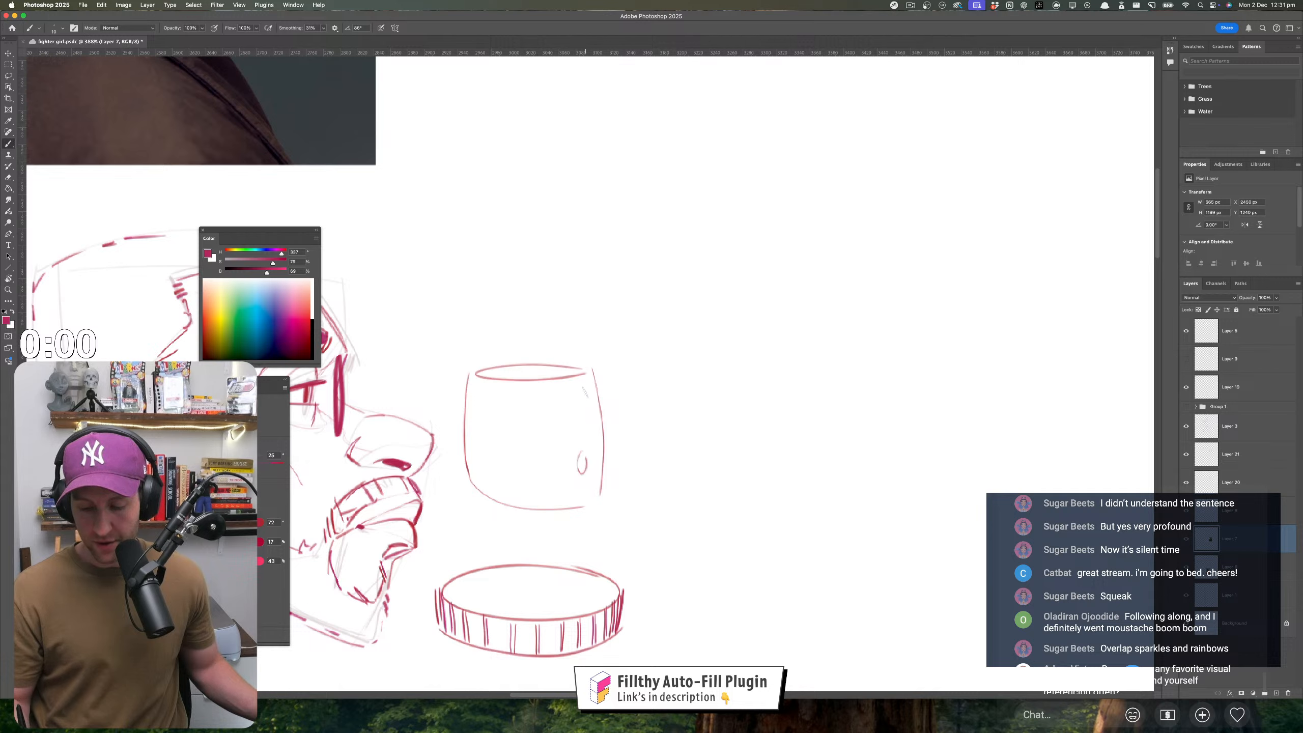
mouse_move(595, 380)
left_mouse_down()
mouse_move(622, 419)
mouse_move(611, 472)
mouse_move(582, 480)
left_mouse_up()
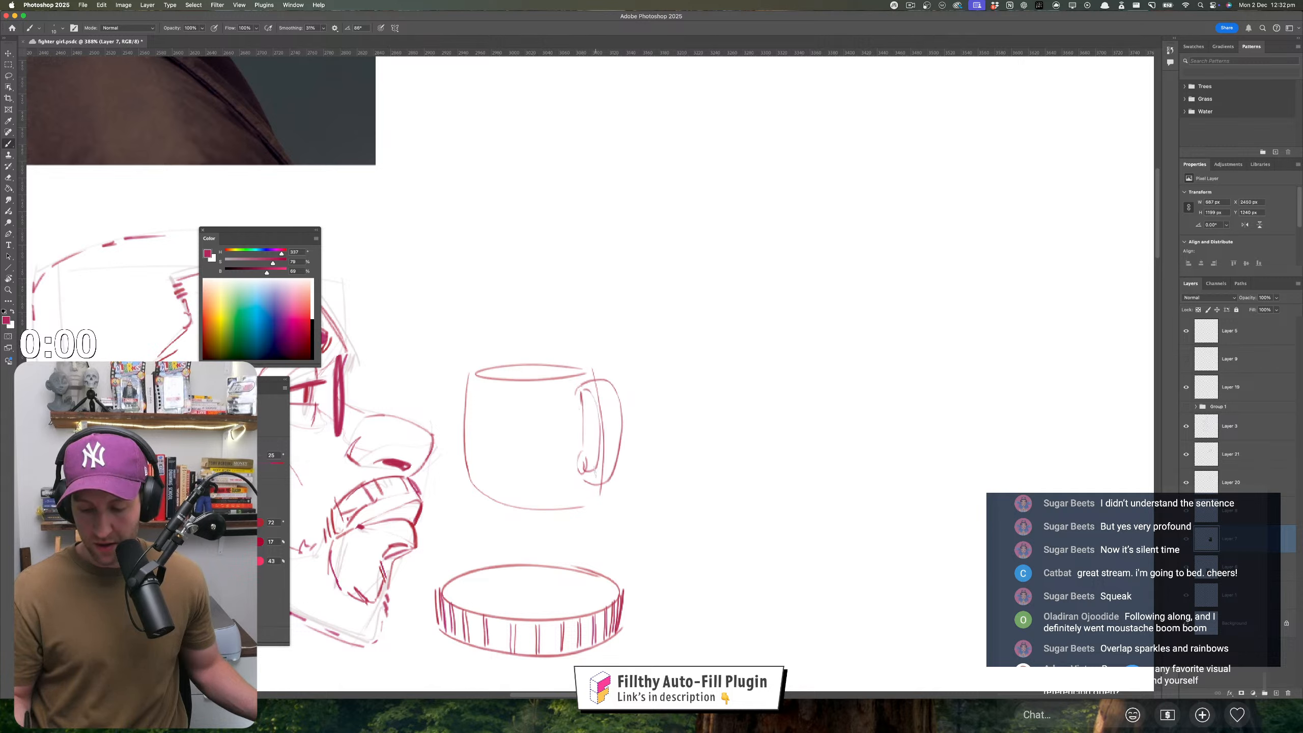
- Add a domed lid with a knob, a pointed spout and puffs of steam to the kettle
mouse_move(613, 384)
left_mouse_down()
mouse_move(553, 320)
mouse_move(522, 328)
mouse_move(542, 315)
mouse_move(516, 309)
mouse_move(548, 318)
mouse_move(455, 366)
mouse_move(482, 374)
mouse_move(466, 400)
left_mouse_up()
mouse_move(667, 483)
left_mouse_down()
mouse_move(640, 475)
mouse_move(681, 469)
left_mouse_up()
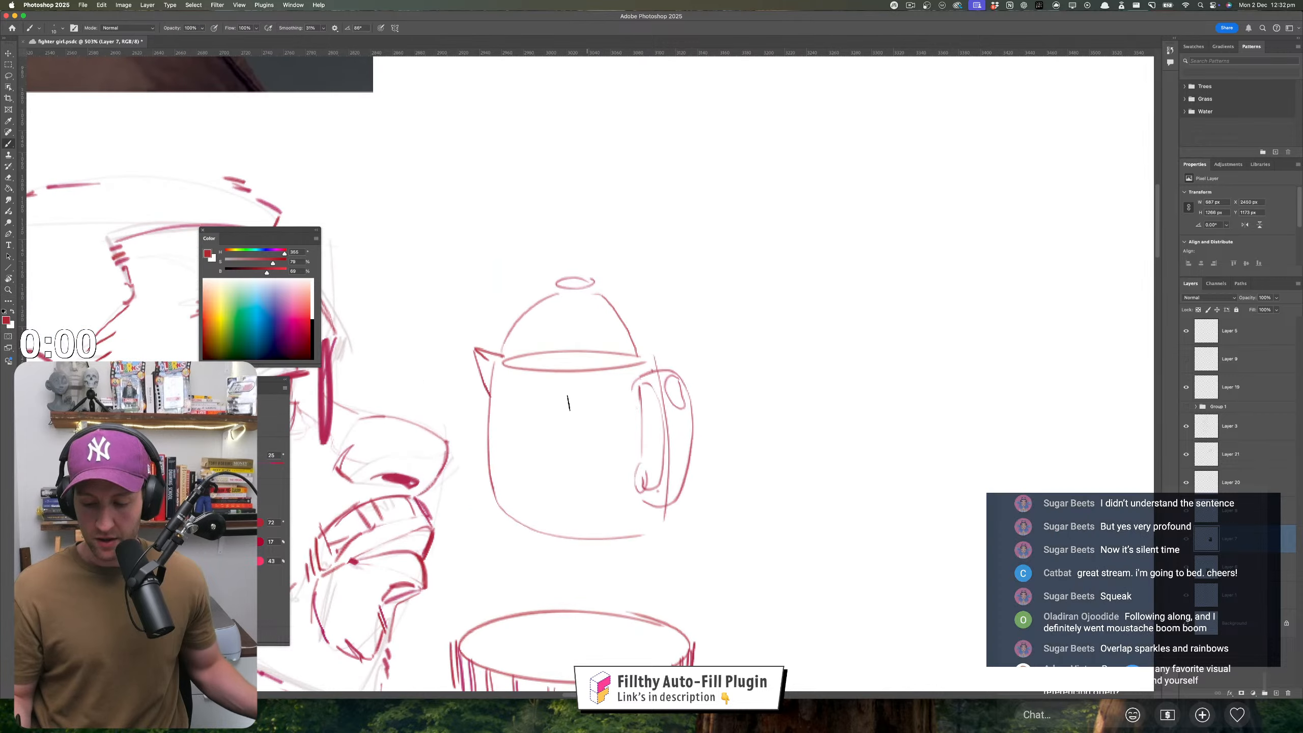
left_click_drag(490, 322, 502, 258)
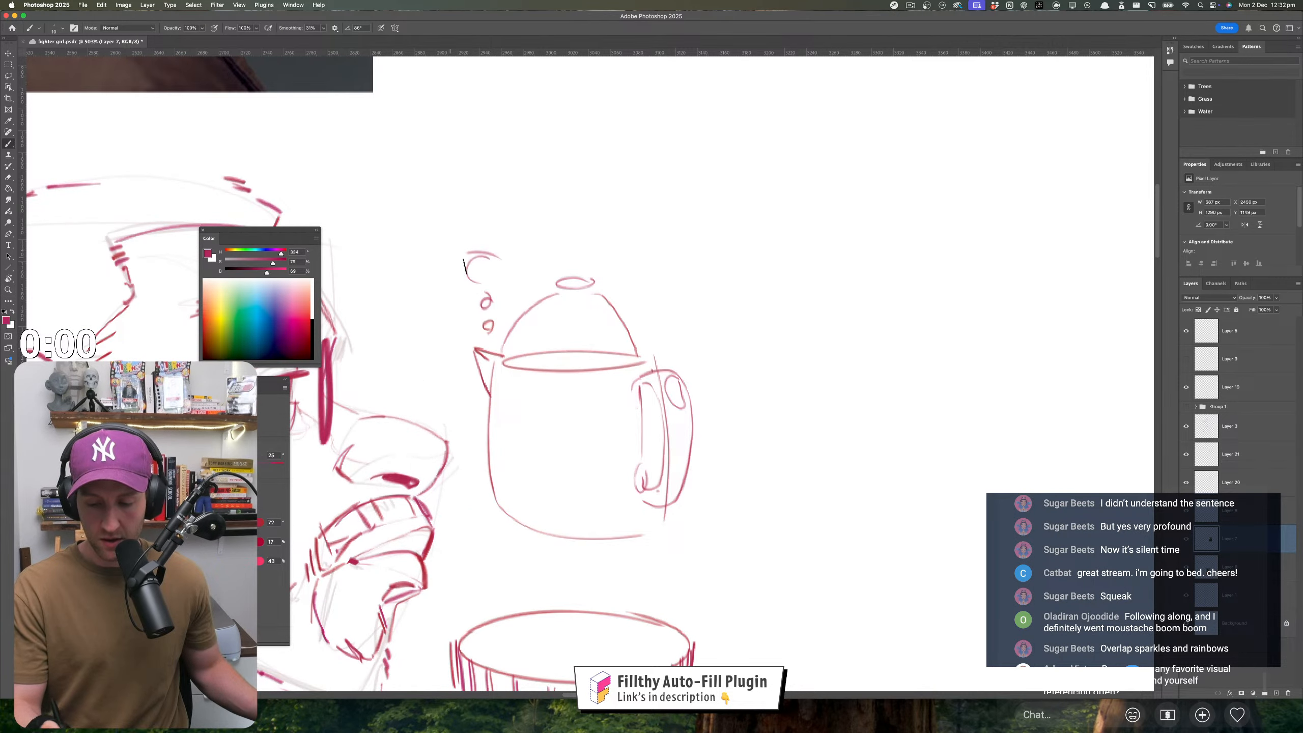
- Hand-letter "BE BACK IN 2!" above the kettle
scroll(533, 399, "up", 5)
left_click_drag(469, 339, 474, 354)
left_click_drag(466, 308, 469, 341)
mouse_move(467, 308)
left_mouse_down()
mouse_move(478, 338)
mouse_move(509, 302)
left_mouse_up()
left_click_drag(485, 328, 534, 329)
mouse_move(531, 295)
left_mouse_down()
mouse_move(535, 327)
mouse_move(556, 293)
mouse_move(570, 328)
left_mouse_up()
left_click_drag(551, 314, 585, 327)
left_click_drag(600, 292, 599, 324)
mouse_move(614, 290)
left_mouse_down()
mouse_move(622, 324)
mouse_move(652, 325)
left_mouse_up()
mouse_move(666, 295)
left_mouse_down()
mouse_move(663, 325)
mouse_move(692, 288)
left_mouse_up()
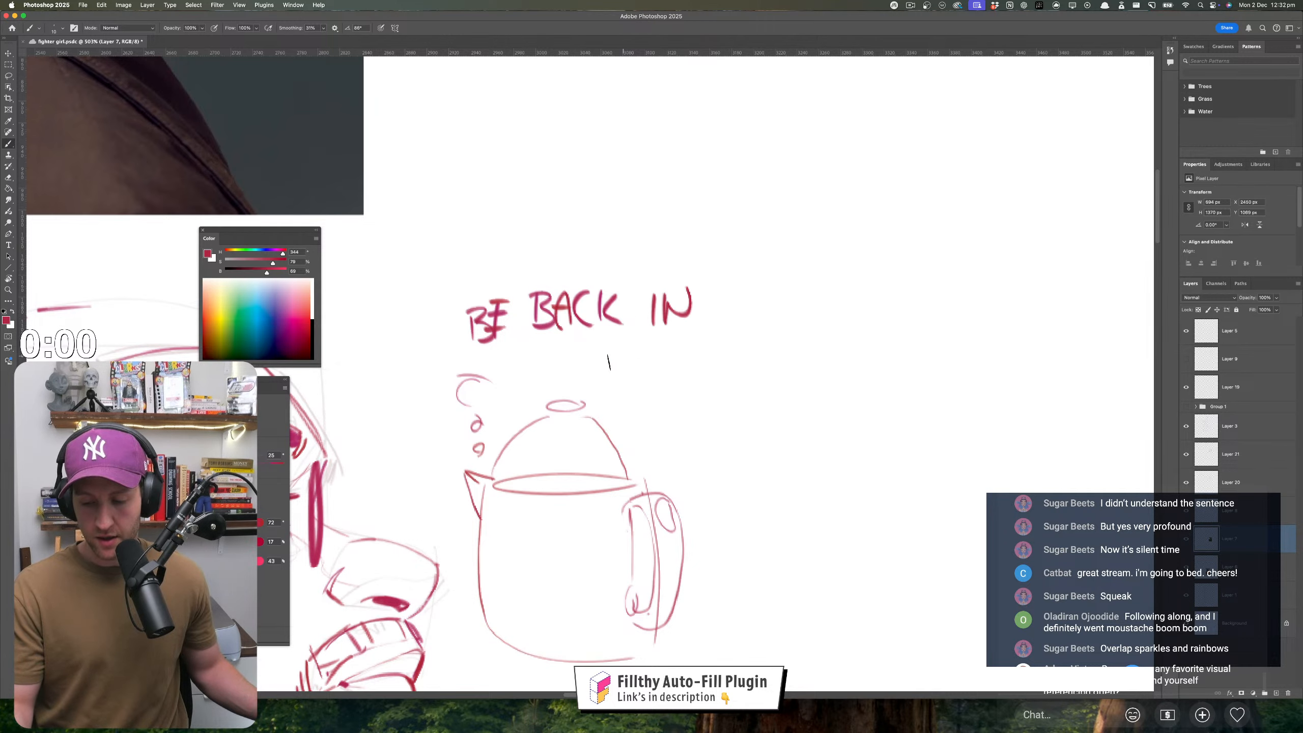
left_click_drag(539, 359, 568, 377)
left_click_drag(577, 342, 578, 366)
left_click(589, 389)
- Thicken the kettle's outlines with heavier strokes on the lid, knob, body, base, handle and rim
key("z")
left_click_drag(693, 486, 656, 477)
left_click(656, 476)
key("b")
left_click_drag(582, 353, 625, 412)
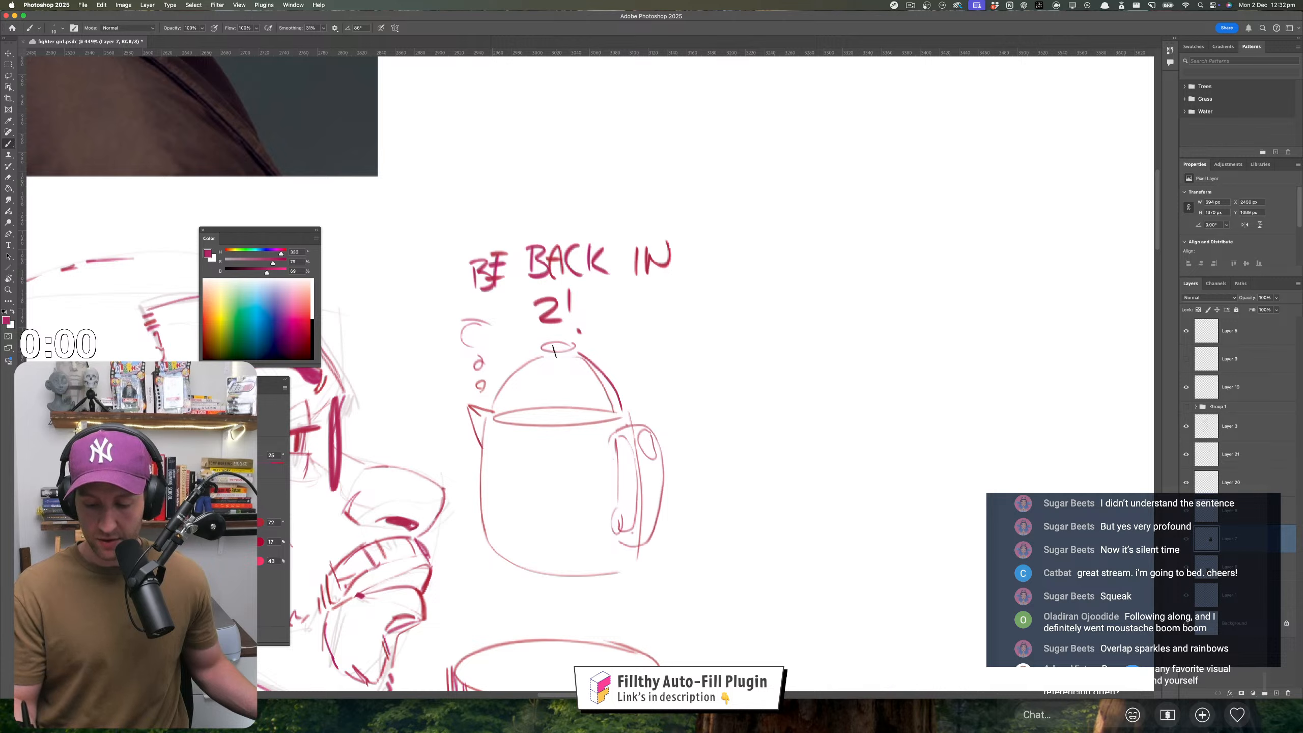
mouse_move(554, 352)
left_mouse_down()
mouse_move(545, 345)
mouse_move(501, 400)
mouse_move(495, 542)
left_mouse_up()
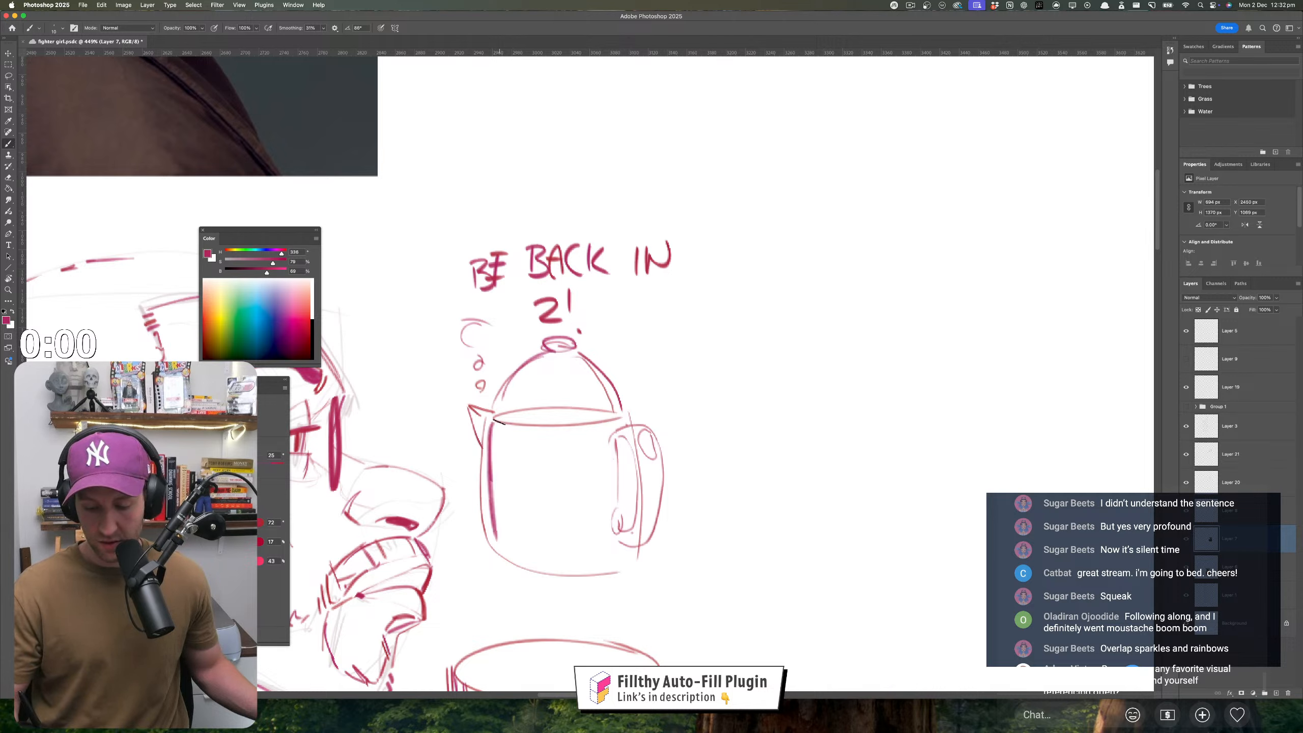
mouse_move(493, 420)
left_mouse_down()
mouse_move(497, 546)
mouse_move(580, 557)
mouse_move(556, 571)
mouse_move(626, 565)
left_mouse_up()
left_click_drag(616, 441, 622, 524)
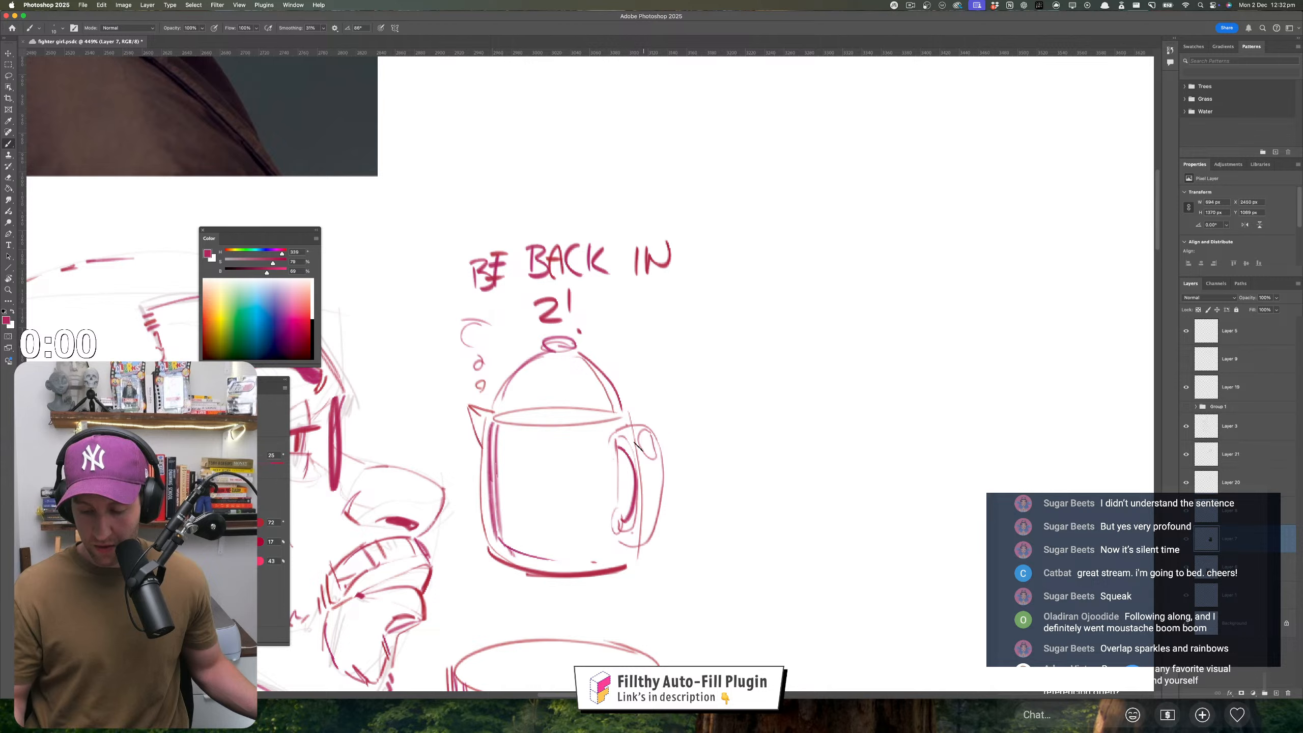
mouse_move(615, 430)
left_mouse_down()
mouse_move(651, 426)
mouse_move(659, 445)
mouse_move(654, 507)
mouse_move(622, 536)
left_mouse_up()
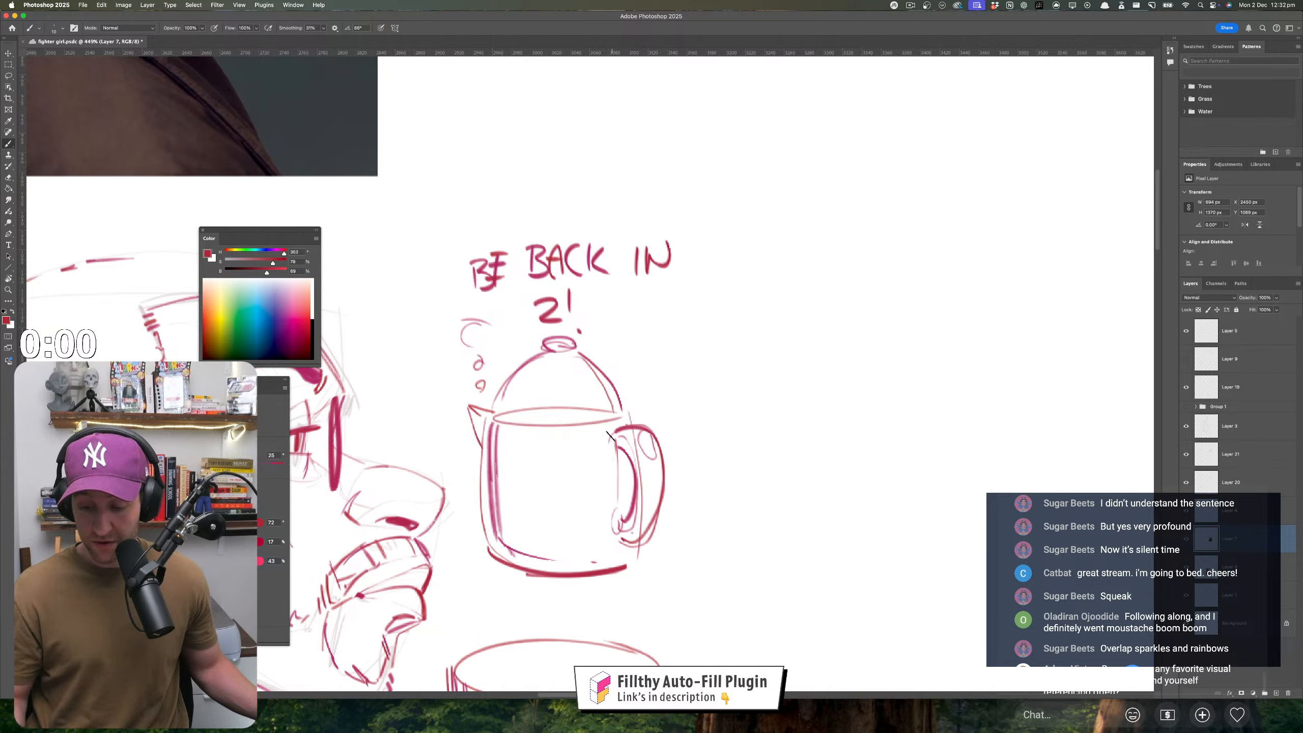
left_click_drag(607, 432, 610, 504)
mouse_move(626, 405)
left_mouse_down()
mouse_move(482, 422)
mouse_move(470, 401)
mouse_move(489, 414)
mouse_move(469, 402)
mouse_move(494, 413)
left_mouse_up()
- Zoom out from the kettle sketch and examine the newer viewer questions in the live chat
mouse_move(659, 497)
left_mouse_down()
mouse_move(595, 500)
mouse_move(715, 528)
left_mouse_up()
left_click_drag(674, 531, 670, 448)
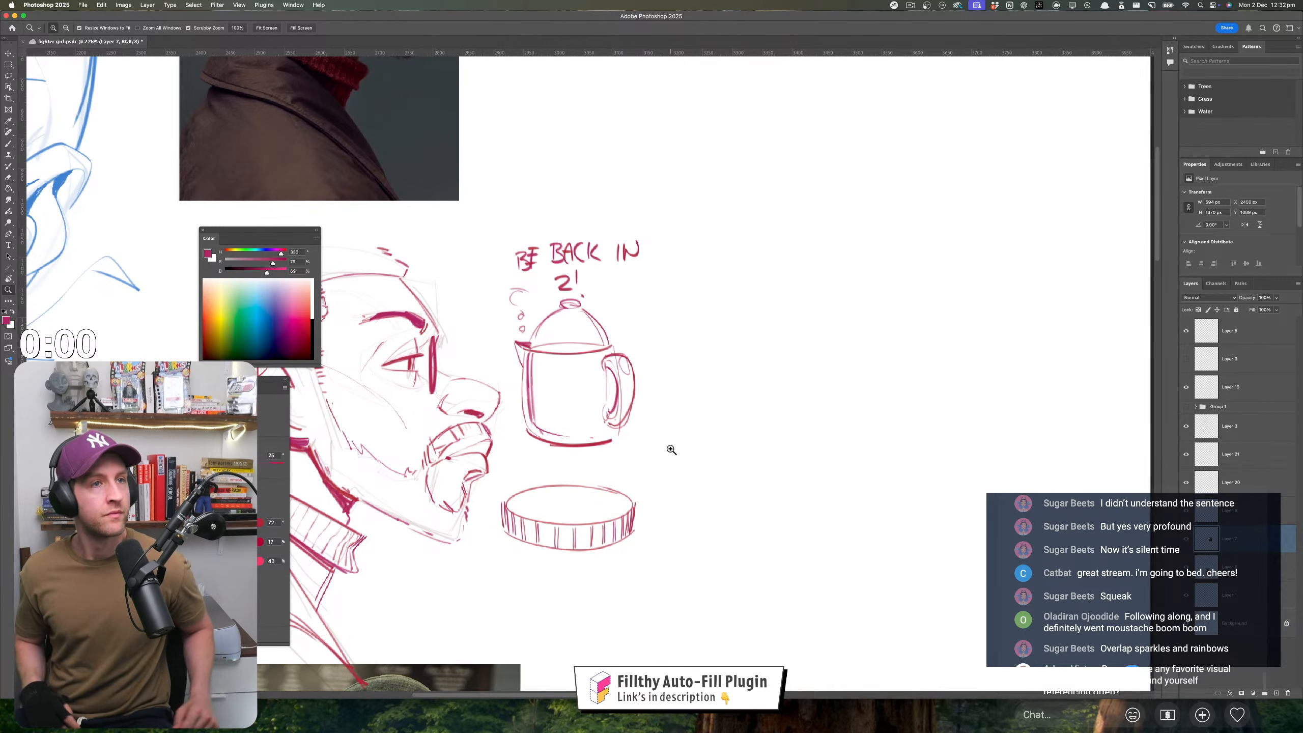
left_click_drag(574, 339, 531, 277)
left_click_drag(524, 279, 567, 288)
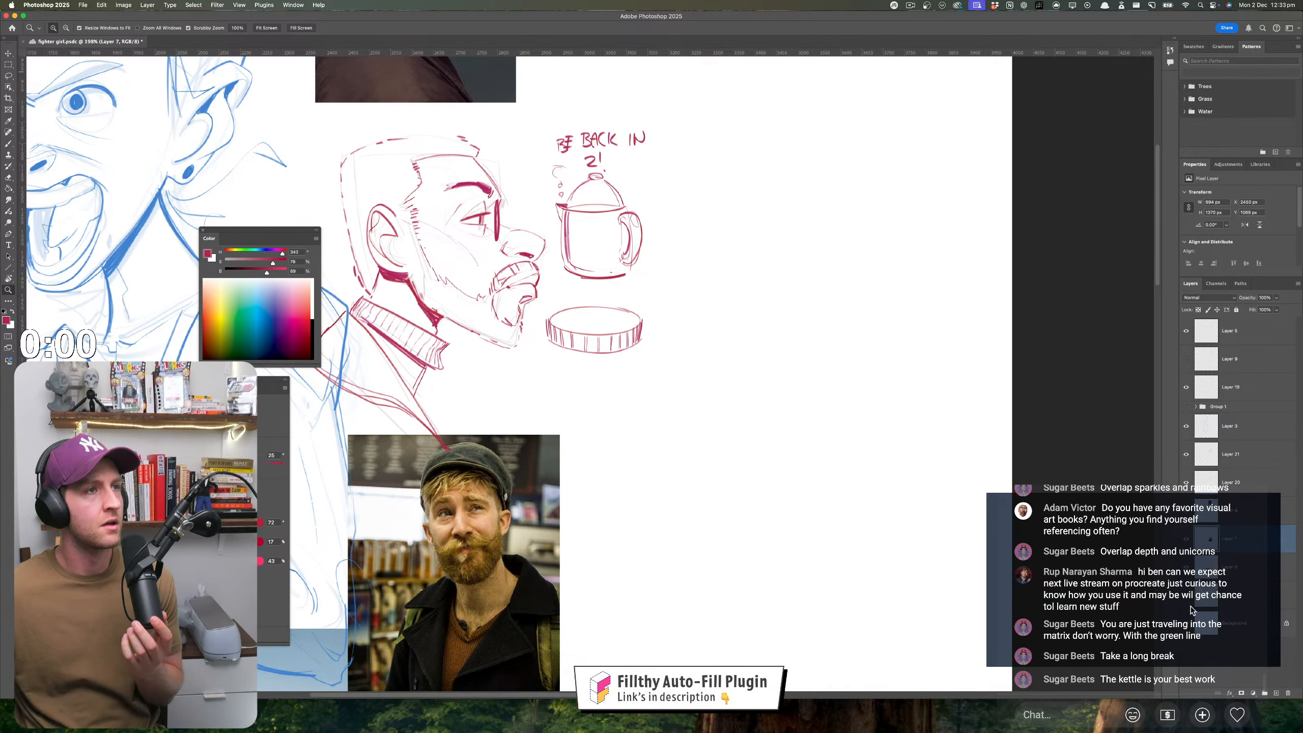
left_click(1164, 593)
scroll(1149, 559, "up", 1)
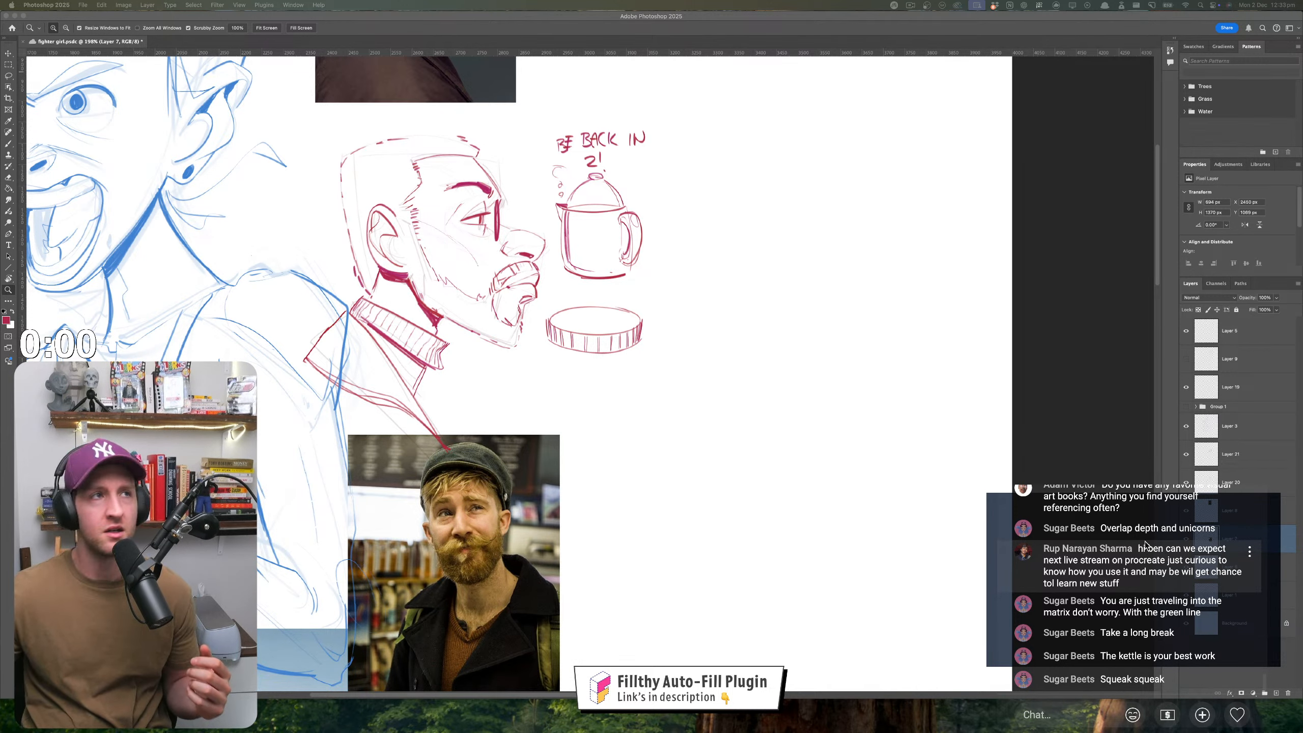
scroll(1153, 586, "up", 2)
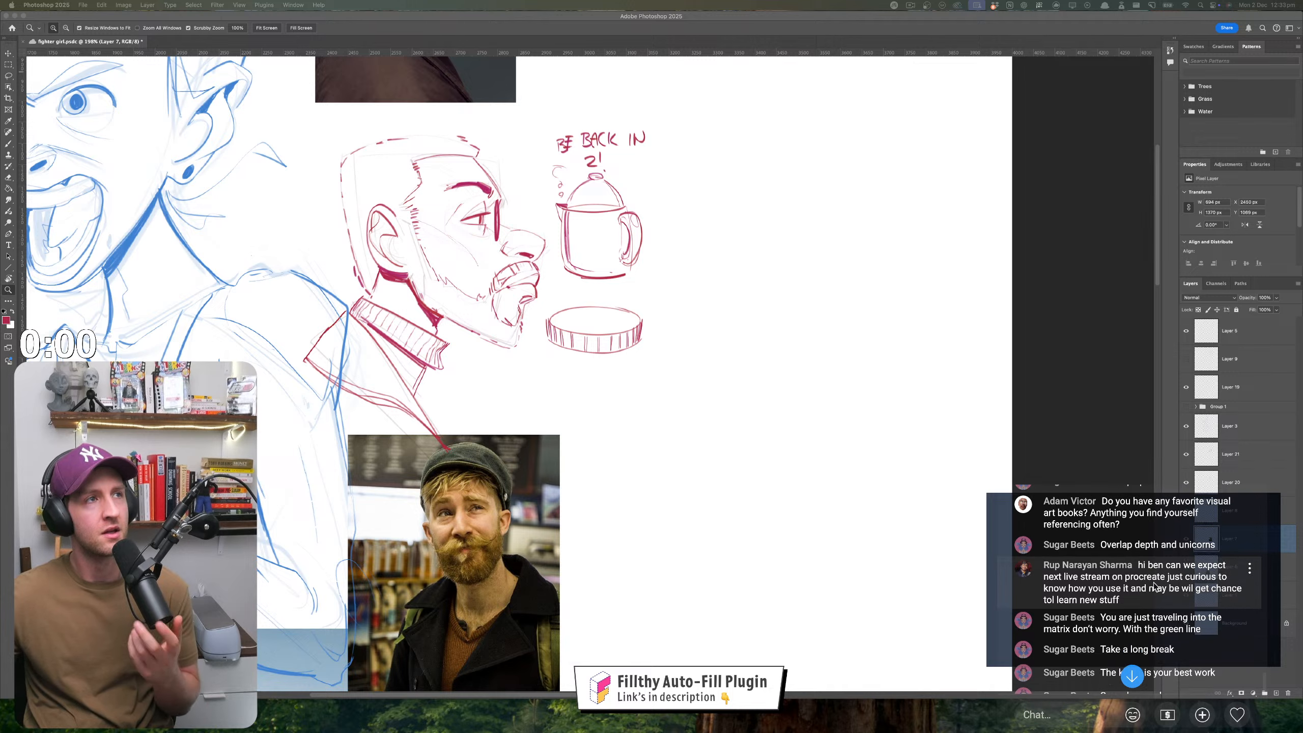
scroll(1153, 585, "down", 1)
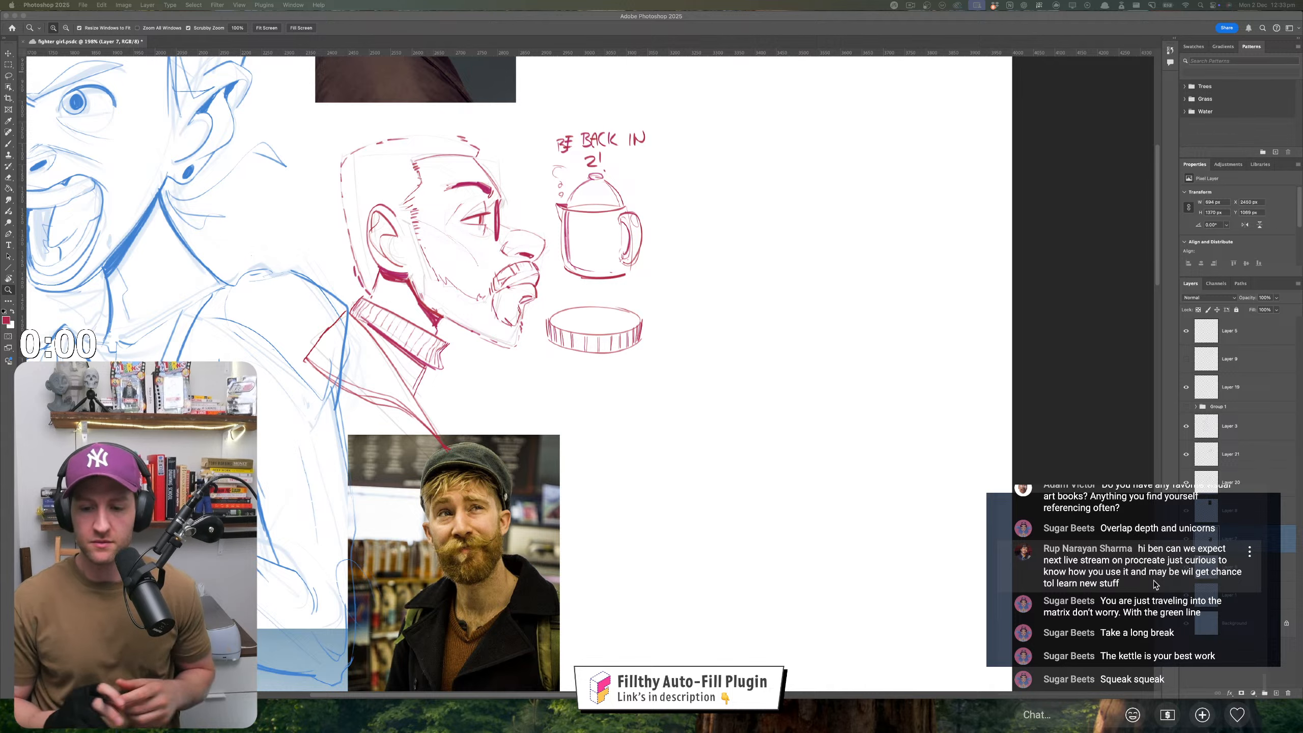
- Lasso the kettle together with the "BE BACK IN 2!" lettering, delete both and clear the selection
left_click(619, 366)
scroll(590, 442, "down", 2)
scroll(582, 353, "up", 3)
scroll(582, 353, "up", 3)
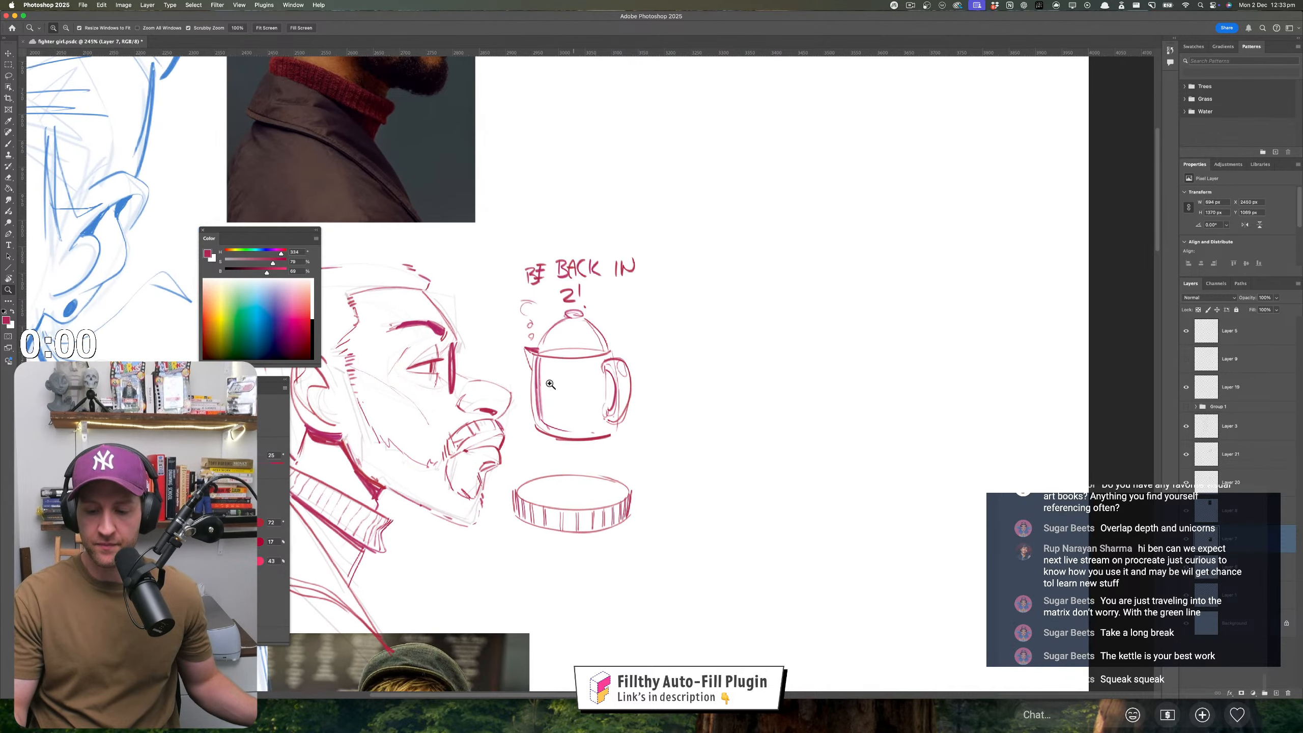
left_click(9, 81)
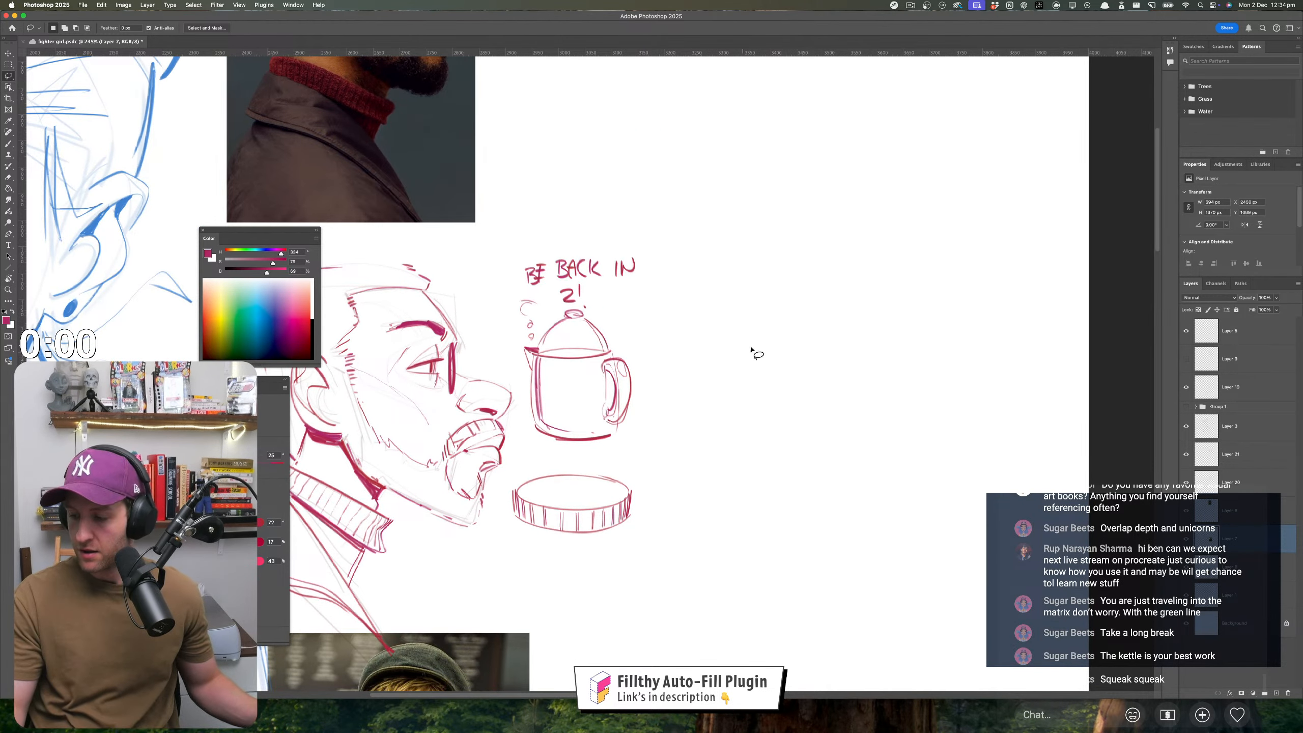
mouse_move(643, 245)
left_mouse_down()
mouse_move(495, 307)
mouse_move(519, 399)
mouse_move(617, 471)
mouse_move(629, 245)
left_mouse_up()
key("super+z")
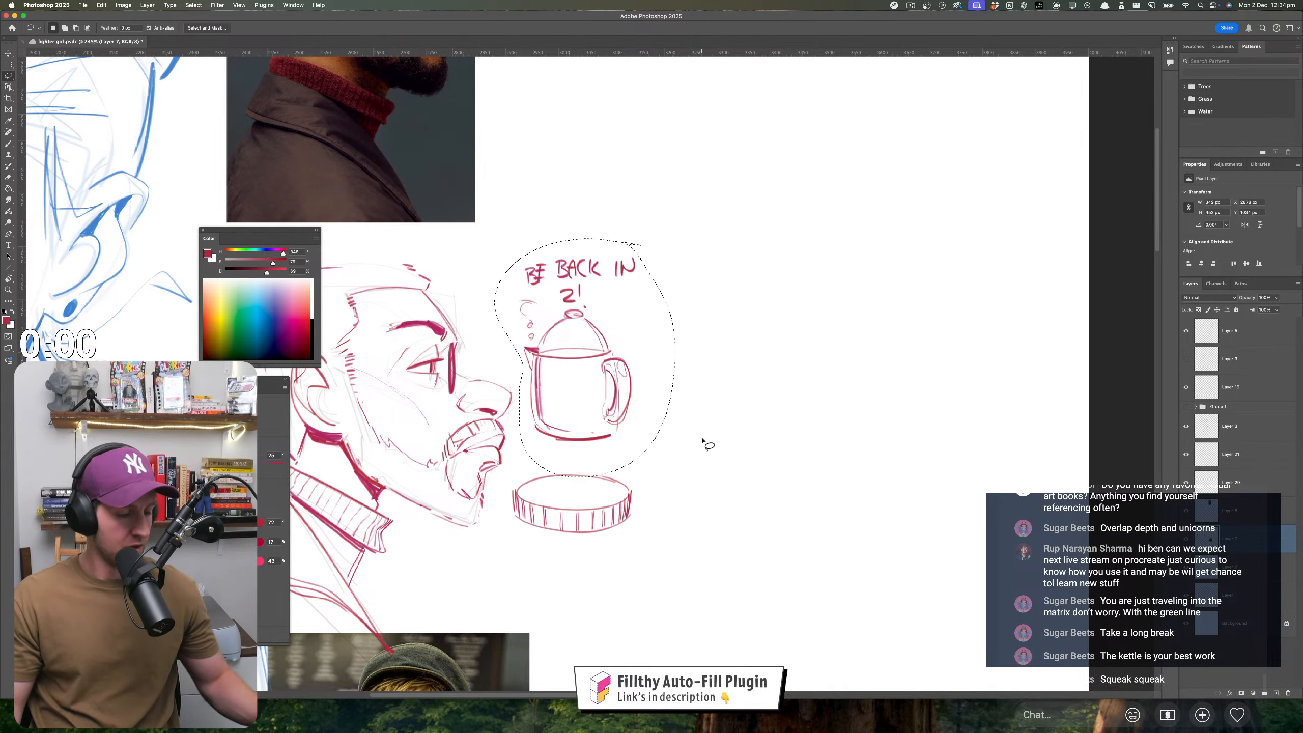
key("Delete")
key("super+d")
- Create a new layer above the photo of the man in the flat cap, with blank canvas beside the photo in view
left_click_drag(701, 460, 632, 464)
left_click_drag(654, 436, 660, 288)
left_click_drag(618, 448, 667, 422)
mouse_move(646, 411)
left_mouse_down()
mouse_move(639, 383)
mouse_move(503, 357)
mouse_move(570, 253)
mouse_move(572, 233)
mouse_move(554, 228)
left_mouse_up()
scroll(625, 334, "down", 2)
scroll(631, 334, "up", 3)
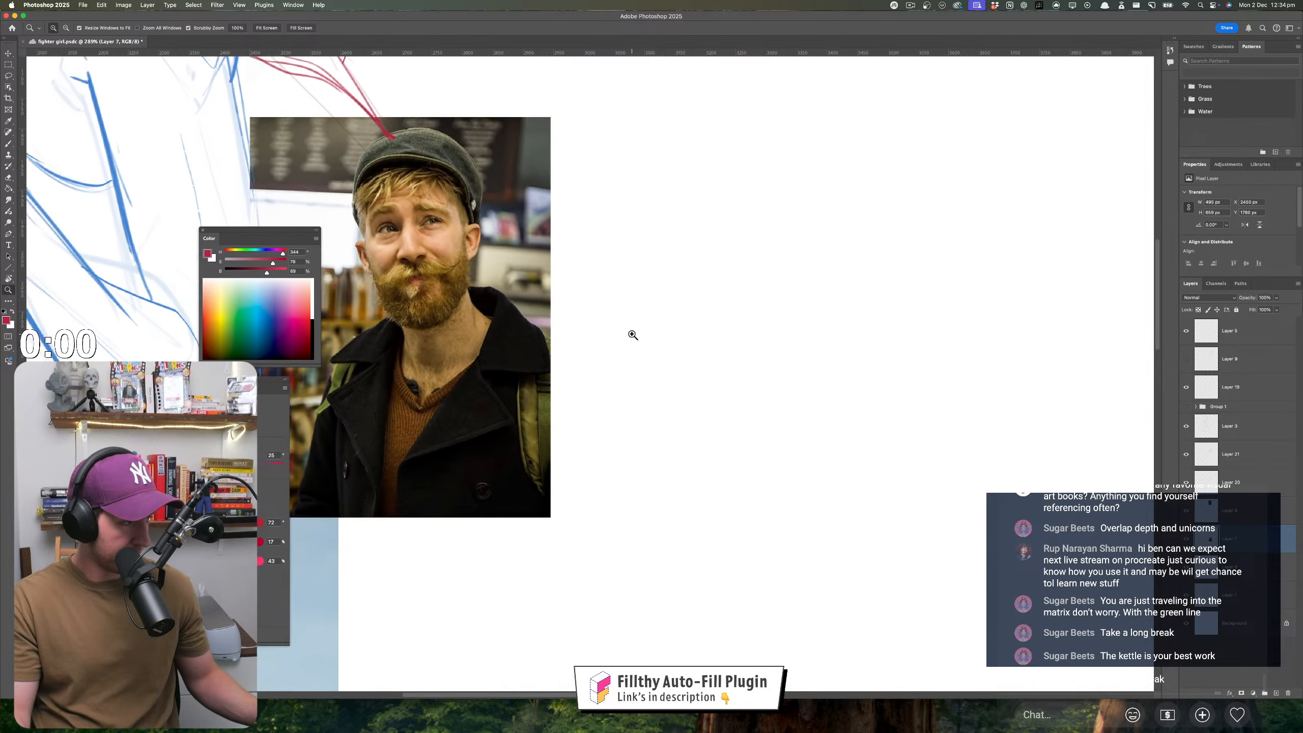
scroll(611, 335, "down", 4)
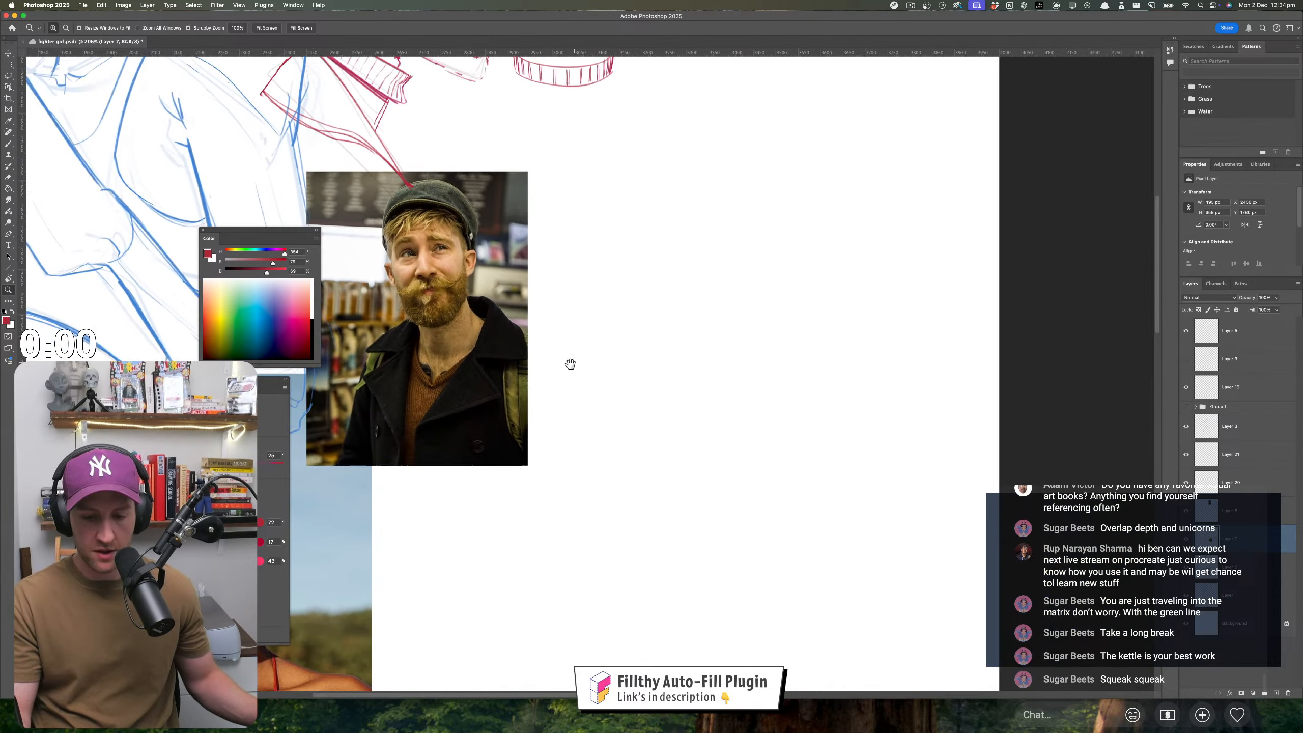
left_click_drag(570, 363, 534, 376)
left_click(1276, 693)
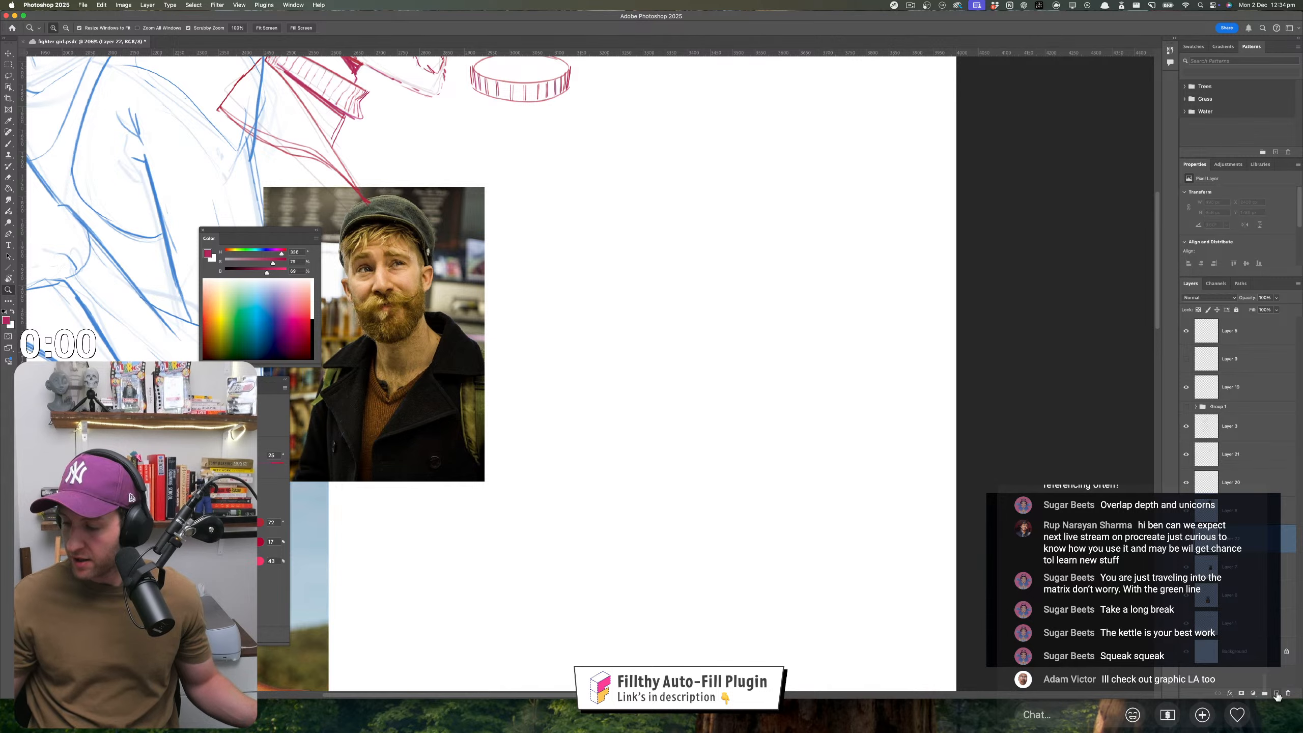
- Brush the man's head outline below the photo as a tall U shape with nearly straight sides and a rounded chin
key("b")
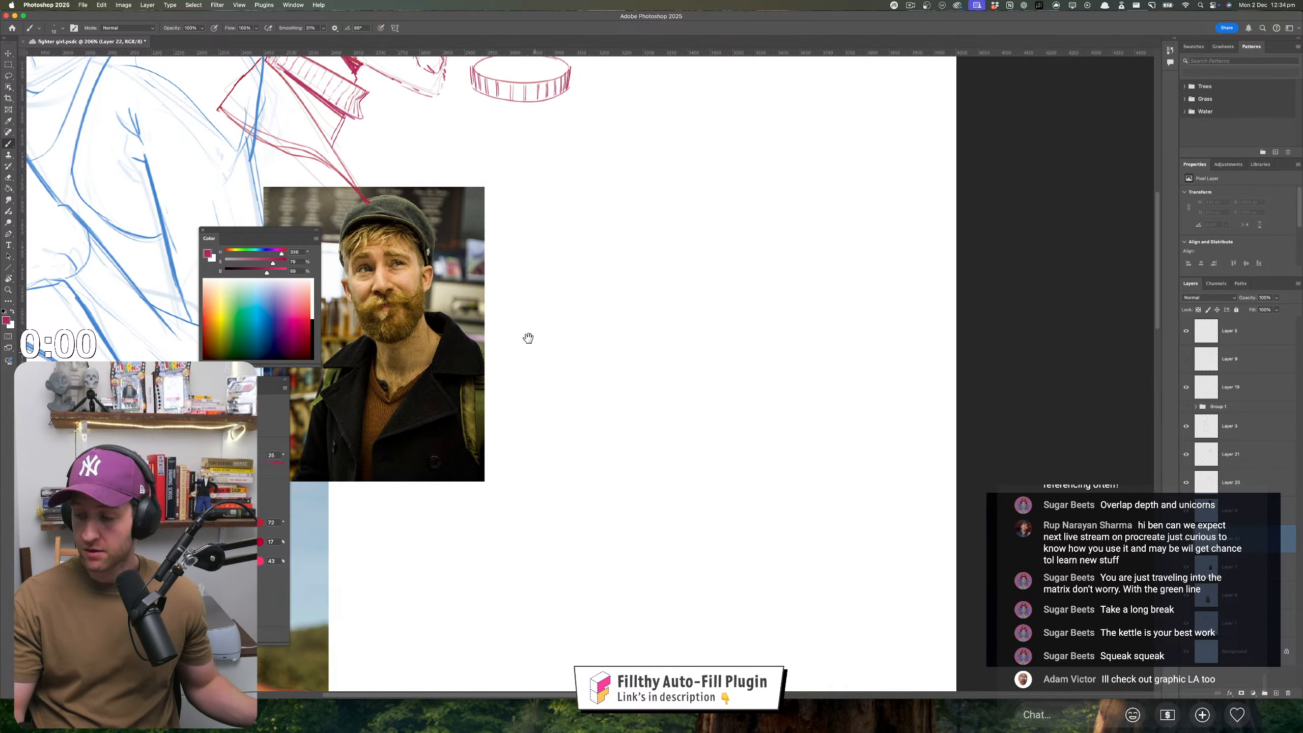
scroll(526, 337, "down", 3)
mouse_move(541, 319)
left_mouse_down()
mouse_move(619, 300)
mouse_move(587, 245)
mouse_move(555, 250)
mouse_move(834, 267)
mouse_move(586, 261)
left_mouse_up()
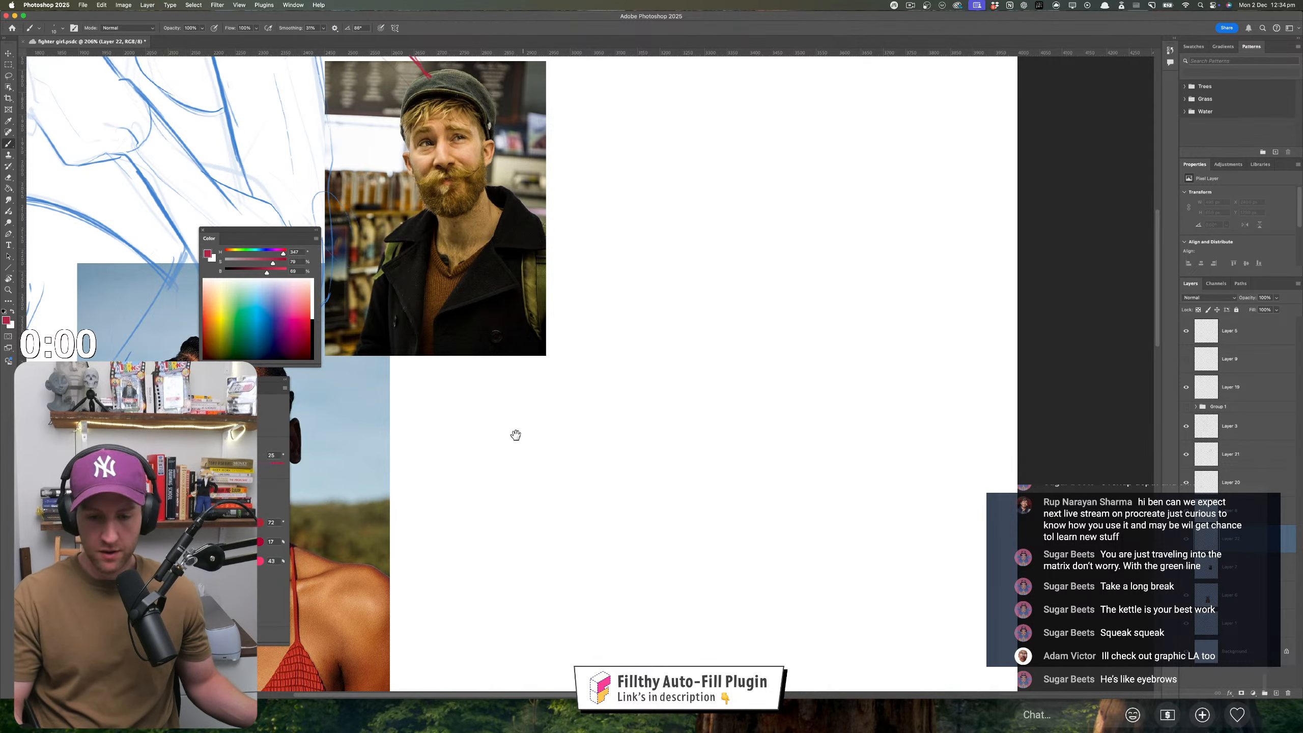
mouse_move(512, 433)
left_mouse_down()
mouse_move(646, 460)
mouse_move(569, 460)
mouse_move(695, 396)
mouse_move(601, 434)
mouse_move(701, 440)
mouse_move(648, 445)
mouse_move(661, 445)
left_mouse_up()
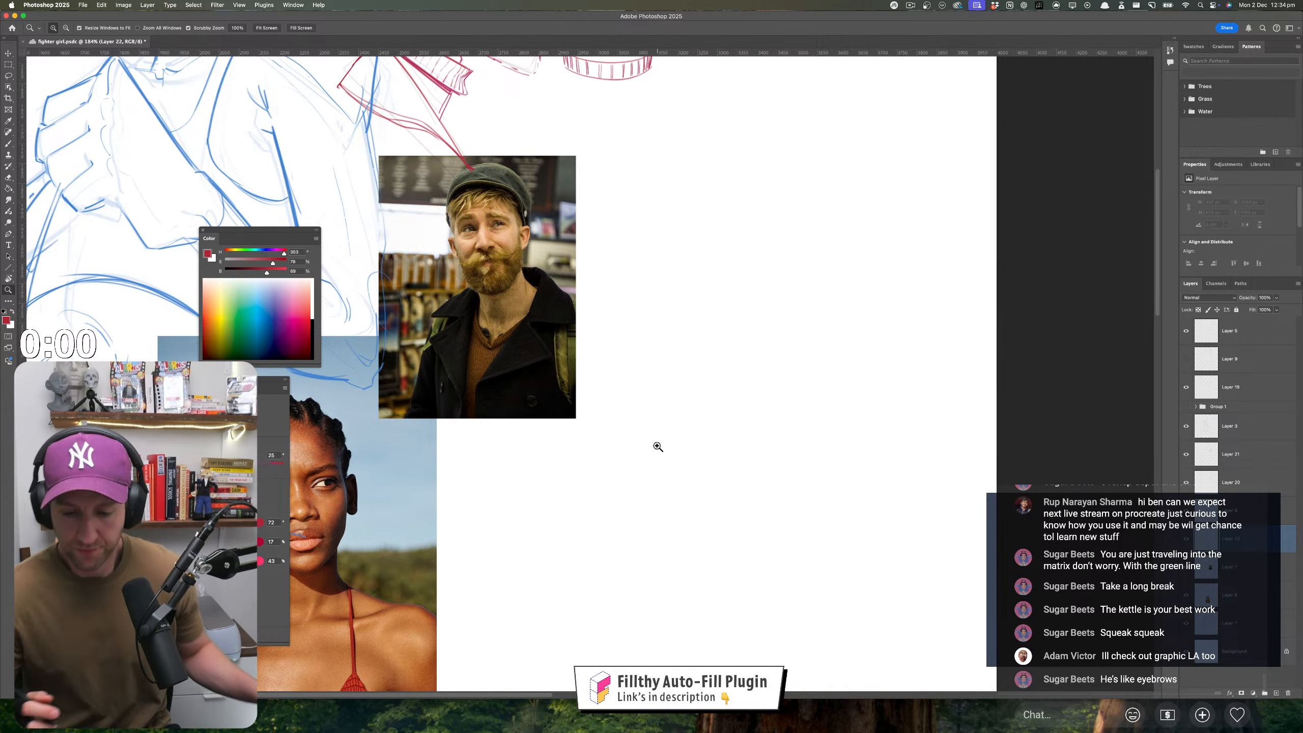
key("b")
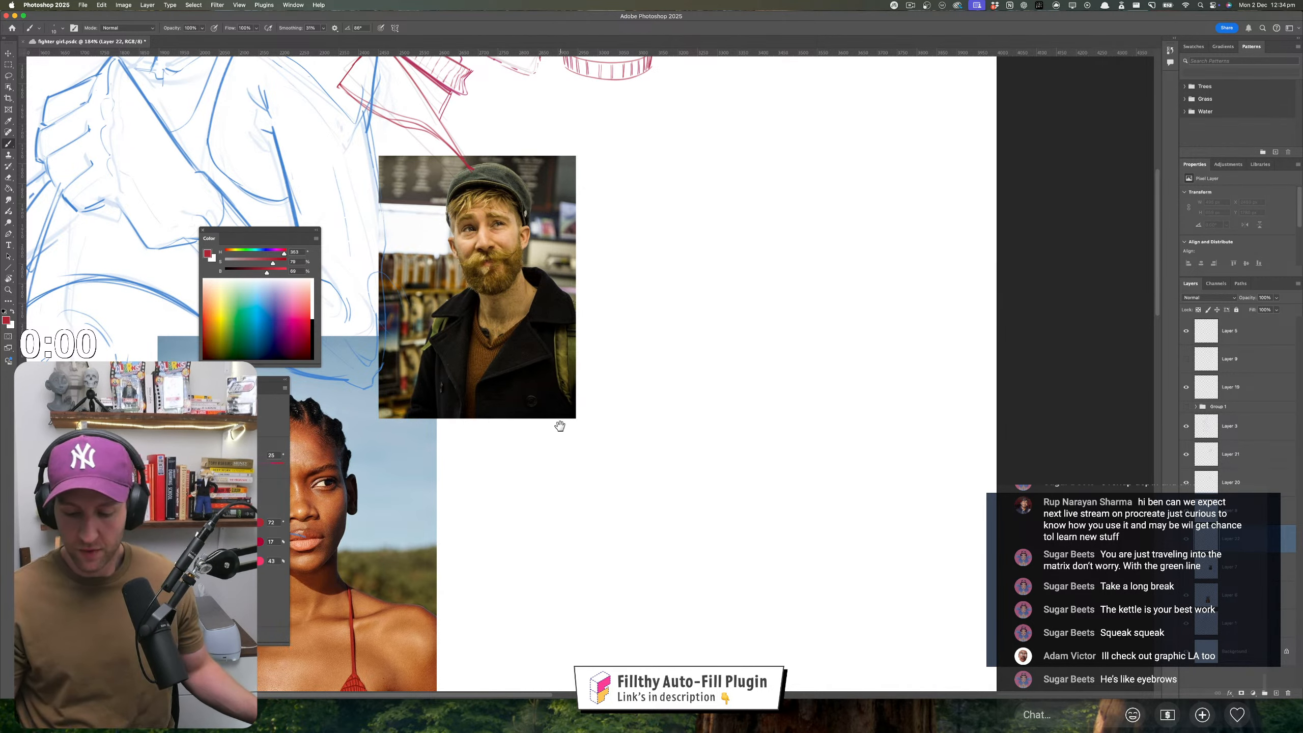
left_click_drag(560, 425, 559, 358)
key("cmd+z")
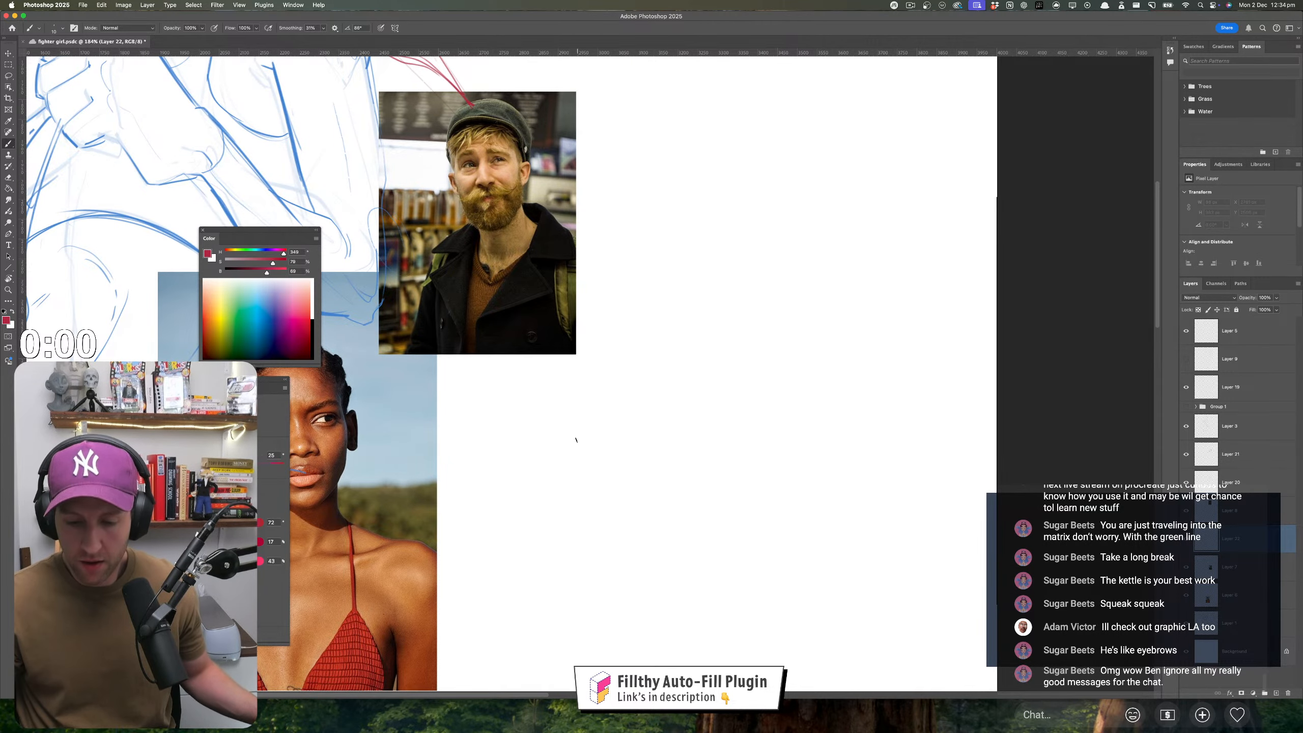
scroll(569, 464, "up", 1)
mouse_move(510, 416)
left_mouse_down()
mouse_move(518, 539)
mouse_move(641, 534)
left_mouse_up()
left_click_drag(632, 403, 642, 495)
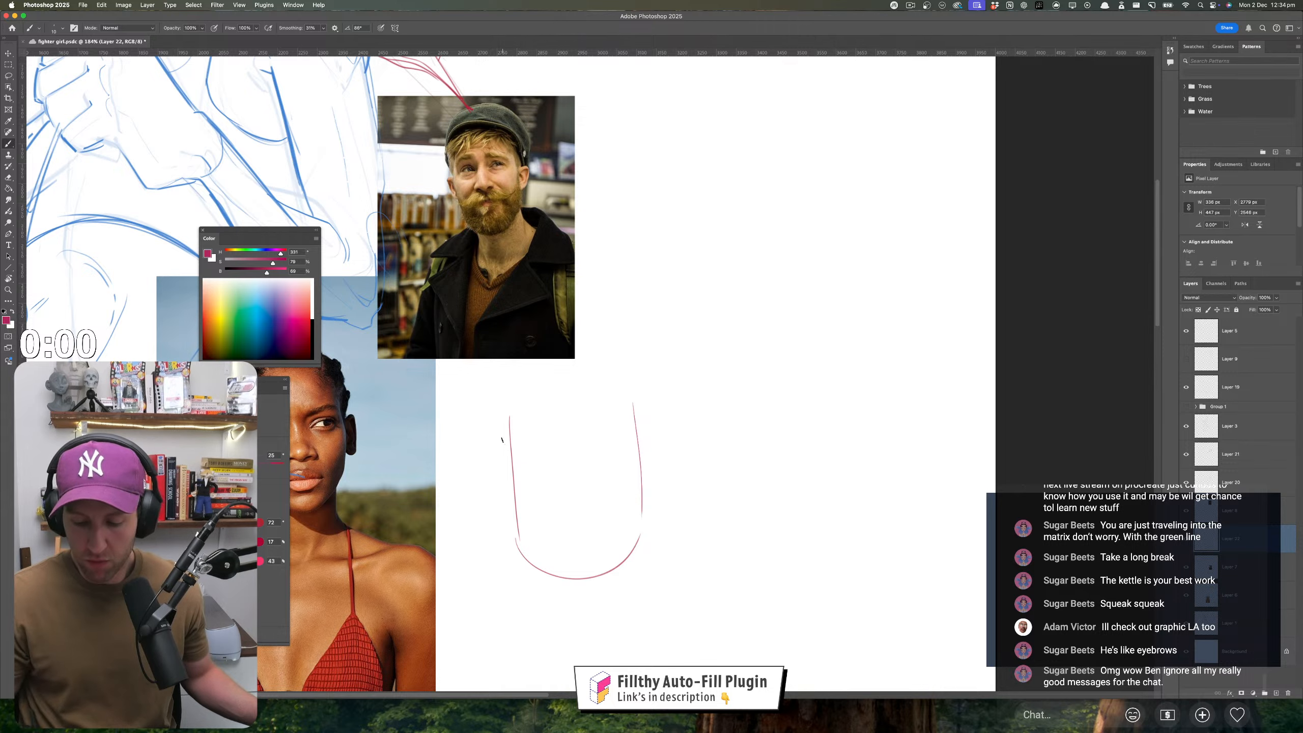
left_click_drag(646, 416, 662, 471)
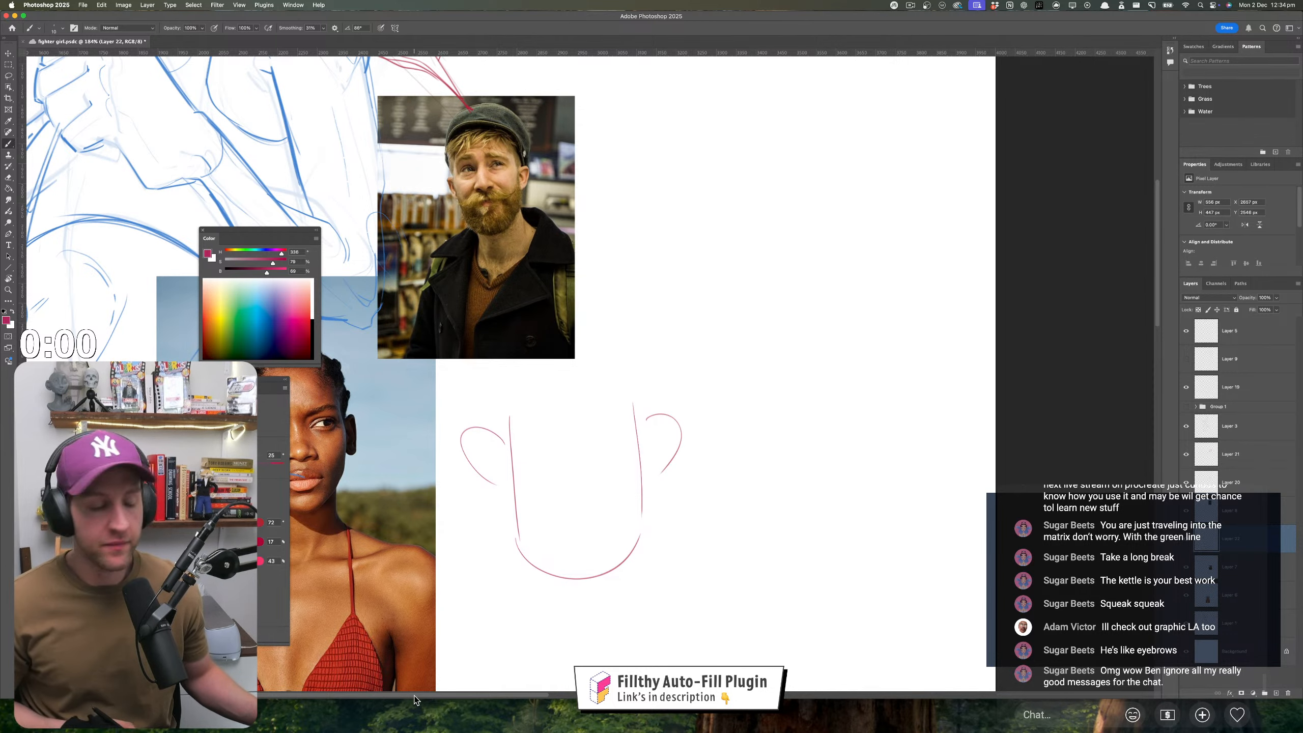
scroll(595, 508, "down", 2)
scroll(595, 508, "left", 1)
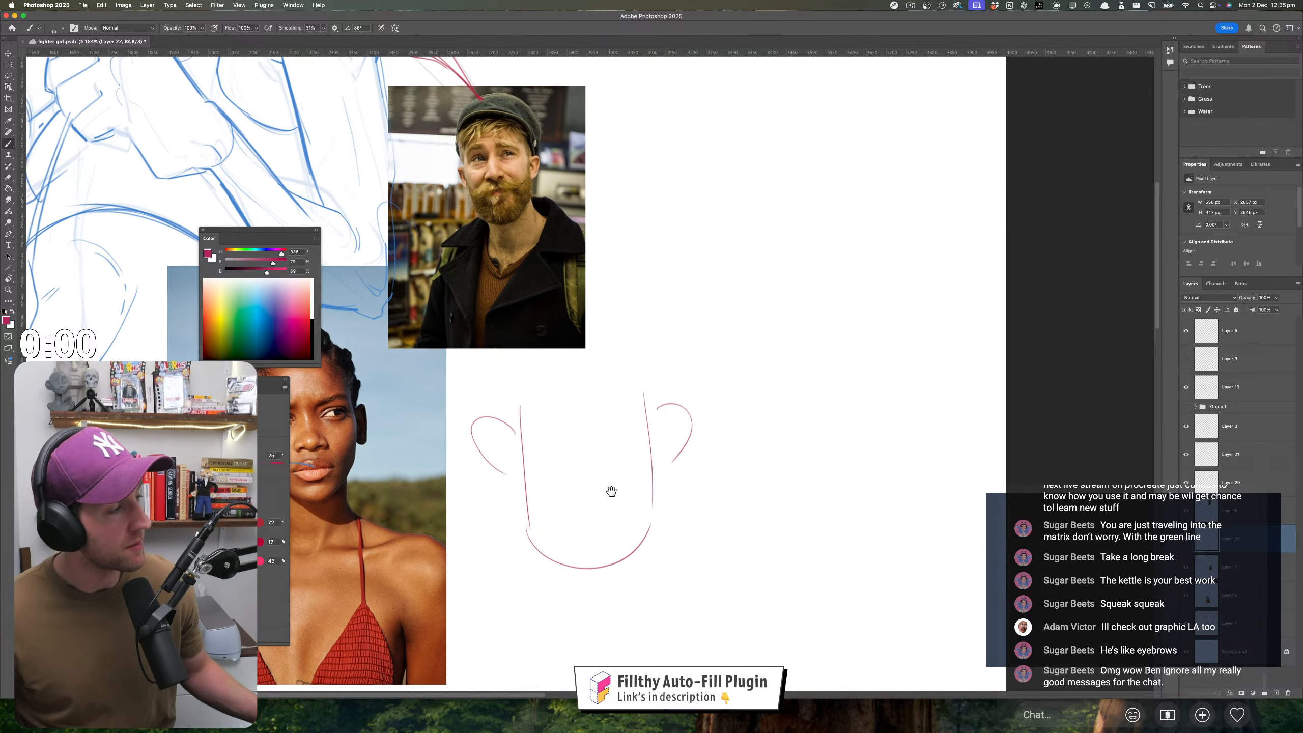
key("super+z")
key("super+z")
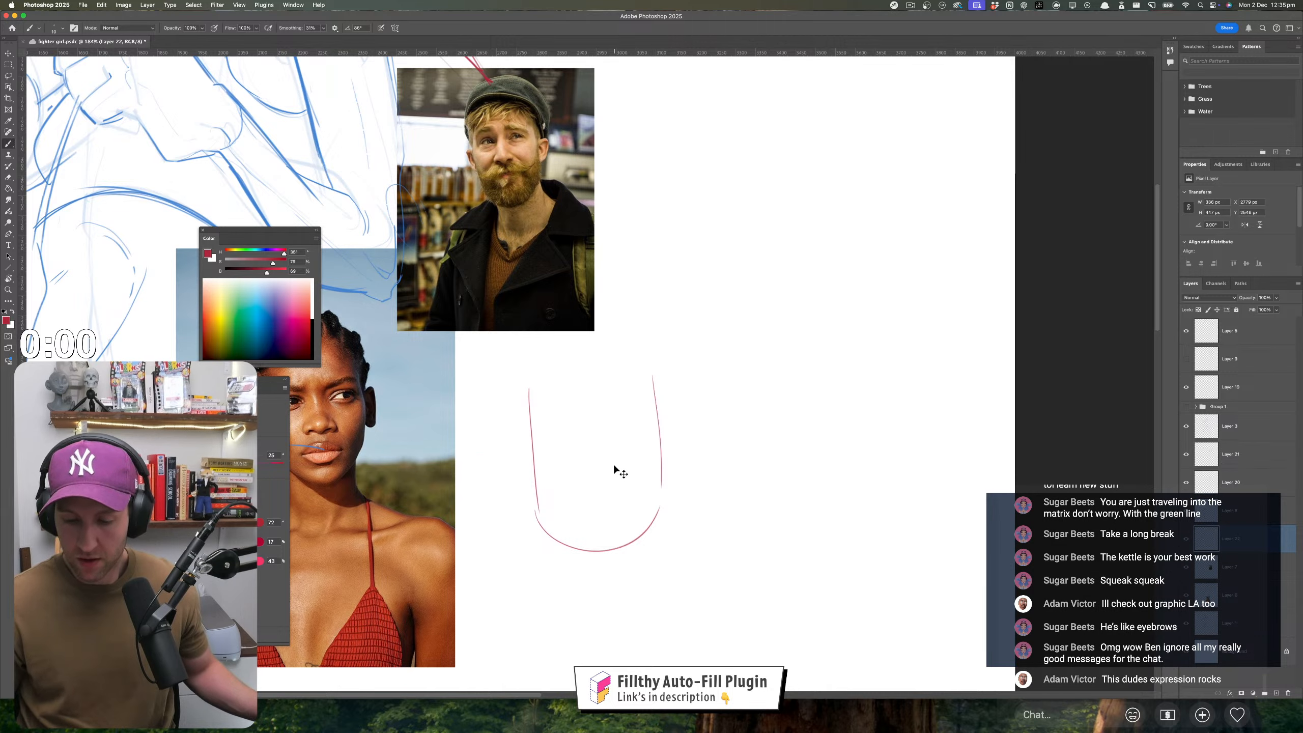
- Restate one side of the head, close its top with a curve and sketch the flat cap's curved band and wide crown
left_click_drag(523, 375, 545, 526)
key("super+z")
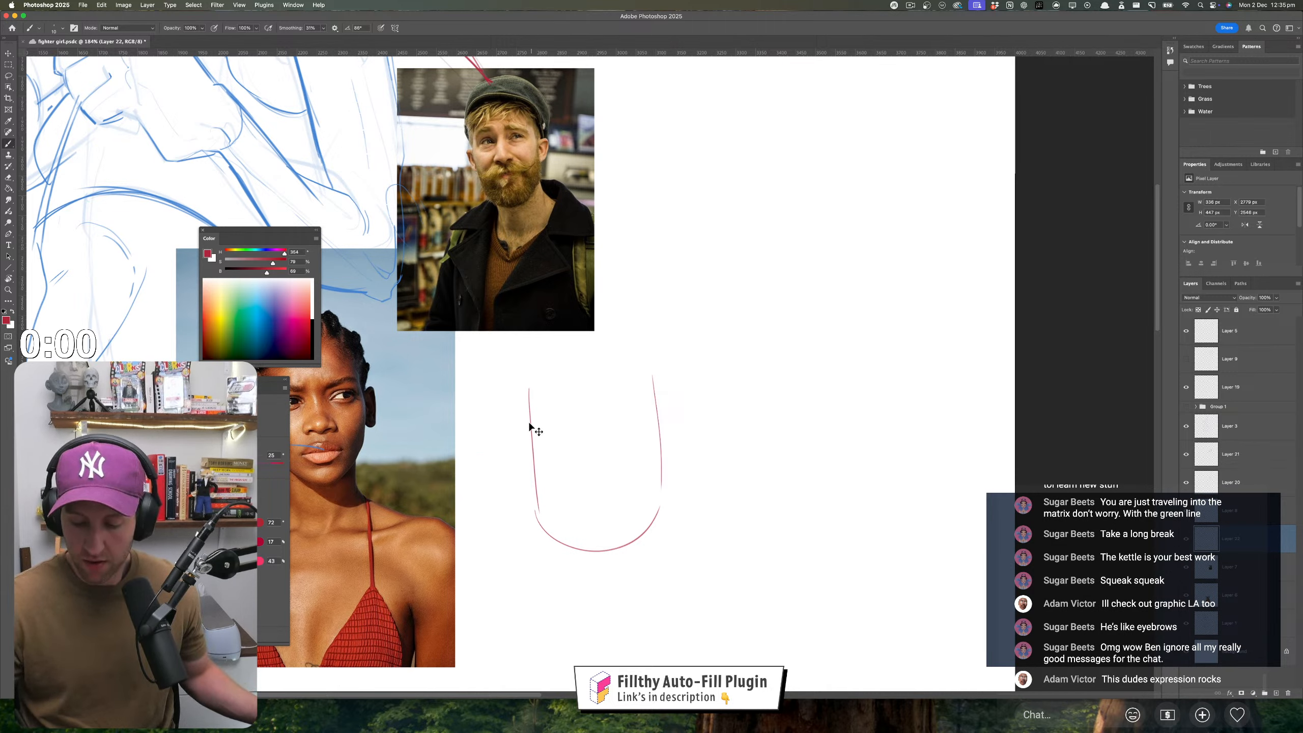
left_click_drag(525, 379, 545, 525)
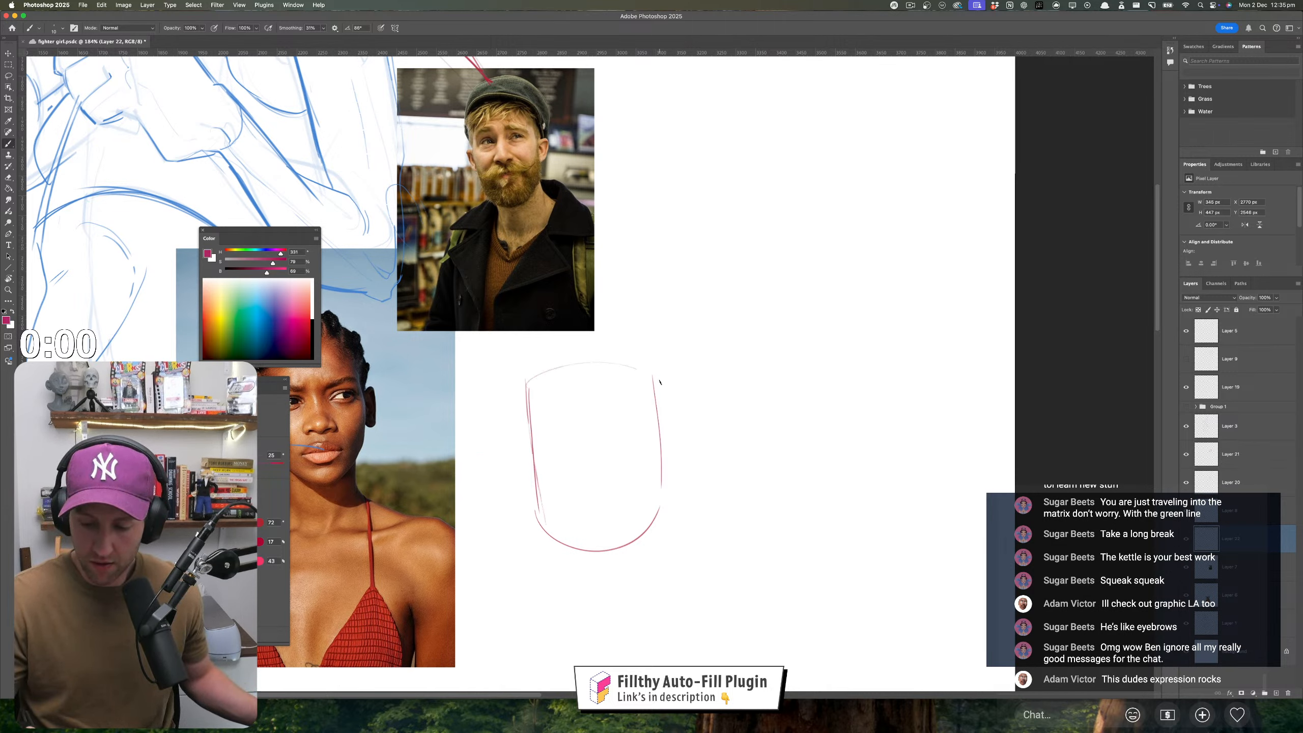
mouse_move(659, 393)
left_mouse_down()
mouse_move(585, 340)
mouse_move(525, 377)
mouse_move(638, 344)
left_mouse_up()
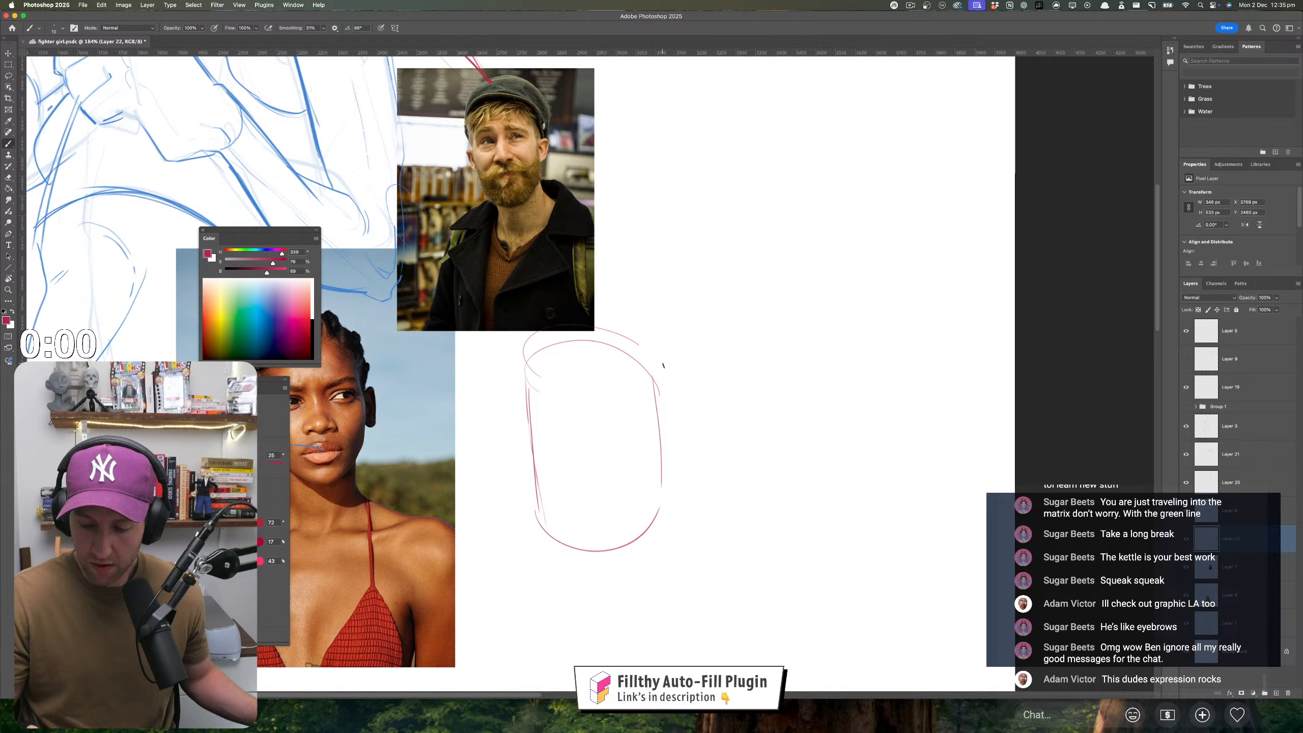
mouse_move(668, 392)
left_mouse_down()
mouse_move(686, 340)
mouse_move(519, 295)
left_mouse_up()
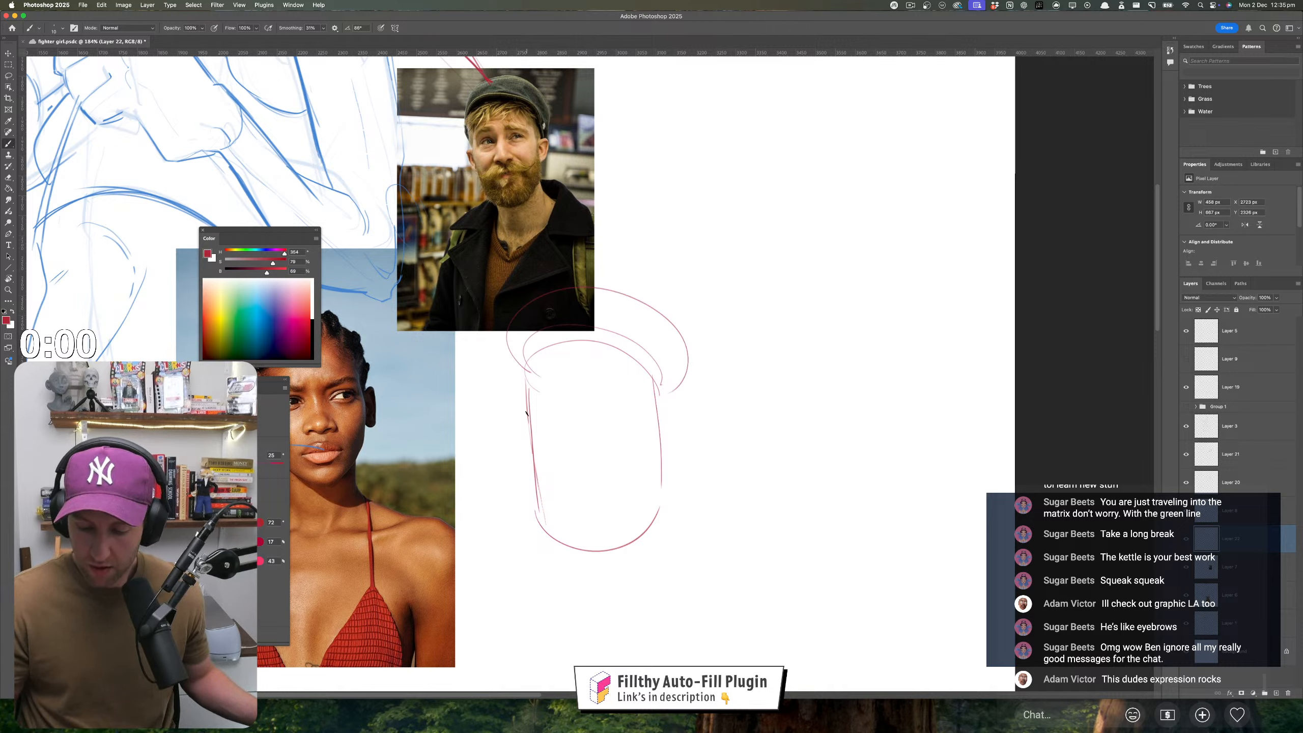
- Sketch a protruding rounded ear on each side of the head, below the cap
left_click_drag(473, 425, 535, 468)
key("super+z")
mouse_move(530, 419)
left_mouse_down()
mouse_move(489, 399)
mouse_move(531, 463)
left_mouse_up()
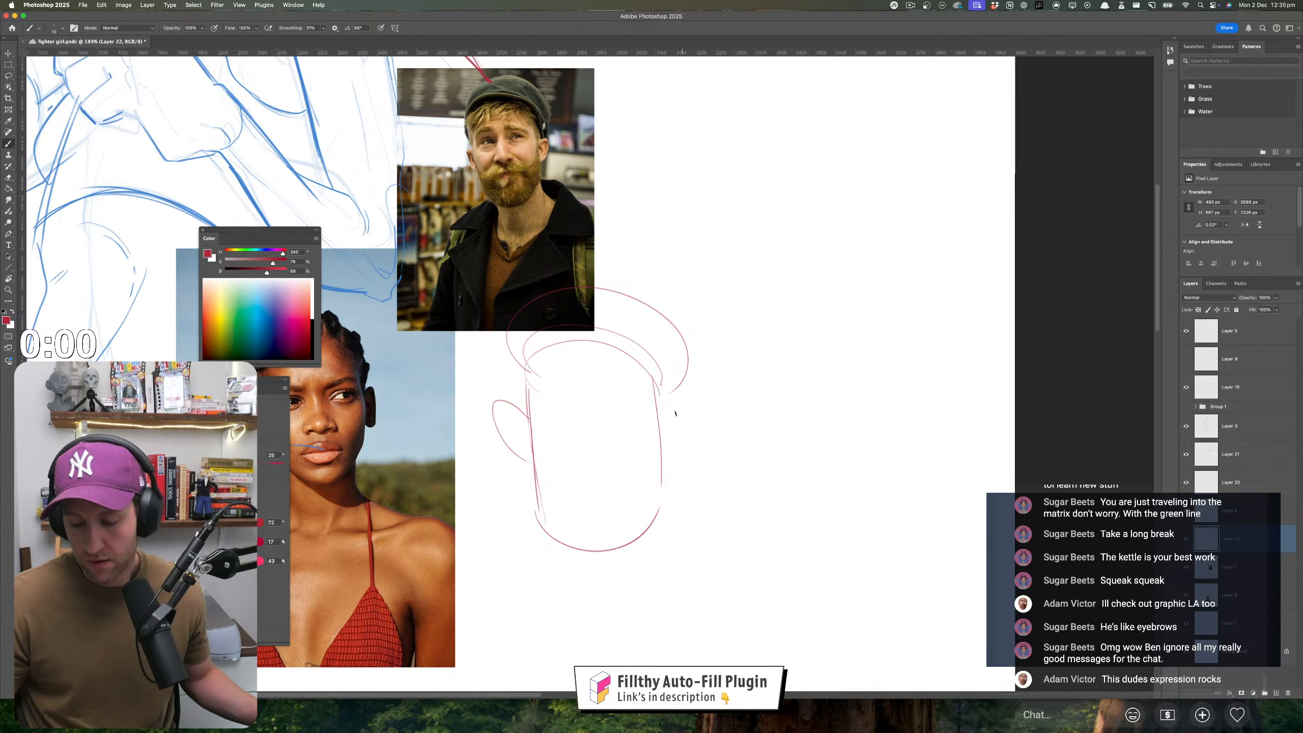
- Sketch the neck with a curved collar line and a sloping shoulder line on each side
left_click_drag(665, 480, 679, 562)
key("super+z")
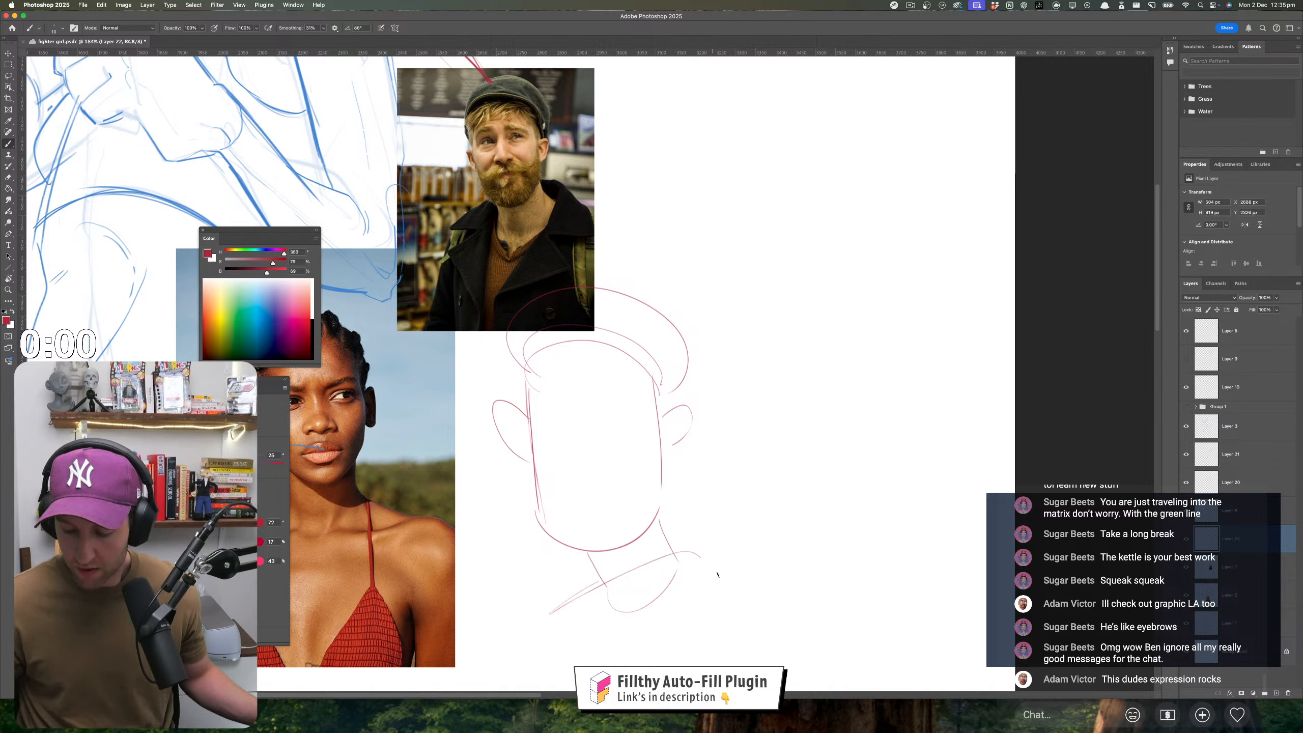
key("super+z")
left_click_drag(678, 563, 738, 624)
left_click_drag(609, 582, 556, 635)
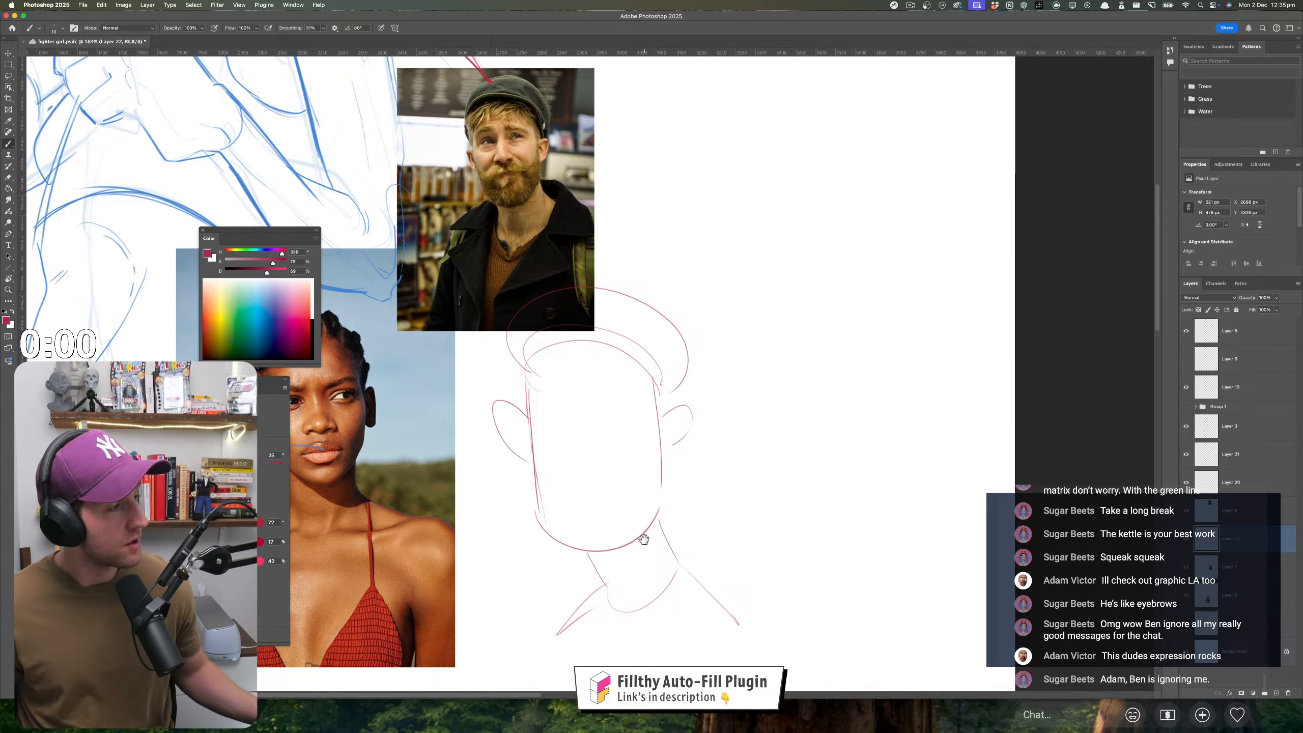
- Add inner contours to both ears and sketch two round eyes and a large triangular nose on the face
left_click_drag(642, 539, 656, 485)
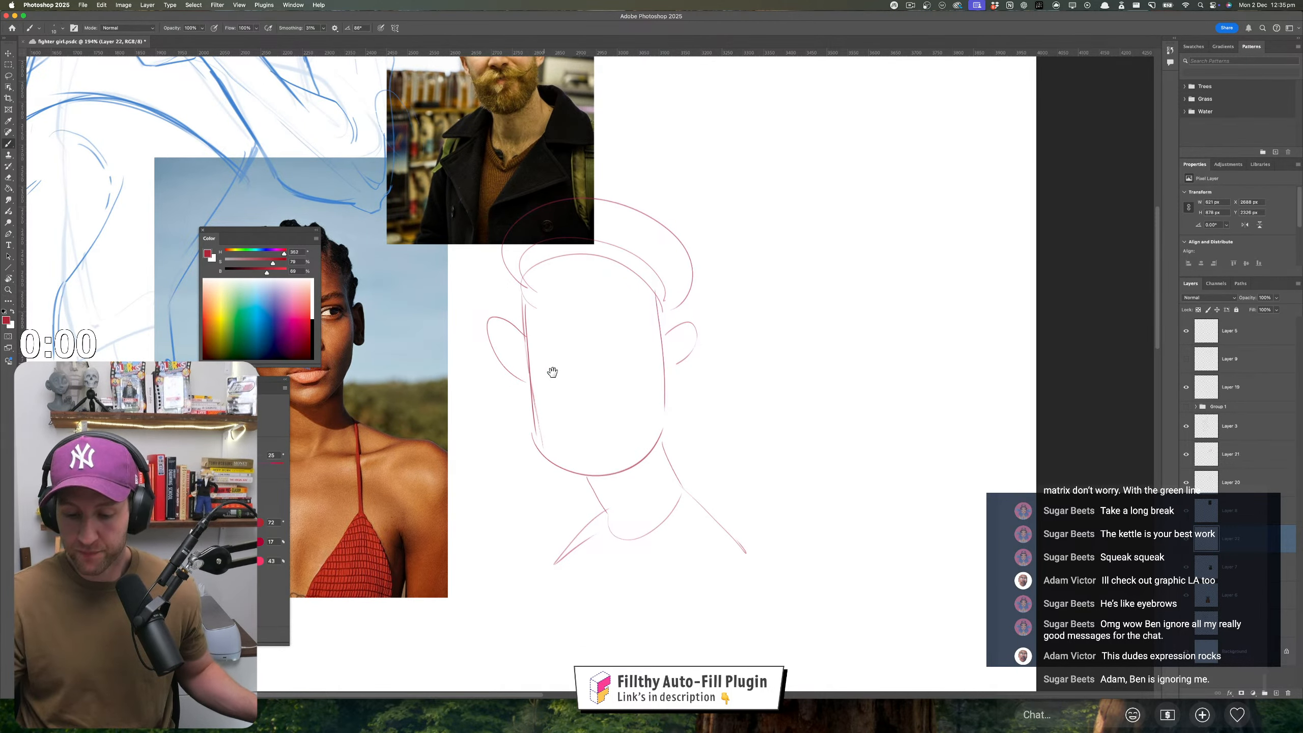
left_click_drag(557, 390, 548, 439)
left_click_drag(474, 368, 514, 411)
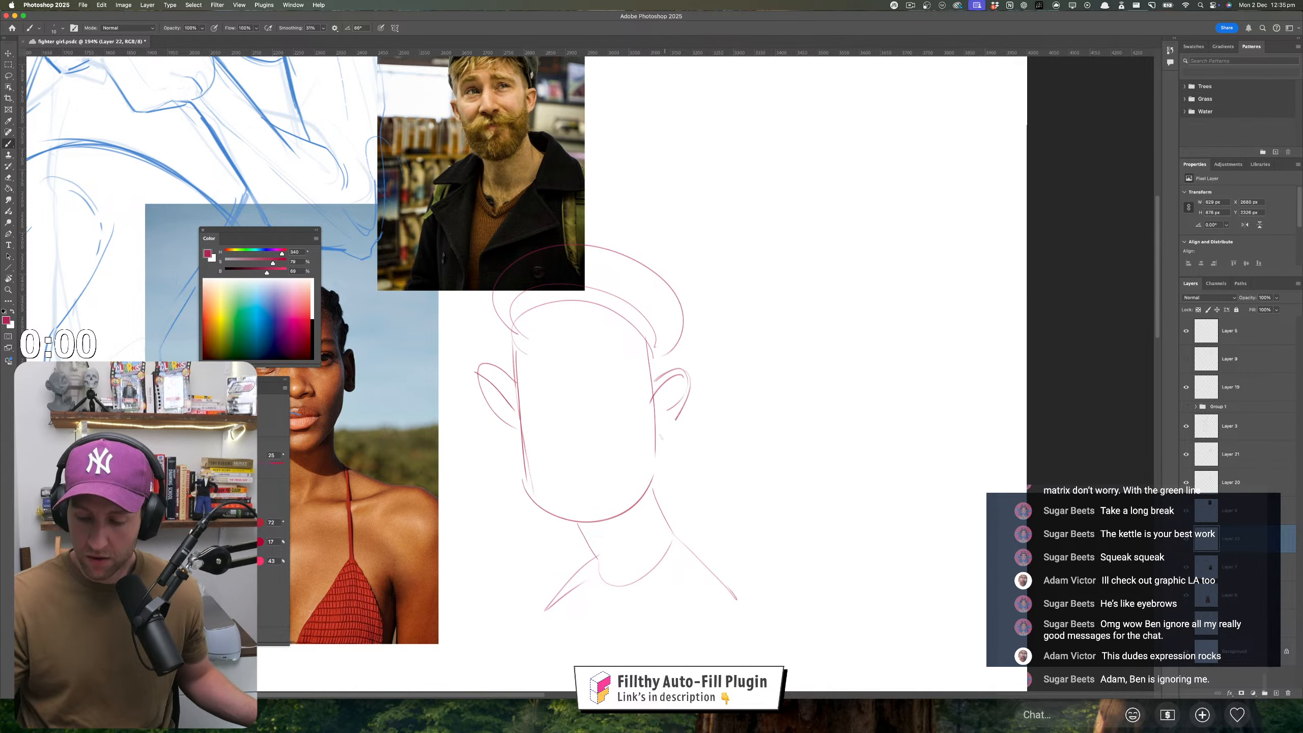
scroll(670, 426, "up", 2)
mouse_move(593, 451)
left_mouse_down()
mouse_move(619, 433)
mouse_move(589, 451)
left_mouse_up()
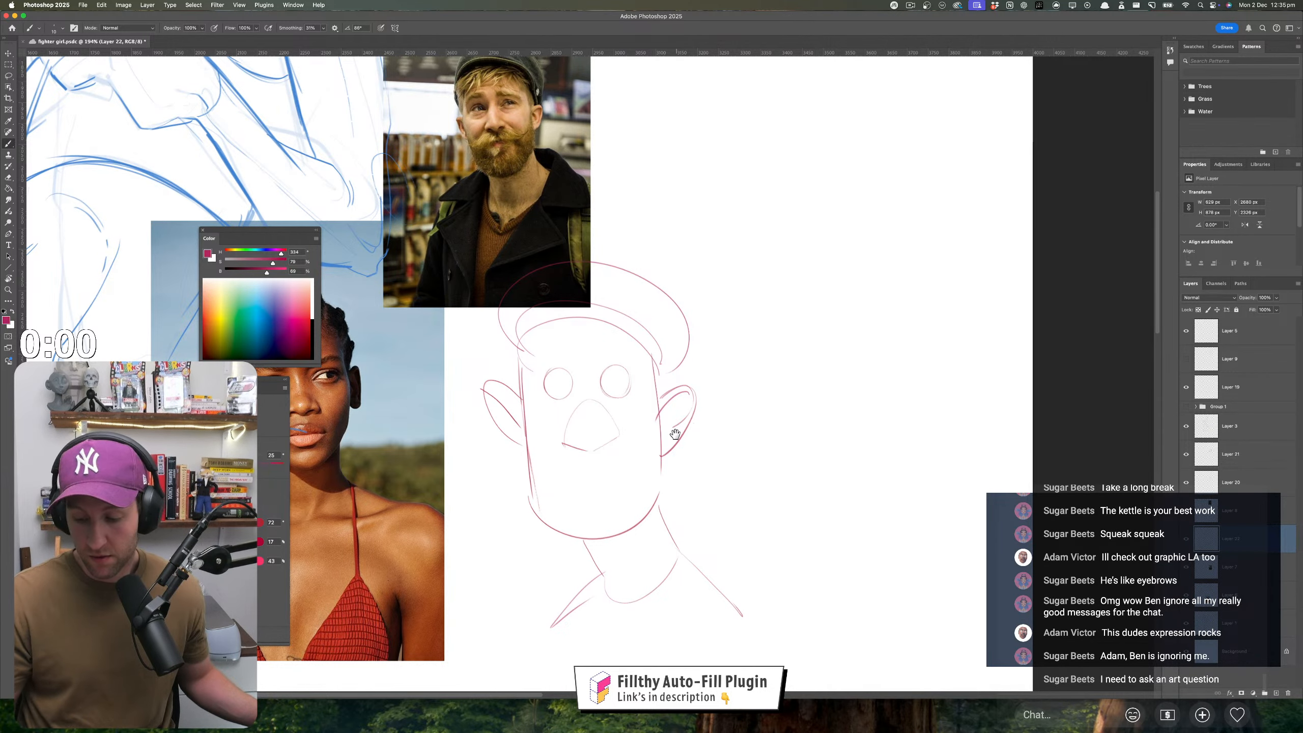
left_click_drag(676, 433, 673, 433)
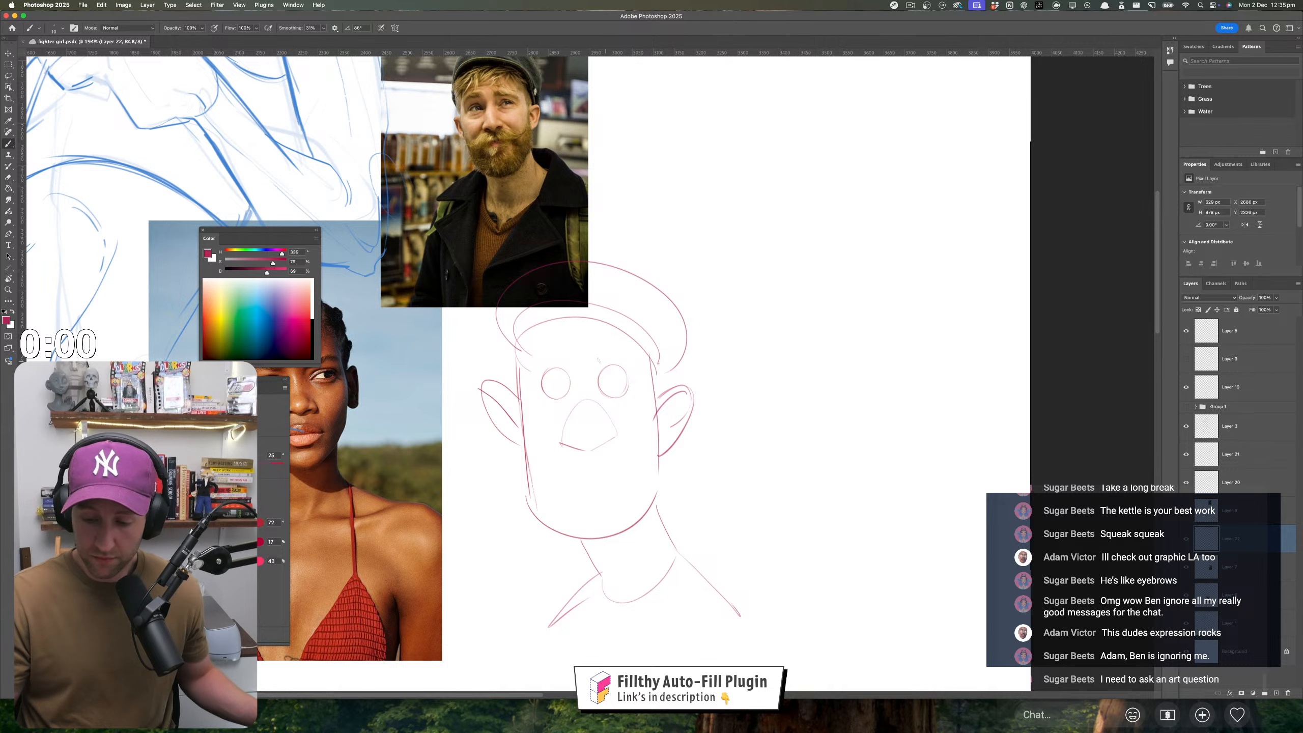
key("ctrl+z")
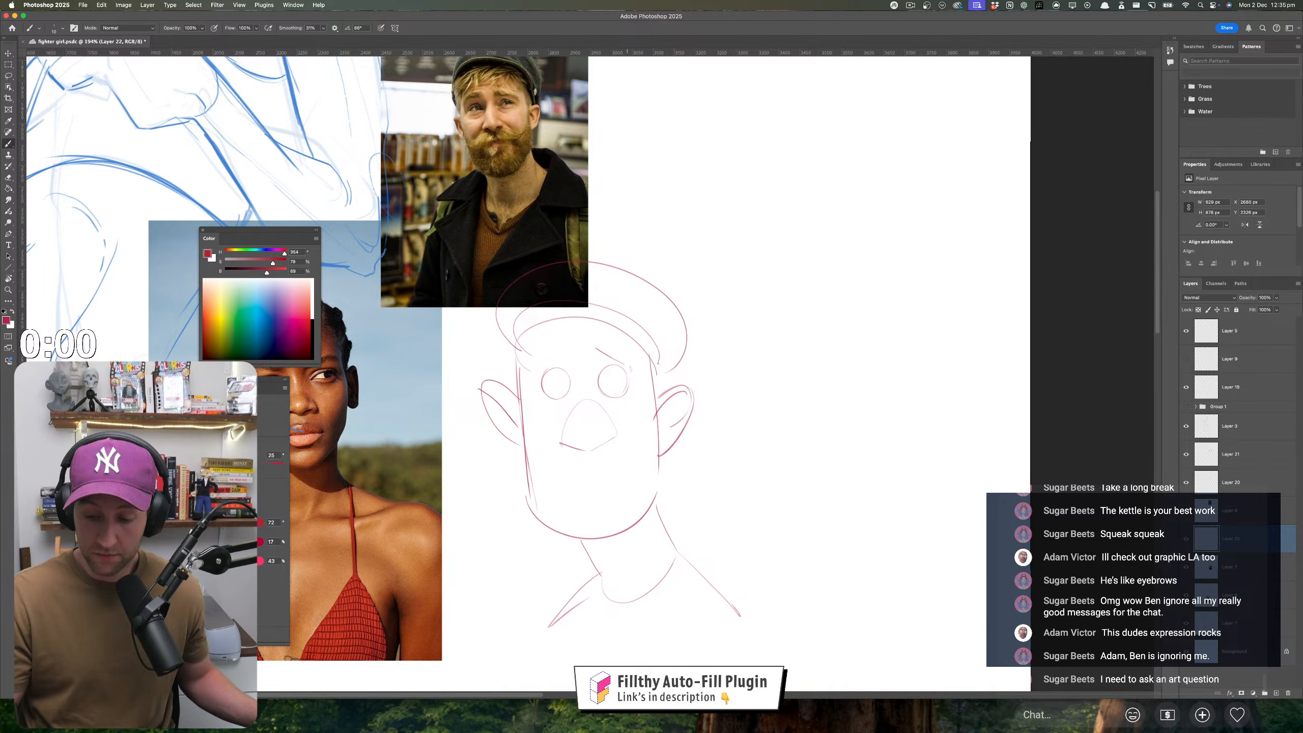
key("ctrl+z")
left_click_drag(568, 326, 522, 350)
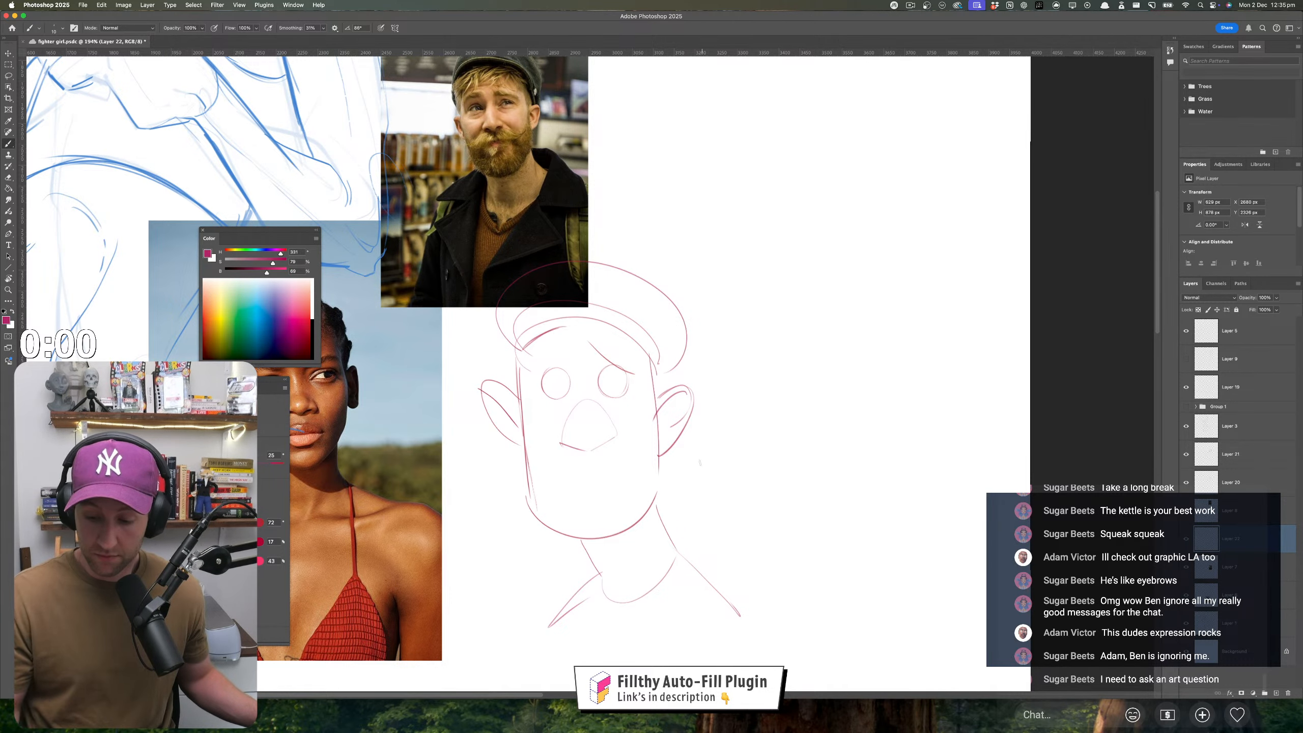
mouse_move(700, 463)
left_mouse_down()
mouse_move(631, 483)
mouse_move(664, 481)
mouse_move(660, 447)
left_mouse_up()
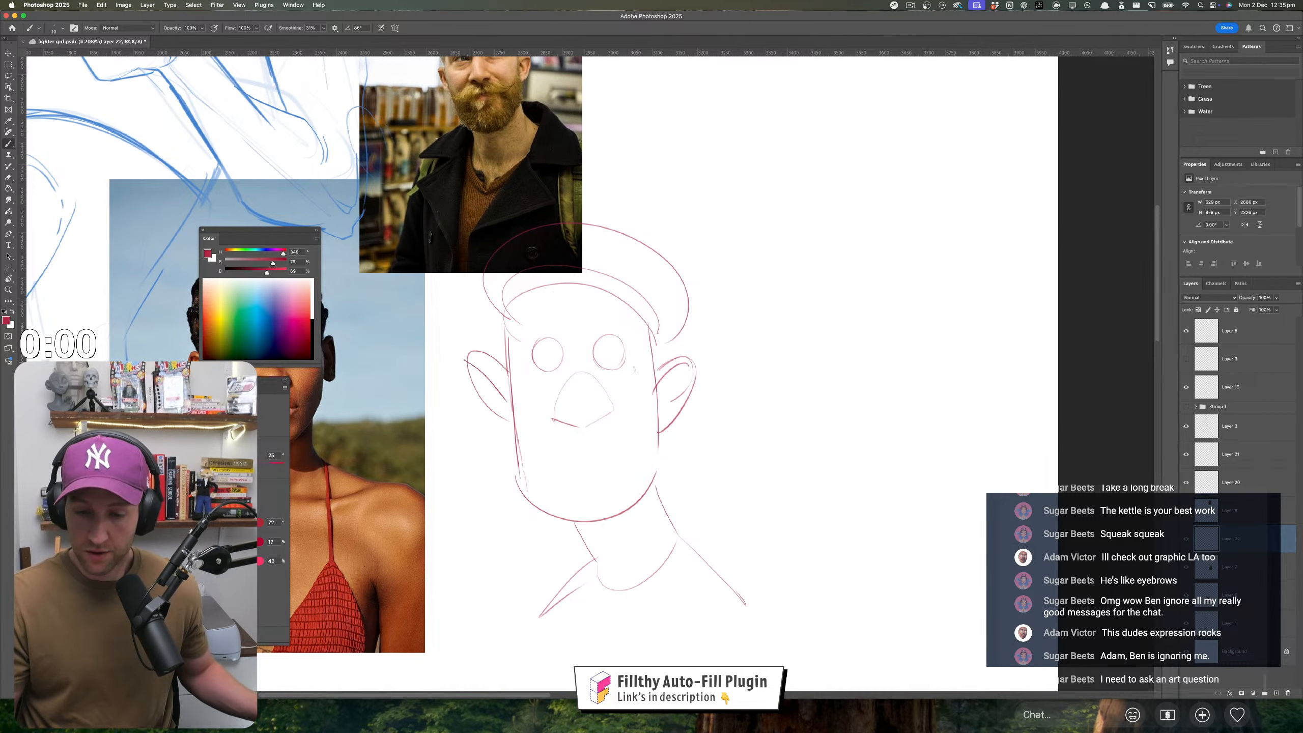
- Sketch the raised, worried eyebrows high above the round eyes, just below the cap's edge
left_click_drag(633, 403, 642, 484)
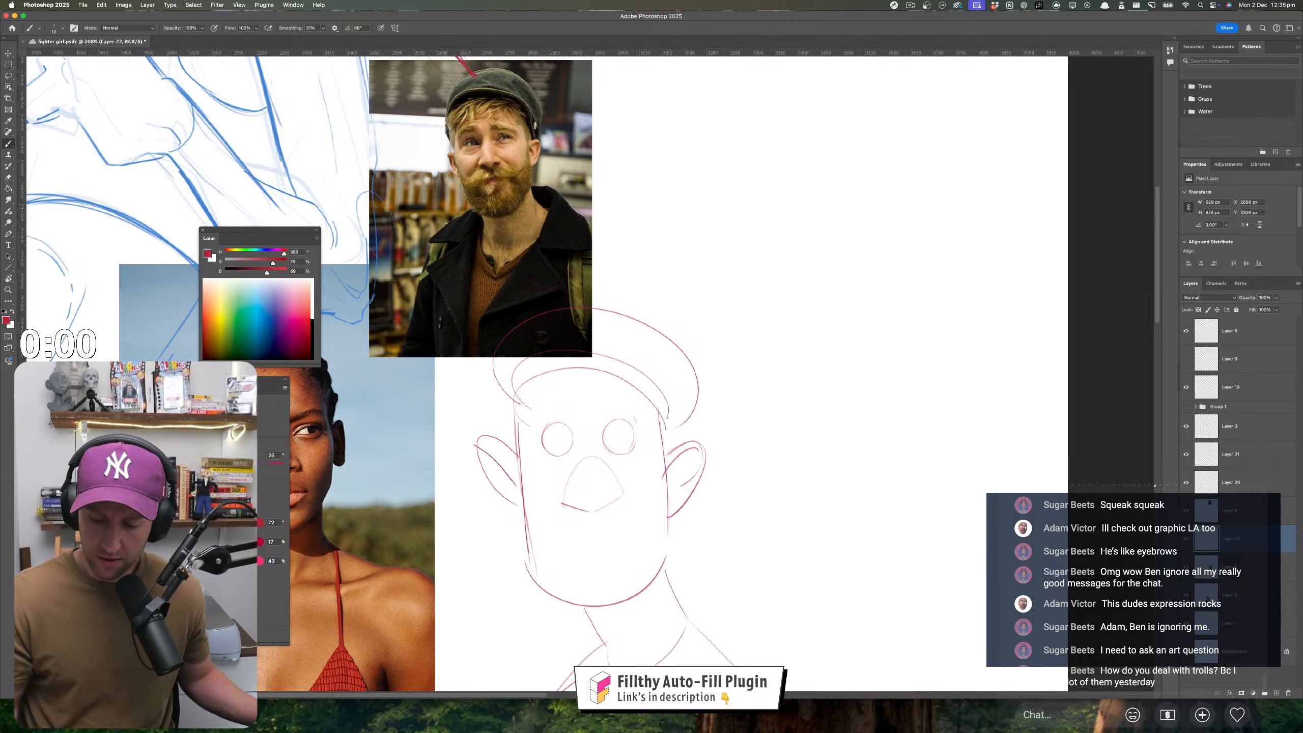
left_click_drag(625, 414, 527, 391)
key("ctrl+z")
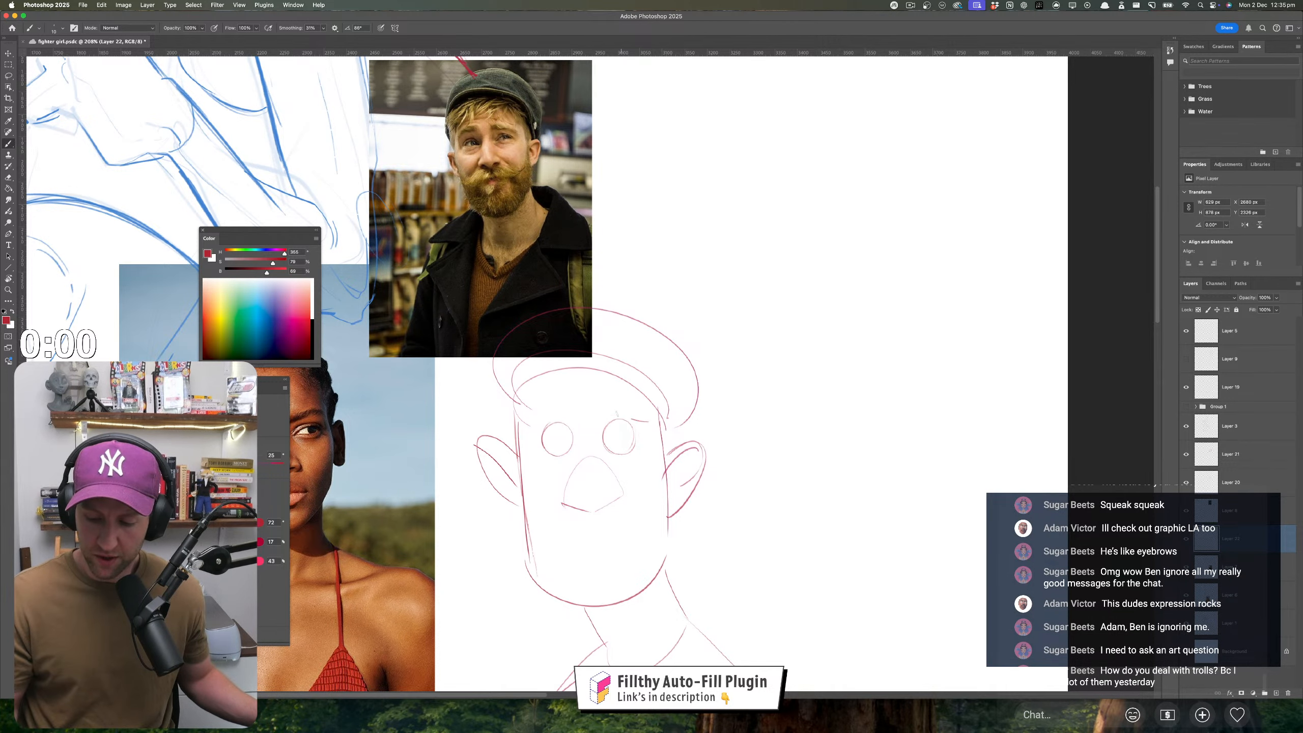
scroll(722, 471, "down", 1)
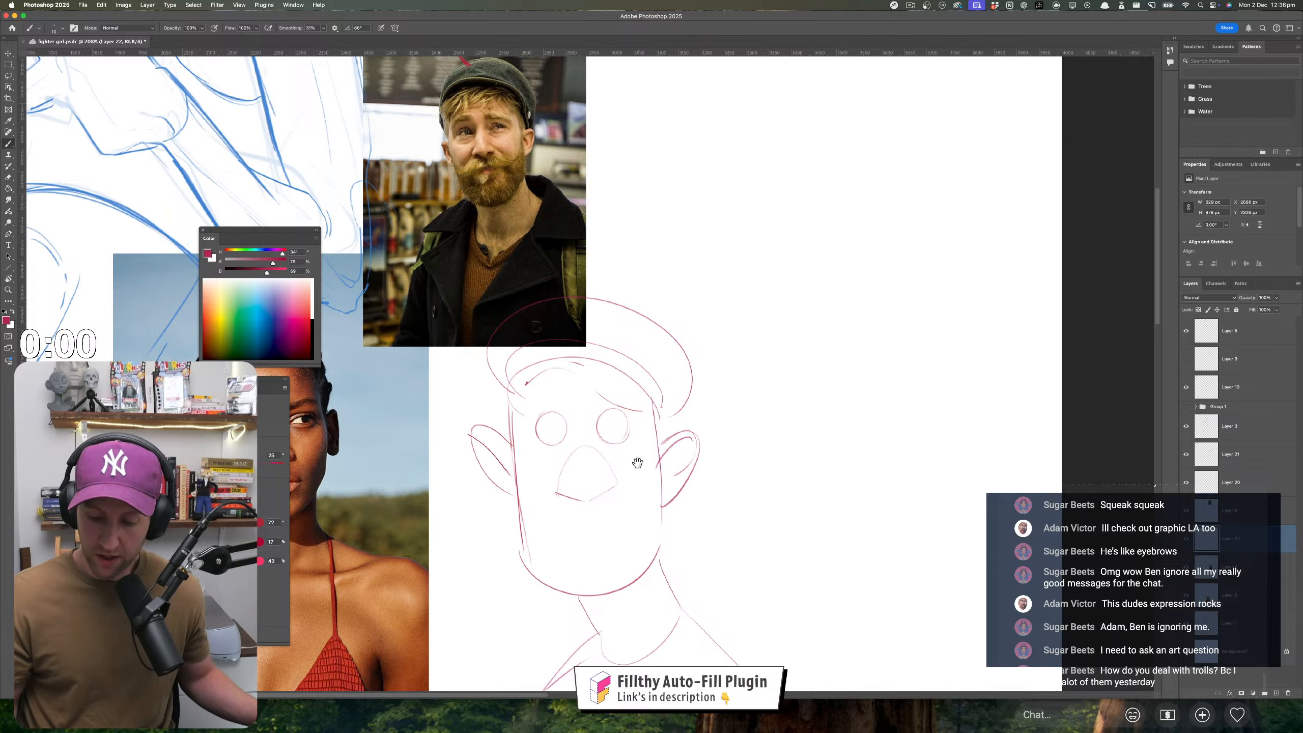
- Sketch a slanted curve under the nose for the skewed mouth and add a small curl at its raised end
scroll(584, 475, "down", 1)
scroll(558, 442, "down", 2)
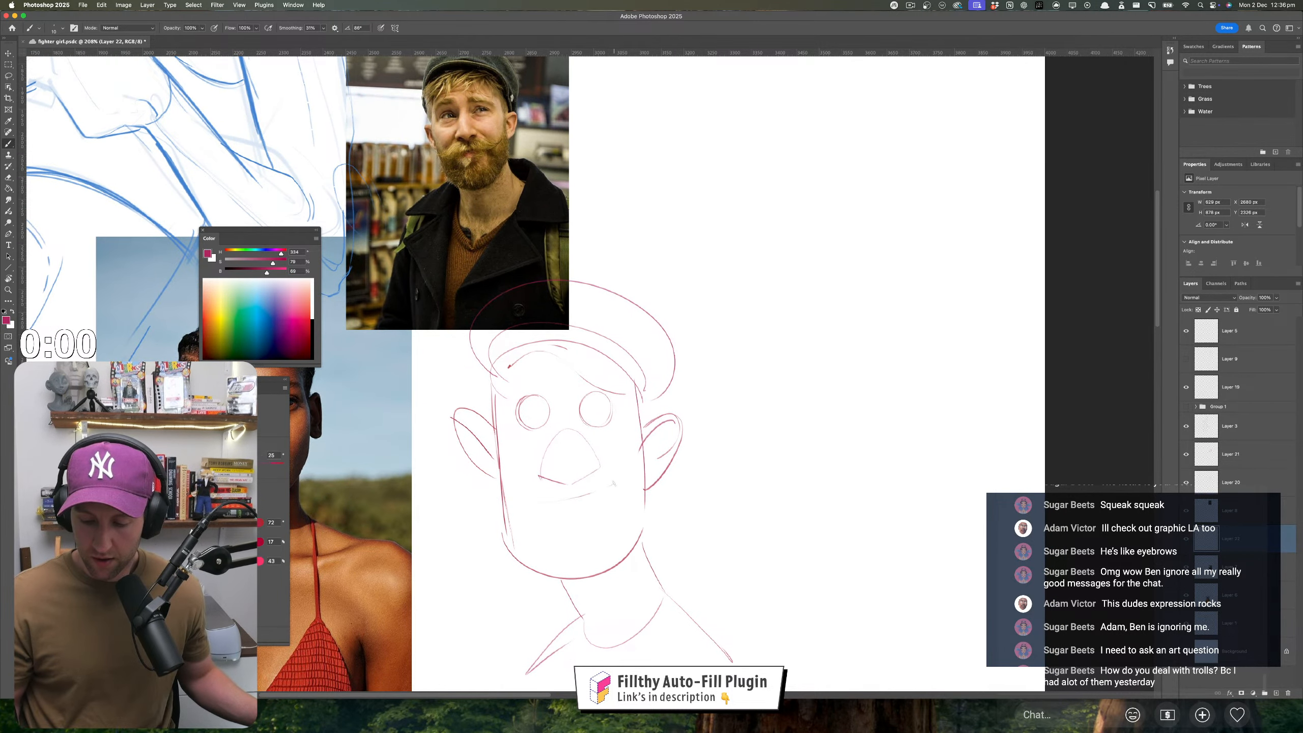
key("super+z")
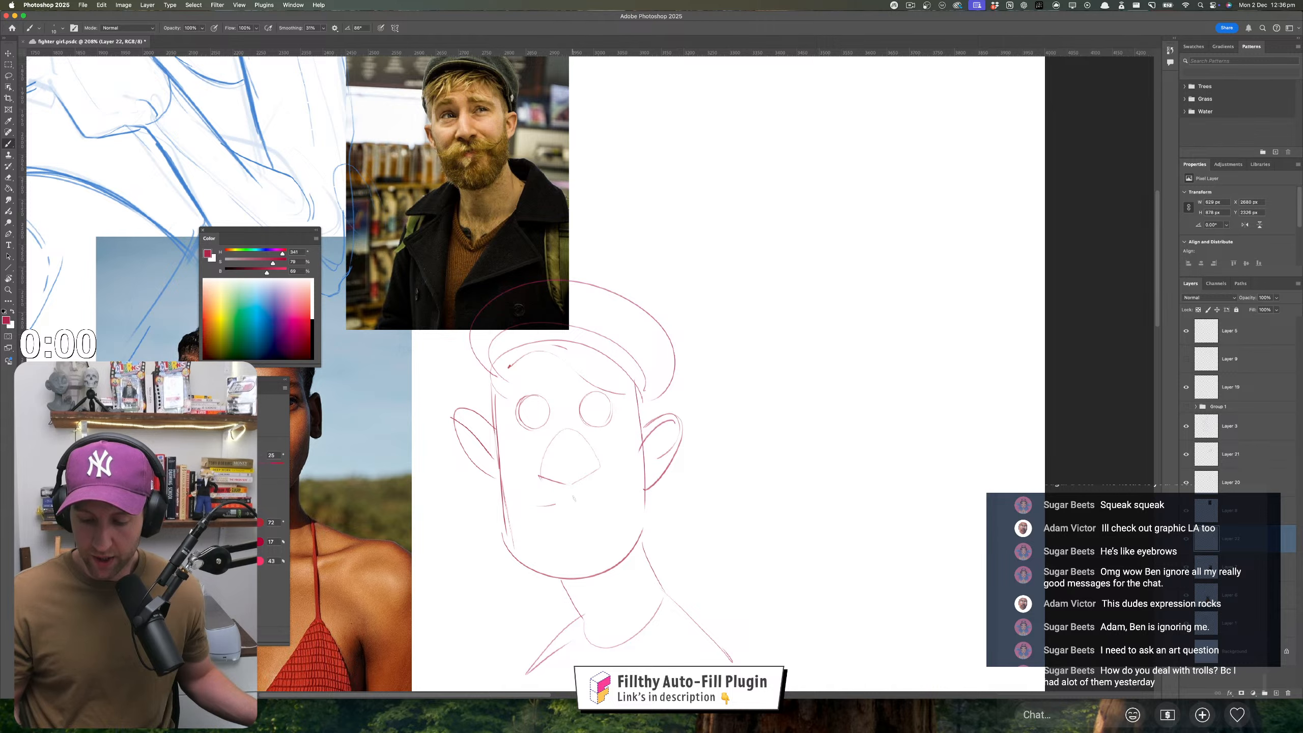
left_click_drag(536, 505, 620, 474)
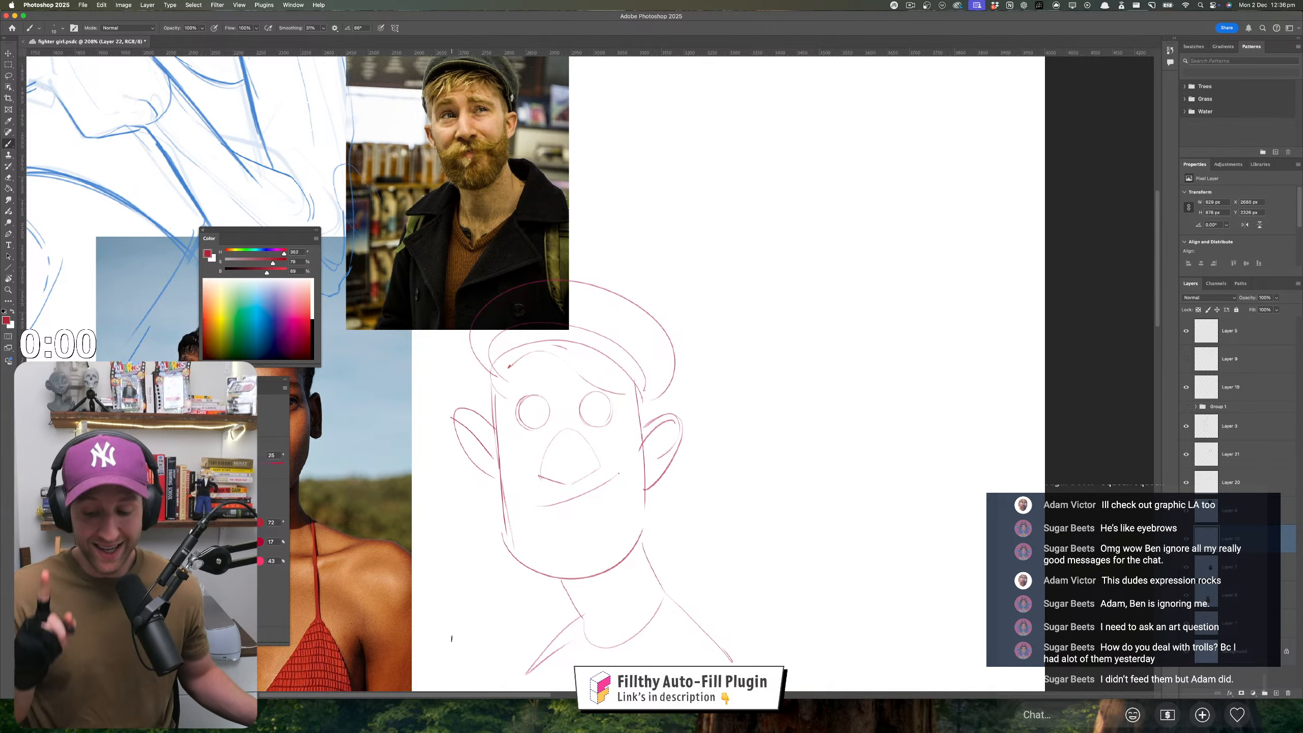
scroll(587, 517, "right", 2)
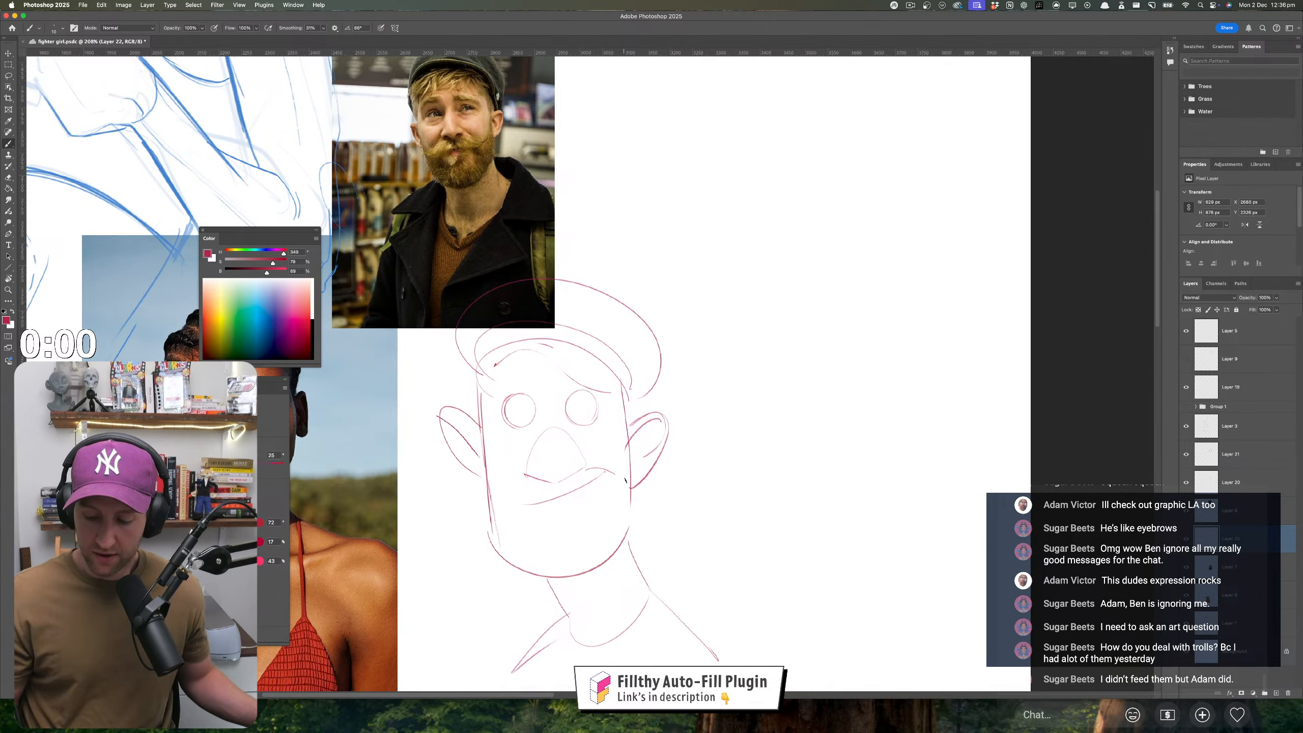
key("super+z")
mouse_move(605, 471)
left_mouse_down()
mouse_move(651, 456)
mouse_move(581, 474)
mouse_move(619, 476)
left_mouse_up()
key("super+z")
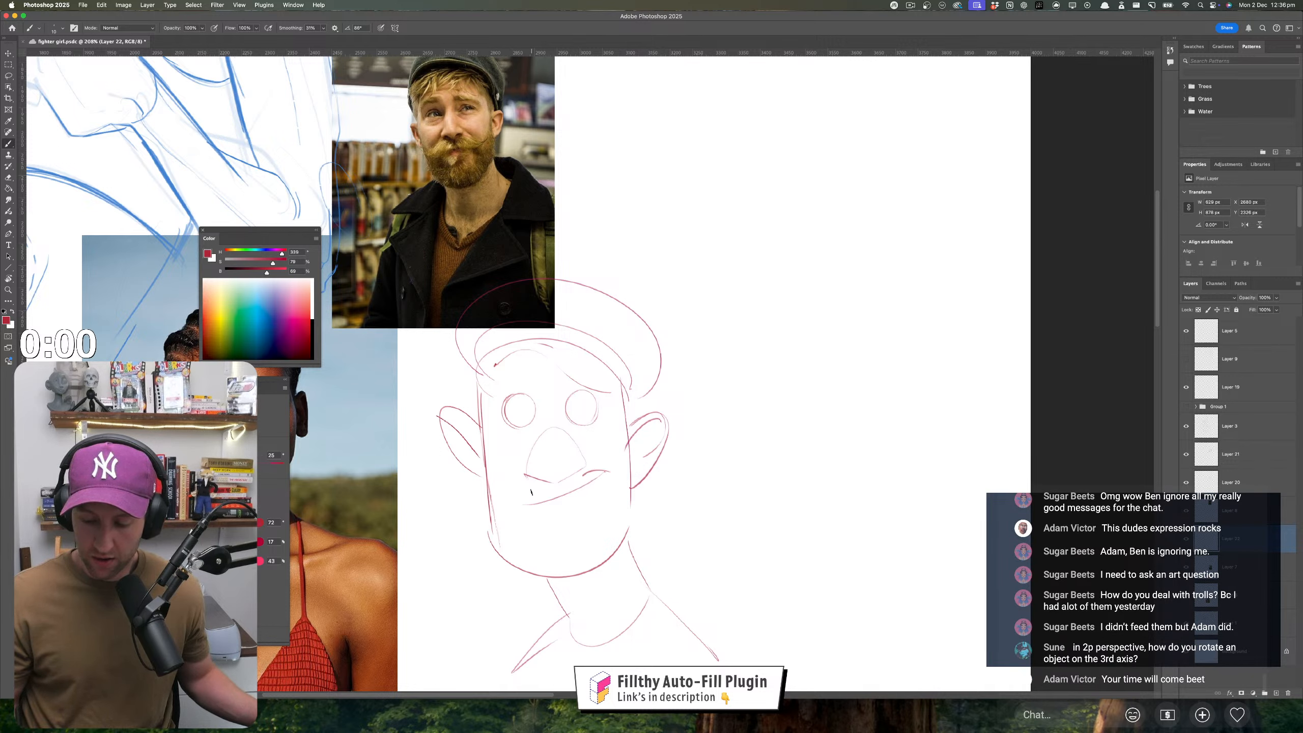
- Outline the lopsided moustache around the slanted curve, with its lower edge sweeping across the full width of the face
mouse_move(503, 517)
left_mouse_down()
mouse_move(551, 517)
mouse_move(639, 475)
left_mouse_up()
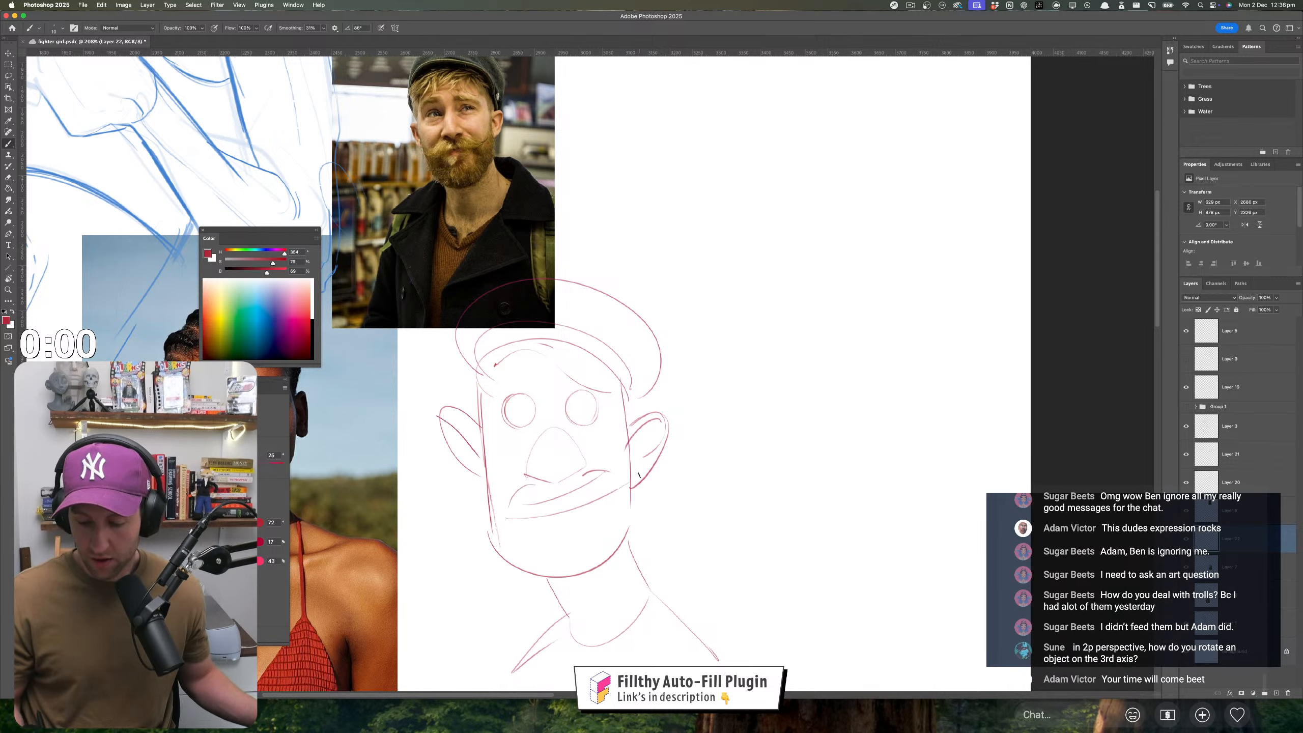
key("super+z")
left_click_drag(500, 520, 534, 521)
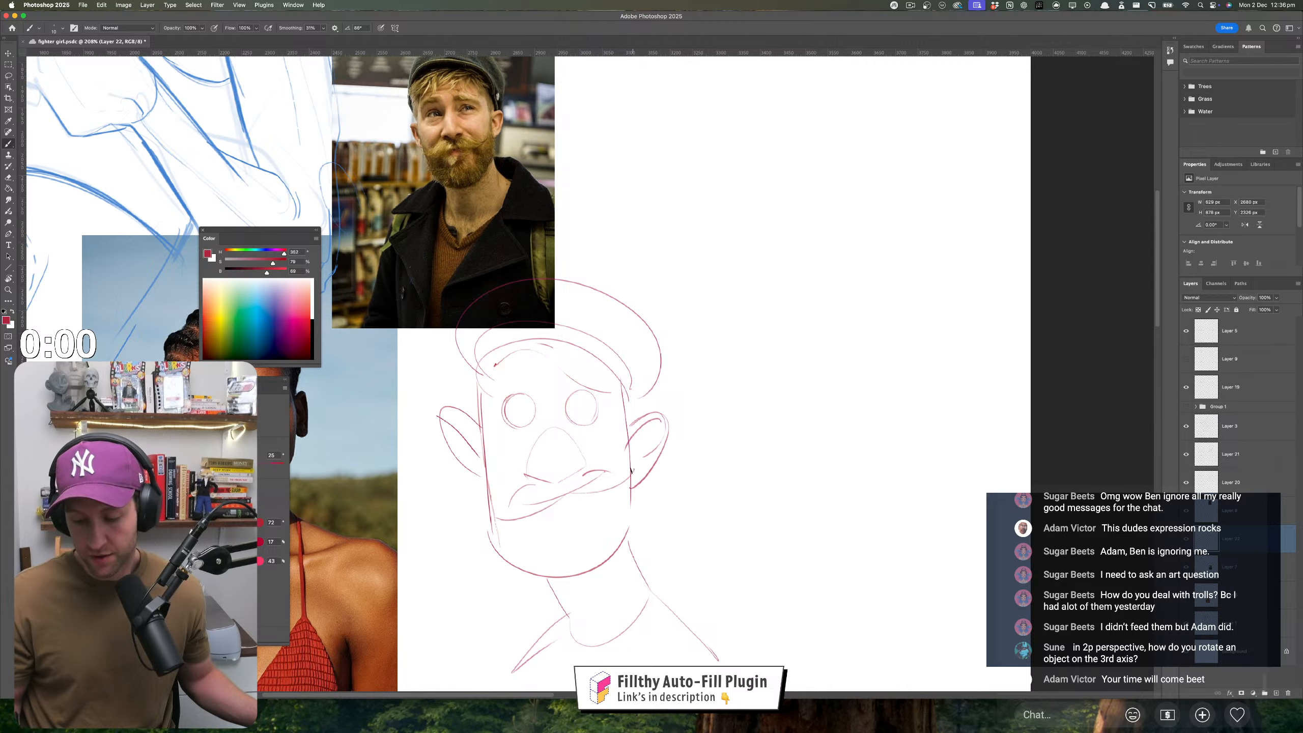
mouse_move(632, 470)
left_mouse_down()
mouse_move(575, 474)
mouse_move(637, 480)
left_mouse_up()
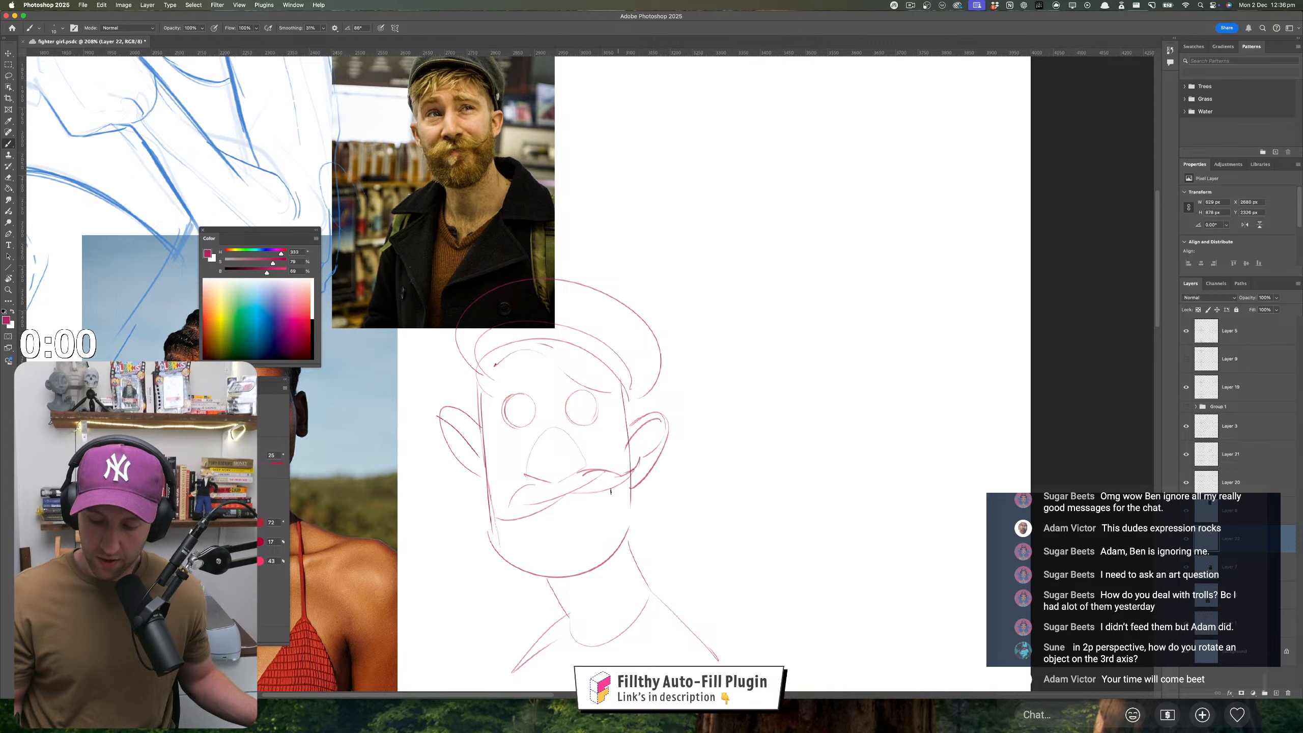
- Sketch a jagged beard tuft below the moustache, reinforce the rounded jaw and add the neck's throat lines
left_click_drag(488, 511, 557, 505)
key("super+z")
key("super+z")
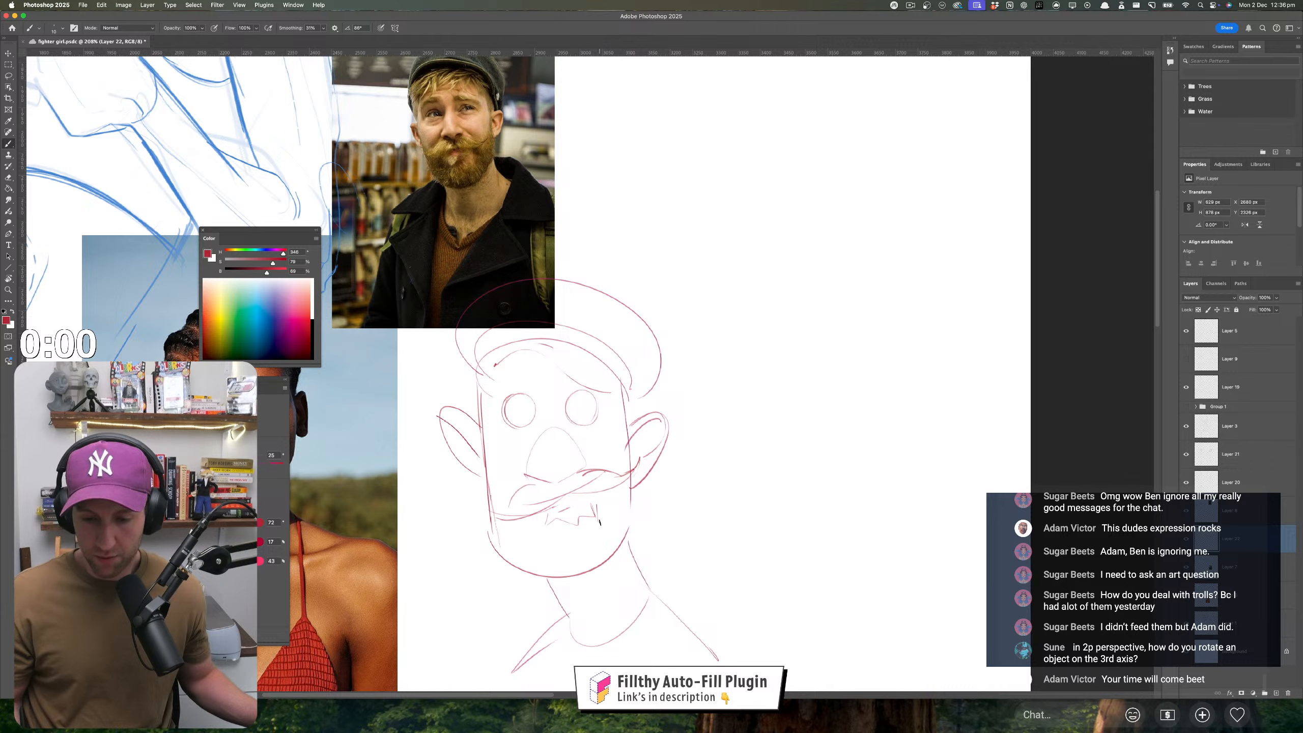
mouse_move(637, 493)
left_mouse_down()
mouse_move(583, 579)
mouse_move(500, 569)
mouse_move(485, 536)
left_mouse_up()
left_click_drag(702, 508, 645, 477)
left_click_drag(644, 515, 664, 512)
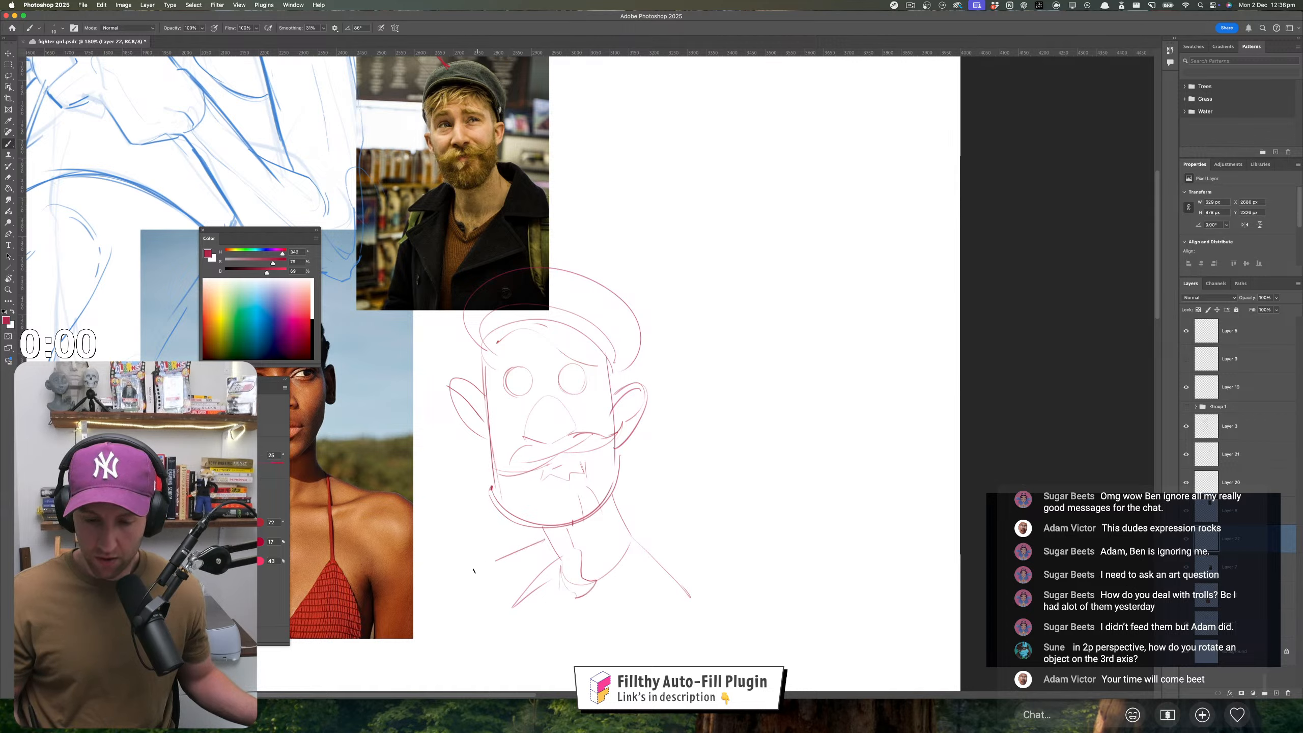
- Draw the coat's pointed collar flaps on both sides of the neck with a V-shaped opening running down the chest
left_click_drag(473, 570, 536, 582)
mouse_move(626, 515)
left_mouse_down()
mouse_move(713, 598)
mouse_move(644, 572)
mouse_move(654, 602)
mouse_move(598, 662)
left_mouse_up()
left_click_drag(518, 608, 558, 604)
left_click_drag(558, 605, 564, 662)
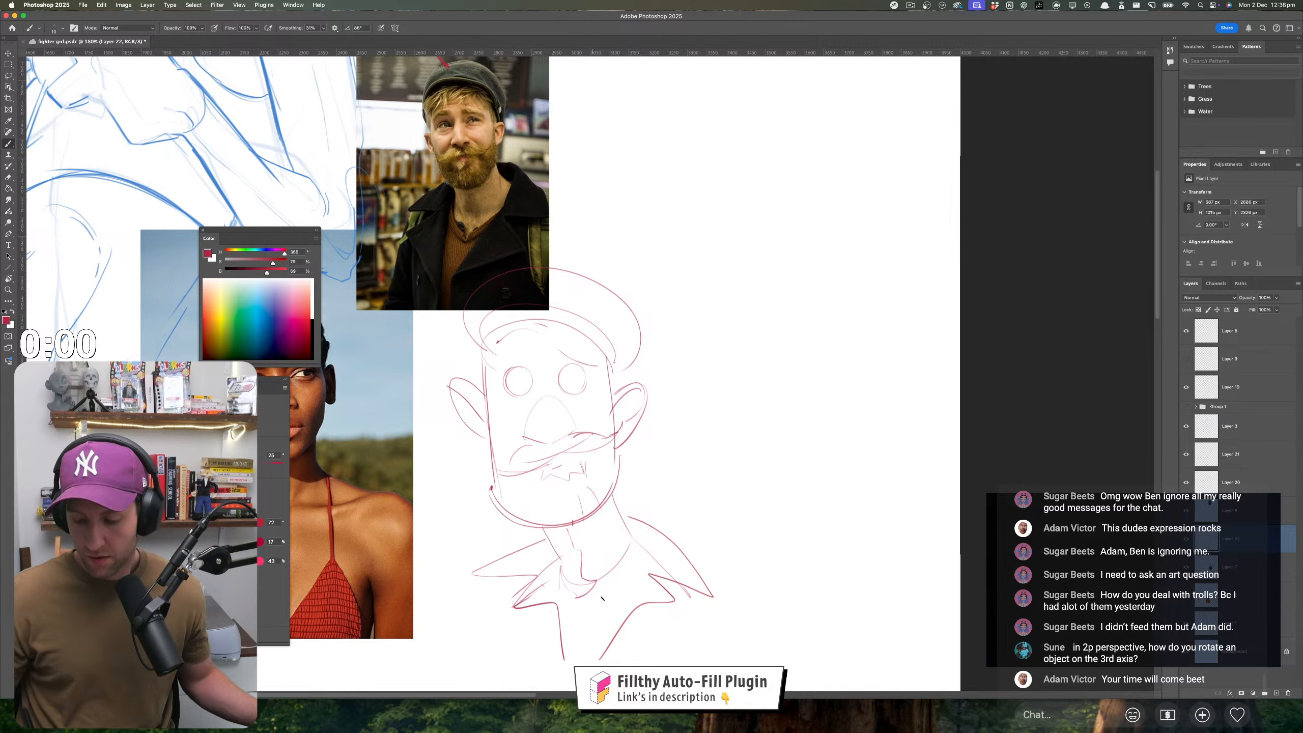
mouse_move(622, 562)
left_mouse_down()
mouse_move(625, 531)
mouse_move(668, 523)
mouse_move(650, 561)
left_mouse_up()
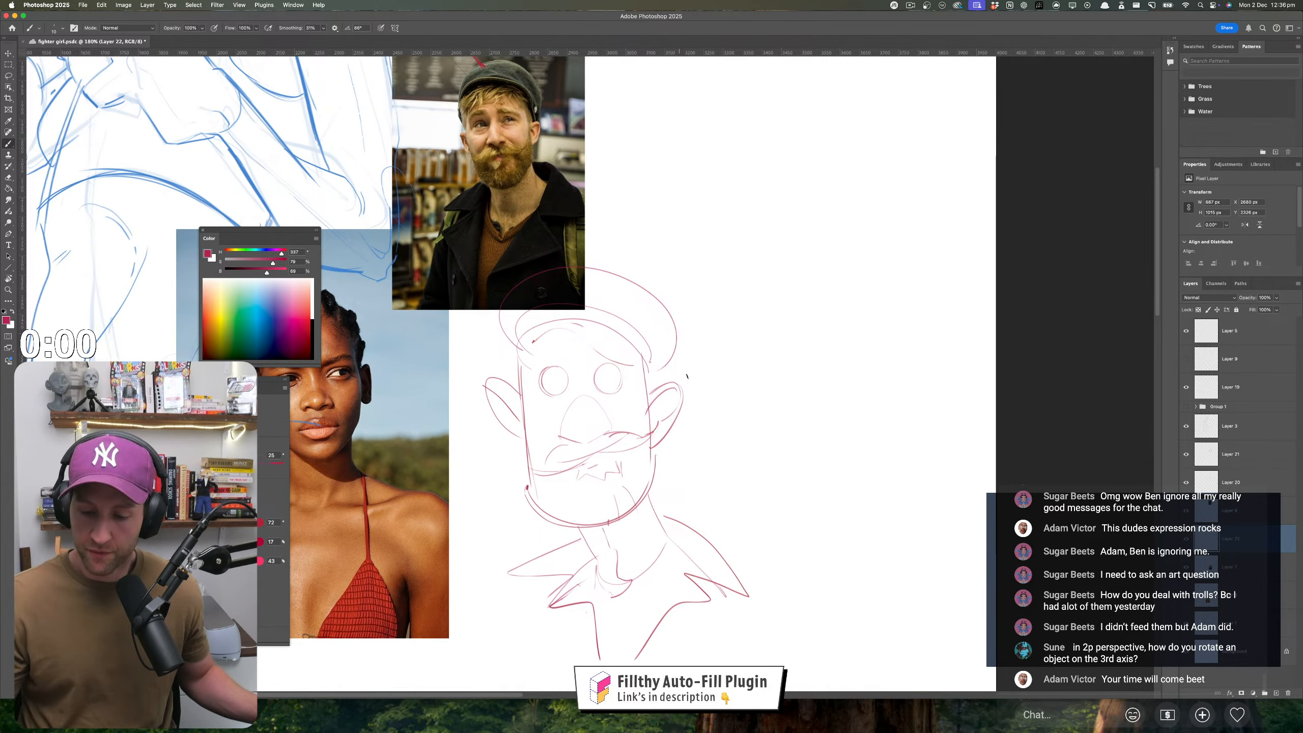
- Lasso part of the sketch and shift the neck and collar slightly sideways relative to the head
key("z")
mouse_move(717, 403)
left_mouse_down()
mouse_move(646, 482)
mouse_move(603, 510)
mouse_move(550, 507)
mouse_move(516, 445)
mouse_move(494, 322)
mouse_move(703, 340)
mouse_move(649, 411)
left_mouse_up()
left_click(9, 77)
key("ctrl+d")
- Erase the stray line beside the jaw and redraw the neck edge running from the jaw down to the collar
key("e")
scroll(657, 475, "up", 2)
left_click_drag(637, 481, 658, 528)
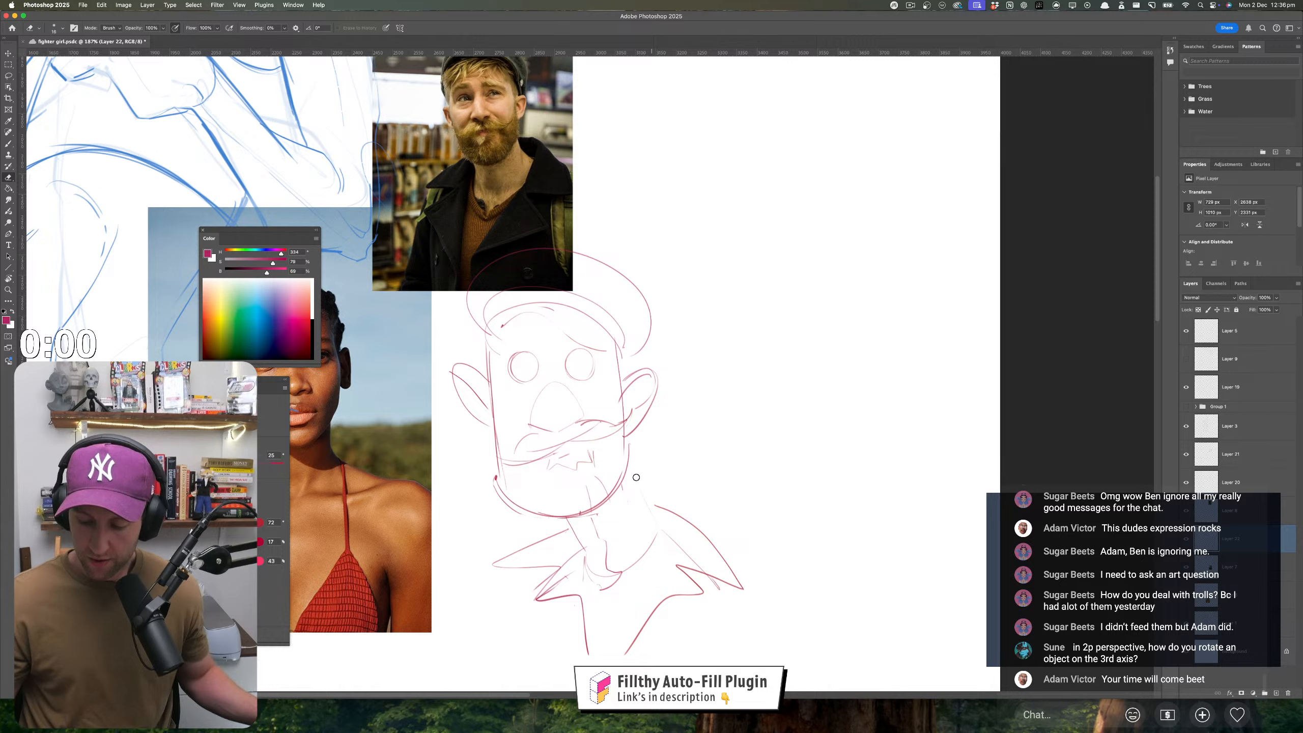
key("b")
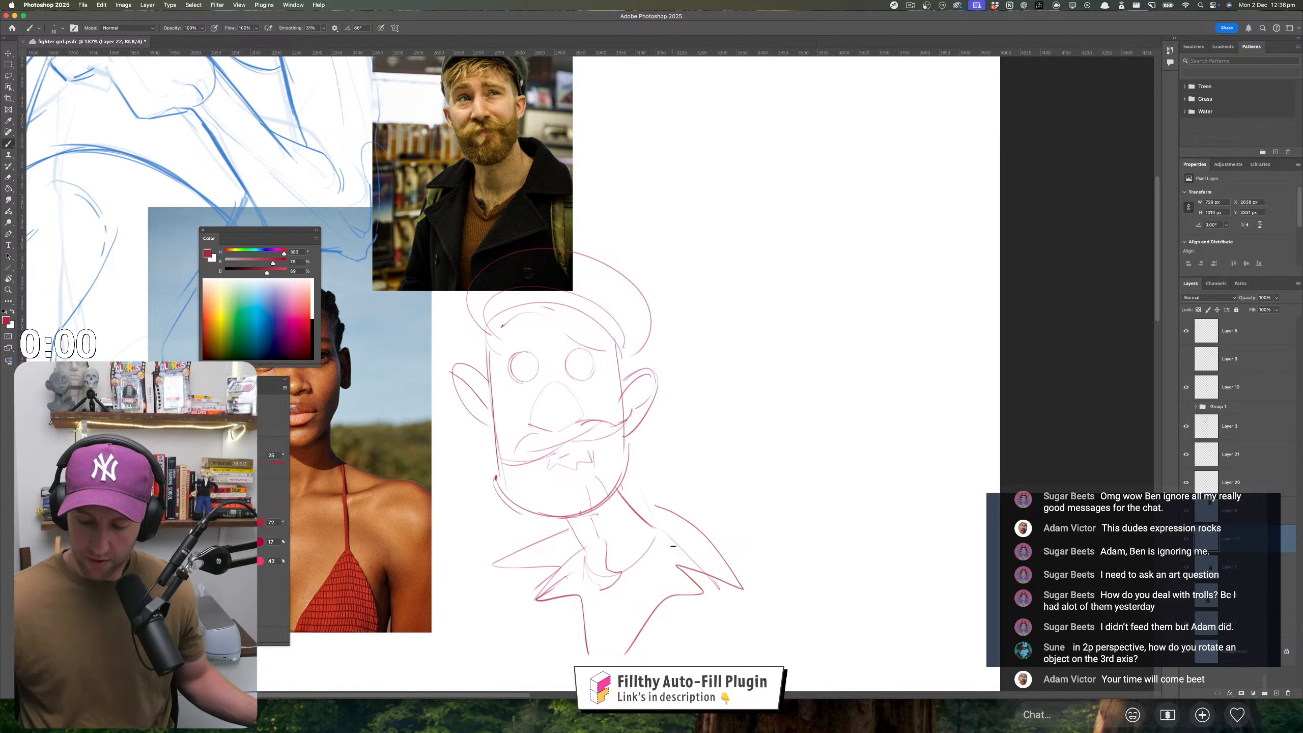
key("super+z")
mouse_move(620, 490)
left_mouse_down()
mouse_move(671, 554)
mouse_move(665, 499)
mouse_move(651, 523)
mouse_move(618, 493)
mouse_move(670, 555)
mouse_move(663, 512)
left_mouse_up()
- Draw irises inside both round eyes, touching the upper edge and directed to one side like the man's gaze
key("z")
mouse_move(571, 377)
left_mouse_down()
mouse_move(636, 421)
mouse_move(607, 471)
mouse_move(624, 468)
mouse_move(593, 450)
left_mouse_up()
key("b")
key("z")
key("b")
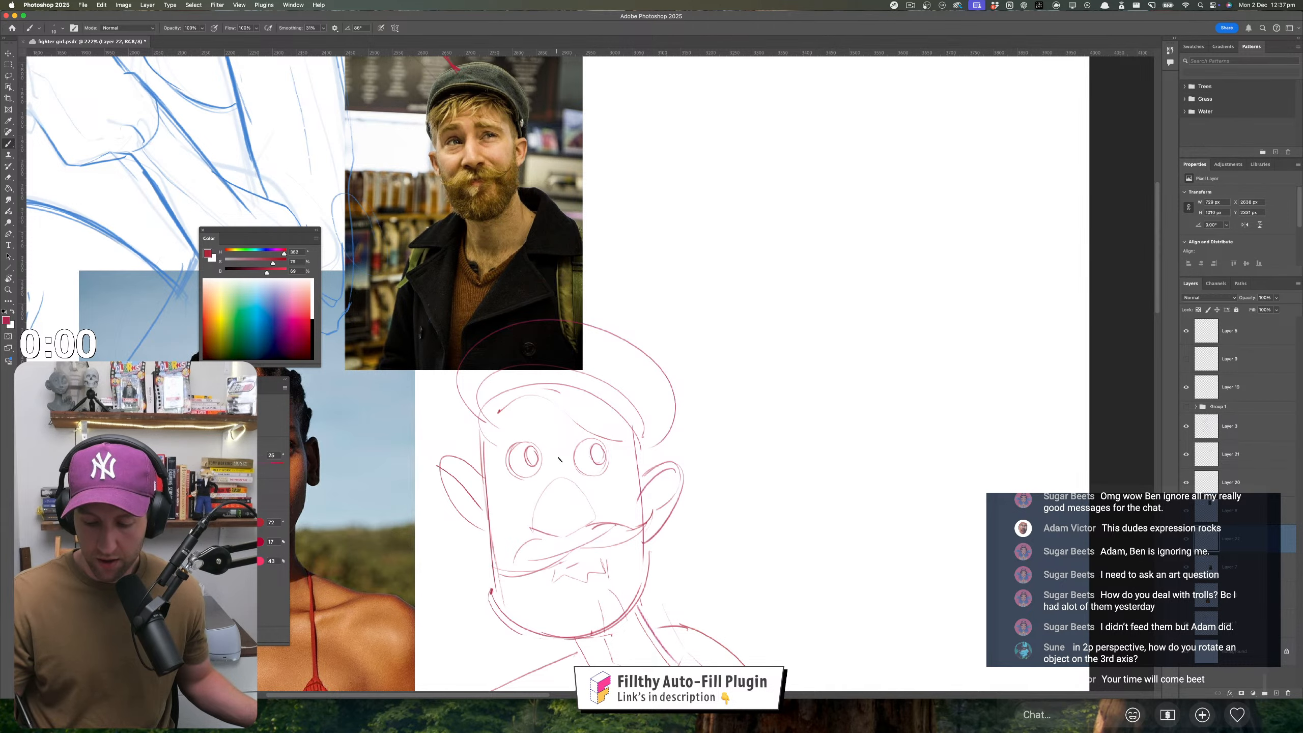
mouse_move(661, 507)
left_mouse_down()
mouse_move(692, 411)
mouse_move(682, 438)
left_mouse_up()
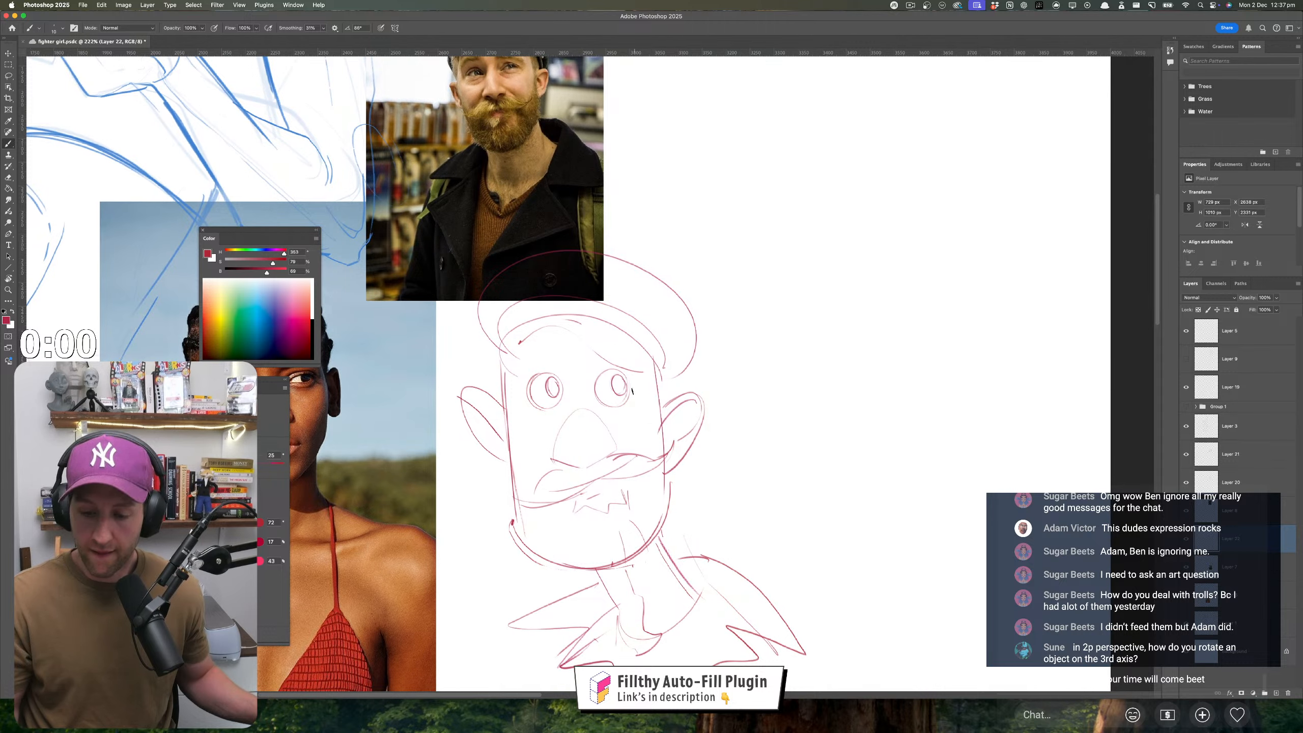
key("super+z")
mouse_move(595, 382)
left_mouse_down()
mouse_move(594, 392)
mouse_move(623, 376)
mouse_move(641, 388)
left_mouse_up()
key("super+z")
key("super+z")
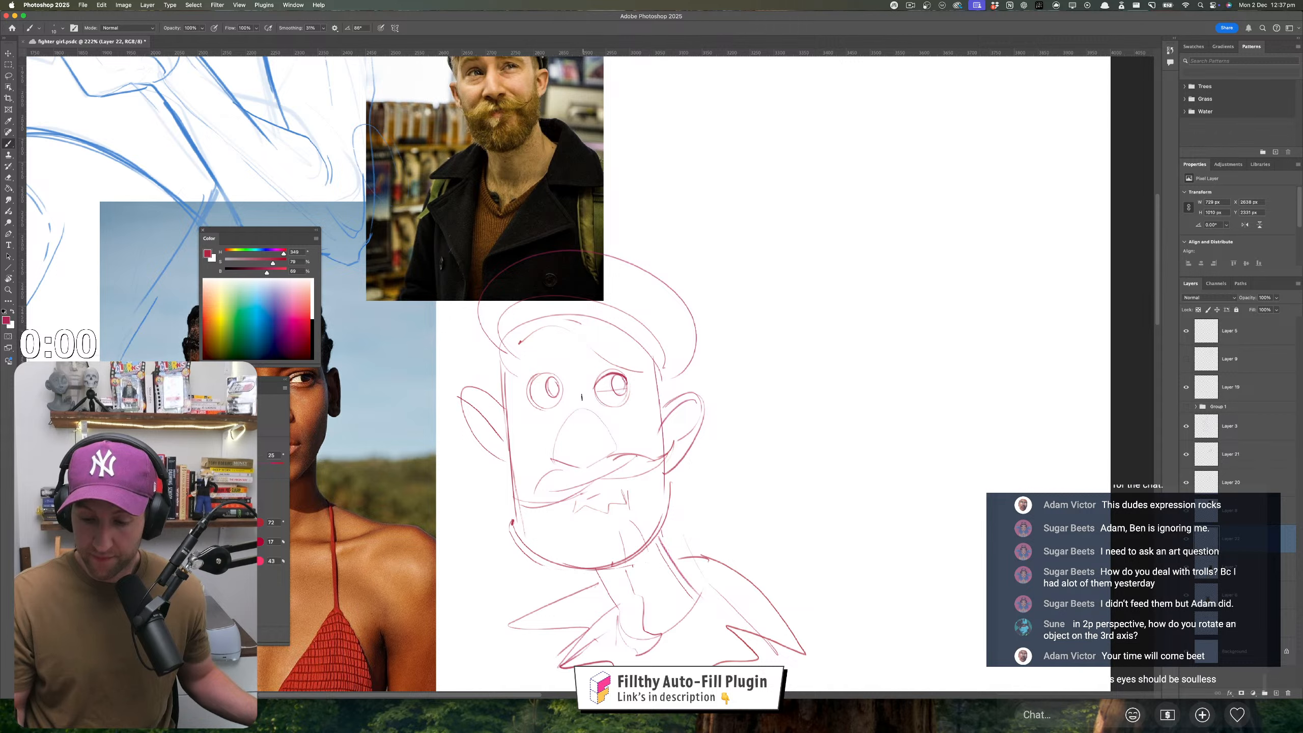
left_click_drag(562, 384, 527, 388)
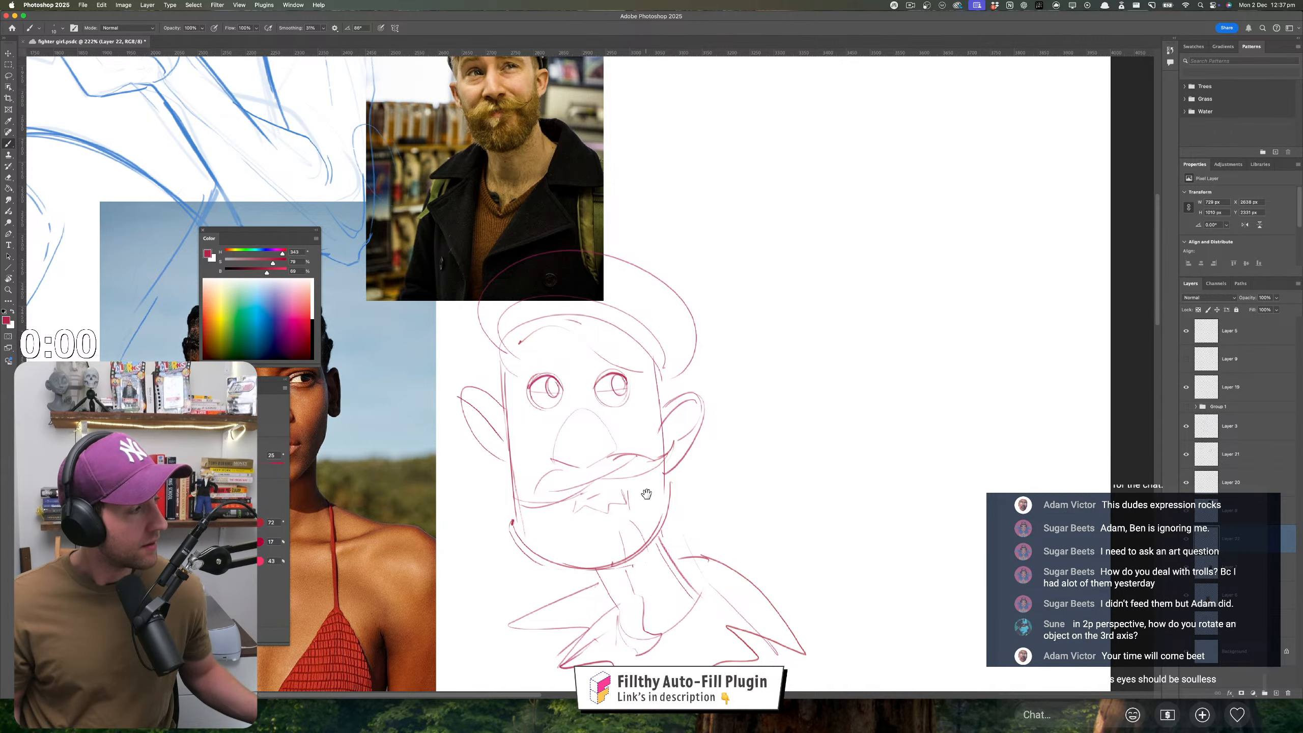
- Darken the nose's side contour and, with the canvas view mirrored, extend the moustache into long upturned tips
left_click_drag(646, 494, 640, 506)
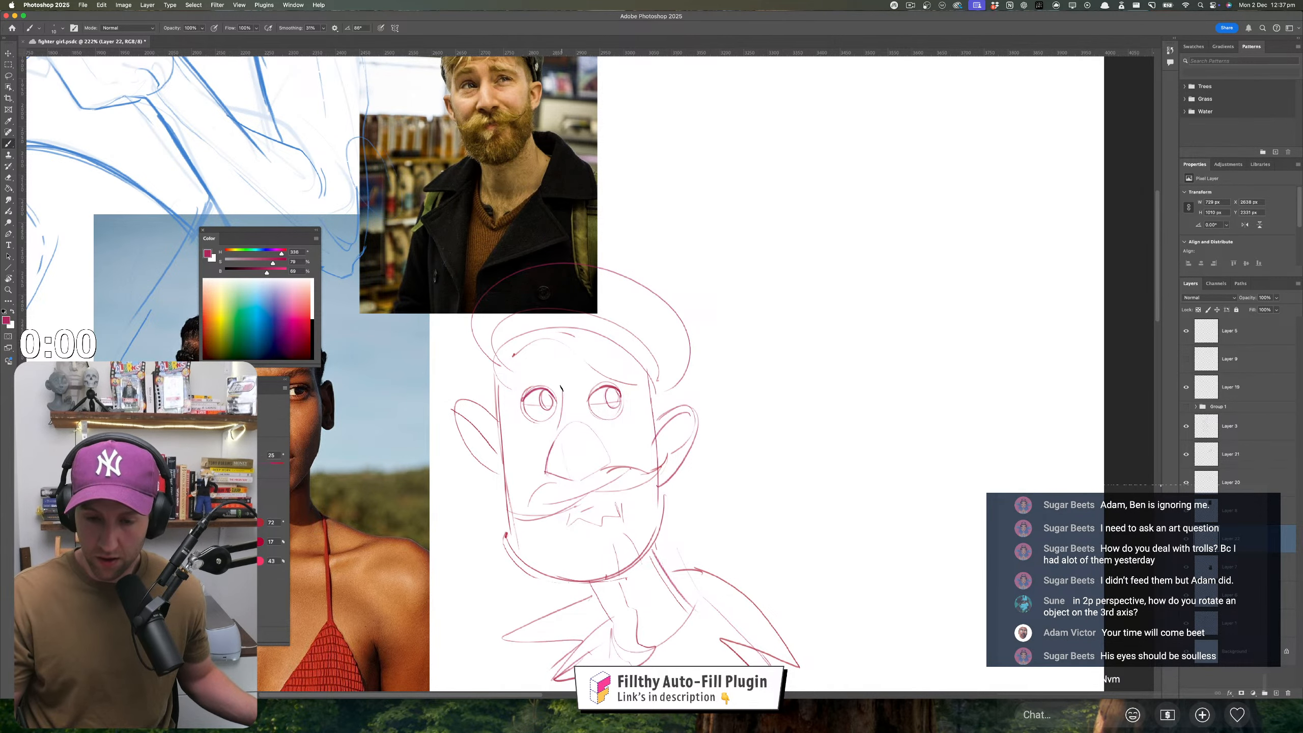
left_click_drag(617, 513, 588, 460)
key("super+shift+h")
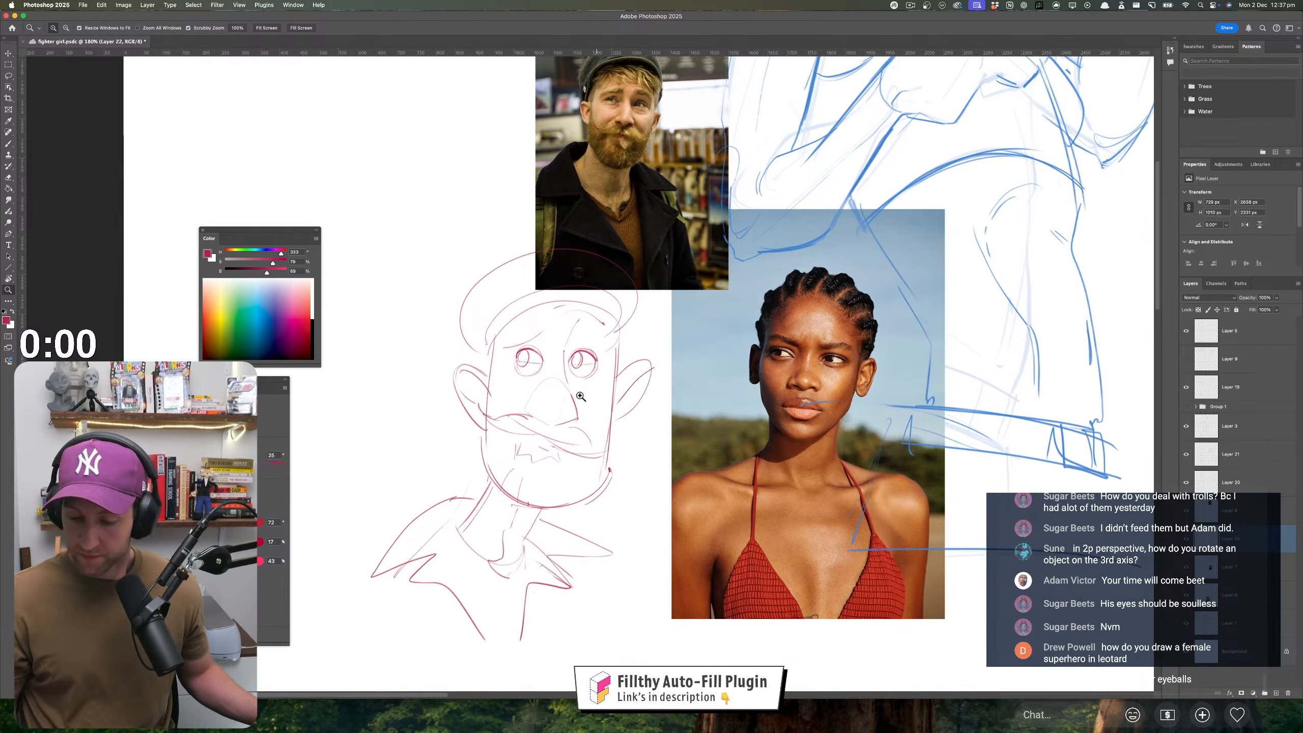
left_click_drag(576, 399, 583, 410)
mouse_move(578, 427)
left_mouse_down()
mouse_move(575, 479)
mouse_move(622, 543)
left_mouse_up()
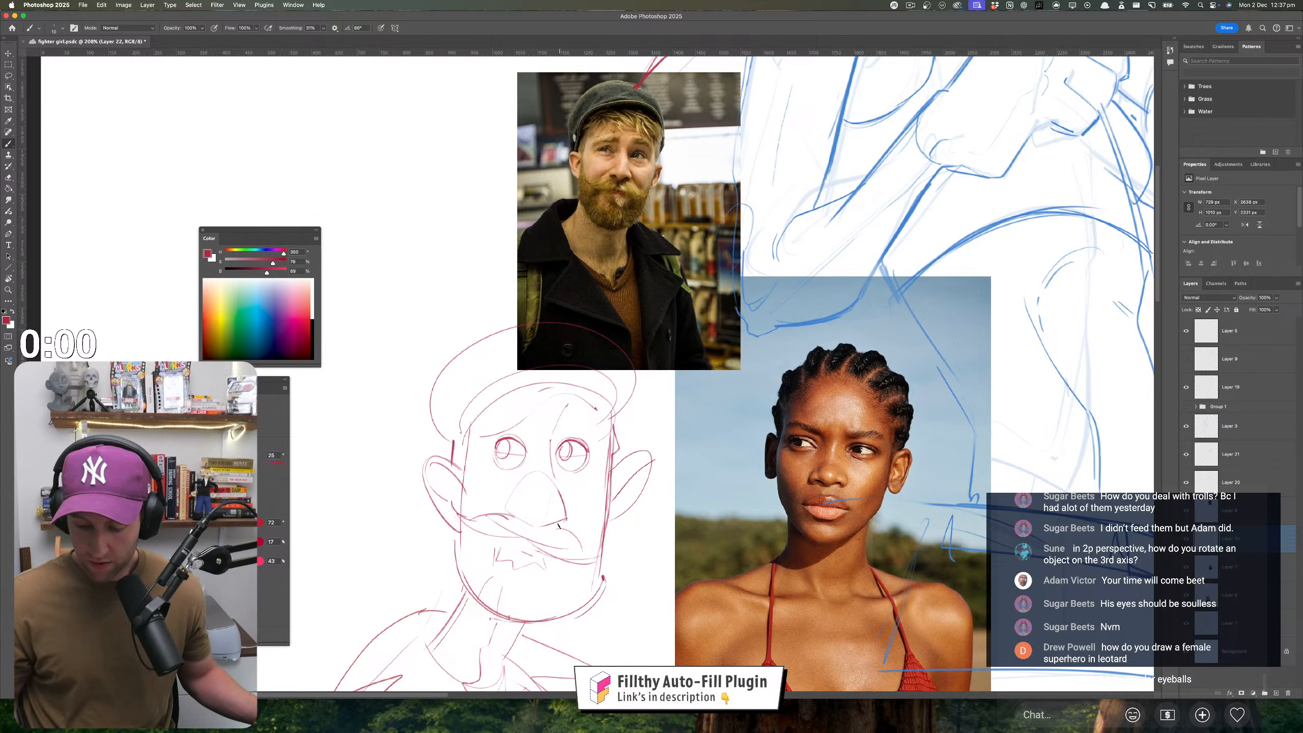
left_click_drag(558, 526, 595, 554)
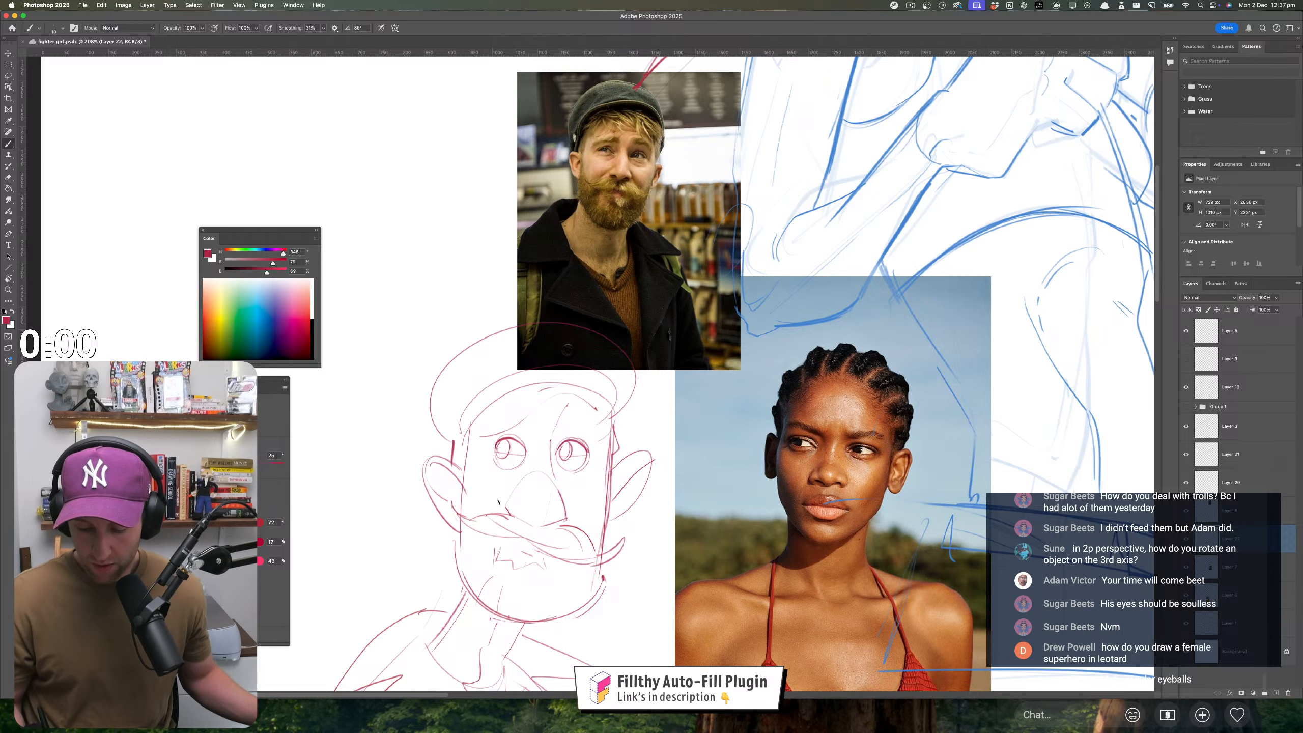
left_click_drag(498, 503, 464, 512)
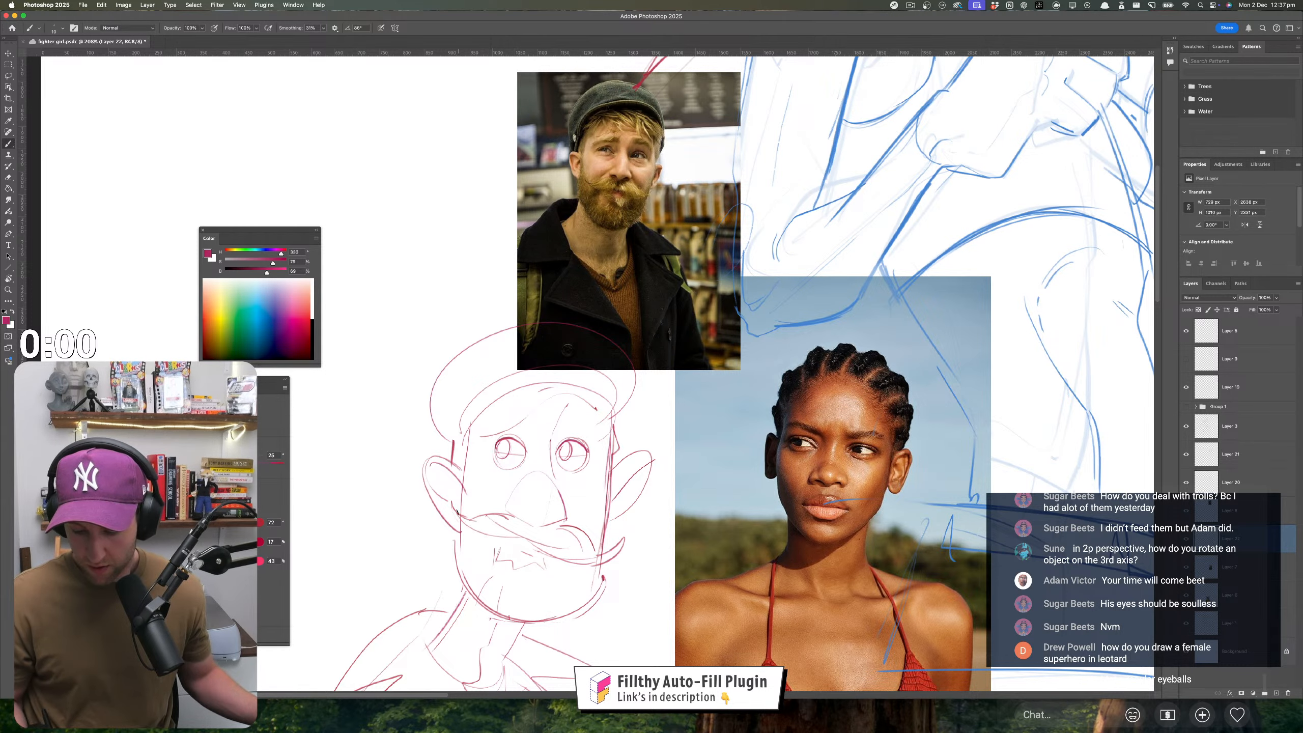
- Lower the rough sketch layer's opacity to about 11% so it serves as a faint guide
key("z")
left_click_drag(610, 500, 630, 393)
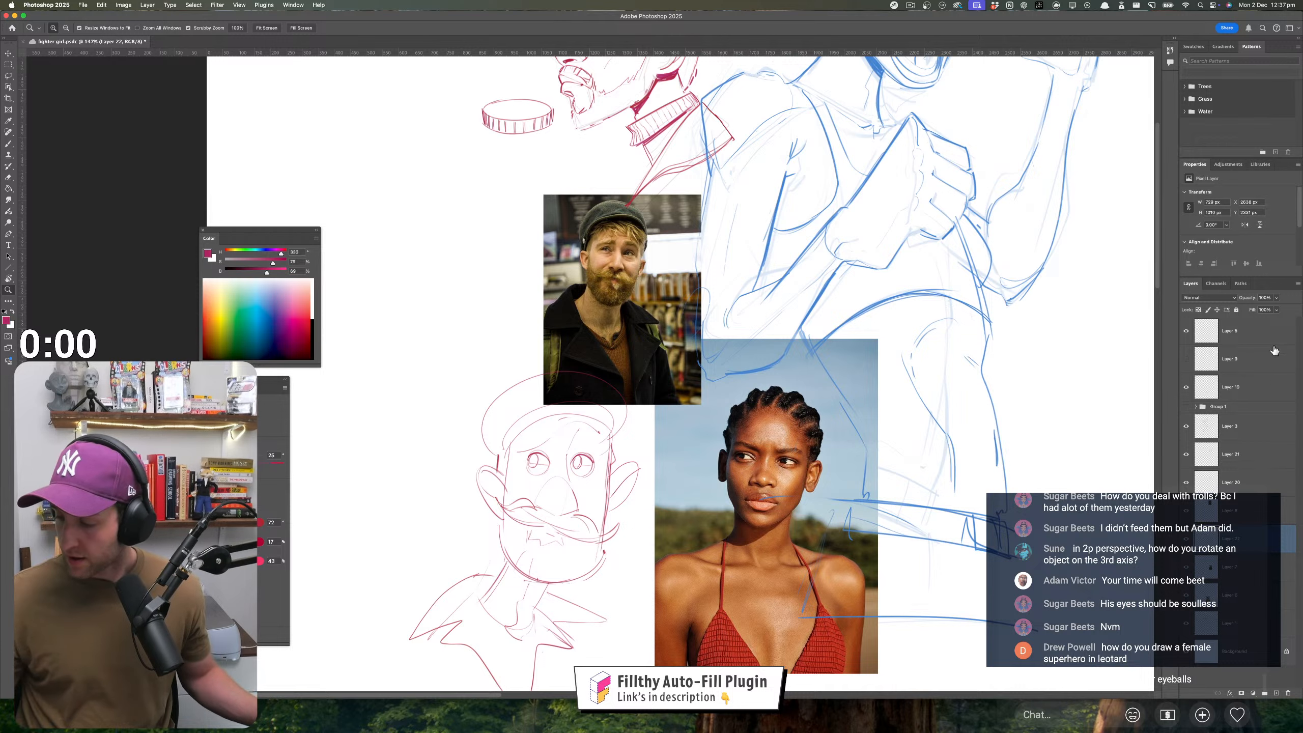
left_click(1276, 309)
left_click_drag(1276, 309, 1240, 310)
left_click_drag(584, 489, 632, 488)
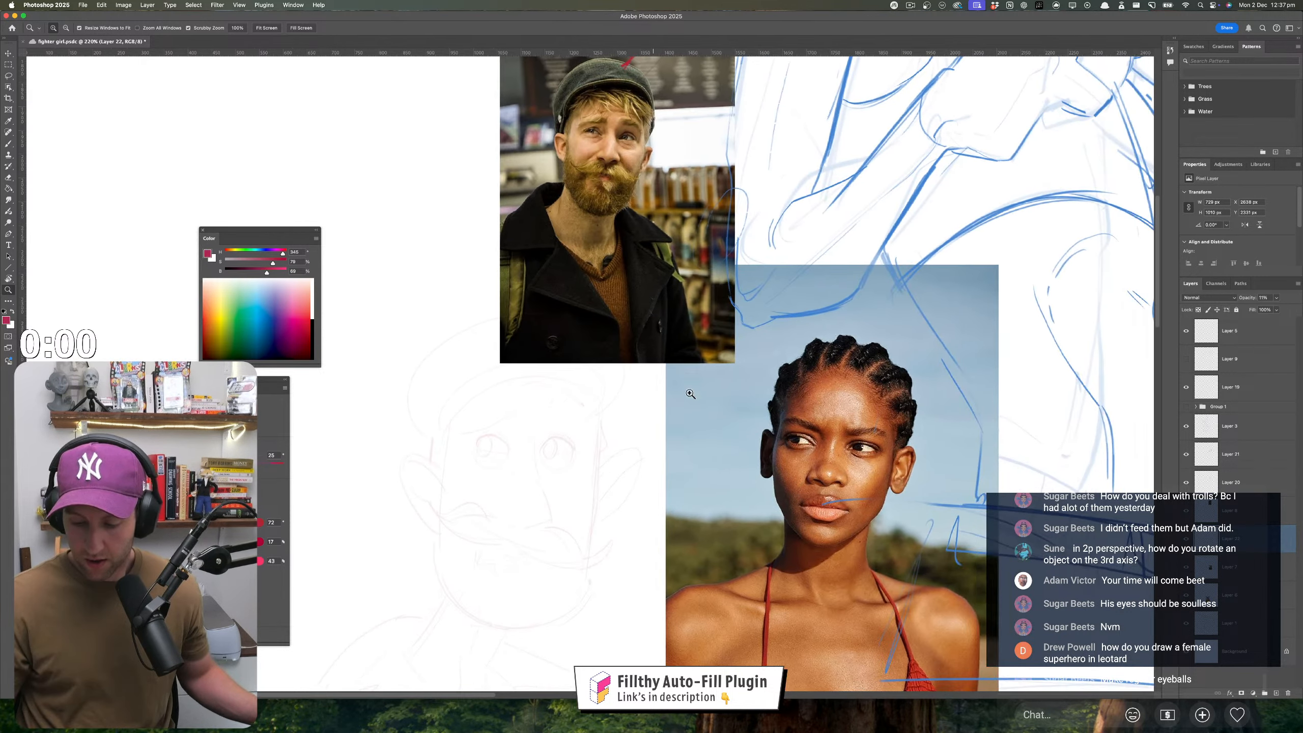
- Sample blue from the existing linework as the brush colour and move the bearded man's photo beside the faint sketch
key("b")
left_click(908, 205, "alt")
scroll(642, 422, "down", 1)
key("v")
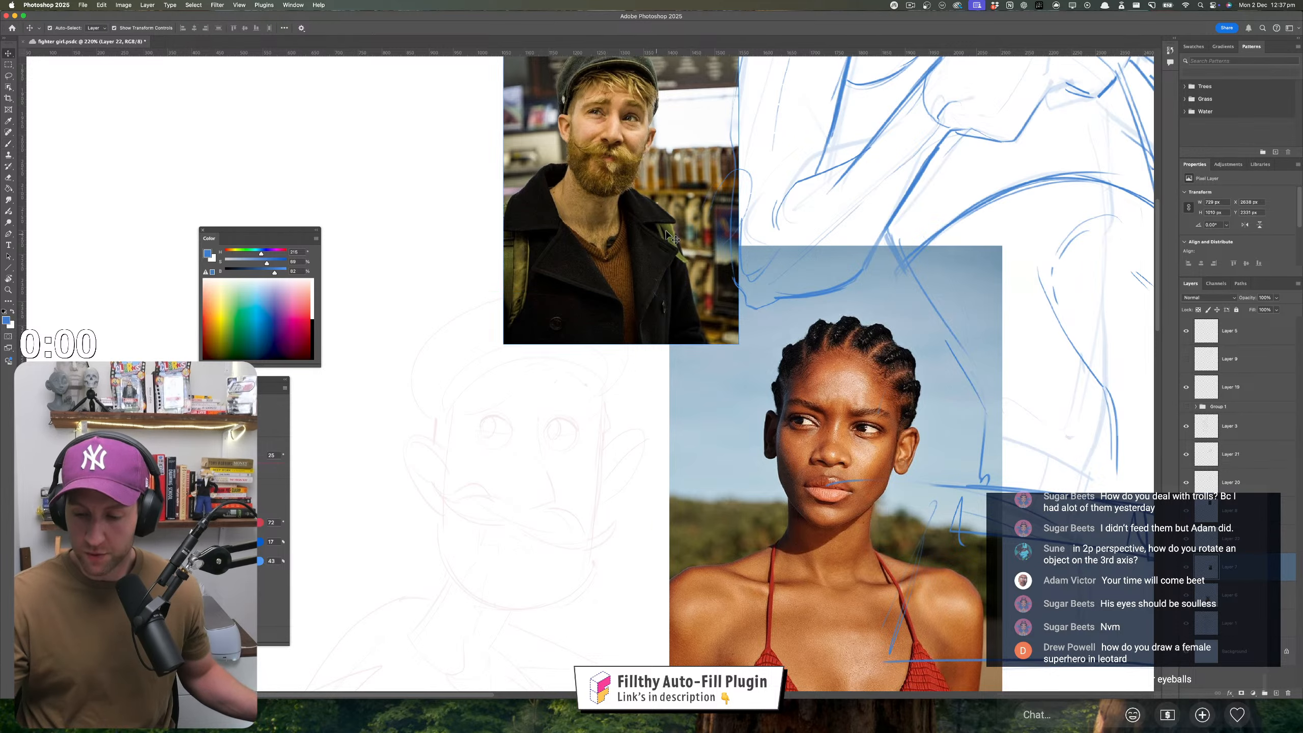
left_click_drag(649, 244, 811, 572)
left_click_drag(558, 512, 549, 352)
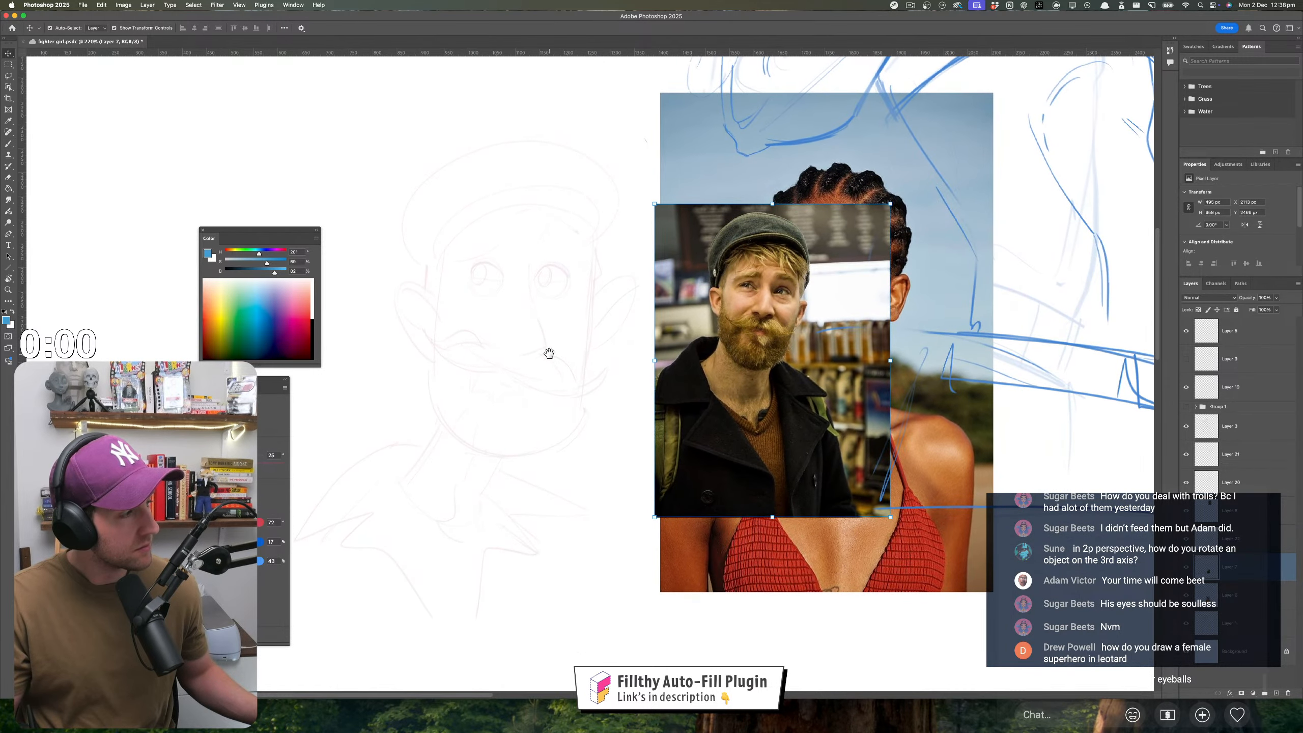
- Draw the first eye's upper eyelid as a thick blue arc over the faint guide, redoing strokes as needed
key("z")
mouse_move(551, 407)
left_mouse_down()
mouse_move(566, 408)
mouse_move(535, 347)
mouse_move(508, 337)
left_mouse_up()
key("b")
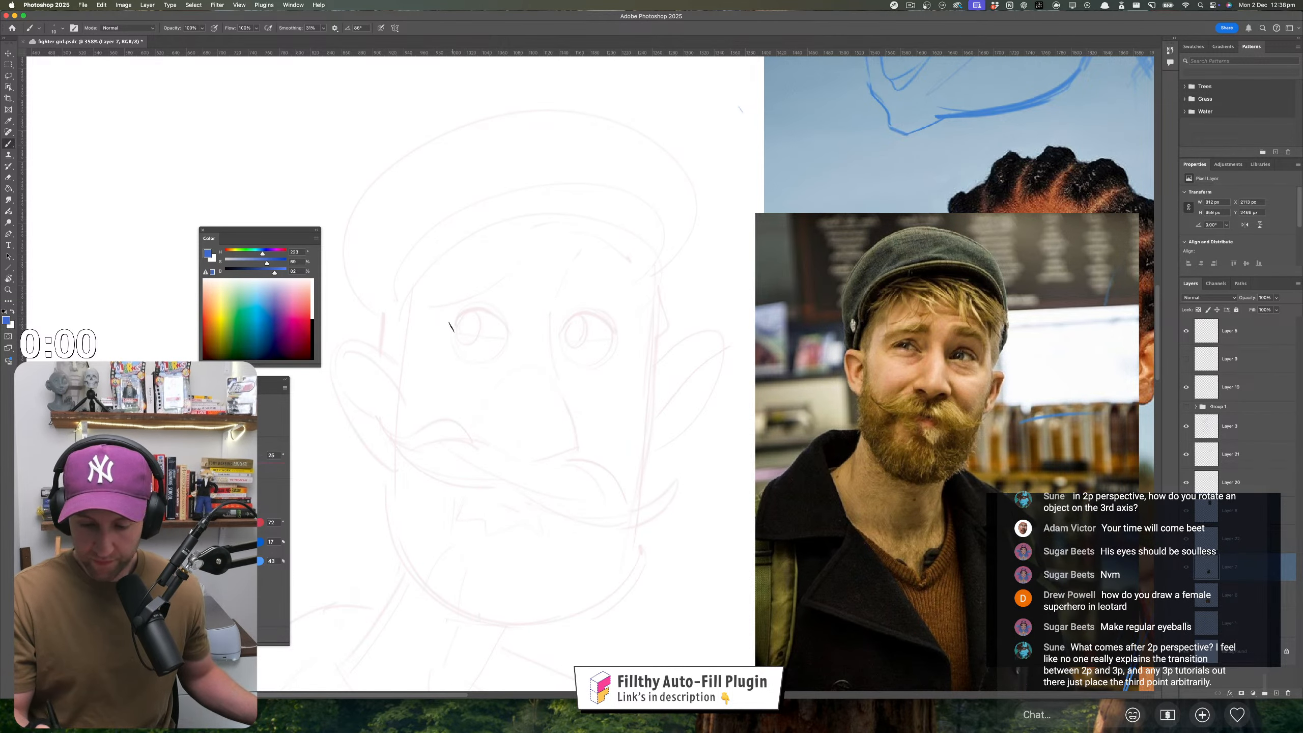
mouse_move(450, 326)
left_mouse_down()
mouse_move(480, 308)
mouse_move(499, 318)
left_mouse_up()
key("super+z")
key("super+z")
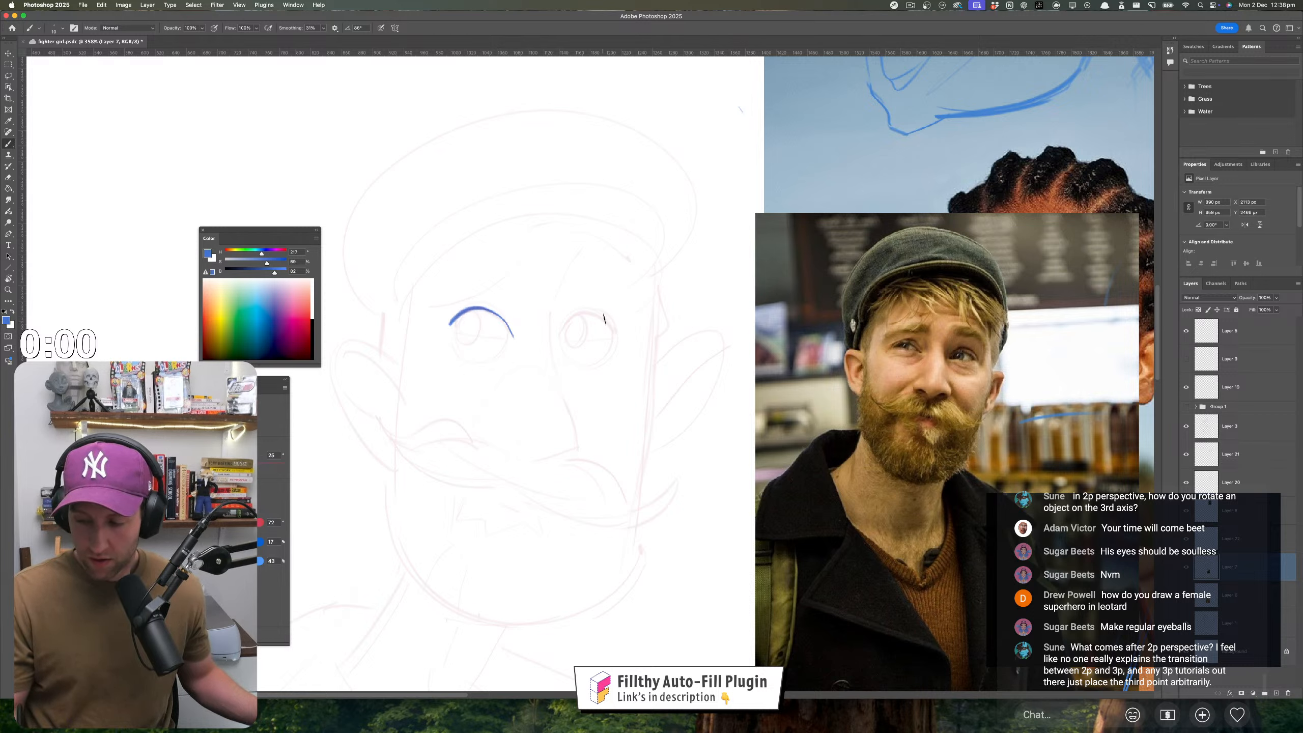
mouse_move(476, 332)
left_mouse_down()
mouse_move(524, 342)
mouse_move(490, 333)
left_mouse_up()
key("super+z")
key("super+z")
key("super+z")
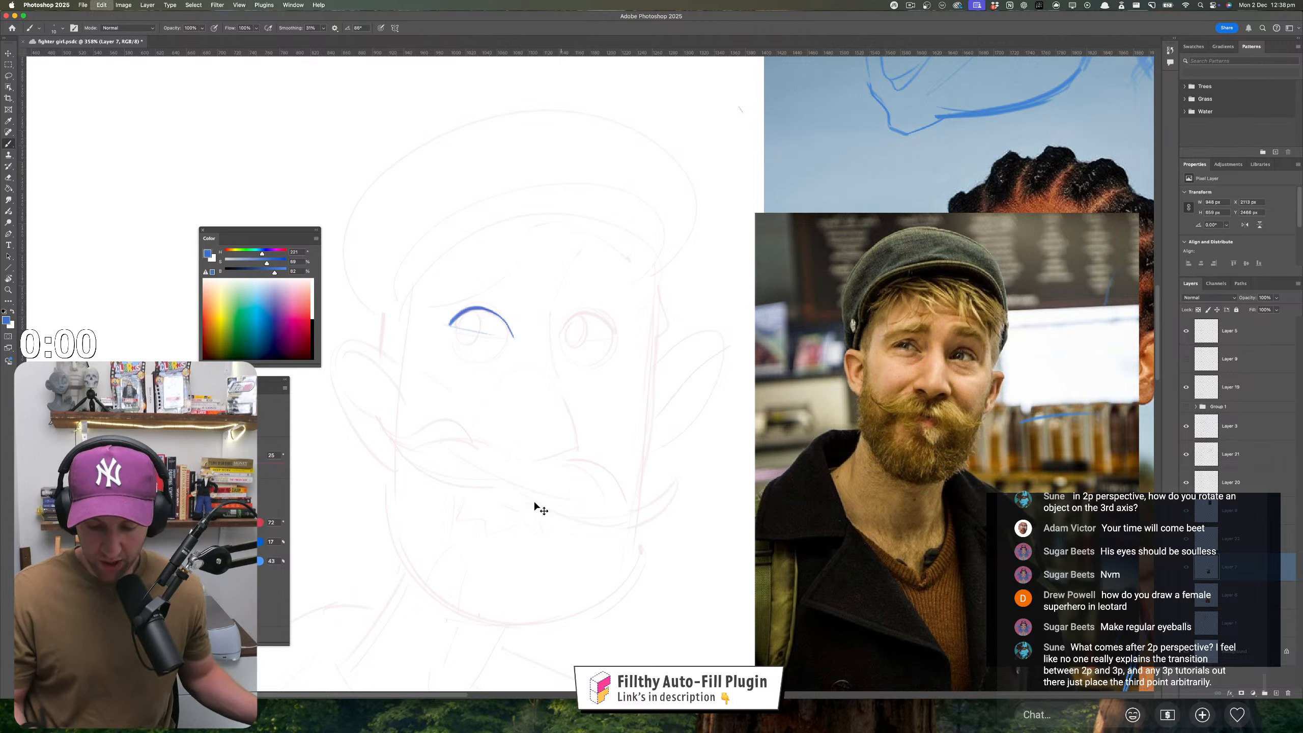
mouse_move(546, 500)
left_mouse_down()
mouse_move(457, 451)
mouse_move(434, 431)
left_mouse_up()
left_click_drag(384, 352, 497, 379)
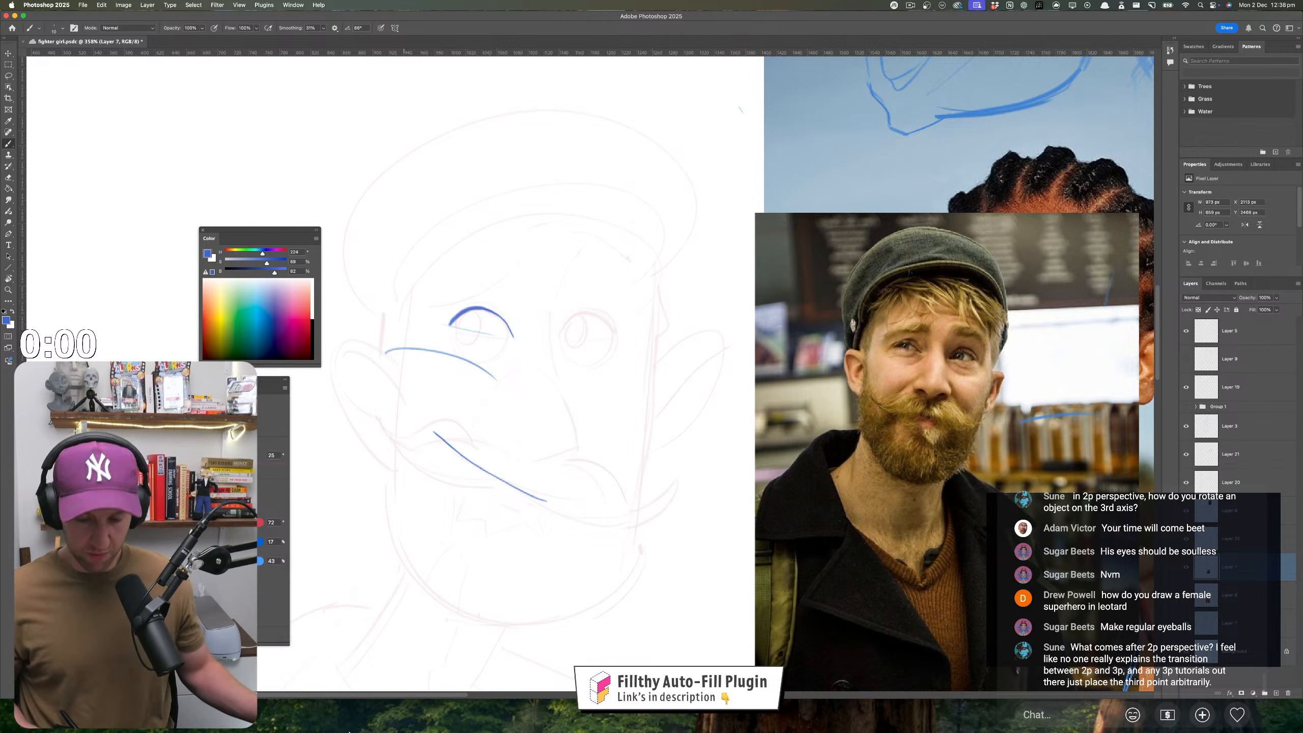
key("z")
key("super+minus")
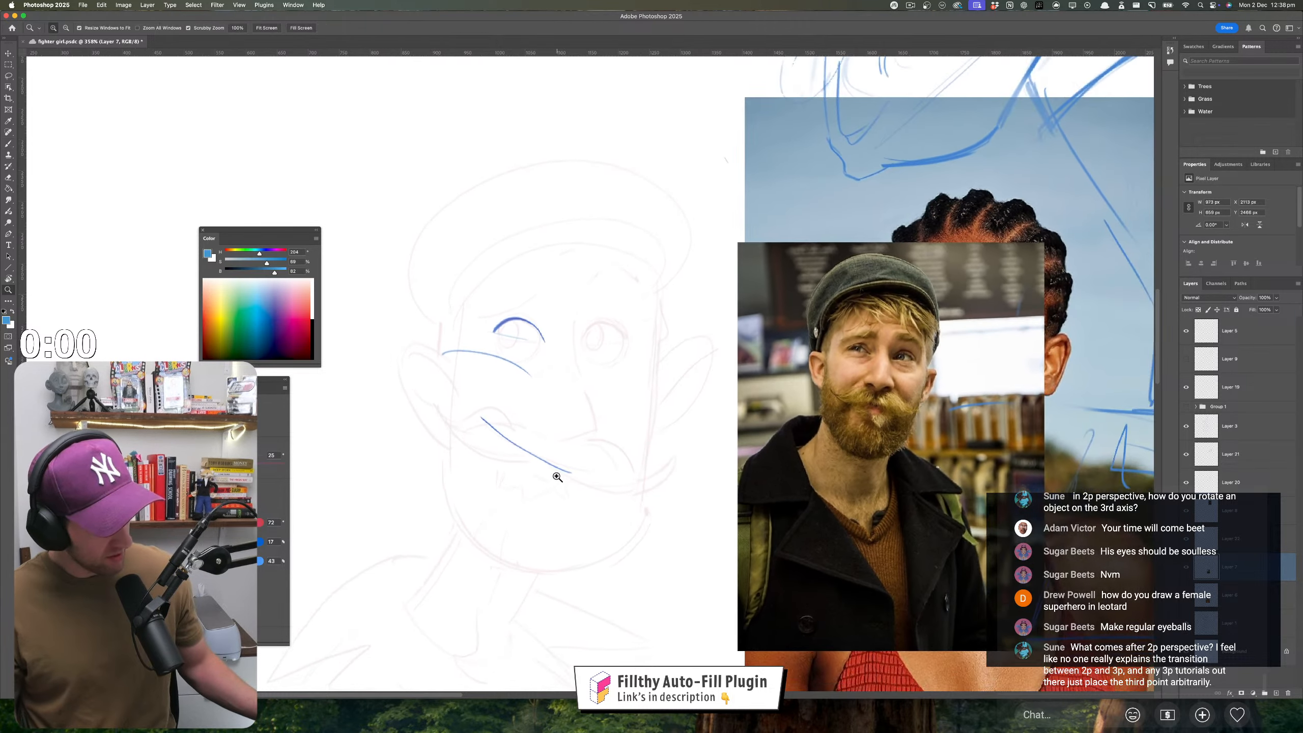
mouse_move(558, 477)
left_mouse_down()
mouse_move(526, 414)
mouse_move(536, 350)
left_mouse_up()
key("super+z")
key("super+z")
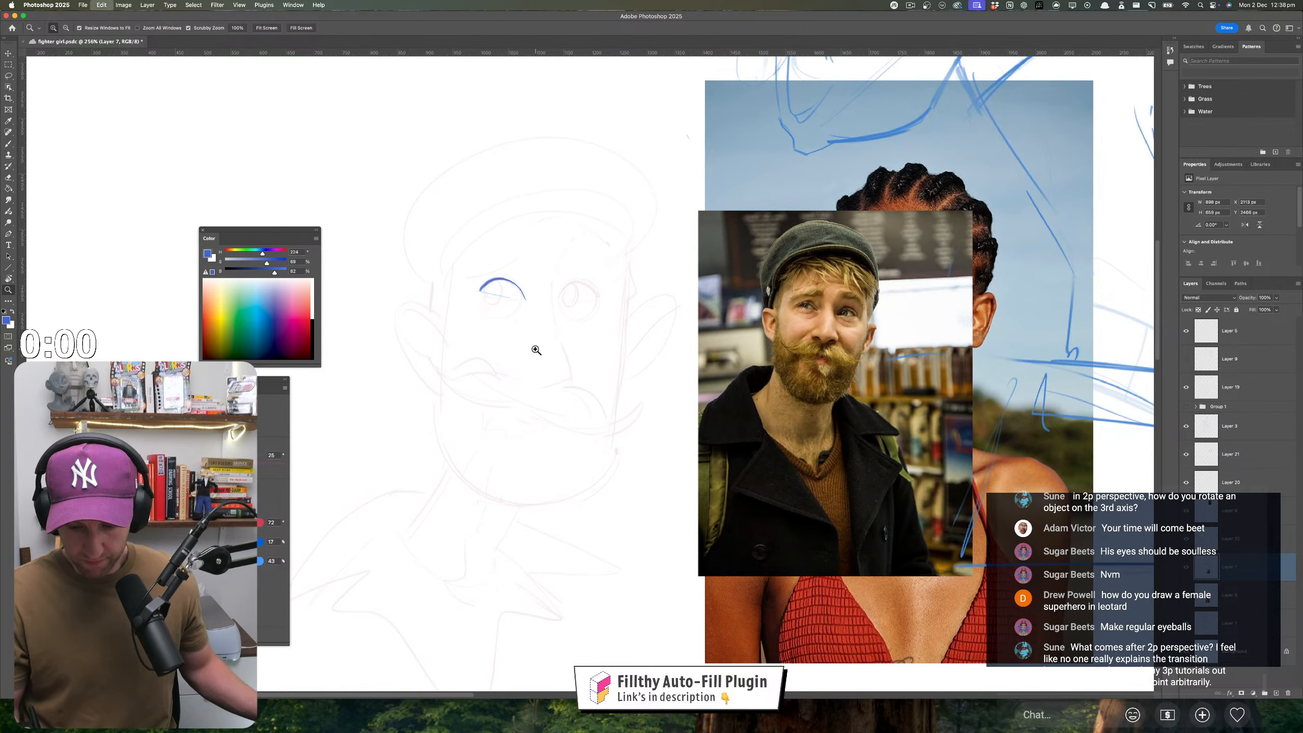
- Fill in the first eye's iris in blue and add its lid crease, slanted worried eyebrow and lower lid line
key("b")
mouse_move(497, 282)
left_mouse_down()
mouse_move(499, 294)
mouse_move(484, 290)
left_mouse_up()
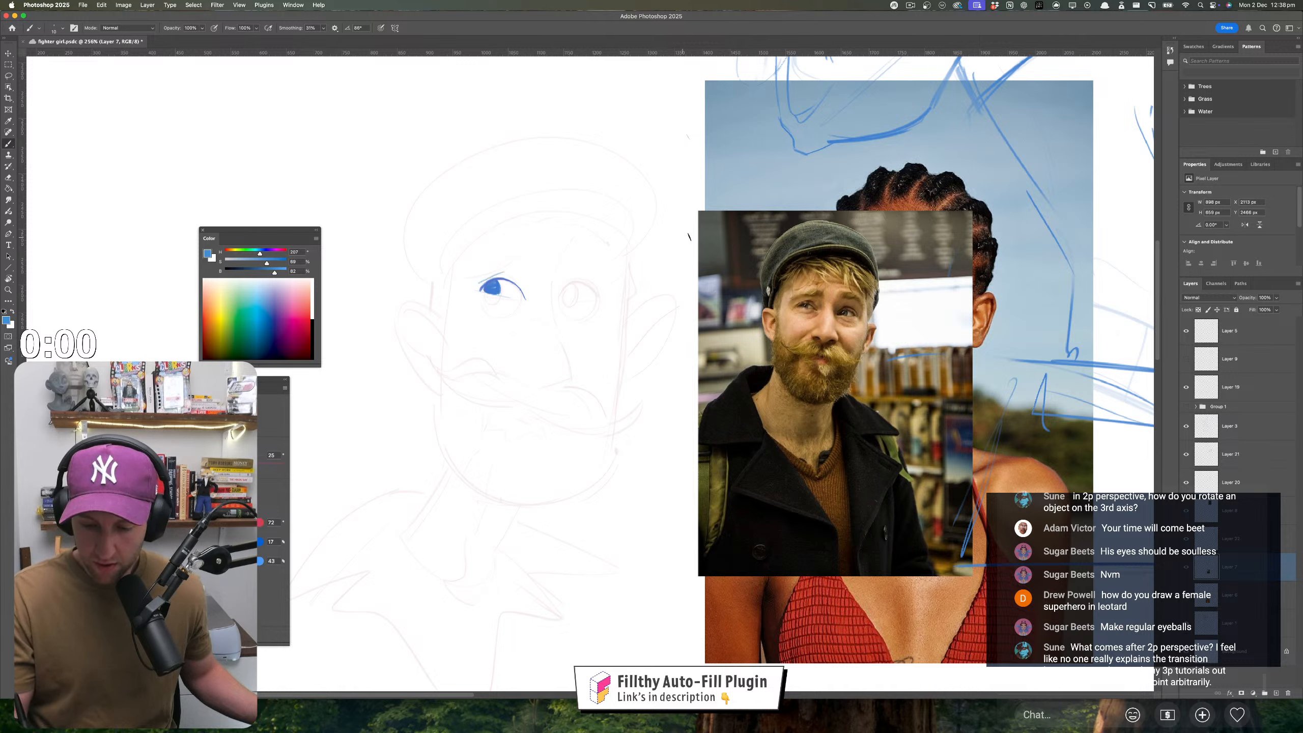
left_click_drag(481, 279, 513, 271)
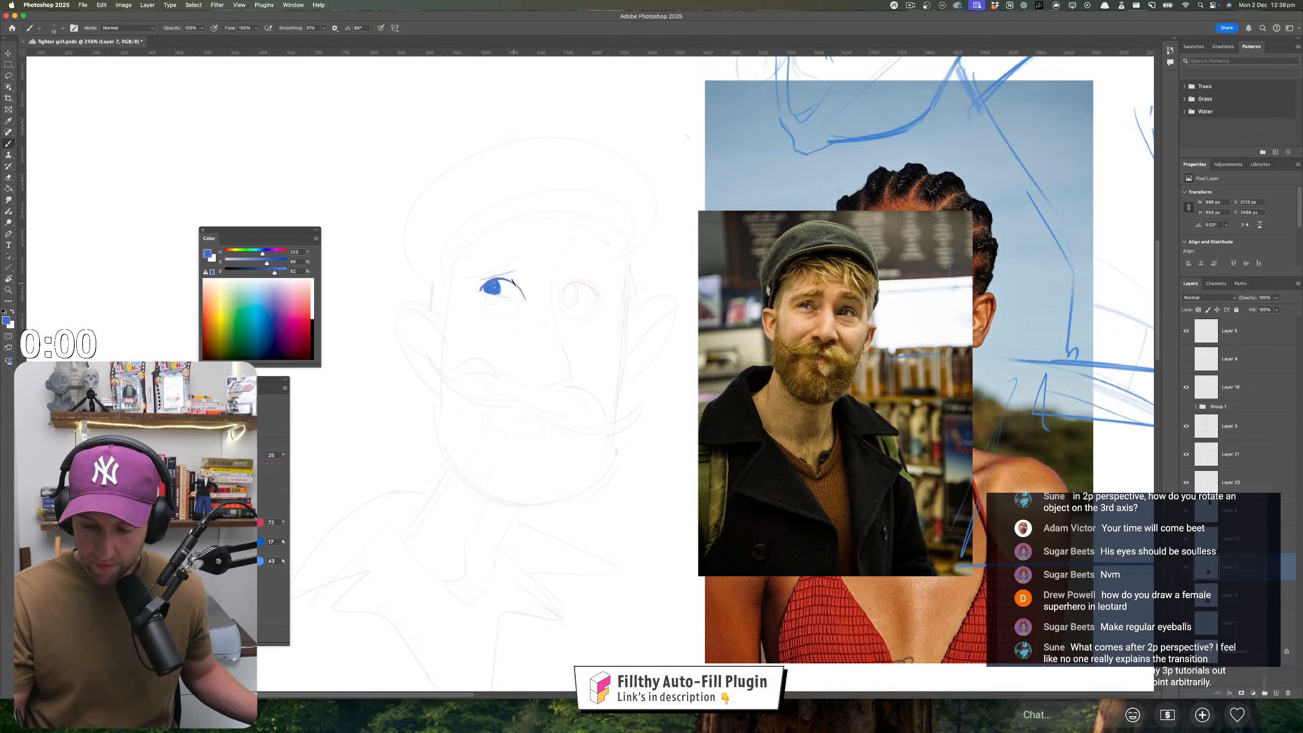
key("super+z")
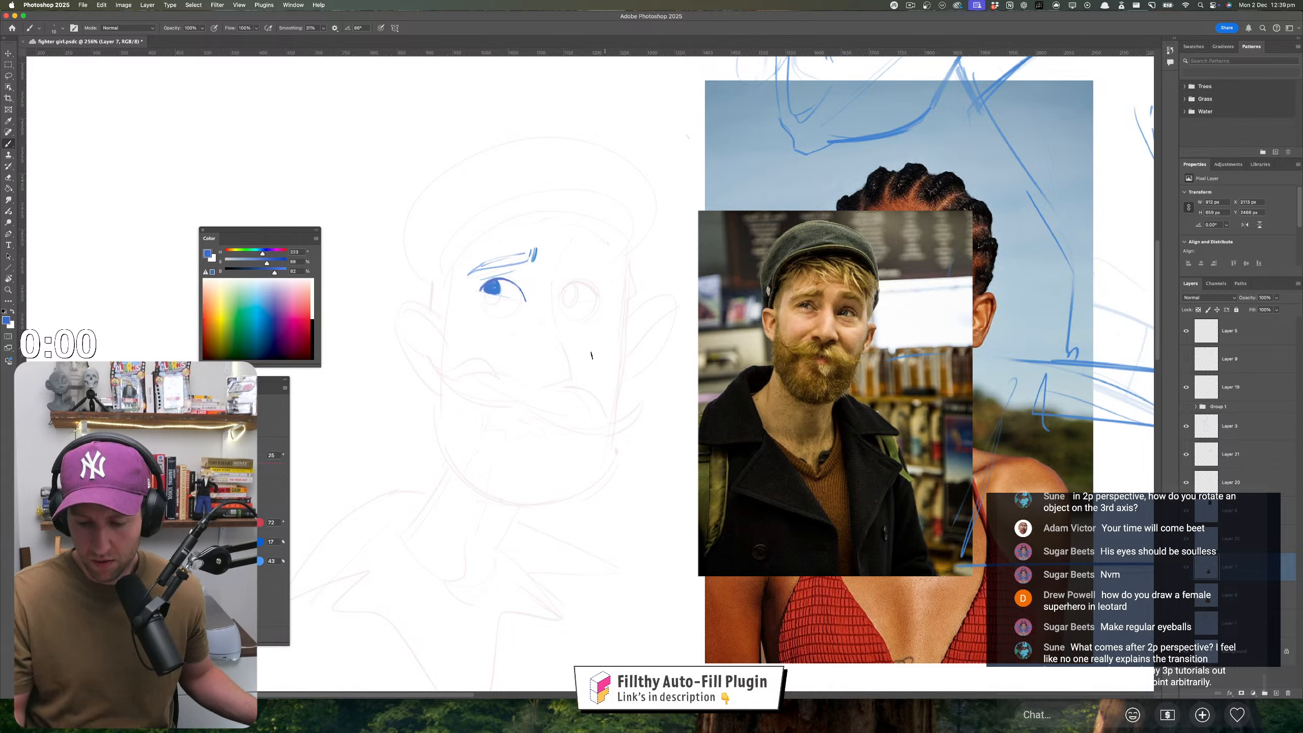
left_click_drag(478, 298, 517, 305)
key("super+z")
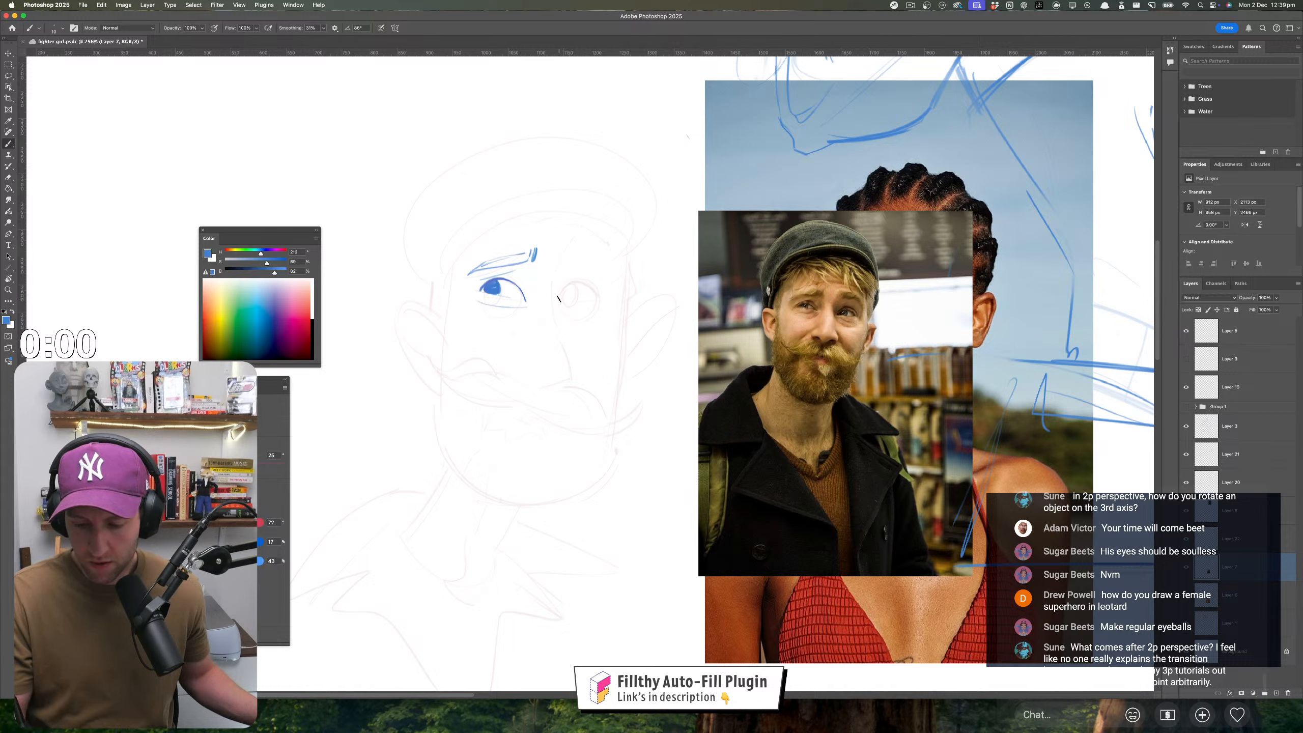
- Draw the second eye's upper eyelid as a blue arc following the faint round guide
key("super+z")
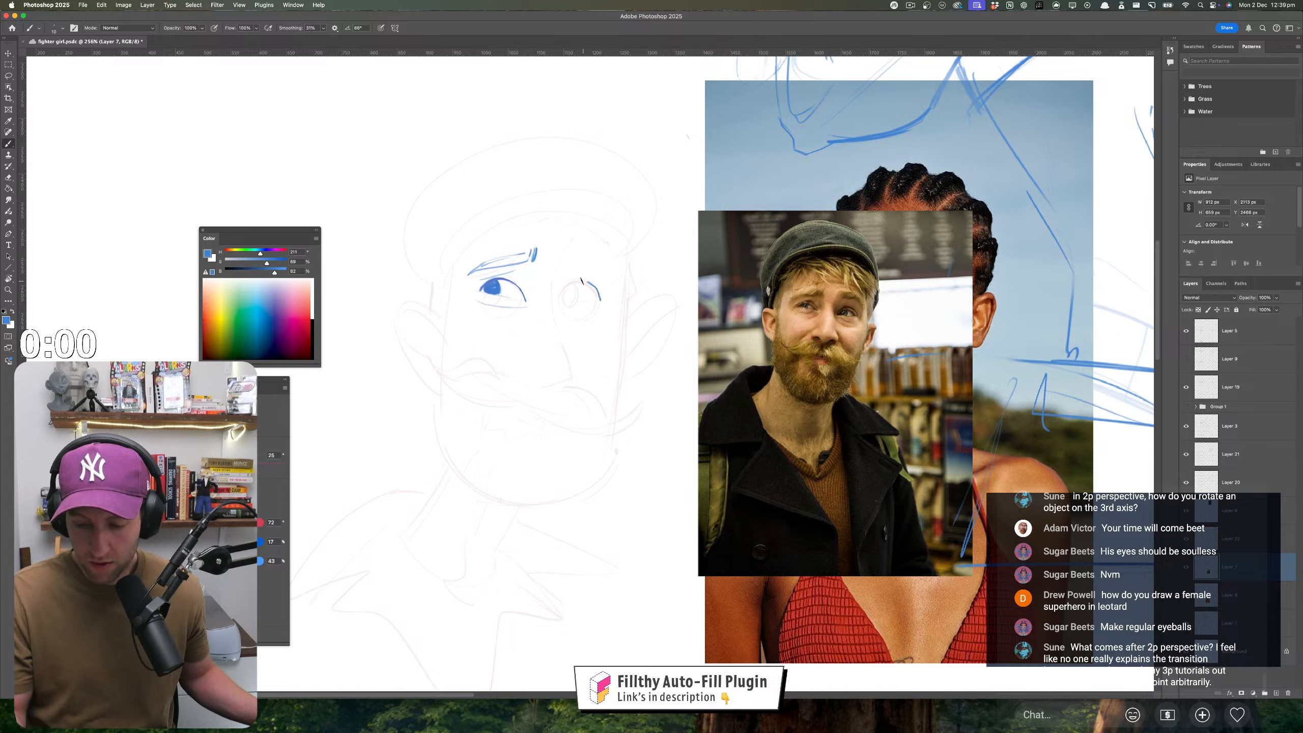
key("super+z")
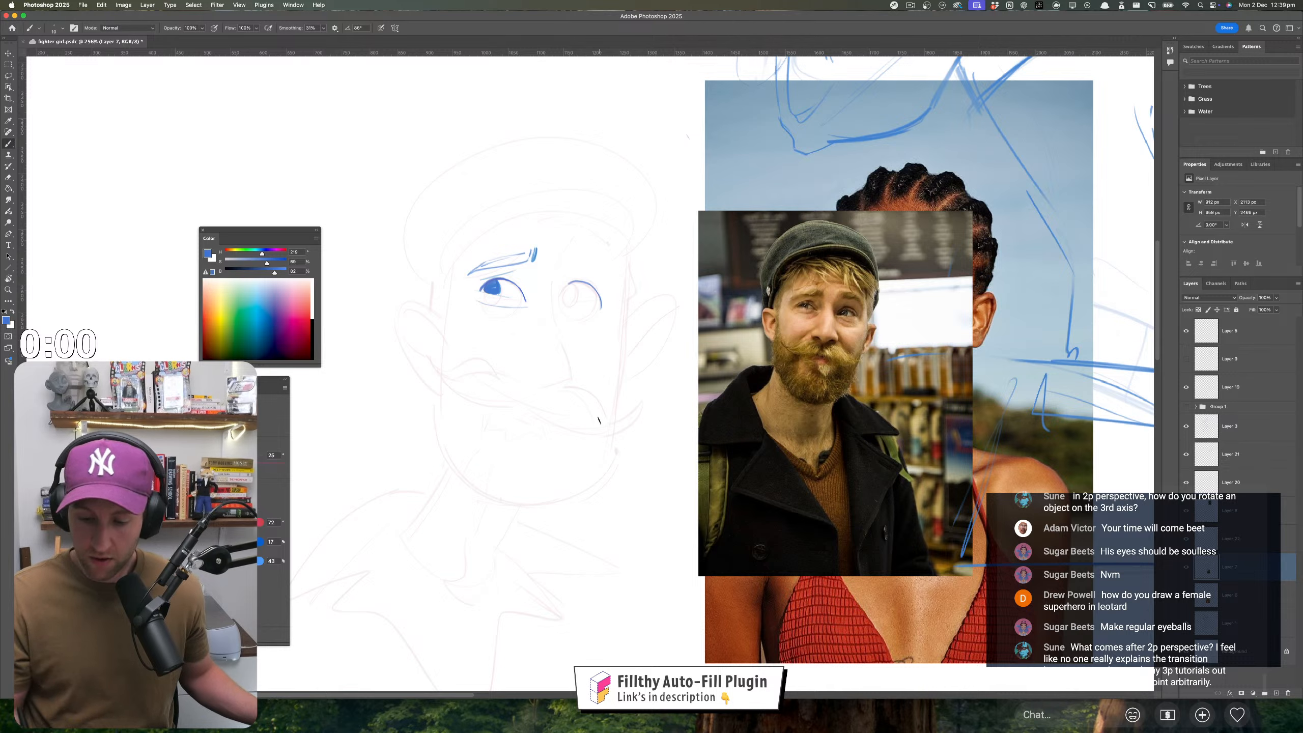
mouse_move(569, 283)
left_mouse_down()
mouse_move(594, 315)
mouse_move(566, 284)
left_mouse_up()
key("super+z")
- Mirror the canvas view and draw the second eye's iris in solid blue under the lid arc, redoing strokes as needed
key("super+shift+h")
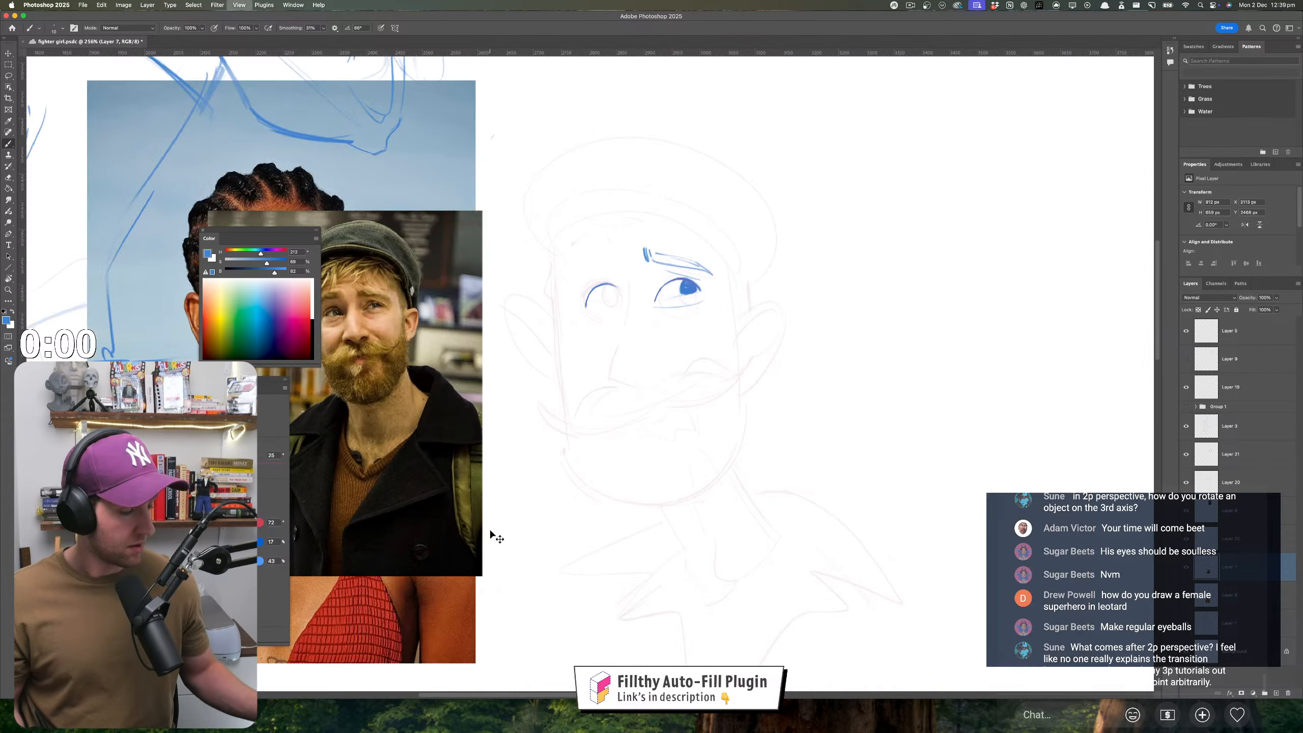
left_click_drag(653, 454, 558, 452)
left_click_drag(514, 288, 516, 299)
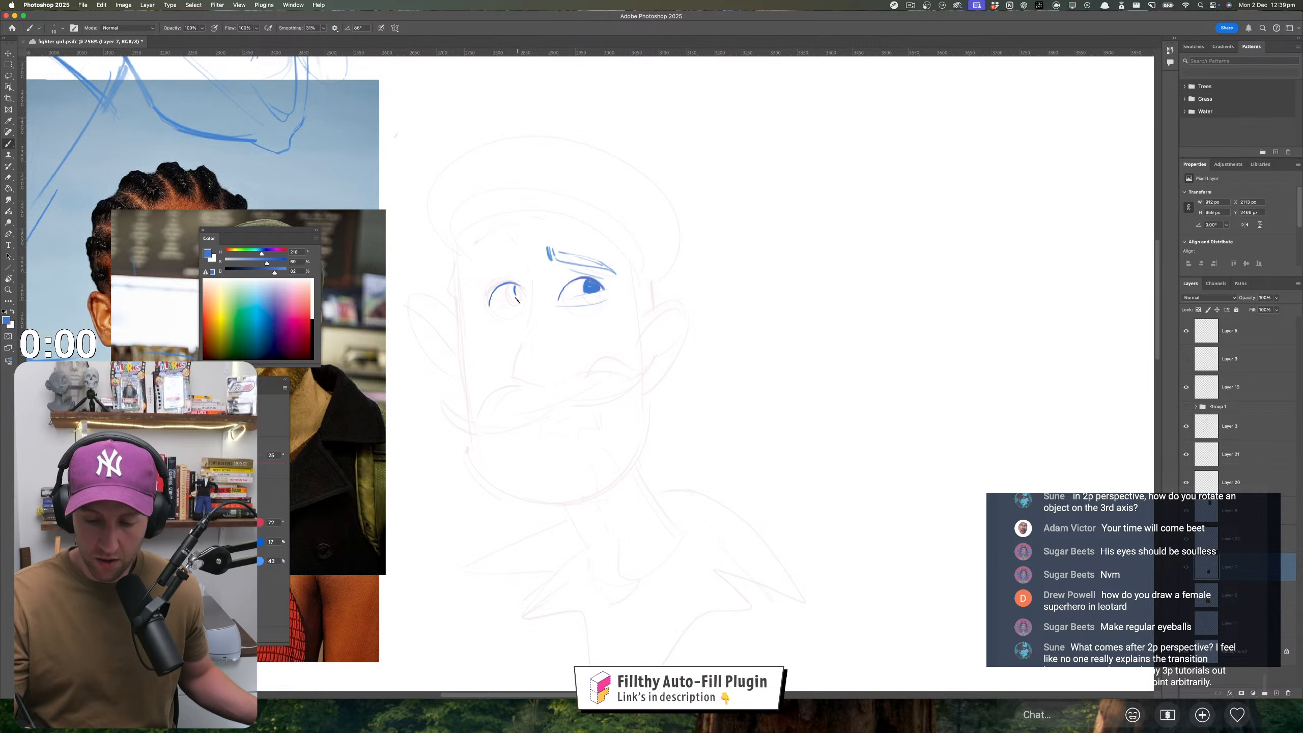
key("super+z")
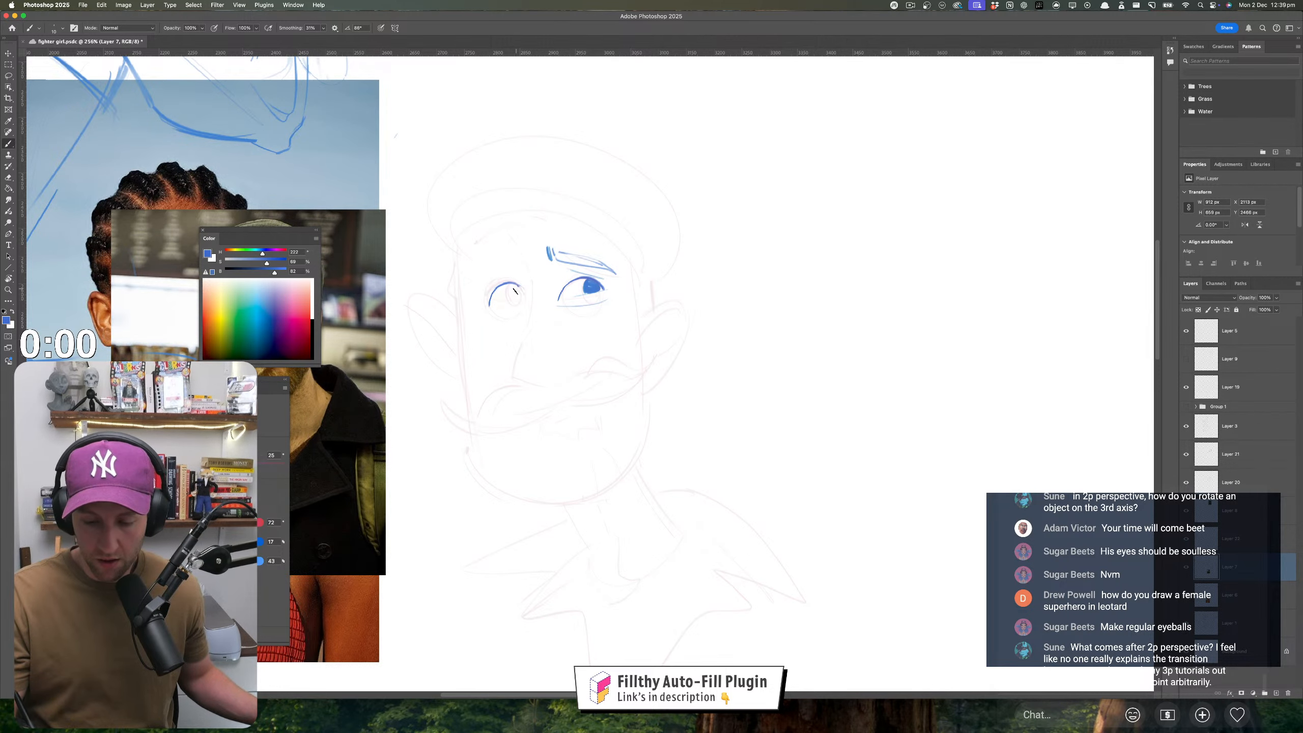
left_click_drag(519, 287, 519, 288)
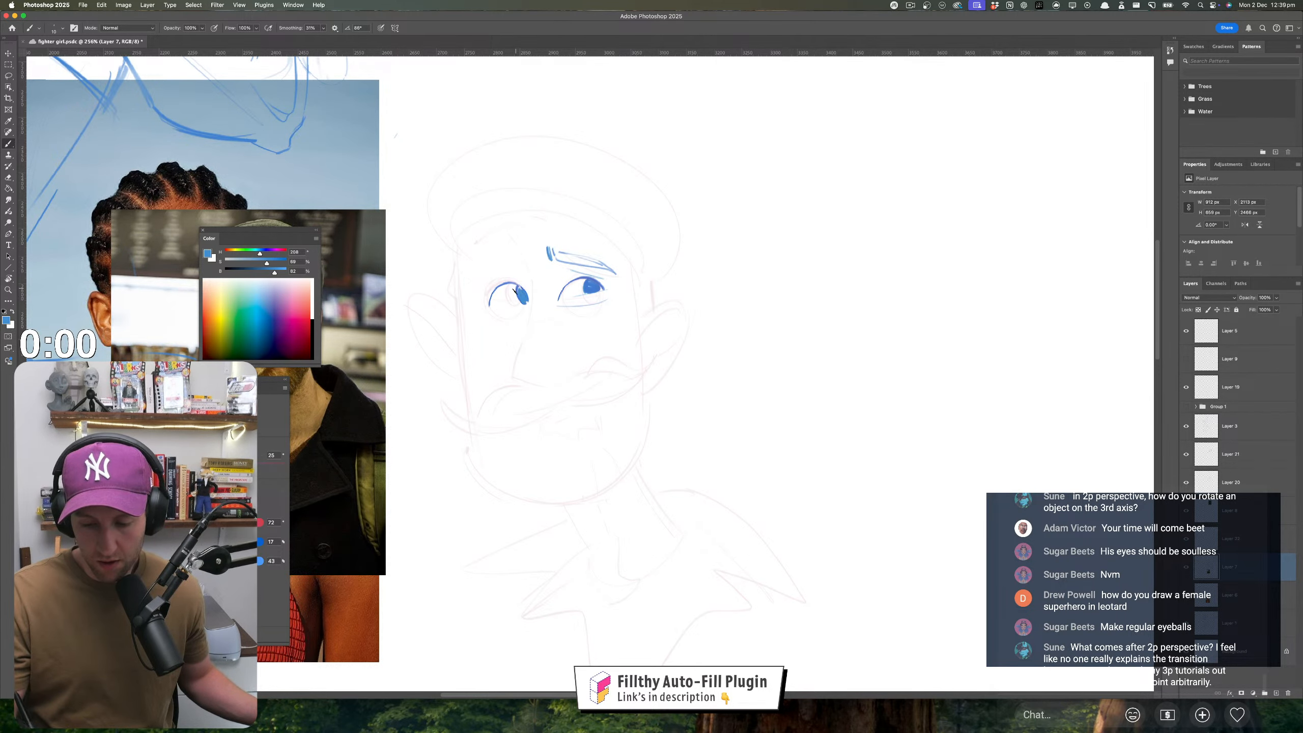
left_click_drag(635, 480, 617, 481)
key("super+z")
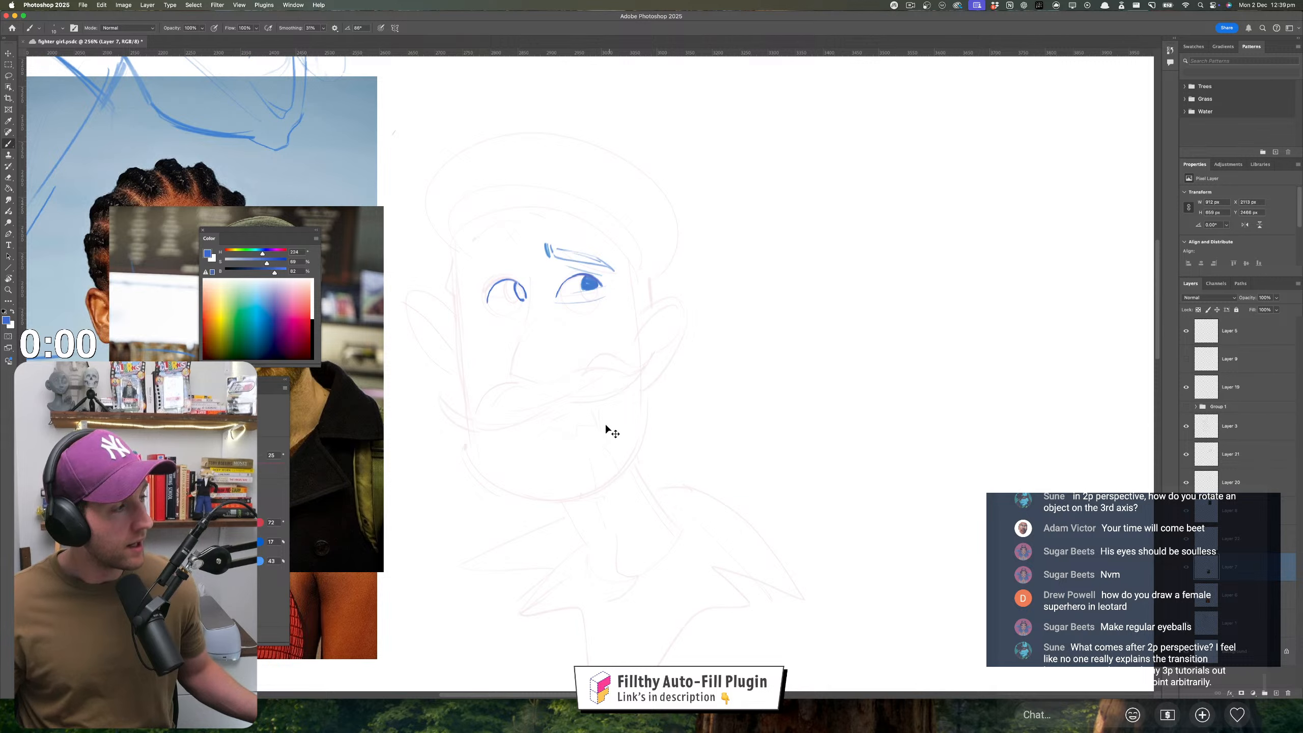
key("super+z")
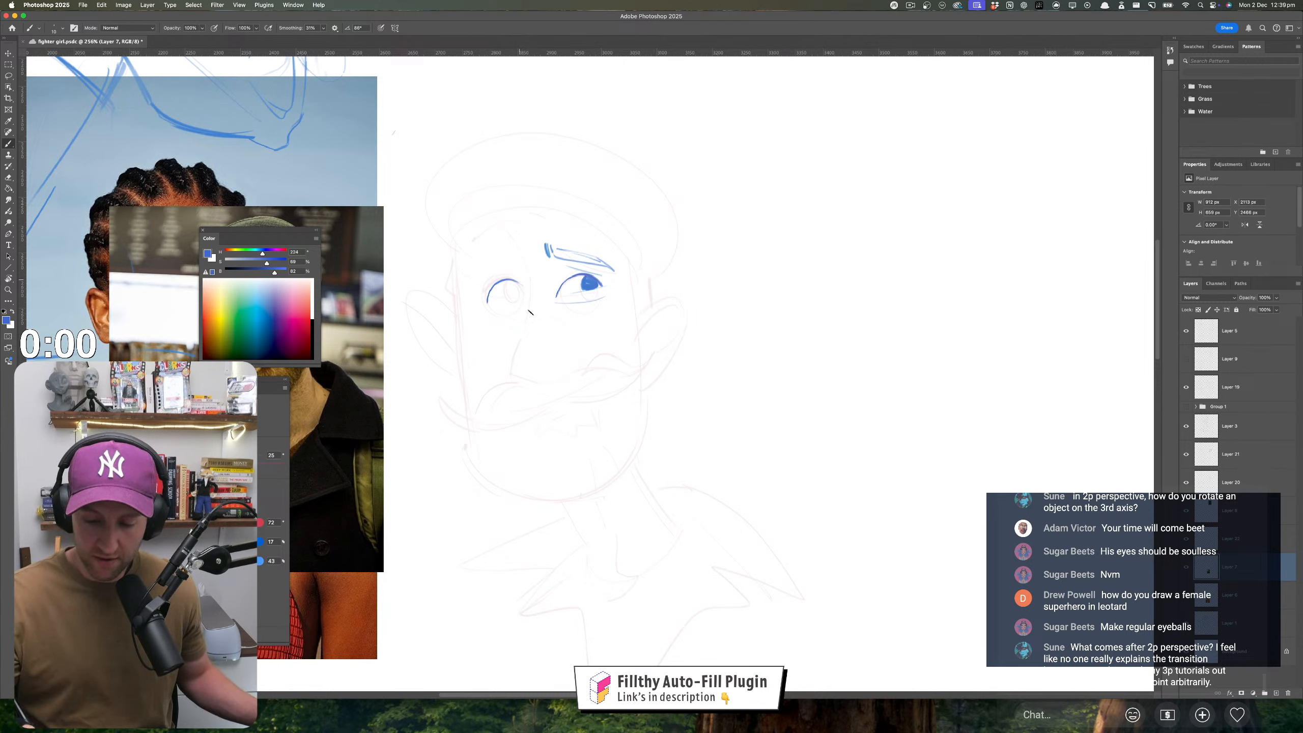
key("super+z")
left_click_drag(516, 262, 528, 303)
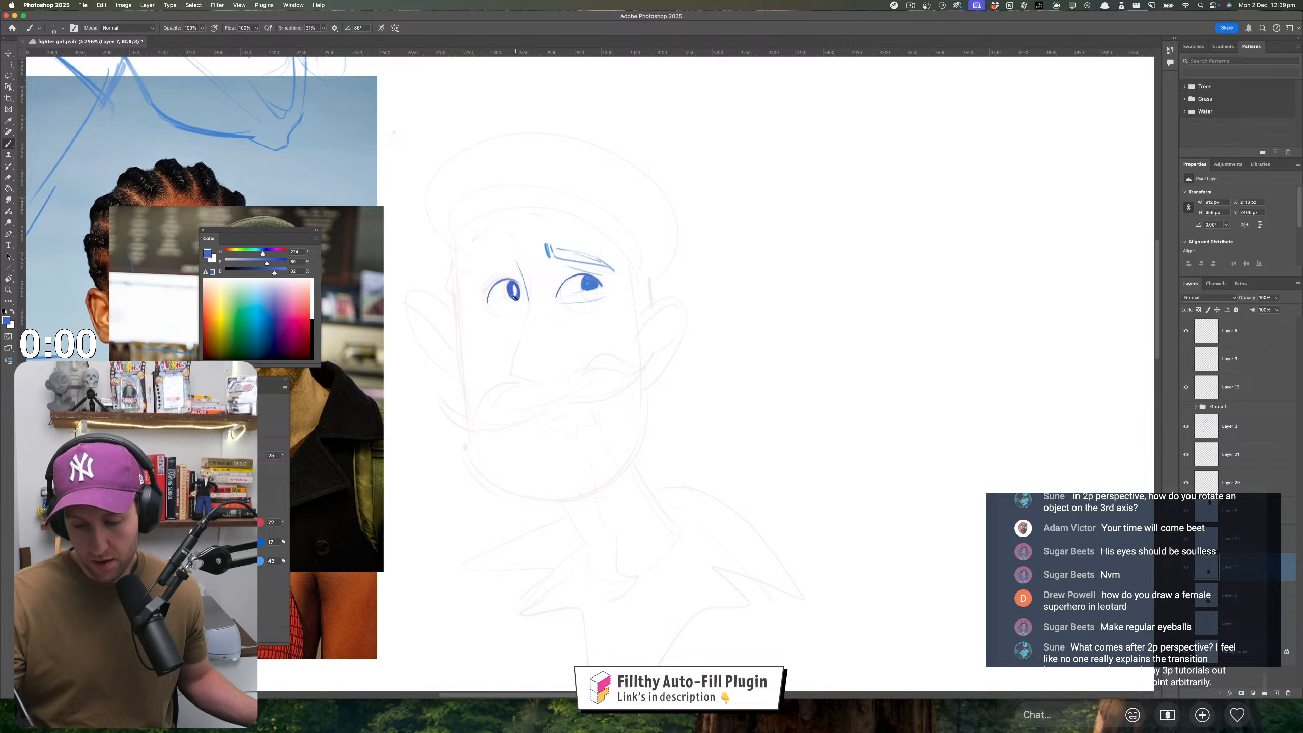
left_click_drag(517, 295, 508, 312)
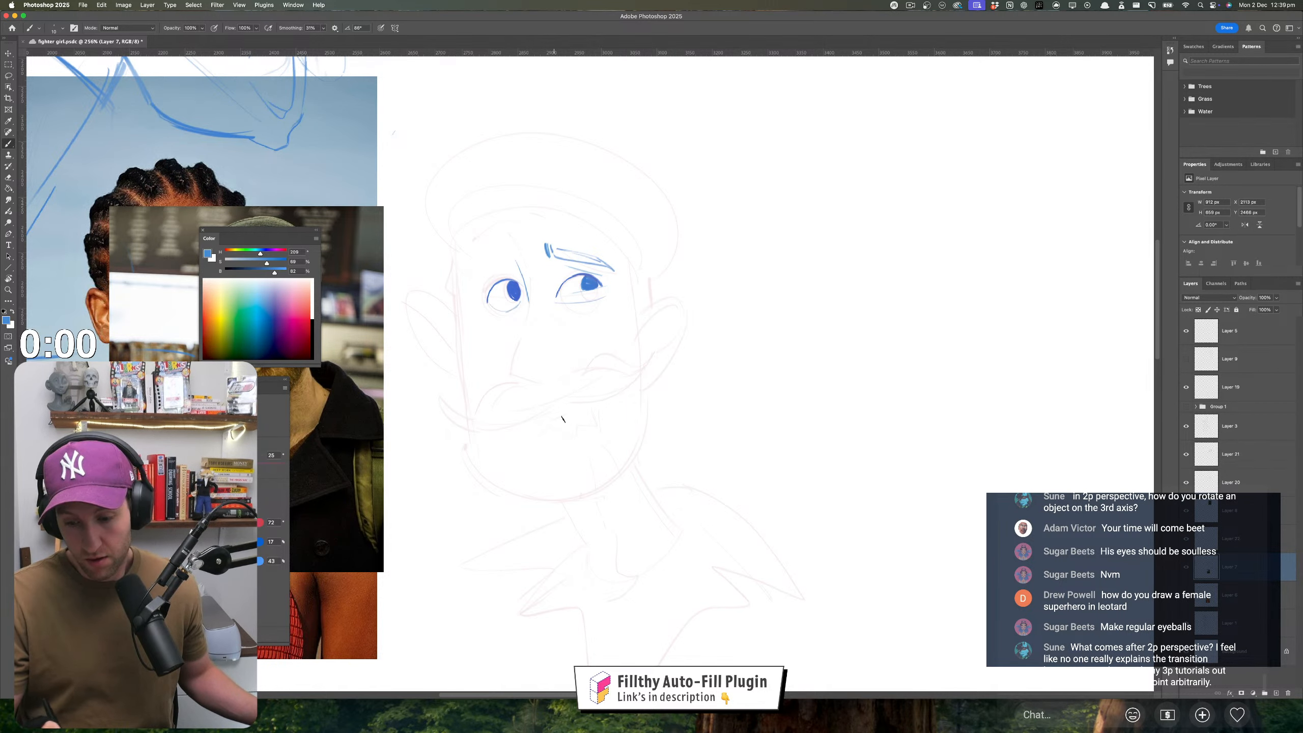
- Draw a thin blue line from the inner brow down beside the second eye, with a small dark mark at its upper end
scroll(577, 384, "up", 2)
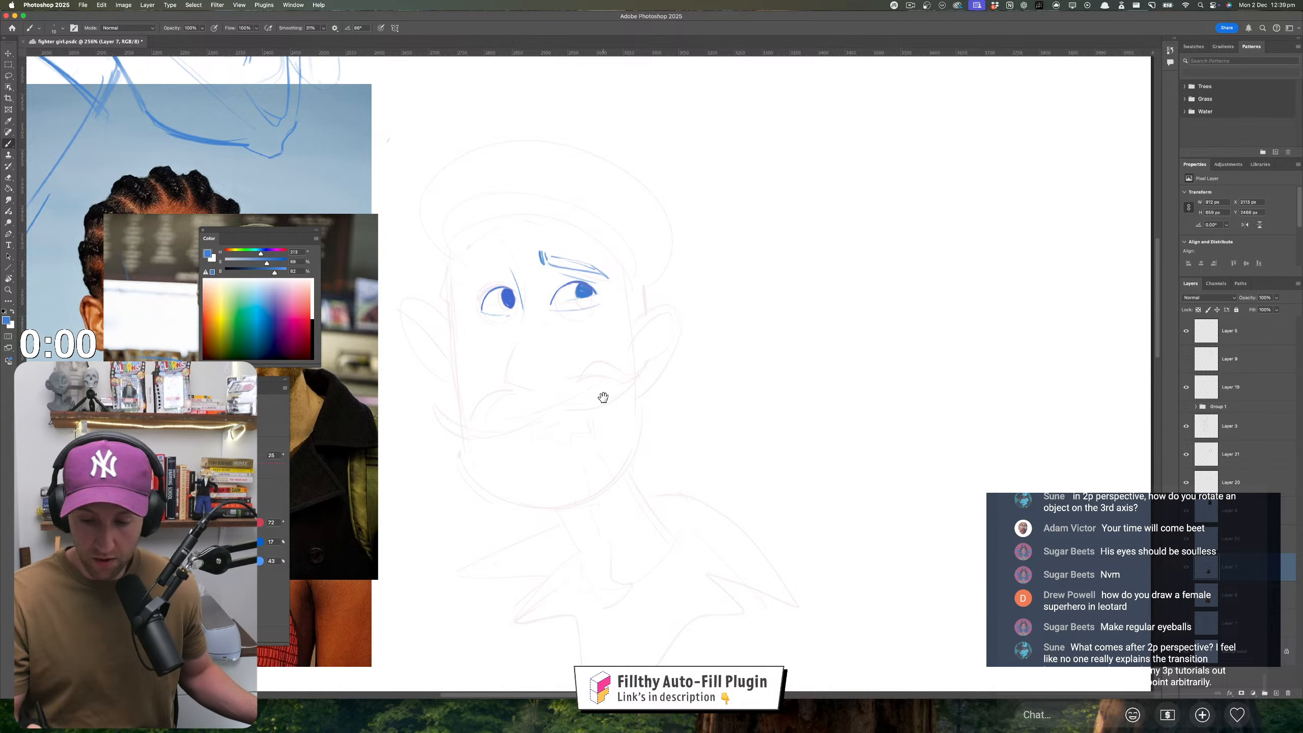
scroll(602, 398, "right", 2)
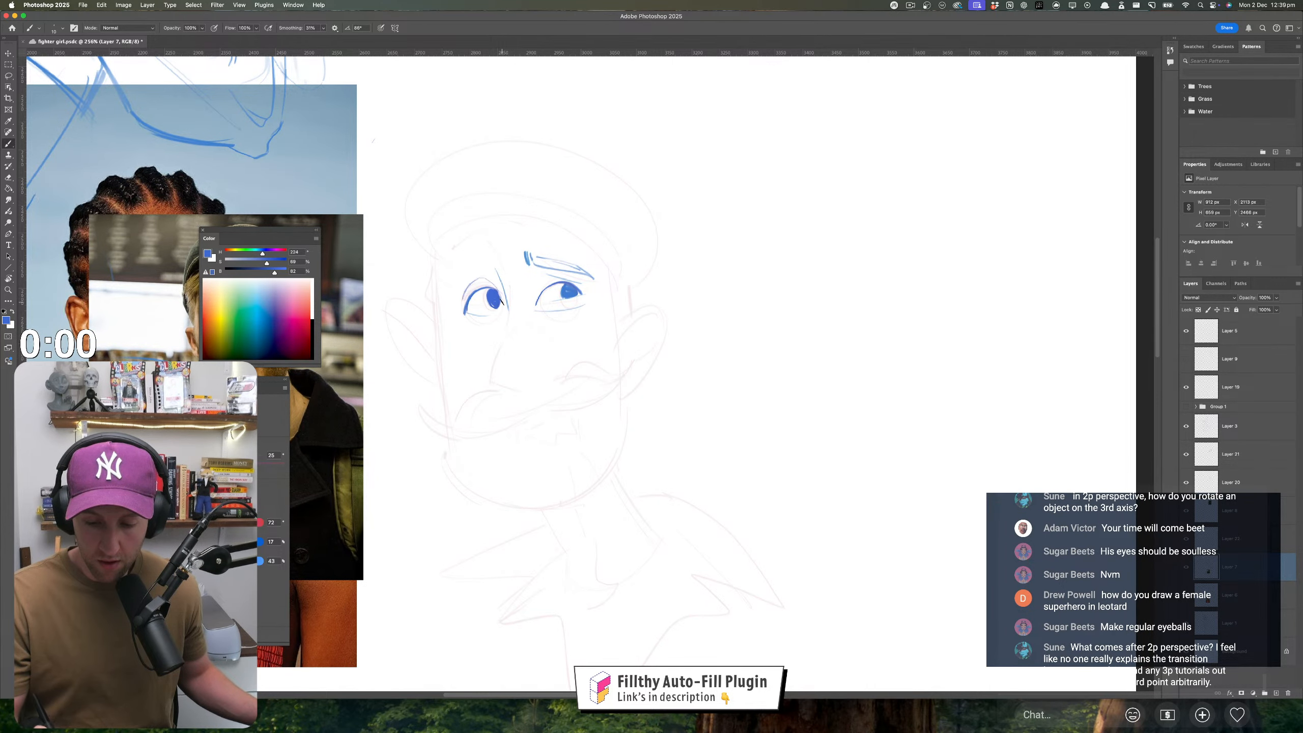
left_click_drag(494, 269, 508, 310)
left_click_drag(483, 243, 490, 257)
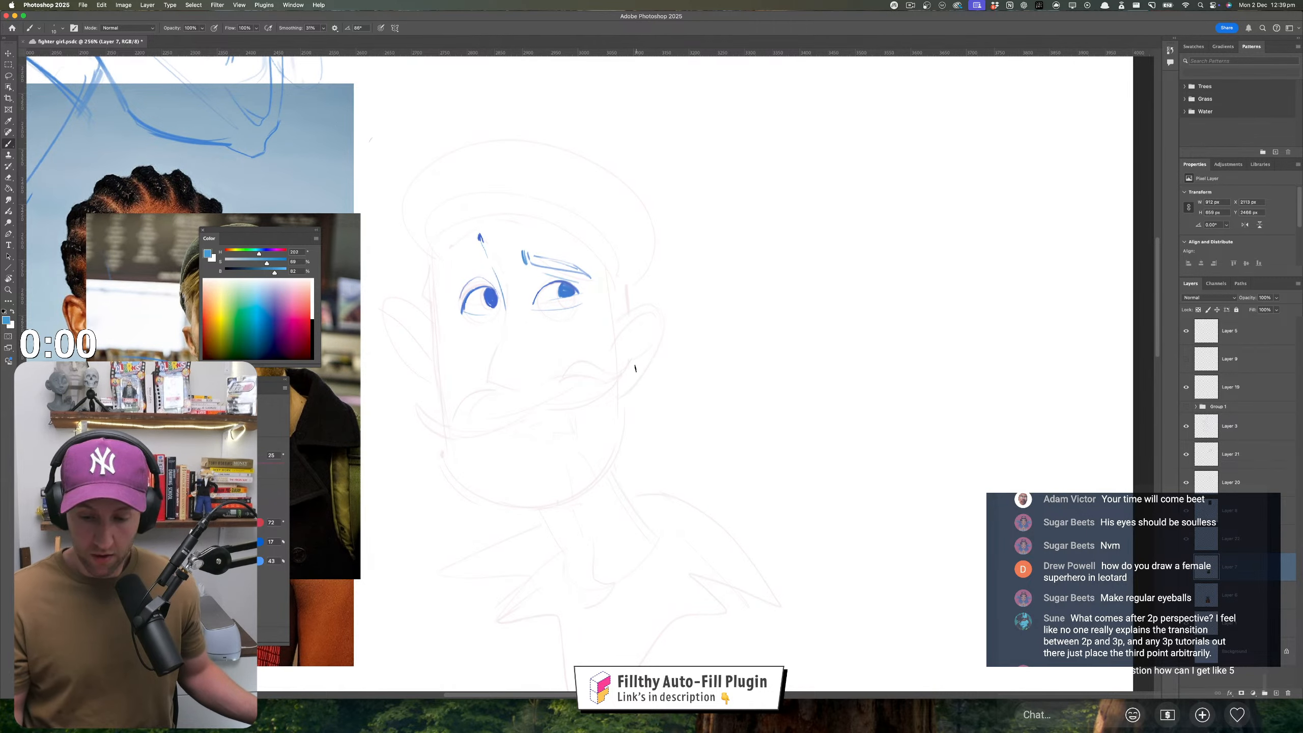
- Draw thin blue bag lines curving beneath both eyes, redoing strokes as needed
scroll(631, 364, "down", 1)
key("z")
left_click_drag(624, 370, 610, 349)
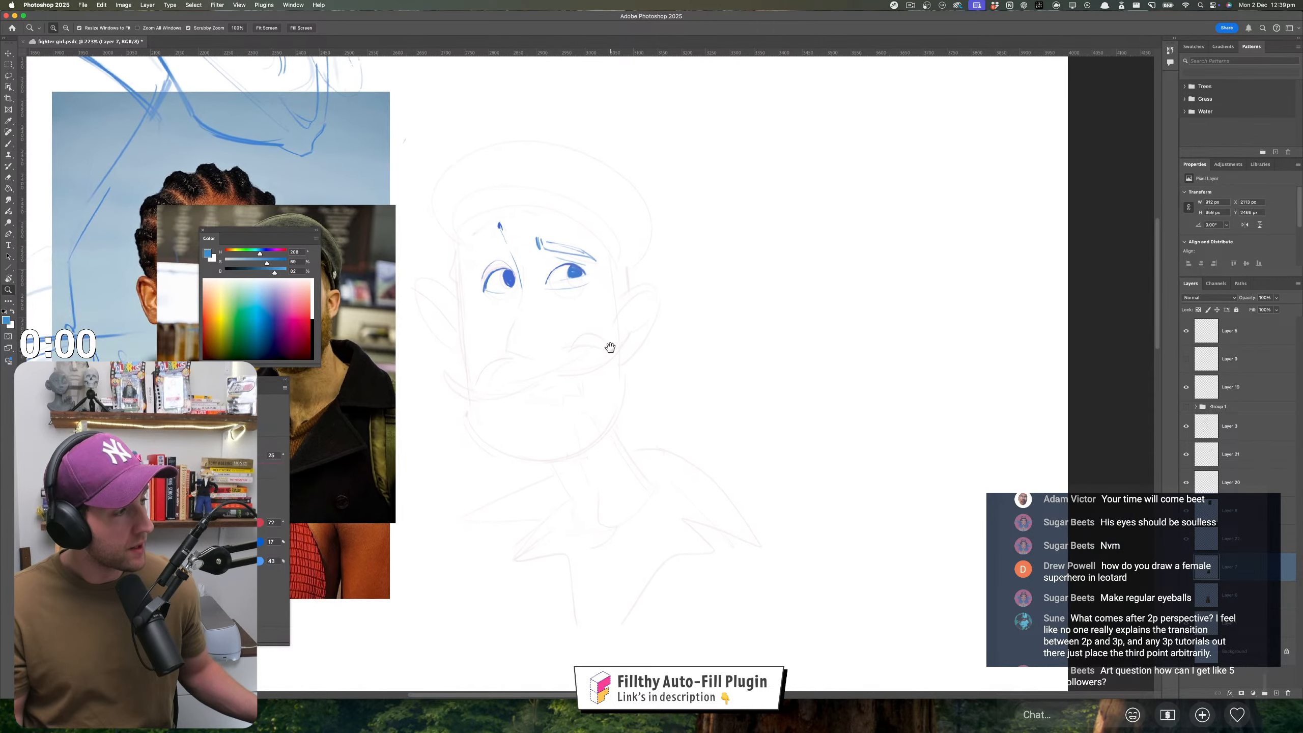
left_click_drag(563, 291, 585, 292)
left_click_drag(499, 295, 470, 318)
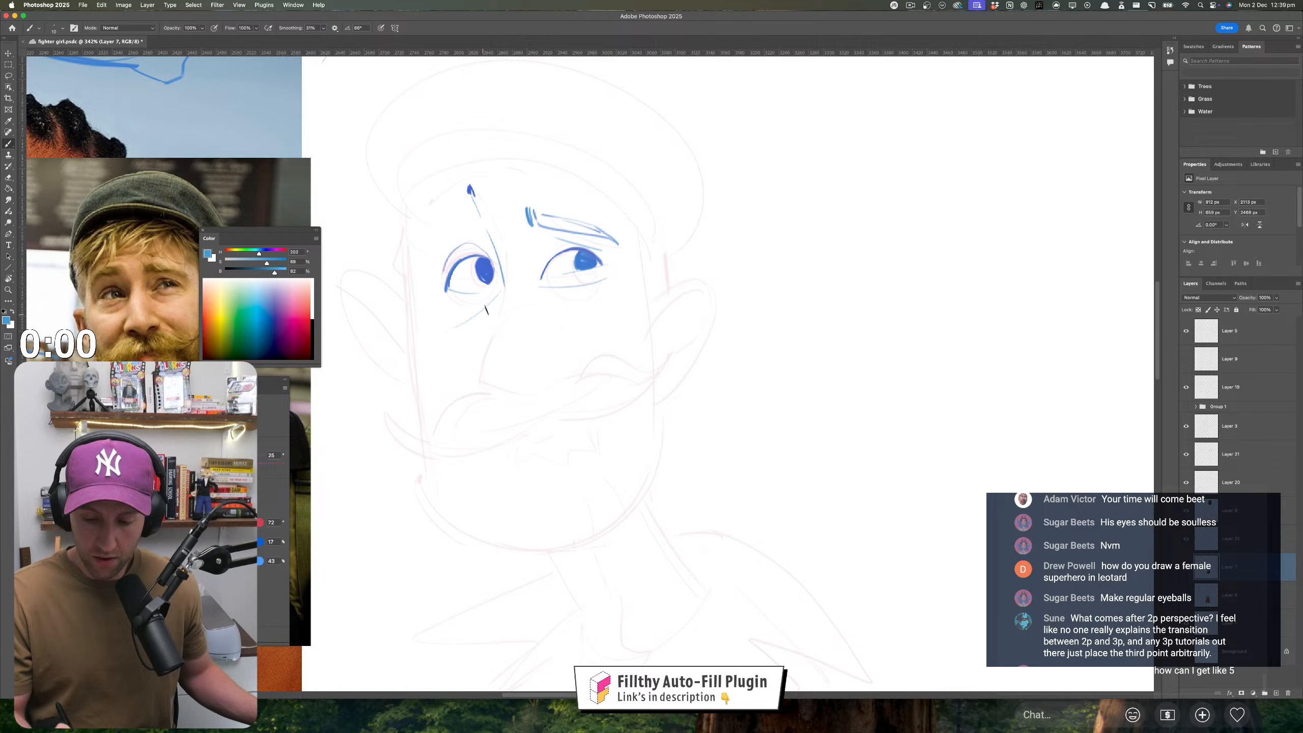
key("ctrl+z")
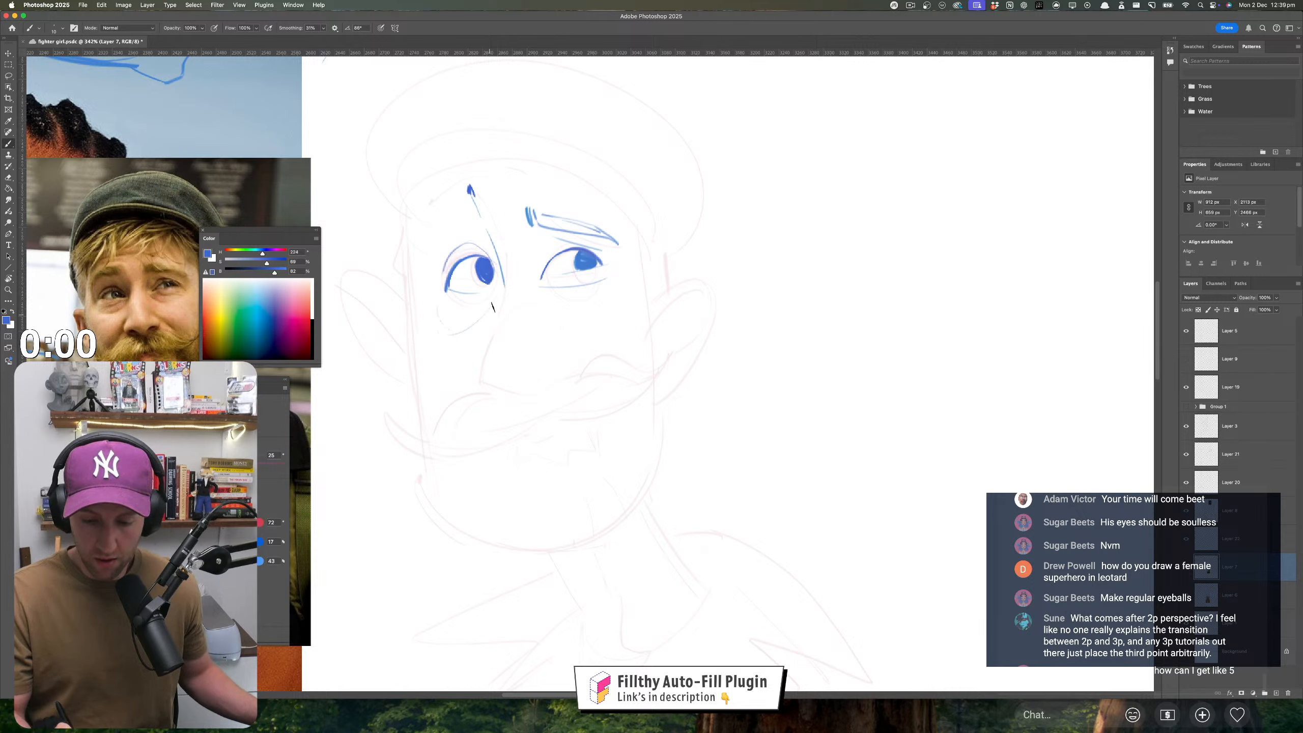
key("super+z")
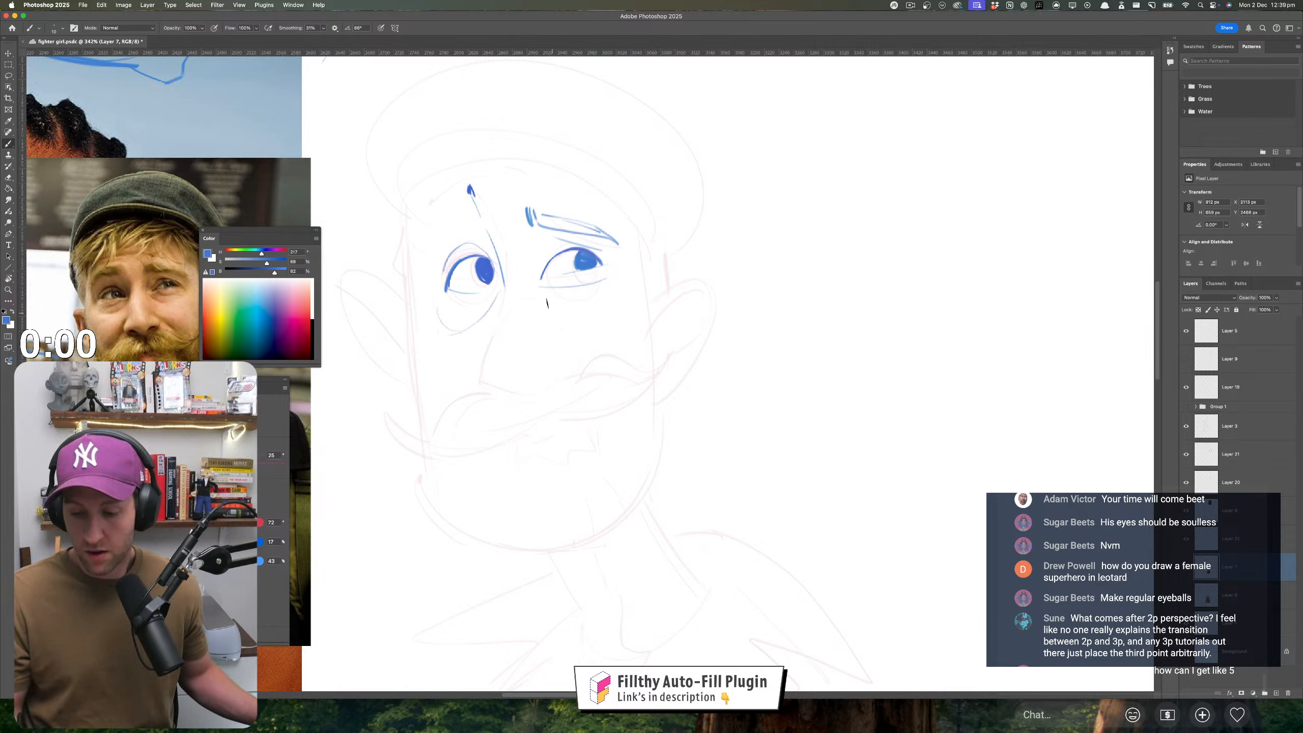
left_click_drag(533, 282, 586, 296)
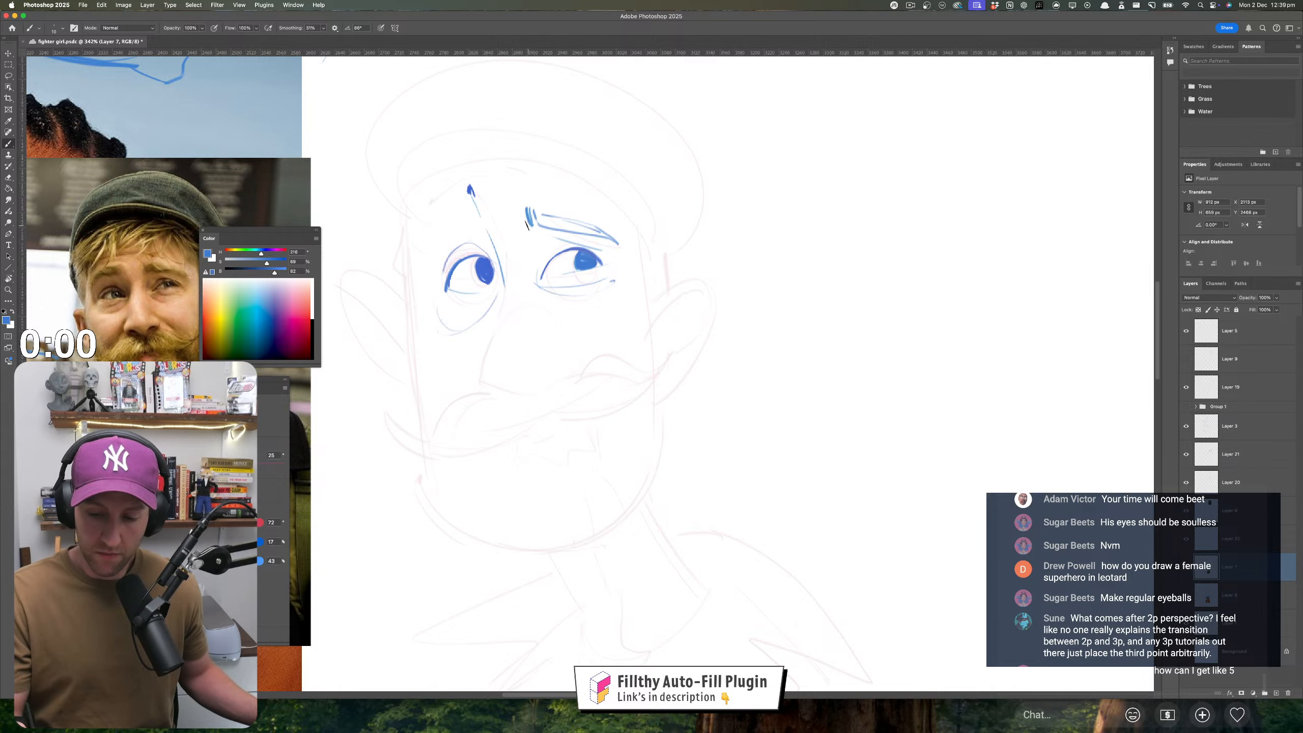
- Hatch the inner end of the first eyebrow and draw the raised second eyebrow as a thick, filled slanted shape in blue
key("super+z")
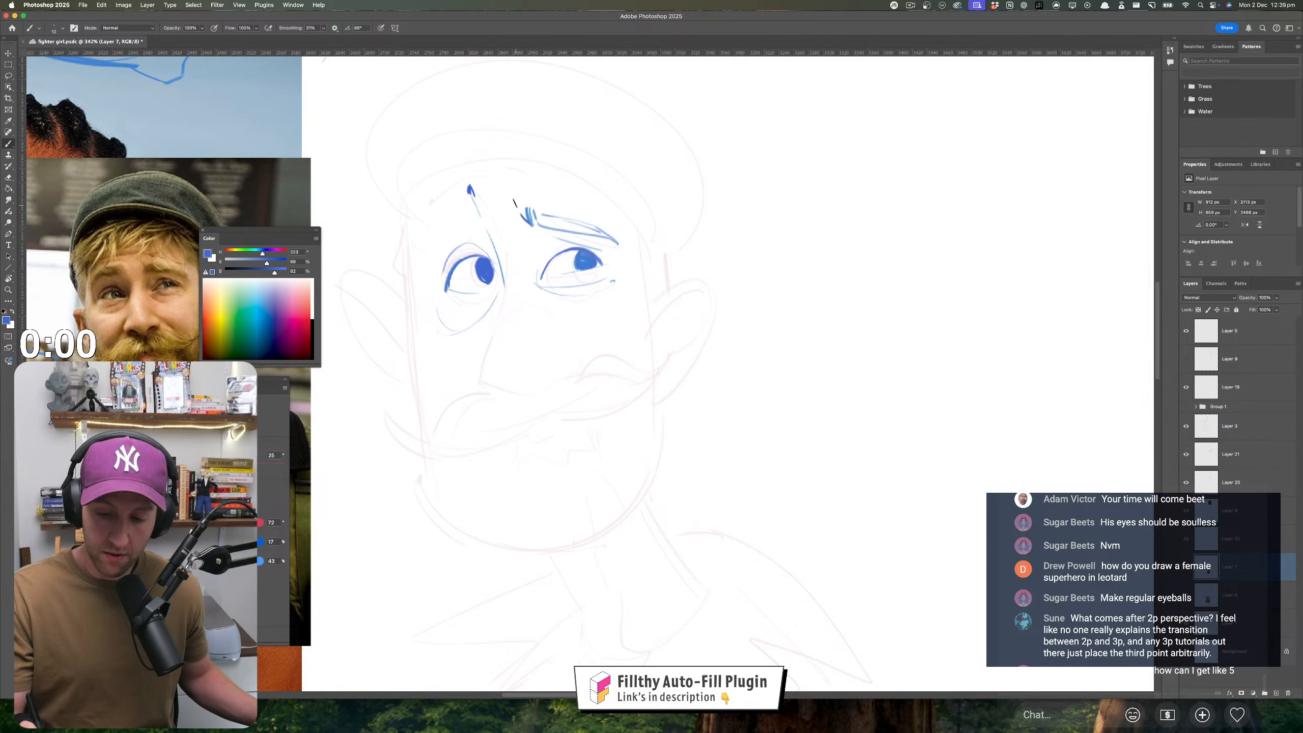
left_click_drag(515, 203, 531, 224)
mouse_move(470, 190)
left_mouse_down()
mouse_move(422, 190)
mouse_move(411, 231)
left_mouse_up()
mouse_move(411, 226)
left_mouse_down()
mouse_move(434, 188)
mouse_move(466, 179)
mouse_move(417, 209)
mouse_move(459, 178)
mouse_move(436, 185)
mouse_move(406, 239)
mouse_move(428, 185)
mouse_move(406, 215)
left_mouse_up()
left_click(468, 181, "alt")
scroll(604, 439, "right", 1)
key("super+z")
key("super+z")
key("super+z")
key("super+z")
mouse_move(407, 215)
left_mouse_down()
mouse_move(460, 179)
mouse_move(403, 228)
mouse_move(456, 182)
mouse_move(445, 191)
left_mouse_up()
key("super+z")
- Draw the two nostrils as slim slanted blue ovals just above the moustache guide
mouse_move(713, 455)
left_mouse_down()
mouse_move(689, 456)
mouse_move(721, 439)
mouse_move(700, 451)
mouse_move(602, 355)
mouse_move(646, 362)
left_mouse_up()
key("b")
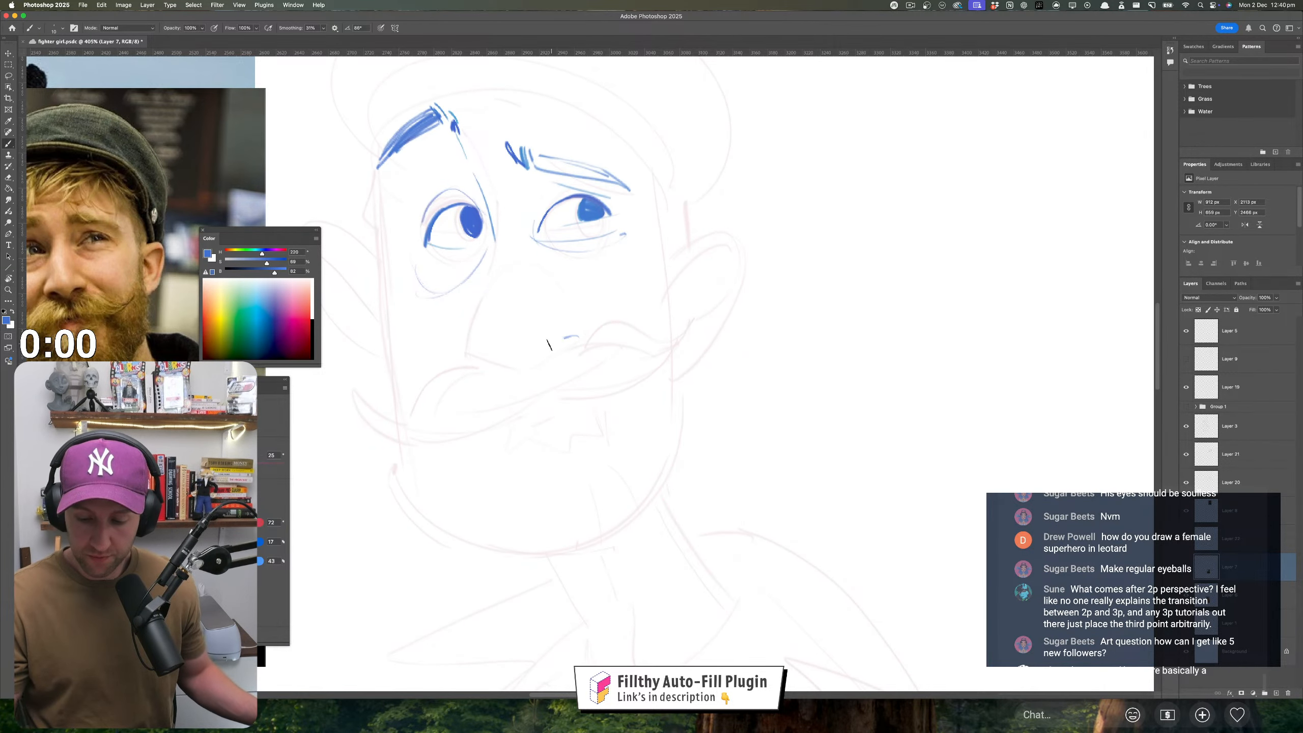
left_click_drag(557, 352, 491, 358)
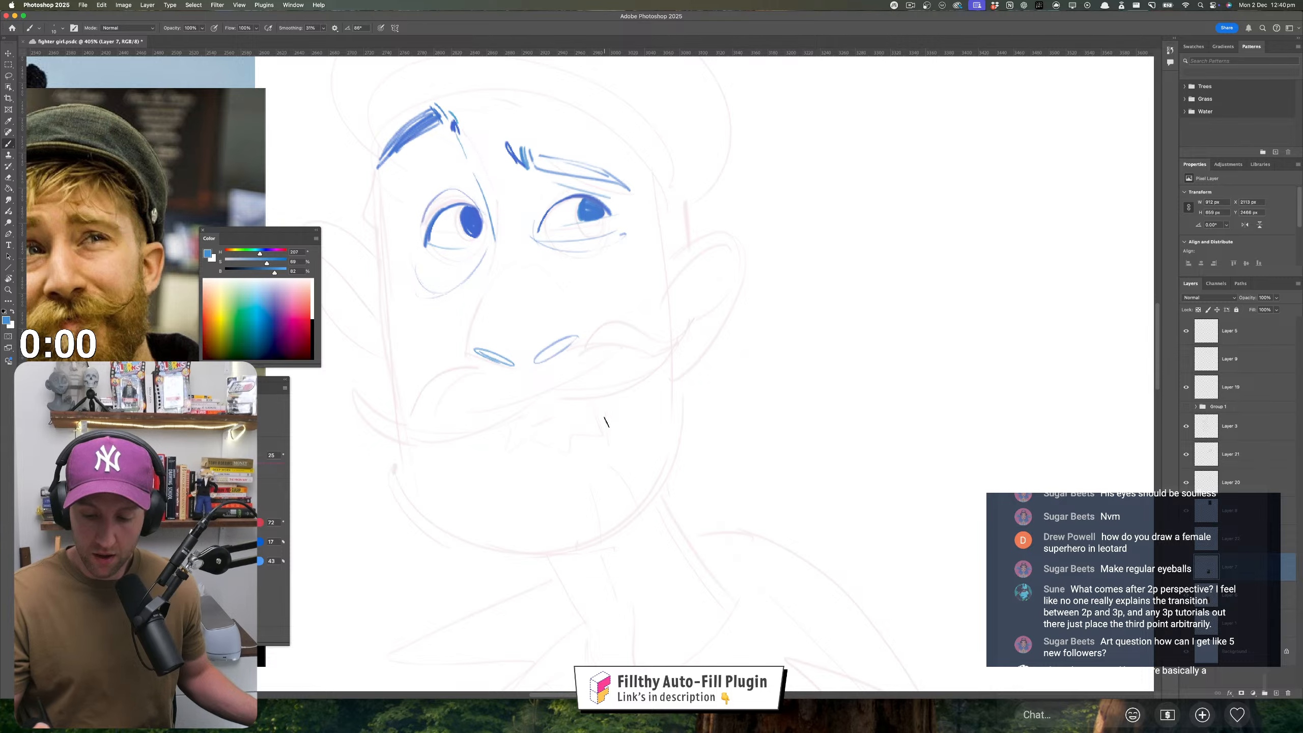
- Move the floating Color panel off the bearded man's photo to the blank canvas beside the chin
key("z")
mouse_move(605, 422)
left_mouse_down()
mouse_move(595, 383)
mouse_move(624, 381)
left_mouse_up()
key("b")
left_click_drag(290, 234, 434, 531)
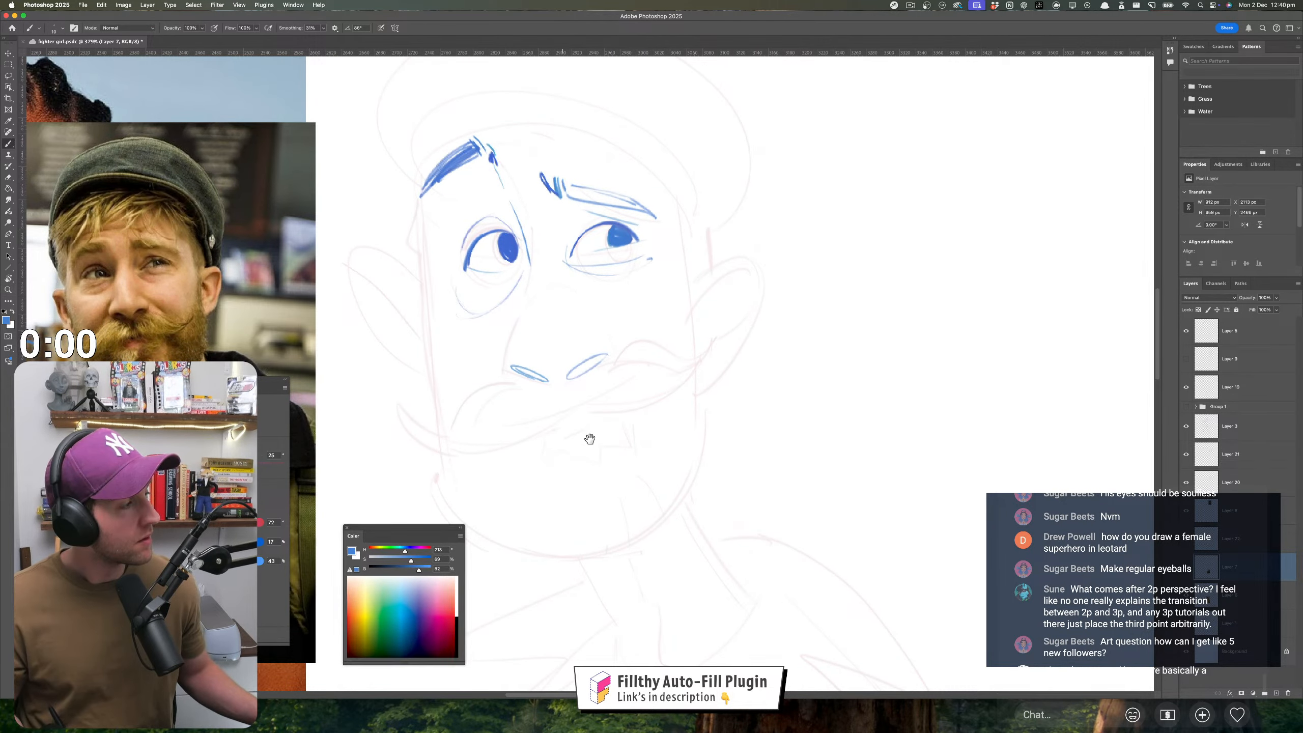
mouse_move(590, 436)
left_mouse_down()
mouse_move(637, 425)
mouse_move(620, 401)
left_mouse_up()
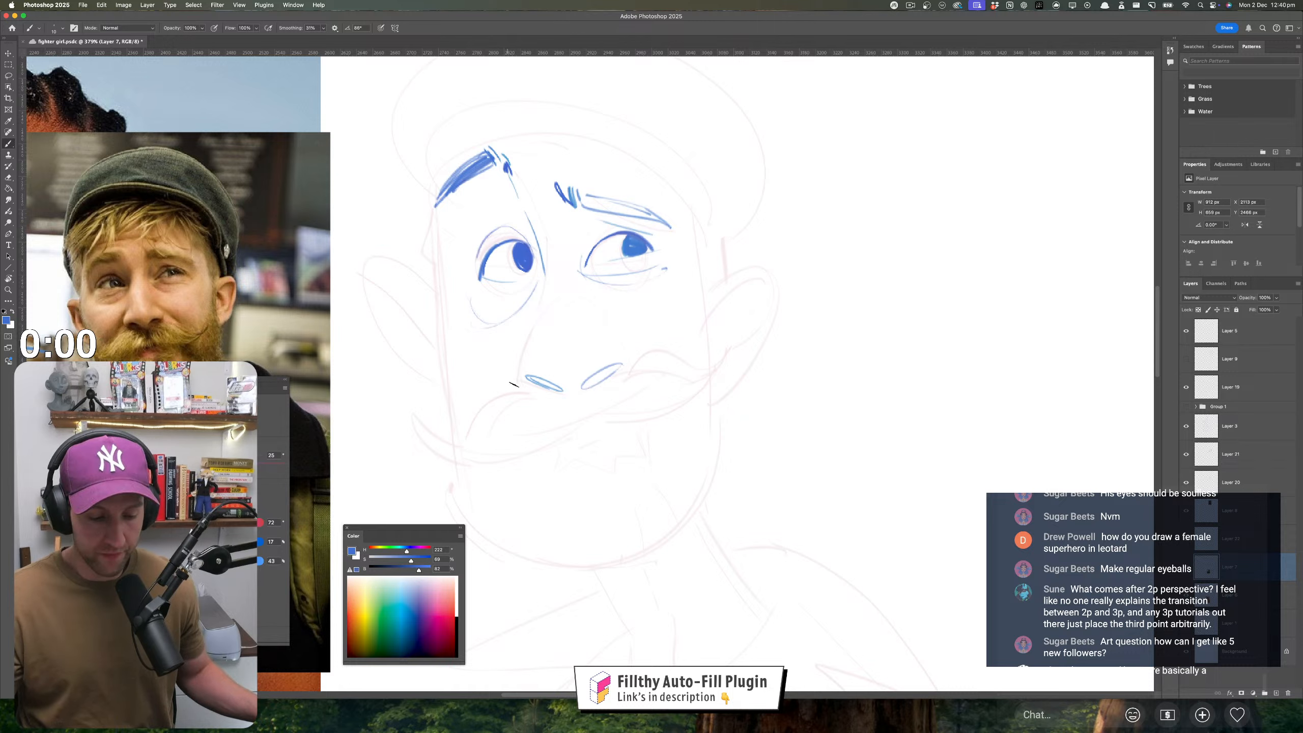
- Draw the blue side contours of the nose around both nostrils, redoing strokes as needed
mouse_move(536, 328)
left_mouse_down()
mouse_move(506, 375)
mouse_move(563, 394)
left_mouse_up()
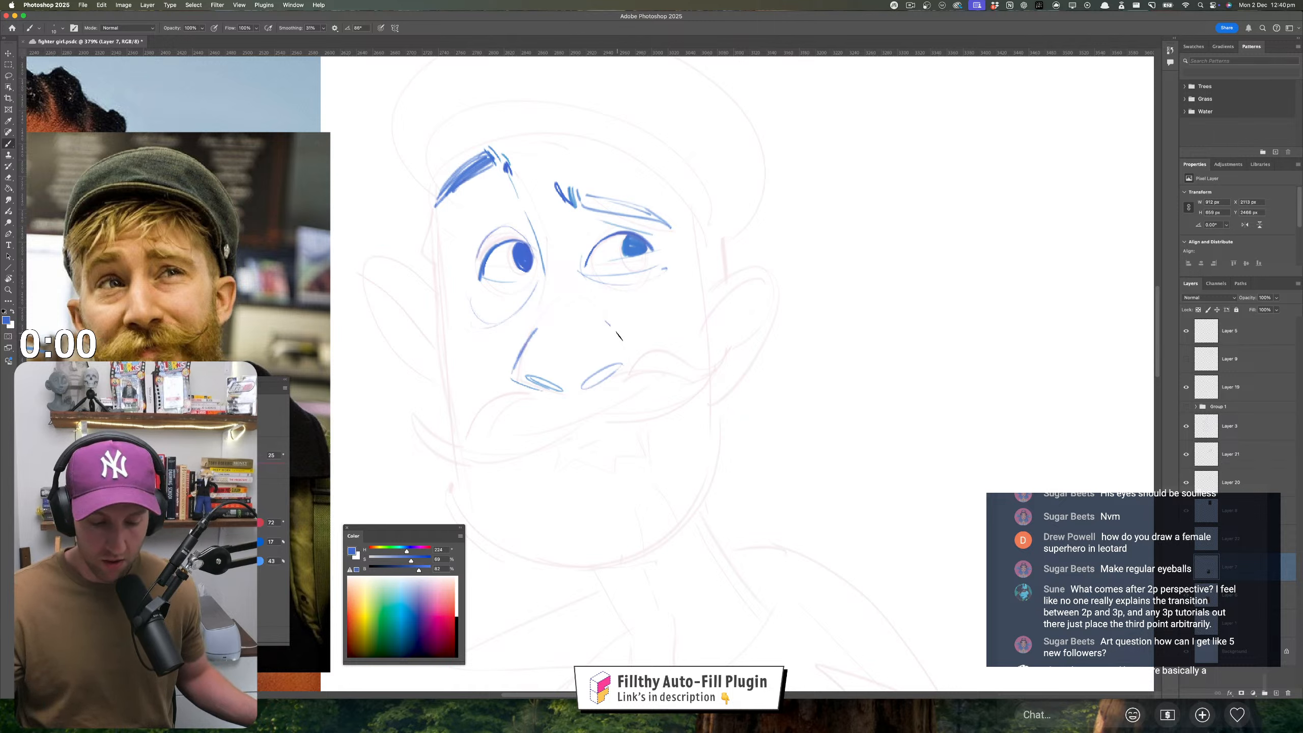
mouse_move(606, 322)
left_mouse_down()
mouse_move(615, 380)
mouse_move(512, 376)
mouse_move(589, 362)
left_mouse_up()
key("super+z")
key("super+z")
key("super+z")
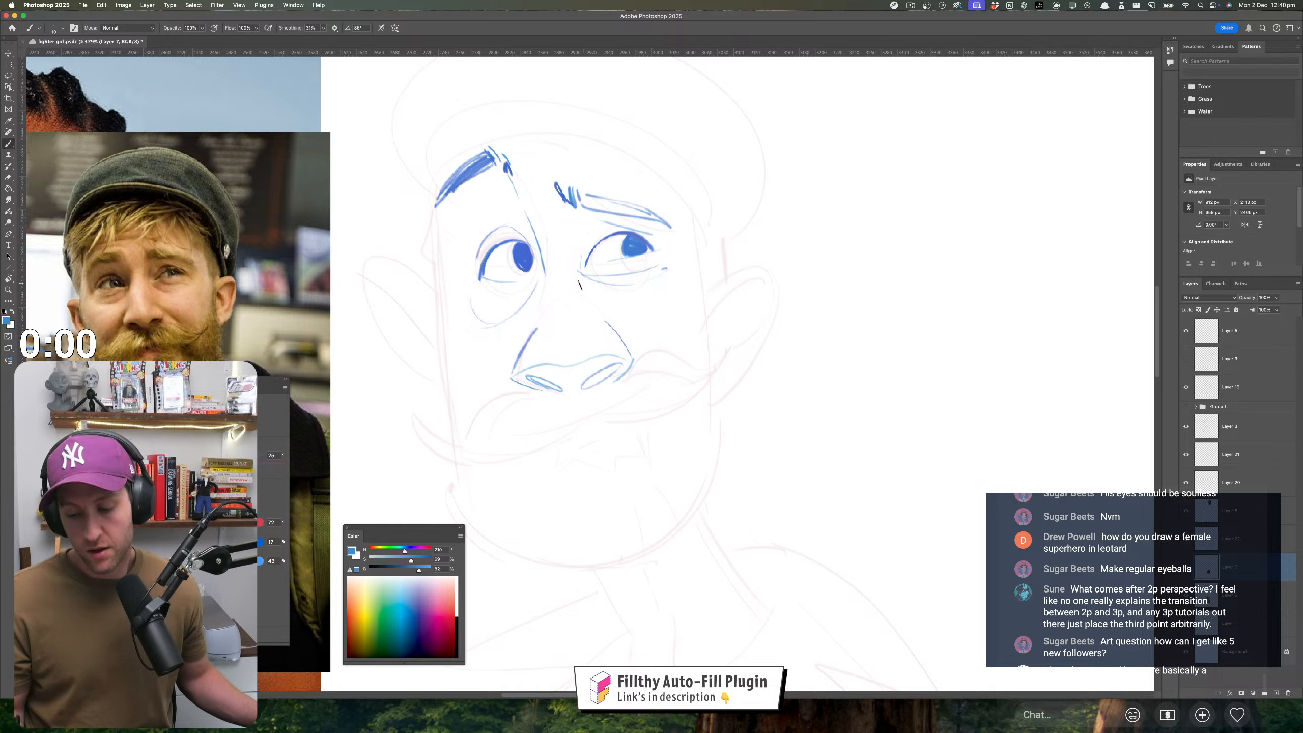
- Refine the base of the nose, darkening the nostrils and adding short marks beneath it
left_click_drag(562, 308, 559, 319)
key("super+z")
key("super+z")
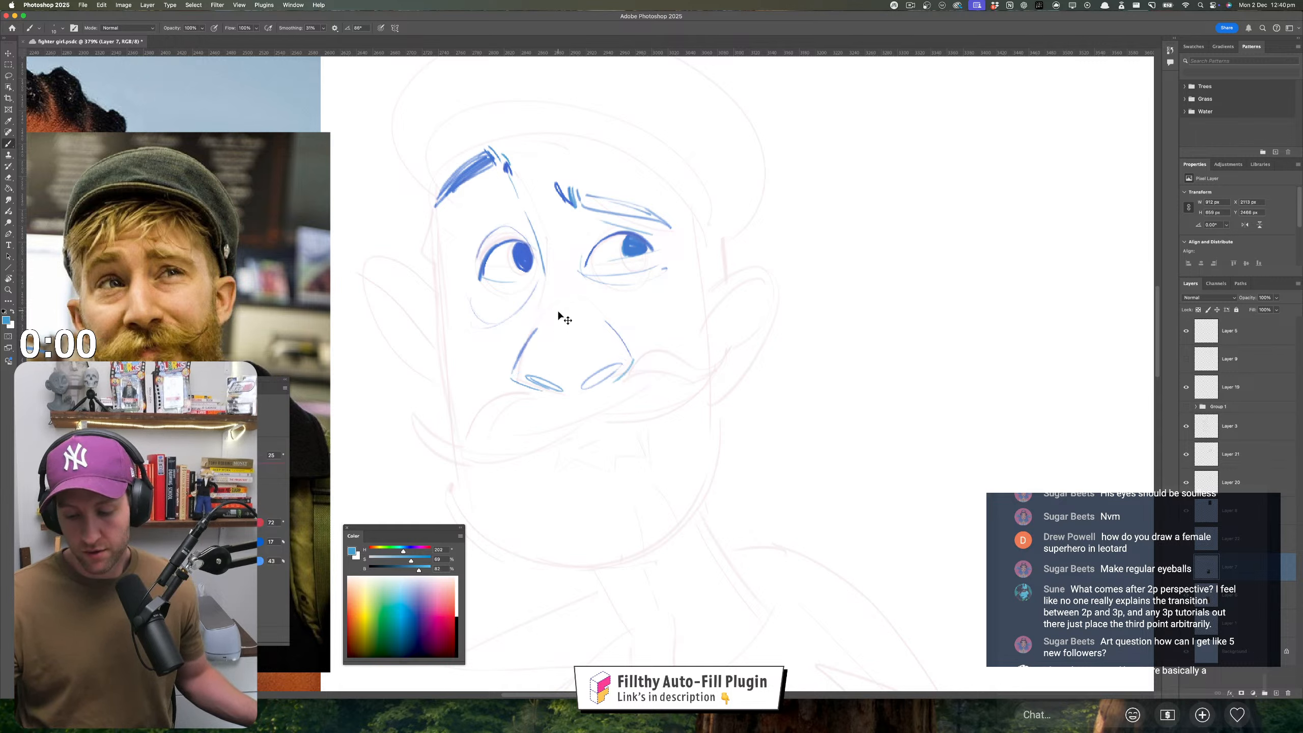
key("super+shift+z")
key("super+z")
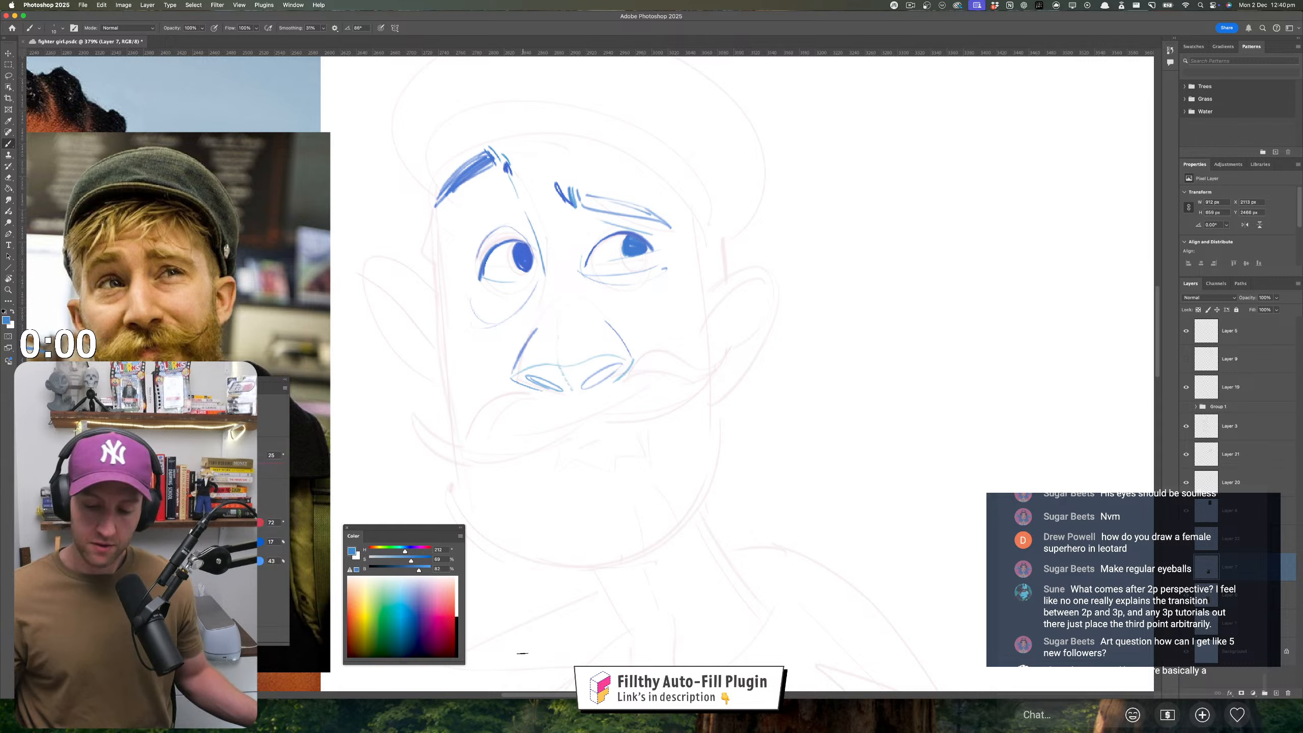
left_click_drag(592, 378, 626, 364)
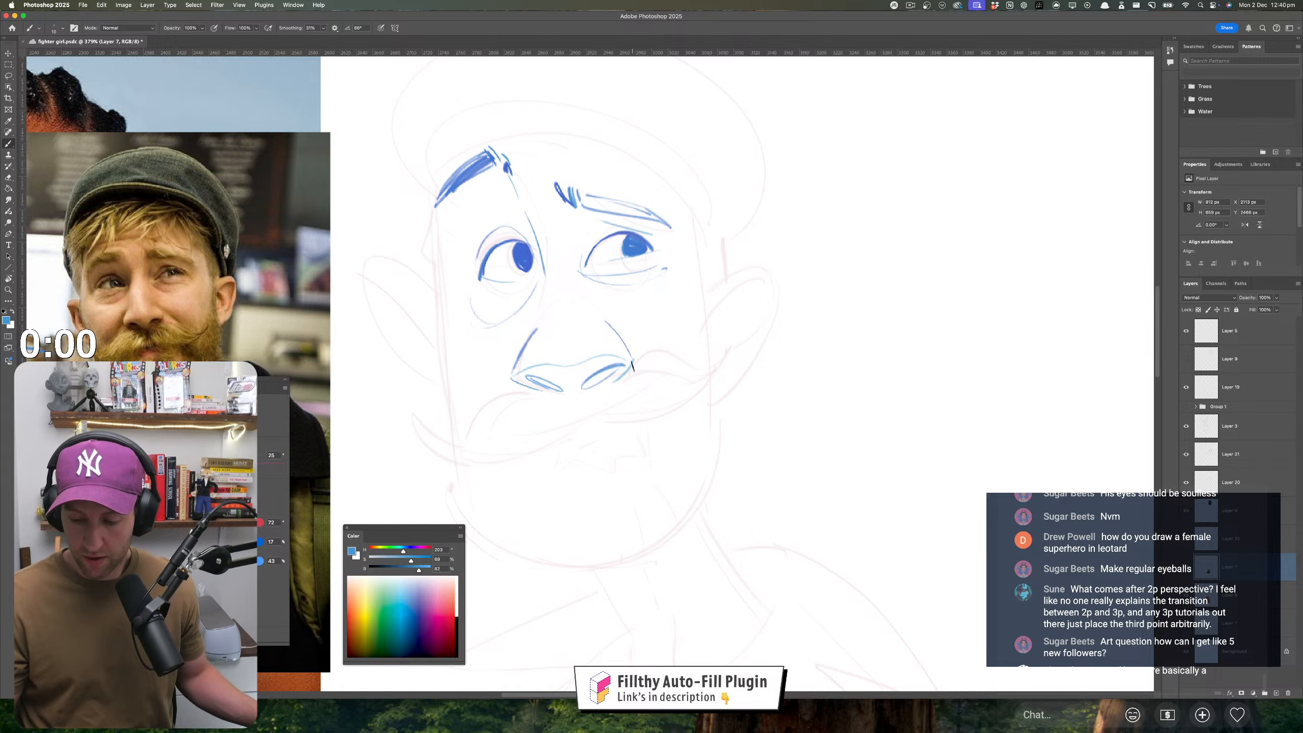
mouse_move(530, 378)
left_mouse_down()
mouse_move(574, 401)
mouse_move(629, 381)
left_mouse_up()
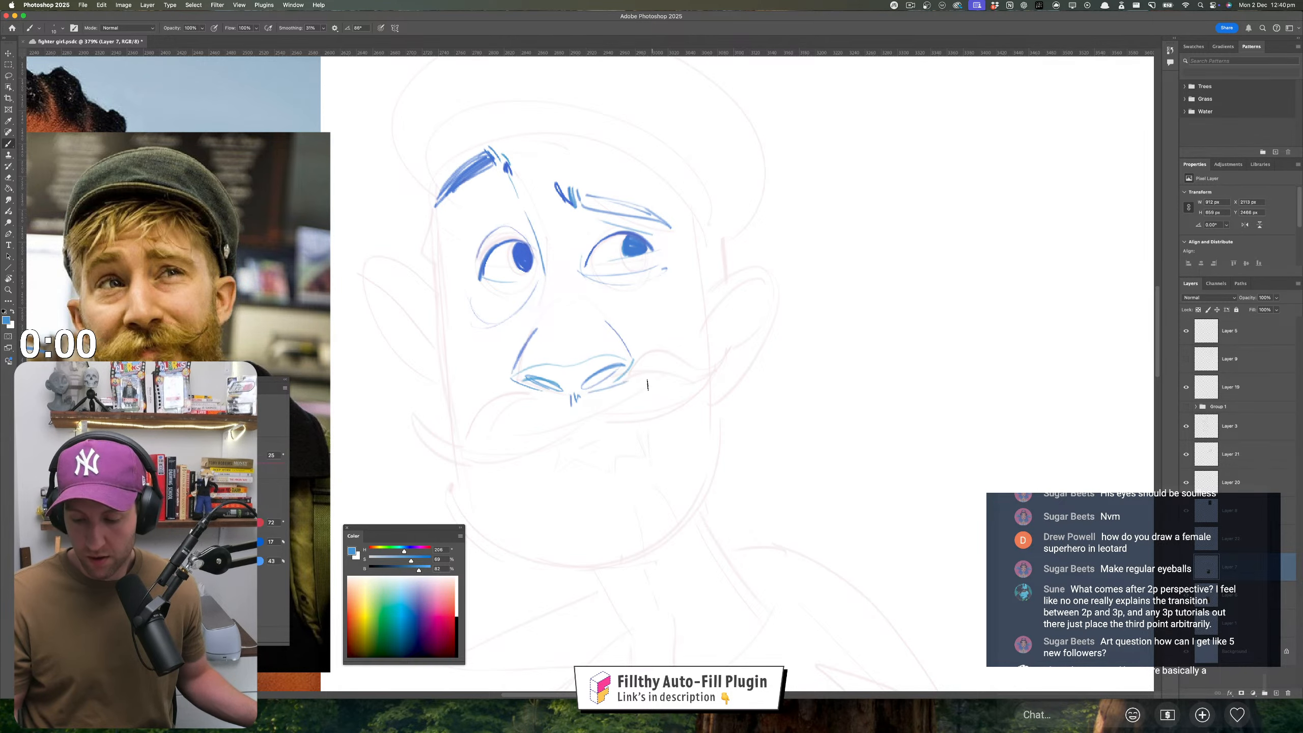
- Mirror the canvas view and draw the blue face contour from the outer end of the raised eyebrow down to the moustache
mouse_move(598, 453)
left_mouse_down()
mouse_move(588, 474)
mouse_move(570, 469)
left_mouse_up()
left_click_drag(580, 377, 691, 391)
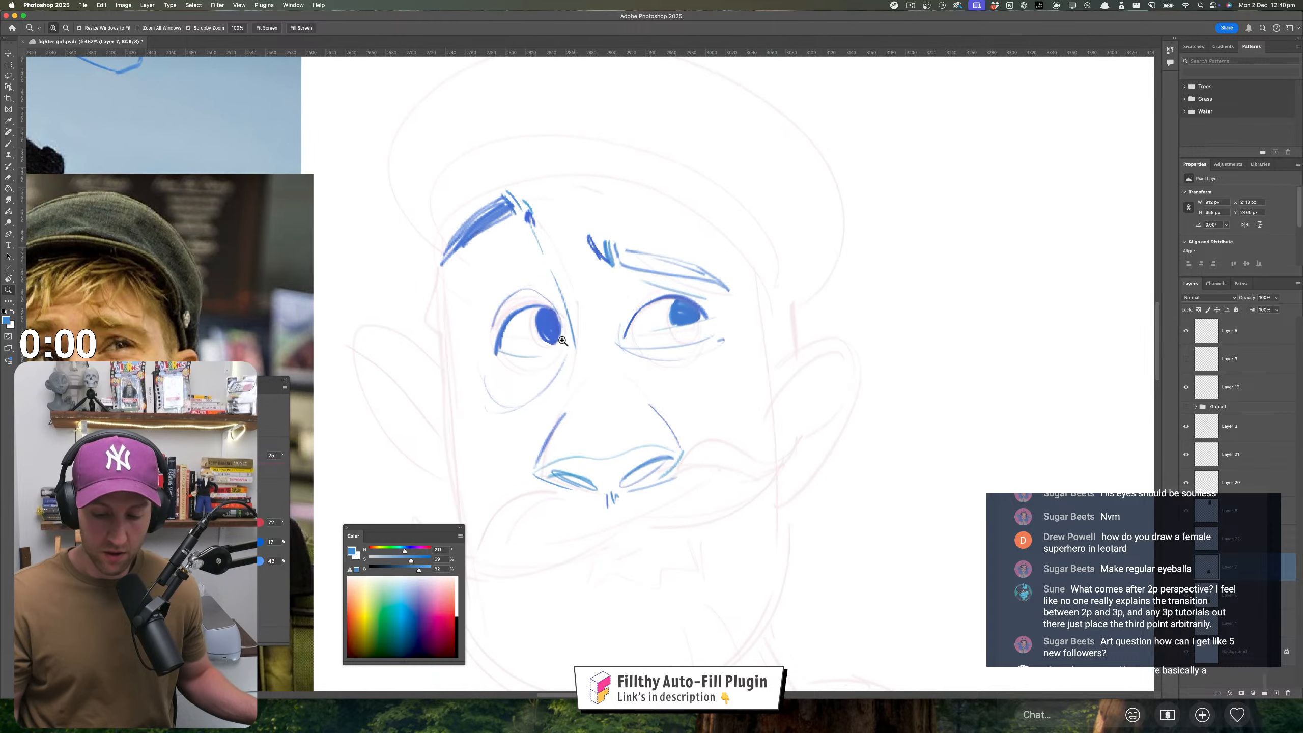
key("super+z")
left_click_drag(563, 338, 562, 343)
left_click_drag(572, 421, 613, 451)
key("super+shift+h")
left_click_drag(692, 500, 682, 490)
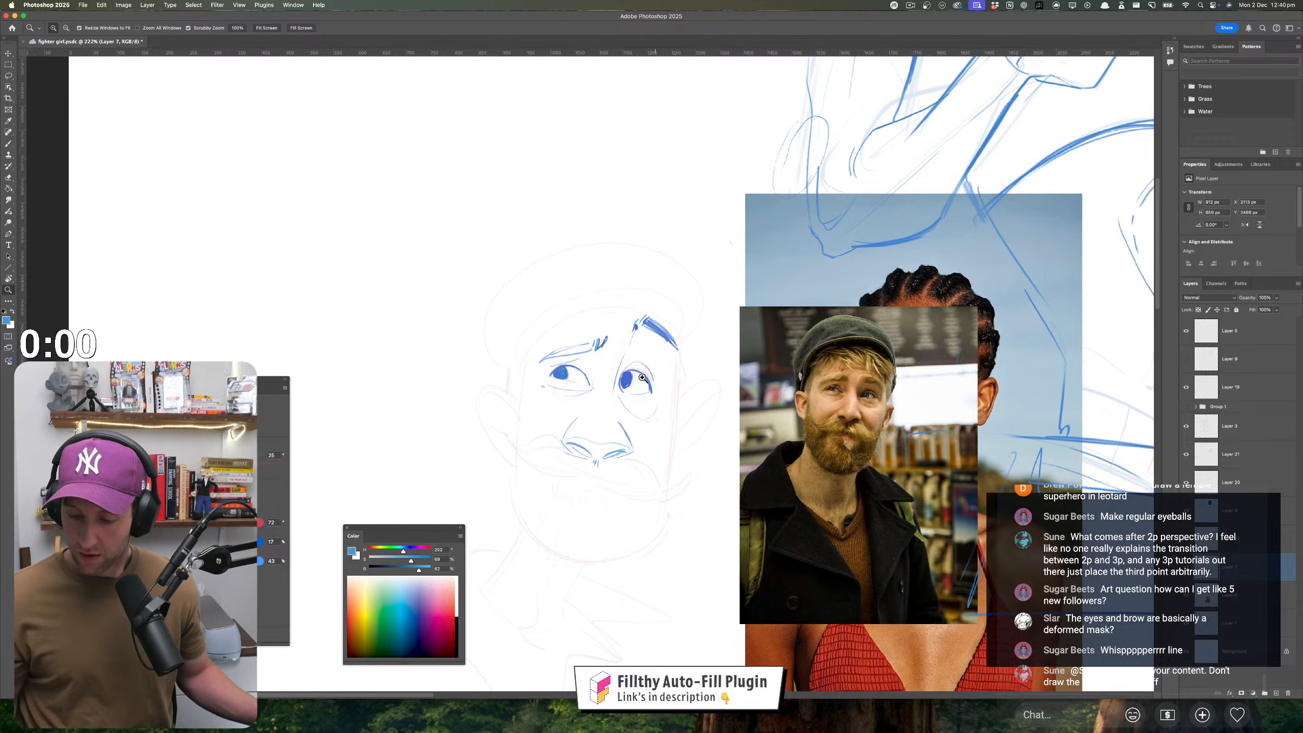
left_click_drag(629, 363, 666, 374)
key("b")
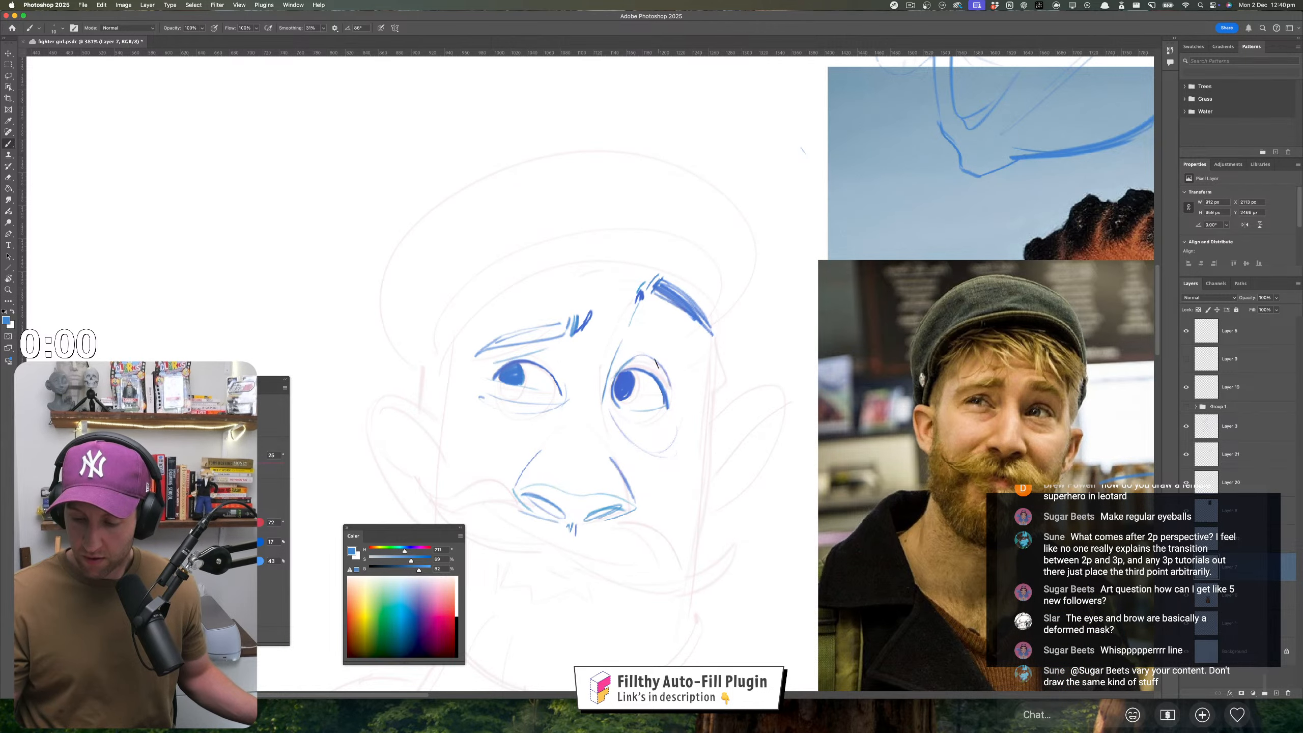
scroll(677, 357, "down", 2)
scroll(676, 357, "right", 1)
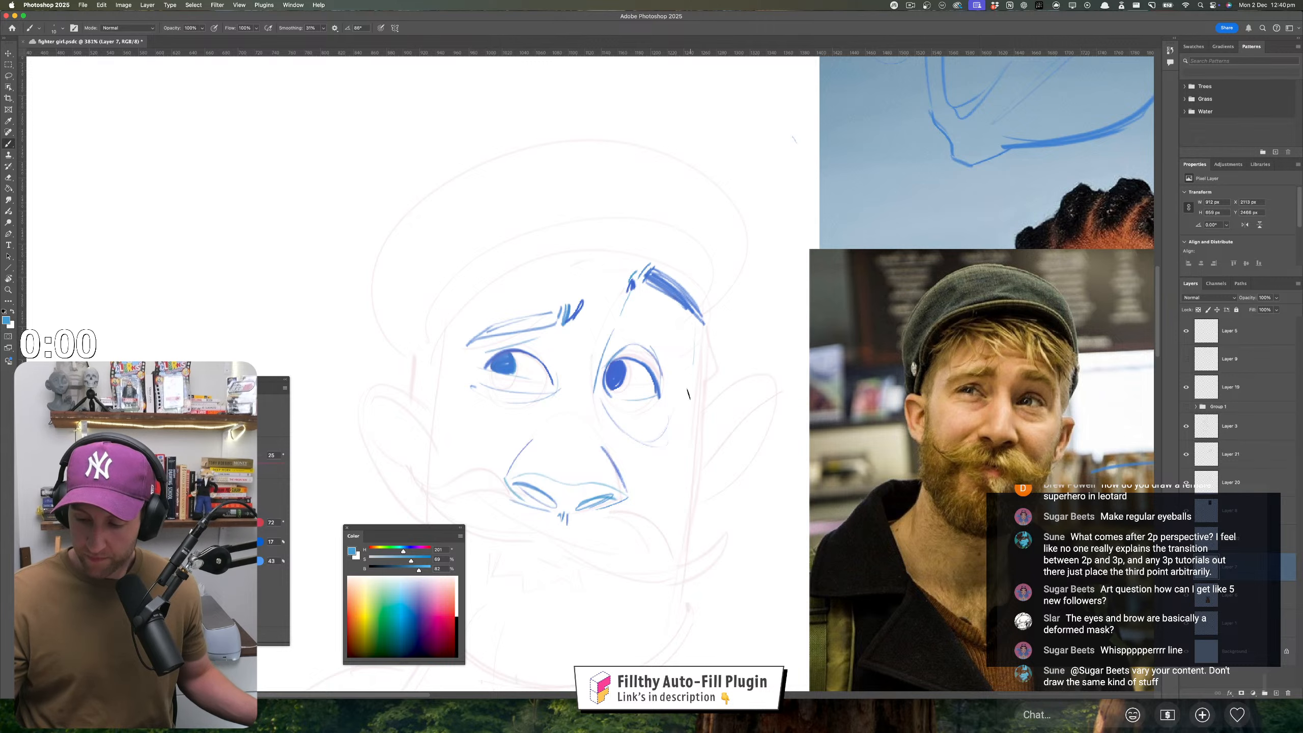
left_click_drag(705, 323, 674, 571)
- Draw the opposite side of the face as a light blue line beside the slanted eyebrow, following the faint guide
key("z")
left_click_drag(718, 504, 693, 493)
left_click_drag(644, 479, 662, 425)
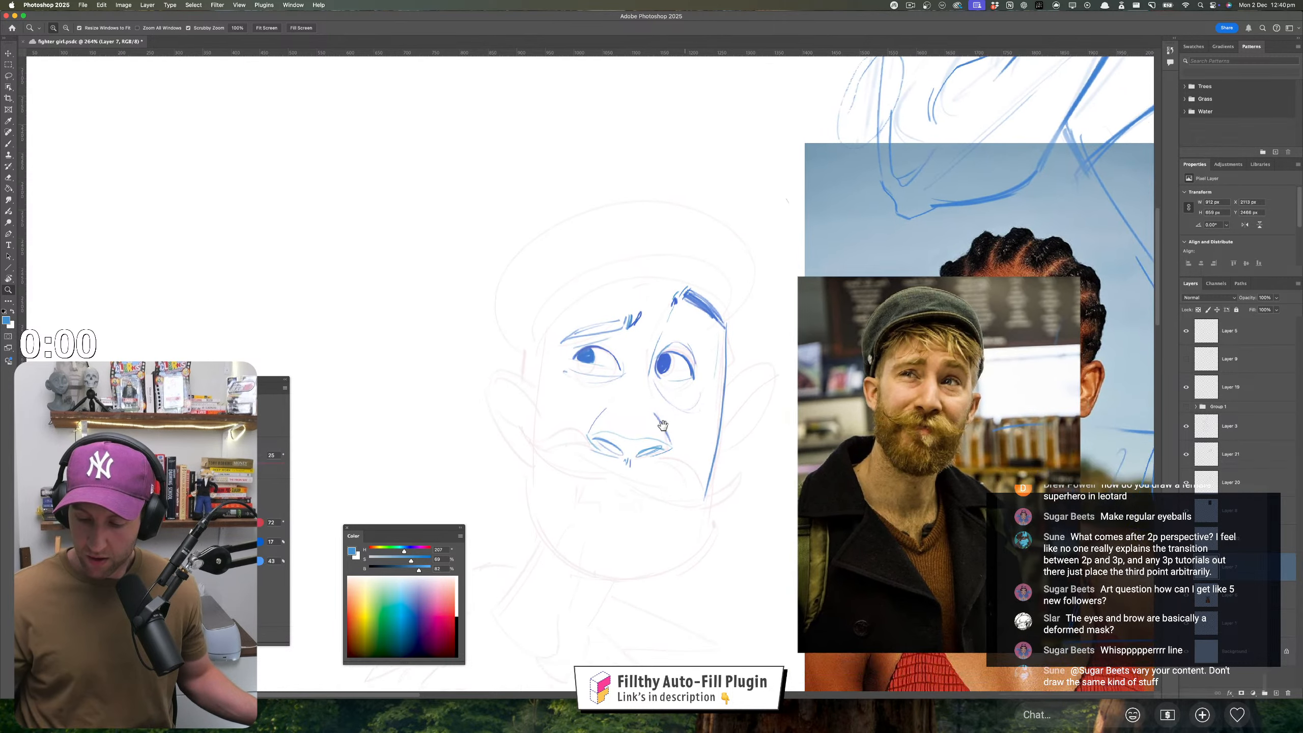
left_click_drag(560, 408, 590, 404)
left_click_drag(536, 306, 537, 527)
mouse_move(723, 420)
left_mouse_down()
mouse_move(657, 463)
mouse_move(710, 456)
mouse_move(564, 444)
left_mouse_up()
key("z")
left_click_drag(324, 327, 325, 229)
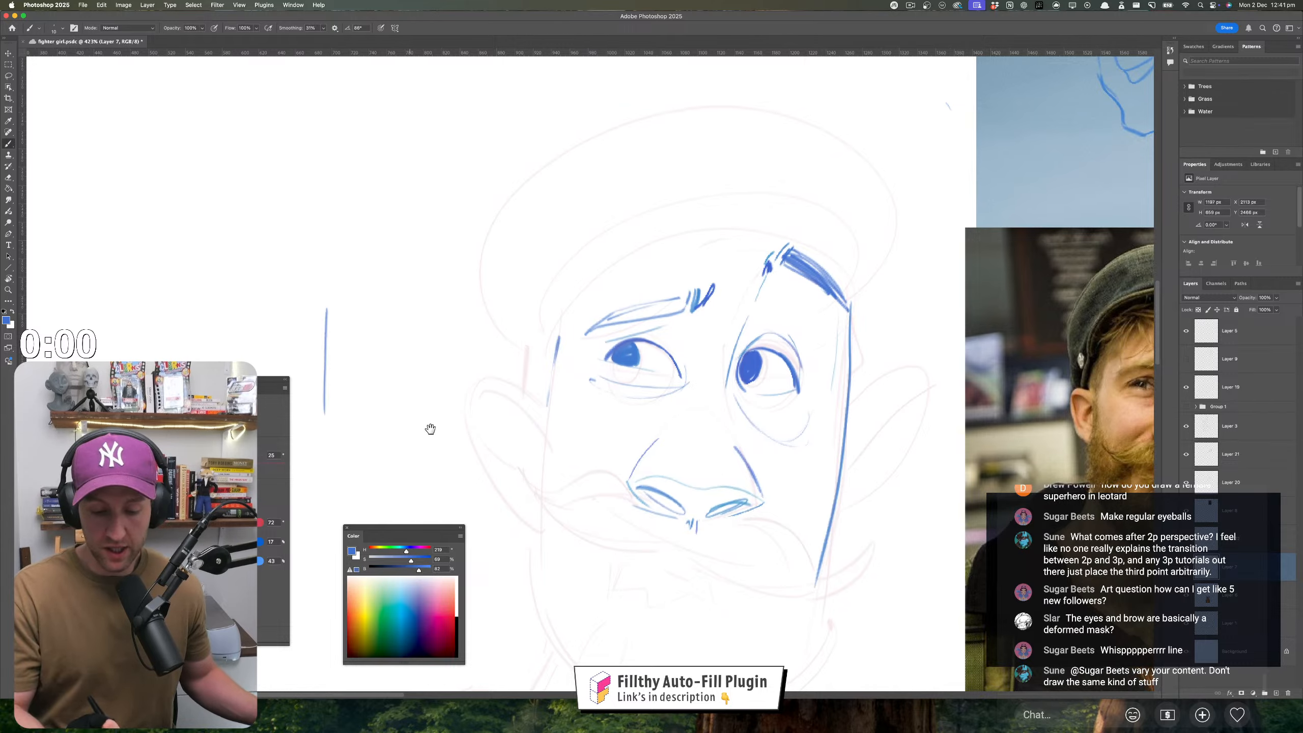
left_click_drag(431, 427, 505, 411)
key("ctrl+z")
left_click_drag(415, 262, 456, 412)
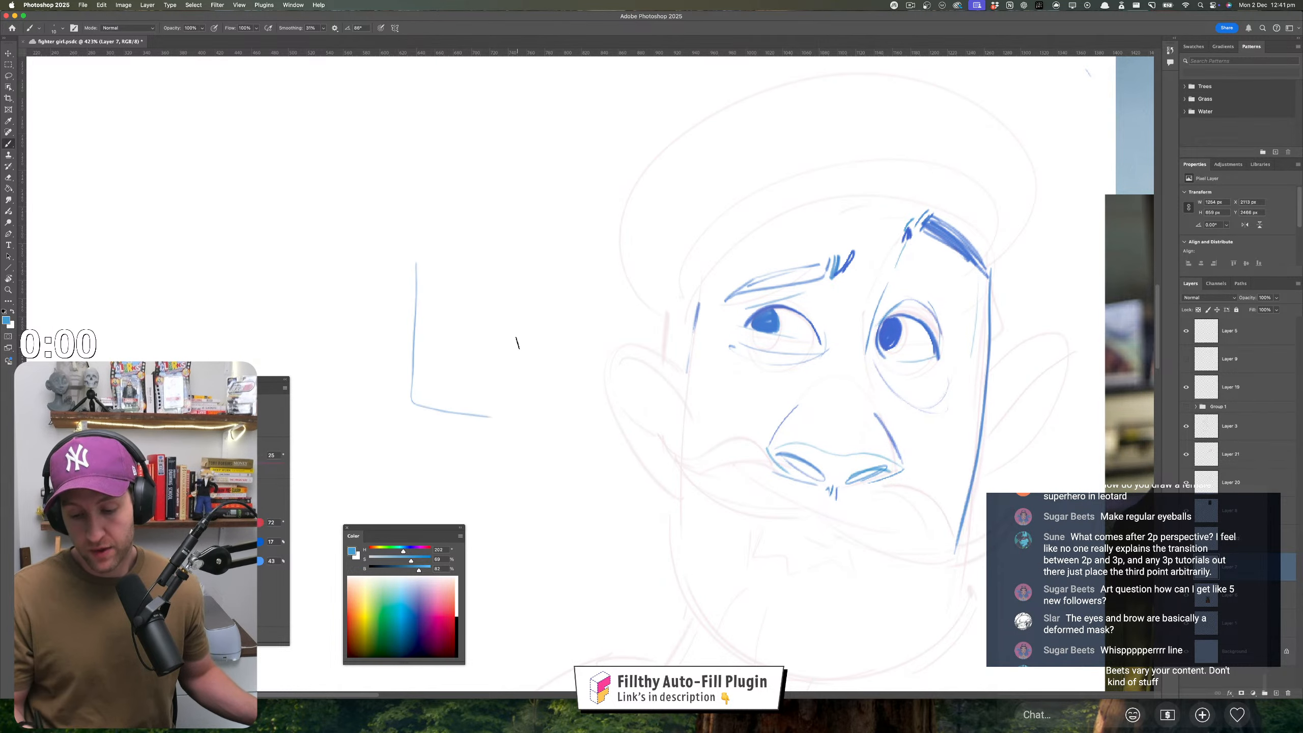
left_click_drag(516, 265, 504, 424)
key("ctrl+z")
key("ctrl+z")
- Draw a blue perspective box beside the portrait, with an open underside and a vertical line dividing one side face
left_click_drag(426, 262, 528, 427)
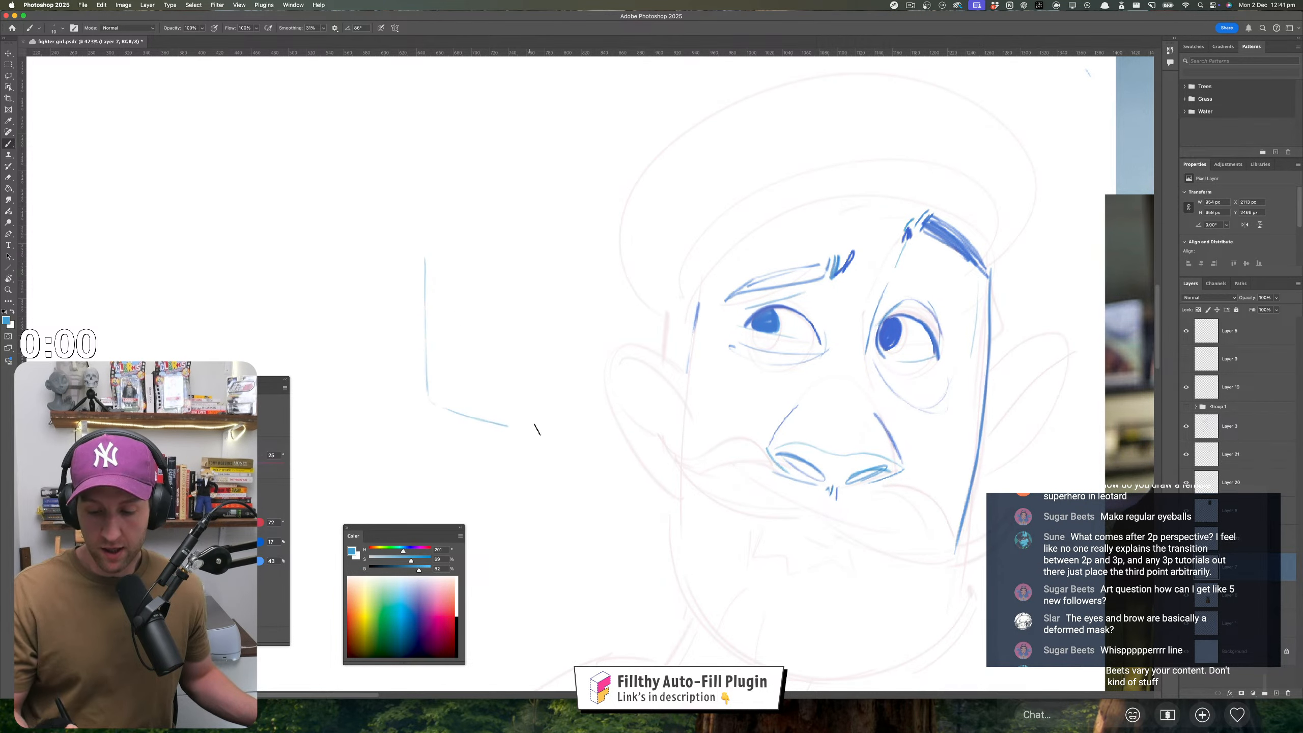
left_click_drag(533, 253, 531, 412)
left_click_drag(468, 243, 536, 269)
mouse_move(428, 237)
left_mouse_down()
mouse_move(346, 272)
mouse_move(331, 382)
left_mouse_up()
mouse_move(341, 439)
left_mouse_down()
mouse_move(408, 411)
mouse_move(533, 431)
left_mouse_up()
key("ctrl+z")
mouse_move(346, 436)
left_mouse_down()
mouse_move(436, 454)
mouse_move(514, 432)
left_mouse_up()
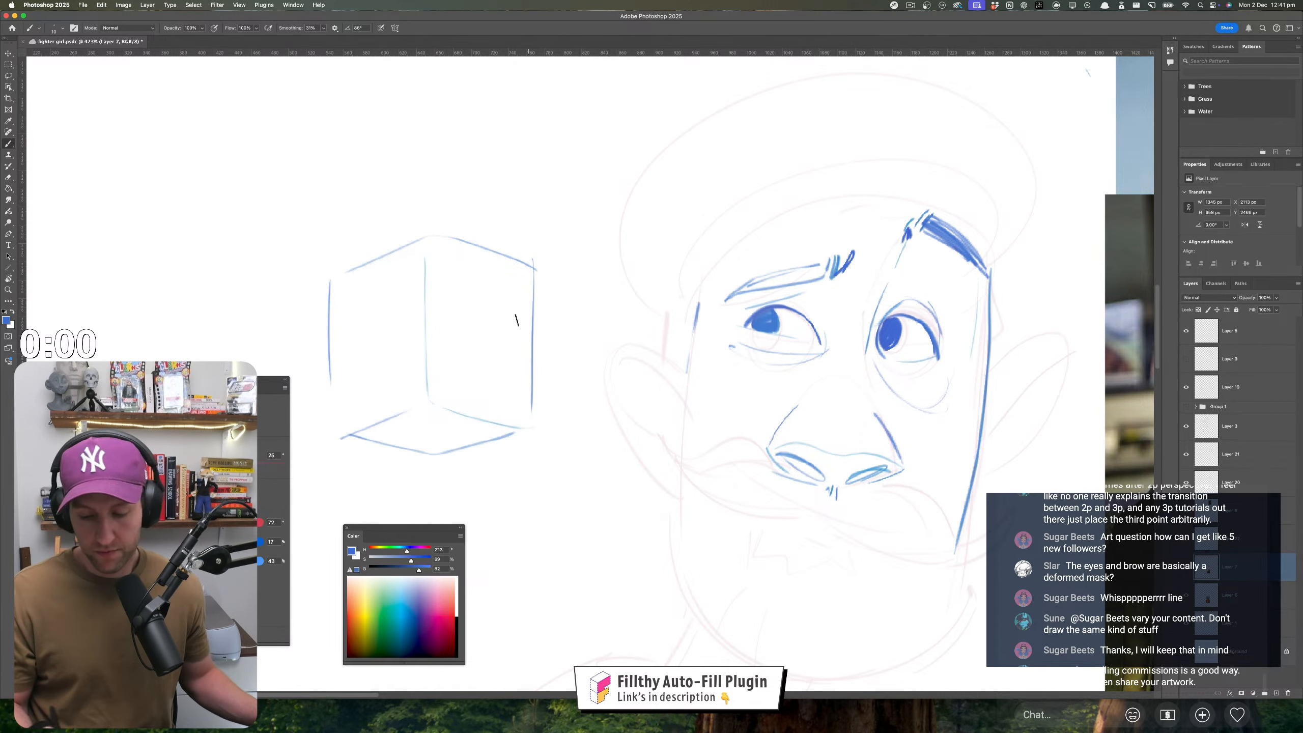
key("z")
left_click_drag(526, 501, 492, 522)
left_click_drag(525, 465, 562, 464)
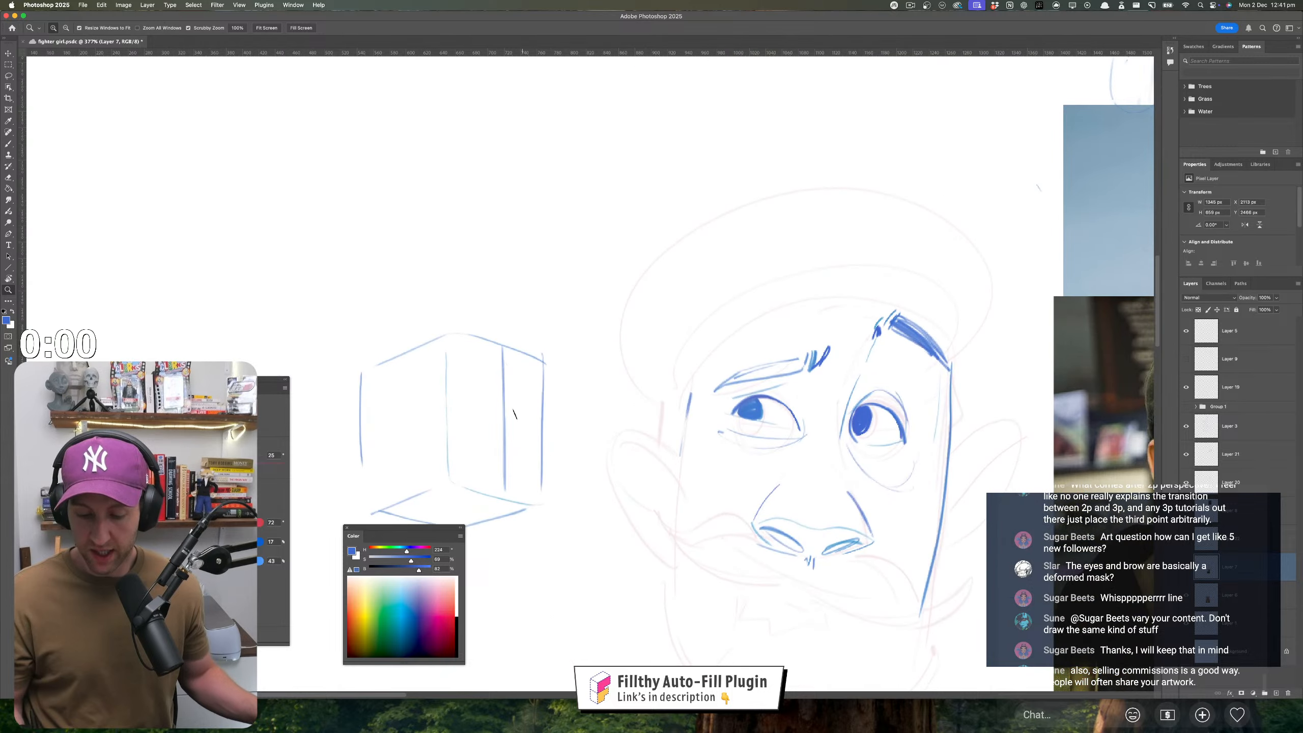
- Mark the divided box face's two widths with a bracket above it labelled x and y, extending the vertical lines upward
key("b")
mouse_move(499, 298)
left_mouse_down()
mouse_move(492, 322)
mouse_move(549, 322)
left_mouse_up()
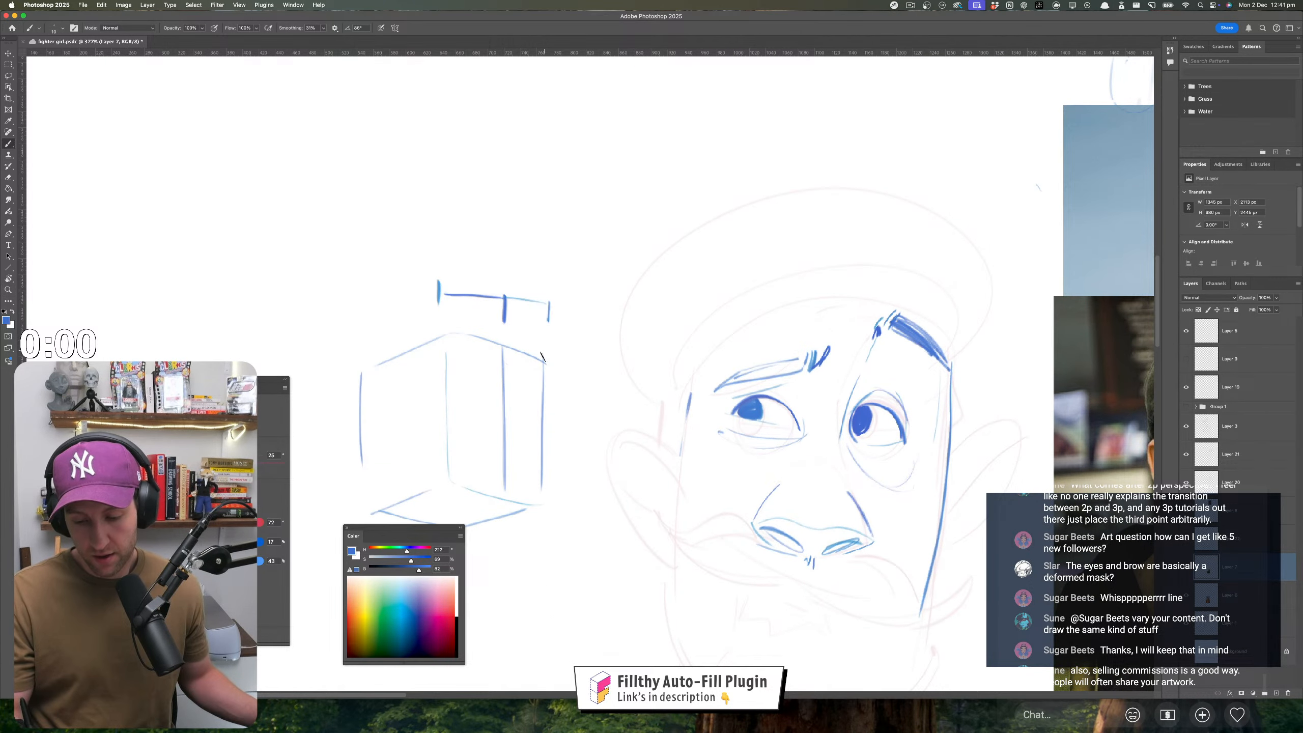
mouse_move(520, 270)
left_mouse_down()
mouse_move(535, 289)
mouse_move(545, 375)
left_mouse_up()
left_click_drag(503, 290, 502, 487)
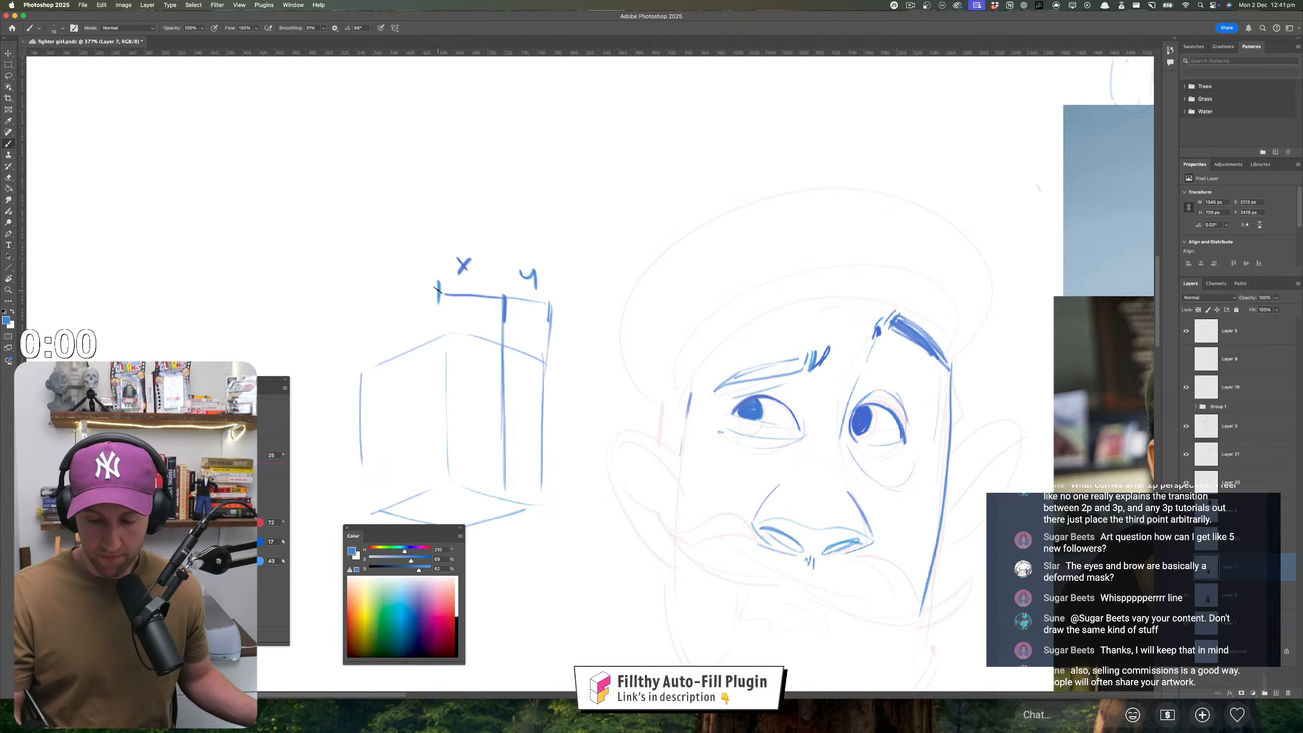
left_click_drag(436, 290, 440, 413)
key("z")
scroll(664, 490, "down", 5)
scroll(664, 490, "up", 6)
left_click_drag(691, 516, 665, 490)
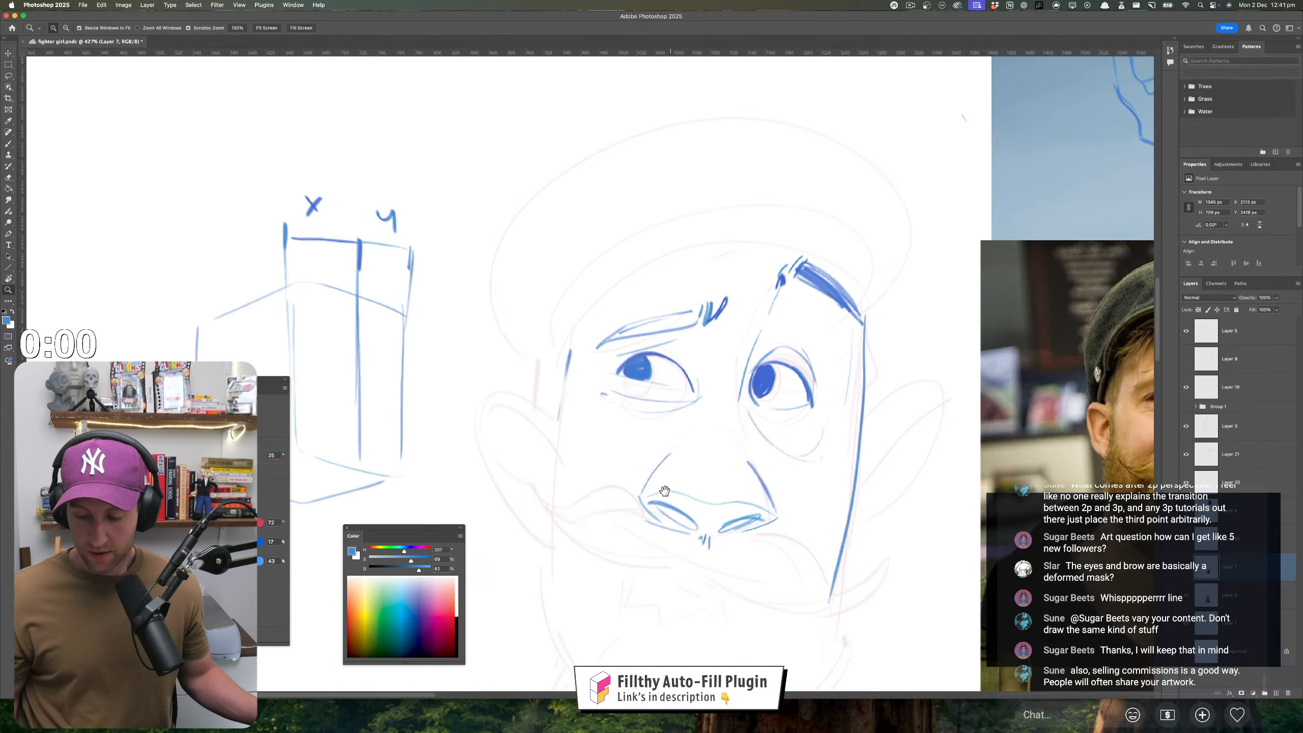
- Undo the x and y labels, the bracket and the extension lines above the box
key("super+z")
key("super+z")
key("super+z")
key("super+z")
key("super+z")
key("b")
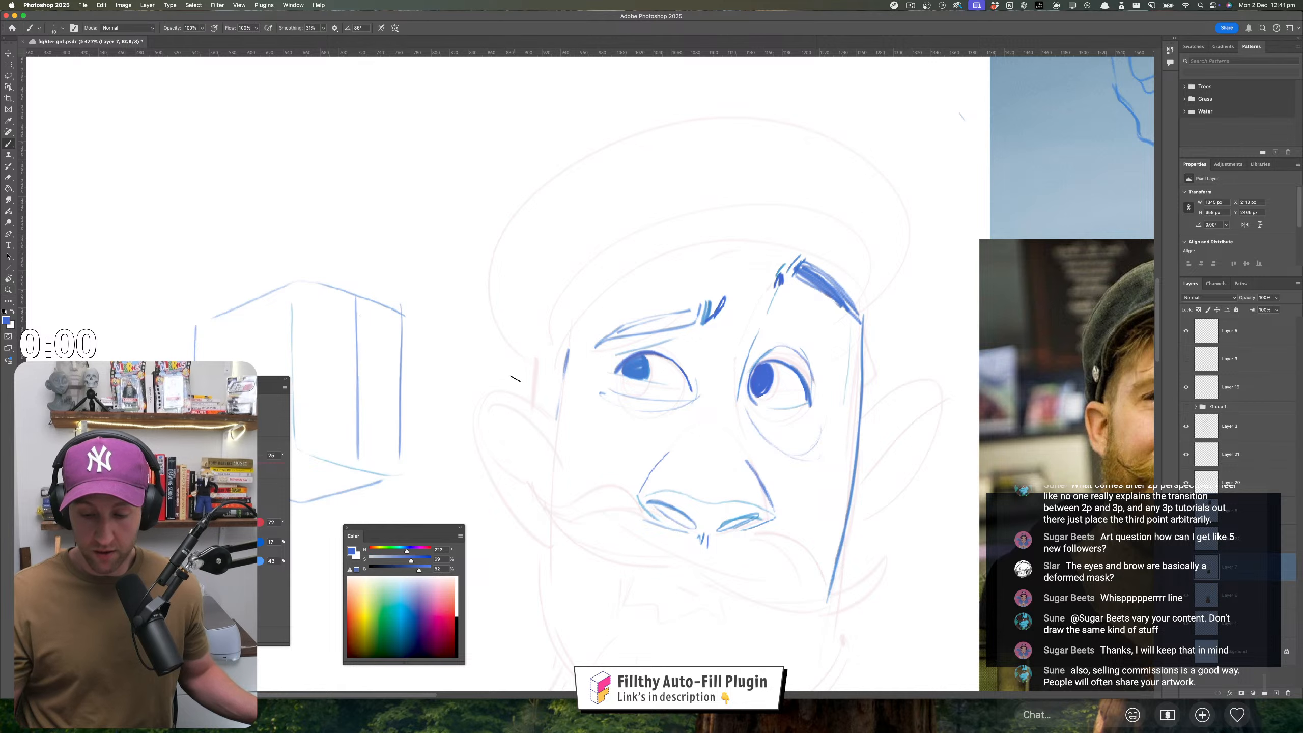
- Add short blue guide marks at the side of the head, above and below the ear beside the lowered eyebrow
scroll(755, 411, "right", 3)
key("z")
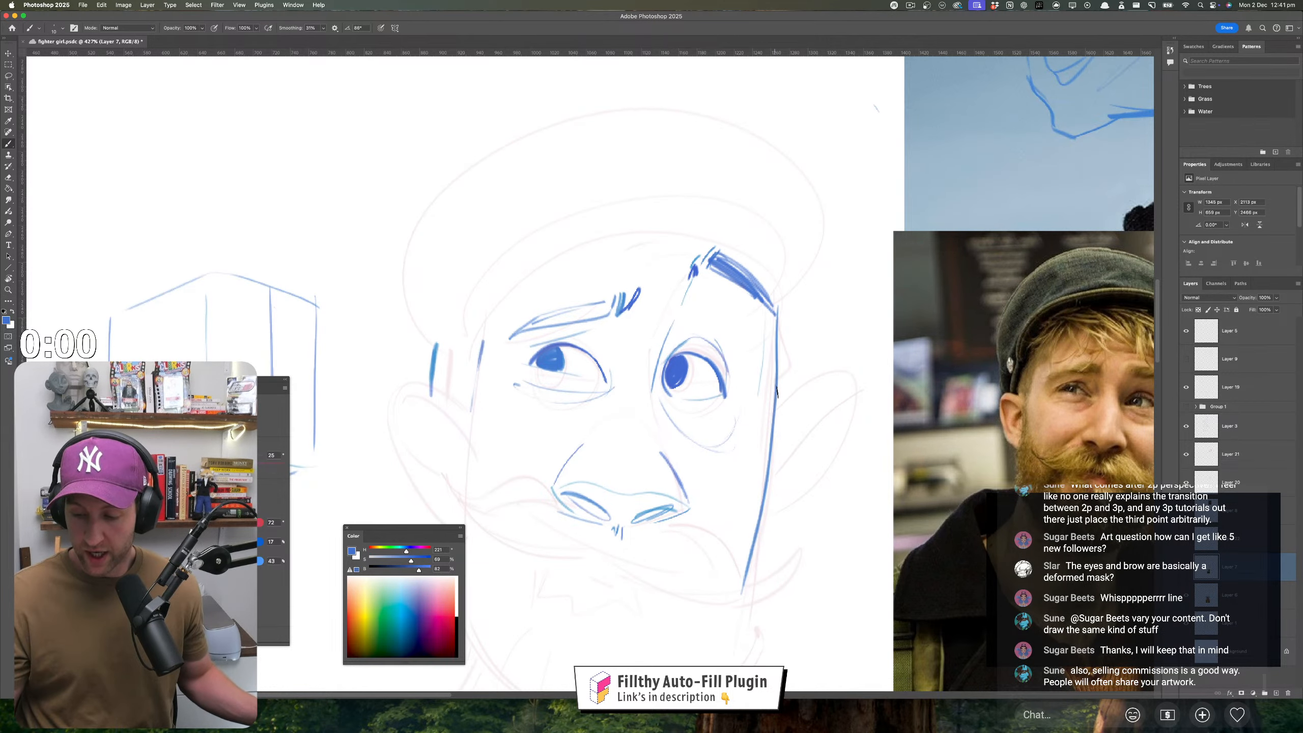
mouse_move(755, 411)
left_mouse_down()
mouse_move(667, 431)
mouse_move(737, 439)
left_mouse_up()
left_click_drag(737, 439, 749, 402)
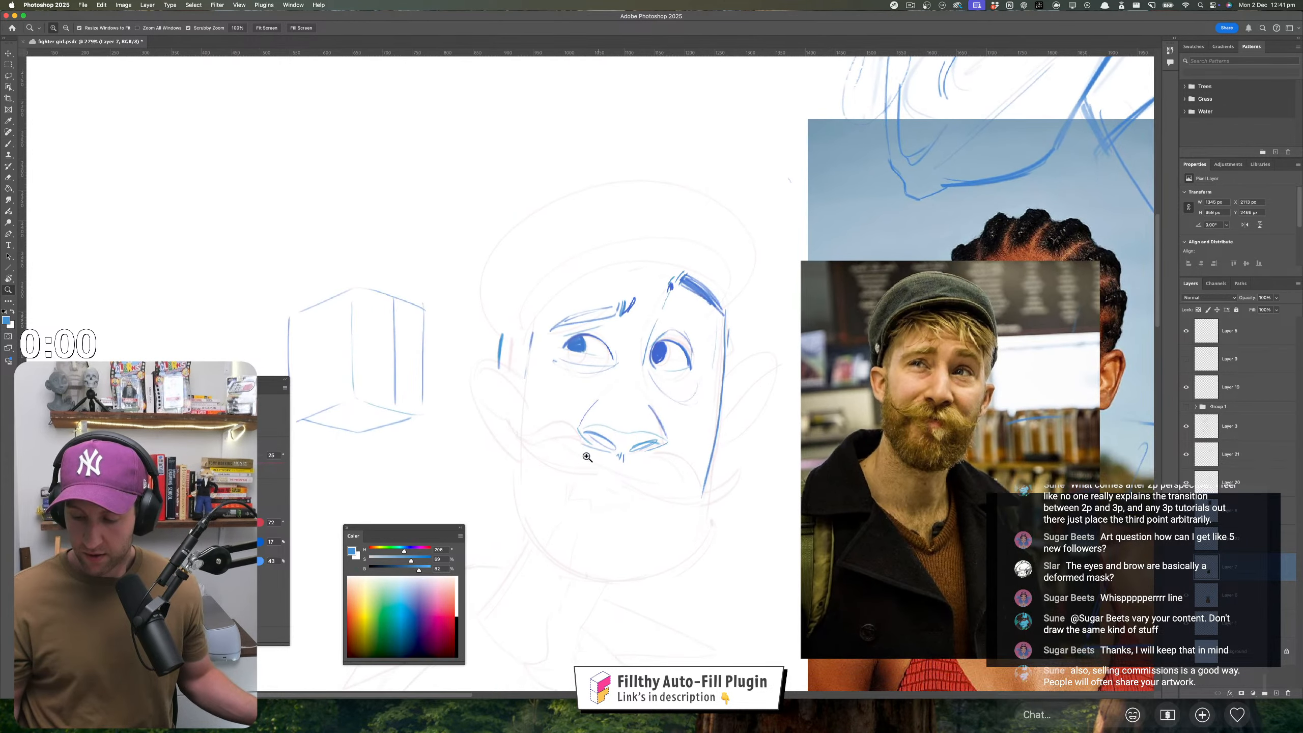
key("b")
left_click_drag(512, 435, 506, 495)
left_click_drag(618, 560, 600, 628)
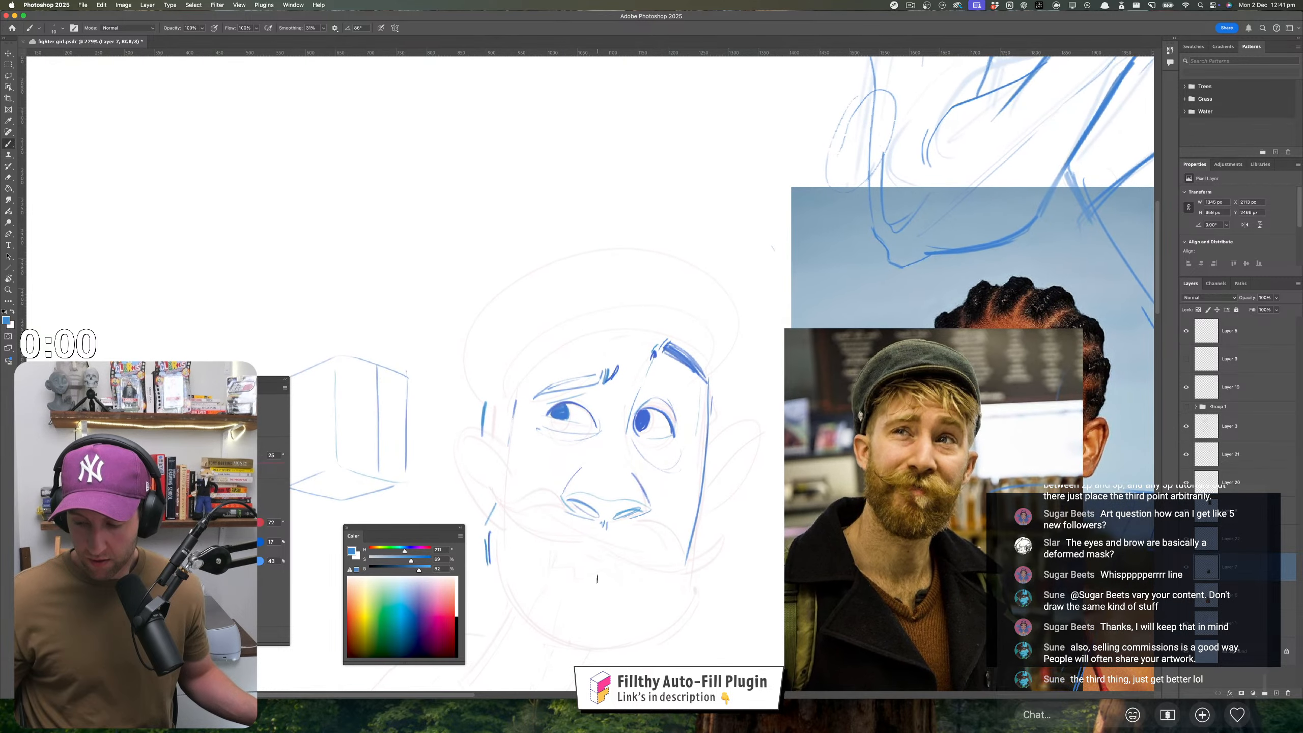
- Sketch the pointed blue strands of the swept fringe above the lowered eyebrow
key("z")
left_click_drag(625, 436, 631, 435)
key("b")
left_click_drag(585, 309, 638, 344)
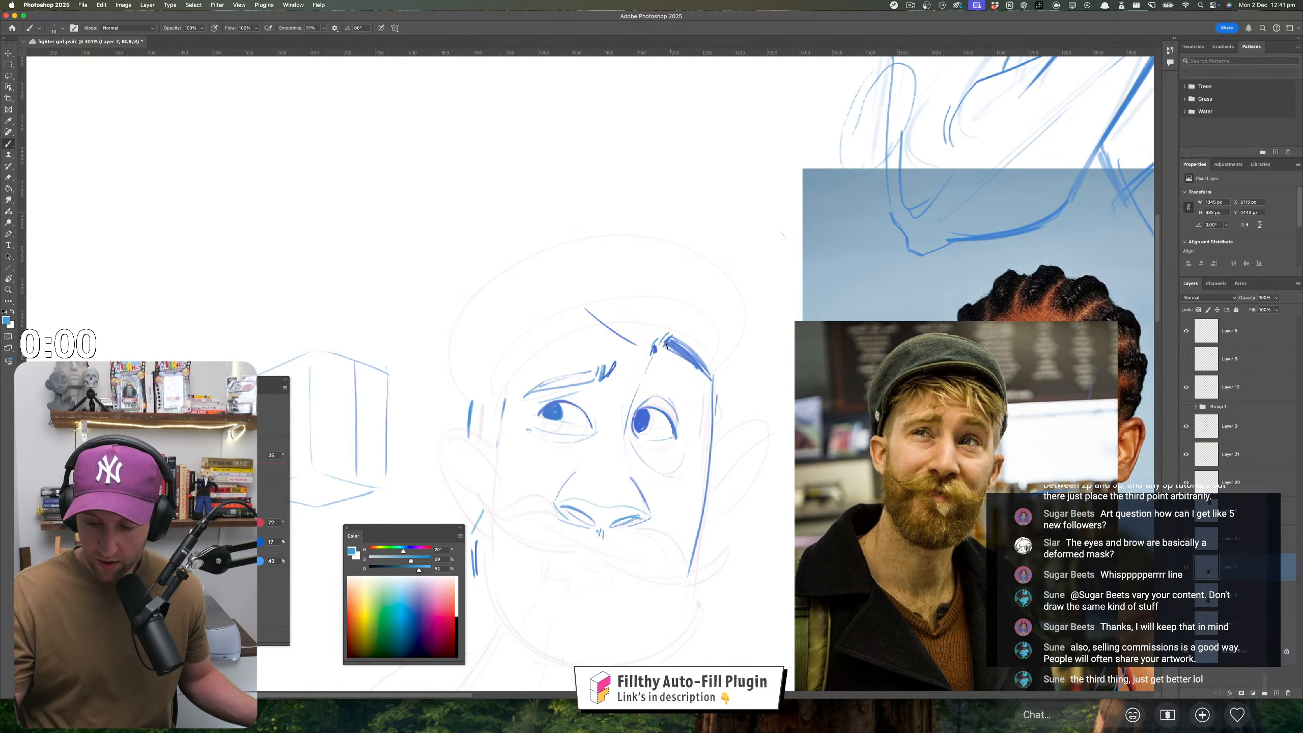
left_click_drag(607, 286, 645, 342)
left_click_drag(580, 309, 604, 332)
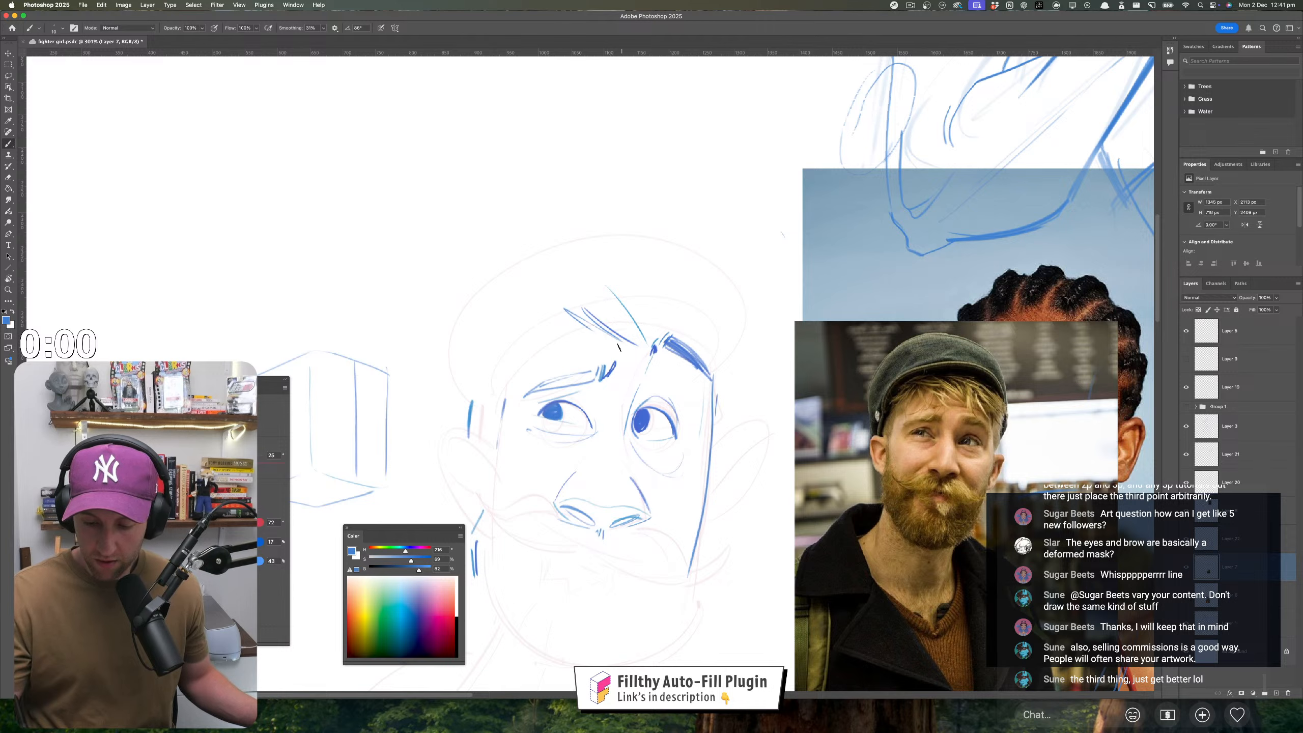
mouse_move(498, 354)
left_mouse_down()
mouse_move(609, 352)
mouse_move(581, 357)
left_mouse_up()
left_click_drag(538, 317, 576, 319)
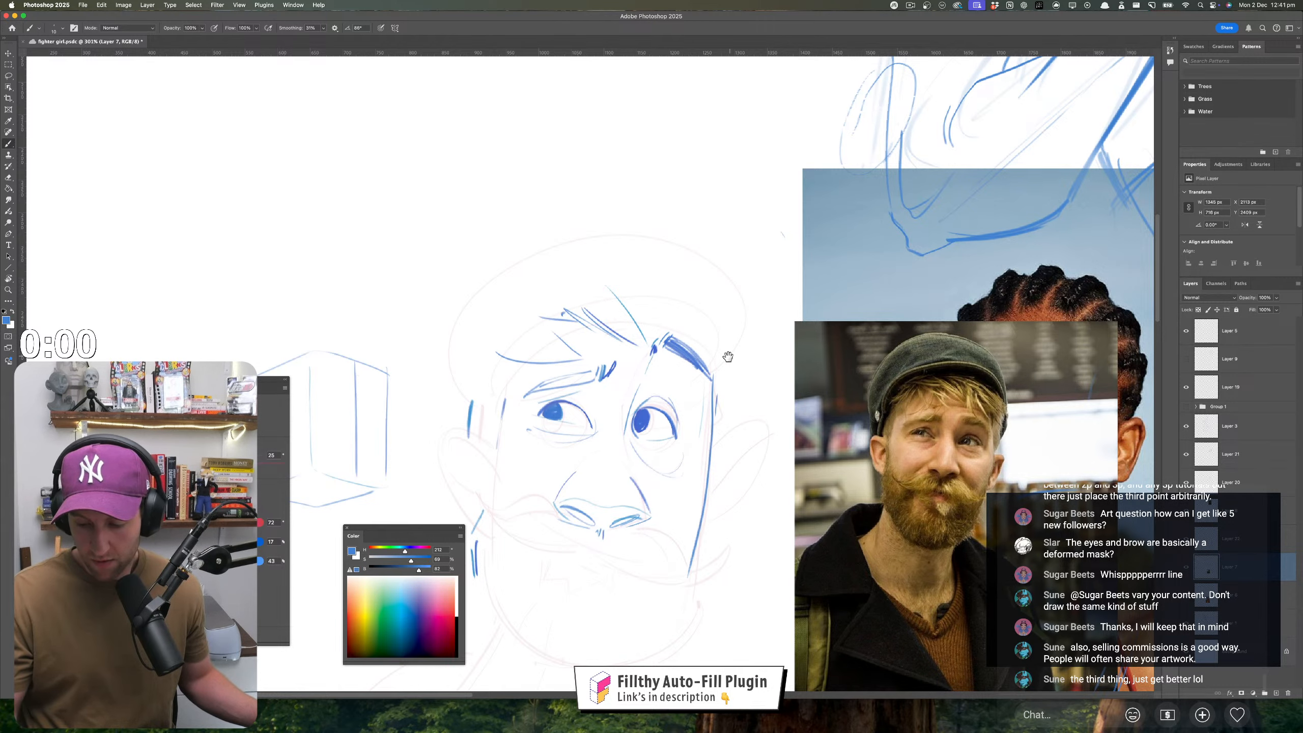
- Draw long curved hair strokes sweeping over the raised eyebrow, and flip the canvas view horizontally
left_click_drag(727, 356, 706, 350)
mouse_move(594, 274)
left_mouse_down()
mouse_move(721, 367)
mouse_move(716, 351)
left_mouse_up()
mouse_move(647, 263)
left_mouse_down()
mouse_move(722, 326)
mouse_move(715, 317)
left_mouse_up()
key("z")
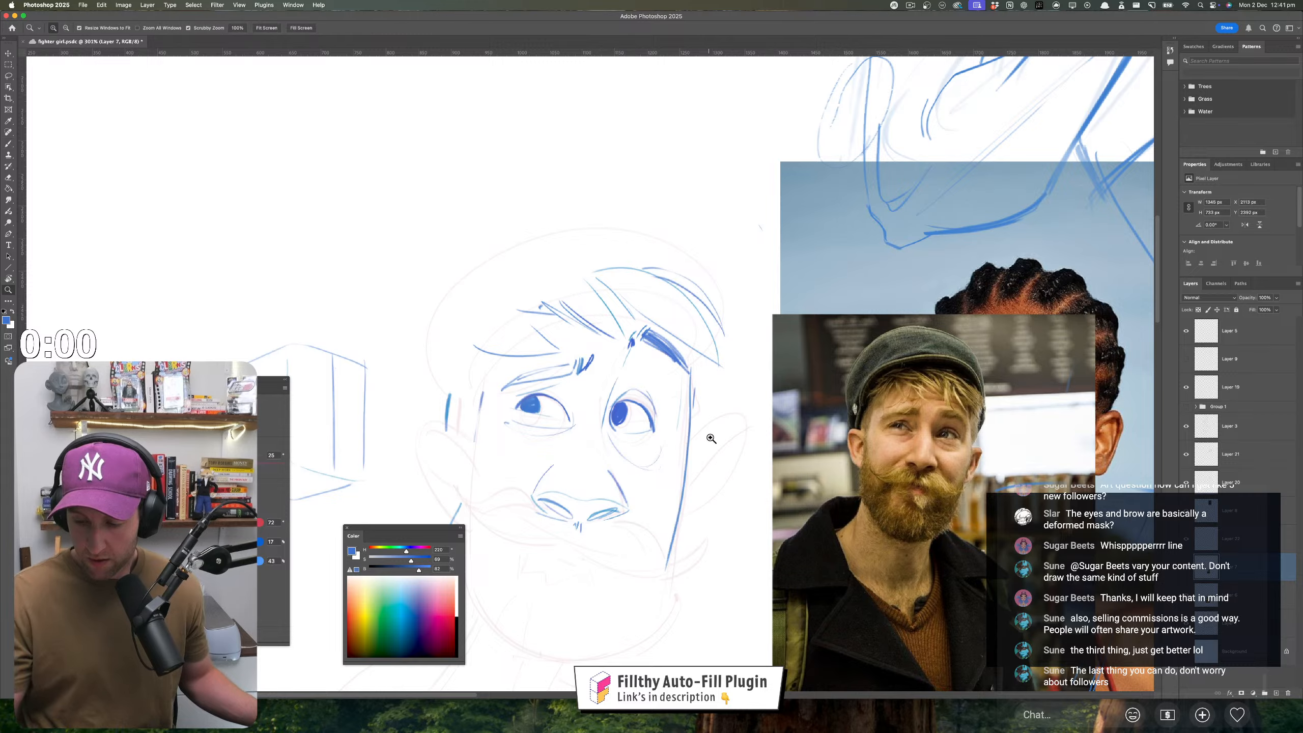
mouse_move(710, 438)
left_mouse_down()
mouse_move(682, 418)
mouse_move(691, 379)
mouse_move(707, 398)
left_mouse_up()
key("b")
key("super+f")
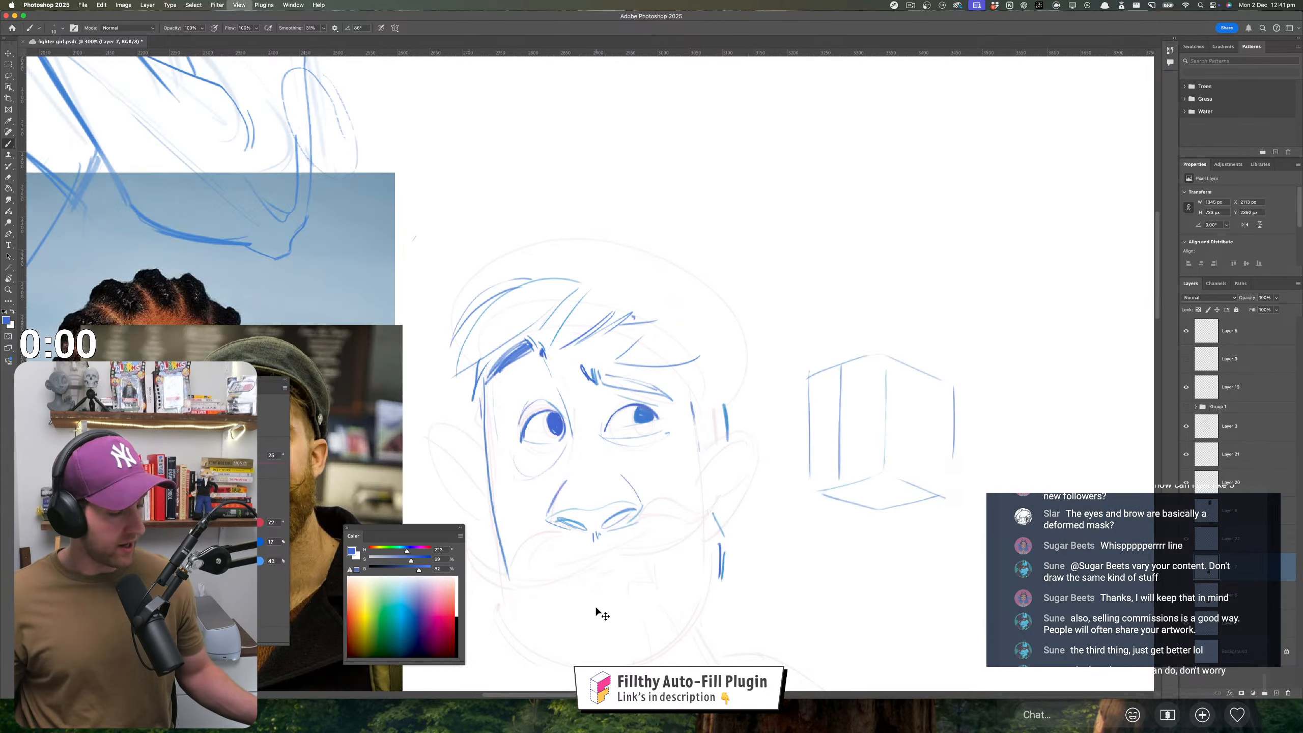
left_click_drag(706, 503, 715, 443)
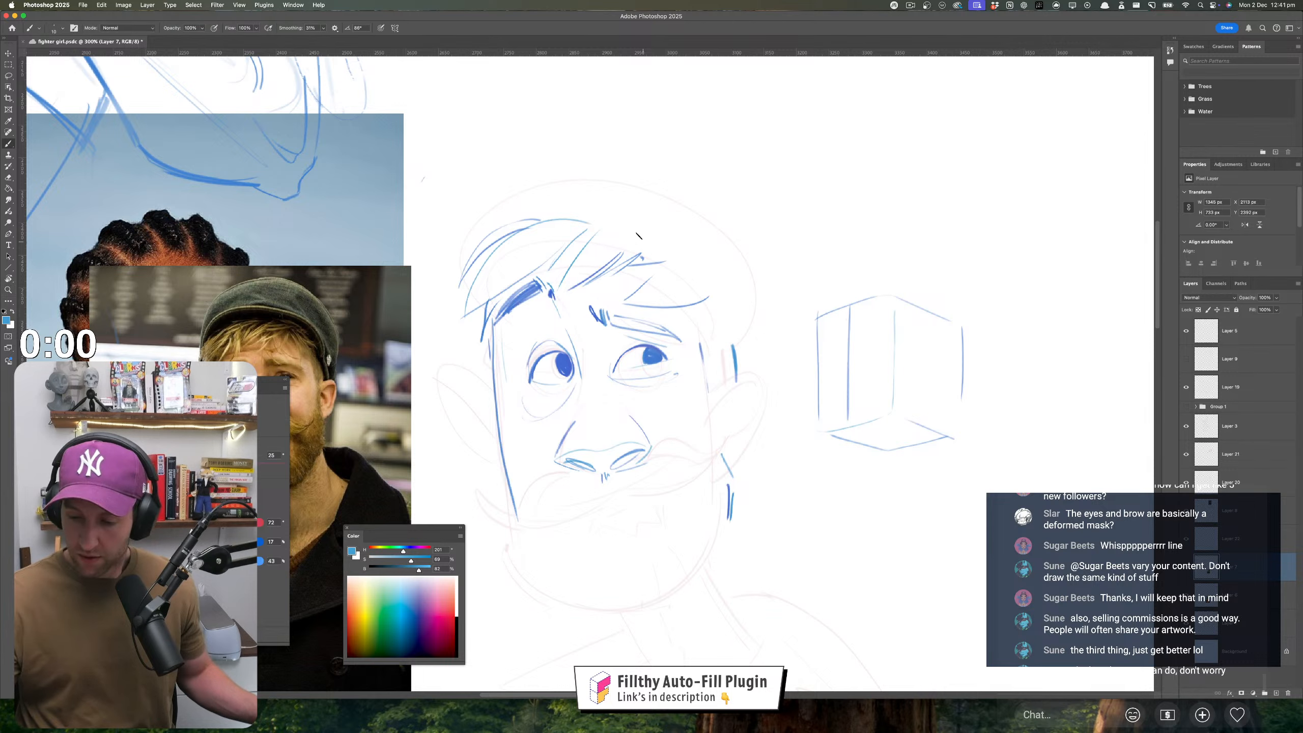
mouse_move(653, 240)
left_mouse_down()
mouse_move(704, 283)
mouse_move(721, 356)
left_mouse_up()
key("super+z")
mouse_move(664, 246)
left_mouse_down()
mouse_move(719, 343)
mouse_move(726, 382)
left_mouse_up()
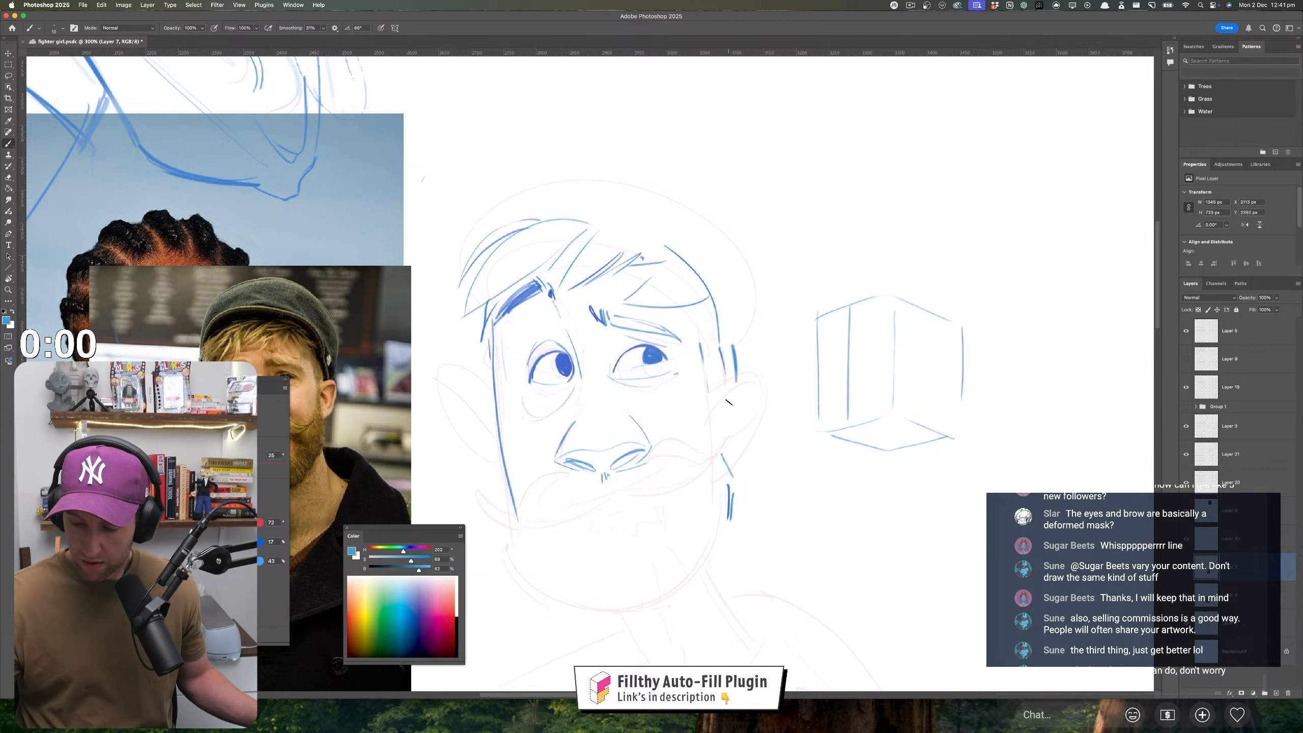
left_click_drag(728, 455, 699, 447)
mouse_move(726, 380)
left_mouse_down()
mouse_move(816, 371)
mouse_move(699, 274)
mouse_move(578, 281)
mouse_move(750, 304)
left_mouse_up()
left_click_drag(672, 396, 616, 393)
mouse_move(696, 369)
left_mouse_down()
mouse_move(750, 370)
mouse_move(533, 334)
left_mouse_up()
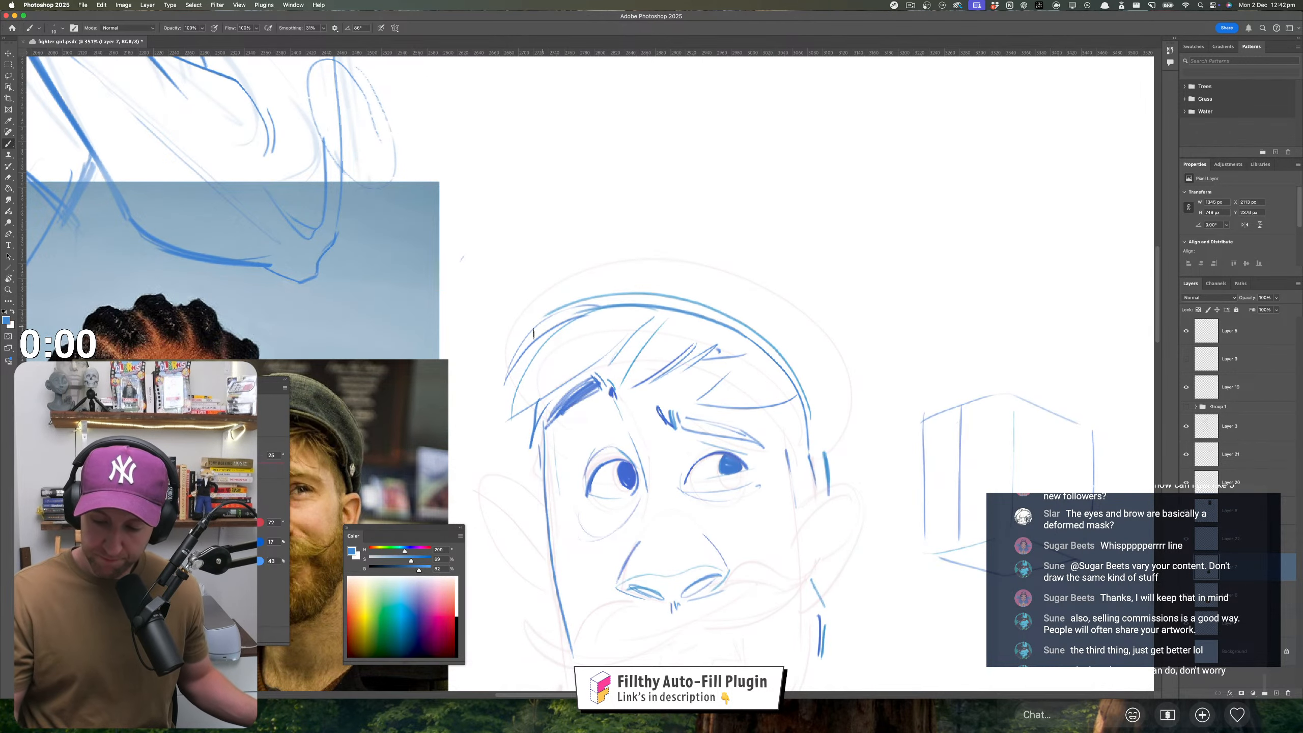
mouse_move(635, 352)
left_mouse_down()
mouse_move(614, 338)
mouse_move(651, 334)
left_mouse_up()
key("super+z")
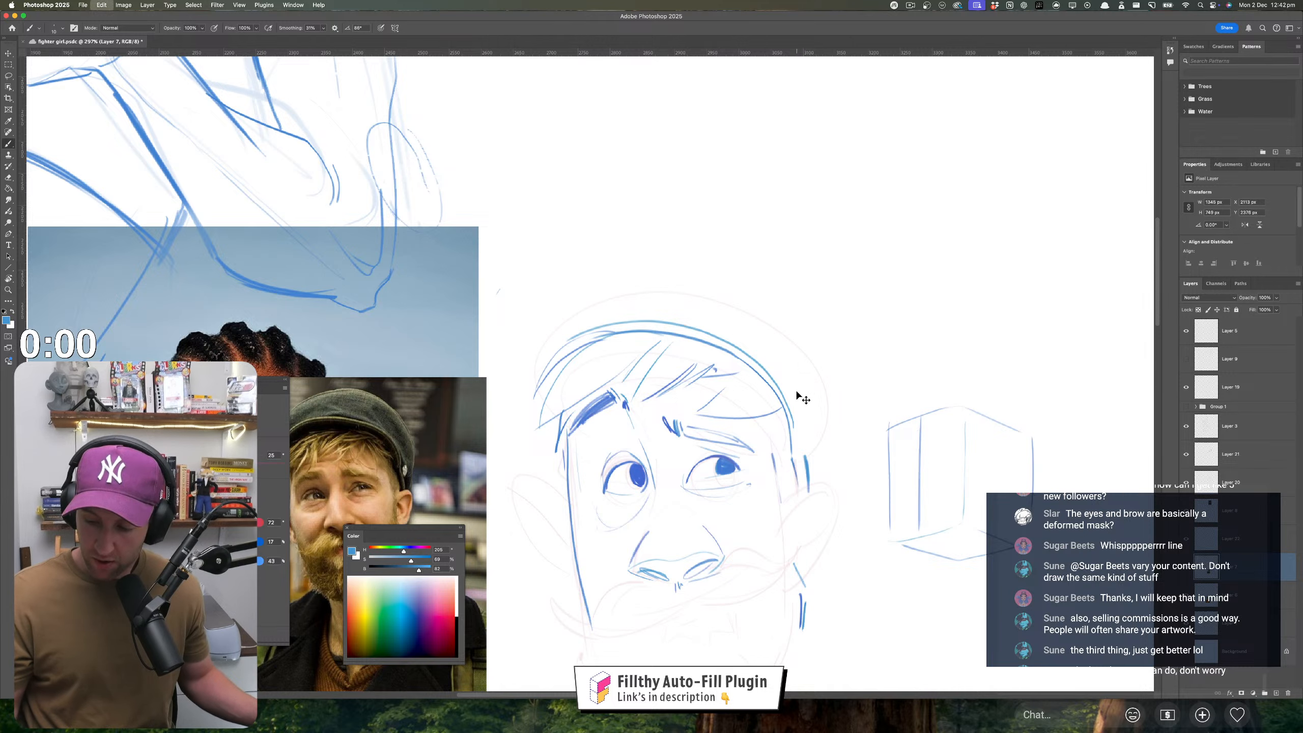
key("super+z")
key("super+z")
key("super+z")
- Draw the cap's brim as layered curved blue lines above the fringe, redoing strokes as needed and closing its front tip
mouse_move(782, 408)
left_mouse_down()
mouse_move(646, 332)
mouse_move(606, 332)
left_mouse_up()
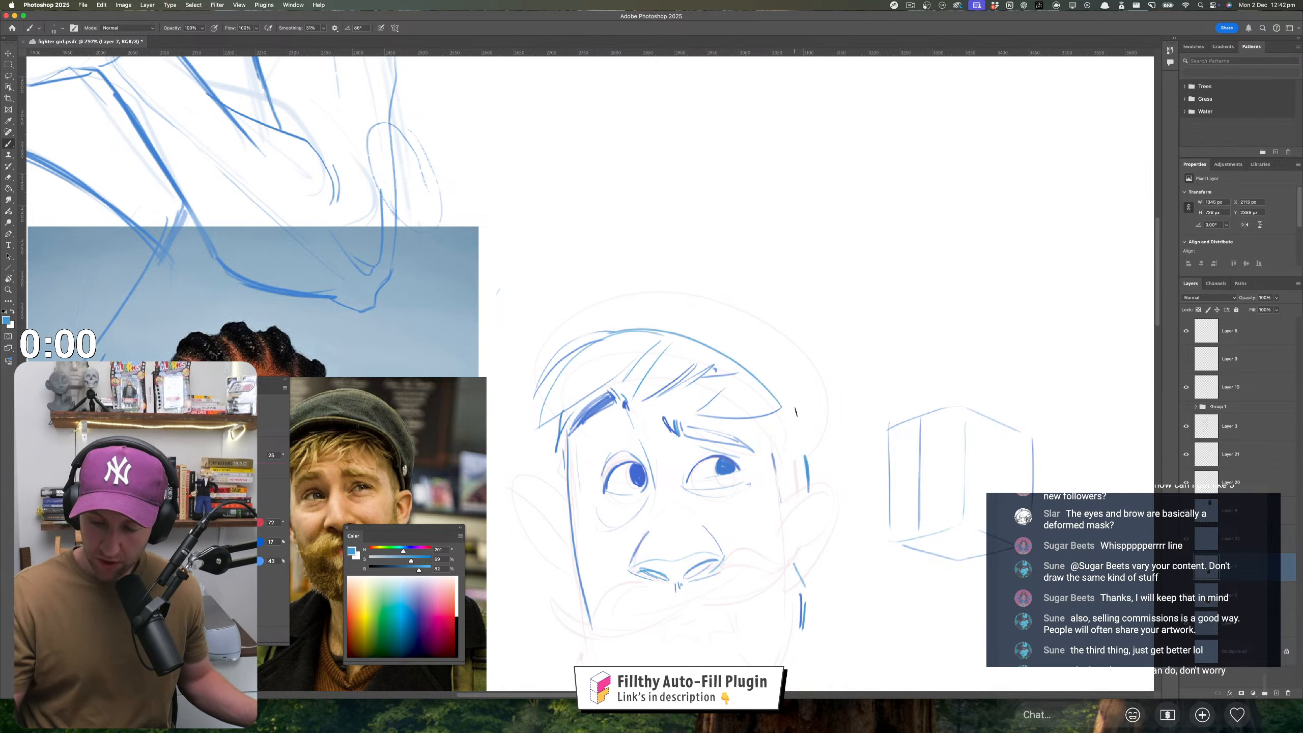
mouse_move(795, 415)
left_mouse_down()
mouse_move(780, 377)
mouse_move(720, 321)
mouse_move(625, 302)
mouse_move(535, 355)
left_mouse_up()
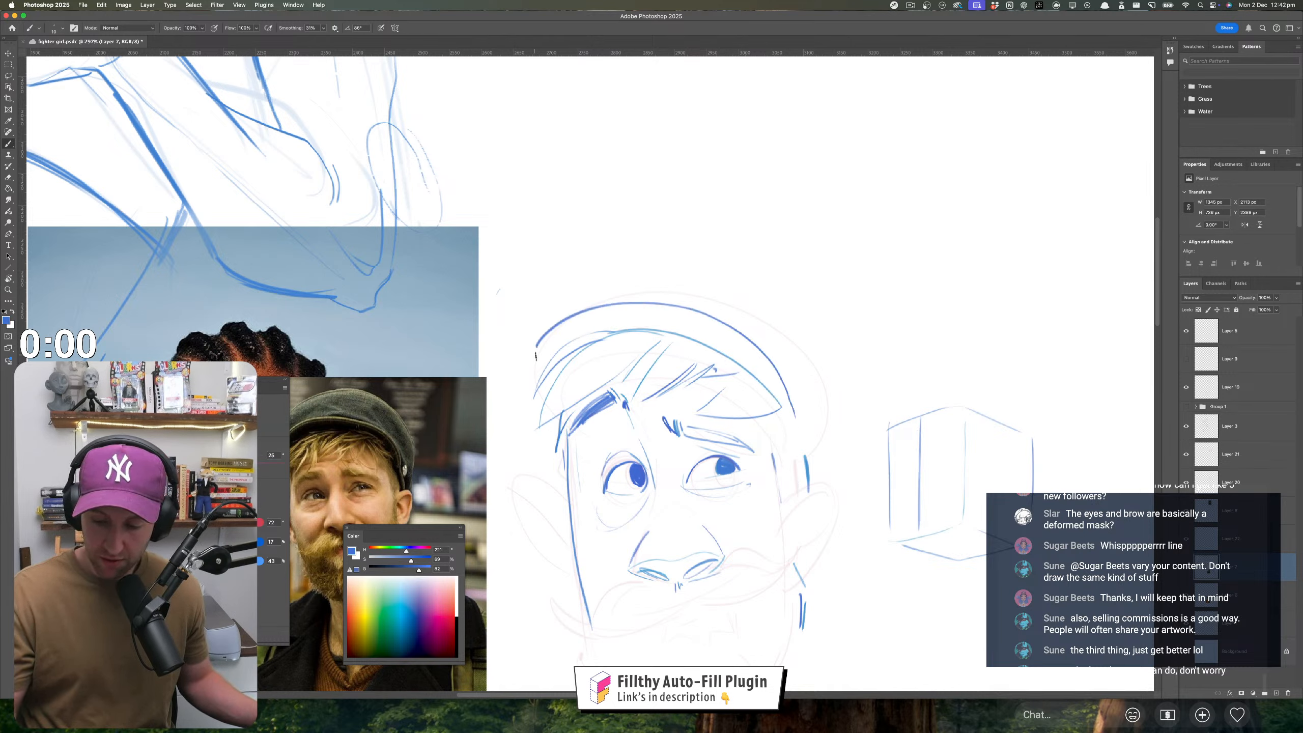
key("super+z")
mouse_move(798, 430)
left_mouse_down()
mouse_move(749, 352)
mouse_move(599, 306)
mouse_move(546, 354)
left_mouse_up()
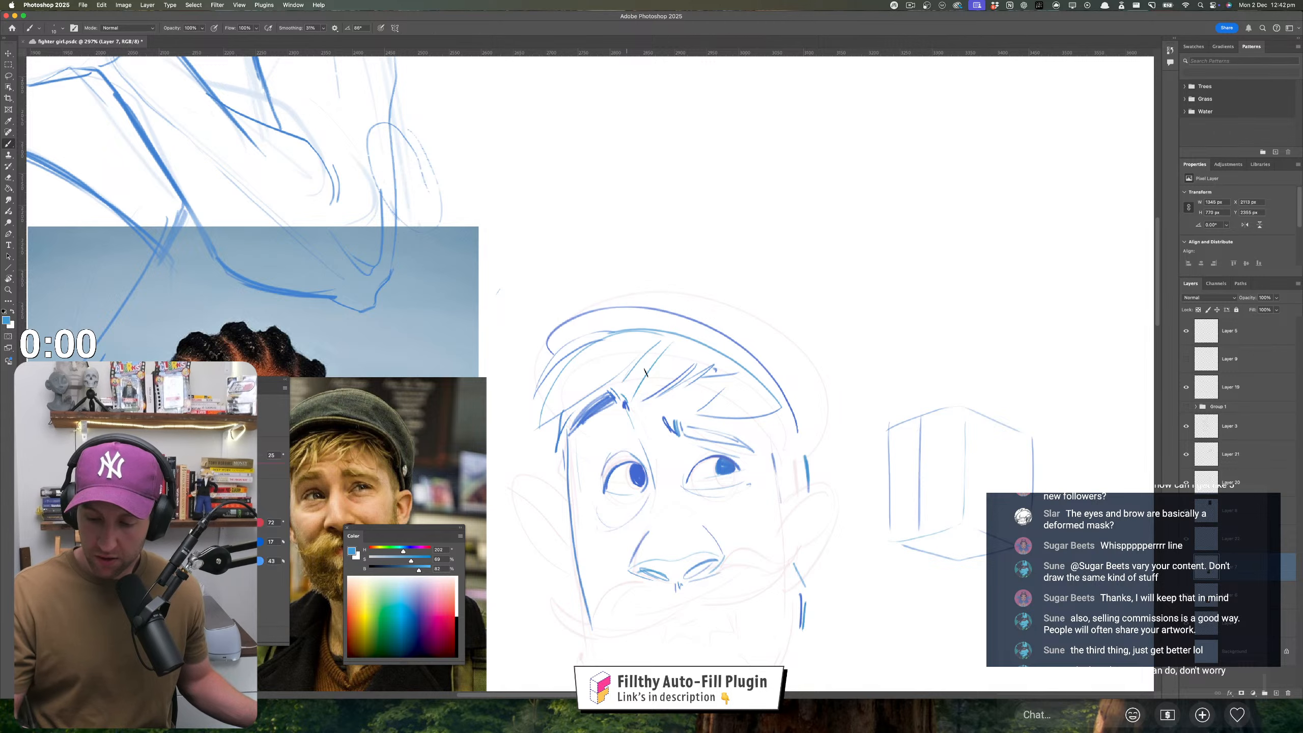
mouse_move(798, 414)
left_mouse_down()
mouse_move(775, 371)
mouse_move(696, 309)
mouse_move(615, 302)
mouse_move(539, 350)
left_mouse_up()
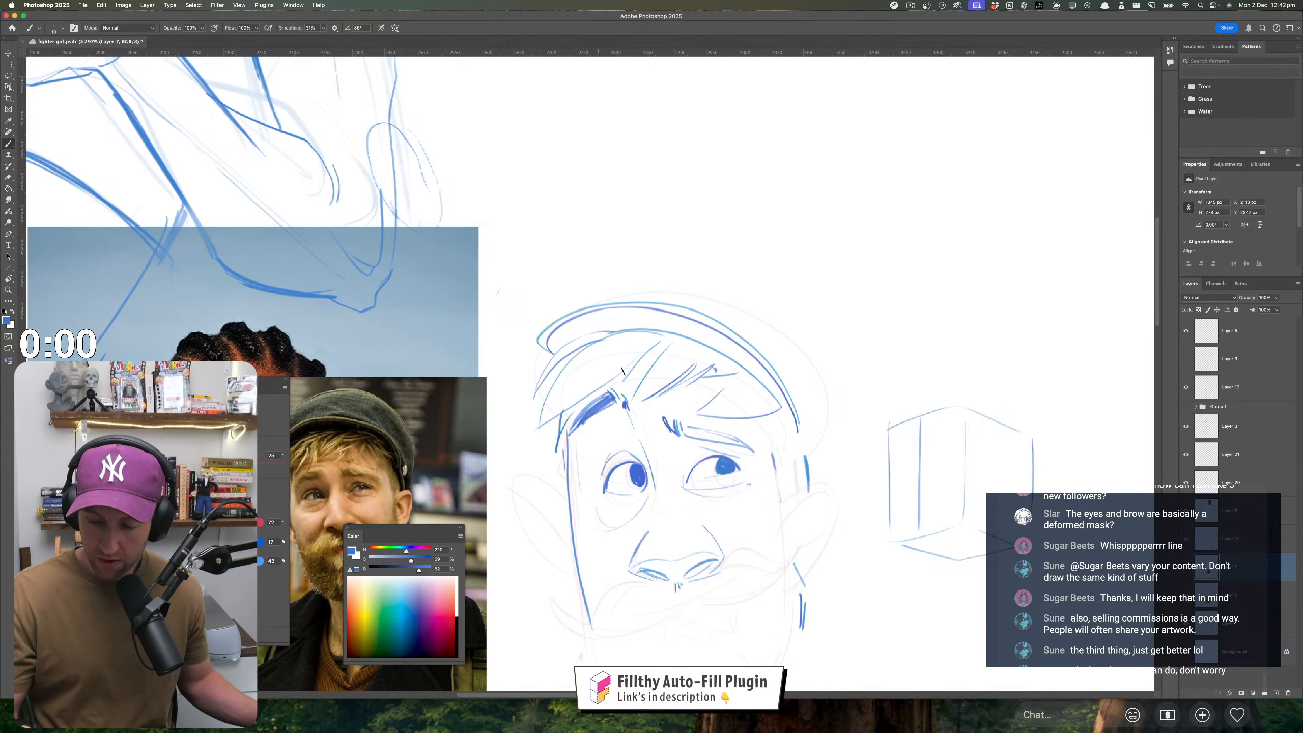
left_click_drag(718, 361, 672, 361)
left_click_drag(739, 314, 774, 300)
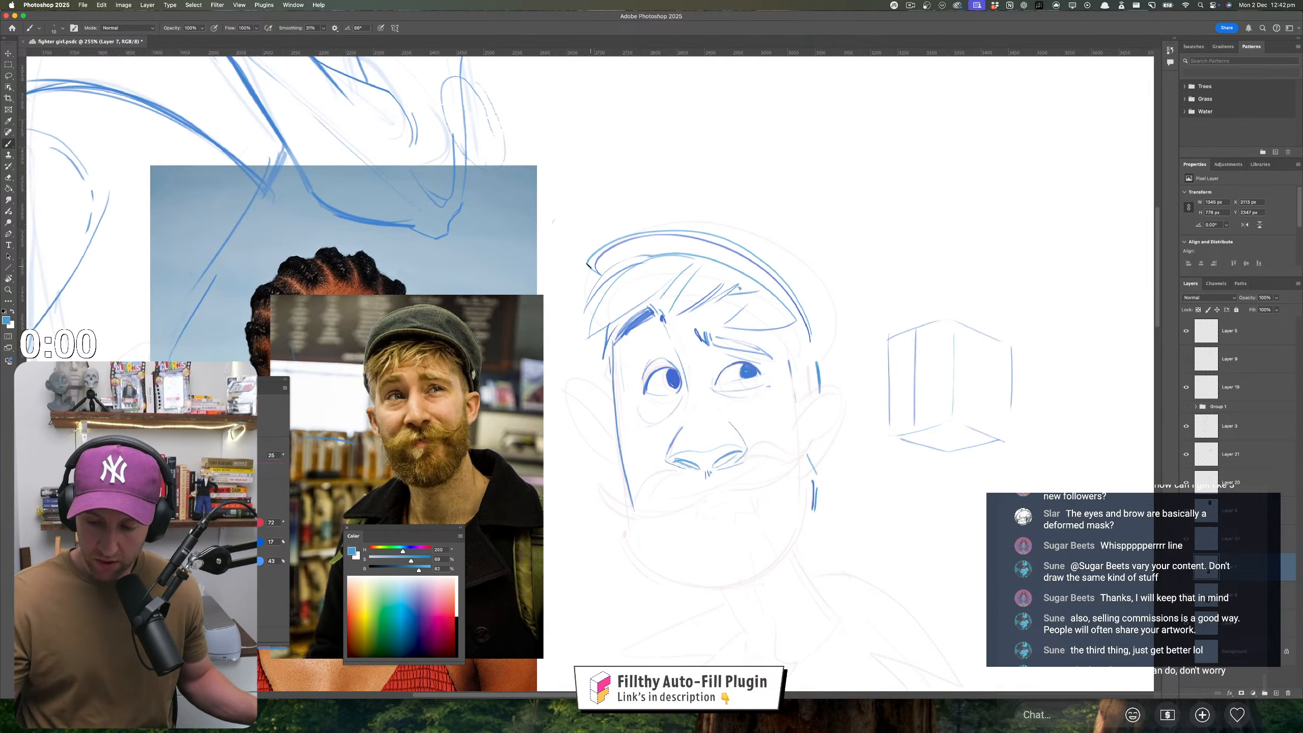
left_click_drag(587, 264, 597, 280)
left_click_drag(639, 318, 622, 354)
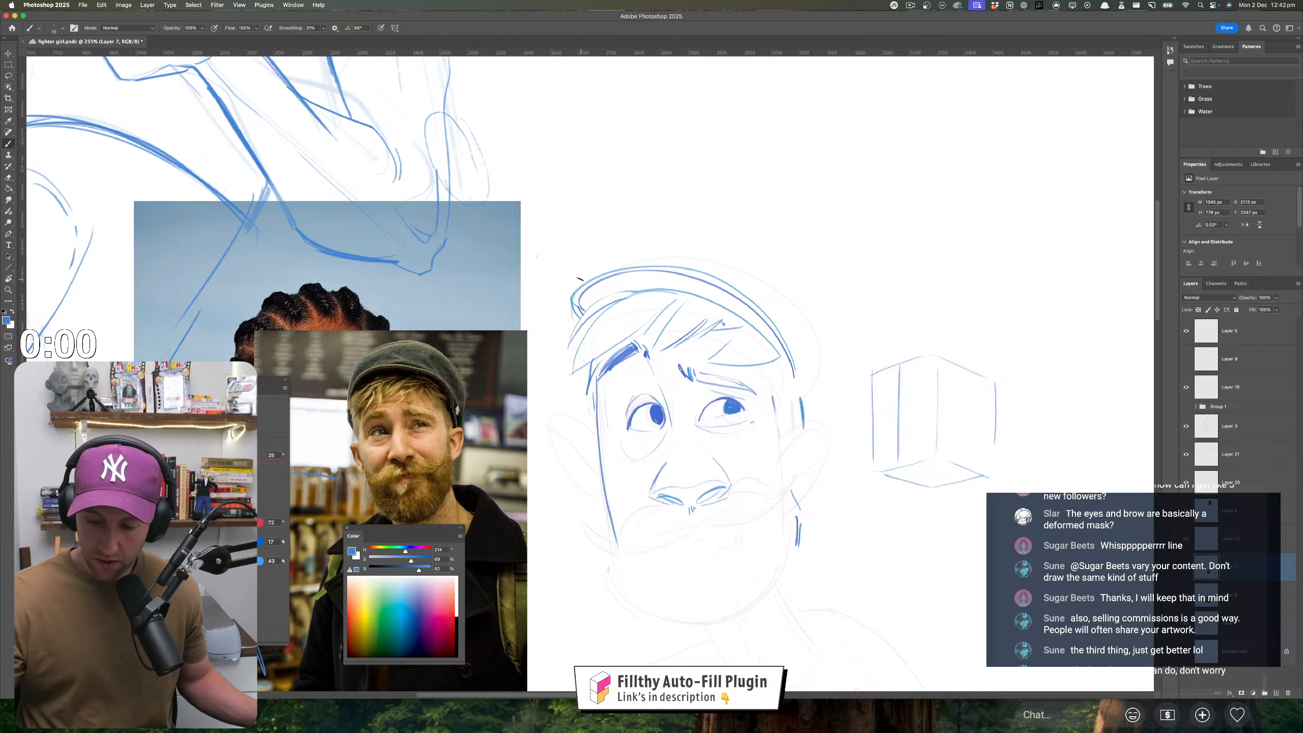
key("super+z")
- Draw the cap's rounded crown from the brim's front over the top and down toward the ear, redoing the first attempt
mouse_move(574, 293)
left_mouse_down()
mouse_move(644, 226)
mouse_move(771, 250)
mouse_move(805, 334)
left_mouse_up()
key("super+z")
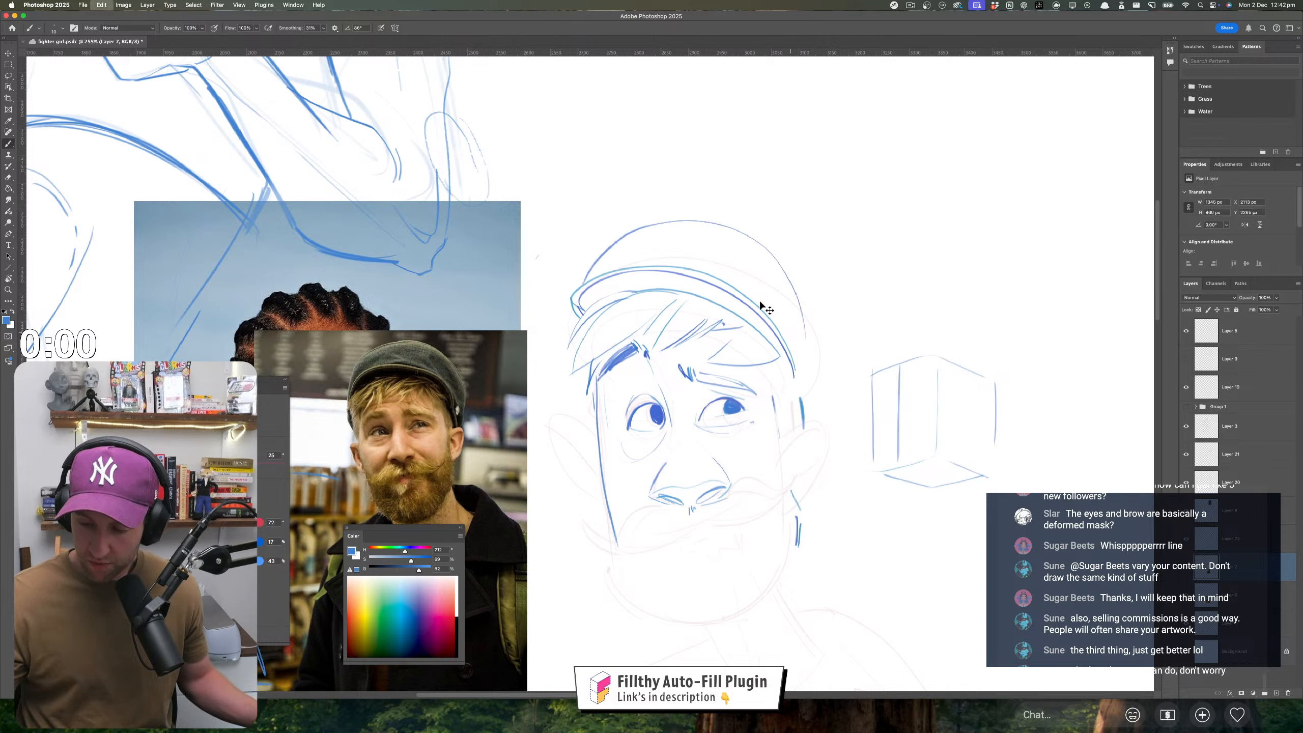
mouse_move(585, 282)
left_mouse_down()
mouse_move(595, 253)
mouse_move(674, 224)
left_mouse_up()
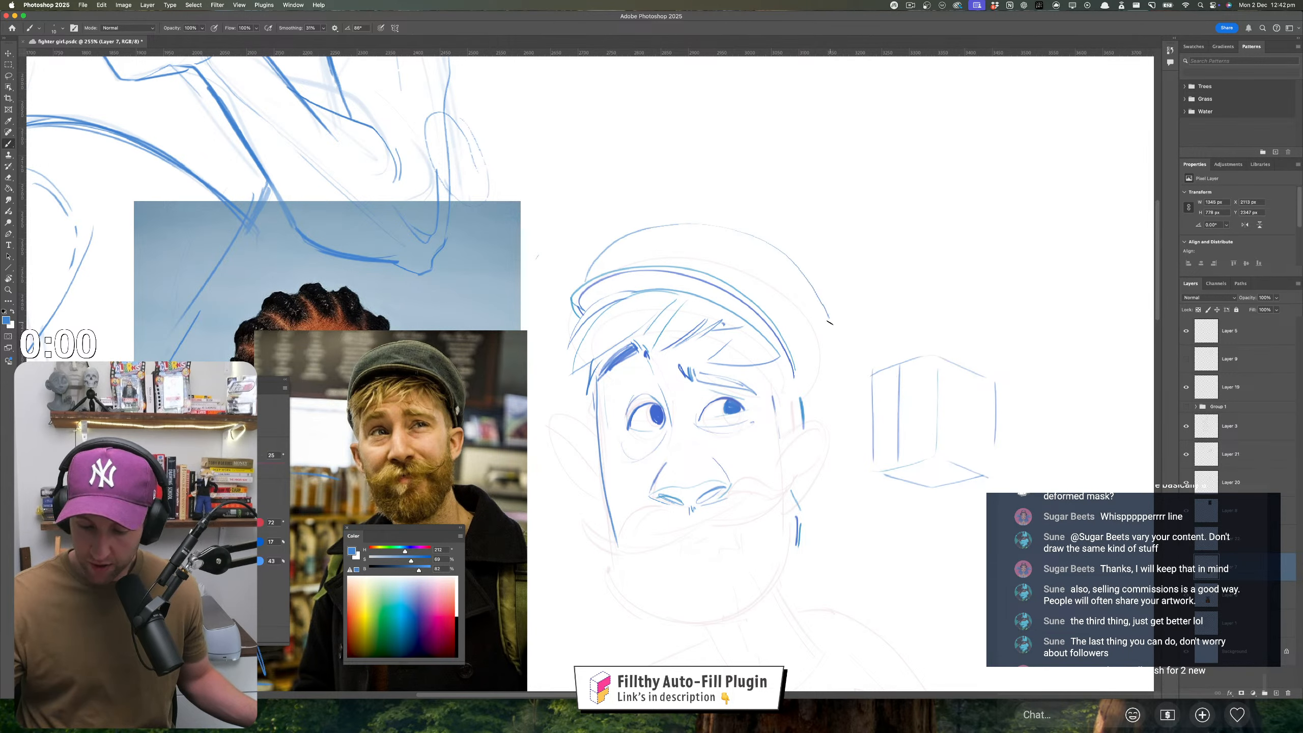
left_click_drag(829, 321, 812, 395)
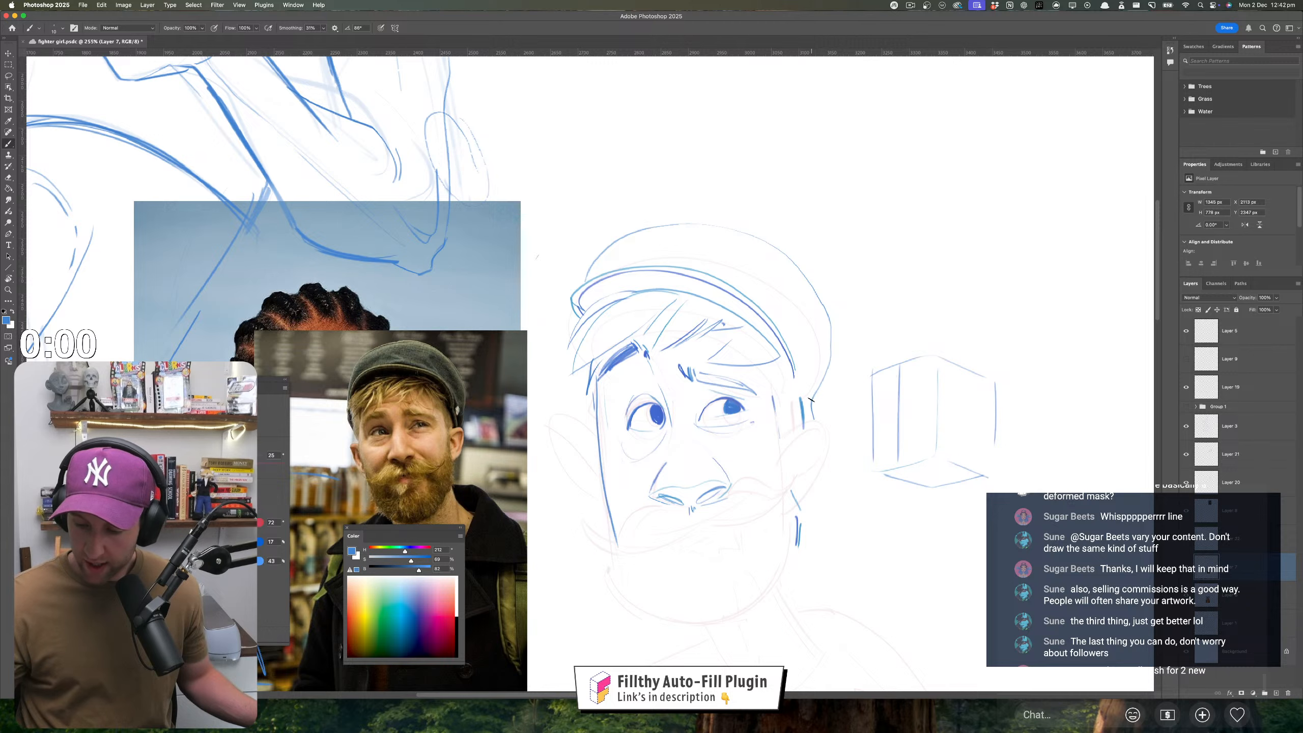
key("z")
scroll(668, 478, "down", 5)
scroll(668, 478, "up", 5)
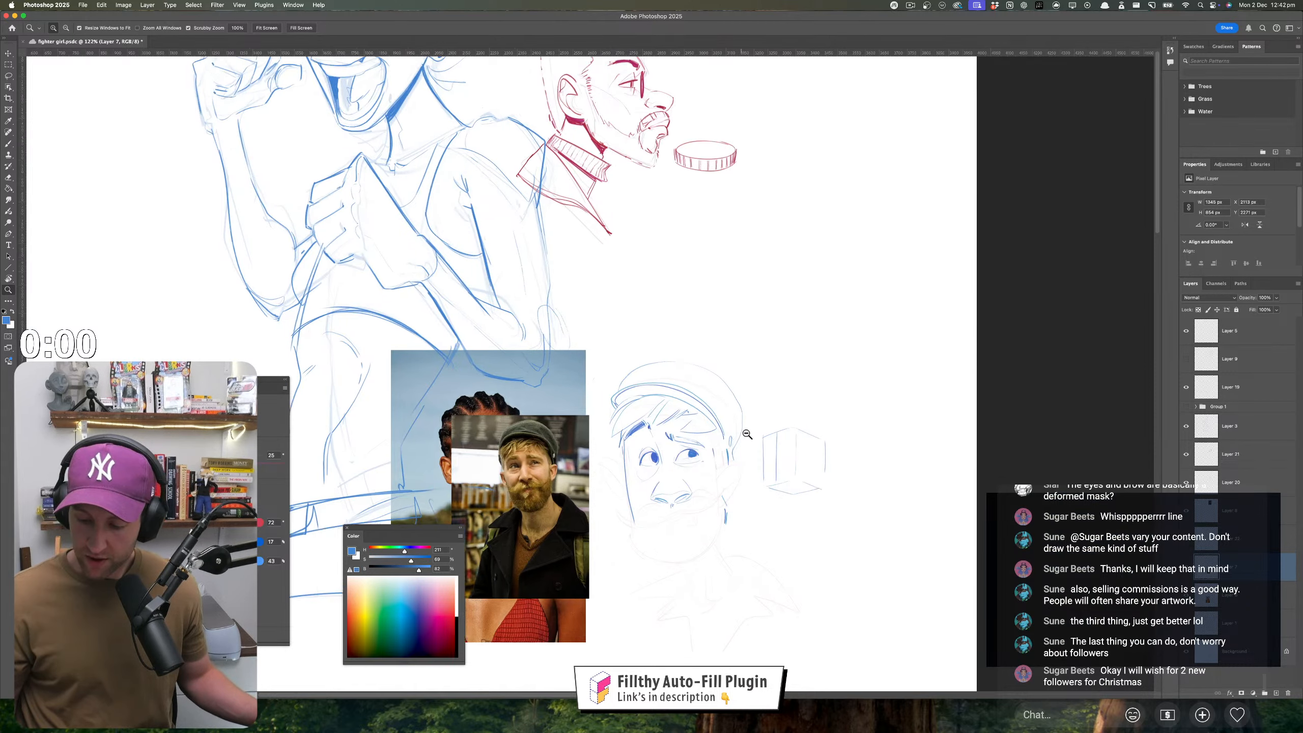
key("b")
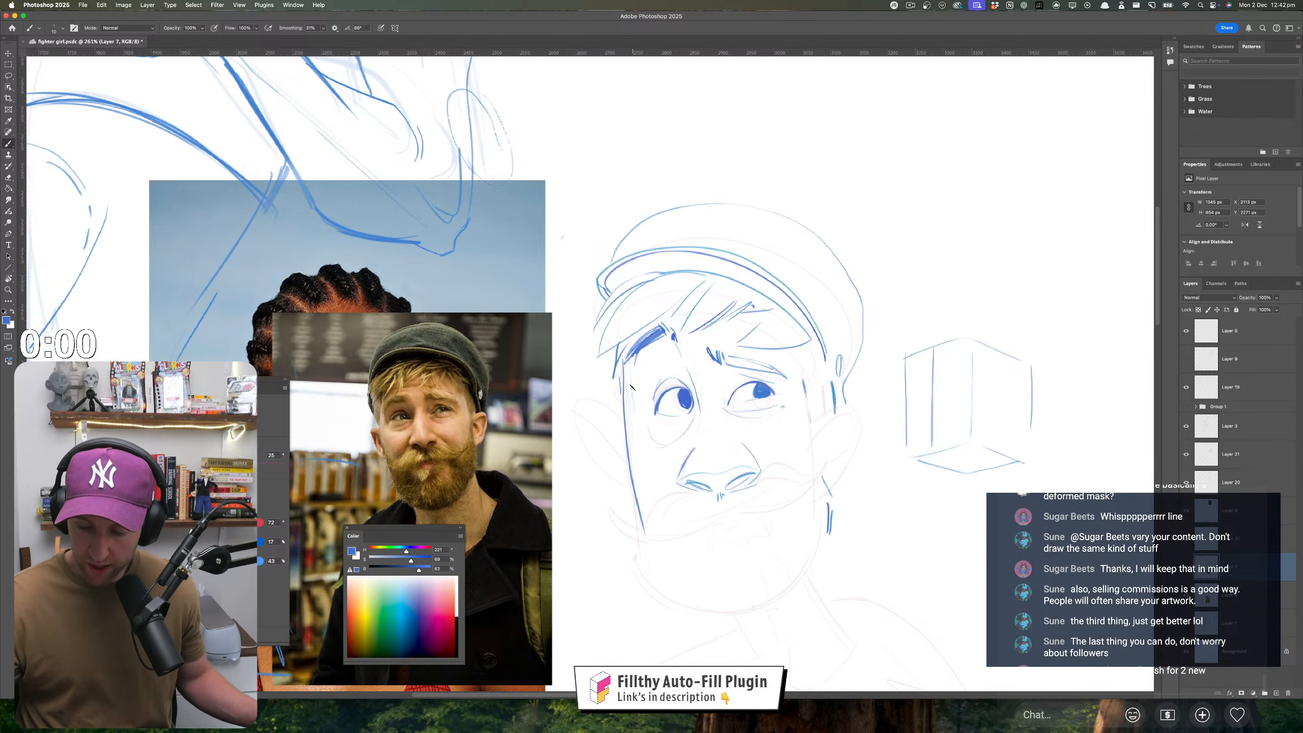
- Erase the stray blue lines beneath the outer end of the raised eyebrow, and undo the last stroke
key("e")
left_click_drag(635, 343, 632, 371)
key("b")
key("z")
scroll(739, 482, "down", 3)
scroll(748, 481, "up", 4)
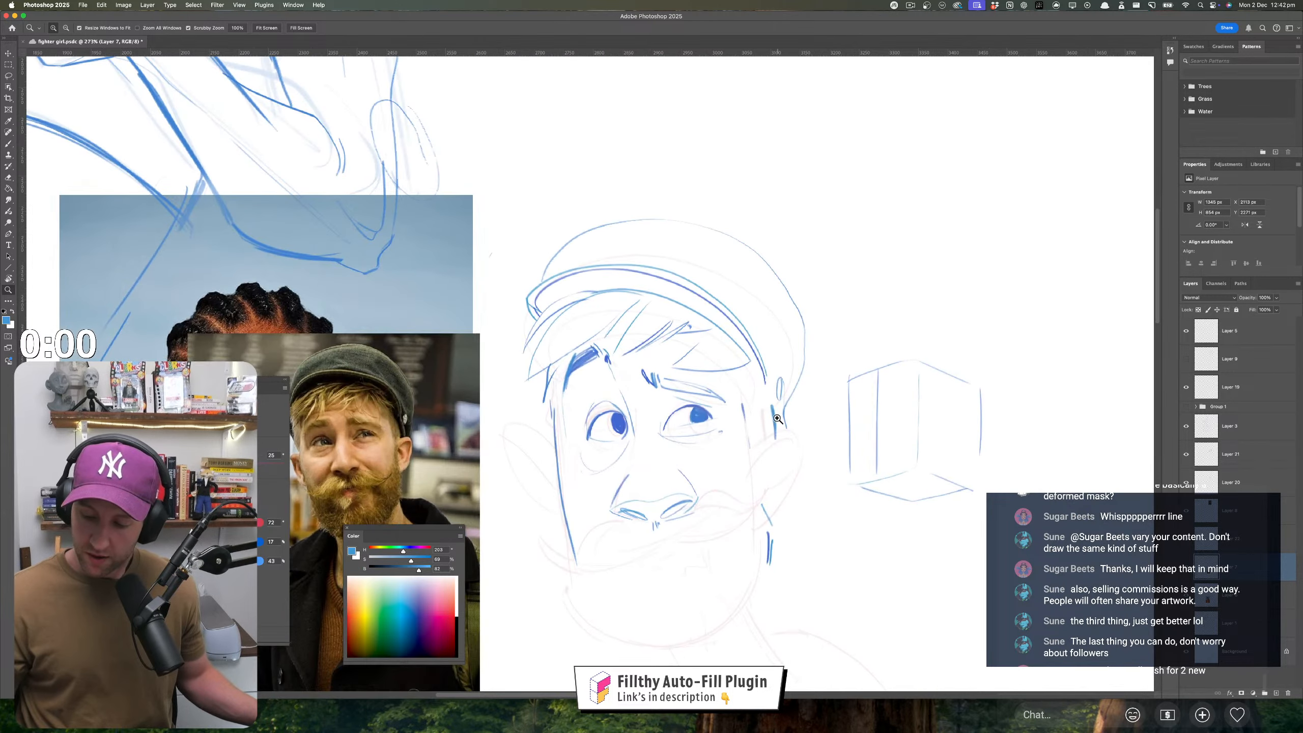
key("b")
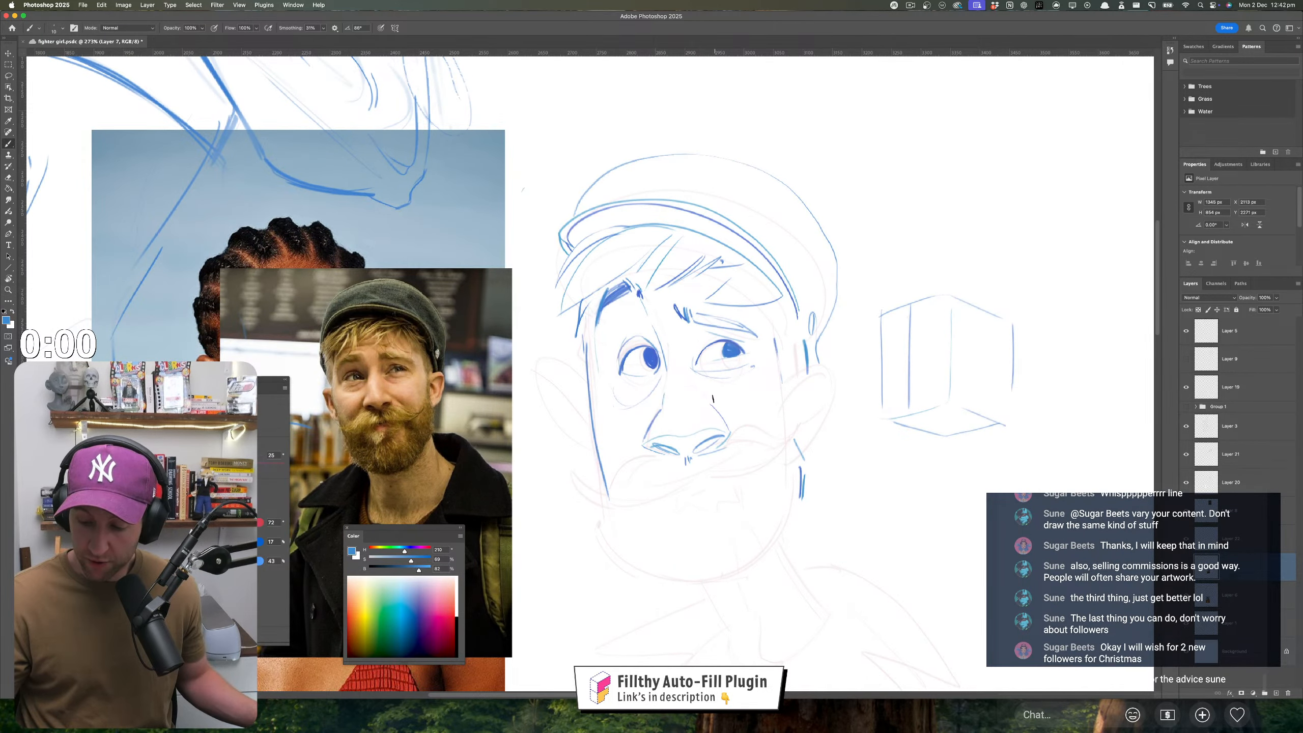
key("super+z")
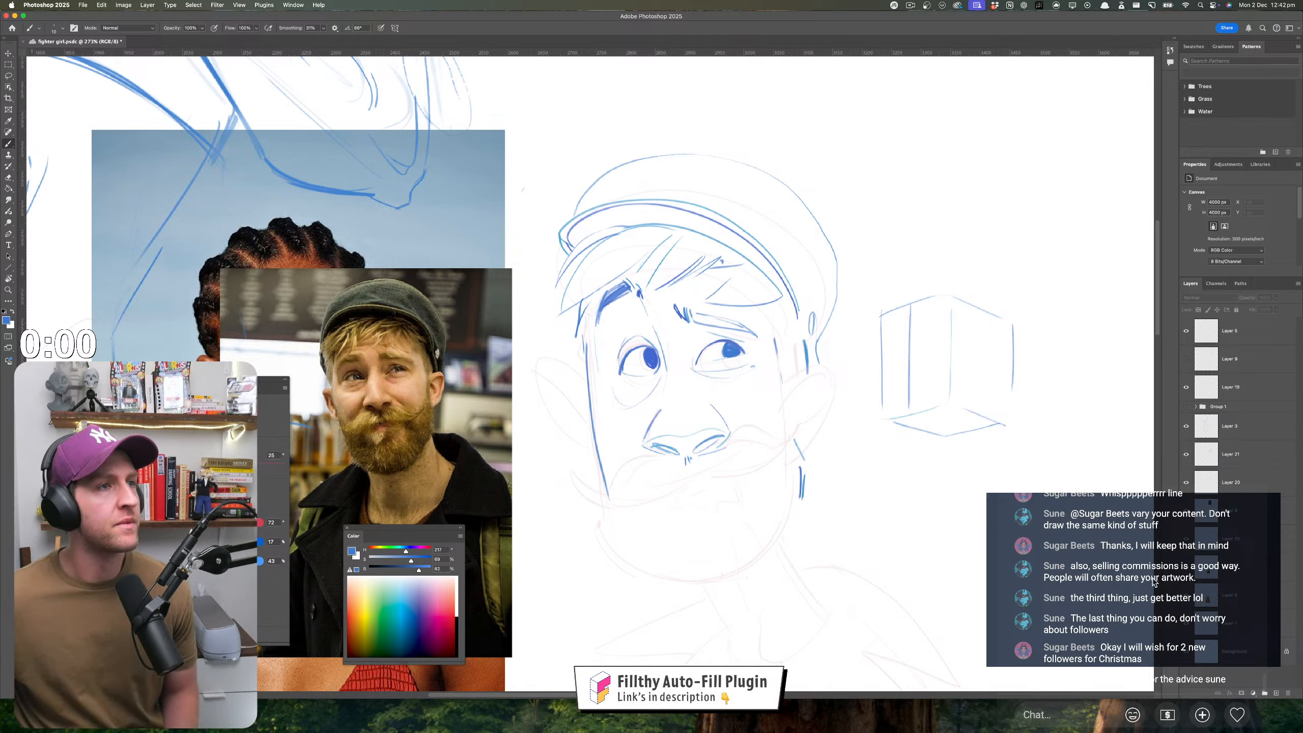
- Read back through the live chat messages to find the viewer's question about three-point perspective
scroll(1236, 562, "up", 5)
scroll(1153, 582, "up", 5)
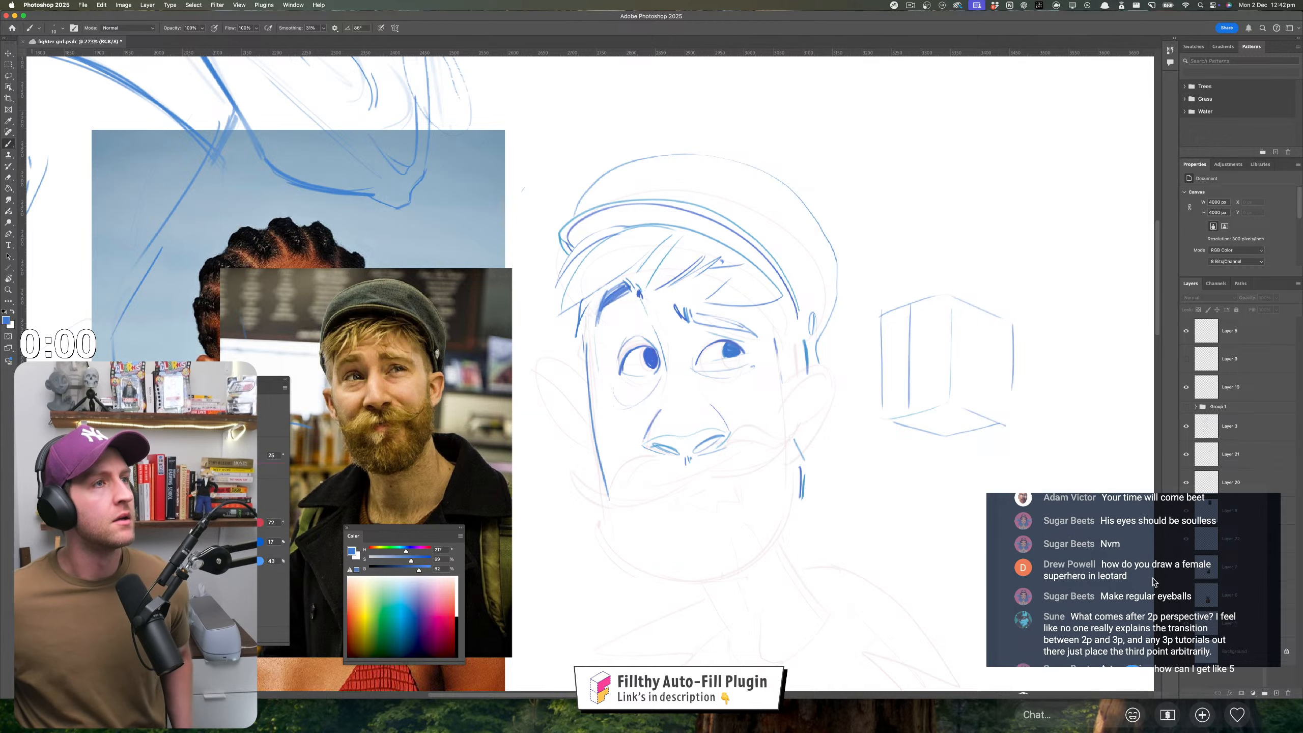
scroll(1152, 582, "up", 5)
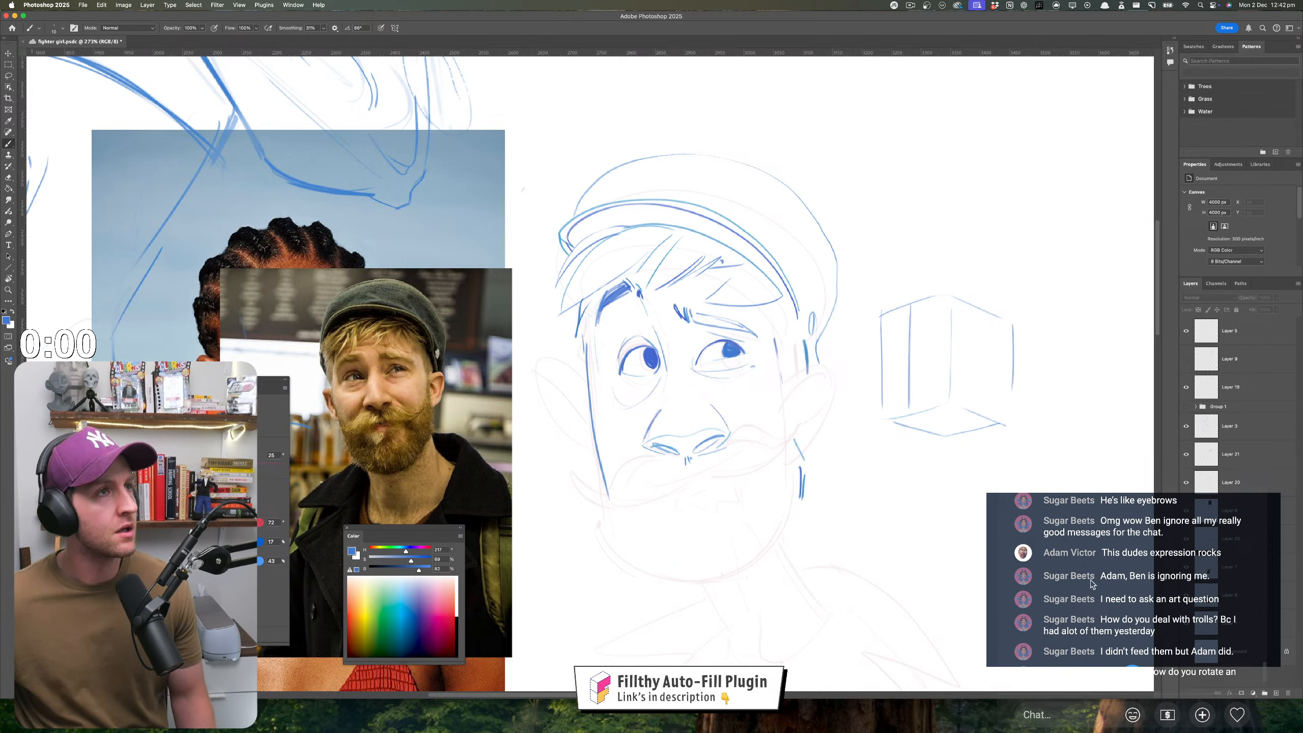
scroll(1120, 585, "up", 5)
scroll(1125, 584, "down", 2)
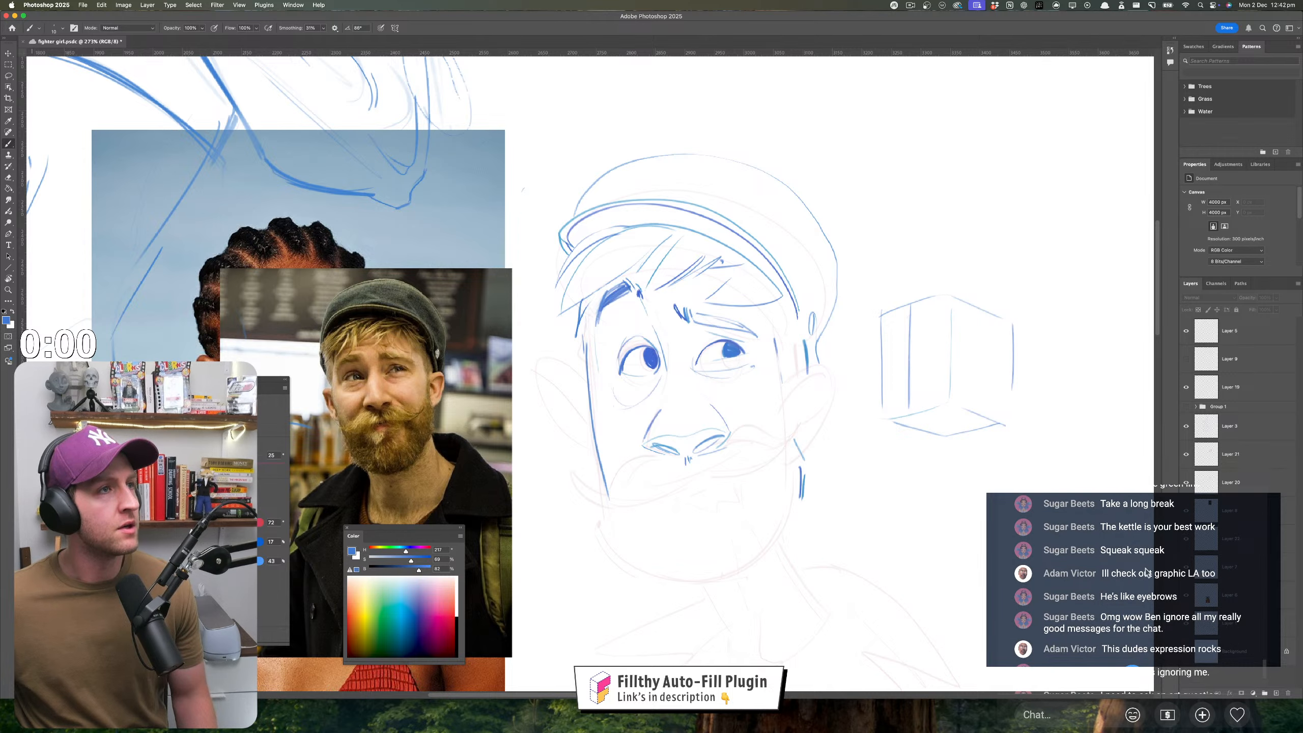
scroll(1146, 572, "up", 3)
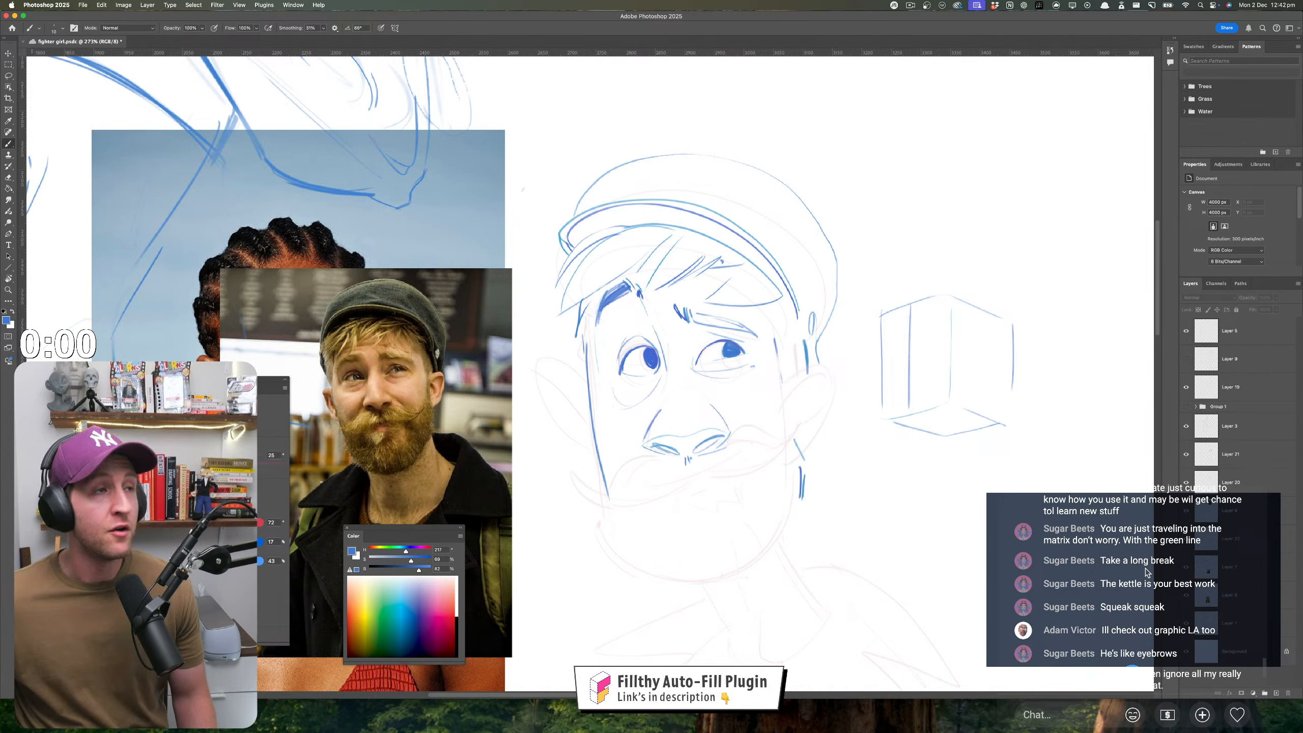
scroll(1146, 572, "down", 1)
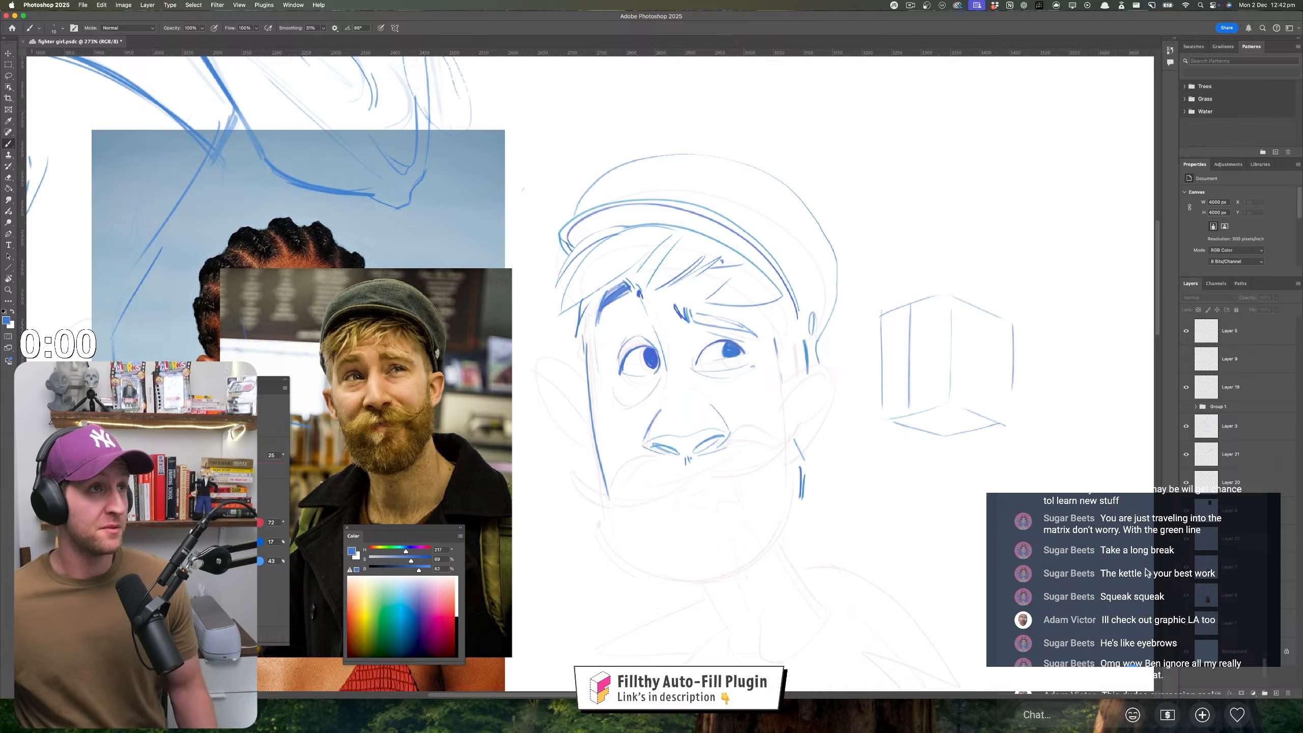
scroll(1147, 572, "down", 4)
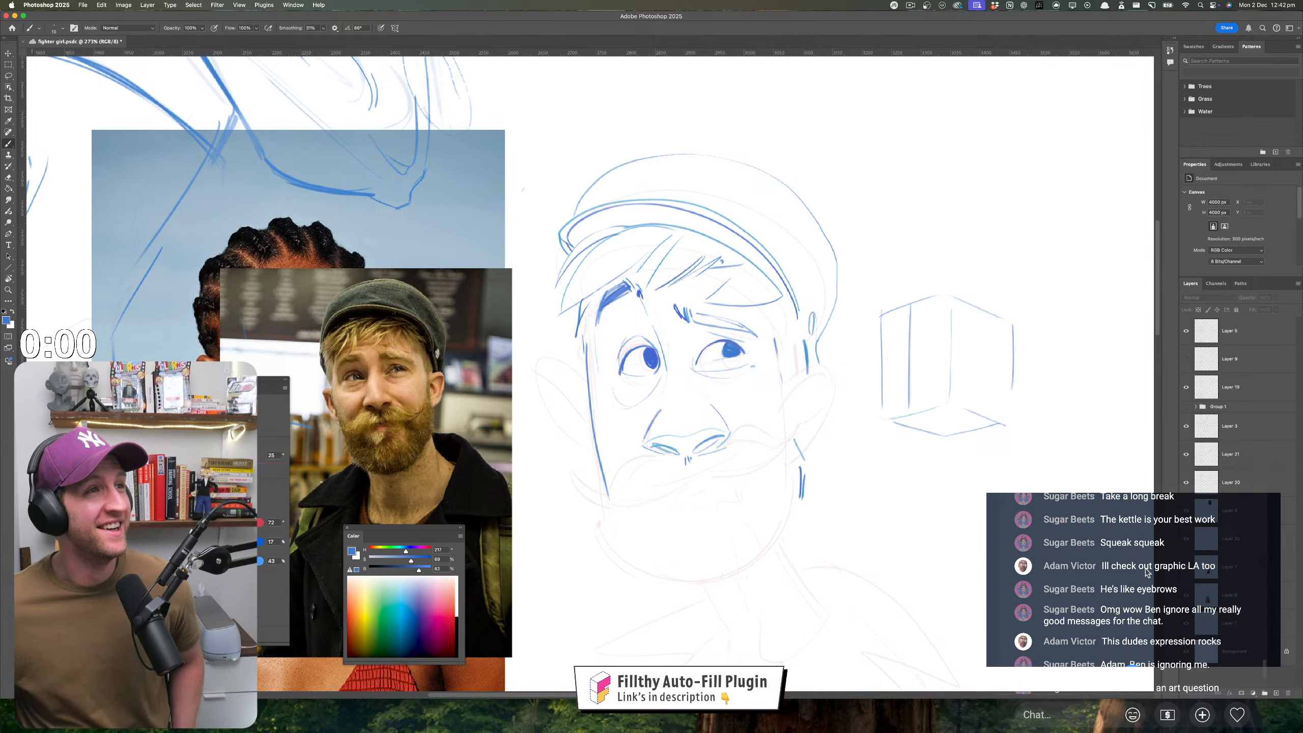
scroll(1147, 572, "down", 2)
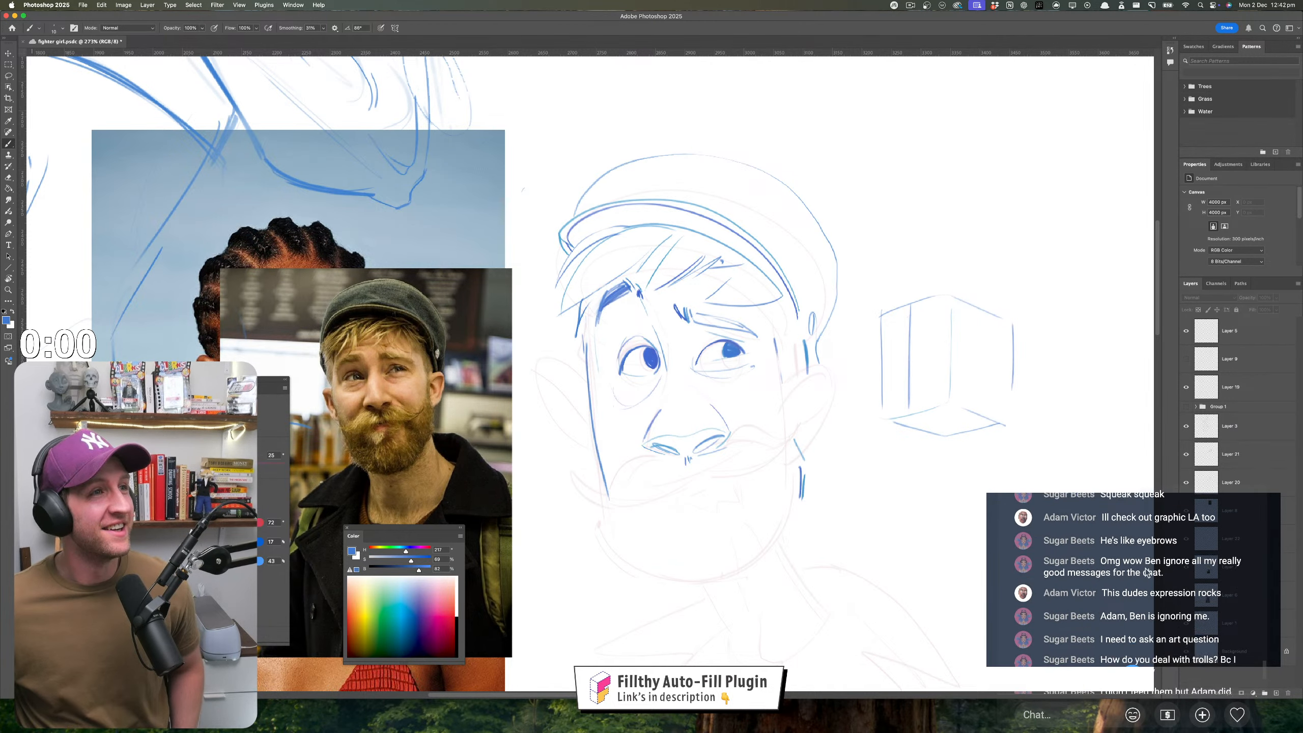
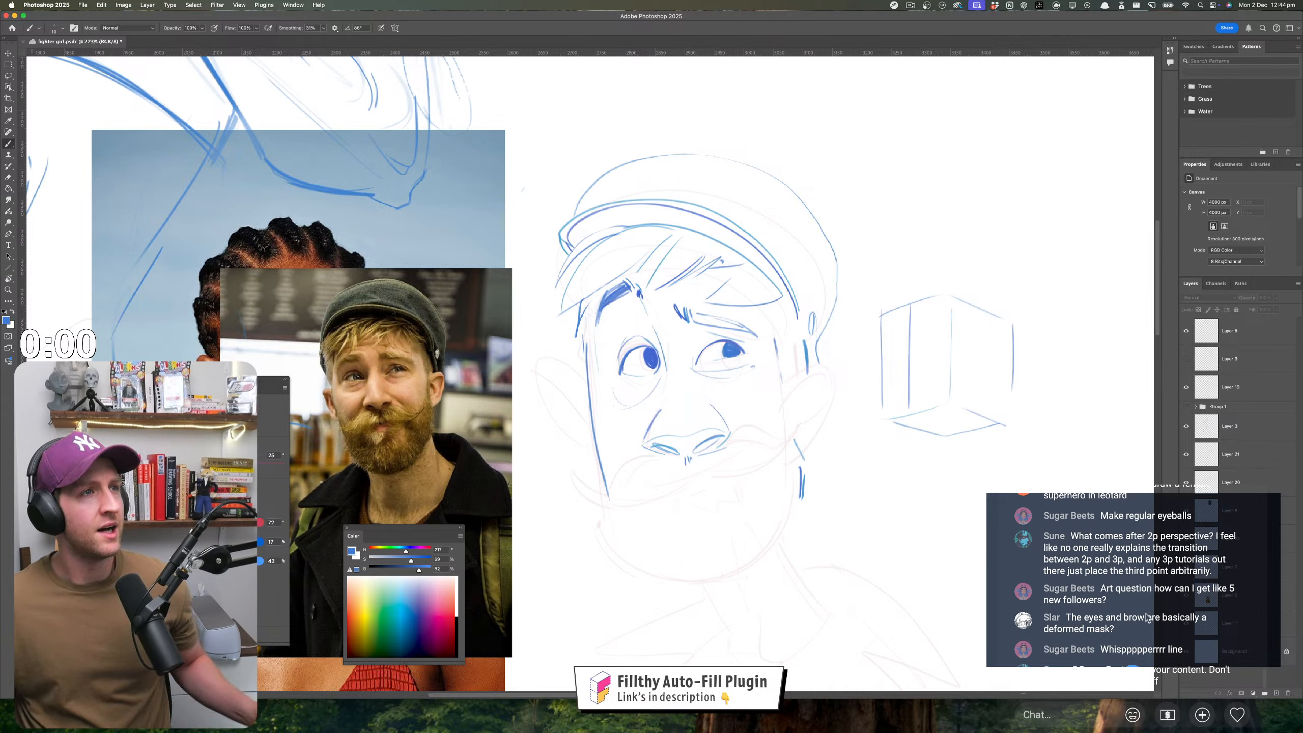
- Make Layer 7, which holds the blue face line work, the active layer for drawing with the Brush tool
left_click(727, 489)
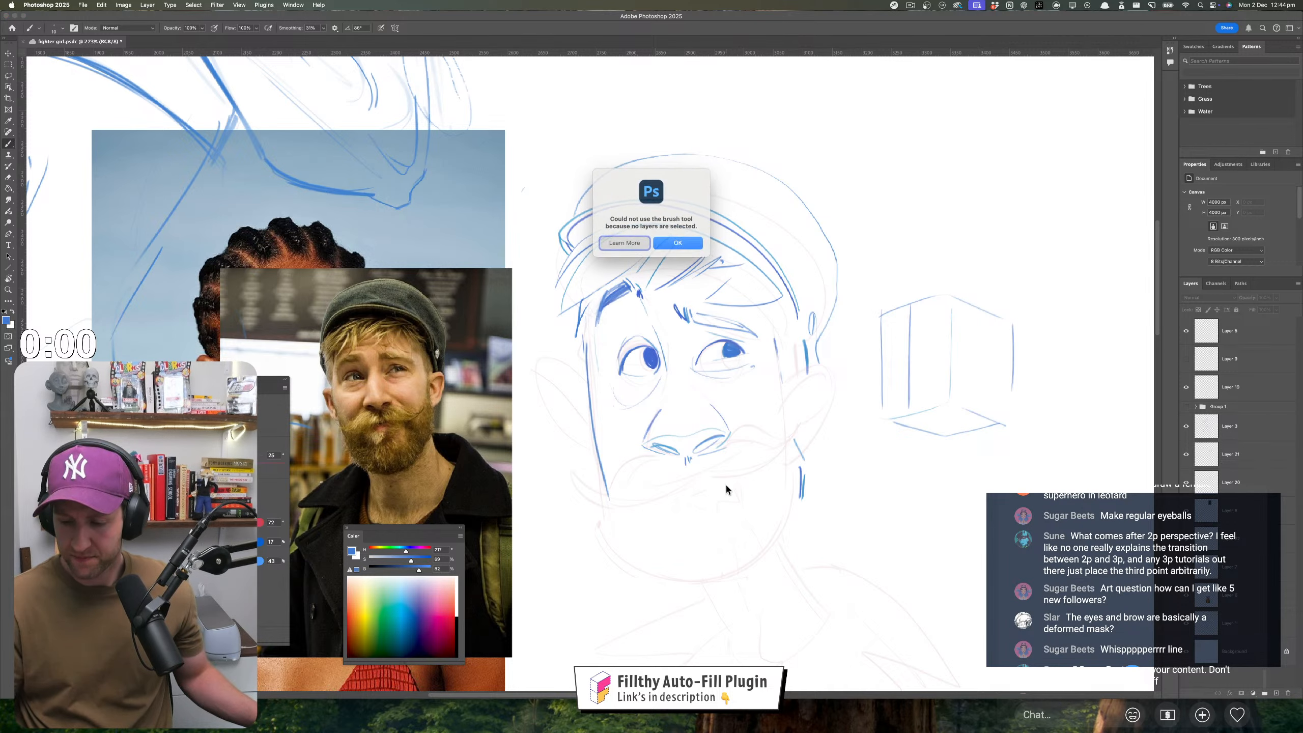
left_click(666, 249)
key("z")
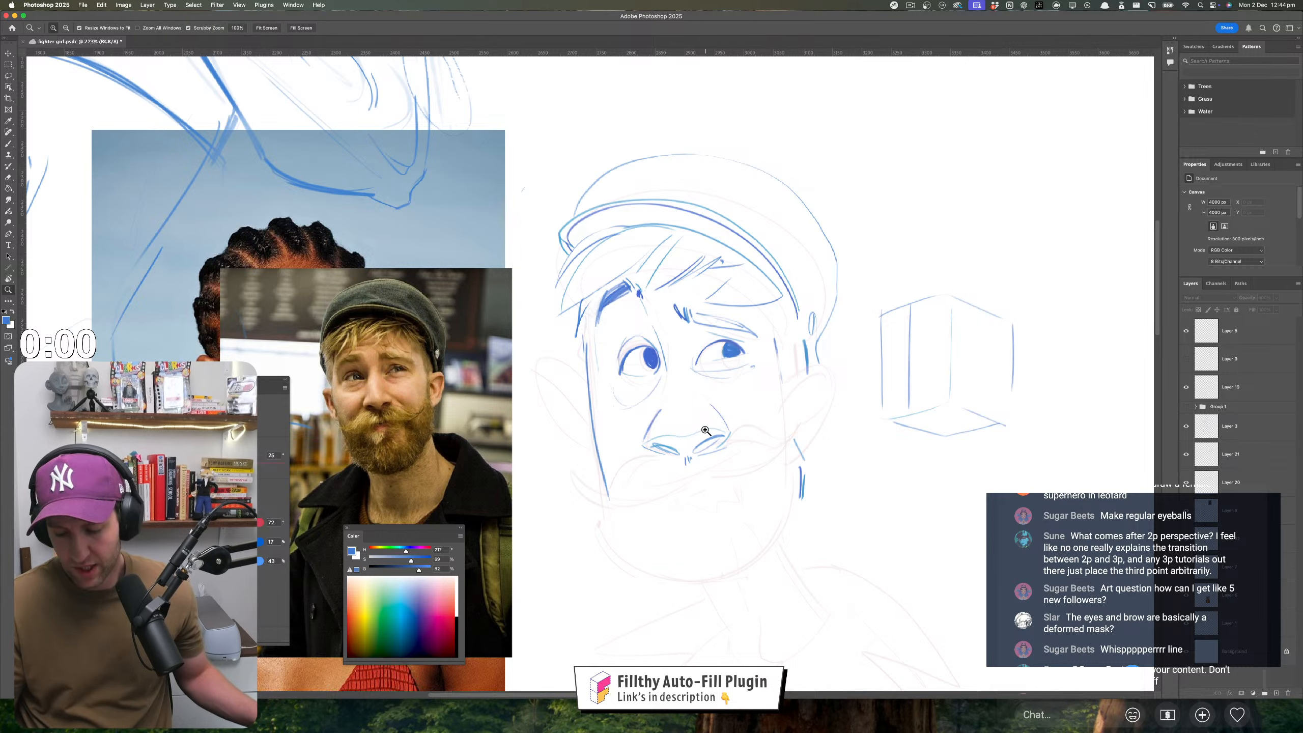
left_click(686, 452, "alt")
left_click_drag(686, 451, 609, 457)
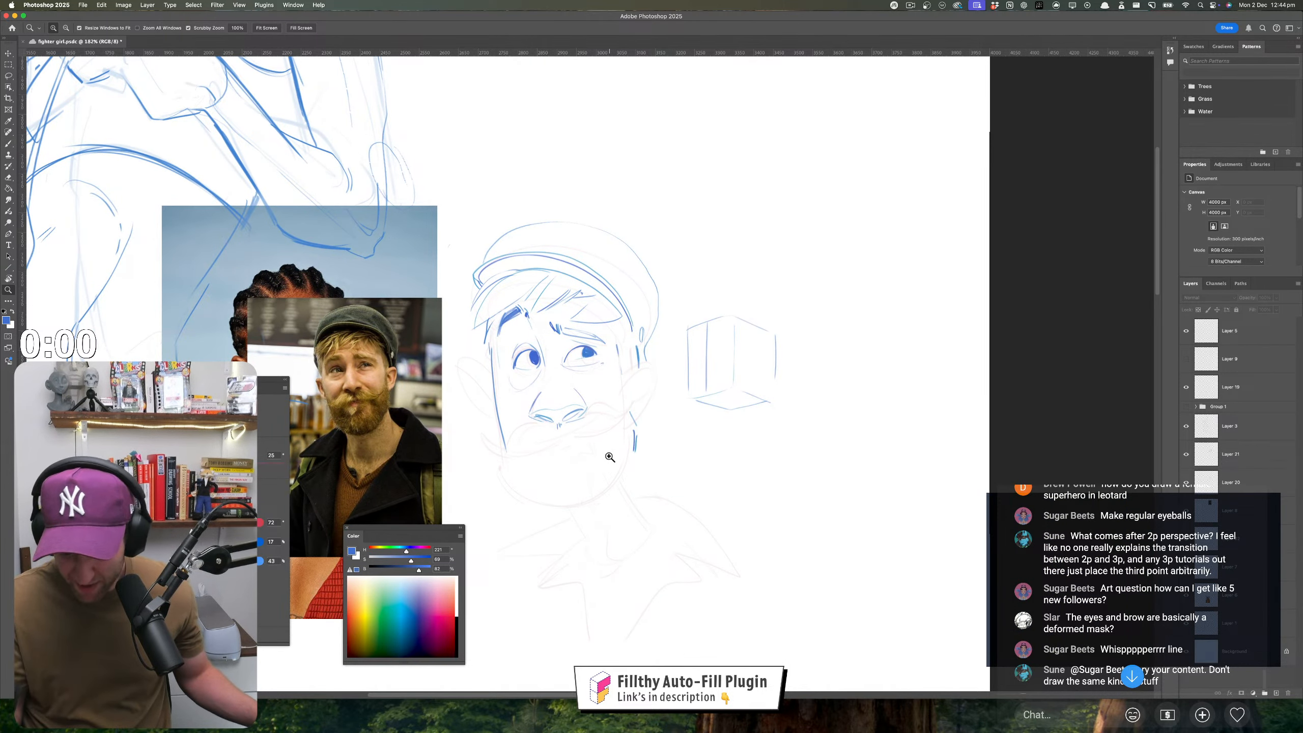
scroll(696, 465, "up", 3)
key("b")
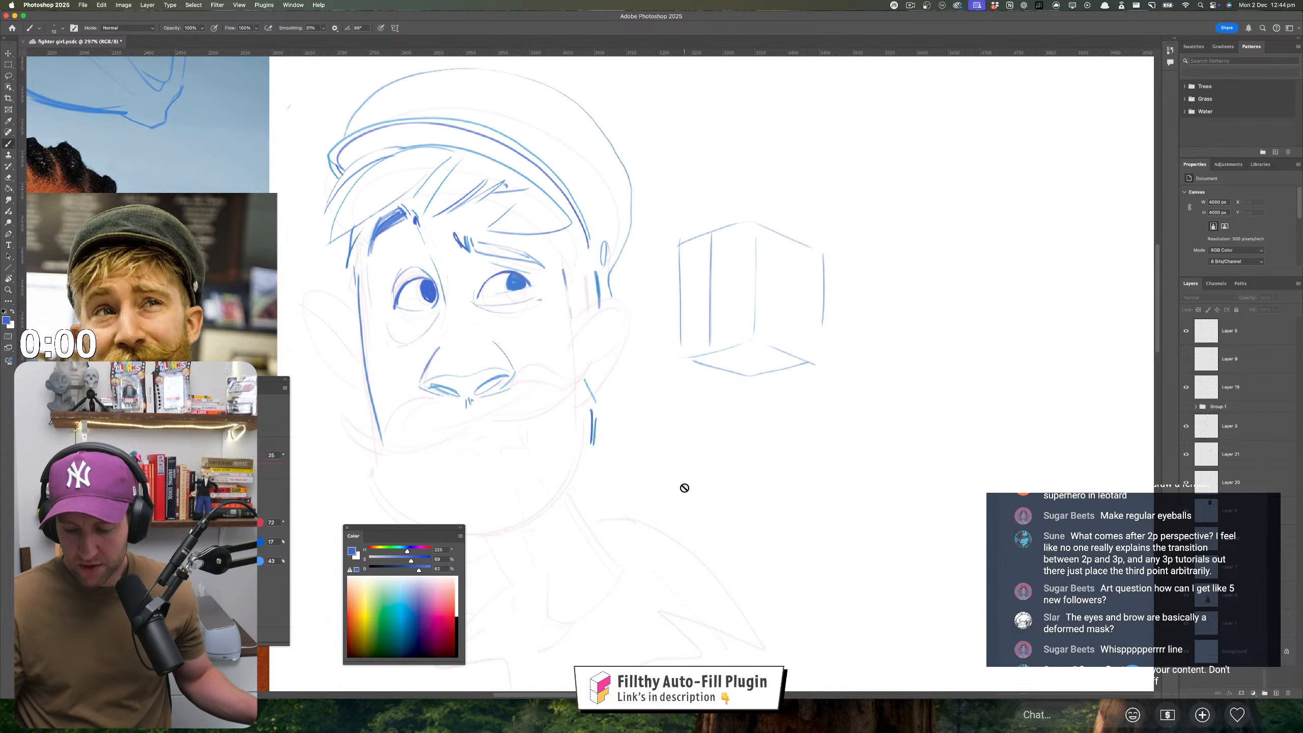
left_click(685, 485)
left_click(677, 242)
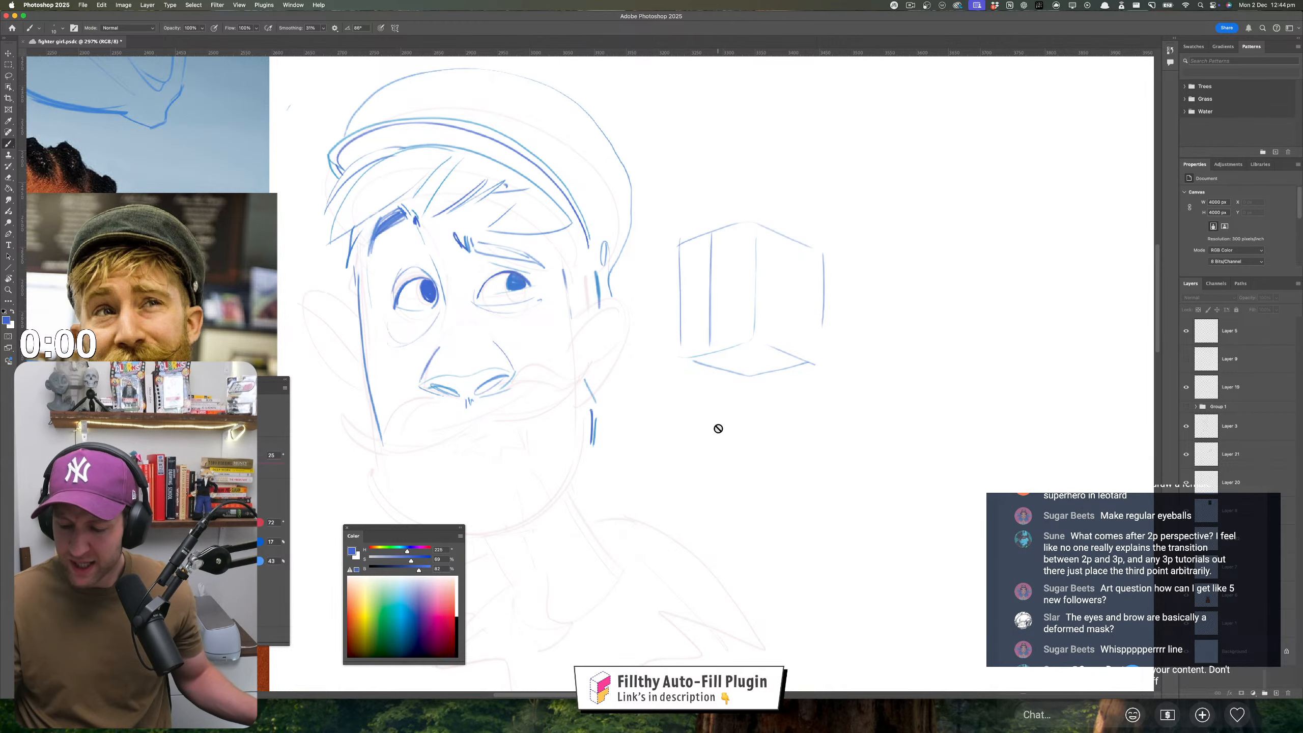
key("v")
left_click(518, 289)
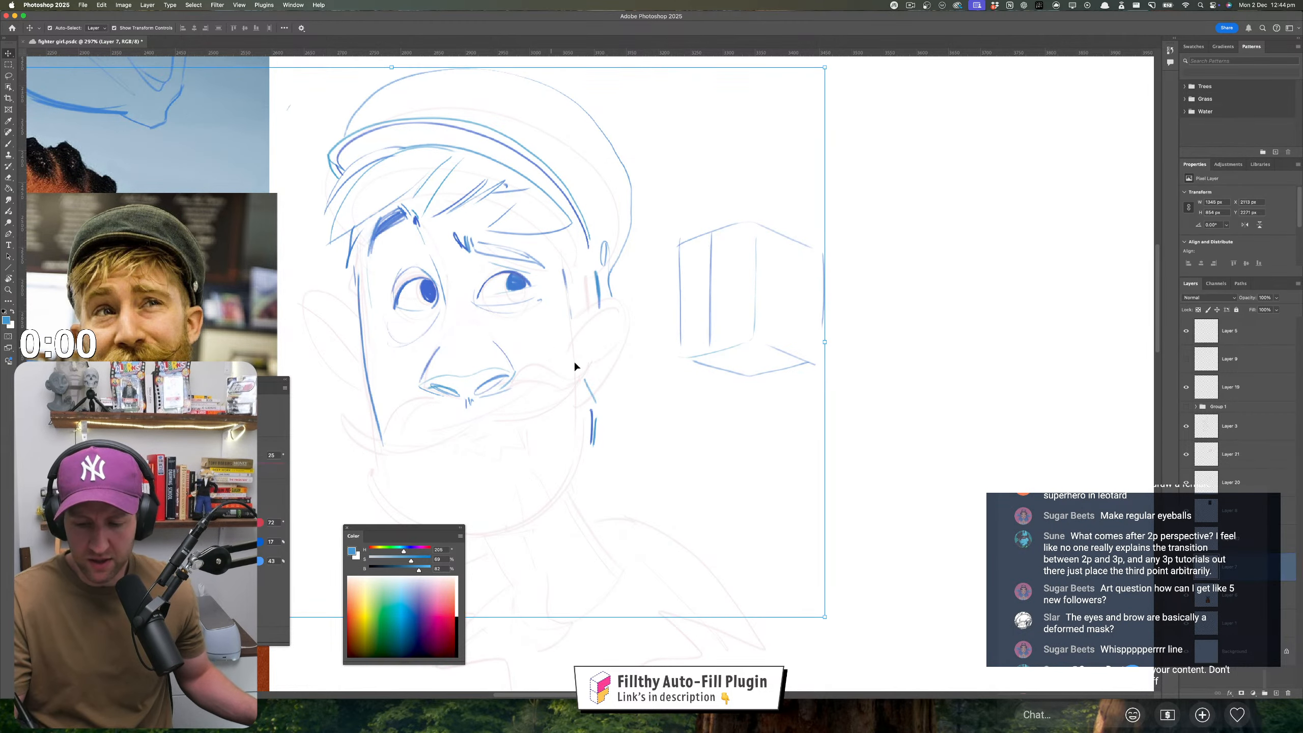
key("b")
mouse_move(617, 451)
left_mouse_down()
mouse_move(700, 400)
mouse_move(762, 444)
mouse_move(694, 495)
mouse_move(634, 505)
mouse_move(627, 465)
mouse_move(588, 467)
left_mouse_up()
key("super+z")
key("super+z")
left_click_drag(676, 387, 691, 471)
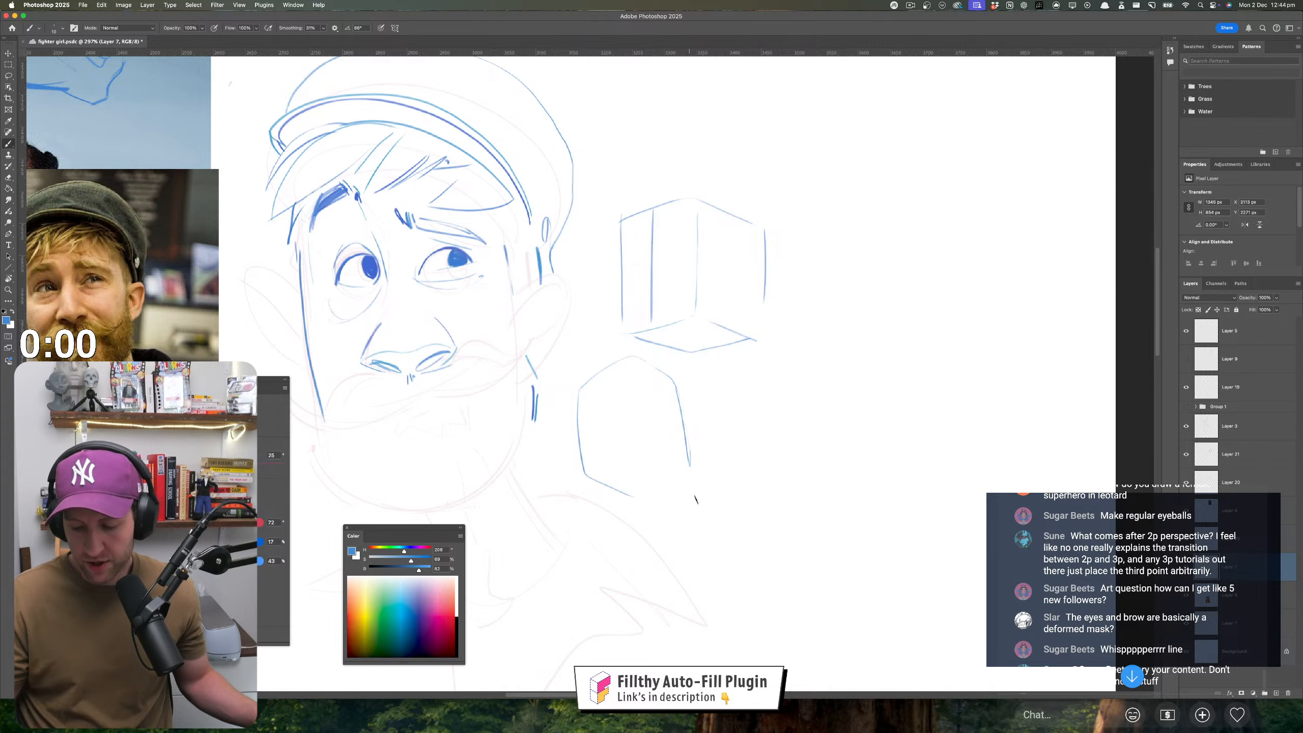
key("super+z")
key("super+z")
left_click_drag(687, 441, 620, 535)
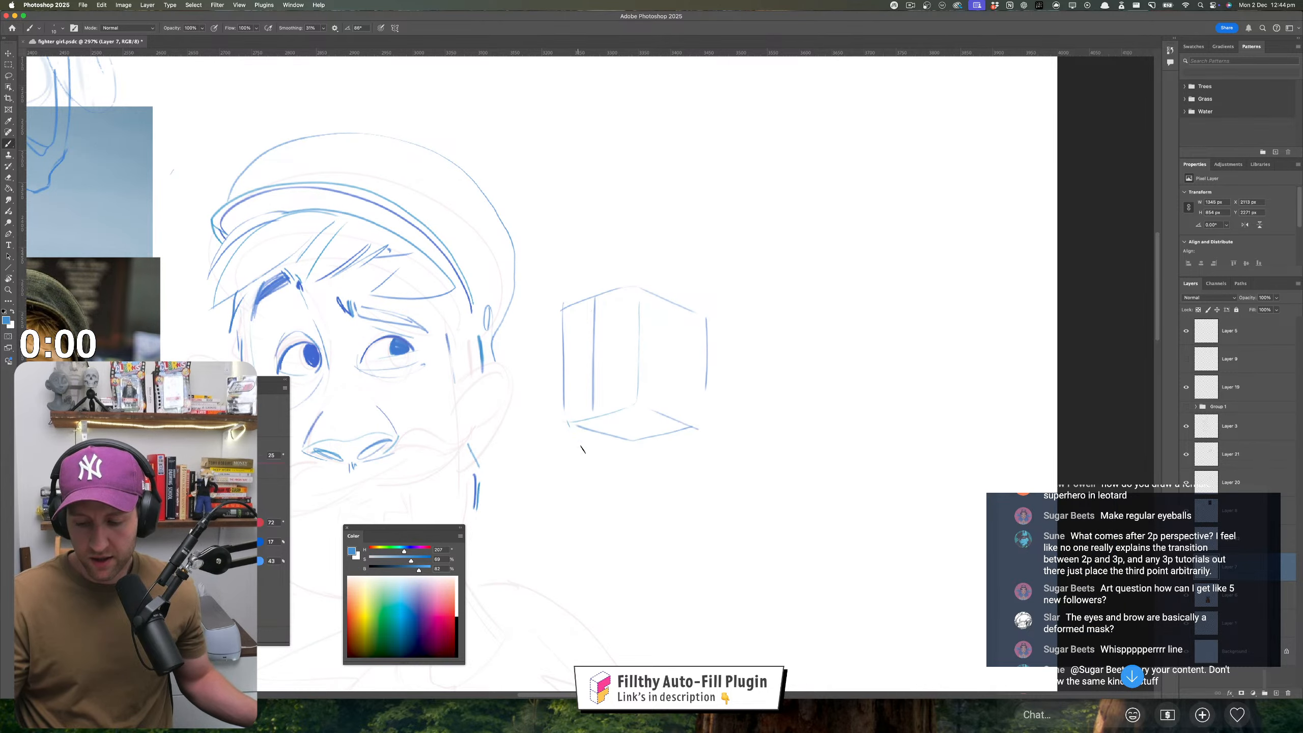
left_click_drag(582, 449, 654, 531)
key("super+z")
- Sketch a box seen from above below the existing cube, with a slanted top face and sides tapering downward
scroll(643, 512, "down", 3)
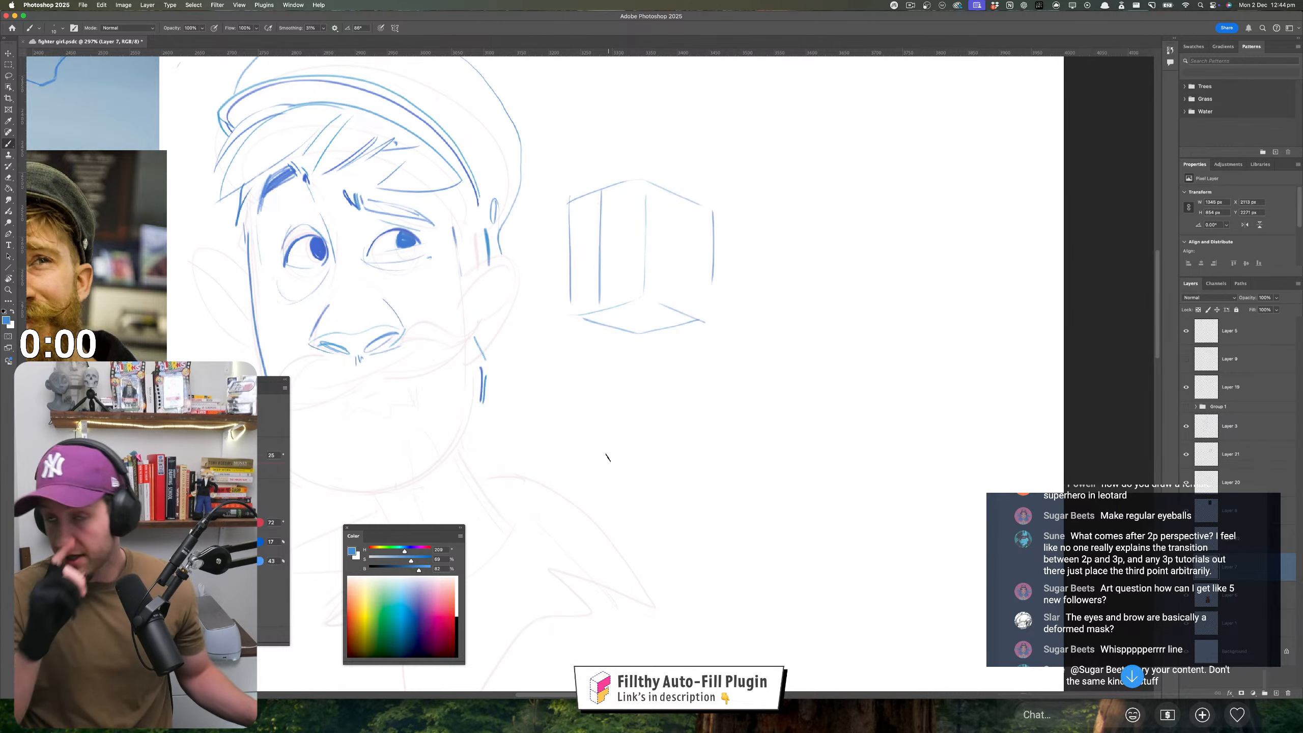
left_click_drag(555, 404, 589, 453)
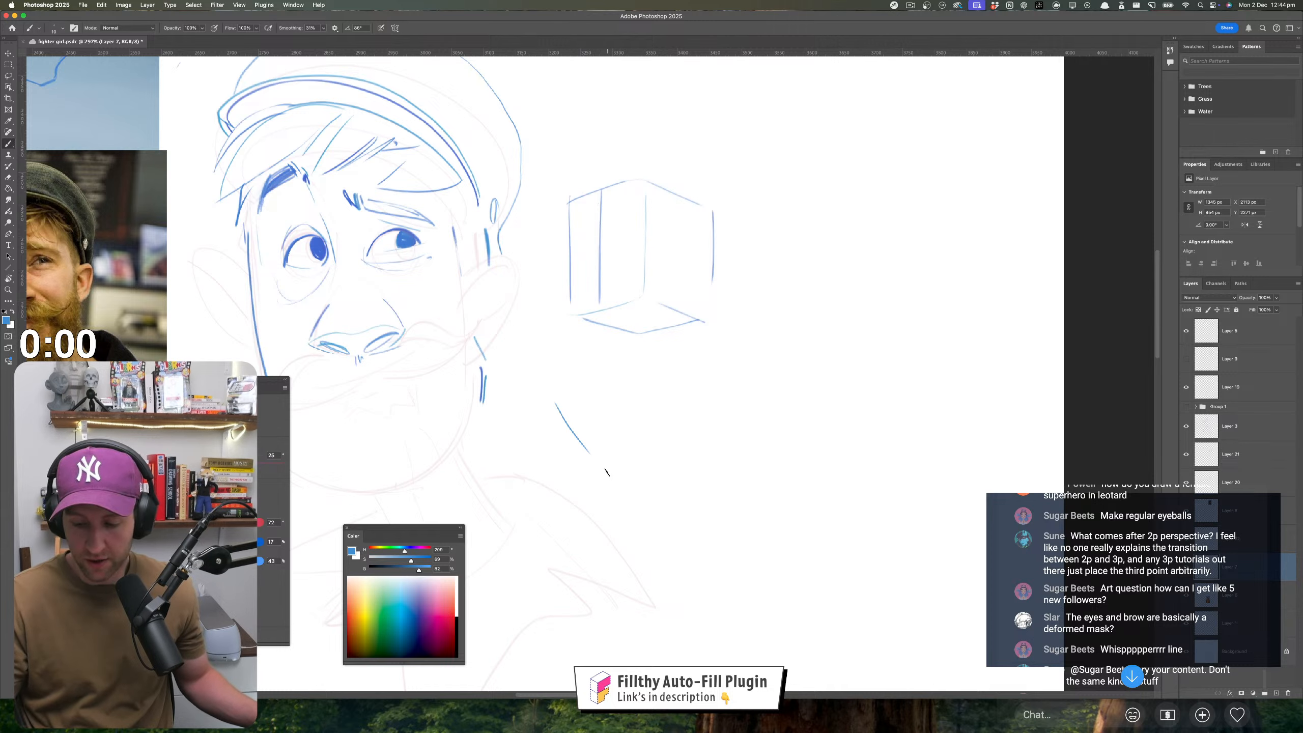
mouse_move(611, 384)
left_mouse_down()
mouse_move(693, 429)
mouse_move(606, 454)
left_mouse_up()
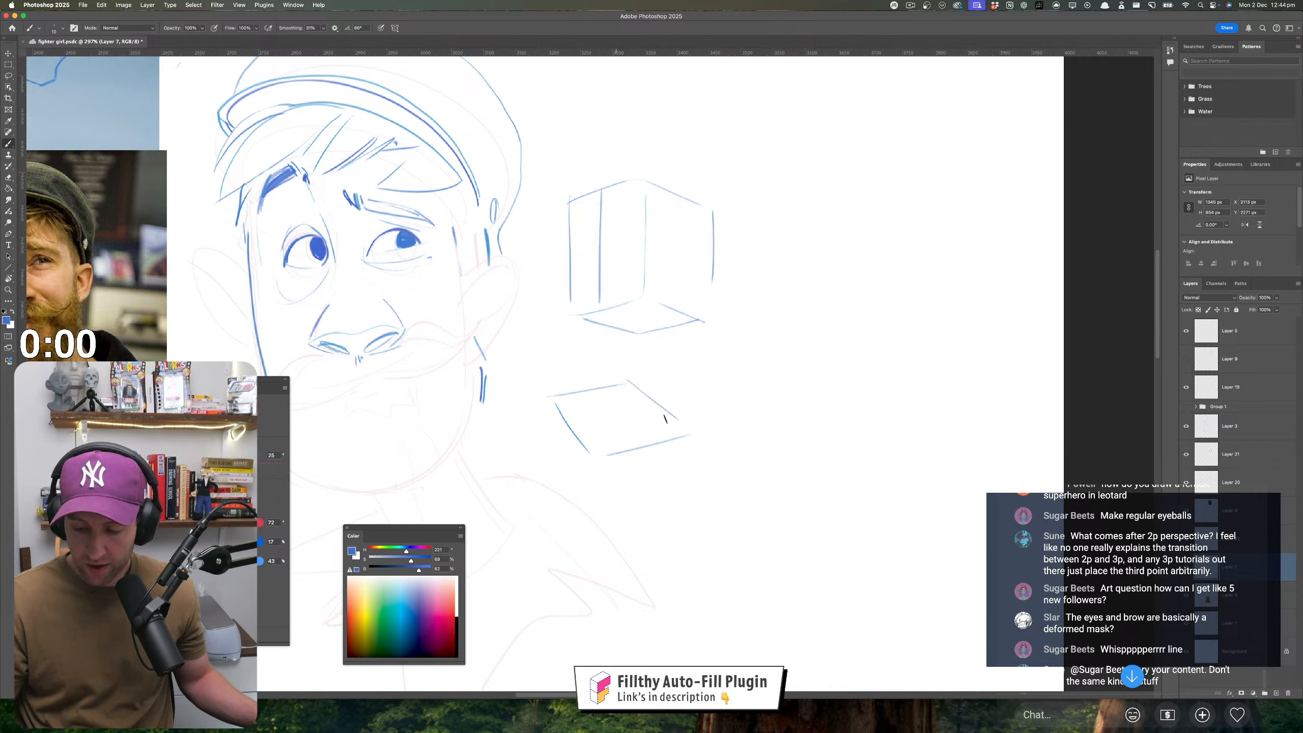
left_click_drag(551, 402, 588, 452)
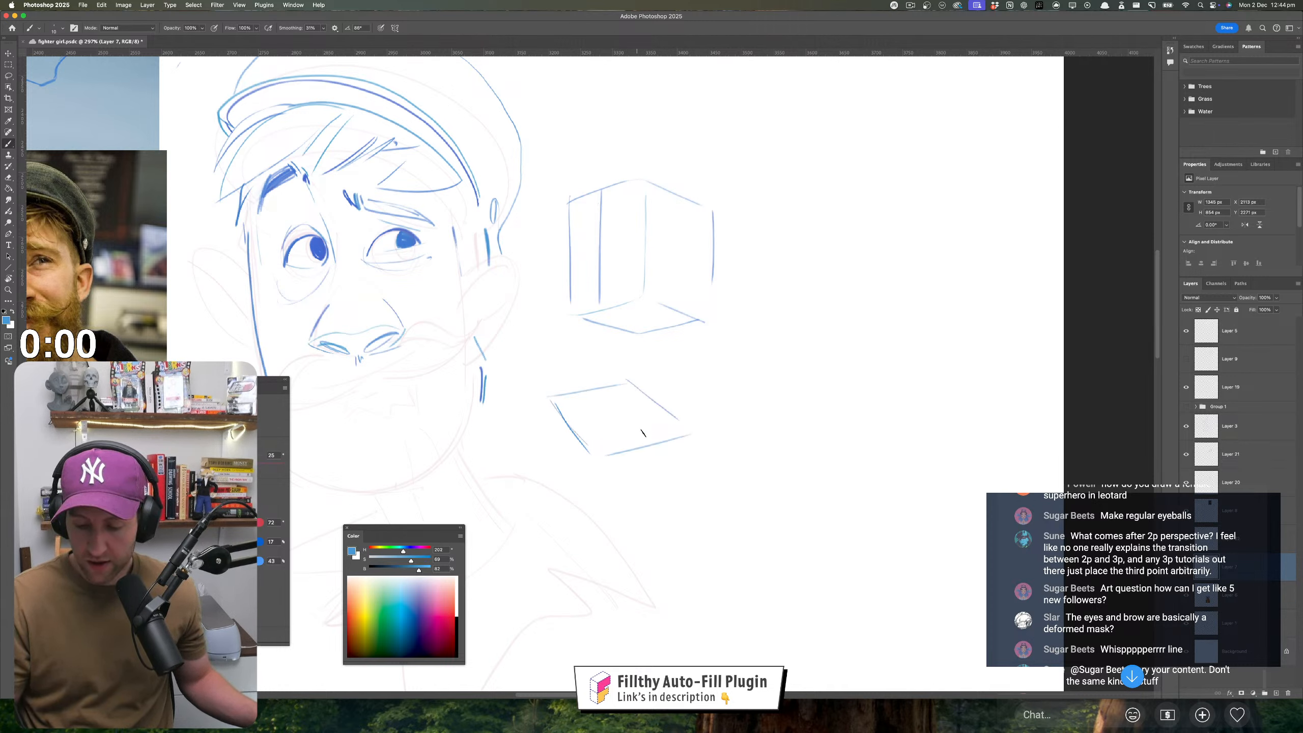
left_click_drag(690, 435, 642, 531)
mouse_move(547, 398)
left_mouse_down()
mouse_move(549, 457)
mouse_move(598, 456)
mouse_move(582, 561)
mouse_move(644, 538)
left_mouse_up()
left_click_drag(549, 495, 578, 551)
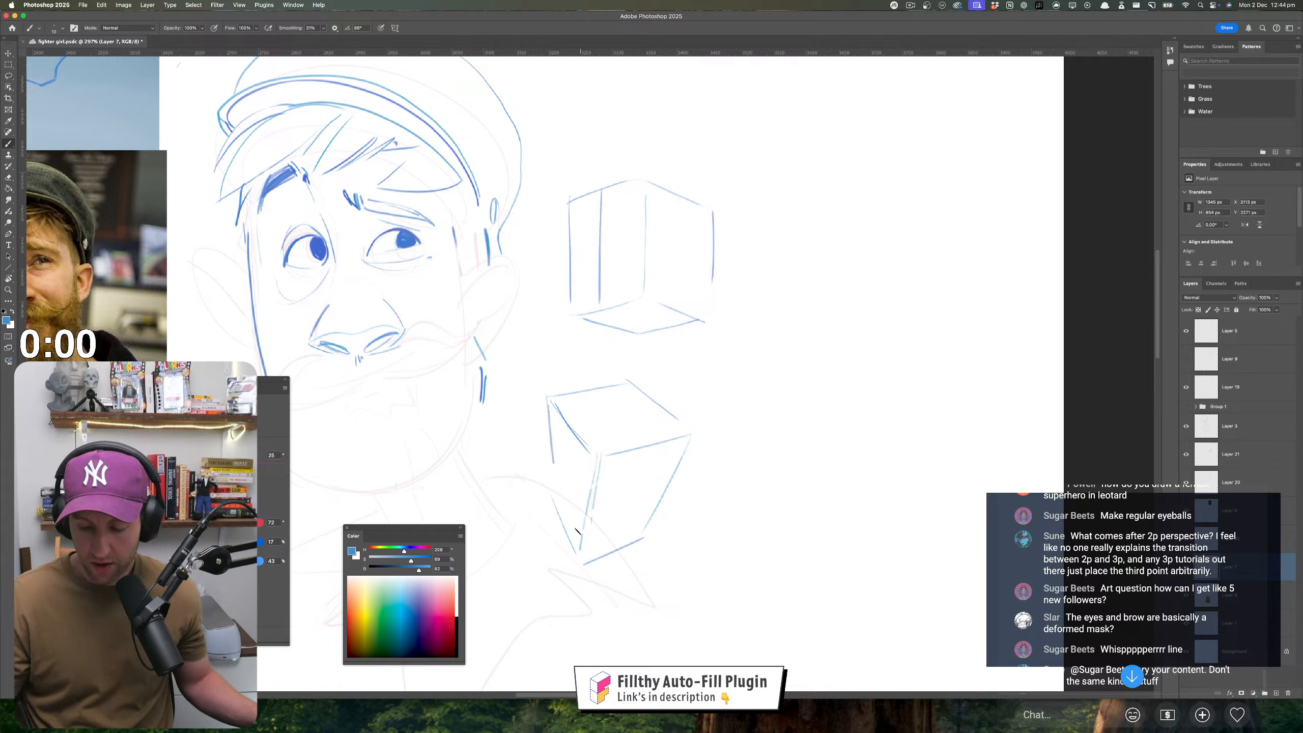
left_click_drag(547, 405, 553, 472)
- Extend the new box's side edges downward until they meet at a lower vanishing point
left_click_drag(653, 520, 558, 664)
key("cmd+z")
left_click_drag(560, 667, 647, 551)
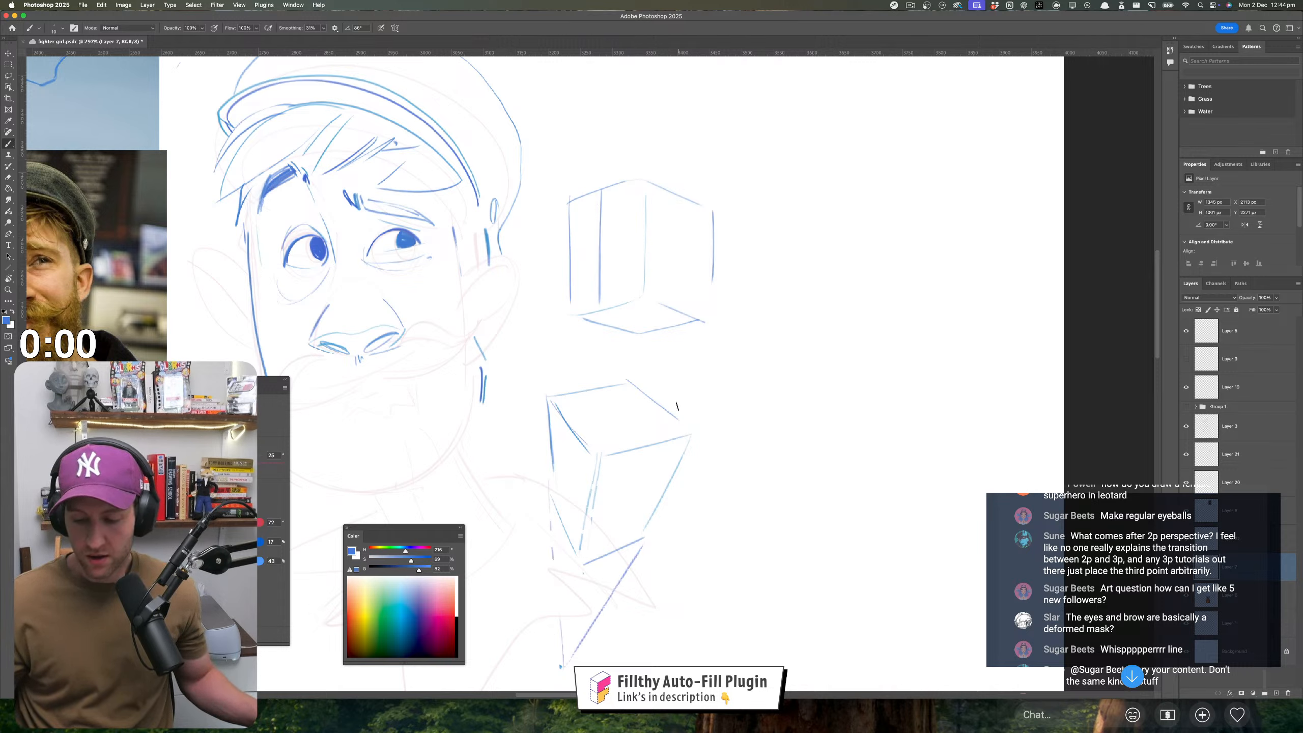
- Draw a horizon line above the box, extend its receding edges toward two vanishing points, and mark the vanishing points with dots
left_click_drag(579, 366, 975, 380)
left_click_drag(670, 436, 911, 387)
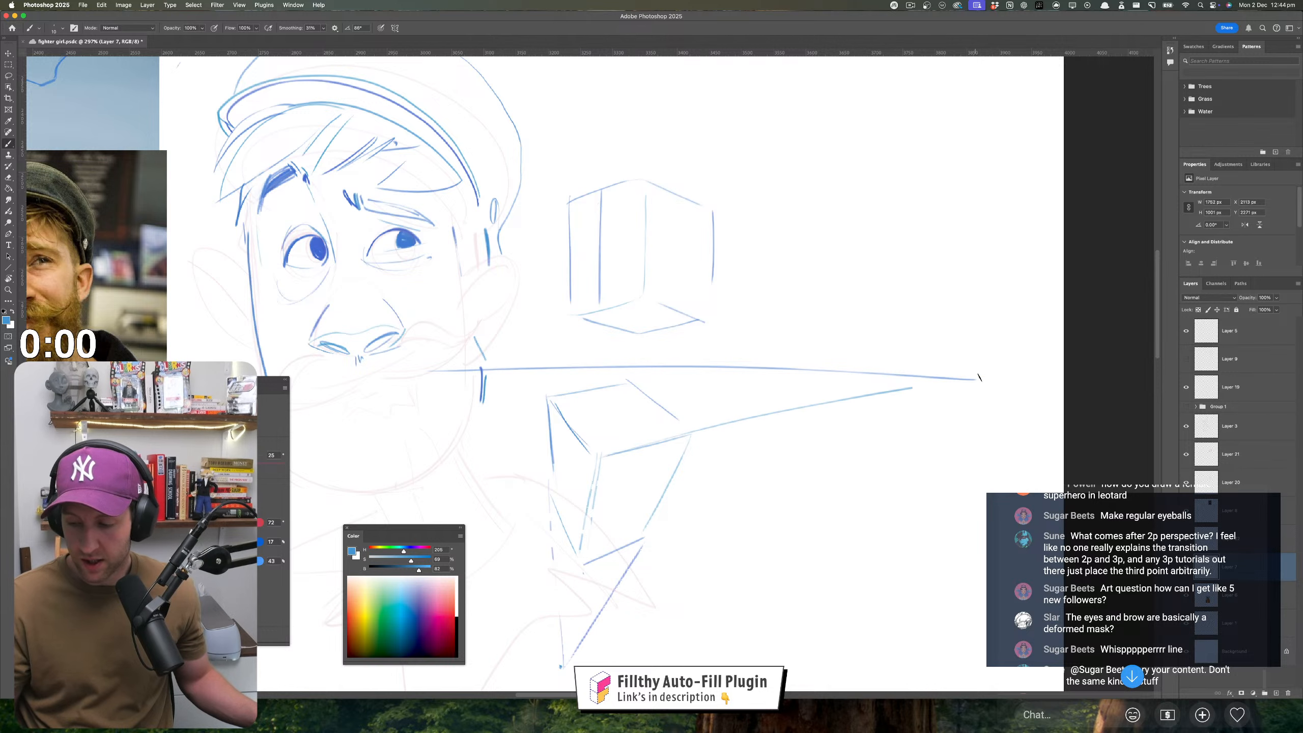
left_click_drag(567, 559, 993, 391)
mouse_move(581, 440)
left_mouse_down()
mouse_move(525, 377)
mouse_move(586, 554)
left_mouse_up()
key("super+z")
left_click_drag(507, 362, 576, 554)
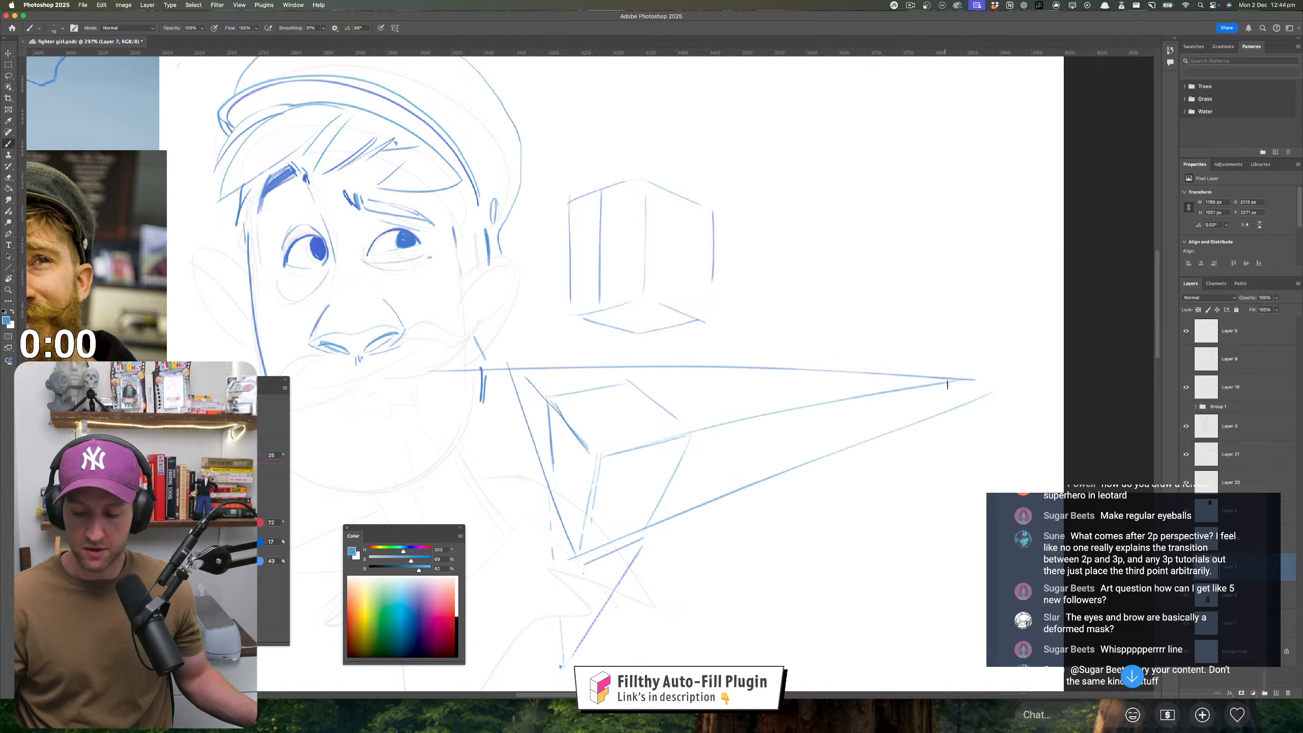
left_click_drag(501, 370, 506, 366)
left_click(406, 548)
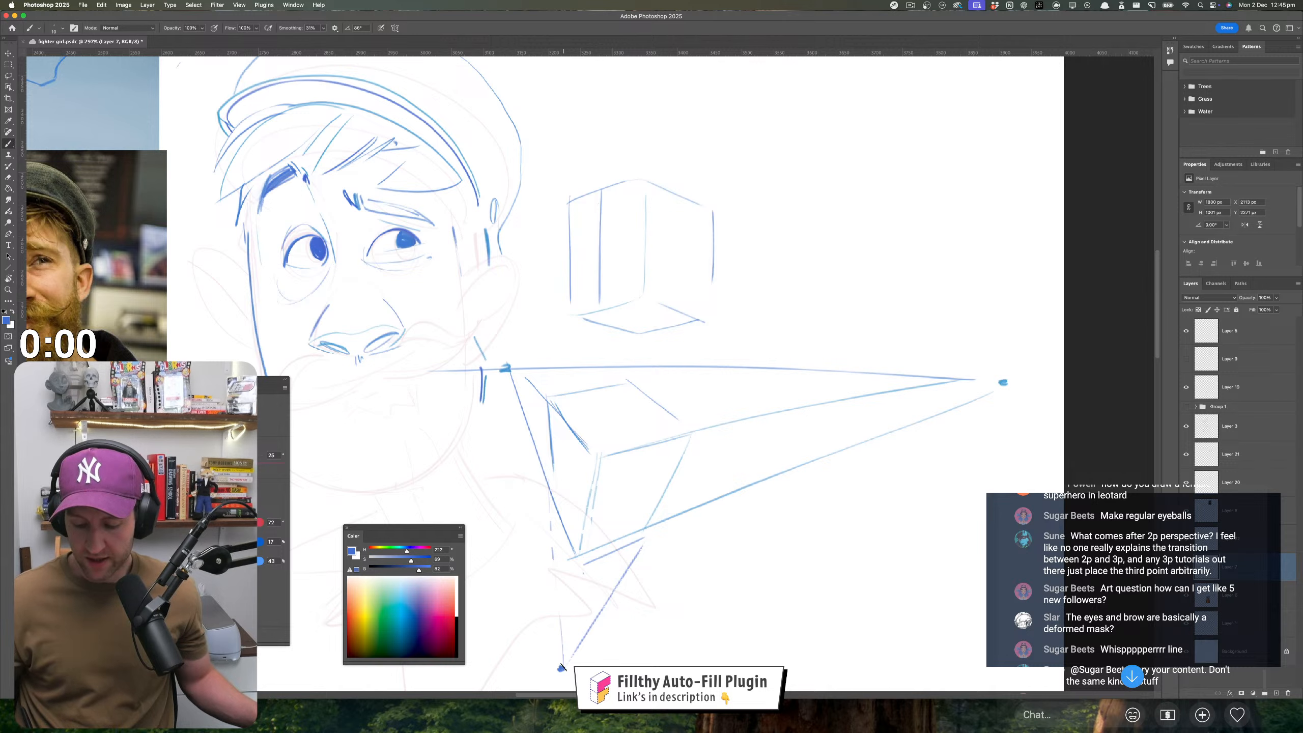
left_click_drag(563, 666, 687, 652)
key("super+z")
key("super+z")
left_click_drag(561, 667, 686, 653)
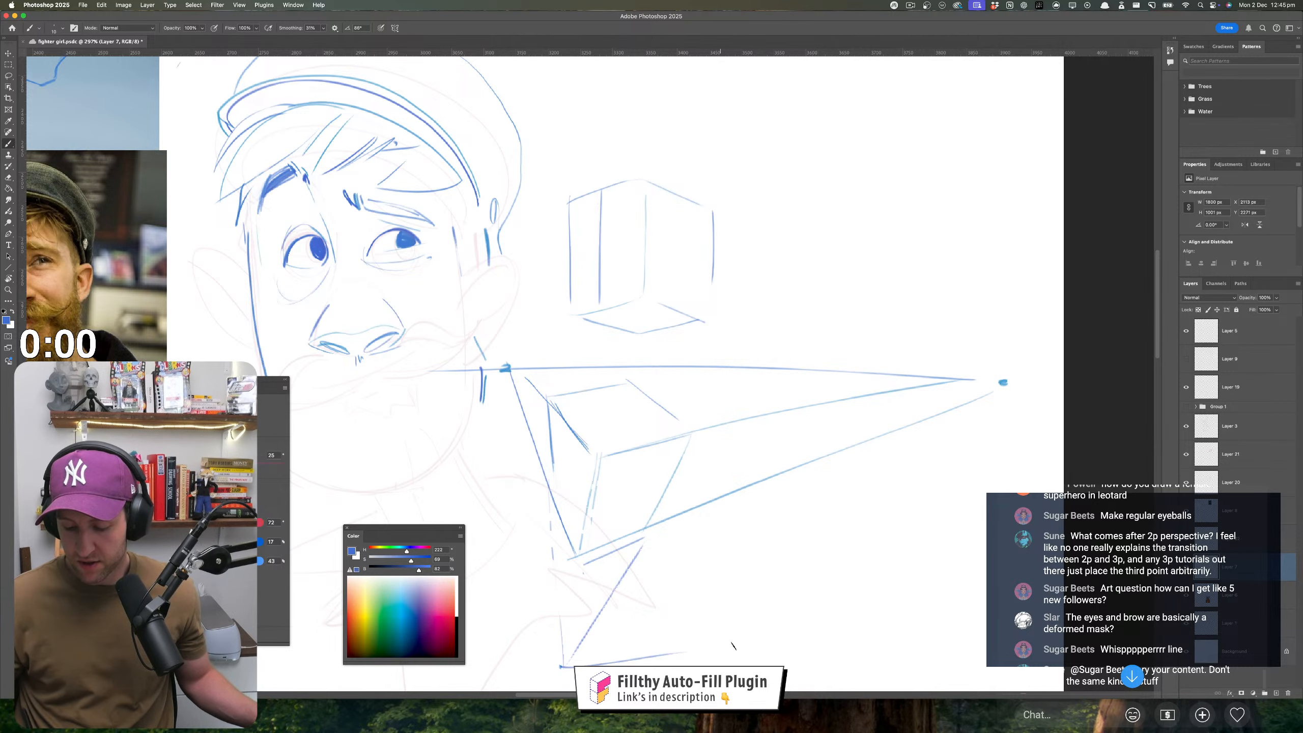
key("super+z")
- Try sketching a second, smaller tilted box beside the first one, across the lower perspective guide line
left_click_drag(799, 596, 748, 537)
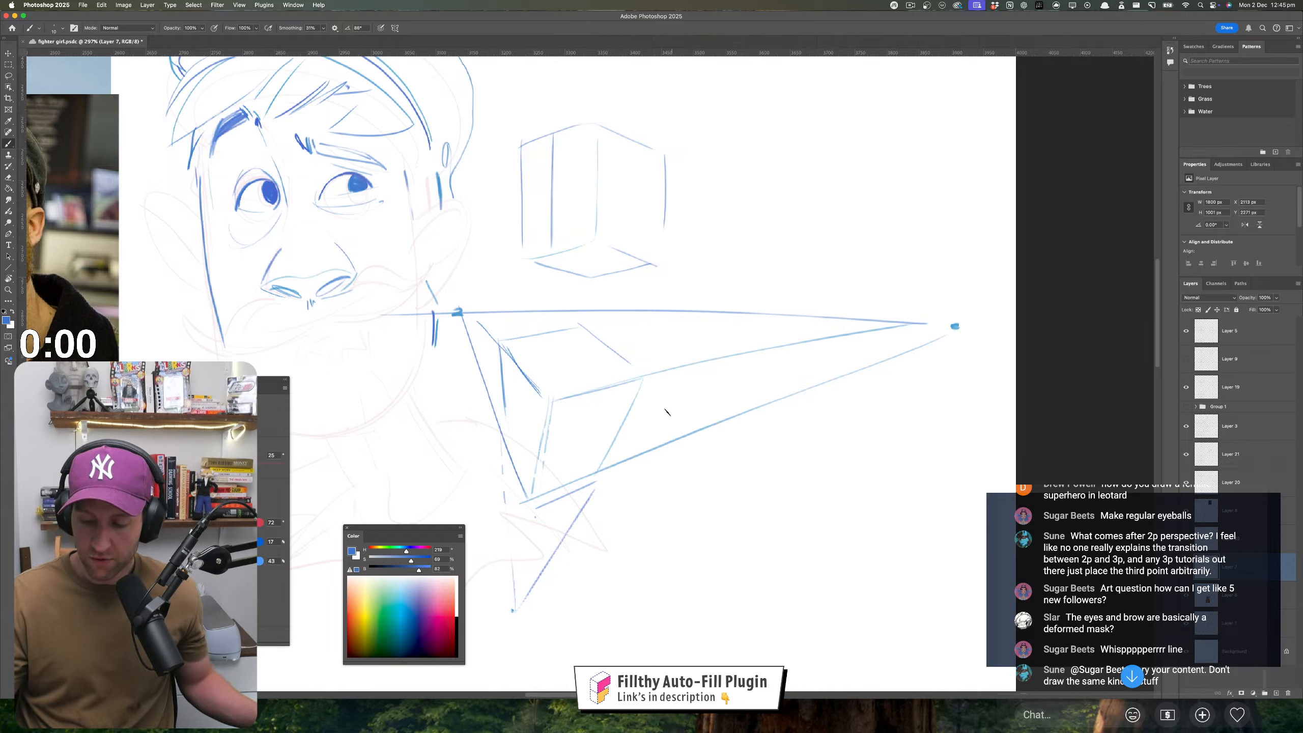
left_click_drag(665, 412, 785, 465)
mouse_move(666, 416)
left_mouse_down()
mouse_move(709, 362)
mouse_move(766, 386)
mouse_move(769, 427)
mouse_move(780, 394)
mouse_move(738, 457)
mouse_move(685, 443)
mouse_move(667, 420)
mouse_move(754, 468)
left_mouse_up()
mouse_move(782, 394)
left_mouse_down()
mouse_move(785, 442)
mouse_move(768, 479)
left_mouse_up()
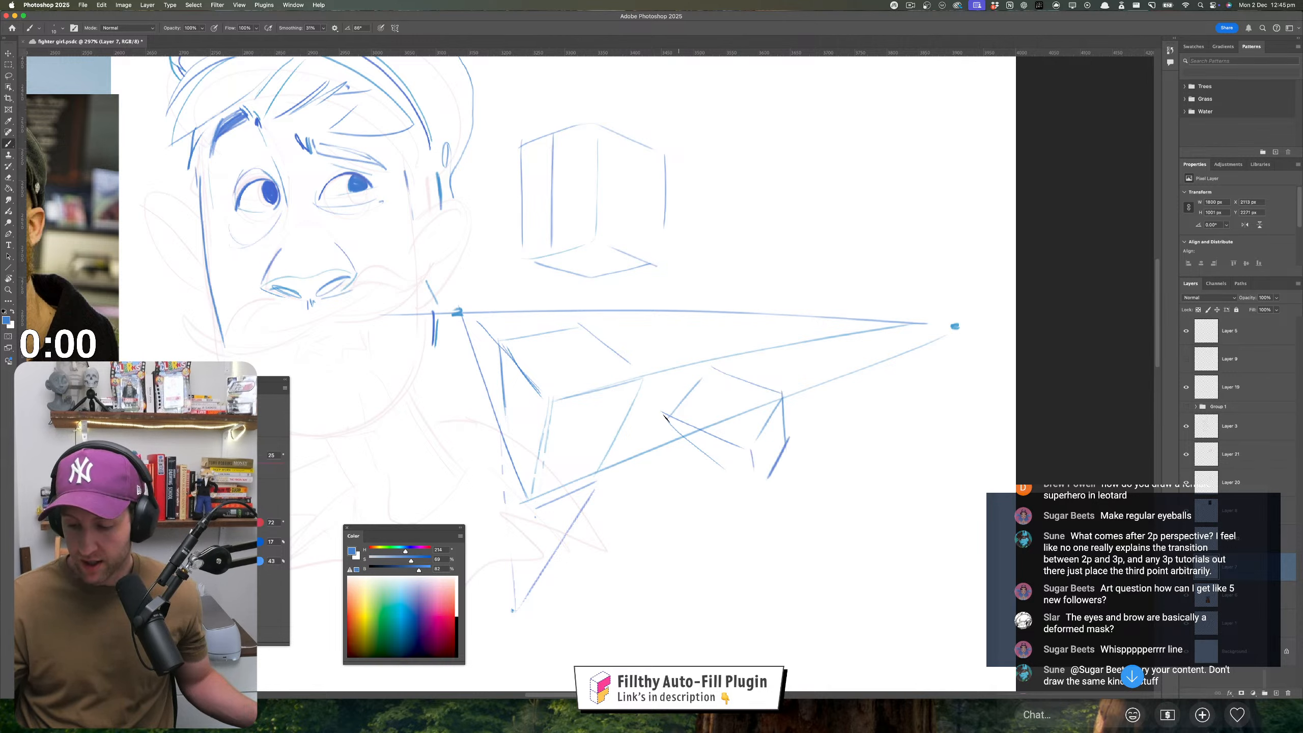
left_click_drag(665, 418, 740, 487)
key("super+z")
left_click_drag(666, 418, 735, 474)
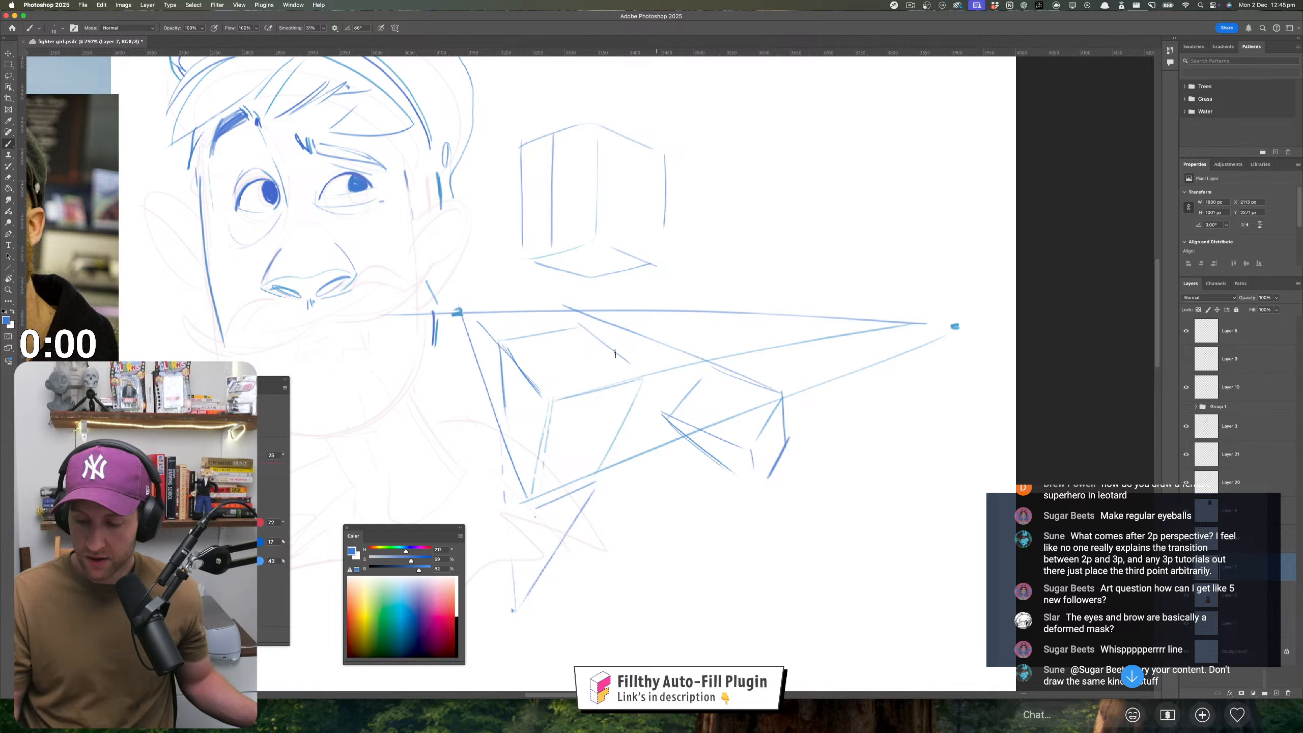
- Try guide lines through the second box's slanted edges and redraw its lower front edge at different angles
left_click_drag(515, 314, 758, 449)
key("super+z")
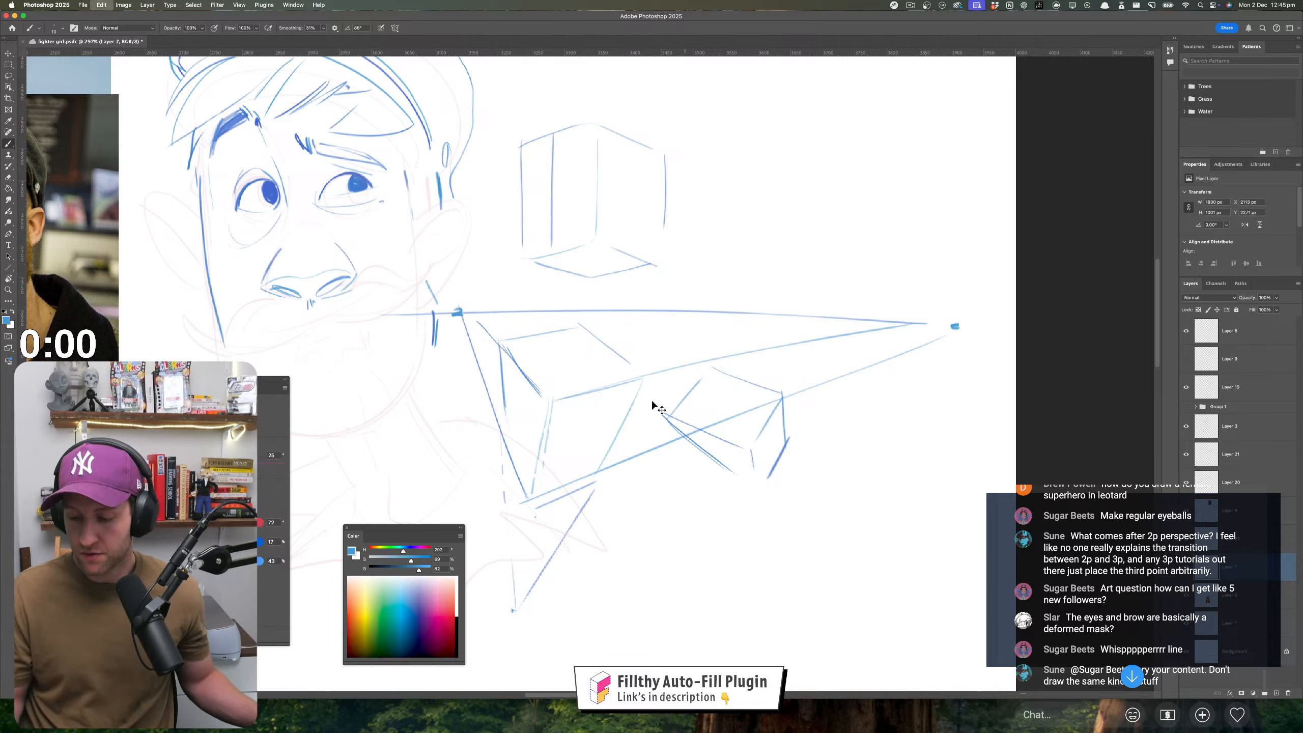
left_click_drag(623, 392, 749, 465)
key("super+z")
left_click_drag(656, 410, 747, 453)
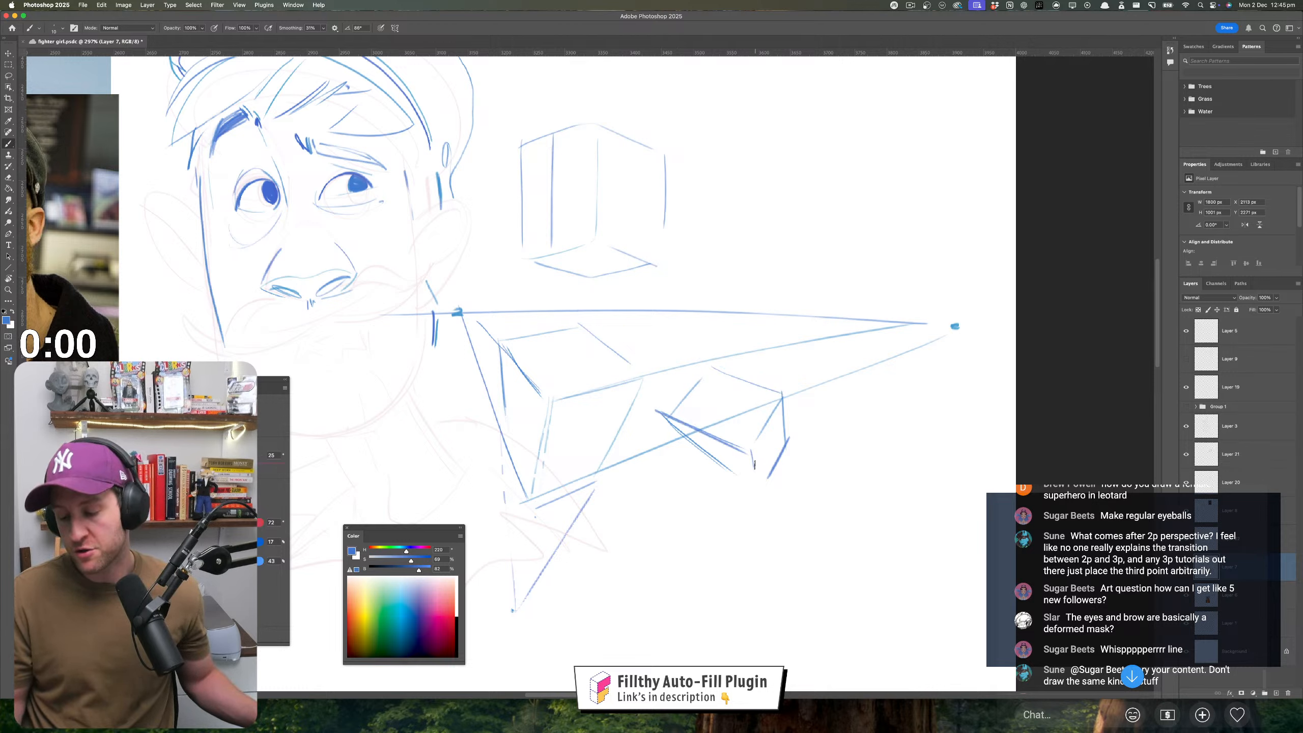
key("super+z")
left_click_drag(655, 411, 749, 454)
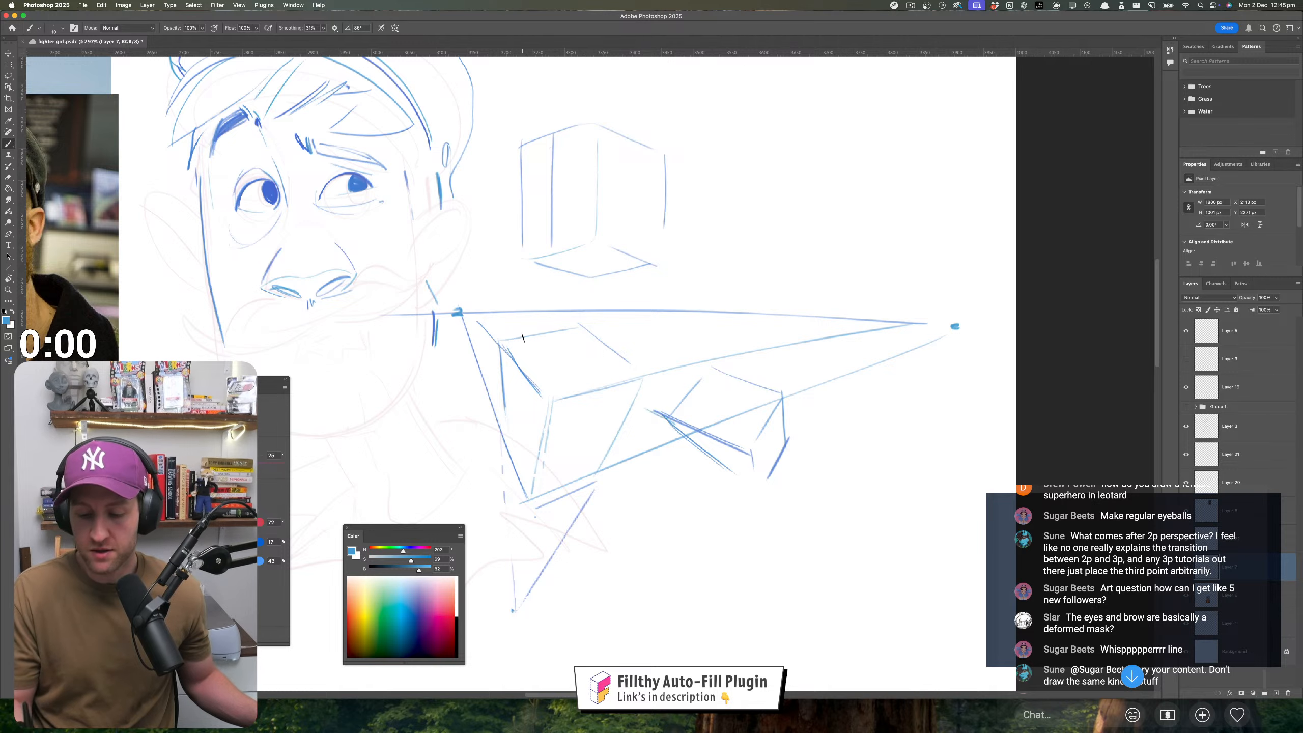
- Undo all strokes of the second box, then try one short stroke in its place and undo it too
key("super+z")
key("super+z")
key("super+z")
key("super+z")
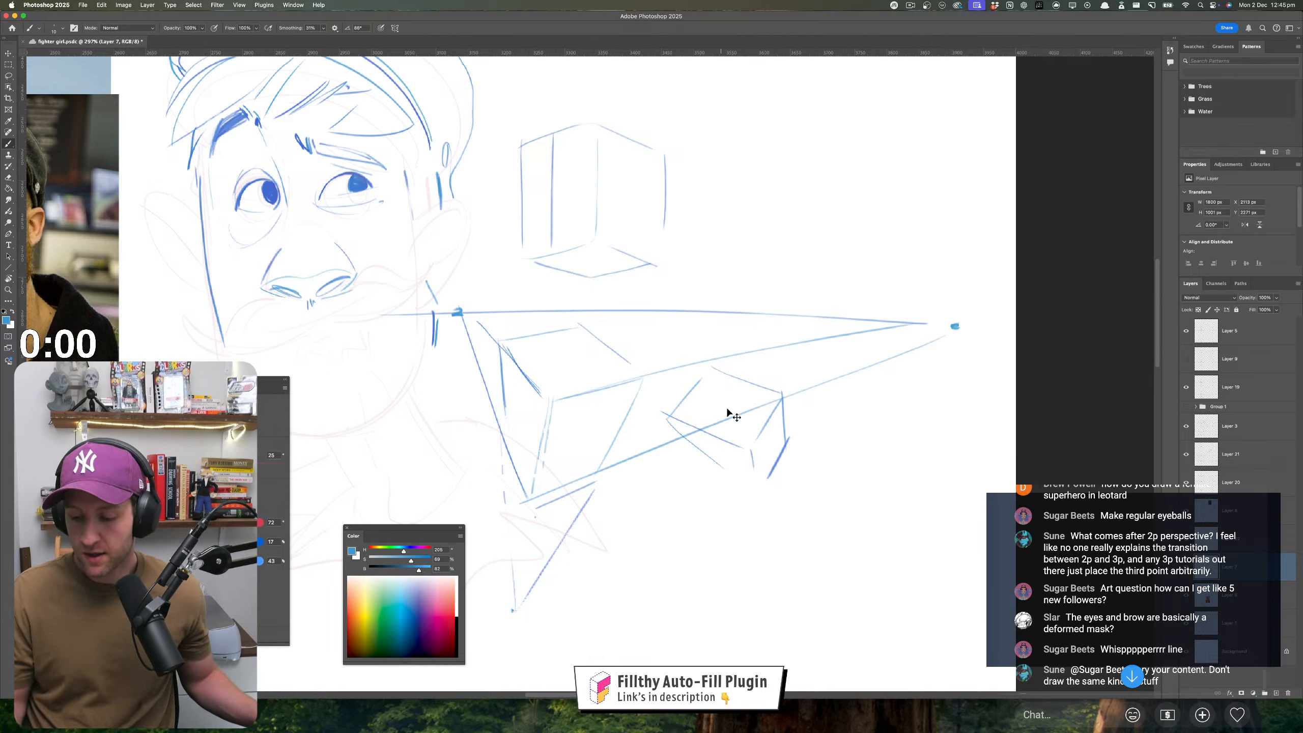
key("super+z")
key("super+z")
key("super+z")
key("super+z")
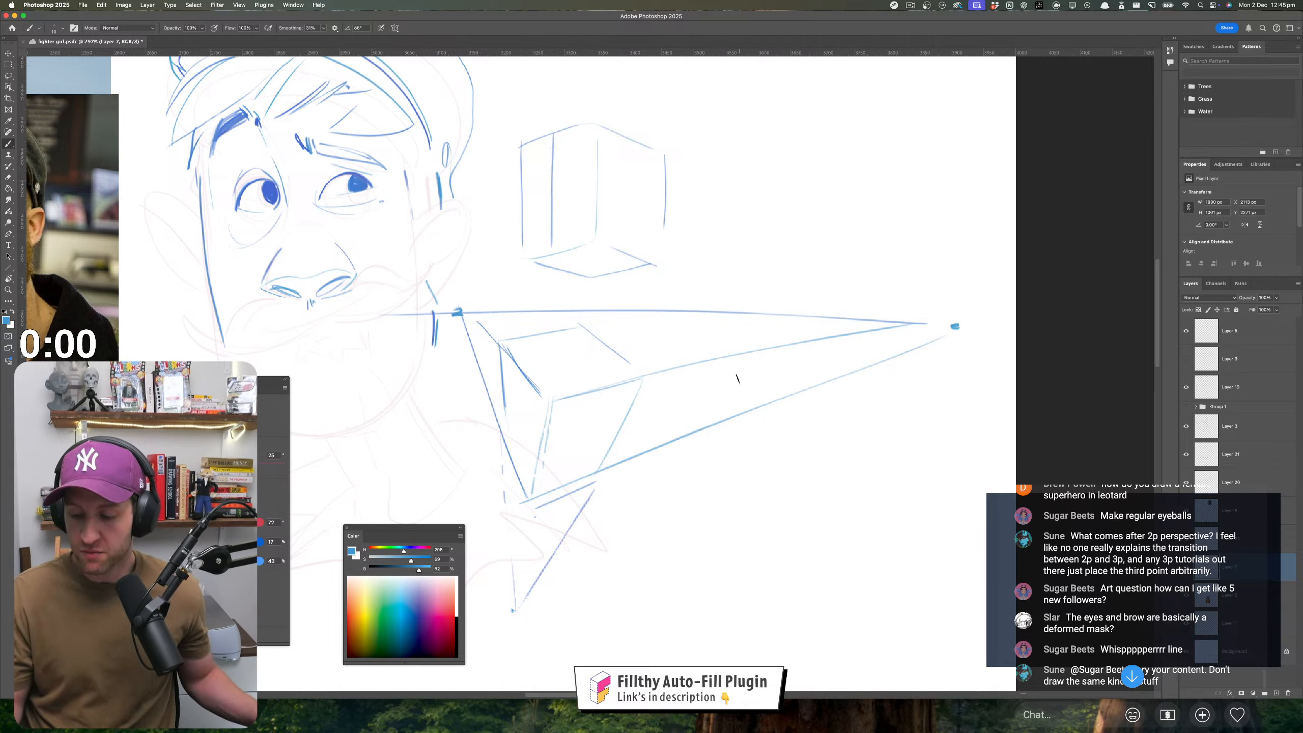
left_click_drag(762, 380, 693, 415)
key("super+z")
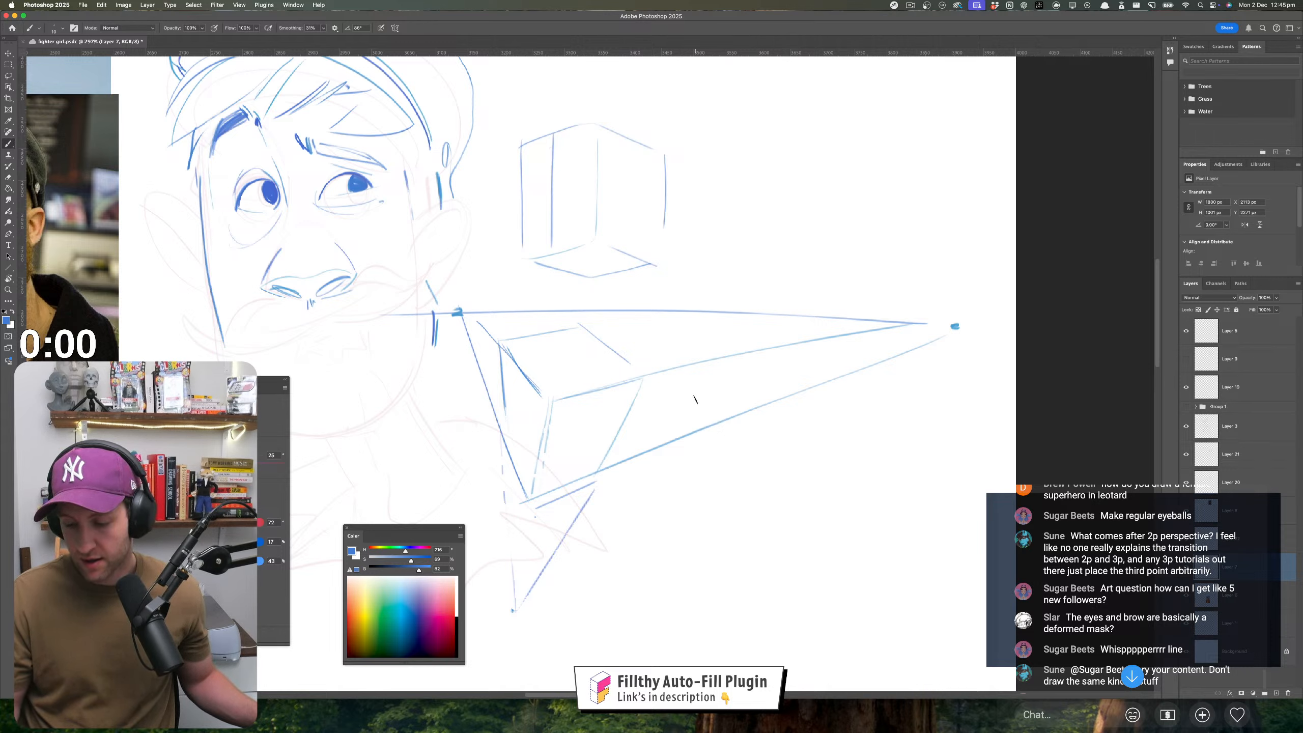
- Try sketching a small four-sided face for a second box, beside the first box and across the lower perspective guide line
left_click_drag(695, 399, 788, 409)
mouse_move(701, 401)
left_mouse_down()
mouse_move(680, 471)
mouse_move(769, 480)
left_mouse_up()
key("z")
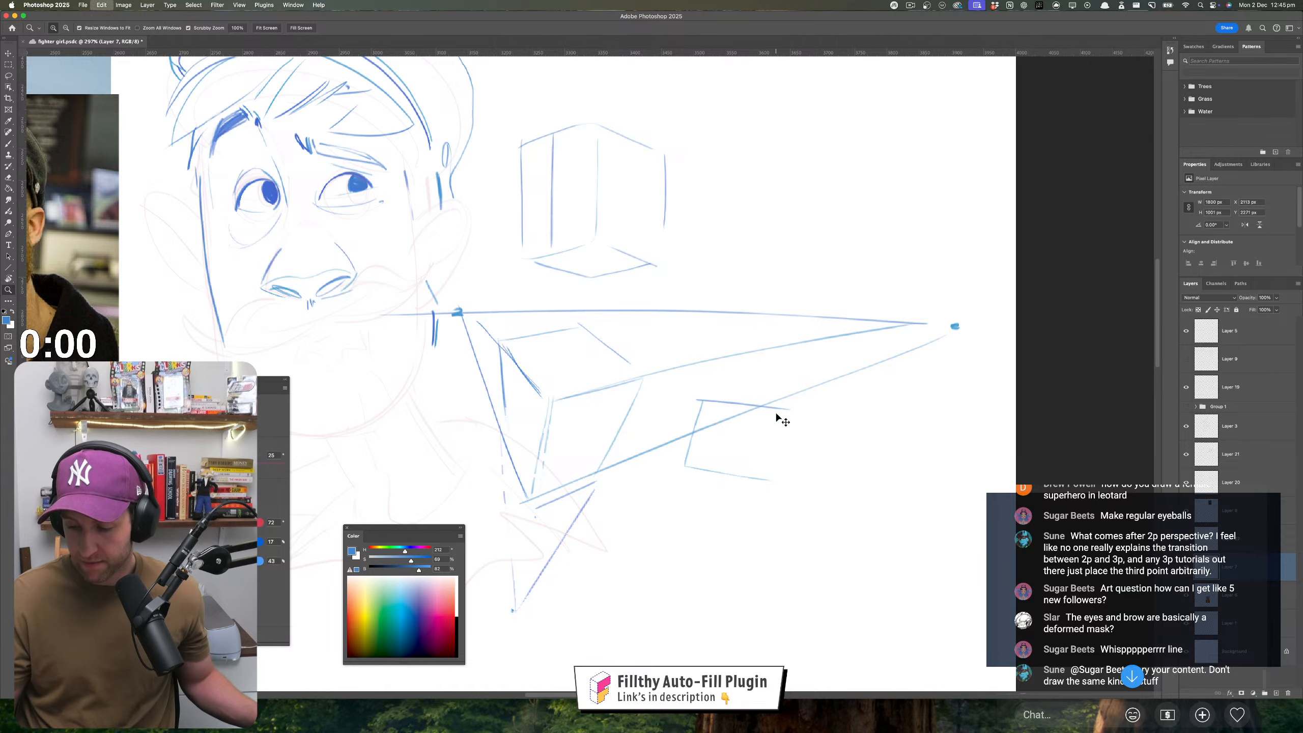
key("b")
left_click_drag(779, 408, 772, 466)
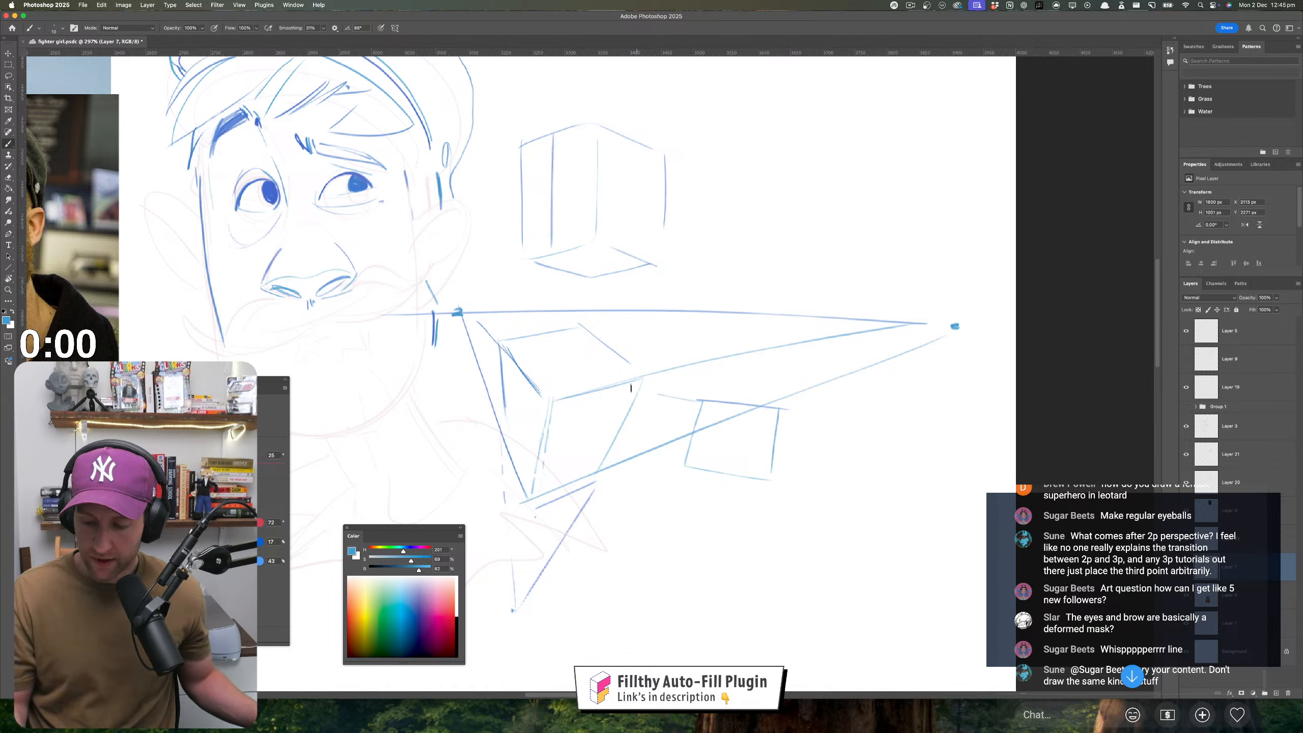
- Try extending the second box's upper and lower edges as guide lines toward a vanishing point across the portrait's moustache
left_click_drag(631, 387, 247, 319)
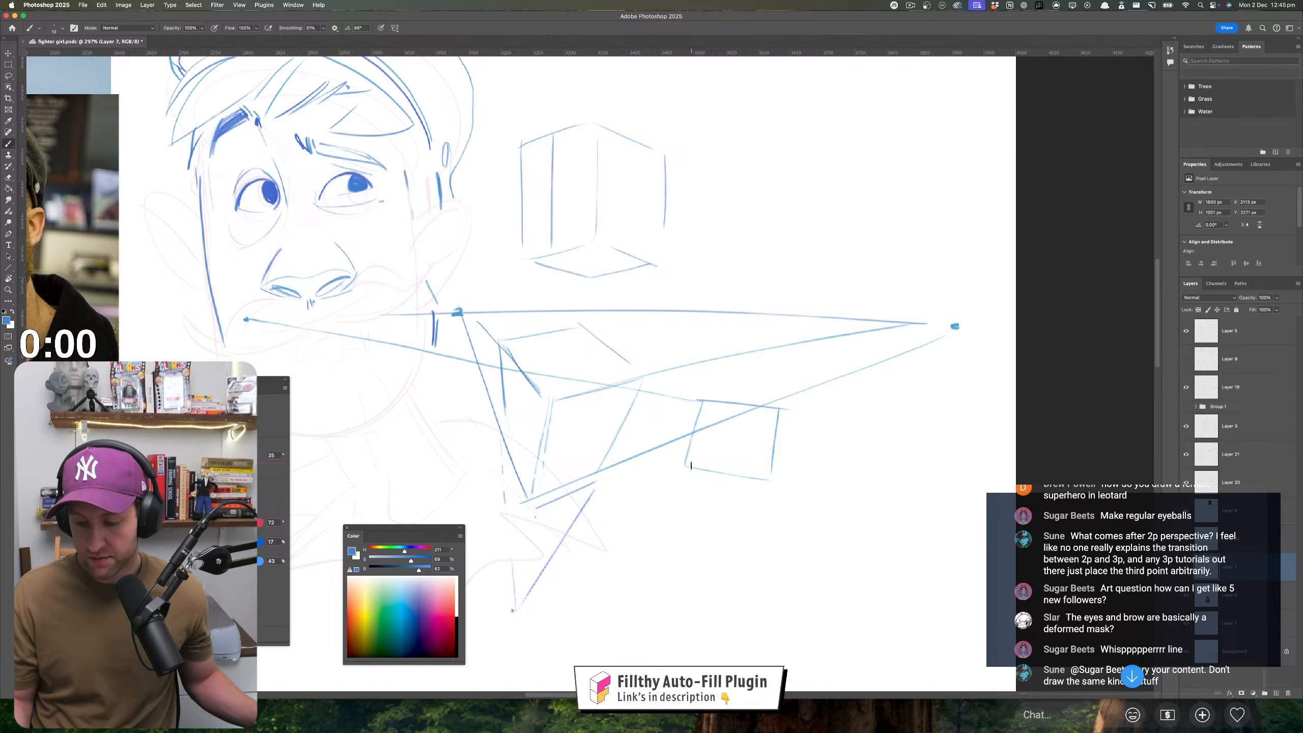
left_click_drag(688, 464, 222, 333)
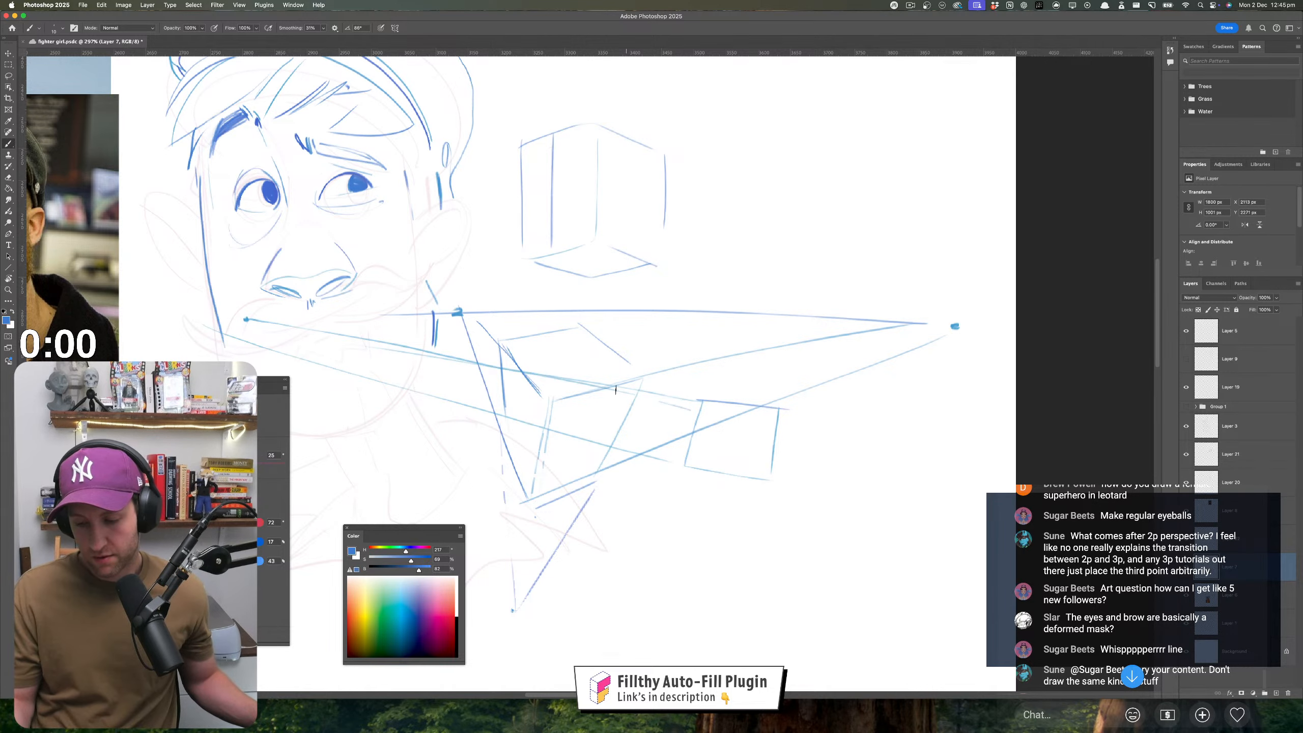
left_click_drag(689, 409, 178, 310)
- Try redrawing the horizon line through the outer vanishing points and marking it with an arrow above
left_click_drag(313, 321, 800, 337)
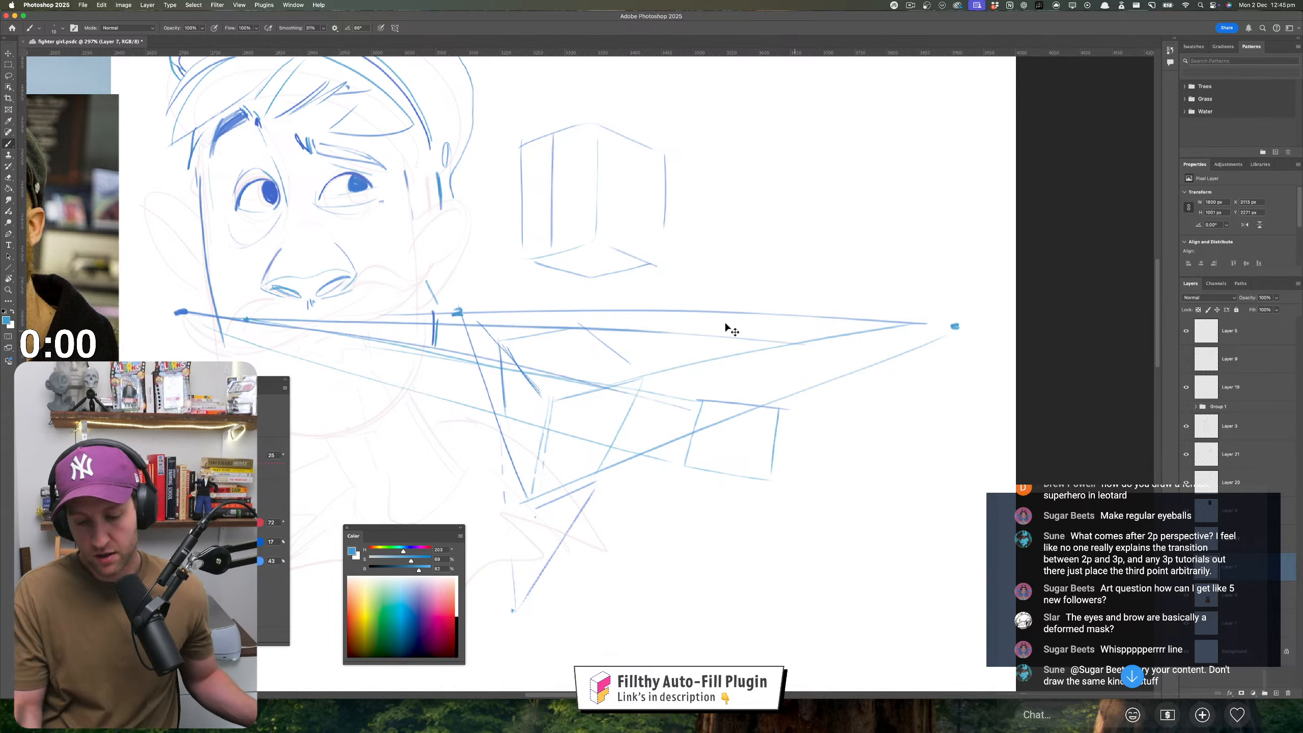
key("super+z")
mouse_move(179, 315)
left_mouse_down()
mouse_move(508, 316)
mouse_move(904, 336)
left_mouse_up()
key("super+z")
left_click_drag(349, 317, 999, 337)
left_click_drag(839, 249, 798, 306)
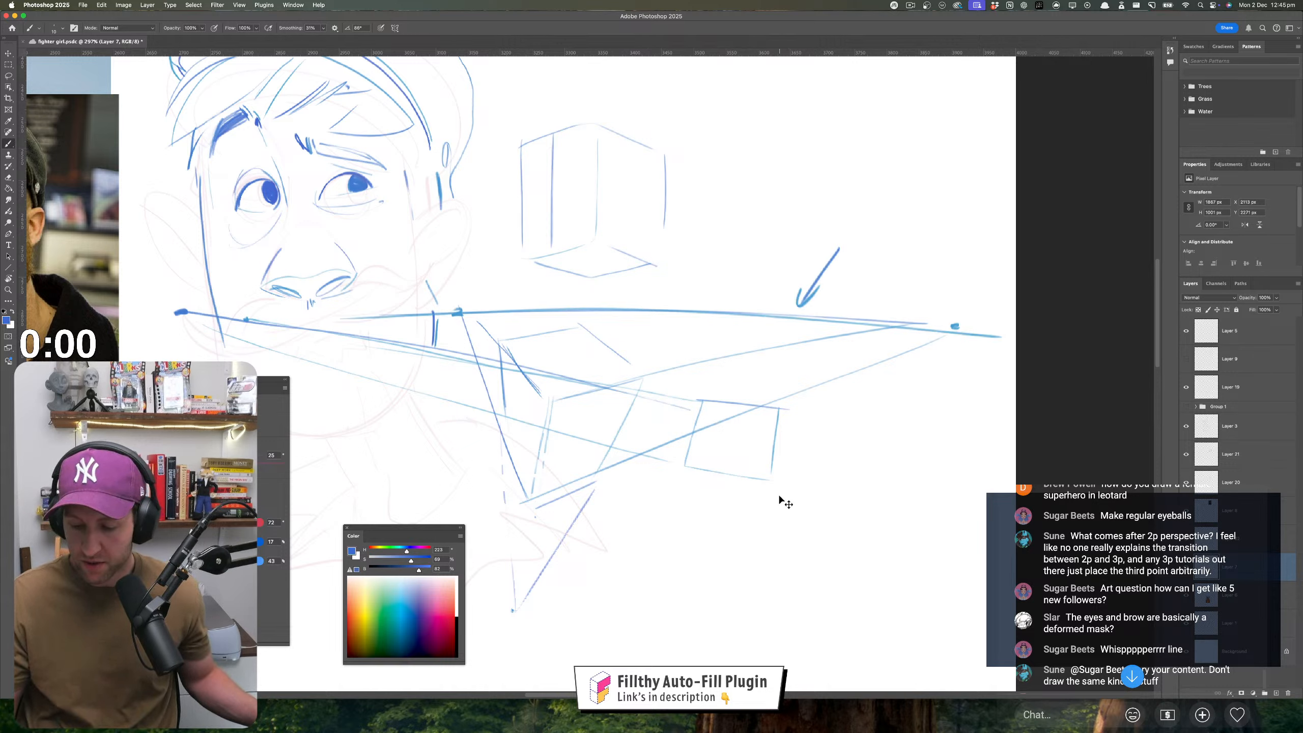
key("super+z")
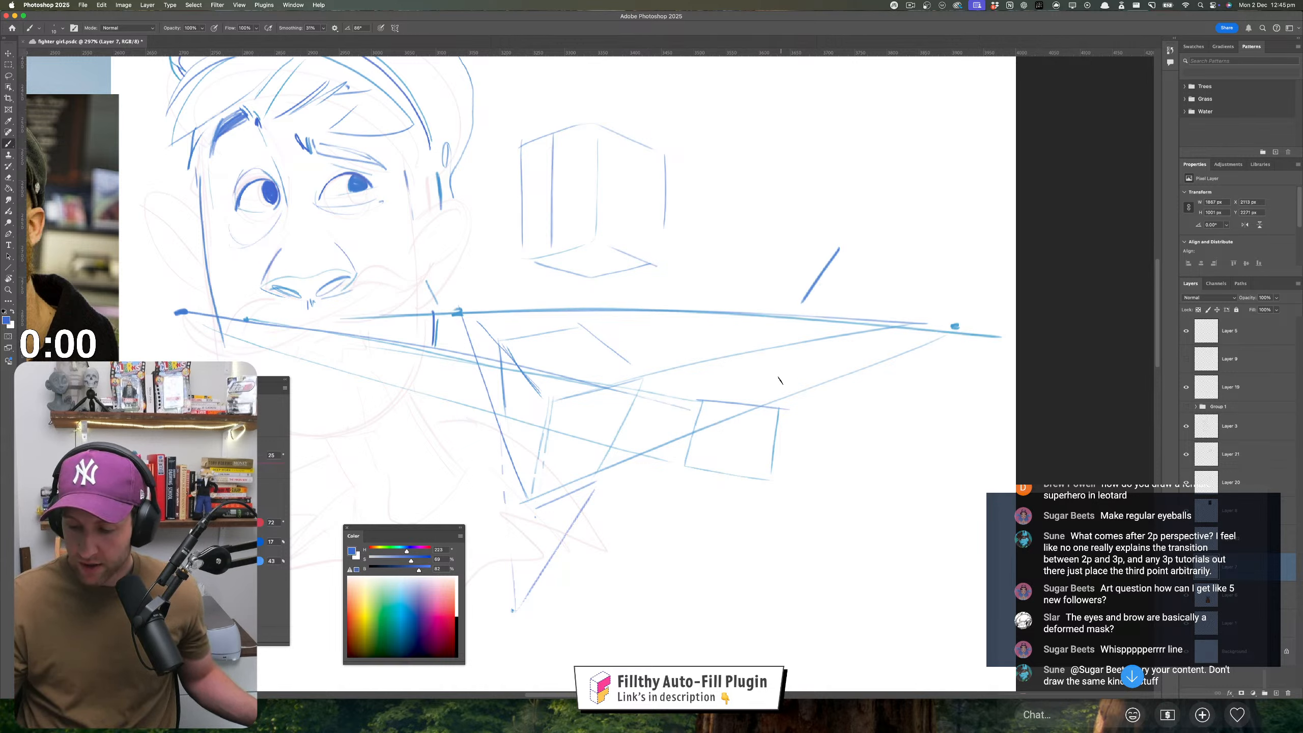
- Try guide lines from a point on the horizon down to the second box's near corners, and redraw its front edge
left_click_drag(781, 318, 777, 476)
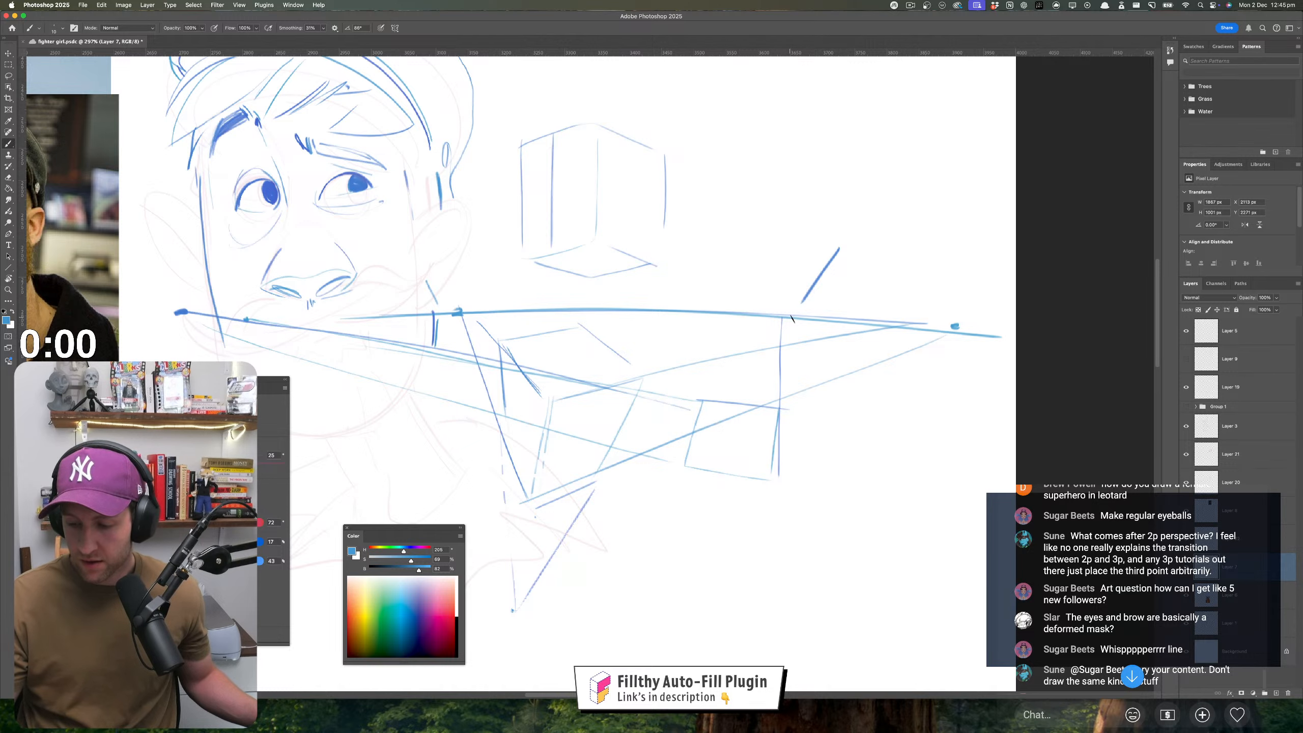
left_click_drag(758, 340, 677, 459)
left_click_drag(717, 393, 685, 449)
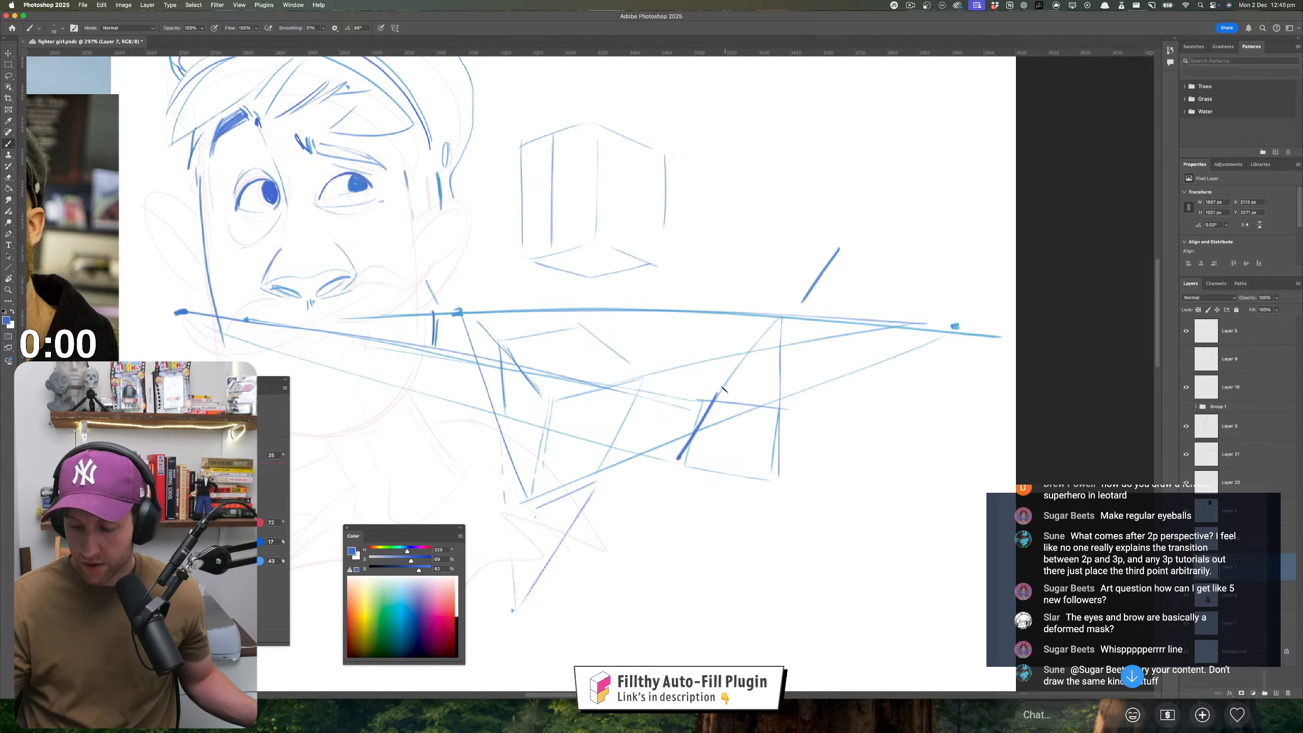
mouse_move(780, 312)
left_mouse_down()
mouse_move(682, 454)
mouse_move(778, 485)
left_mouse_up()
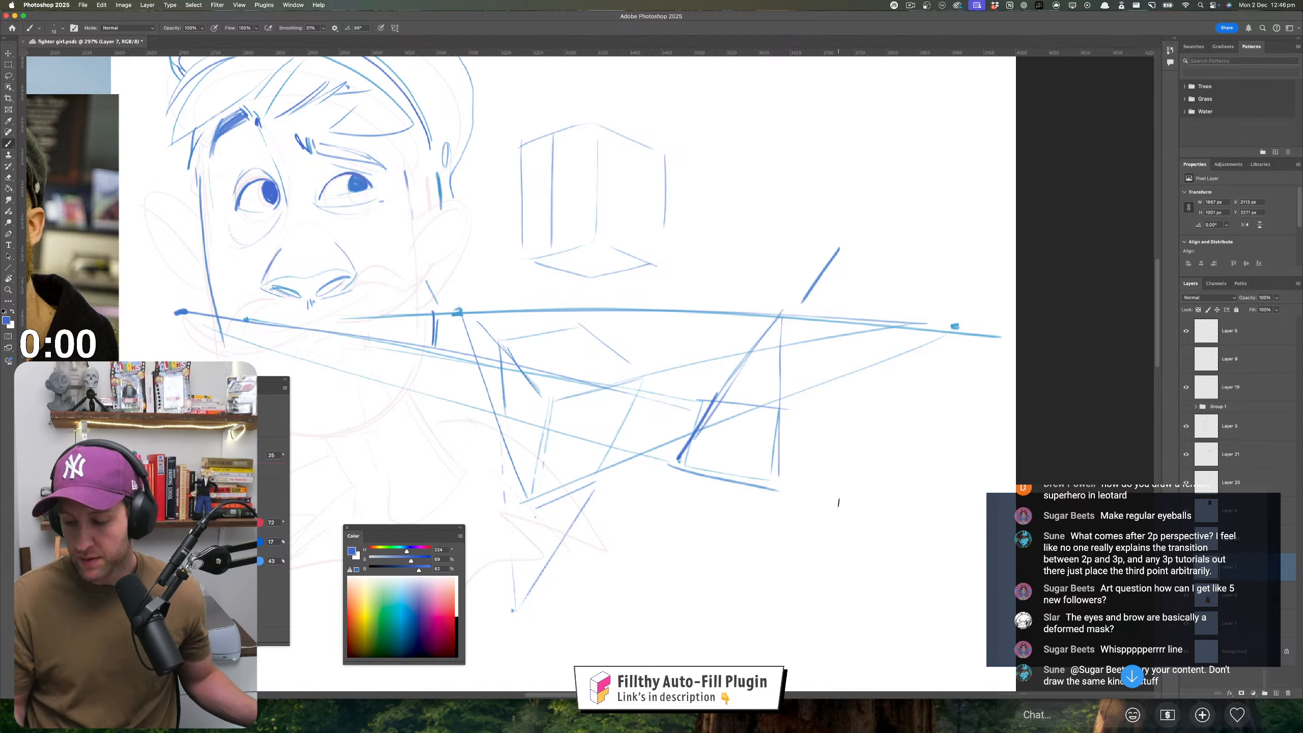
key("super+z")
left_click_drag(668, 462, 778, 476)
- Try converging the second box's vertical edges to a third vanishing point below, and link it to the first box's lower point
left_click_drag(677, 461, 710, 542)
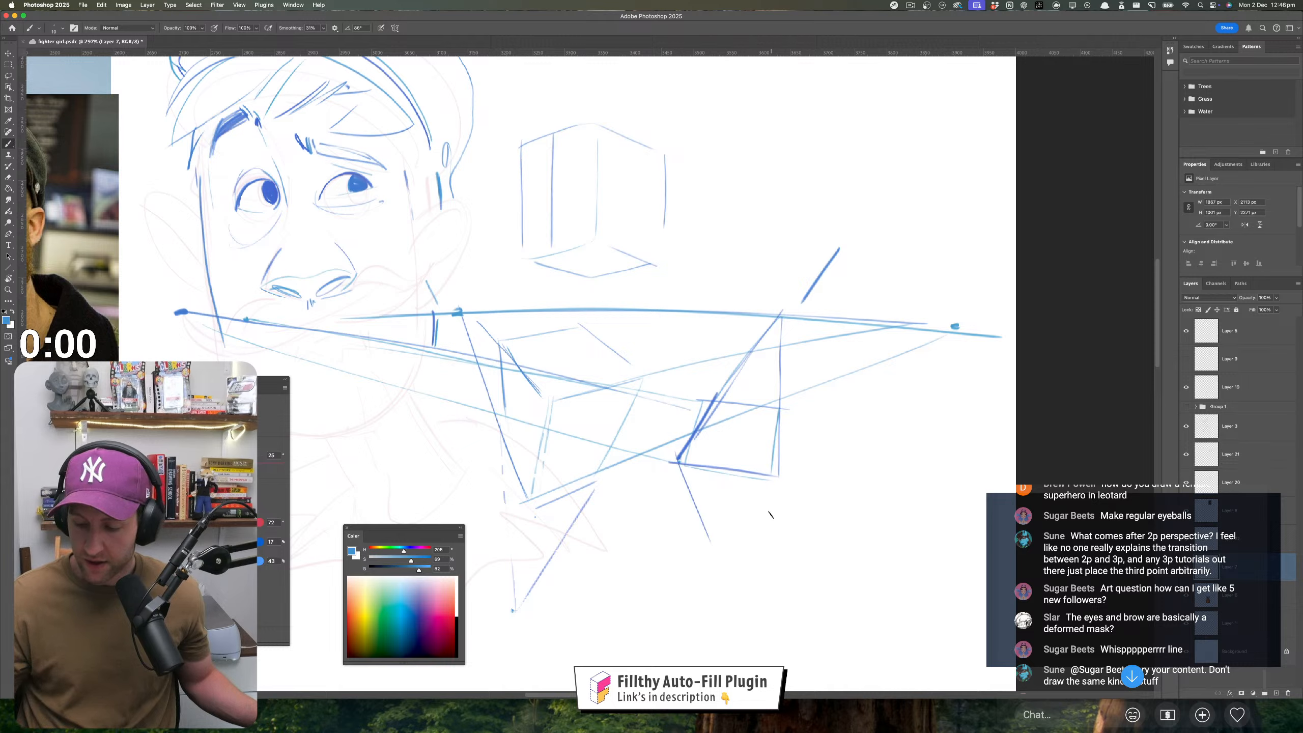
mouse_move(775, 478)
left_mouse_down()
mouse_move(752, 529)
mouse_move(764, 542)
left_mouse_up()
key("super+z")
left_click_drag(687, 515, 753, 528)
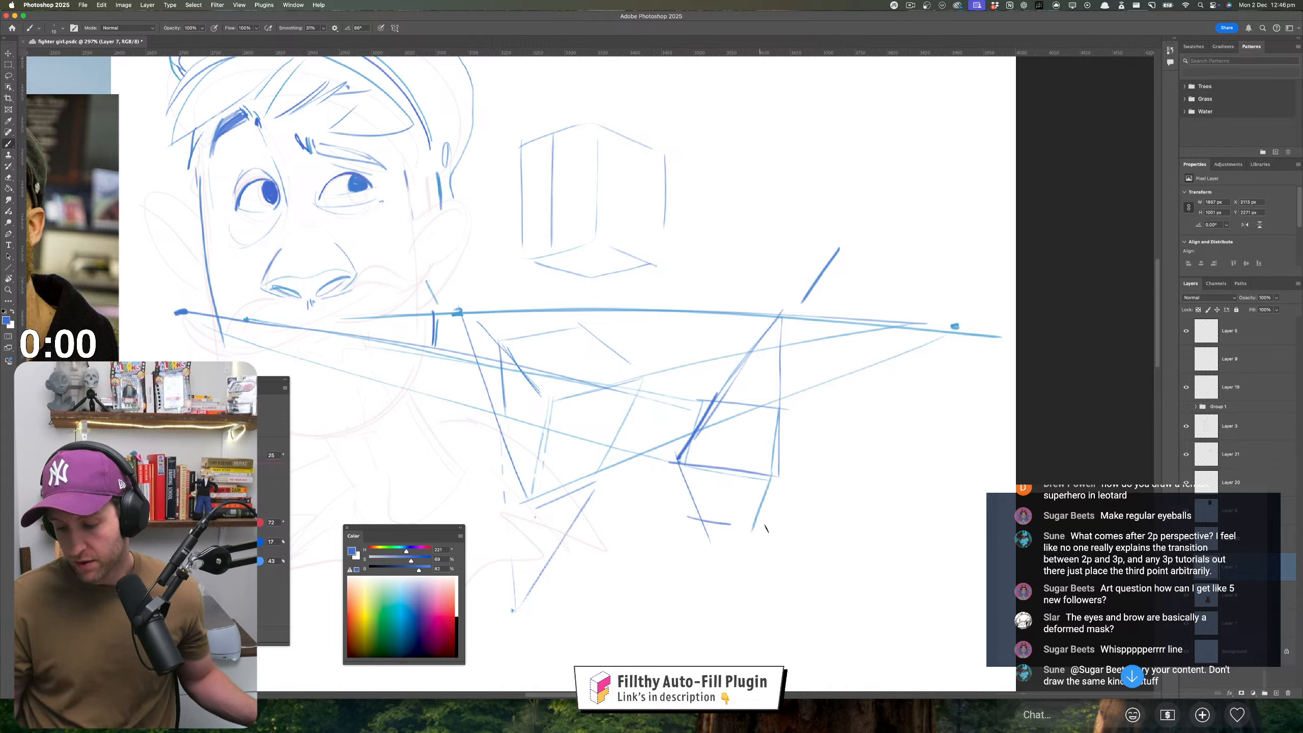
left_click_drag(774, 479, 727, 628)
left_click_drag(682, 465, 730, 613)
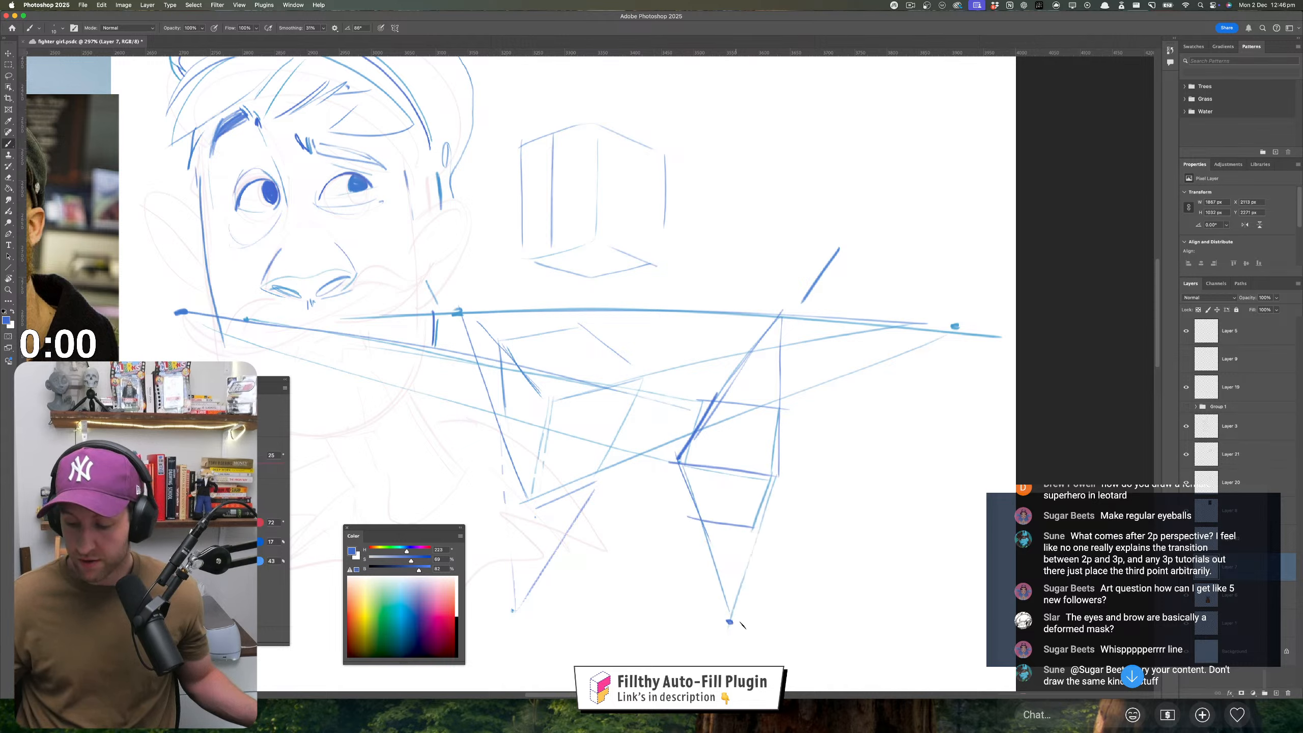
mouse_move(503, 610)
left_mouse_down()
mouse_move(741, 620)
mouse_move(484, 623)
mouse_move(641, 598)
left_mouse_up()
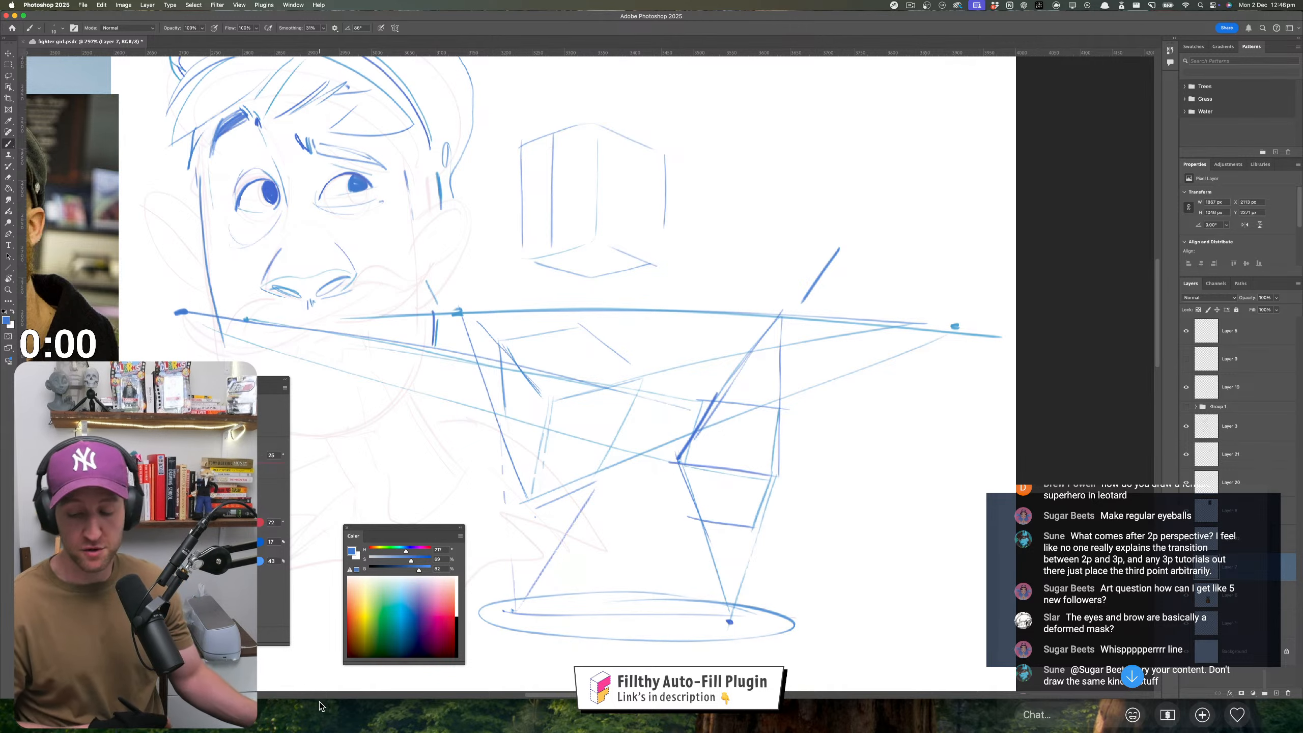
- Undo all strokes of the second box, its guide lines, the redrawn horizon and the first box's left vanishing-point dot
key("super+z")
key("super+z")
key("super+z")
key("super+z")
key("super+z")
key("super+z")
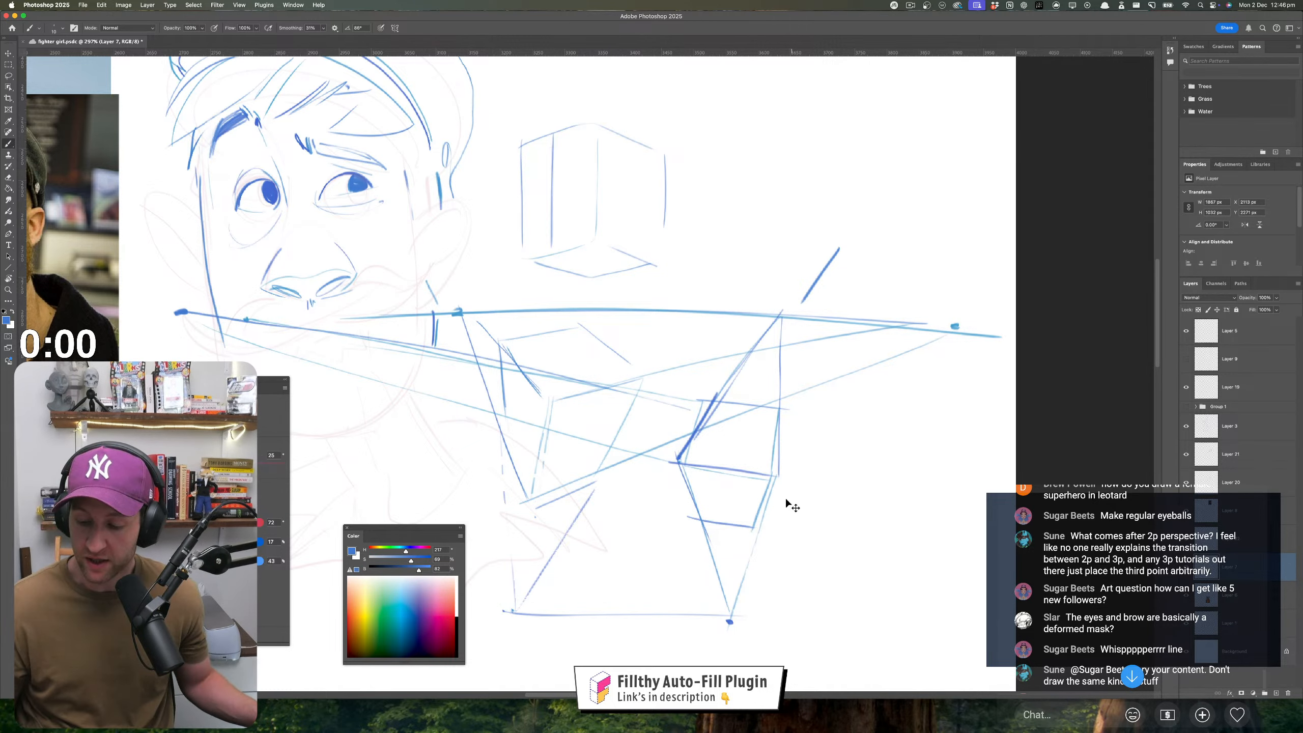
key("super+z")
key("super+z")
key("super+z")
key("super+z")
key("super+z")
key("super+z")
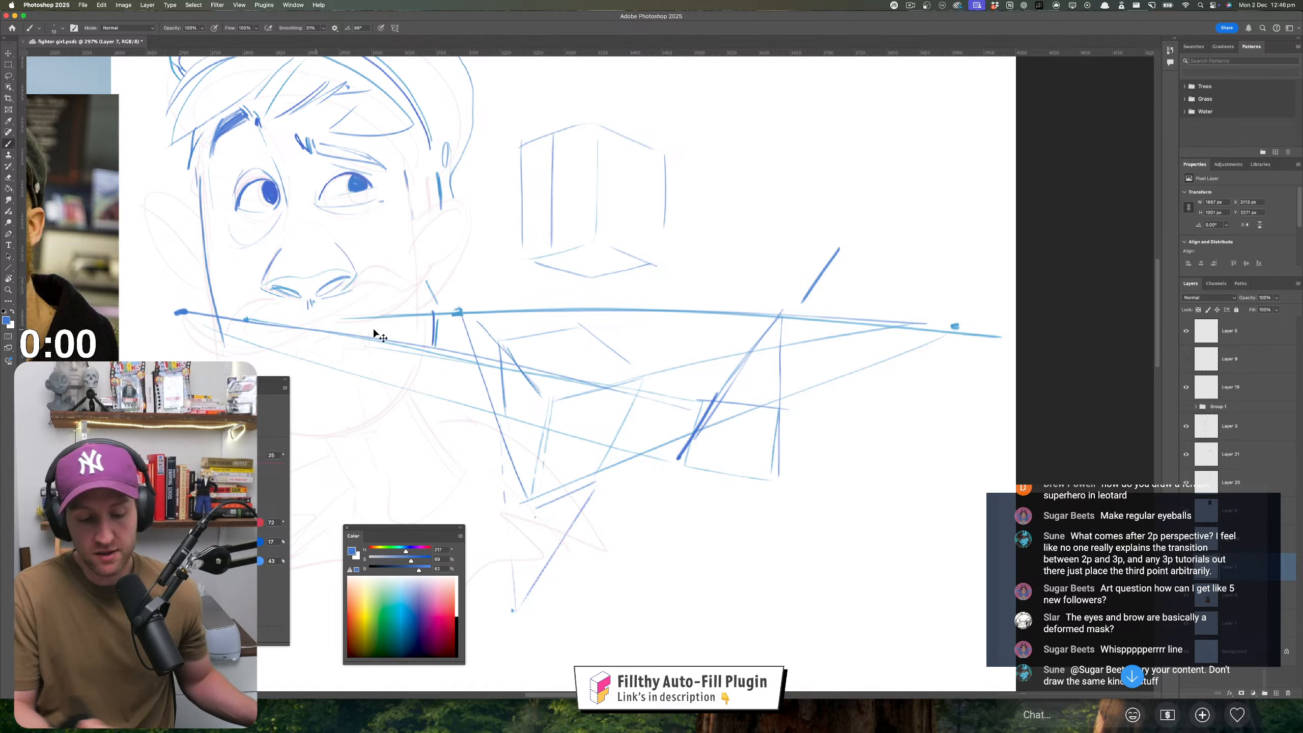
key("super+z")
key("super+z")
key("super+z")
key("super+z")
key("super+z")
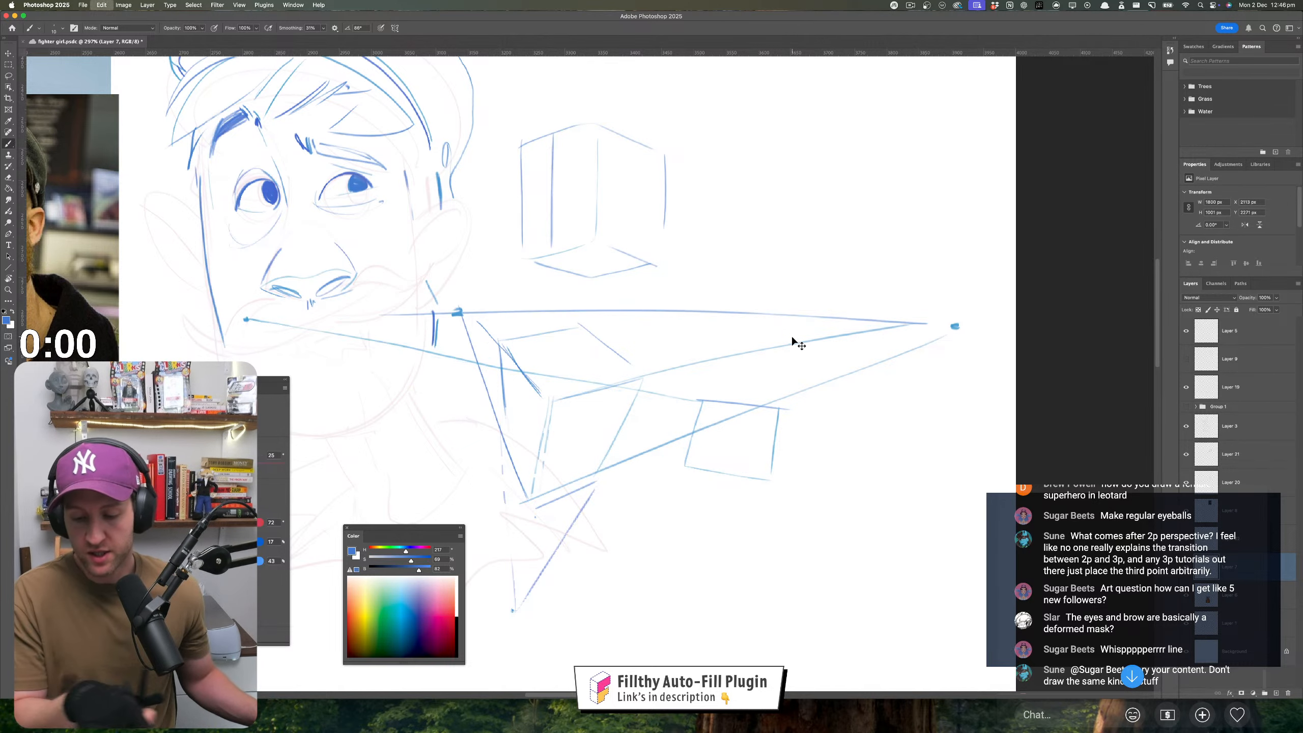
key("super+z")
key("super+z")
key("super+z")
key("super+z")
key("super+z")
key("super+z")
key("super+z")
key("super+z")
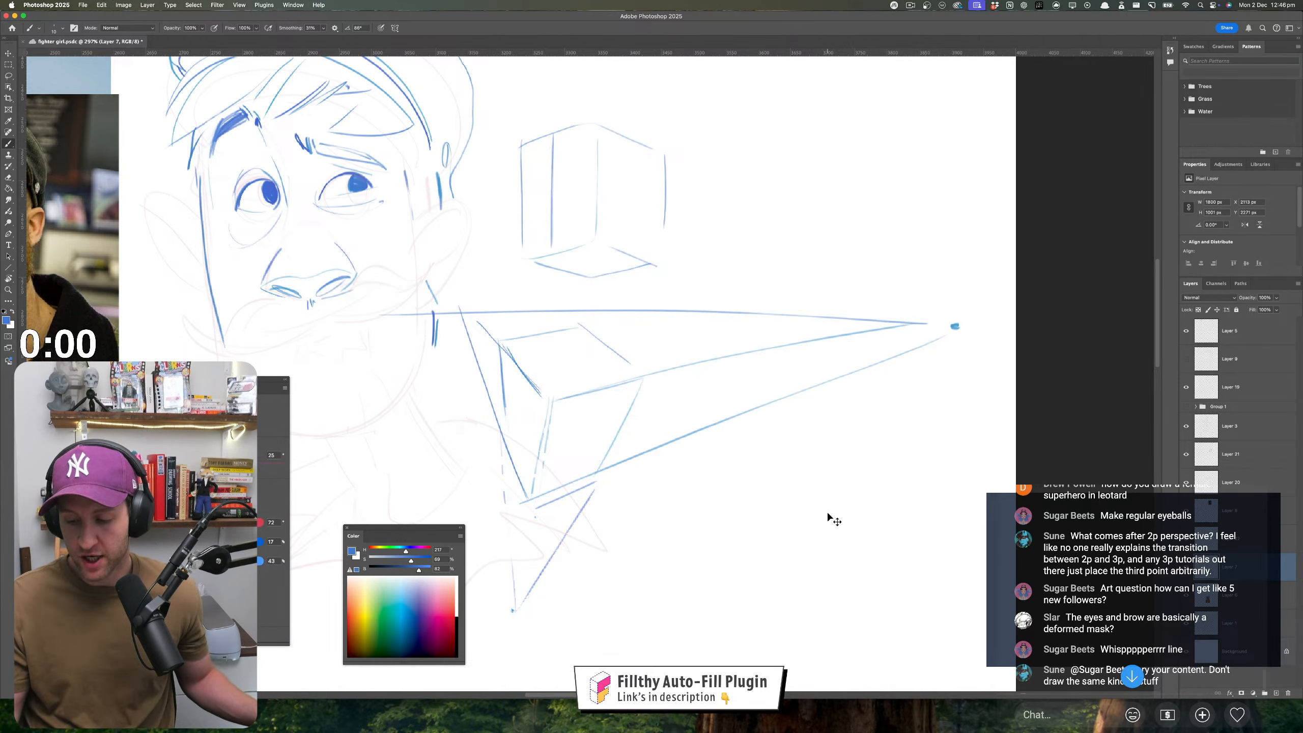
- Undo the first box's horizon, guide lines and side edges, back to only its four-sided top face
key("super+z")
key("super+z")
key("super+z")
key("super+z")
key("super+z")
key("super+z")
key("super+z")
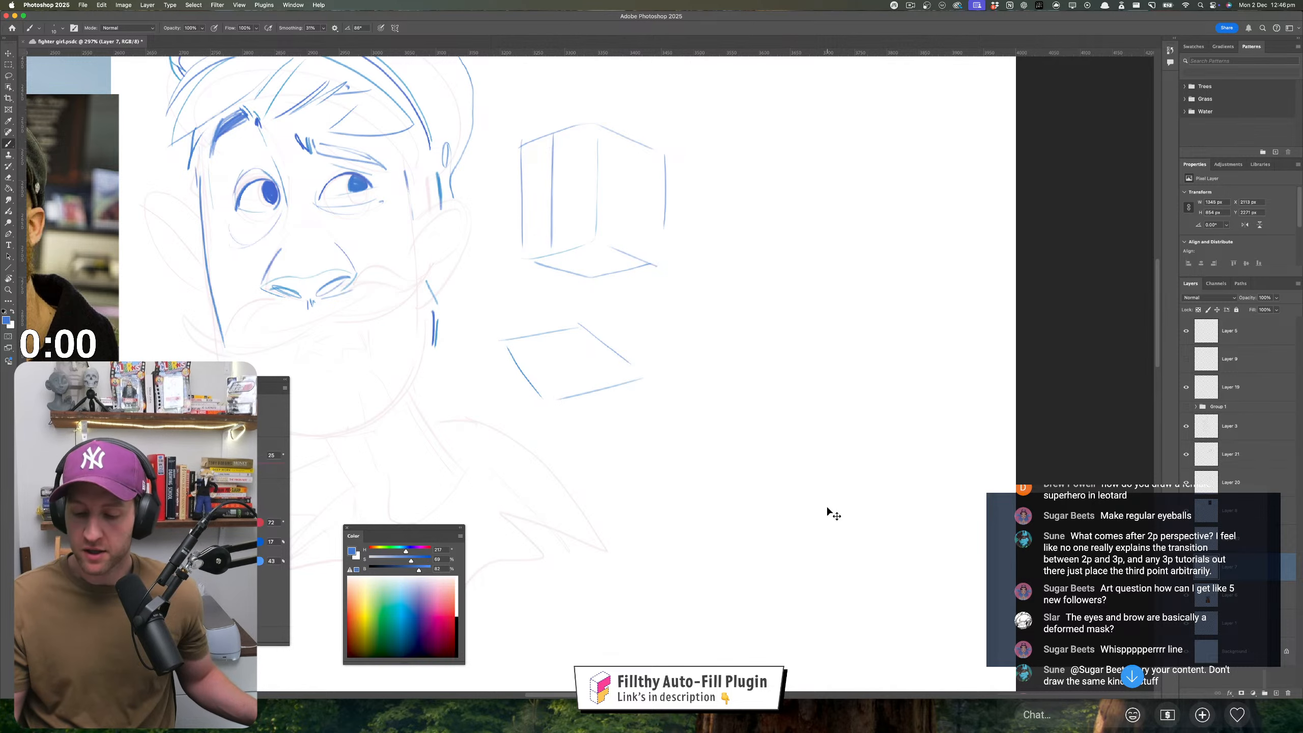
- Draw the right half of the portrait's moustache with an arched upper edge, pointed outer tip and curved lower edge
left_click_drag(558, 386, 814, 468)
left_click_drag(597, 439, 629, 440)
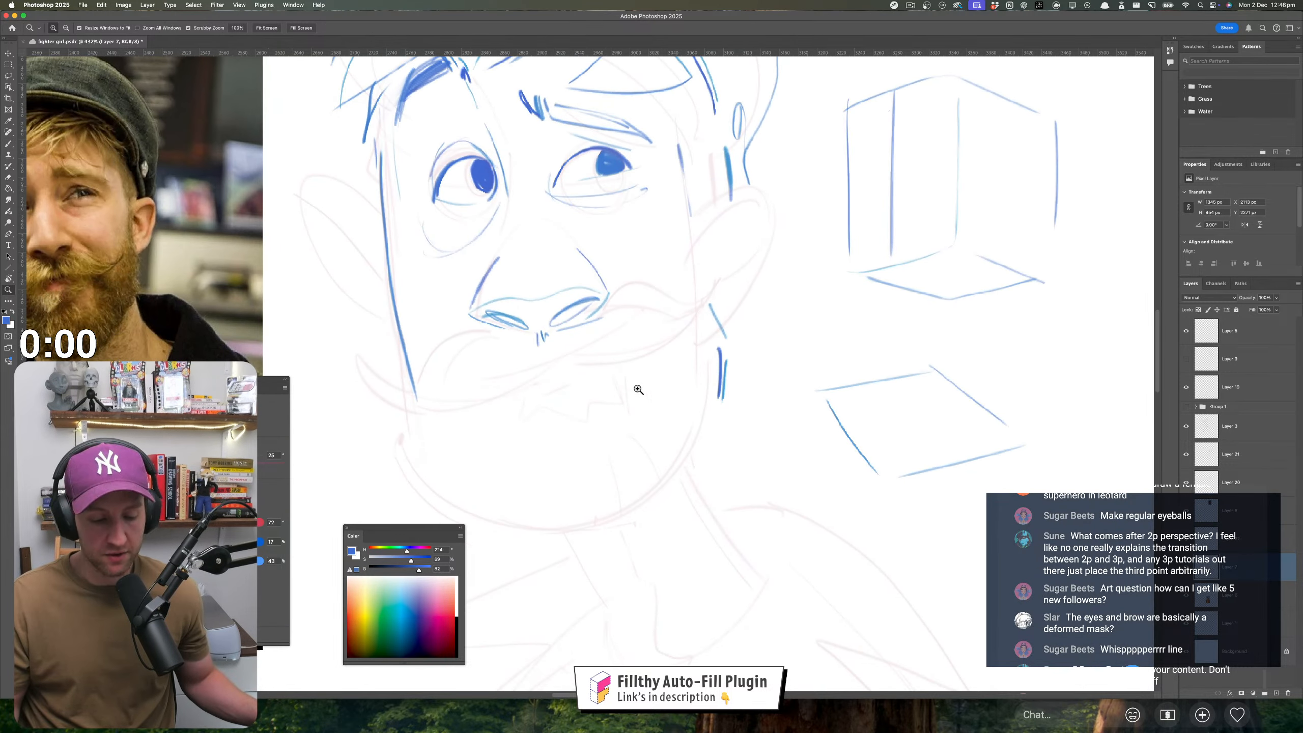
key("b")
mouse_move(534, 361)
left_mouse_down()
mouse_move(593, 385)
mouse_move(737, 287)
mouse_move(681, 307)
left_mouse_up()
mouse_move(677, 299)
left_mouse_down()
mouse_move(667, 284)
mouse_move(602, 299)
left_mouse_up()
left_click_drag(620, 436, 724, 452)
mouse_move(615, 418)
left_mouse_down()
mouse_move(482, 387)
mouse_move(629, 338)
left_mouse_up()
- Try the moustache's left half with an arched upper edge and a lower curve ending in a curled tip
key("z")
left_click_drag(679, 495, 655, 493)
left_click_drag(664, 446, 690, 446)
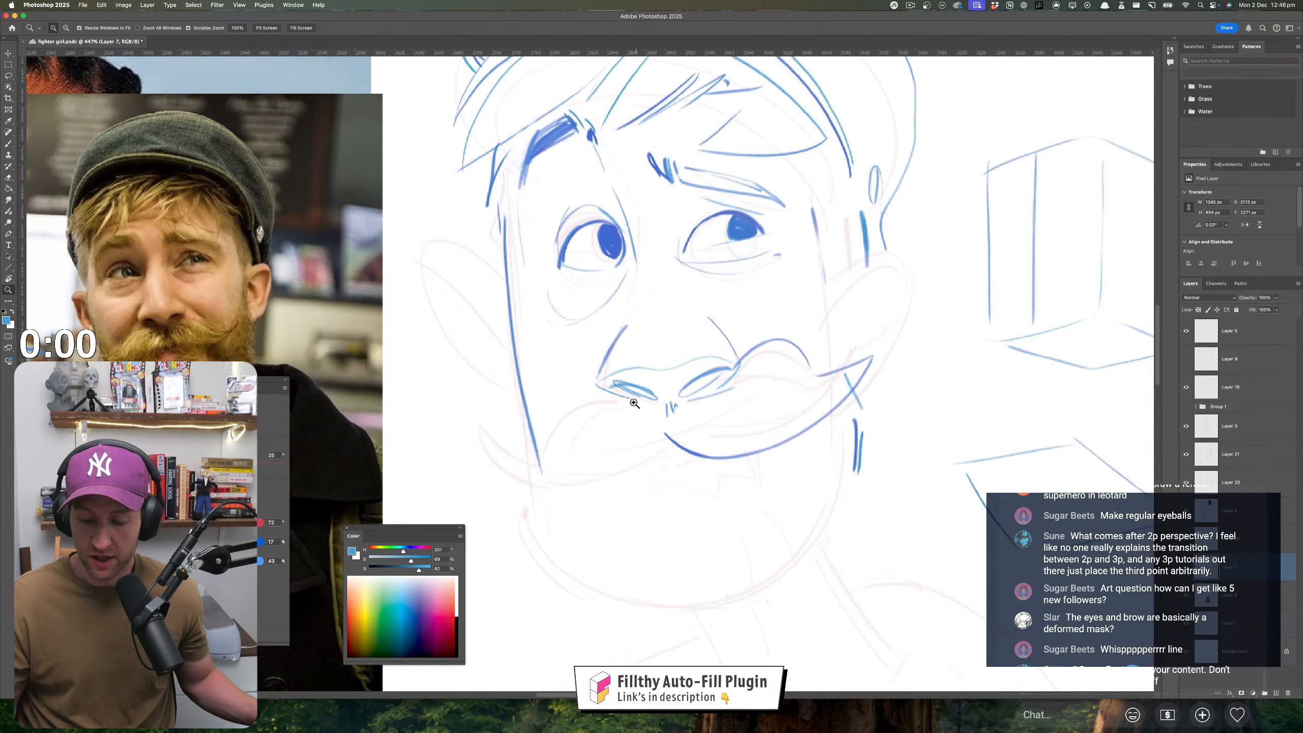
key("b")
mouse_move(641, 390)
left_mouse_down()
mouse_move(528, 456)
mouse_move(558, 478)
left_mouse_up()
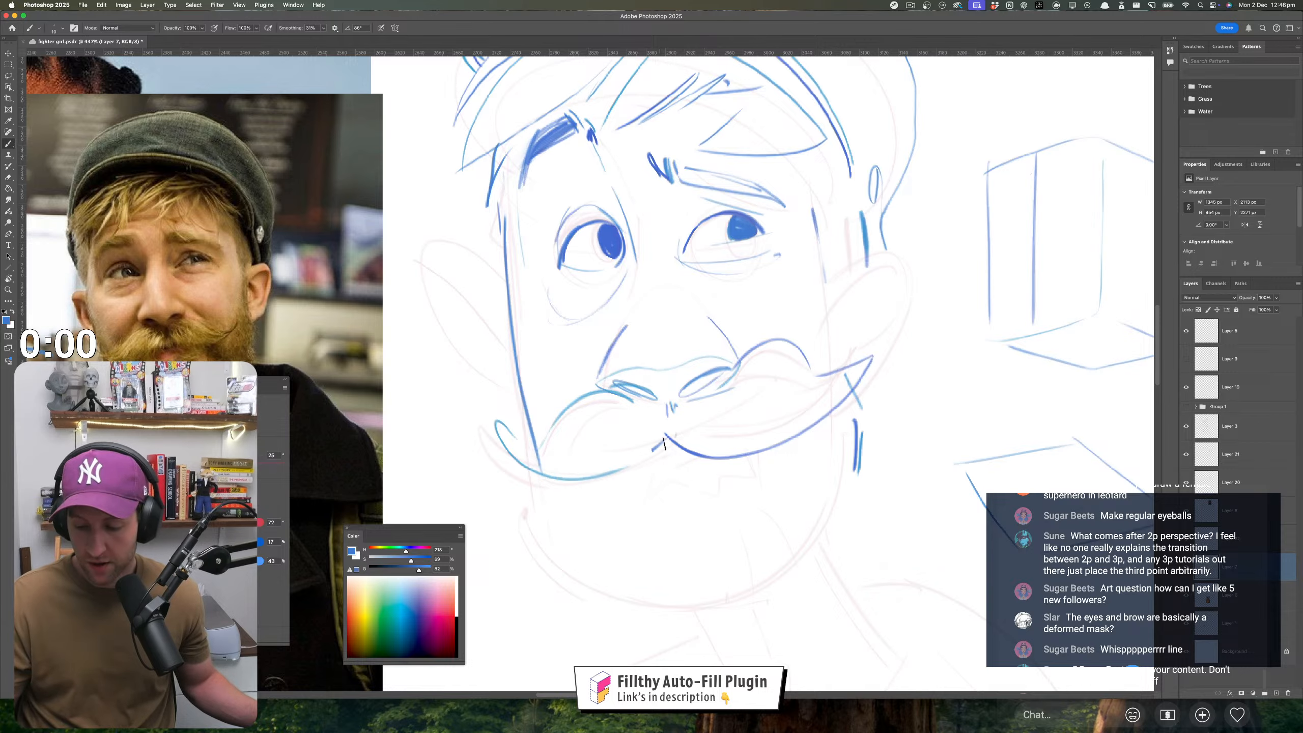
- Redraw the moustache's left half with a sweeping lower curve, a pointed outer tip and an arched upper edge
key("z")
mouse_move(667, 439)
left_mouse_down()
mouse_move(650, 431)
mouse_move(652, 497)
mouse_move(601, 519)
mouse_move(497, 501)
left_mouse_up()
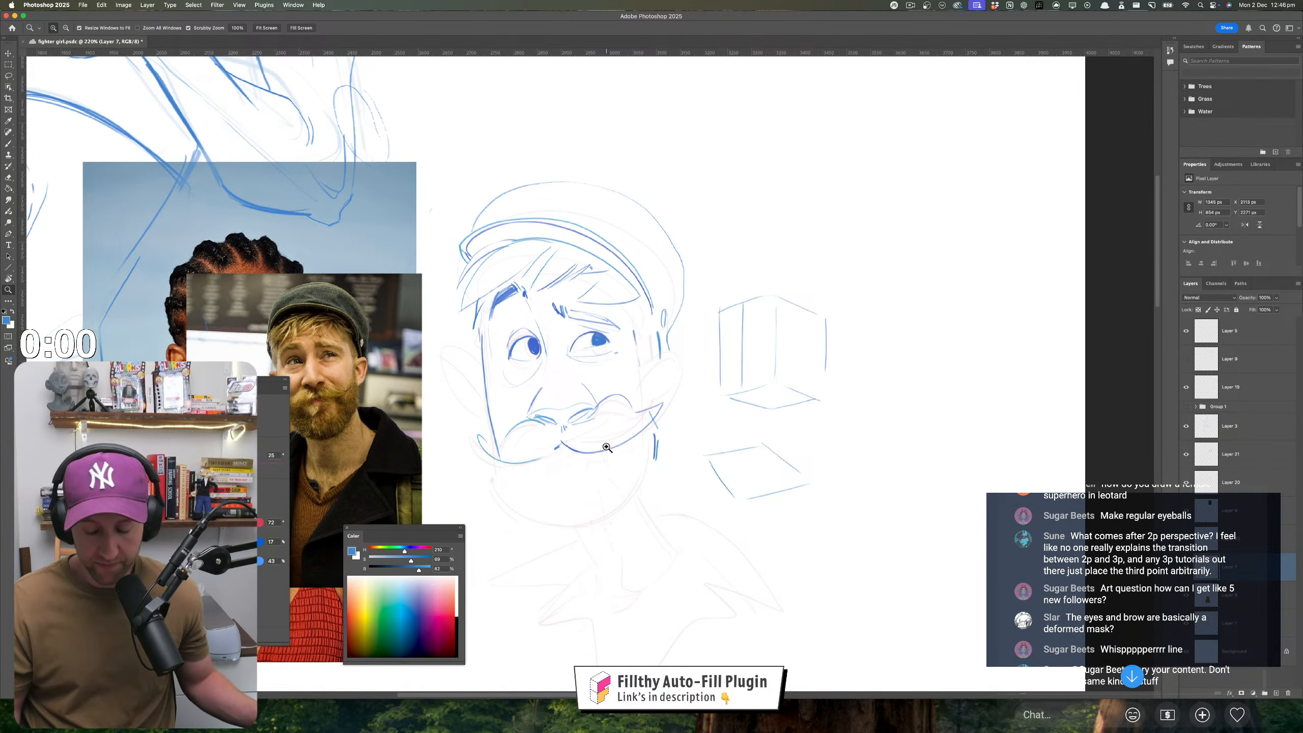
left_click_drag(520, 433, 543, 422)
scroll(542, 422, "down", 3)
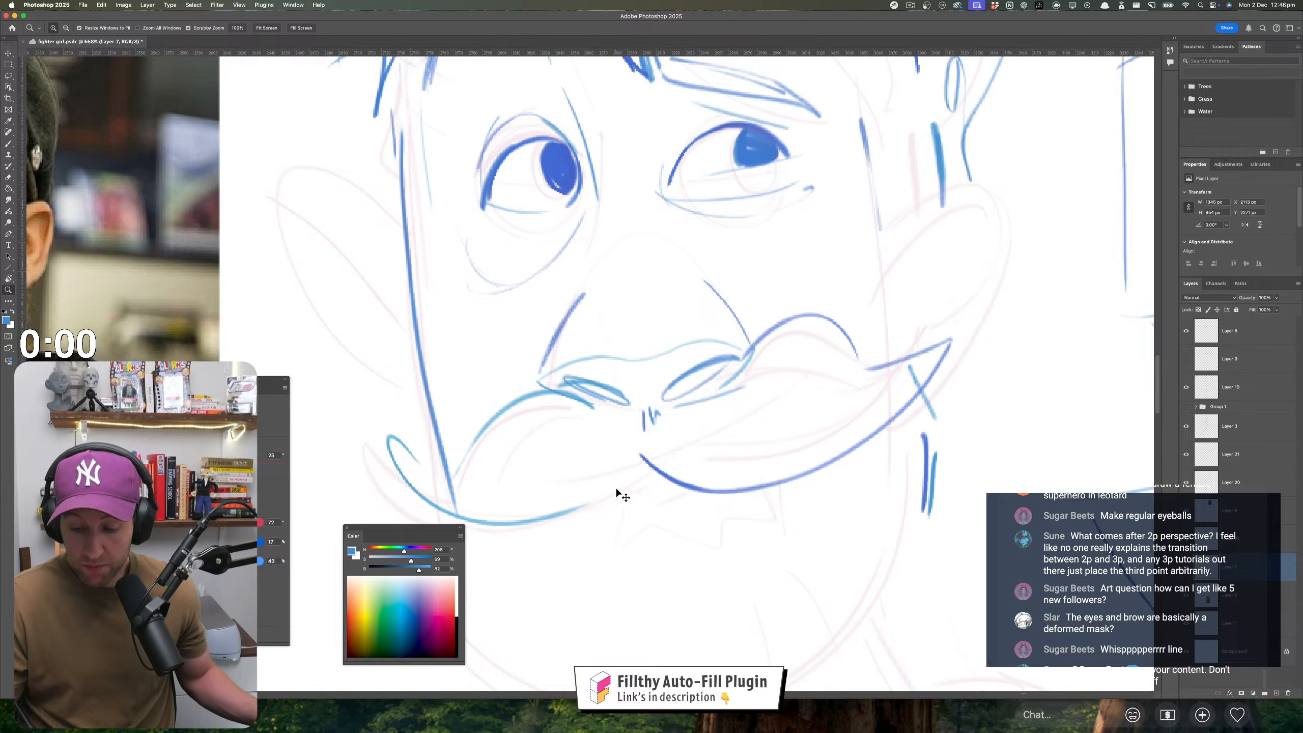
mouse_move(616, 494)
left_mouse_down()
mouse_move(593, 336)
mouse_move(551, 391)
mouse_move(419, 349)
left_mouse_up()
key("b")
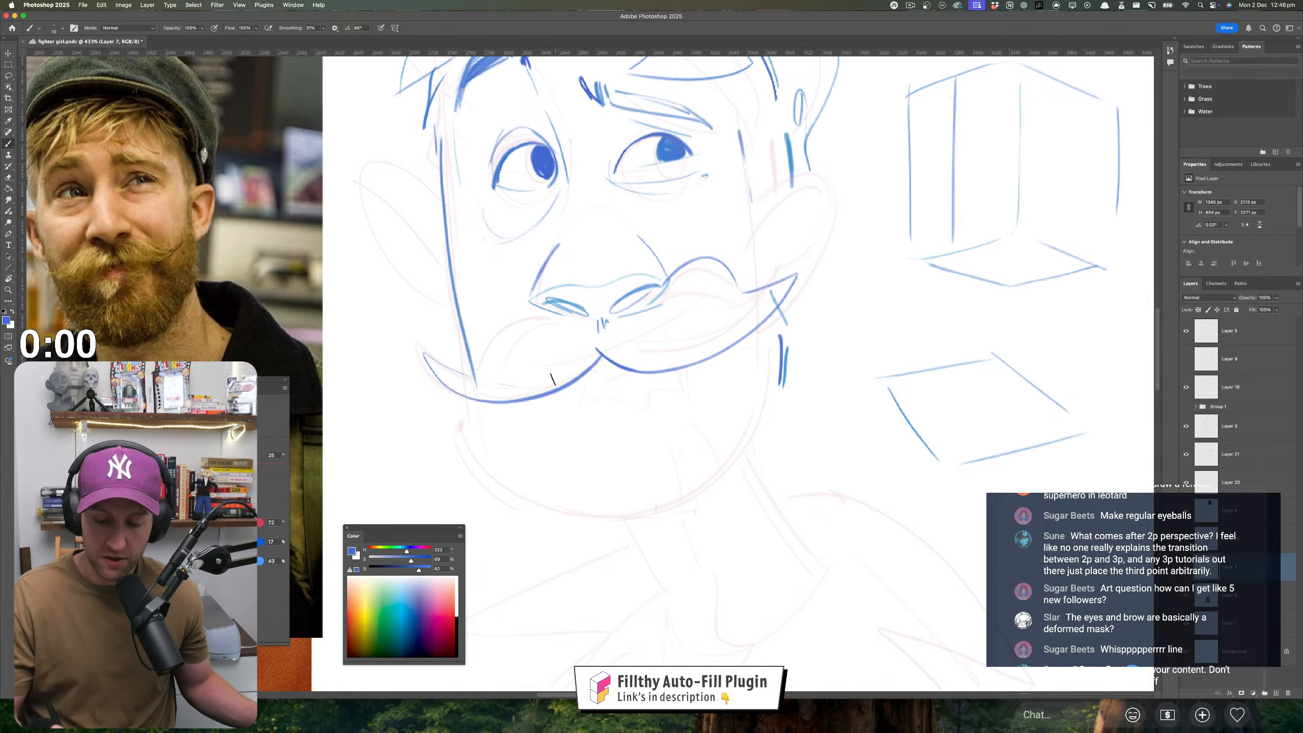
key("ctrl+z")
mouse_move(599, 359)
left_mouse_down()
mouse_move(538, 398)
mouse_move(419, 349)
mouse_move(590, 332)
left_mouse_up()
- Add curved cross-contour lines along the moustache's left half out to its tip
key("z")
mouse_move(619, 429)
left_mouse_down()
mouse_move(602, 445)
mouse_move(626, 414)
left_mouse_up()
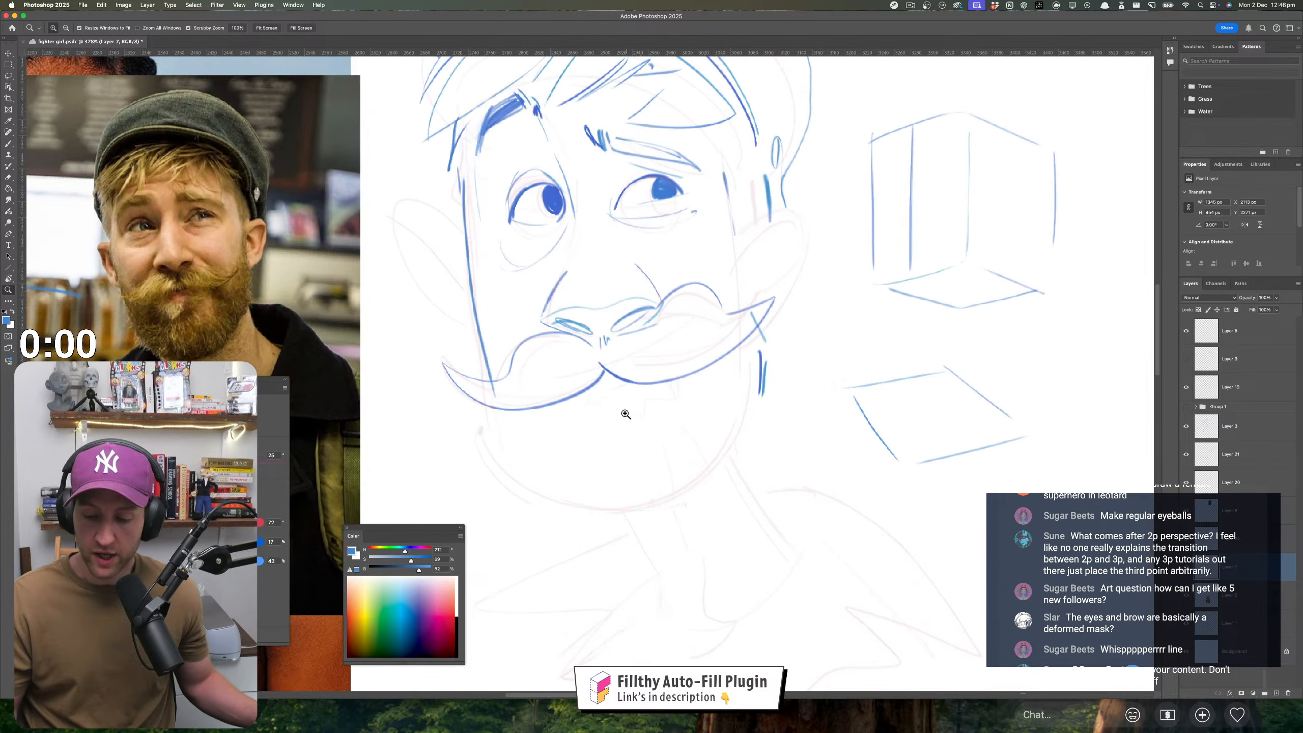
key("b")
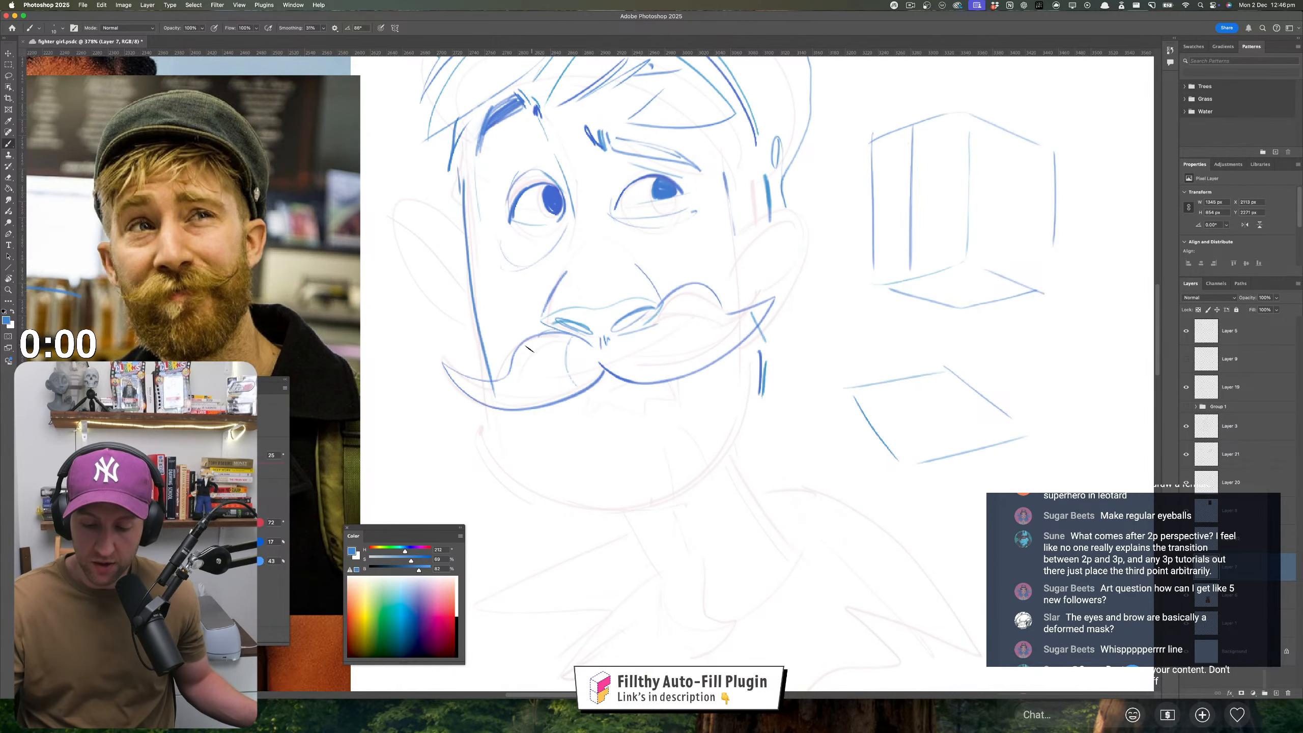
mouse_move(537, 337)
left_mouse_down()
mouse_move(533, 383)
mouse_move(476, 391)
mouse_move(445, 375)
left_mouse_up()
scroll(634, 515, "up", 3)
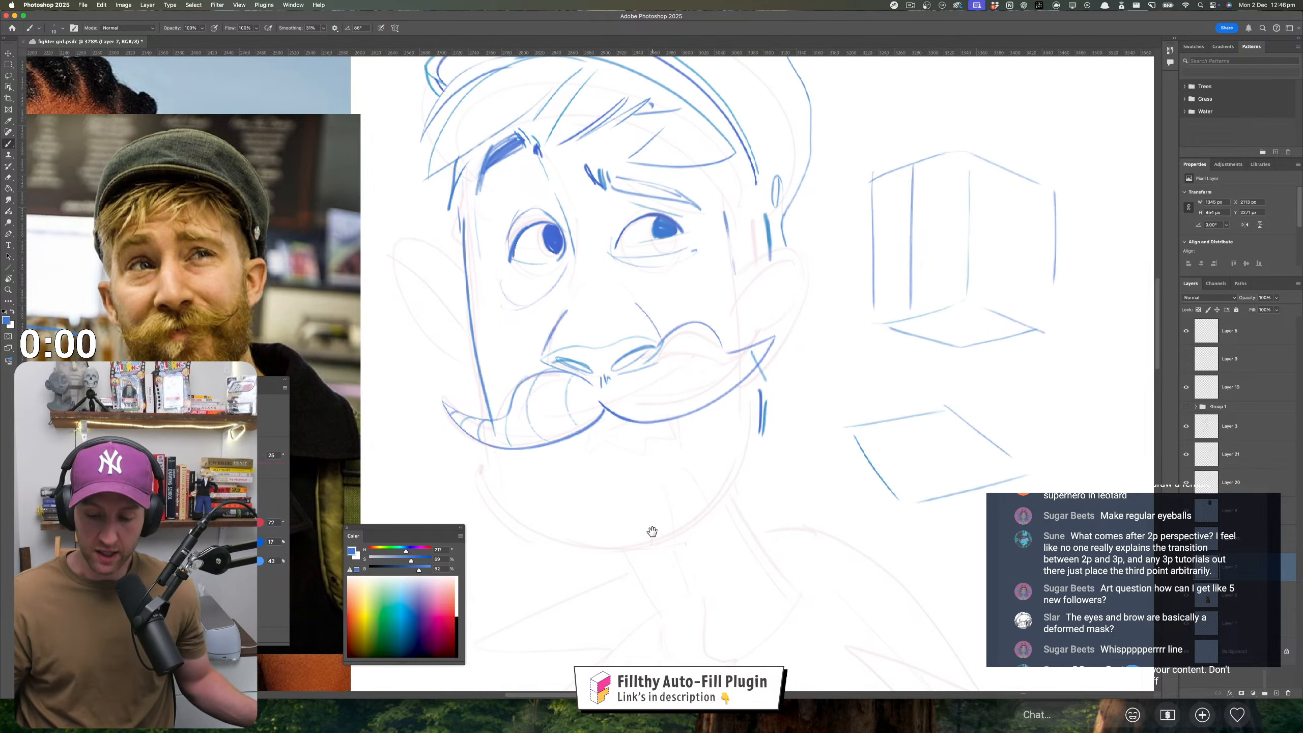
- Add curved cross-contour lines to the moustache's right half, undoing the strokes that miss
mouse_move(612, 417)
left_mouse_down()
mouse_move(468, 456)
mouse_move(748, 476)
left_mouse_up()
key("ctrl+z")
mouse_move(529, 445)
left_mouse_down()
mouse_move(874, 387)
mouse_move(515, 409)
mouse_move(477, 375)
mouse_move(361, 375)
left_mouse_up()
left_click_drag(386, 373, 720, 376)
key("super+z")
key("super+z")
key("super+z")
key("super+z")
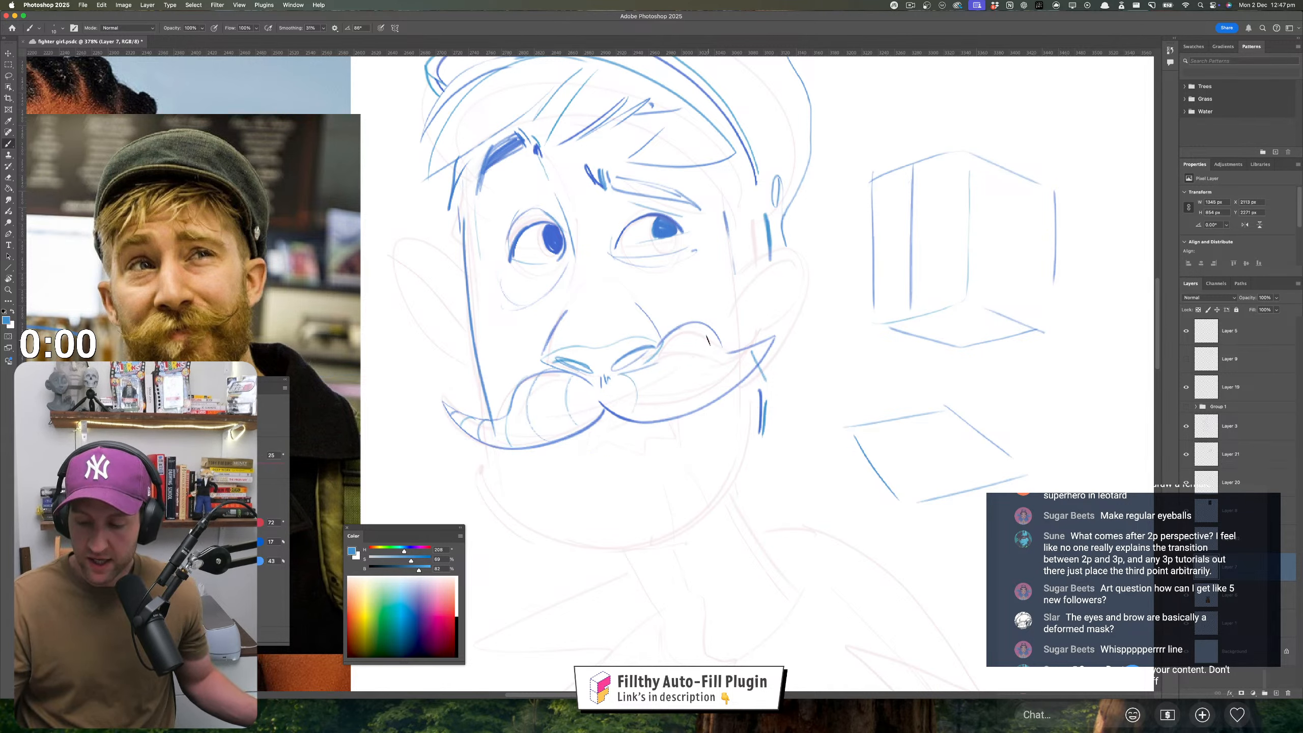
left_click_drag(708, 339, 699, 405)
- Draw the upper outline of the portrait's left ear over the faint underdrawing
key("z")
left_click_drag(700, 493, 655, 535)
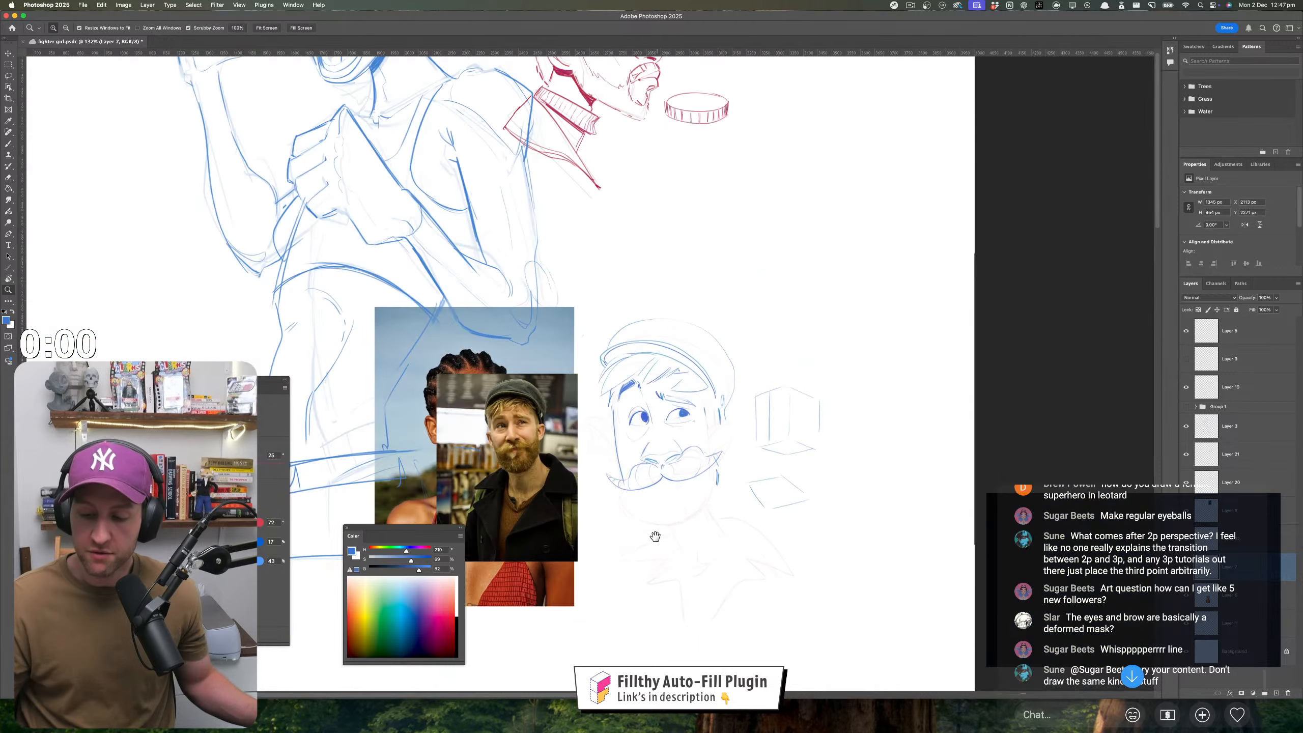
mouse_move(657, 480)
left_mouse_down()
mouse_move(701, 487)
mouse_move(652, 465)
left_mouse_up()
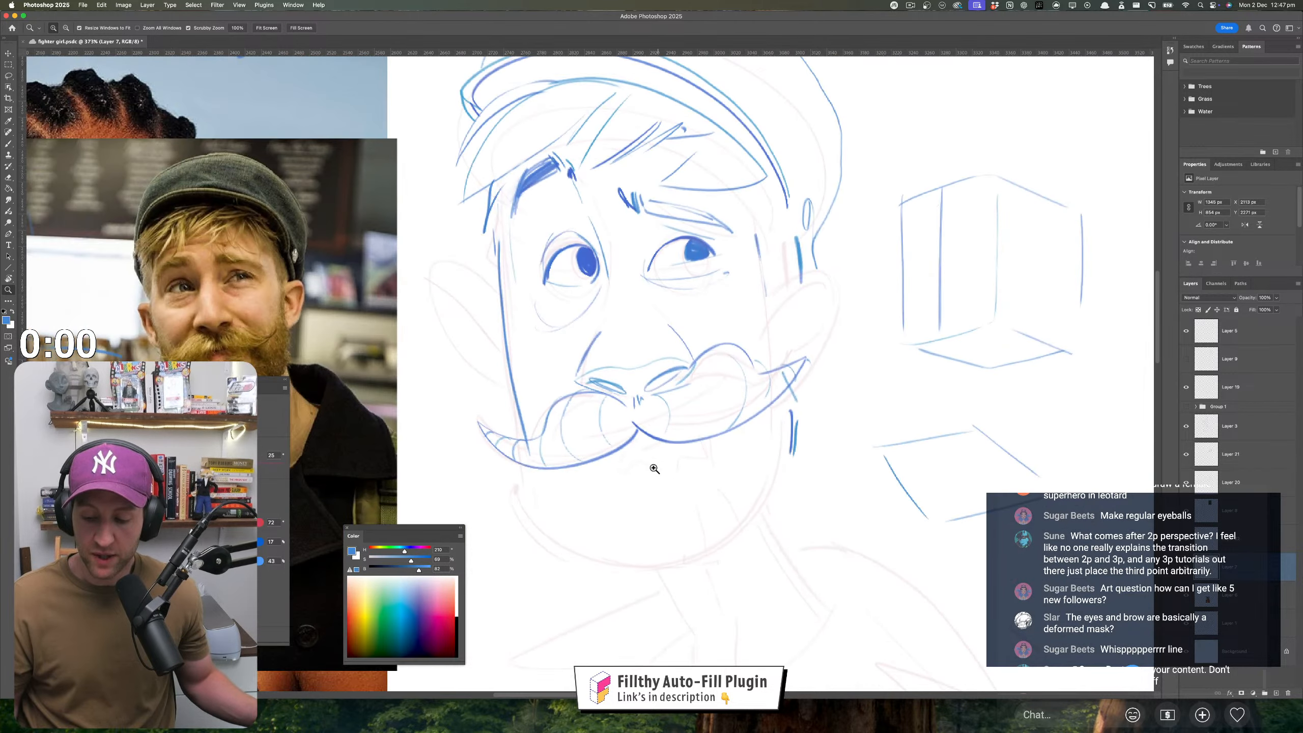
key("b")
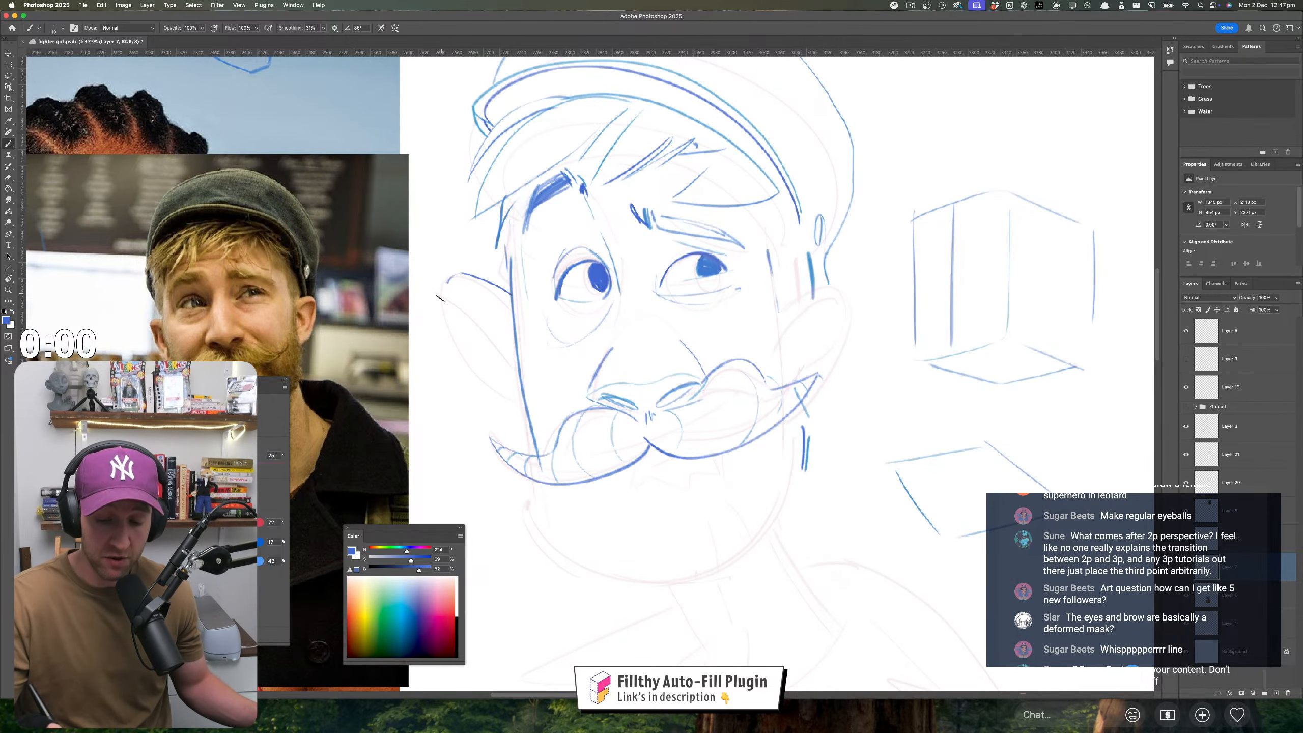
left_click_drag(724, 444, 682, 455)
key("super+z")
mouse_move(517, 311)
left_mouse_down()
mouse_move(548, 299)
mouse_move(432, 308)
left_mouse_up()
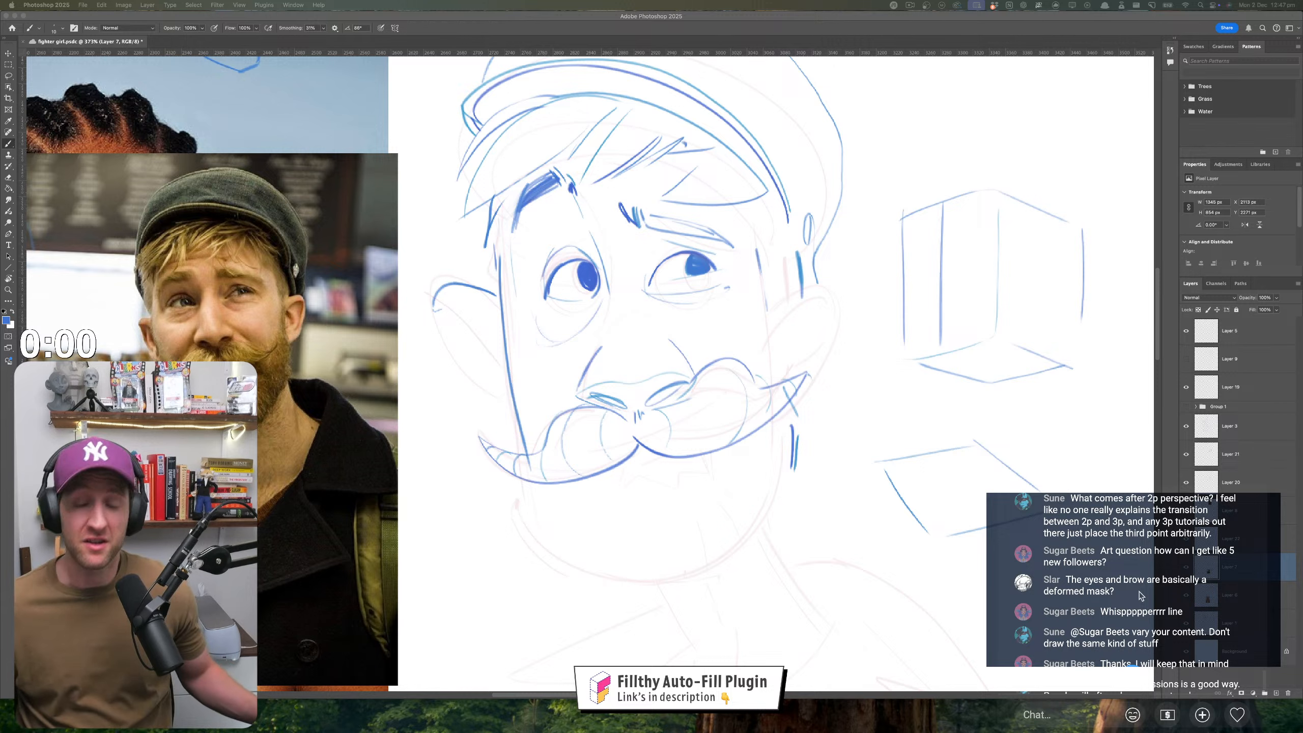
- Try a wavy lower-lip shape beneath the moustache, then undo its strokes
key("F6")
mouse_move(637, 493)
left_mouse_down()
mouse_move(601, 440)
mouse_move(580, 464)
left_mouse_up()
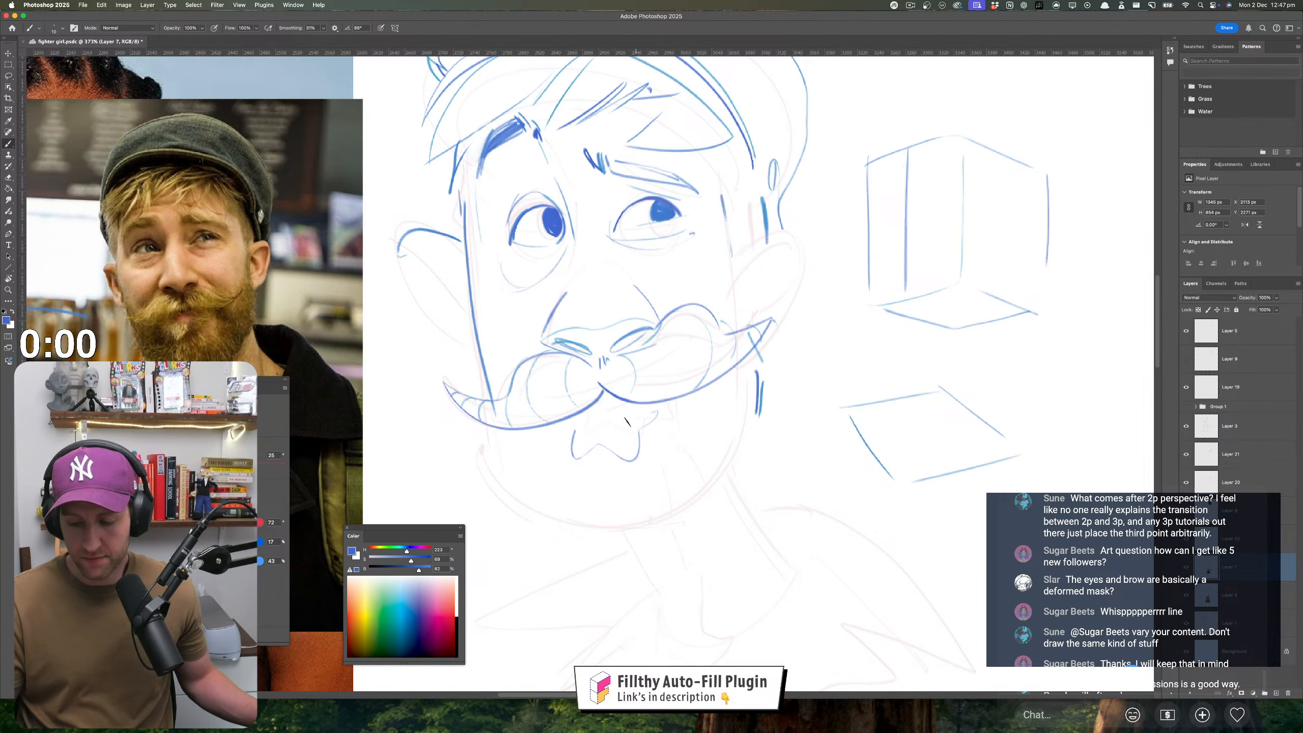
left_click_drag(627, 422, 570, 428)
mouse_move(727, 480)
left_mouse_down()
mouse_move(695, 486)
mouse_move(689, 470)
left_mouse_up()
key("super+z")
key("super+z")
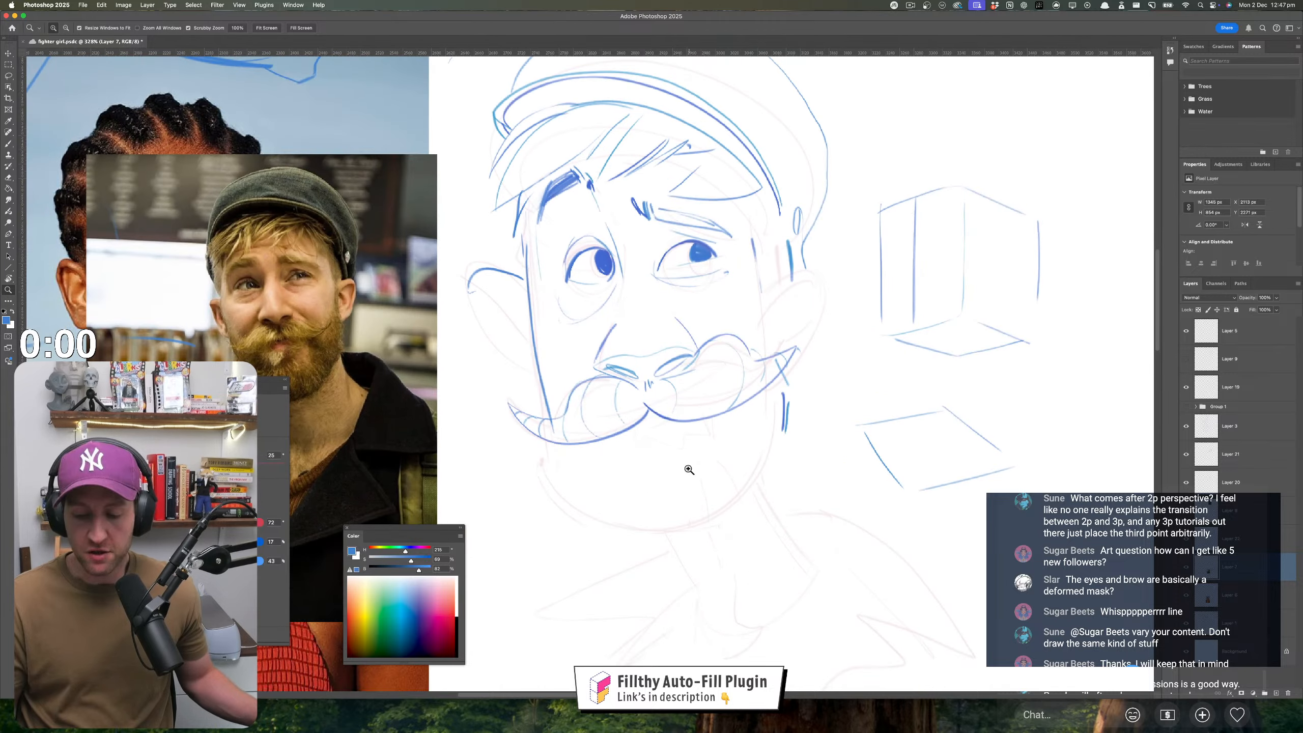
- Draw a pointed beard tuft with short hair marks beneath the moustache's centre, undoing the last strokes
key("b")
left_click_drag(626, 439, 634, 485)
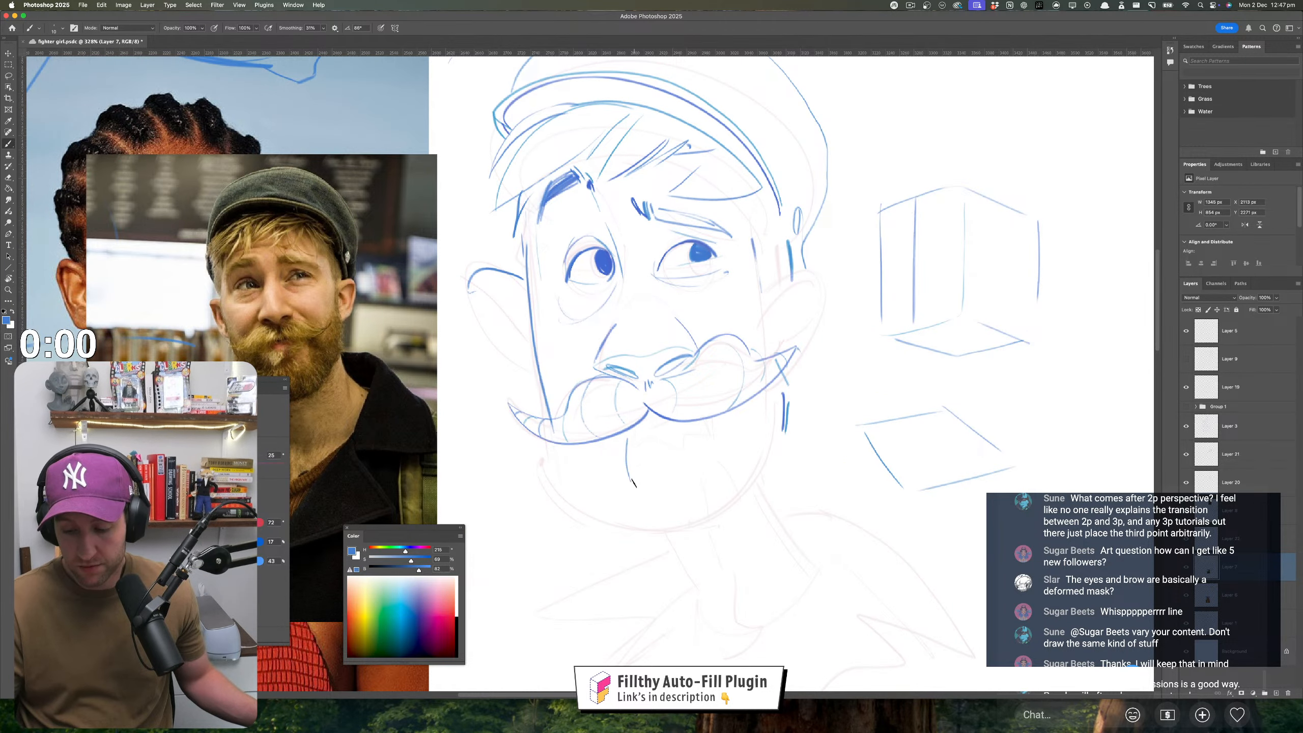
left_click(657, 418, "alt")
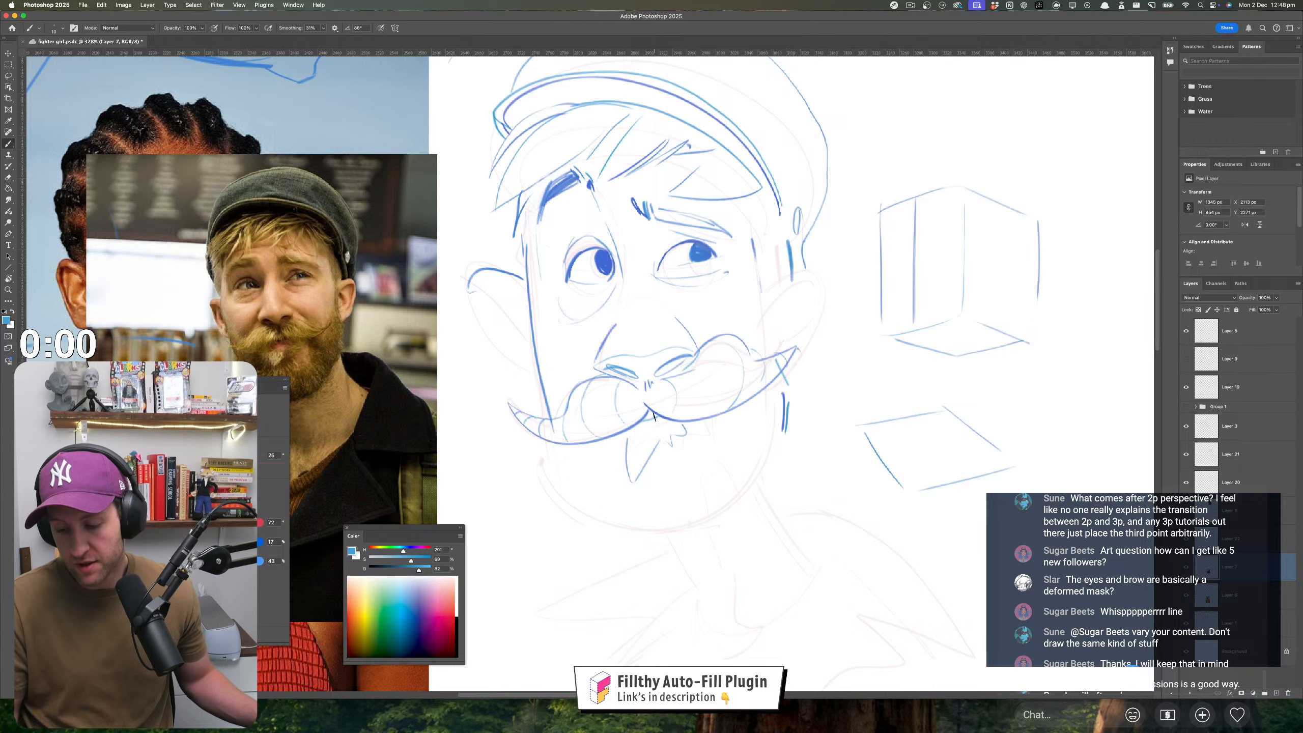
left_click(651, 418, "alt")
key("z")
left_click_drag(673, 477, 691, 472)
key("b")
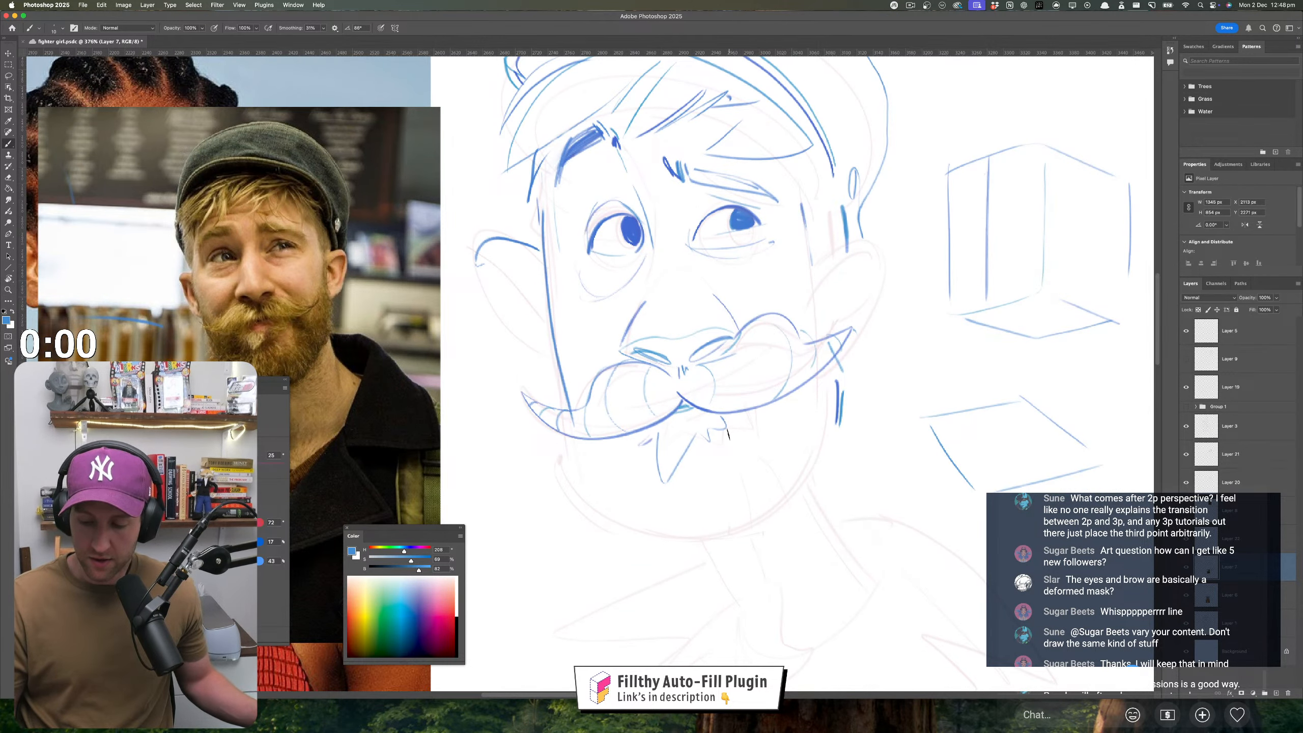
mouse_move(753, 427)
left_mouse_down()
mouse_move(768, 428)
mouse_move(721, 480)
mouse_move(745, 483)
mouse_move(707, 488)
left_mouse_up()
key("super+z")
key("super+z")
- Flip the view horizontally, add loose beard hairs beneath the moustache, and draw the first part of the bearded chin's lower curve
key("z")
key("super+shift+h")
mouse_move(639, 454)
left_mouse_down()
mouse_move(686, 466)
mouse_move(598, 507)
mouse_move(618, 505)
left_mouse_up()
key("b")
mouse_move(558, 476)
left_mouse_down()
mouse_move(564, 493)
mouse_move(664, 515)
mouse_move(659, 480)
mouse_move(725, 496)
mouse_move(718, 526)
mouse_move(582, 578)
left_mouse_up()
scroll(655, 487, "down", 1)
scroll(655, 487, "right", 1)
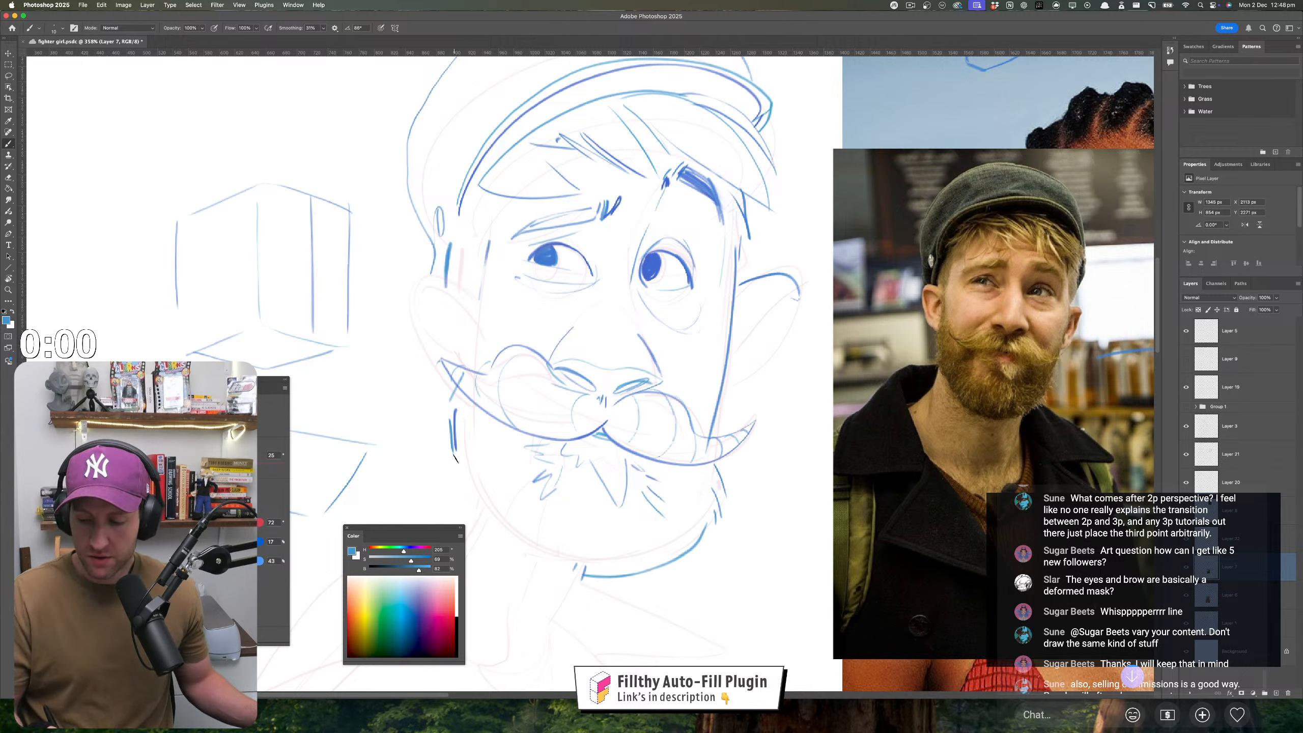
- Outline the opposite side of the beard from jaw to chin, with short hair strokes along the jaw
left_click_drag(535, 561, 543, 552)
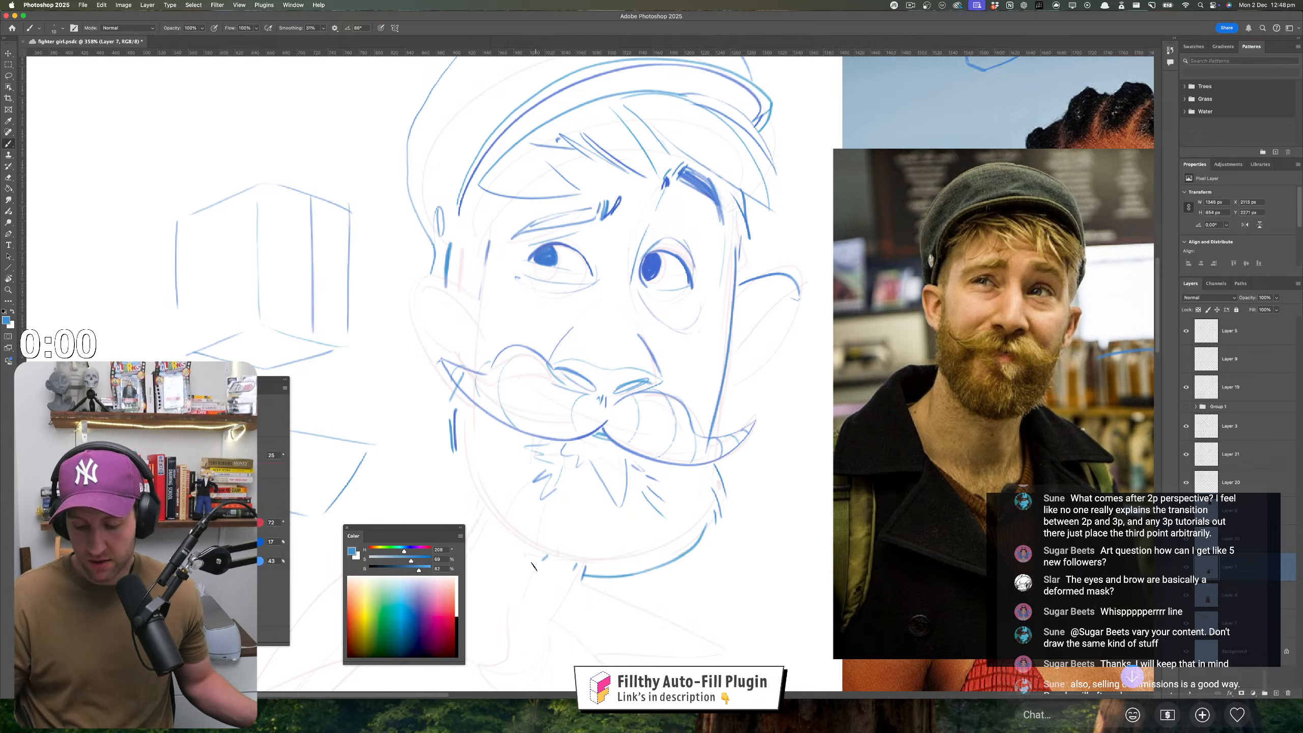
left_click_drag(454, 470, 533, 547)
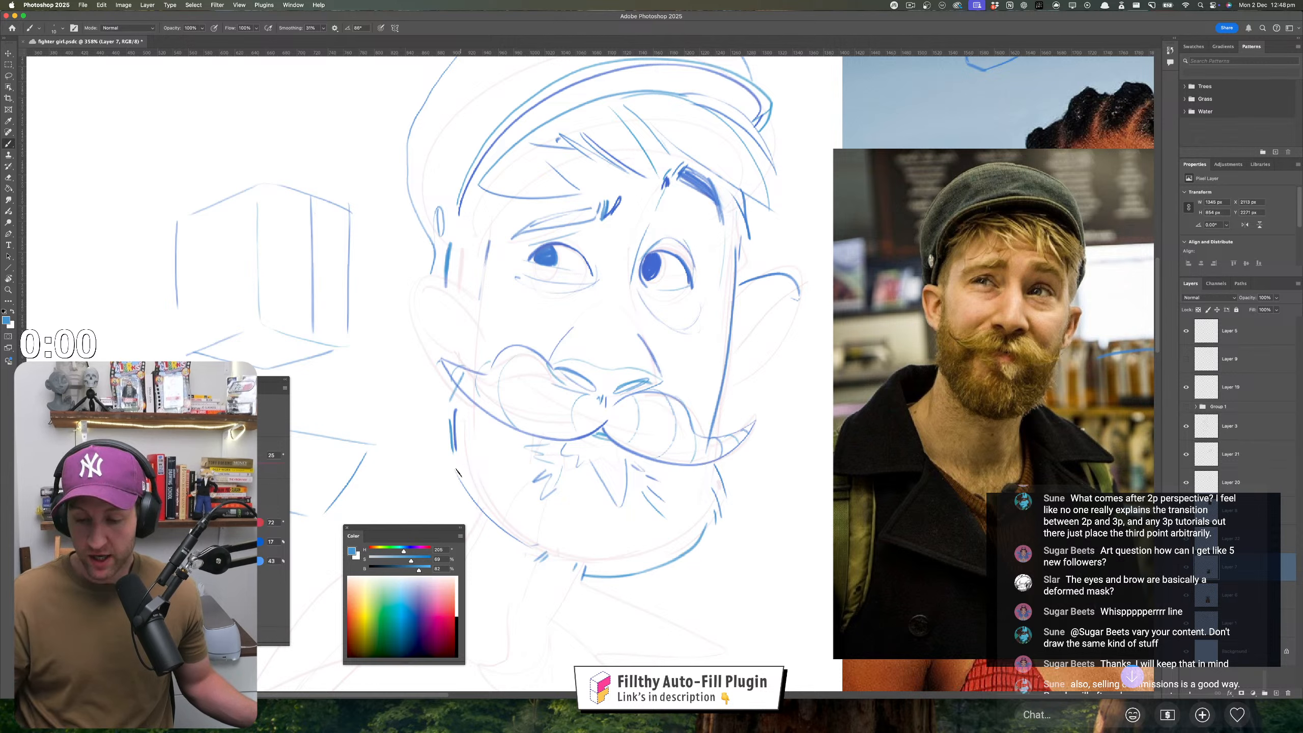
left_click_drag(462, 477, 448, 468)
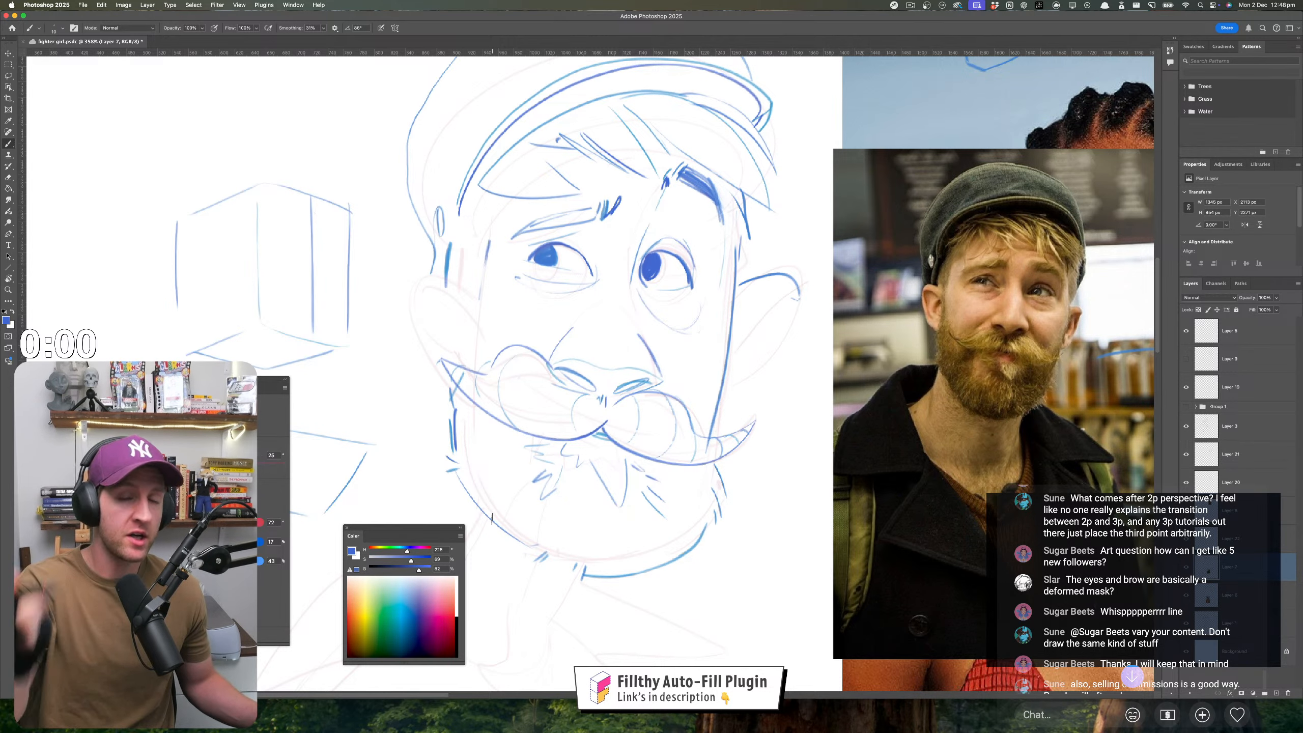
mouse_move(654, 549)
left_mouse_down()
mouse_move(636, 557)
mouse_move(595, 514)
mouse_move(613, 477)
mouse_move(567, 500)
mouse_move(520, 499)
left_mouse_up()
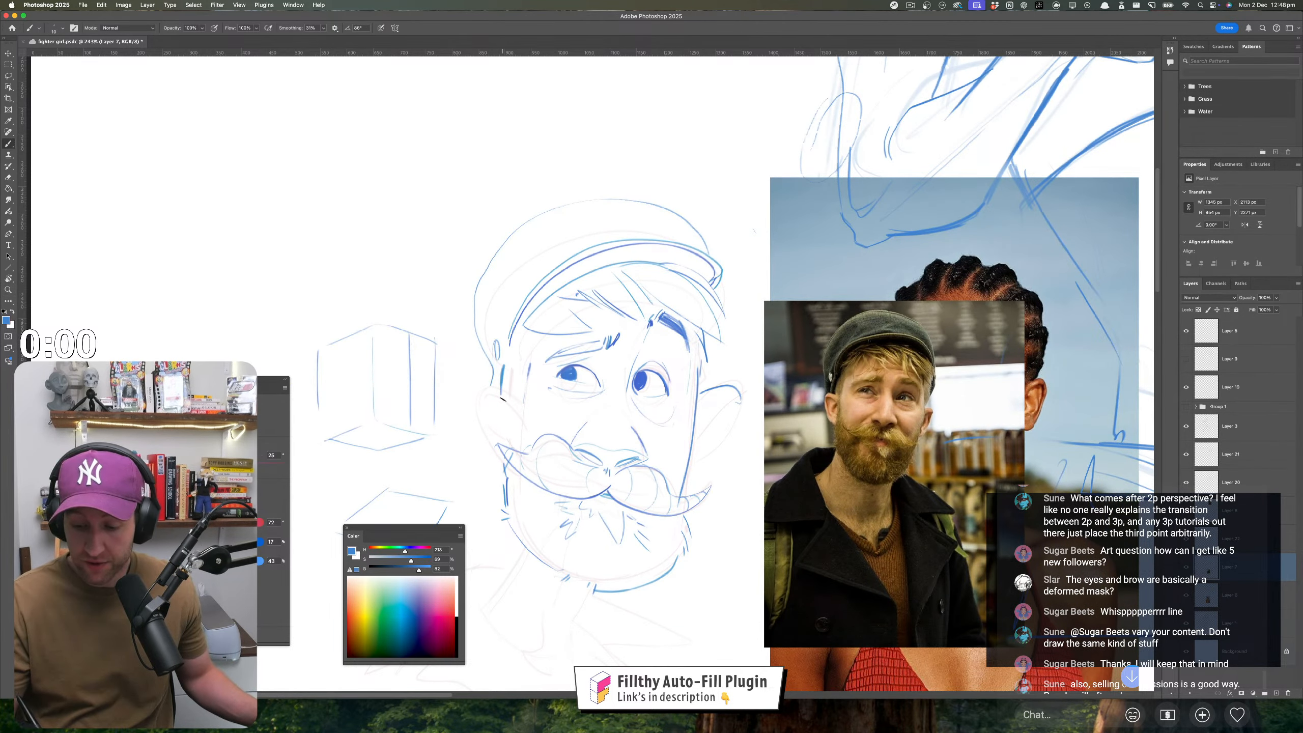
- Outline the portrait's other ear over the faint underdrawing, redrawing the curve until it fits
left_click_drag(502, 395, 513, 434)
key("super+z")
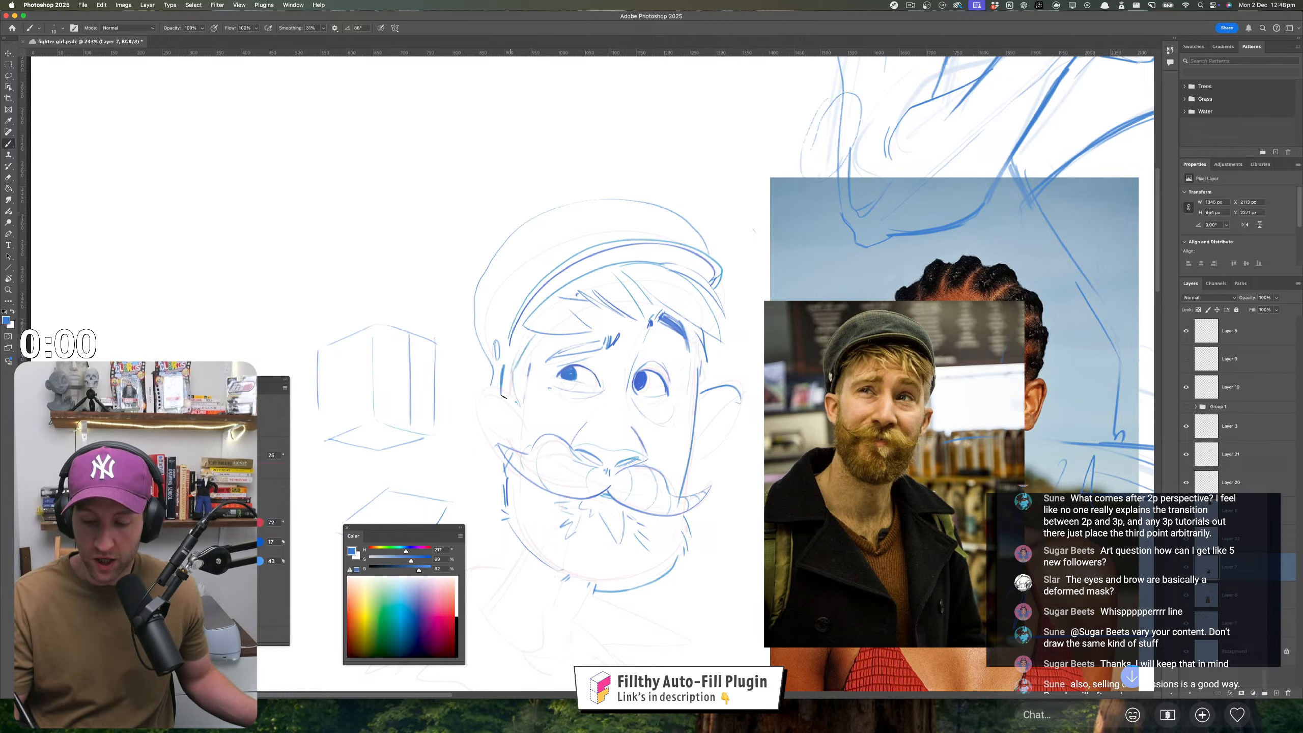
mouse_move(497, 391)
left_mouse_down()
mouse_move(487, 377)
mouse_move(481, 449)
mouse_move(501, 469)
left_mouse_up()
key("super+z")
mouse_move(497, 390)
left_mouse_down()
mouse_move(453, 410)
mouse_move(503, 478)
left_mouse_up()
key("super+z")
mouse_move(500, 386)
left_mouse_down()
mouse_move(464, 425)
mouse_move(505, 471)
left_mouse_up()
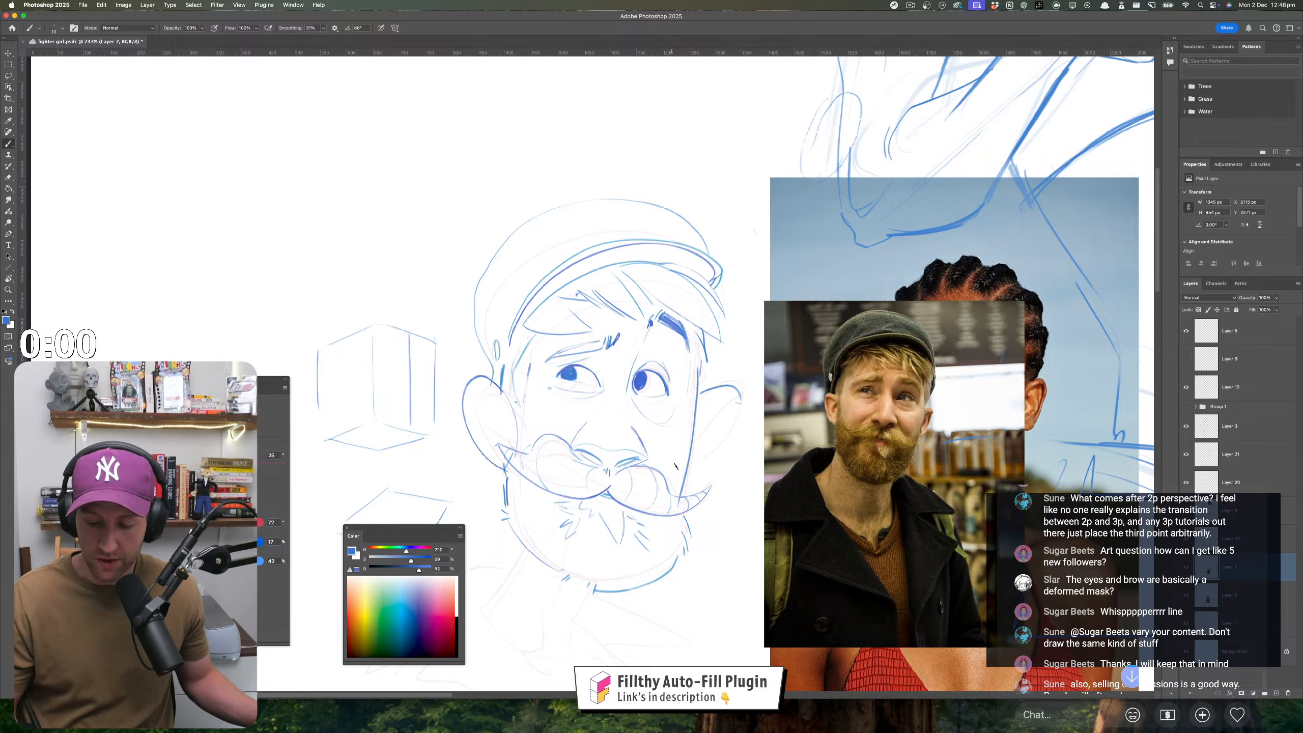
key("super+z")
mouse_move(498, 383)
left_mouse_down()
mouse_move(458, 415)
mouse_move(505, 469)
left_mouse_up()
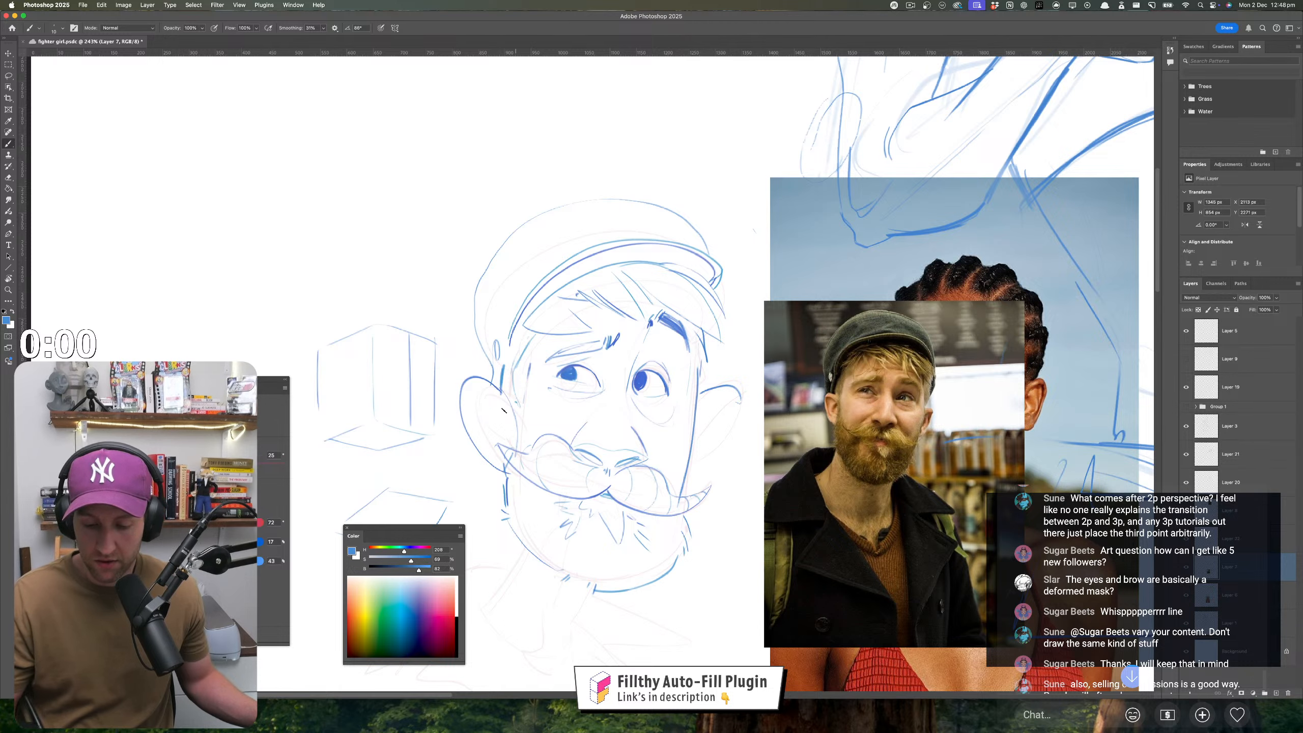
key("super+z")
- Try an inner fold line inside the newly outlined ear, then step back to the plain ear outline
mouse_move(480, 386)
left_mouse_down()
mouse_move(516, 432)
mouse_move(486, 403)
mouse_move(478, 439)
mouse_move(507, 435)
mouse_move(486, 391)
mouse_move(469, 441)
left_mouse_up()
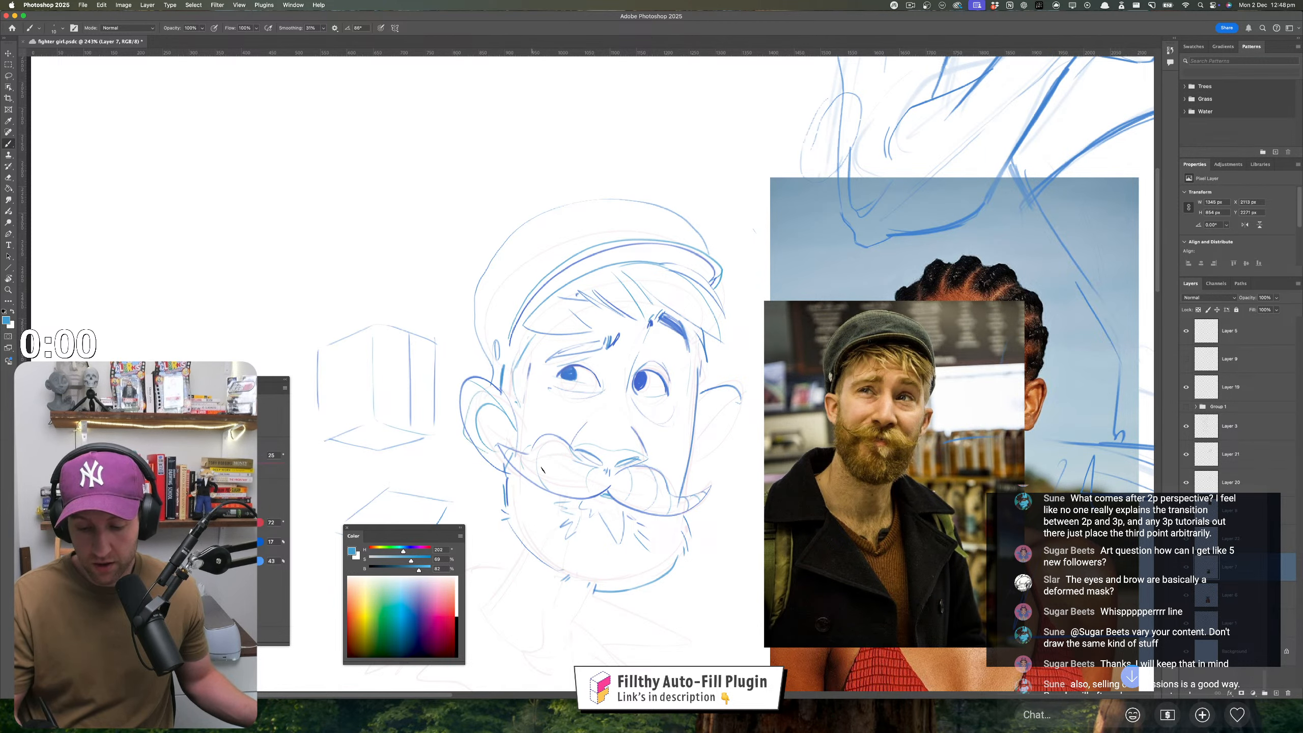
key("z")
mouse_move(657, 512)
left_mouse_down()
mouse_move(715, 489)
mouse_move(702, 463)
left_mouse_up()
key("super+z")
key("super+z")
key("super+z")
key("super+z")
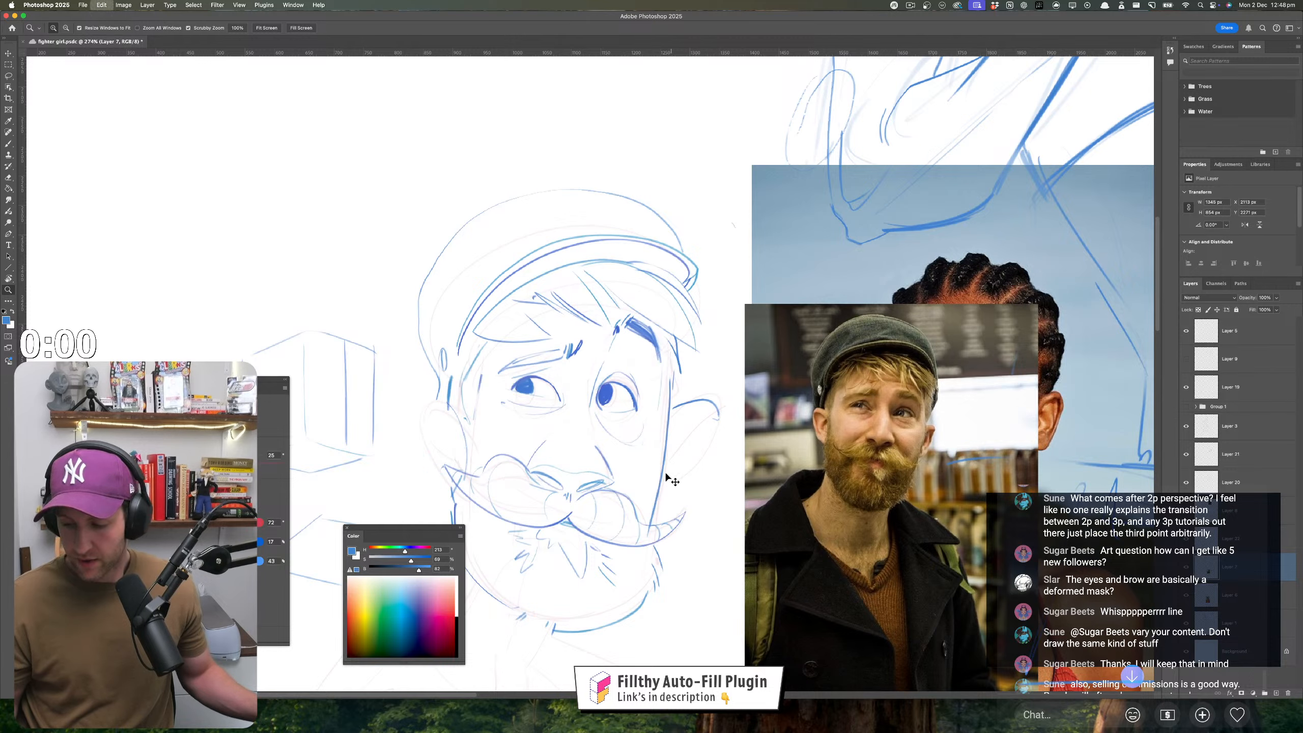
key("super+shift+z")
left_click_drag(676, 506, 682, 480)
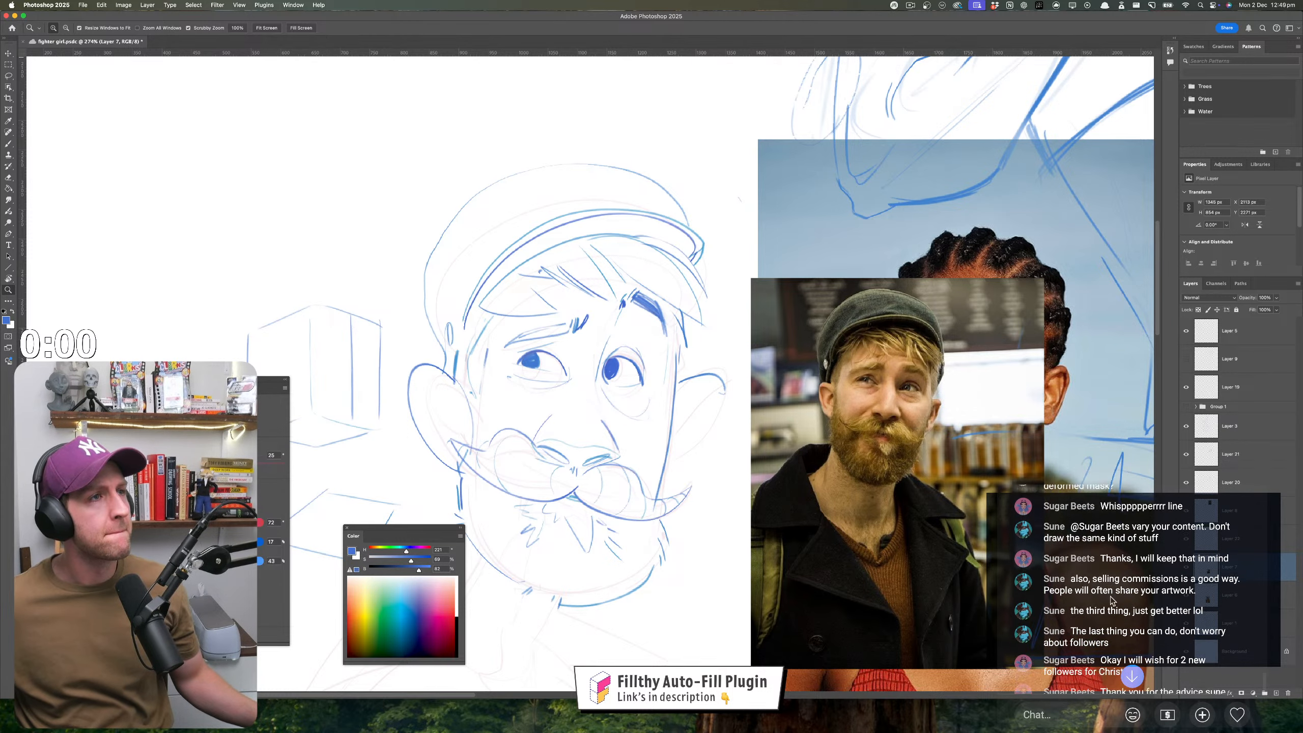
- Look through the live chat for viewers' recent questions and comments
scroll(1111, 599, "up", 2)
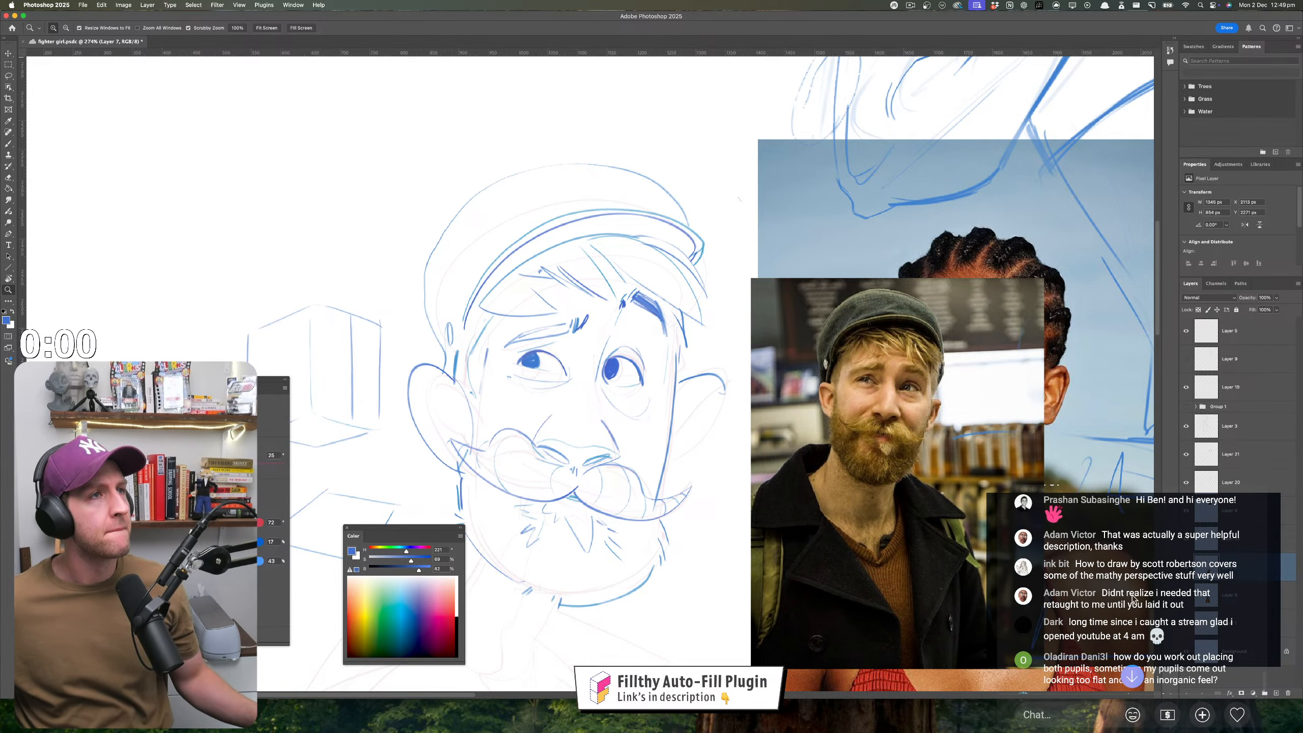
scroll(1131, 597, "up", 4)
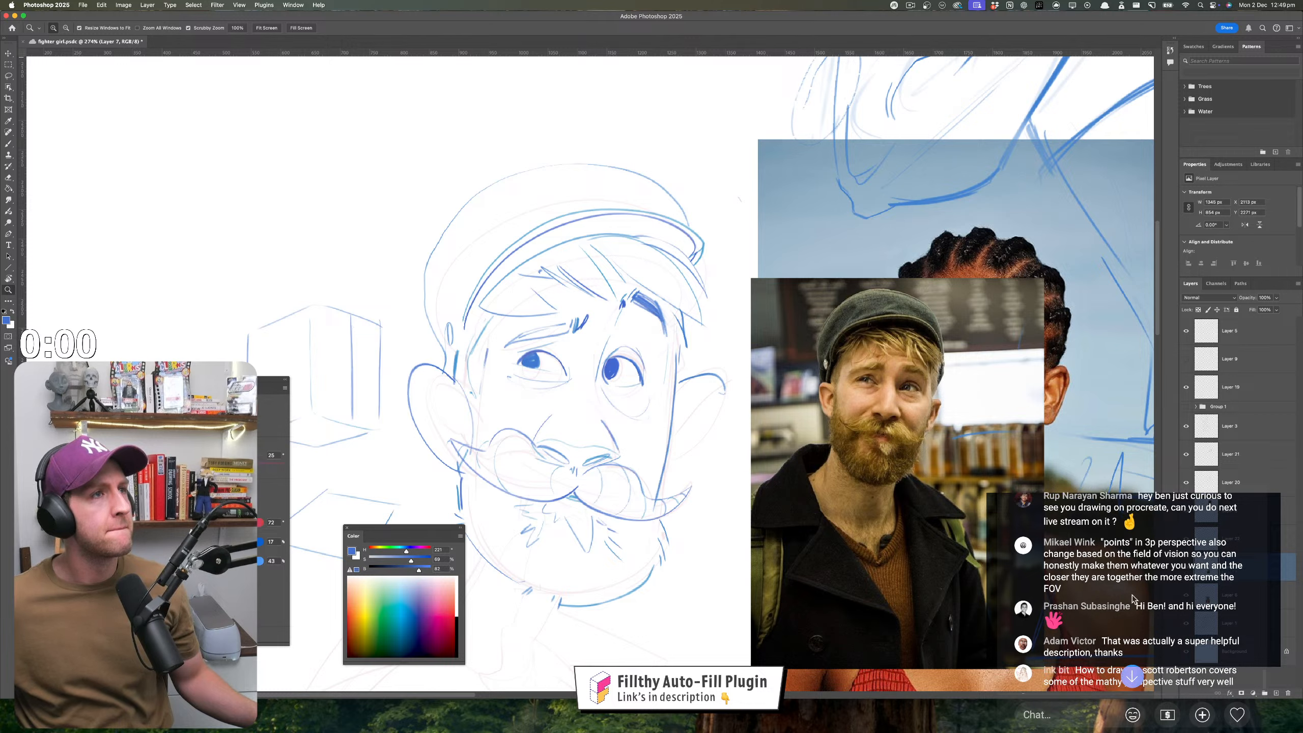
scroll(1132, 598, "up", 4)
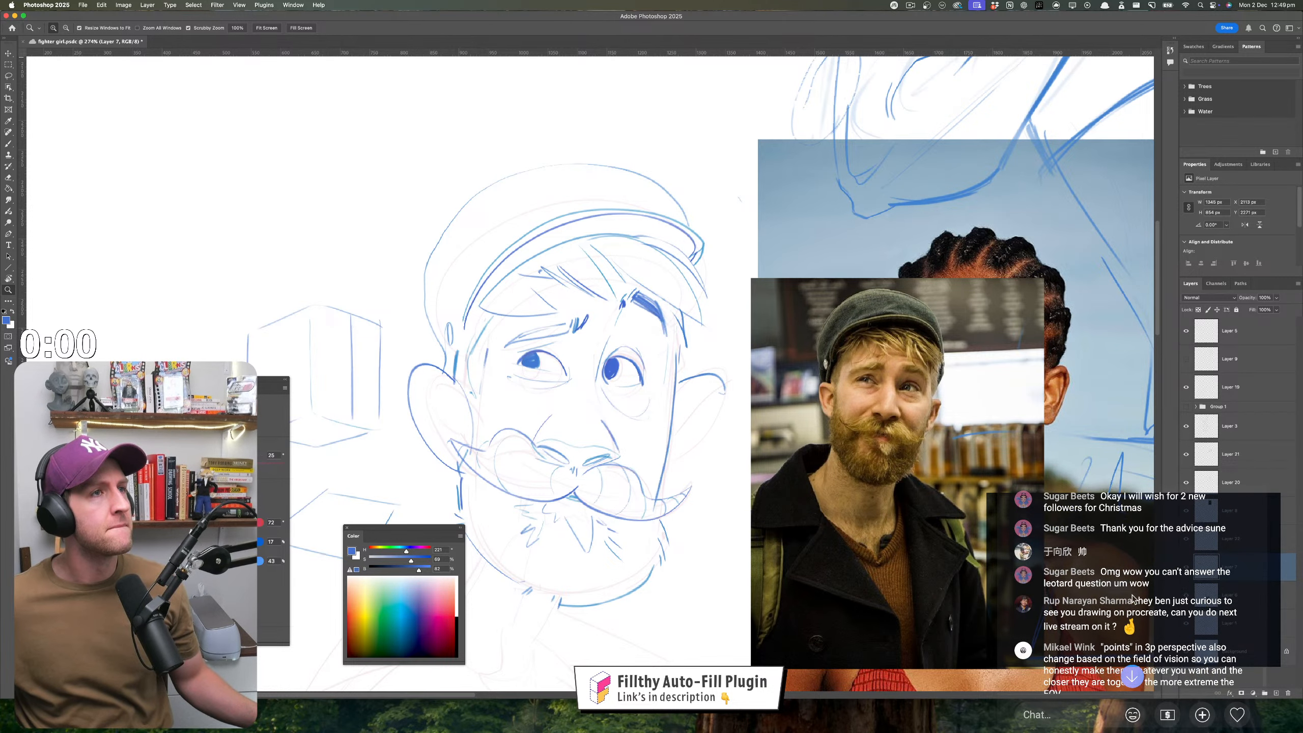
scroll(1154, 556, "up", 1)
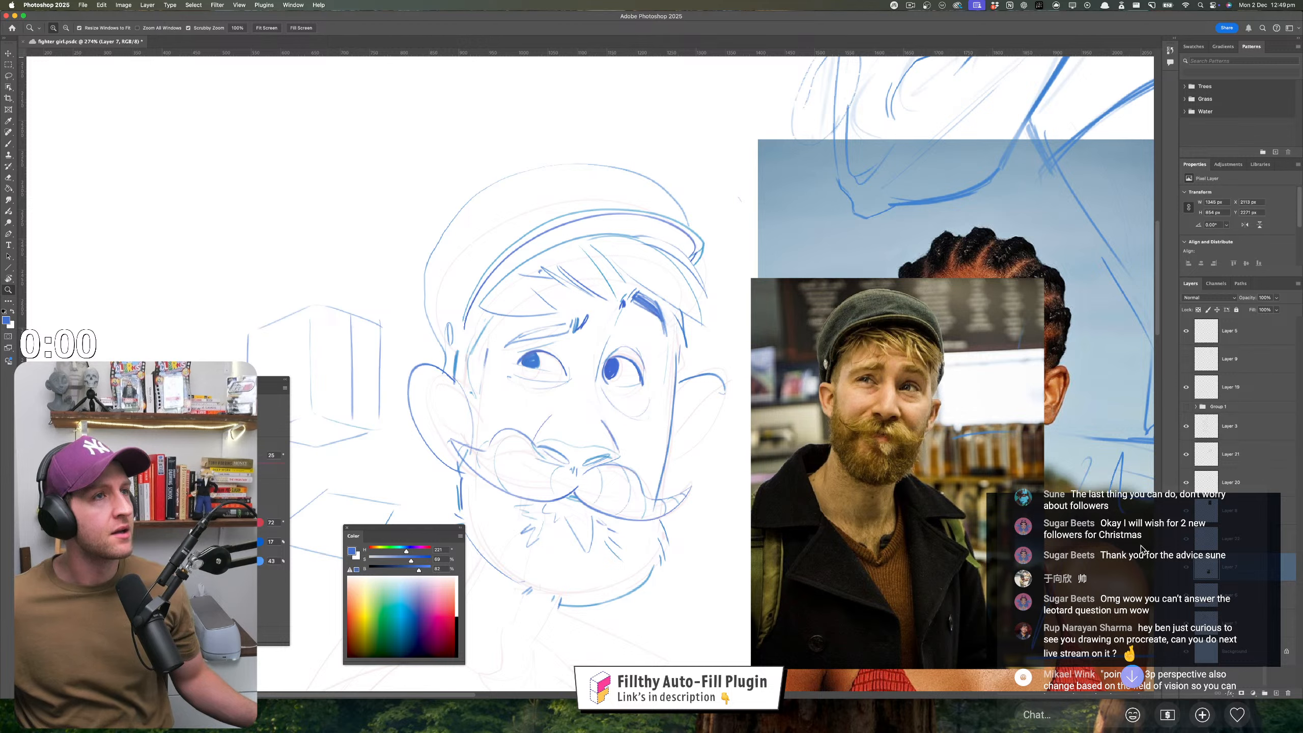
scroll(1141, 549, "down", 1)
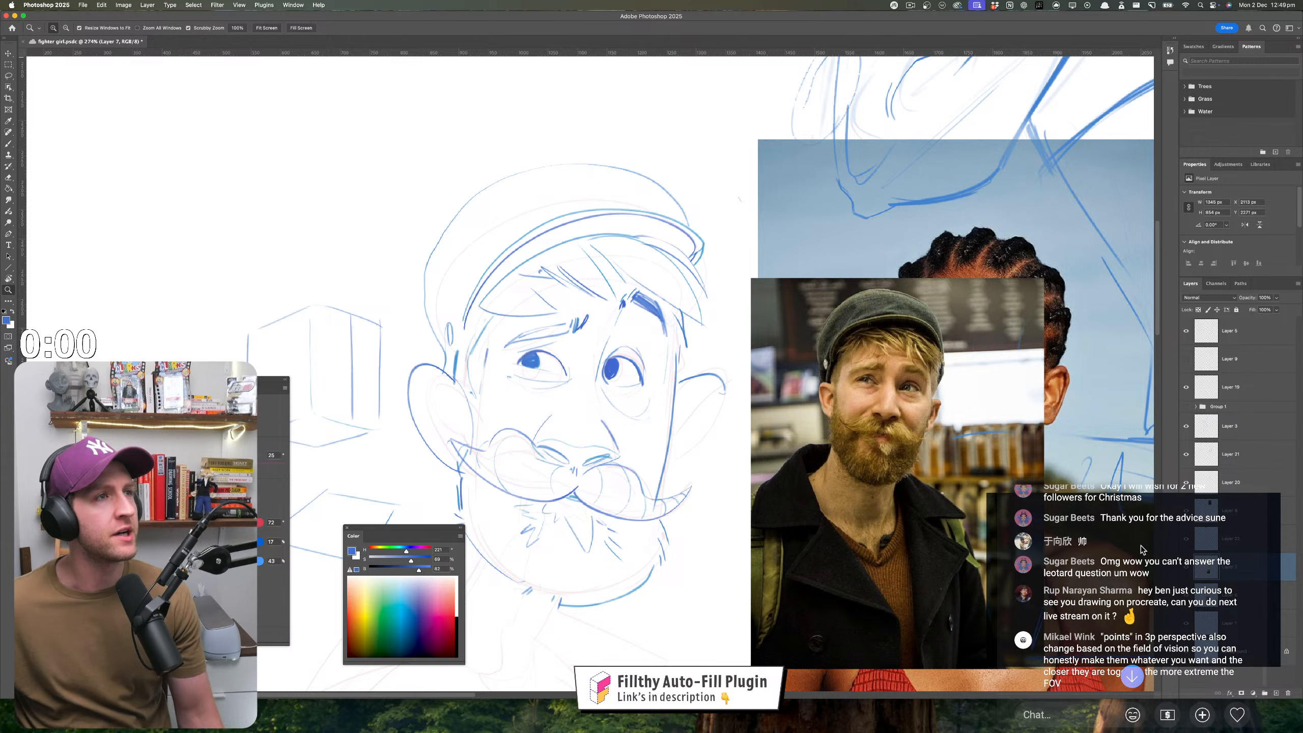
scroll(1141, 549, "down", 1)
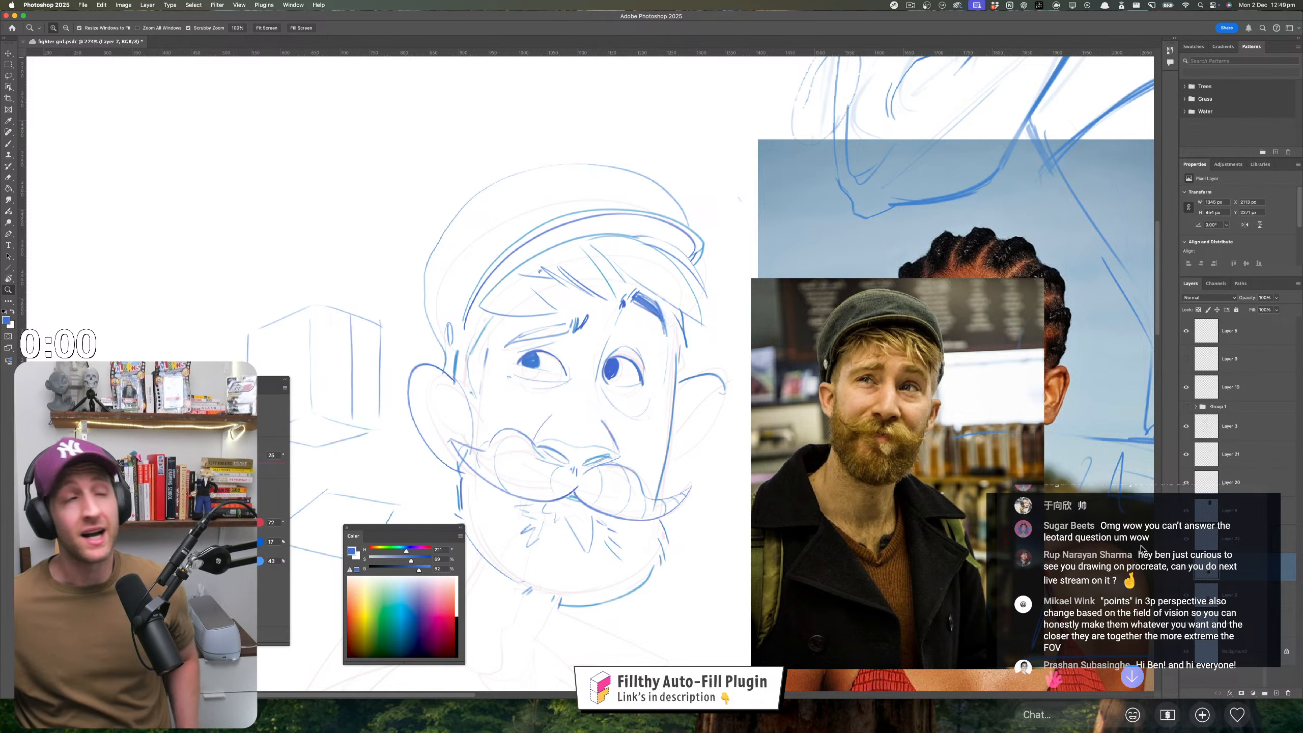
scroll(1141, 549, "down", 1)
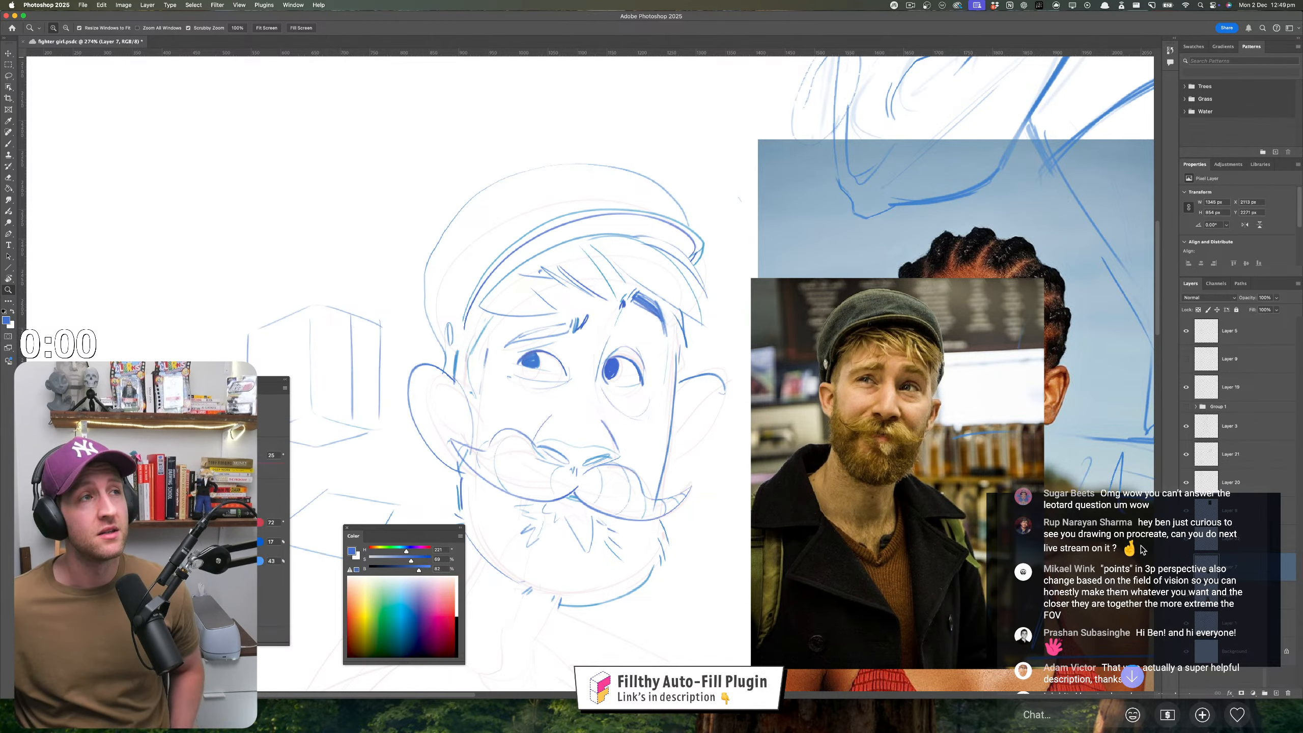
scroll(1142, 549, "down", 1)
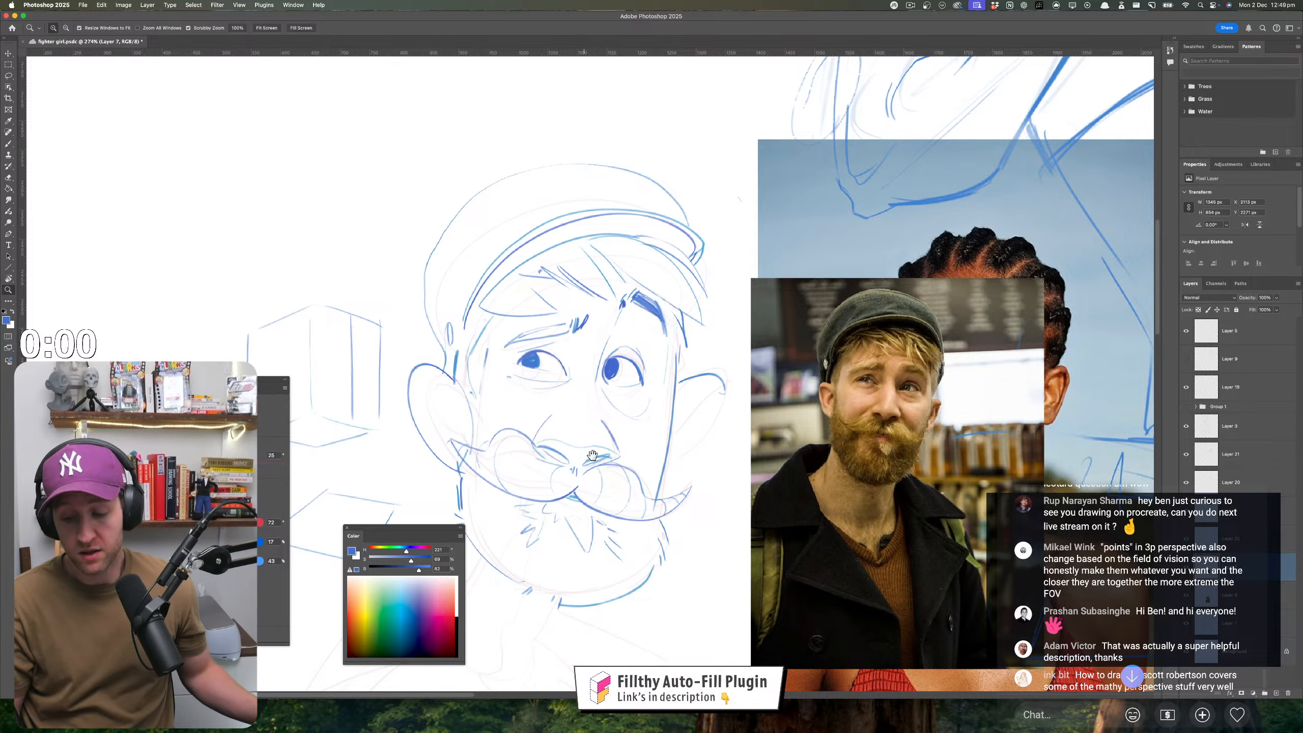
- Draw a rectangular picture frame in the empty area above the box sketch, beside the portrait's cap
scroll(586, 450, "left", 5)
key("b")
mouse_move(394, 209)
left_mouse_down()
mouse_move(417, 362)
mouse_move(587, 343)
left_mouse_up()
left_click_drag(586, 198, 586, 328)
left_click_drag(378, 207, 617, 207)
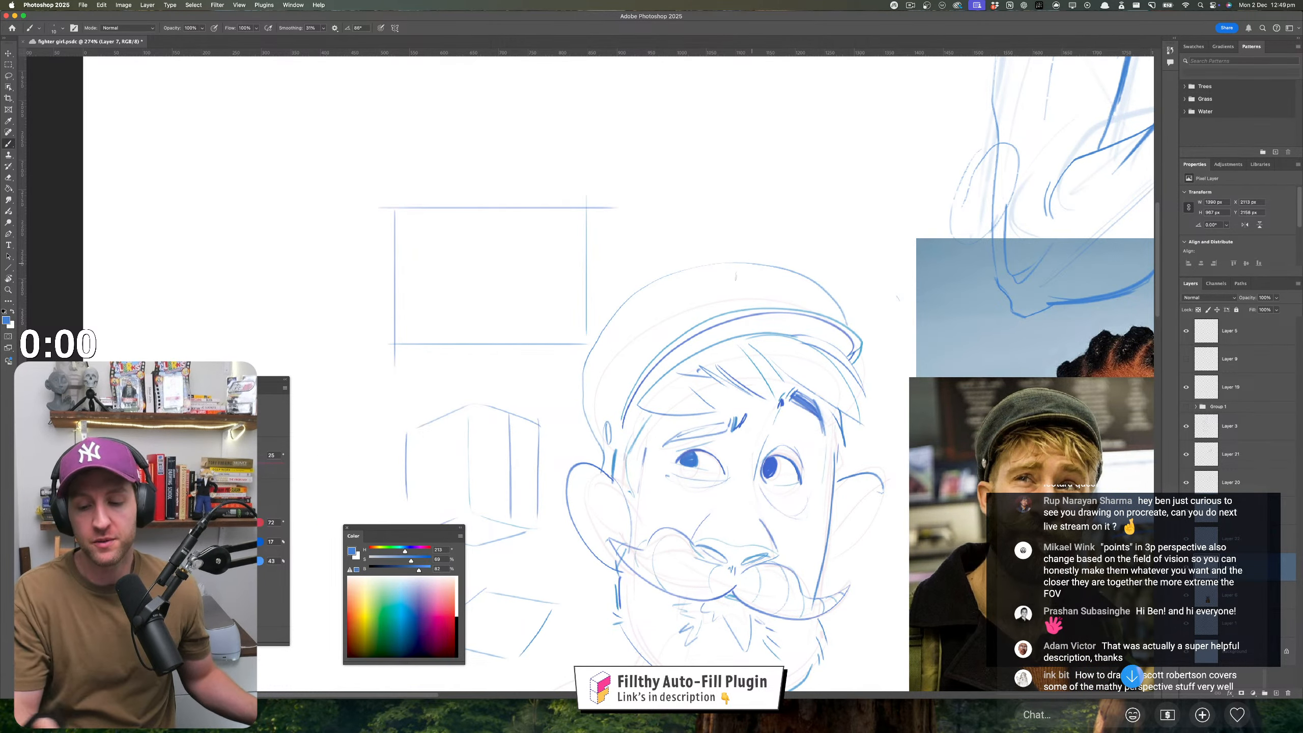
- Try a domed box and a simplified head form inside the rectangular frame
key("z")
mouse_move(524, 296)
left_mouse_down()
mouse_move(570, 295)
mouse_move(636, 361)
left_mouse_up()
key("b")
mouse_move(570, 167)
left_mouse_down()
mouse_move(431, 231)
mouse_move(322, 358)
left_mouse_up()
mouse_move(497, 187)
left_mouse_down()
mouse_move(704, 374)
mouse_move(550, 419)
mouse_move(688, 354)
left_mouse_up()
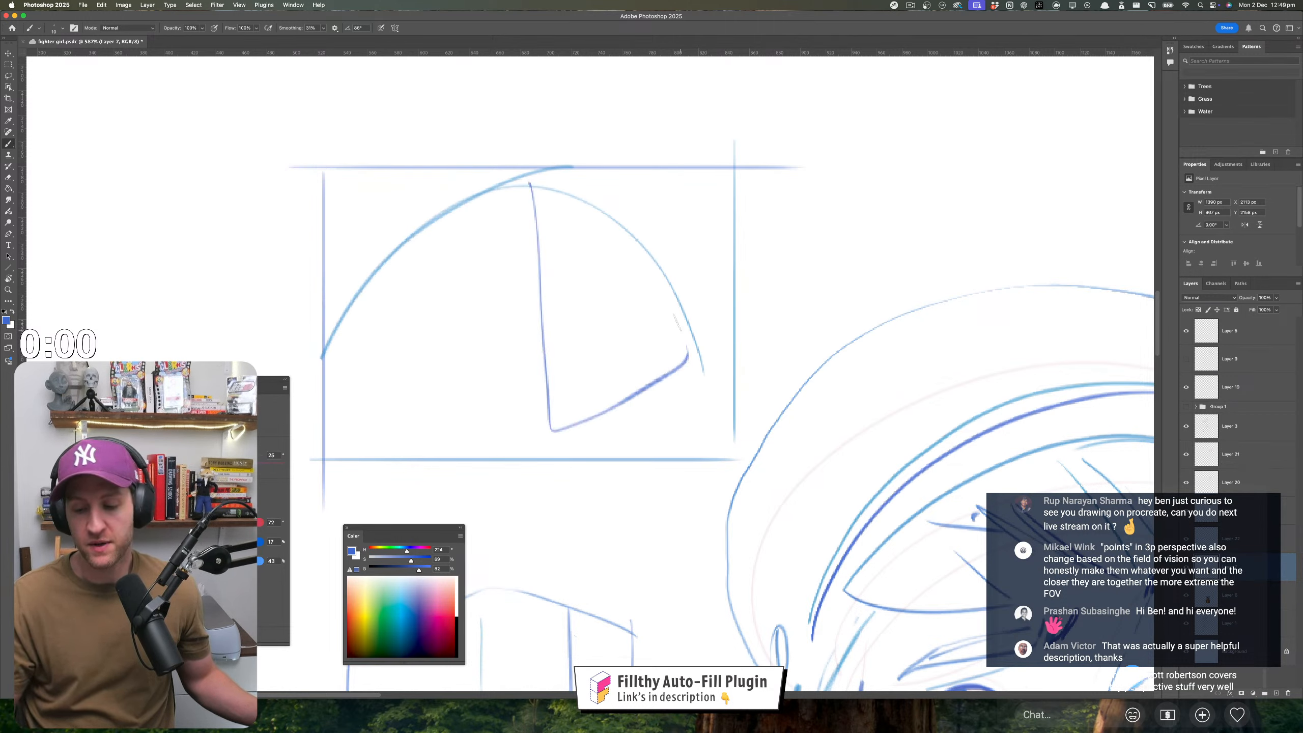
left_click_drag(665, 264, 675, 409)
mouse_move(669, 320)
left_mouse_down()
mouse_move(554, 188)
mouse_move(416, 411)
mouse_move(576, 426)
left_mouse_up()
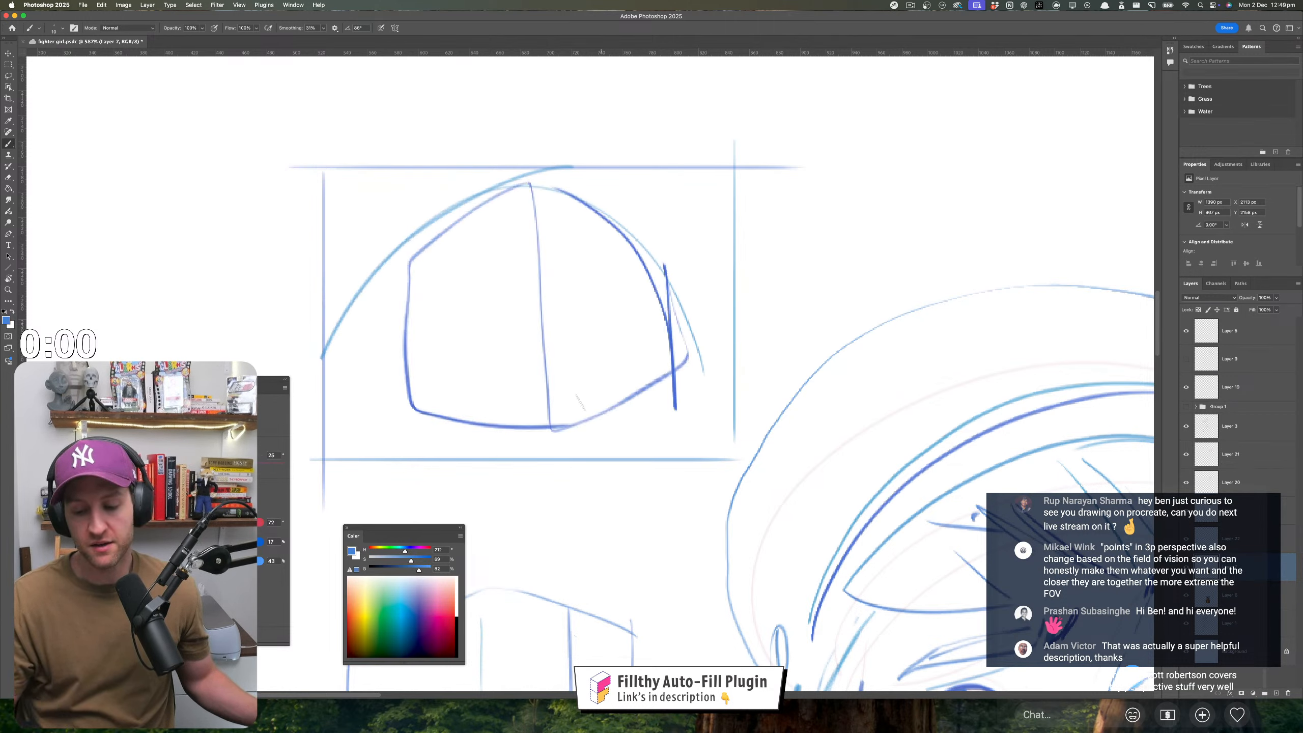
mouse_move(404, 343)
left_mouse_down()
mouse_move(436, 516)
mouse_move(525, 538)
mouse_move(565, 441)
left_mouse_up()
left_click_drag(601, 367, 585, 408)
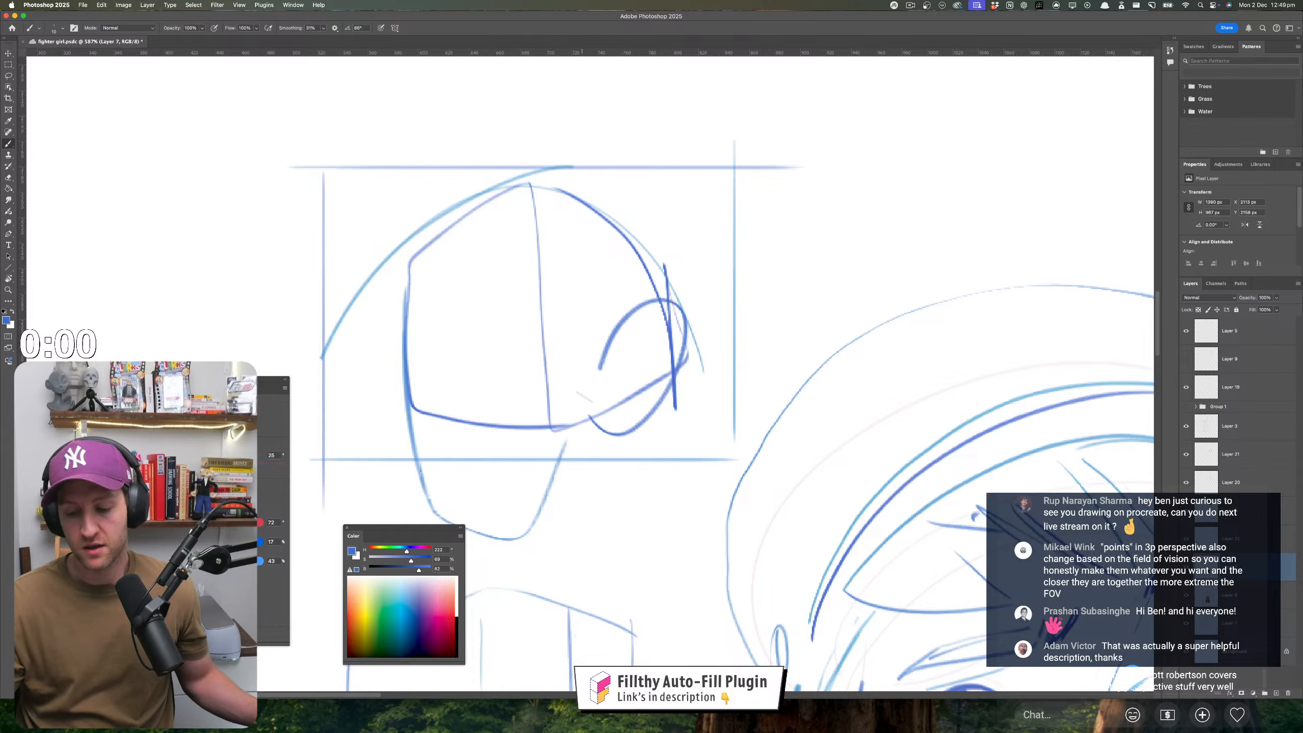
- Undo the domed box and head sketch, back to the empty rectangular frame
key("z")
mouse_move(660, 489)
left_mouse_down()
mouse_move(635, 489)
mouse_move(668, 480)
left_mouse_up()
key("super+z")
key("super+z")
key("super+z")
key("super+z")
key("super+z")
key("super+z")
key("super+z")
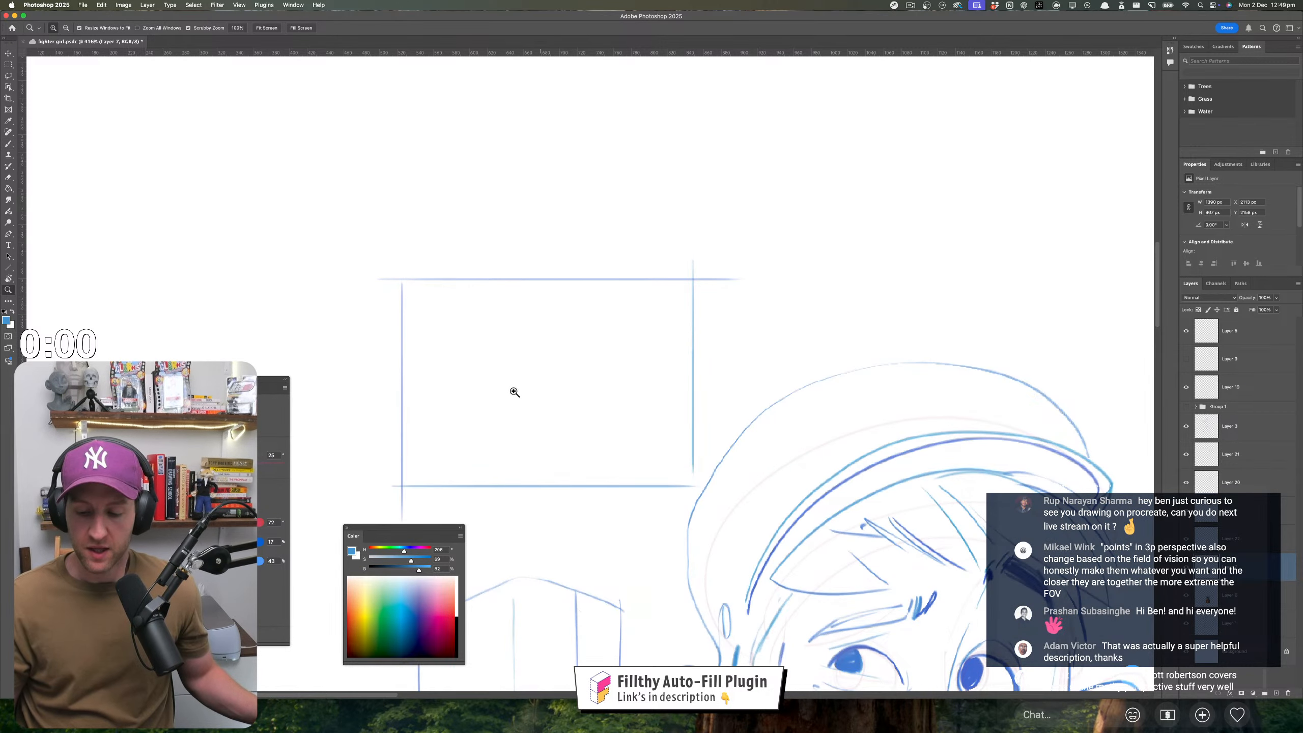
- Draw a horizon line across the frame and mark a vanishing point near each of the frame's side edges
key("b")
left_click_drag(391, 372, 784, 372)
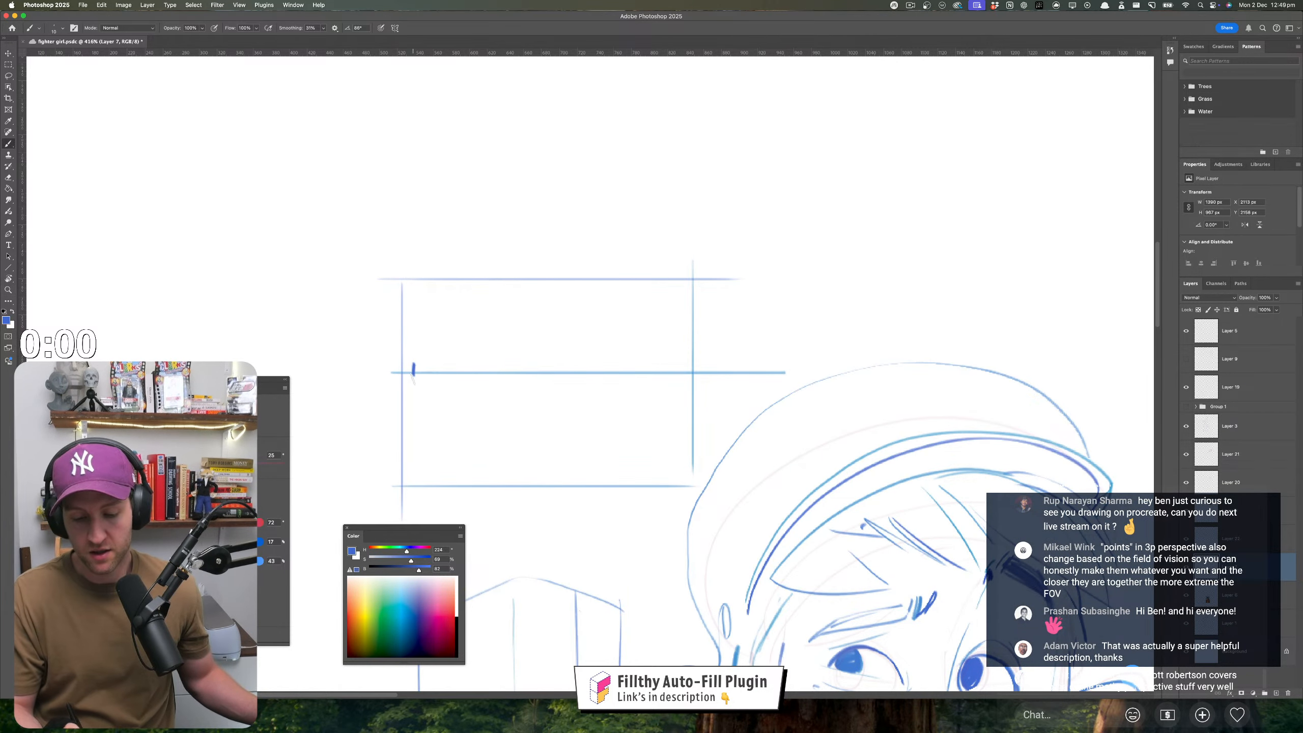
left_click_drag(677, 361, 677, 385)
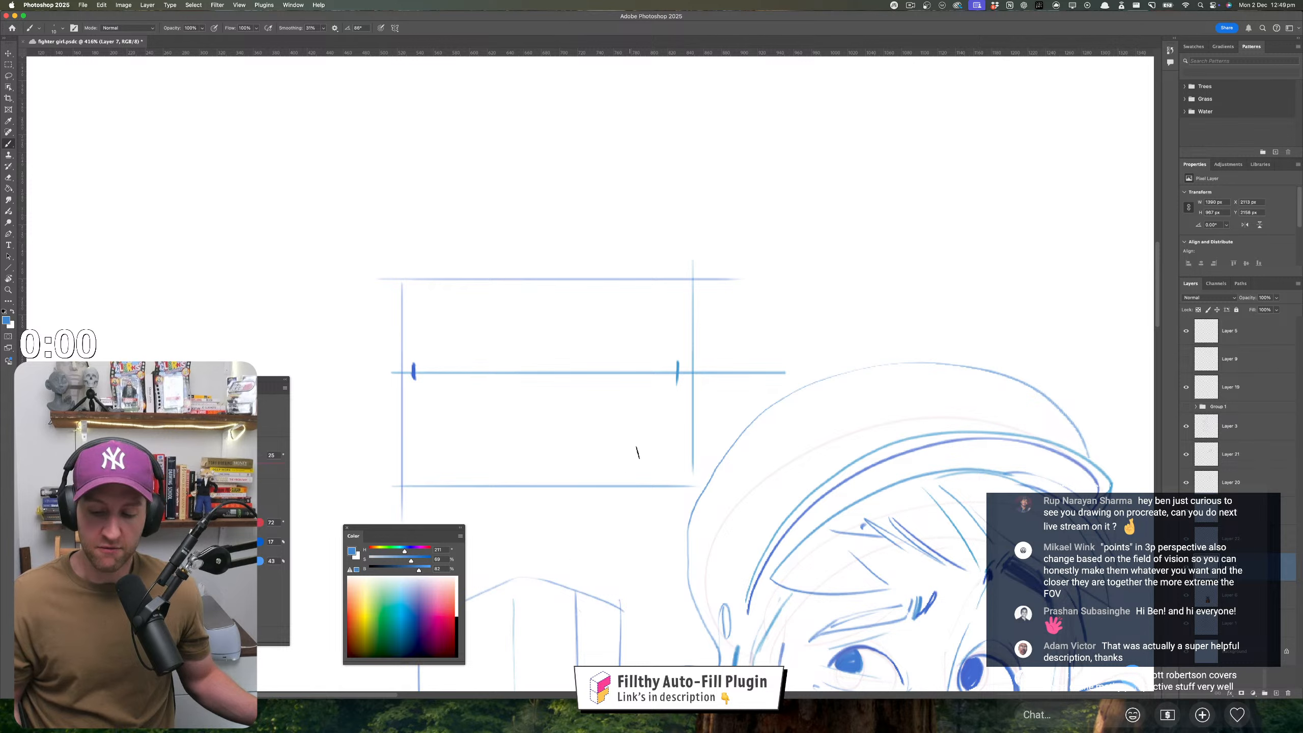
- Draw a two-point perspective box on the horizon line, with its top and bottom edges converging on both vanishing points
mouse_move(564, 299)
left_mouse_down()
mouse_move(677, 365)
mouse_move(415, 366)
mouse_move(564, 328)
mouse_move(563, 437)
left_mouse_up()
left_click_drag(564, 448, 665, 378)
left_click_drag(621, 324, 620, 420)
mouse_move(497, 330)
left_mouse_down()
mouse_move(504, 416)
mouse_move(561, 453)
mouse_move(547, 302)
mouse_move(504, 415)
left_mouse_up()
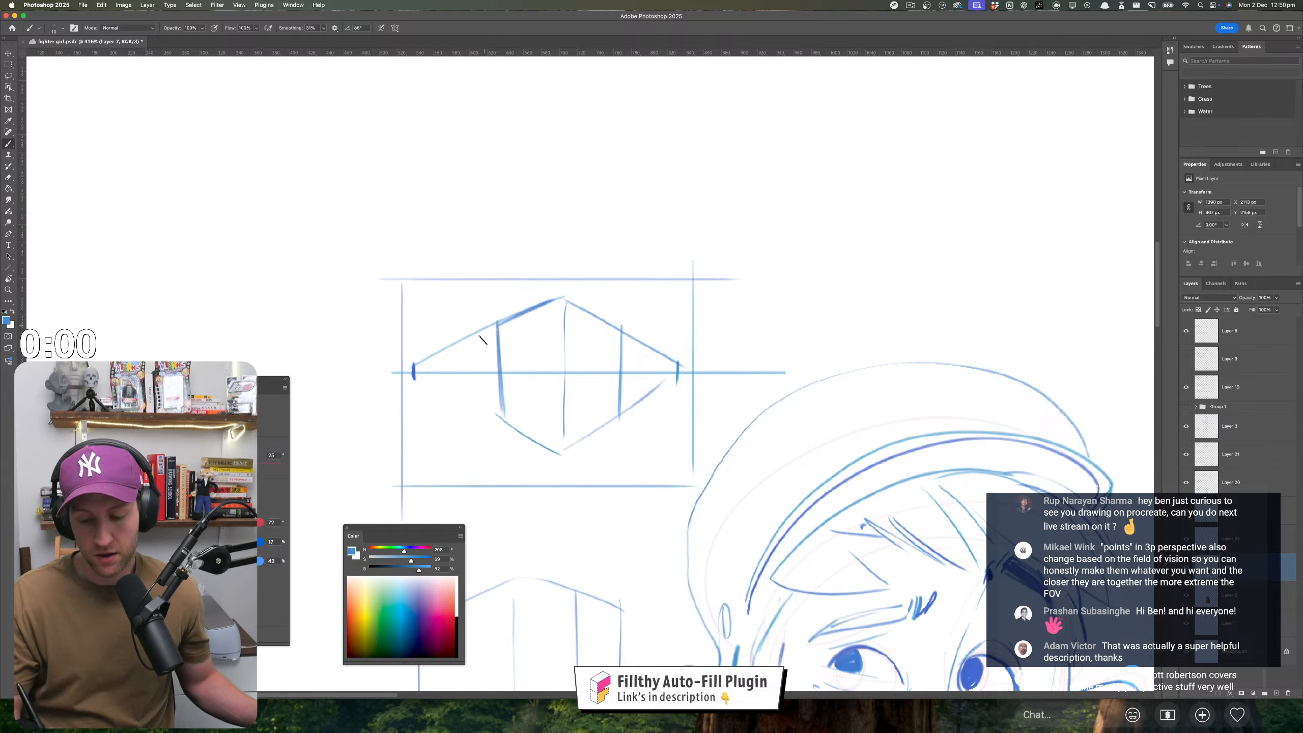
- Extend the box towards the left vanishing point with two further vertical edges, undoing the stroke tried on the opposite side
left_click_drag(480, 330, 497, 411)
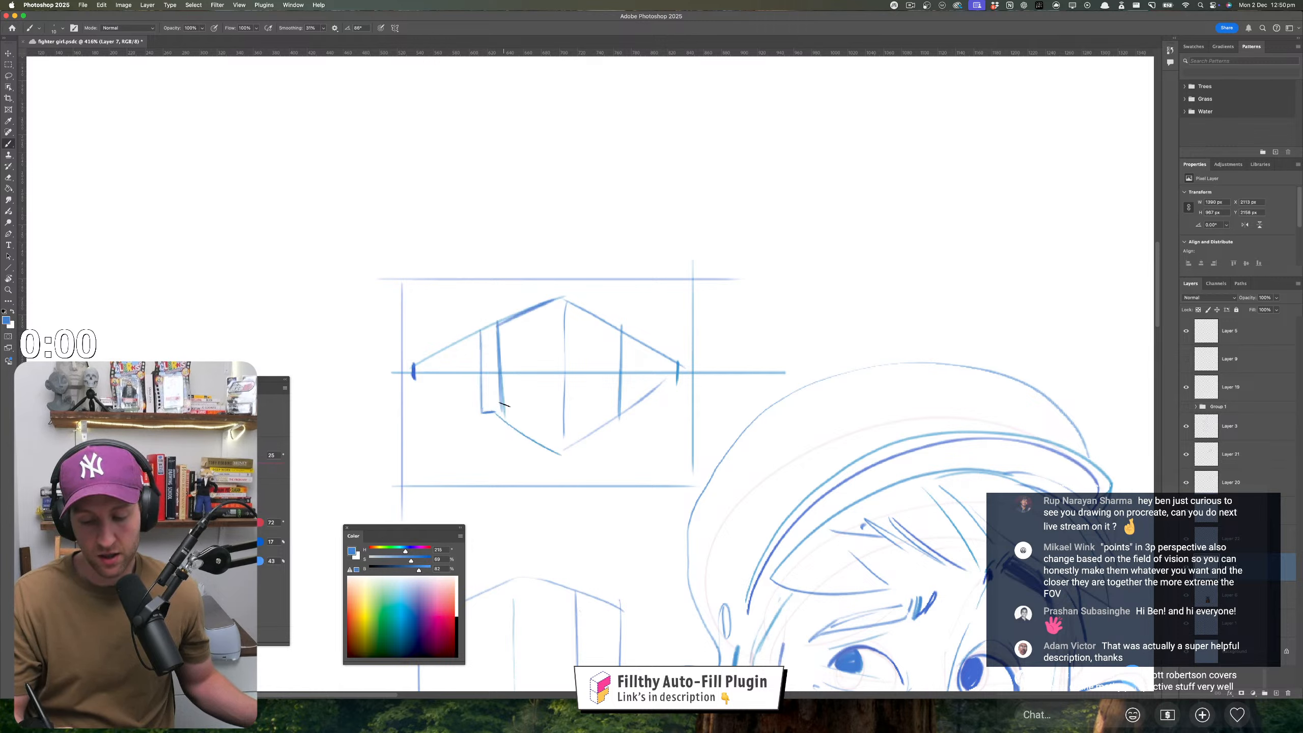
left_click_drag(468, 338, 493, 412)
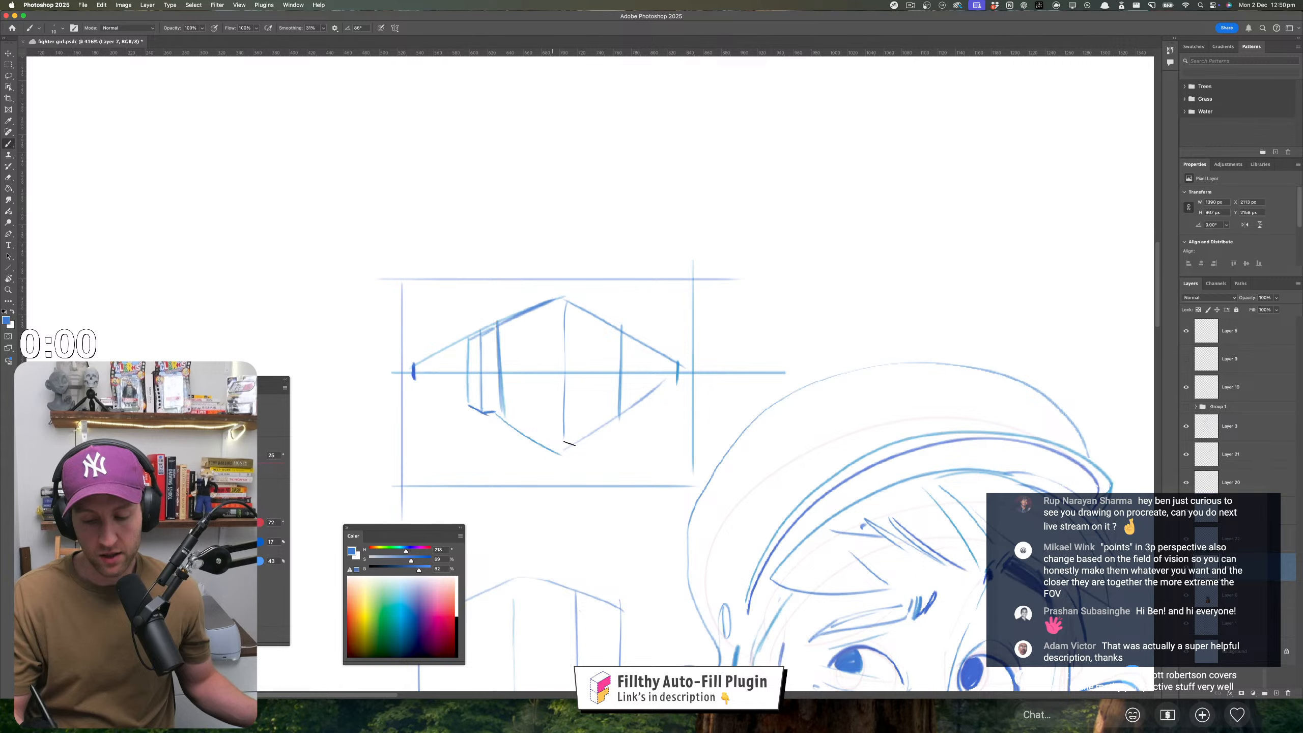
mouse_move(637, 338)
left_mouse_down()
mouse_move(631, 397)
mouse_move(651, 444)
mouse_move(690, 405)
left_mouse_up()
key("z")
key("super+z")
key("b")
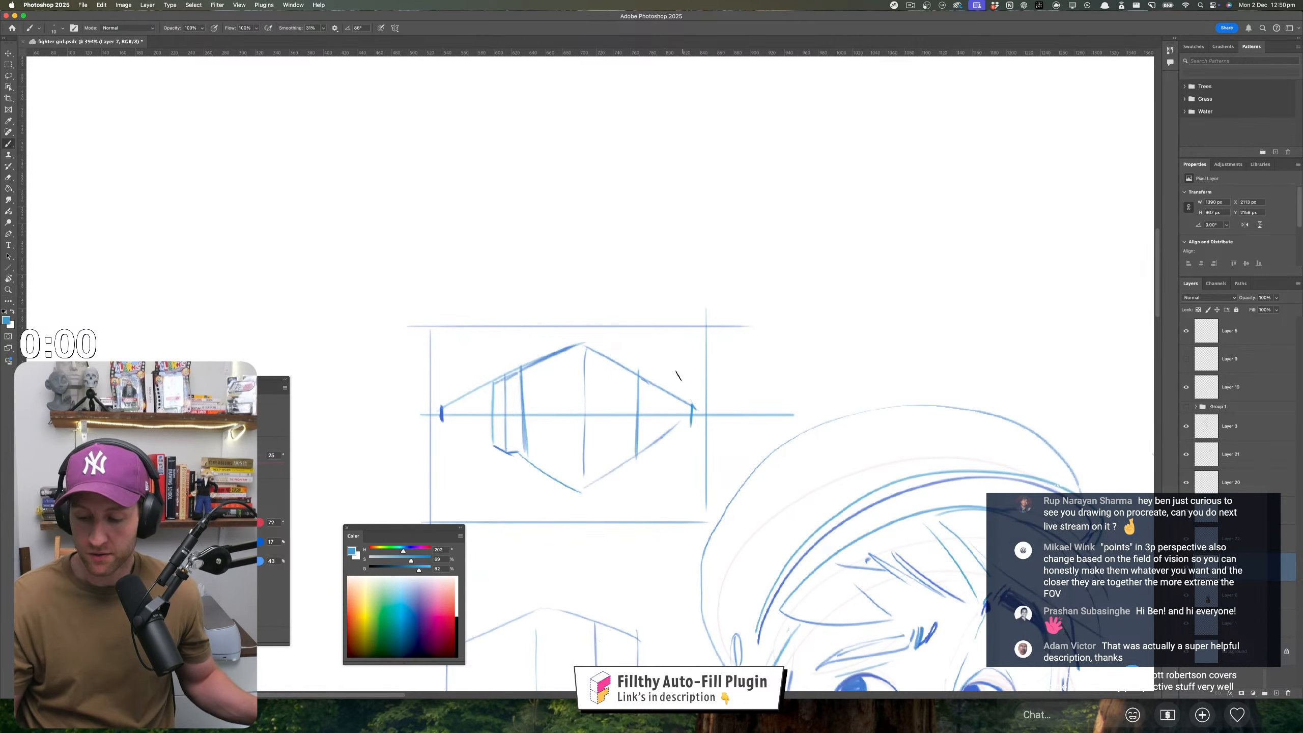
- Draw a second box above the first, rising past the frame's upper edge, with a guide line to the right vanishing point
left_click_drag(635, 297, 696, 406)
mouse_move(639, 307)
left_mouse_down()
mouse_move(641, 354)
mouse_move(583, 311)
mouse_move(585, 265)
mouse_move(639, 307)
mouse_move(519, 348)
left_mouse_up()
key("z")
key("b")
left_click_drag(532, 283, 533, 340)
left_click_drag(521, 298, 584, 255)
- Draw another rectangular frame on the blank canvas to the left of the perspective boxes
key("z")
mouse_move(668, 476)
left_mouse_down()
mouse_move(645, 466)
mouse_move(764, 454)
left_mouse_up()
left_click_drag(608, 448, 621, 447)
key("b")
mouse_move(562, 386)
left_mouse_down()
mouse_move(700, 403)
mouse_move(613, 492)
left_mouse_up()
key("super+z")
left_click_drag(554, 385, 698, 385)
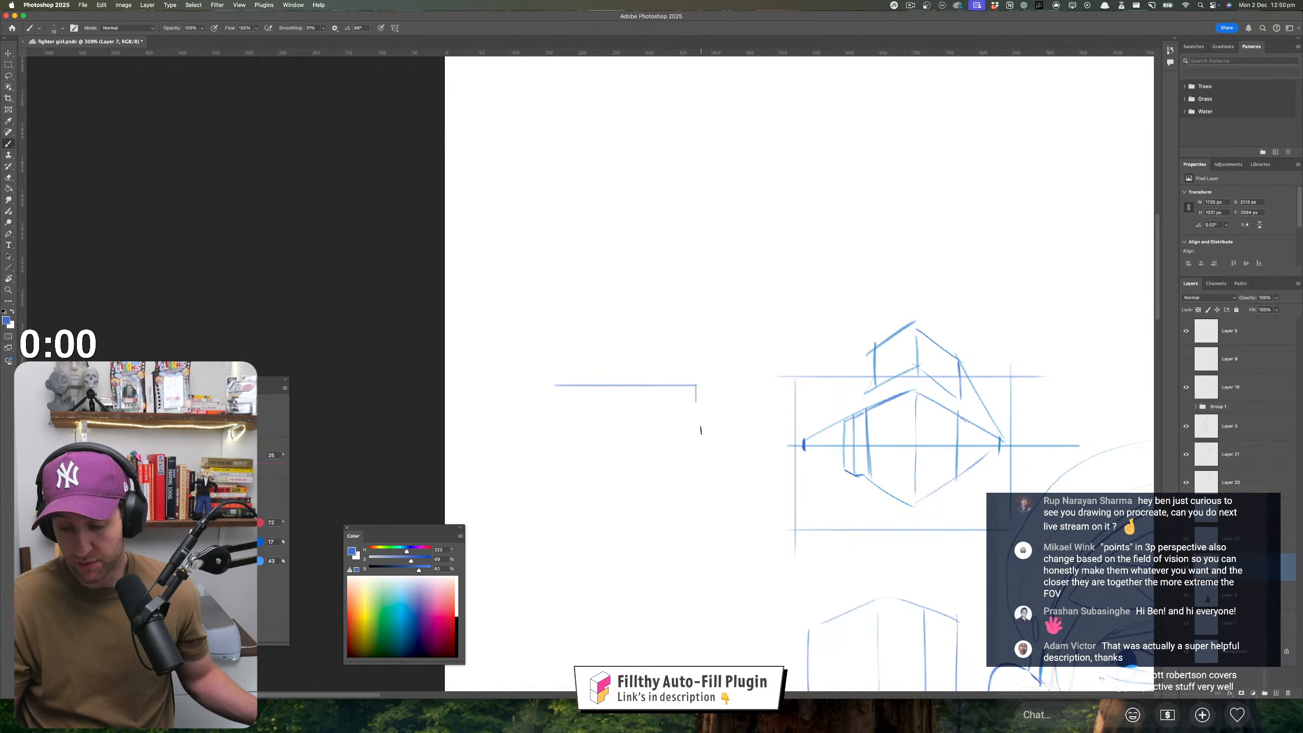
mouse_move(702, 430)
left_mouse_down()
mouse_move(700, 491)
mouse_move(565, 489)
left_mouse_up()
mouse_move(547, 386)
left_mouse_down()
mouse_move(548, 485)
mouse_move(601, 472)
left_mouse_up()
key("z")
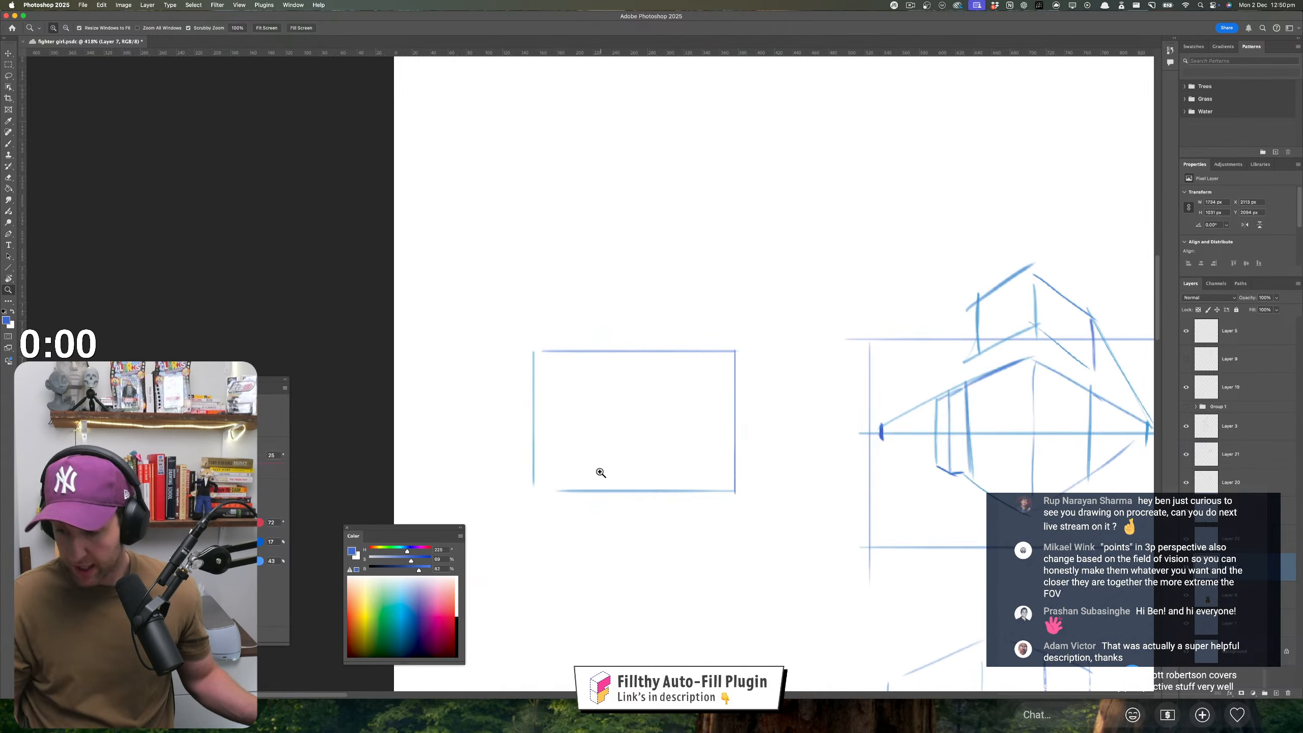
- Draw a horizon line through the new rectangular frame and mark a vanishing point outside each side of it
key("b")
left_click_drag(444, 412, 826, 413)
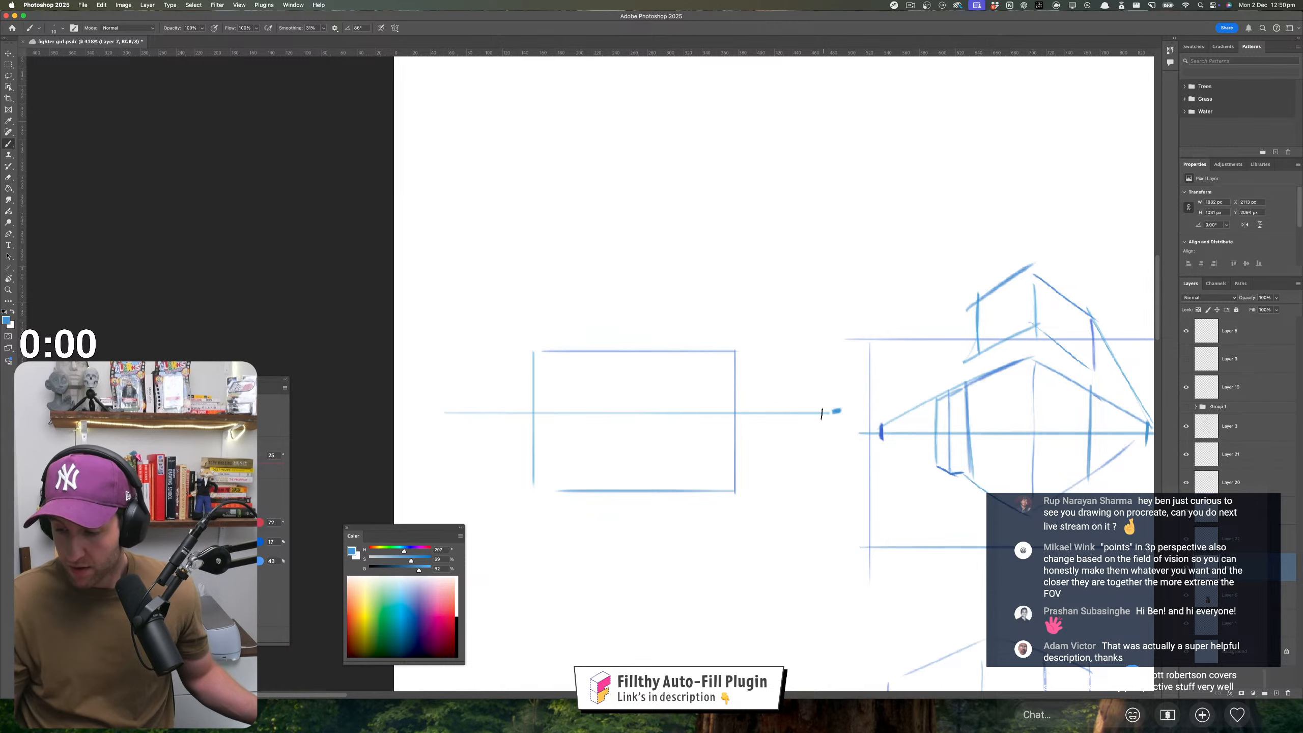
left_click_drag(456, 408, 465, 411)
key("z")
left_click_drag(630, 458, 642, 455)
key("b")
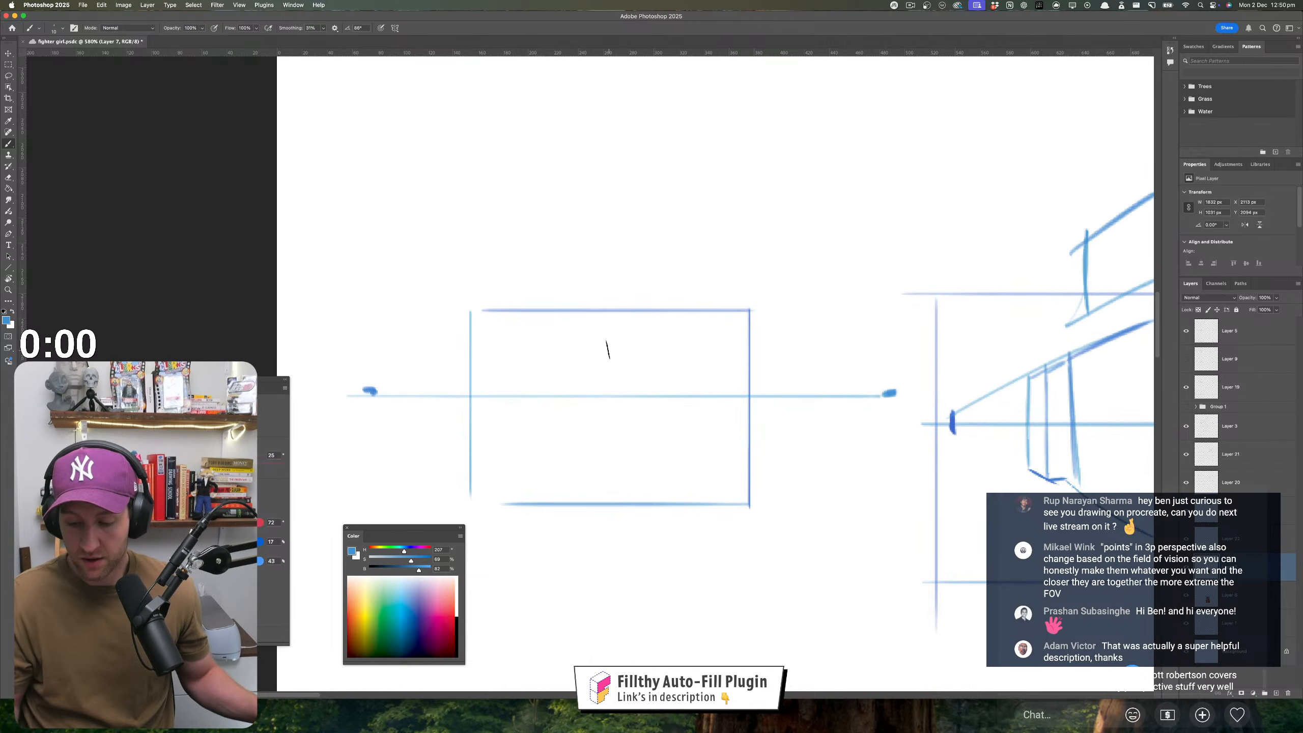
- Start a box inside the frame with vertical edges and lower edges running to the two distant vanishing points
left_click_drag(608, 351, 608, 444)
left_click_drag(883, 393, 726, 425)
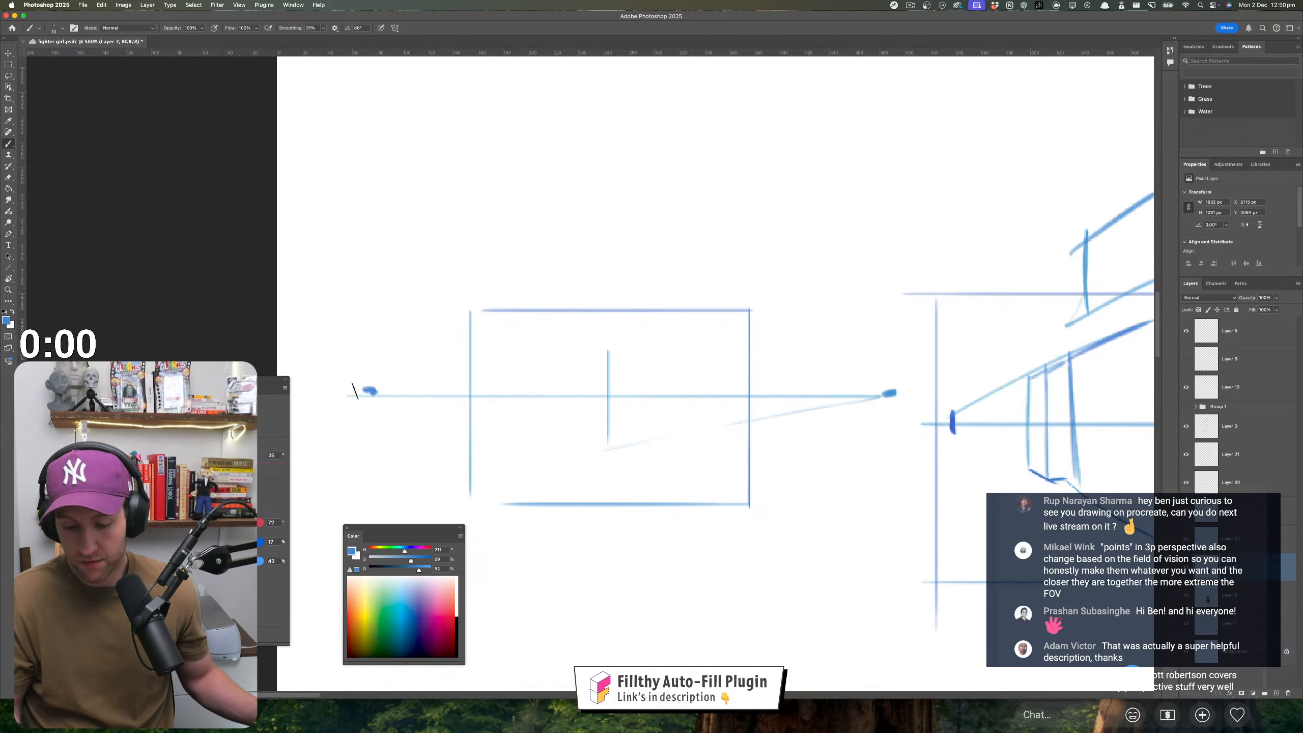
left_click_drag(365, 392, 630, 452)
left_click_drag(693, 368, 694, 434)
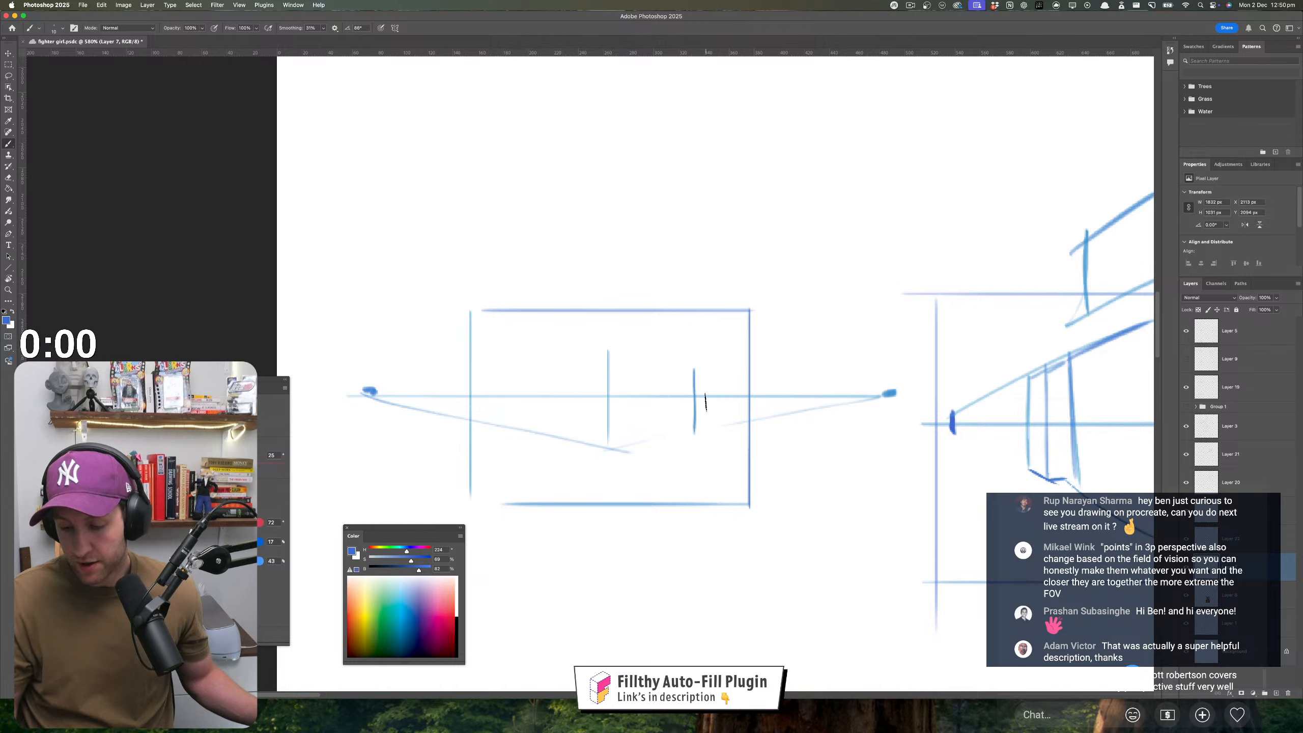
mouse_move(888, 392)
left_mouse_down()
mouse_move(595, 349)
mouse_move(511, 366)
mouse_move(551, 432)
mouse_move(620, 452)
mouse_move(698, 434)
left_mouse_up()
key("super+z")
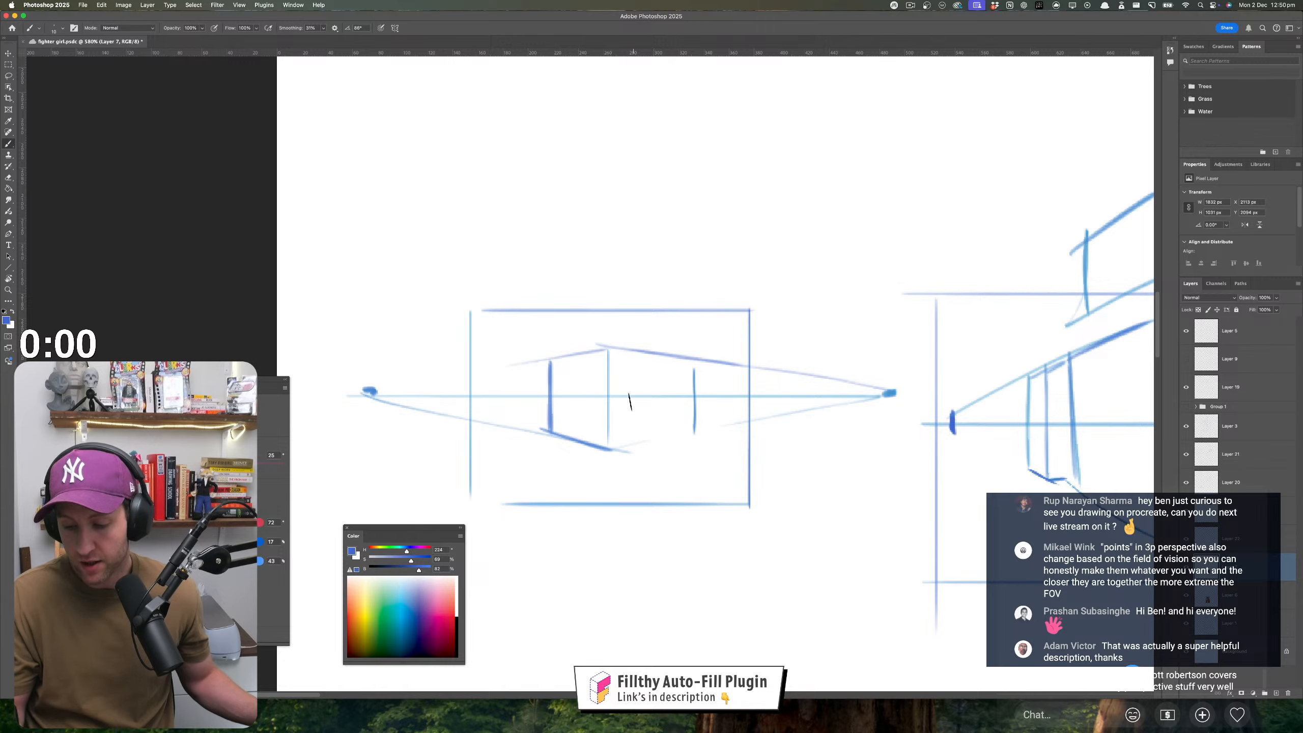
- Darken the top, bottom and side edges to finish the box inside the frame
left_click_drag(599, 452, 691, 444)
left_click(689, 393, "alt")
mouse_move(612, 347)
left_mouse_down()
mouse_move(717, 367)
mouse_move(546, 360)
mouse_move(550, 435)
left_mouse_up()
left_click_drag(767, 483, 666, 496)
mouse_move(666, 496)
left_mouse_down()
mouse_move(619, 506)
mouse_move(448, 438)
left_mouse_up()
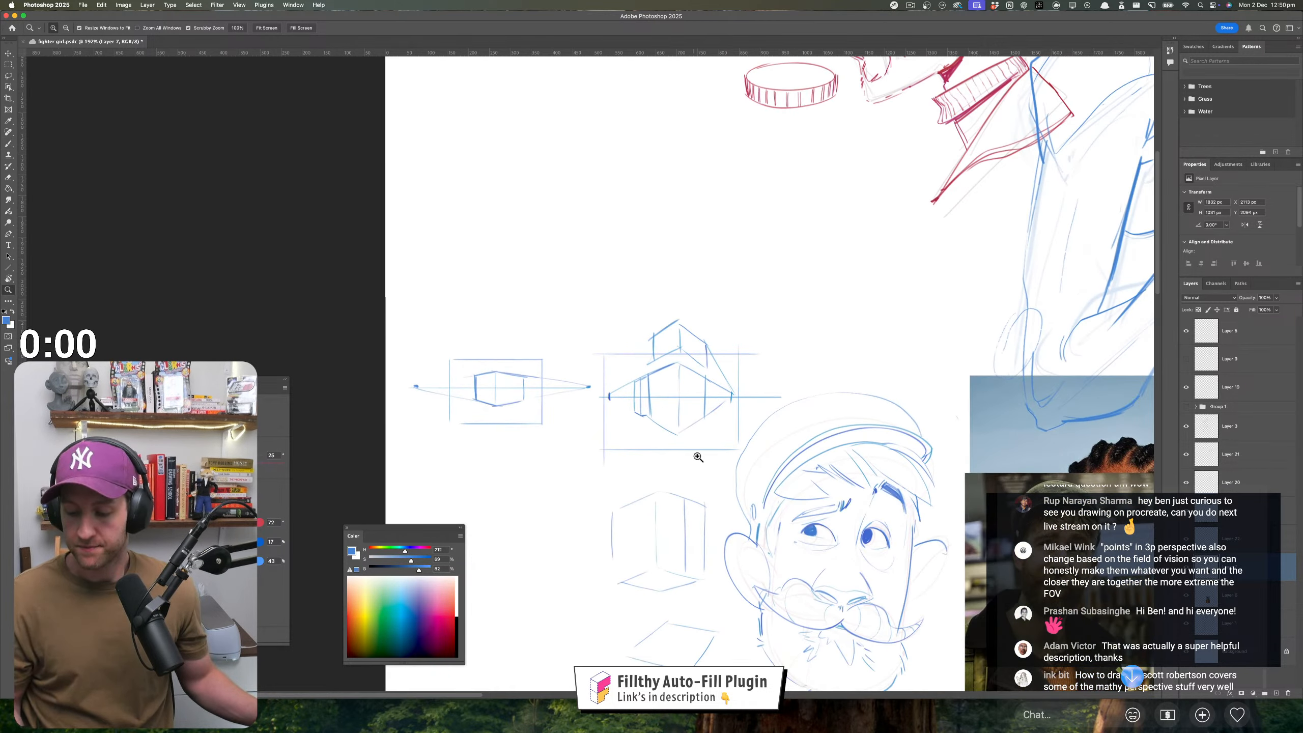
- Draw a curved double-headed arrow linking the wide-vanishing-point diagram to the close-vanishing-point diagram
left_click_drag(607, 438, 774, 437)
mouse_move(533, 395)
left_mouse_down()
mouse_move(682, 418)
mouse_move(737, 408)
mouse_move(723, 418)
left_mouse_up()
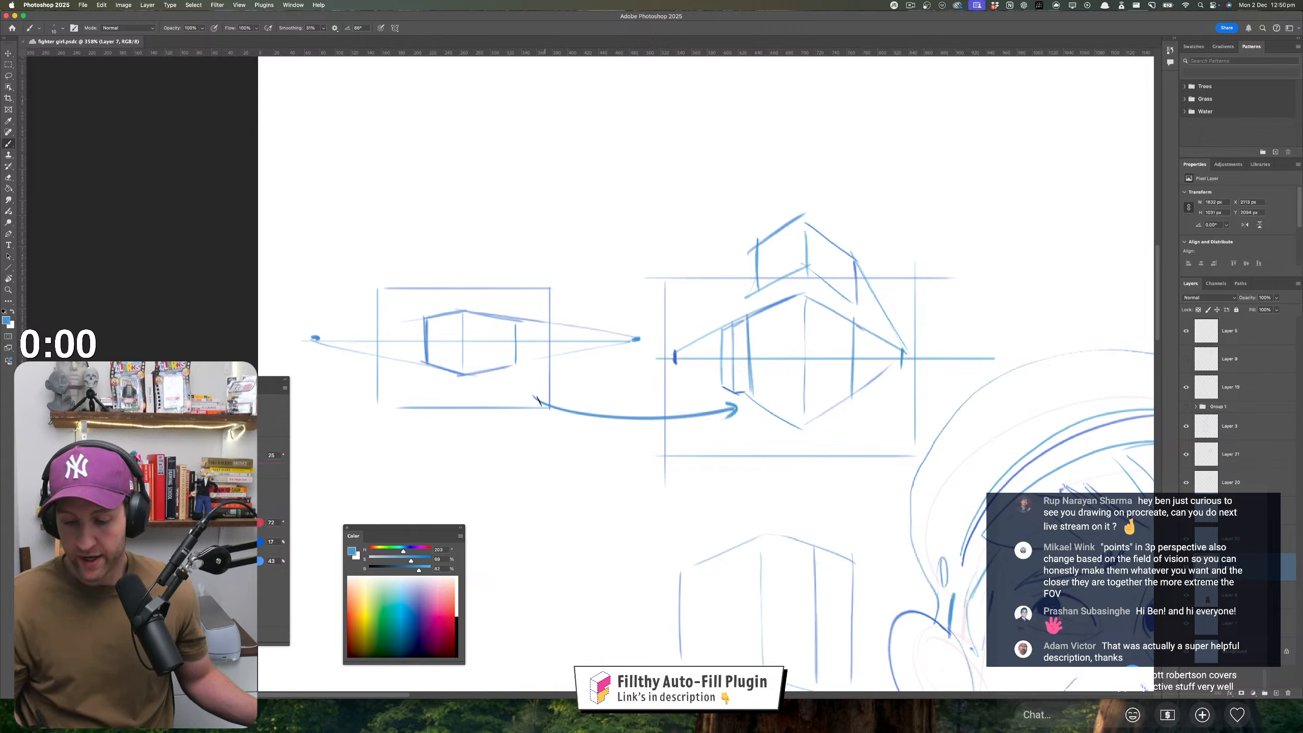
left_click_drag(537, 397, 540, 410)
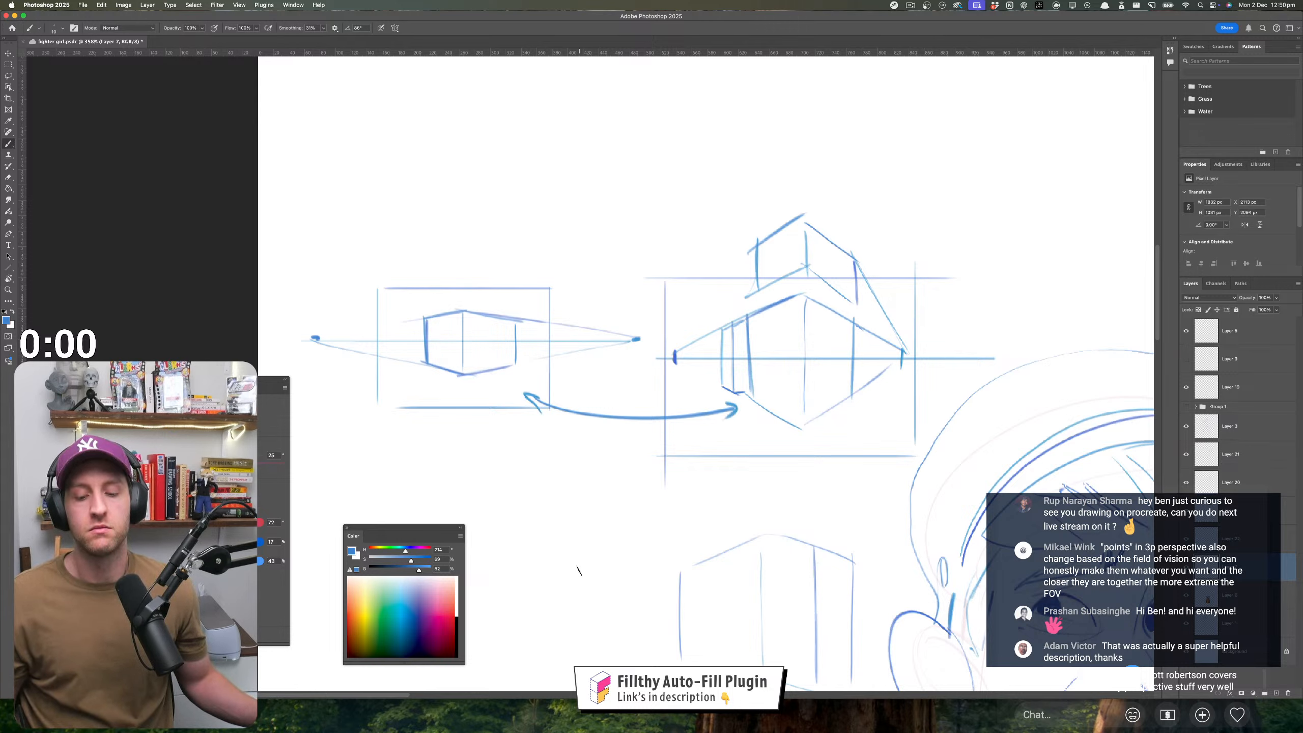
- Return to the flat-capped portrait and read through the live chat messages for the question on placing pupils
left_click_drag(658, 496, 666, 425)
scroll(666, 425, "down", 5)
scroll(665, 425, "right", 3)
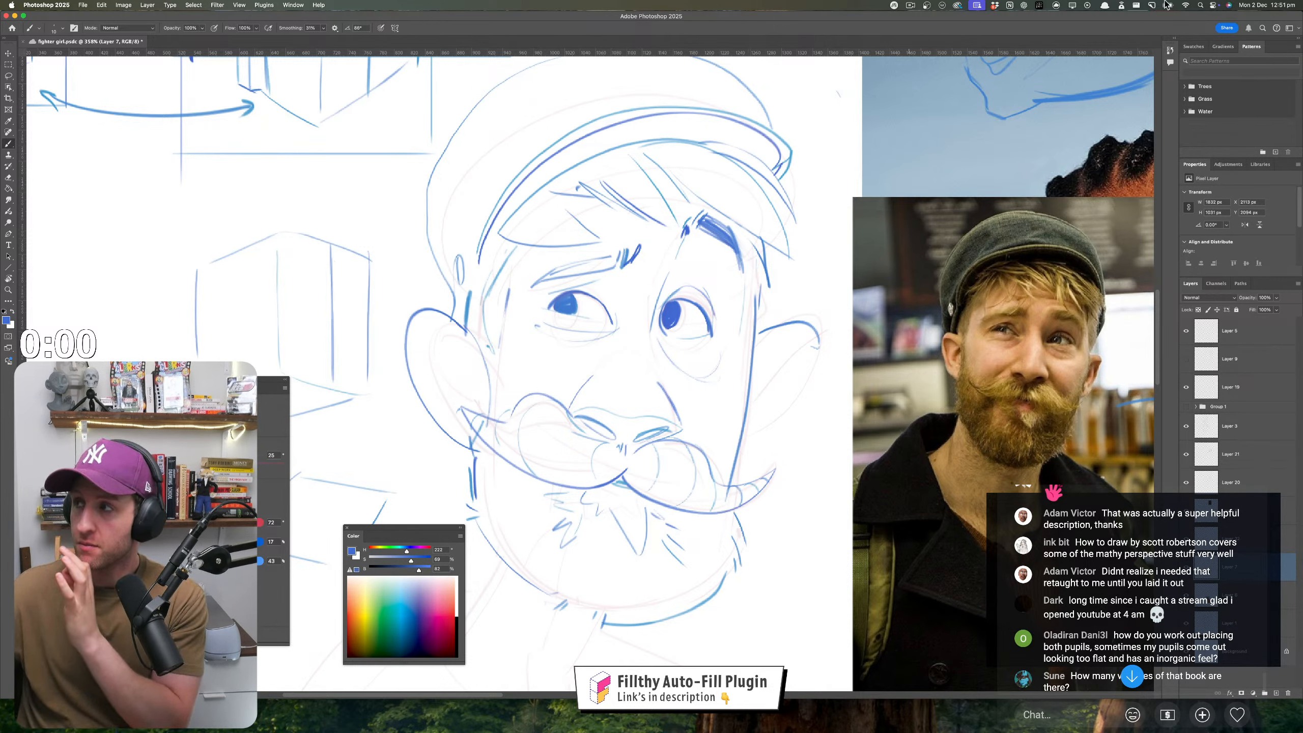
key("super+Tab")
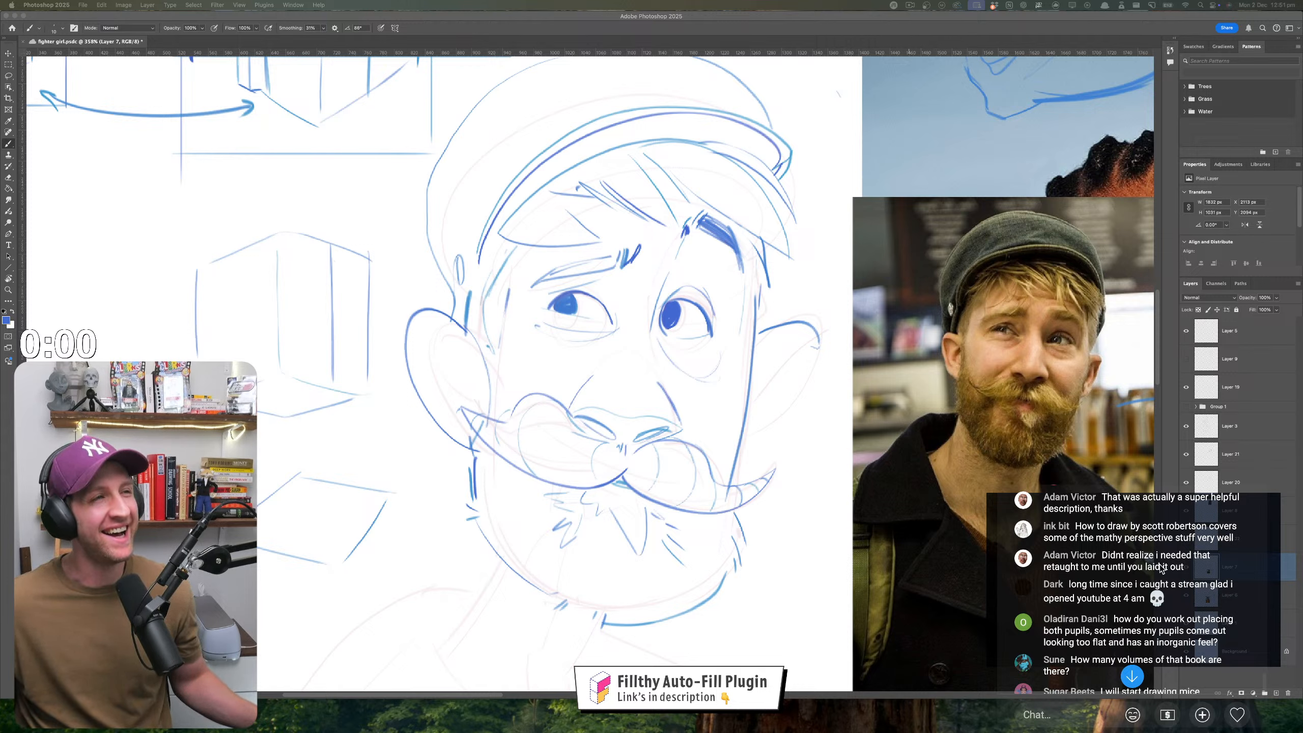
scroll(1160, 567, "down", 5)
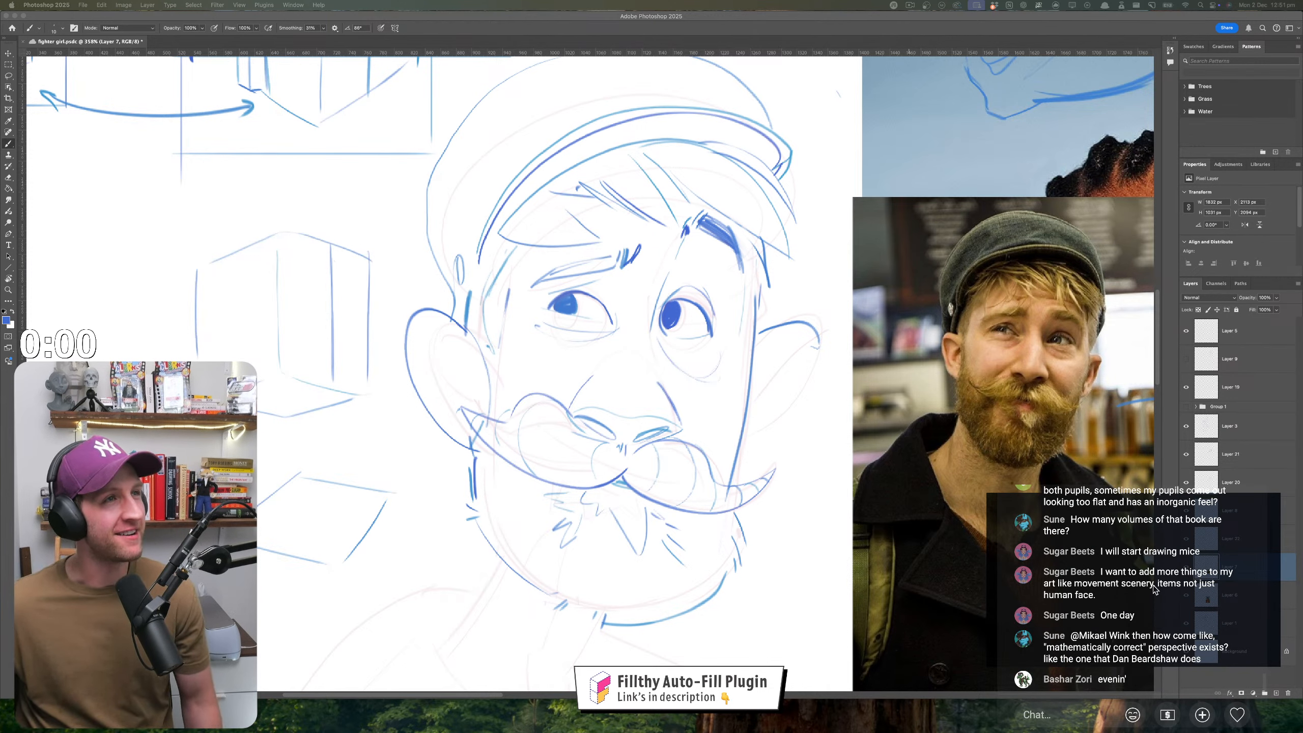
scroll(1154, 589, "up", 4)
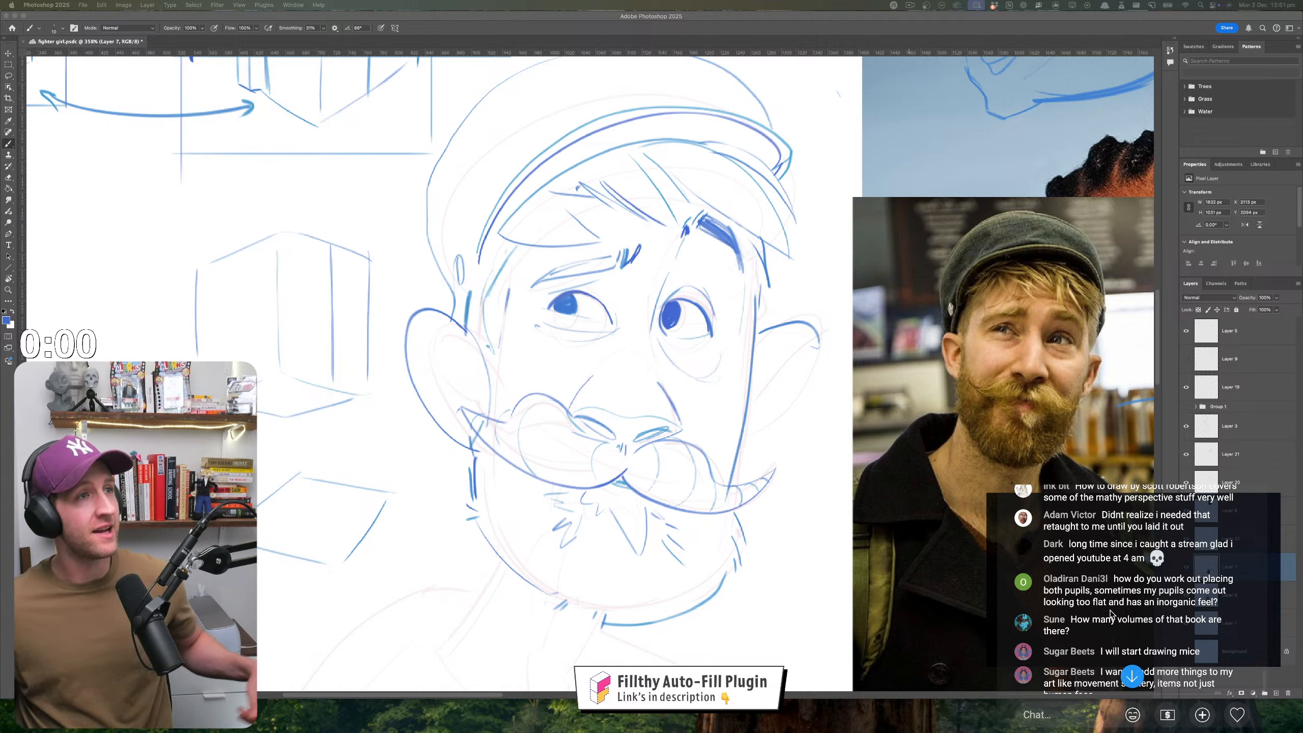
- Fill in the flat-capped man's nostrils with darker blue and flip the canvas view horizontally
left_click(630, 428)
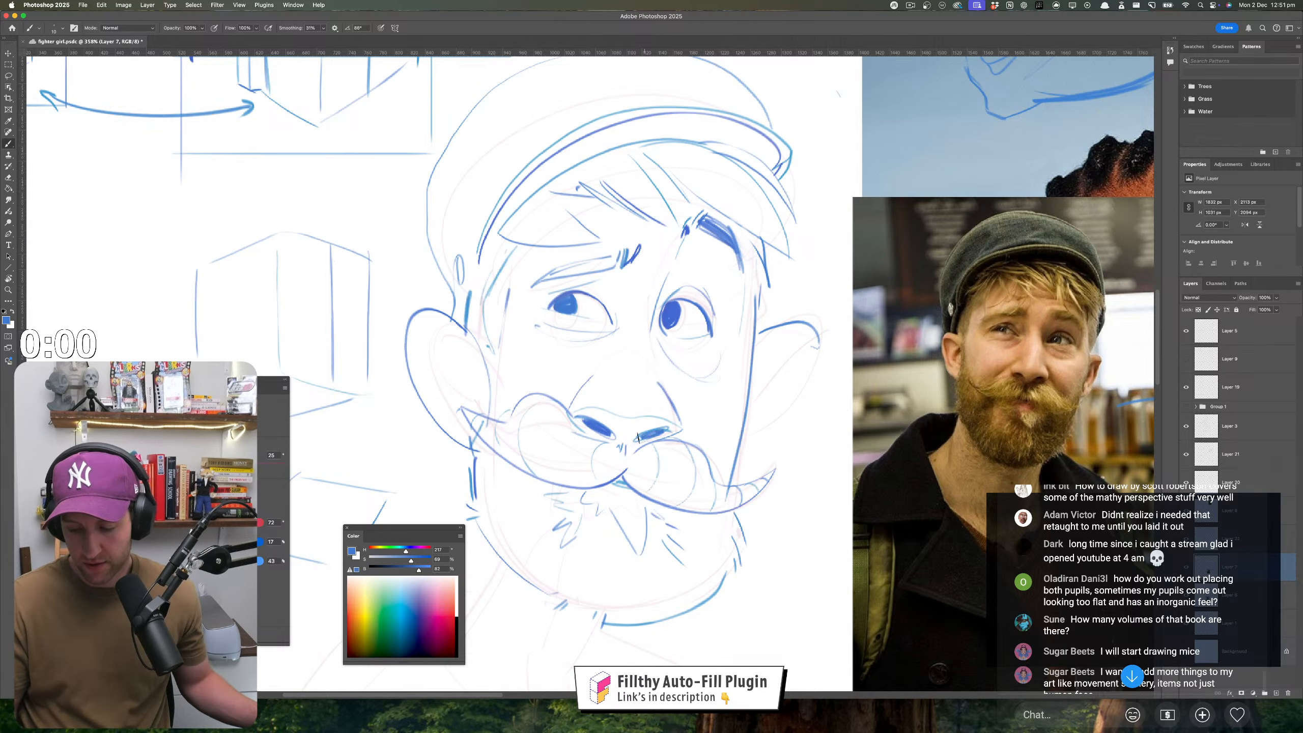
left_click_drag(632, 505, 590, 505)
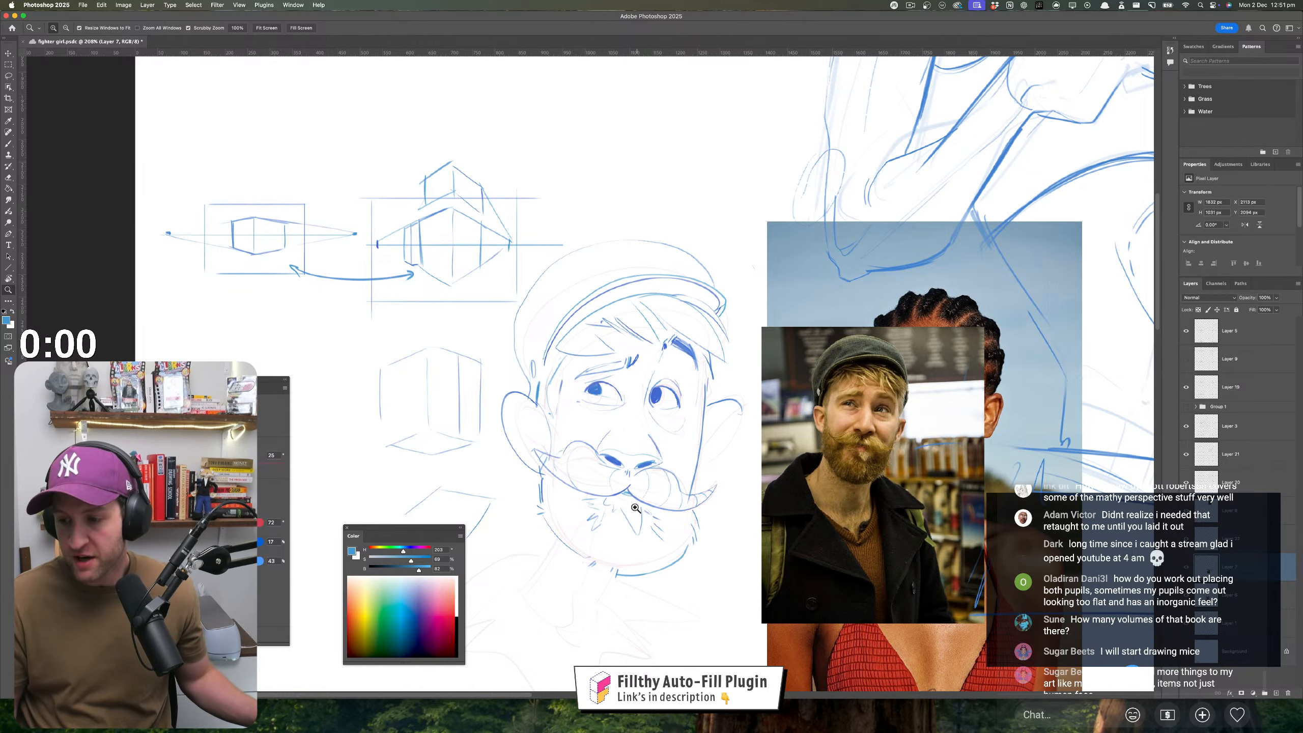
left_click_drag(633, 517, 722, 522)
key("super+shift+h")
mouse_move(671, 379)
left_mouse_down()
mouse_move(722, 381)
mouse_move(605, 416)
mouse_move(620, 386)
mouse_move(727, 395)
left_mouse_up()
key("super+z")
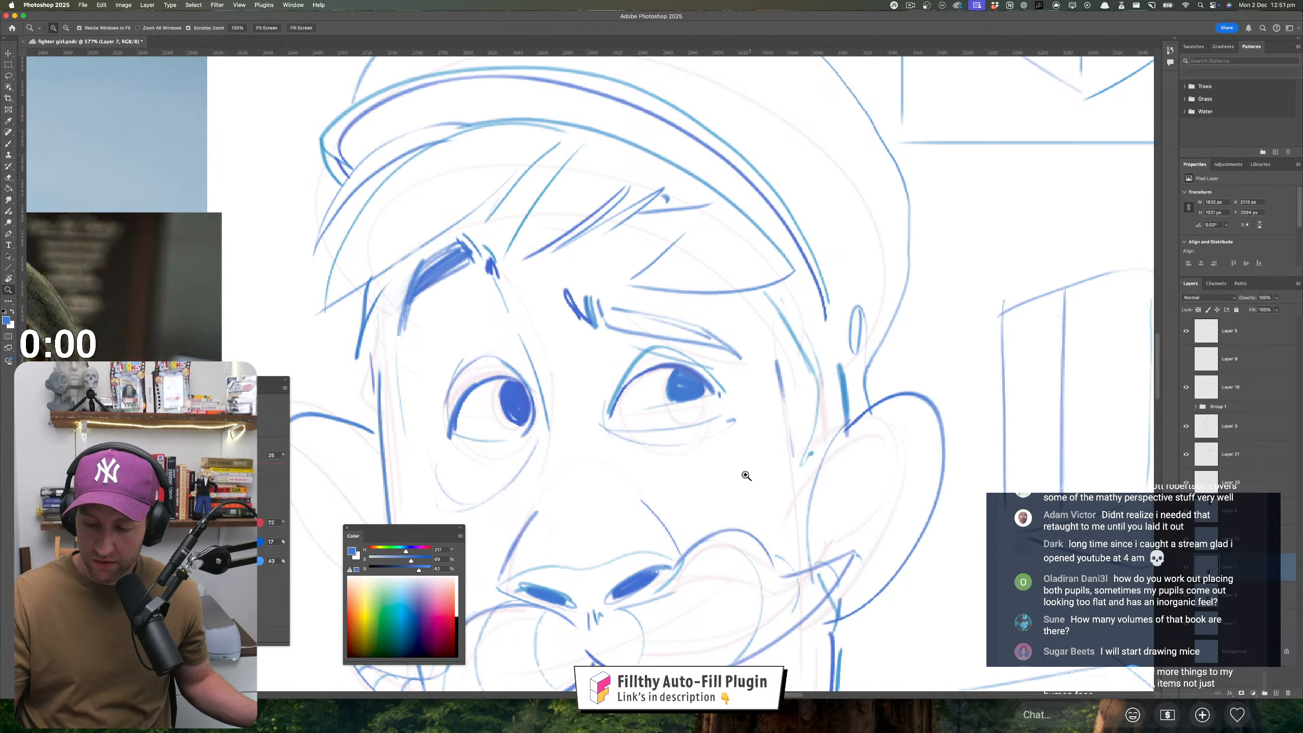
- Examine the placement of both pupils on the mirrored portrait up close and at full-face size
left_click_drag(744, 474, 706, 481)
left_click_drag(787, 474, 621, 380)
left_click_drag(657, 379, 703, 350)
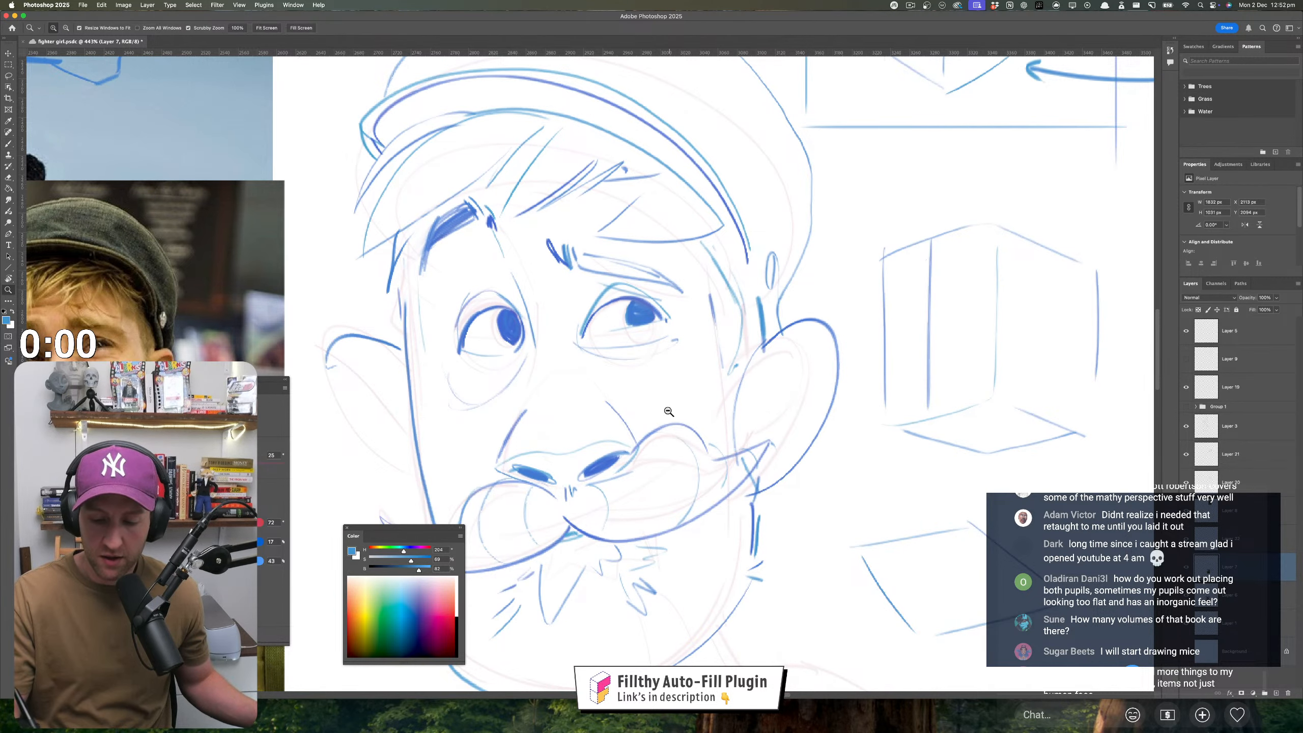
left_click_drag(669, 413, 586, 352)
left_click_drag(586, 351, 531, 343)
left_click_drag(628, 408, 650, 401)
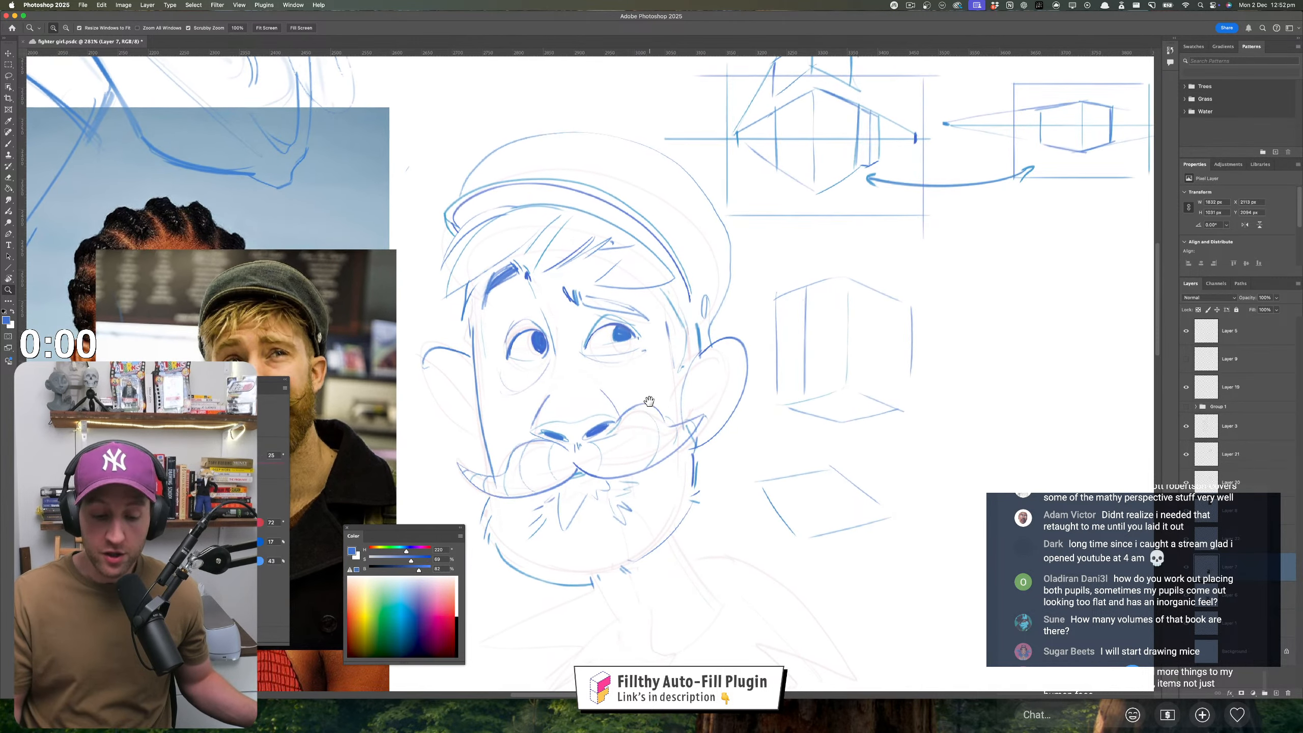
mouse_move(553, 367)
left_mouse_down()
mouse_move(572, 360)
mouse_move(504, 392)
left_mouse_up()
left_click_drag(468, 369, 481, 388)
- Draw an eyeball circle beside the portrait's beard with two foreshortened iris ellipses inside it
left_click_drag(596, 445, 263, 306)
mouse_move(578, 327)
left_mouse_down()
mouse_move(601, 359)
mouse_move(530, 333)
mouse_move(590, 394)
mouse_move(546, 391)
mouse_move(616, 324)
mouse_move(564, 349)
mouse_move(597, 354)
mouse_move(590, 329)
left_mouse_up()
key("super+z")
mouse_move(487, 314)
left_mouse_down()
mouse_move(507, 382)
mouse_move(484, 314)
left_mouse_up()
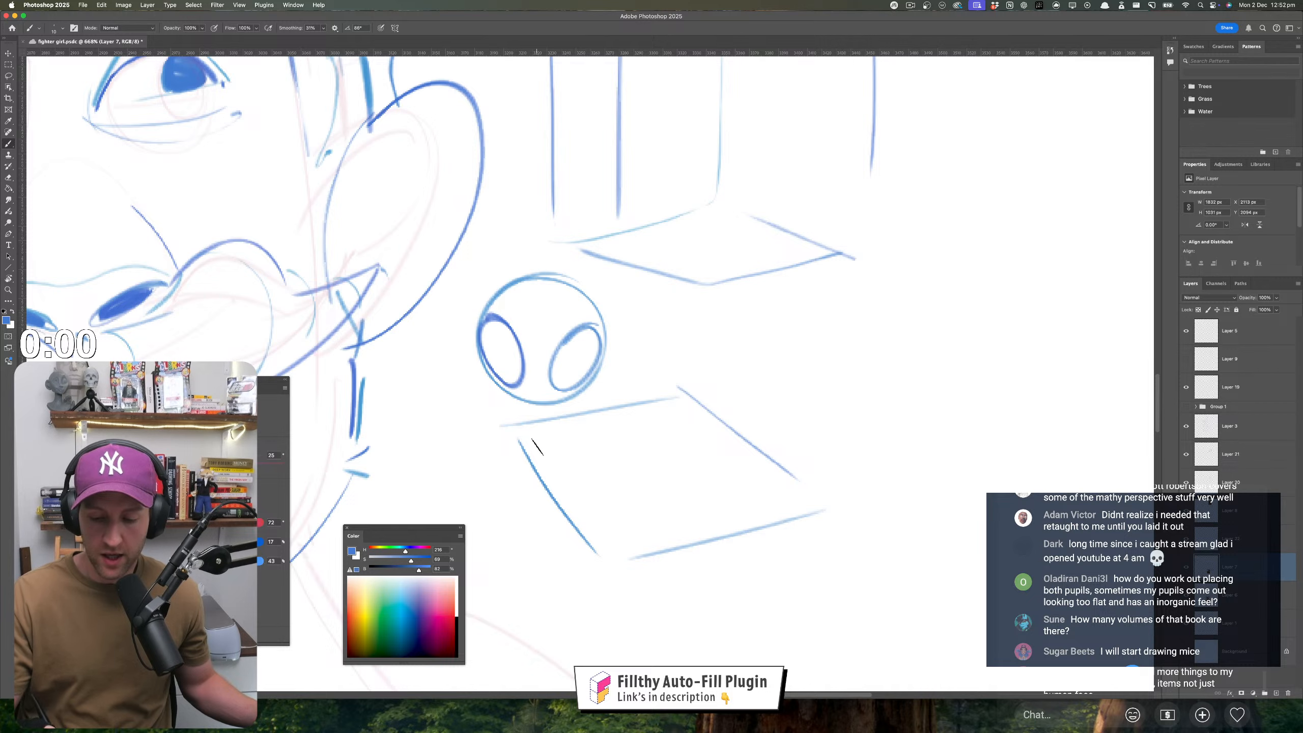
- Undo both iris ellipses and try another iris stroke inside the eyeball circle, undoing that as well
key("super+z")
key("super+z")
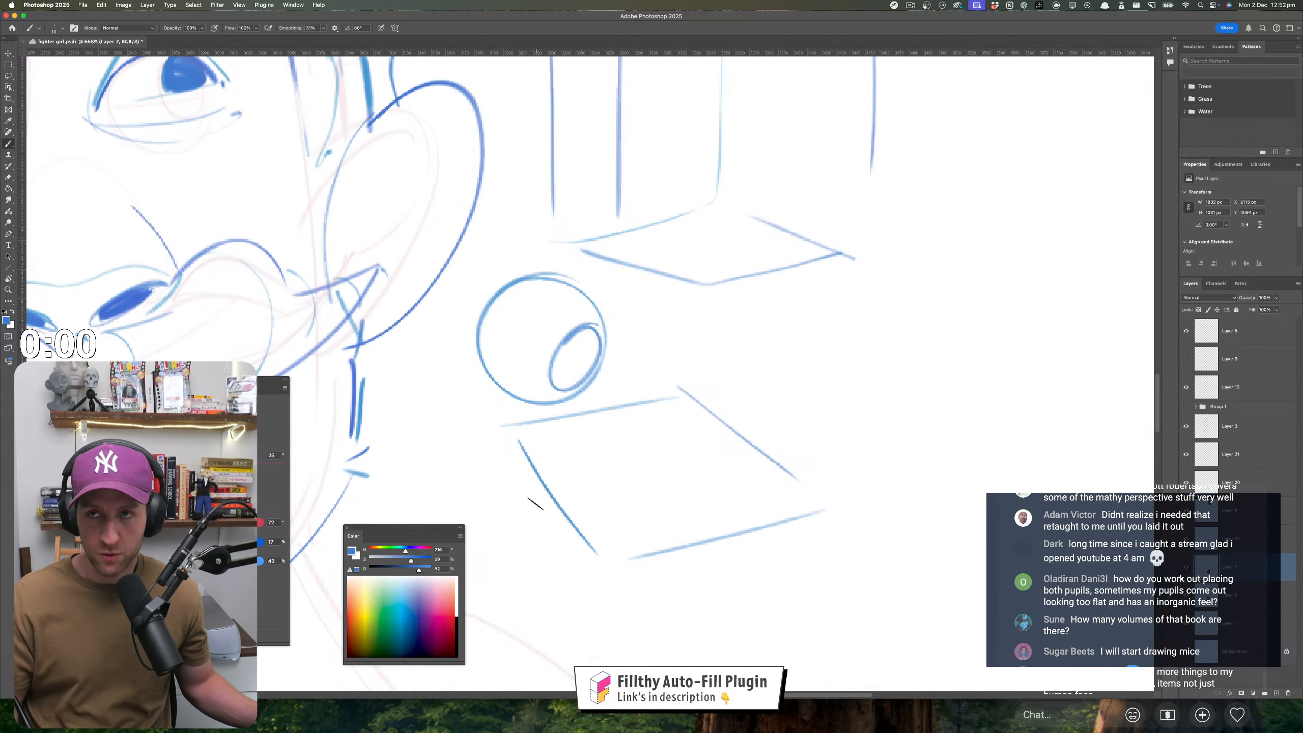
scroll(590, 447, "right", 1)
key("super+z")
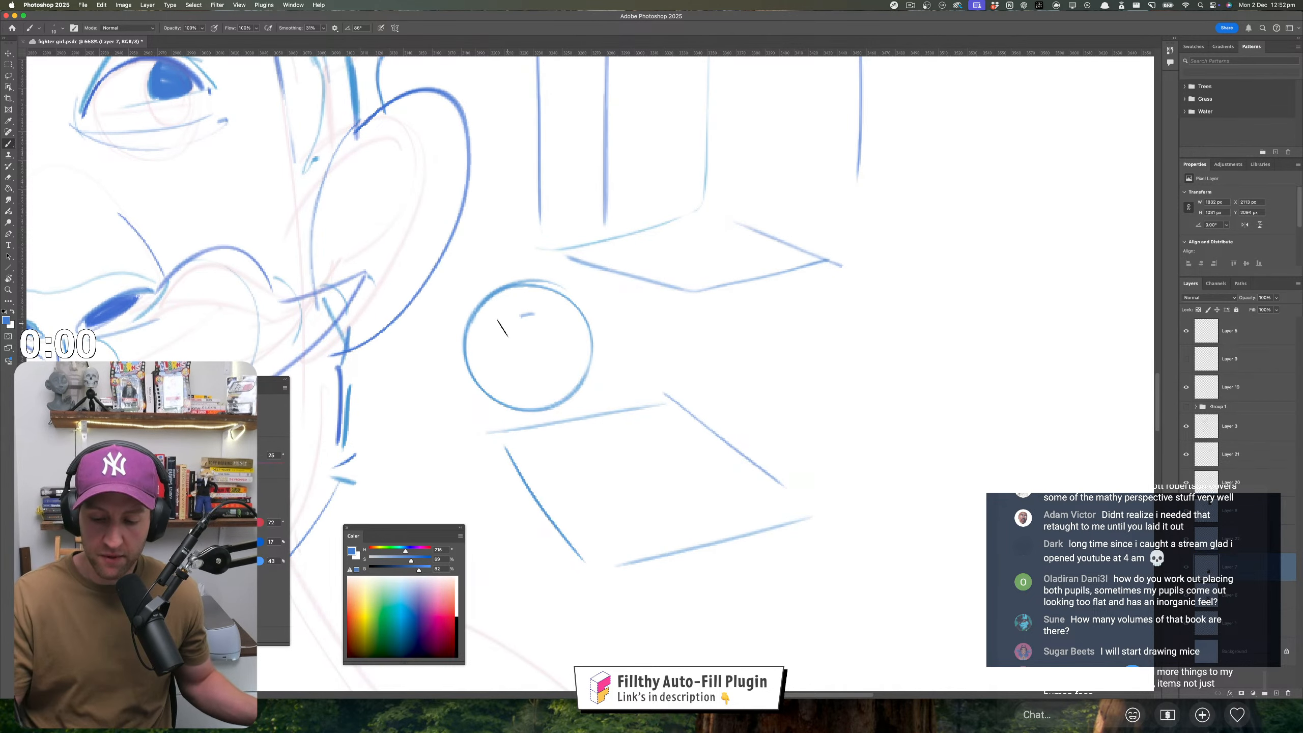
left_click_drag(505, 332, 533, 359)
key("super+z")
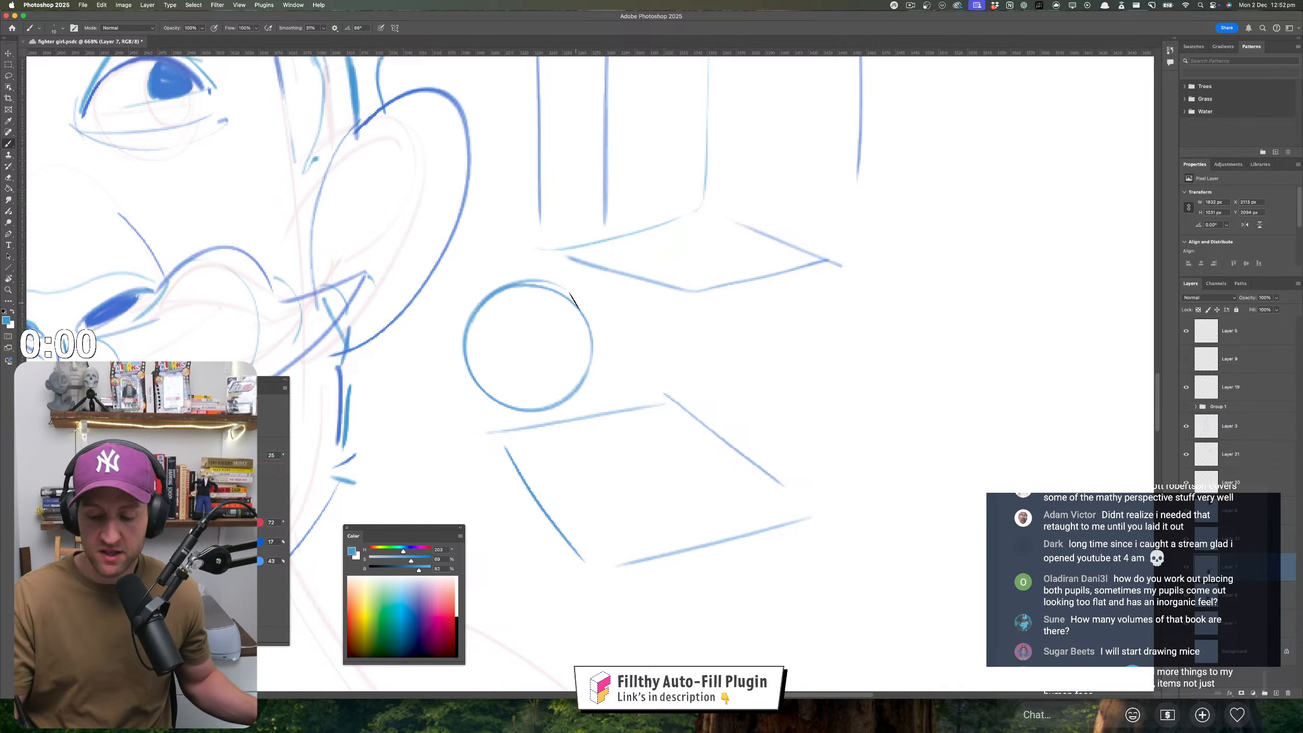
- Draw curved contour lines across the eyeball circle to show it as a sphere and compare it with the portrait's eyes
mouse_move(561, 291)
left_mouse_down()
mouse_move(491, 334)
mouse_move(522, 405)
left_mouse_up()
mouse_move(464, 324)
left_mouse_down()
mouse_move(566, 340)
mouse_move(576, 386)
left_mouse_up()
key("super+space")
left_click_drag(580, 470, 546, 465)
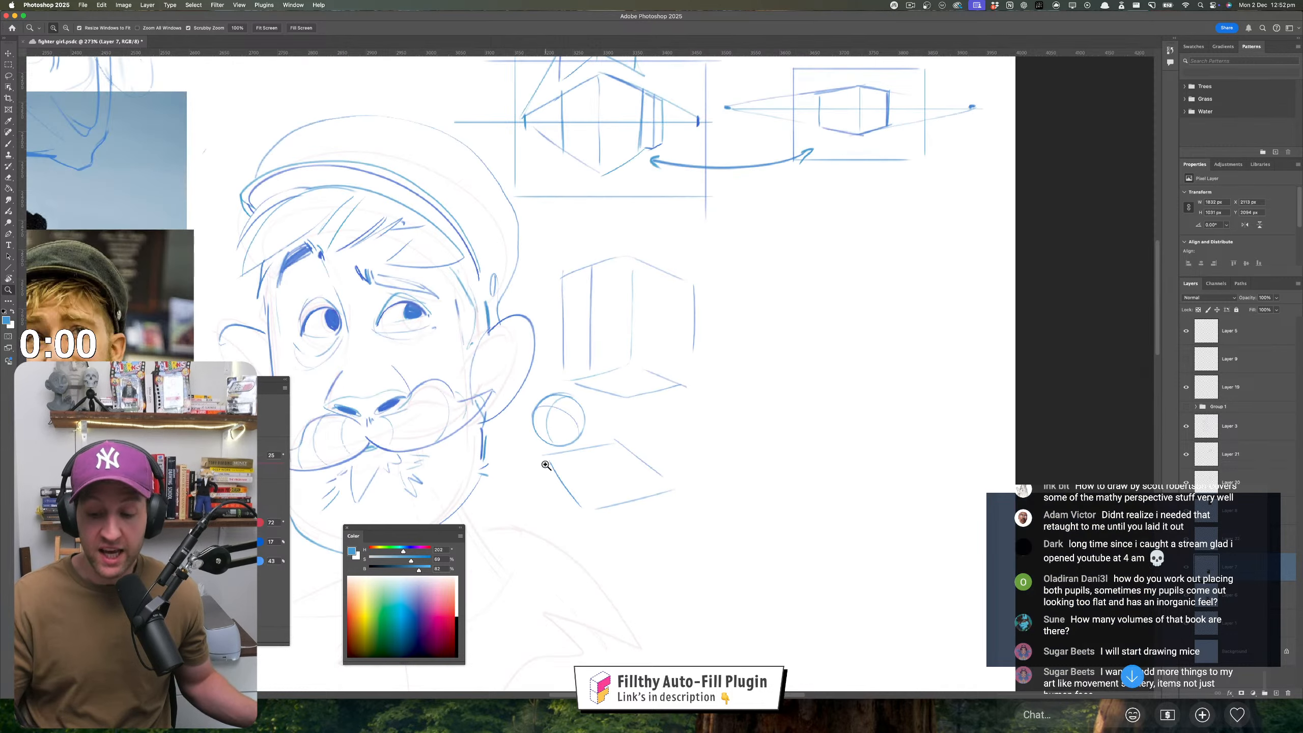
left_click_drag(421, 376, 548, 367)
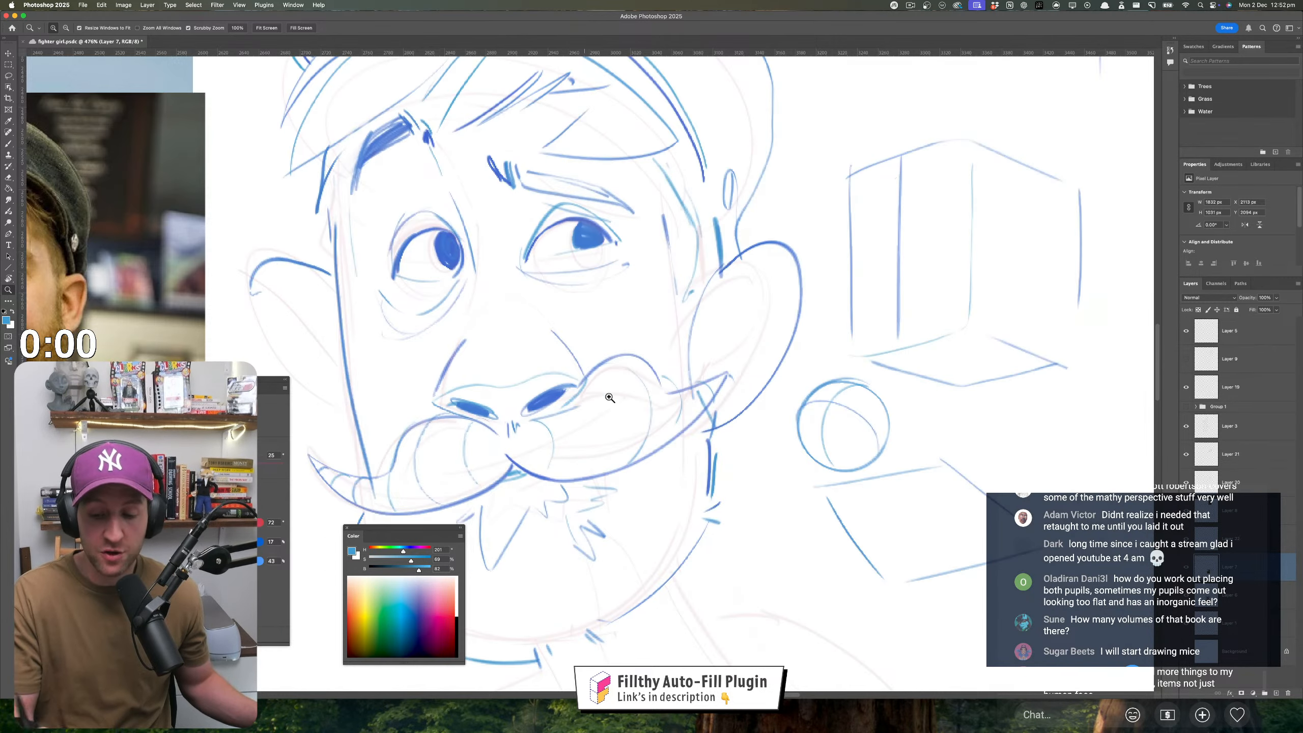
left_click_drag(617, 420, 576, 421)
left_click_drag(658, 448, 616, 439)
left_click_drag(708, 436, 752, 447)
left_click_drag(748, 414, 687, 444)
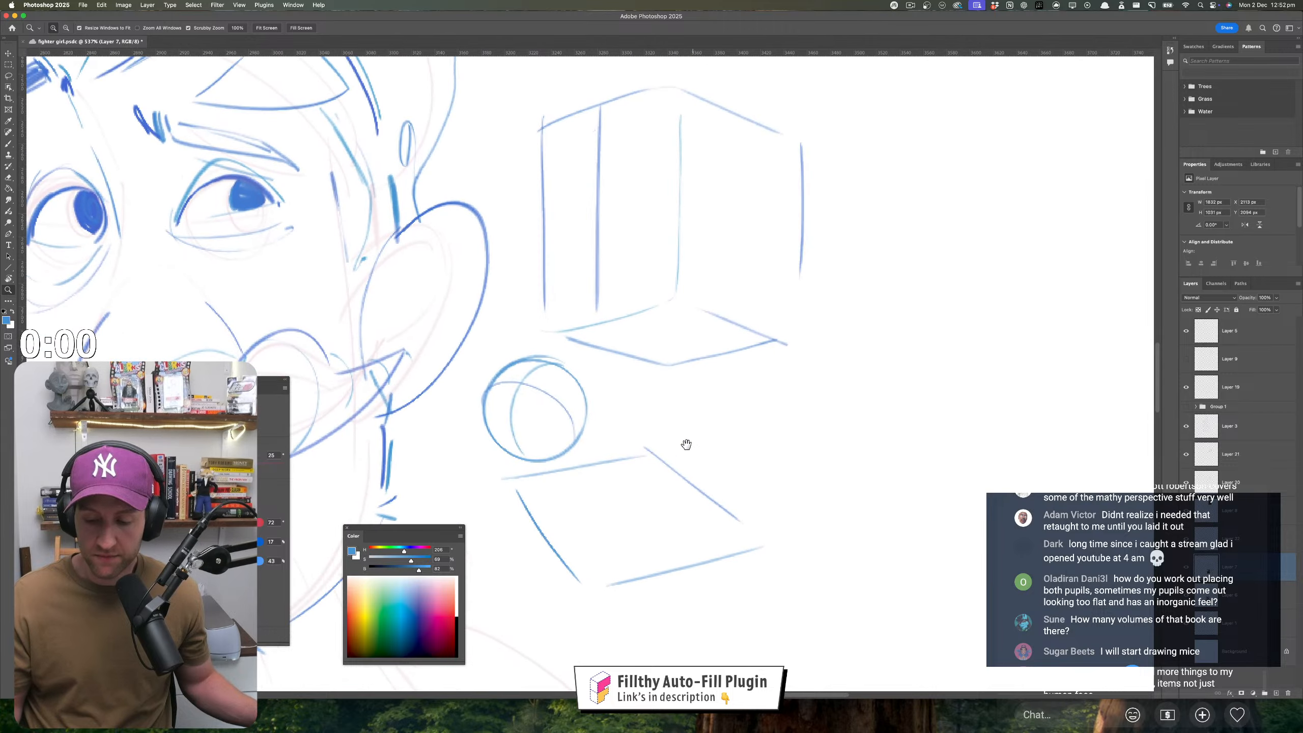
- Undo the contoured sphere and redraw a clean eyeball circle beneath the cube sketch
key("super+z")
key("super+z")
key("super+z")
left_click_drag(562, 413, 593, 375)
mouse_move(496, 326)
left_mouse_down()
mouse_move(483, 469)
mouse_move(607, 390)
mouse_move(474, 338)
left_mouse_up()
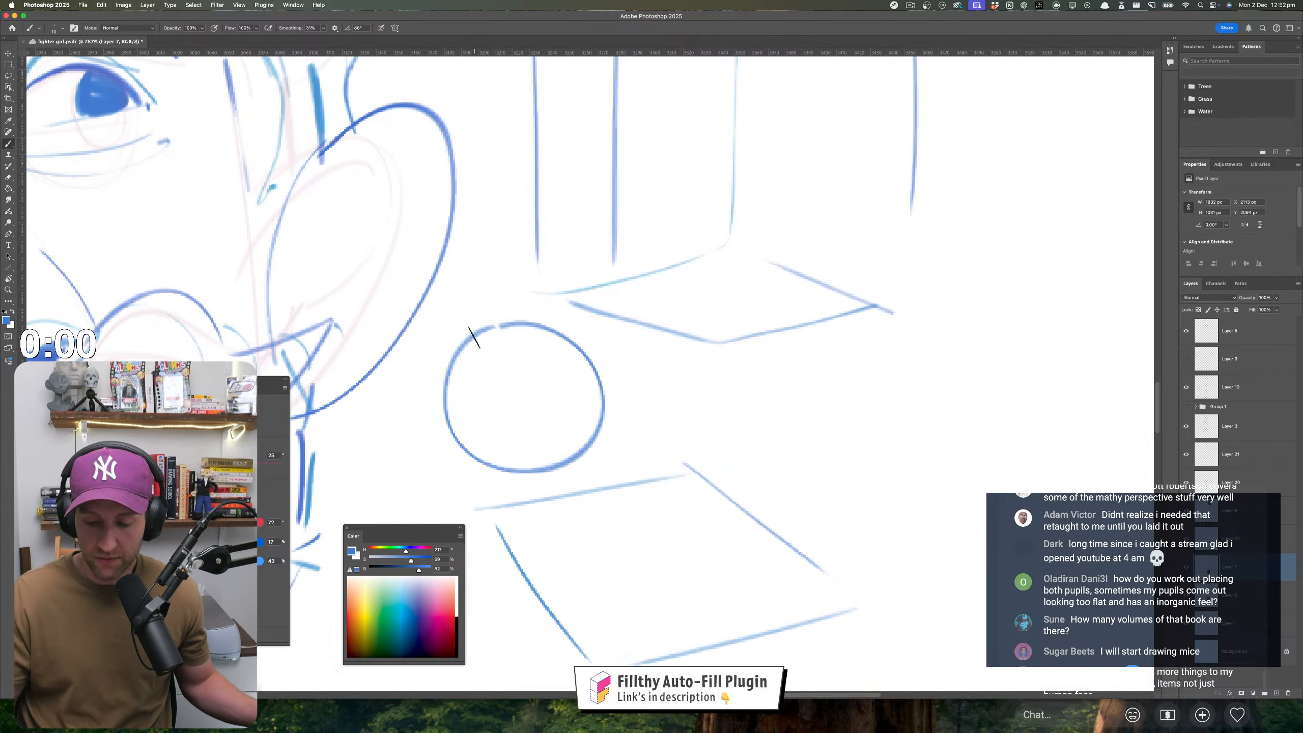
key("super+z")
mouse_move(571, 343)
left_mouse_down()
mouse_move(543, 489)
mouse_move(474, 348)
left_mouse_up()
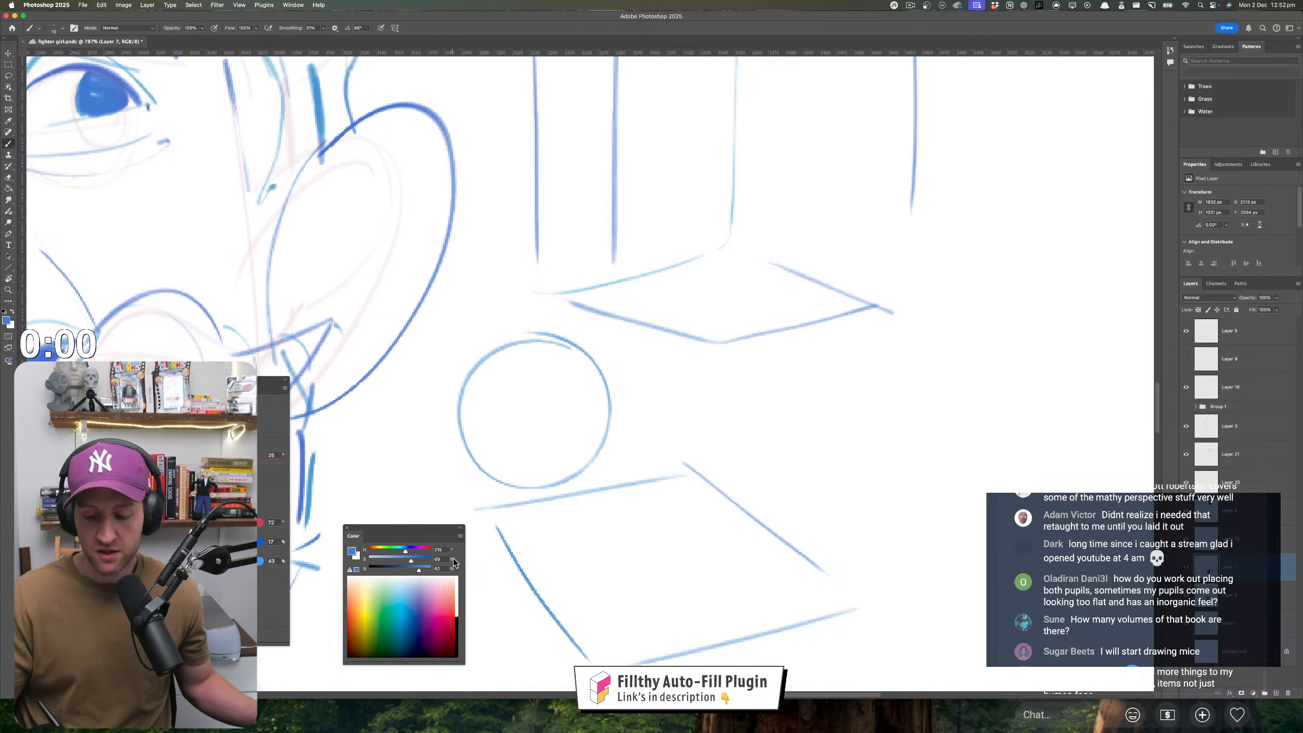
- Draw a side-looking oval iris at the eyeball's edge with a thick upper eyelid across the circle
mouse_move(561, 391)
left_mouse_down()
mouse_move(568, 446)
mouse_move(571, 365)
mouse_move(550, 445)
mouse_move(581, 373)
mouse_move(547, 426)
mouse_move(570, 372)
mouse_move(557, 453)
mouse_move(559, 403)
mouse_move(580, 404)
mouse_move(558, 438)
mouse_move(579, 384)
mouse_move(582, 411)
mouse_move(566, 453)
left_mouse_up()
mouse_move(622, 402)
left_mouse_down()
mouse_move(440, 421)
mouse_move(621, 406)
left_mouse_up()
mouse_move(450, 425)
left_mouse_down()
mouse_move(454, 442)
mouse_move(525, 486)
mouse_move(617, 440)
mouse_move(615, 423)
left_mouse_up()
mouse_move(752, 426)
left_mouse_down()
mouse_move(716, 434)
mouse_move(710, 385)
left_mouse_up()
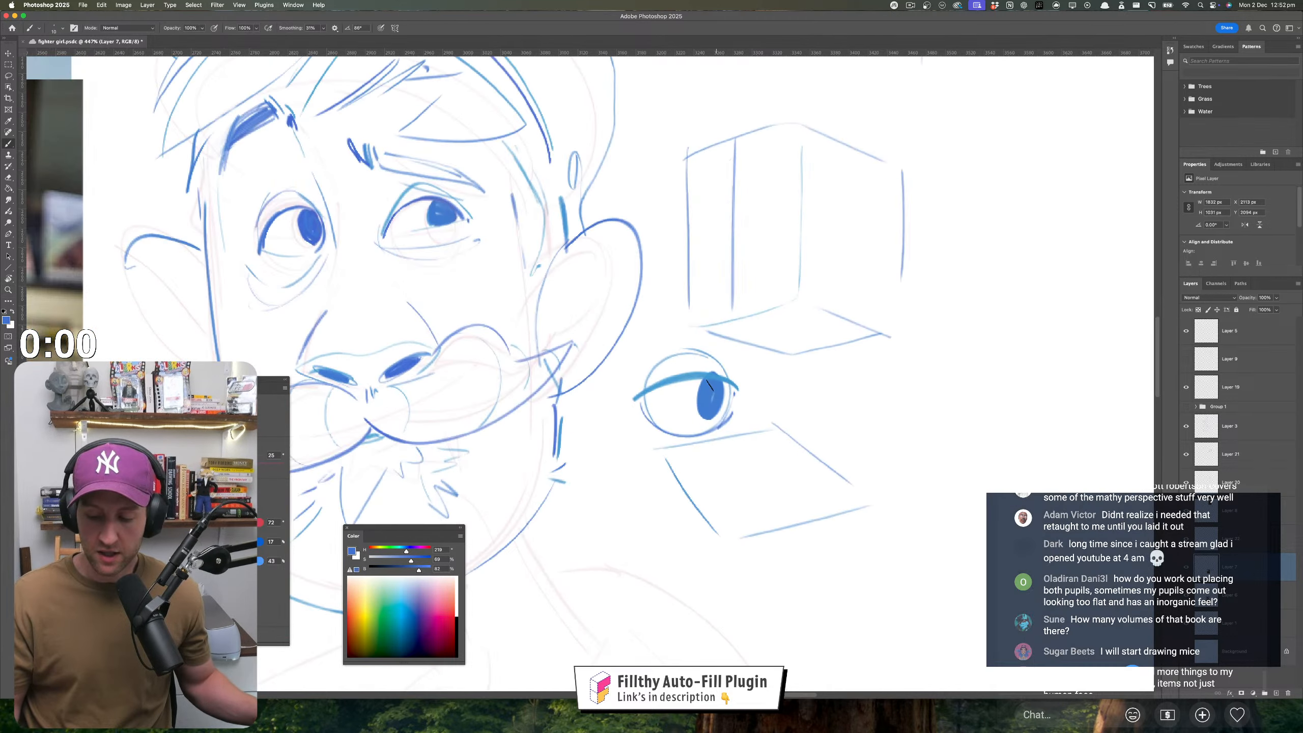
- Undo the strokes of the side-looking iris and eyelid on the eyeball
left_click_drag(759, 456, 710, 433)
key("super+z")
key("super+z")
key("super+z")
key("super+z")
key("super+z")
key("super+z")
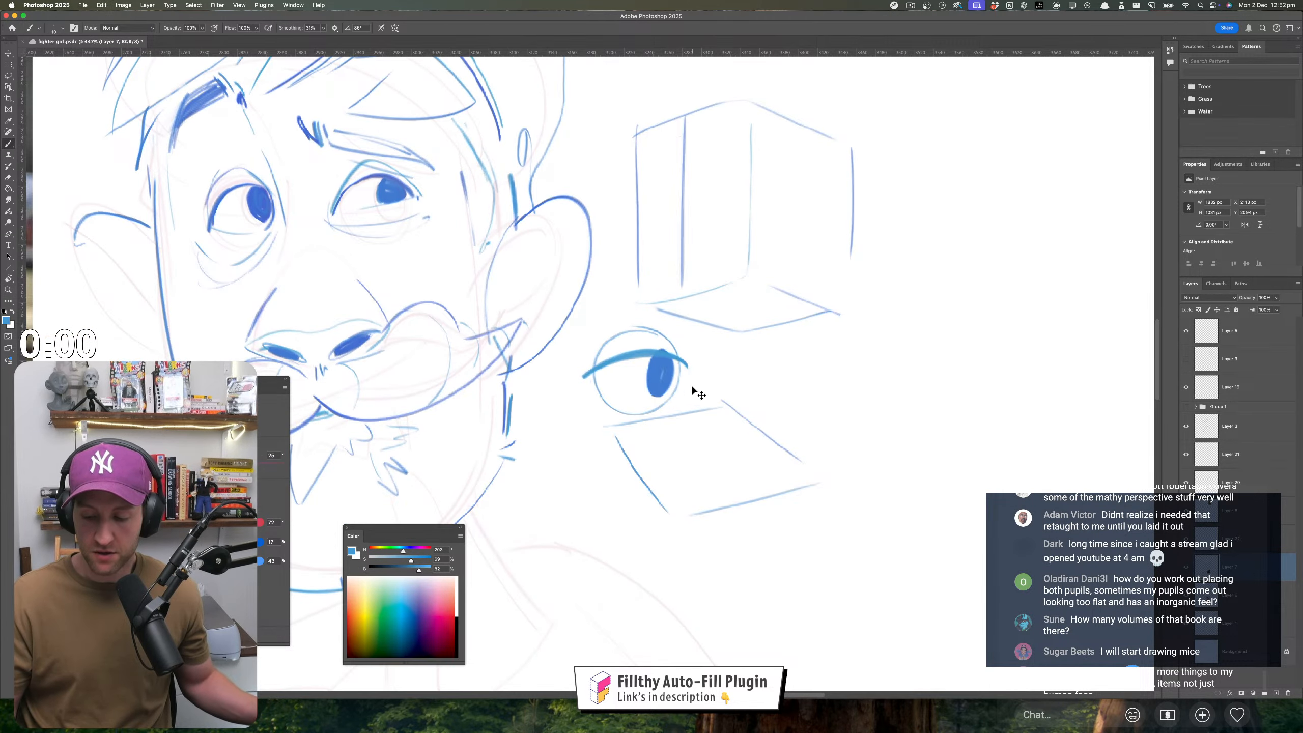
- Draw a round filled iris in the middle of the eyeball, framed by upper and lower eyelid curves
left_click_drag(630, 321, 654, 324)
mouse_move(669, 370)
left_mouse_down()
mouse_move(664, 344)
mouse_move(636, 339)
mouse_move(584, 368)
mouse_move(636, 352)
mouse_move(640, 363)
mouse_move(600, 328)
mouse_move(510, 371)
mouse_move(707, 361)
left_mouse_up()
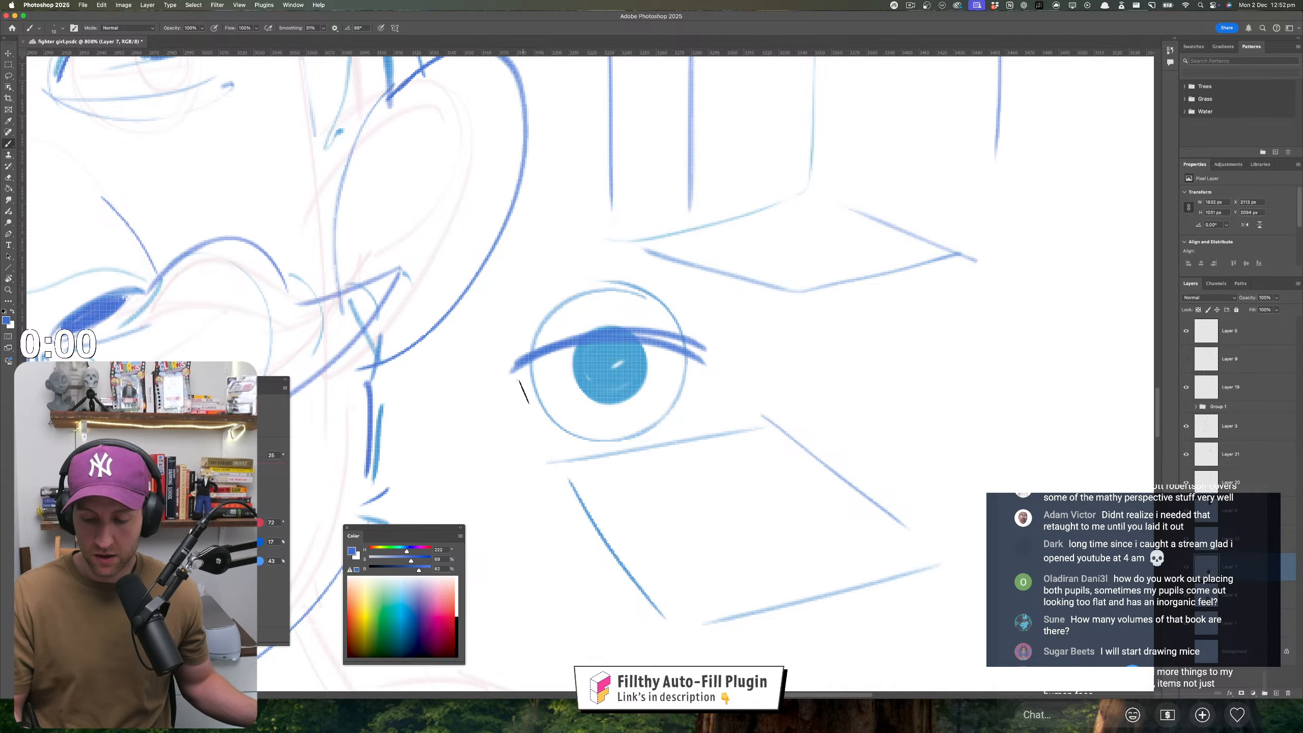
left_click_drag(524, 392, 701, 412)
mouse_move(696, 320)
left_mouse_down()
mouse_move(546, 315)
mouse_move(514, 377)
left_mouse_up()
left_click_drag(637, 491, 636, 538)
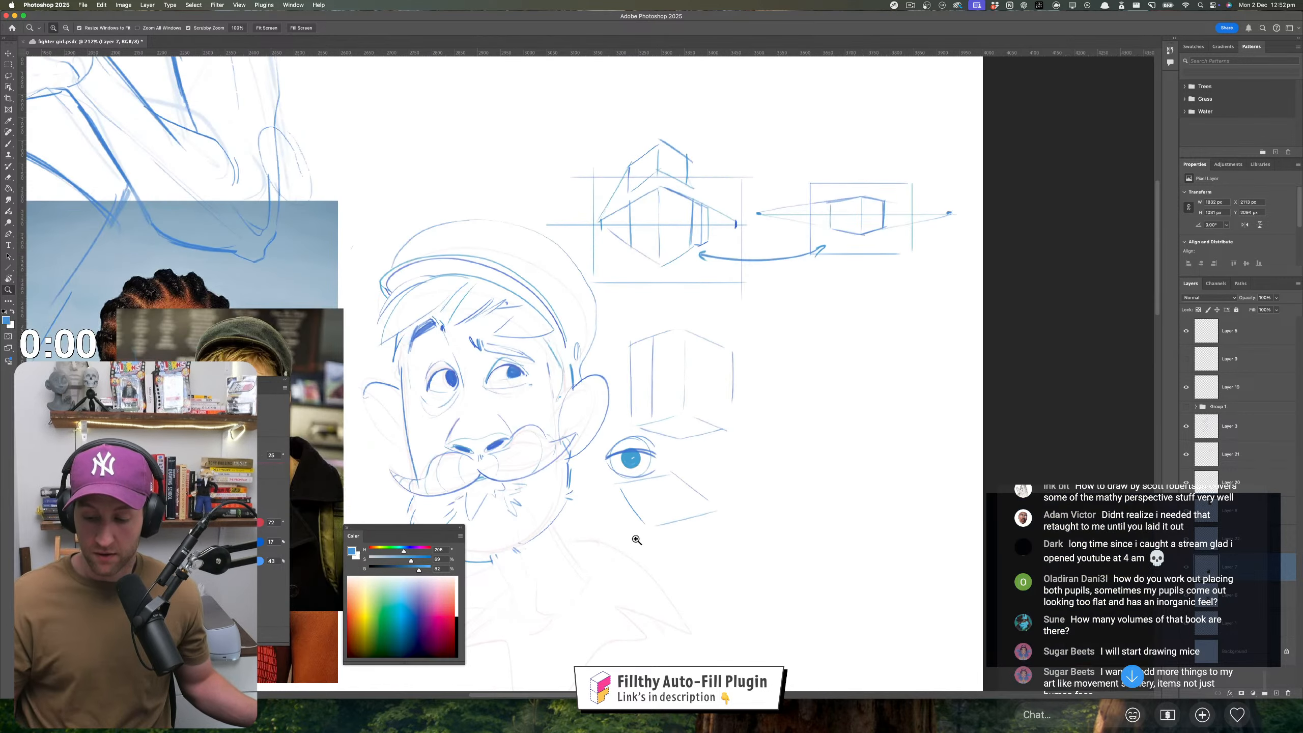
mouse_move(657, 475)
left_mouse_down()
mouse_move(693, 467)
mouse_move(670, 439)
mouse_move(698, 439)
left_mouse_up()
- Undo the strokes of the forward-looking iris and its eyelids
key("super+z")
key("super+z")
key("super+z")
key("super+z")
key("super+z")
- Draw a half-lidded eye on the eyeball, with the iris turned to one side and partly covered by the upper lid
key("b")
mouse_move(554, 382)
left_mouse_down()
mouse_move(477, 398)
mouse_move(454, 450)
mouse_move(523, 422)
mouse_move(475, 436)
mouse_move(493, 413)
mouse_move(677, 449)
mouse_move(436, 452)
mouse_move(597, 544)
mouse_move(688, 448)
mouse_move(445, 375)
mouse_move(427, 418)
left_mouse_up()
key("z")
left_click_drag(718, 459, 664, 467)
mouse_move(730, 445)
left_mouse_down()
mouse_move(765, 410)
mouse_move(772, 422)
left_mouse_up()
key("b")
mouse_move(673, 390)
left_mouse_down()
mouse_move(618, 403)
mouse_move(677, 381)
mouse_move(661, 378)
mouse_move(609, 395)
left_mouse_up()
left_click_drag(688, 382, 600, 416)
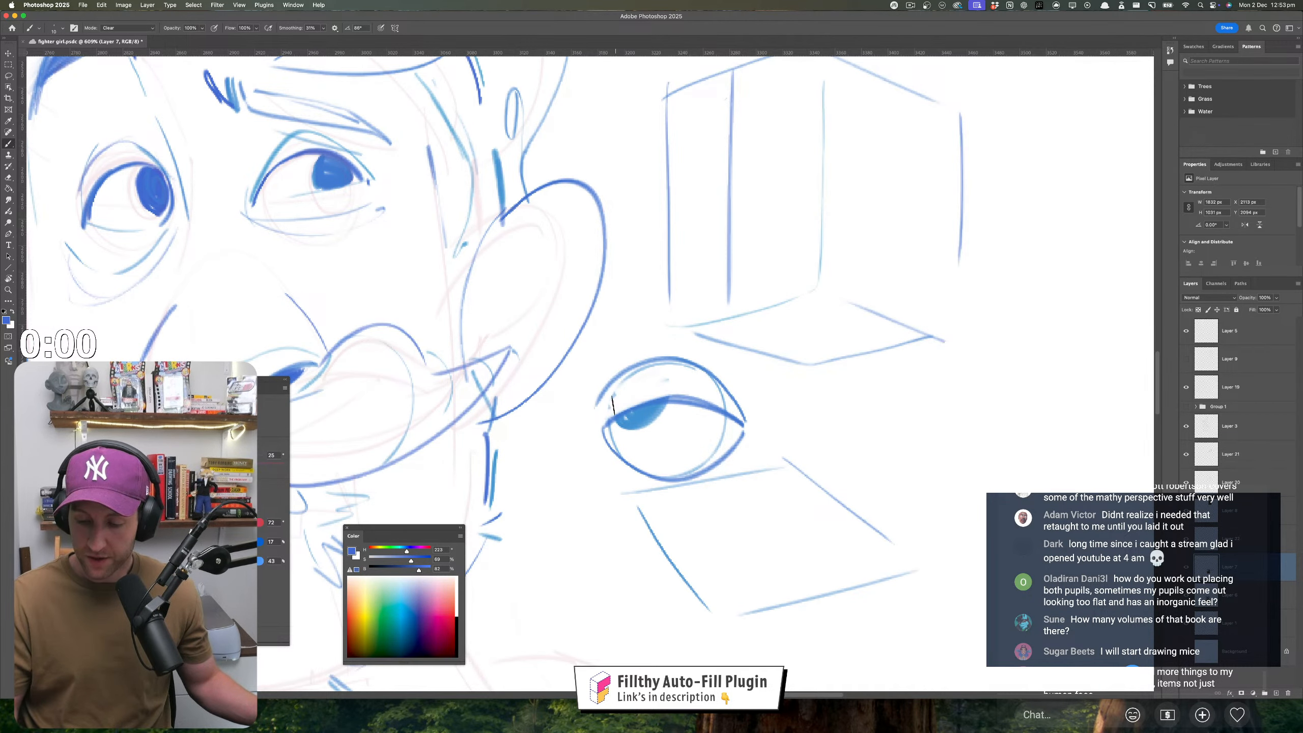
- Refine the half-lidded eye's upper lid so its corner extends past the eyeball
key("z")
scroll(820, 358, "down", 3)
scroll(723, 344, "up", 2)
key("b")
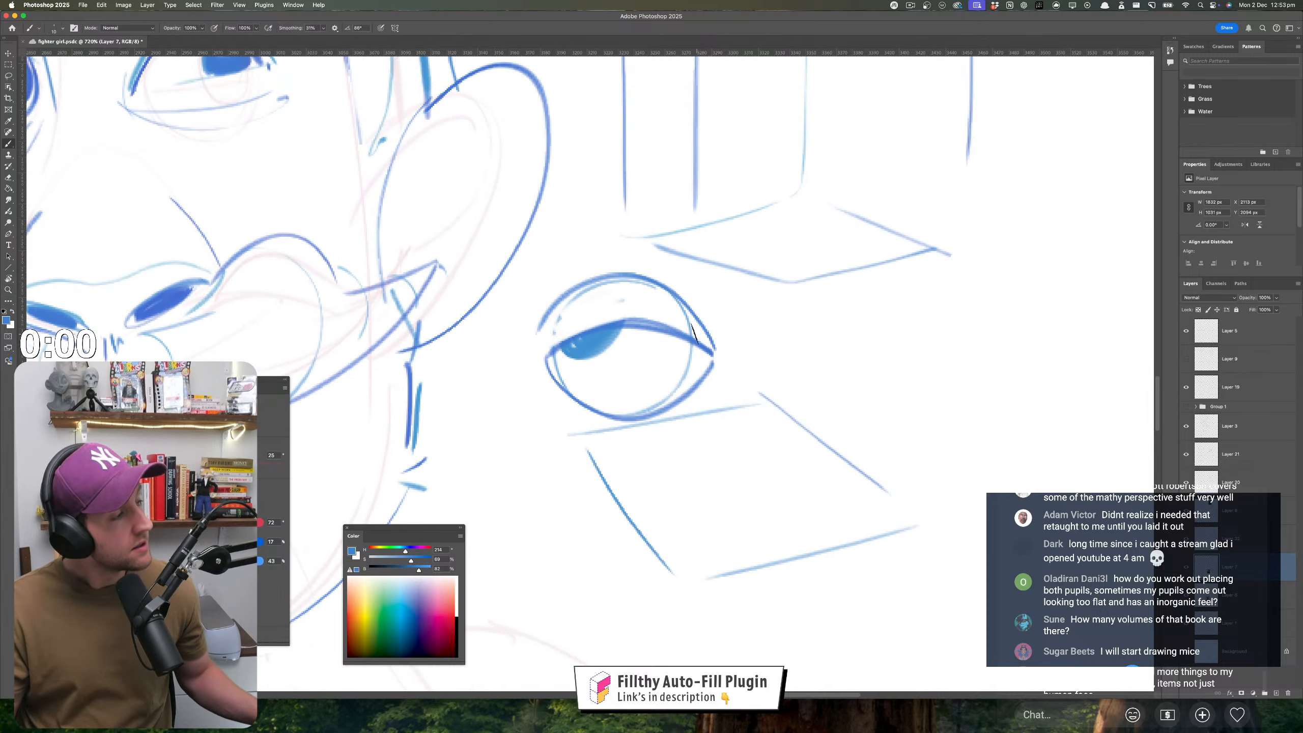
mouse_move(658, 321)
left_mouse_down()
mouse_move(552, 353)
mouse_move(657, 327)
left_mouse_up()
key("z")
mouse_move(769, 436)
left_mouse_down()
mouse_move(741, 439)
mouse_move(693, 493)
mouse_move(732, 478)
mouse_move(776, 508)
left_mouse_up()
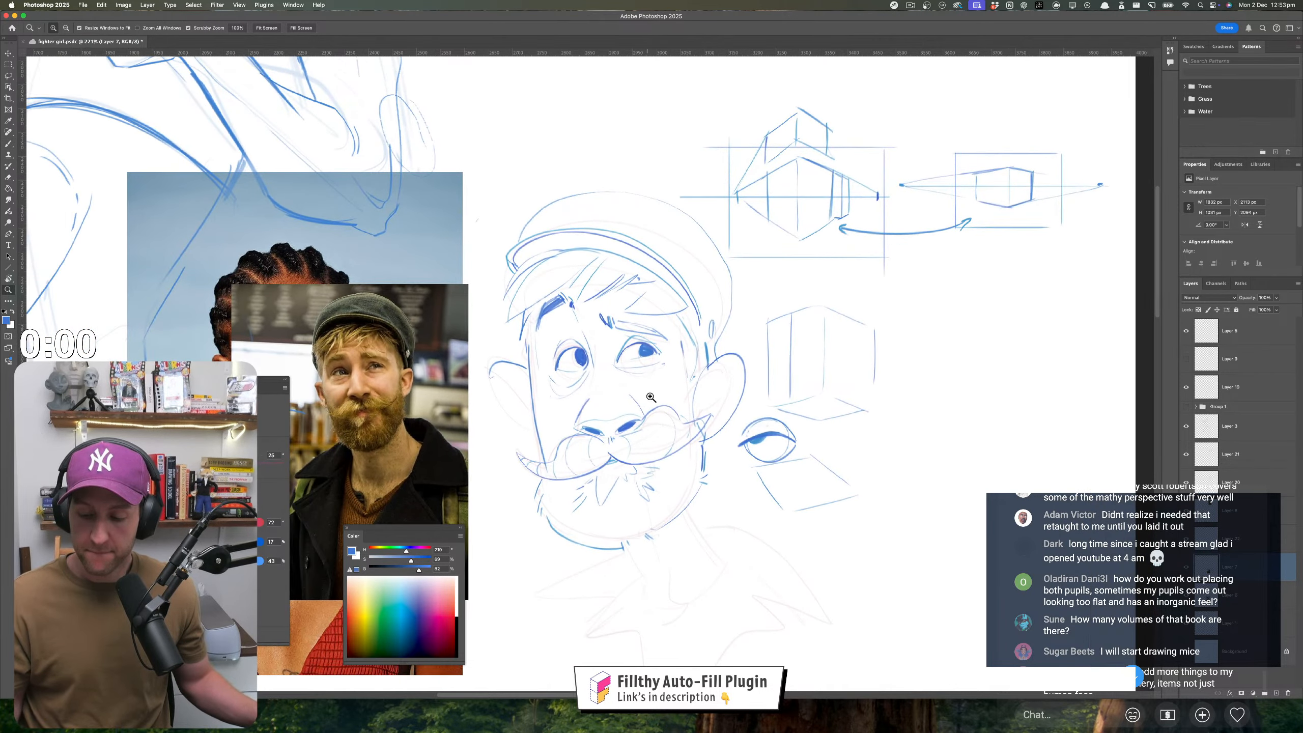
- Outline the man's far ear with an angular contour and sketch inner folds inside both ears
left_click_drag(650, 398, 708, 442)
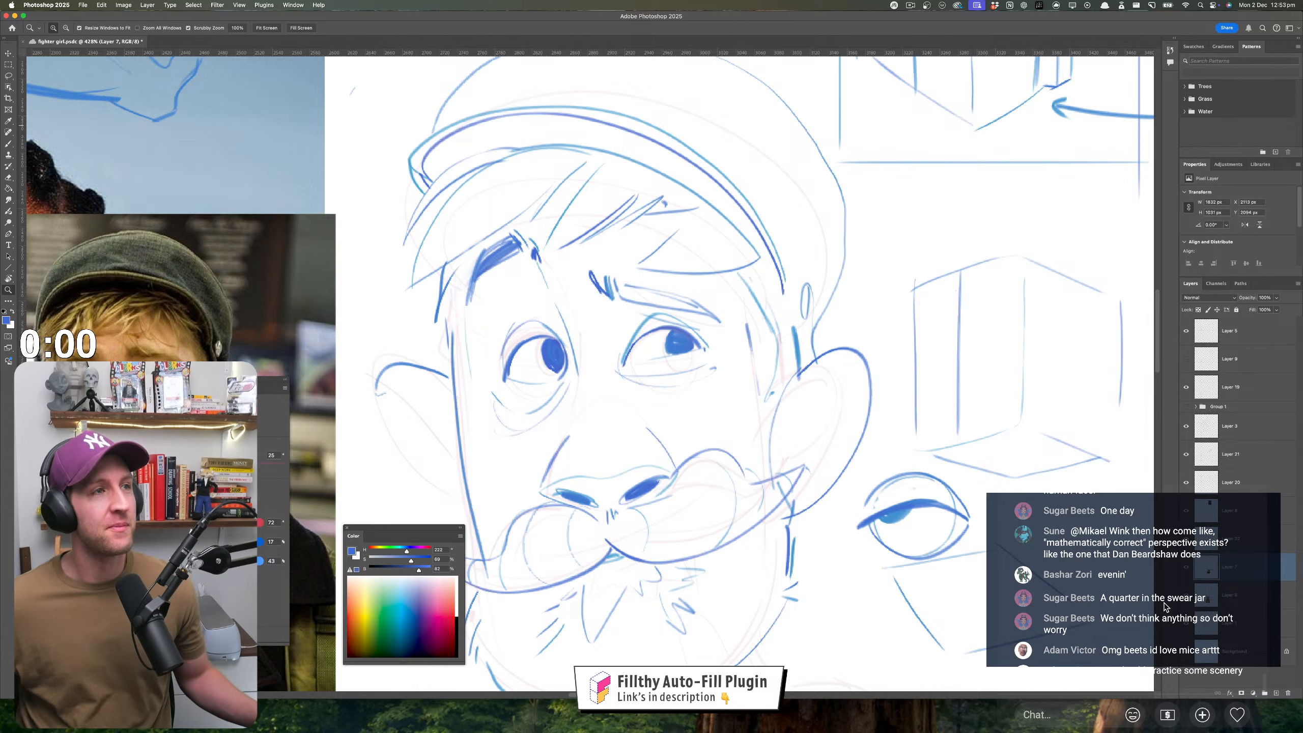
left_click_drag(708, 499, 641, 442)
left_click_drag(482, 333, 537, 353)
left_click(456, 324, "alt")
key("e")
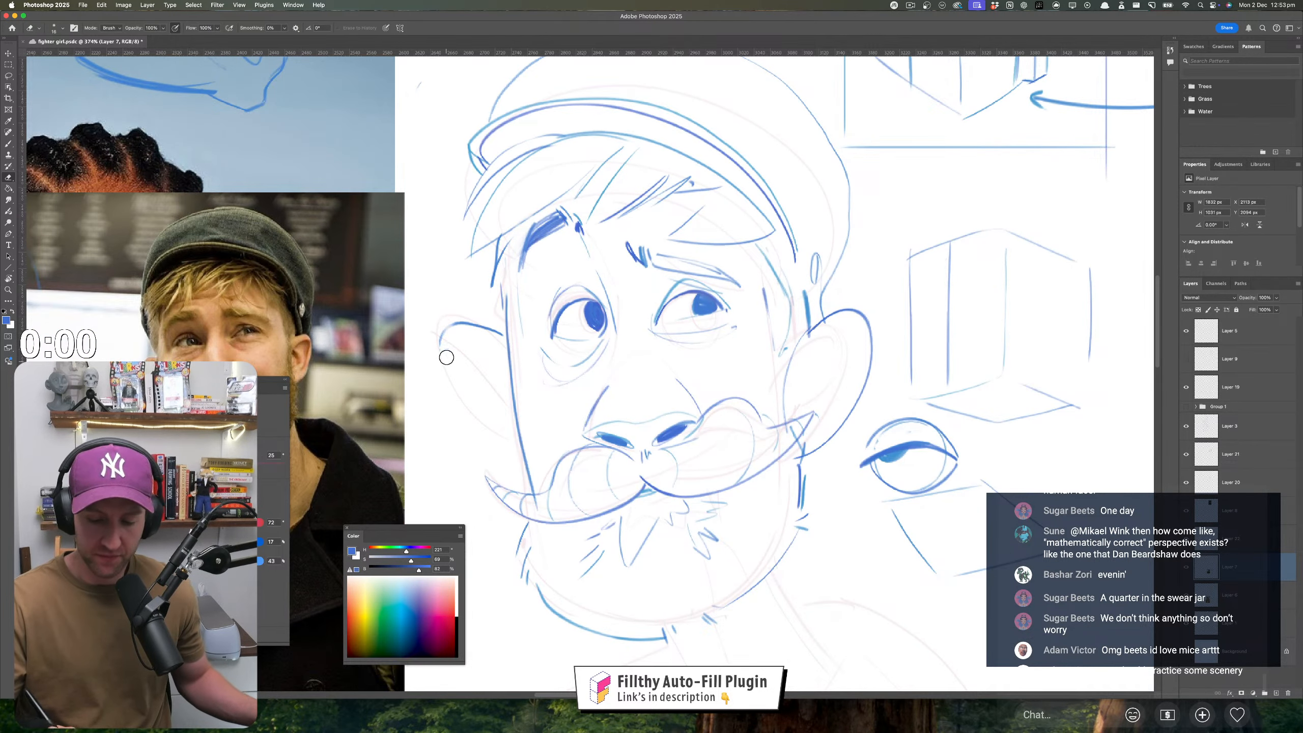
key("b")
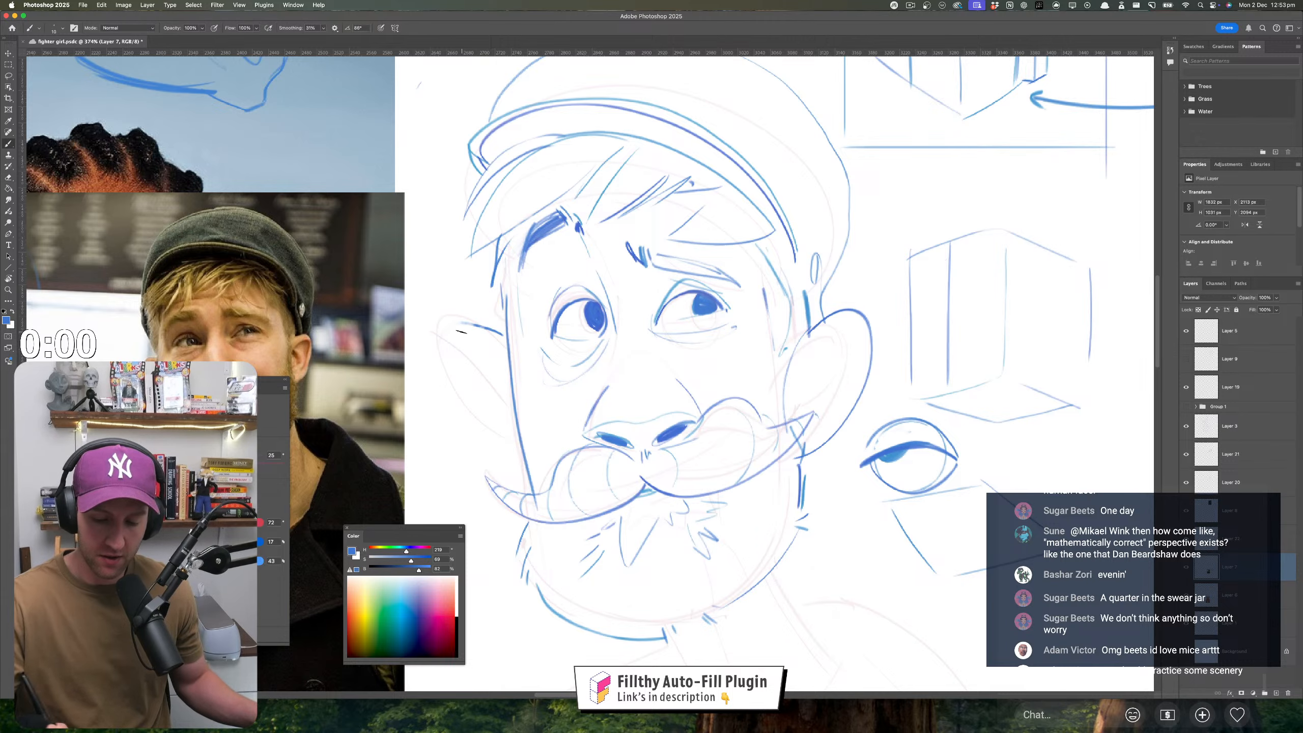
left_click_drag(521, 329, 568, 277)
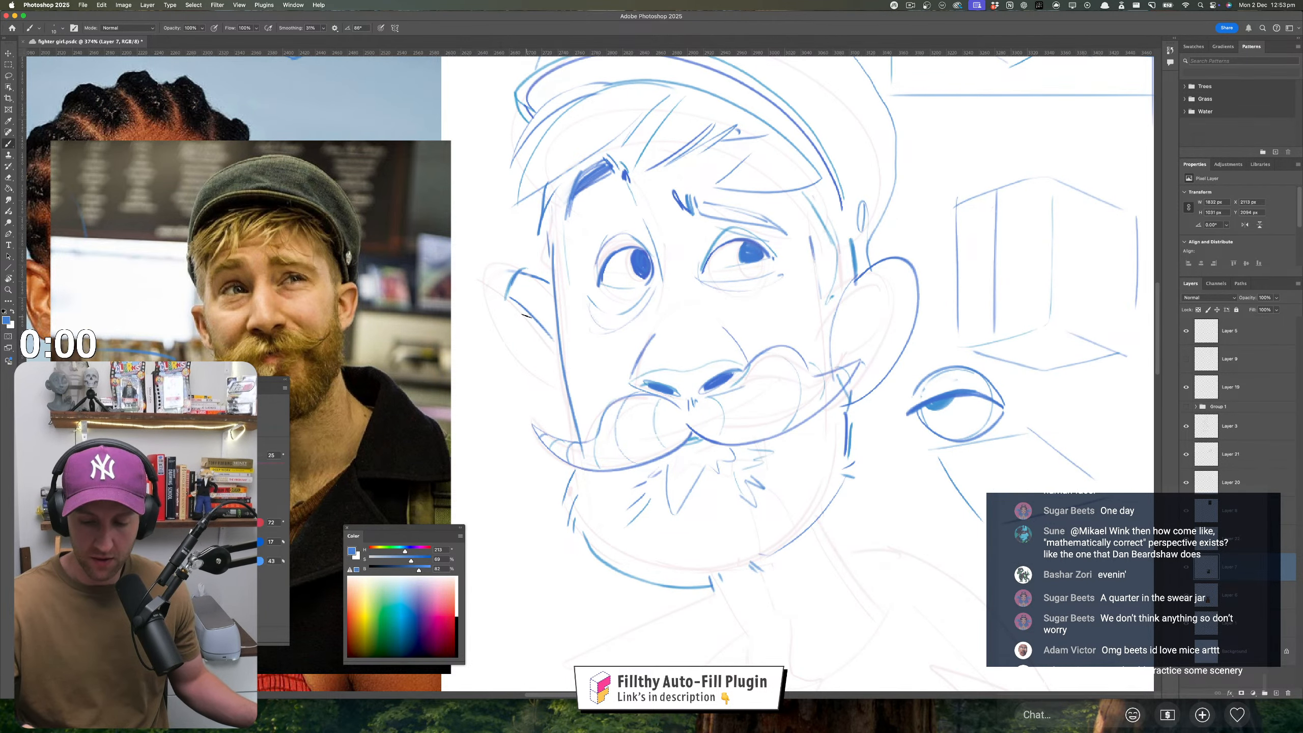
left_click_drag(520, 322, 529, 334)
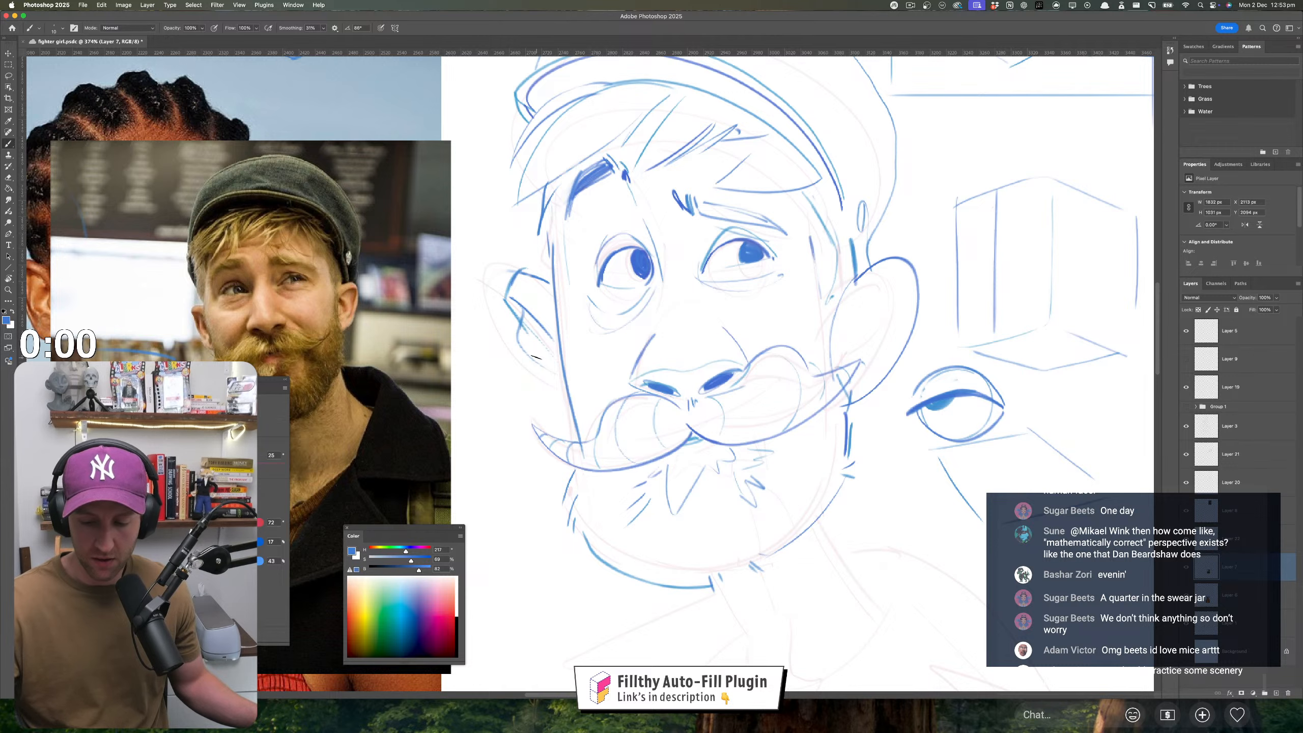
mouse_move(736, 451)
left_mouse_down()
mouse_move(704, 483)
mouse_move(779, 372)
mouse_move(831, 355)
mouse_move(759, 381)
mouse_move(780, 442)
mouse_move(769, 353)
mouse_move(788, 447)
left_mouse_up()
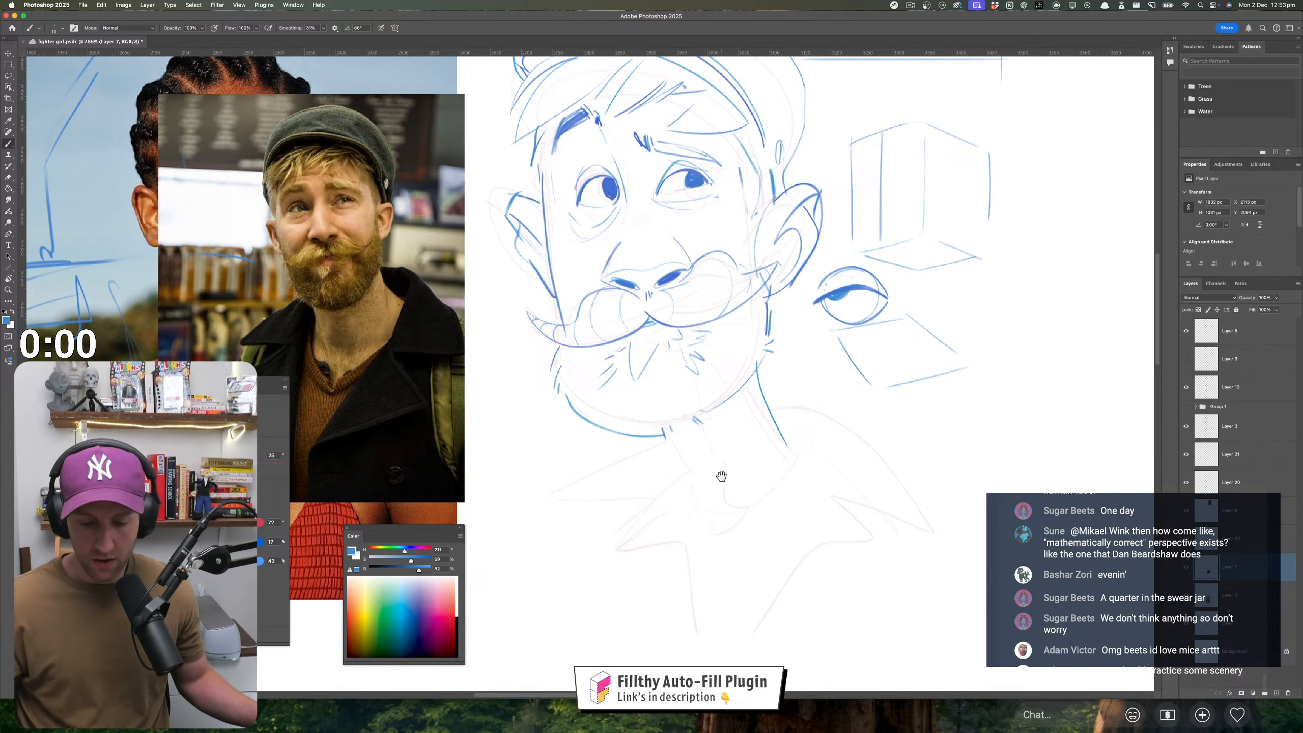
- Draw both sides of the man's neck and join them with a rounded curve at the base of the throat
left_click_drag(721, 476, 696, 464)
mouse_move(637, 412)
left_mouse_down()
mouse_move(663, 470)
mouse_move(716, 508)
mouse_move(753, 512)
mouse_move(738, 508)
left_mouse_up()
mouse_move(723, 433)
left_mouse_down()
mouse_move(766, 470)
mouse_move(754, 470)
mouse_move(766, 557)
left_mouse_up()
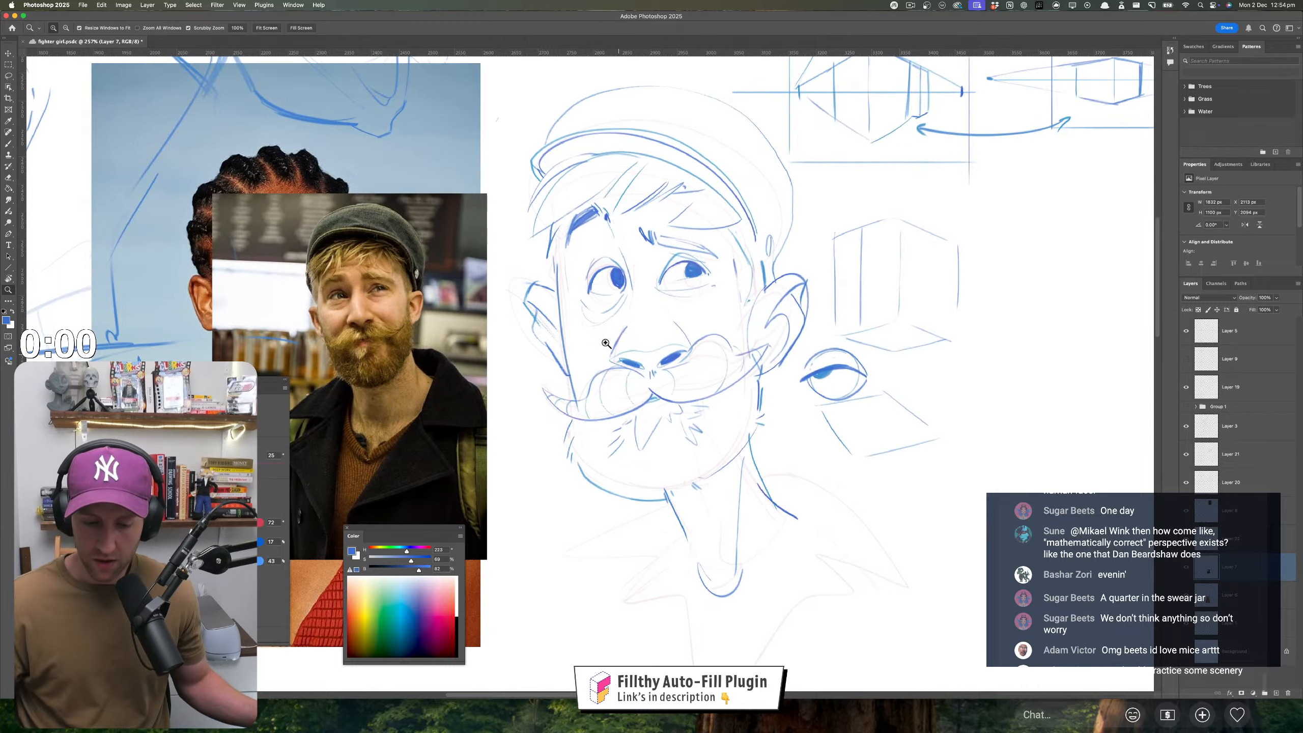
- Draw the edge running from the base of the far ear along the cheek to the moustache
left_click_drag(606, 345, 641, 345)
left_click_drag(641, 345, 655, 468)
mouse_move(570, 285)
left_mouse_down()
mouse_move(600, 258)
mouse_move(803, 243)
mouse_move(773, 216)
mouse_move(590, 286)
left_mouse_up()
left_click(569, 266, "alt")
left_click_drag(835, 449, 827, 95)
left_click(613, 274, "alt")
left_click_drag(631, 272, 631, 345)
left_click(613, 320, "alt")
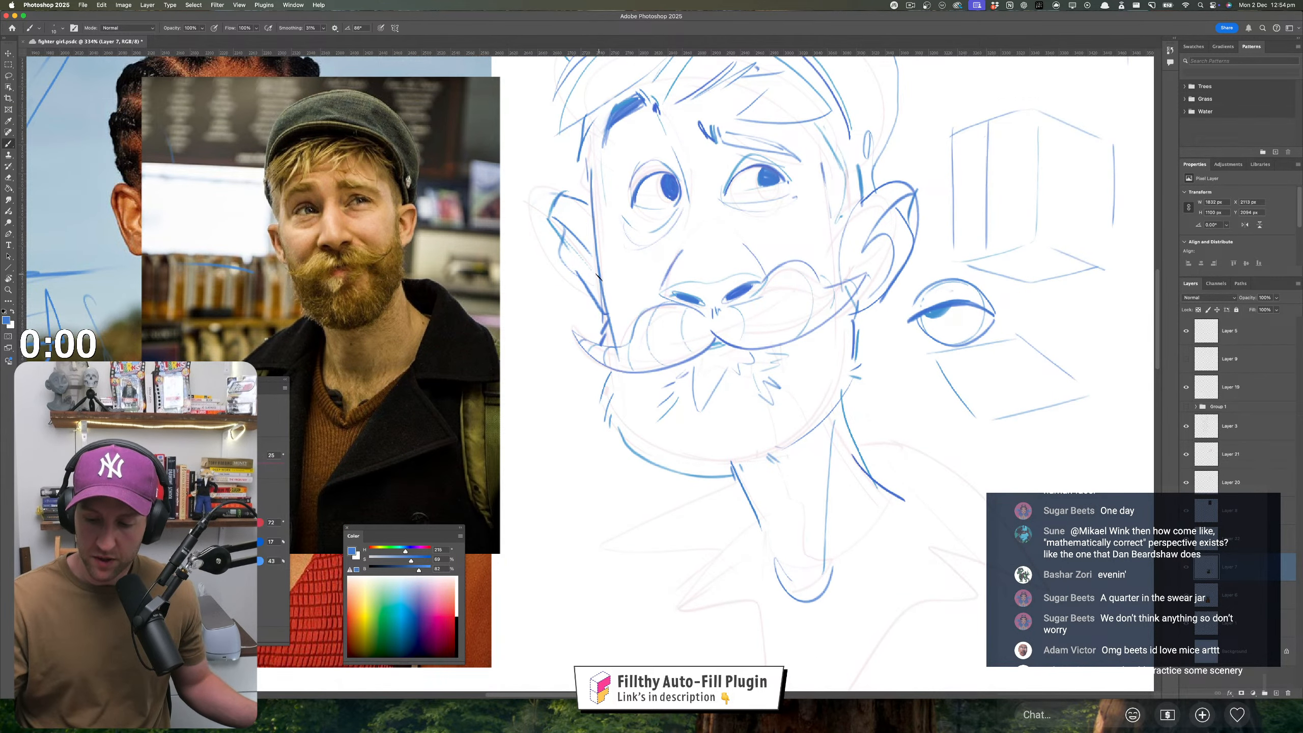
left_click(613, 315, "alt")
key("z")
scroll(713, 424, "down", 3)
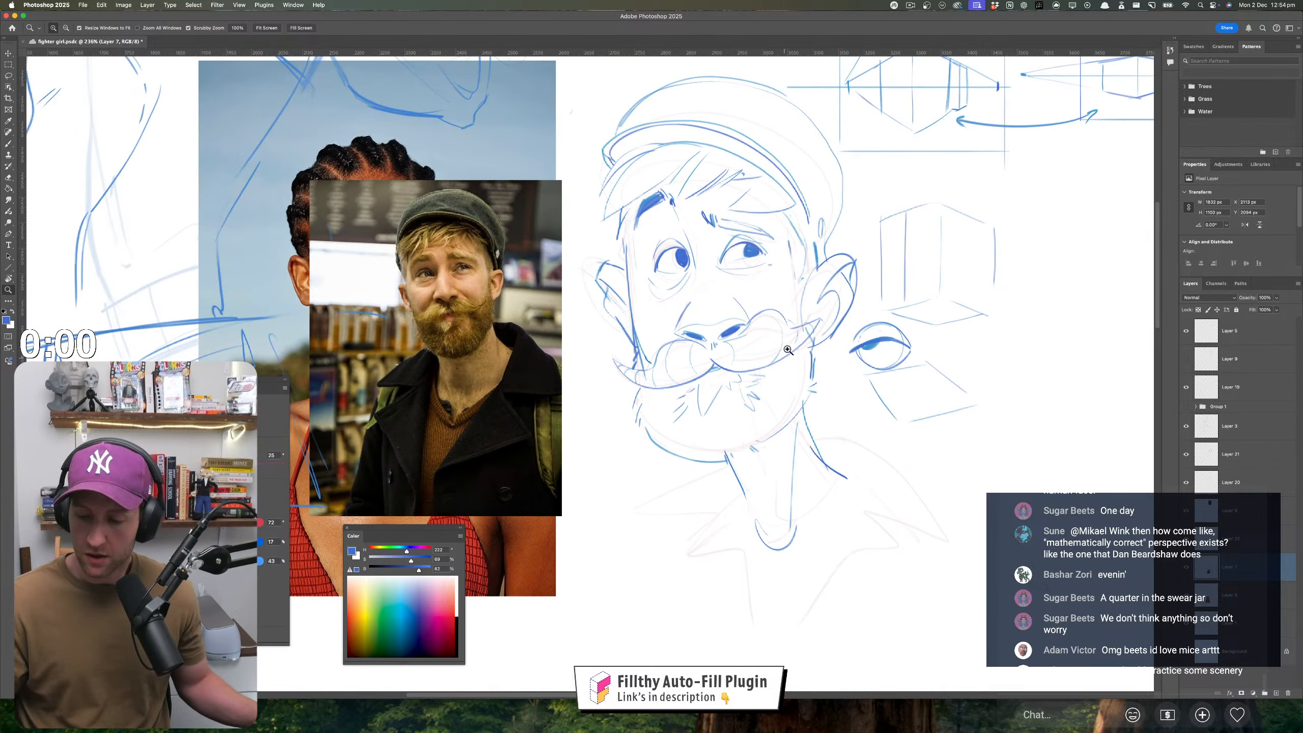
scroll(787, 349, "up", 3)
key("b")
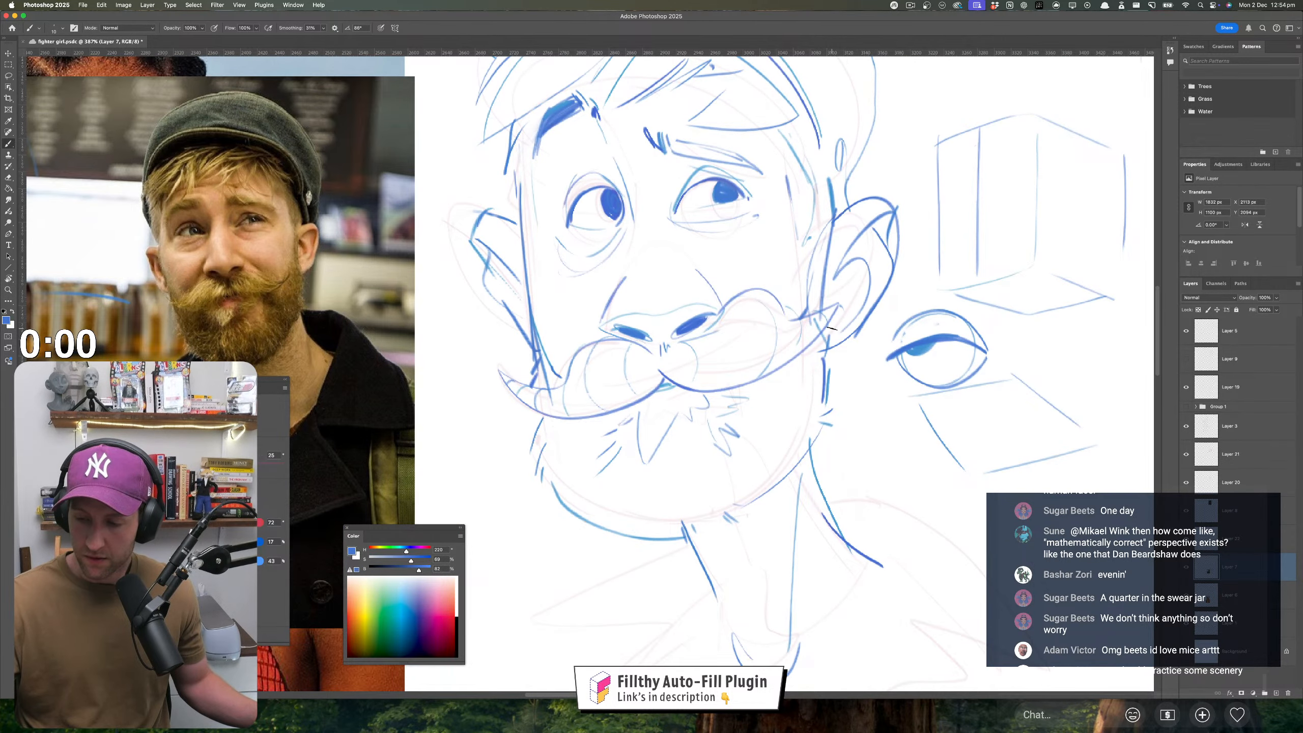
key("z")
scroll(655, 321, "down", 3)
scroll(655, 320, "up", 3)
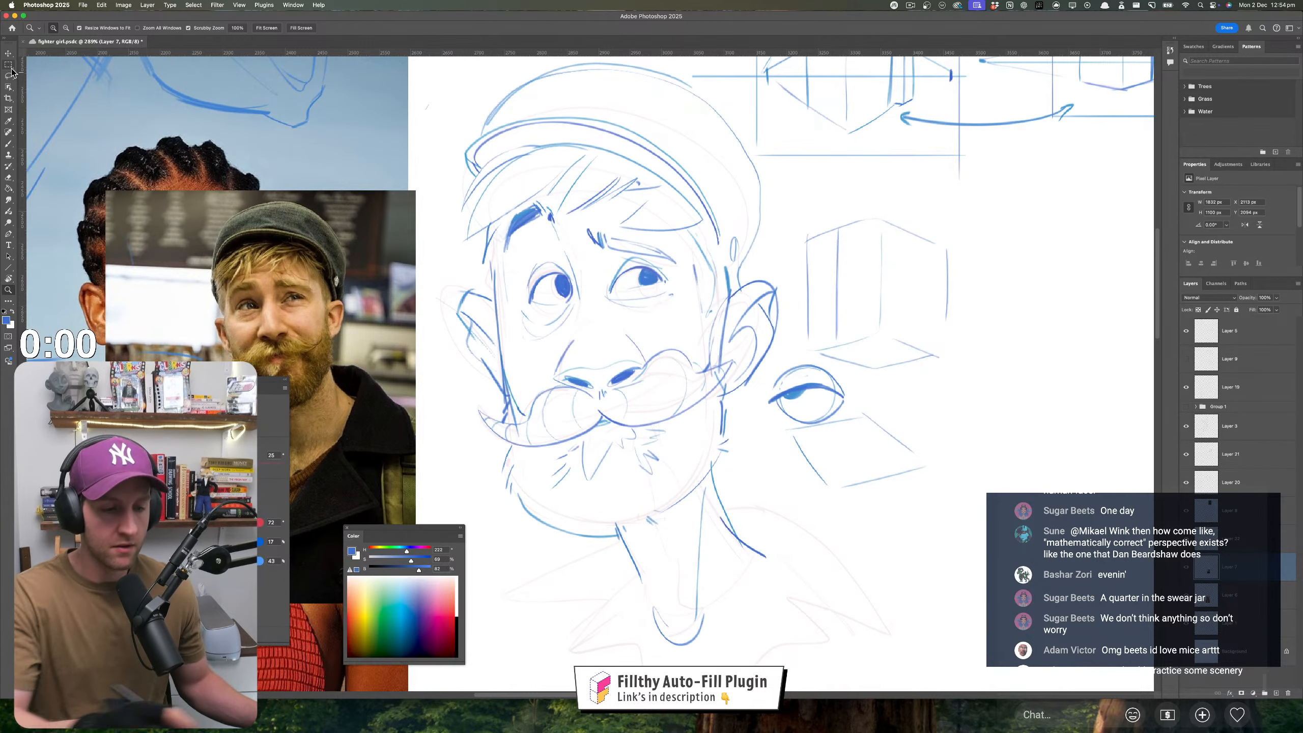
- Lasso the ear nearest the eyeball sketch, move it slightly outward from the head, and deselect it
left_click(10, 75)
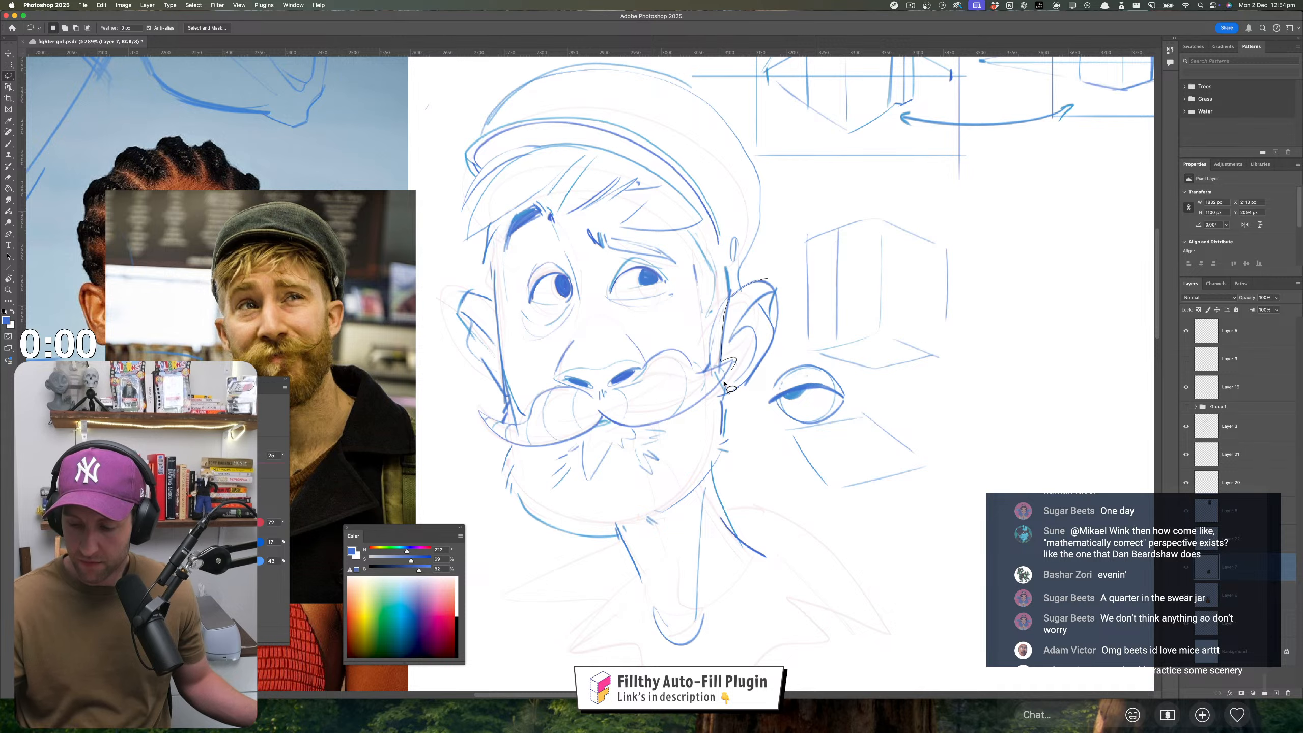
mouse_move(724, 383)
left_mouse_down()
mouse_move(789, 291)
mouse_move(762, 278)
mouse_move(800, 267)
left_mouse_up()
key("ctrl+t")
key("Return")
key("ctrl+d")
- Flip the canvas view horizontally and erase the heavy sideburn lines between the near ear and the temple
key("z")
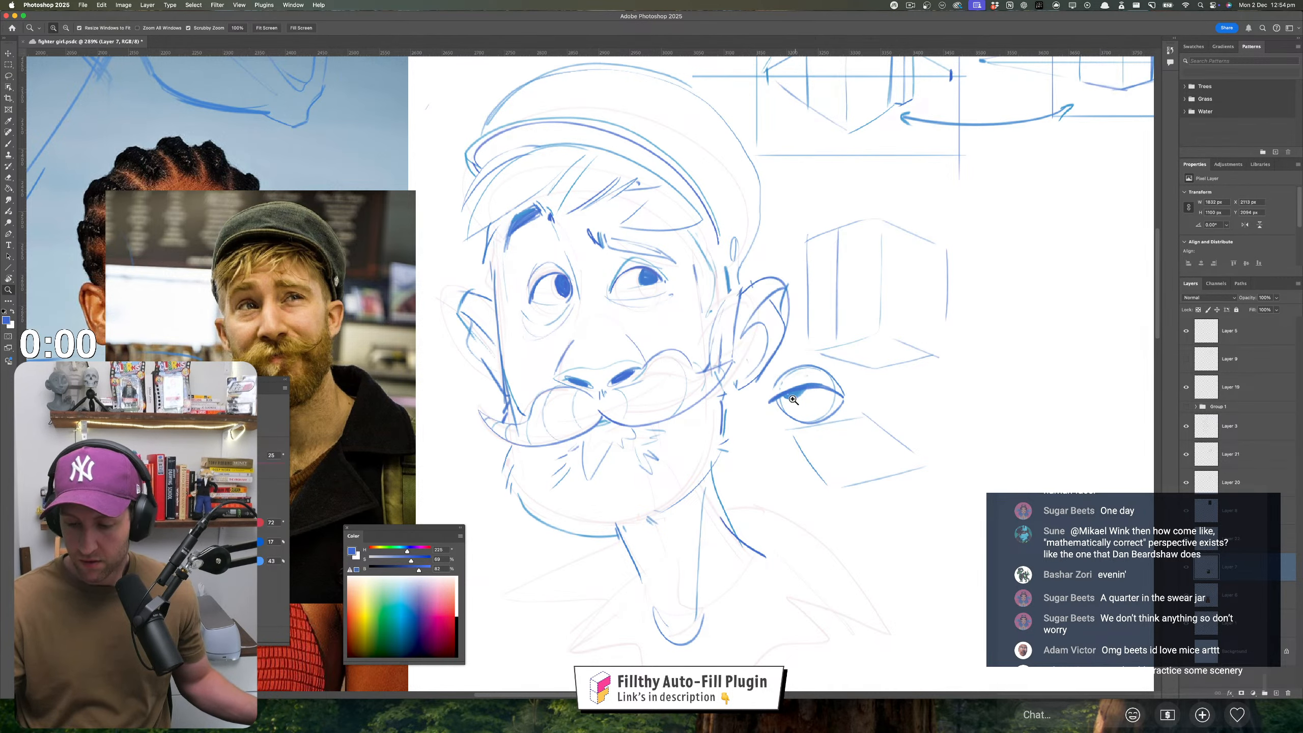
key("ctrl+shift+h")
left_click(544, 321, "alt")
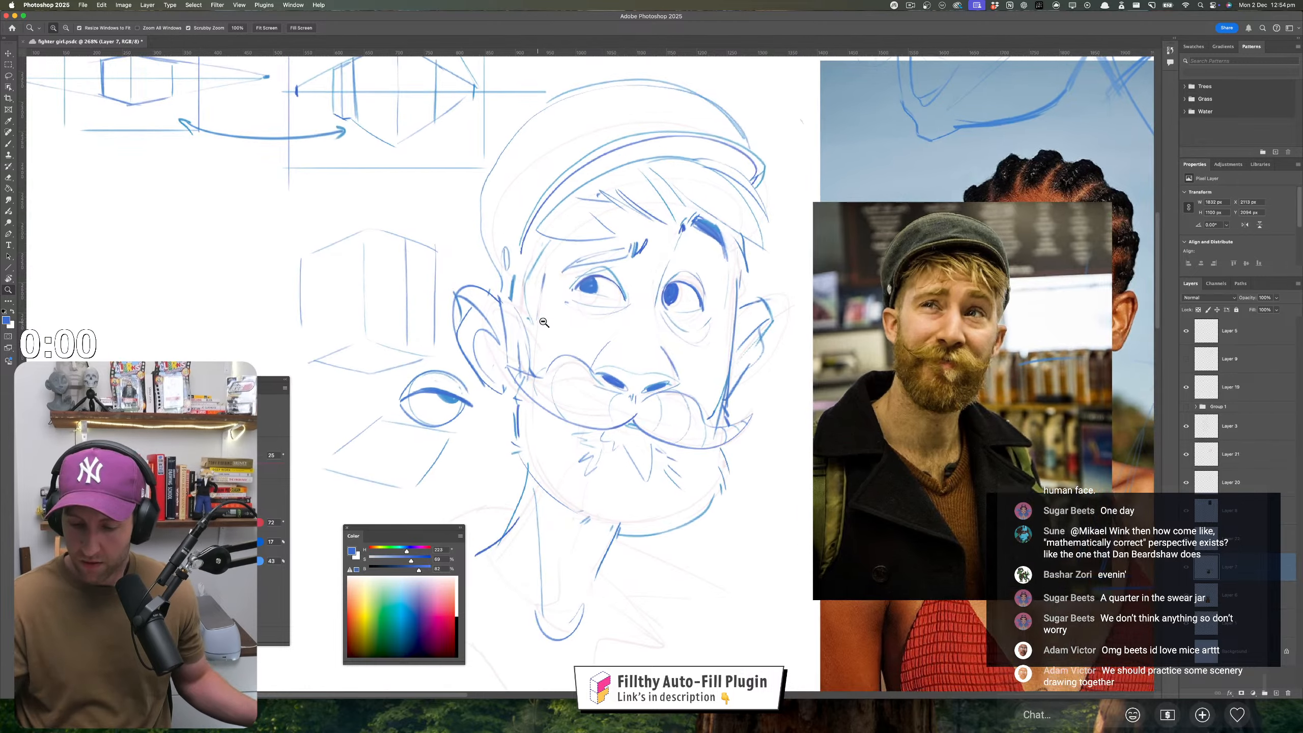
scroll(543, 322, "up", 3)
key("e")
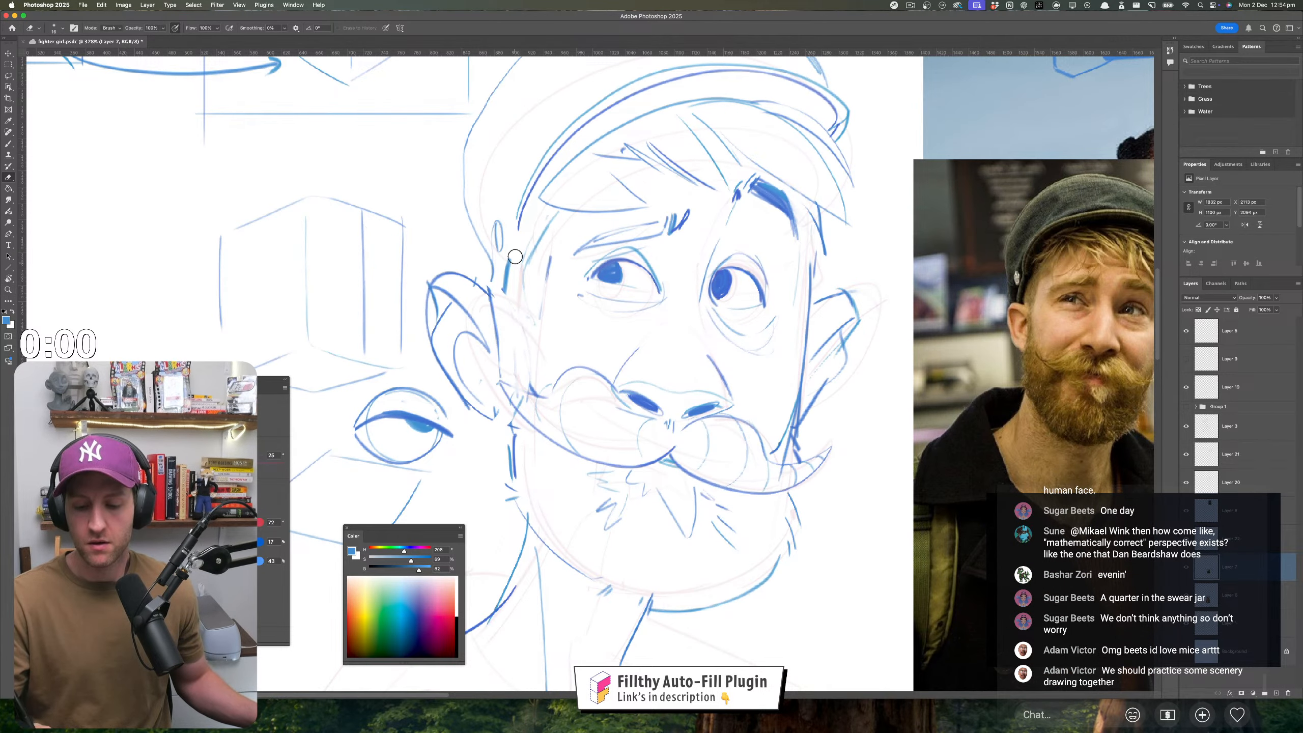
mouse_move(514, 256)
left_mouse_down()
mouse_move(513, 238)
mouse_move(507, 290)
left_mouse_up()
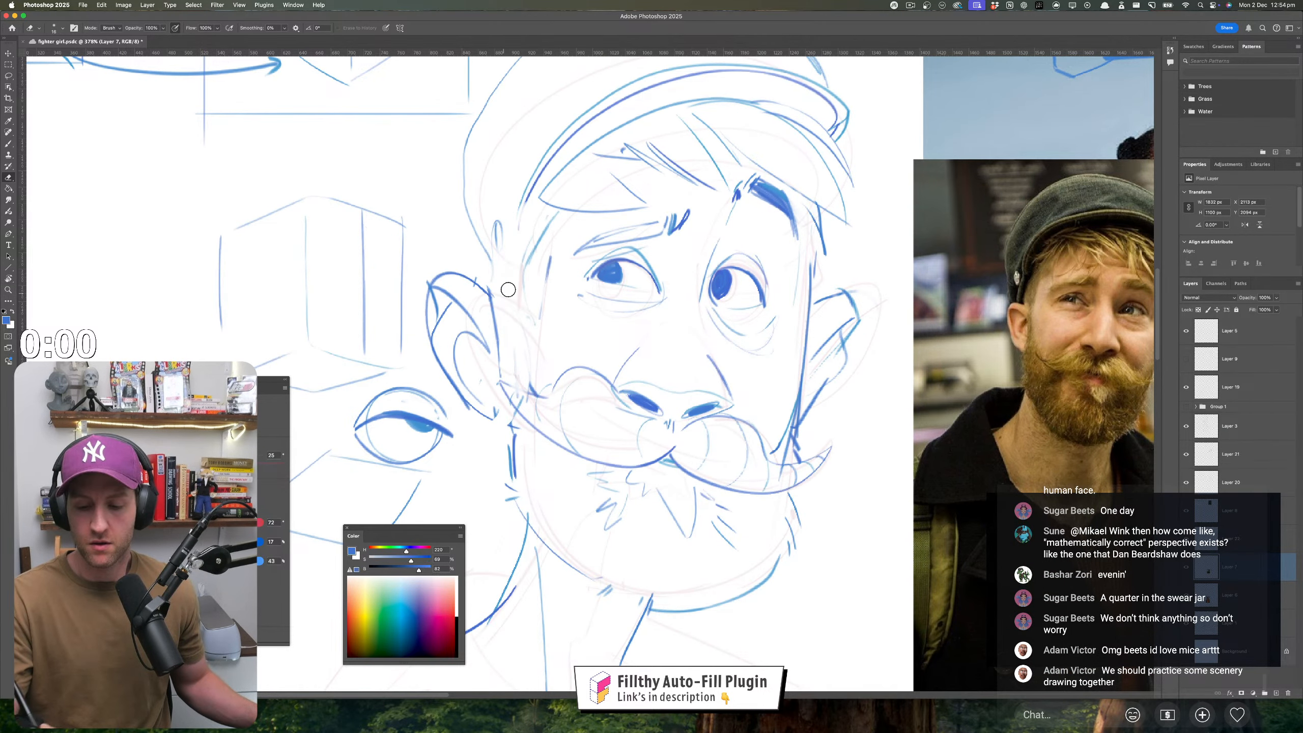
key("bracketright")
key("bracketright")
scroll(510, 307, "down", 3)
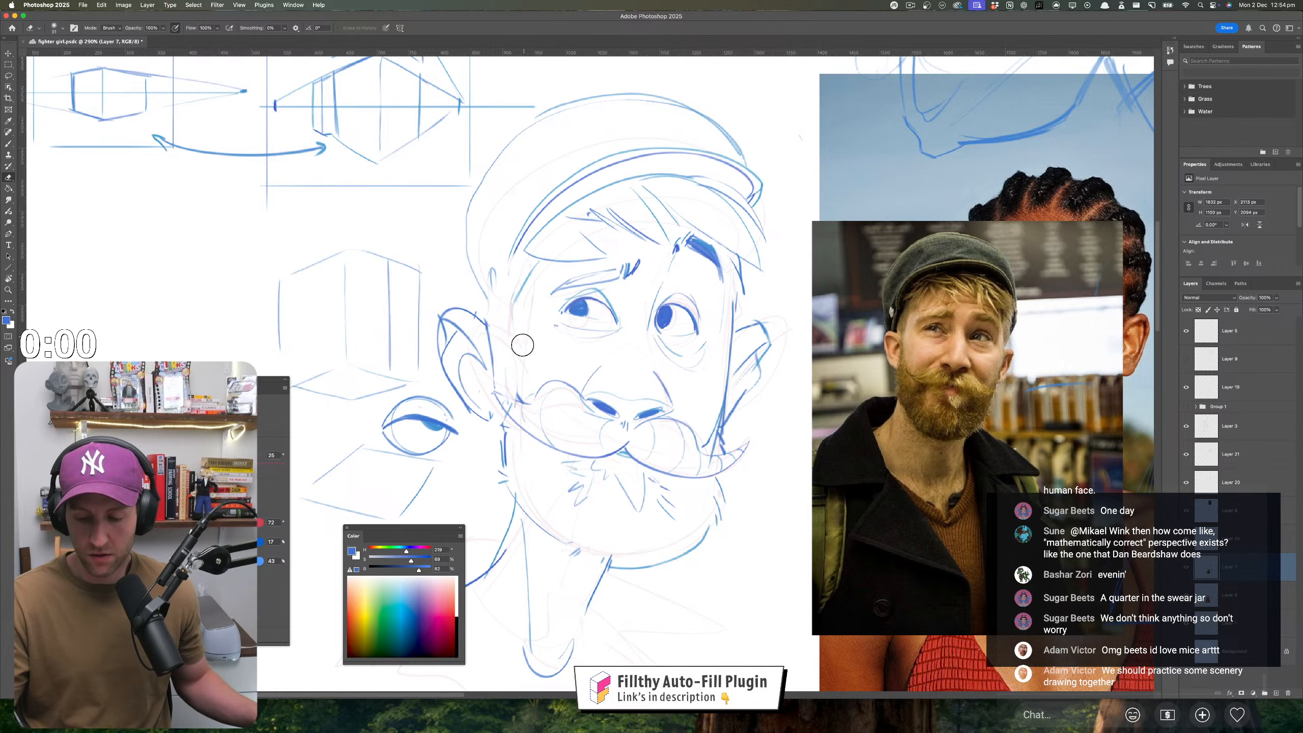
- Redraw the near sideburn with short hair strokes and continue them as jagged tufts down the jaw
key("b")
scroll(517, 285, "up", 3)
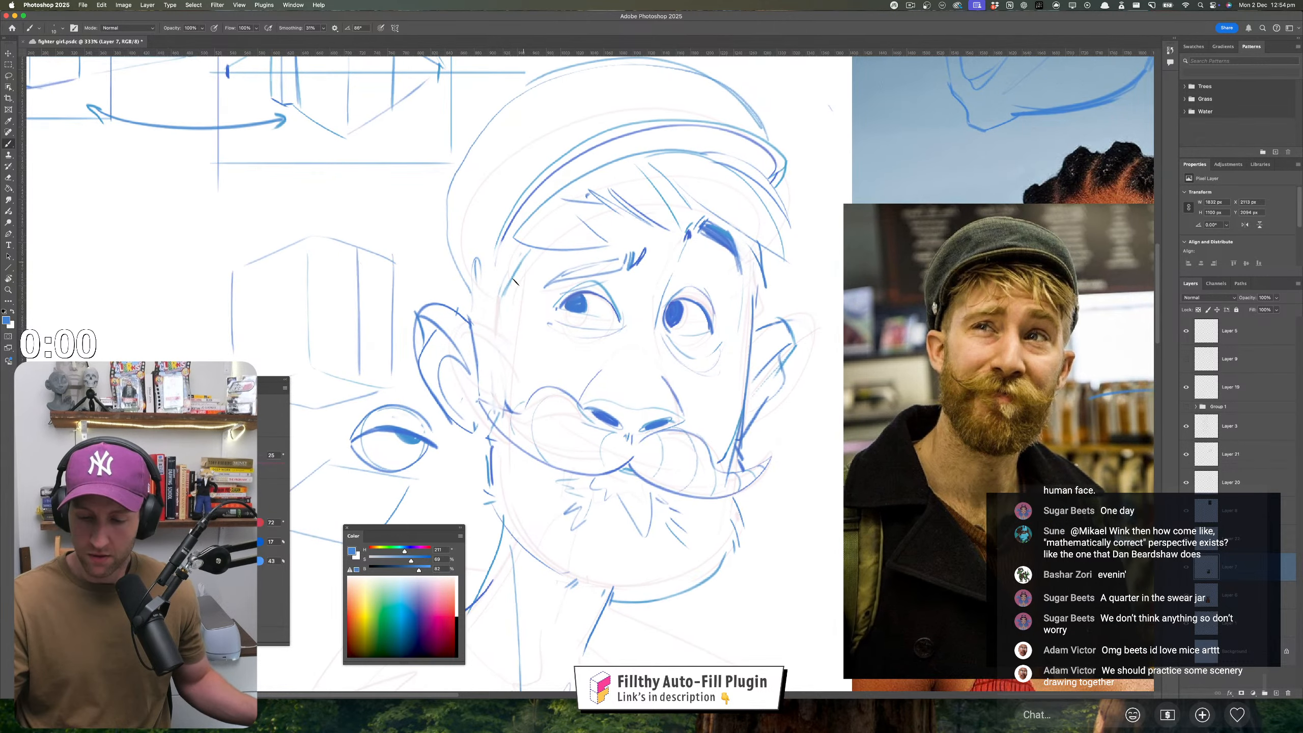
left_click_drag(505, 297, 493, 380)
mouse_move(482, 319)
left_mouse_down()
mouse_move(479, 373)
mouse_move(468, 354)
left_mouse_up()
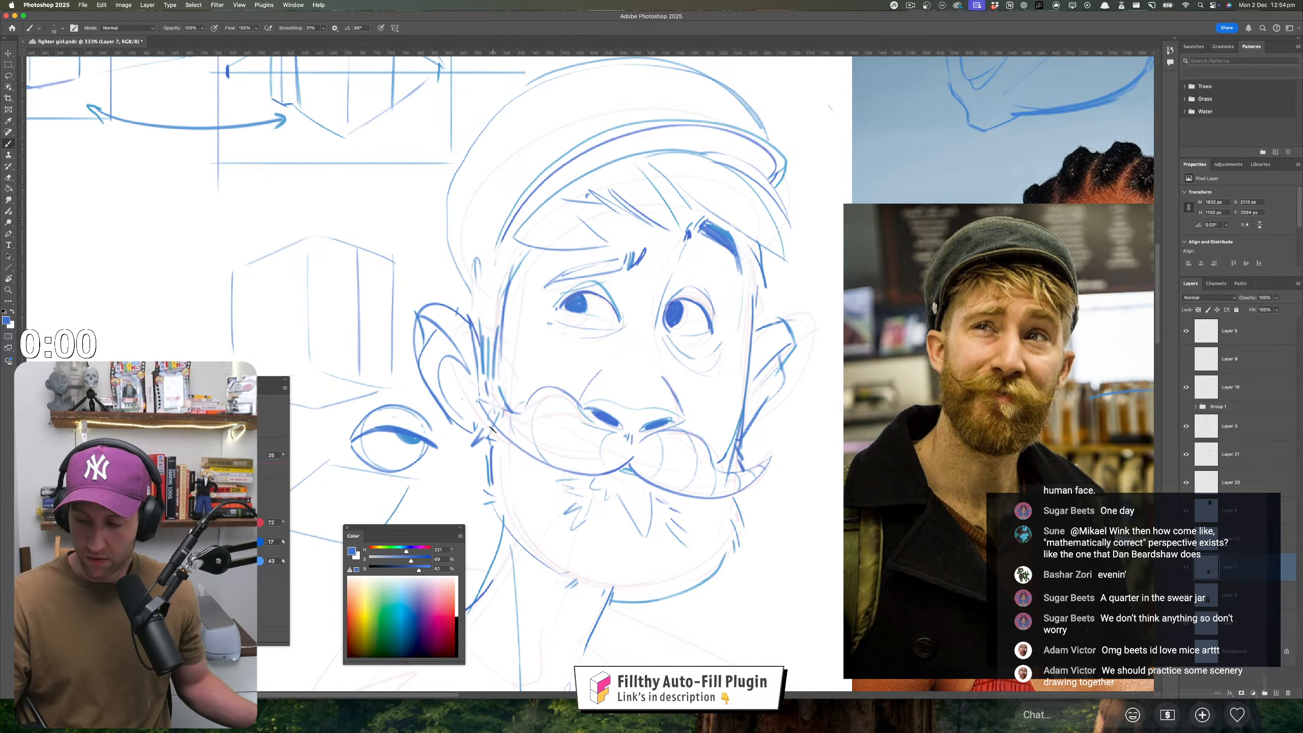
mouse_move(484, 518)
left_mouse_down()
mouse_move(410, 513)
mouse_move(621, 502)
mouse_move(615, 490)
left_mouse_up()
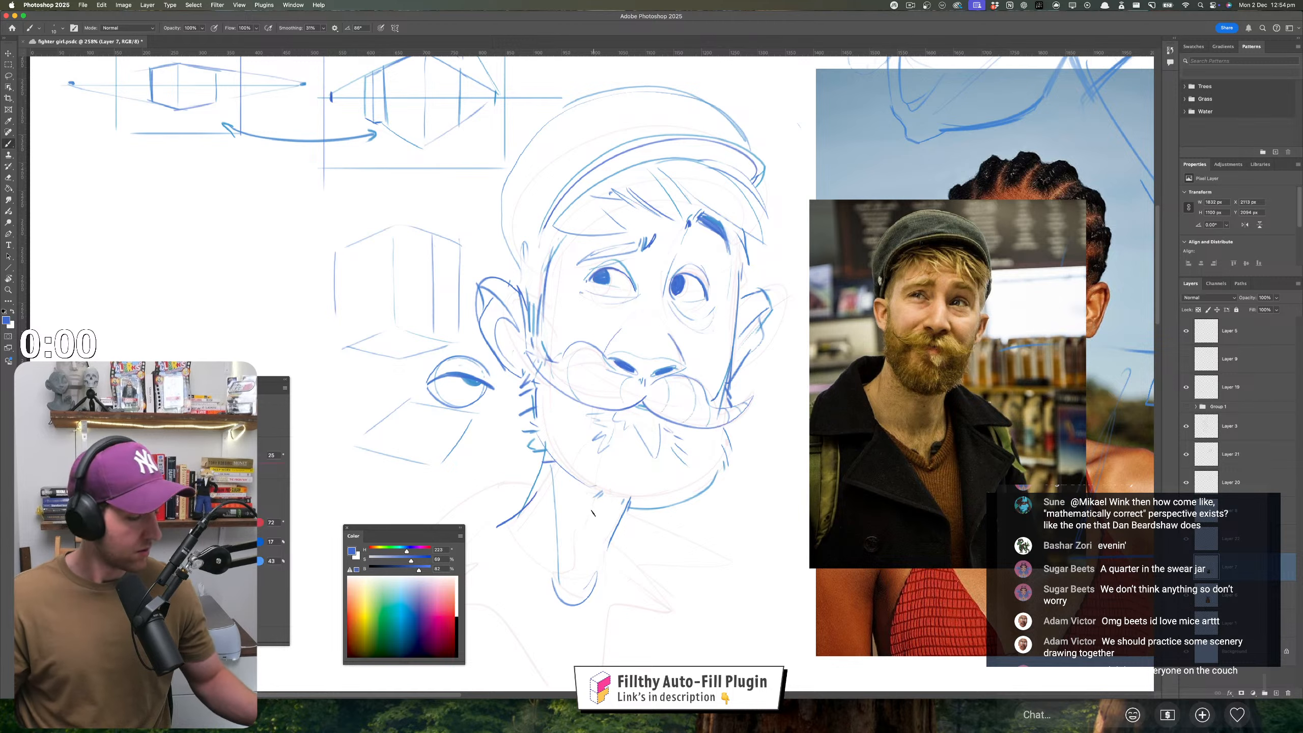
- Sketch the sweater's curved neckline around the base of the neck
left_click_drag(596, 550, 611, 528)
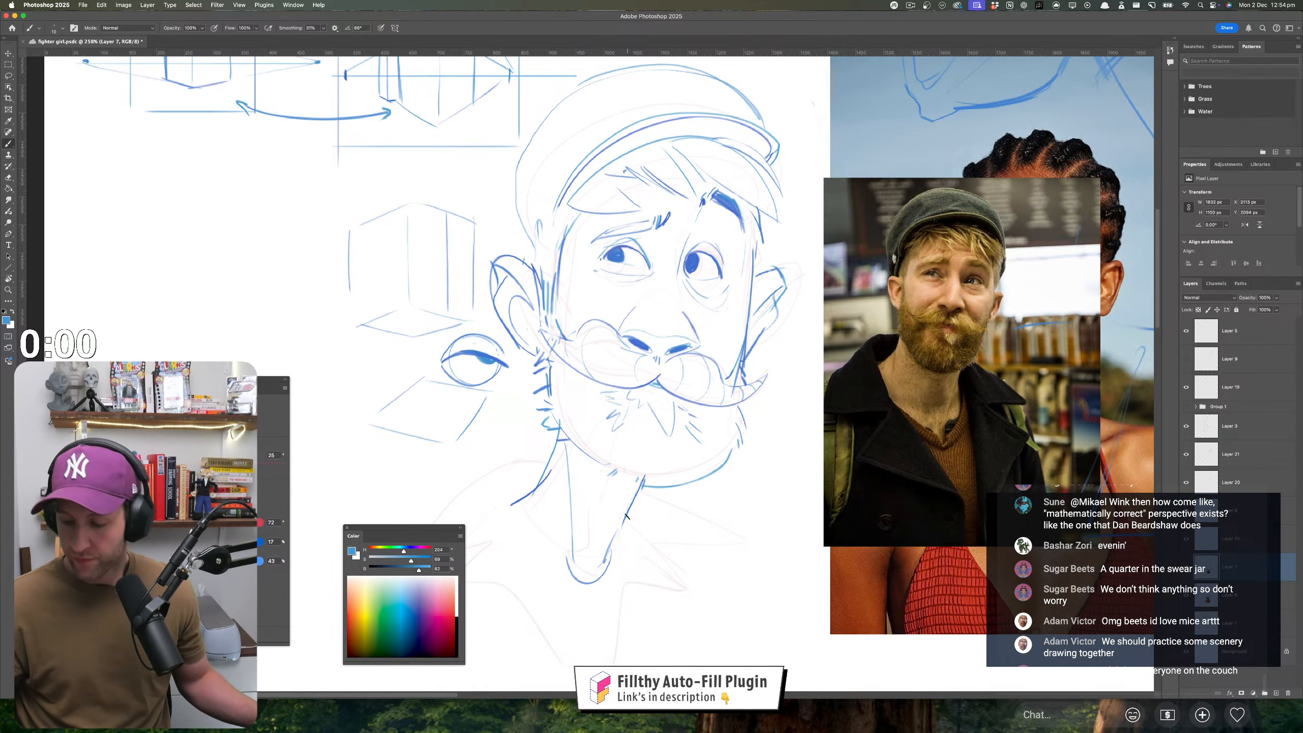
mouse_move(631, 550)
left_mouse_down()
mouse_move(614, 603)
mouse_move(571, 619)
left_mouse_up()
mouse_move(518, 521)
left_mouse_down()
mouse_move(544, 588)
mouse_move(622, 562)
mouse_move(651, 569)
left_mouse_up()
left_click_drag(664, 541, 635, 407)
- Thicken and fill in the near eyebrow
left_click_drag(627, 227, 651, 229)
mouse_move(612, 287)
left_mouse_down()
mouse_move(589, 298)
mouse_move(646, 274)
mouse_move(576, 304)
left_mouse_up()
mouse_move(666, 434)
left_mouse_down()
mouse_move(631, 431)
mouse_move(708, 437)
left_mouse_up()
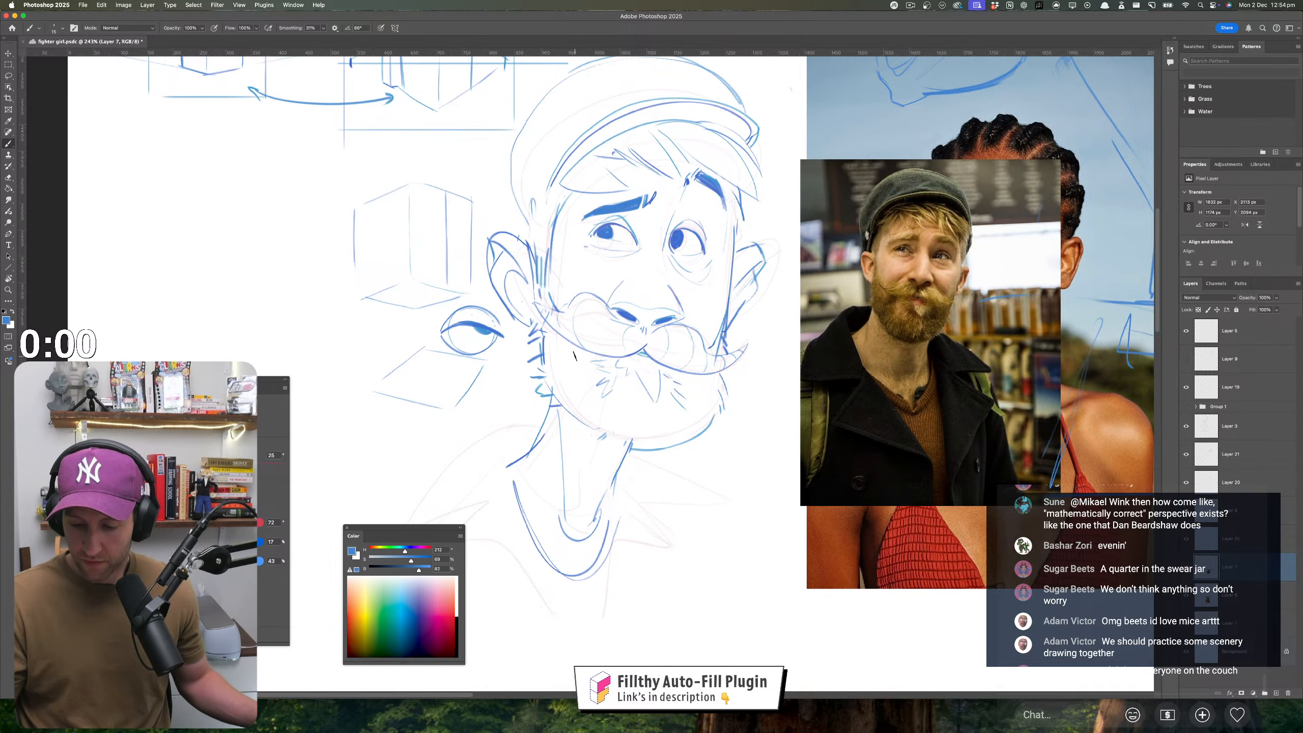
- Sketch jagged hair tufts in the beard below the moustache and short hatching strokes along its lower edge
mouse_move(582, 354)
left_mouse_down()
mouse_move(575, 385)
mouse_move(587, 346)
mouse_move(664, 390)
mouse_move(682, 377)
mouse_move(672, 365)
mouse_move(675, 403)
left_mouse_up()
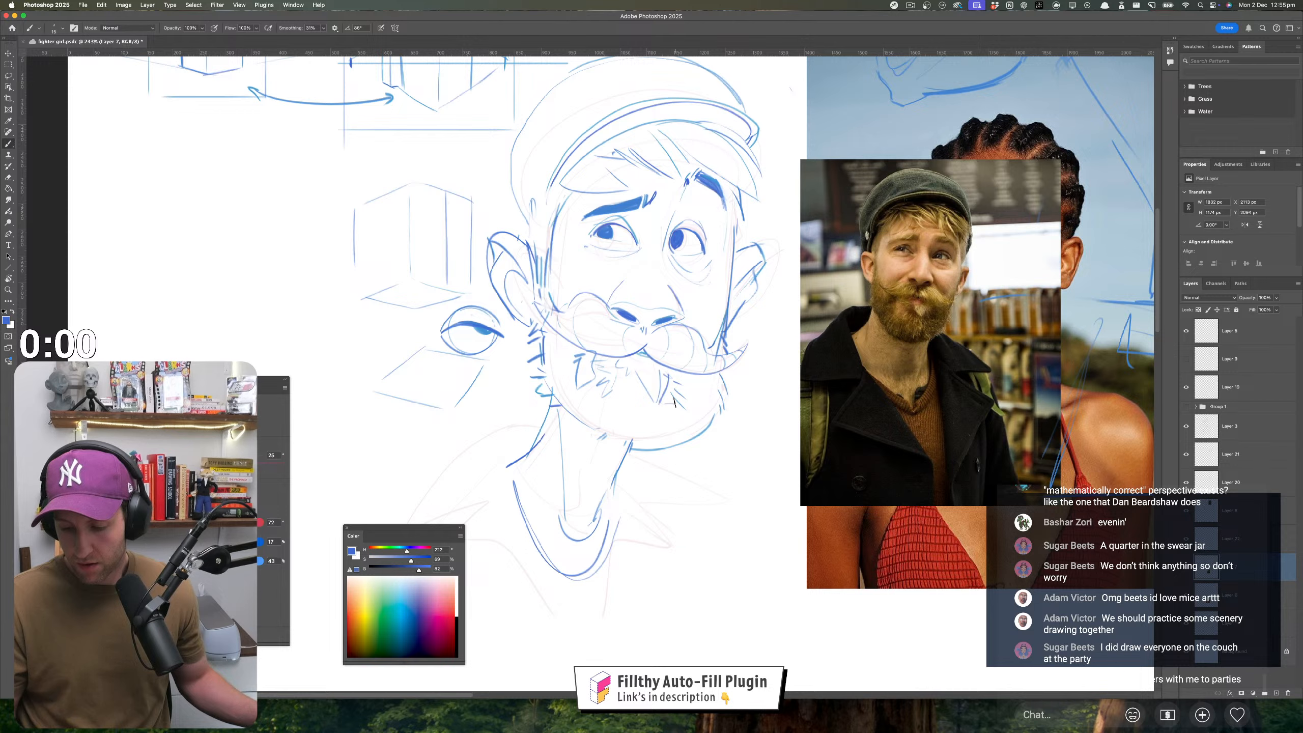
scroll(678, 372, "down", 3)
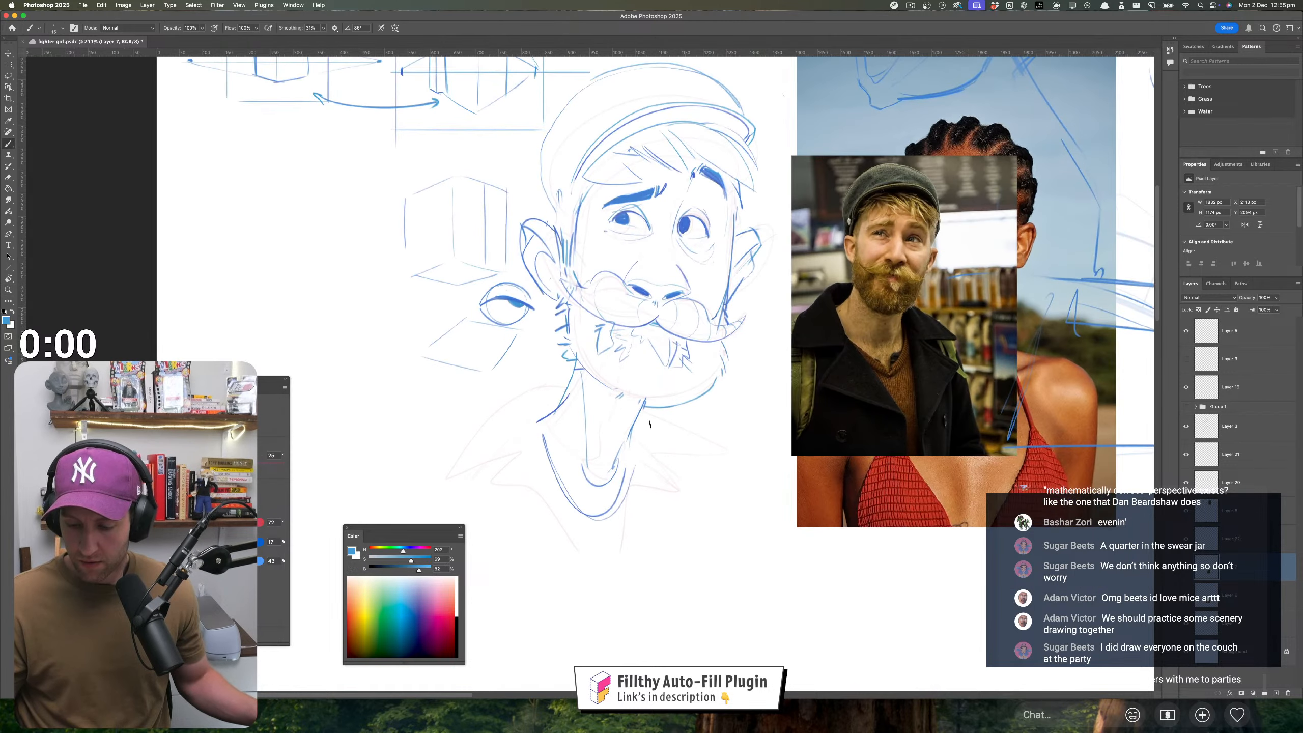
left_click_drag(588, 366, 581, 374)
left_click_drag(594, 373, 595, 390)
mouse_move(685, 444)
left_mouse_down()
mouse_move(390, 308)
mouse_move(410, 304)
left_mouse_up()
- Lasso the lower outline of the beard, move it slightly down to lengthen the chin, and deselect it
key("l")
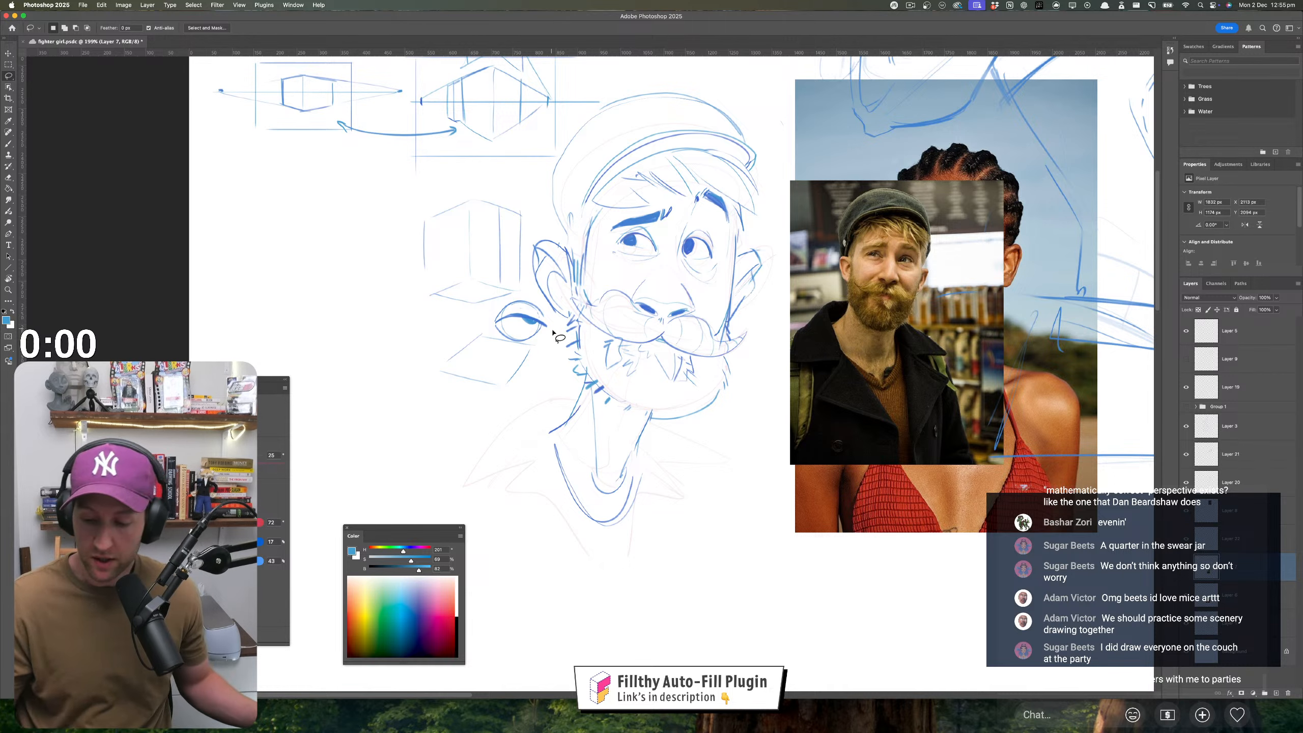
mouse_move(559, 328)
left_mouse_down()
mouse_move(613, 379)
mouse_move(700, 398)
mouse_move(742, 361)
mouse_move(661, 434)
mouse_move(573, 372)
mouse_move(557, 325)
left_mouse_up()
key("super+z")
left_click_drag(626, 410, 623, 424)
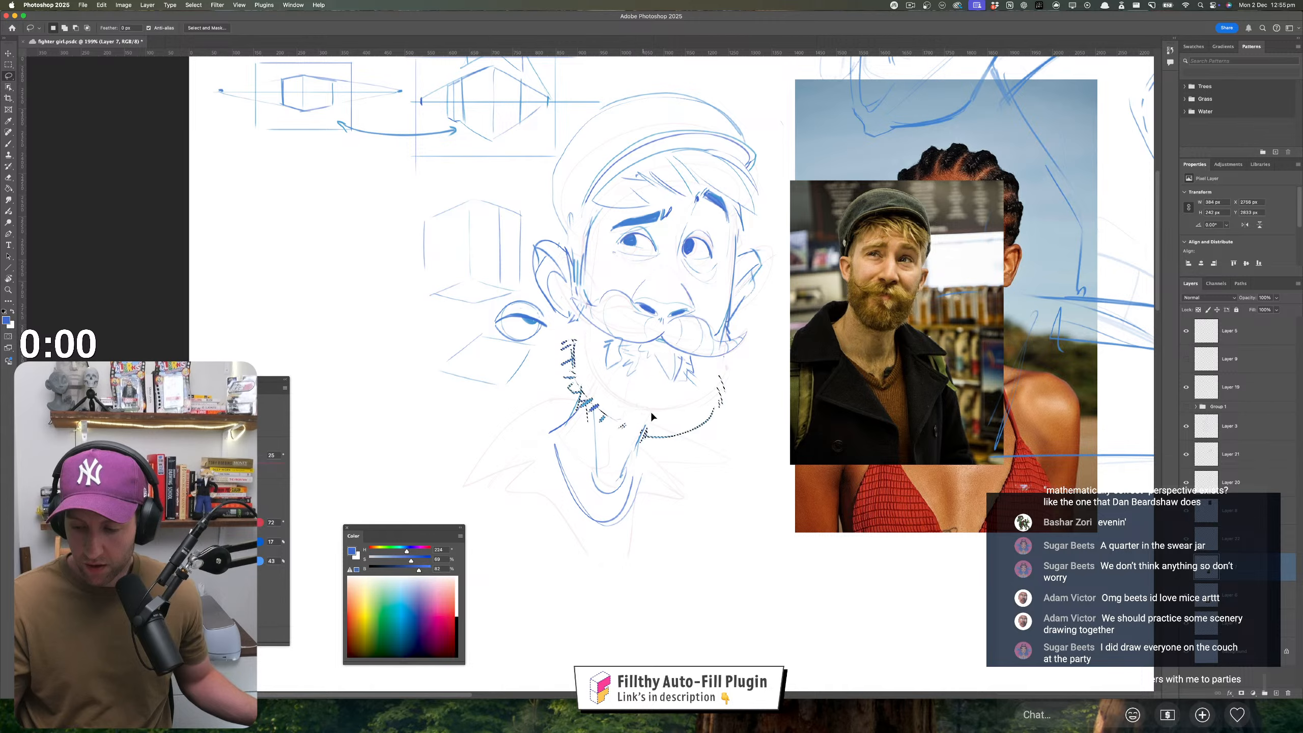
key("super+d")
- Add small hair tufts along both outer edges of the beard
key("z")
left_click(686, 463, "alt")
left_click(686, 463)
key("b")
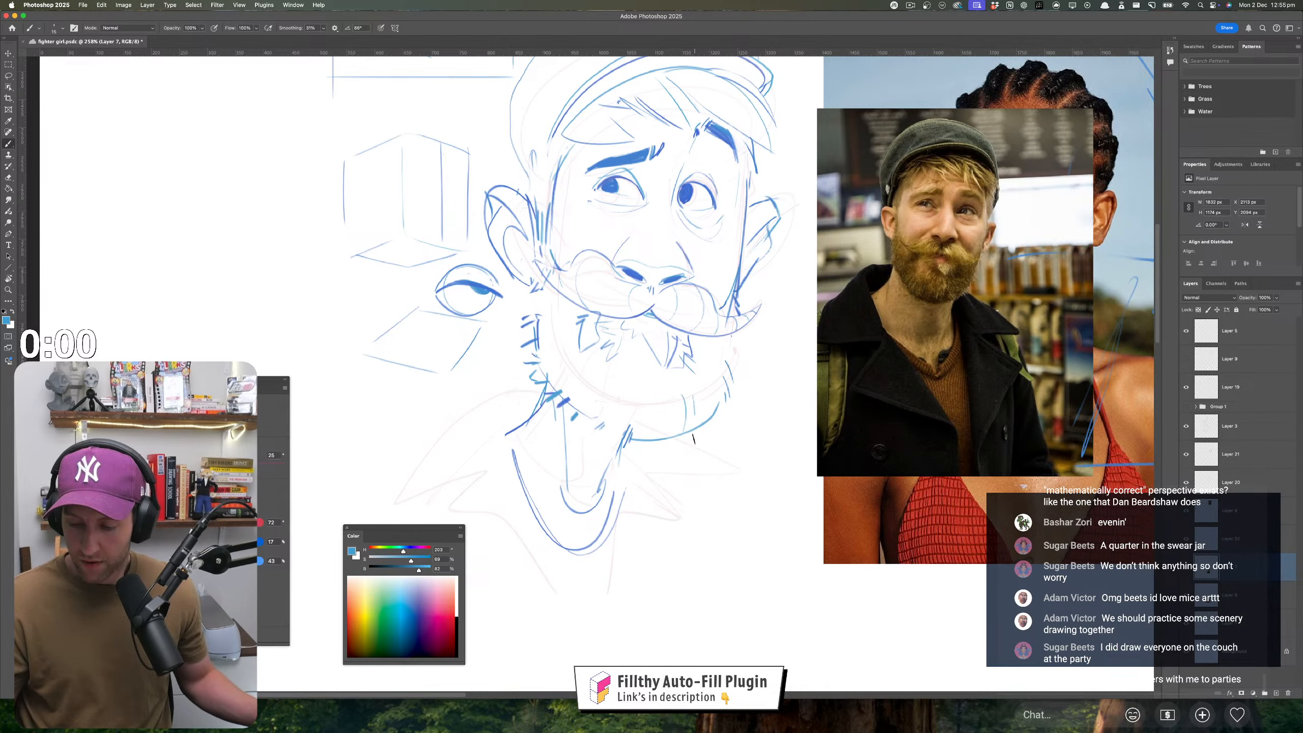
left_click_drag(728, 367, 731, 337)
left_click_drag(537, 287, 536, 304)
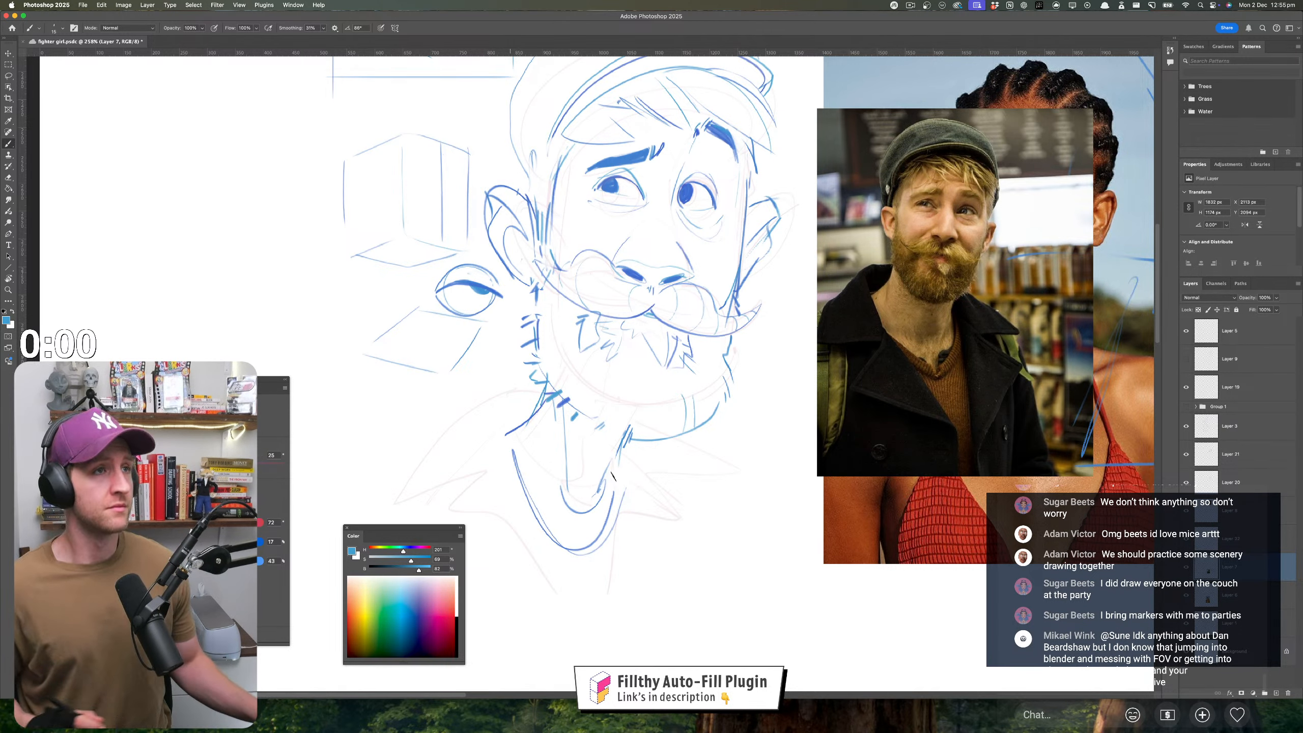
- Darken the far side of the neck and draw the pointed coat collar beside it
scroll(611, 476, "down", 3)
left_click_drag(608, 356, 615, 367)
key("z")
left_click_drag(634, 417, 615, 424)
key("b")
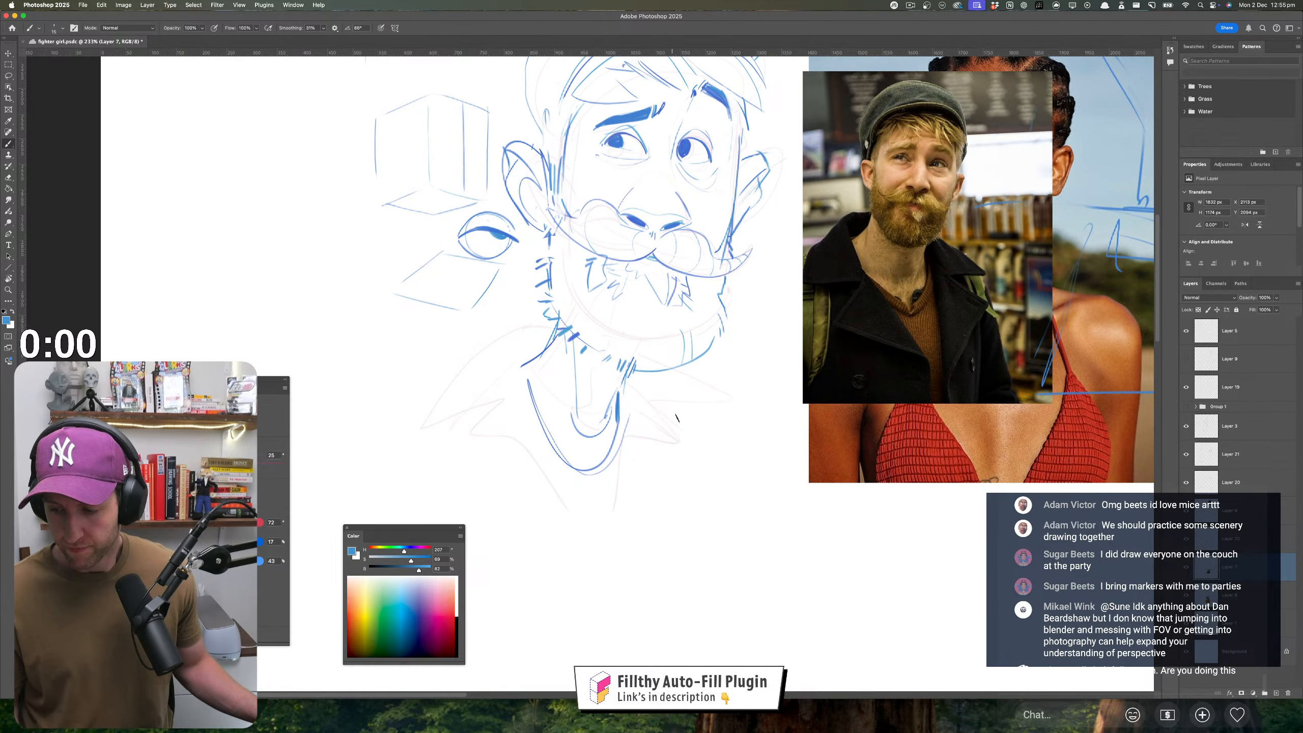
mouse_move(624, 377)
left_mouse_down()
mouse_move(714, 421)
mouse_move(638, 426)
mouse_move(710, 482)
left_mouse_up()
scroll(695, 462, "up", 3)
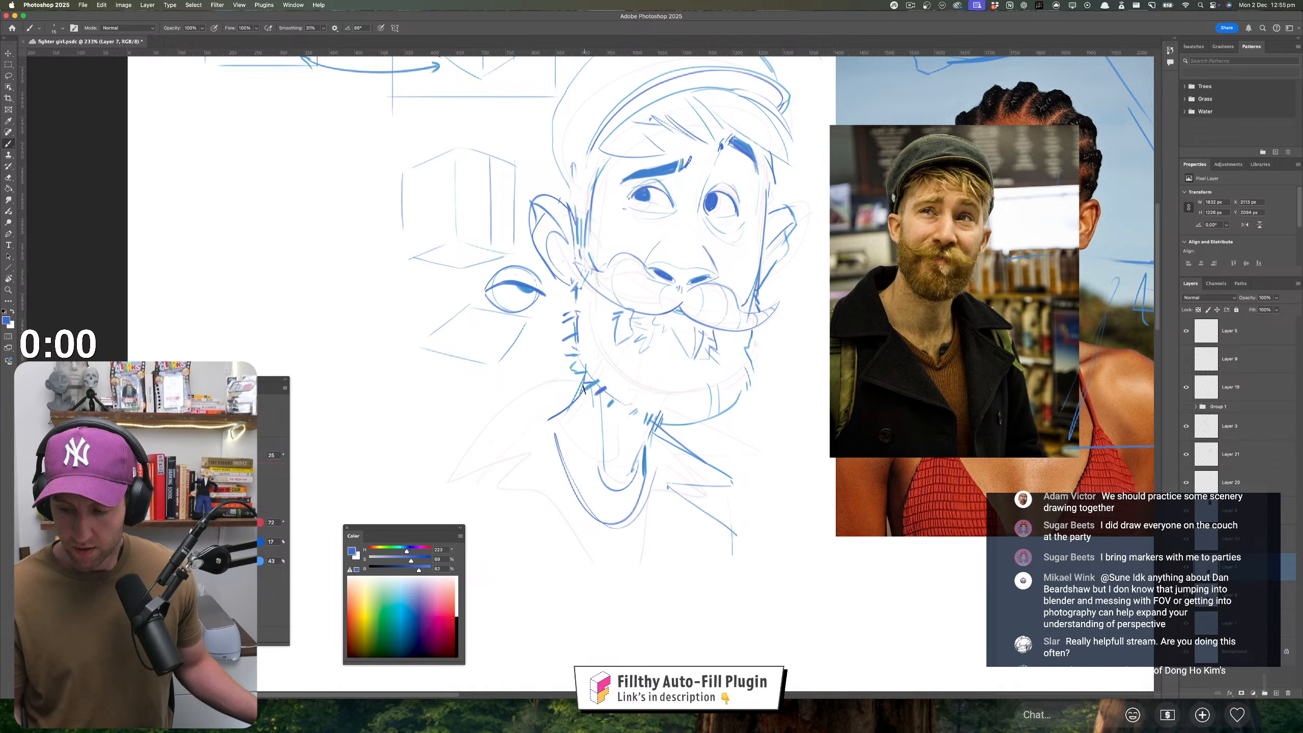
- Draw the raised coat collar on the near side of the neck, folding down to a point
mouse_move(578, 384)
left_mouse_down()
mouse_move(541, 378)
mouse_move(492, 422)
left_mouse_up()
scroll(492, 422, "down", 2)
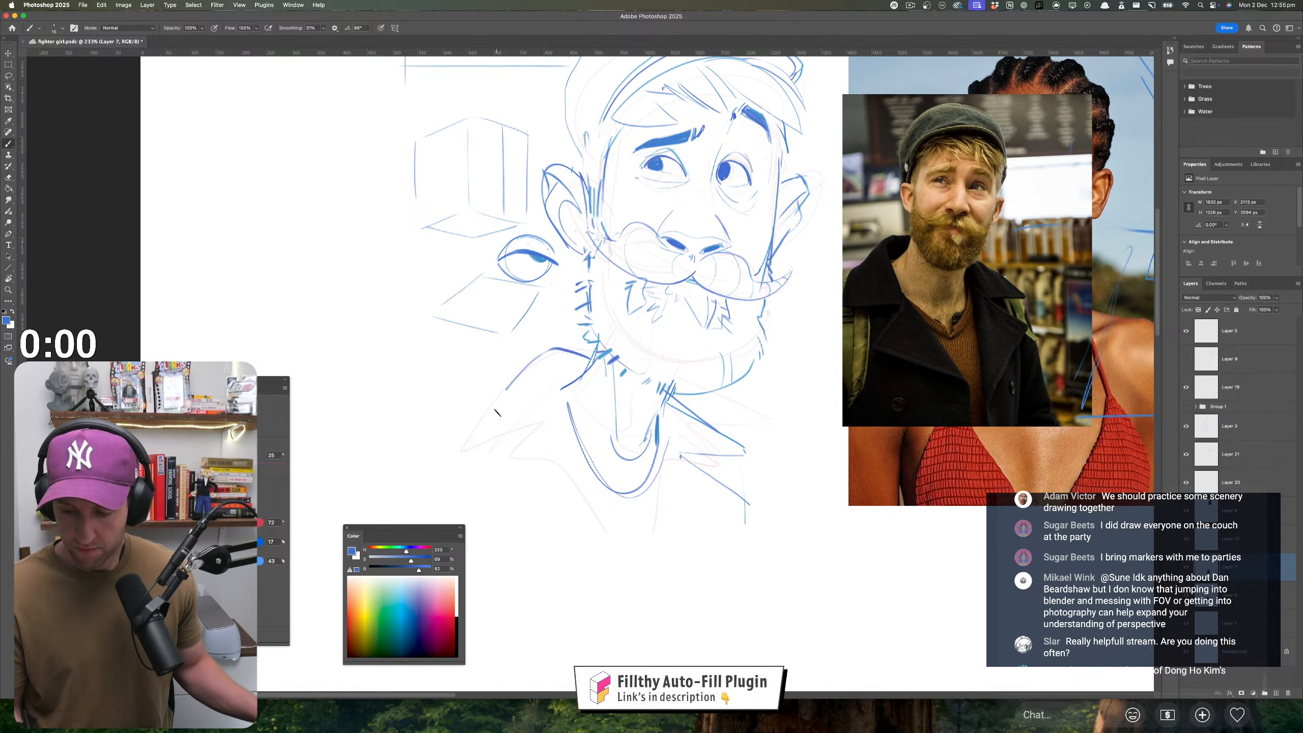
mouse_move(518, 376)
left_mouse_down()
mouse_move(479, 441)
mouse_move(487, 455)
mouse_move(531, 462)
mouse_move(551, 429)
mouse_move(543, 385)
left_mouse_up()
- Draw the coat's front opening down to a point and the pointed lapels on both sides of the chest
left_click_drag(577, 466, 633, 578)
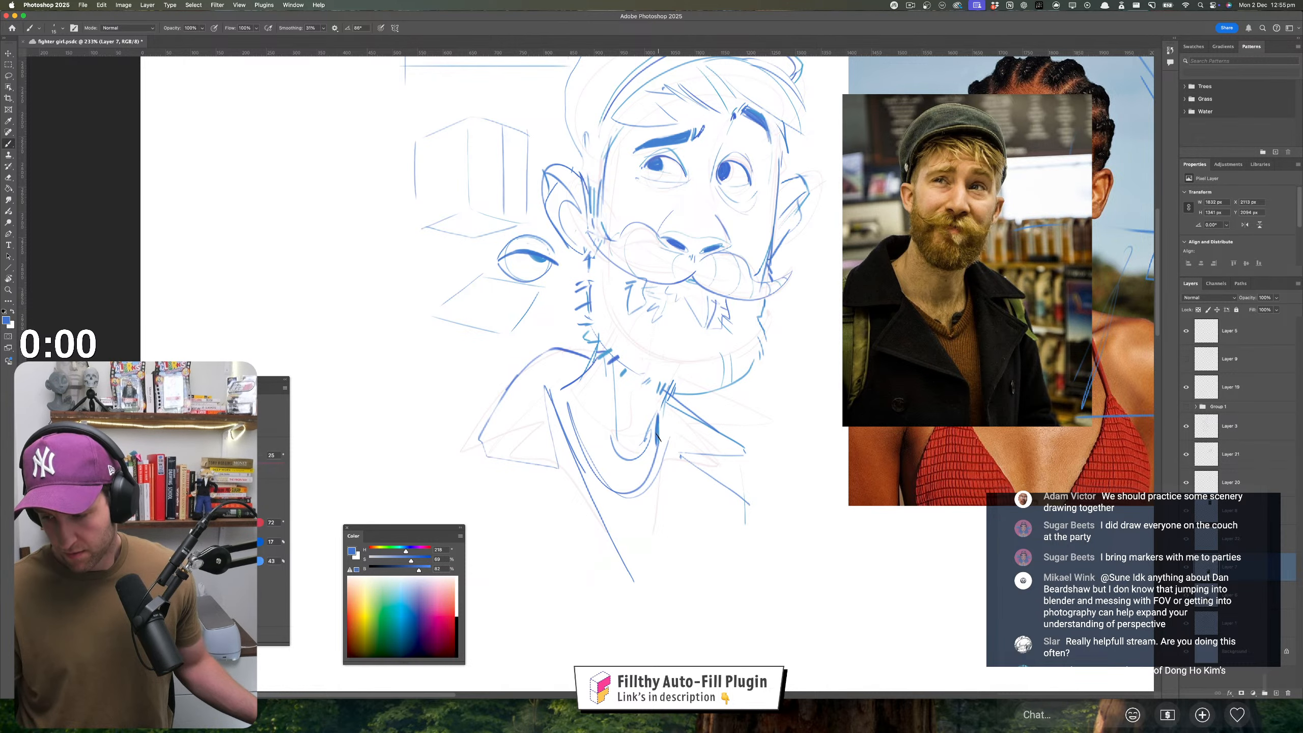
left_click_drag(656, 426, 644, 590)
scroll(726, 544, "up", 1)
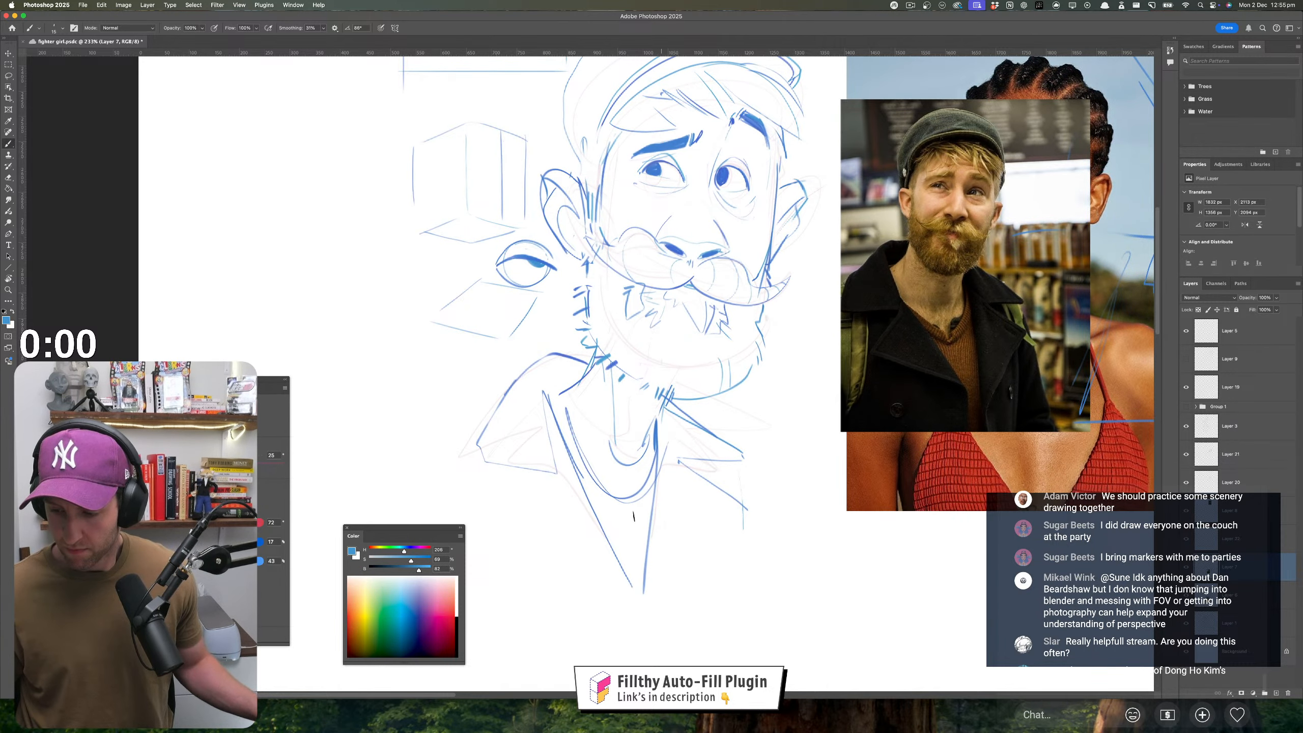
mouse_move(554, 468)
left_mouse_down()
mouse_move(521, 496)
mouse_move(628, 639)
mouse_move(632, 589)
left_mouse_up()
mouse_move(715, 560)
left_mouse_down()
mouse_move(706, 613)
mouse_move(711, 523)
mouse_move(732, 509)
mouse_move(652, 598)
left_mouse_up()
mouse_move(647, 527)
left_mouse_down()
mouse_move(688, 520)
mouse_move(628, 514)
left_mouse_up()
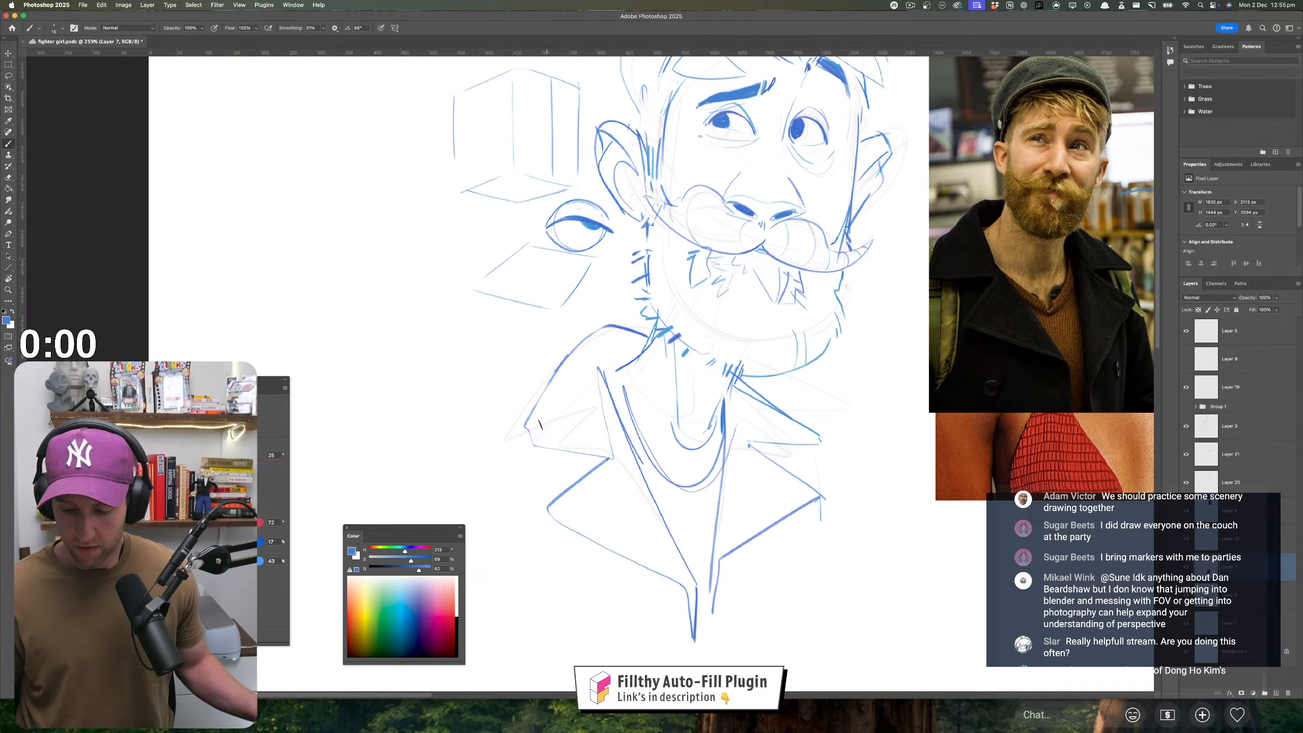
mouse_move(477, 454)
left_mouse_down()
mouse_move(531, 407)
mouse_move(586, 444)
mouse_move(588, 475)
mouse_move(563, 514)
left_mouse_up()
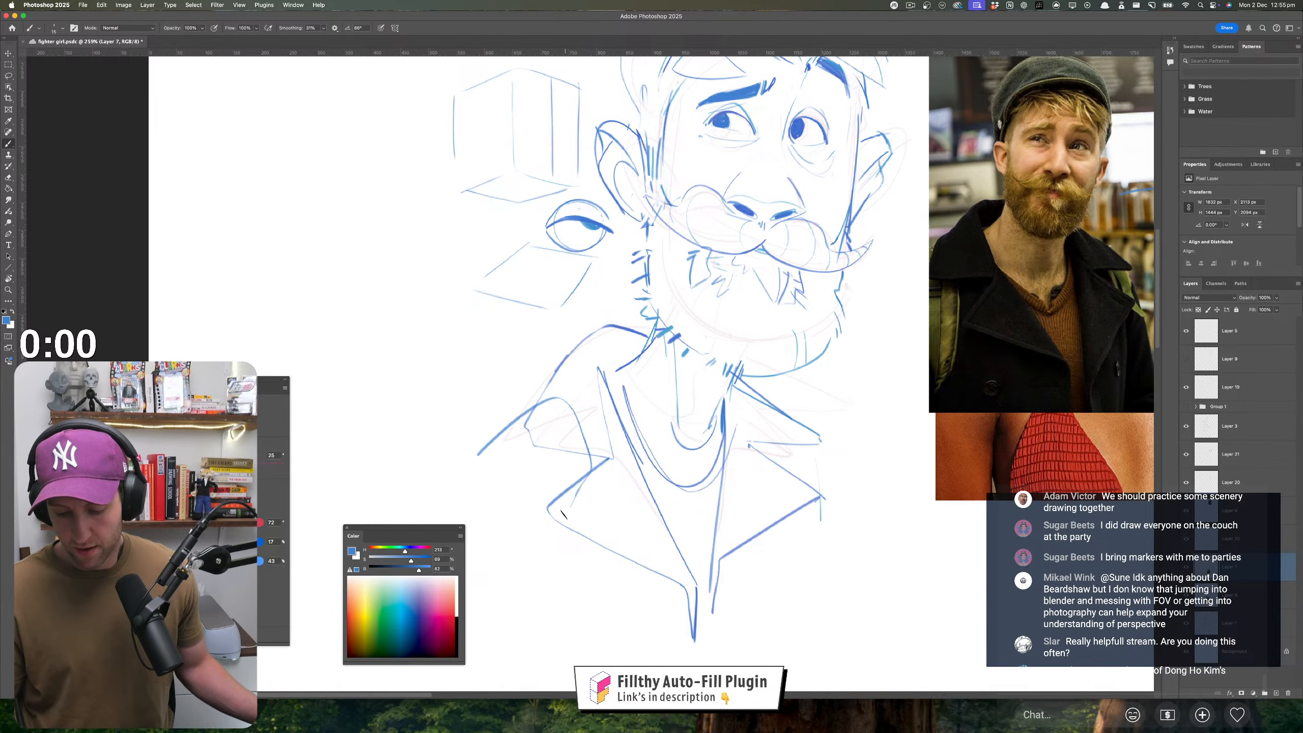
left_click_drag(482, 476, 533, 514)
mouse_move(479, 447)
left_mouse_down()
mouse_move(561, 390)
mouse_move(487, 410)
mouse_move(690, 507)
left_mouse_up()
key("z")
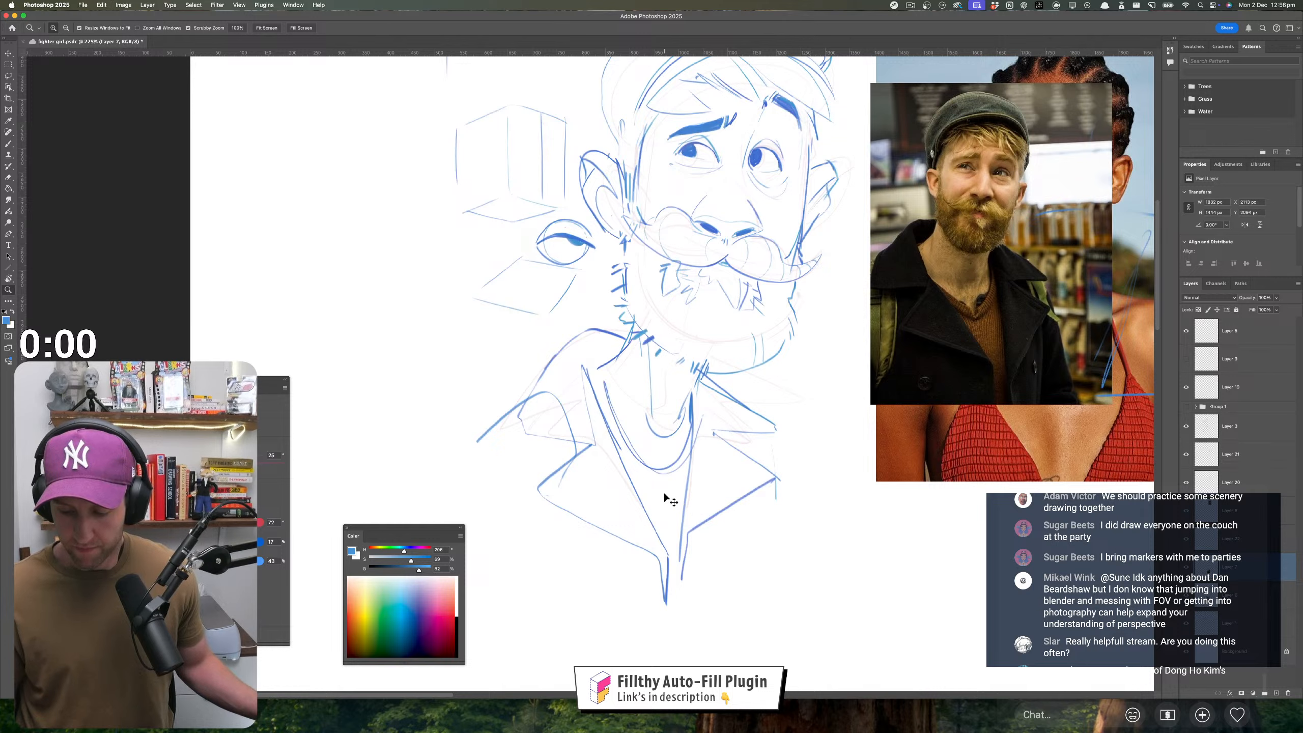
key("ctrl+z")
key("b")
left_click_drag(487, 454, 592, 425)
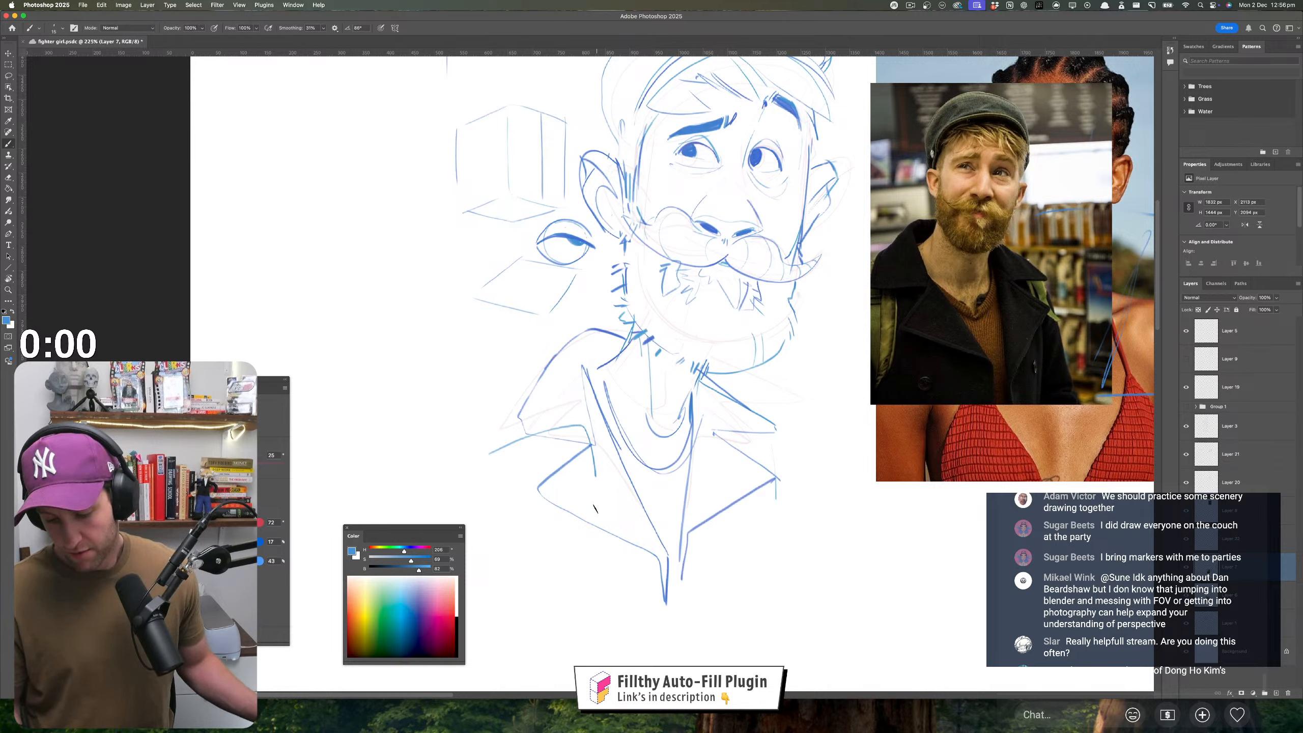
left_click_drag(595, 509, 596, 518)
key("ctrl+z")
mouse_move(513, 485)
left_mouse_down()
mouse_move(623, 514)
mouse_move(566, 533)
mouse_move(533, 473)
mouse_move(604, 441)
mouse_move(611, 514)
mouse_move(574, 536)
mouse_move(518, 513)
left_mouse_up()
key("ctrl+z")
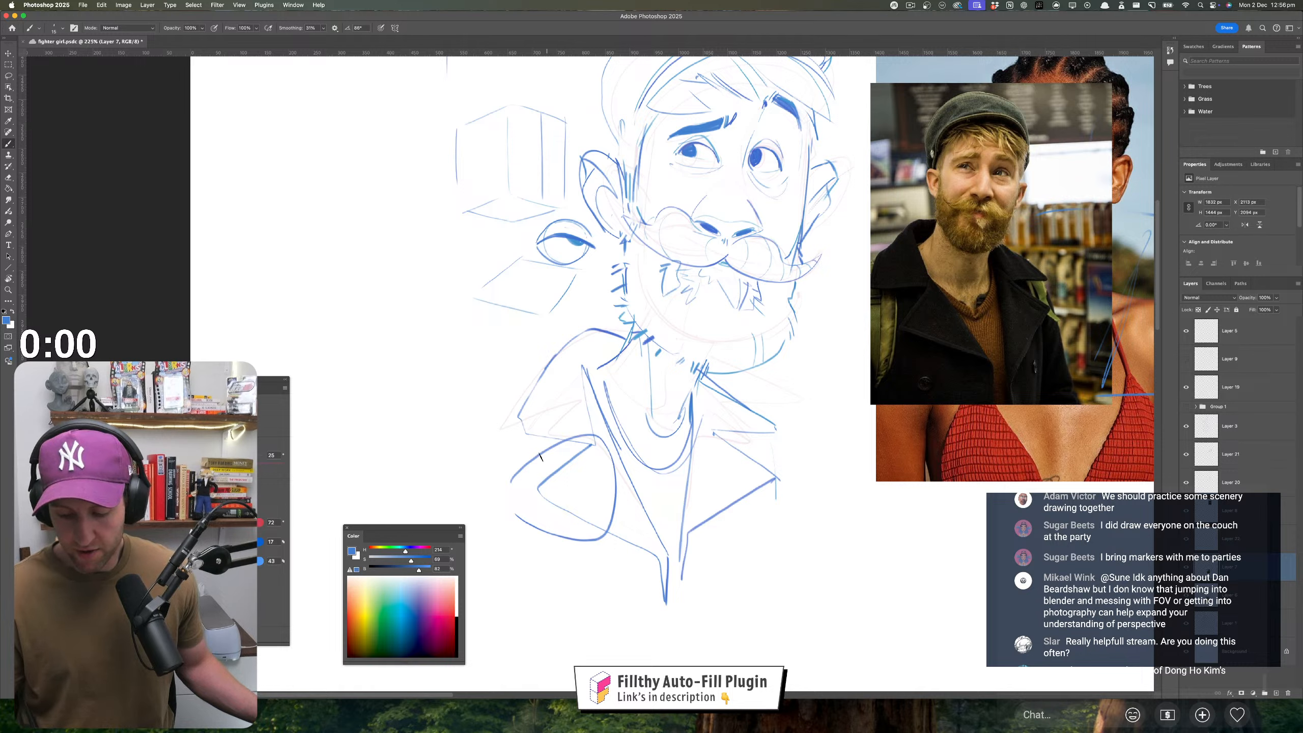
- Sketch the top of the raised hand over the near lapel, with the backpack strap and shoulder line above it
mouse_move(539, 455)
left_mouse_down()
mouse_move(605, 415)
mouse_move(624, 509)
left_mouse_up()
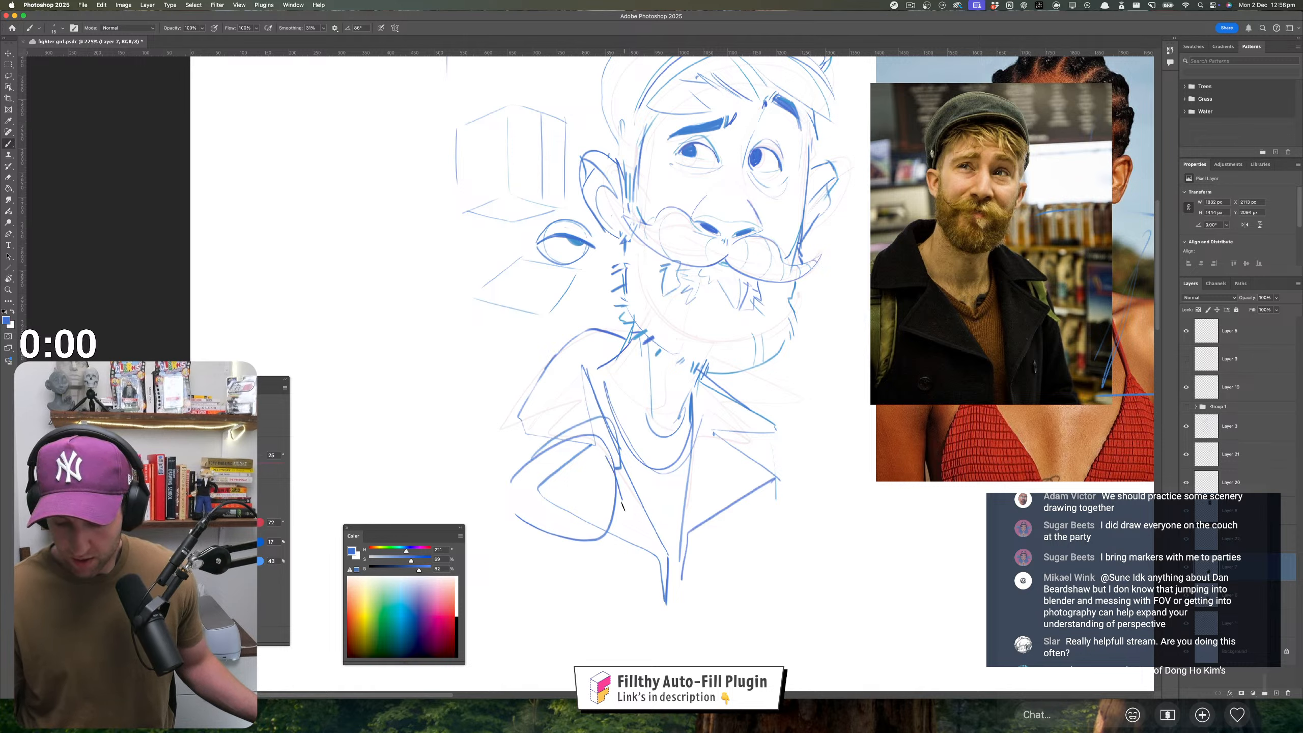
left_click(571, 418, "alt")
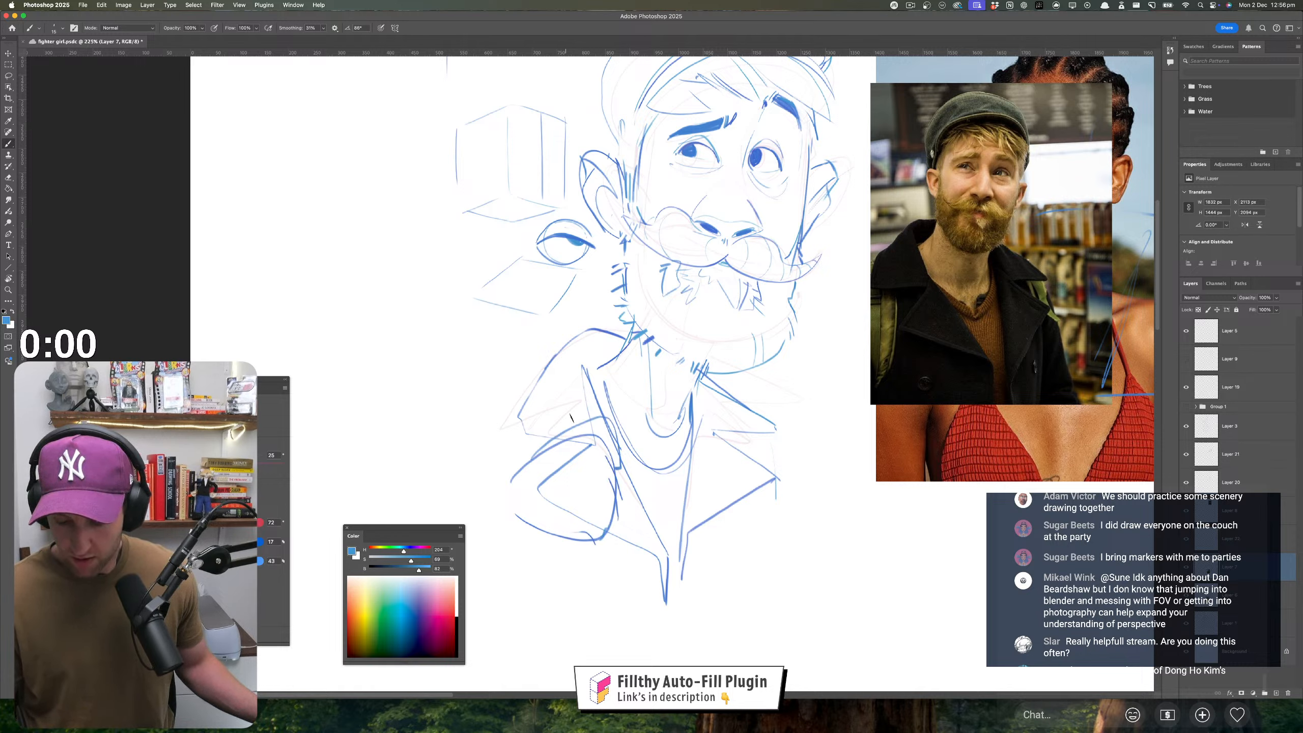
left_click_drag(561, 386, 516, 408)
left_click(568, 338, "alt")
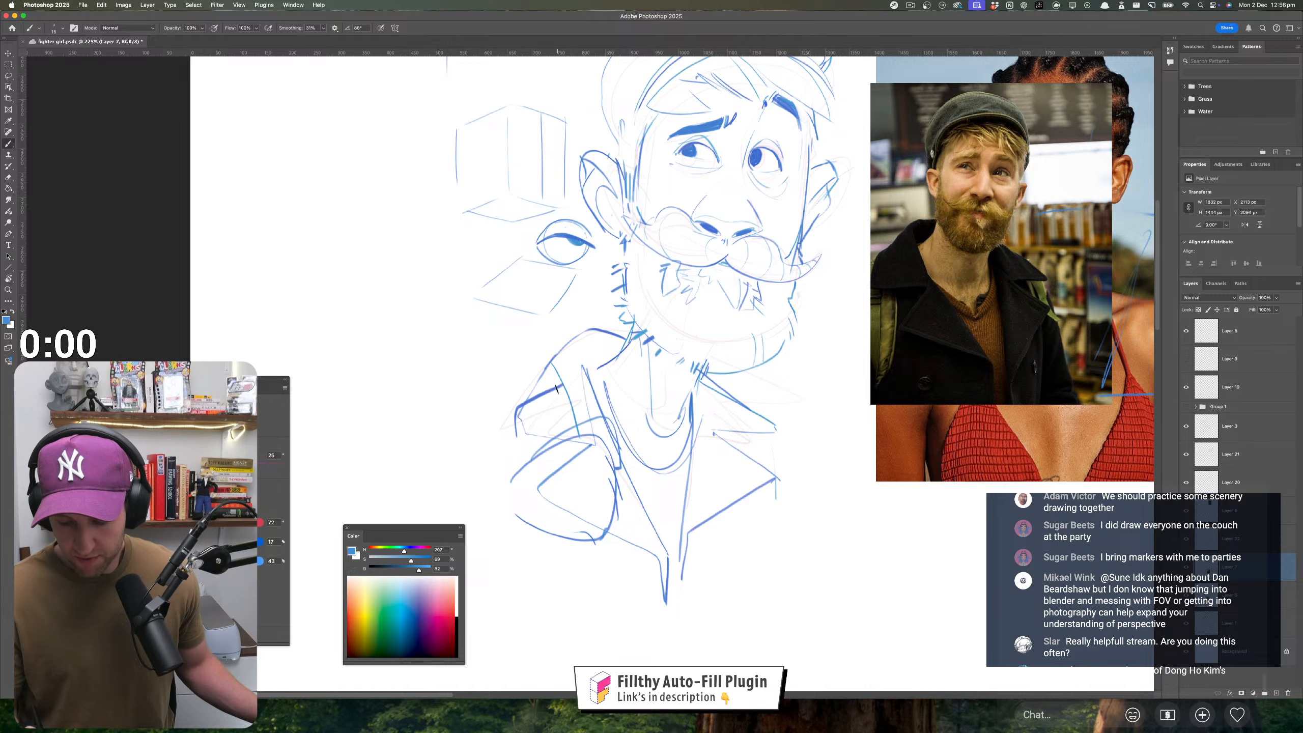
left_click_drag(568, 338, 555, 388)
- Flip the canvas view horizontally and refine the outline of the hand gripping the strap at the chest
key("z")
mouse_move(708, 541)
left_mouse_down()
mouse_move(641, 543)
mouse_move(692, 544)
left_mouse_up()
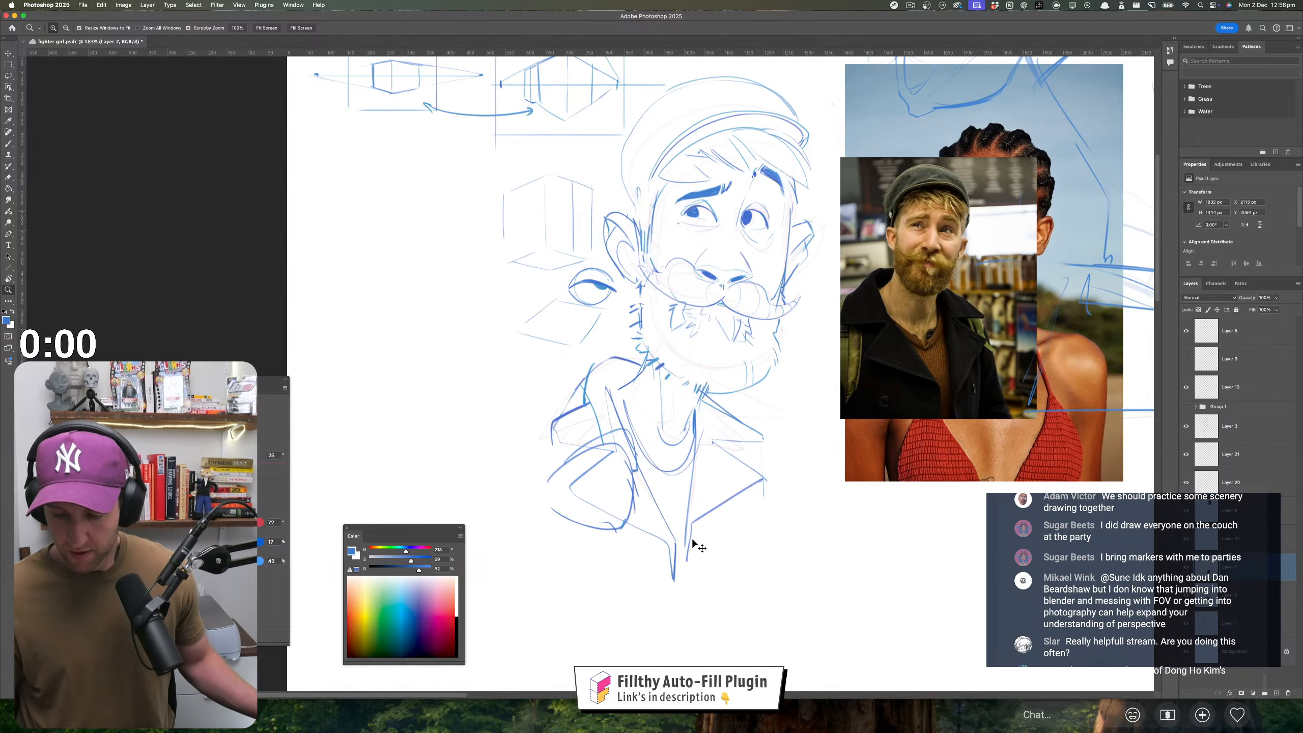
key("super+shift+h")
left_click_drag(601, 490, 677, 471)
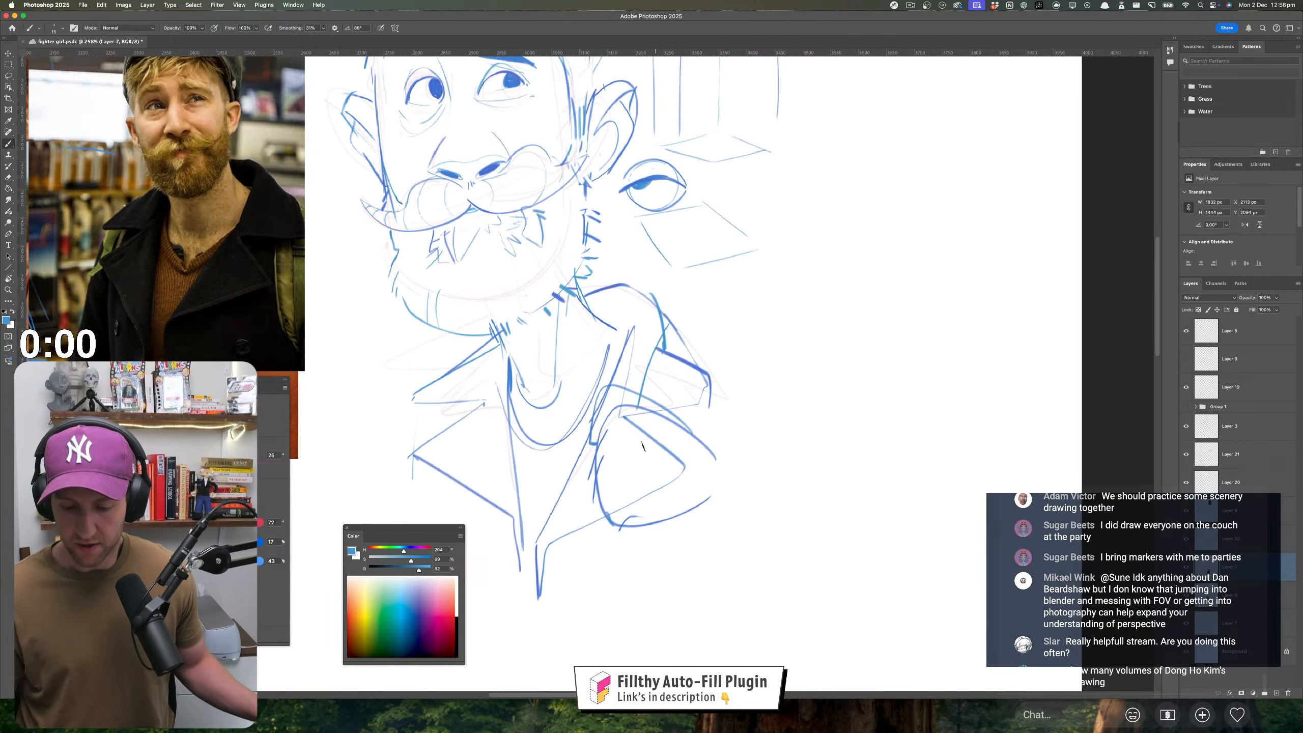
left_click(603, 457, "alt")
left_click_drag(618, 410, 648, 523)
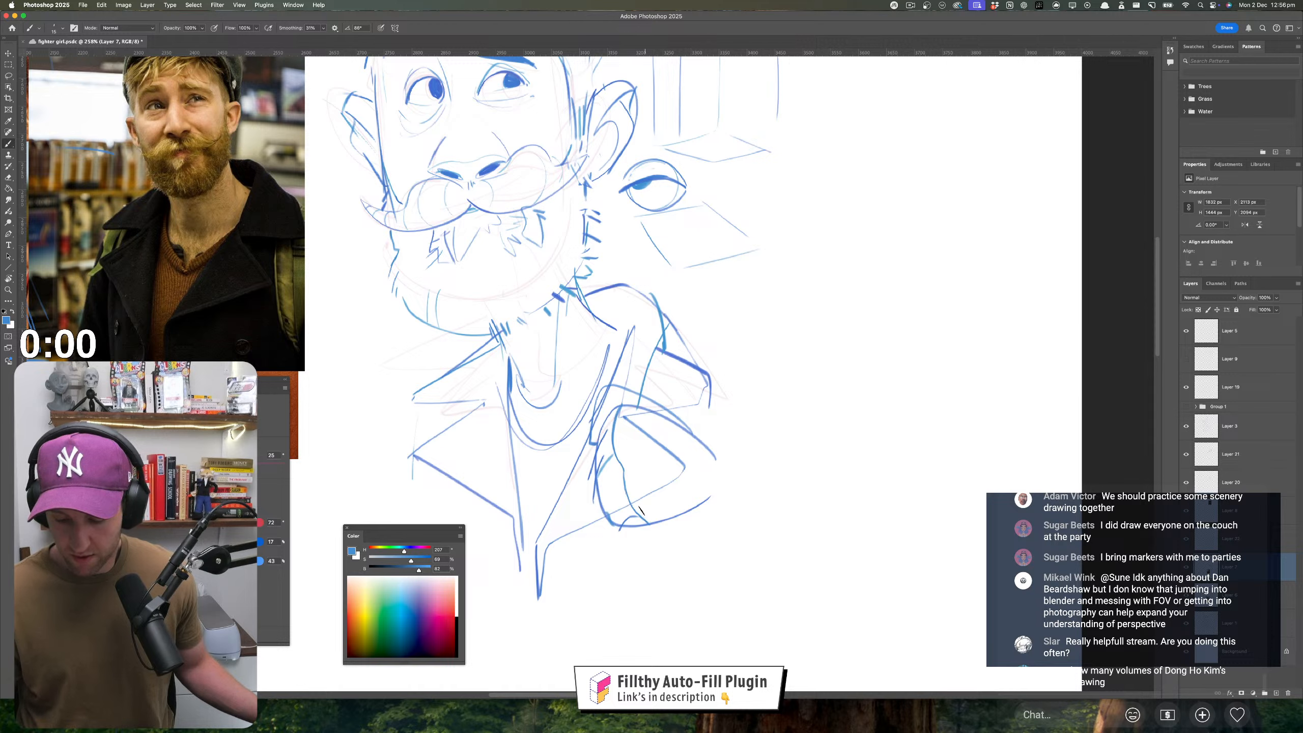
mouse_move(599, 450)
left_mouse_down()
mouse_move(596, 488)
mouse_move(618, 519)
mouse_move(684, 521)
mouse_move(624, 521)
mouse_move(698, 513)
left_mouse_up()
mouse_move(692, 426)
left_mouse_down()
mouse_move(724, 491)
mouse_move(702, 588)
left_mouse_up()
key("super+z")
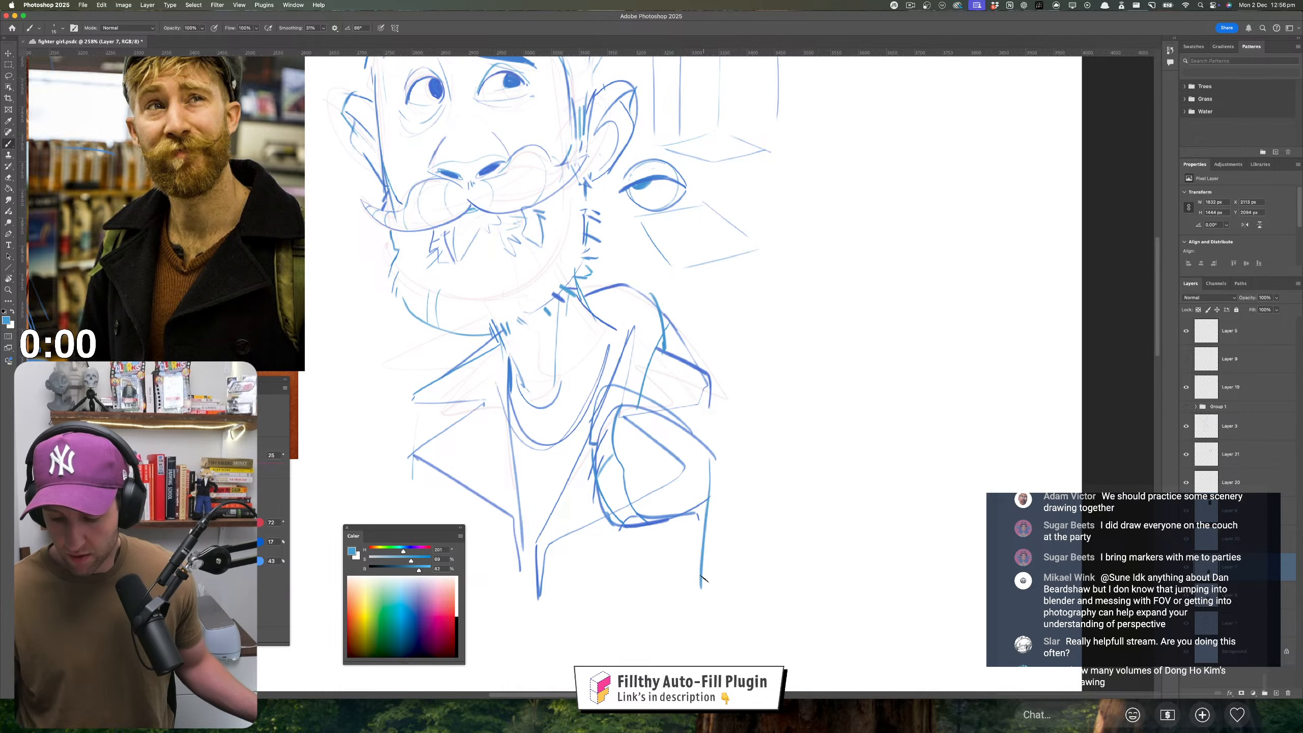
key("super+z")
mouse_move(734, 499)
left_mouse_down()
mouse_move(713, 499)
mouse_move(699, 479)
mouse_move(726, 472)
mouse_move(770, 529)
mouse_move(716, 550)
mouse_move(764, 524)
mouse_move(692, 528)
mouse_move(754, 560)
left_mouse_up()
key("super+z")
- Draw the bent arm from the shoulder down to a rounded elbow and back up to the gripping hand
mouse_move(723, 437)
left_mouse_down()
mouse_move(750, 529)
mouse_move(769, 546)
left_mouse_up()
mouse_move(714, 401)
left_mouse_down()
mouse_move(759, 504)
mouse_move(724, 590)
left_mouse_up()
mouse_move(792, 531)
left_mouse_down()
mouse_move(768, 515)
mouse_move(800, 510)
left_mouse_up()
left_click_drag(714, 504, 728, 503)
- Block in the lower coat front below the lapels and the rounded arm on the far side
key("b")
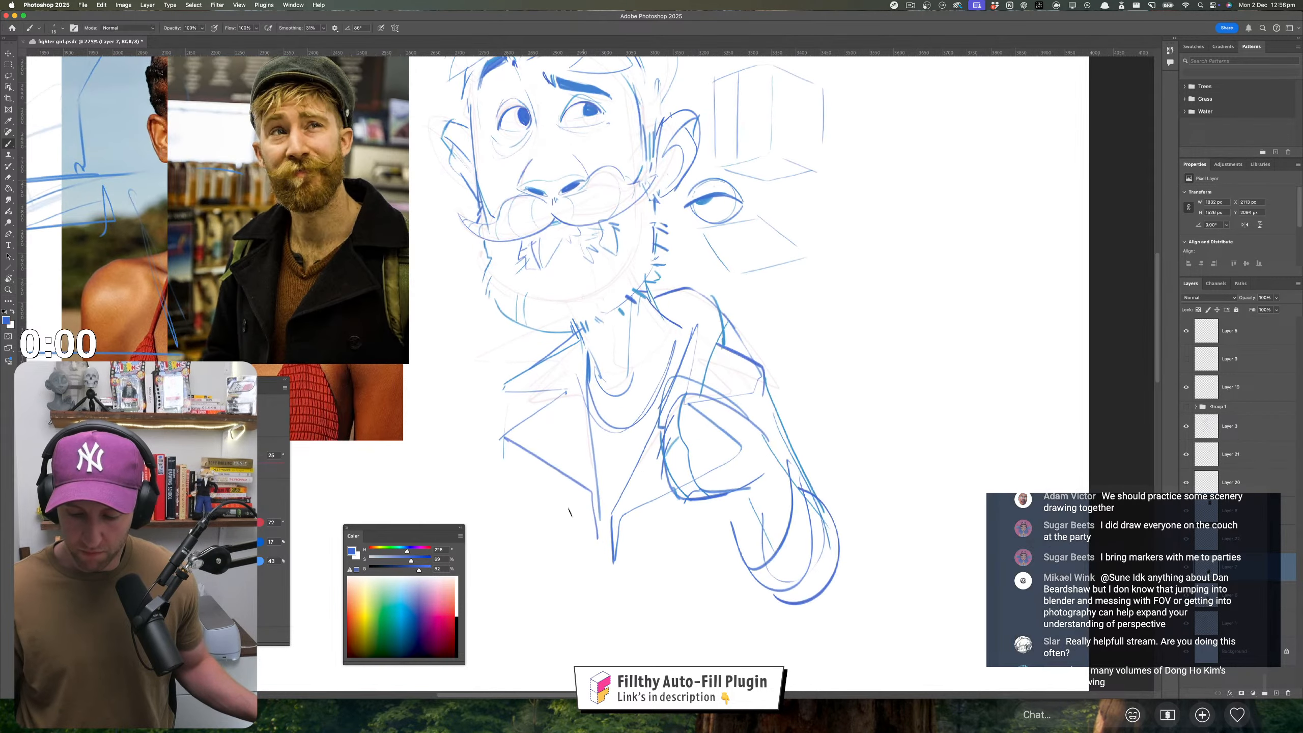
mouse_move(610, 524)
left_mouse_down()
mouse_move(672, 524)
mouse_move(606, 585)
mouse_move(602, 485)
mouse_move(628, 471)
left_mouse_up()
mouse_move(652, 516)
left_mouse_down()
mouse_move(682, 569)
mouse_move(651, 566)
mouse_move(590, 512)
mouse_move(615, 586)
left_mouse_up()
mouse_move(576, 513)
left_mouse_down()
mouse_move(523, 535)
mouse_move(595, 584)
left_mouse_up()
key("z")
left_click_drag(722, 555, 662, 544)
left_click_drag(692, 471, 682, 433)
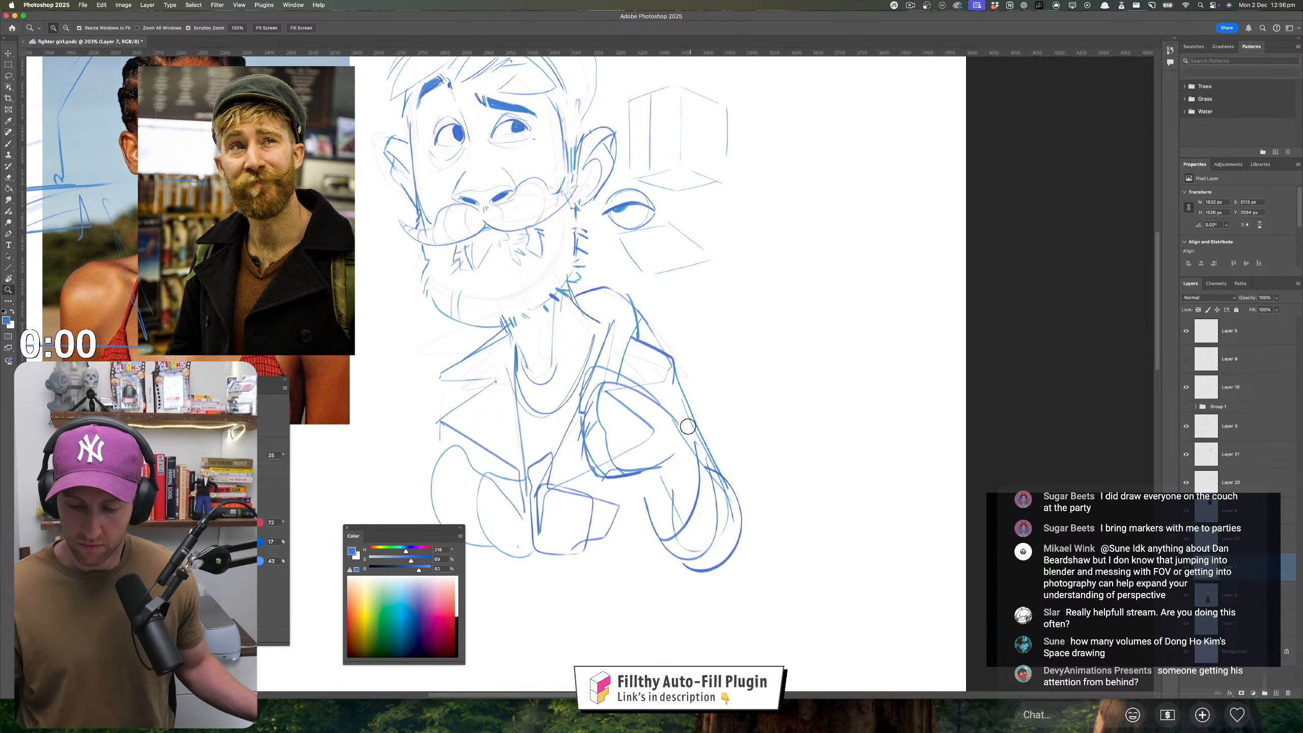
- Lasso the hand at the chest, adjust it with Free Transform, and deselect it
key("l")
mouse_move(603, 380)
left_mouse_down()
mouse_move(585, 379)
mouse_move(528, 285)
mouse_move(497, 357)
mouse_move(595, 354)
mouse_move(594, 293)
mouse_move(630, 322)
mouse_move(597, 313)
left_mouse_up()
key("alt+BackSpace")
key("super+z")
key("super+t")
key("Return")
key("super+d")
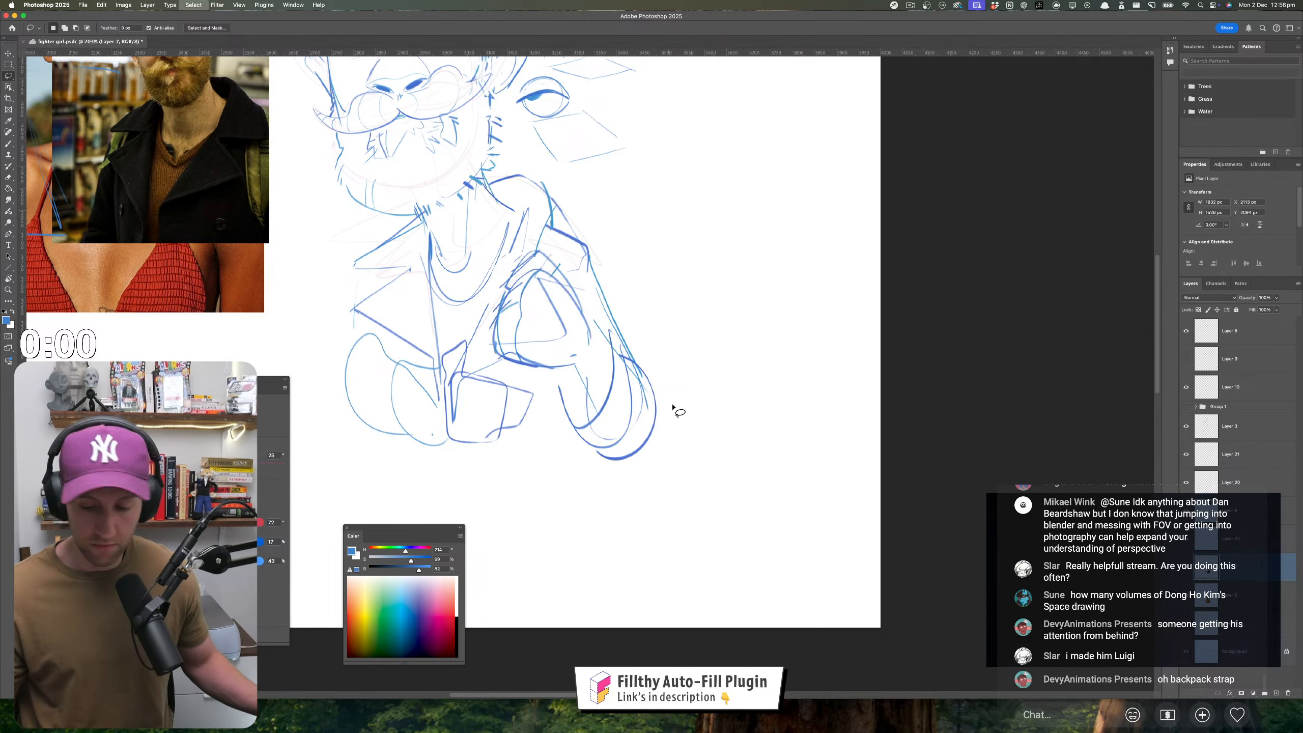
- Fade the collar, coat, hand and arm lines to a faint underdrawing with a large soft eraser
left_click_drag(686, 436, 682, 481)
left_click_drag(635, 408, 644, 416)
key("e")
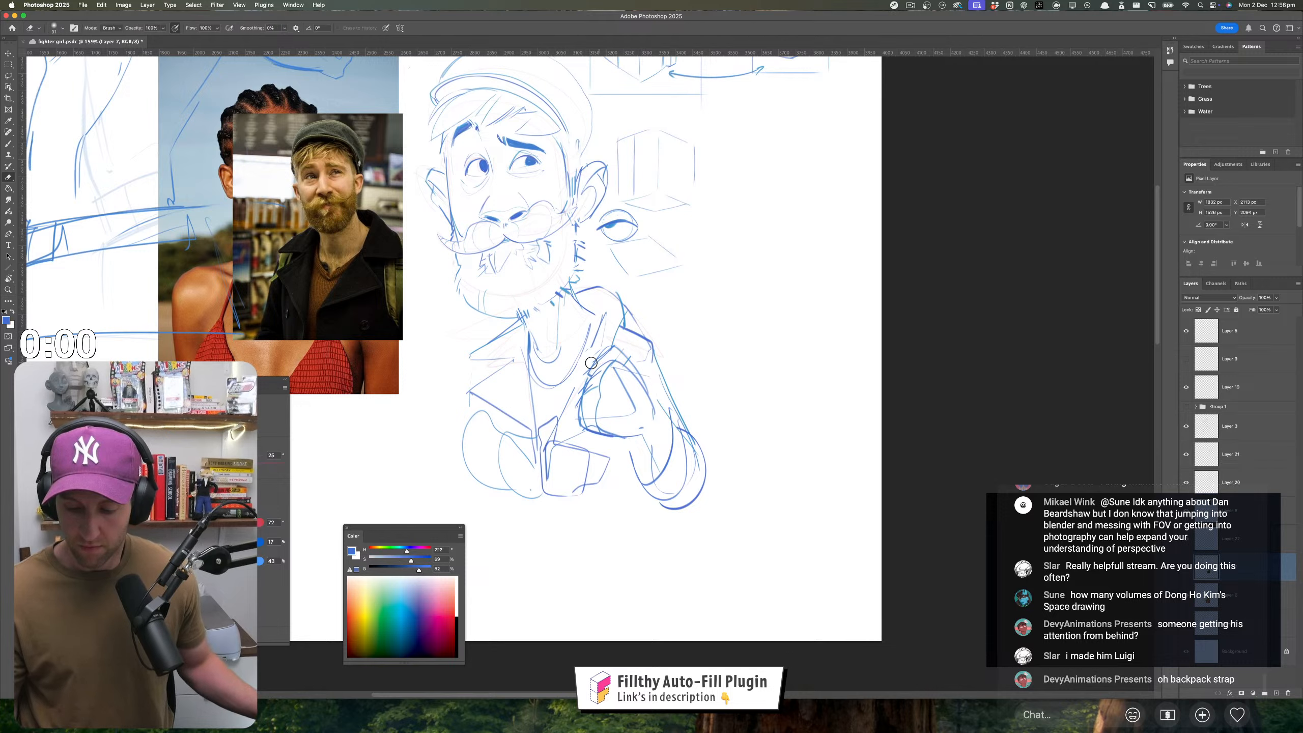
mouse_move(591, 364)
left_mouse_down()
mouse_move(773, 381)
mouse_move(561, 411)
mouse_move(695, 378)
mouse_move(625, 479)
mouse_move(500, 489)
mouse_move(602, 328)
left_mouse_up()
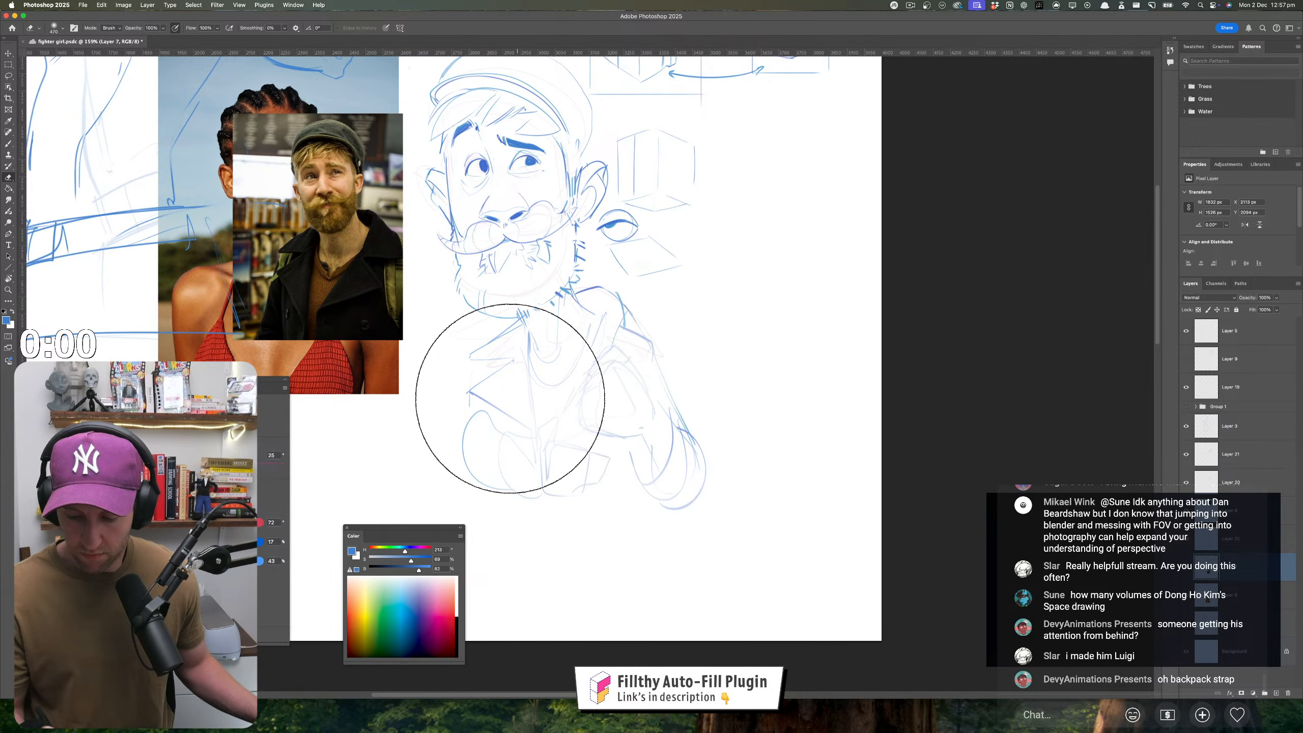
key("z")
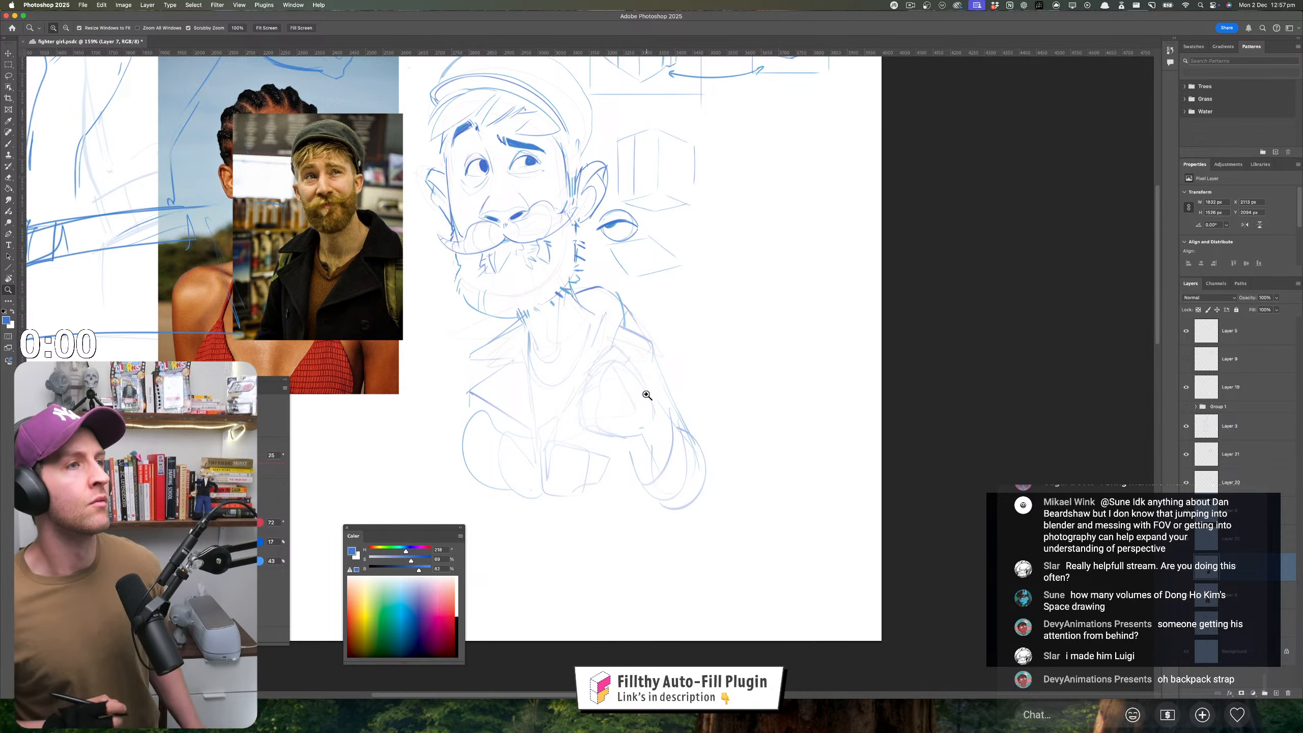